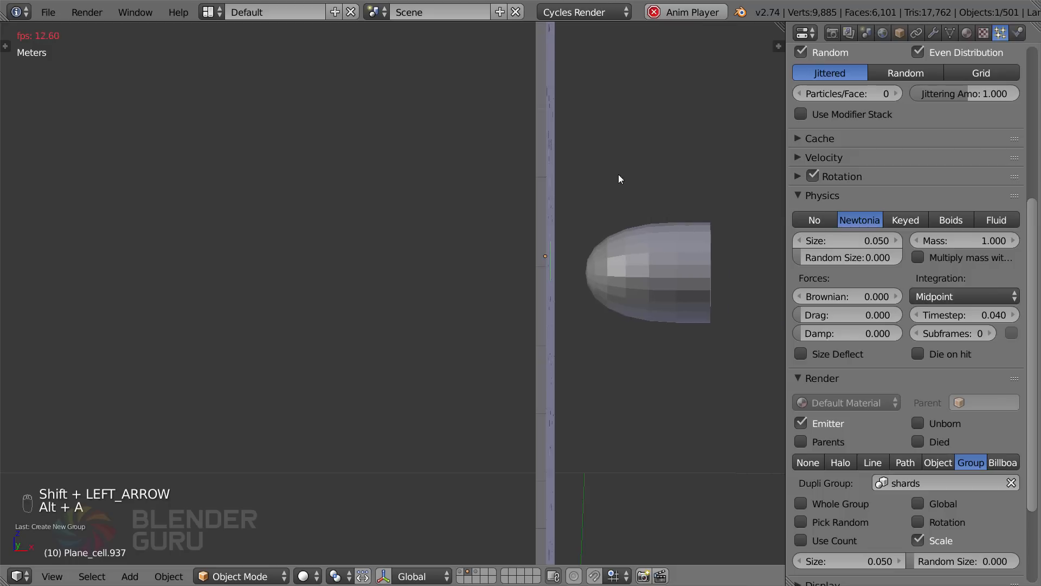
# Review the finished shatter animation around the bullet and examine the baked smoke simulation at different frames
pyautogui.scroll(1, 602, 174)
pyautogui.scroll(1, 602, 174)
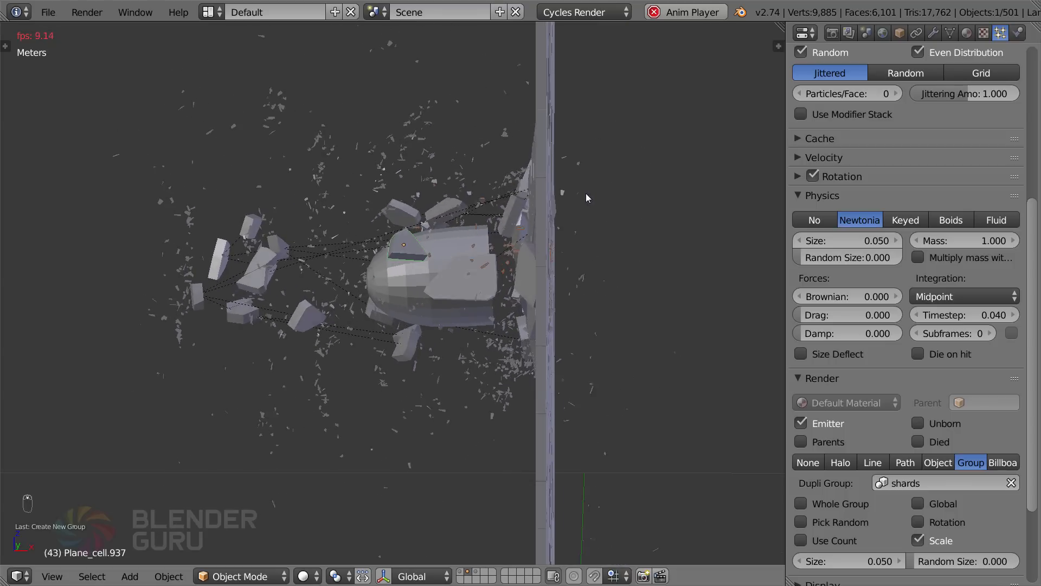
pyautogui.hotkey('alt', 'a')
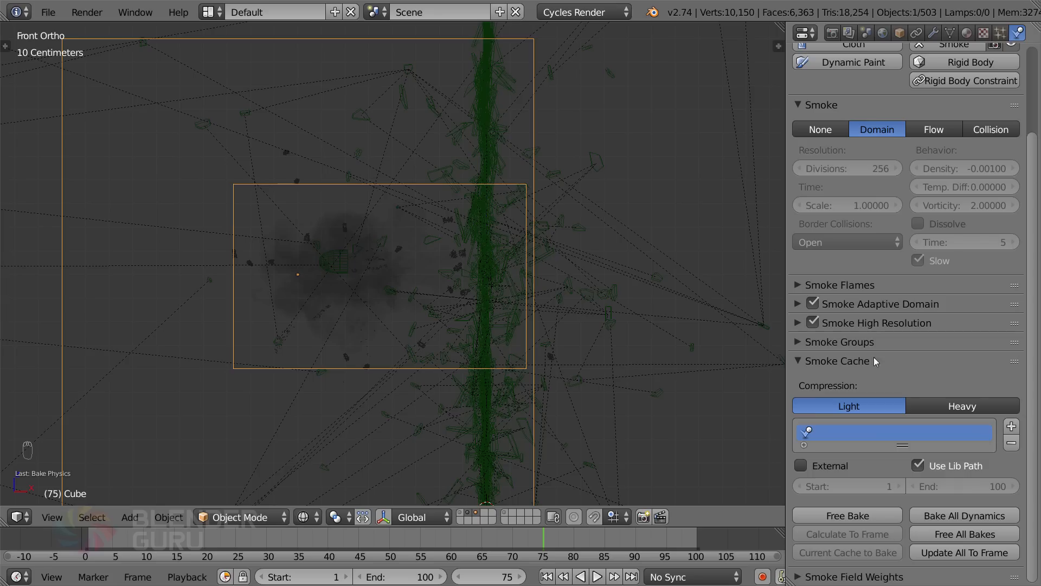
pyautogui.moveTo(489, 301); pyautogui.dragTo(516, 476, button='middle')
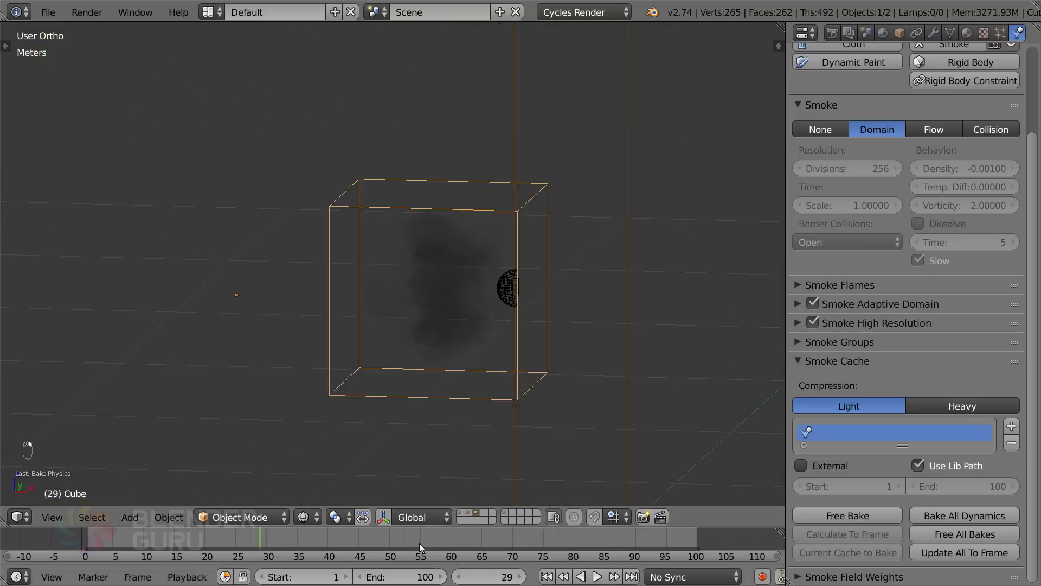
pyautogui.moveTo(419, 542); pyautogui.dragTo(494, 540)
pyautogui.moveTo(378, 372); pyautogui.dragTo(609, 401, button='middle')
pyautogui.press('Right')
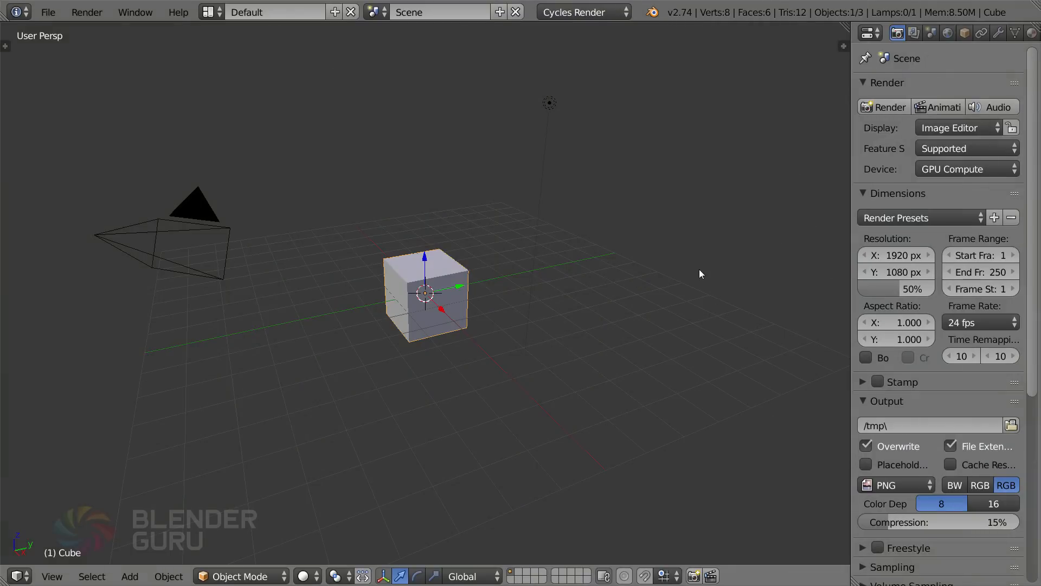
# Delete the default cube and lamp, and add a mesh plane at the scene origin
pyautogui.moveTo(693, 317)
pyautogui.mouseDown(button='middle')
pyautogui.moveTo(618, 331)
pyautogui.moveTo(704, 330)
pyautogui.mouseUp(button='middle')
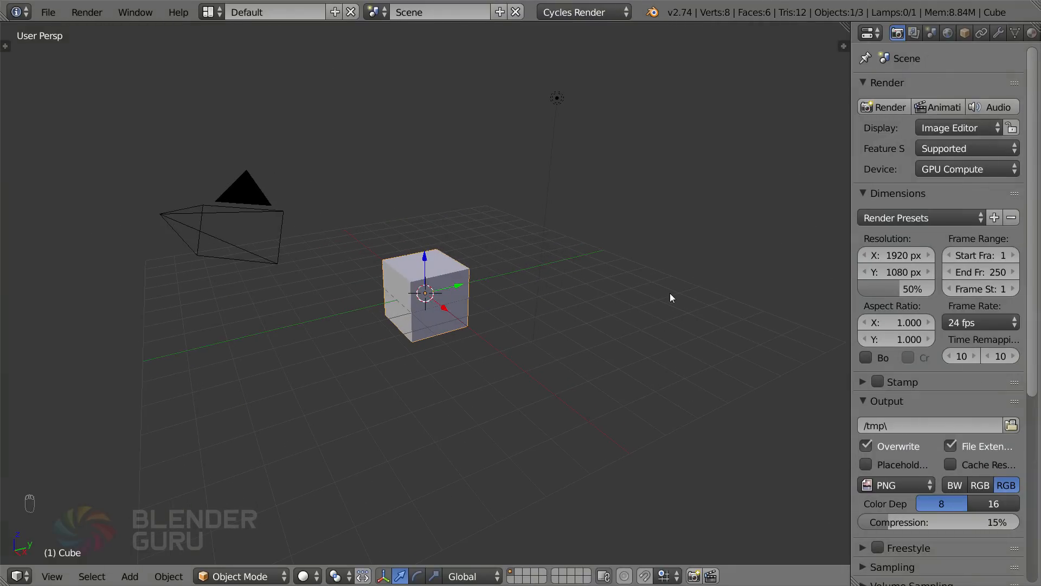
pyautogui.keyDown('shift'); pyautogui.rightClick(544, 188); pyautogui.keyUp('shift')
pyautogui.moveTo(544, 188); pyautogui.dragTo(517, 301, button='middle')
pyautogui.press('x')
pyautogui.click(537, 304)
pyautogui.hotkey('shift', 'a')
pyautogui.click(565, 288)
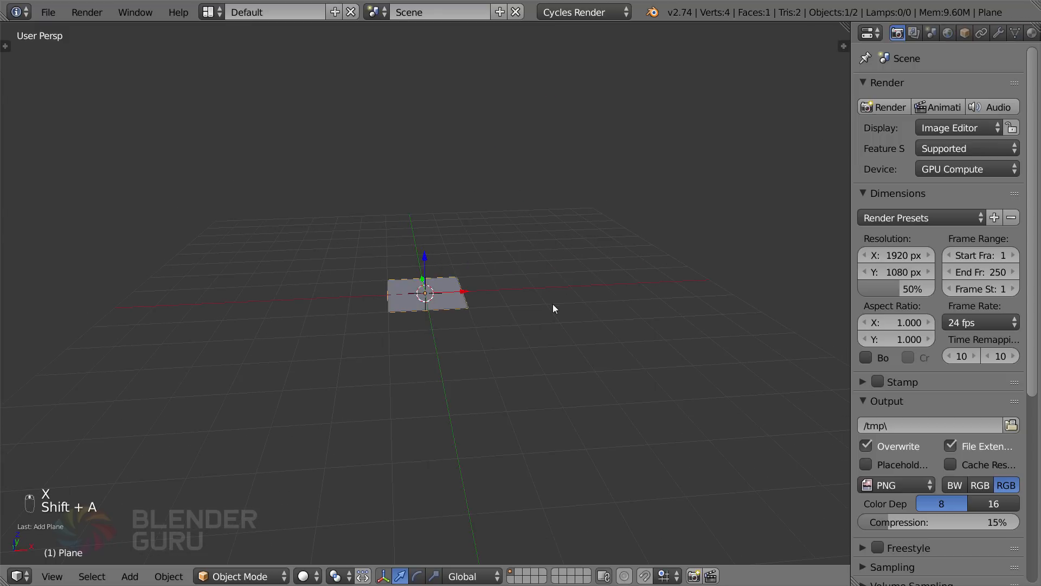
# Hide the transform manipulator and rotate the plane 90° upright in front orthographic view
pyautogui.scroll(5, 545, 307)
pyautogui.hotkey('ctrl', 'space')
pyautogui.press('KP_1')
pyautogui.press('KP_5')
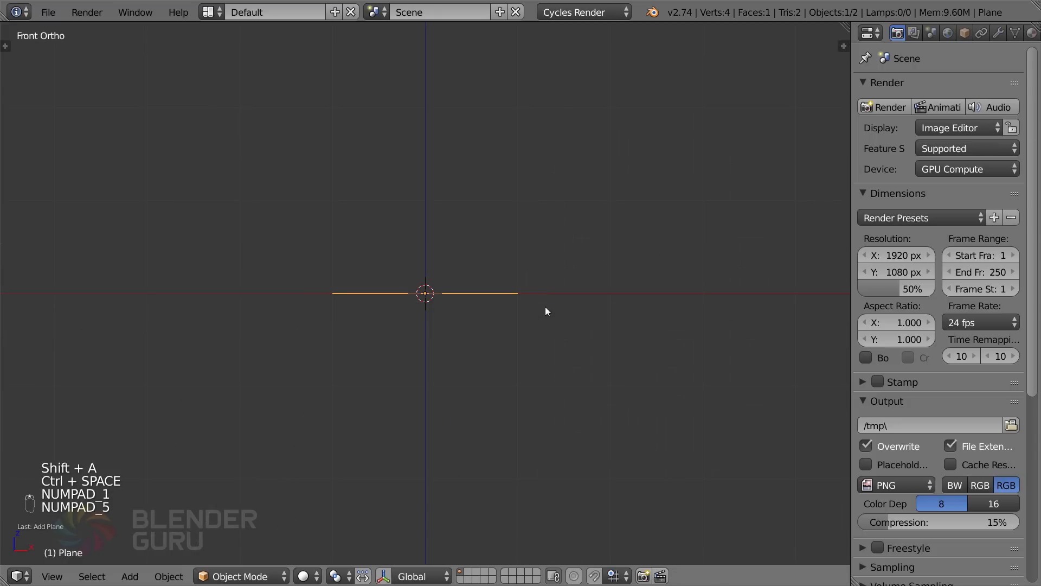
pyautogui.press('r')
pyautogui.click(576, 429)
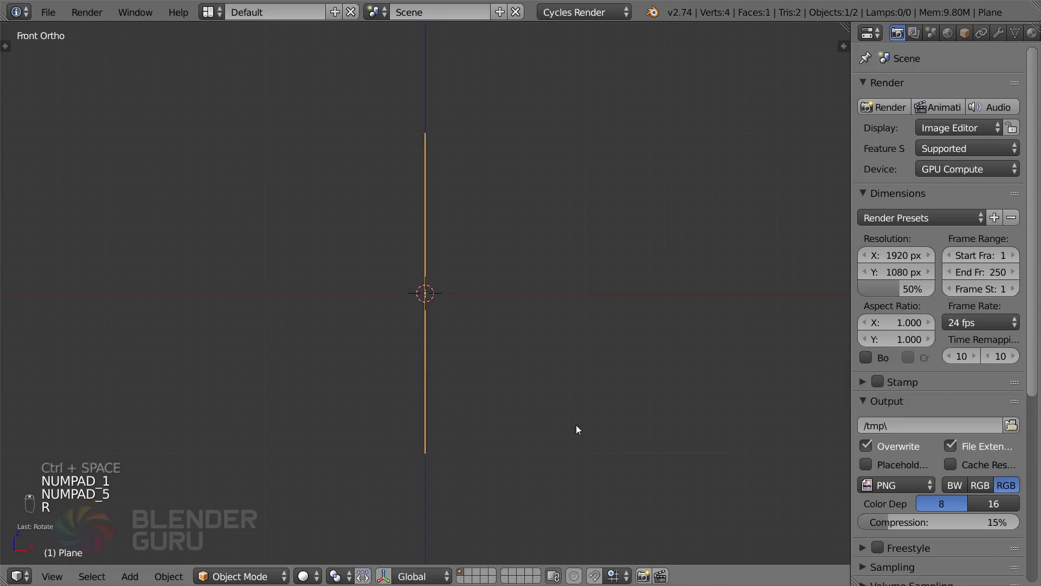
# Move the upright plane along Z until its lower edge rests on the ground
pyautogui.press('g')
pyautogui.press('z')
pyautogui.keyDown('ctrl'); pyautogui.click(572, 272); pyautogui.keyUp('ctrl')
pyautogui.moveTo(490, 277); pyautogui.dragTo(439, 278, button='middle')
pyautogui.scroll(2, 442, 293)
pyautogui.keyDown('shift'); pyautogui.moveTo(451, 319); pyautogui.dragTo(470, 343, button='middle'); pyautogui.keyUp('shift')
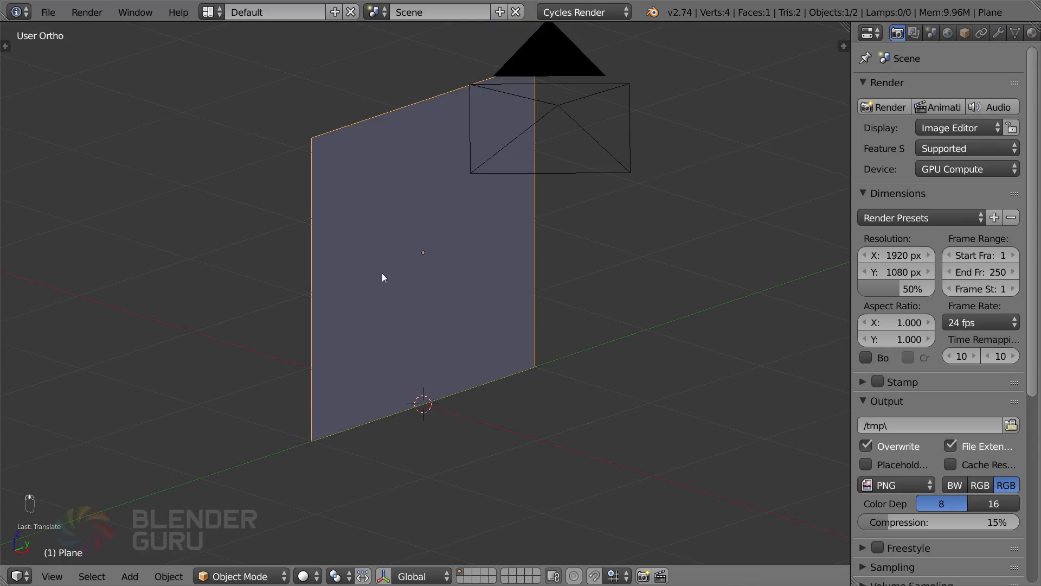
pyautogui.moveTo(382, 277); pyautogui.dragTo(458, 291, button='middle')
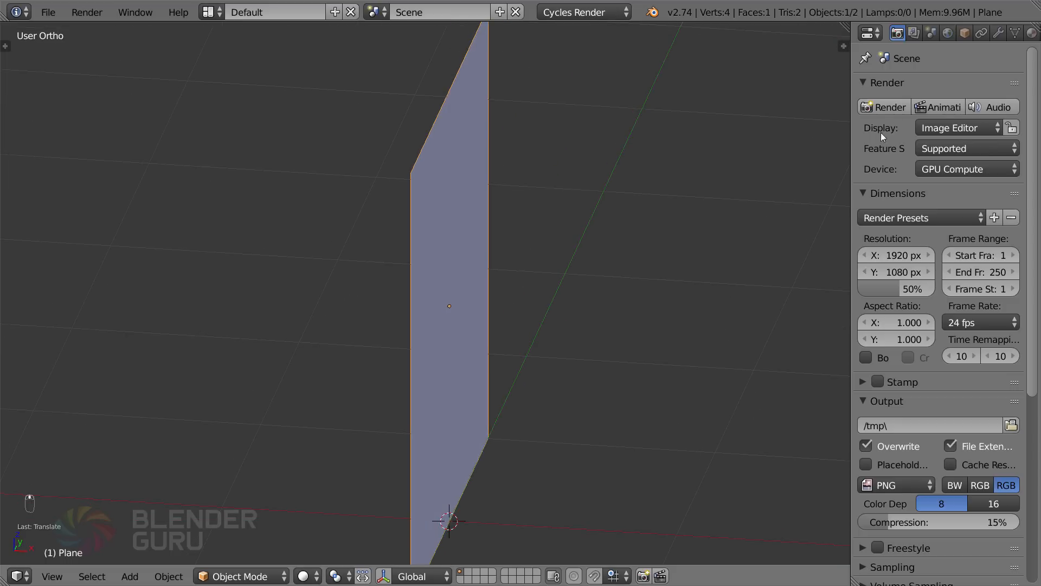
# Add a Solidify modifier to the plane and inspect the thickness along its edge
pyautogui.click(997, 33)
pyautogui.click(912, 88)
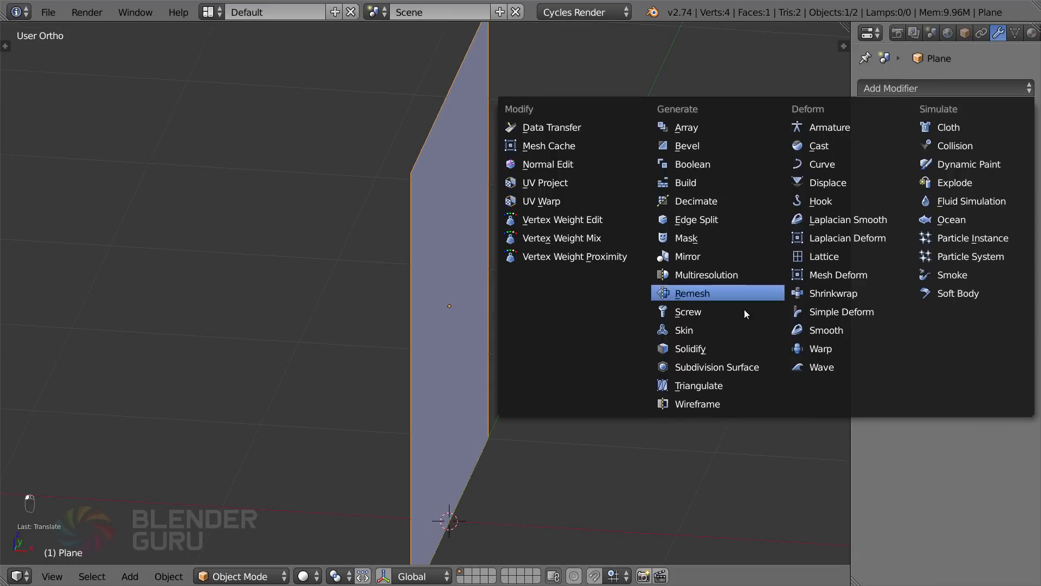
pyautogui.click(715, 349)
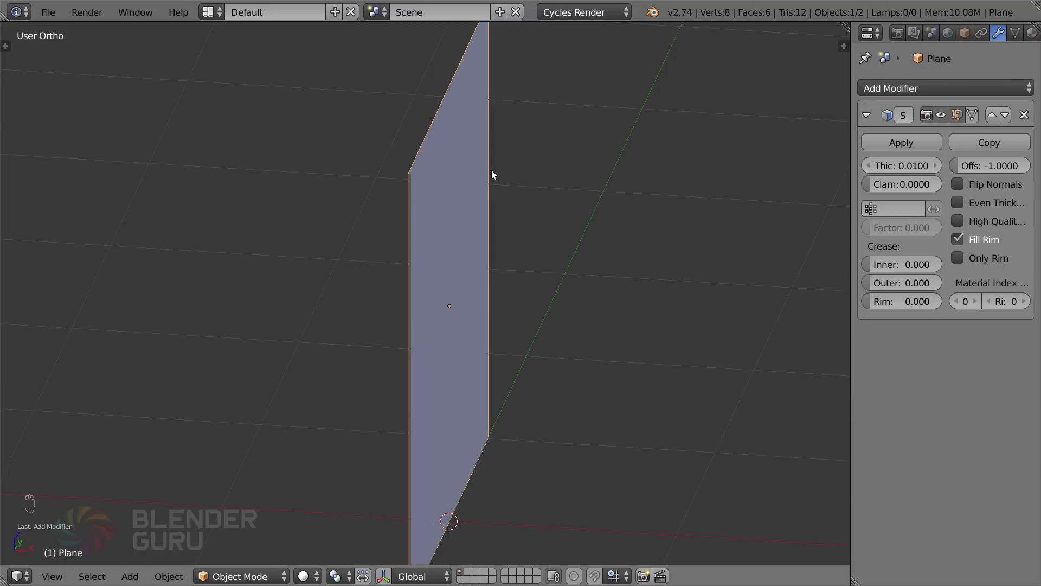
pyautogui.moveTo(491, 171); pyautogui.dragTo(442, 207, button='middle')
pyautogui.press('z')
pyautogui.press('z')
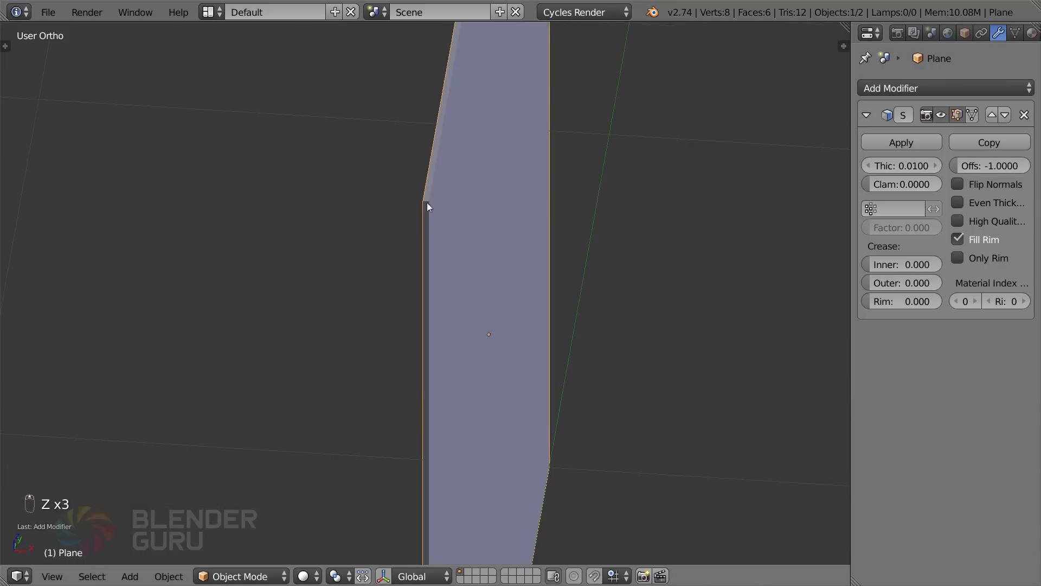
pyautogui.scroll(-3, 427, 203)
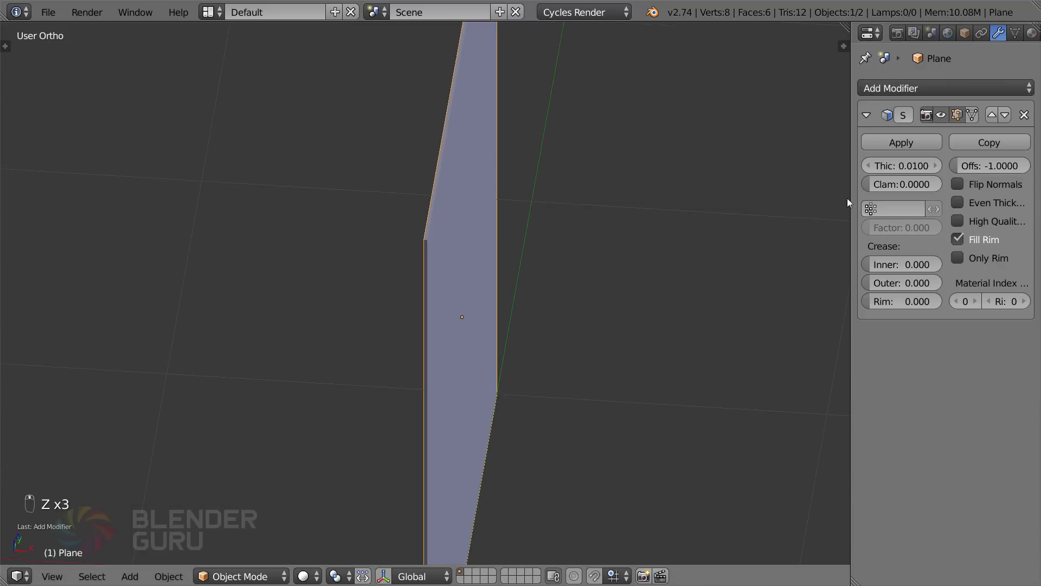
# Apply the Solidify modifier to the plane and view the solid panel in right orthographic view
pyautogui.click(893, 143)
pyautogui.moveTo(669, 190); pyautogui.dragTo(404, 278, button='middle')
pyautogui.press('Tab')
pyautogui.press('a')
pyautogui.press('Tab')
pyautogui.press('KP_3')
pyautogui.scroll(1, 404, 278)
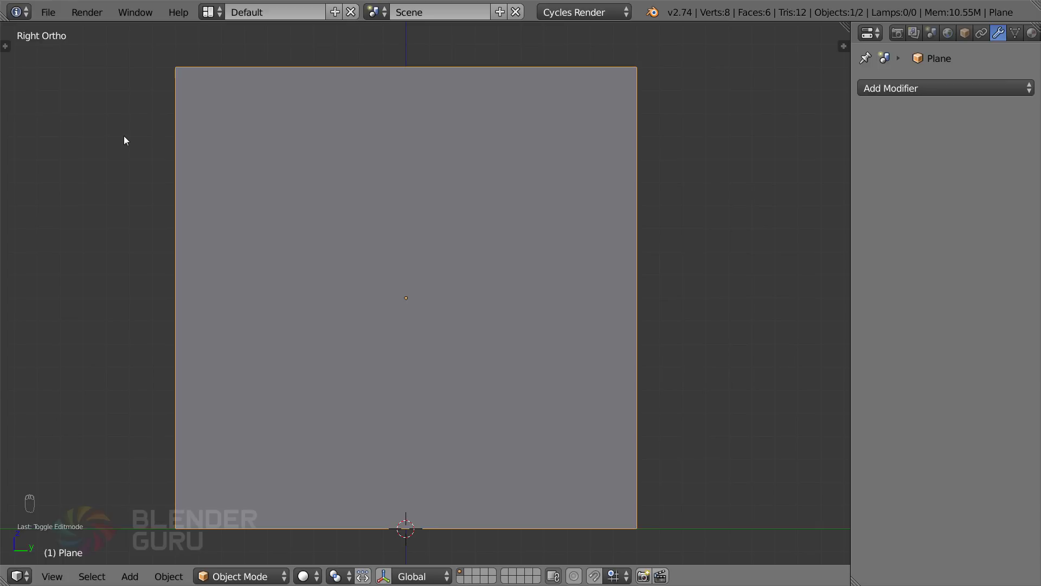
pyautogui.click(48, 12)
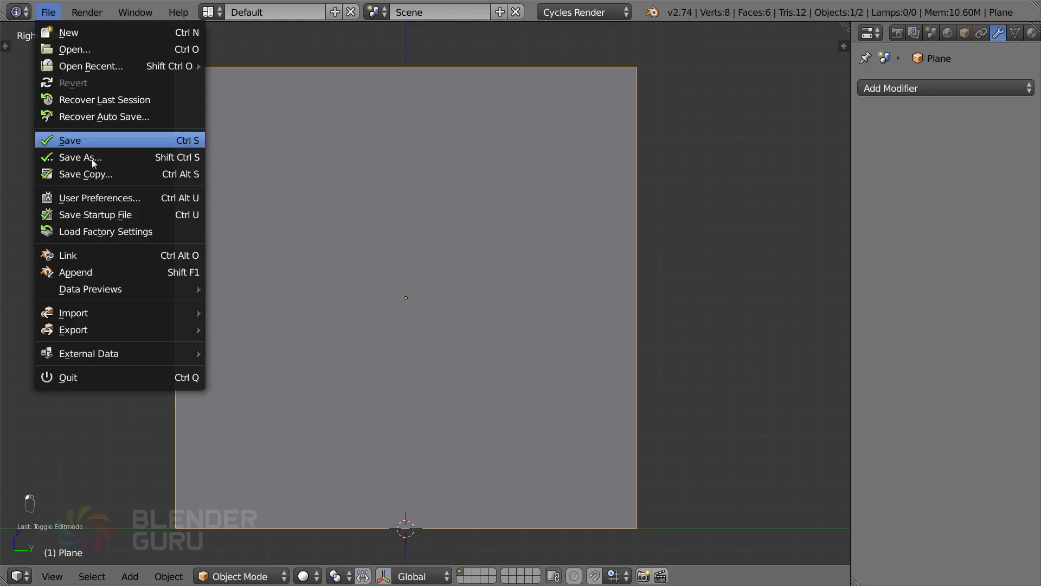
pyautogui.click(53, 200)
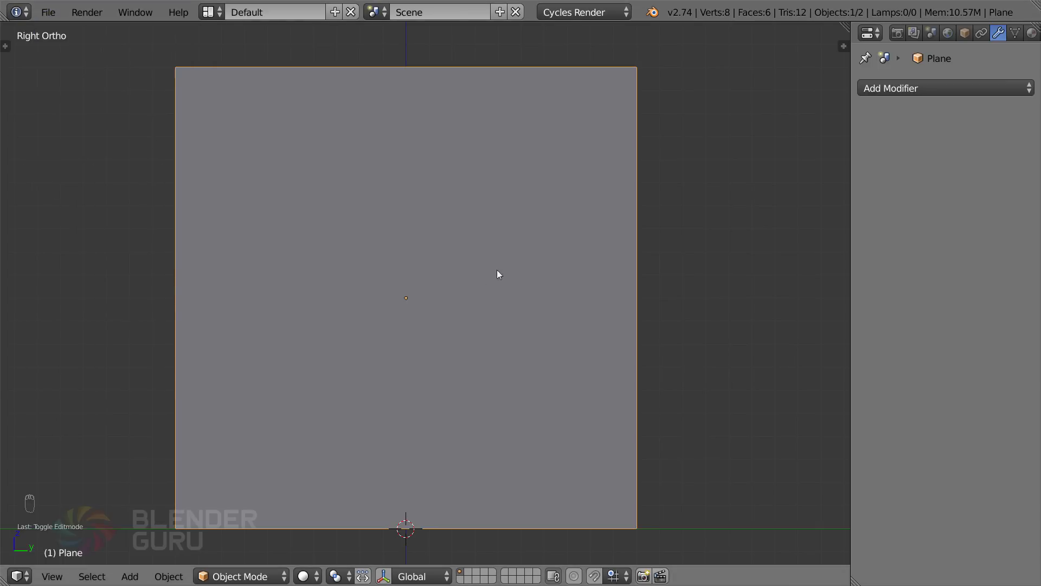
pyautogui.keyDown('shift'); pyautogui.moveTo(657, 253); pyautogui.dragTo(678, 243, button='middle'); pyautogui.keyUp('shift')
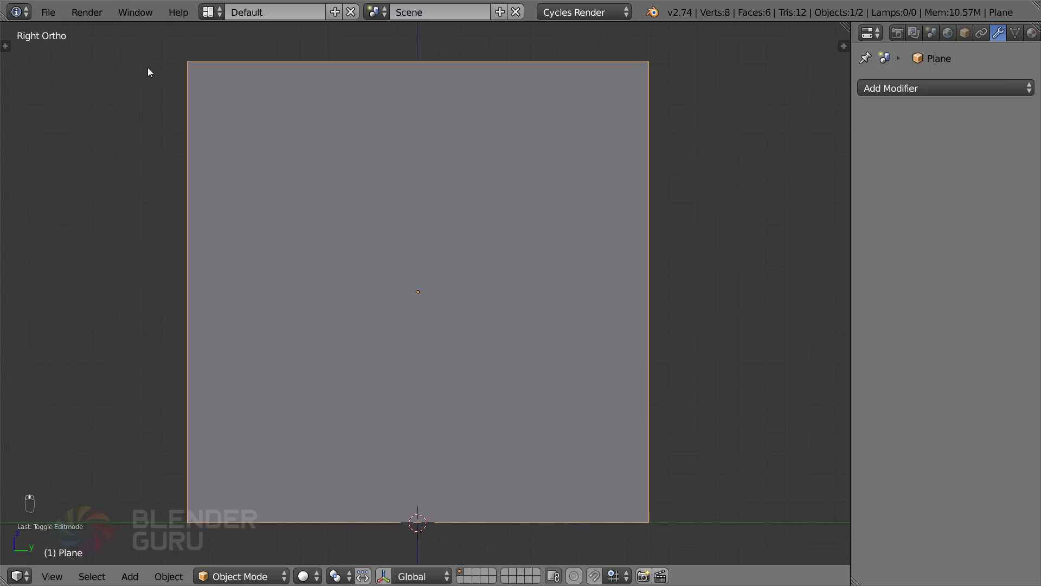
# Find the Object: Cell Fracture add-on in the user preferences with the search term "frac" and enable it
pyautogui.click(48, 12)
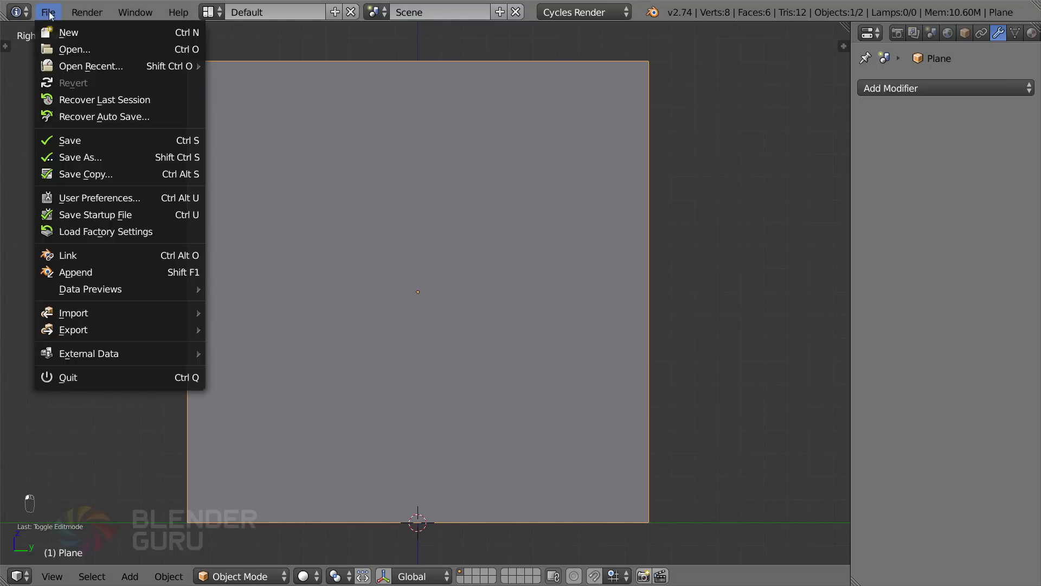
pyautogui.click(83, 197)
pyautogui.click(95, 62)
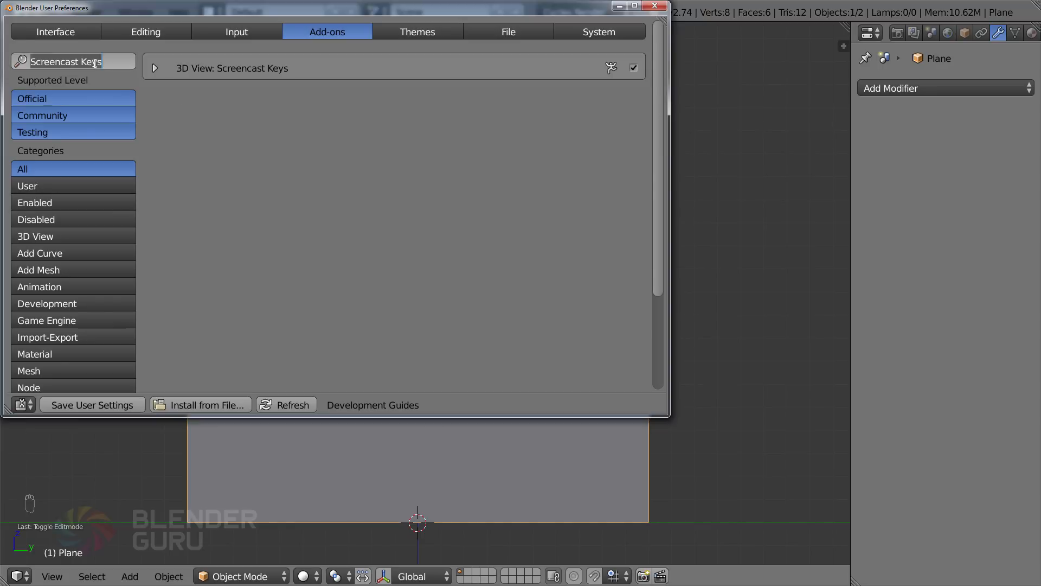
pyautogui.write('frac')
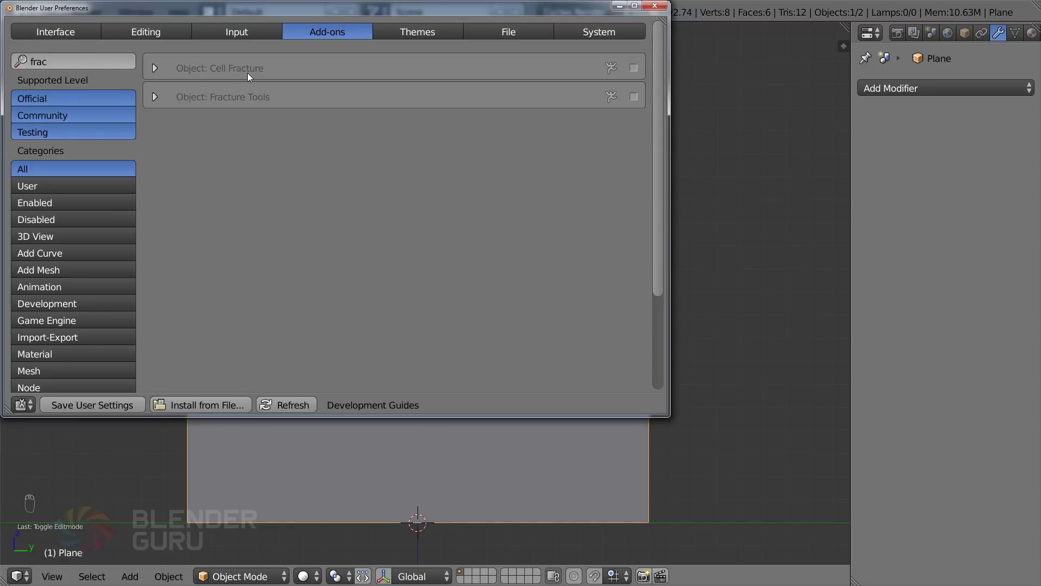
pyautogui.click(154, 68)
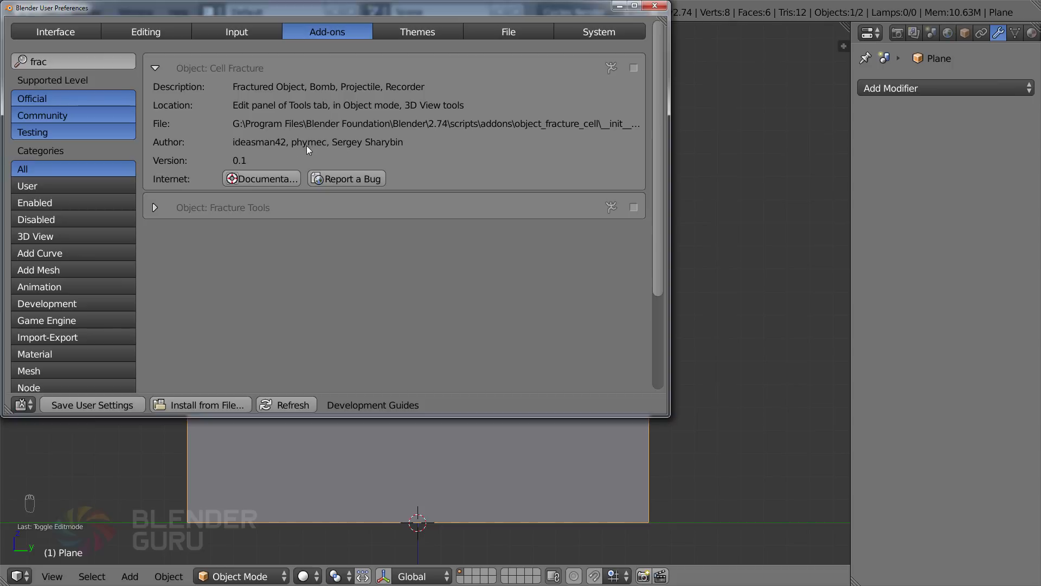
pyautogui.click(632, 68)
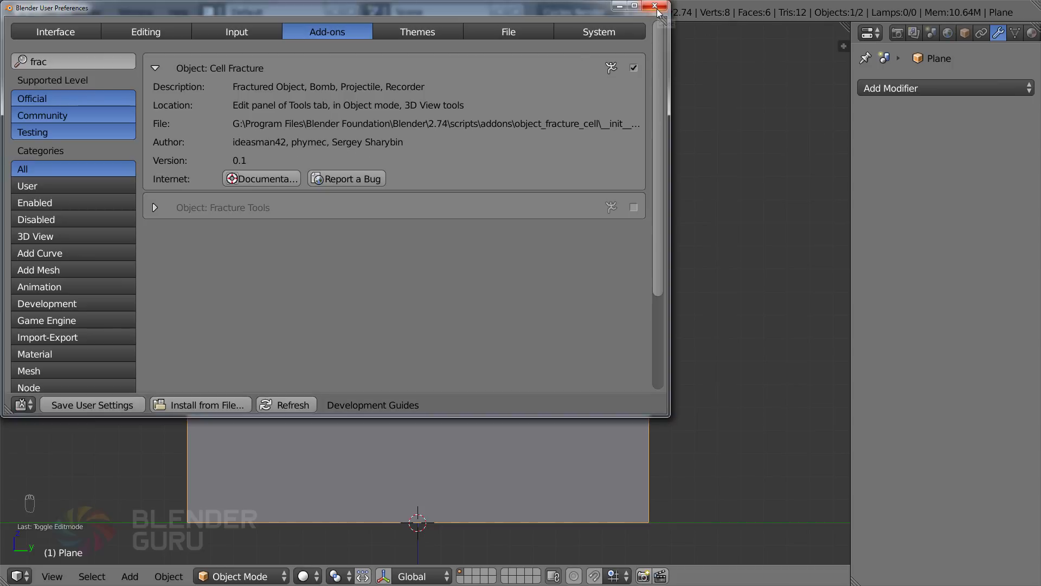
pyautogui.click(655, 7)
# Search the operators for "frac" and open the Cell Fracture settings for the selected panel
pyautogui.scroll(-1, 666, 209)
pyautogui.scroll(1, 672, 210)
pyautogui.keyDown('shift'); pyautogui.moveTo(676, 217); pyautogui.dragTo(584, 209, button='middle'); pyautogui.keyUp('shift')
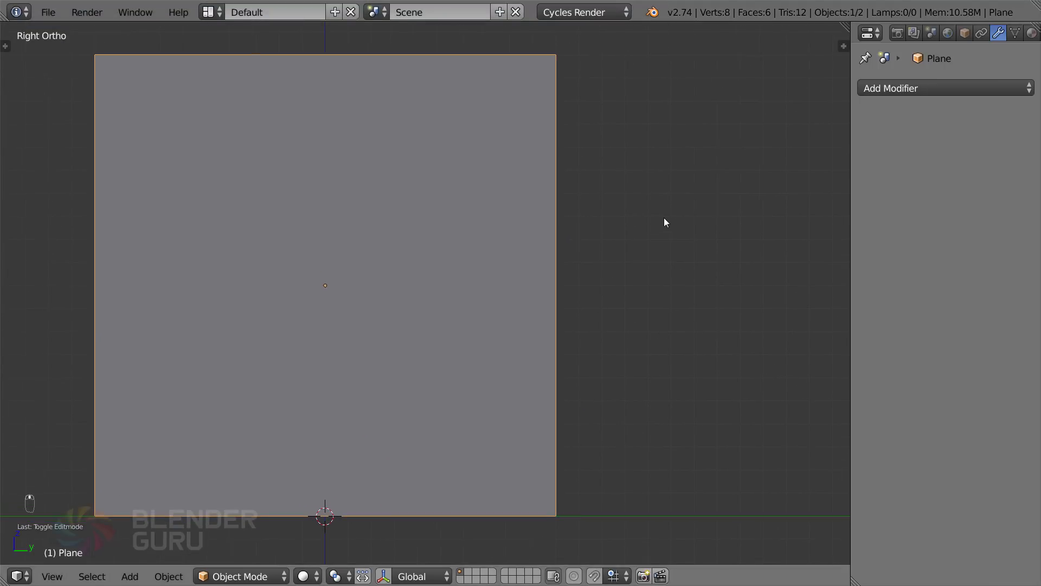
pyautogui.press('space')
pyautogui.write('frac')
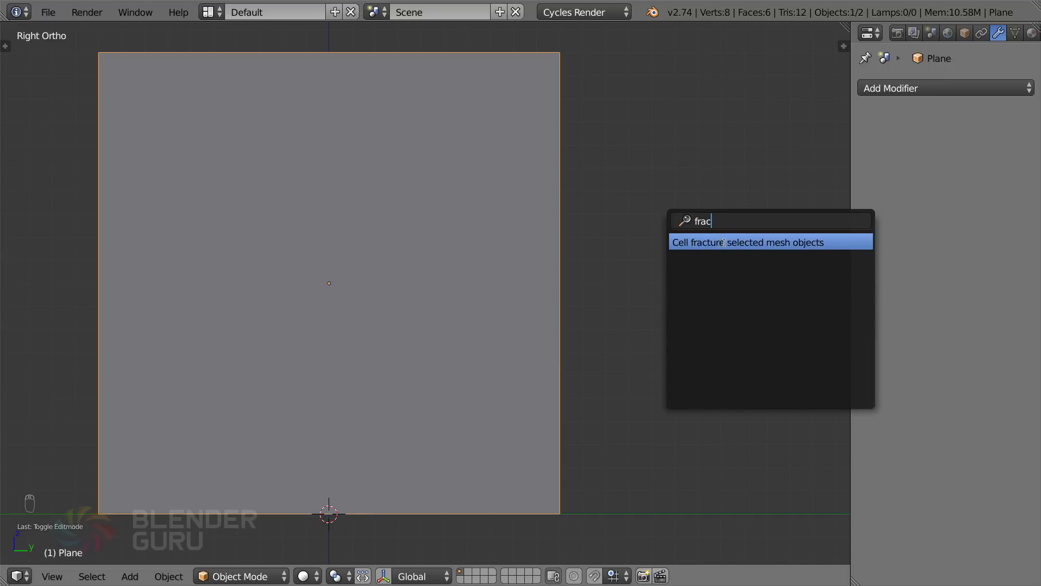
pyautogui.click(765, 242)
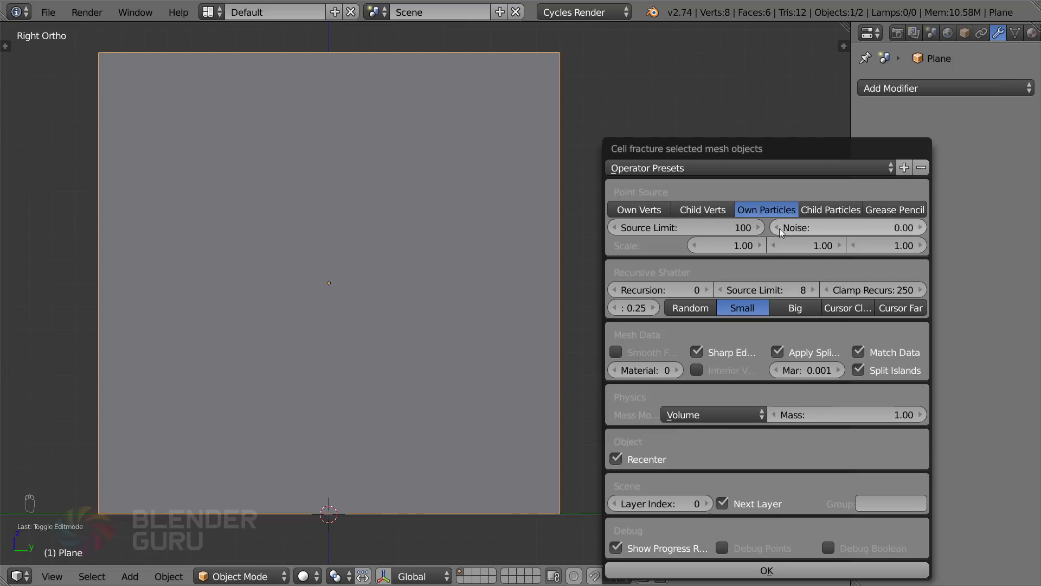
pyautogui.click(646, 211)
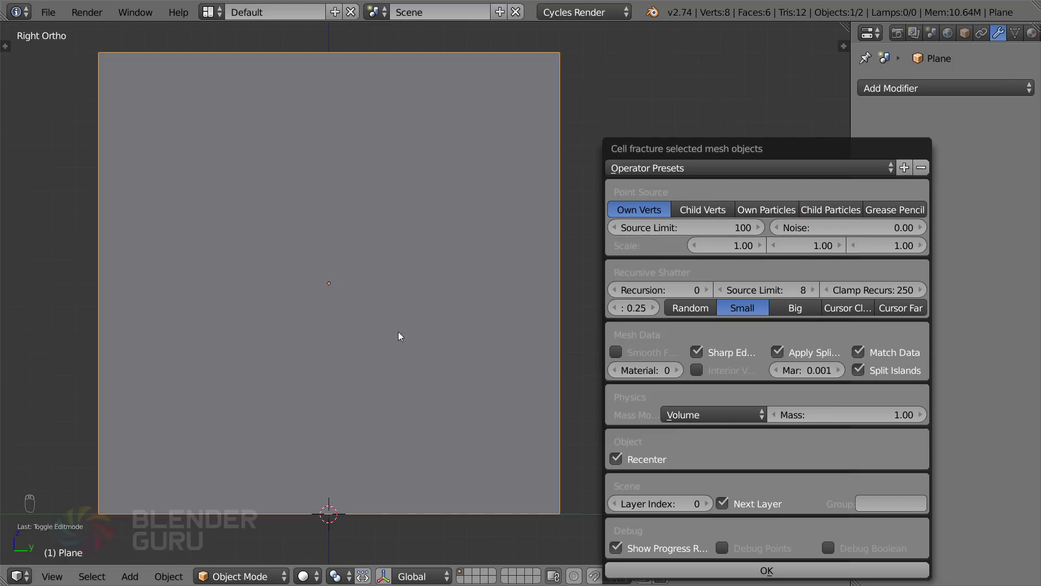
pyautogui.click(715, 210)
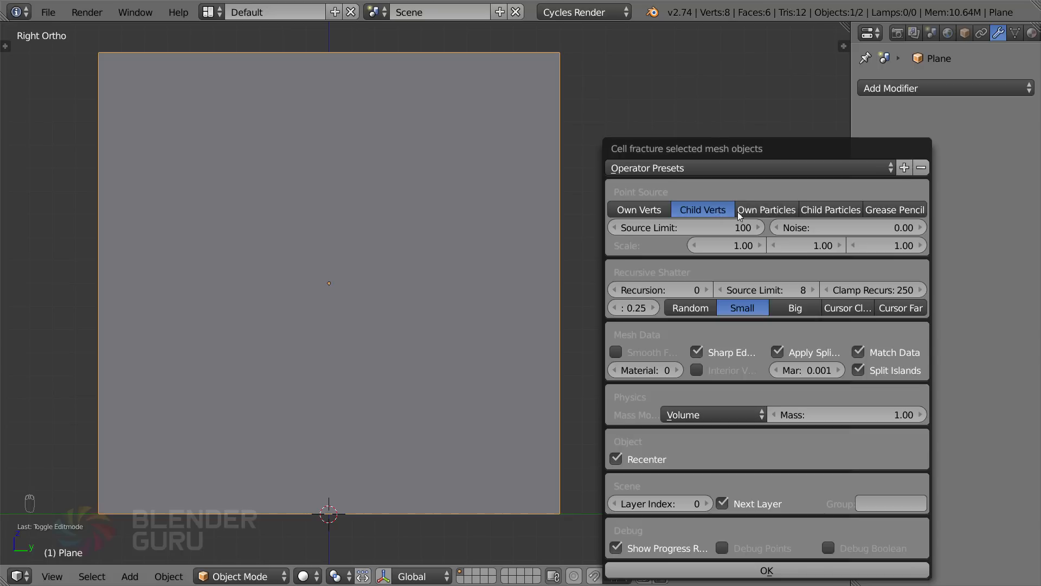
pyautogui.click(754, 213)
pyautogui.click(841, 215)
pyautogui.click(893, 212)
pyautogui.click(645, 211)
pyautogui.click(700, 210)
pyautogui.click(739, 213)
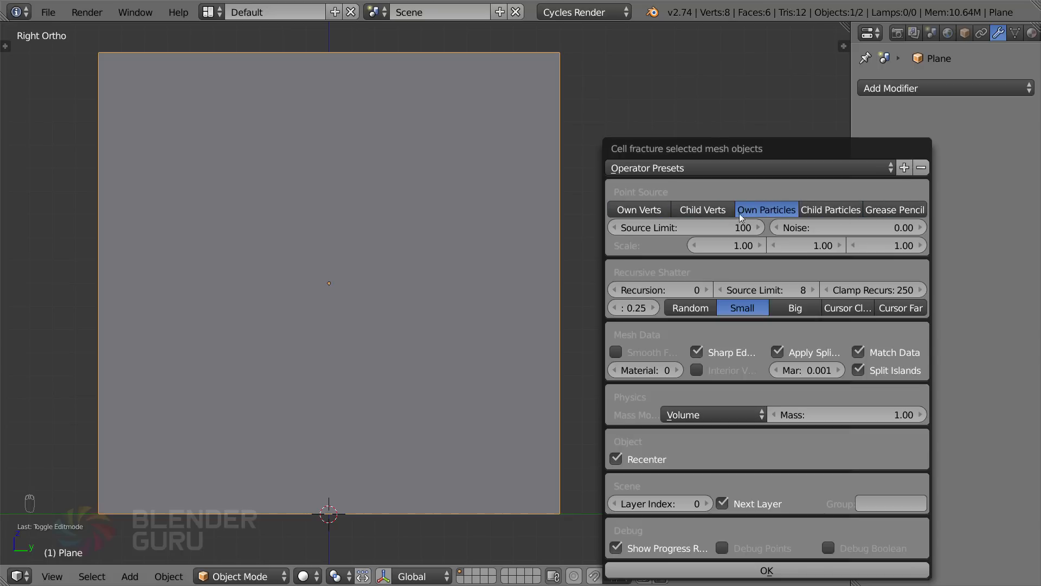
# Run Cell Fracture on the panel with Own Verts as the point source
pyautogui.click(640, 213)
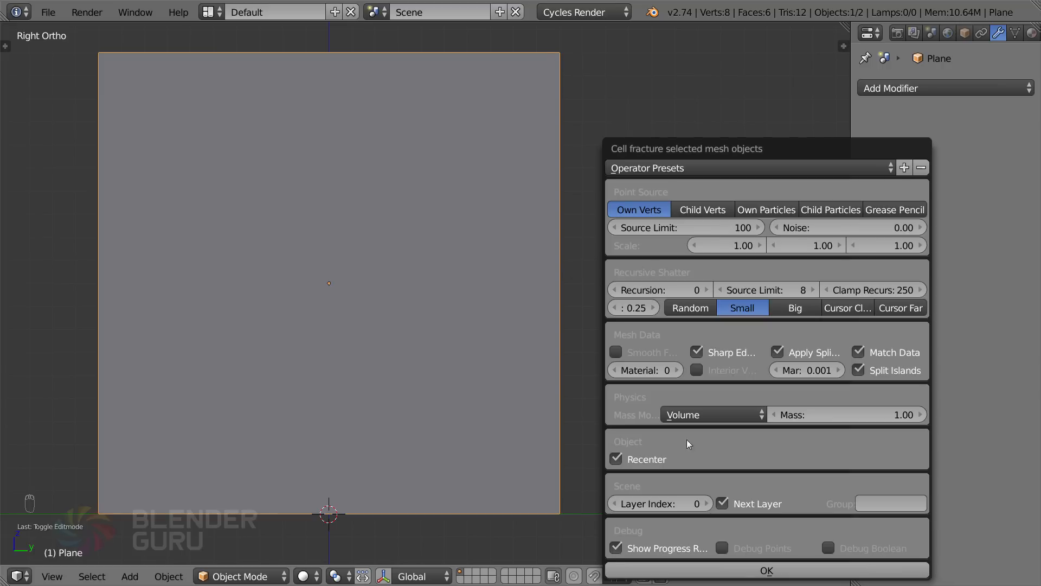
pyautogui.click(745, 570)
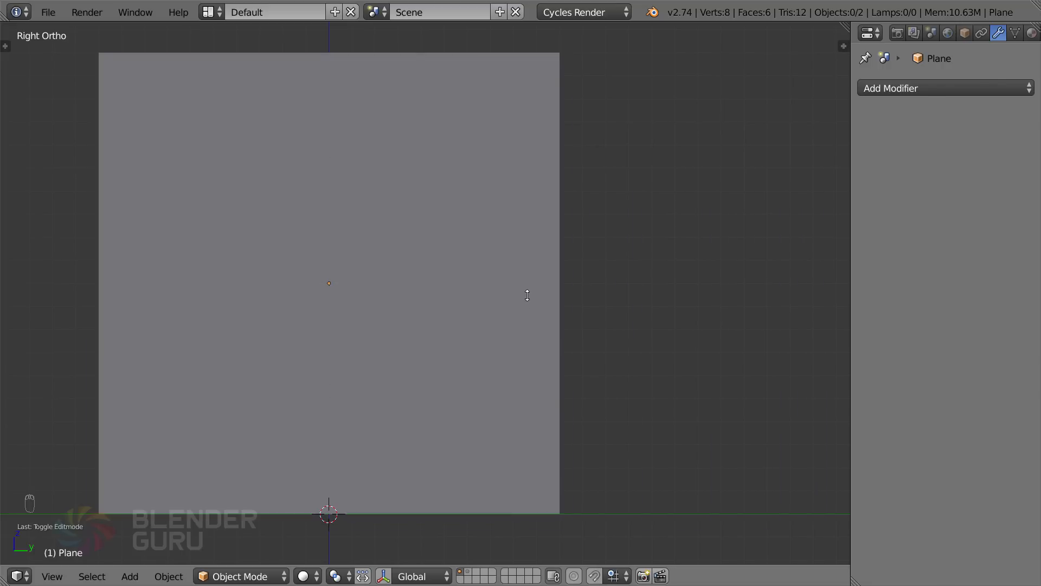
# Switch to wireframe, select the original panel, and compare it on the first layer with the fractured pieces on the second
pyautogui.press('z')
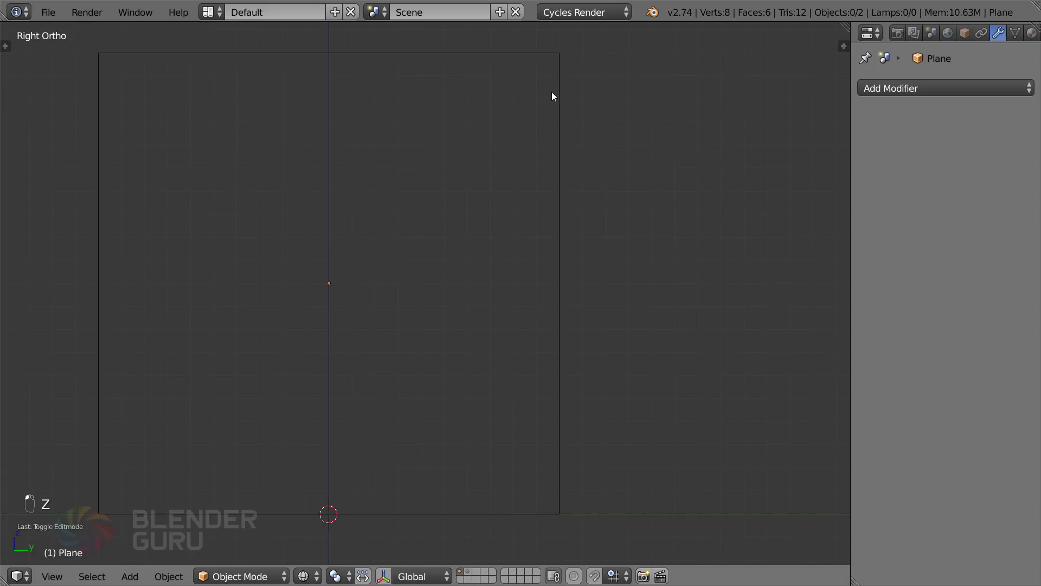
pyautogui.rightClick(558, 53)
pyautogui.moveTo(558, 52); pyautogui.dragTo(591, 208, button='middle')
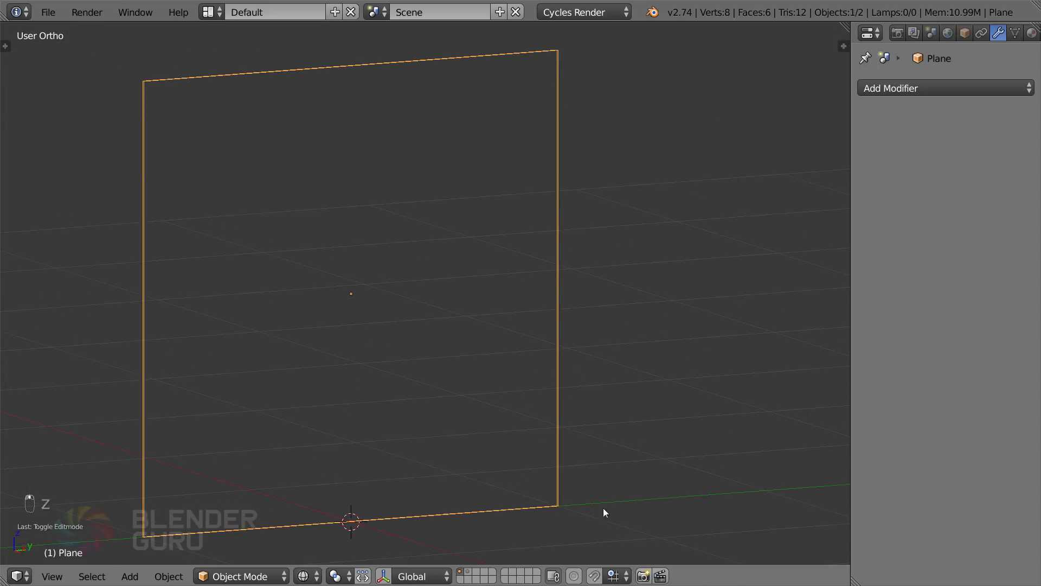
pyautogui.click(473, 576)
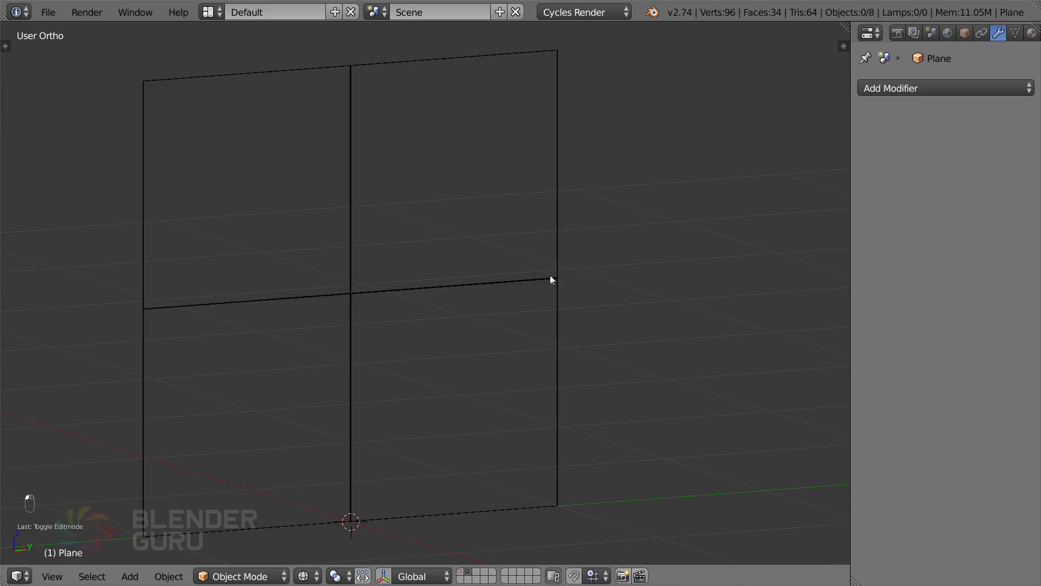
pyautogui.click(465, 572)
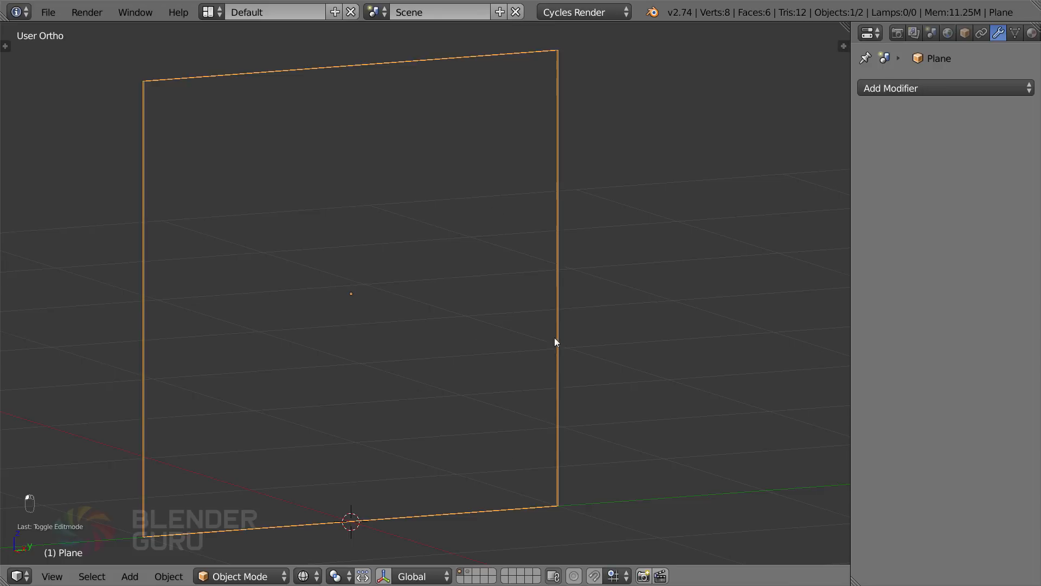
# Examine the fractured pieces on the second layer in solid shading and select the upper-right piece
pyautogui.click(472, 575)
pyautogui.scroll(2, 522, 234)
pyautogui.moveTo(476, 214); pyautogui.dragTo(439, 204, button='middle')
pyautogui.scroll(-4, 428, 189)
pyautogui.press('z')
pyautogui.moveTo(423, 161); pyautogui.dragTo(400, 171, button='middle')
pyautogui.rightClick(399, 171)
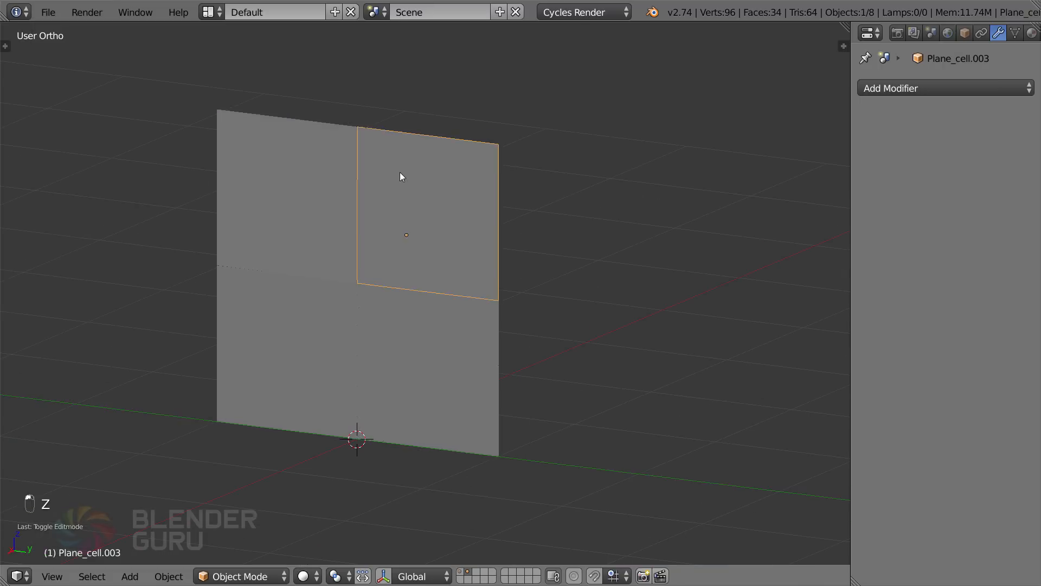
# Delete all the fractured pieces on the second layer
pyautogui.press('z')
pyautogui.moveTo(480, 157)
pyautogui.mouseDown(button='middle')
pyautogui.moveTo(450, 161)
pyautogui.moveTo(535, 209)
pyautogui.moveTo(525, 236)
pyautogui.mouseUp(button='middle')
pyautogui.press('z')
pyautogui.press('a')
pyautogui.press('a')
pyautogui.press('a')
pyautogui.press('x')
pyautogui.click(524, 242)
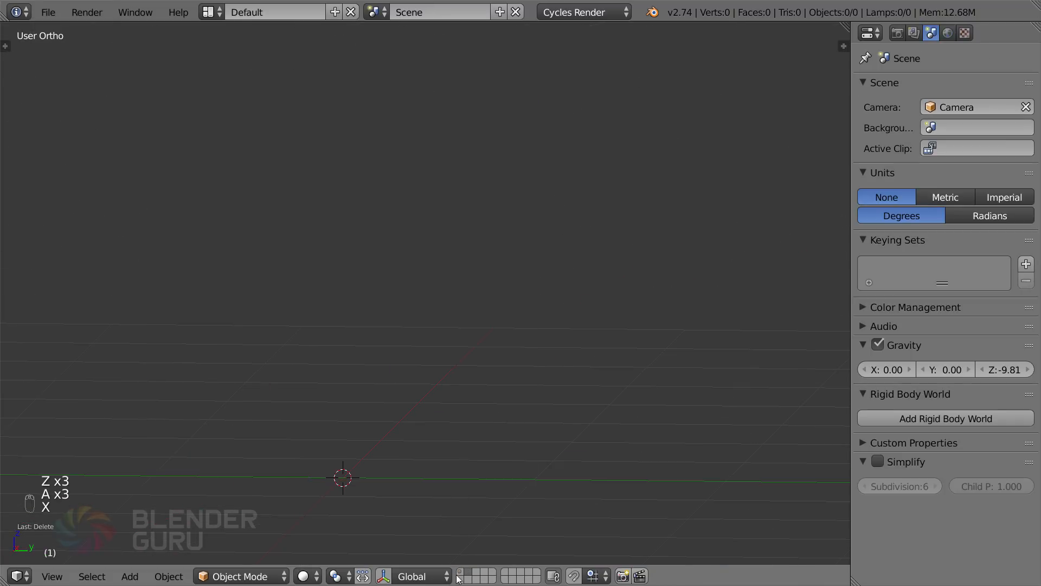
# Show the first layer and select the original panel
pyautogui.click(461, 573)
pyautogui.rightClick(520, 346)
pyautogui.press('space')
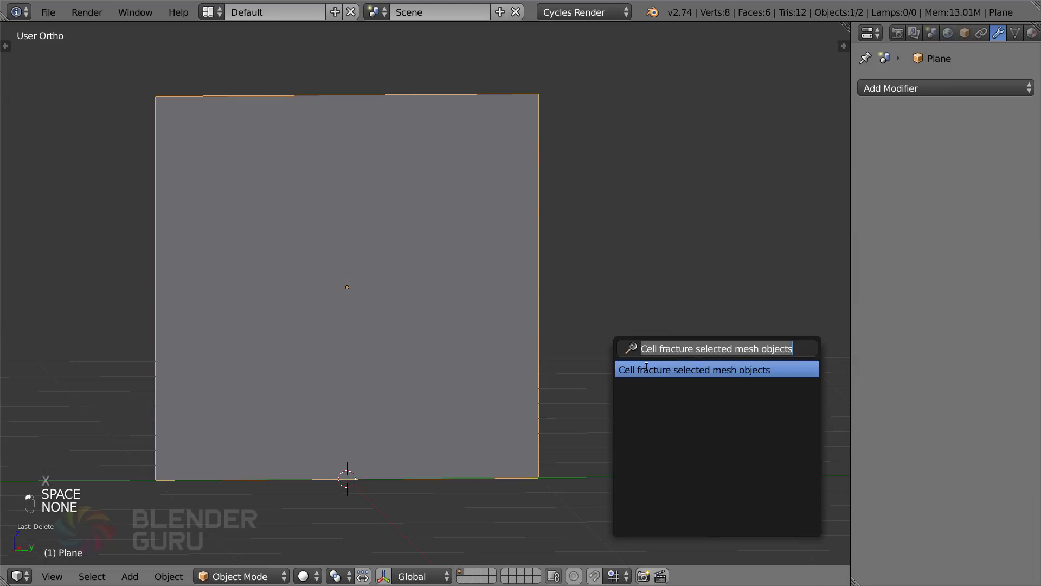
pyautogui.press('Return')
pyautogui.click(574, 213)
pyautogui.press('Return')
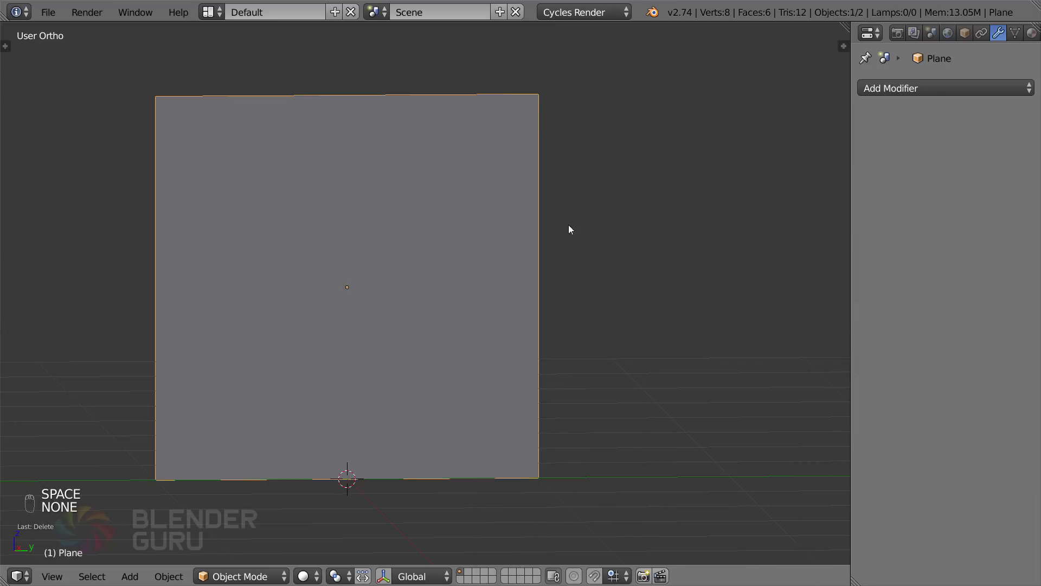
pyautogui.hotkey('shift', 'c')
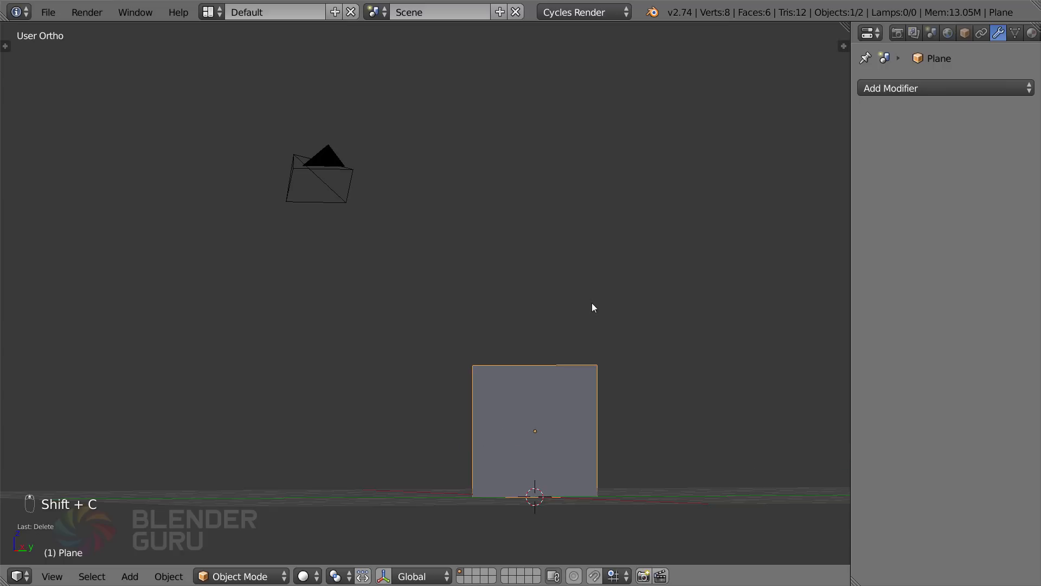
pyautogui.press('KP_Decimal')
pyautogui.hotkey('shift', 'a')
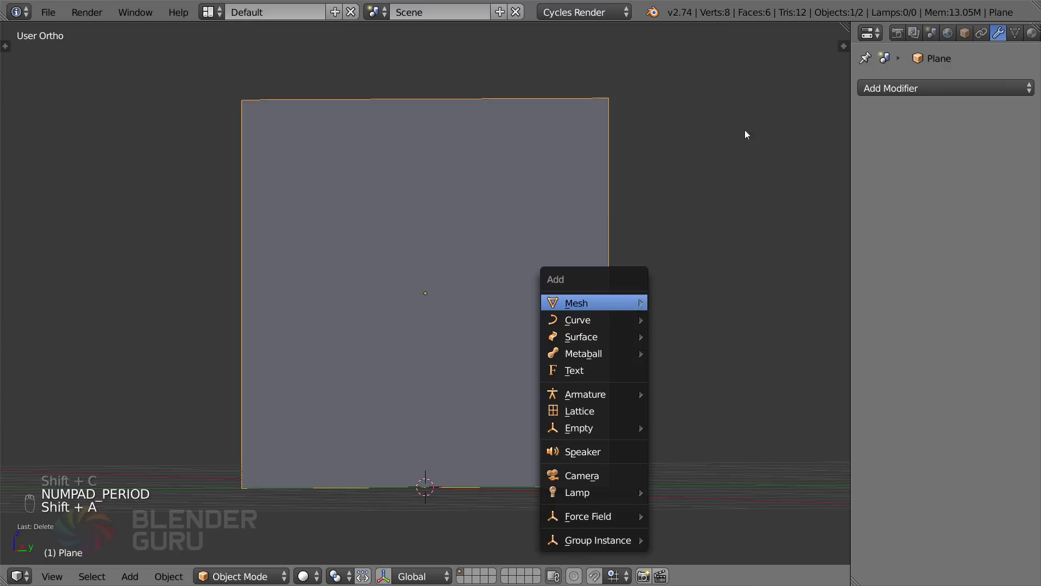
pyautogui.hotkey('shift', 'c')
# Snap the 3D cursor to the centre of the selected panel and frame the panel
pyautogui.hotkey('shift', 's')
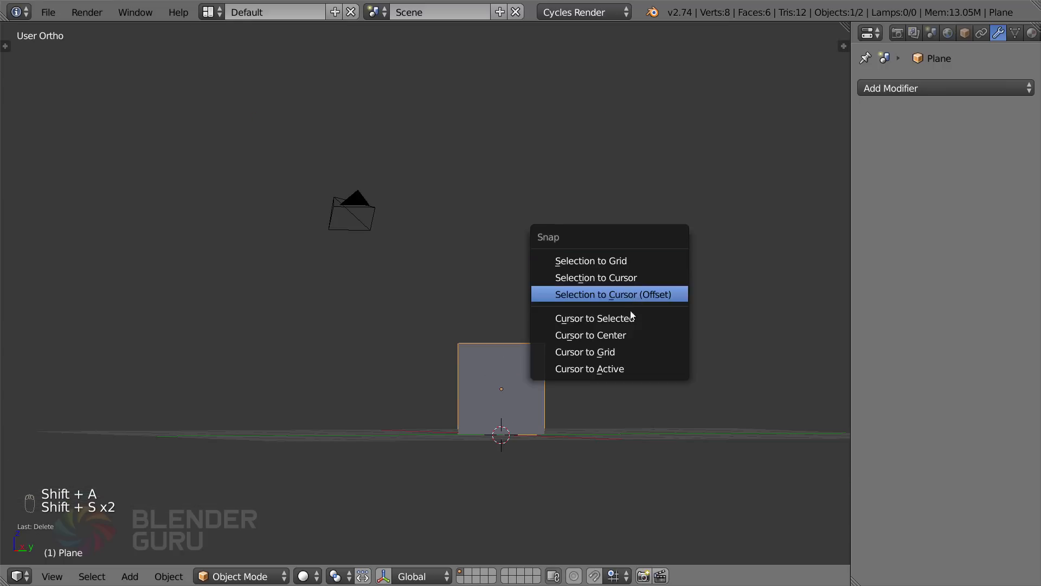
pyautogui.click(567, 316)
pyautogui.press('KP_Enter')
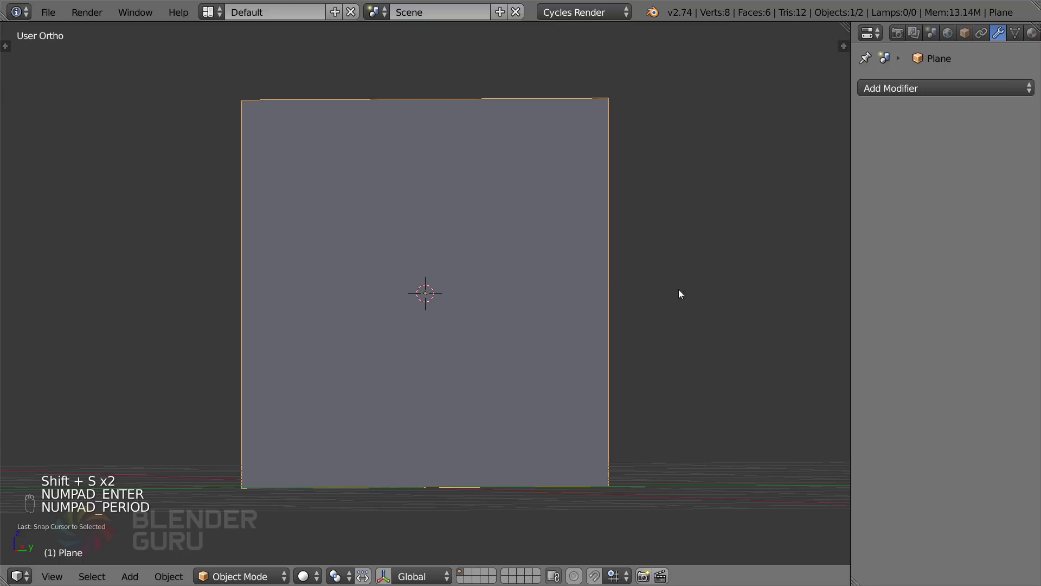
pyautogui.press('space')
pyautogui.press('space')
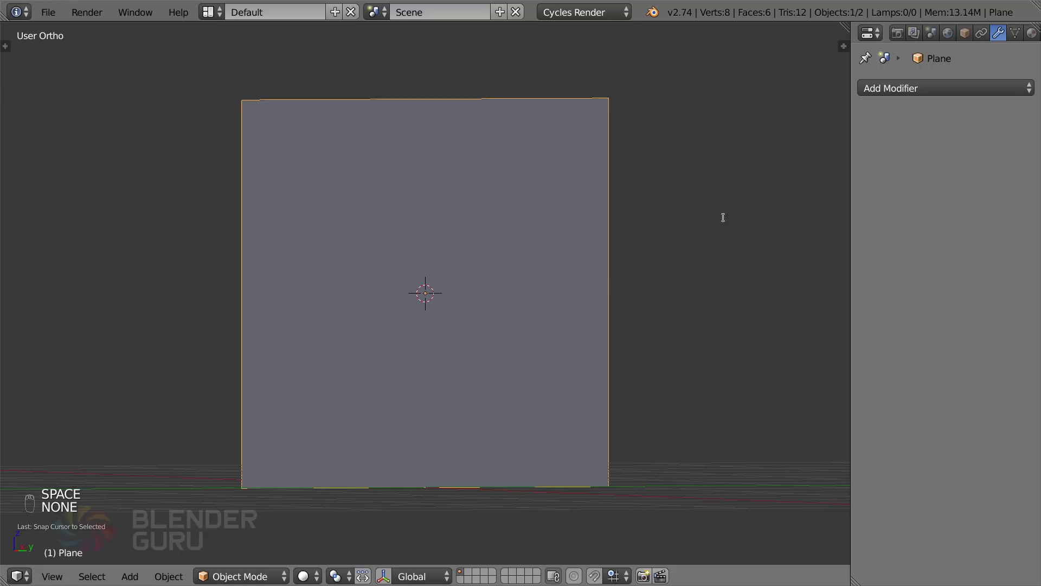
pyautogui.hotkey('shift', 's')
pyautogui.hotkey('ctrl', 'a')
pyautogui.press('Escape')
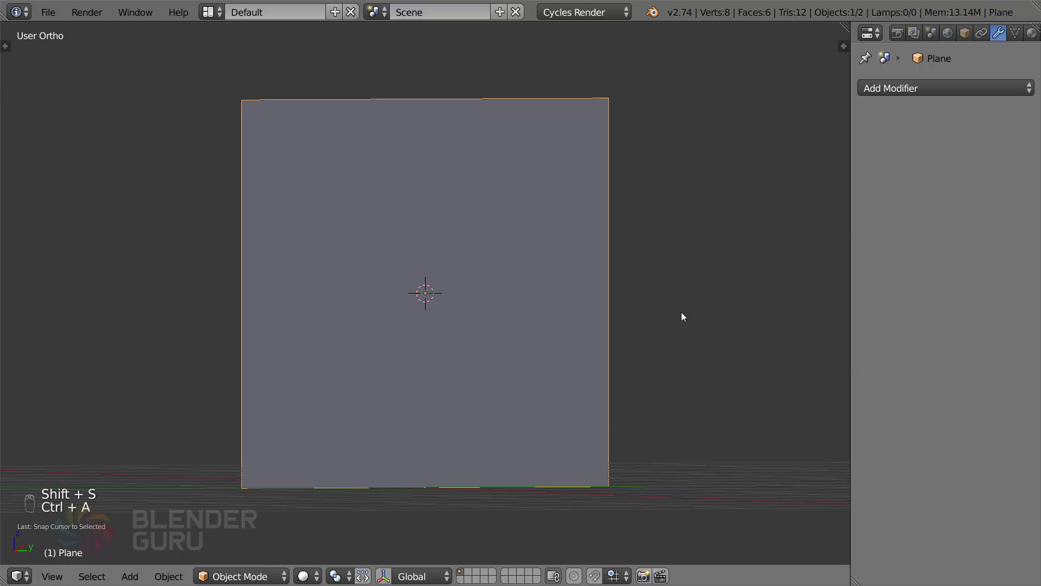
# Add a UV sphere at the 3D cursor in the panel's centre and scale it to 0.1
pyautogui.hotkey('shift', 'a')
pyautogui.moveTo(678, 304)
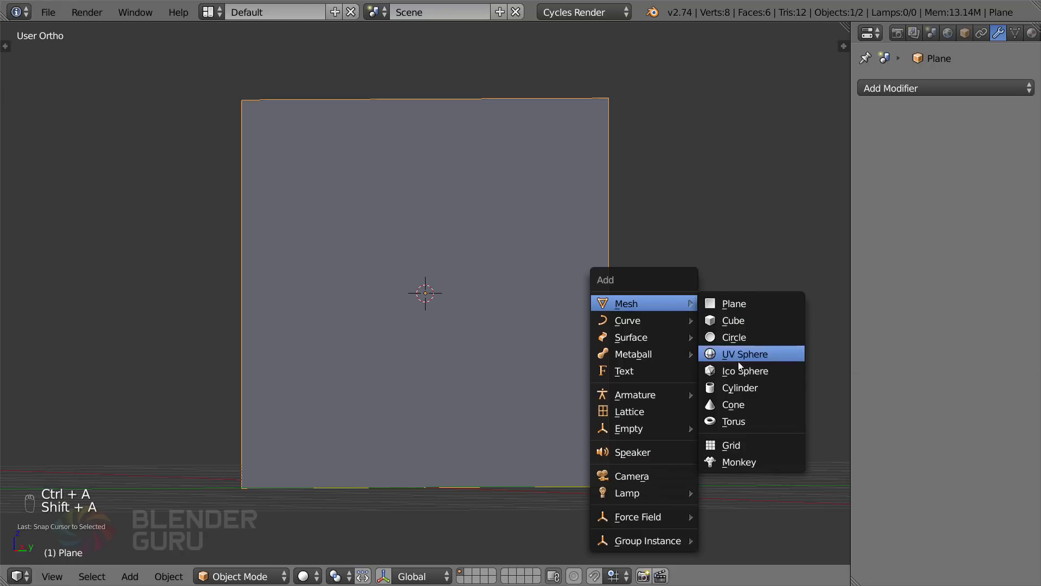
pyautogui.click(751, 354)
pyautogui.scroll(3, 811, 377)
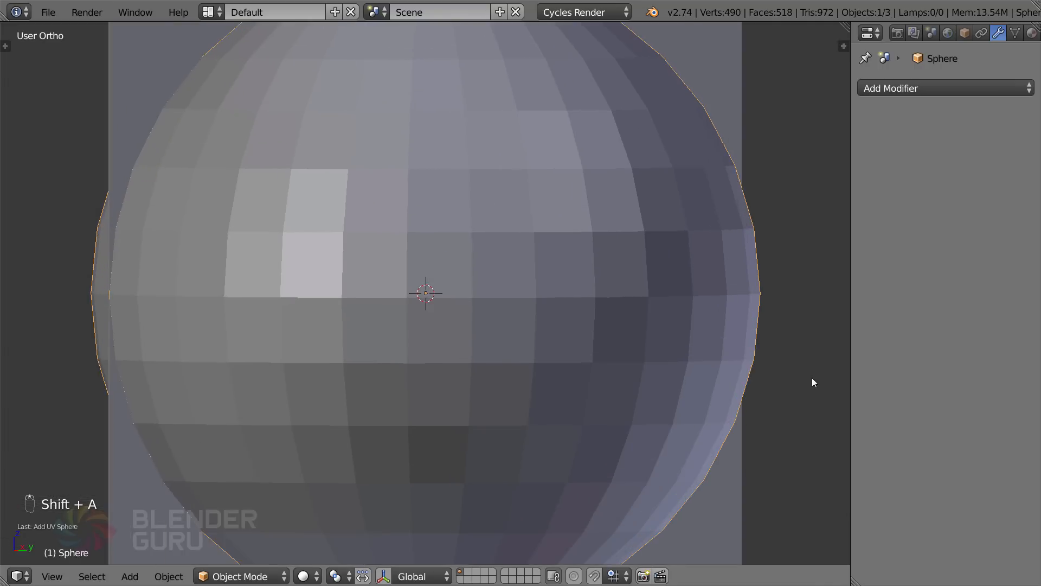
pyautogui.scroll(-2, 812, 378)
pyautogui.press('s')
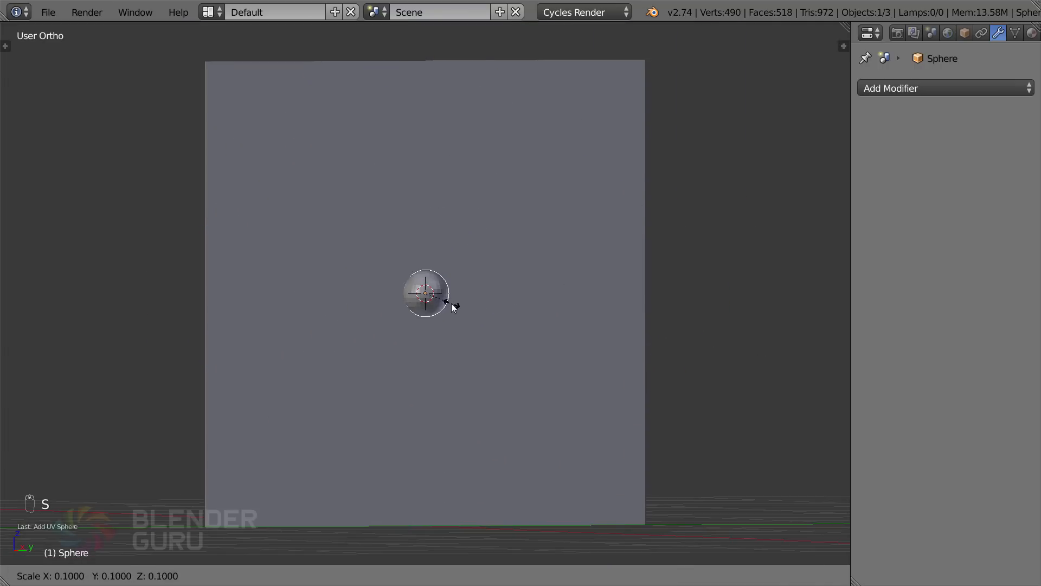
pyautogui.press('Return')
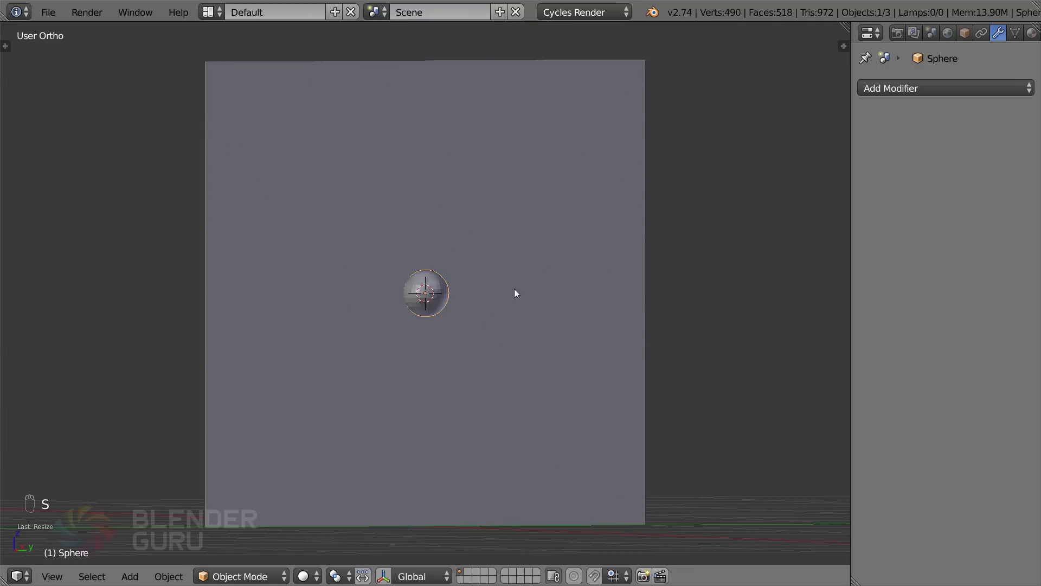
# Parent the small sphere to the panel and check the sphere in wireframe
pyautogui.rightClick(620, 243)
pyautogui.hotkey('ctrl', 'p')
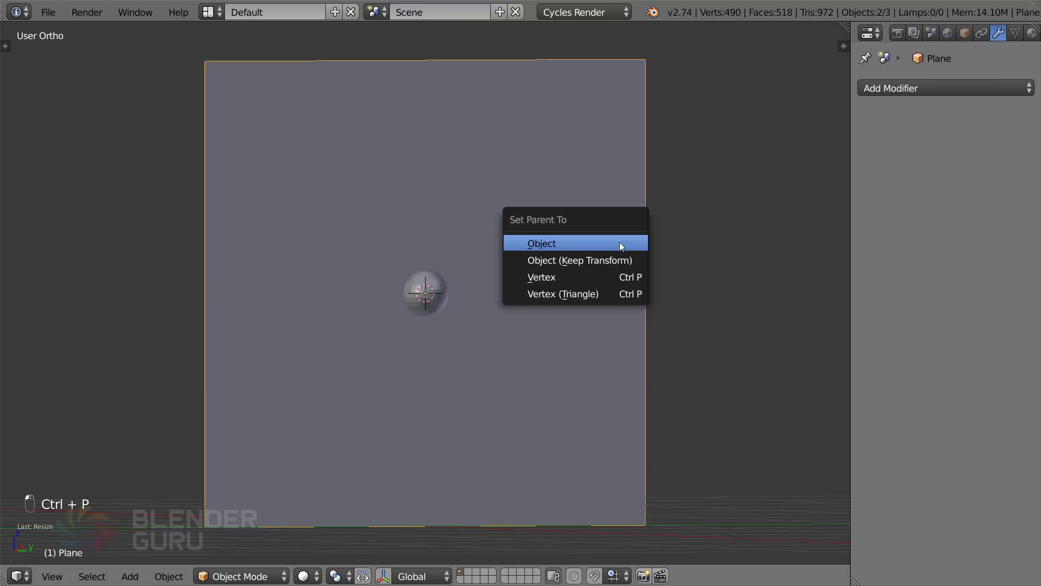
pyautogui.click(623, 257)
pyautogui.rightClick(446, 254)
pyautogui.press('z')
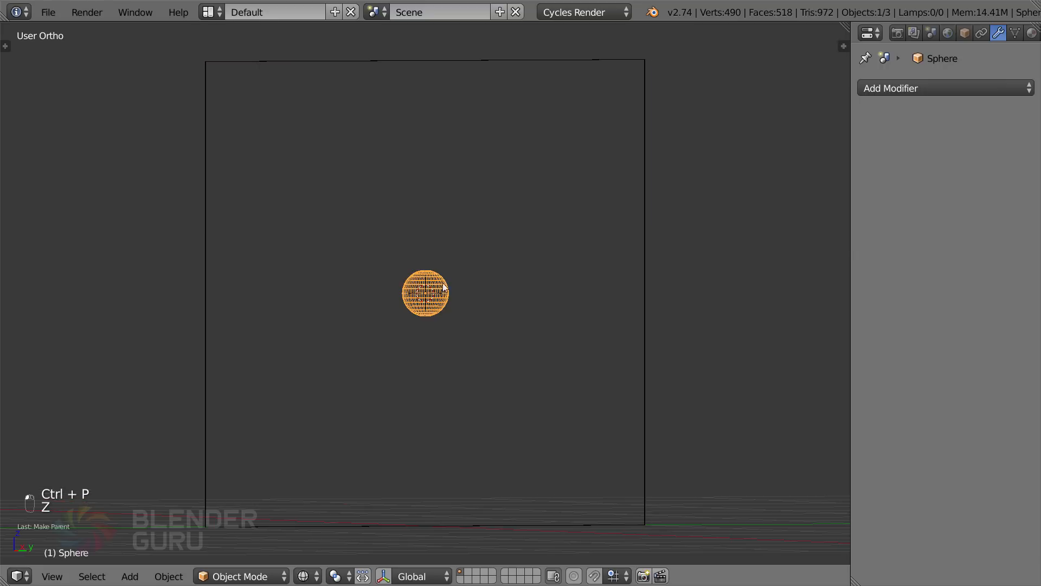
pyautogui.press('z')
# Run Cell Fracture on the panel with Child Verts as the point source
pyautogui.rightClick(534, 297)
pyautogui.press('space')
pyautogui.click(791, 321)
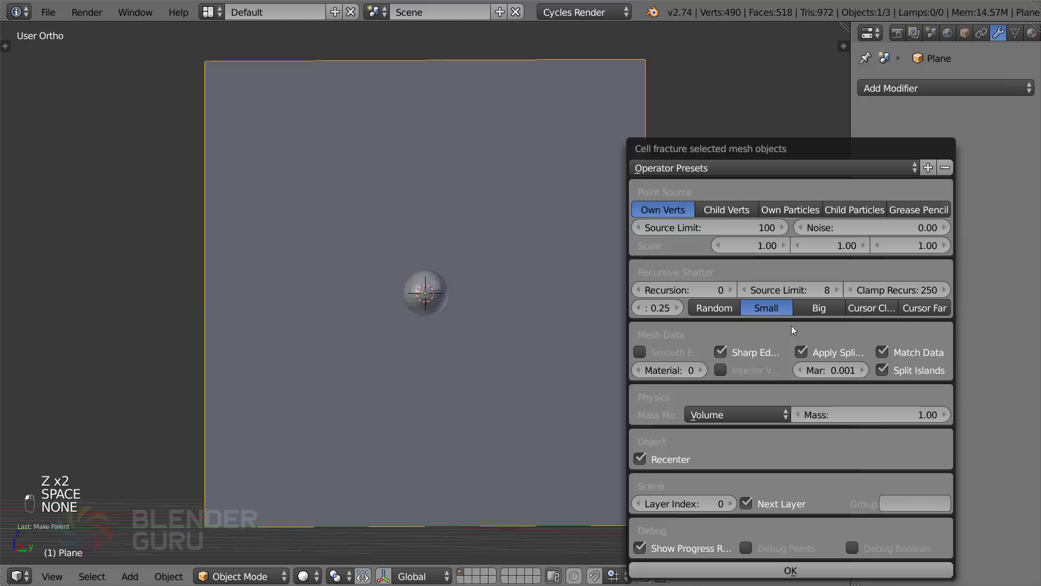
pyautogui.click(735, 213)
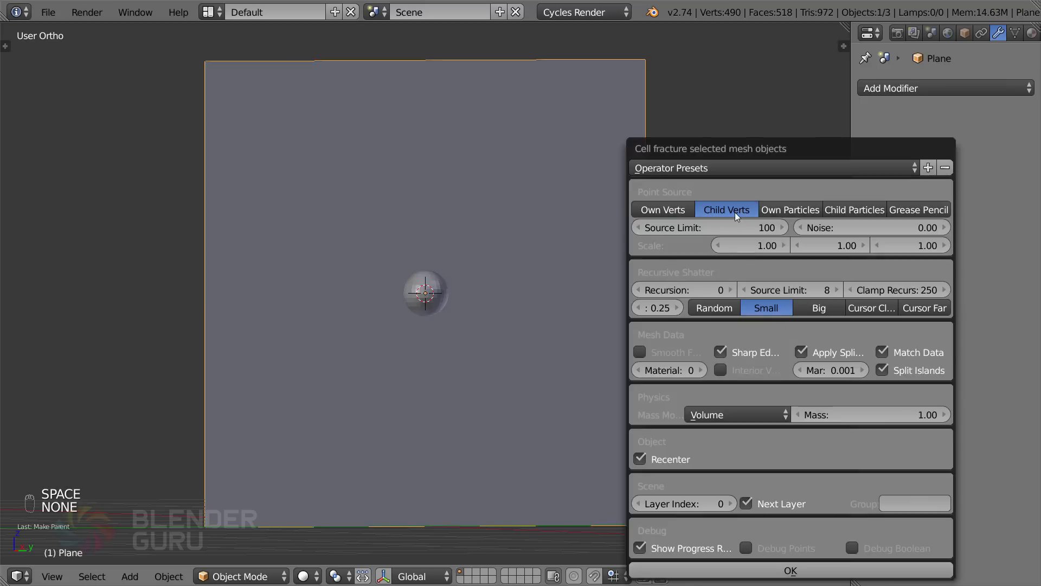
pyautogui.click(772, 570)
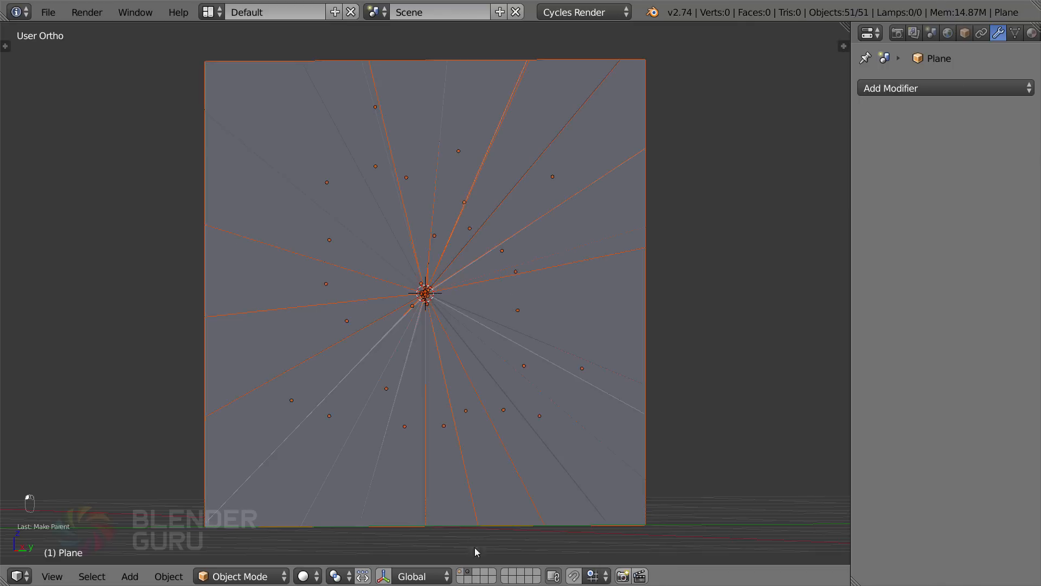
# Examine the panel's fracture pattern around its centre from several angles in wireframe and solid shading
pyautogui.scroll(2, 524, 328)
pyautogui.moveTo(498, 317); pyautogui.dragTo(394, 334, button='middle')
pyautogui.press('z')
pyautogui.scroll(-2, 423, 288)
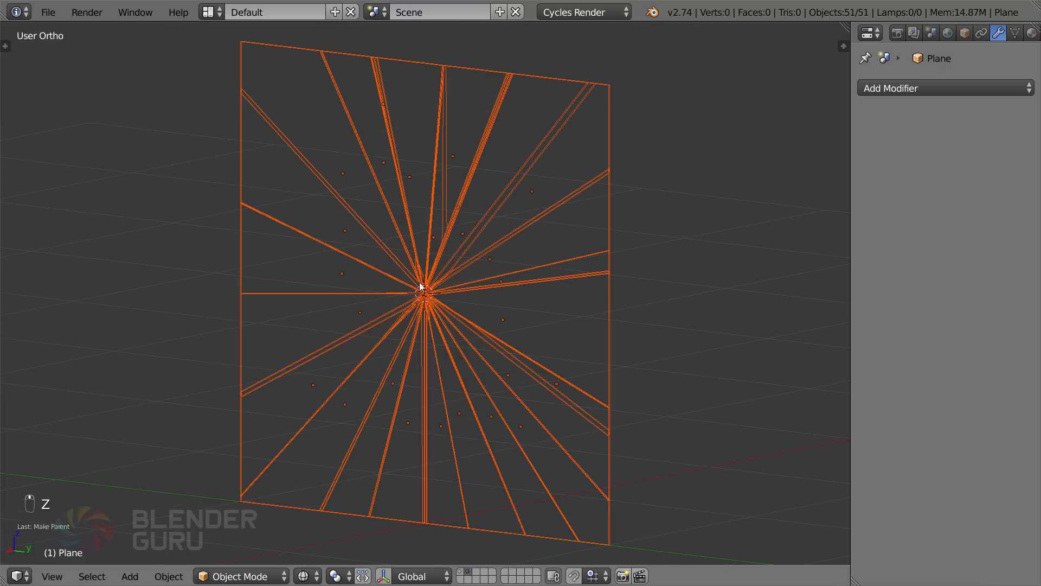
pyautogui.moveTo(423, 288); pyautogui.dragTo(518, 307, button='middle')
pyautogui.scroll(2, 513, 295)
pyautogui.scroll(-2, 488, 299)
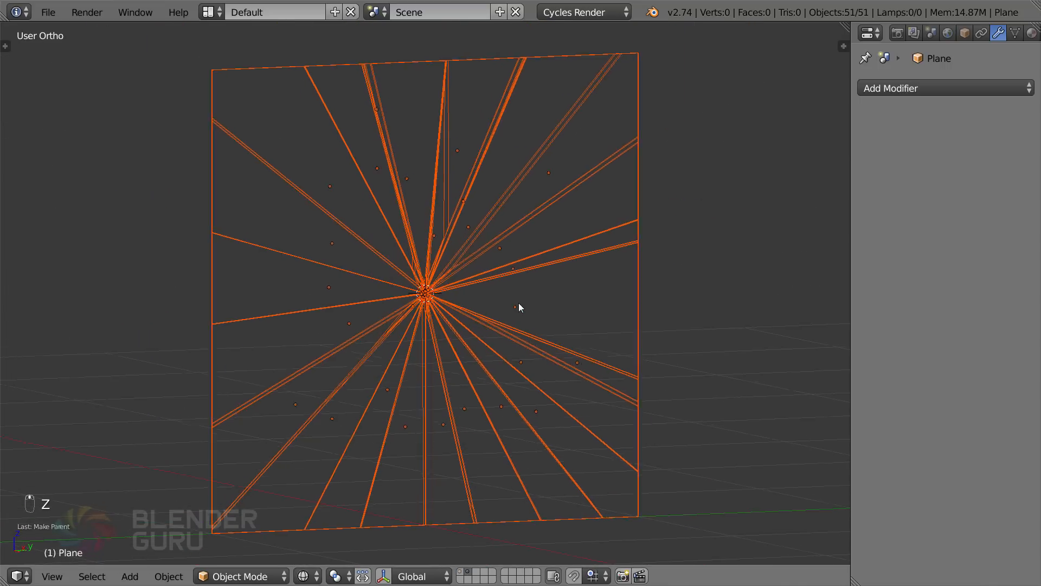
pyautogui.scroll(5, 481, 274)
pyautogui.press('z')
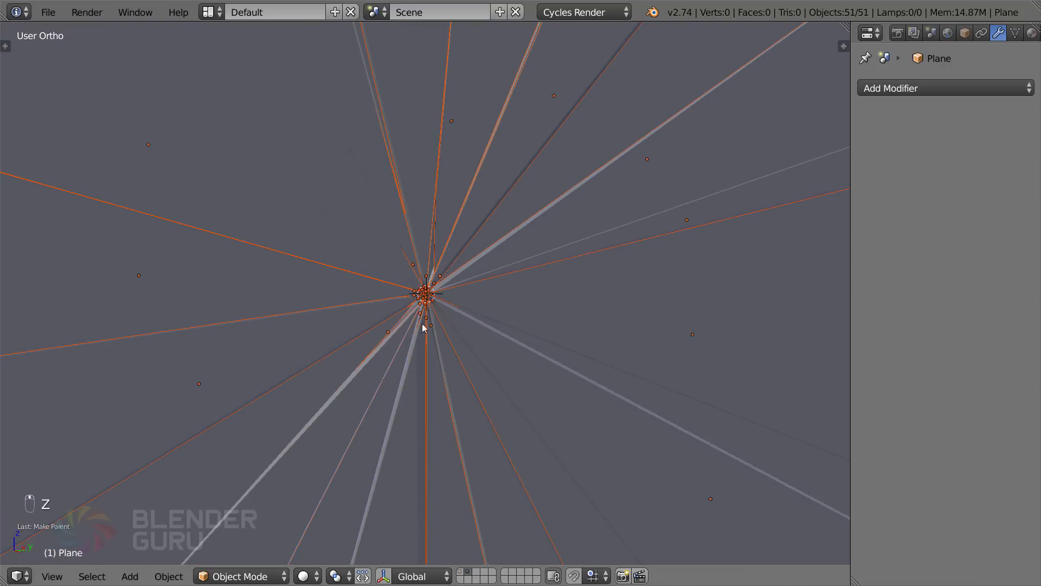
pyautogui.press('a')
pyautogui.press('z')
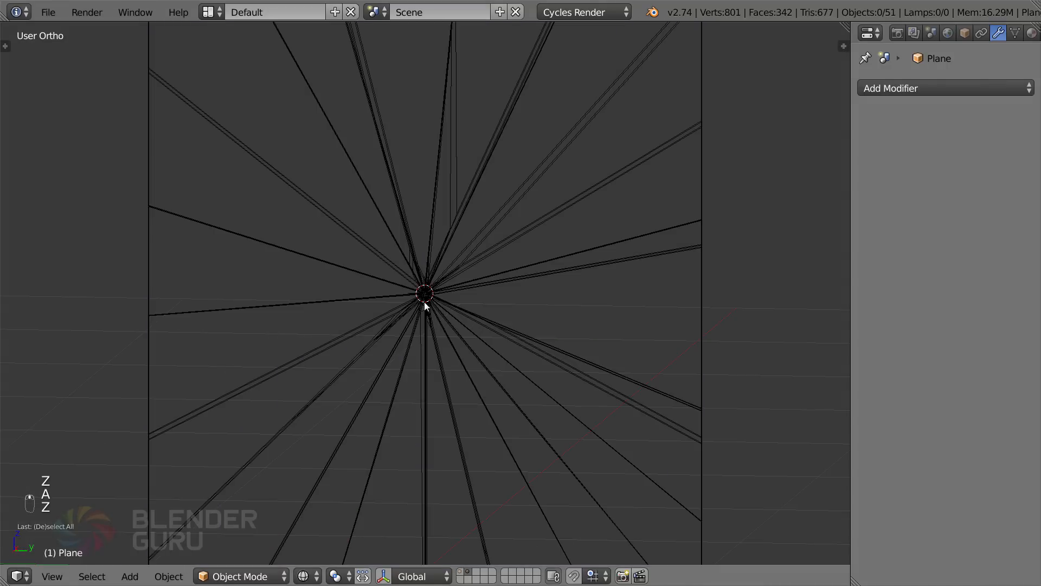
pyautogui.scroll(-4, 538, 336)
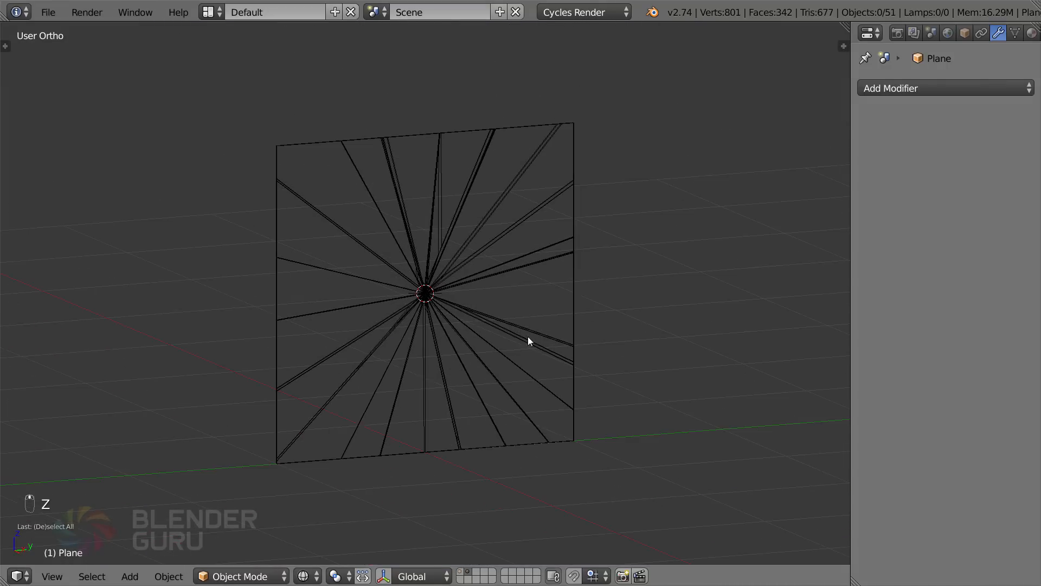
# Delete the fractured pieces on the second layer and the small sphere on the first layer
pyautogui.press('a')
pyautogui.press('x')
pyautogui.click(515, 332)
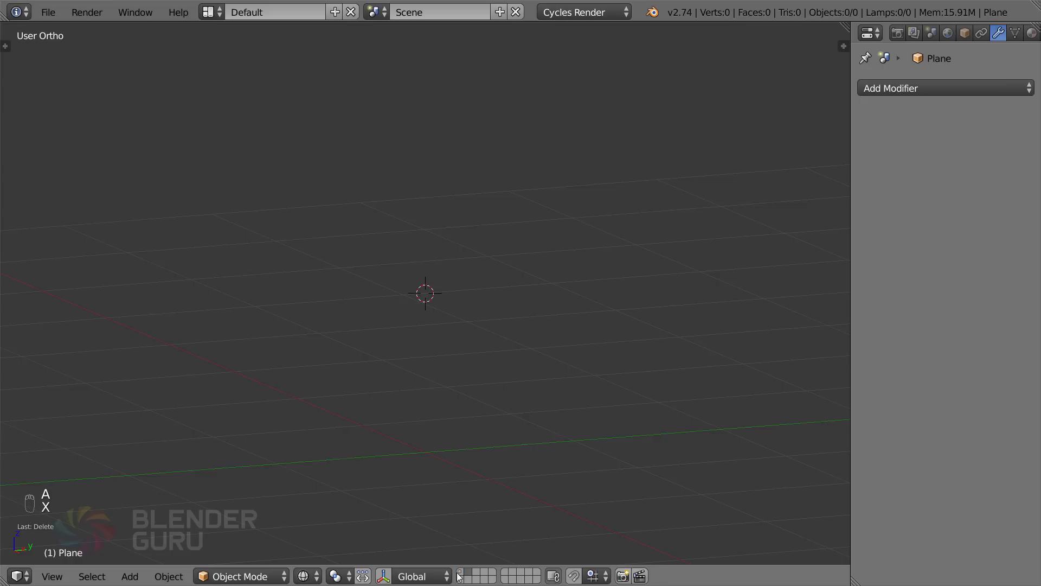
pyautogui.rightClick(425, 292)
pyautogui.press('x')
pyautogui.click(418, 291)
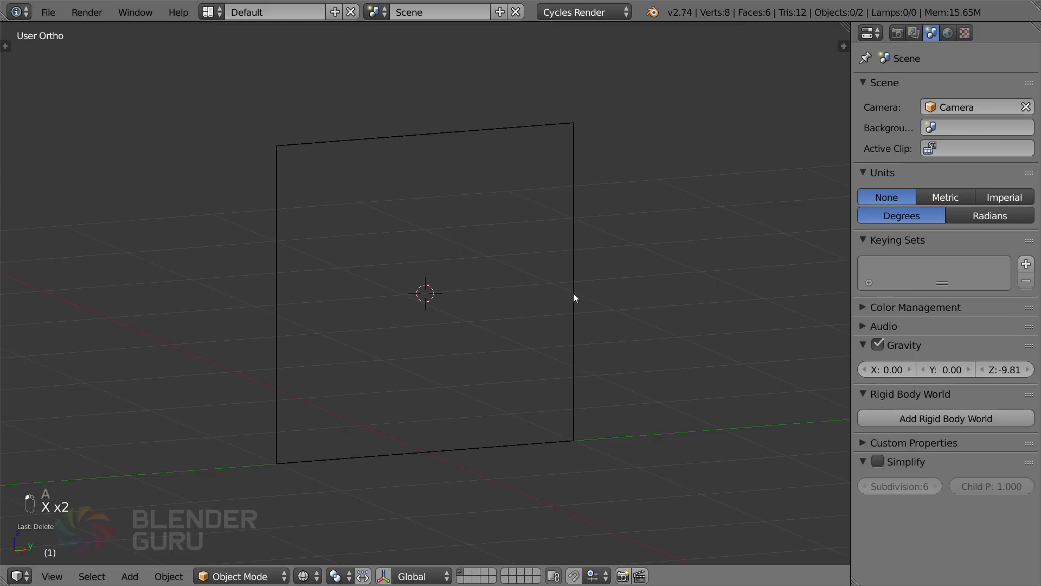
# Run Cell Fracture on the original panel with Grease Pencil as the point source
pyautogui.rightClick(574, 293)
pyautogui.press('space')
pyautogui.press('Return')
pyautogui.click(733, 215)
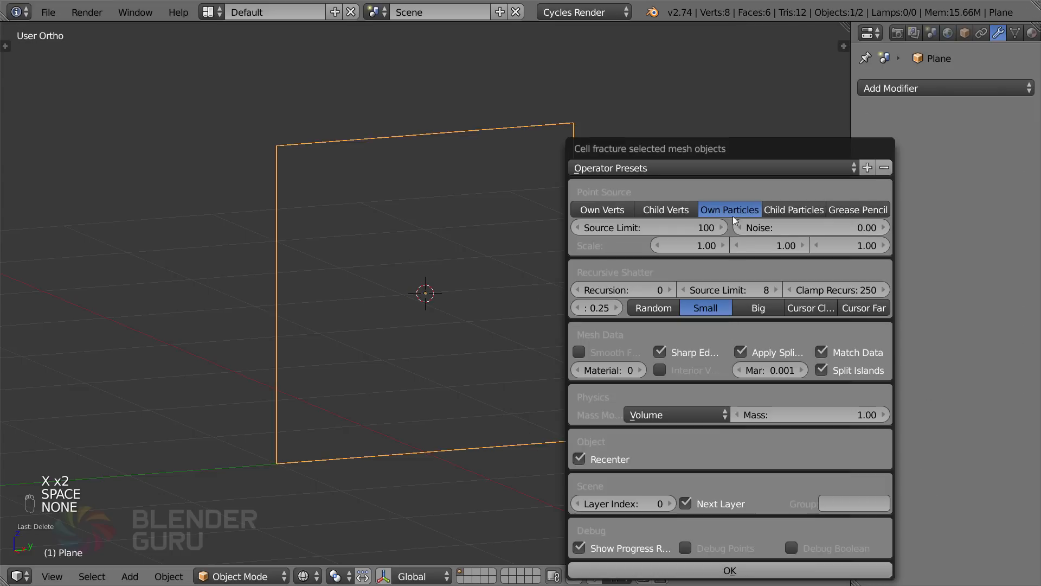
pyautogui.click(779, 207)
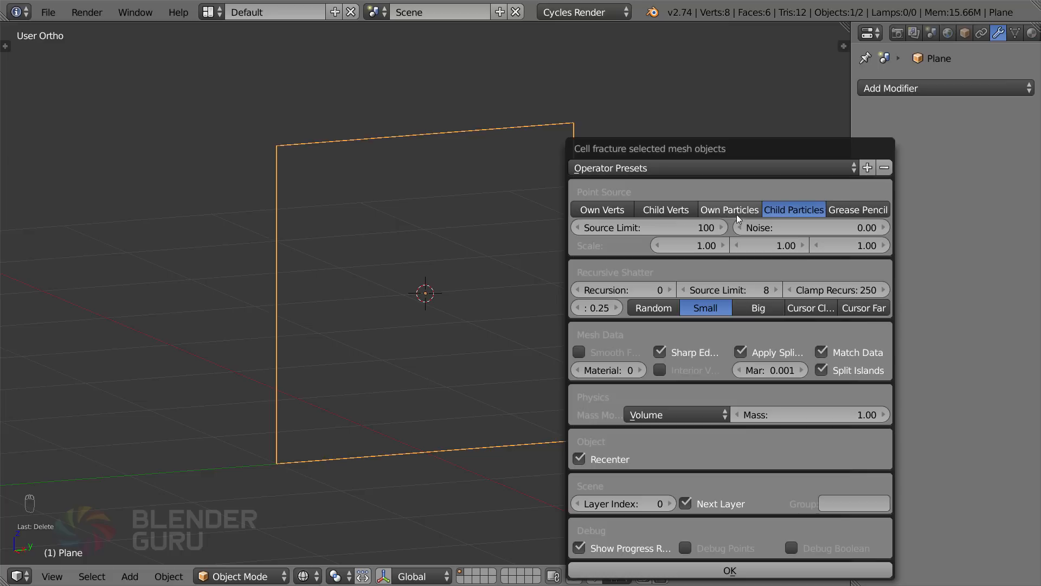
pyautogui.click(842, 210)
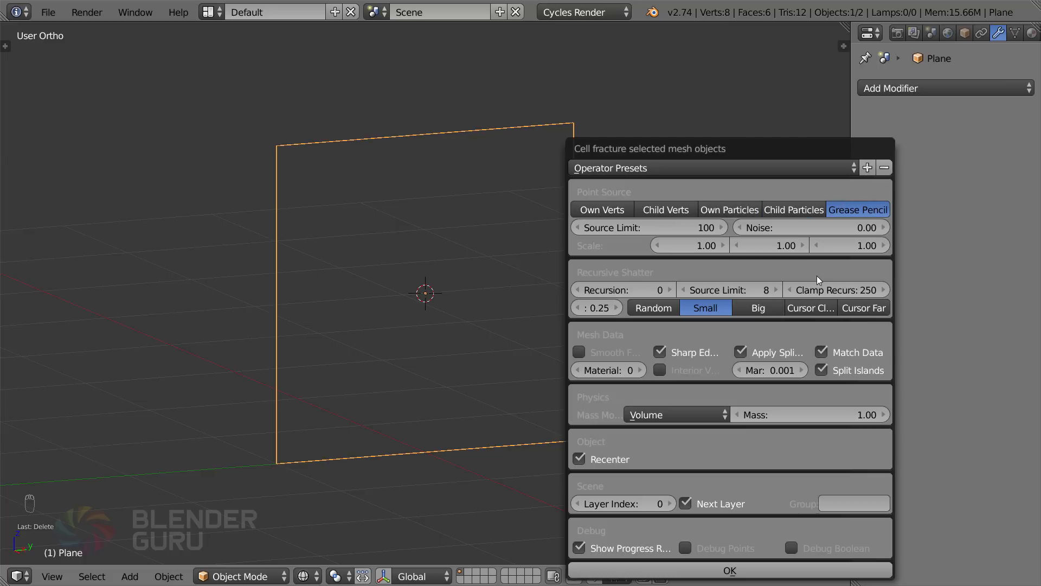
pyautogui.click(688, 569)
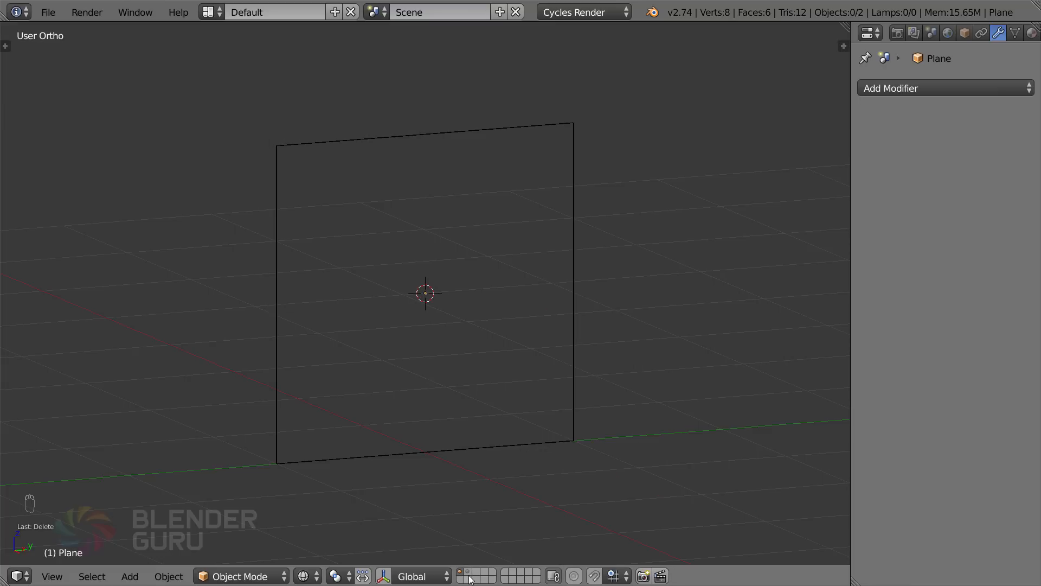
# Clear the second layer by deleting everything the last fracture produced
pyautogui.press('a')
pyautogui.press('a')
pyautogui.press('a')
pyautogui.press('x')
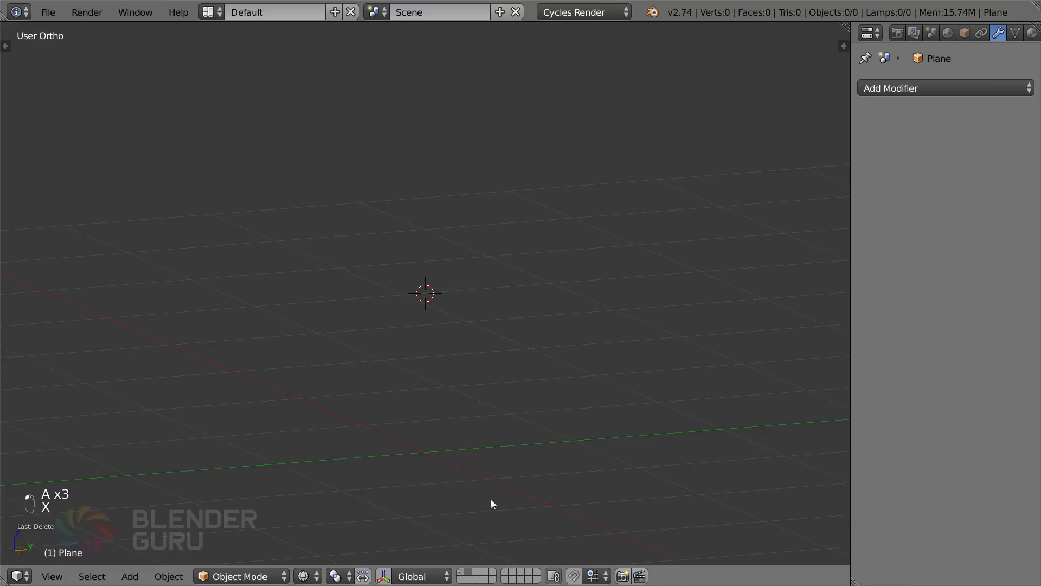
# In solid shading, draw several freehand Grease Pencil strokes across the panel from different viewing angles
pyautogui.press('z')
pyautogui.moveTo(522, 304); pyautogui.dragTo(514, 302, button='middle')
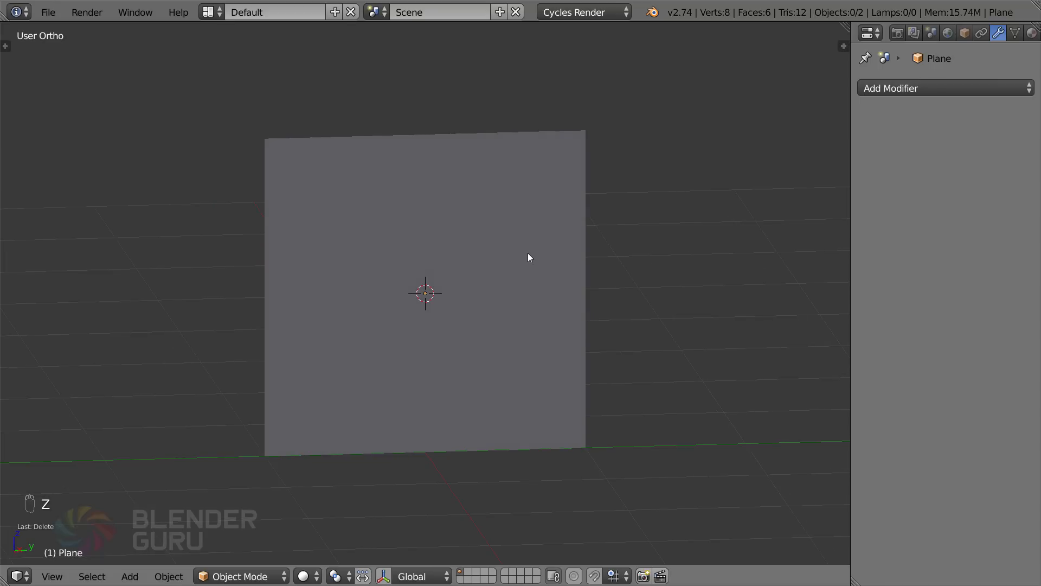
pyautogui.press('d')
pyautogui.moveTo(532, 251)
pyautogui.mouseDown()
pyautogui.moveTo(509, 194)
pyautogui.moveTo(486, 258)
pyautogui.mouseUp()
pyautogui.moveTo(515, 278); pyautogui.dragTo(375, 294, button='middle')
pyautogui.press('d')
pyautogui.moveTo(443, 187); pyautogui.dragTo(446, 251)
pyautogui.moveTo(352, 297); pyautogui.dragTo(400, 291, button='middle')
pyautogui.press('d')
pyautogui.moveTo(544, 162); pyautogui.dragTo(570, 200)
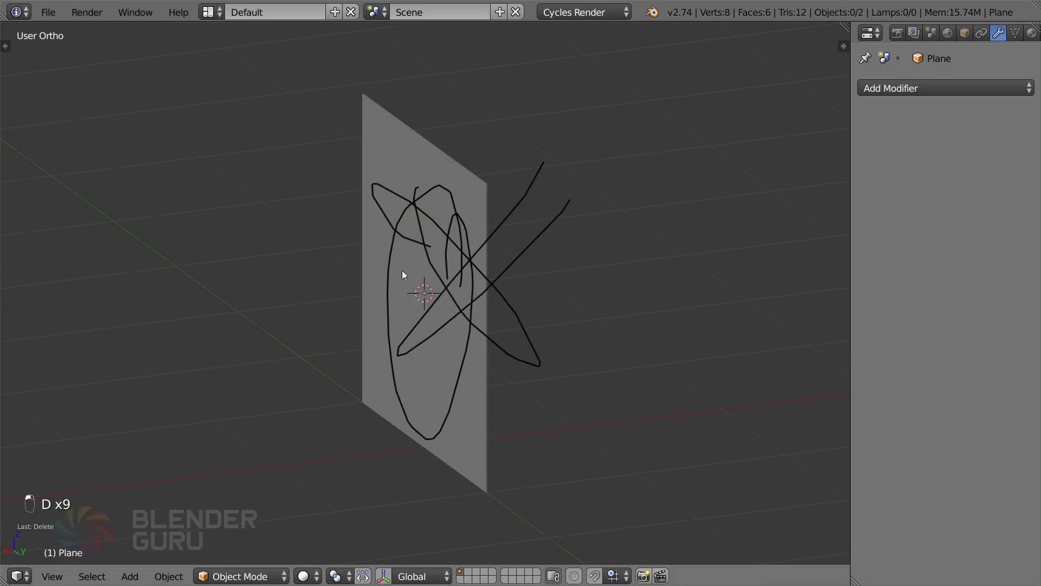
pyautogui.scroll(-2, 402, 270)
pyautogui.moveTo(402, 270); pyautogui.dragTo(575, 271, button='middle')
pyautogui.scroll(1, 574, 271)
pyautogui.press('d')
pyautogui.moveTo(392, 275)
pyautogui.mouseDown()
pyautogui.moveTo(472, 256)
pyautogui.moveTo(496, 285)
pyautogui.mouseUp()
pyautogui.moveTo(381, 357)
pyautogui.mouseDown(button='middle')
pyautogui.moveTo(331, 356)
pyautogui.moveTo(391, 350)
pyautogui.mouseUp(button='middle')
# Delete the scene's Grease Pencil layer to clear all the freehand strokes from the panel
pyautogui.press('KP_3')
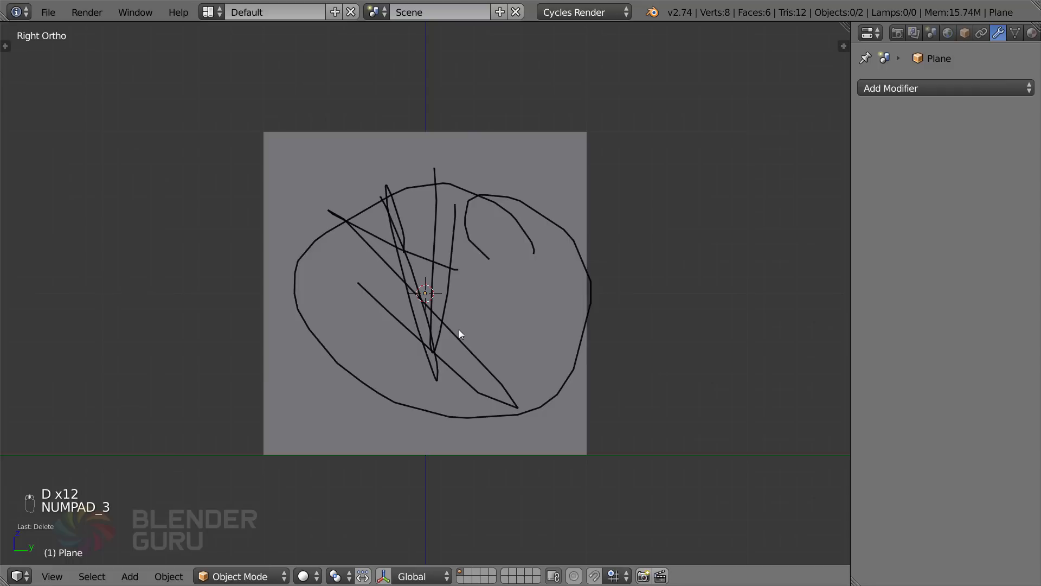
pyautogui.scroll(2, 606, 313)
pyautogui.press('n')
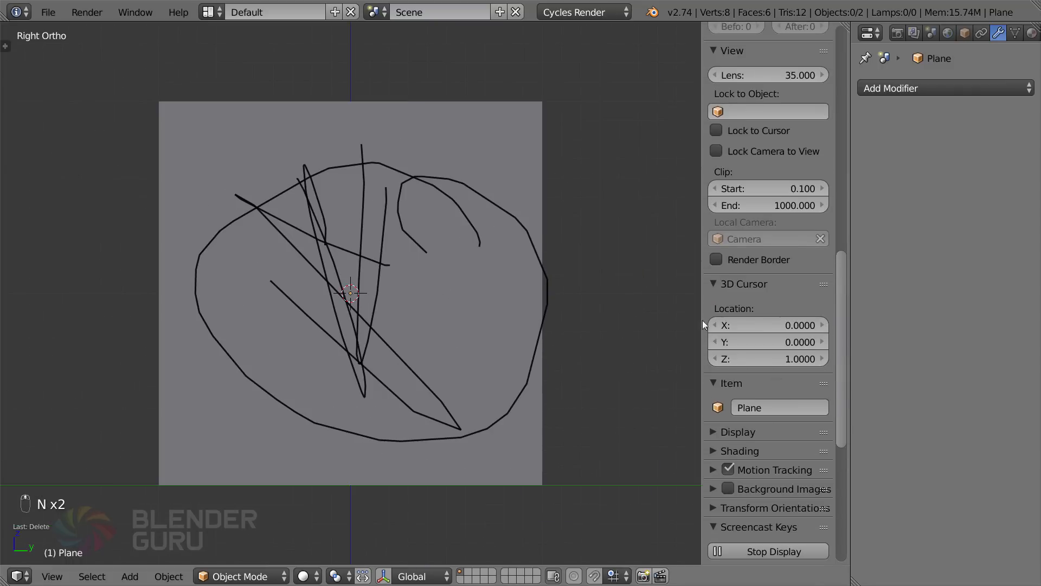
pyautogui.scroll(15, 759, 242)
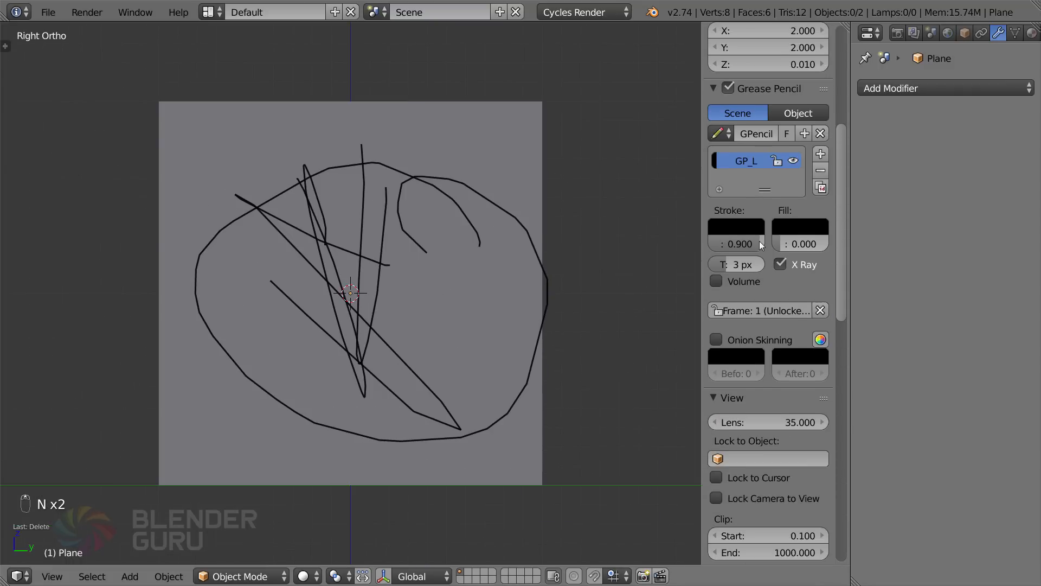
pyautogui.click(818, 191)
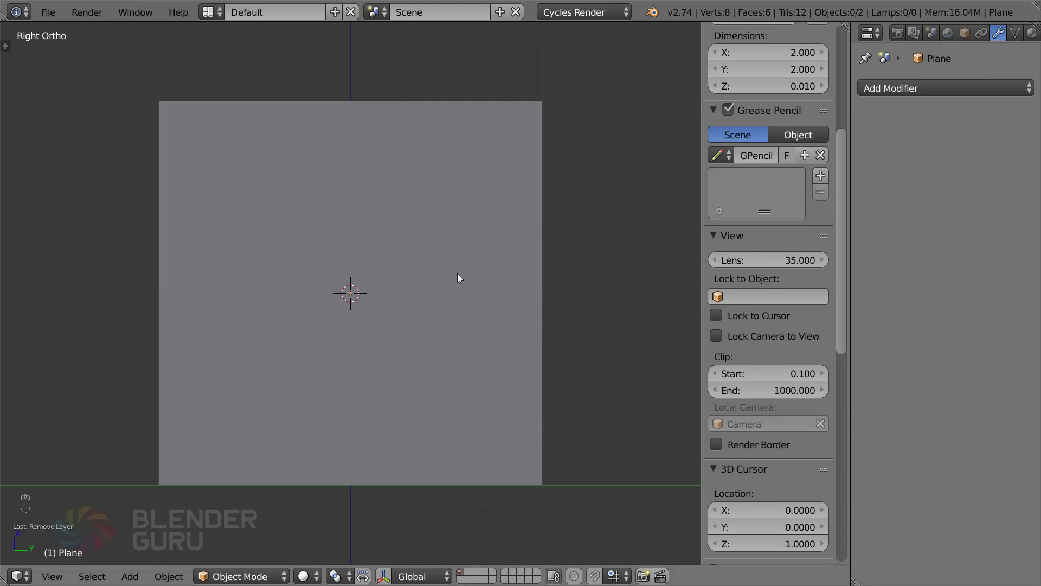
# Select the panel, switch Grease Pencil from scene to object data, and create new Grease Pencil data with a layer
pyautogui.press('n')
pyautogui.press('n')
pyautogui.scroll(1, 487, 307)
pyautogui.keyDown('shift'); pyautogui.moveTo(580, 252); pyautogui.dragTo(628, 262, button='middle'); pyautogui.keyUp('shift')
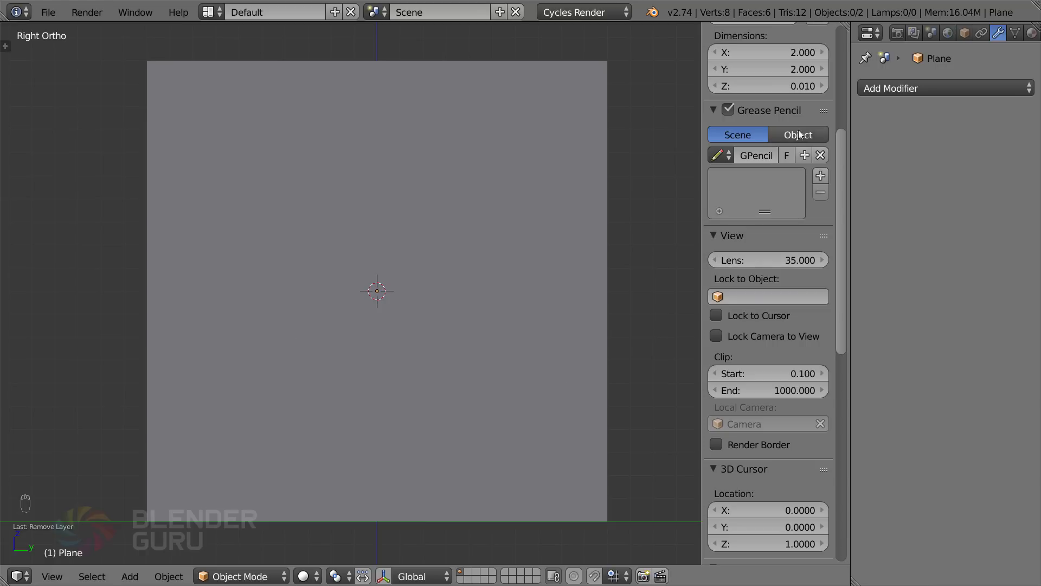
pyautogui.click(784, 144)
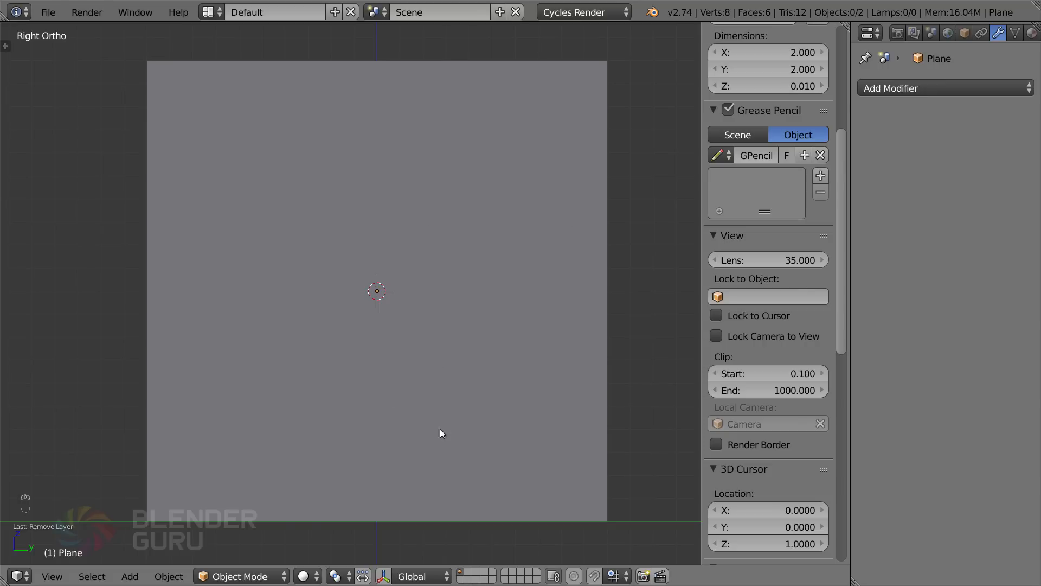
pyautogui.press('z')
pyautogui.rightClick(611, 246)
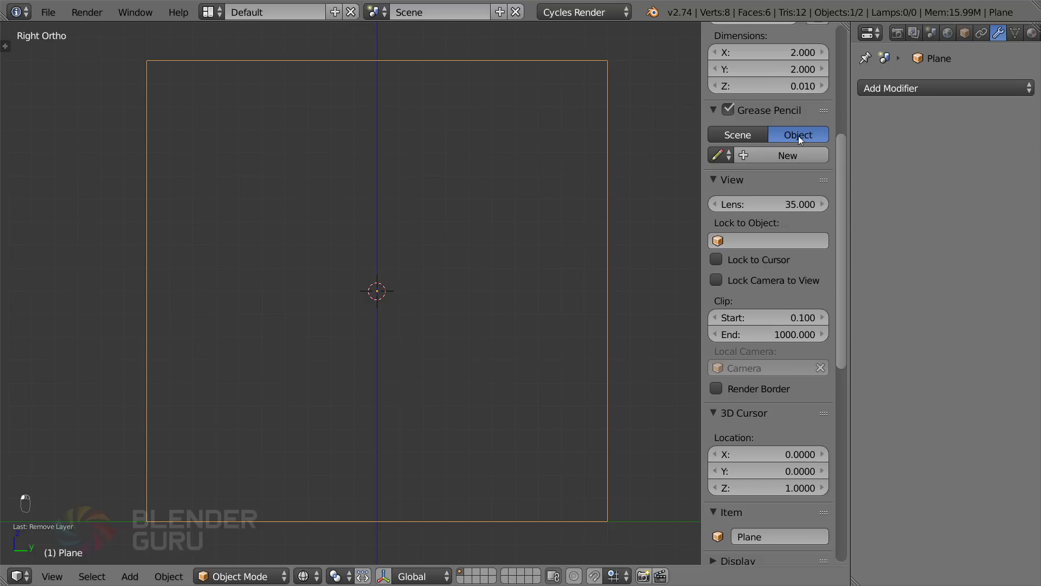
pyautogui.click(722, 136)
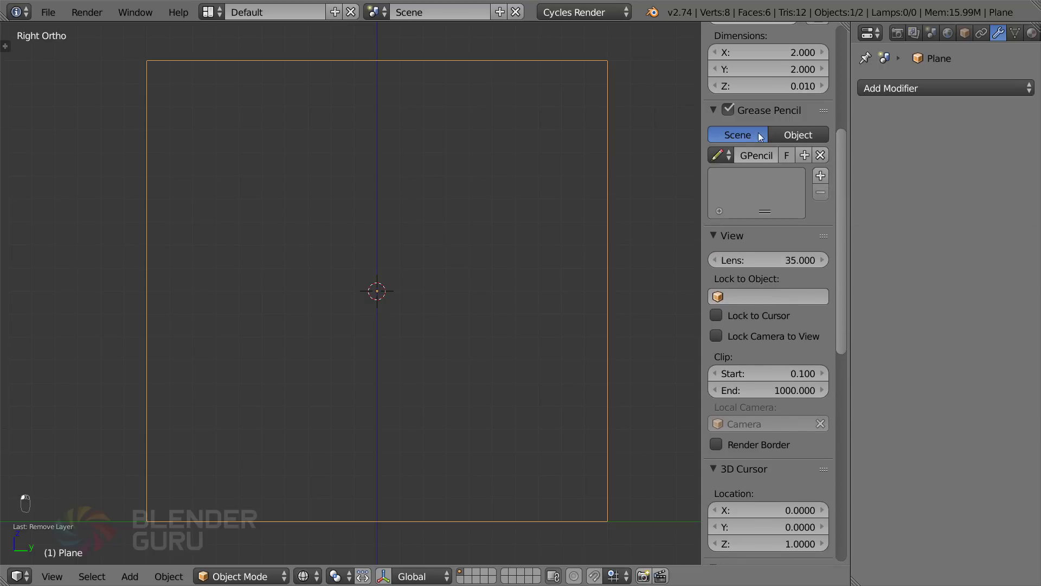
pyautogui.click(787, 134)
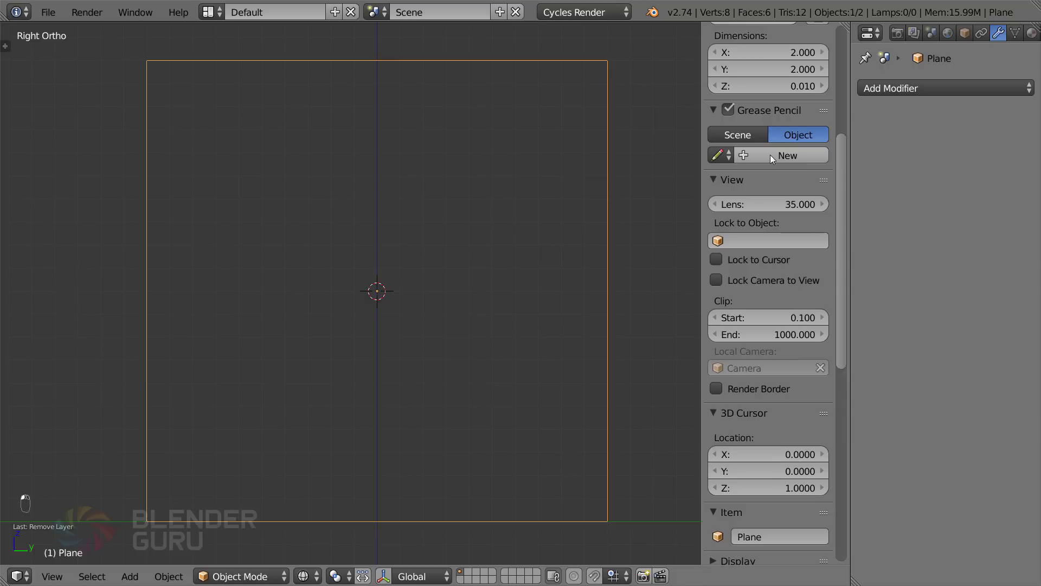
pyautogui.click(778, 154)
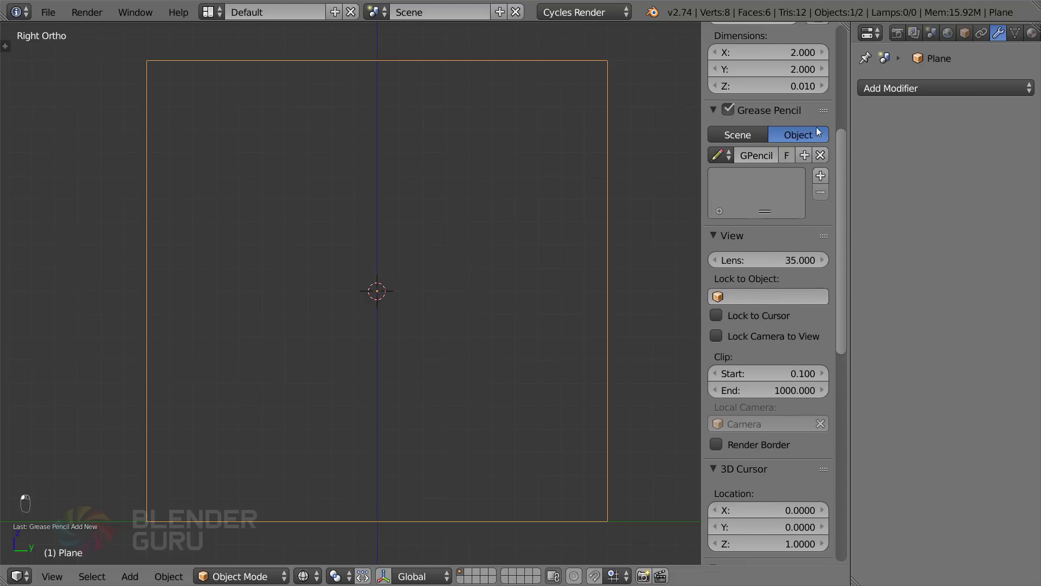
pyautogui.click(826, 180)
# In solid shading, draw two roughly parallel diagonal Grease Pencil strokes across the upper and lower halves of the panel
pyautogui.press('z')
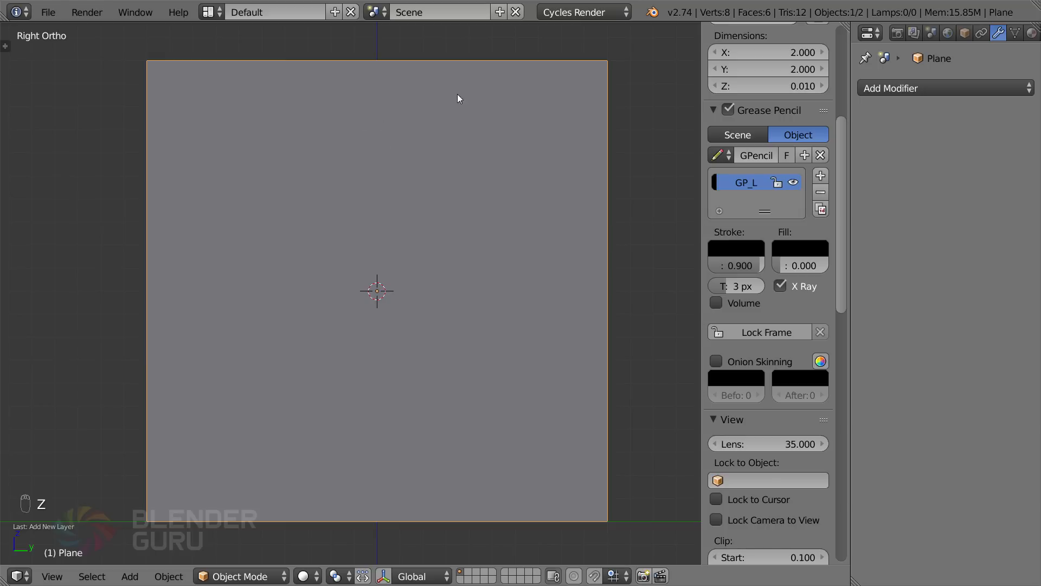
pyautogui.moveTo(229, 122); pyautogui.dragTo(553, 311)
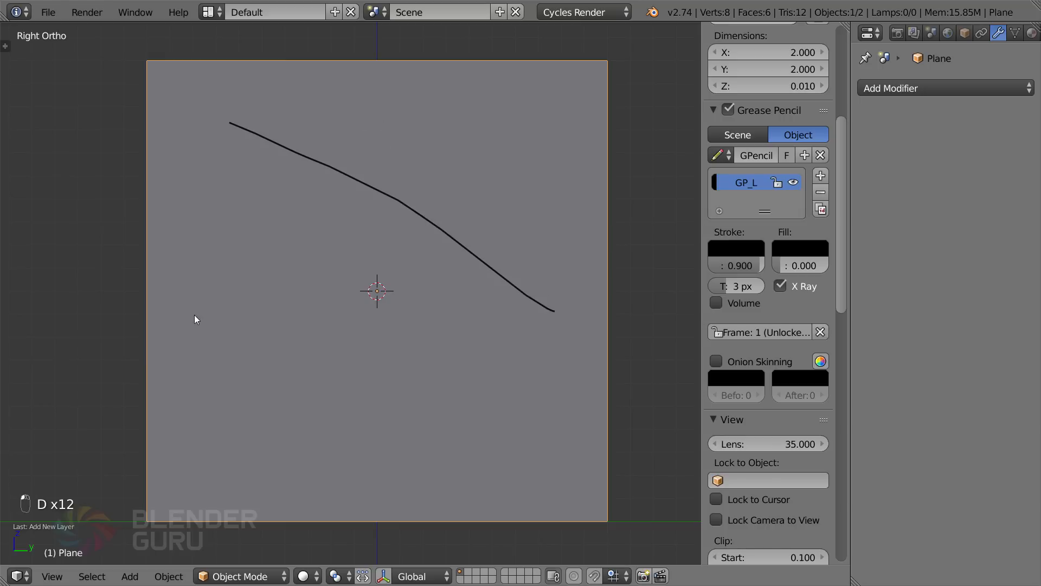
pyautogui.moveTo(195, 315); pyautogui.dragTo(525, 491)
# Run Cell Fracture on the panel with Grease Pencil as the point source and a source limit of 100
pyautogui.moveTo(525, 487)
pyautogui.mouseDown(button='middle')
pyautogui.moveTo(435, 458)
pyautogui.moveTo(600, 400)
pyautogui.moveTo(609, 440)
pyautogui.mouseUp(button='middle')
pyautogui.press('space')
pyautogui.click(663, 381)
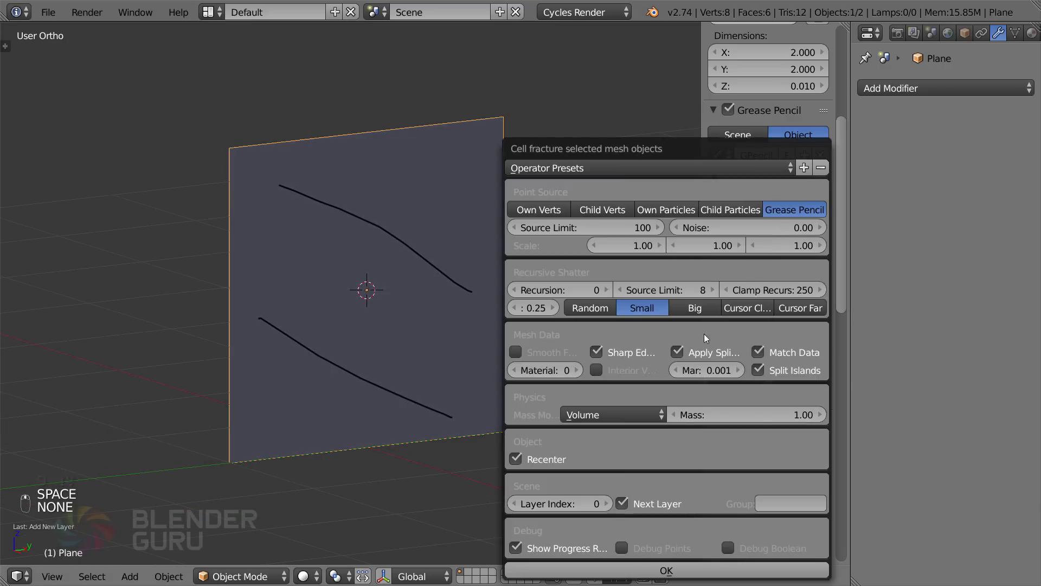
pyautogui.click(643, 574)
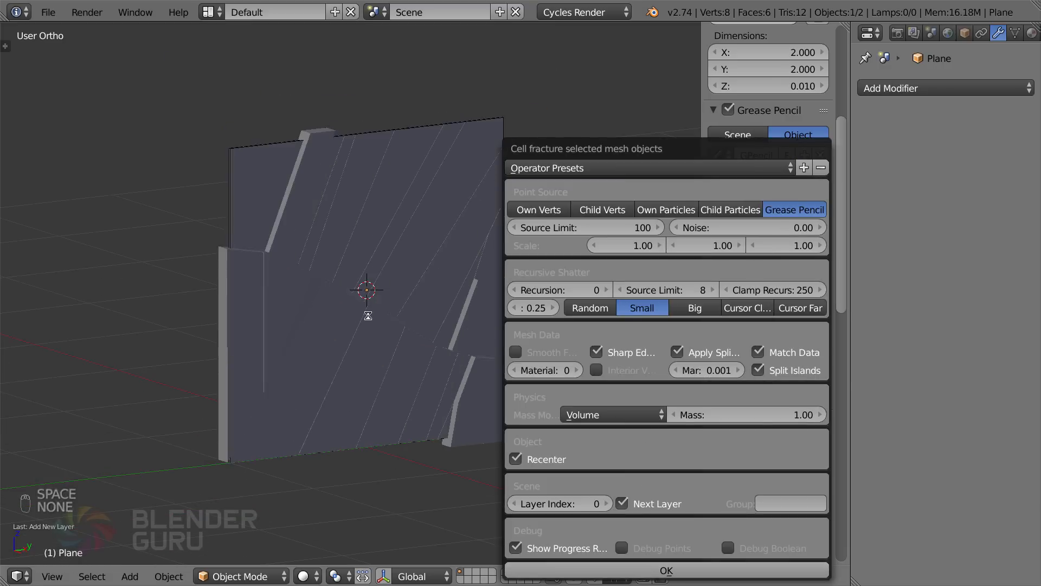
# Show the first and second layers together in wireframe and compare the fracture lines with the two strokes from the right view
pyautogui.scroll(4, 444, 448)
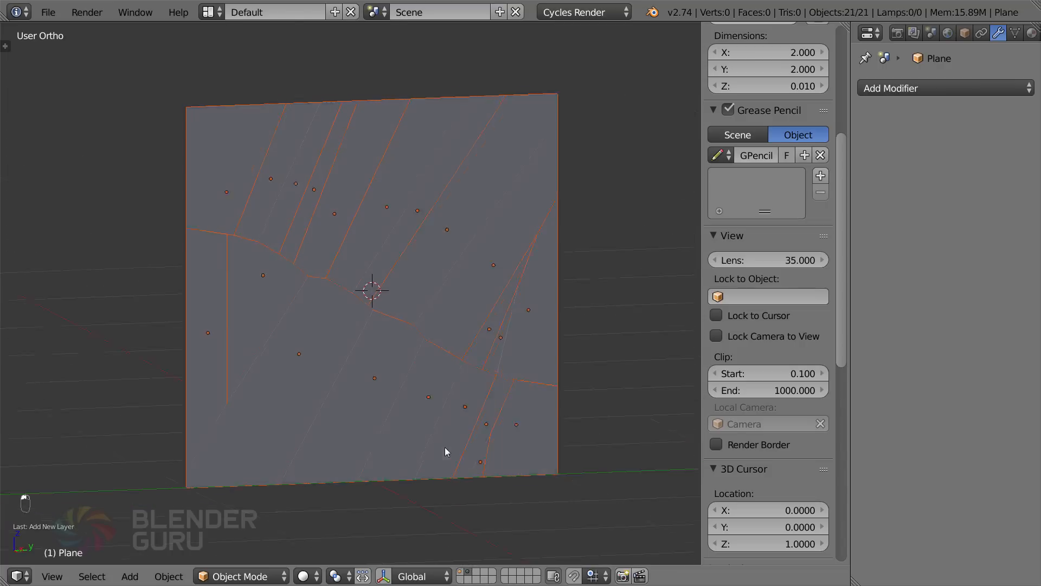
pyautogui.scroll(-3, 406, 410)
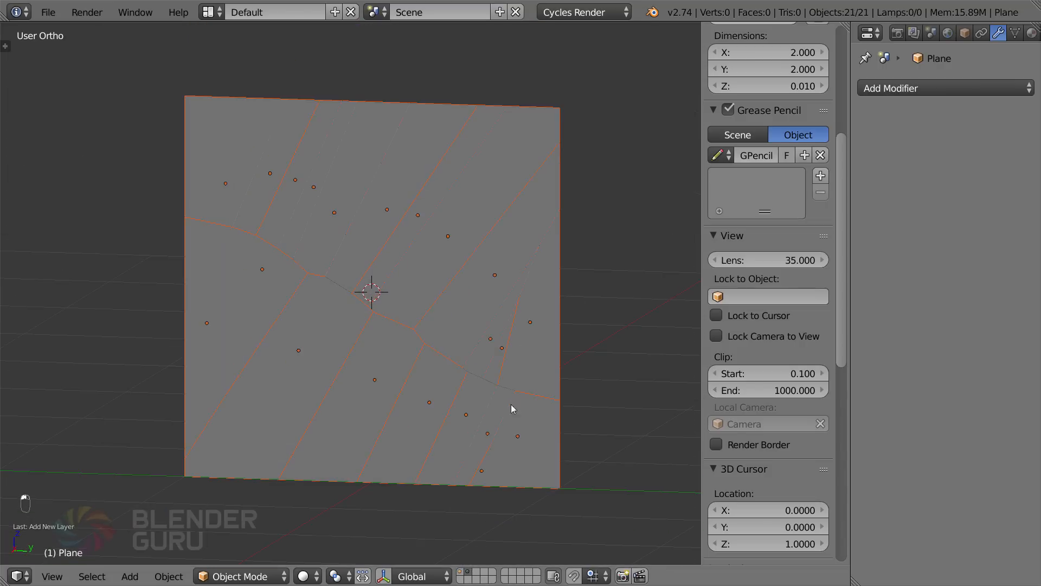
pyautogui.keyDown('shift'); pyautogui.click(460, 571); pyautogui.keyUp('shift')
pyautogui.moveTo(483, 399); pyautogui.dragTo(501, 382, button='middle')
pyautogui.scroll(1, 501, 381)
pyautogui.press('z')
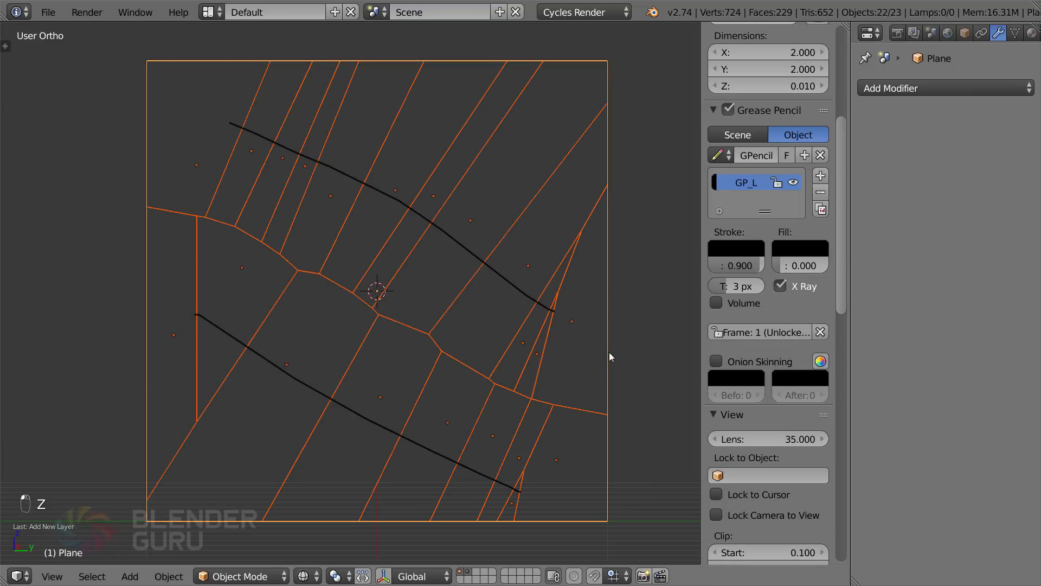
pyautogui.press('KP_1')
pyautogui.press('KP_3')
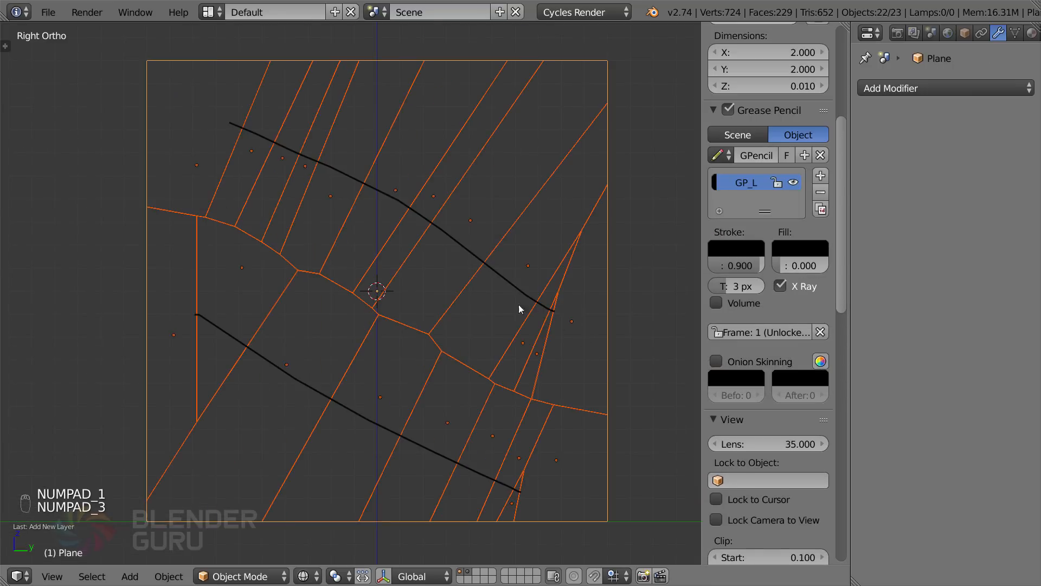
pyautogui.scroll(1, 518, 304)
pyautogui.scroll(-1, 309, 399)
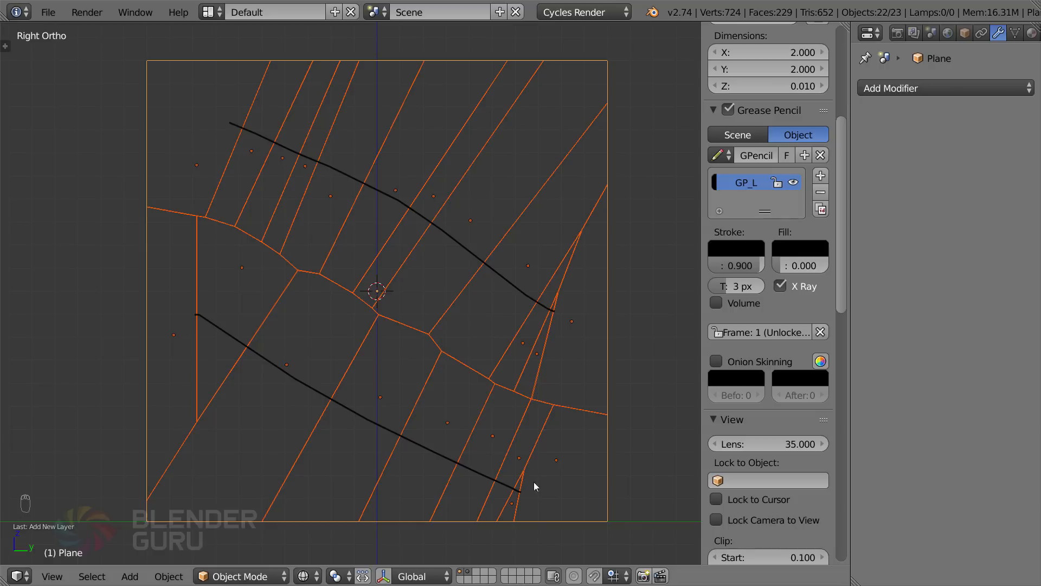
# Delete all fractured pieces on the second layer and return to the original panel on the first layer
pyautogui.press('a')
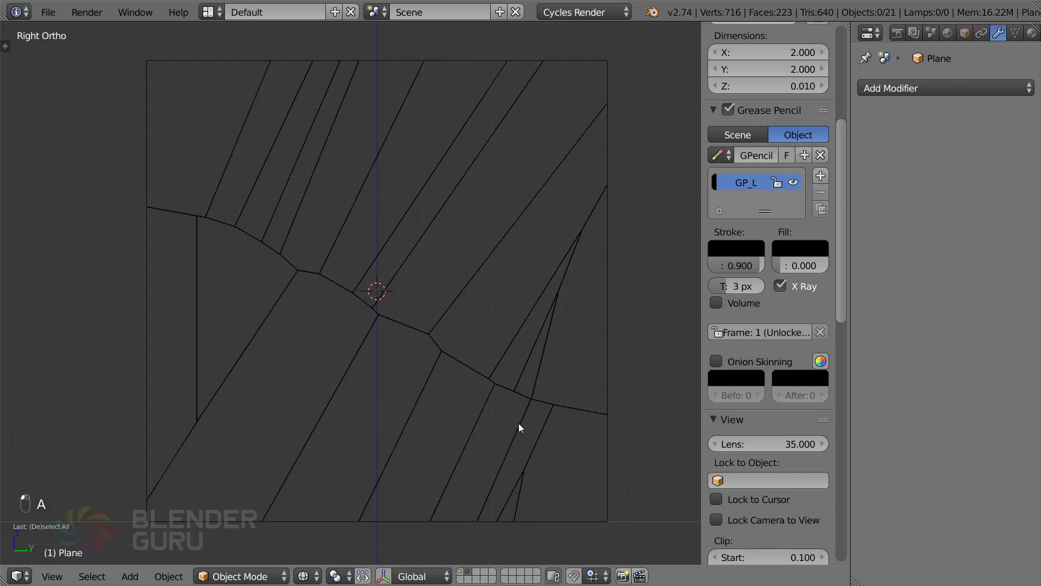
pyautogui.press('x')
pyautogui.press('a')
pyautogui.press('x')
pyautogui.click(475, 541)
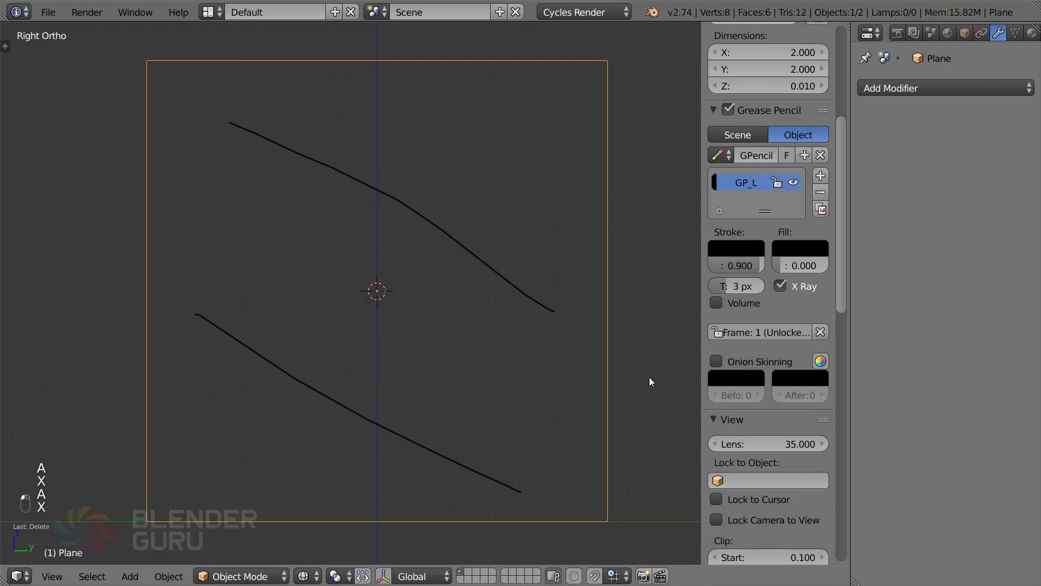
# Replace the Grease Pencil layer with an empty one and draw a large ring with a smaller ring inside it on the panel
pyautogui.click(821, 176)
pyautogui.press('z')
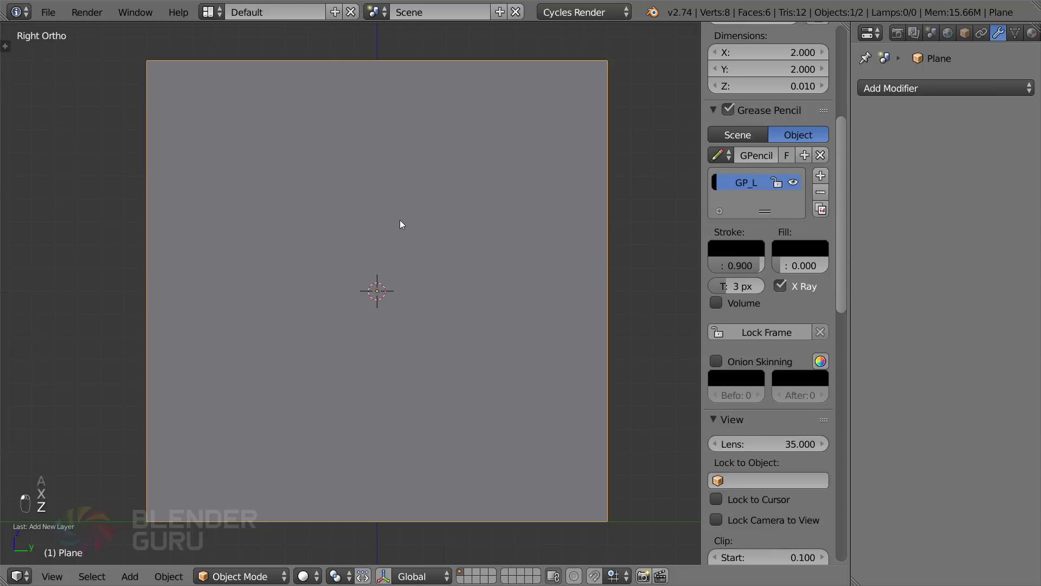
pyautogui.press('d')
pyautogui.moveTo(405, 126)
pyautogui.mouseDown()
pyautogui.moveTo(217, 210)
pyautogui.moveTo(342, 436)
pyautogui.moveTo(552, 310)
pyautogui.moveTo(474, 172)
pyautogui.moveTo(407, 121)
pyautogui.mouseUp()
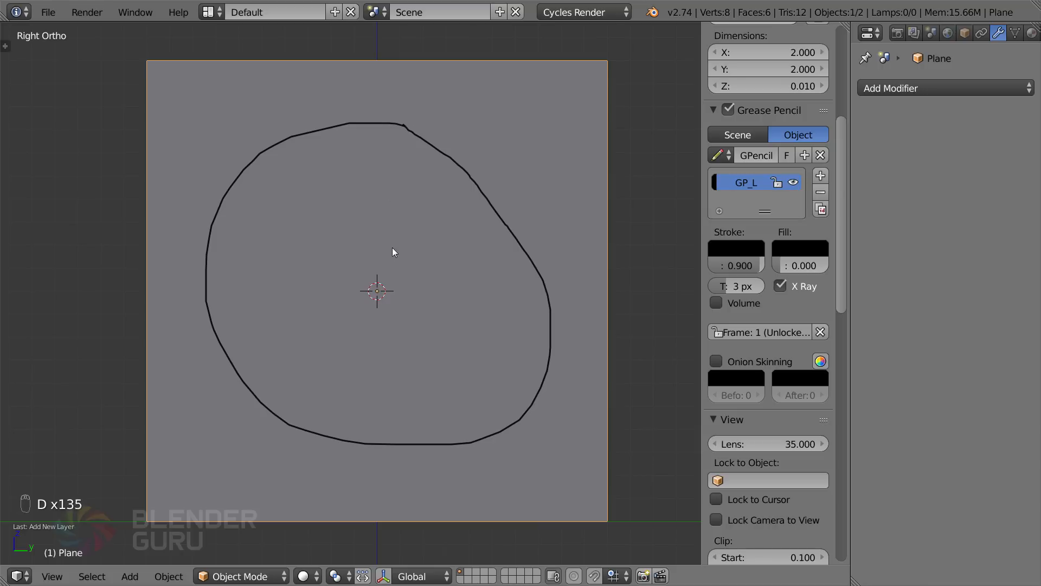
pyautogui.moveTo(381, 238)
pyautogui.mouseDown()
pyautogui.moveTo(320, 261)
pyautogui.moveTo(441, 328)
pyautogui.moveTo(405, 239)
pyautogui.moveTo(381, 238)
pyautogui.mouseUp()
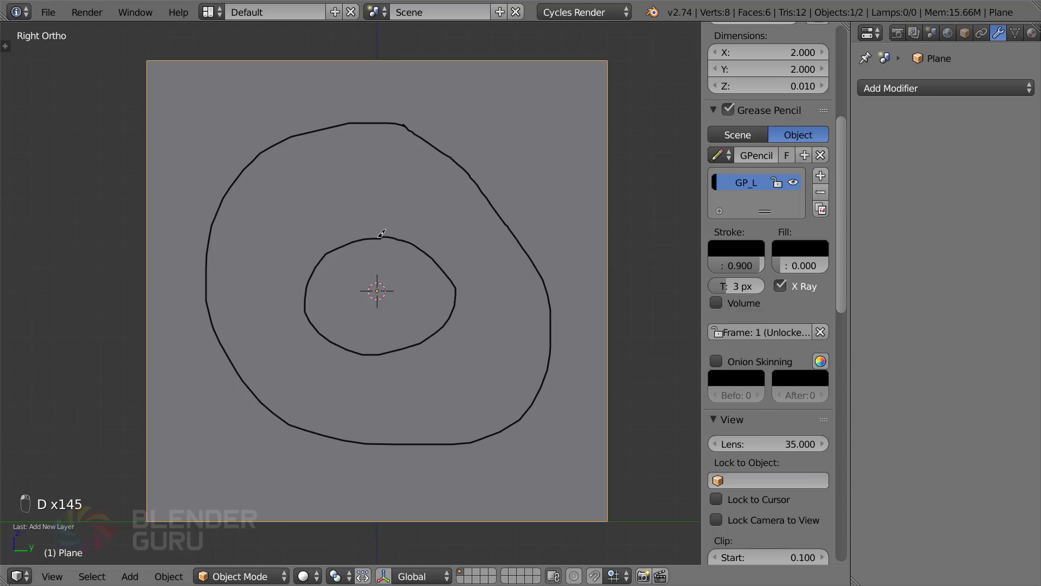
# Run Cell Fracture from the two Grease Pencil rings with a source limit of 100 and display the second layer
pyautogui.press('space')
pyautogui.click(702, 347)
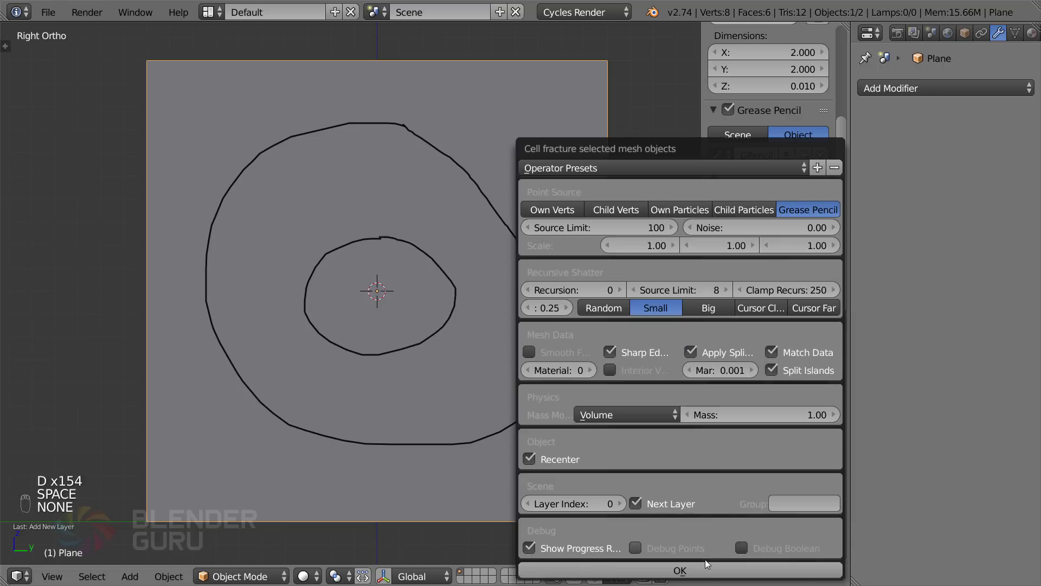
pyautogui.click(636, 569)
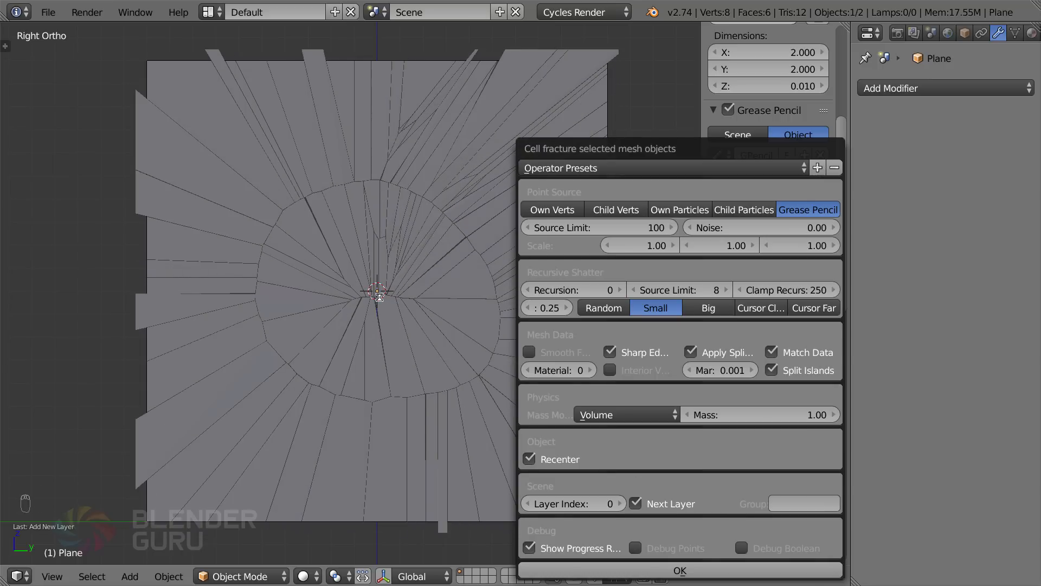
pyautogui.moveTo(418, 406)
pyautogui.mouseDown(button='middle')
pyautogui.moveTo(502, 392)
pyautogui.moveTo(527, 406)
pyautogui.mouseUp(button='middle')
pyautogui.press('z')
pyautogui.click(466, 572)
# Delete every ring-fractured piece on the second layer and display the first layer again
pyautogui.press('z')
pyautogui.press('a')
pyautogui.press('a')
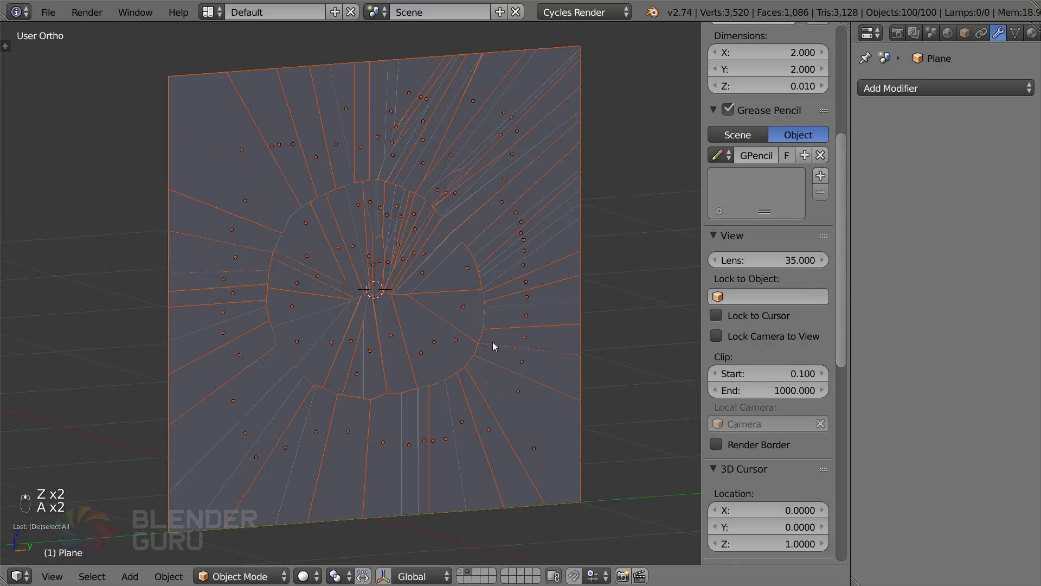
pyautogui.press('x')
pyautogui.click(495, 344)
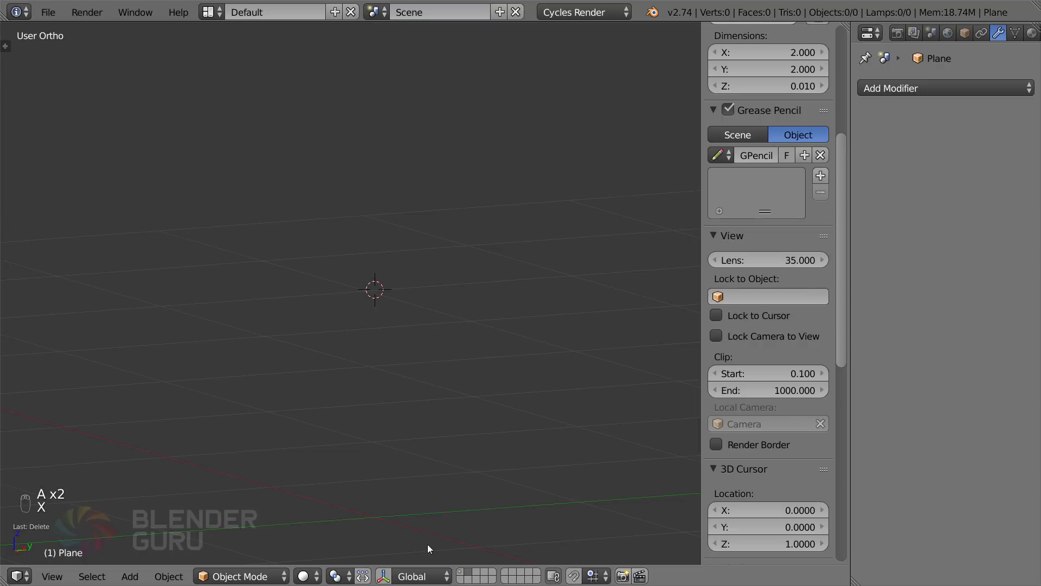
pyautogui.click(462, 572)
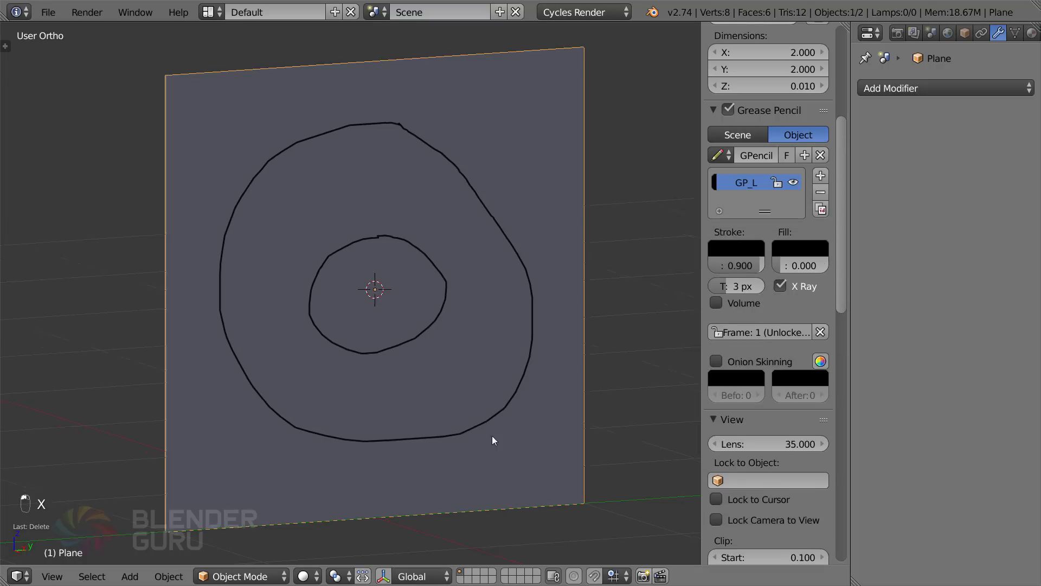
# From the right view, erase both Grease Pencil rings from the panel with the Grease Pencil eraser
pyautogui.rightClick(486, 437)
pyautogui.press('KP_3')
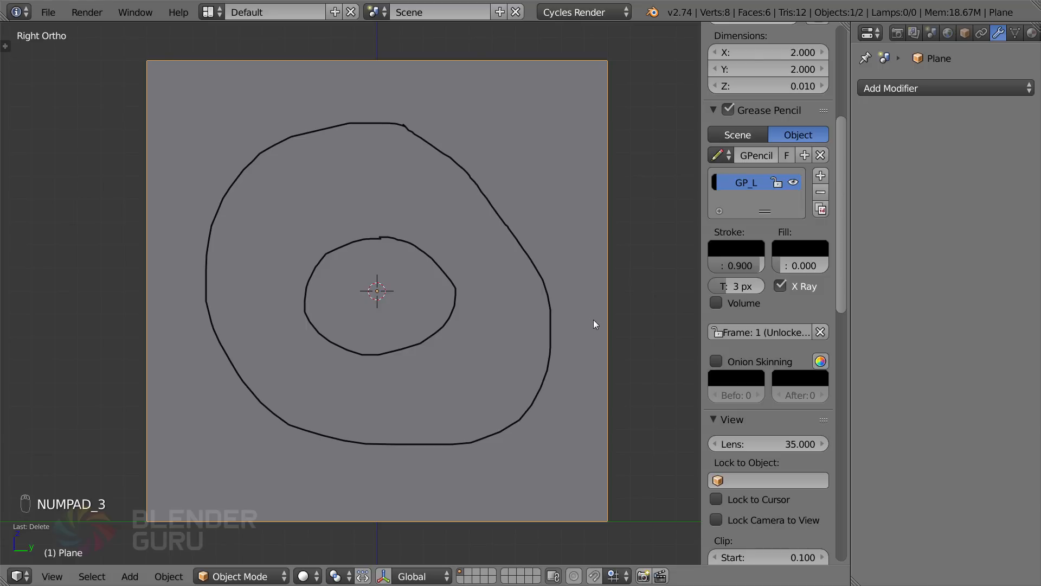
pyautogui.press('n')
pyautogui.press('n')
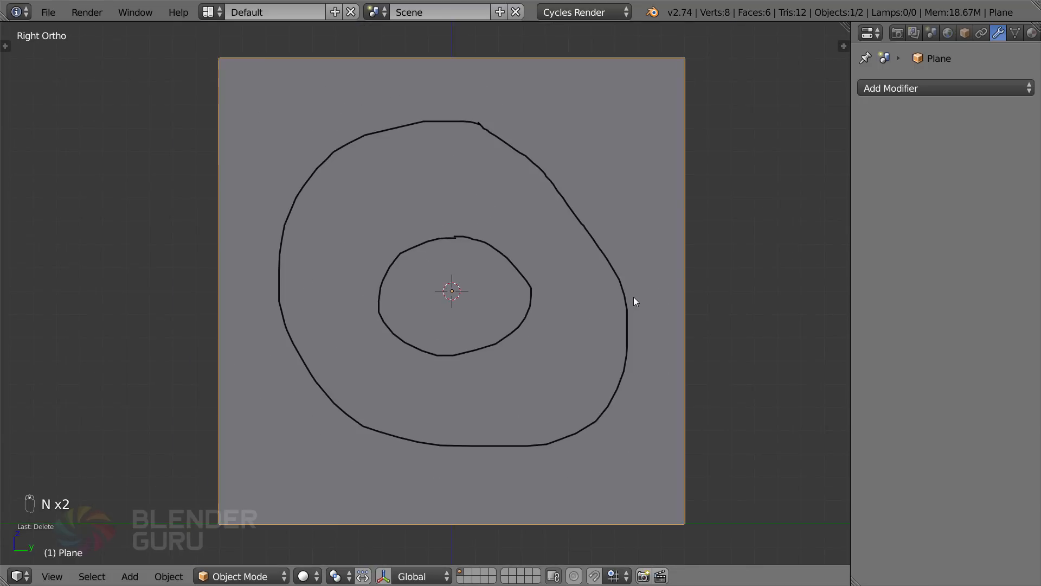
pyautogui.scroll(1, 634, 297)
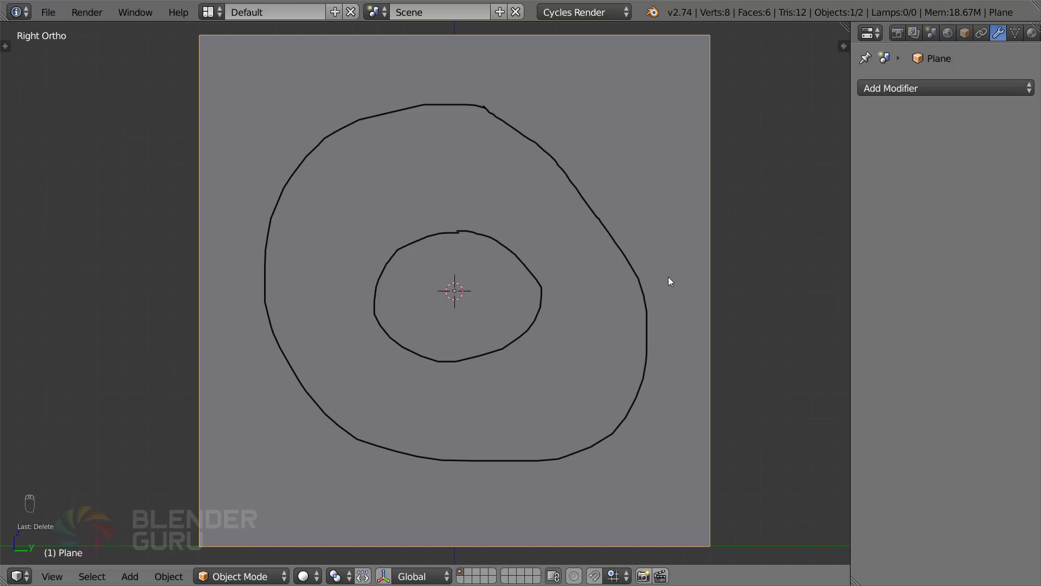
pyautogui.press('n')
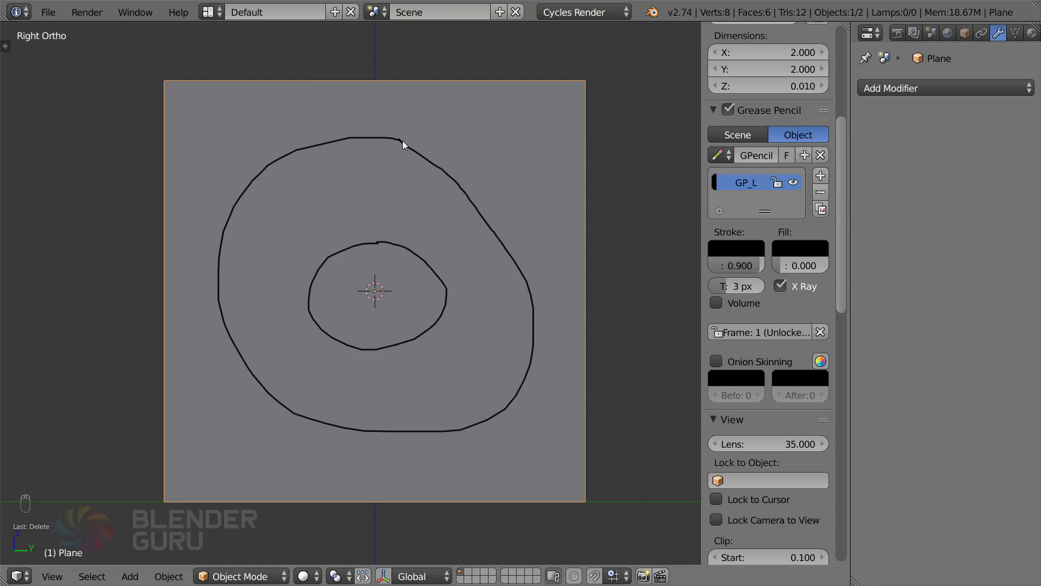
pyautogui.moveTo(402, 141); pyautogui.dragTo(275, 154, button='right')
pyautogui.moveTo(413, 141)
pyautogui.mouseDown(button='right')
pyautogui.moveTo(484, 228)
pyautogui.moveTo(536, 347)
pyautogui.moveTo(442, 424)
pyautogui.moveTo(283, 405)
pyautogui.moveTo(249, 170)
pyautogui.mouseUp(button='right')
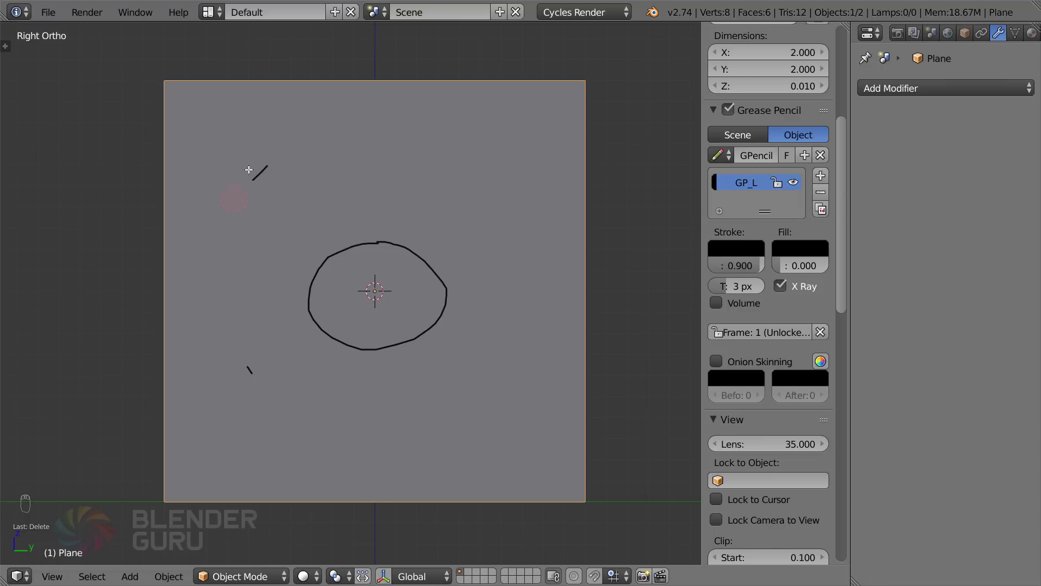
pyautogui.moveTo(255, 400)
pyautogui.mouseDown(button='right')
pyautogui.moveTo(330, 278)
pyautogui.moveTo(418, 260)
pyautogui.moveTo(414, 327)
pyautogui.moveTo(340, 328)
pyautogui.moveTo(342, 252)
pyautogui.mouseUp(button='right')
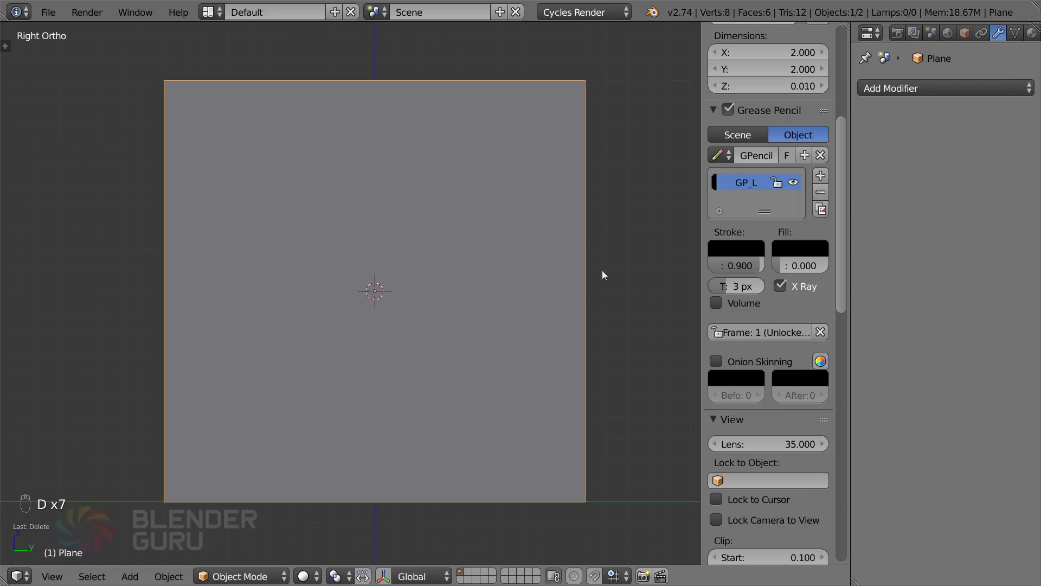
# Remove the panel's Grease Pencil layer and add a new empty one in its place
pyautogui.click(821, 192)
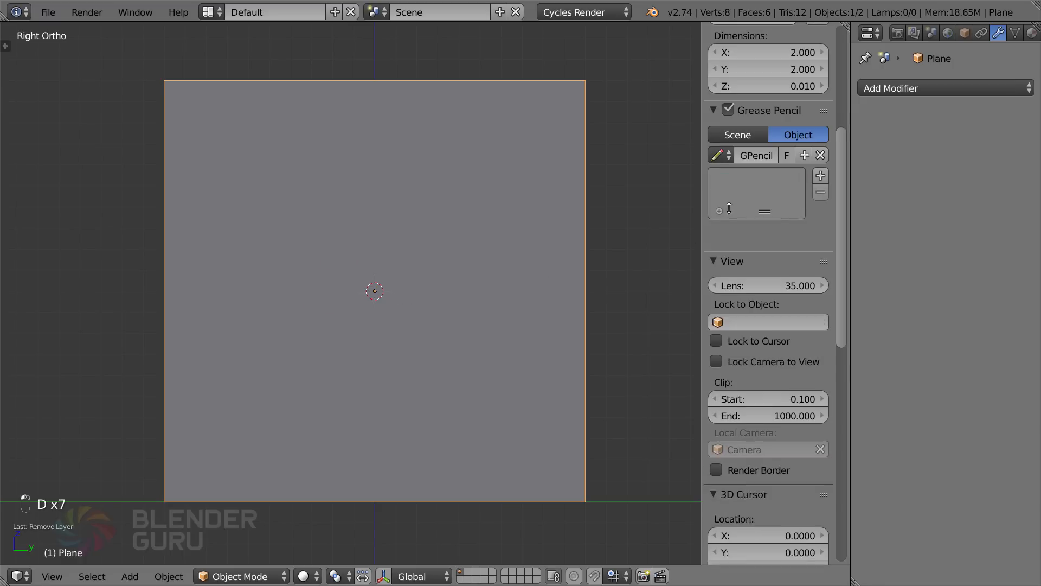
pyautogui.click(820, 176)
# Switch to the web browser and look through the glass smash image results for crack pattern references
pyautogui.hotkey('alt', 'Tab')
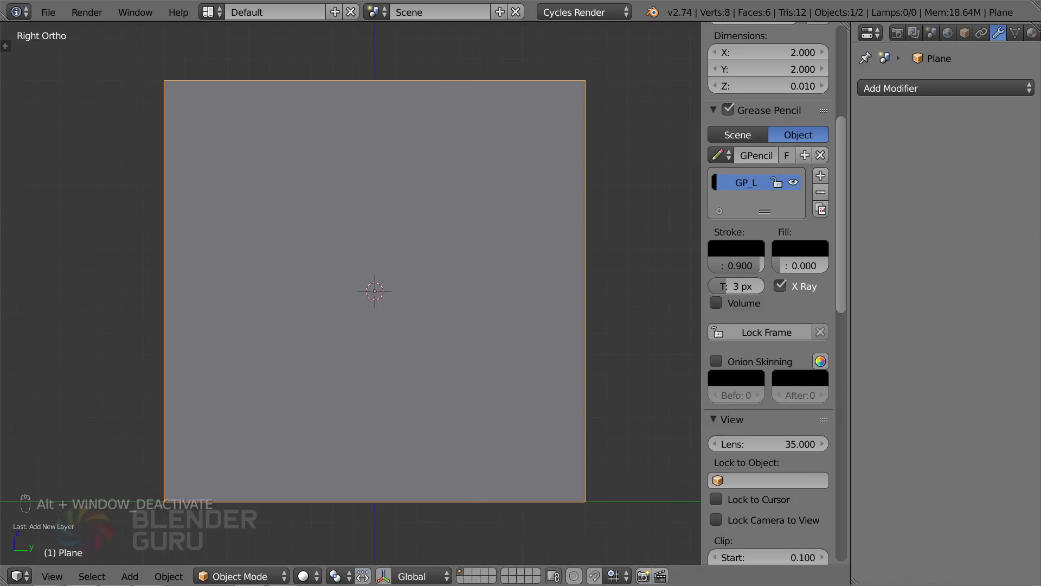
pyautogui.hotkey('alt', 'Tab')
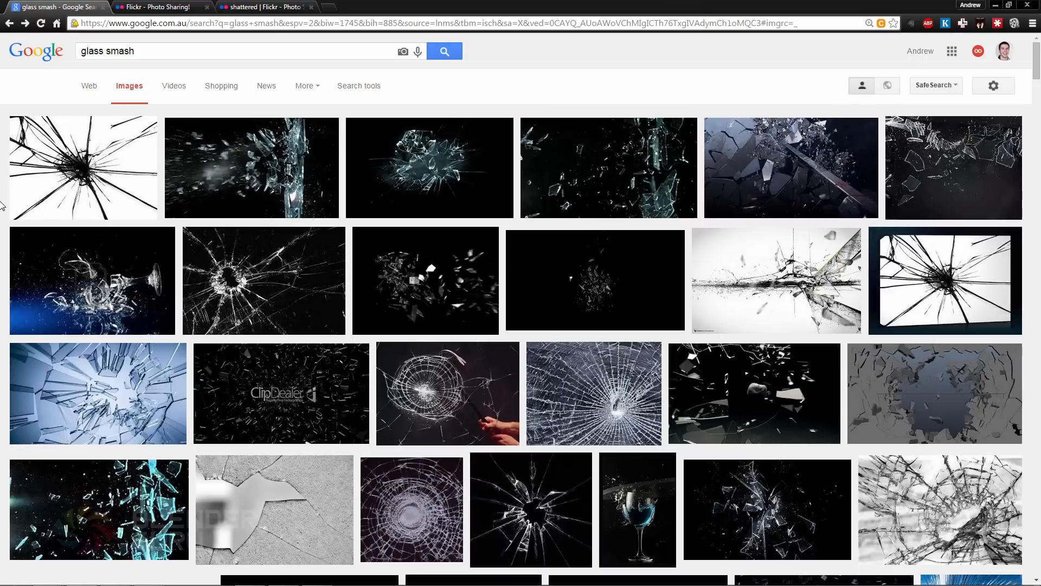
pyautogui.scroll(-1, 2, 205)
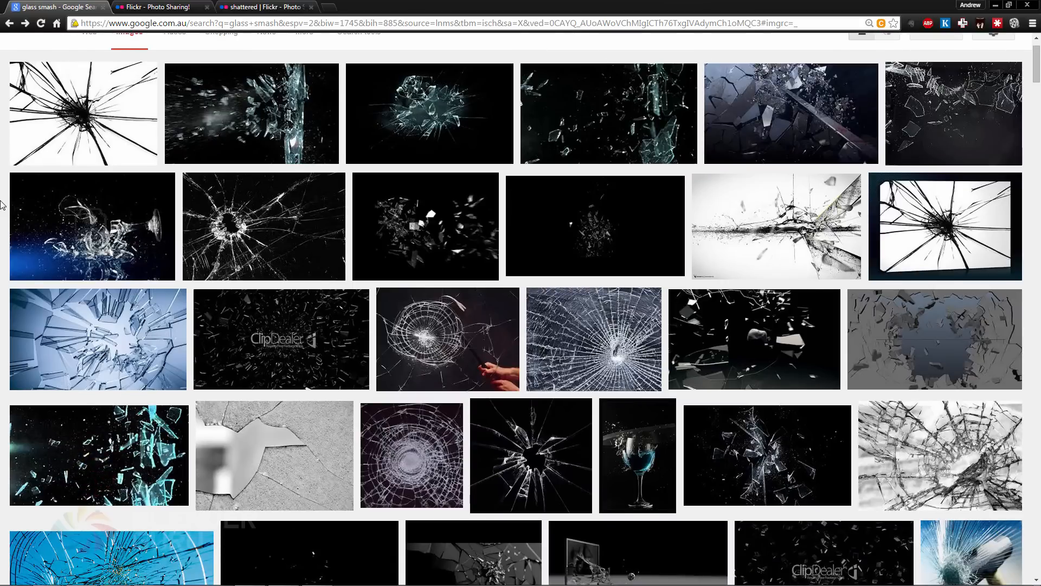
pyautogui.scroll(1, 2, 210)
pyautogui.scroll(-2, 2, 212)
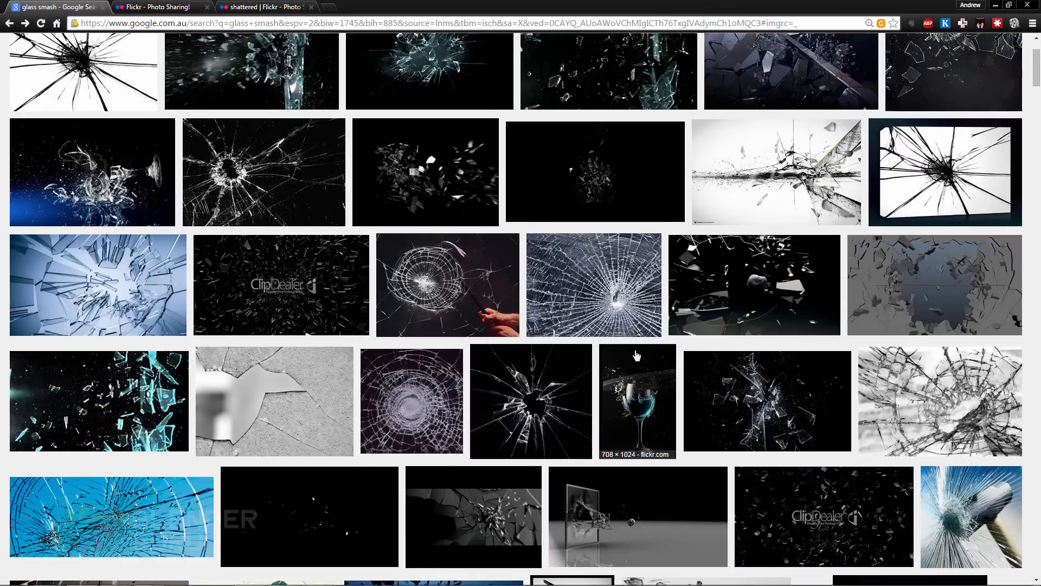
pyautogui.scroll(-2, 597, 340)
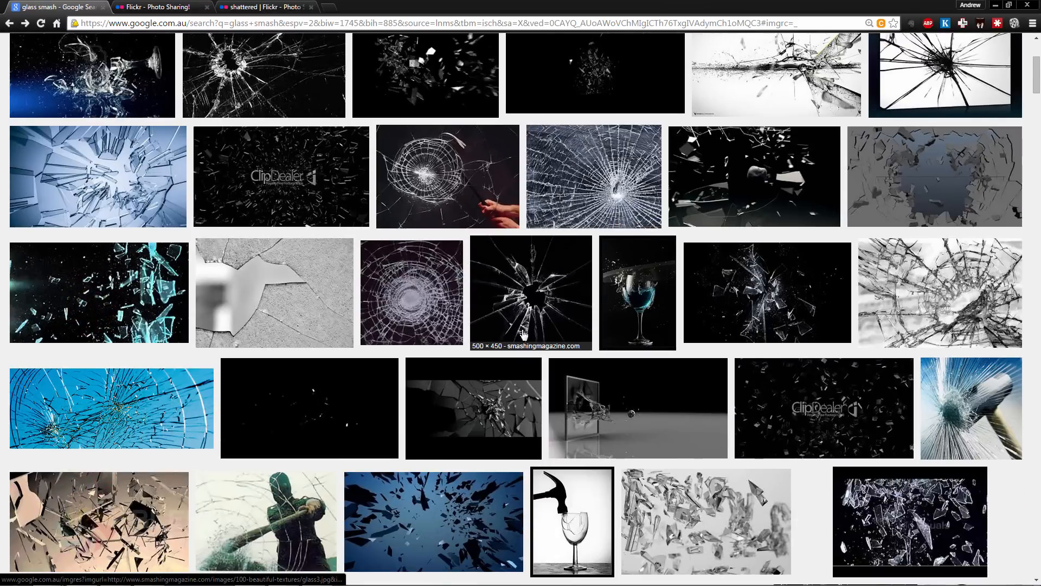
pyautogui.scroll(3, 966, 116)
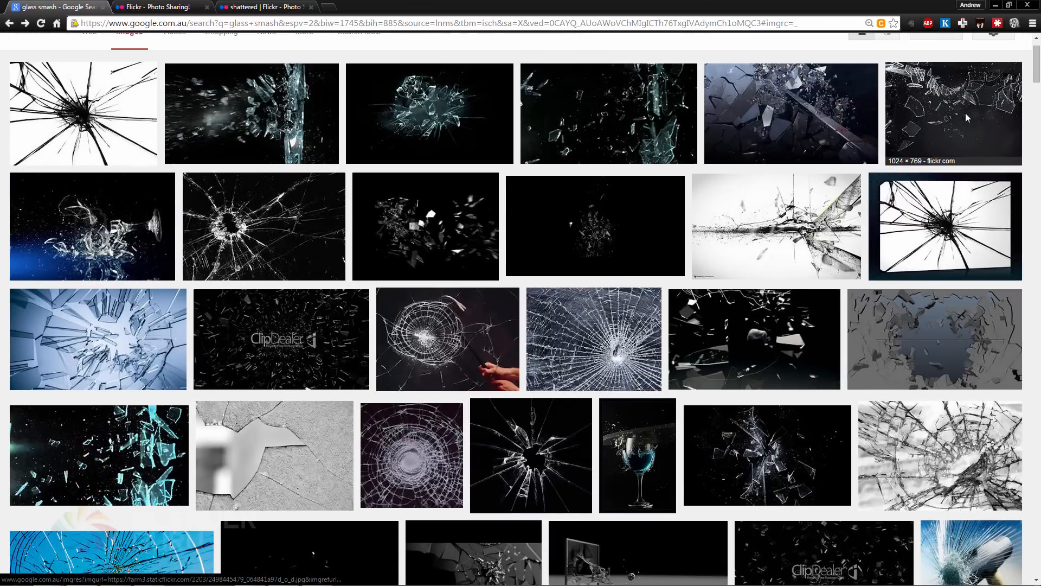
# Preview the DixonBaxi shattered glass, ShatterGARD hammer and Wikimedia Commons broken glass photos to compare their fracture patterns
pyautogui.click(965, 113)
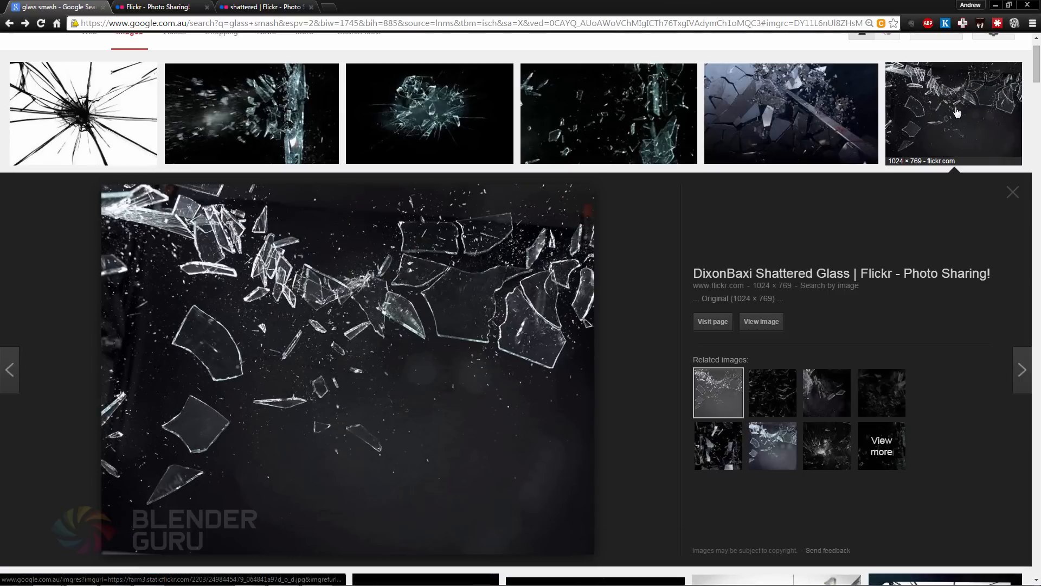
pyautogui.click(957, 112)
pyautogui.scroll(-6, 885, 253)
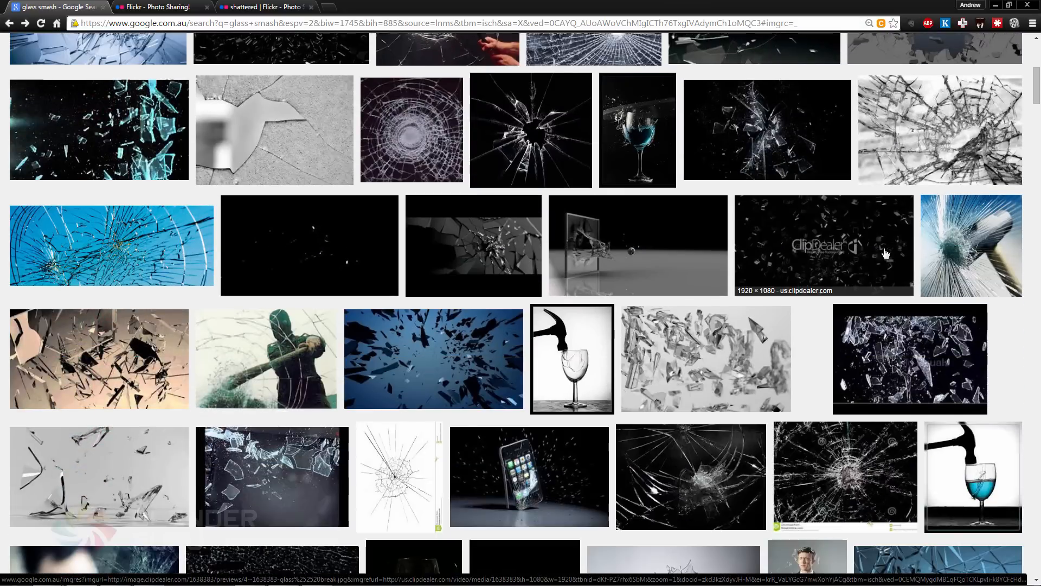
pyautogui.click(981, 236)
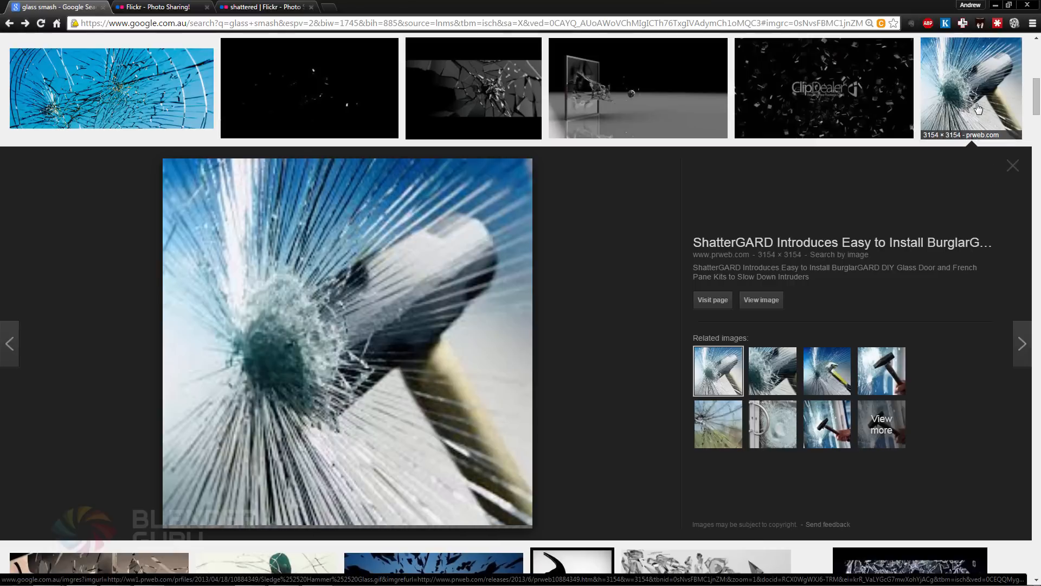
pyautogui.click(978, 109)
pyautogui.scroll(-4, 286, 291)
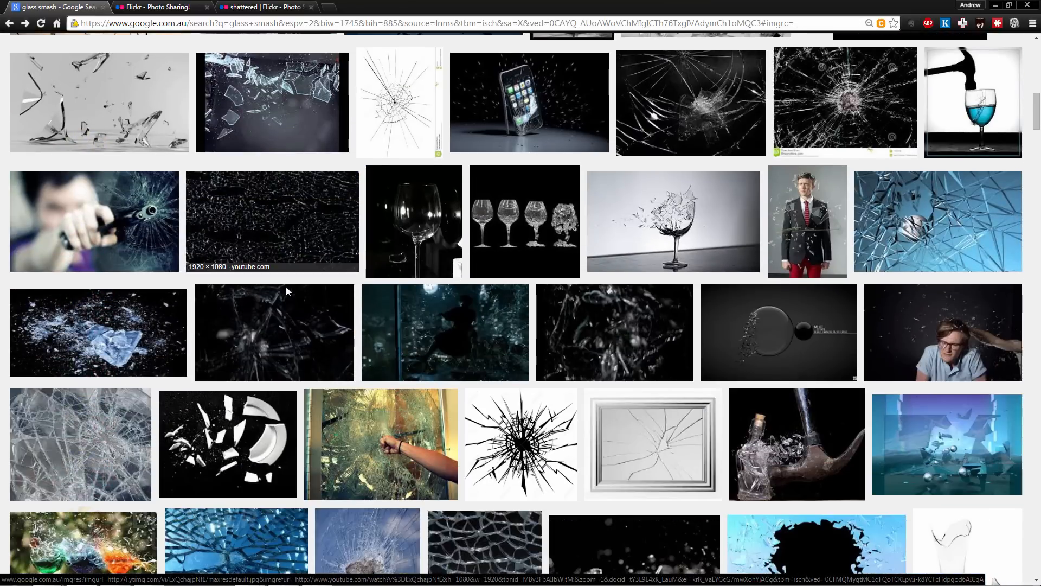
pyautogui.scroll(-3, 287, 291)
pyautogui.click(258, 385)
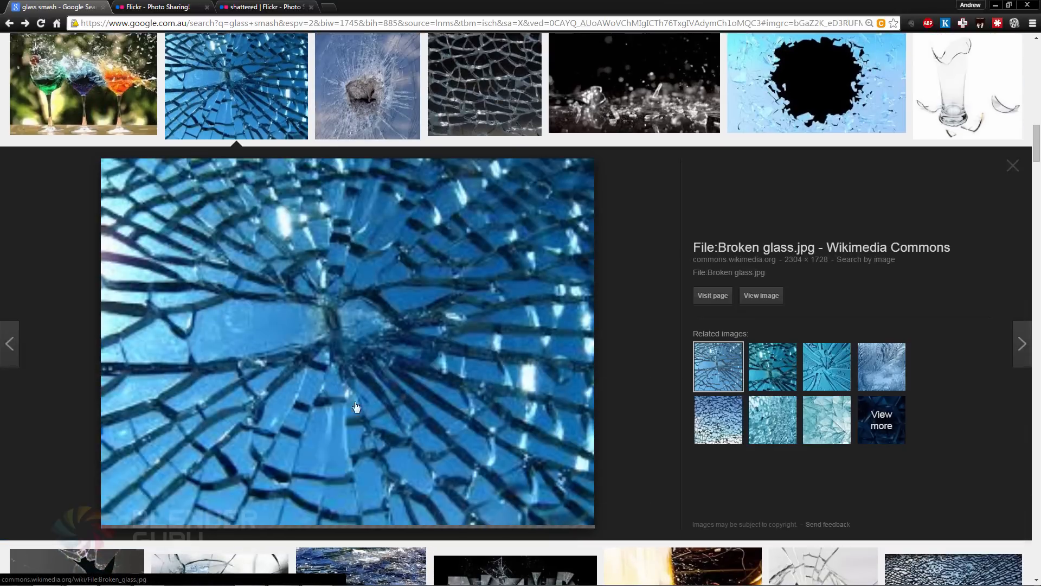
pyautogui.click(264, 97)
pyautogui.scroll(4, 539, 358)
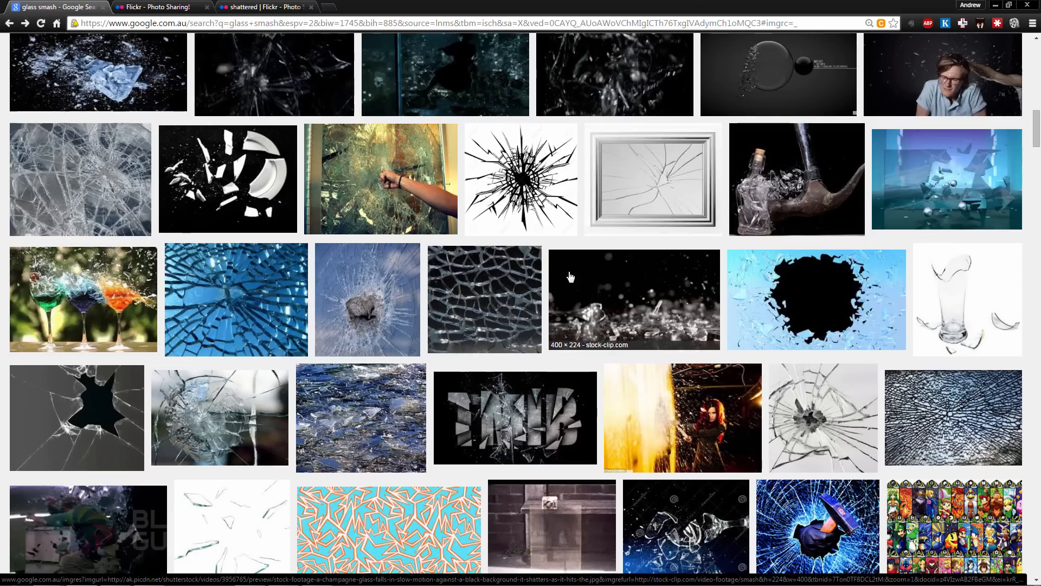
# Browse further through the glass smash results and preview the smashed iPhone photo
pyautogui.scroll(-10, 542, 341)
pyautogui.scroll(6, 542, 340)
pyautogui.scroll(-7, 596, 369)
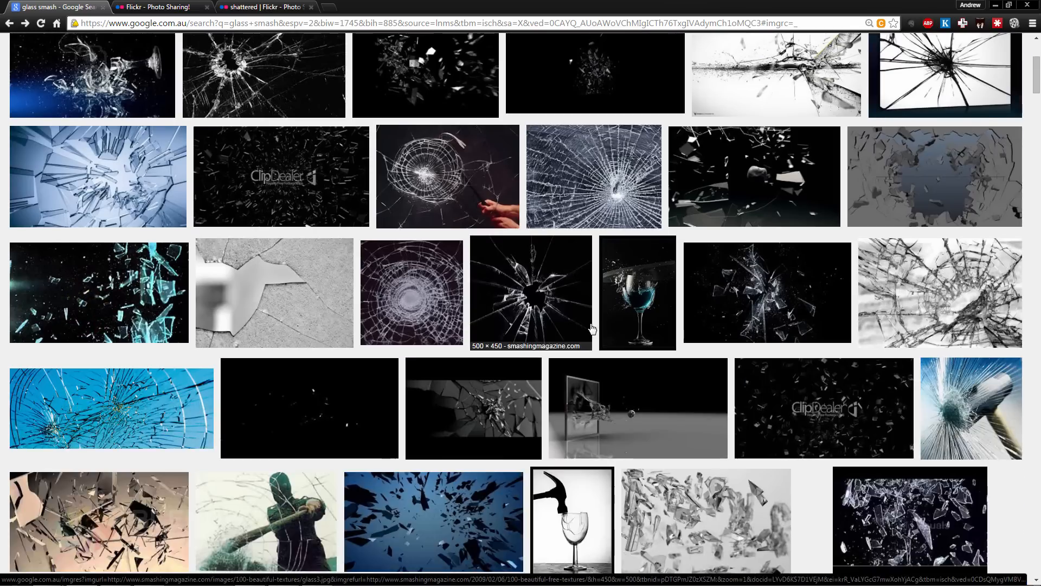
pyautogui.click(597, 371)
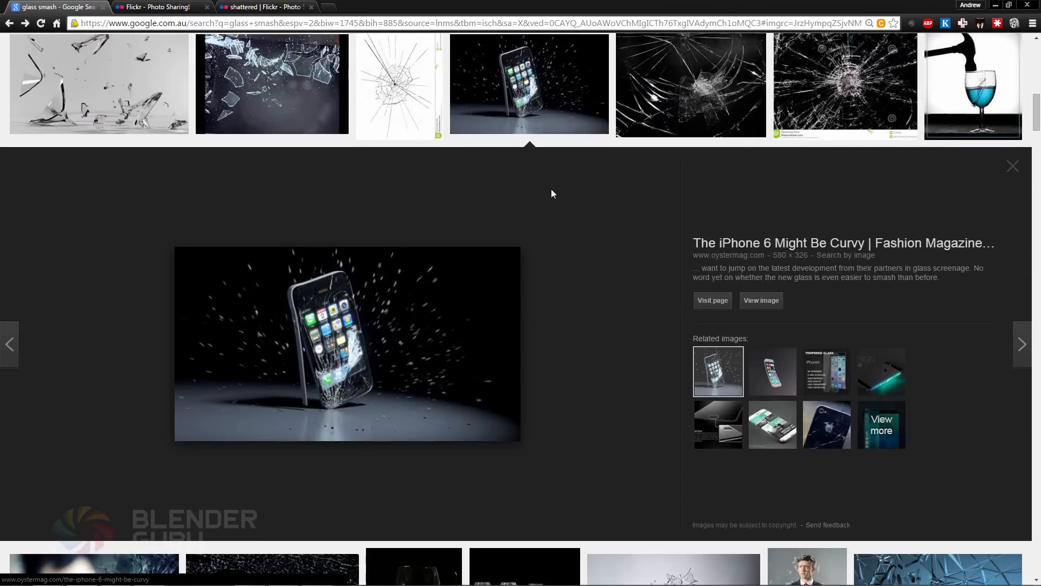
pyautogui.click(537, 84)
pyautogui.scroll(10, 520, 81)
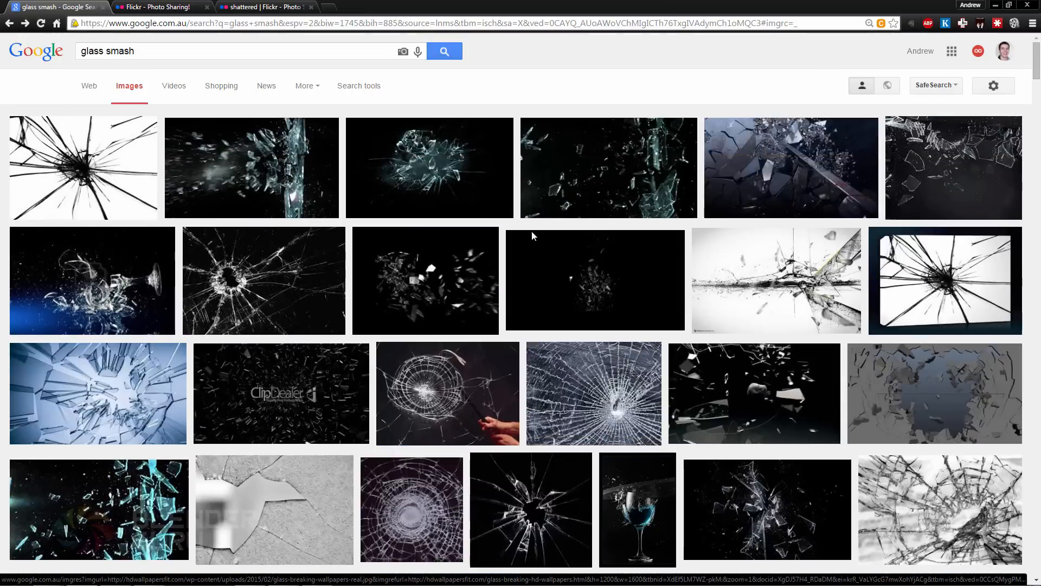
pyautogui.scroll(-2, 538, 72)
pyautogui.scroll(2, 539, 73)
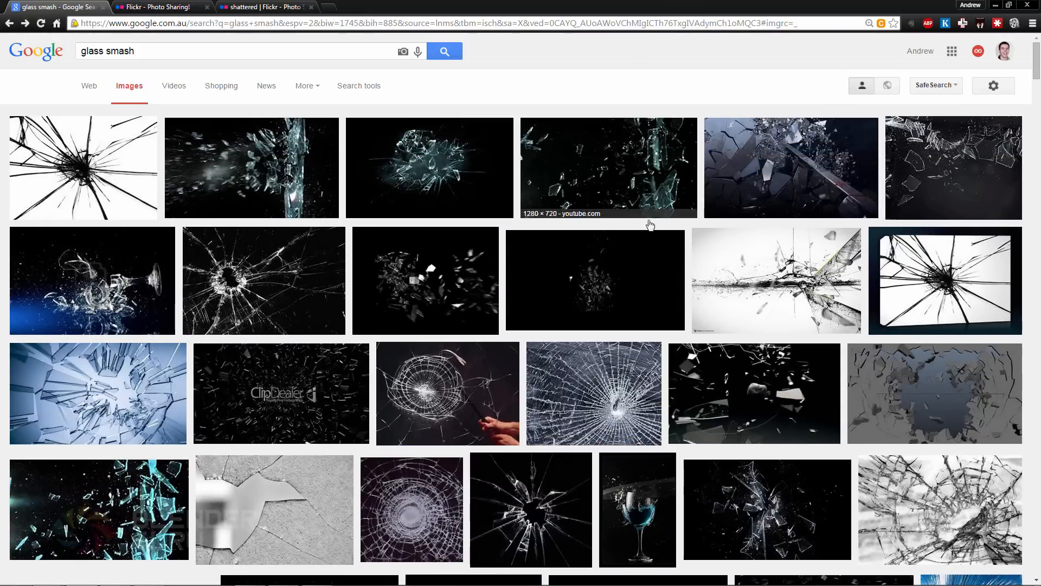
# Preview the Stop Smash and Grab security film photo and the Glass Breaking HD Wallpapers photo to examine ring-shaped and radial cracks
pyautogui.click(454, 395)
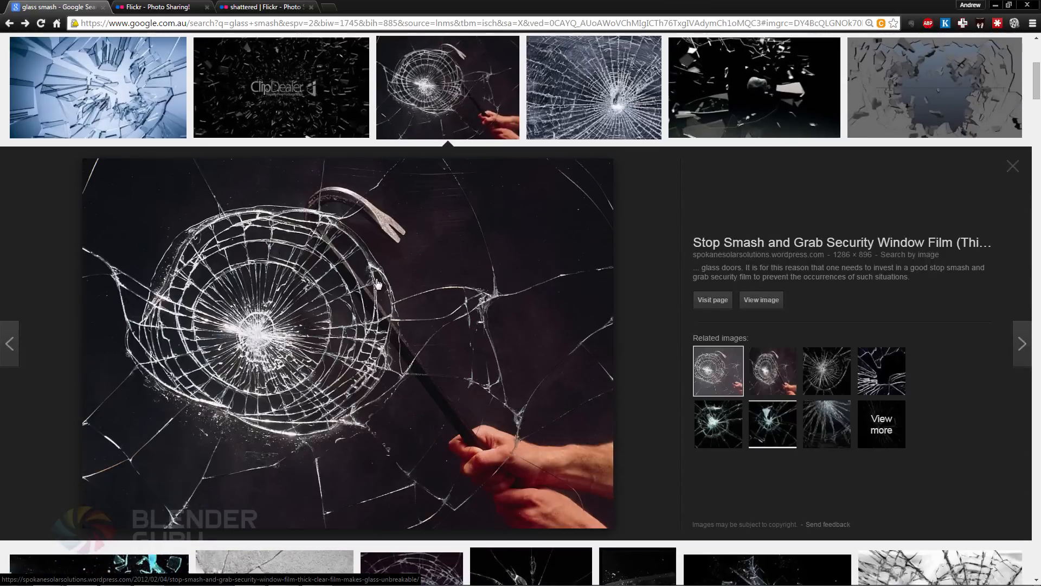
pyautogui.click(627, 79)
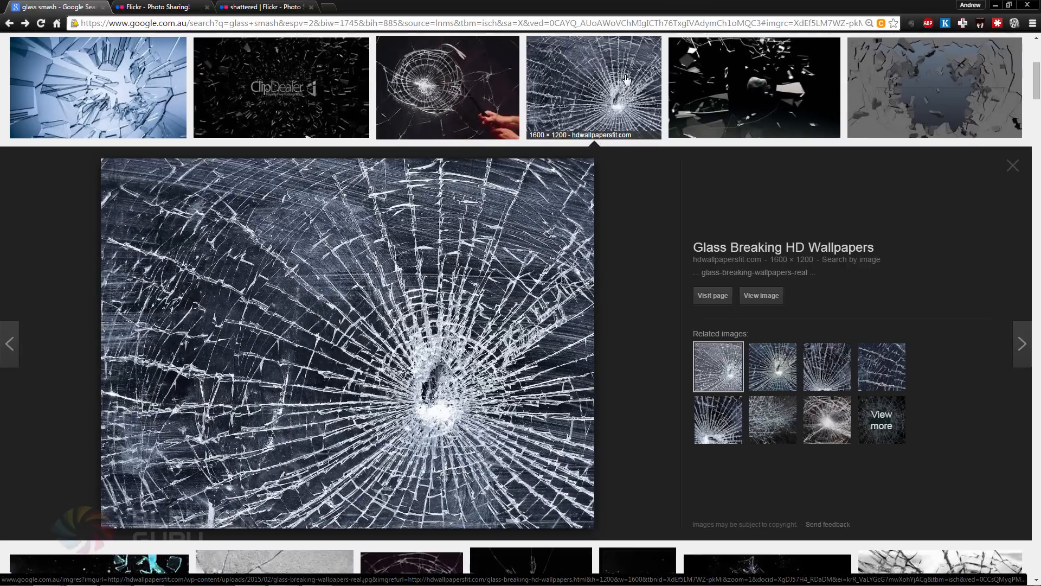
pyautogui.click(626, 80)
pyautogui.scroll(3, 514, 255)
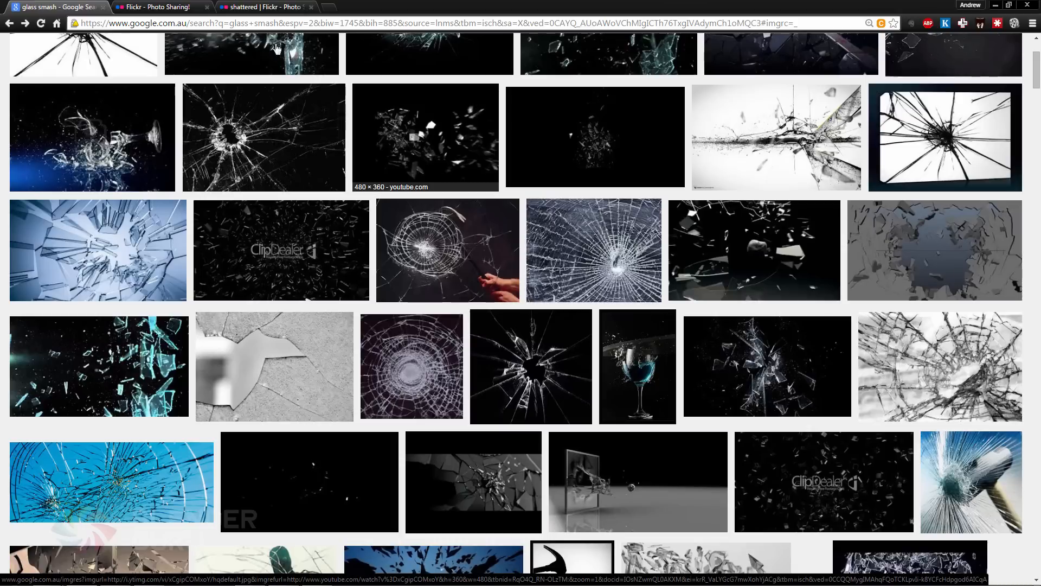
# Bring up the Flickr photo titled shattered and download it as the crack reference
pyautogui.click(298, 4)
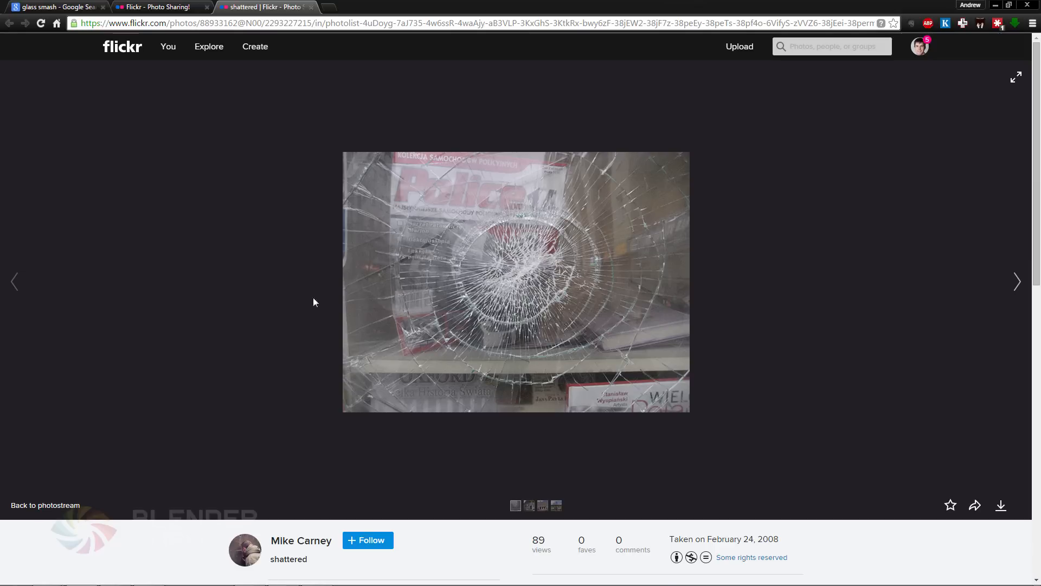
pyautogui.click(1000, 507)
pyautogui.click(981, 465)
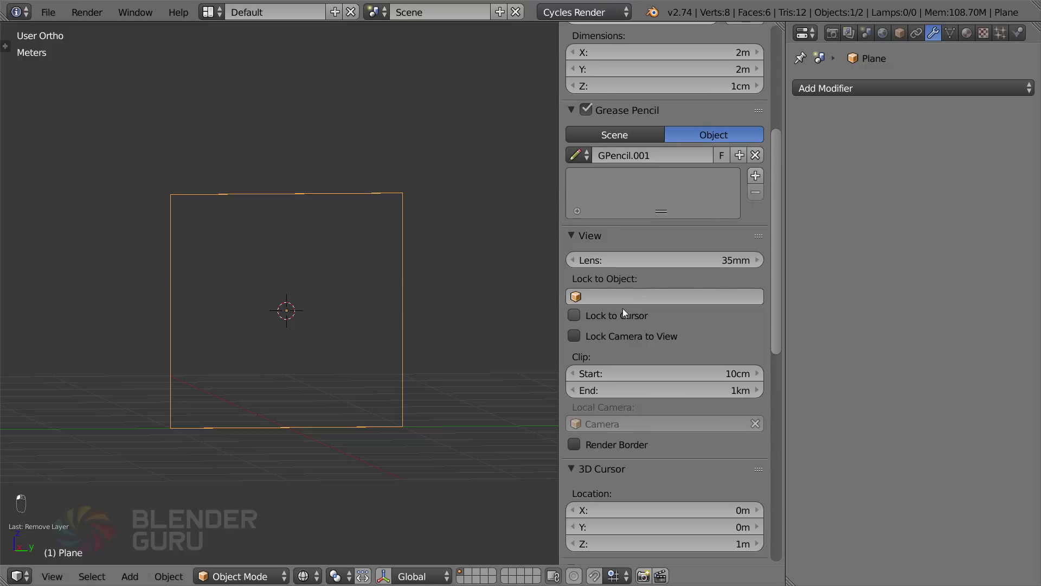
pyautogui.scroll(5, 623, 308)
pyautogui.scroll(-6, 671, 420)
pyautogui.moveTo(775, 330); pyautogui.dragTo(784, 503)
pyautogui.click(587, 253)
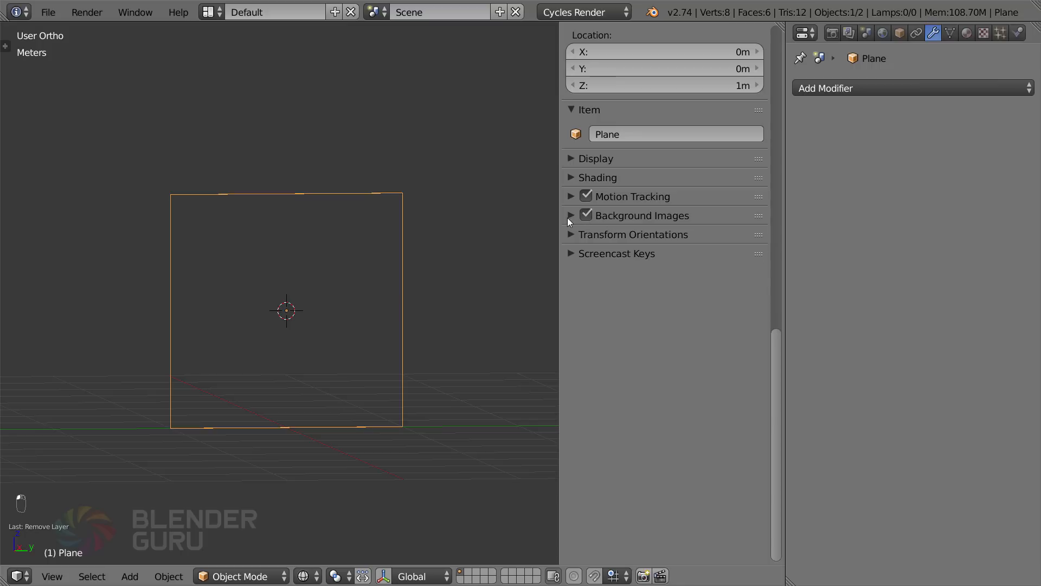
pyautogui.click(570, 216)
pyautogui.click(676, 239)
pyautogui.click(698, 334)
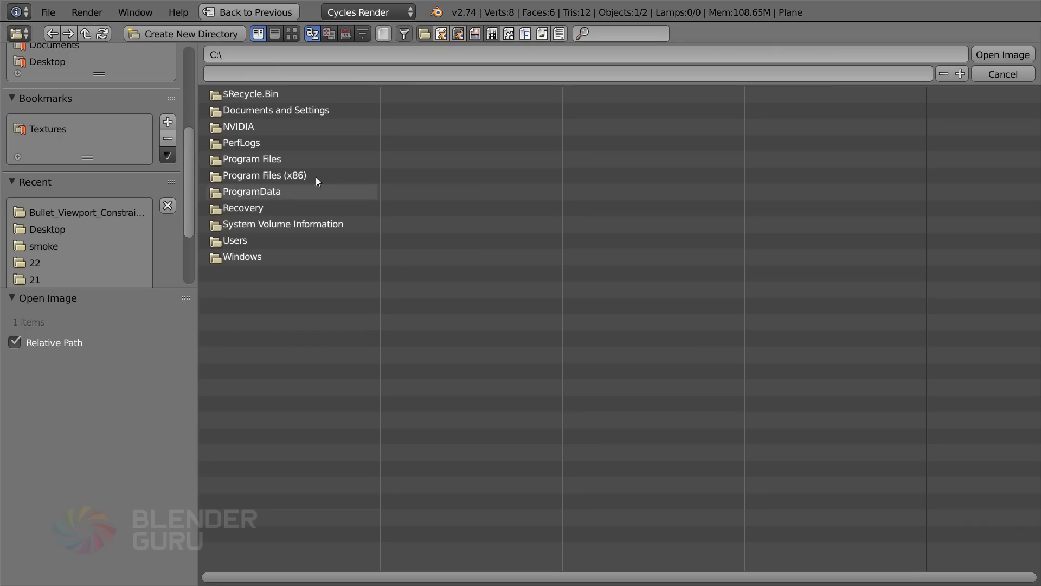
pyautogui.click(84, 215)
pyautogui.doubleClick(294, 115)
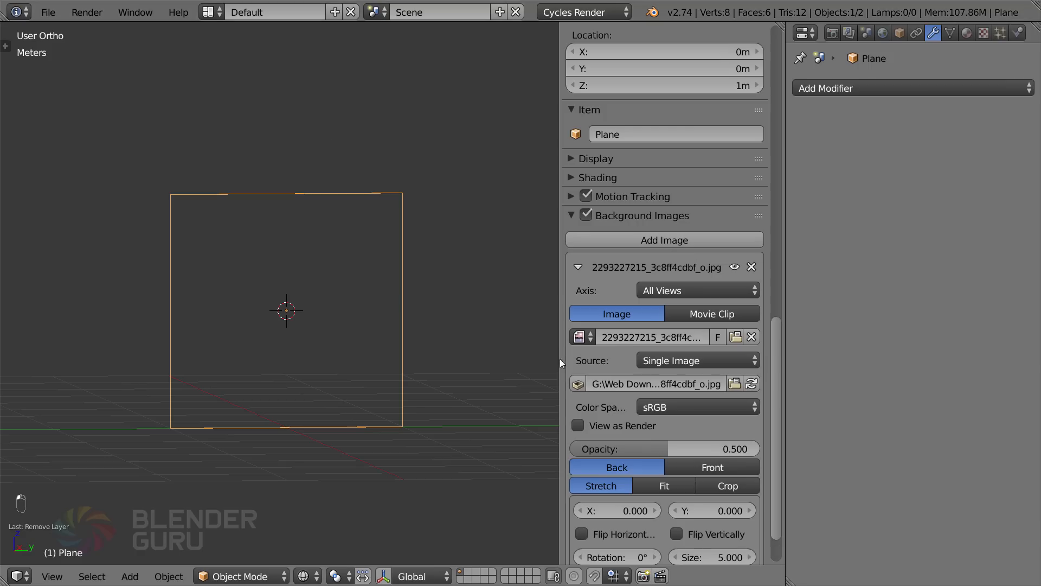
# From the right view, set the background image's size to 1.18 and its Y offset to 1.21
pyautogui.scroll(-2, 559, 359)
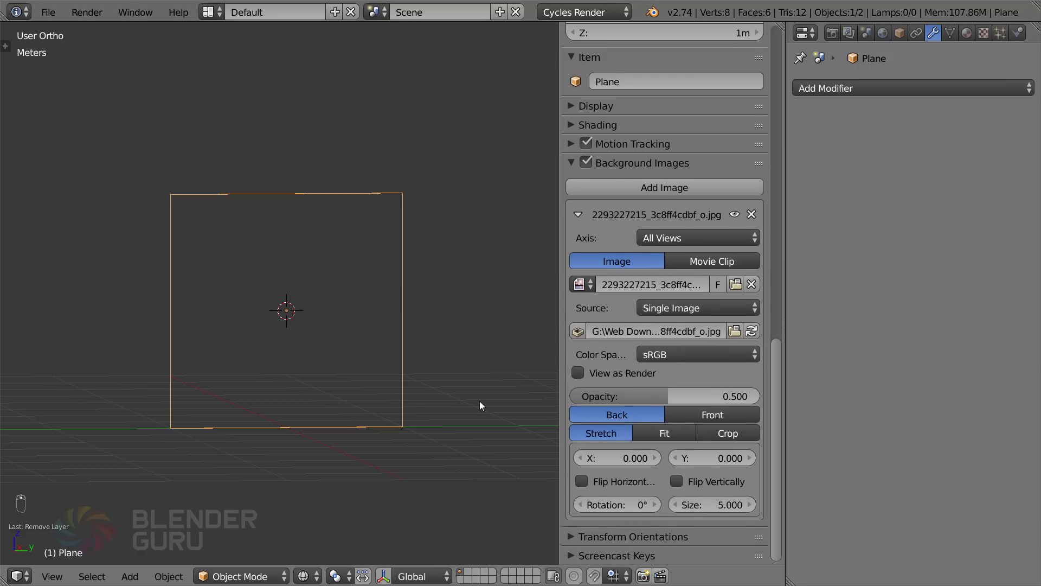
pyautogui.press('KP_3')
pyautogui.click(684, 504)
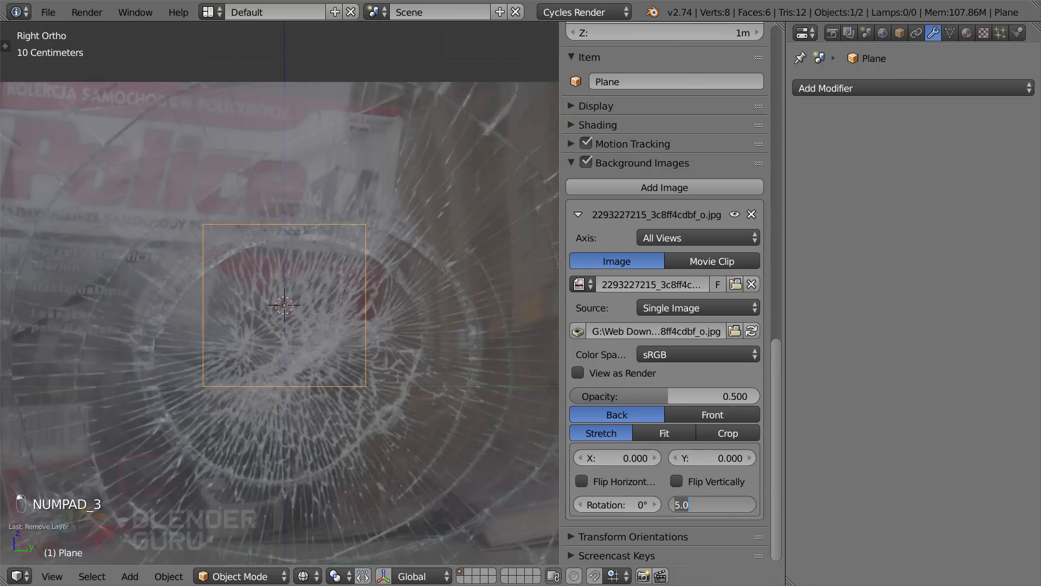
pyautogui.write('2')
pyautogui.press('Return')
pyautogui.scroll(3, 445, 325)
pyautogui.keyDown('shift'); pyautogui.moveTo(447, 403); pyautogui.dragTo(431, 269, button='middle'); pyautogui.keyUp('shift')
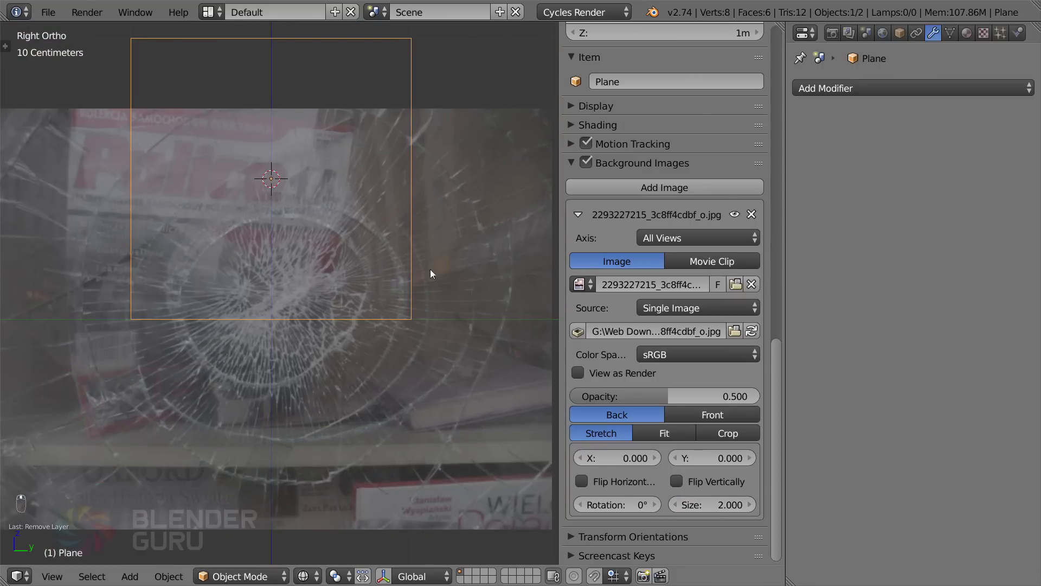
pyautogui.moveTo(710, 504); pyautogui.dragTo(748, 458)
pyautogui.scroll(3, 366, 254)
pyautogui.keyDown('shift'); pyautogui.moveTo(314, 136); pyautogui.dragTo(352, 352, button='middle'); pyautogui.keyUp('shift')
pyautogui.scroll(1, 494, 354)
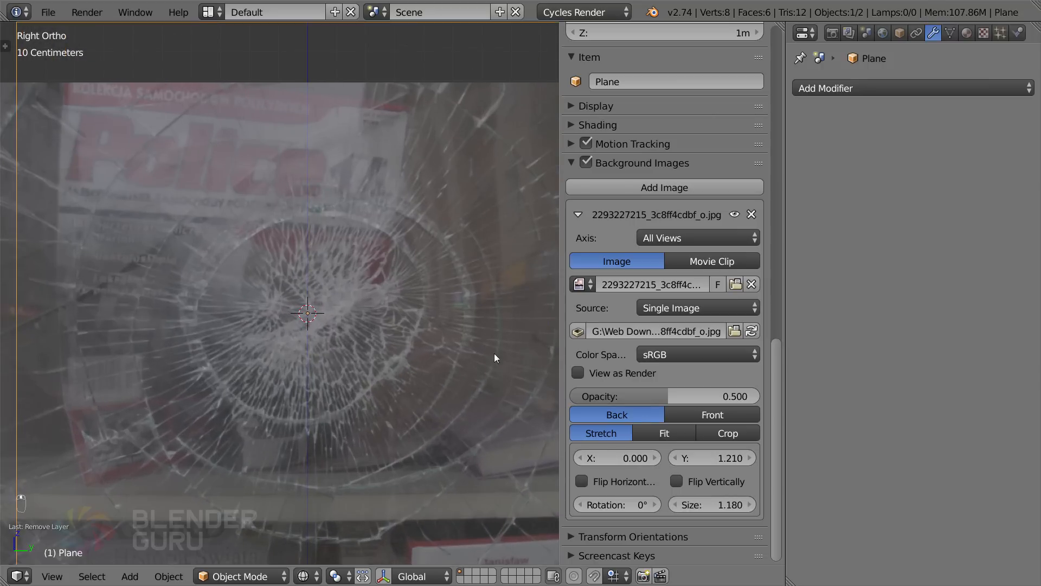
# Adjust the background image's Y offset to 1.2 so the impact point lines up with the panel's centre
pyautogui.moveTo(721, 460); pyautogui.dragTo(727, 460)
pyautogui.scroll(-3, 407, 306)
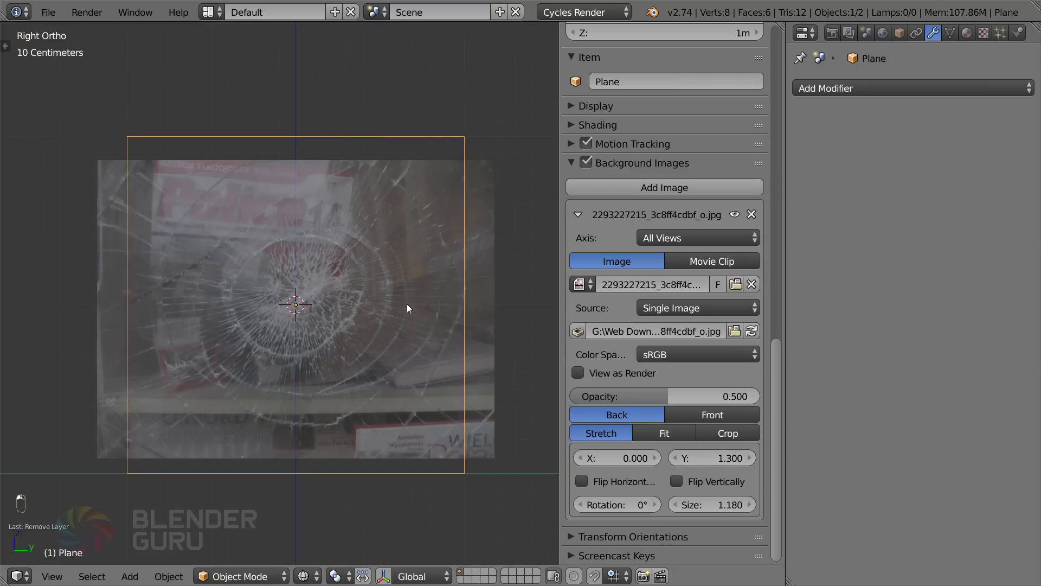
pyautogui.scroll(1, 407, 308)
pyautogui.scroll(2, 406, 309)
pyautogui.scroll(-1, 448, 352)
pyautogui.keyDown('shift'); pyautogui.moveTo(408, 337); pyautogui.dragTo(386, 326, button='middle'); pyautogui.keyUp('shift')
pyautogui.scroll(2, 382, 312)
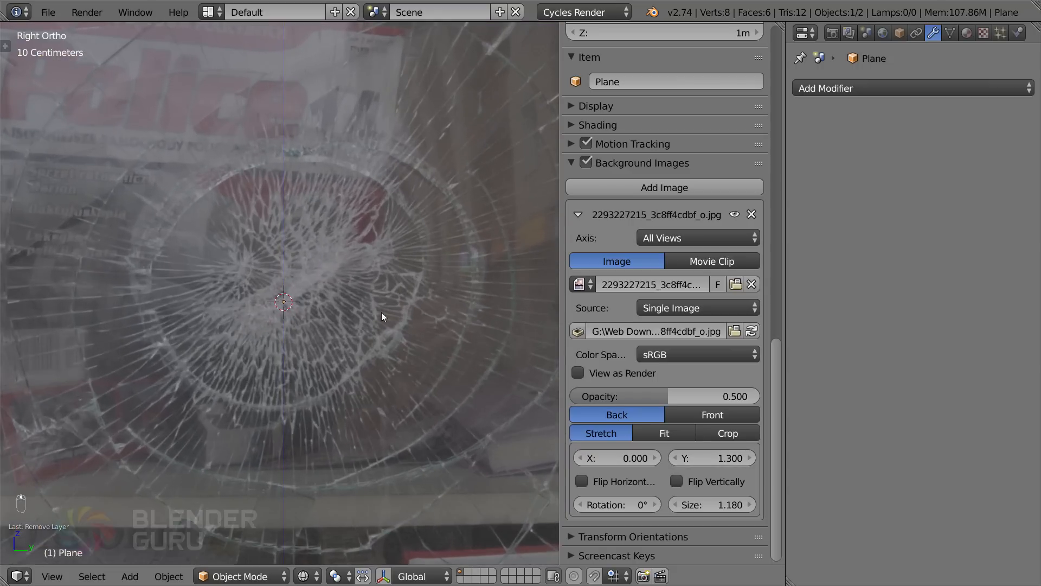
pyautogui.moveTo(704, 457); pyautogui.dragTo(686, 458)
pyautogui.scroll(-1, 342, 321)
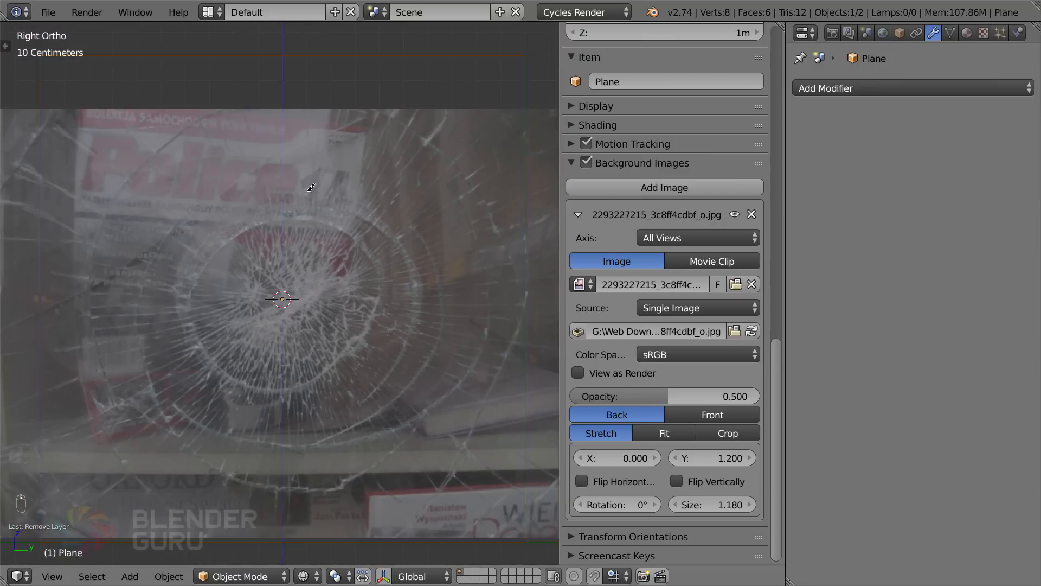
# Try a Grease Pencil stroke above the ring crack in the photo and undo it
pyautogui.moveTo(309, 191)
pyautogui.mouseDown()
pyautogui.moveTo(412, 191)
pyautogui.moveTo(275, 163)
pyautogui.mouseUp()
pyautogui.hotkey('ctrl', 'z')
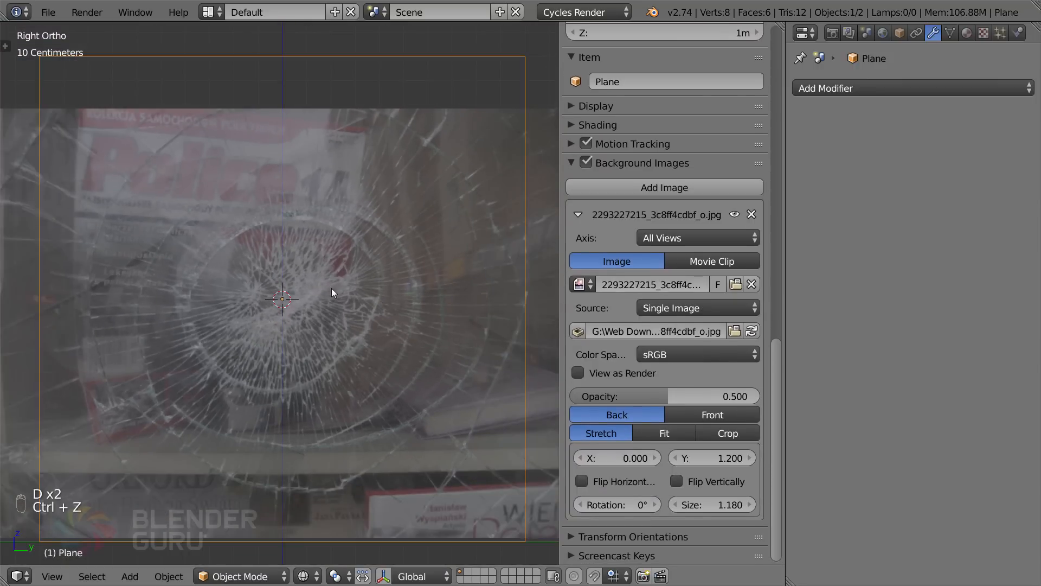
# Trace a closed Grease Pencil ring just outside the dense inner ring crack in the photo
pyautogui.scroll(1, 332, 292)
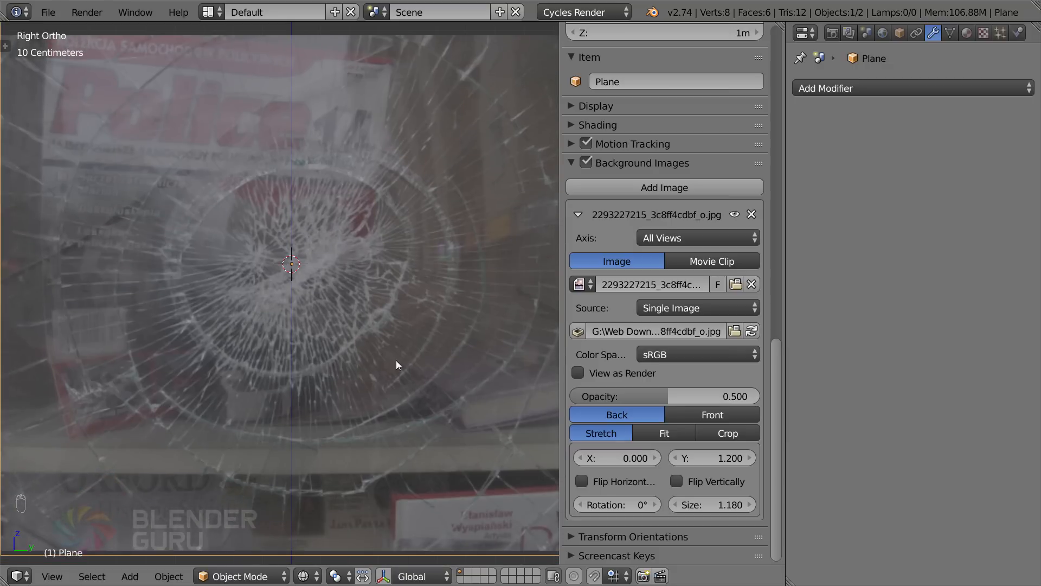
pyautogui.moveTo(326, 399)
pyautogui.mouseDown()
pyautogui.moveTo(283, 405)
pyautogui.moveTo(218, 391)
pyautogui.mouseUp()
pyautogui.moveTo(188, 353); pyautogui.dragTo(168, 313)
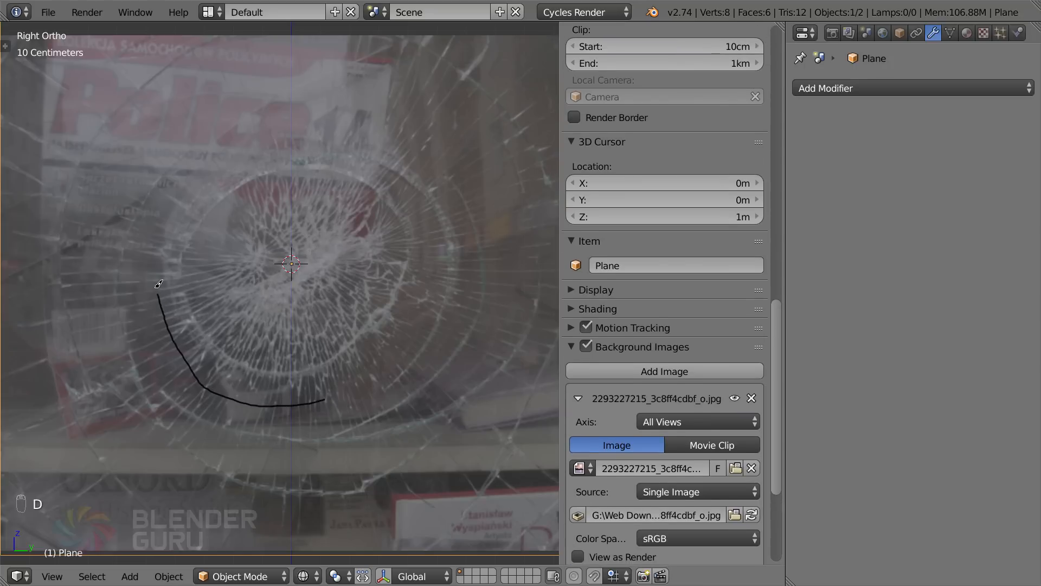
pyautogui.moveTo(164, 240)
pyautogui.mouseDown()
pyautogui.moveTo(176, 210)
pyautogui.moveTo(231, 162)
pyautogui.mouseUp()
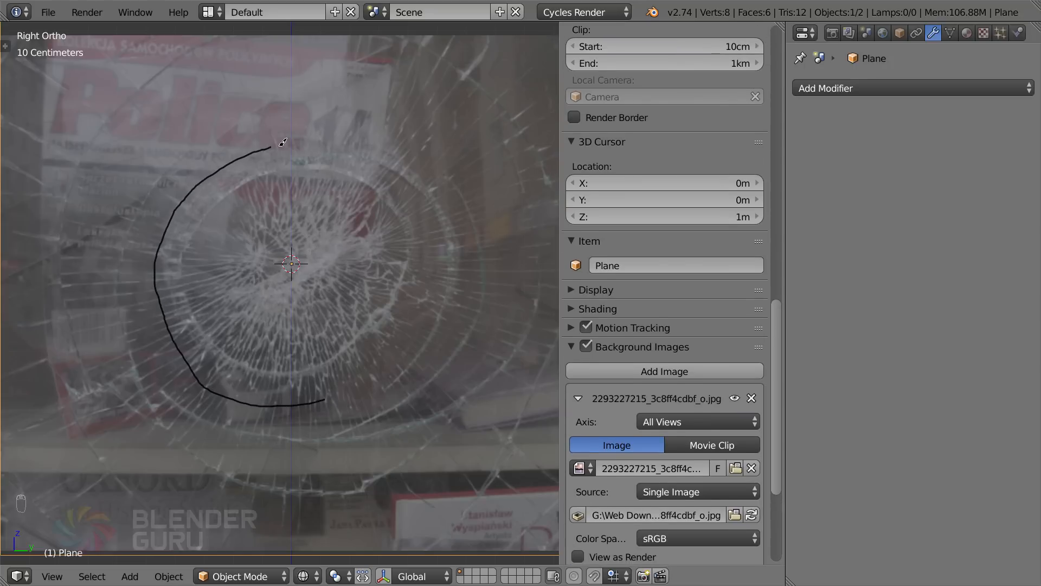
pyautogui.moveTo(283, 142)
pyautogui.mouseDown()
pyautogui.moveTo(345, 144)
pyautogui.moveTo(403, 175)
pyautogui.moveTo(433, 239)
pyautogui.moveTo(413, 319)
pyautogui.moveTo(370, 370)
pyautogui.mouseUp()
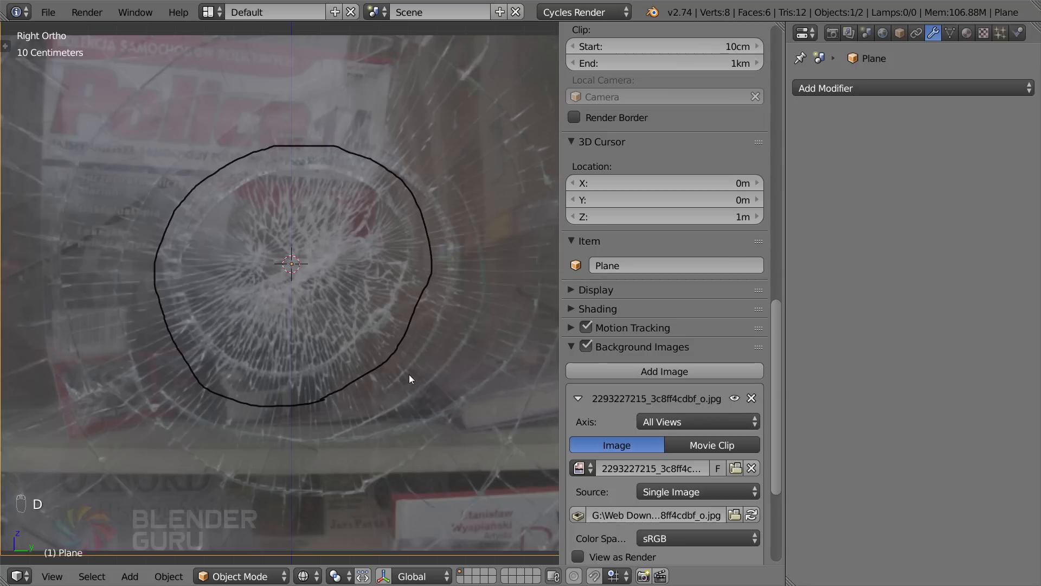
# Draw several tight overlapping Grease Pencil rings around the impact point and three progressively wider rings out towards the panel's edges
pyautogui.moveTo(325, 313)
pyautogui.mouseDown()
pyautogui.moveTo(360, 285)
pyautogui.moveTo(346, 199)
pyautogui.moveTo(262, 200)
pyautogui.moveTo(236, 272)
pyautogui.moveTo(268, 310)
pyautogui.moveTo(296, 316)
pyautogui.moveTo(350, 217)
pyautogui.moveTo(241, 250)
pyautogui.moveTo(333, 249)
pyautogui.moveTo(259, 243)
pyautogui.moveTo(324, 239)
pyautogui.moveTo(318, 214)
pyautogui.moveTo(357, 224)
pyautogui.moveTo(271, 314)
pyautogui.moveTo(262, 238)
pyautogui.moveTo(312, 255)
pyautogui.moveTo(304, 258)
pyautogui.mouseUp()
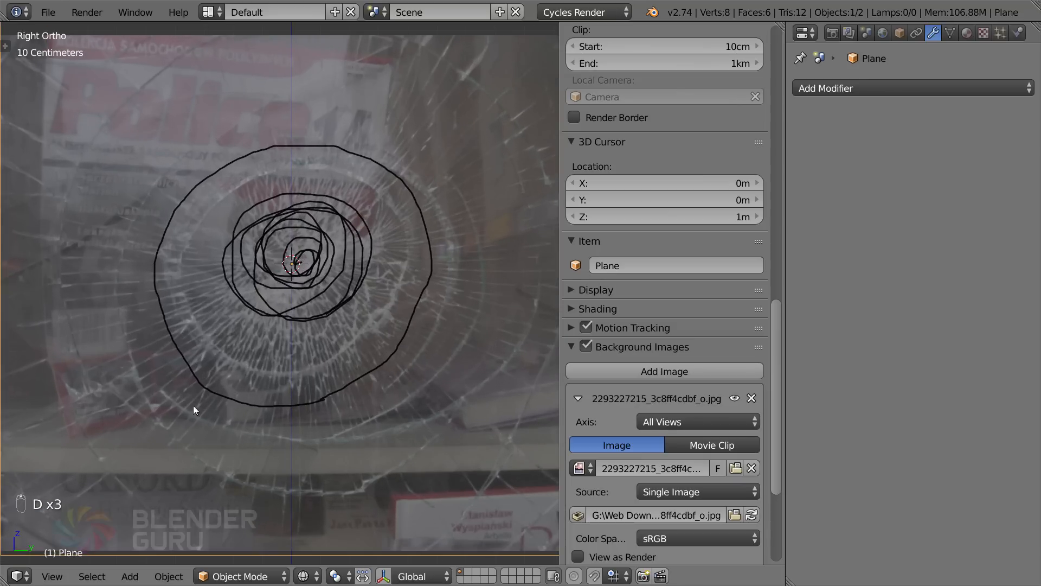
pyautogui.moveTo(208, 438)
pyautogui.mouseDown()
pyautogui.moveTo(364, 444)
pyautogui.moveTo(419, 431)
pyautogui.moveTo(488, 340)
pyautogui.moveTo(452, 131)
pyautogui.mouseUp()
pyautogui.moveTo(386, 91)
pyautogui.mouseDown()
pyautogui.moveTo(99, 217)
pyautogui.moveTo(172, 406)
pyautogui.moveTo(239, 447)
pyautogui.moveTo(382, 416)
pyautogui.moveTo(433, 144)
pyautogui.moveTo(117, 187)
pyautogui.moveTo(204, 411)
pyautogui.moveTo(265, 432)
pyautogui.mouseUp()
pyautogui.scroll(-1, 151, 337)
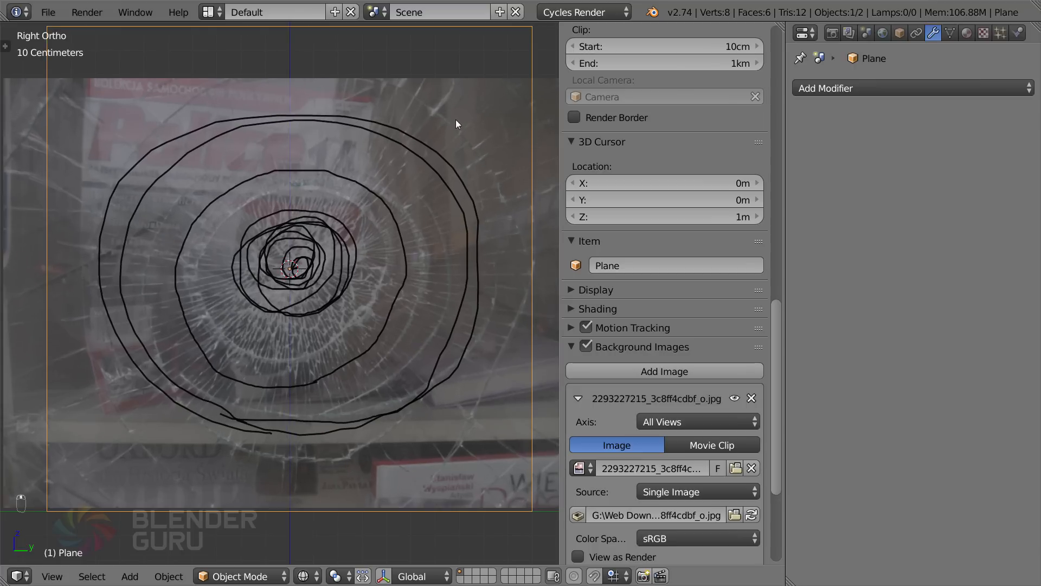
pyautogui.moveTo(468, 107)
pyautogui.mouseDown()
pyautogui.moveTo(258, 53)
pyautogui.moveTo(123, 109)
pyautogui.moveTo(77, 221)
pyautogui.moveTo(117, 424)
pyautogui.moveTo(281, 495)
pyautogui.moveTo(490, 423)
pyautogui.moveTo(536, 282)
pyautogui.moveTo(510, 126)
pyautogui.moveTo(458, 101)
pyautogui.mouseUp()
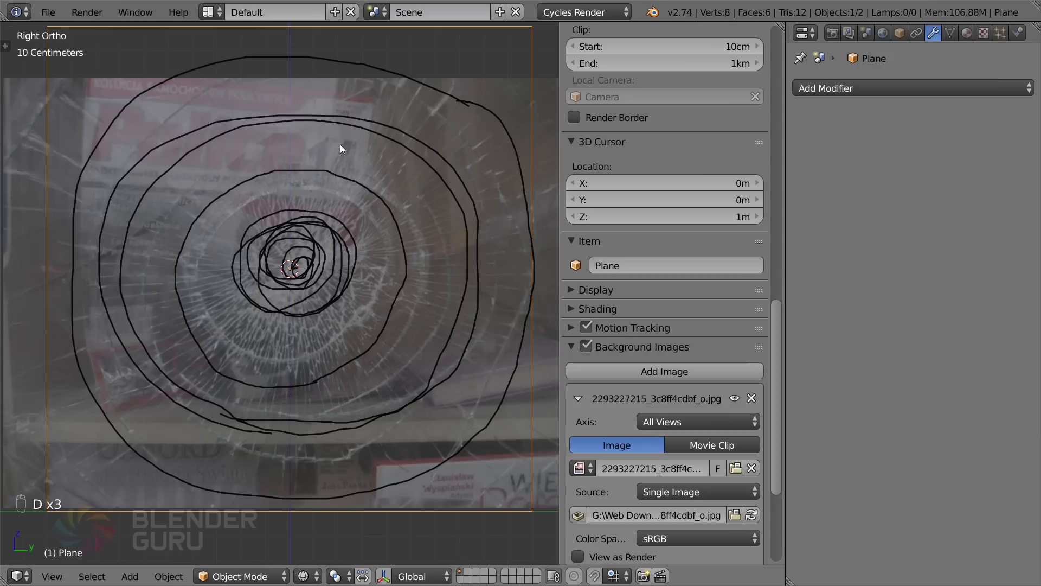
# From the right view, add scattered Grease Pencil dots between the outermost ring and the panel's edges
pyautogui.moveTo(224, 154); pyautogui.dragTo(237, 195, button='middle')
pyautogui.press('KP_3')
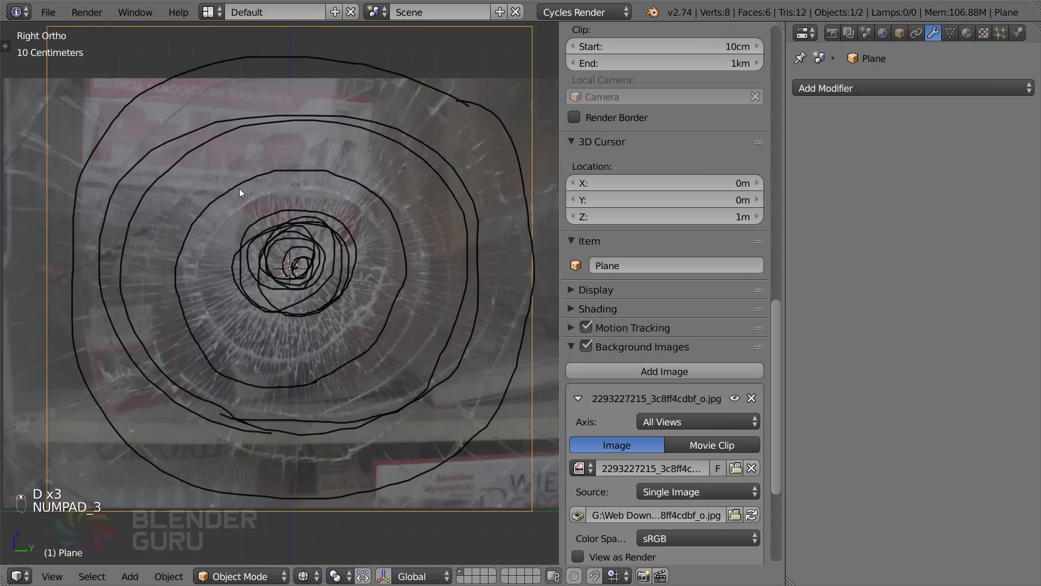
pyautogui.press('d')
pyautogui.press('d')
pyautogui.press('d')
pyautogui.click(92, 76)
pyautogui.click(183, 43)
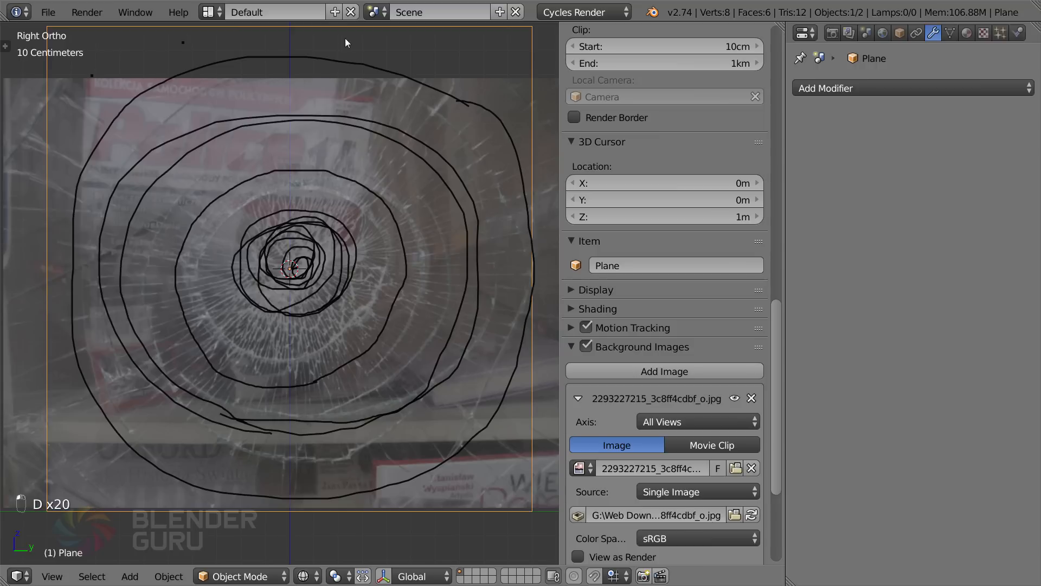
pyautogui.click(436, 45)
pyautogui.click(496, 76)
pyautogui.click(59, 295)
pyautogui.click(61, 166)
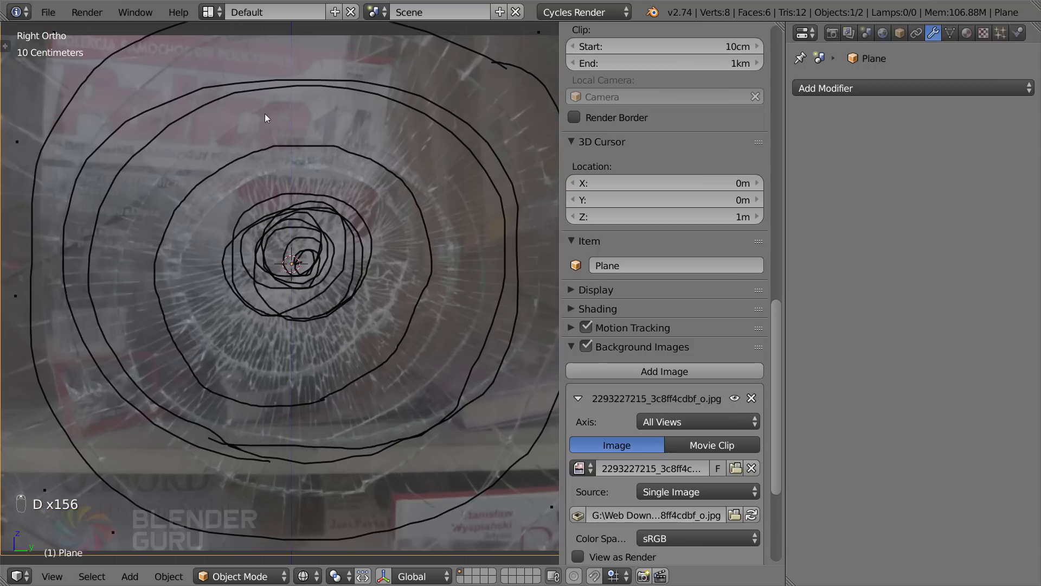
# From the right view, trace a second Grease Pencil ring over the middle ring and hide the properties sidebar
pyautogui.moveTo(265, 113); pyautogui.dragTo(279, 167, button='middle')
pyautogui.press('KP_3')
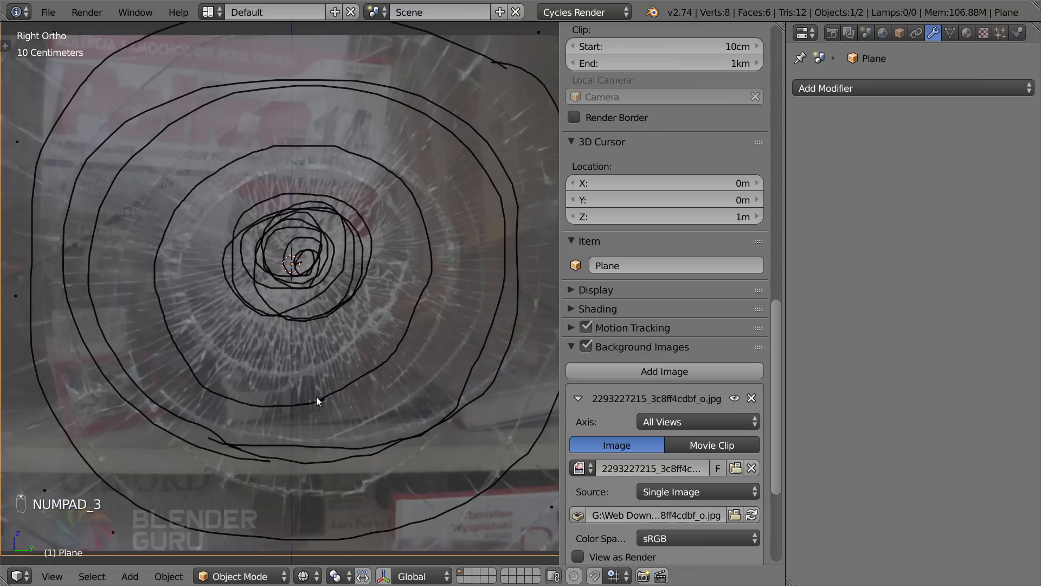
pyautogui.moveTo(316, 399)
pyautogui.mouseDown()
pyautogui.moveTo(398, 335)
pyautogui.moveTo(432, 255)
pyautogui.moveTo(330, 155)
pyautogui.moveTo(178, 198)
pyautogui.moveTo(200, 363)
pyautogui.moveTo(330, 389)
pyautogui.mouseUp()
pyautogui.moveTo(330, 389)
pyautogui.mouseDown(button='middle')
pyautogui.moveTo(401, 389)
pyautogui.moveTo(331, 387)
pyautogui.moveTo(352, 385)
pyautogui.mouseUp(button='middle')
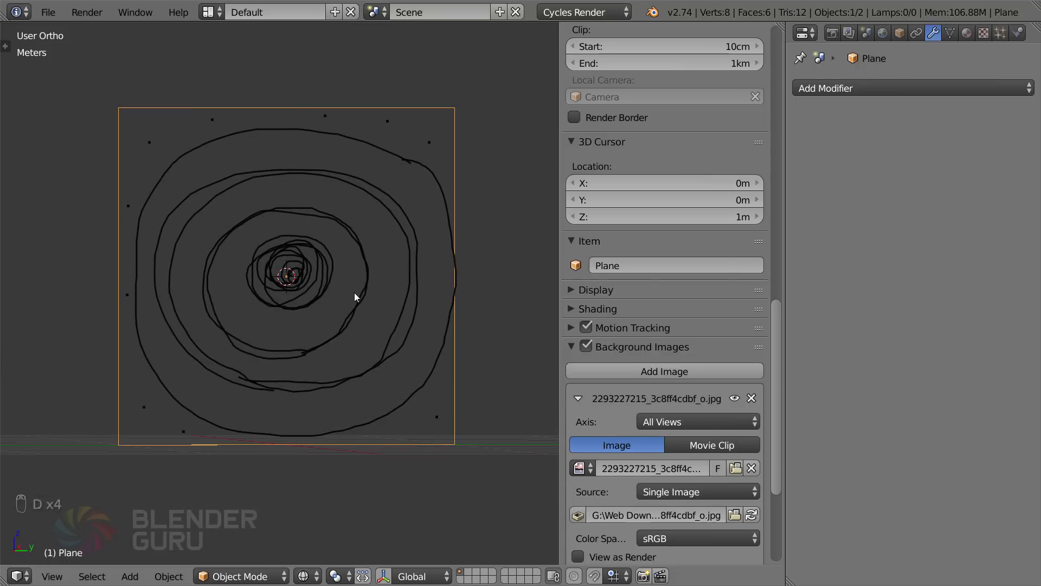
pyautogui.press('m')
pyautogui.press('n')
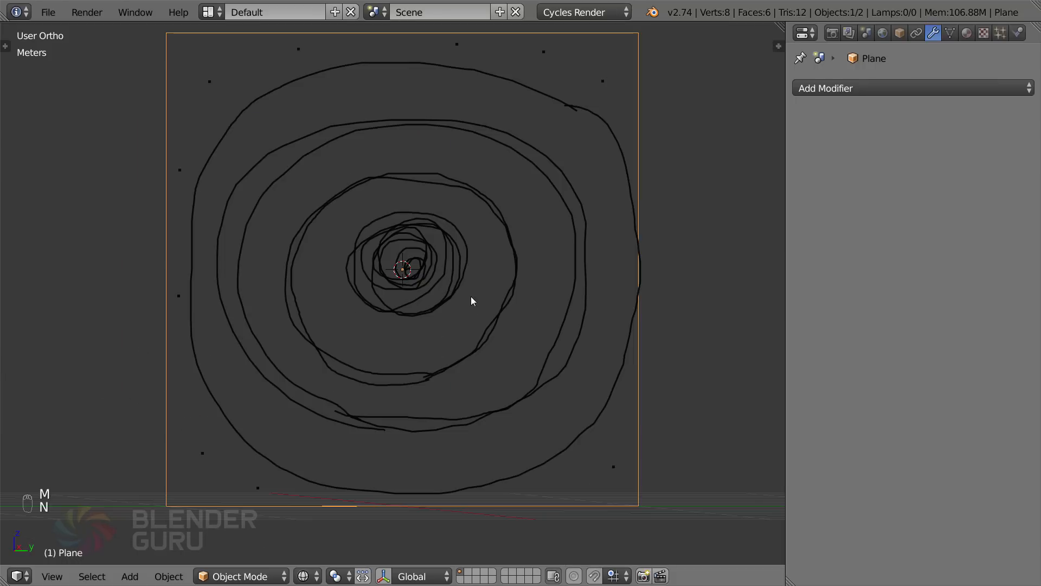
# Run Cell Fracture on the panel with Grease Pencil as point source, source limit 100, recursion 0 and margin 0.001
pyautogui.moveTo(470, 296); pyautogui.dragTo(502, 302, button='middle')
pyautogui.scroll(-2, 512, 315)
pyautogui.press('space')
pyautogui.click(672, 297)
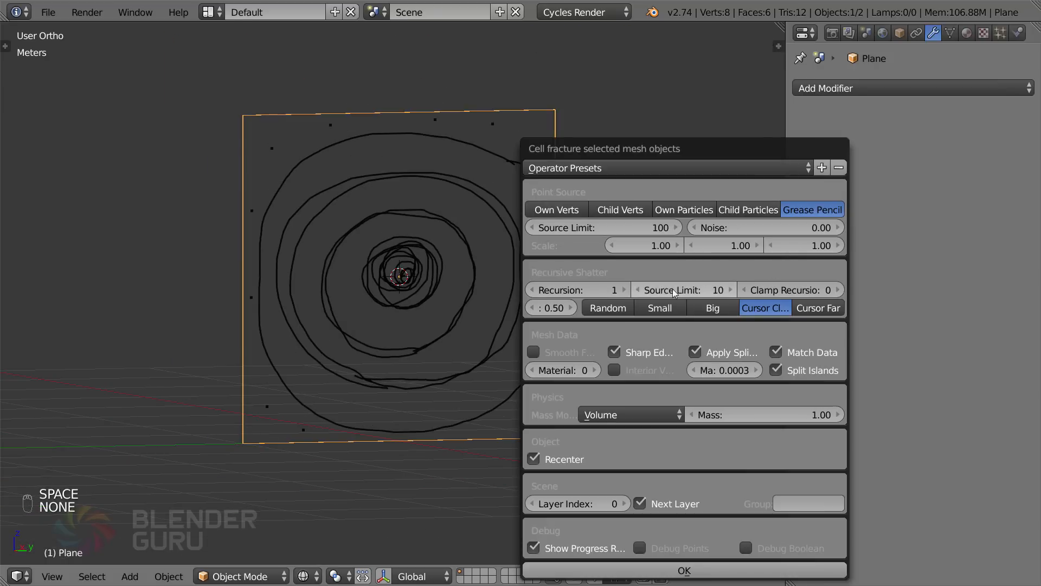
pyautogui.click(532, 289)
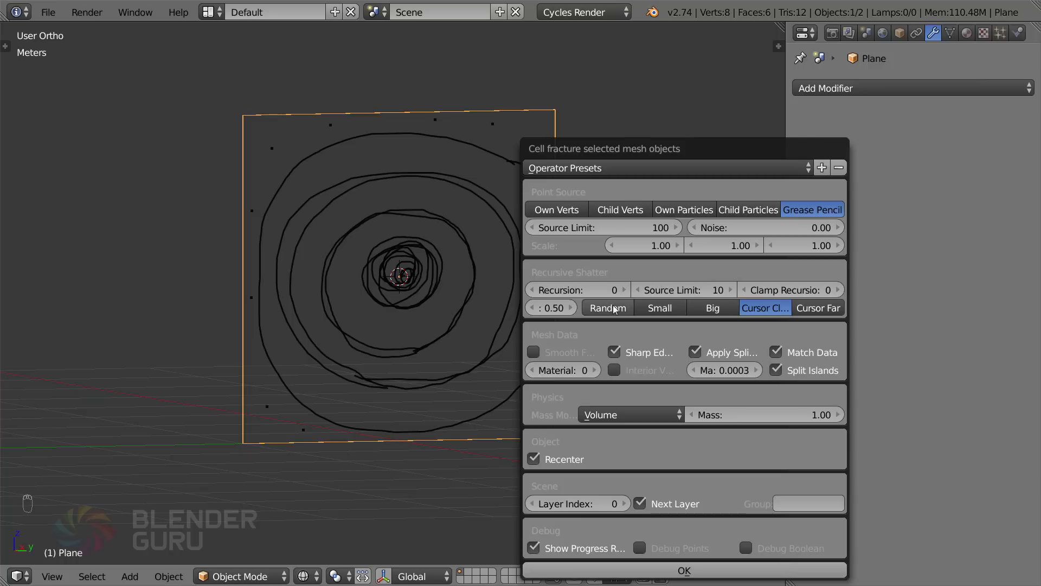
pyautogui.click(737, 374)
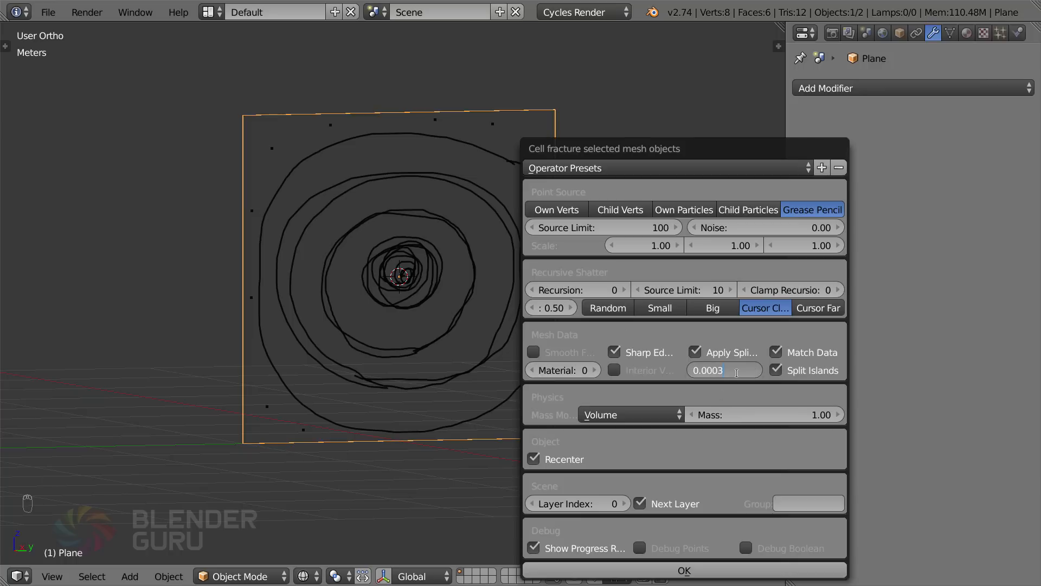
pyautogui.press('BackSpace')
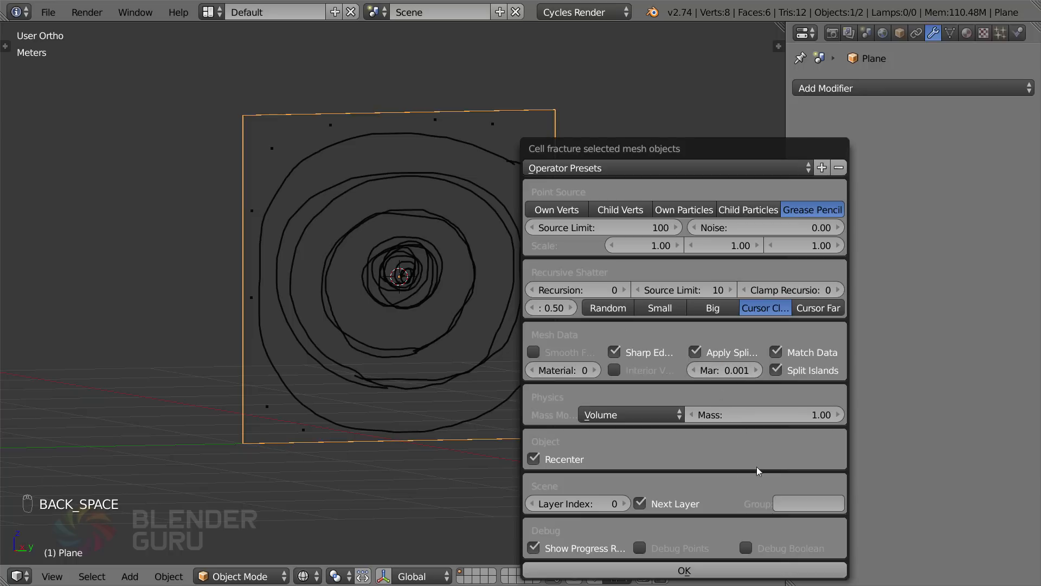
pyautogui.click(680, 568)
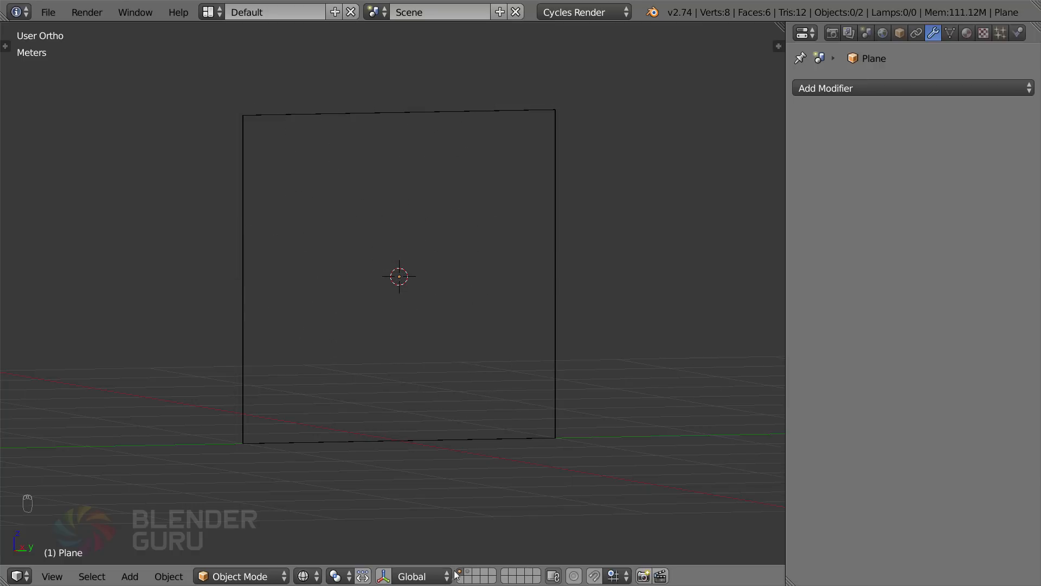
# Examine the fragments on the second layer, comparing their pattern with the cracks in the photo from the right view
pyautogui.scroll(3, 492, 263)
pyautogui.scroll(-1, 414, 262)
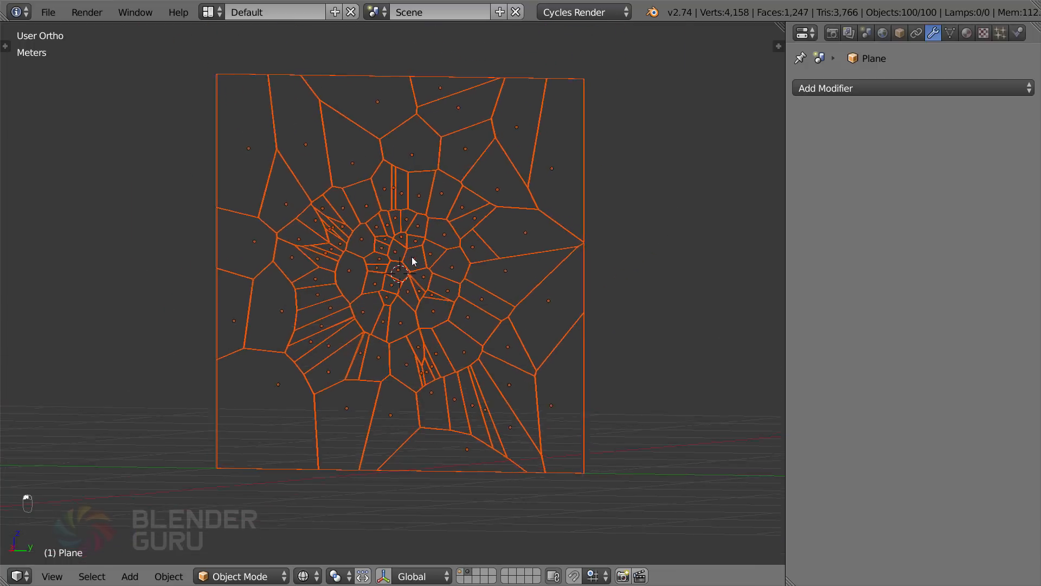
pyautogui.scroll(1, 439, 254)
pyautogui.scroll(-2, 491, 260)
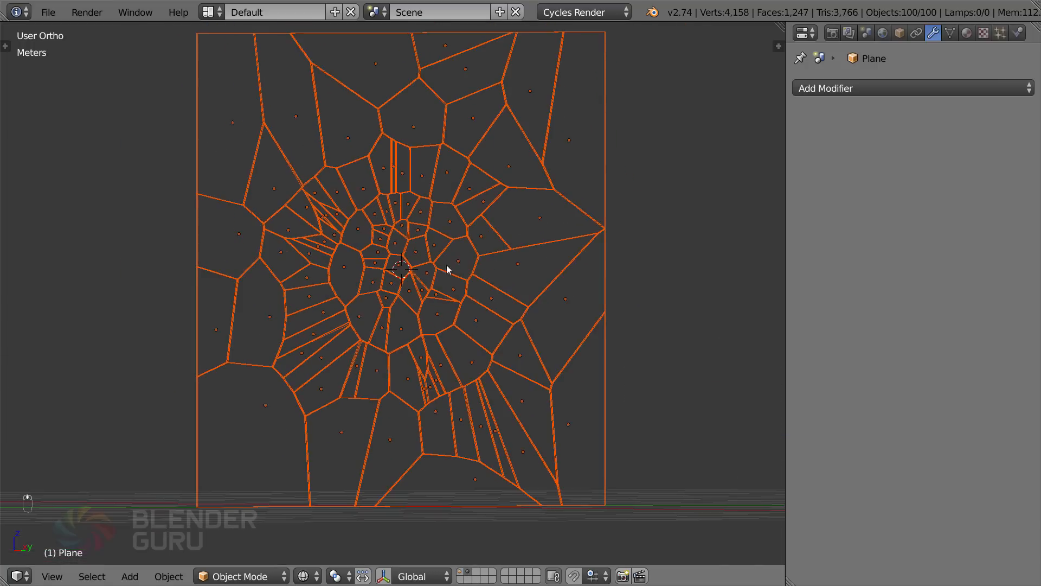
pyautogui.scroll(2, 466, 283)
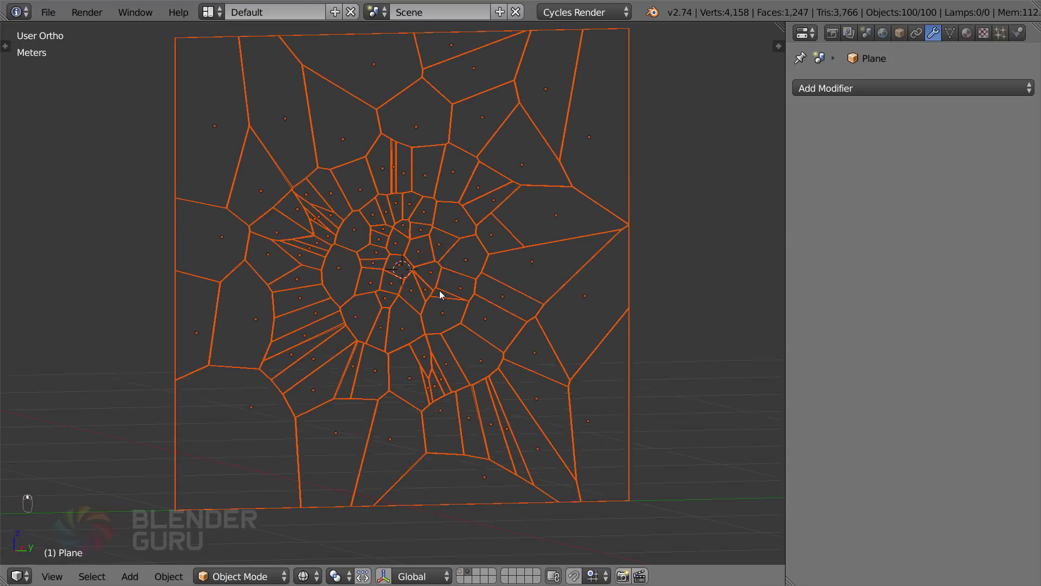
pyautogui.press('KP_3')
pyautogui.scroll(4, 433, 298)
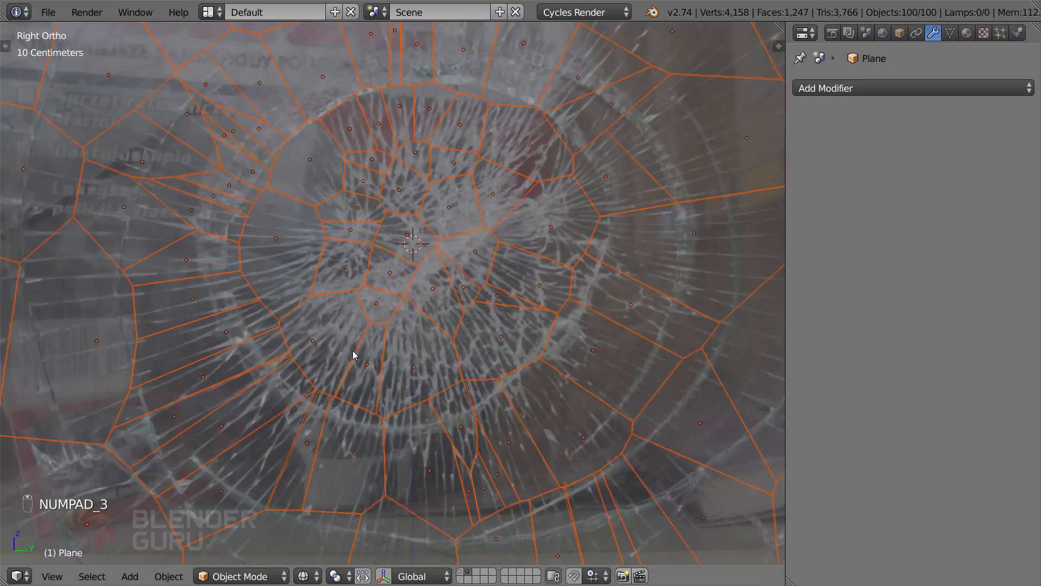
pyautogui.scroll(-2, 434, 329)
pyautogui.scroll(3, 433, 336)
pyautogui.moveTo(469, 312); pyautogui.dragTo(494, 301, button='middle')
pyautogui.scroll(-2, 436, 309)
pyautogui.scroll(-2, 394, 338)
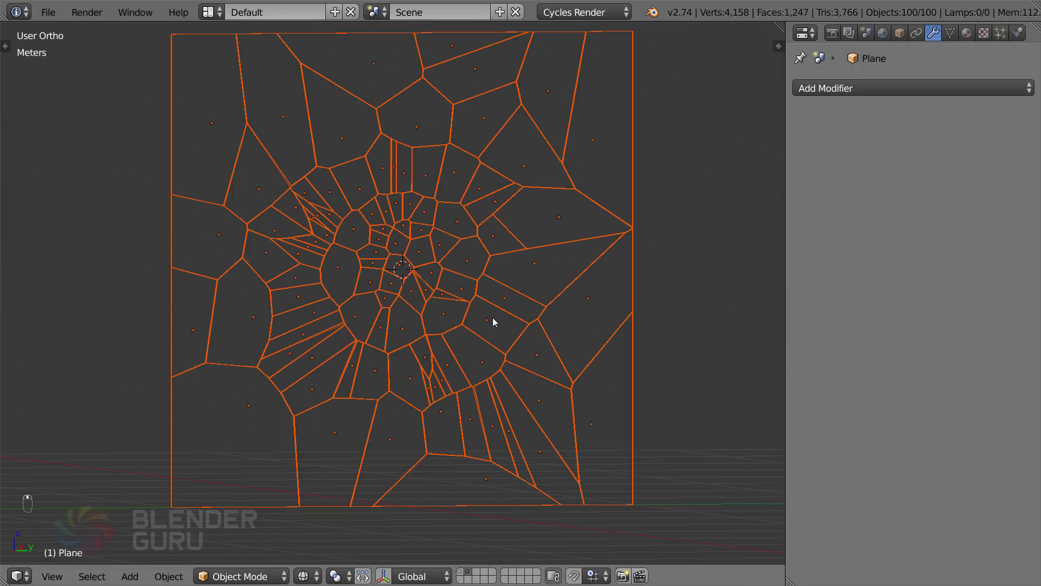
# Delete the fragments and run Cell Fracture on the original panel again with a source limit of 200
pyautogui.press('x')
pyautogui.click(484, 371)
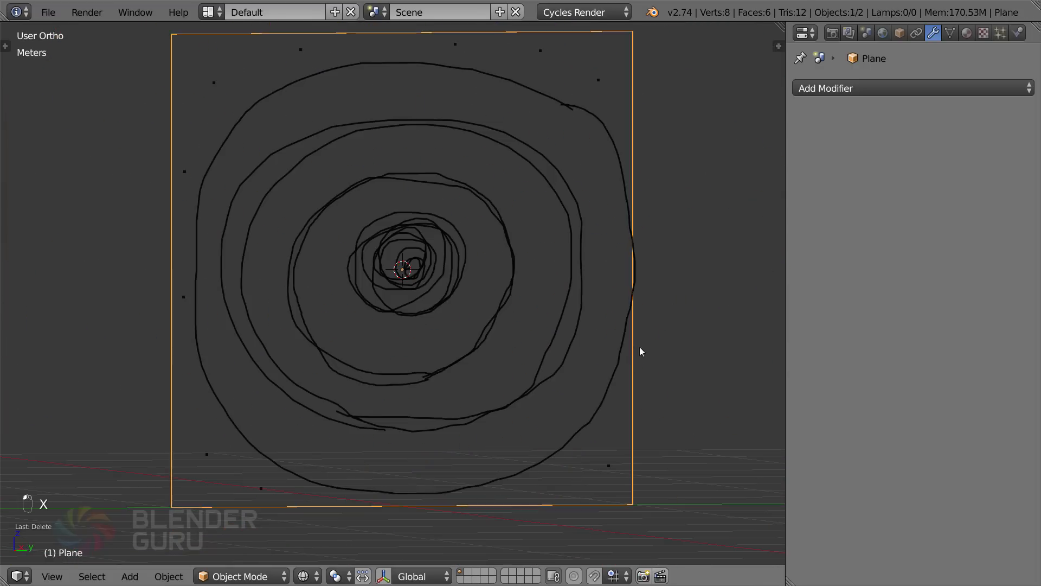
pyautogui.press('space')
pyautogui.click(642, 358)
pyautogui.click(610, 230)
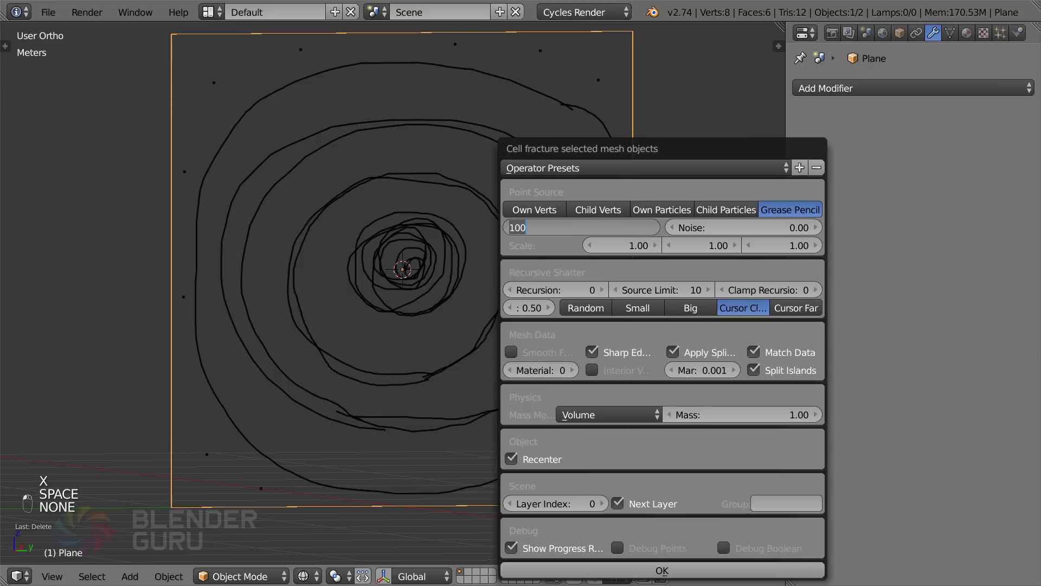
pyautogui.click(559, 249)
pyautogui.click(577, 227)
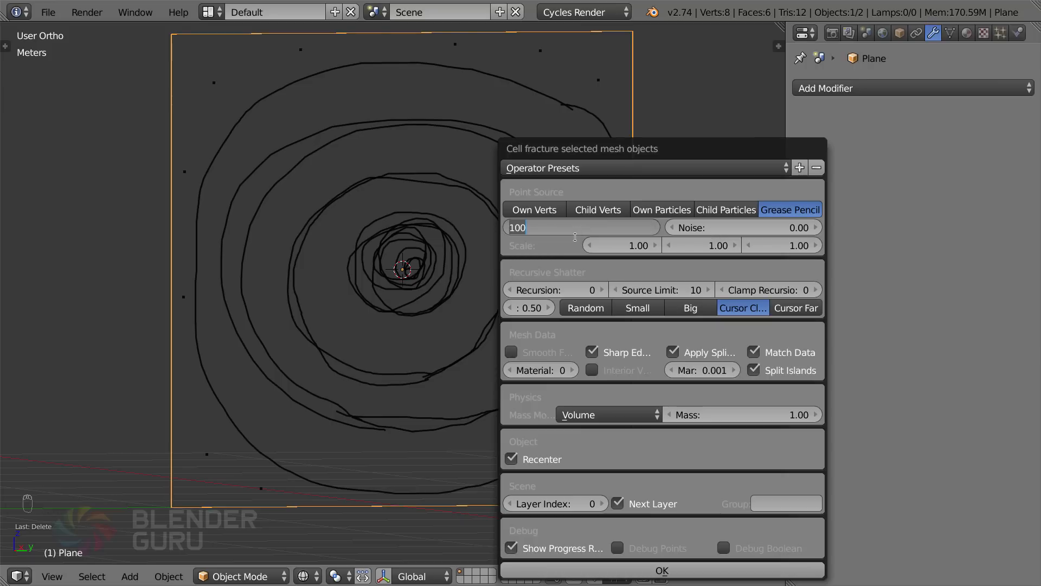
pyautogui.write('200')
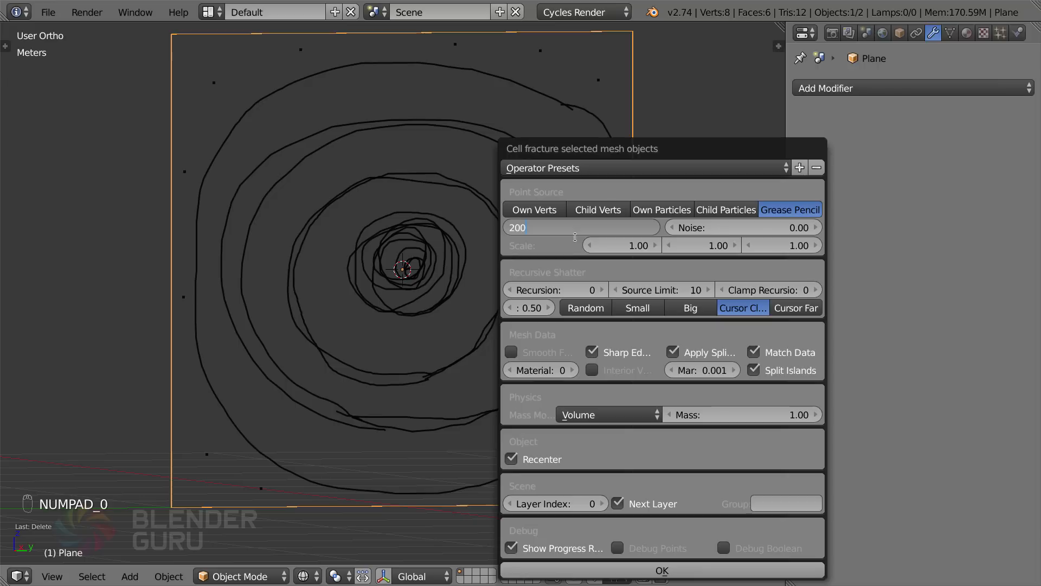
pyautogui.press('Return')
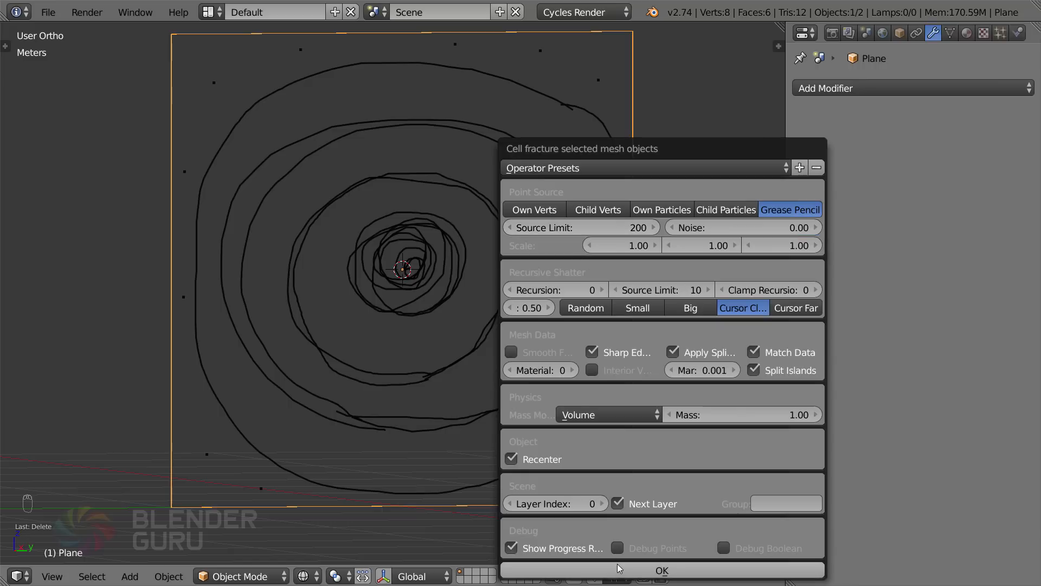
pyautogui.press('Return')
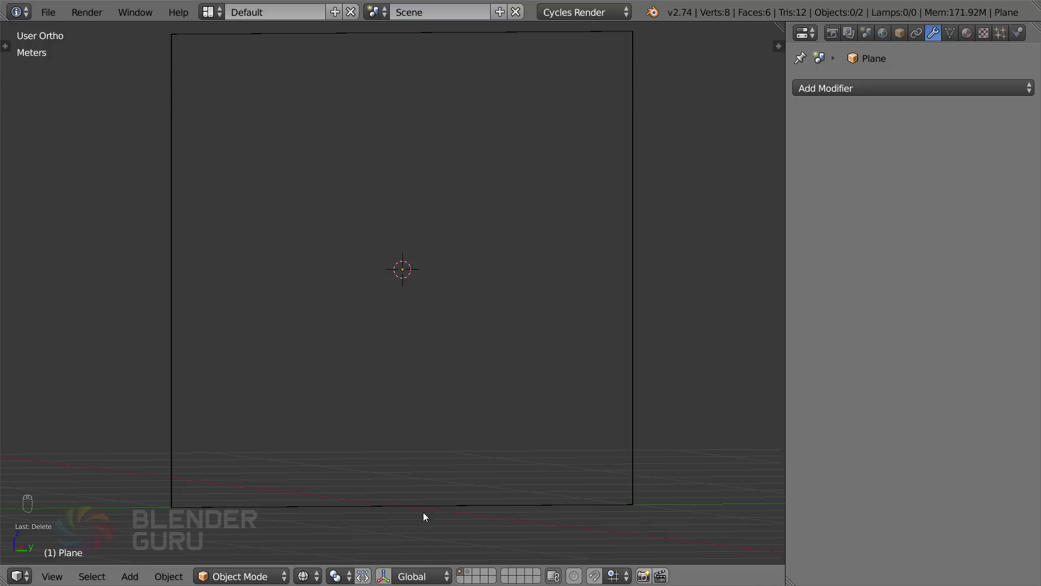
# Show the second layer and examine the new fragments around the impact point and across the panel
pyautogui.click(473, 575)
pyautogui.scroll(2, 422, 372)
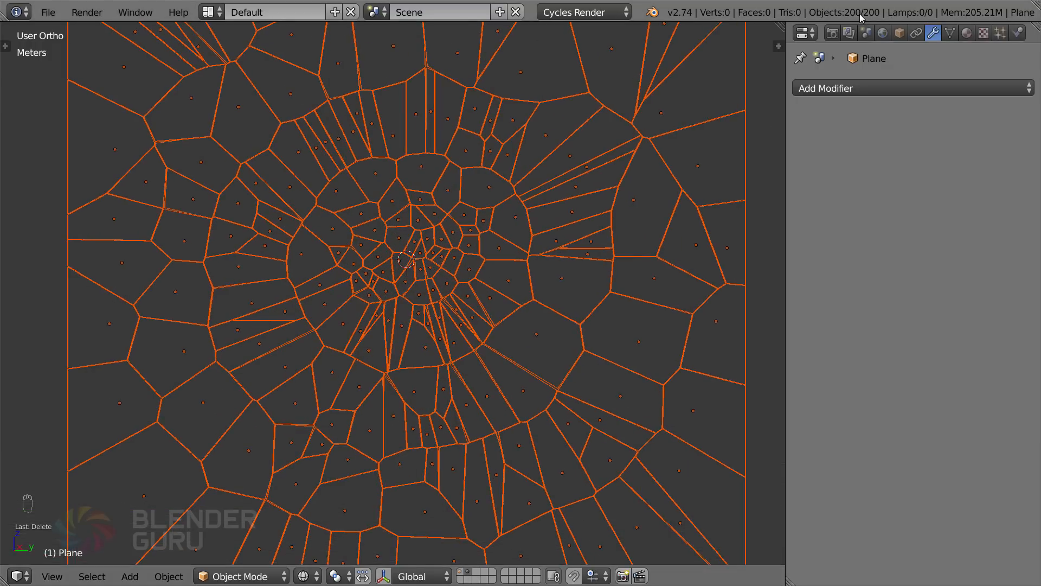
pyautogui.scroll(-2, 438, 360)
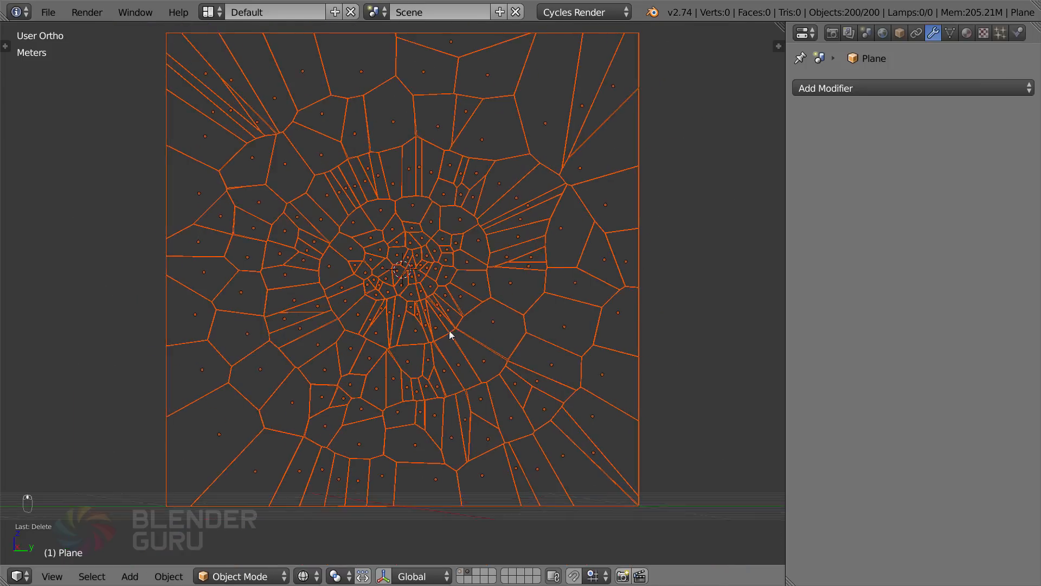
pyautogui.scroll(3, 450, 331)
pyautogui.moveTo(450, 332); pyautogui.dragTo(426, 265, button='middle')
pyautogui.scroll(-3, 426, 269)
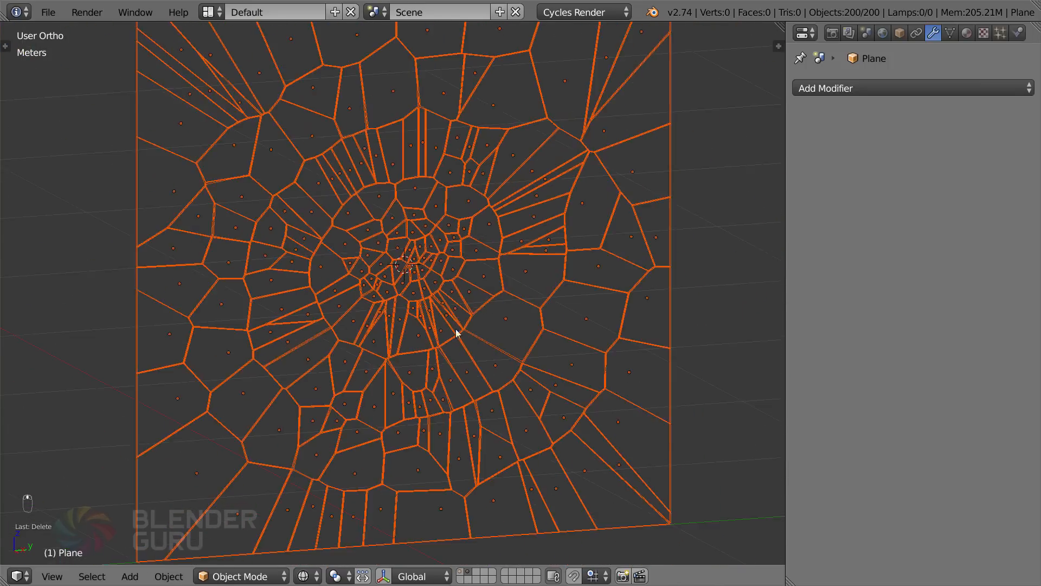
pyautogui.moveTo(457, 334); pyautogui.dragTo(515, 315, button='middle')
pyautogui.scroll(3, 472, 314)
pyautogui.press('a')
pyautogui.scroll(-4, 502, 307)
pyautogui.press('a')
pyautogui.scroll(3, 482, 329)
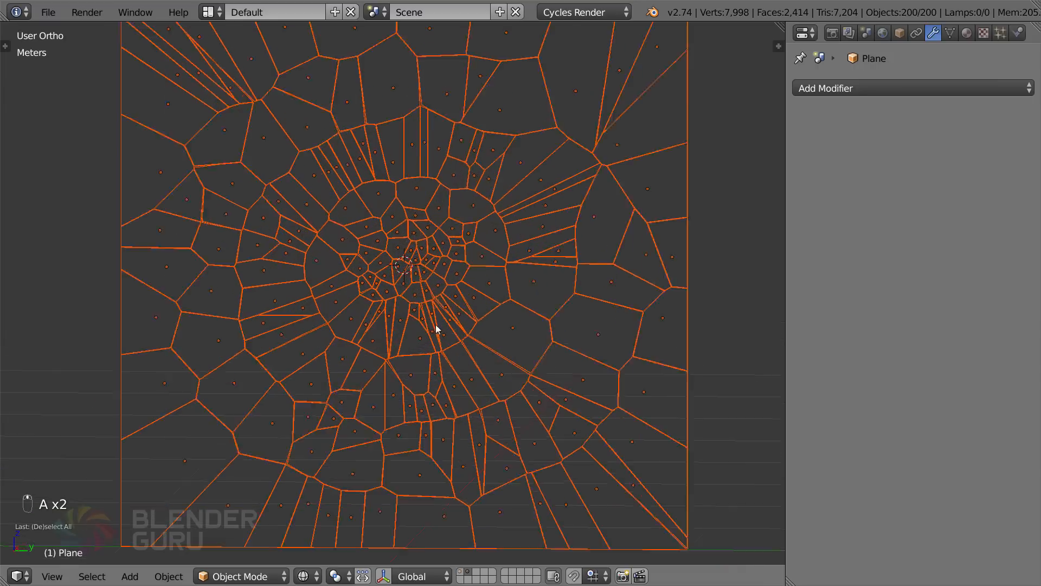
pyautogui.moveTo(434, 330); pyautogui.dragTo(479, 379, button='middle')
pyautogui.scroll(-3, 431, 273)
# Delete the fragments on the second layer and open Cell Fracture for the original panel on the first layer
pyautogui.press('x')
pyautogui.click(460, 572)
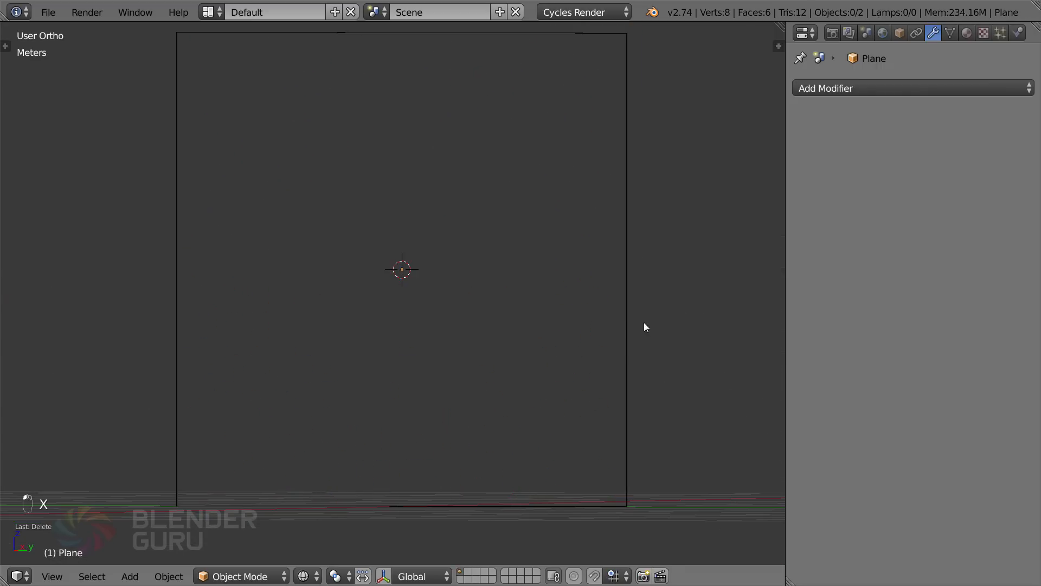
pyautogui.rightClick(636, 323)
pyautogui.press('space')
pyautogui.click(674, 351)
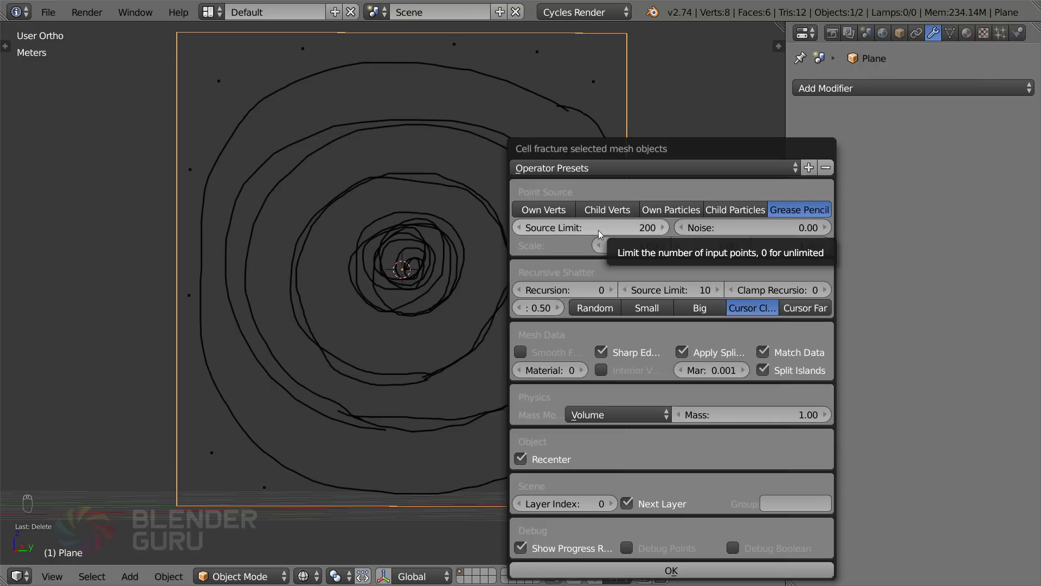
# Run Cell Fracture on the panel from the Grease Pencil points with a source limit of 200 and noise of 0.10
pyautogui.moveTo(620, 234); pyautogui.dragTo(657, 235)
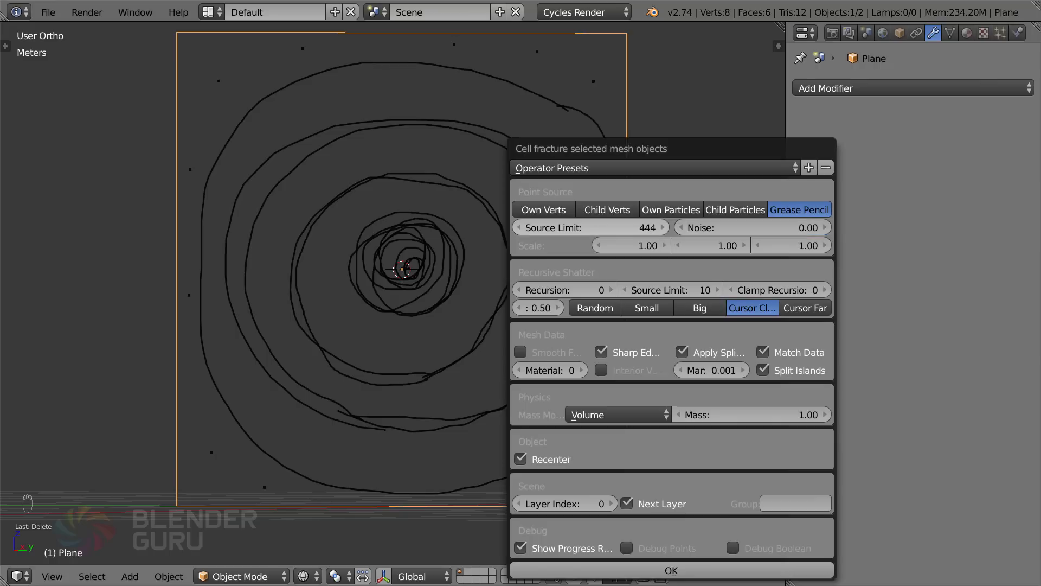
pyautogui.click(620, 233)
pyautogui.write('200')
pyautogui.press('Return')
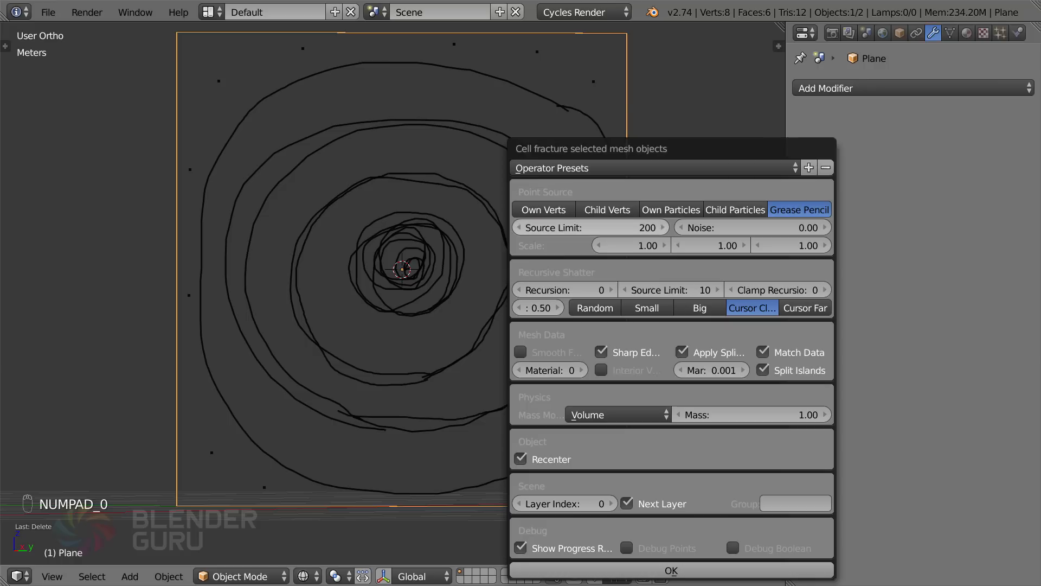
pyautogui.click(772, 228)
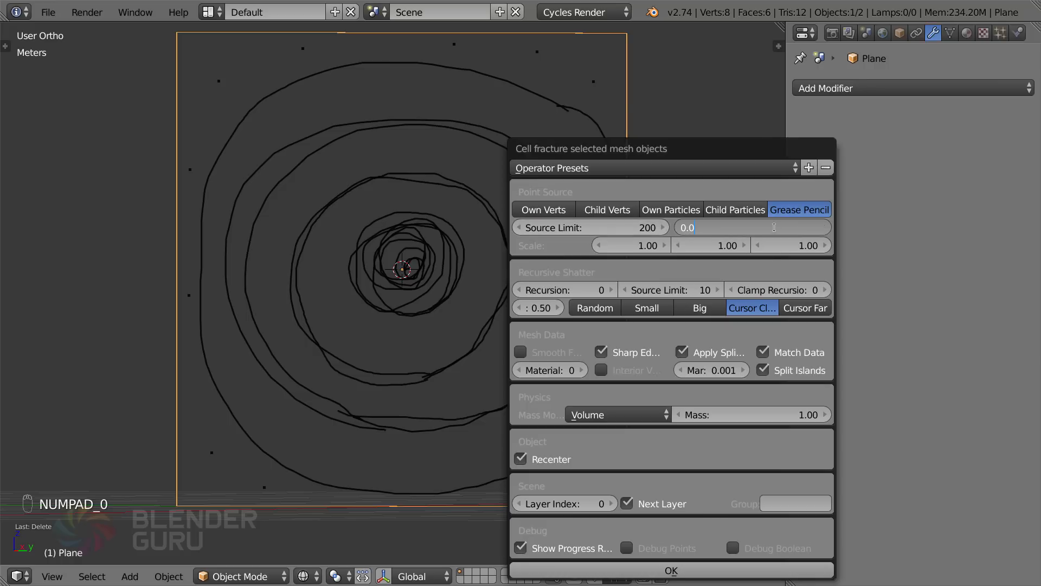
pyautogui.press('Return')
pyautogui.doubleClick(774, 227)
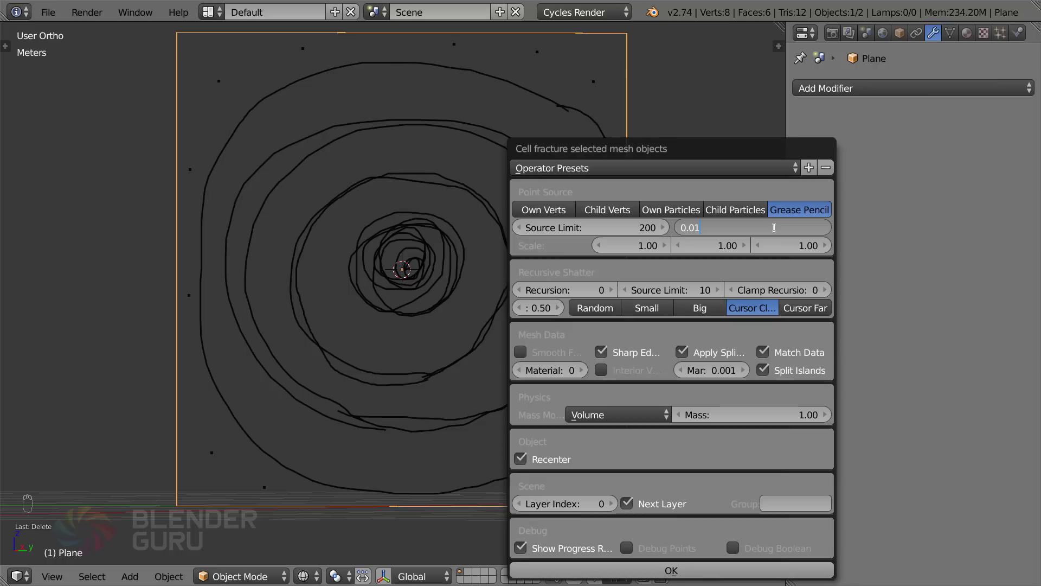
pyautogui.press('BackSpace')
pyautogui.press('BackSpace')
pyautogui.write('1')
pyautogui.press('Return')
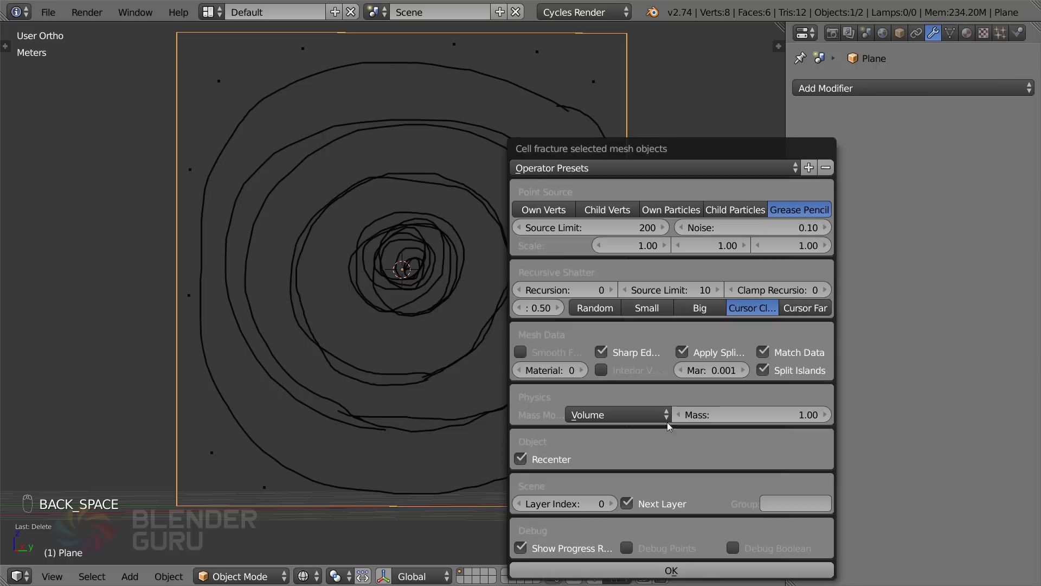
pyautogui.click(674, 569)
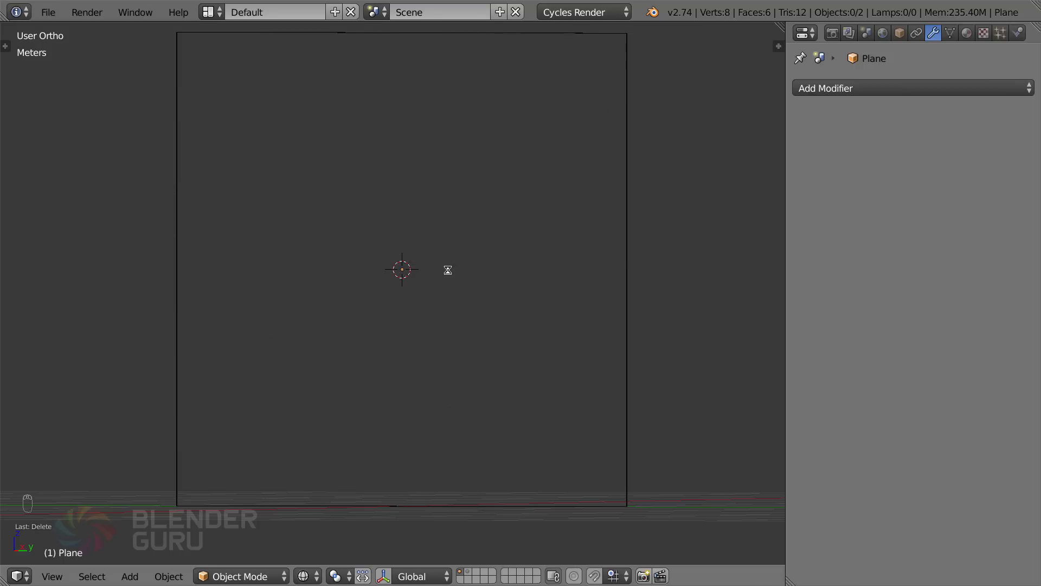
# Examine the noisy fragments around the impact point and across the whole panel, in solid and wireframe shading
pyautogui.scroll(3, 460, 328)
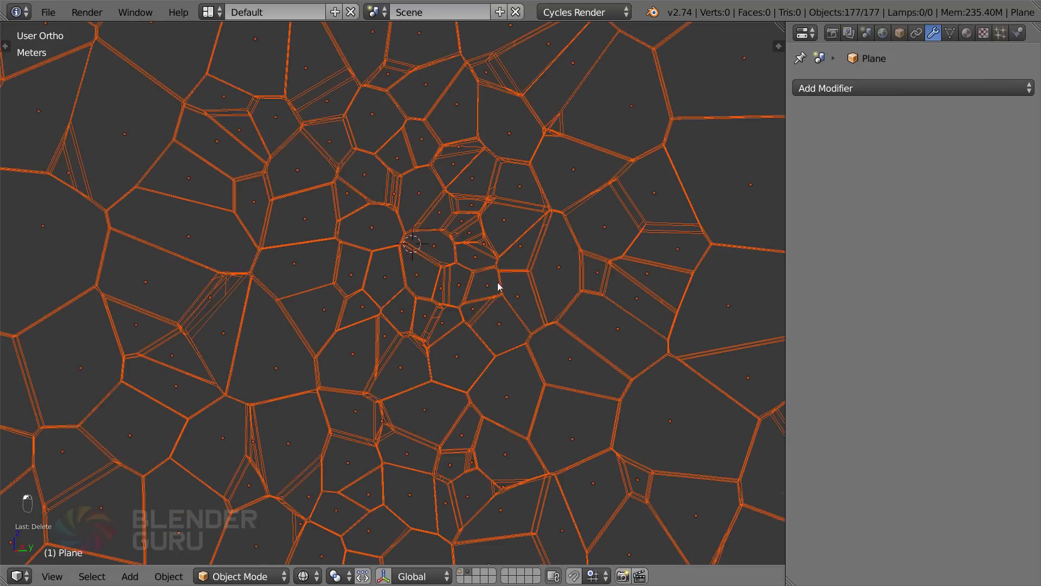
pyautogui.press('z')
pyautogui.press('a')
pyautogui.moveTo(504, 239)
pyautogui.mouseDown(button='middle')
pyautogui.moveTo(474, 263)
pyautogui.moveTo(471, 318)
pyautogui.mouseUp(button='middle')
pyautogui.press('z')
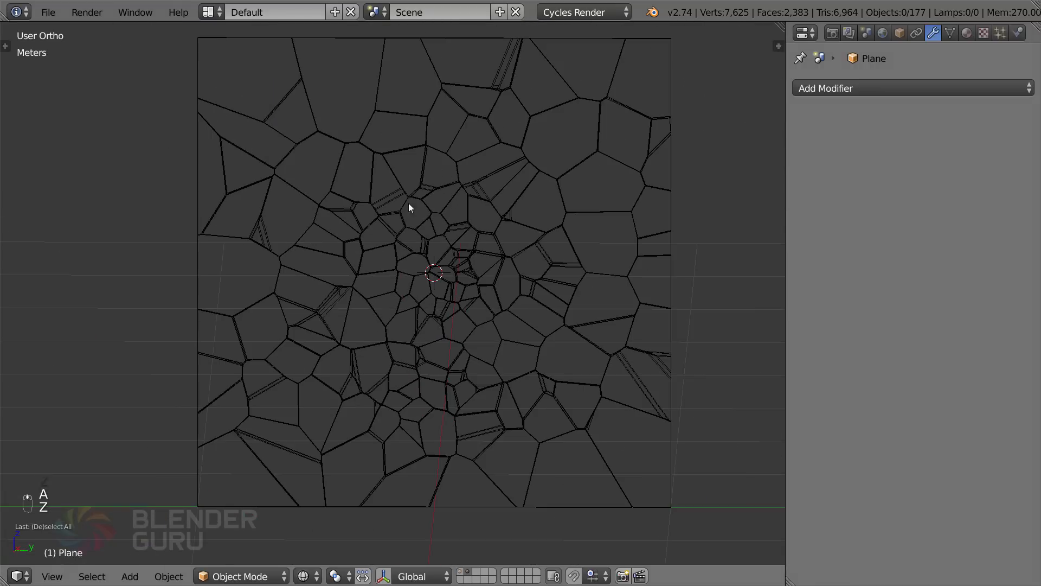
# Delete the noisy fragments and run Cell Fracture on the original panel again with noise 0 and recursion 1
pyautogui.press('a')
pyautogui.press('x')
pyautogui.click(488, 360)
pyautogui.click(465, 576)
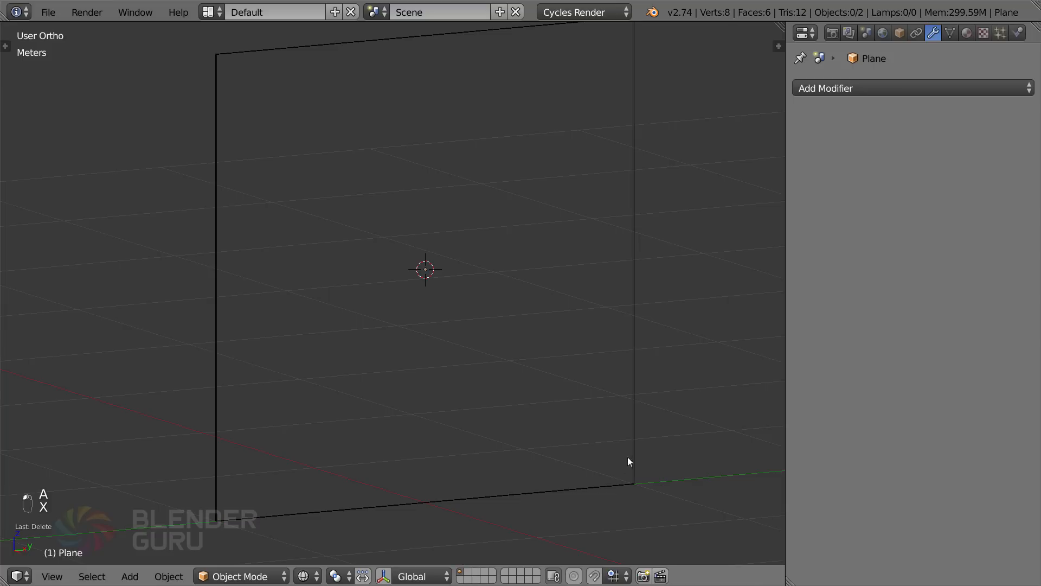
pyautogui.press('space')
pyautogui.click(674, 418)
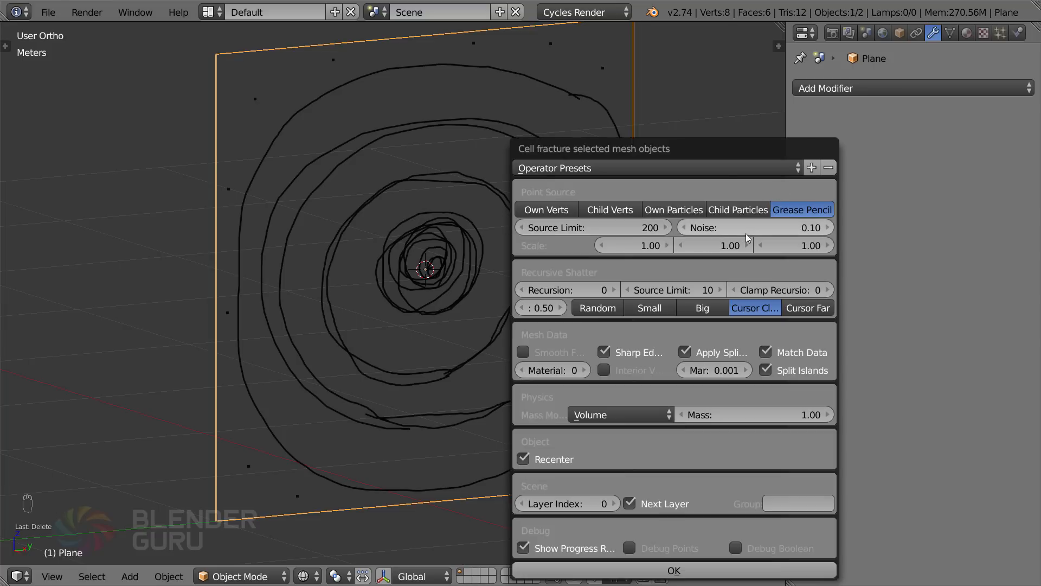
pyautogui.press('Return')
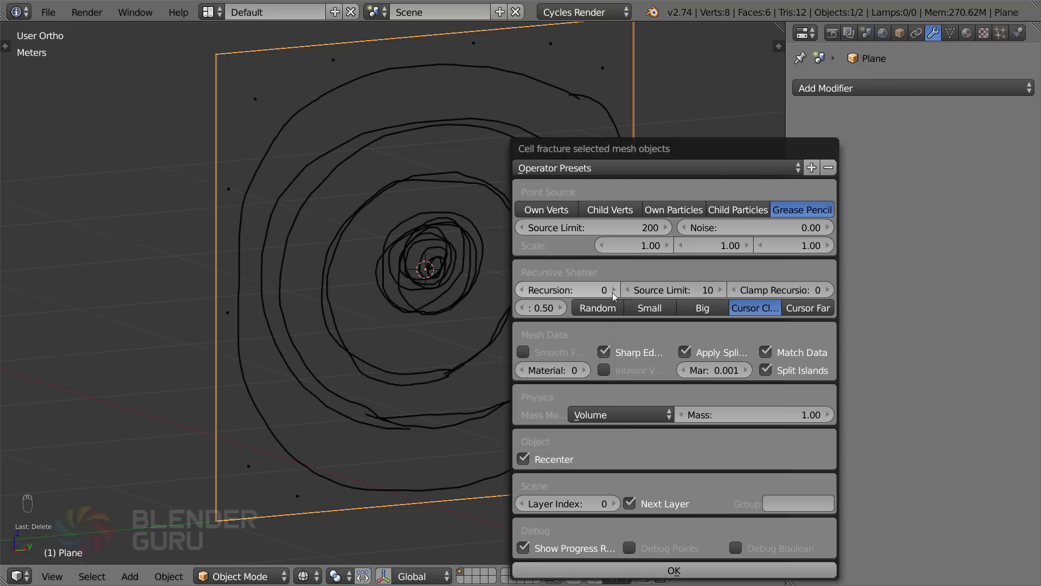
pyautogui.click(608, 292)
pyautogui.click(613, 290)
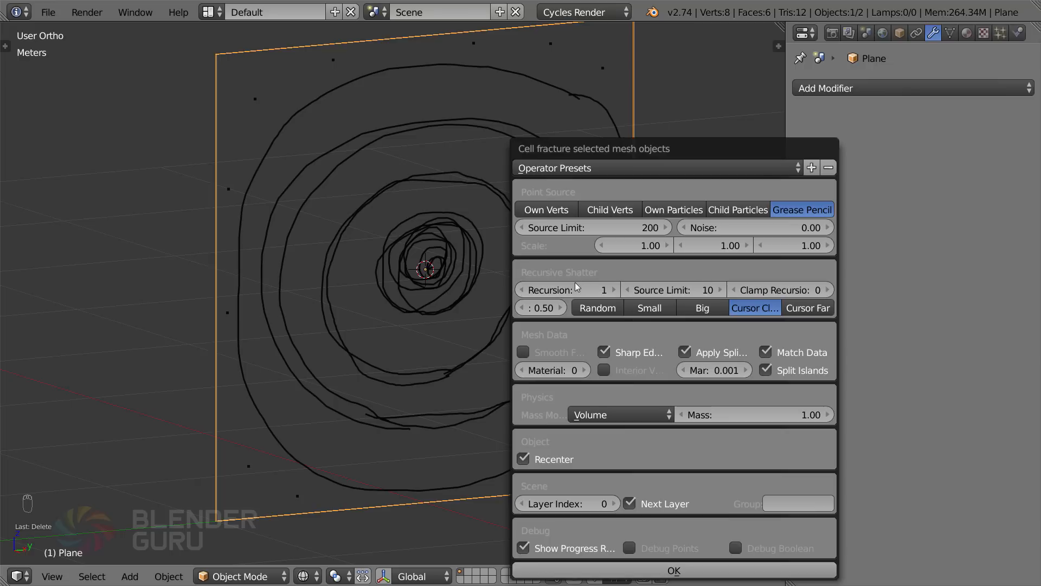
pyautogui.click(627, 574)
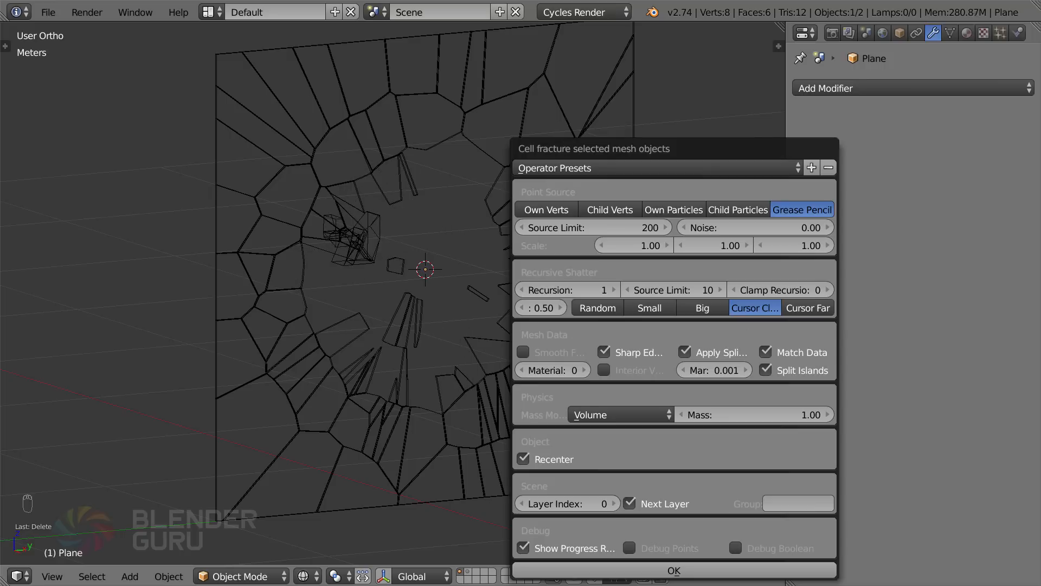
# Show the second layer and examine the recursive fragments in wireframe and solid shading
pyautogui.click(468, 573)
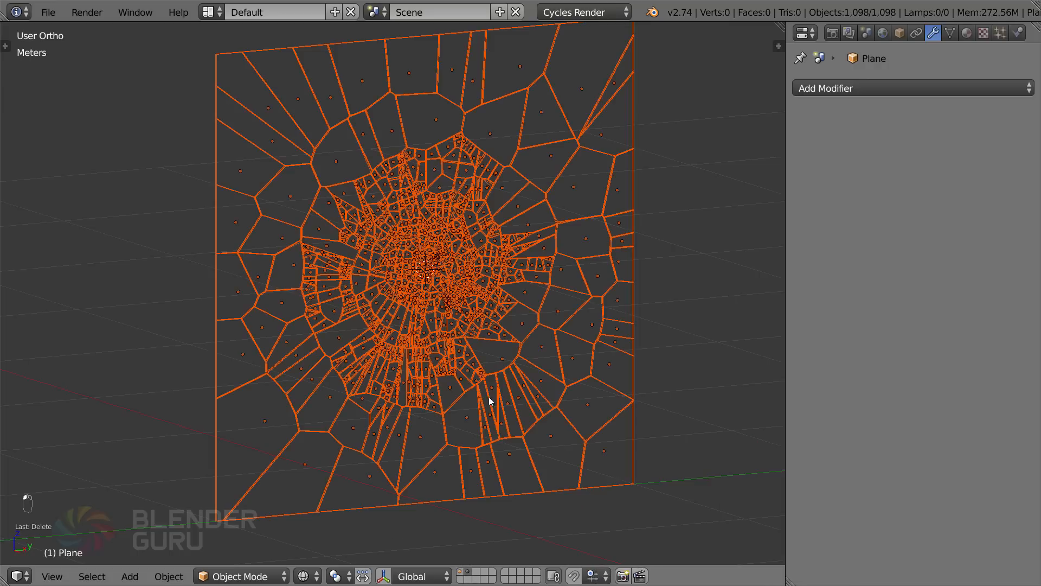
pyautogui.scroll(6, 466, 368)
pyautogui.press('a')
pyautogui.moveTo(401, 369); pyautogui.dragTo(382, 366, button='middle')
pyautogui.scroll(3, 382, 366)
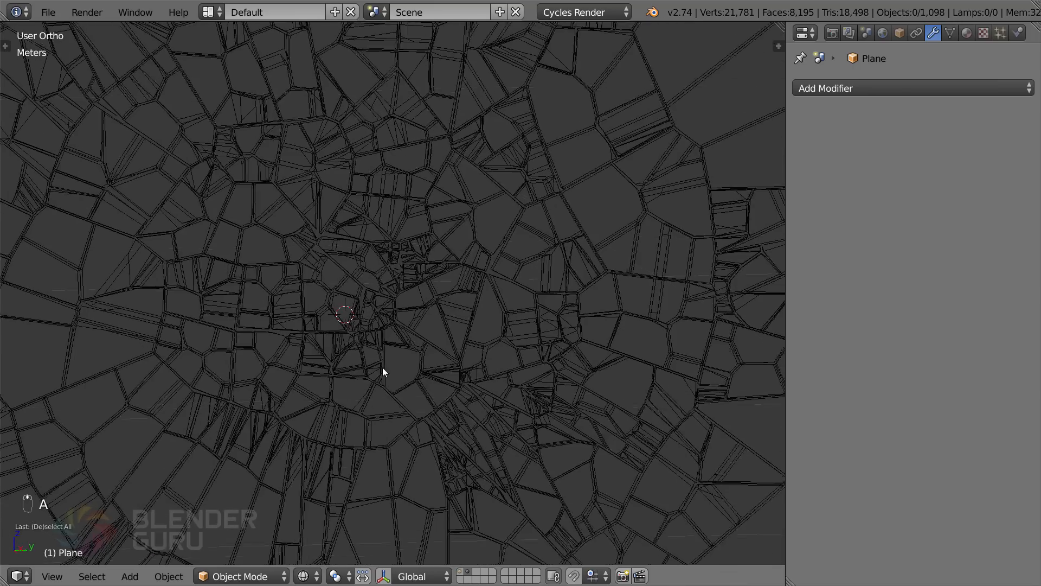
pyautogui.press('z')
pyautogui.scroll(2, 416, 347)
pyautogui.scroll(-6, 395, 371)
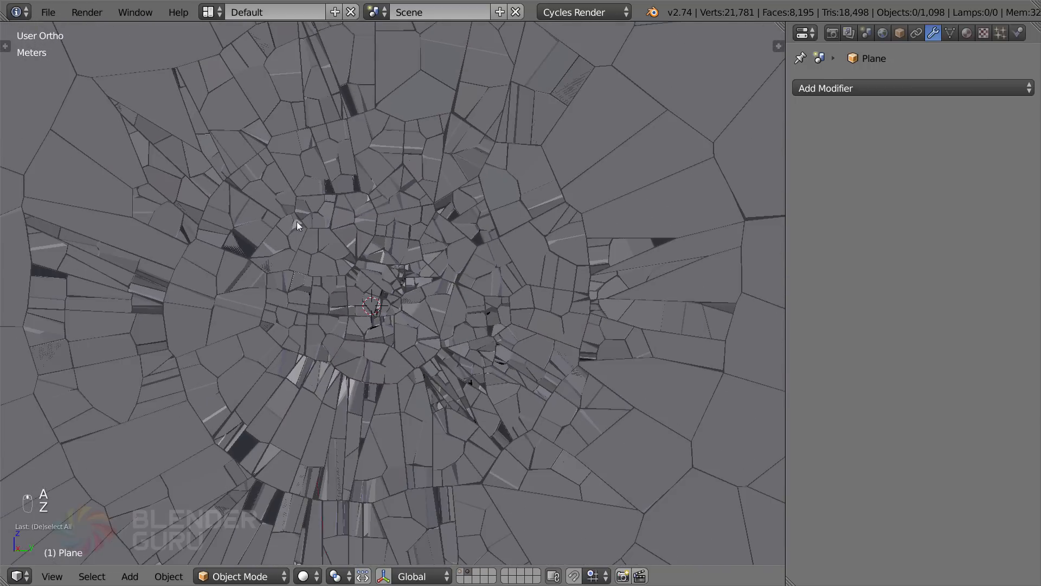
pyautogui.scroll(-8, 322, 231)
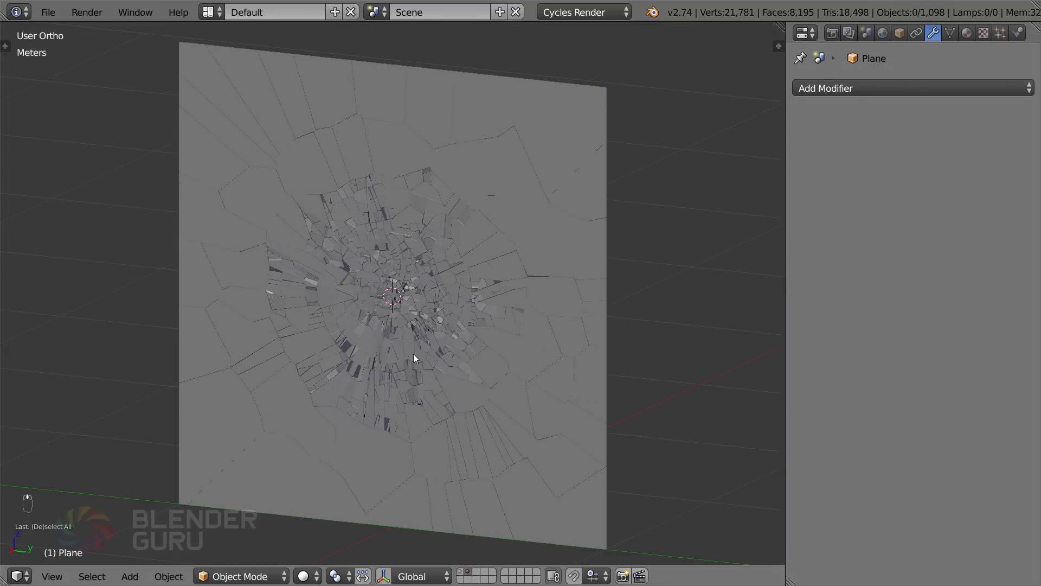
# Inspect the stray edge-only slivers in the gap near the impact point, framing one of them in wireframe
pyautogui.scroll(6, 428, 366)
pyautogui.scroll(-3, 461, 380)
pyautogui.scroll(3, 467, 374)
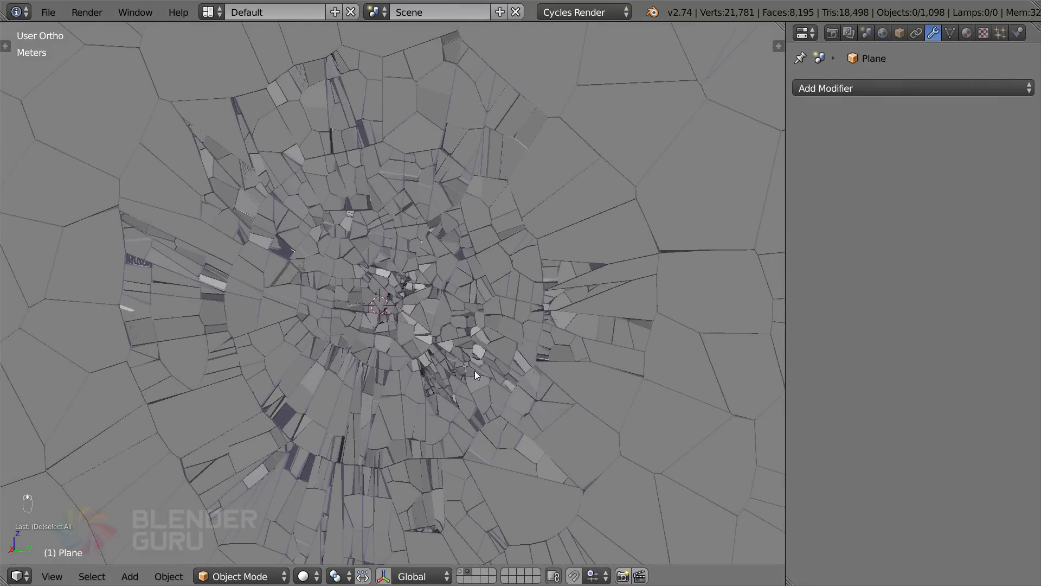
pyautogui.scroll(8, 474, 370)
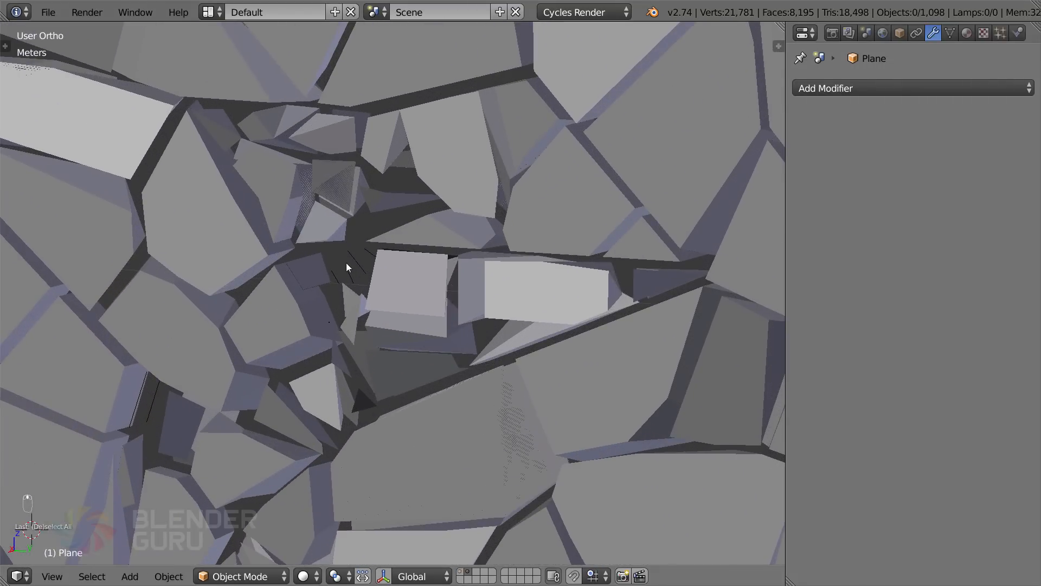
pyautogui.rightClick(347, 264)
pyautogui.press('z')
pyautogui.press('KP_Decimal')
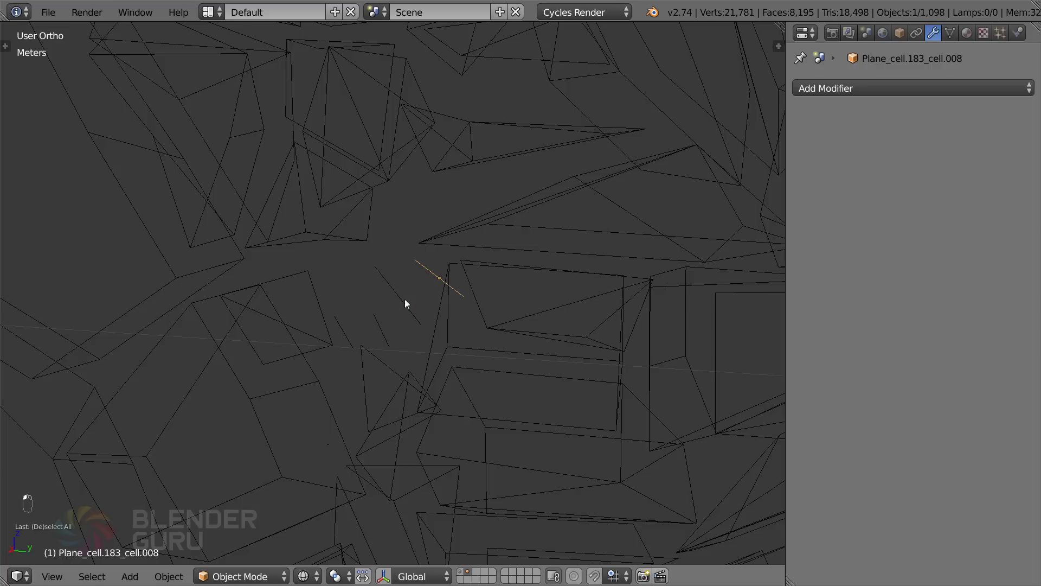
pyautogui.scroll(-8, 397, 304)
# Select all the fragments and add them as active rigid bodies
pyautogui.press('a')
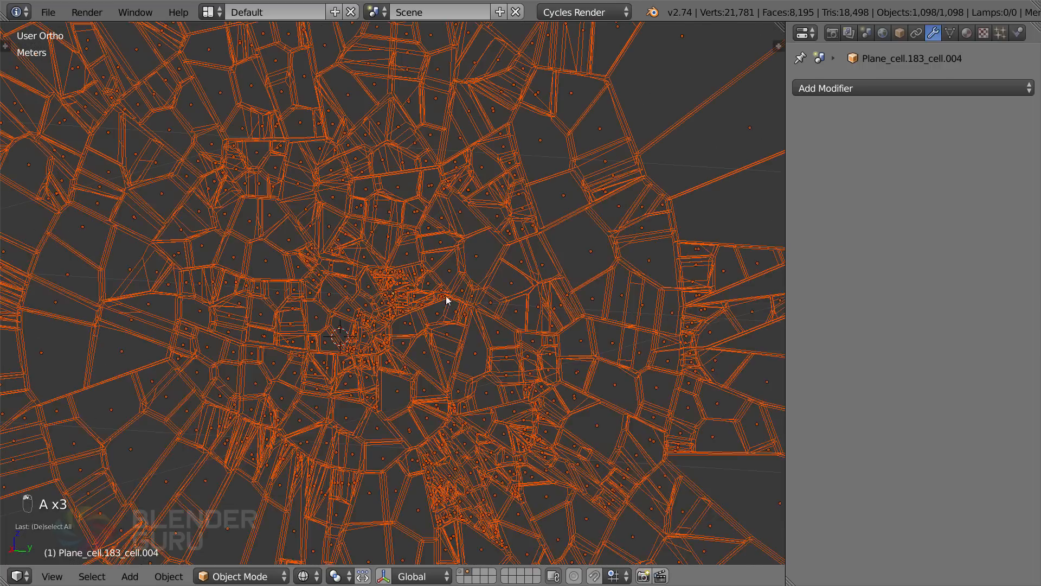
pyautogui.press('t')
pyautogui.click(9, 224)
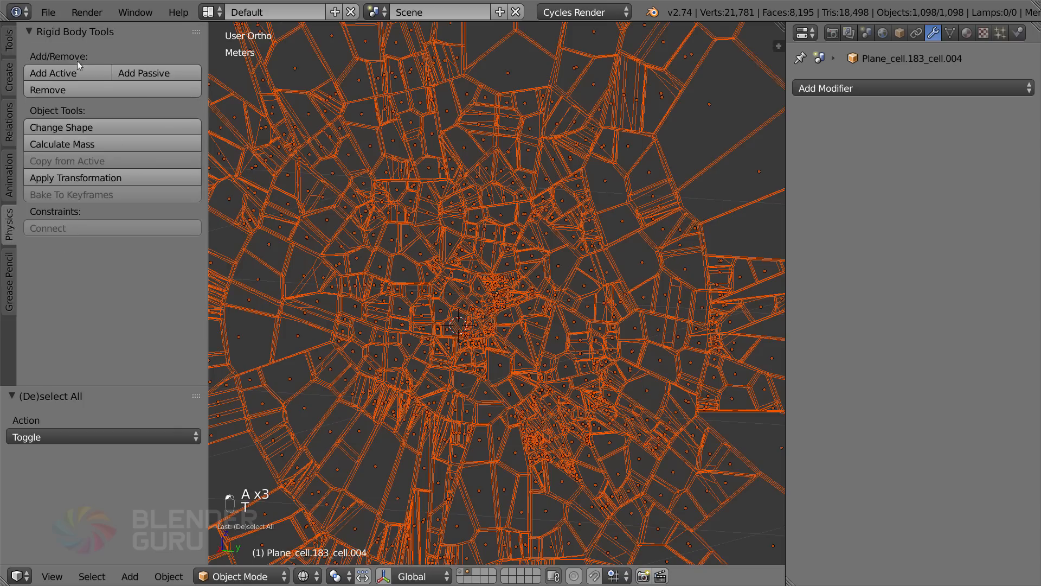
pyautogui.click(52, 72)
pyautogui.press('t')
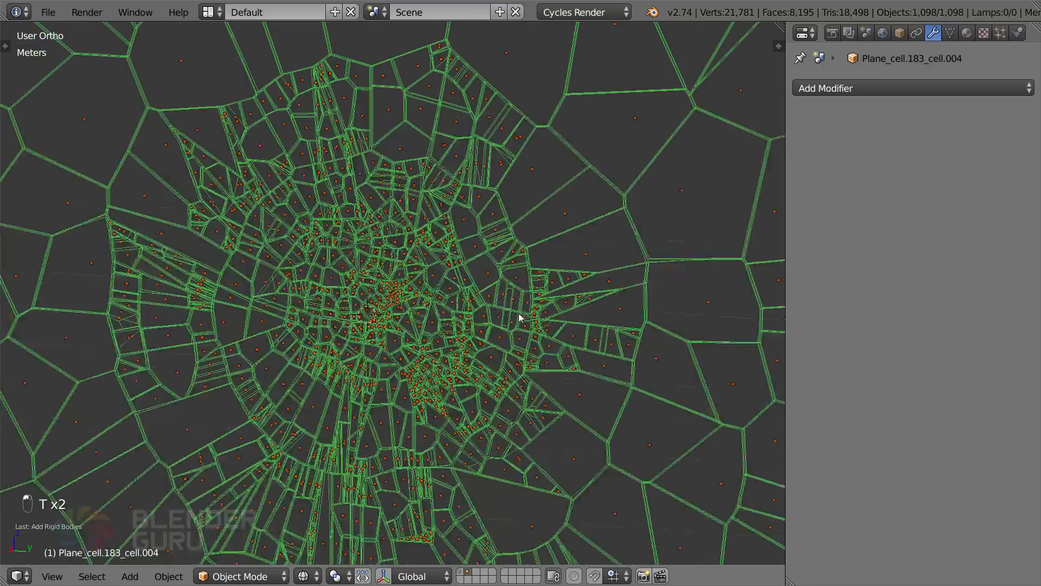
# Check the scene's gravity setting and display the render settings
pyautogui.click(866, 33)
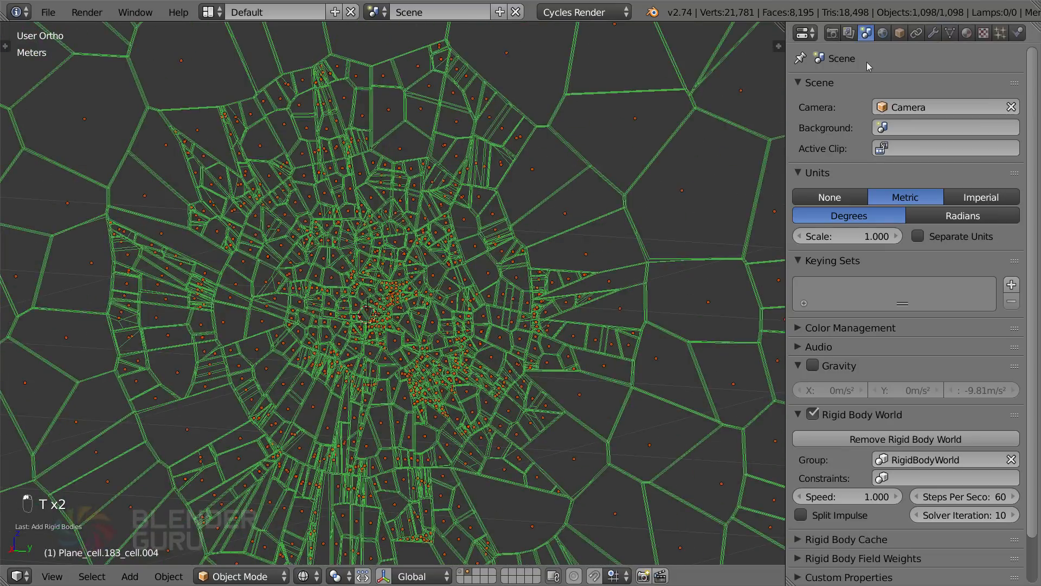
pyautogui.click(818, 365)
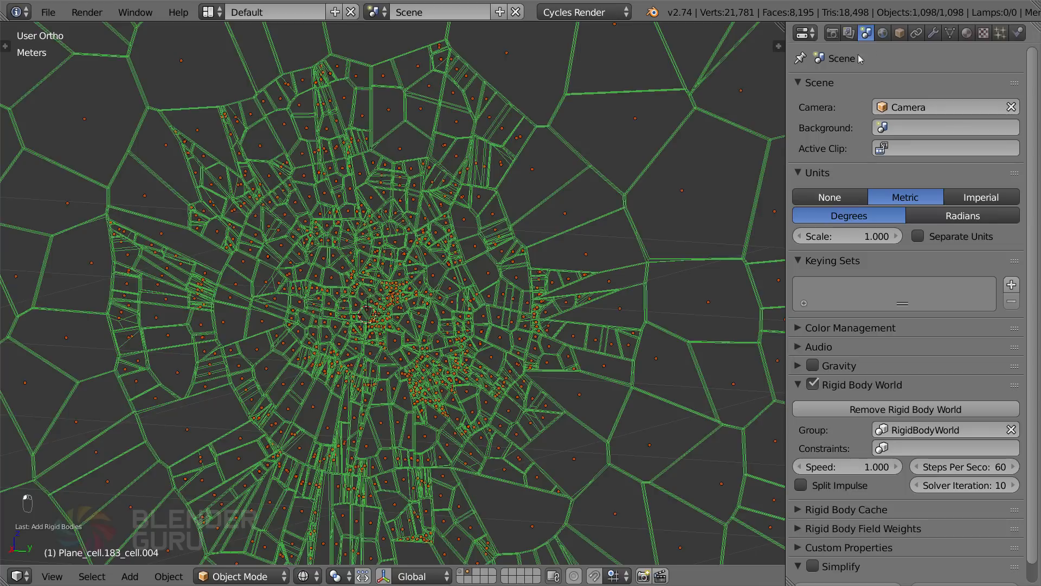
pyautogui.click(832, 33)
# Deselect the fragments and play the rigid body simulation in solid shading
pyautogui.scroll(-3, 582, 296)
pyautogui.press('z')
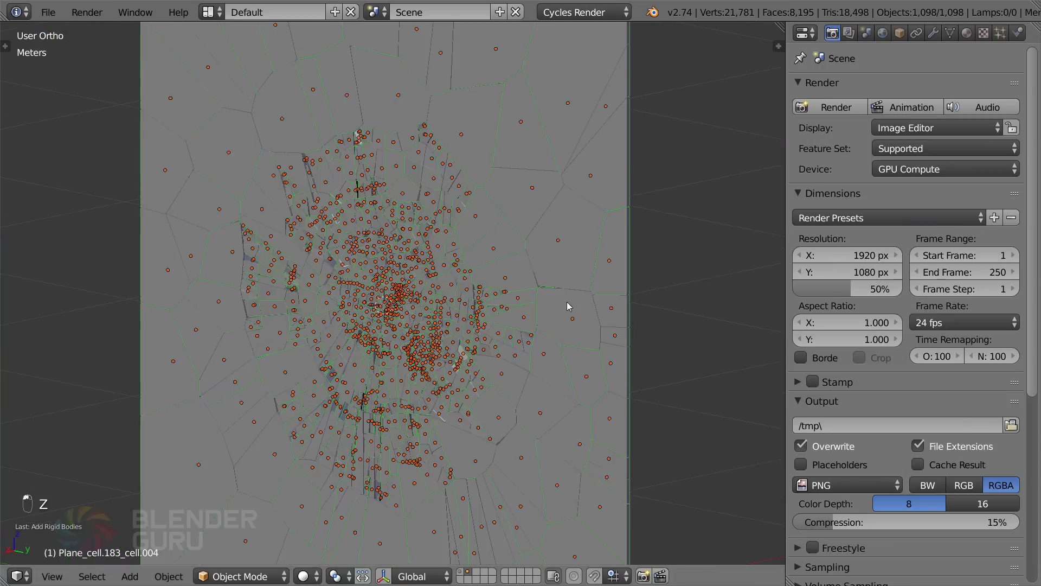
pyautogui.press('a')
pyautogui.hotkey('alt', 'a')
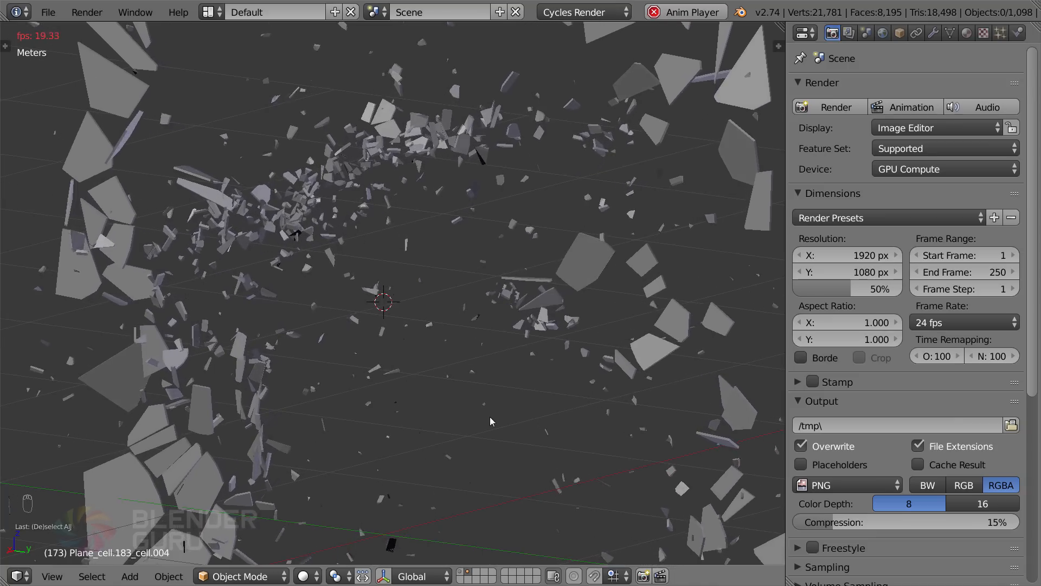
pyautogui.press('Escape')
pyautogui.moveTo(515, 424); pyautogui.dragTo(533, 426, button='middle')
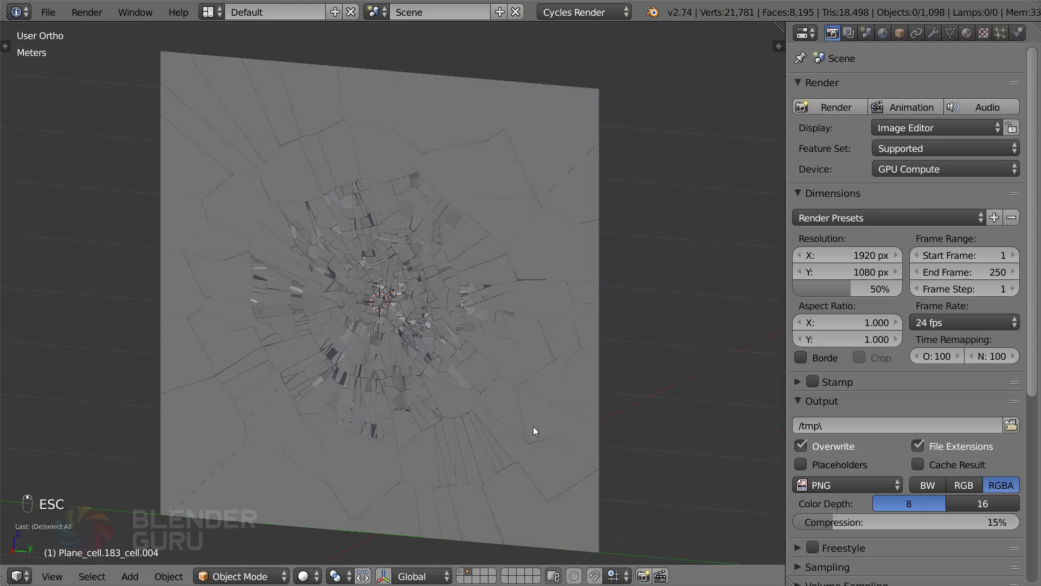
# Replay the simulation in wireframe with the whole panel in view
pyautogui.press('z')
pyautogui.scroll(1, 492, 405)
pyautogui.scroll(-2, 488, 400)
pyautogui.keyDown('shift'); pyautogui.moveTo(480, 394); pyautogui.dragTo(485, 356, button='middle'); pyautogui.keyUp('shift')
pyautogui.scroll(2, 484, 347)
pyautogui.hotkey('alt', 'a')
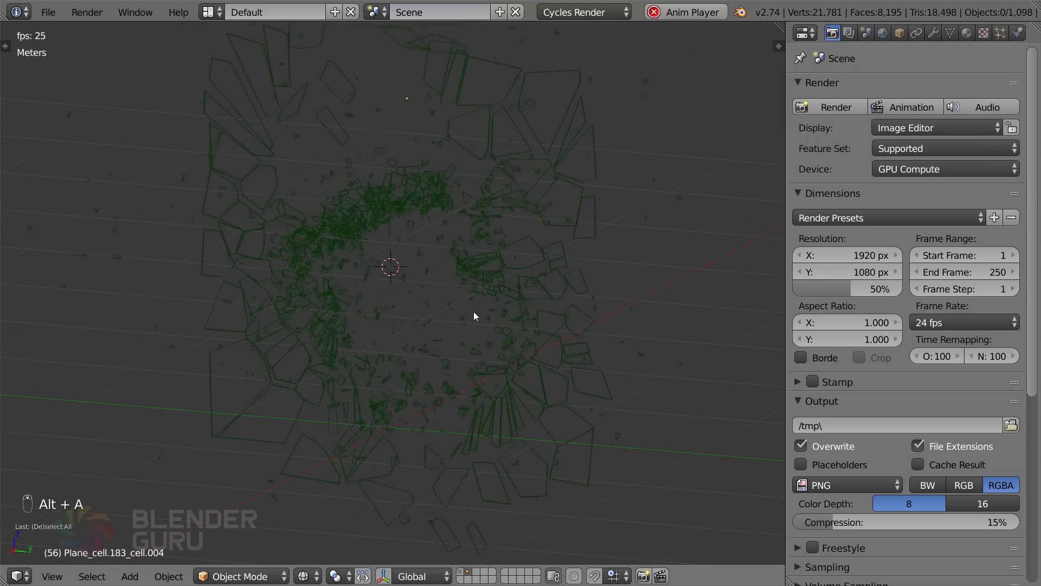
pyautogui.press('Escape')
# Delete the stray edge-only slivers in the gap beside the impact point
pyautogui.press('z')
pyautogui.scroll(6, 483, 254)
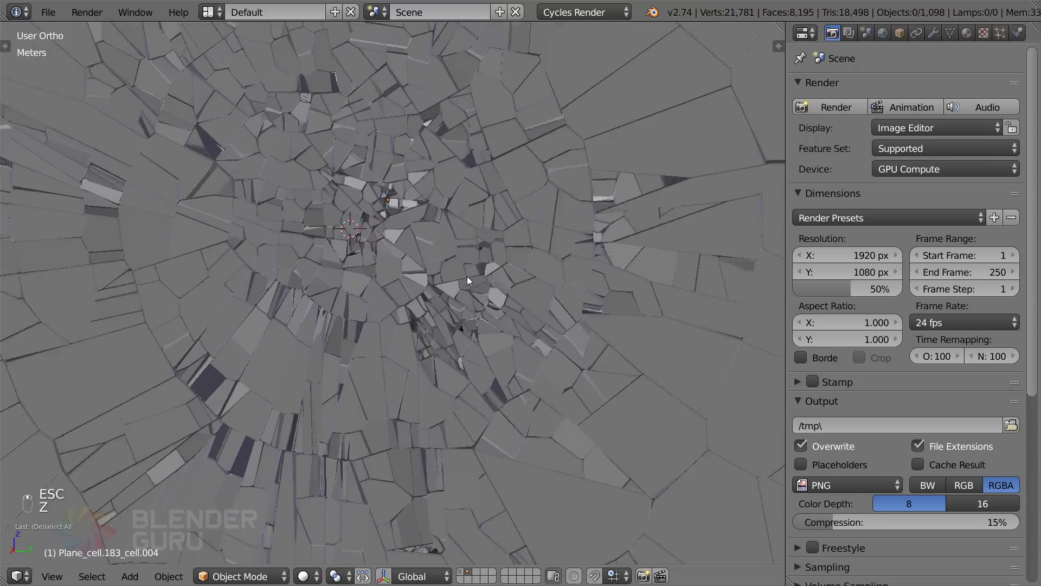
pyautogui.press('z')
pyautogui.moveTo(452, 249)
pyautogui.mouseDown(button='middle')
pyautogui.moveTo(327, 303)
pyautogui.moveTo(412, 301)
pyautogui.mouseUp(button='middle')
pyautogui.scroll(3, 404, 217)
pyautogui.press('z')
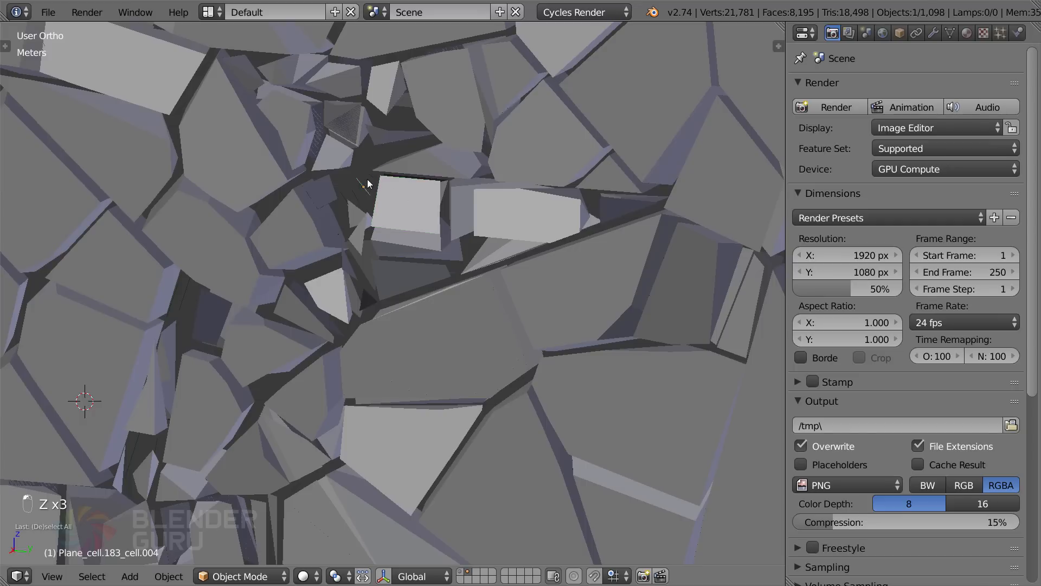
pyautogui.press('x')
pyautogui.click(350, 195)
pyautogui.scroll(-3, 429, 307)
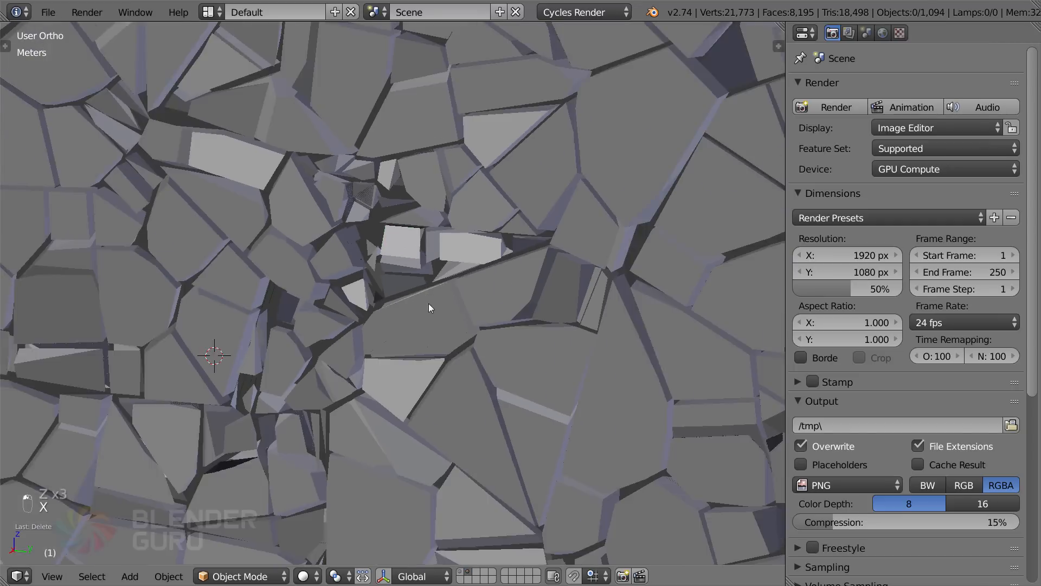
# Play the simulation in wireframe again without the stray slivers
pyautogui.scroll(-4, 433, 308)
pyautogui.press('z')
pyautogui.hotkey('alt', 'a')
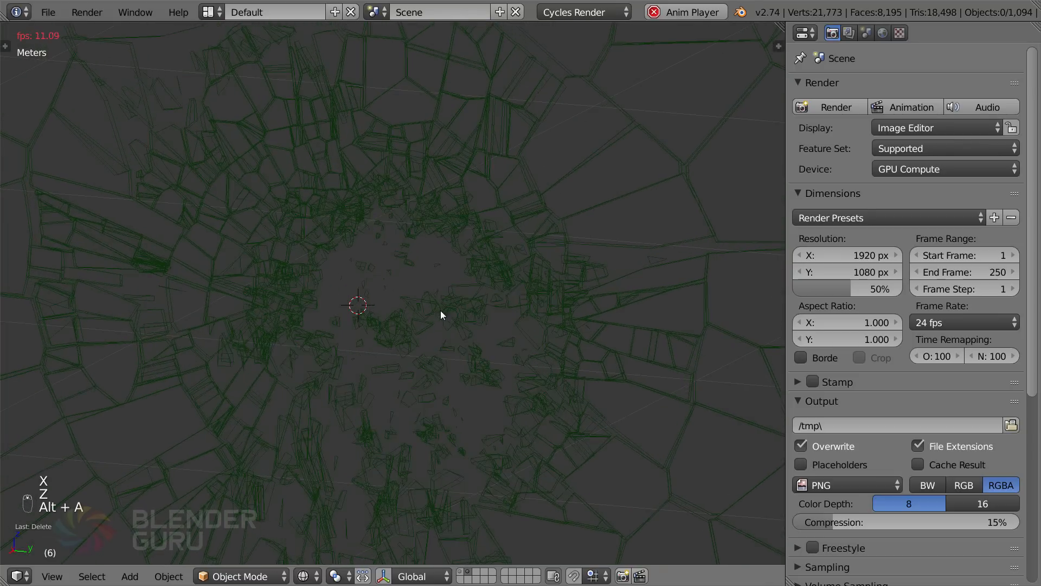
# Stop the playback partway, select a stray sliver in the gap around the impact point, and check it in solid shading
pyautogui.hotkey('alt', 'a')
pyautogui.scroll(5, 358, 260)
pyautogui.rightClick(338, 227)
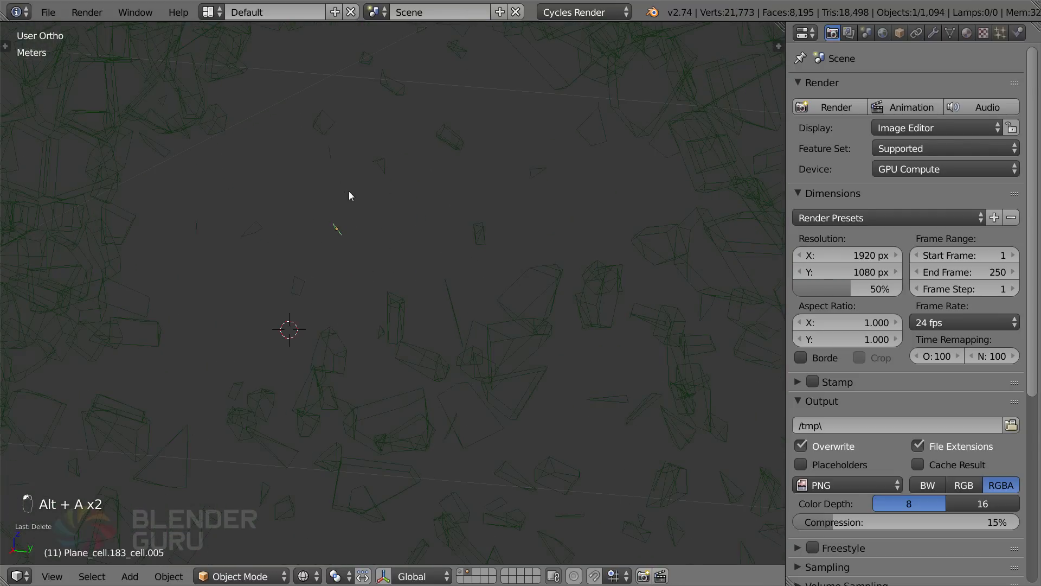
pyautogui.rightClick(348, 189)
pyautogui.rightClick(198, 222)
pyautogui.press('z')
pyautogui.scroll(-8, 425, 305)
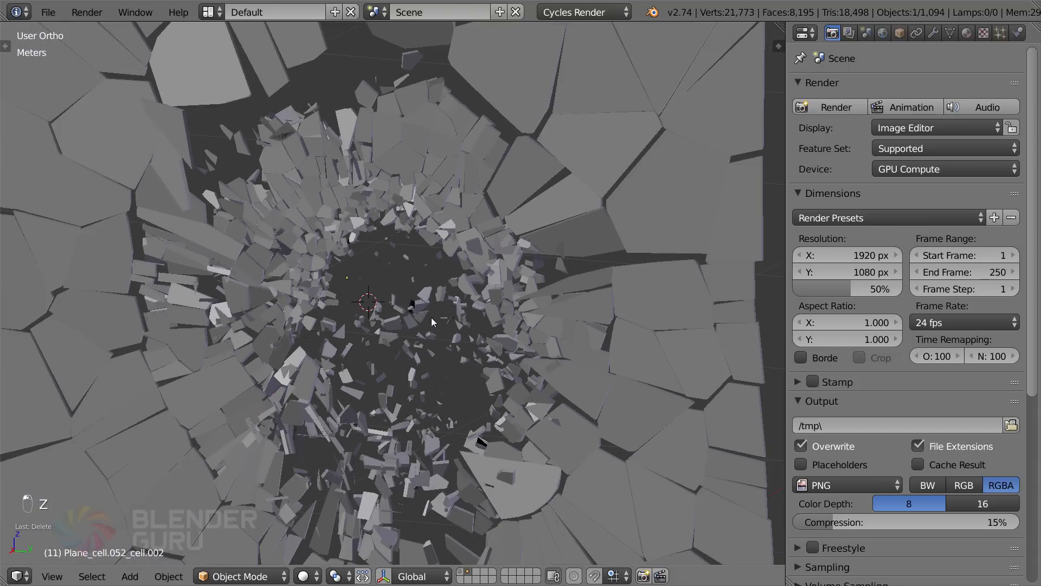
# Return to the first frame and locate the selected sliver within the intact panel, comparing wireframe and solid shading
pyautogui.hotkey('shift', 'Left')
pyautogui.press('z')
pyautogui.scroll(2, 428, 317)
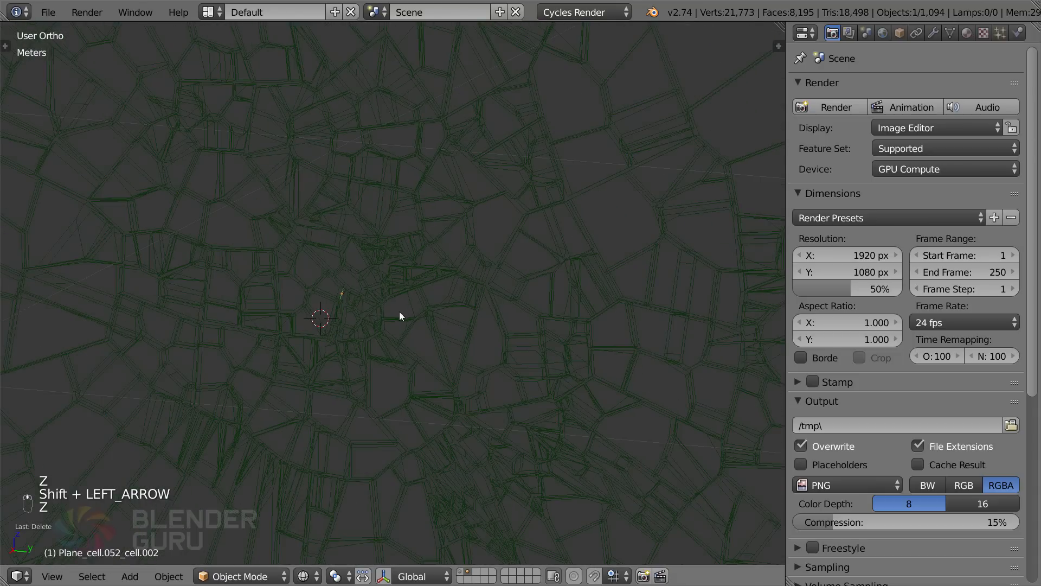
pyautogui.scroll(8, 423, 286)
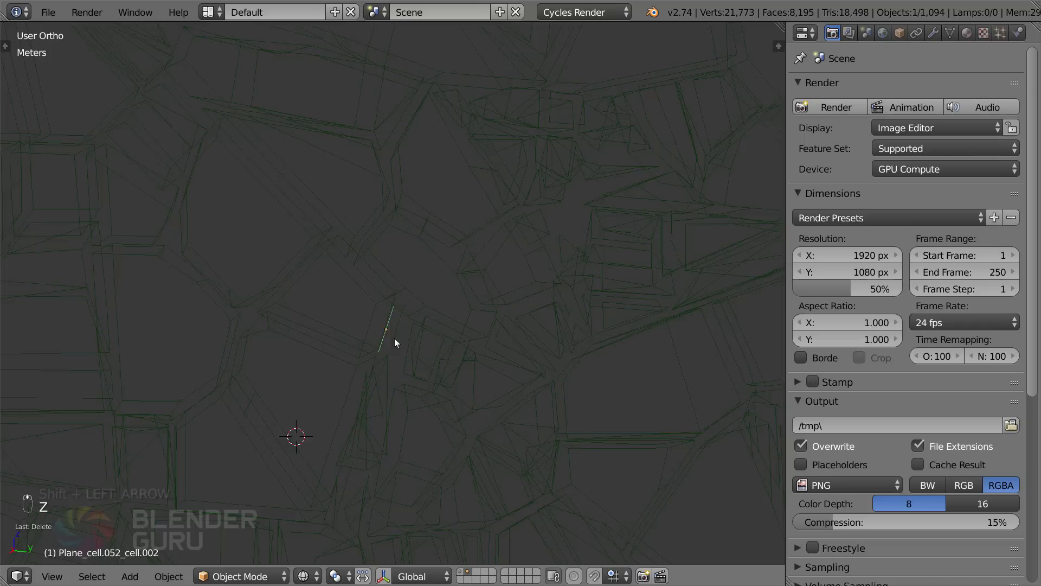
pyautogui.scroll(-4, 394, 342)
pyautogui.scroll(-7, 419, 350)
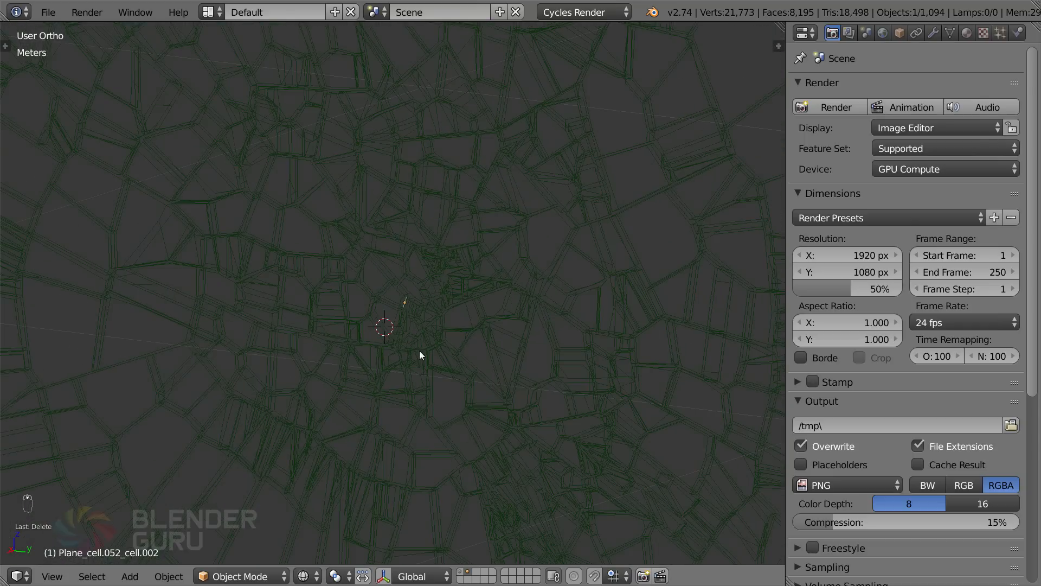
pyautogui.press('z')
pyautogui.scroll(-5, 379, 227)
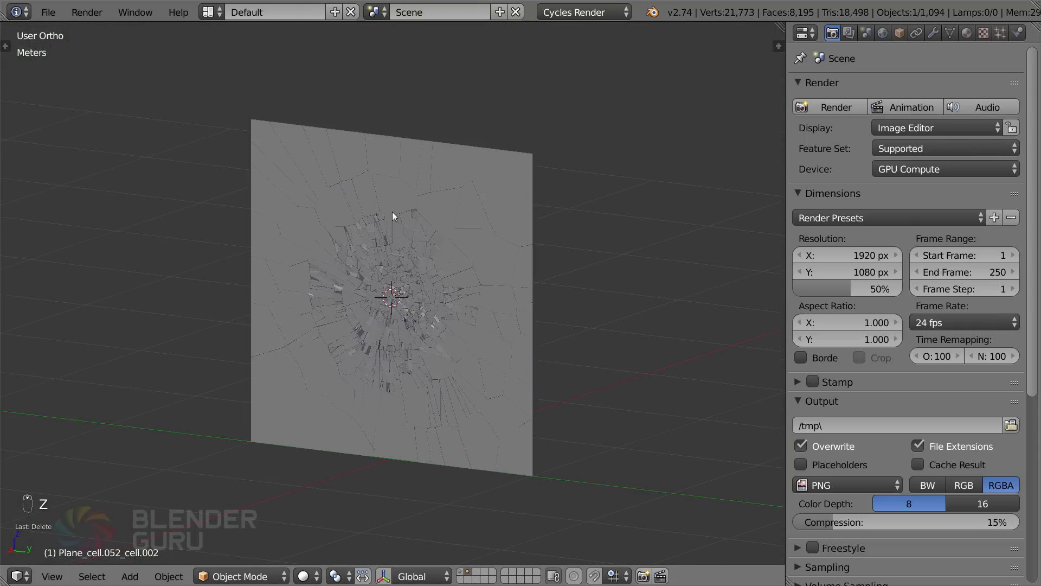
pyautogui.scroll(10, 397, 327)
pyautogui.press('z')
pyautogui.scroll(5, 461, 365)
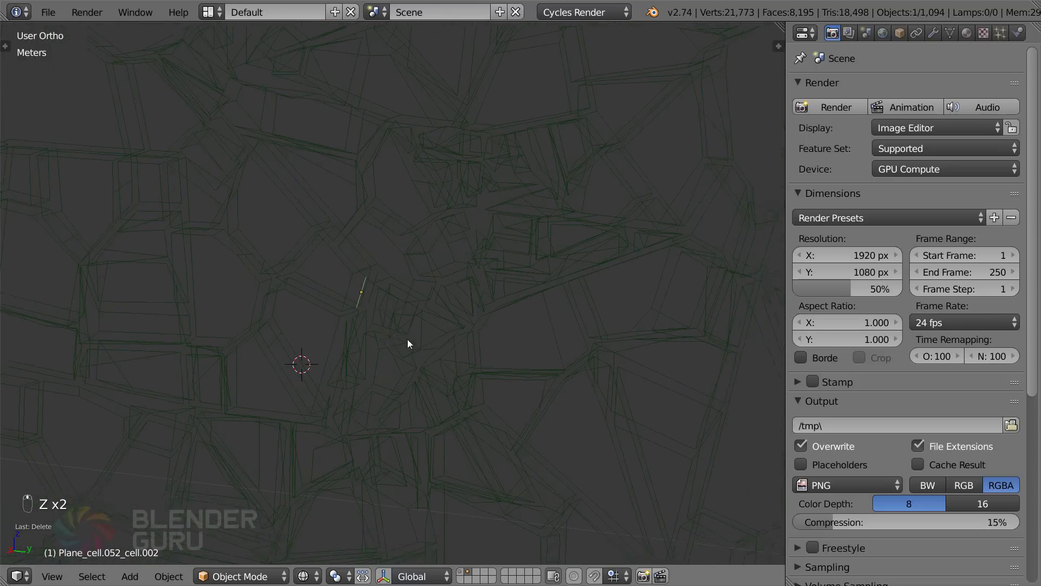
# Delete the two thin edge-only slivers near the impact point and show the panel in solid shading
pyautogui.scroll(-4, 376, 306)
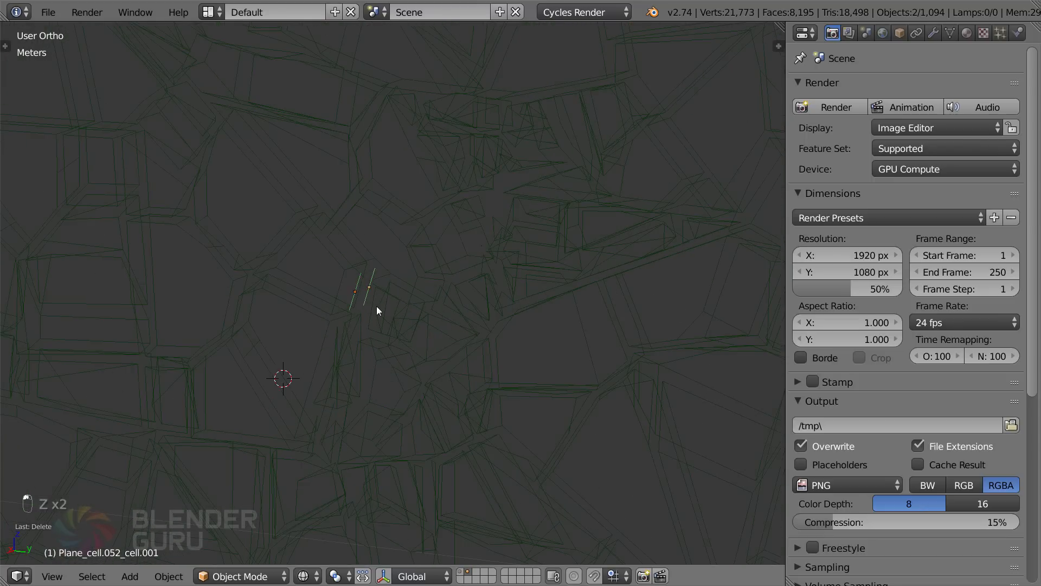
pyautogui.press('KP_3')
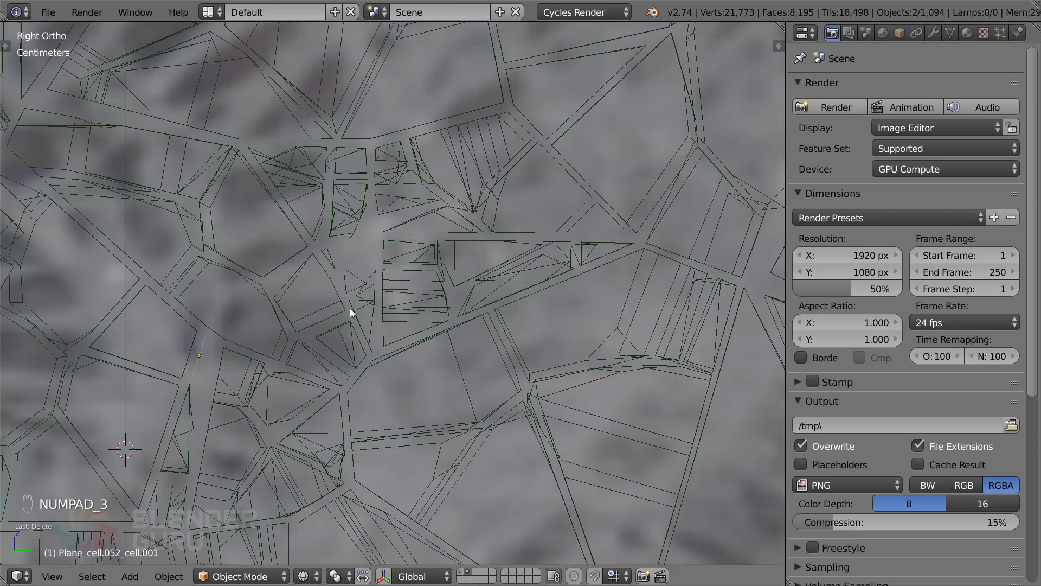
pyautogui.press('x')
pyautogui.click(236, 301)
pyautogui.scroll(-6, 431, 260)
pyautogui.press('z')
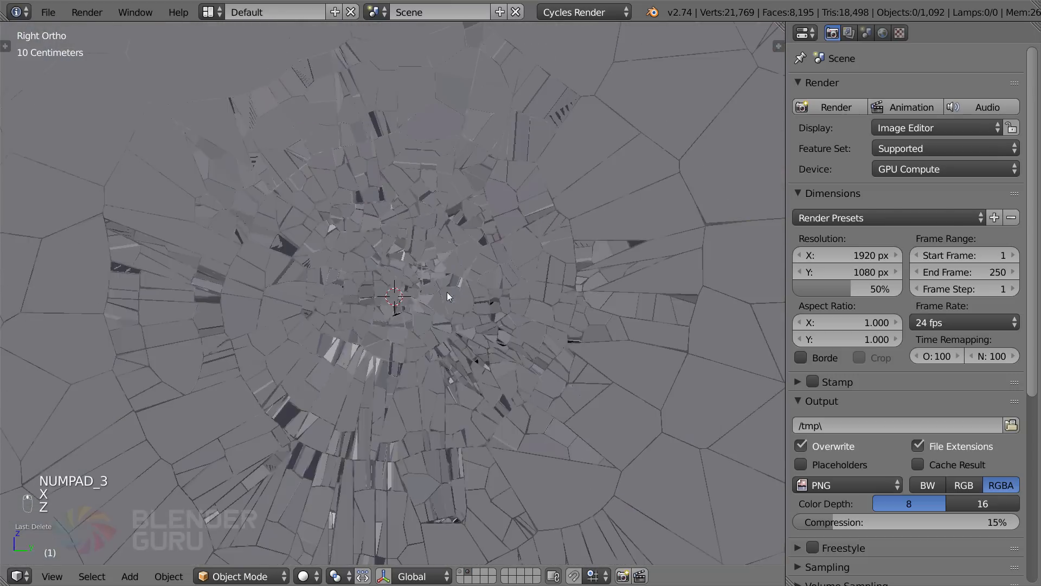
# Delete all the fragments and select the original panel on its own layer
pyautogui.press('a')
pyautogui.scroll(5, 471, 275)
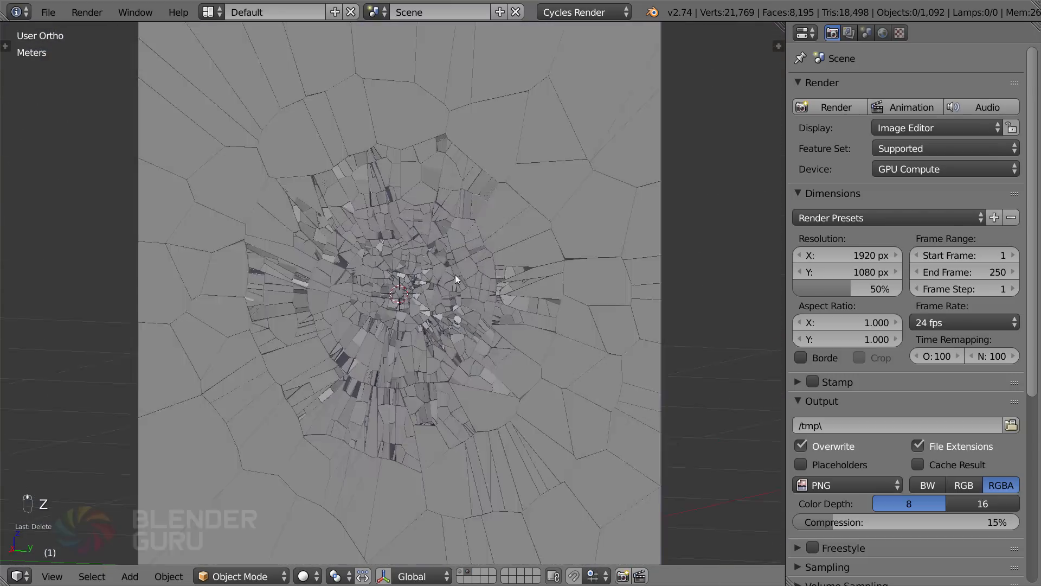
pyautogui.press('x')
pyautogui.click(454, 275)
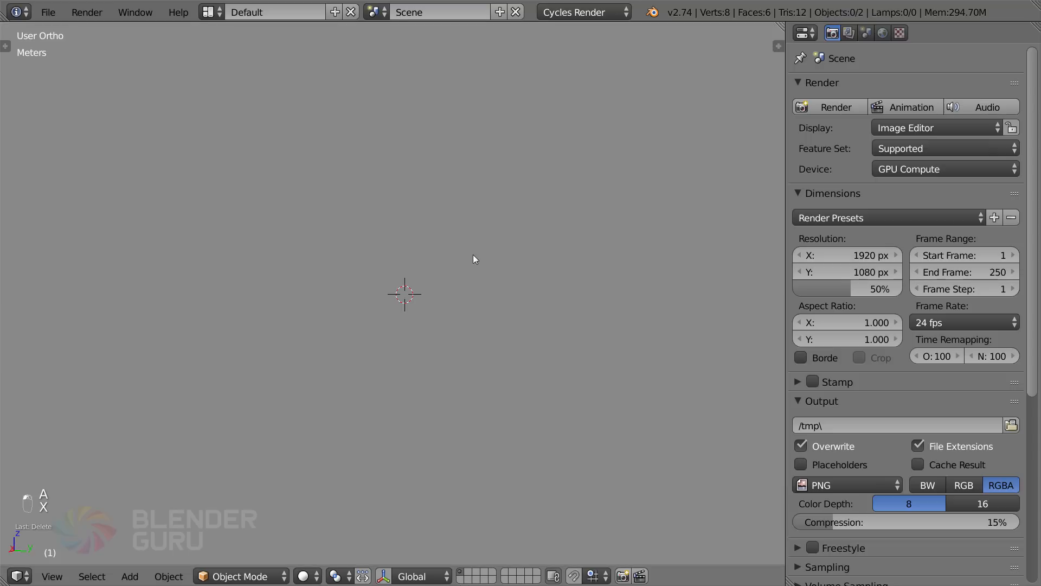
pyautogui.scroll(-4, 471, 265)
pyautogui.rightClick(469, 264)
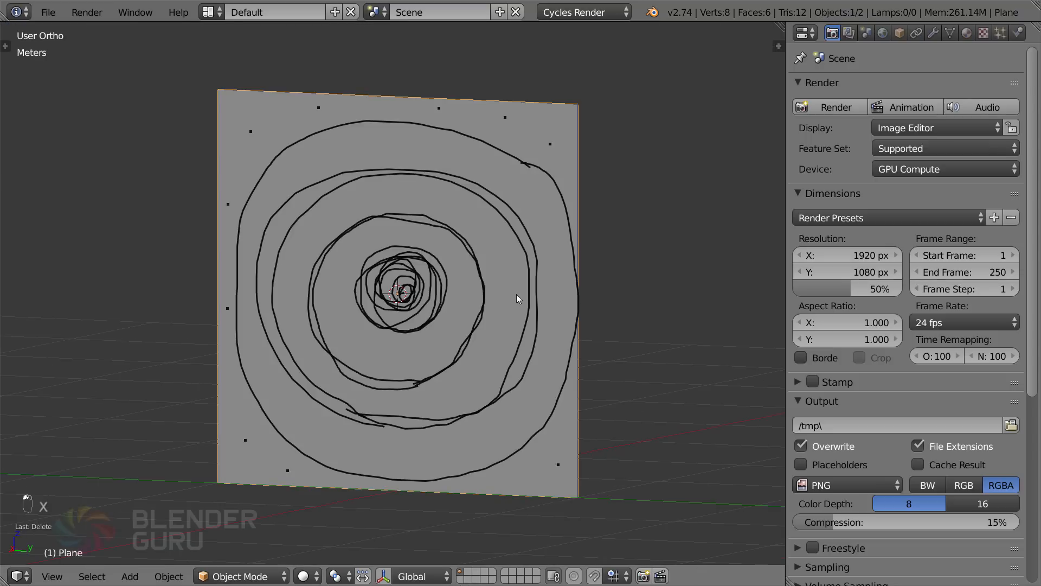
# Start Cell Fracture on the panel with Grease Pencil as point source, recursion 0 and a source limit of 500
pyautogui.press('space')
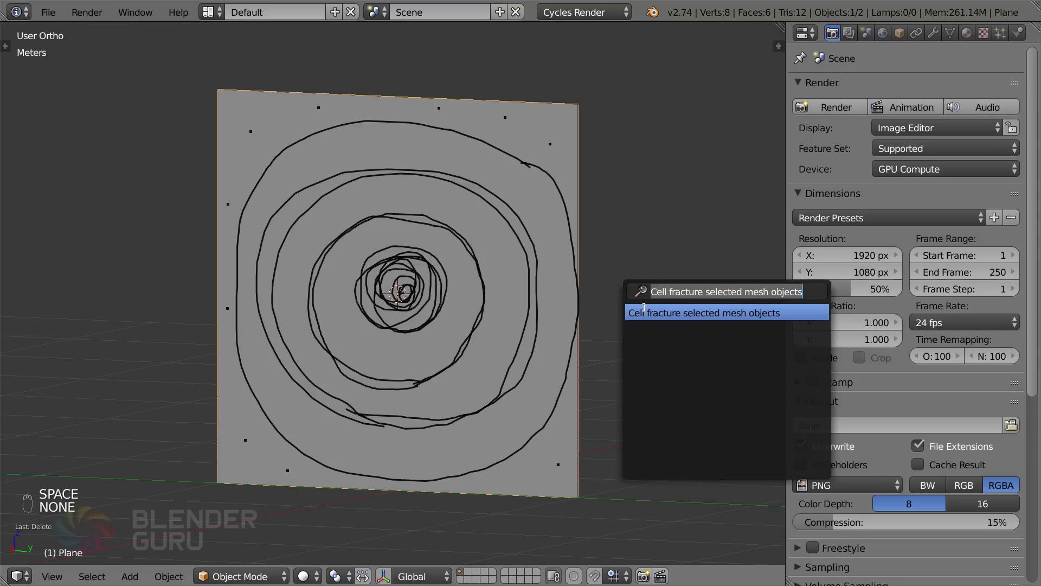
pyautogui.click(666, 308)
pyautogui.click(530, 292)
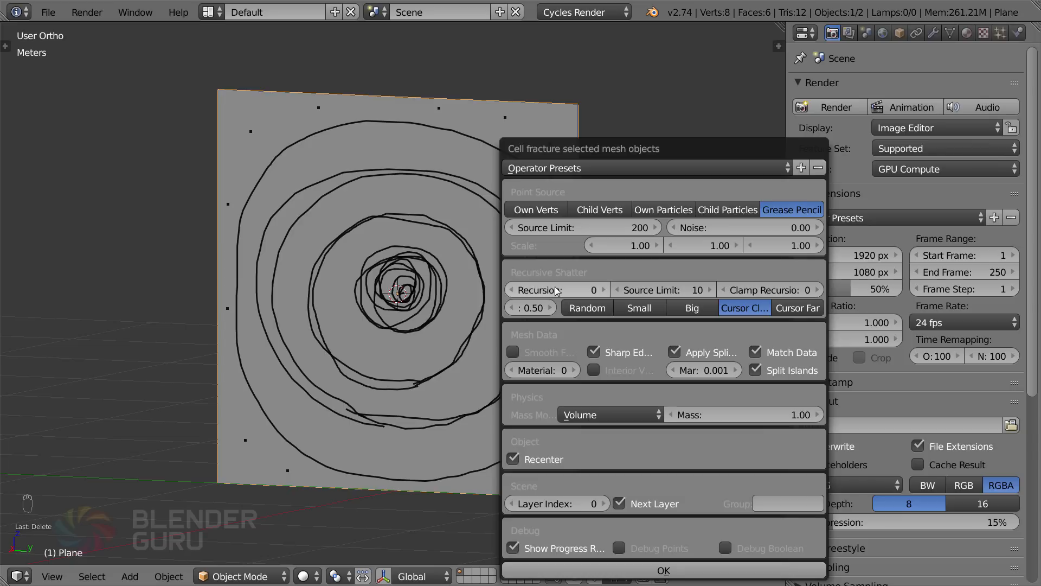
pyautogui.click(591, 227)
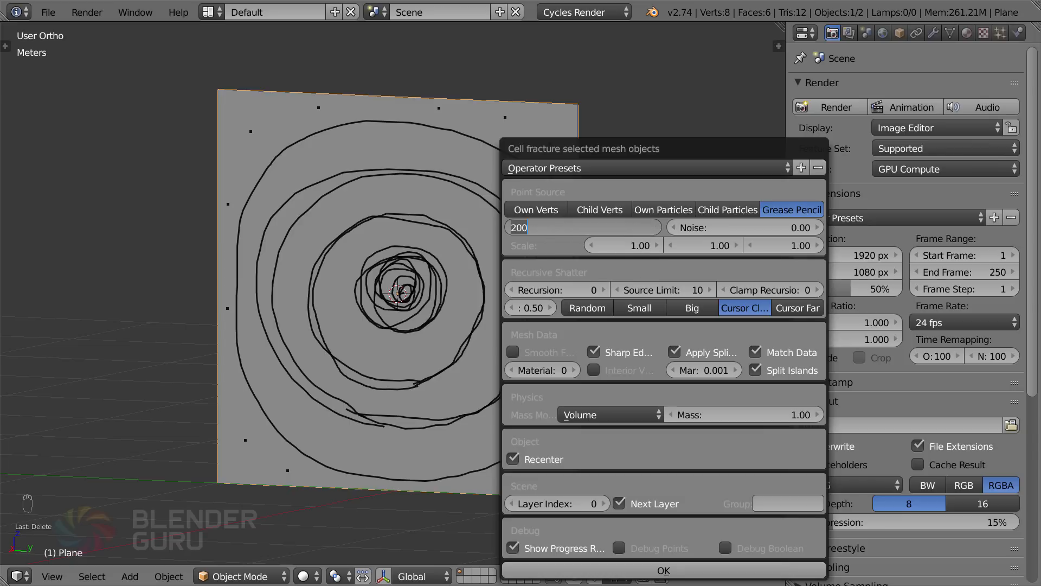
pyautogui.write('500')
pyautogui.press('Return')
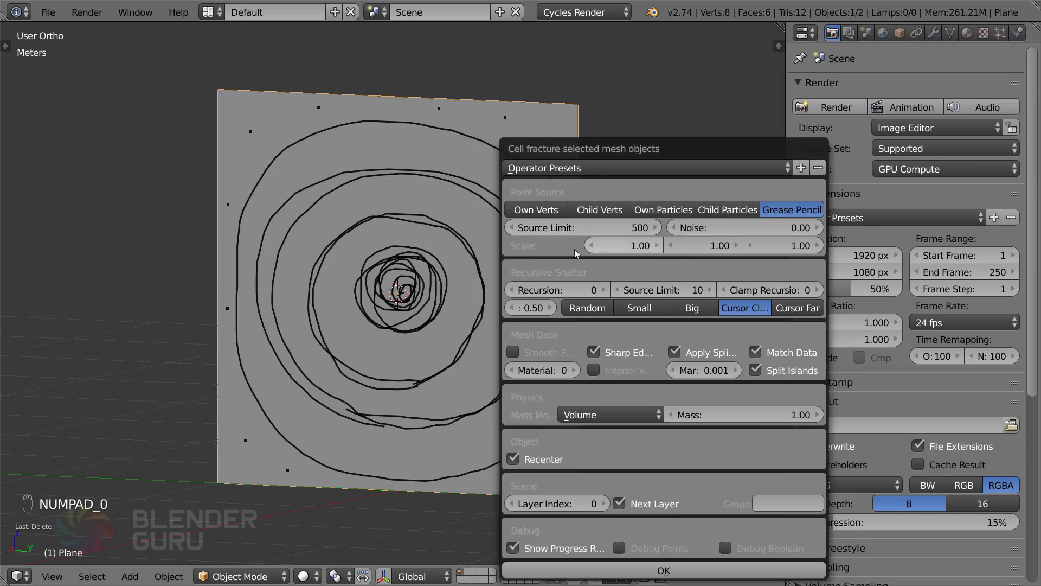
# Set the fracture margin to 0.0003 and run the Cell Fracture
pyautogui.click(711, 367)
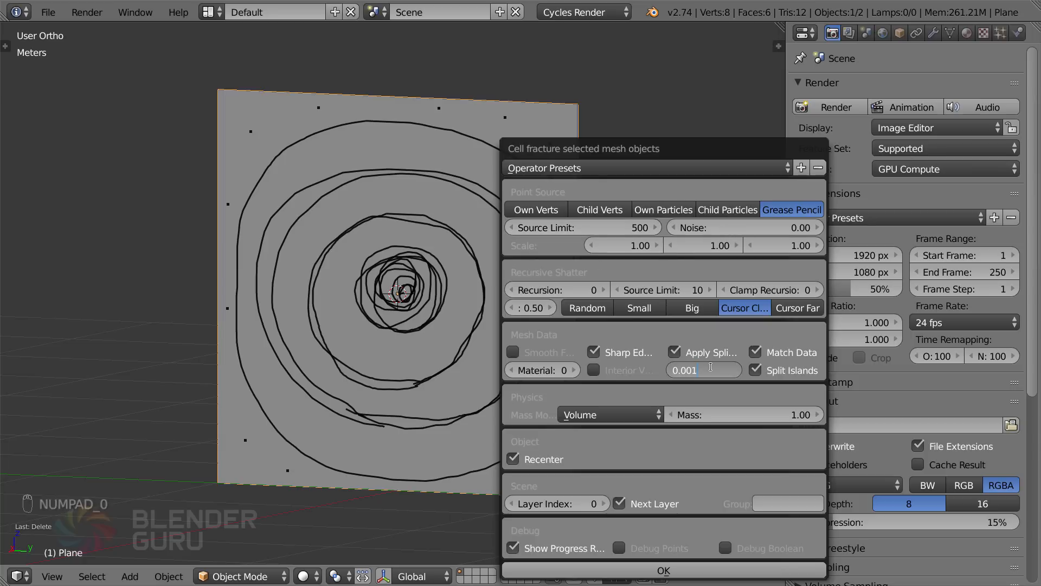
pyautogui.press('BackSpace')
pyautogui.write('03')
pyautogui.press('Return')
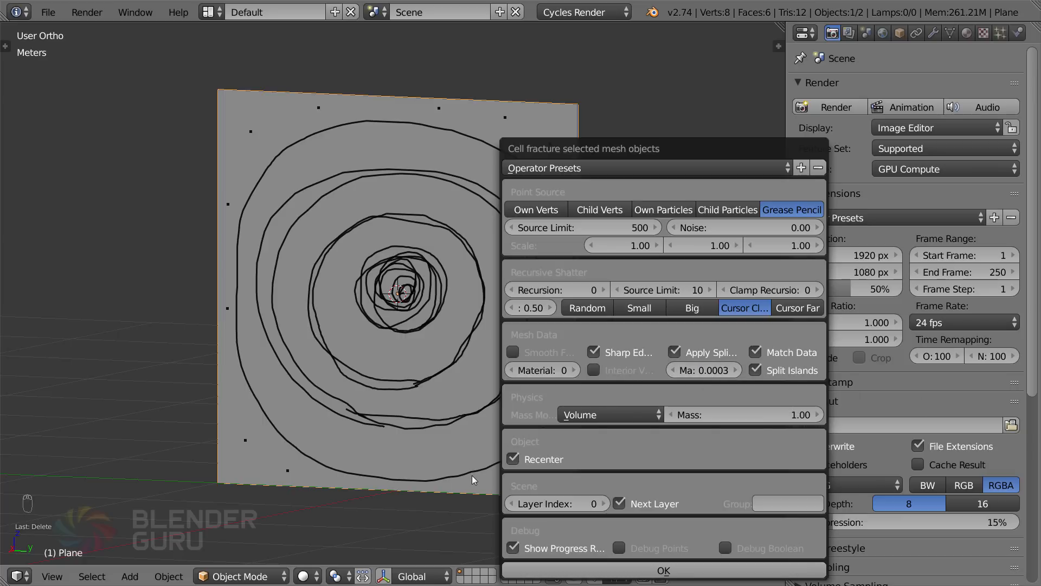
pyautogui.click(714, 373)
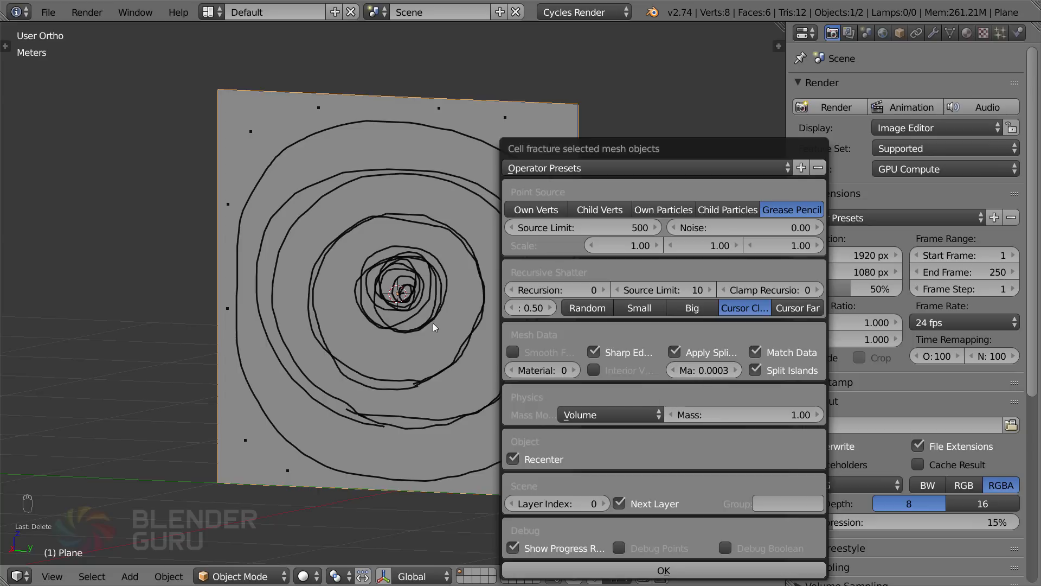
pyautogui.click(706, 373)
pyautogui.click(722, 372)
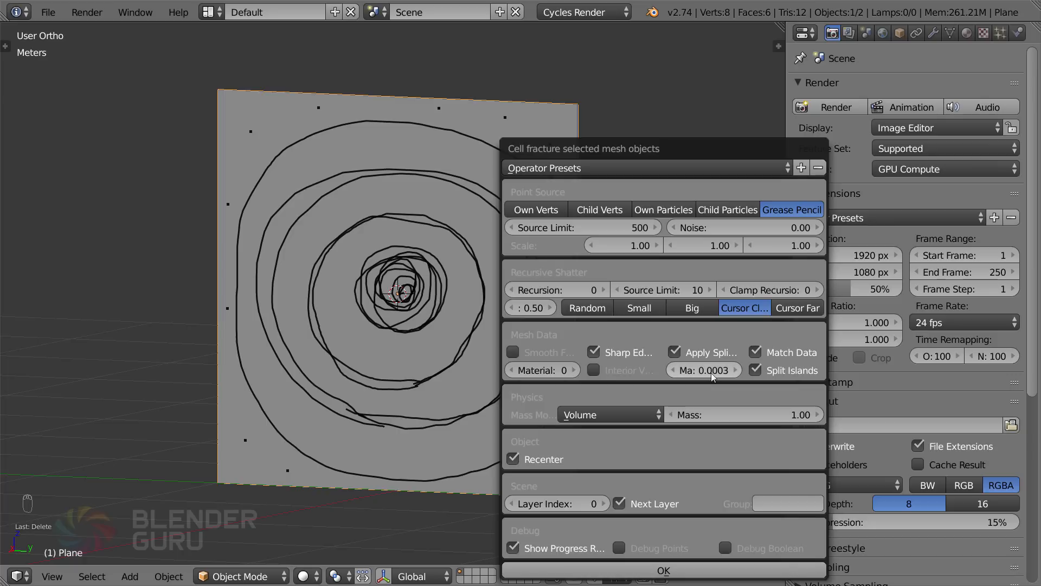
pyautogui.click(722, 372)
pyautogui.click(727, 386)
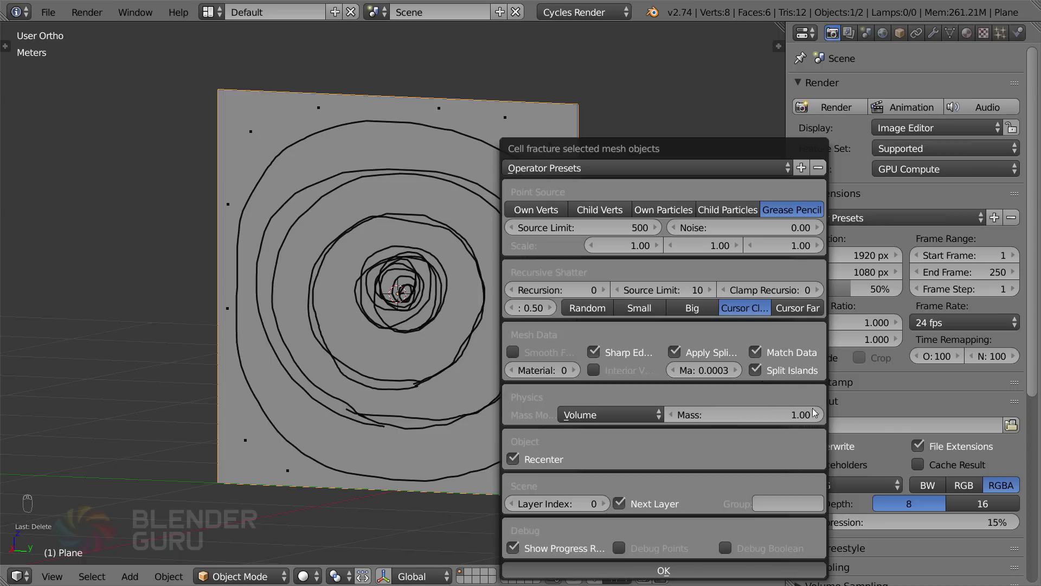
pyautogui.click(663, 569)
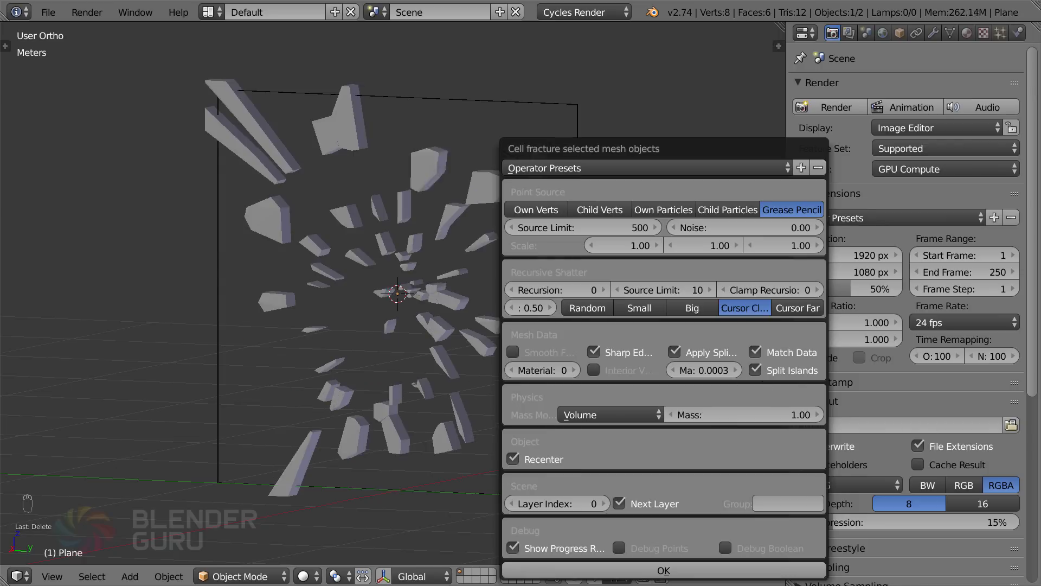
# Examine the new fragments and the gaps between them in wireframe and in solid shading around the impact point
pyautogui.press('z')
pyautogui.press('a')
pyautogui.scroll(3, 664, 360)
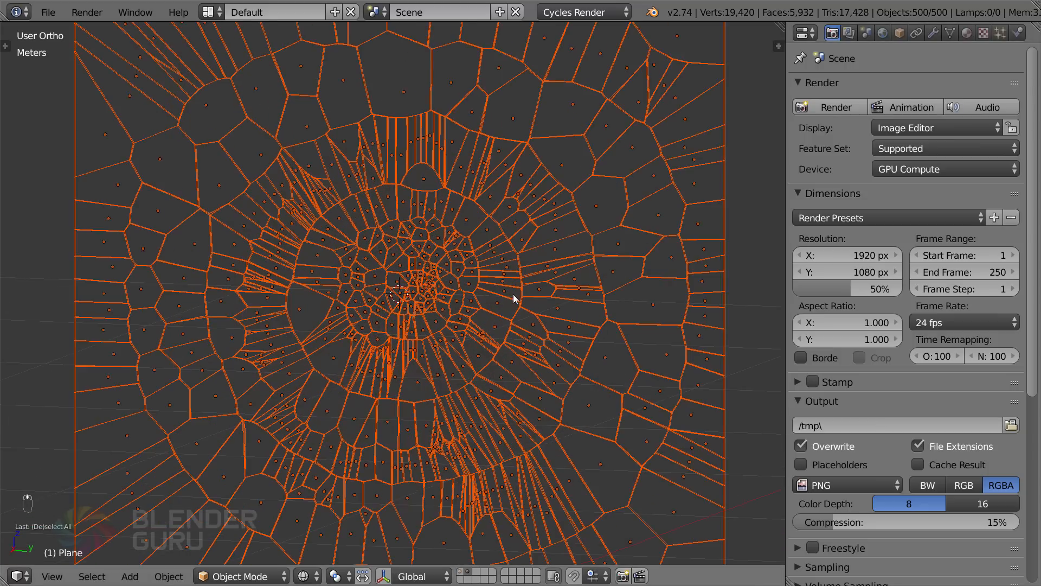
pyautogui.press('z')
pyautogui.press('a')
pyautogui.scroll(4, 558, 311)
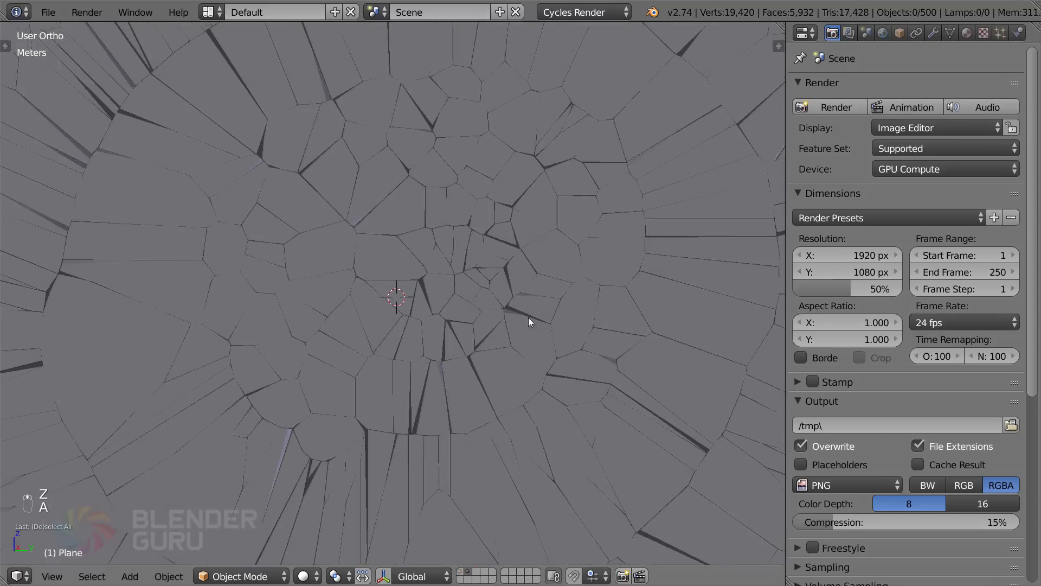
# Select all the new fragments and add them as active rigid bodies
pyautogui.press('a')
pyautogui.press('z')
pyautogui.scroll(-5, 515, 336)
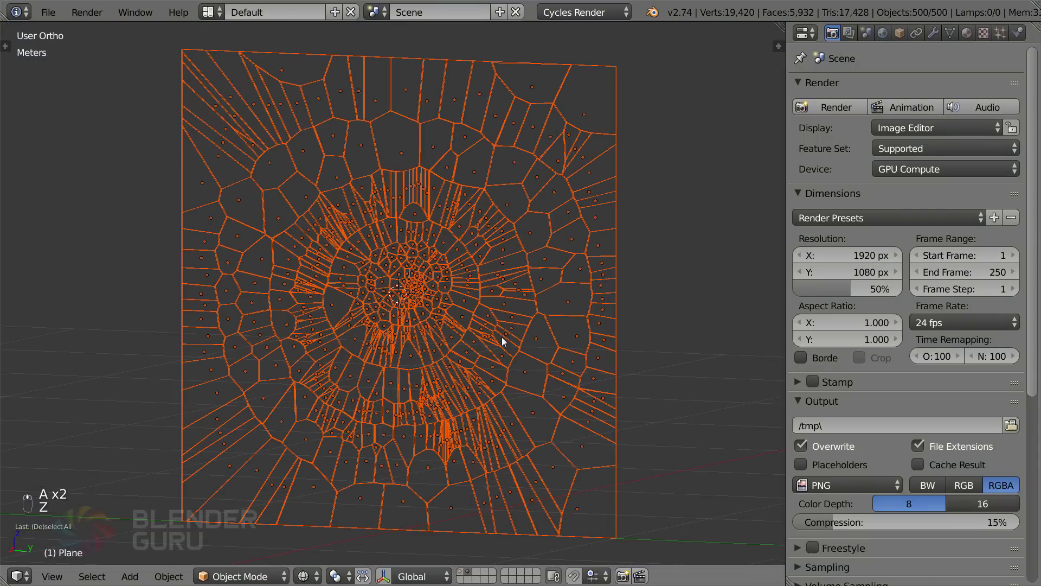
pyautogui.press('t')
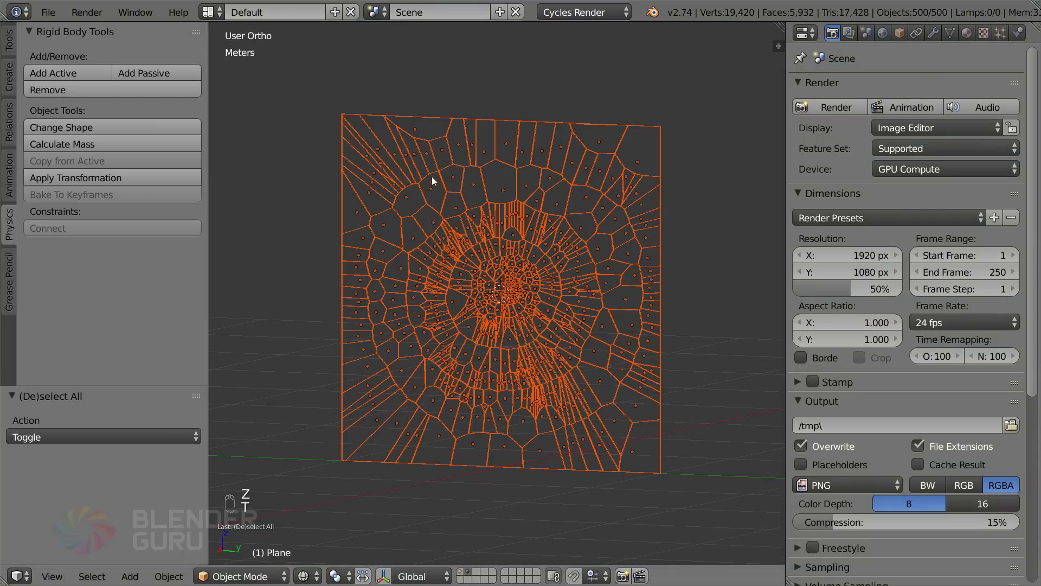
pyautogui.click(42, 73)
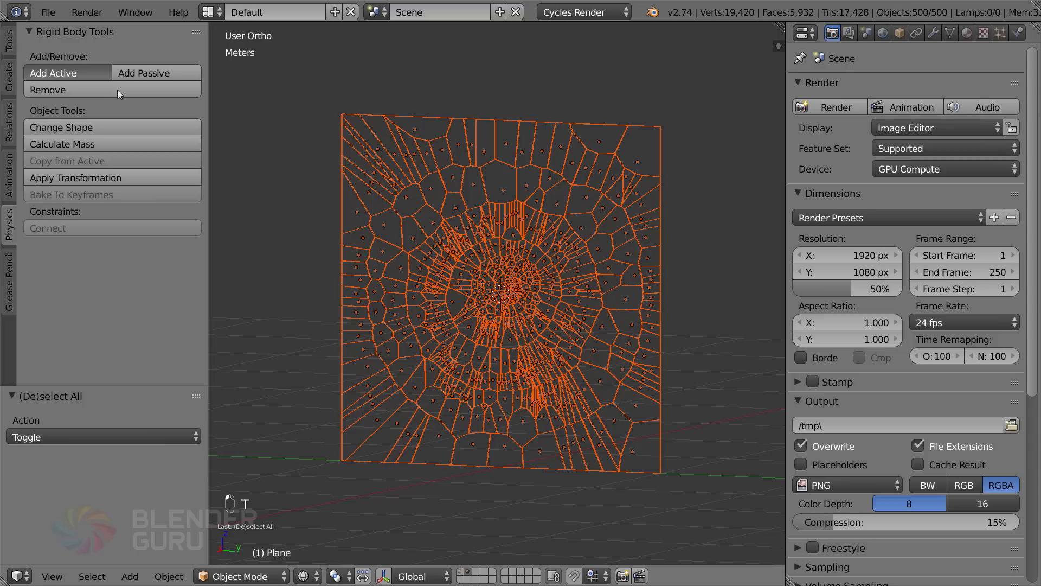
pyautogui.press('t')
# Play the rigid body simulation of the new fragments, switch to solid shading, and end the playback
pyautogui.scroll(3, 617, 271)
pyautogui.hotkey('alt', 'a')
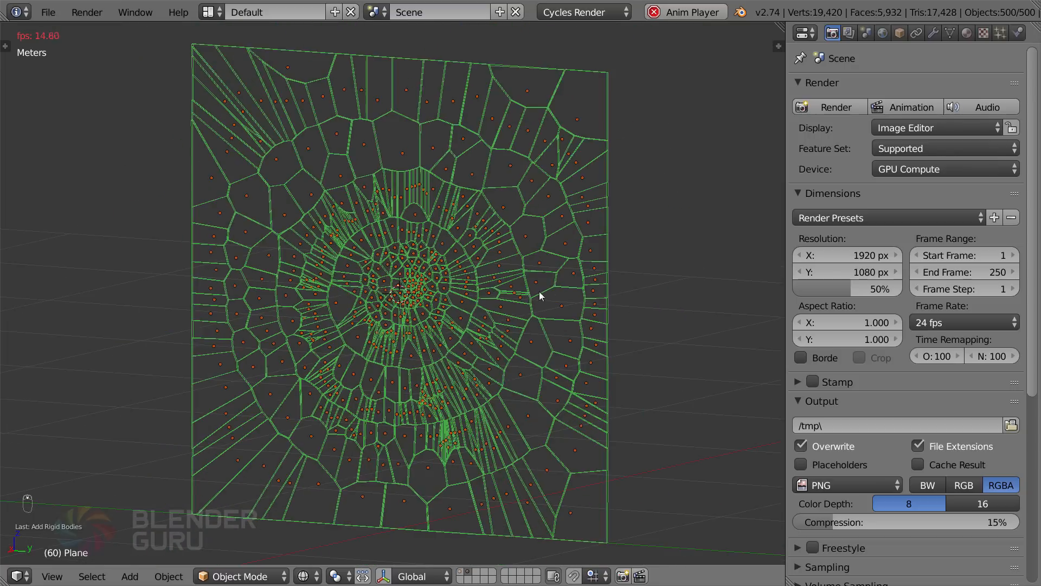
pyautogui.press('z')
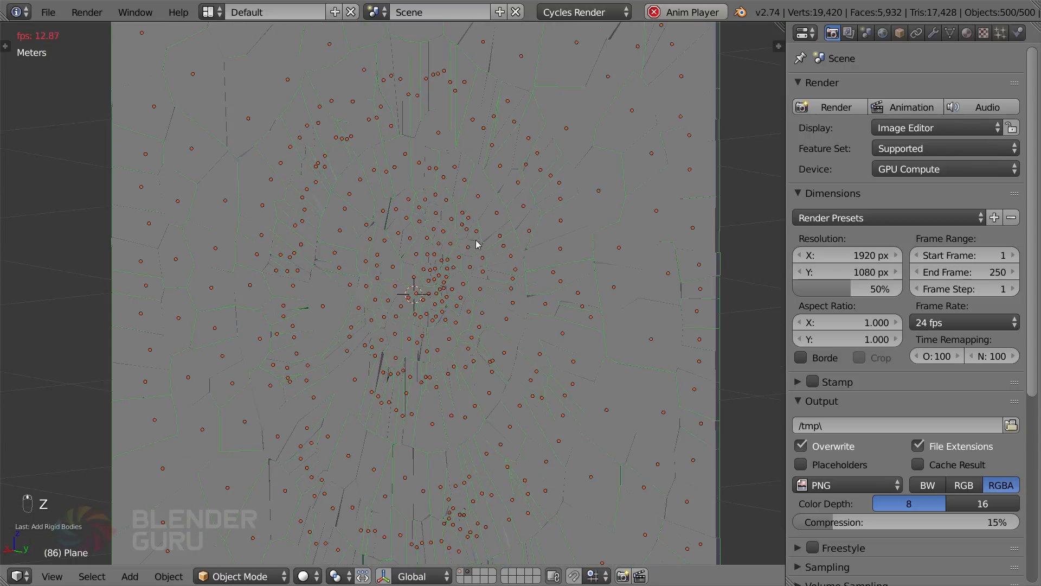
pyautogui.press('Escape')
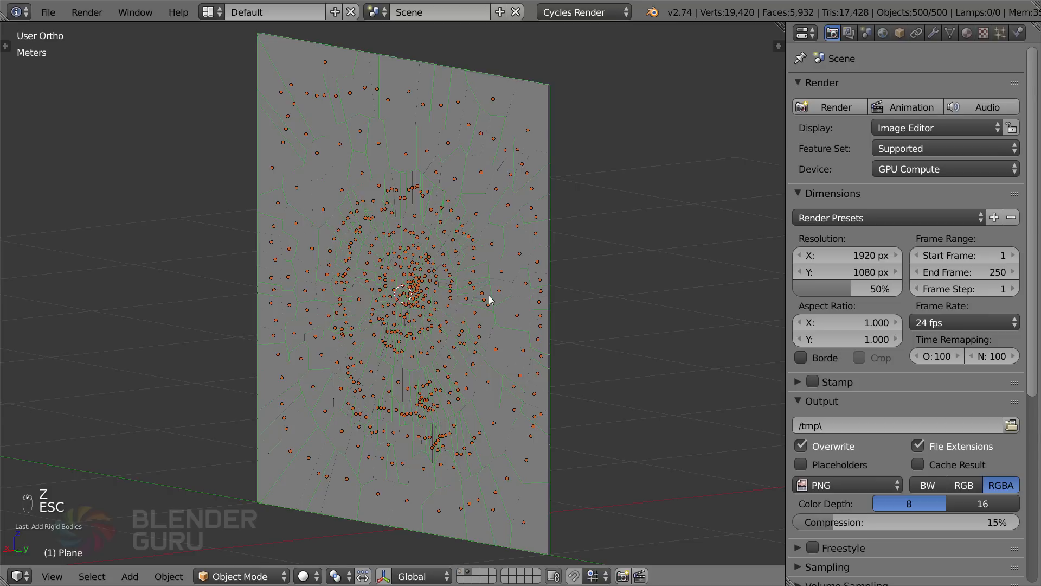
# Display the scene's gravity settings above the rigid body world settings
pyautogui.click(847, 33)
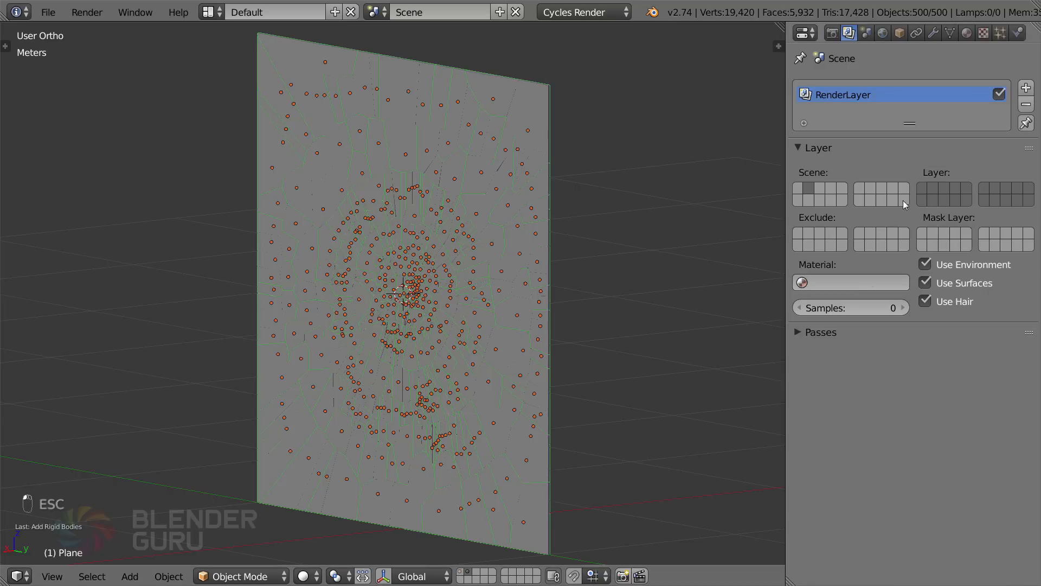
pyautogui.click(866, 33)
pyautogui.click(797, 367)
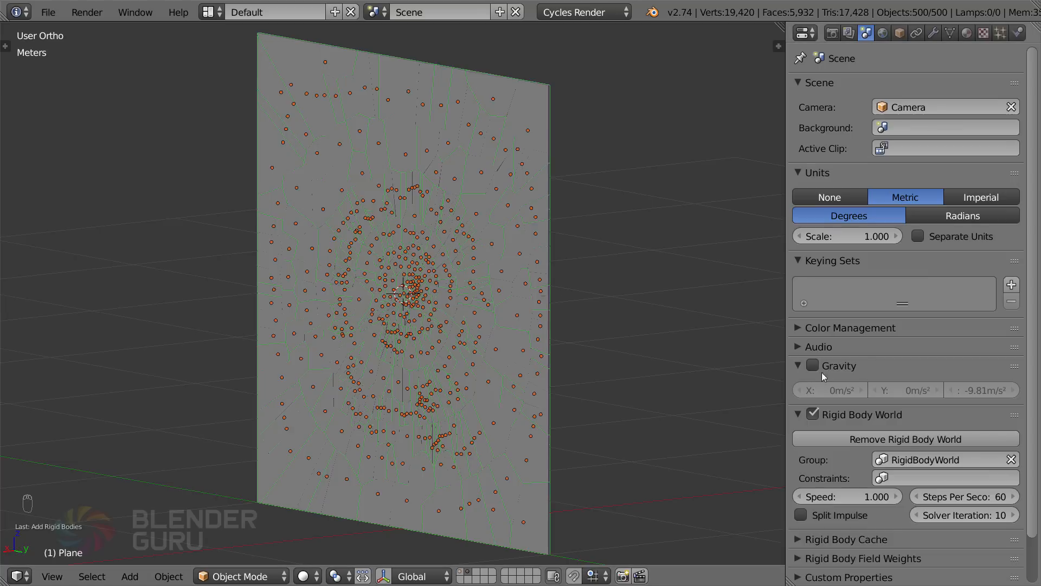
pyautogui.click(797, 367)
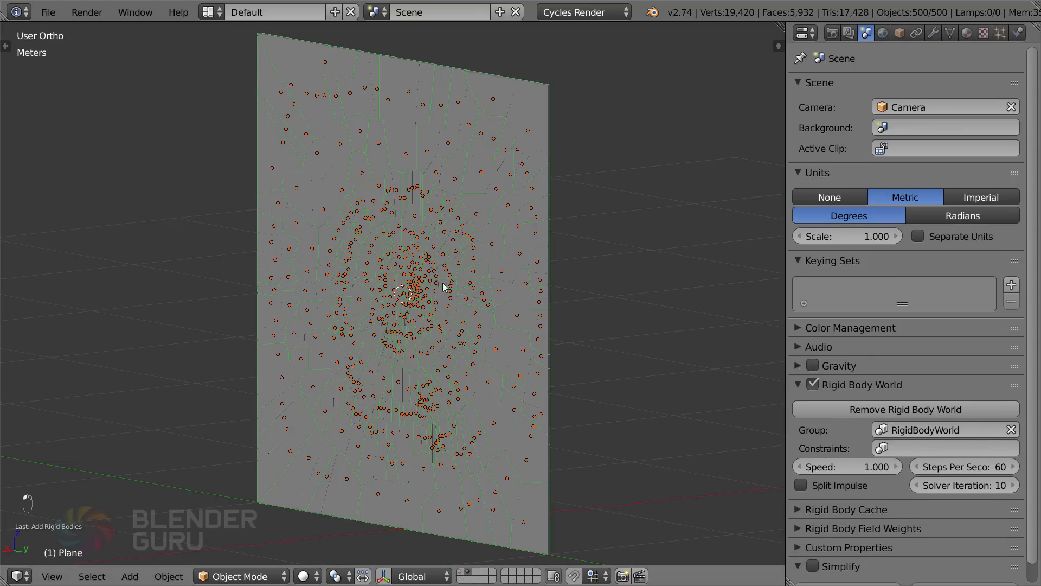
pyautogui.click(797, 369)
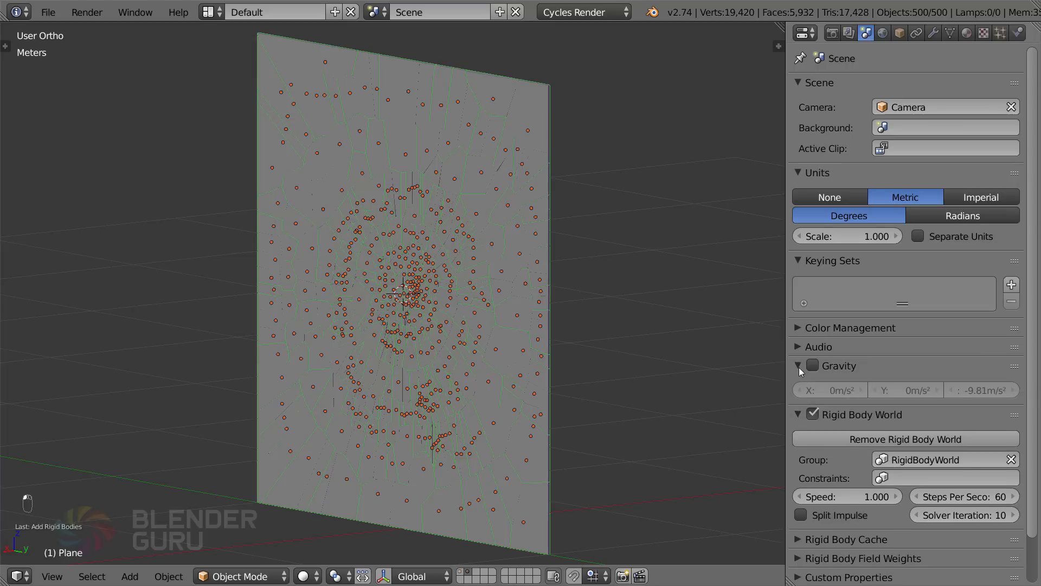
# Enable gravity for the scene and test-play the rigid body simulation of the fragments
pyautogui.click(799, 366)
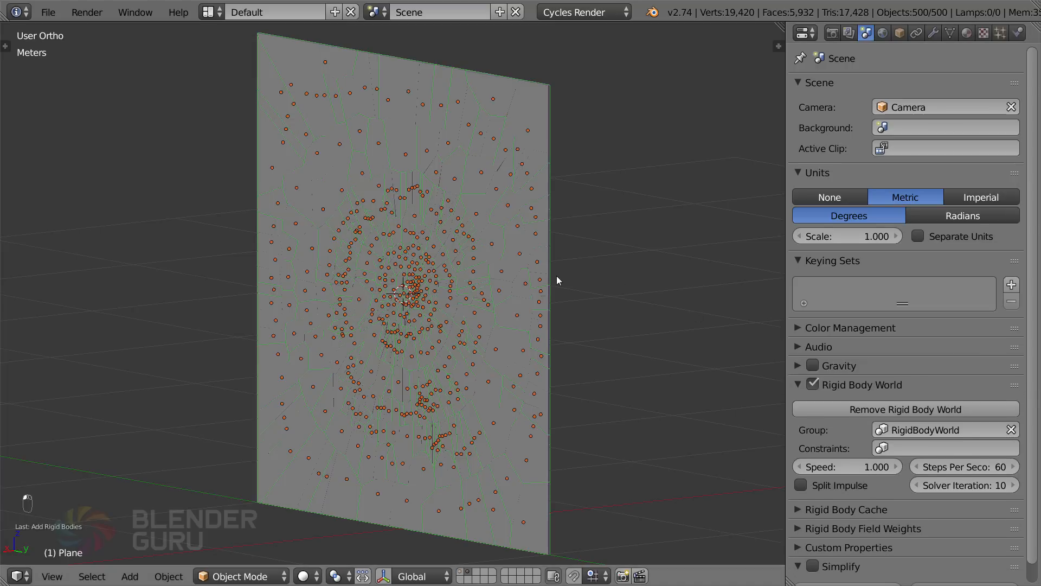
pyautogui.scroll(2, 450, 333)
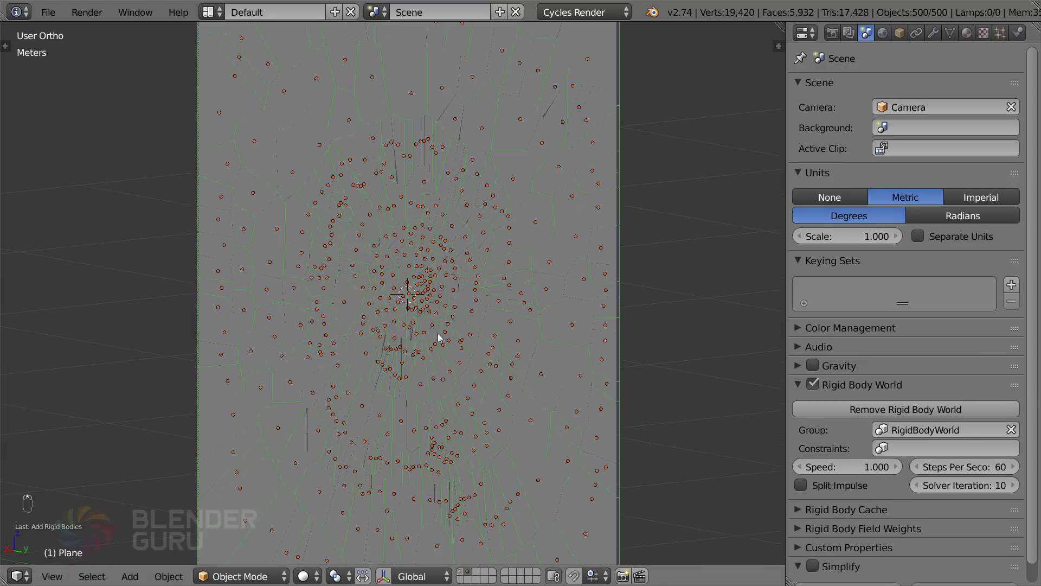
pyautogui.scroll(-3, 493, 346)
pyautogui.click(813, 365)
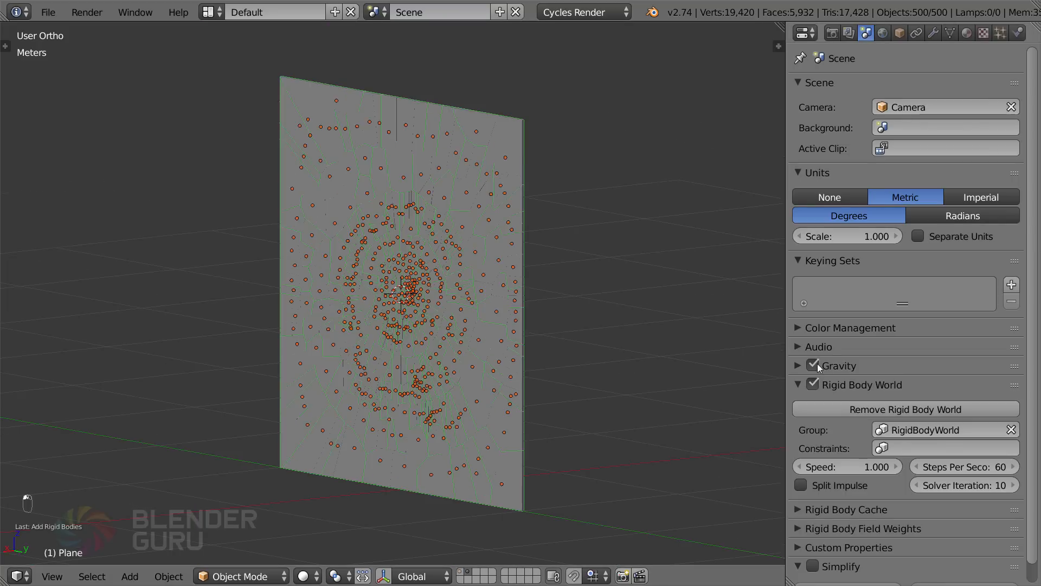
pyautogui.hotkey('alt', 'a')
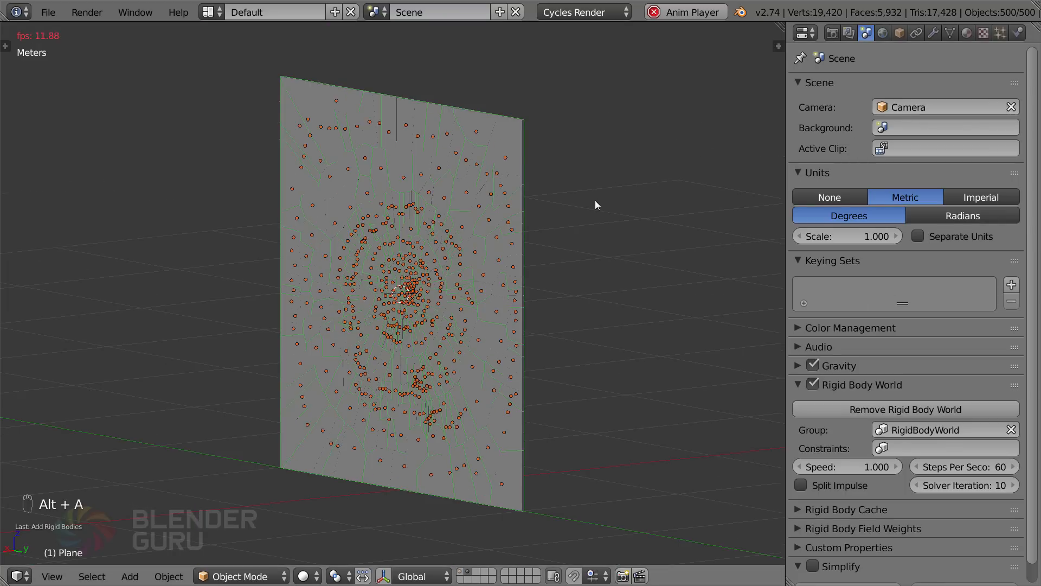
pyautogui.press('Escape')
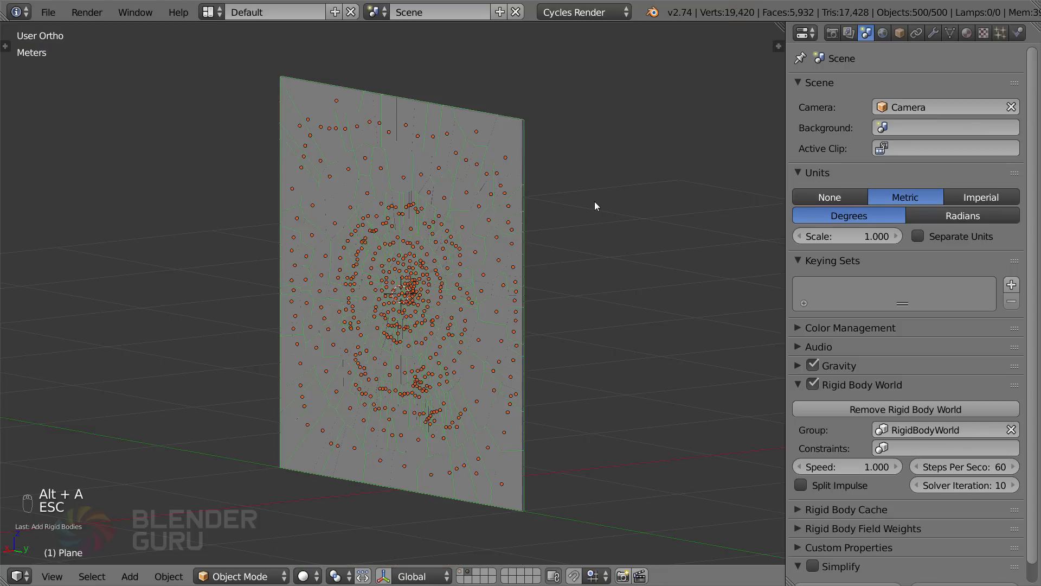
# Enable deactivation and Start Deactivated in the active fragment's rigid body dynamics, and test-play the simulation
pyautogui.press('t')
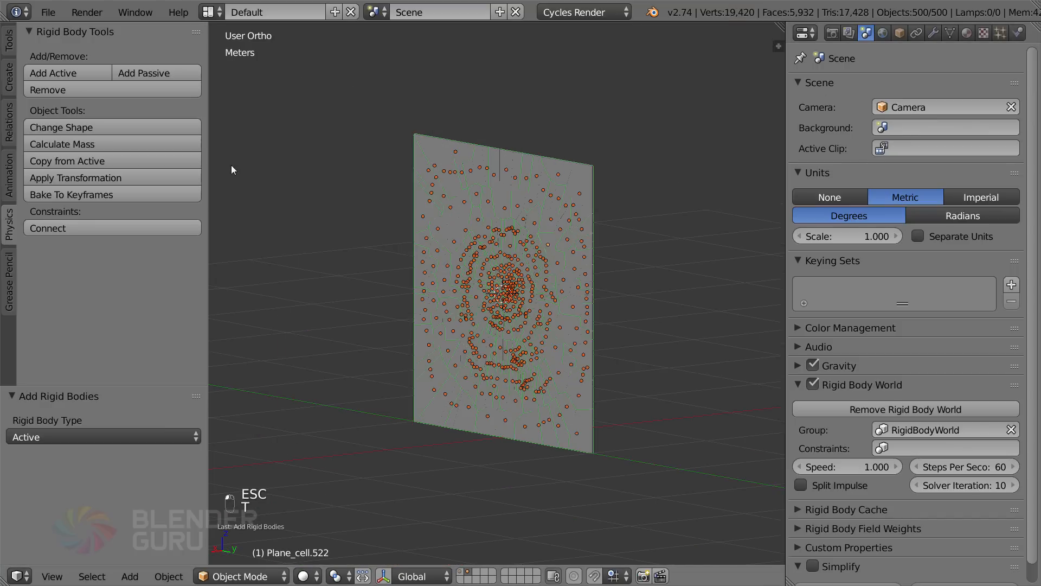
pyautogui.click(1018, 33)
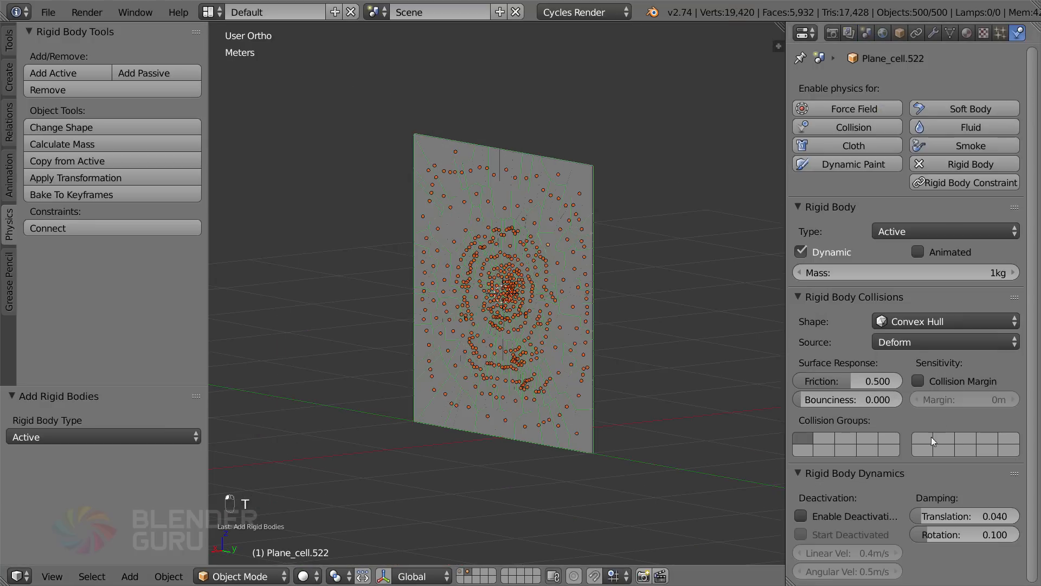
pyautogui.click(825, 513)
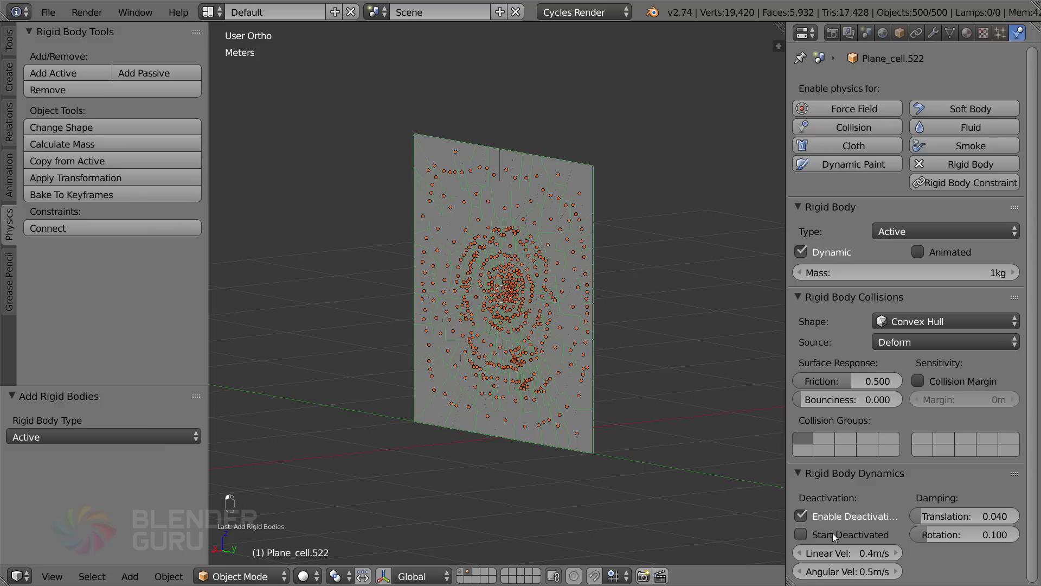
pyautogui.click(832, 532)
pyautogui.scroll(3, 564, 468)
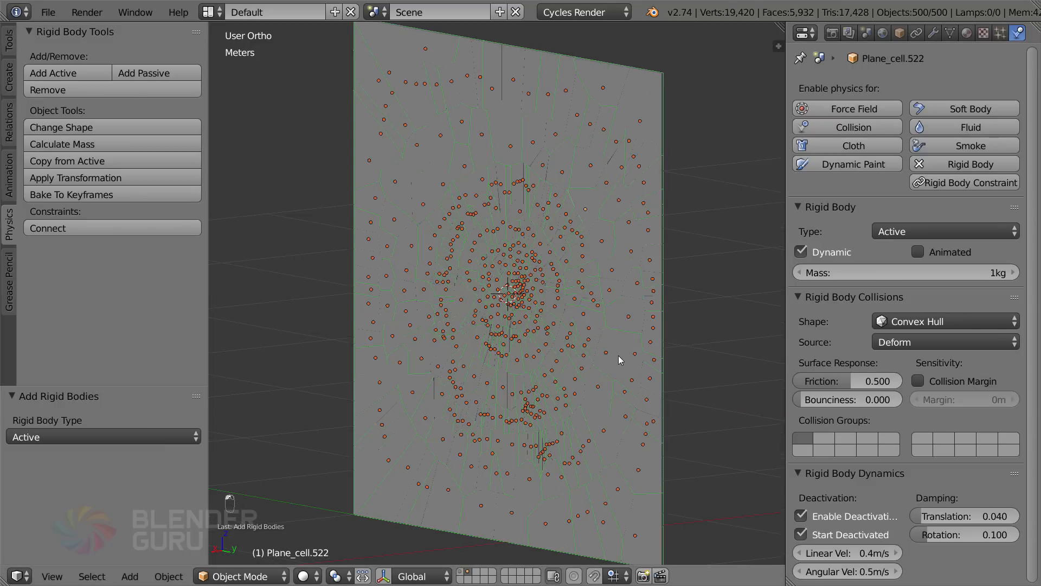
pyautogui.hotkey('alt', 'a')
pyautogui.press('Escape')
pyautogui.scroll(-2, 716, 444)
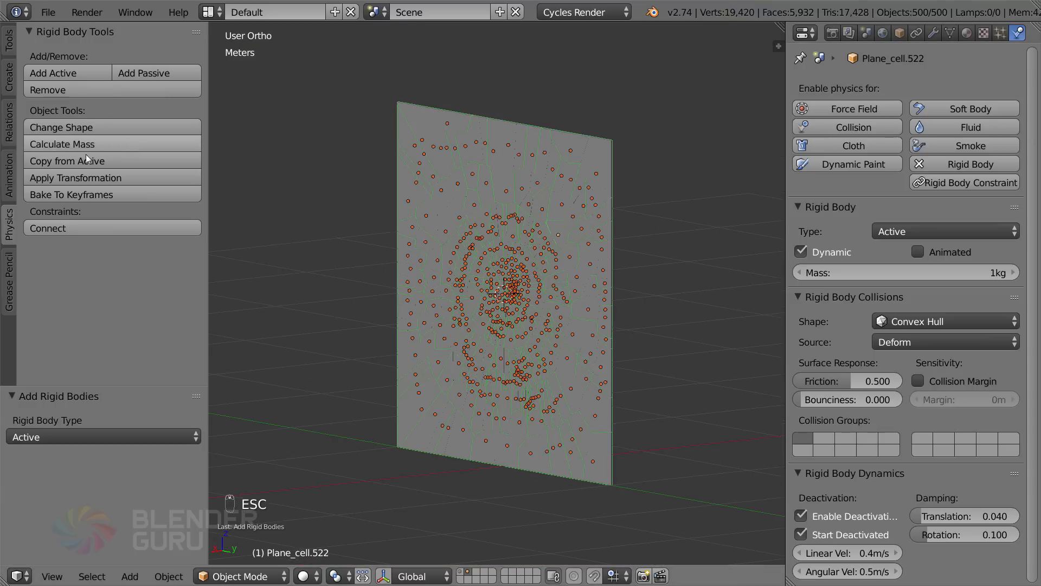
# Copy the active fragment's rigid body settings to all selected fragments and play the simulation
pyautogui.click(68, 160)
pyautogui.hotkey('alt', 'a')
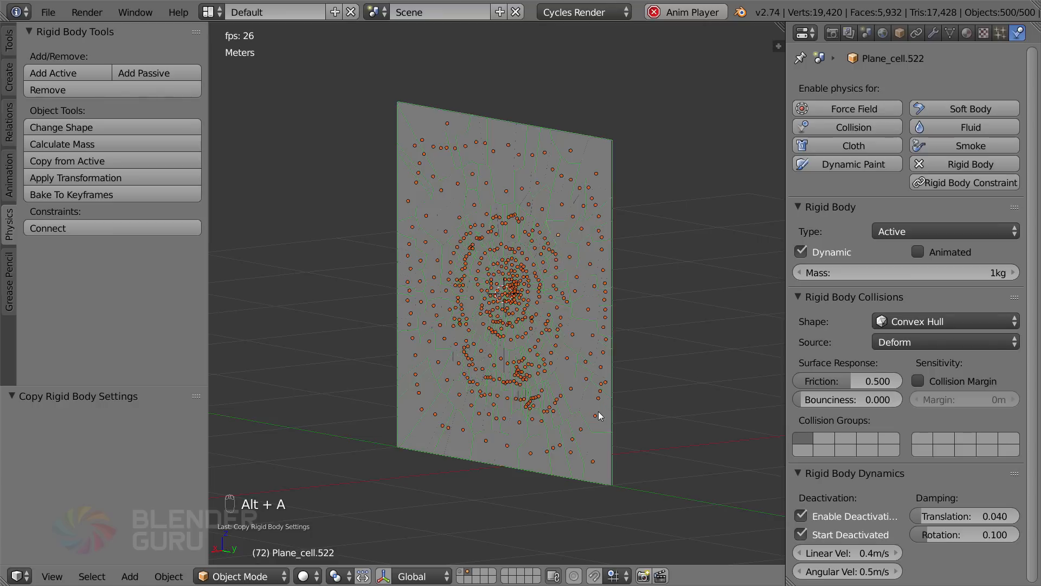
pyautogui.press('Escape')
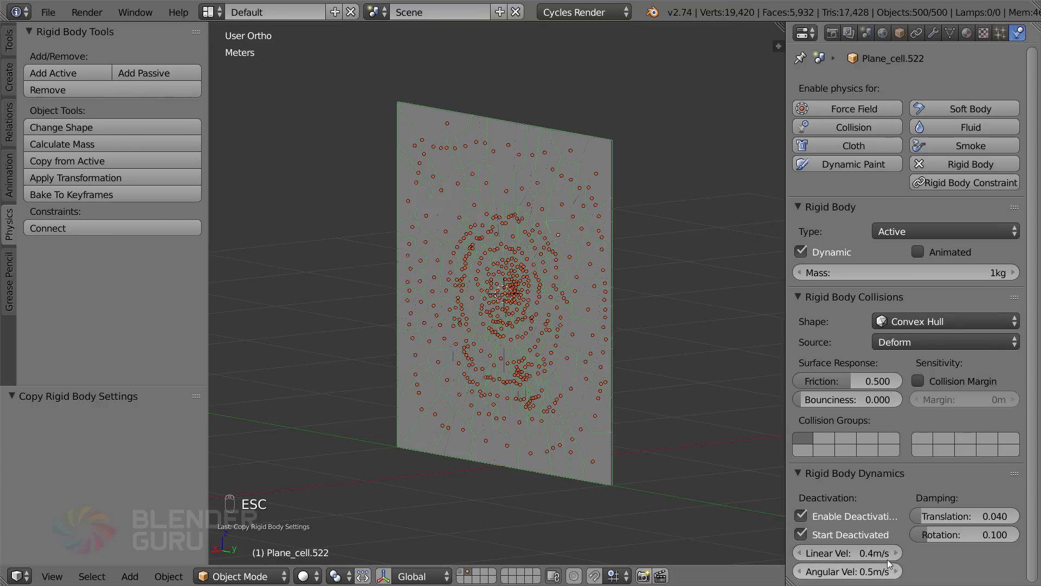
pyautogui.scroll(4, 537, 328)
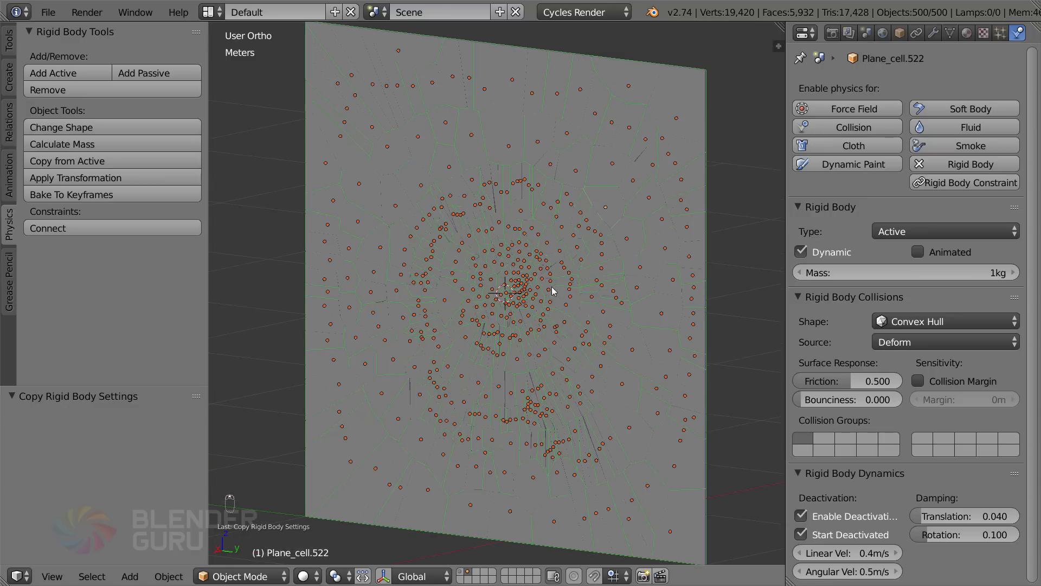
pyautogui.scroll(-3, 579, 249)
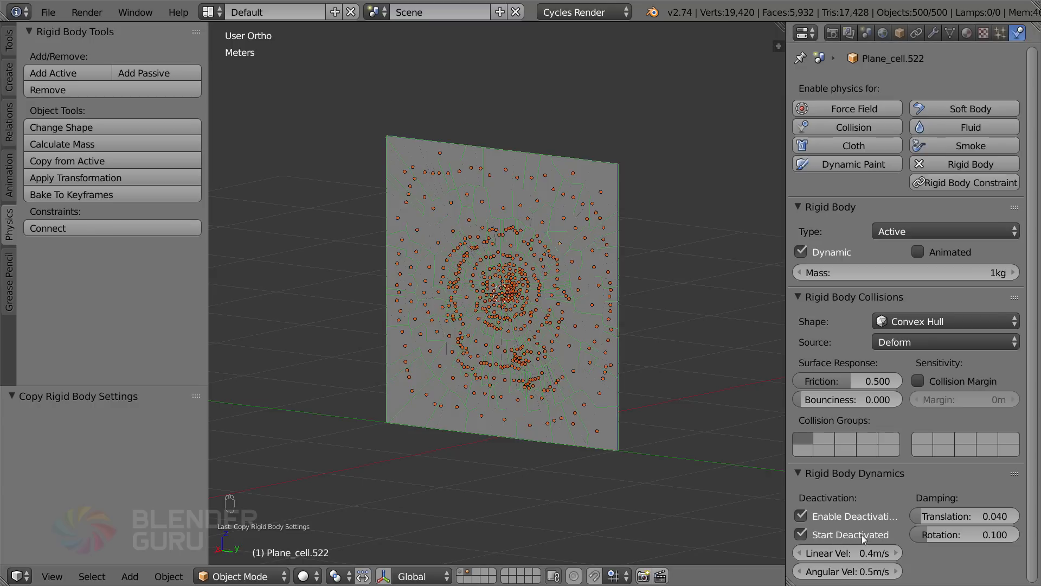
pyautogui.scroll(5, 598, 350)
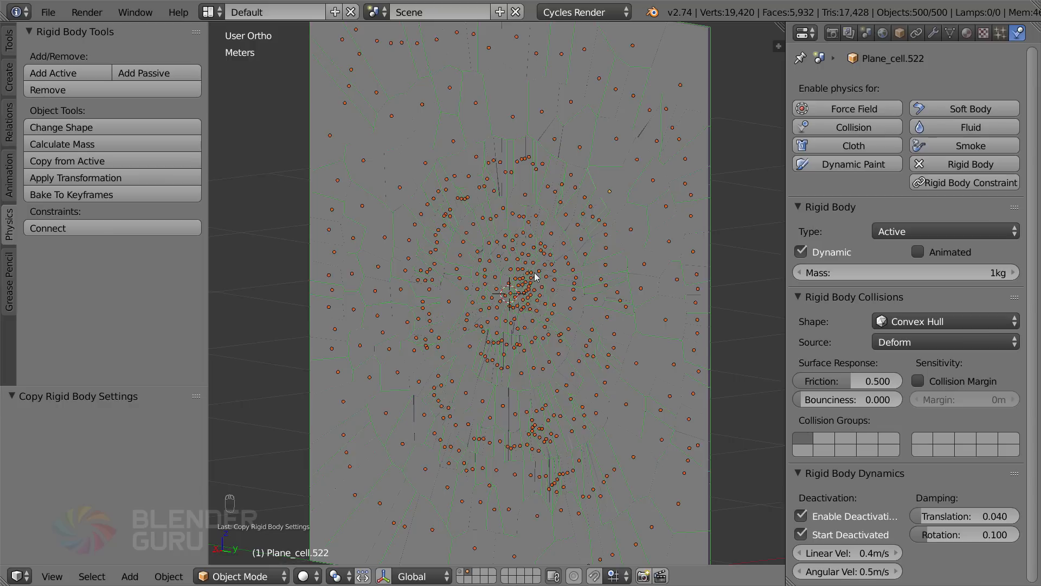
pyautogui.scroll(-2, 535, 279)
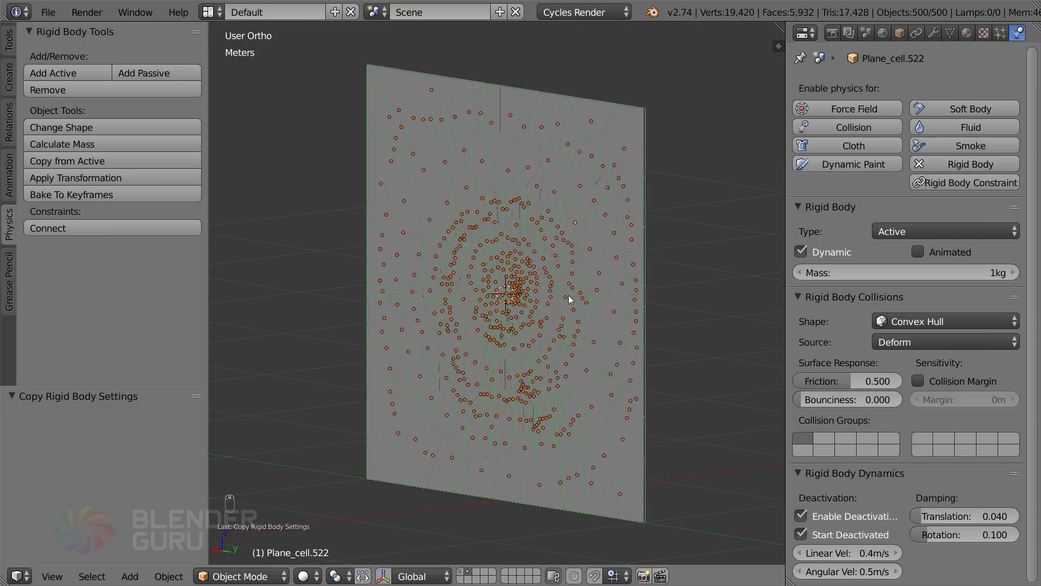
pyautogui.scroll(1, 569, 299)
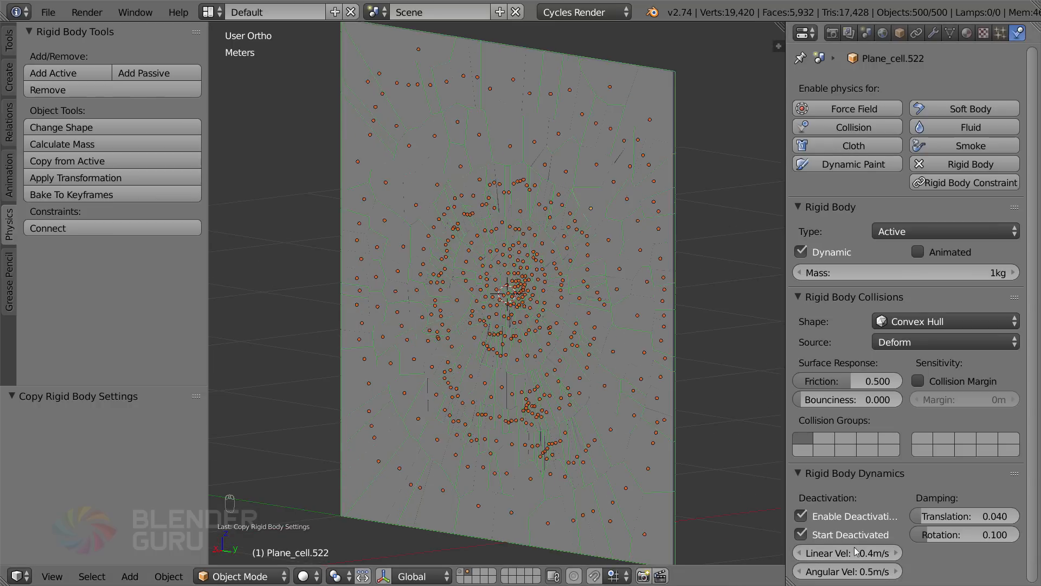
# Disable Start Deactivated and deactivation, copy these rigid body settings to all selected fragments, and play the simulation
pyautogui.click(815, 535)
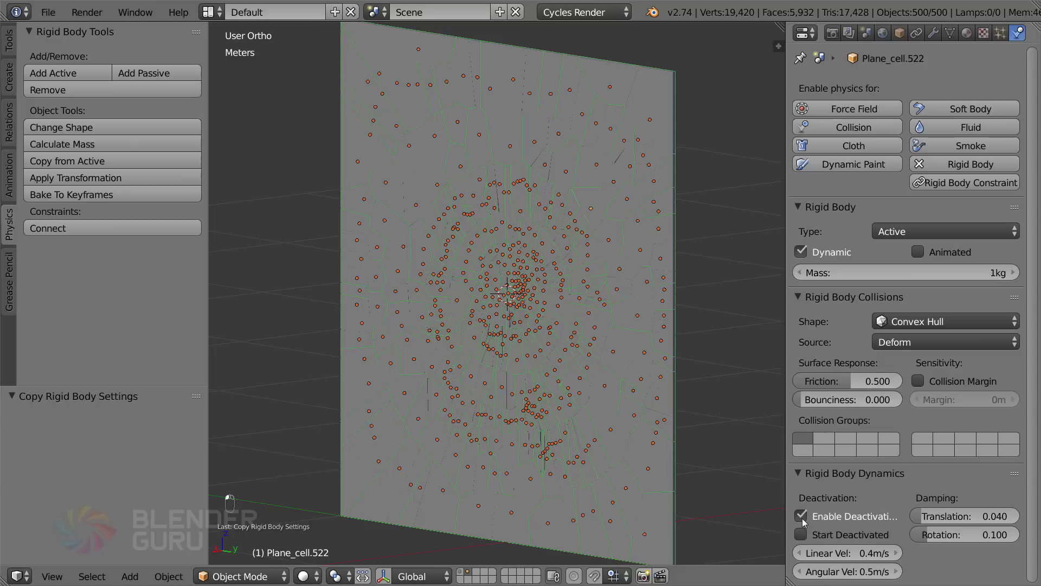
pyautogui.click(801, 515)
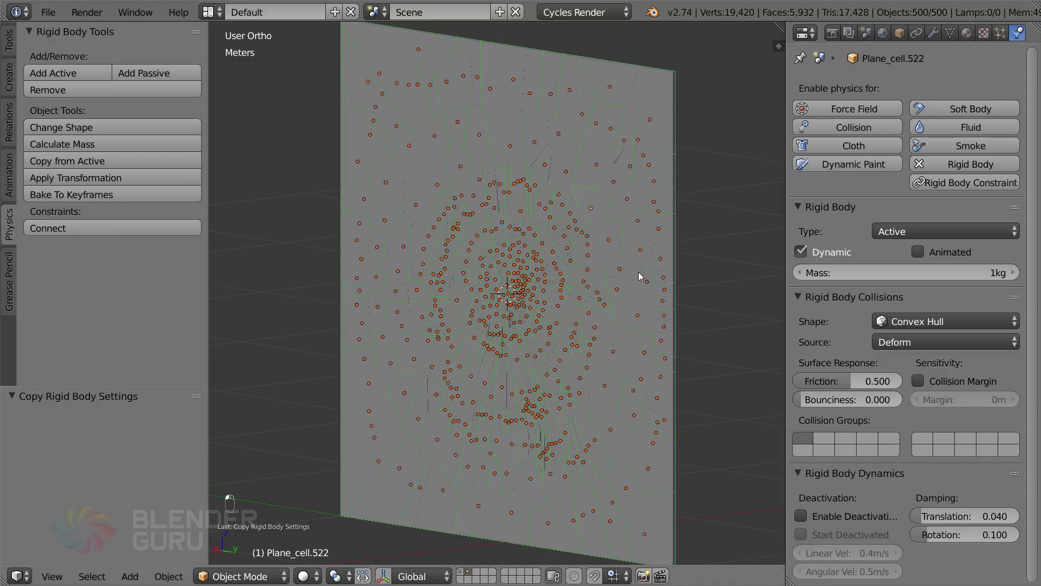
pyautogui.click(99, 169)
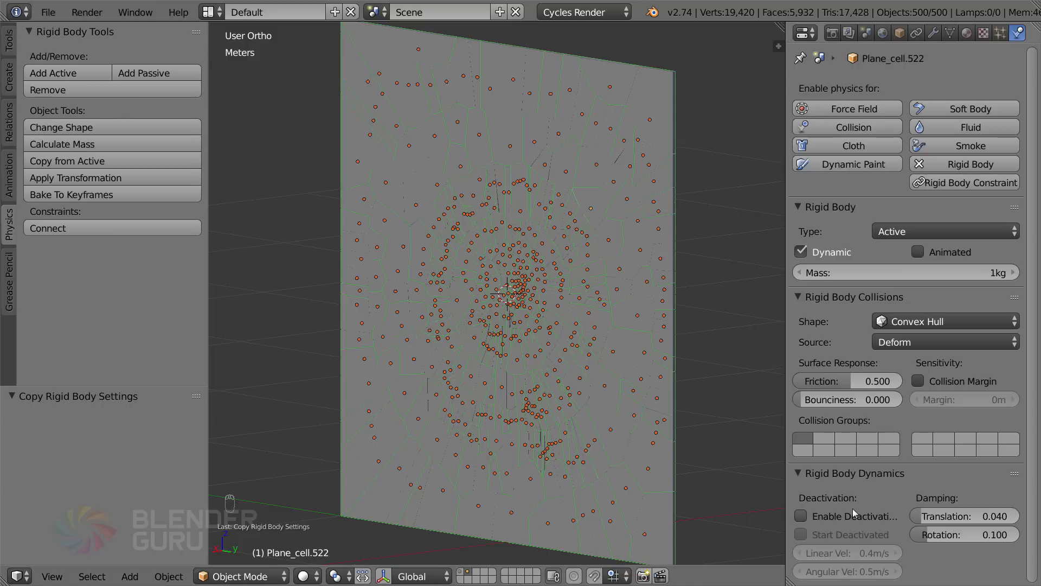
pyautogui.click(838, 473)
pyautogui.press('t')
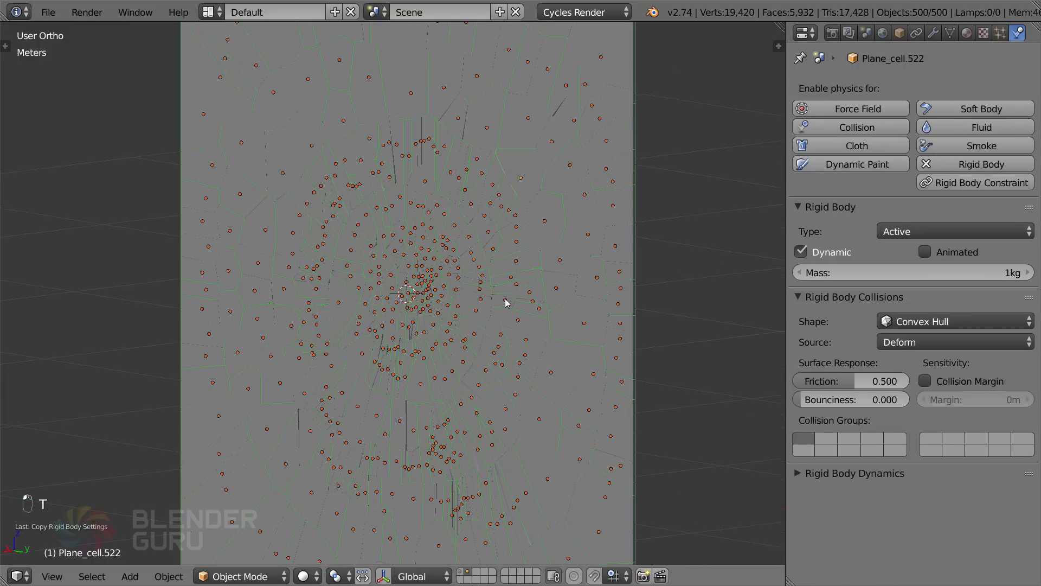
pyautogui.hotkey('alt', 'a')
pyautogui.press('Escape')
# Disable gravity in the scene settings and play the simulation of the fragments
pyautogui.click(866, 33)
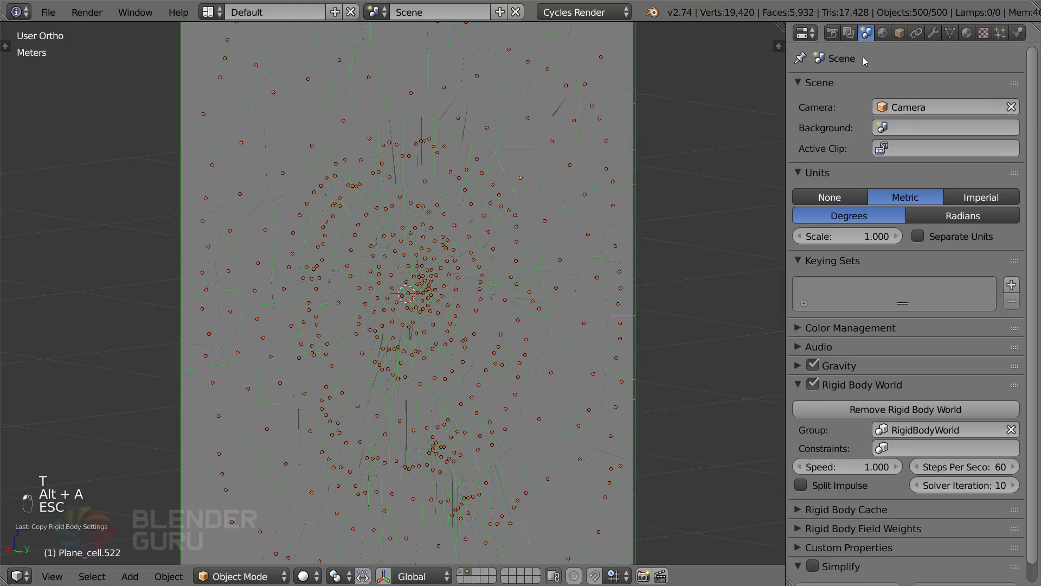
pyautogui.click(853, 371)
pyautogui.click(812, 365)
pyautogui.hotkey('alt', 'a')
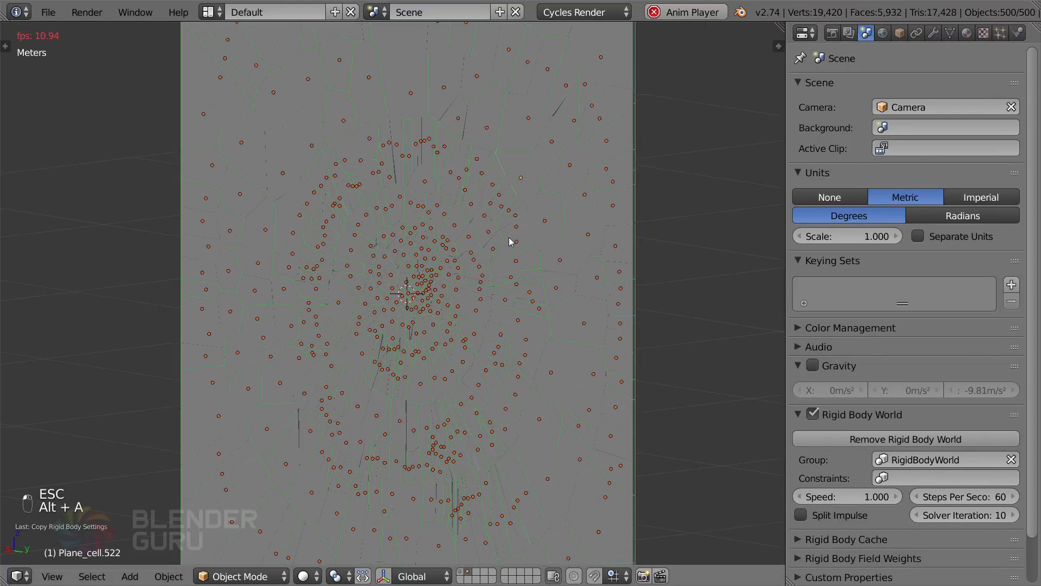
pyautogui.press('Escape')
pyautogui.moveTo(553, 216); pyautogui.dragTo(520, 225, button='middle')
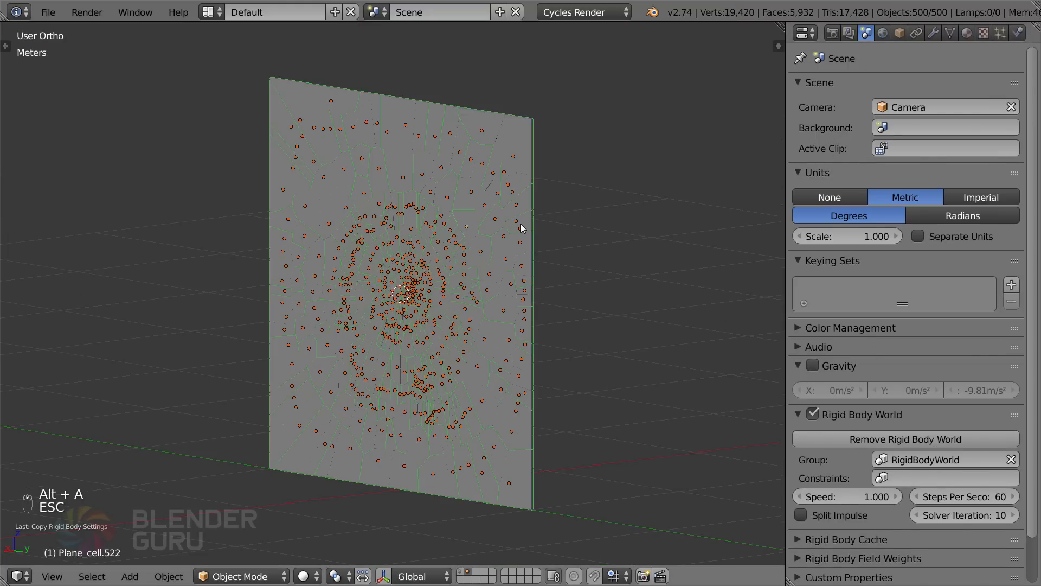
pyautogui.moveTo(465, 283); pyautogui.dragTo(502, 271, button='middle')
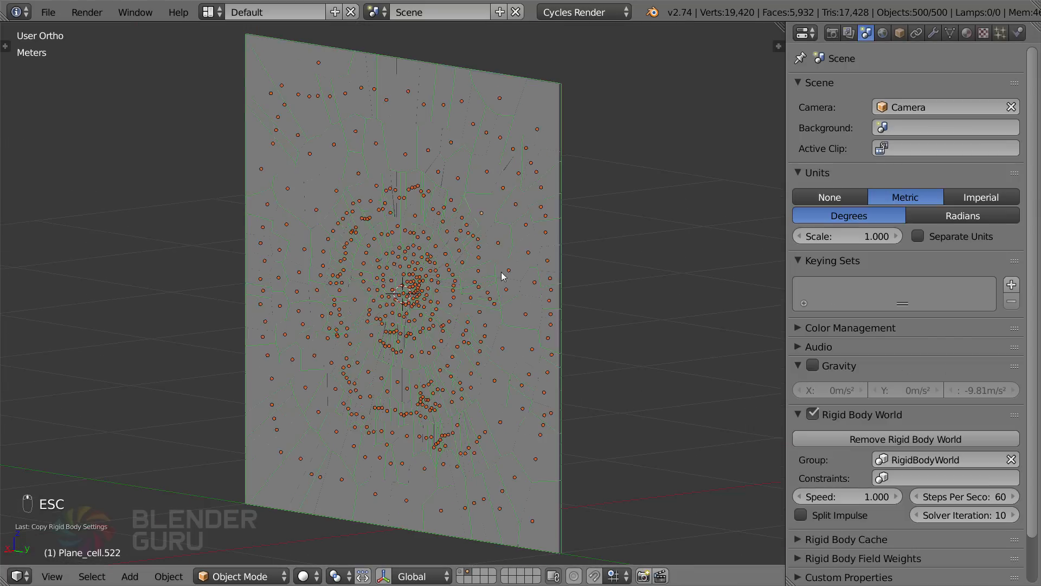
pyautogui.press('t')
pyautogui.press('t')
pyautogui.moveTo(551, 314); pyautogui.dragTo(474, 293, button='middle')
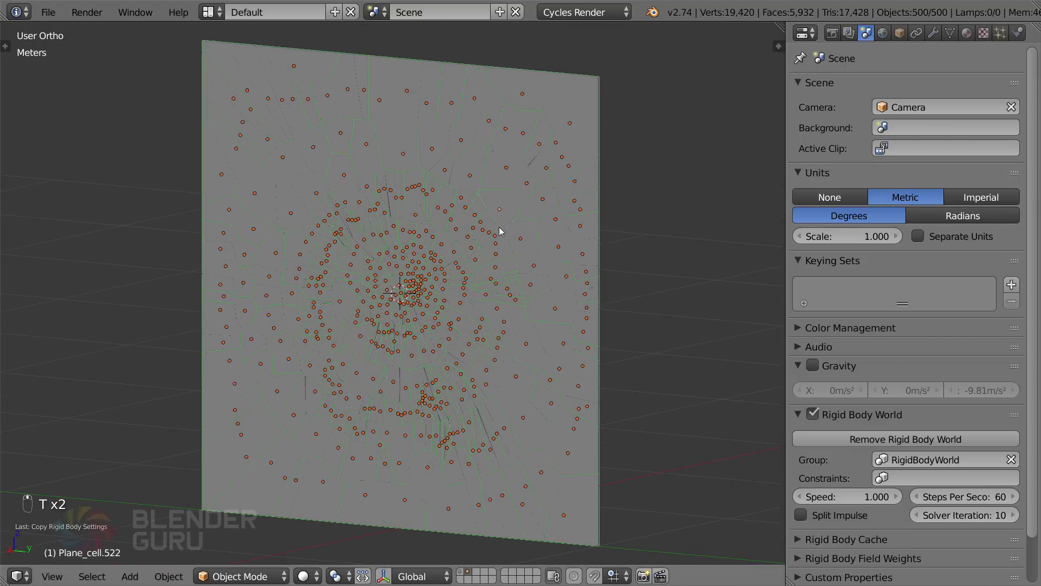
pyautogui.moveTo(500, 230); pyautogui.dragTo(539, 193, button='middle')
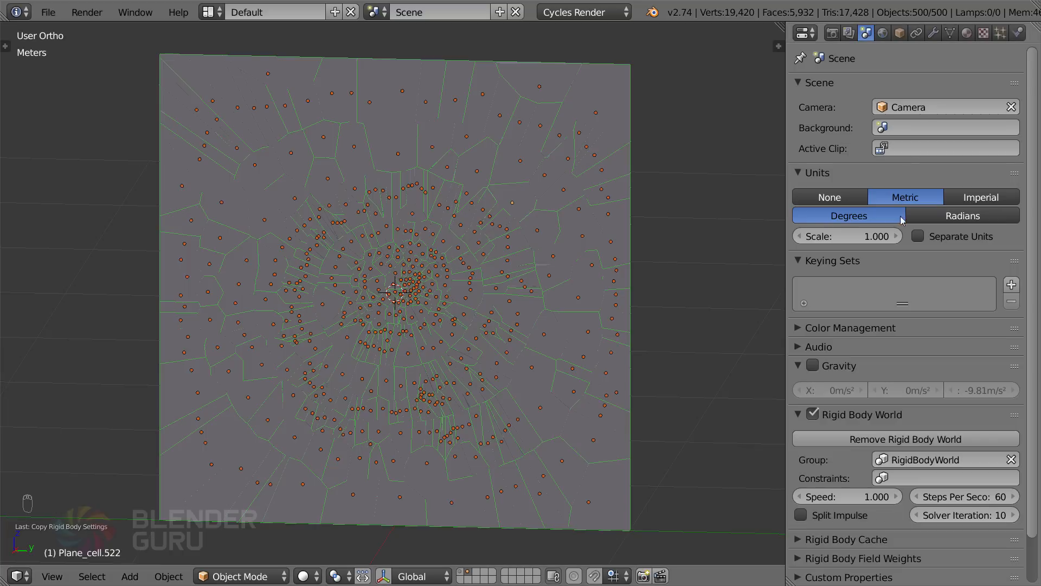
# Try scaling one elongated fragment up and to the right of the impact point, and undo the resize
pyautogui.scroll(5, 558, 228)
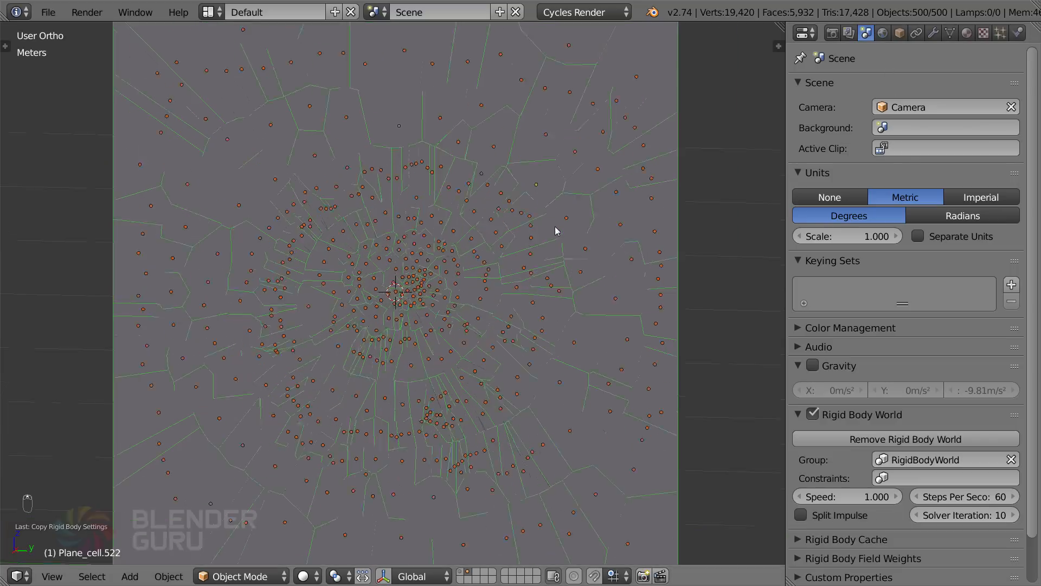
pyautogui.rightClick(519, 218)
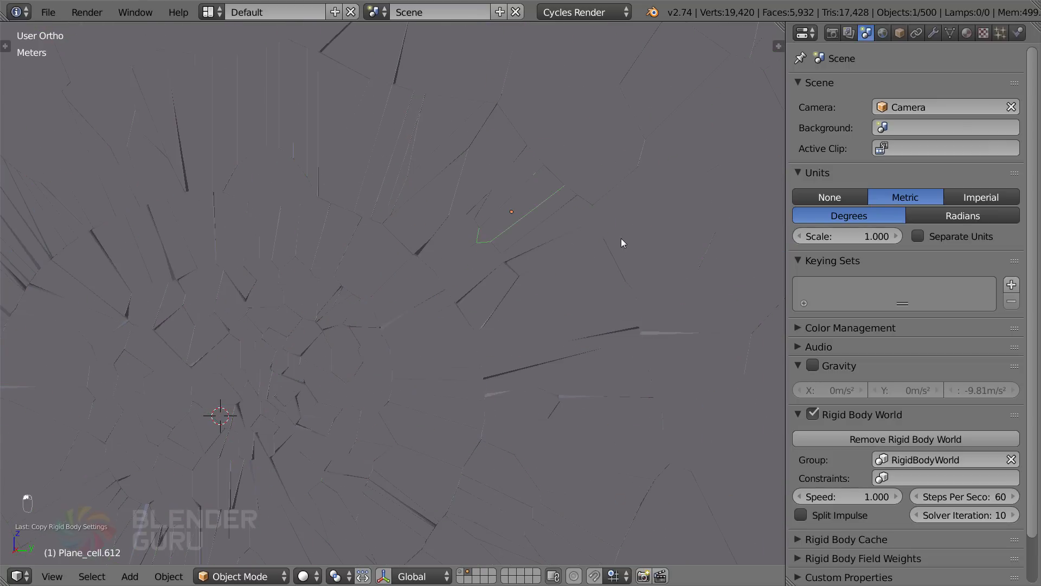
pyautogui.press('s')
pyautogui.click(621, 236)
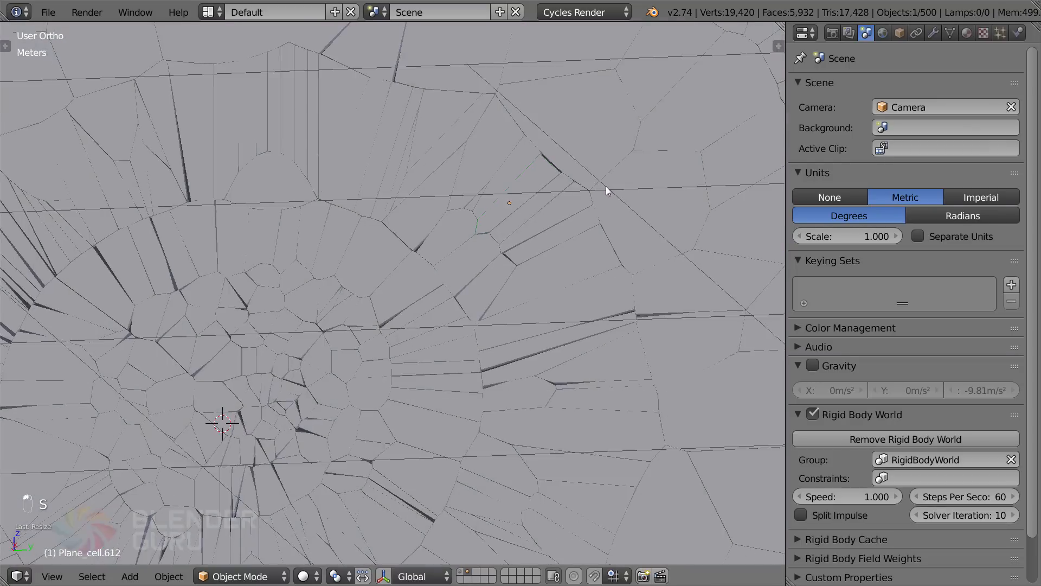
pyautogui.scroll(2, 604, 184)
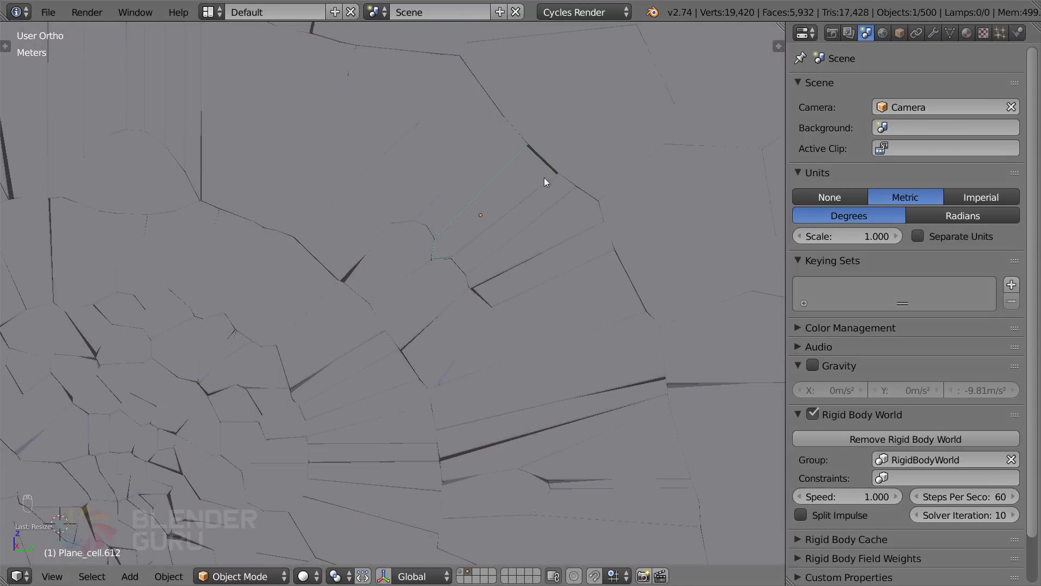
pyautogui.hotkey('ctrl', 'z')
# Examine the selected fragment and the gaps to its neighbours up close in wireframe
pyautogui.scroll(-5, 477, 255)
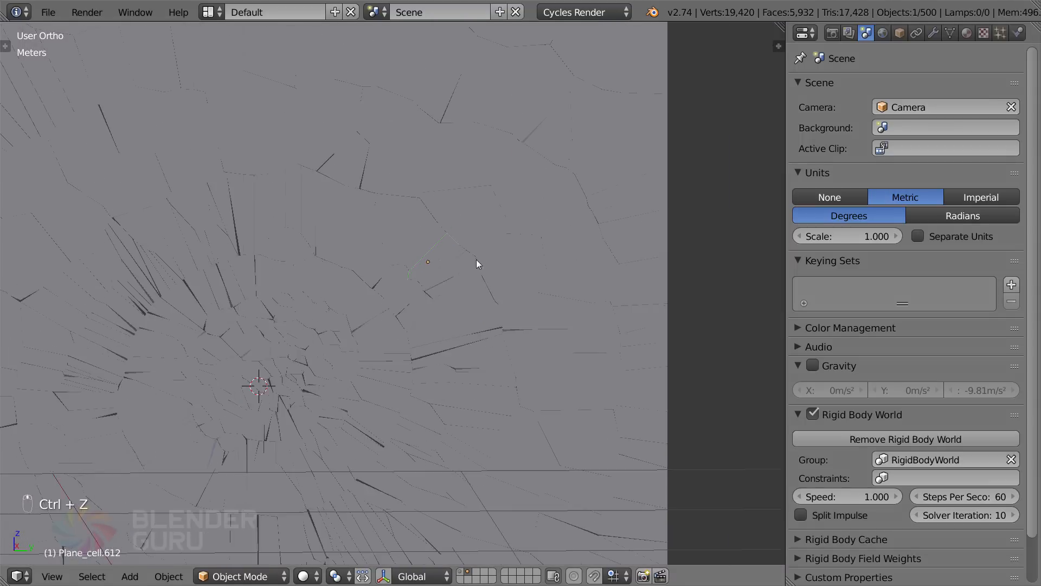
pyautogui.scroll(3, 472, 291)
pyautogui.moveTo(471, 290)
pyautogui.mouseDown(button='middle')
pyautogui.moveTo(441, 271)
pyautogui.moveTo(529, 280)
pyautogui.mouseUp(button='middle')
pyautogui.scroll(-2, 483, 288)
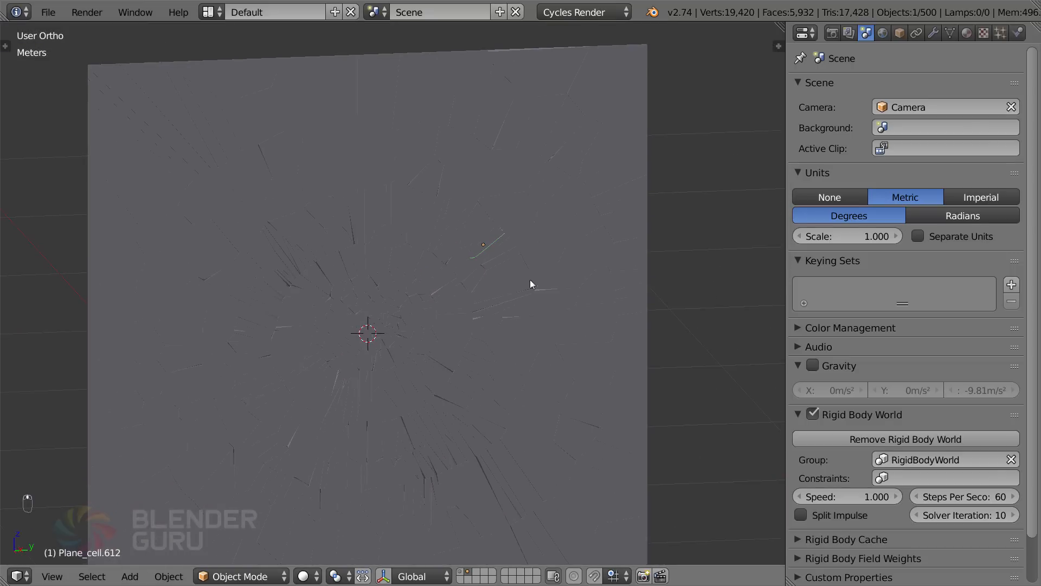
pyautogui.scroll(2, 502, 300)
pyautogui.press('z')
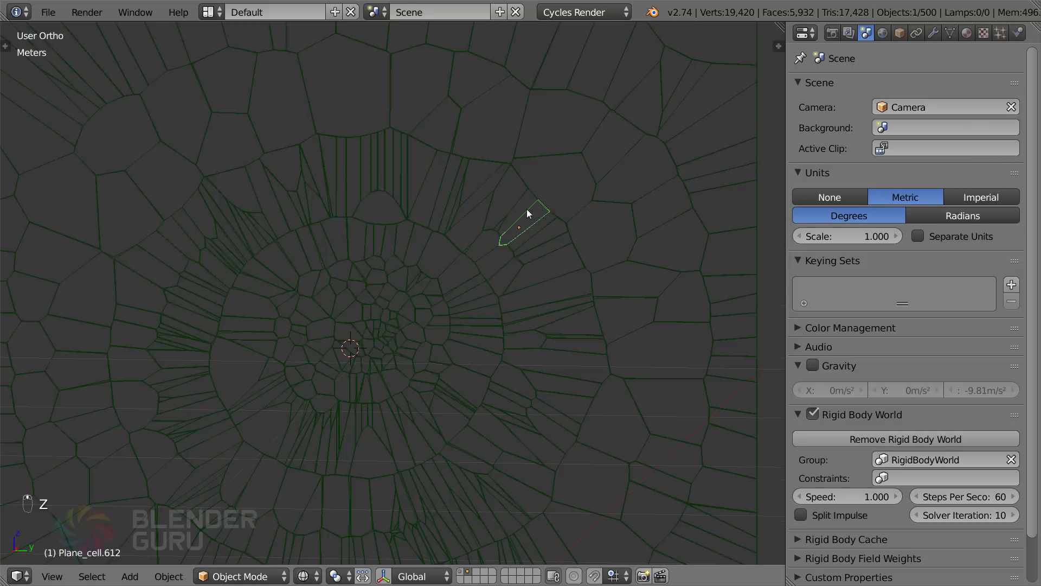
pyautogui.scroll(5, 542, 233)
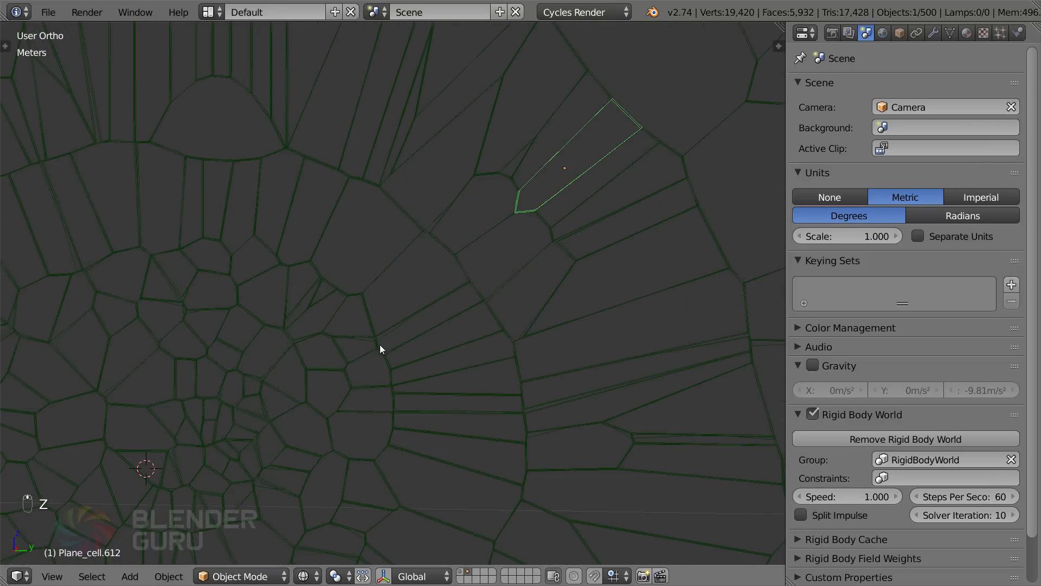
# Examine the gaps between the panel's fragments in solid and wireframe shading
pyautogui.keyDown('shift'); pyautogui.moveTo(576, 197); pyautogui.dragTo(449, 311, button='middle'); pyautogui.keyUp('shift')
pyautogui.scroll(1, 449, 311)
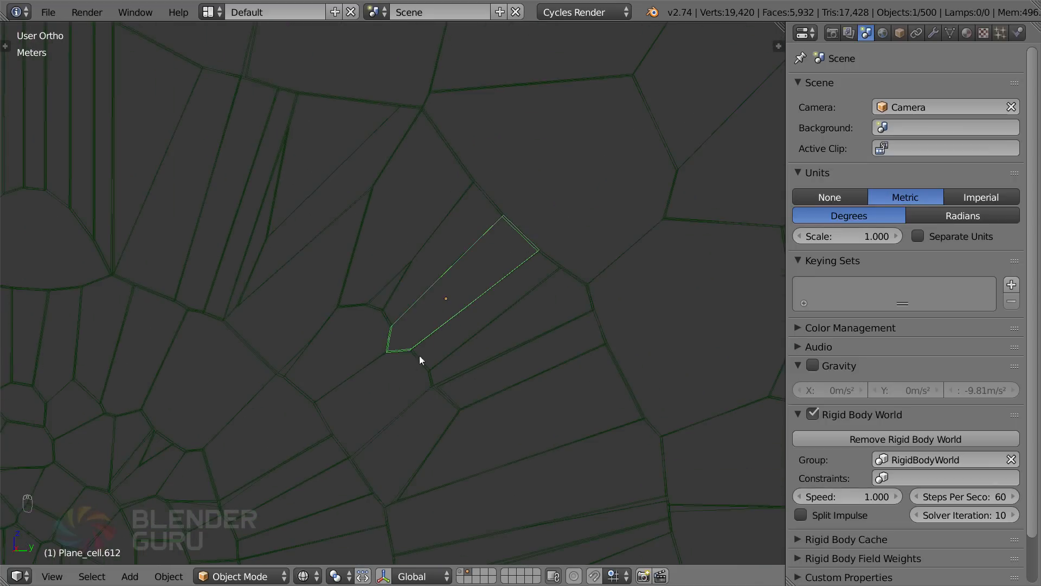
pyautogui.scroll(-8, 518, 373)
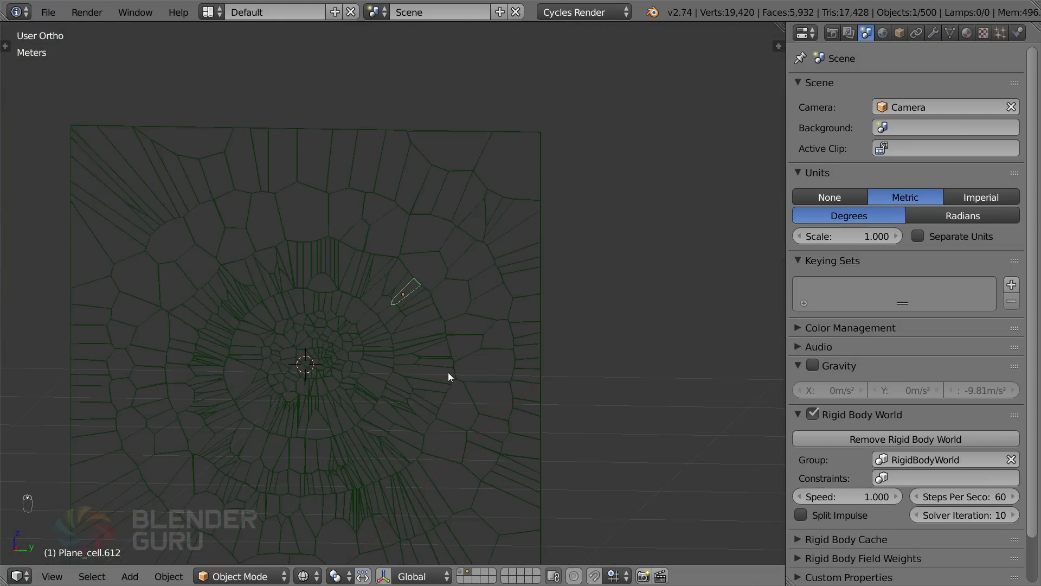
pyautogui.press('KP_1')
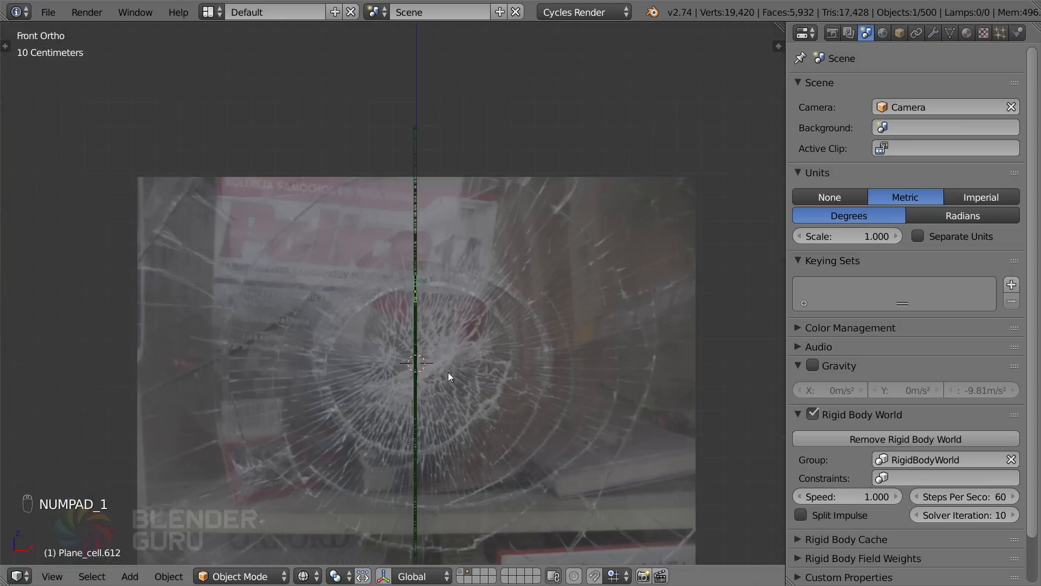
pyautogui.press('KP_3')
pyautogui.moveTo(463, 359)
pyautogui.mouseDown(button='middle')
pyautogui.moveTo(442, 366)
pyautogui.moveTo(544, 298)
pyautogui.mouseUp(button='middle')
pyautogui.press('z')
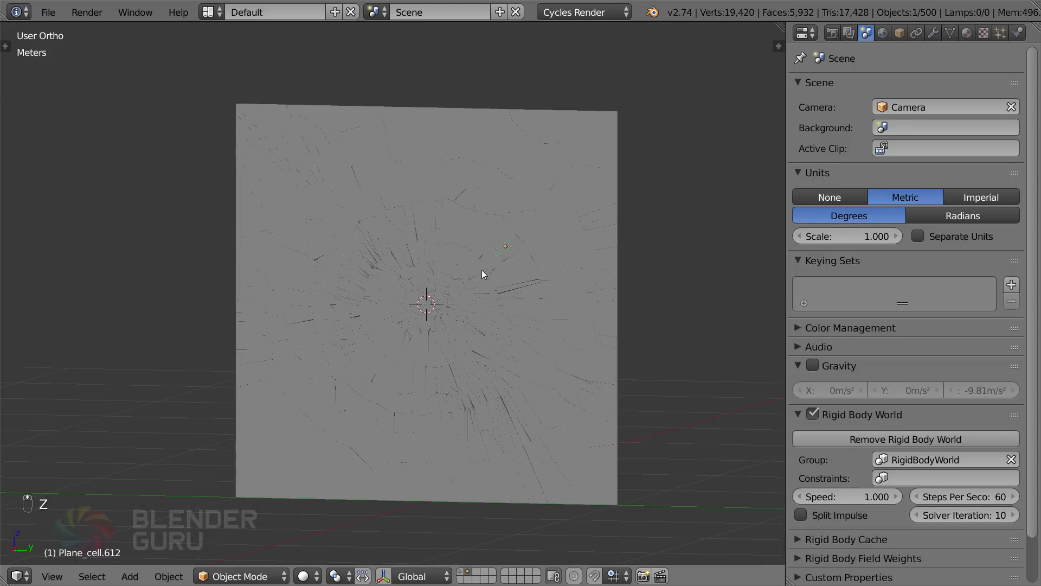
pyautogui.scroll(1, 588, 304)
pyautogui.press('a')
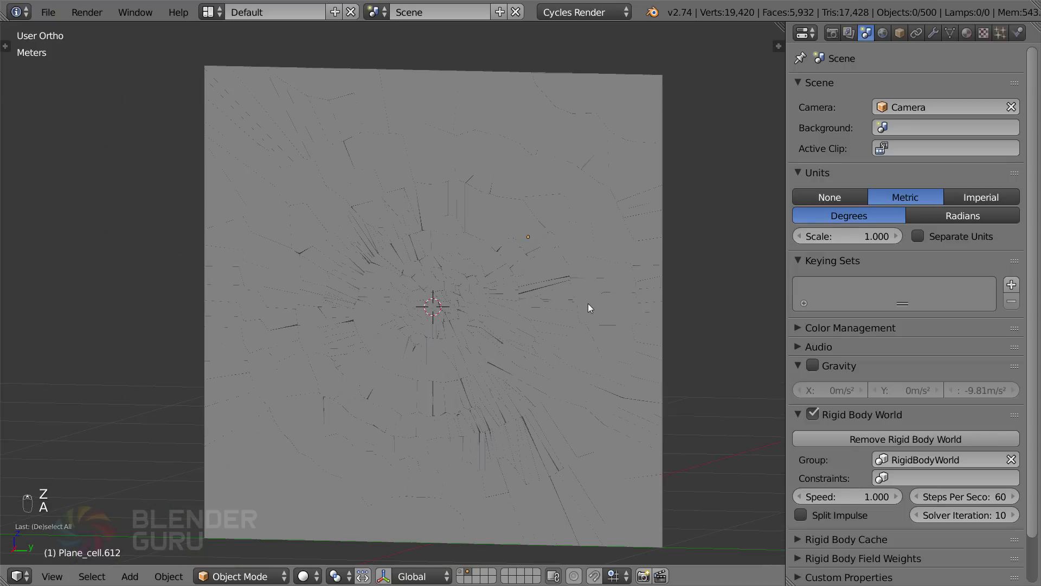
pyautogui.press('z')
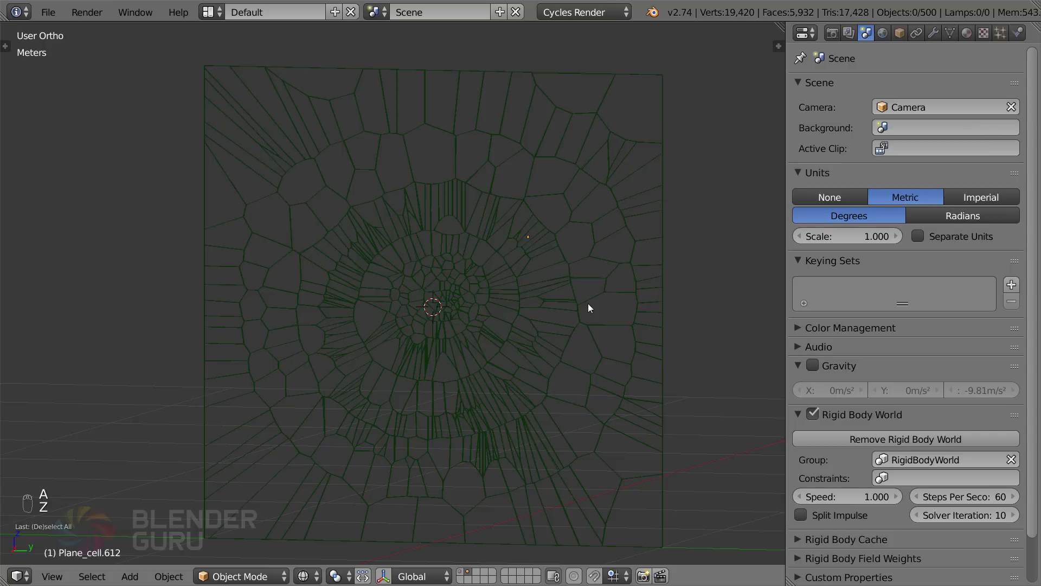
# Inspect several individual fragments up and to the right of the impact point in wireframe, up close and from different angles
pyautogui.scroll(5, 589, 307)
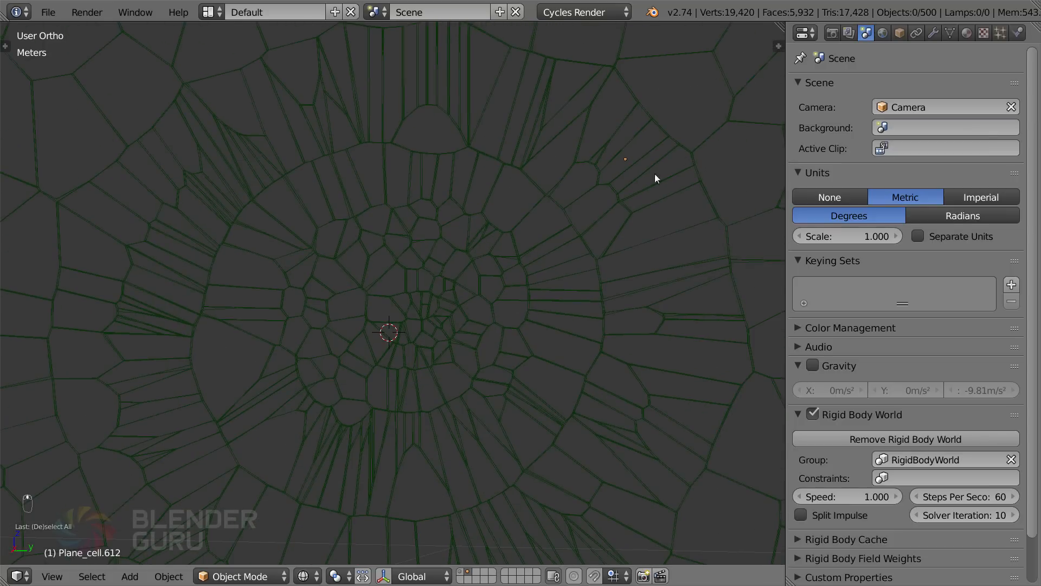
pyautogui.scroll(2, 601, 173)
pyautogui.scroll(-1, 592, 203)
pyautogui.rightClick(621, 180)
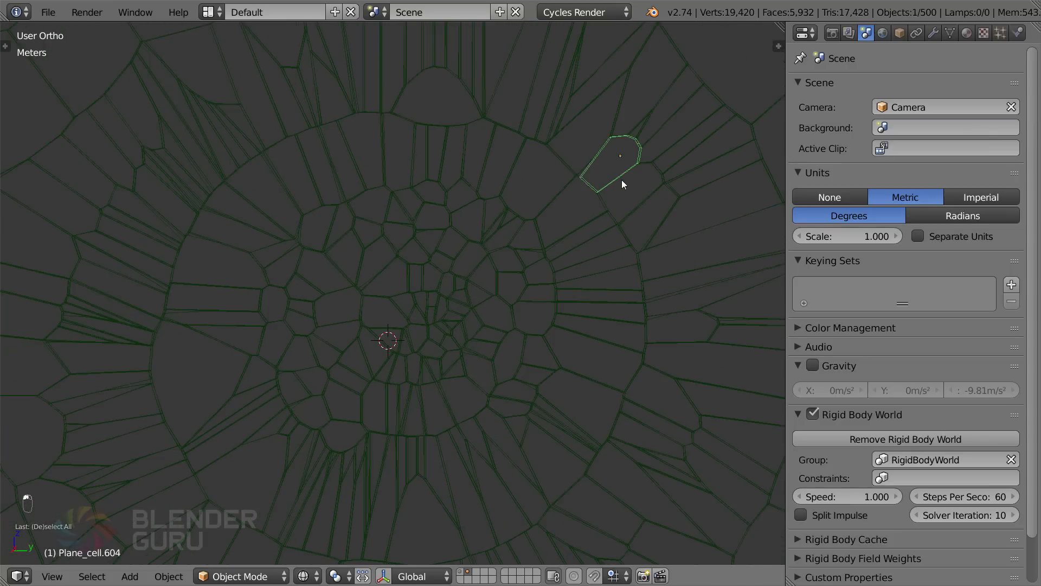
pyautogui.scroll(-4, 628, 205)
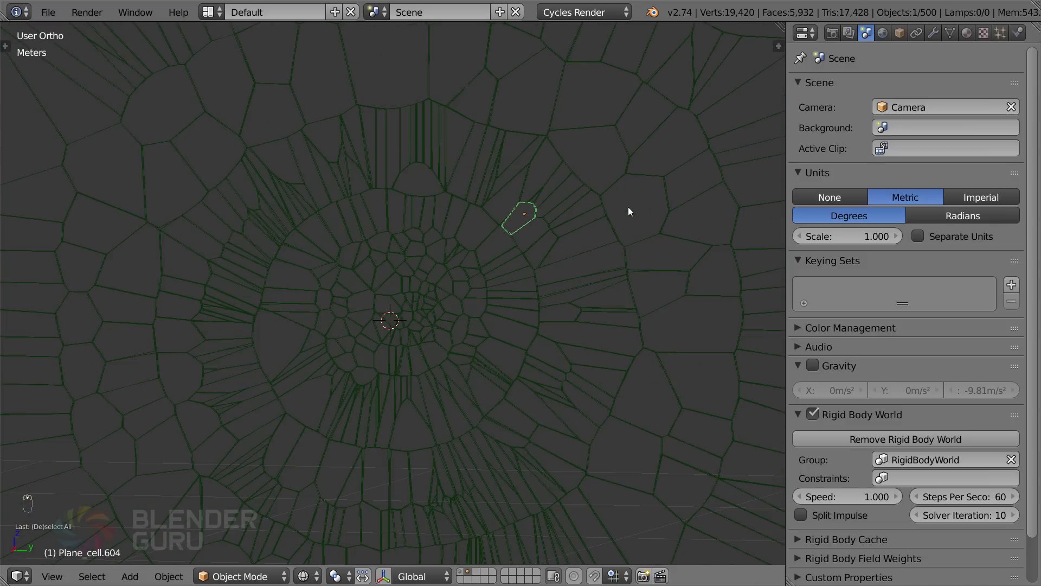
pyautogui.moveTo(525, 261); pyautogui.dragTo(498, 267, button='middle')
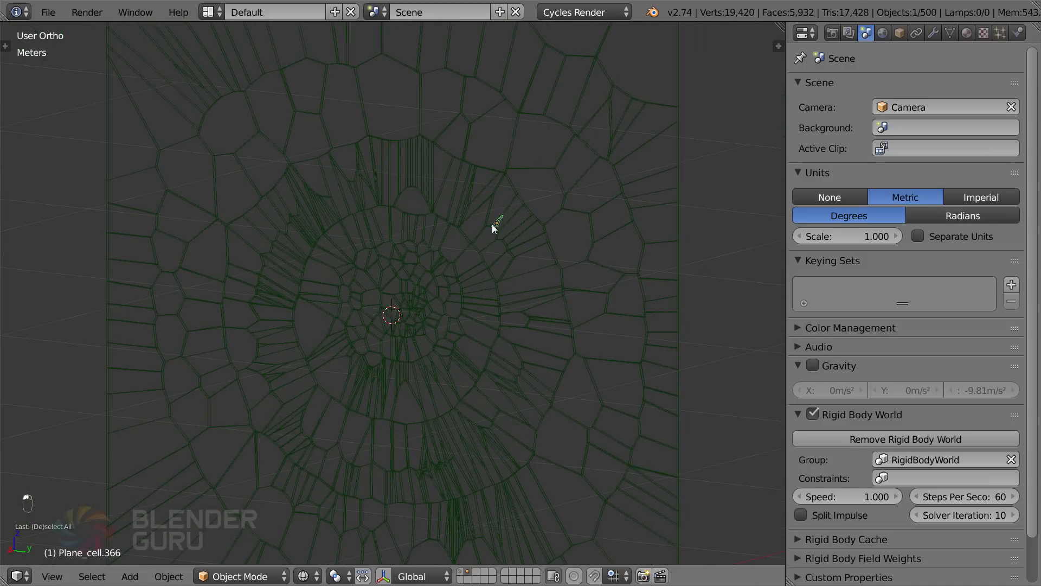
pyautogui.rightClick(518, 194)
pyautogui.scroll(-3, 544, 247)
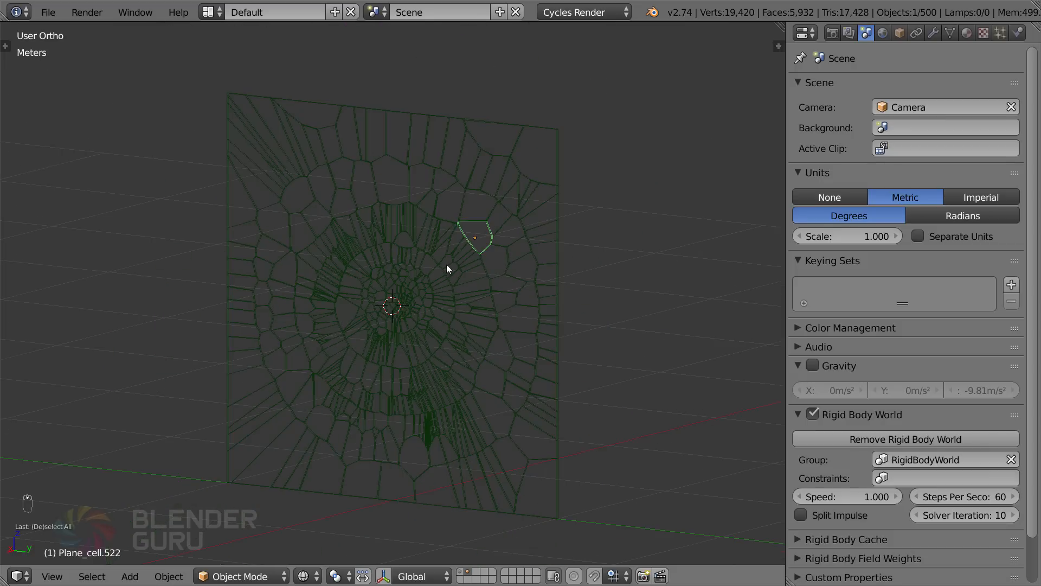
pyautogui.moveTo(447, 265); pyautogui.dragTo(538, 259, button='middle')
pyautogui.scroll(3, 480, 265)
pyautogui.scroll(-3, 491, 266)
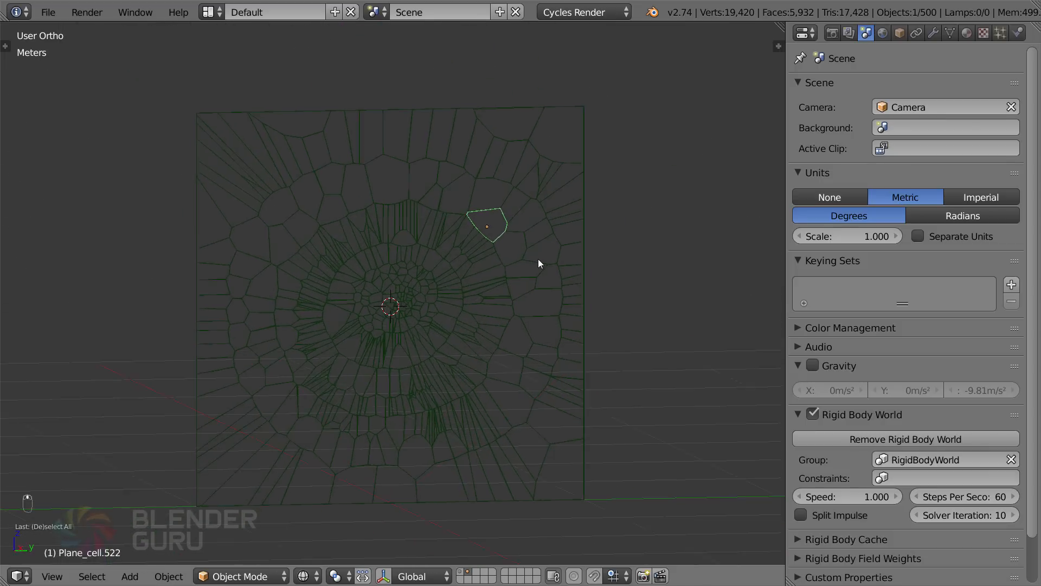
# Try the rigid body world's Split Impulse option, switch it back off, and play the simulation briefly
pyautogui.click(801, 515)
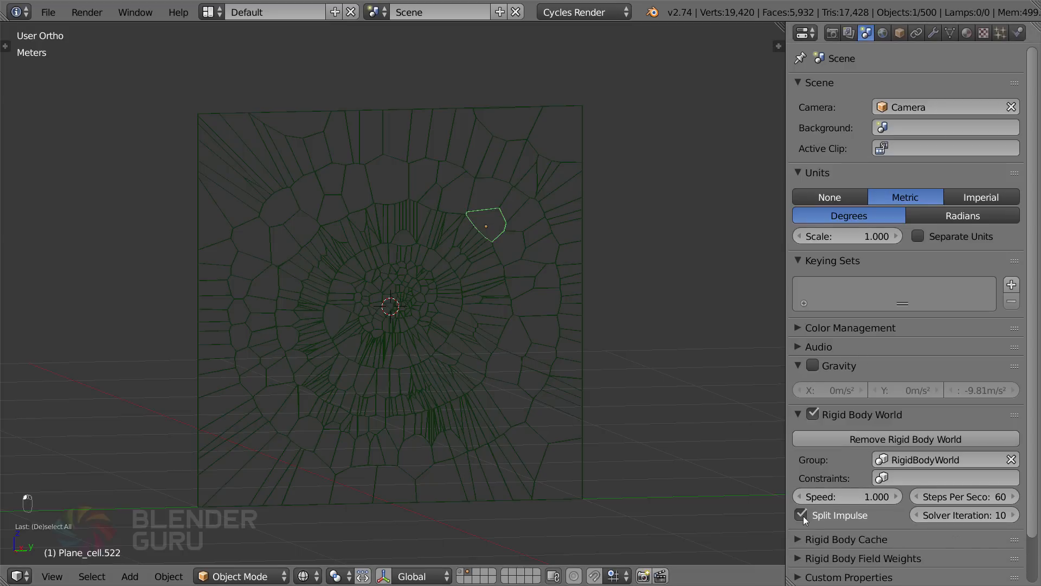
pyautogui.click(803, 515)
pyautogui.hotkey('alt', 'a')
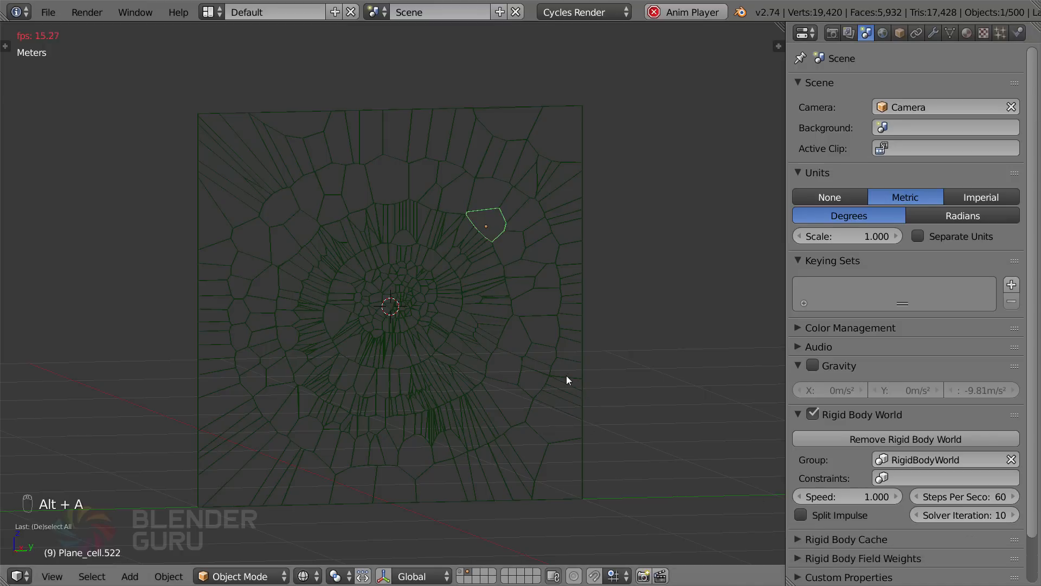
pyautogui.press('Escape')
# Turn off the background images in the 3D view
pyautogui.press('KP_1')
pyautogui.press('KP_3')
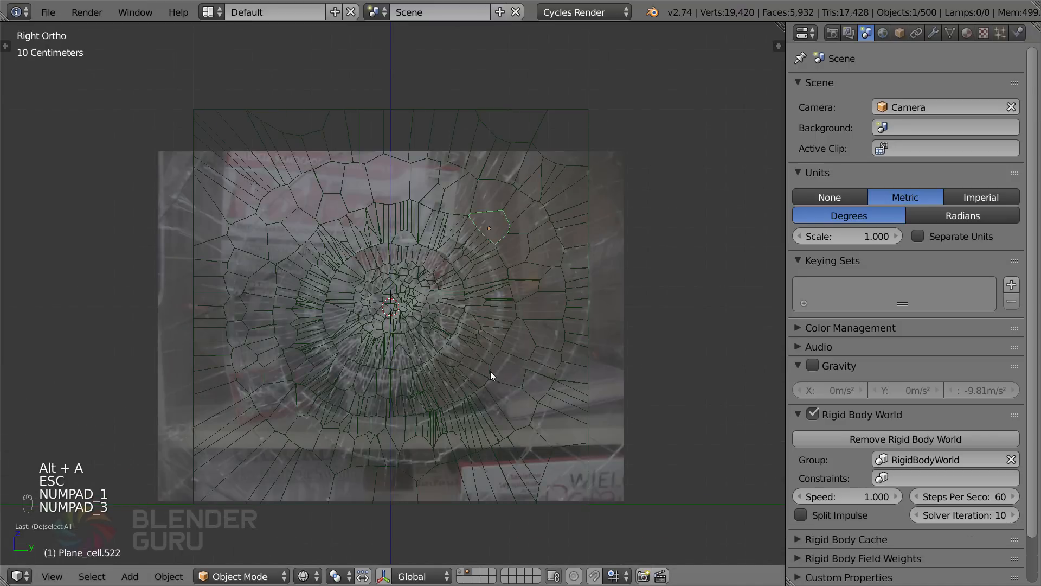
pyautogui.press('n')
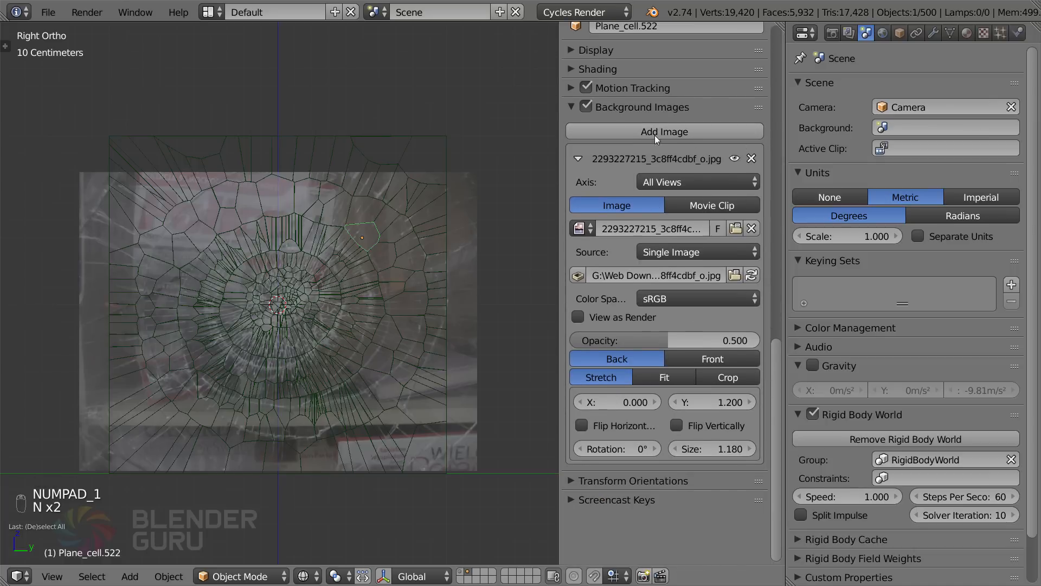
pyautogui.click(586, 106)
pyautogui.press('n')
pyautogui.moveTo(534, 281); pyautogui.dragTo(497, 279, button='middle')
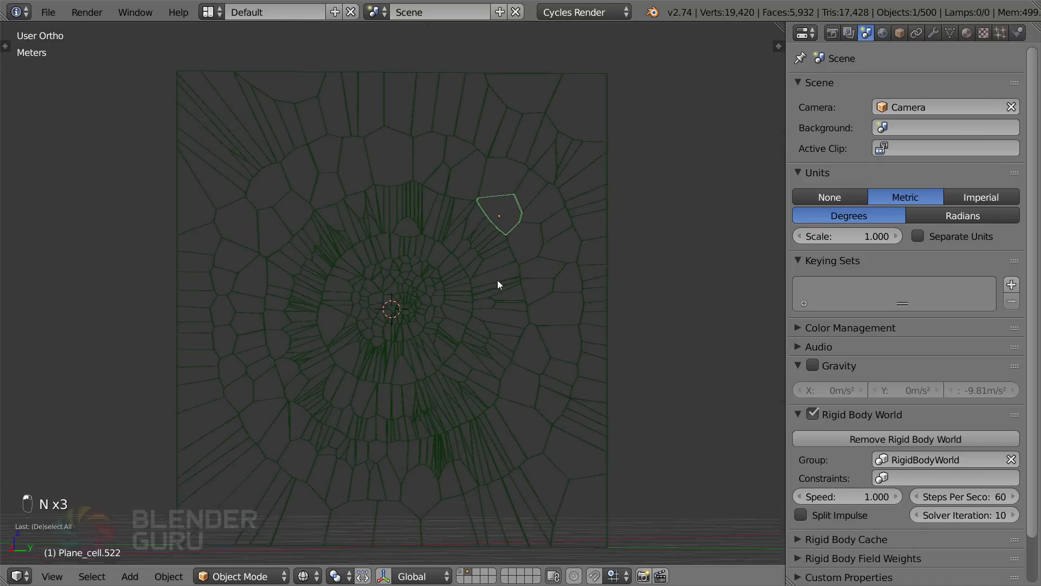
# Compare the panel in solid and wireframe shading and play the fragment simulation without the reference image
pyautogui.press('z')
pyautogui.press('z')
pyautogui.hotkey('alt', 'a')
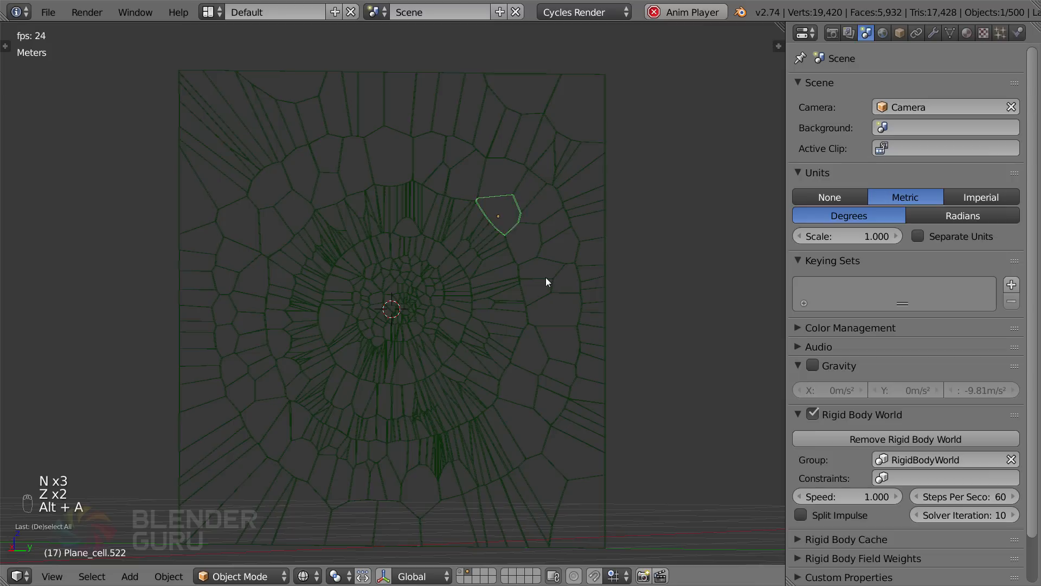
pyautogui.press('Escape')
# Select all fragments and remove their rigid body physics
pyautogui.press('a')
pyautogui.press('a')
pyautogui.press('a')
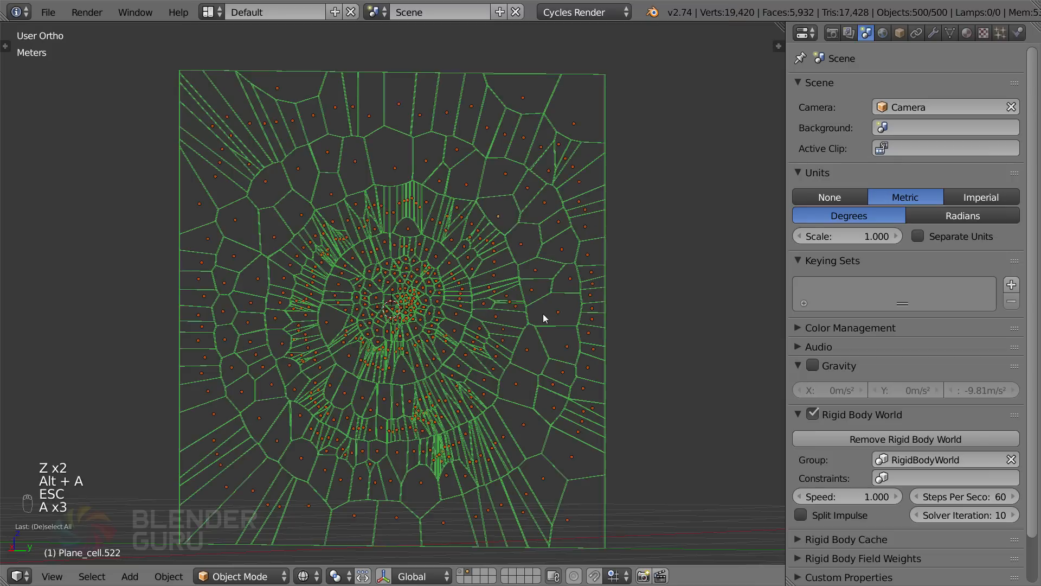
pyautogui.press('t')
pyautogui.click(64, 90)
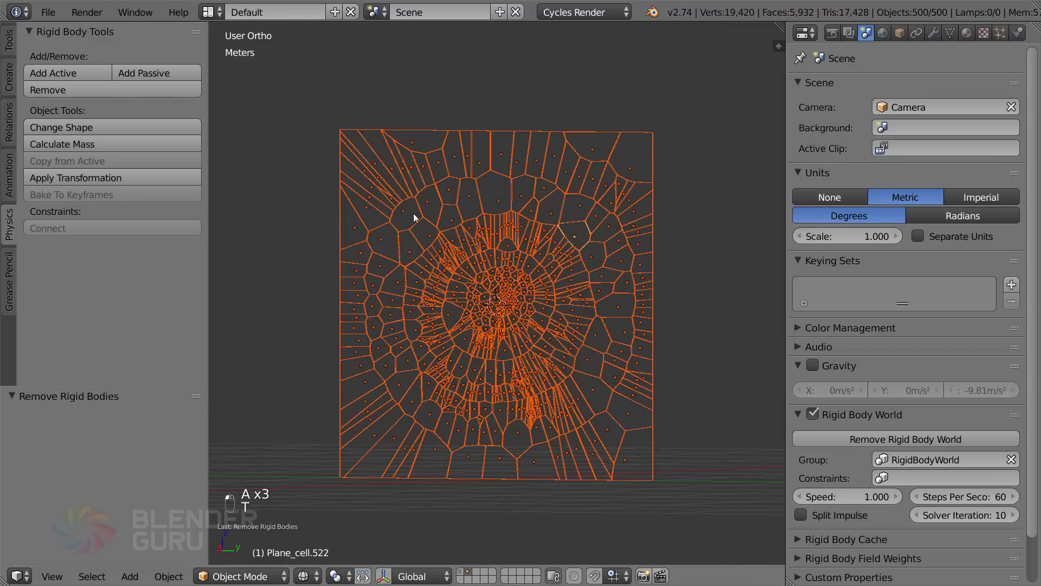
pyautogui.press('t')
# Join all the selected fragments into a single object
pyautogui.press('a')
pyautogui.moveTo(460, 255); pyautogui.dragTo(476, 300, button='middle')
pyautogui.scroll(3, 482, 280)
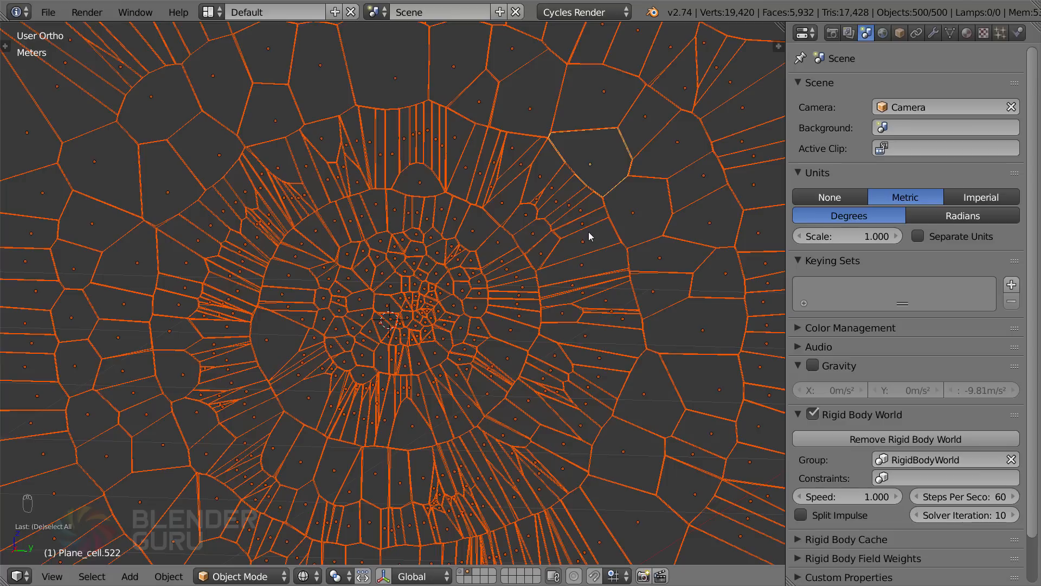
pyautogui.hotkey('ctrl', 'j')
pyautogui.scroll(-3, 488, 292)
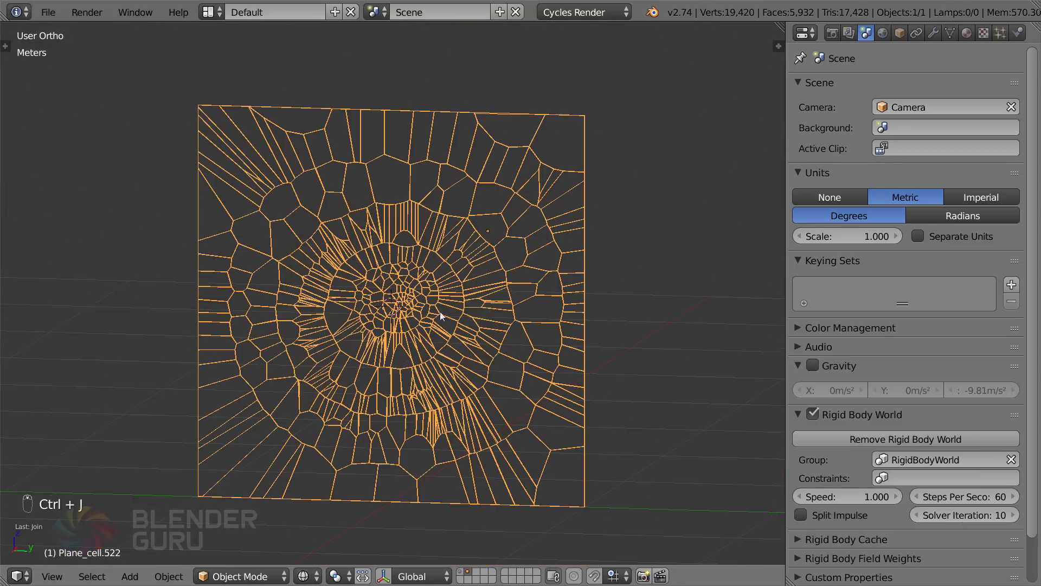
# Select the joined fragments' entire mesh in Edit Mode and merge its duplicate vertices with Remove Doubles
pyautogui.press('Tab')
pyautogui.press('a')
pyautogui.press('a')
pyautogui.press('a')
pyautogui.press('a')
pyautogui.scroll(3, 569, 283)
pyautogui.scroll(-3, 616, 214)
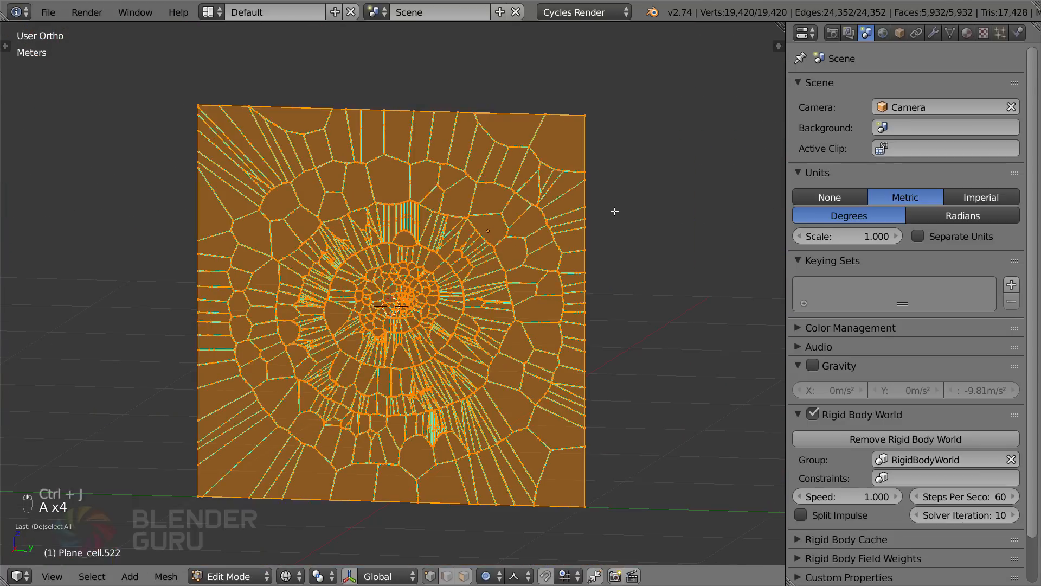
pyautogui.press('w')
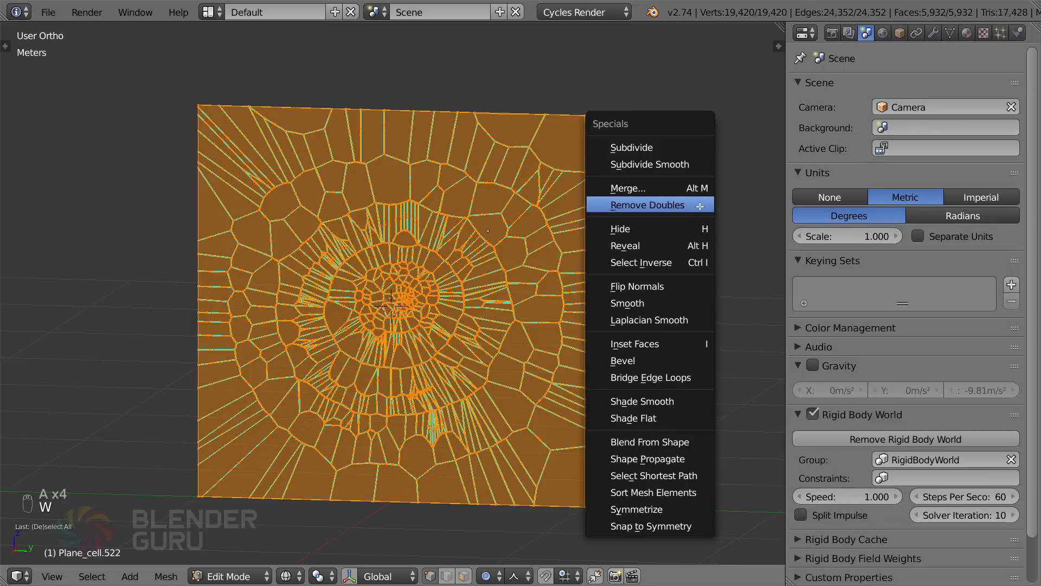
pyautogui.click(697, 206)
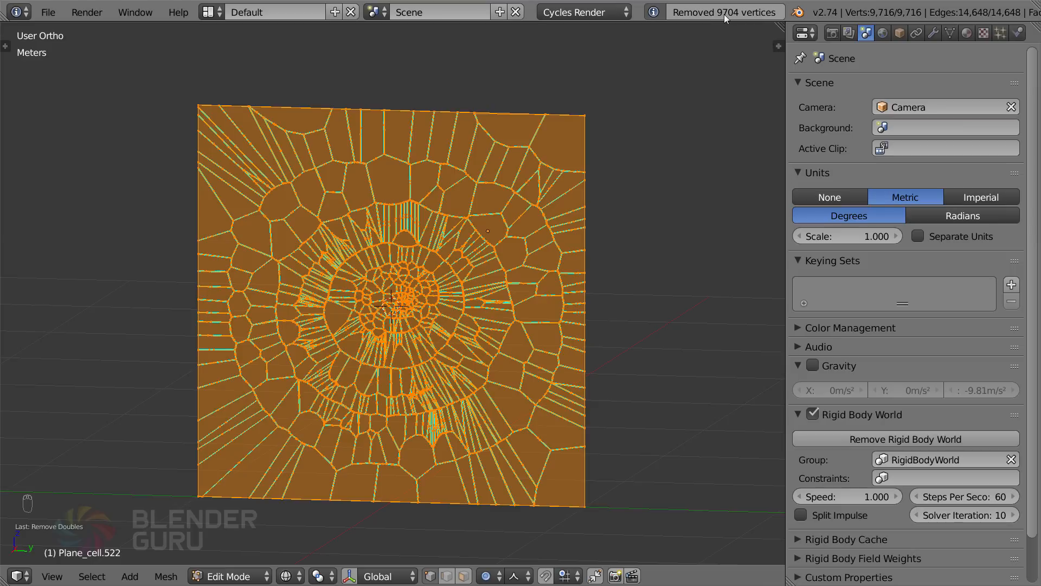
# Set the Remove Doubles merge distance to 0.000001
pyautogui.press('t')
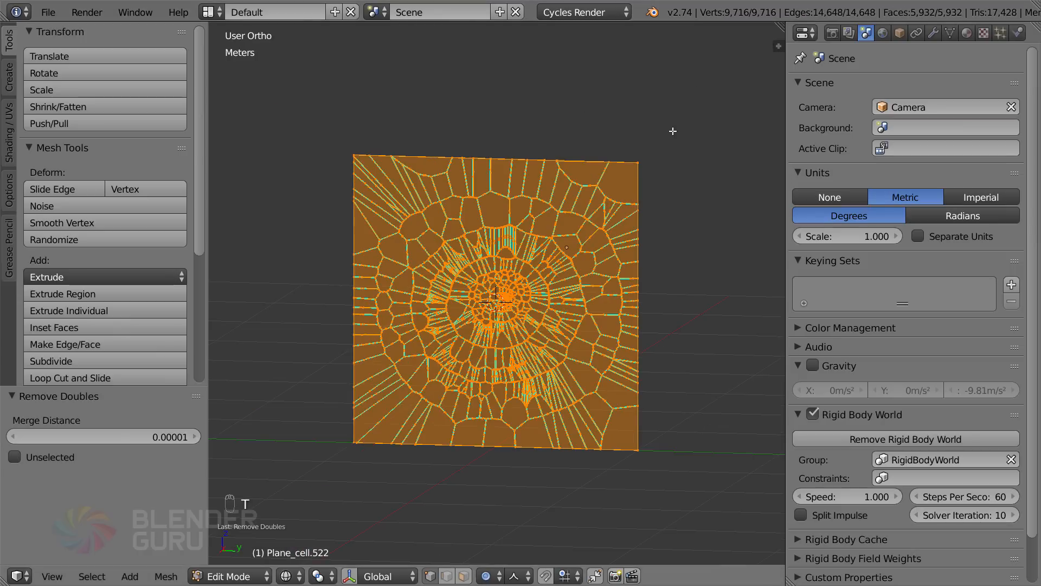
pyautogui.click(143, 430)
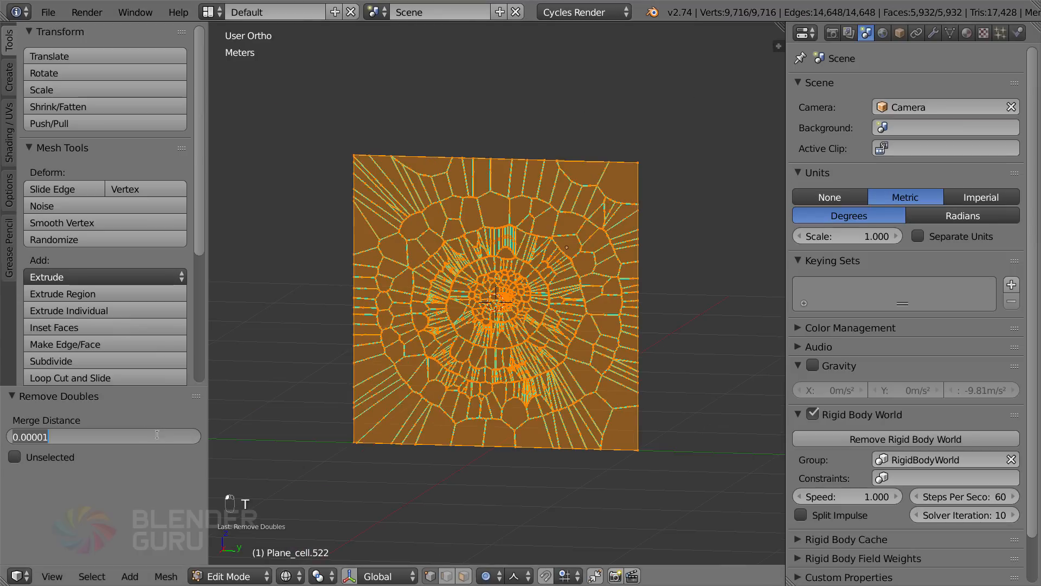
pyautogui.write('0.000001')
pyautogui.press('Return')
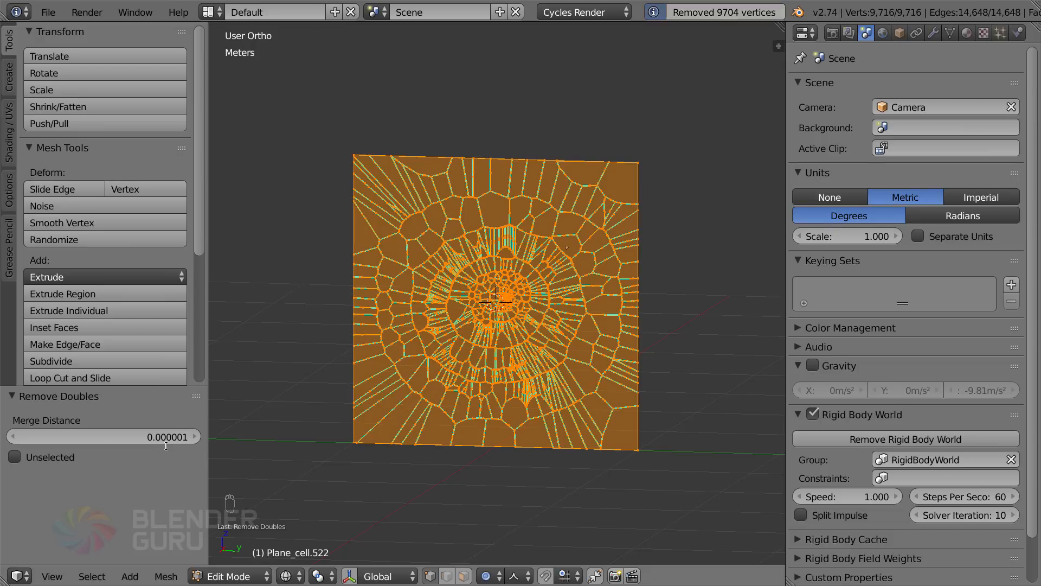
pyautogui.press('t')
# Check the merged mesh's edges near the impact point, return to Object Mode, and show the first layer with the unfractured panel
pyautogui.scroll(6, 511, 309)
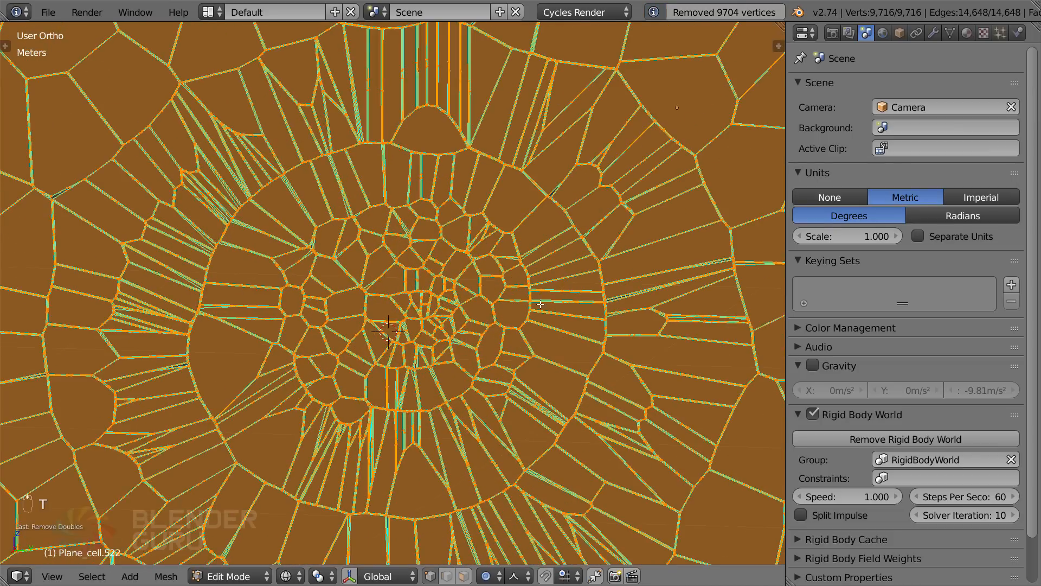
pyautogui.scroll(8, 510, 309)
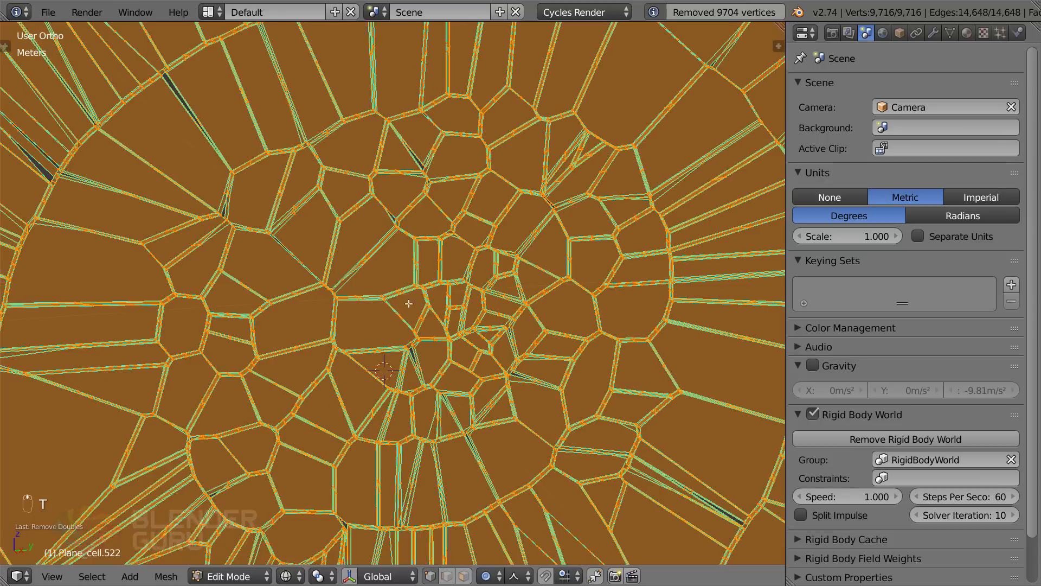
pyautogui.scroll(3, 434, 306)
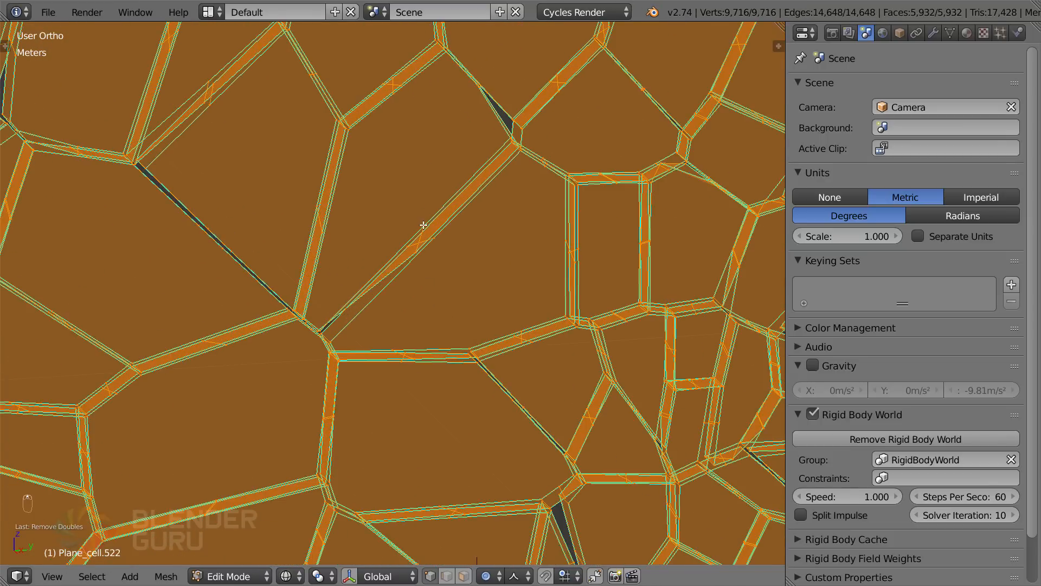
pyautogui.scroll(-8, 422, 260)
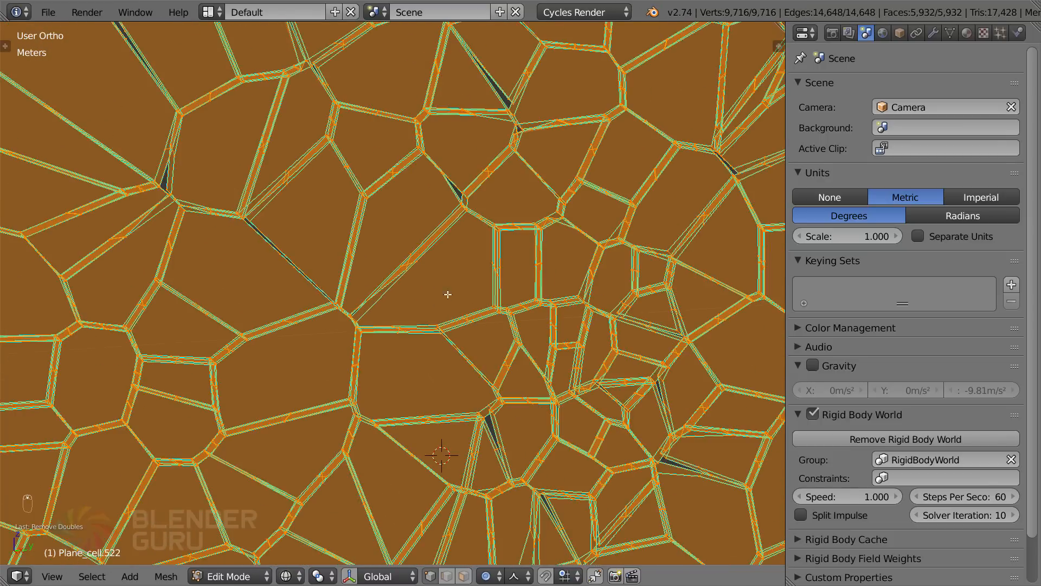
pyautogui.scroll(-4, 425, 396)
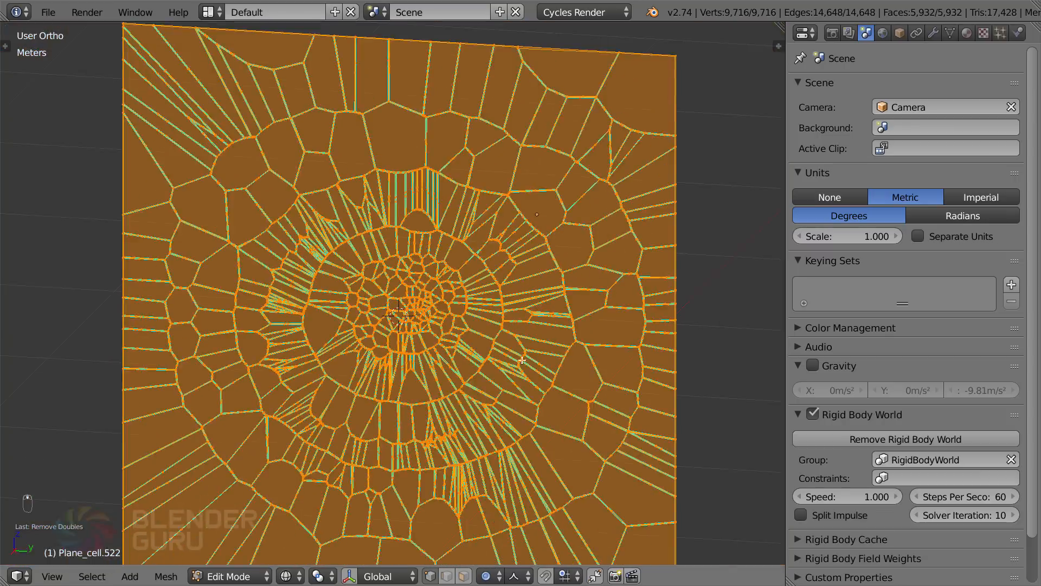
pyautogui.scroll(-2, 569, 303)
pyautogui.press('Tab')
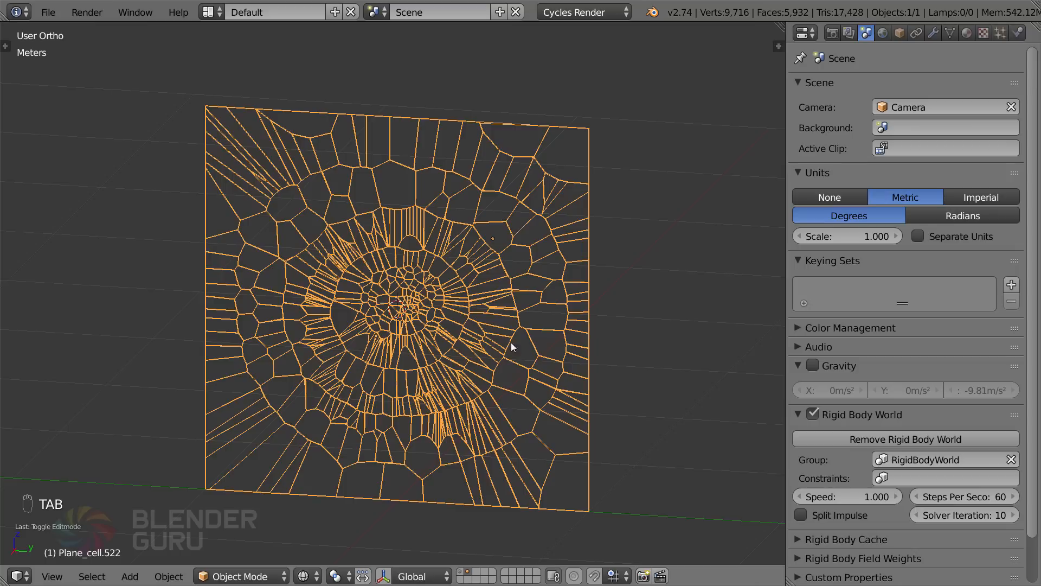
pyautogui.click(460, 572)
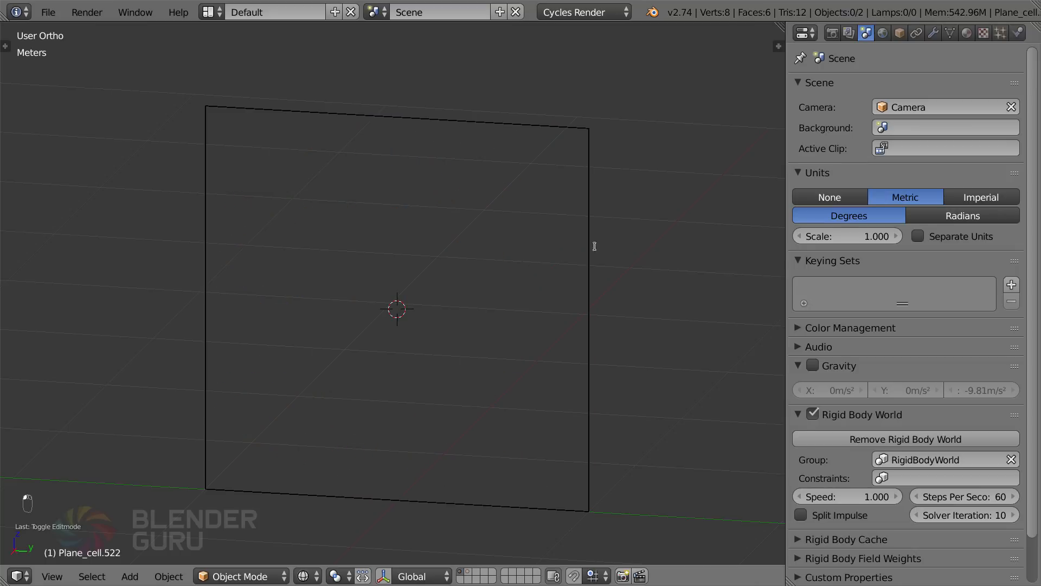
pyautogui.press('space')
pyautogui.press('Return')
pyautogui.press('Escape')
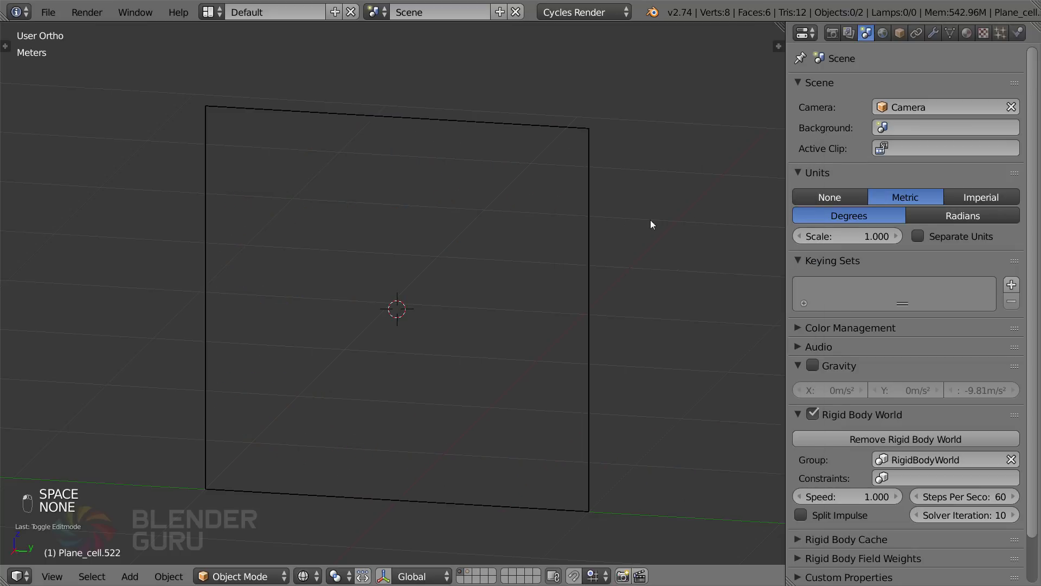
# Show only the second scene layer with the fractured glass pane and view the pane from an angle
pyautogui.click(469, 572)
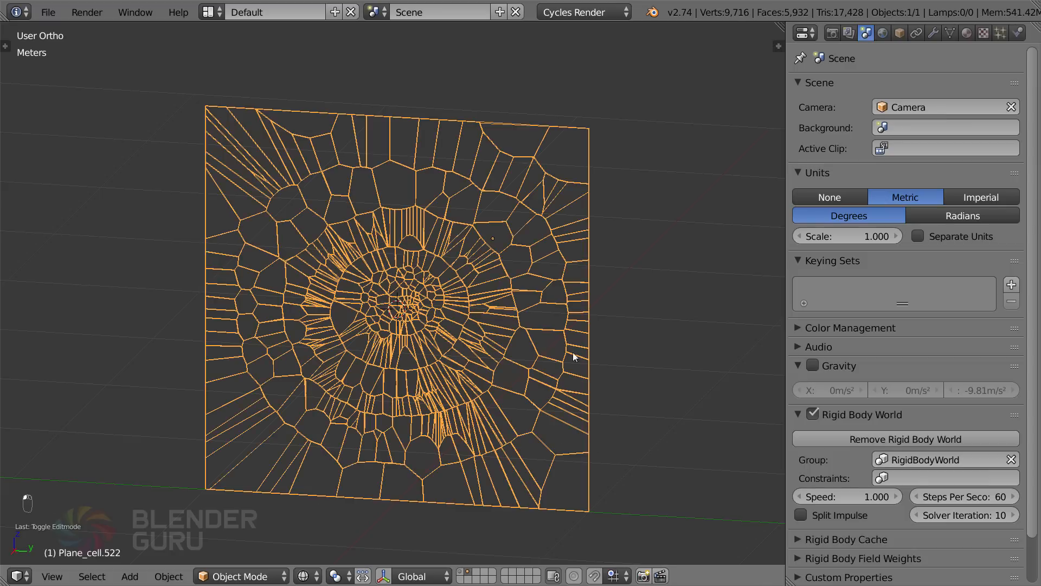
pyautogui.scroll(3, 542, 341)
pyautogui.moveTo(525, 332); pyautogui.dragTo(516, 305, button='middle')
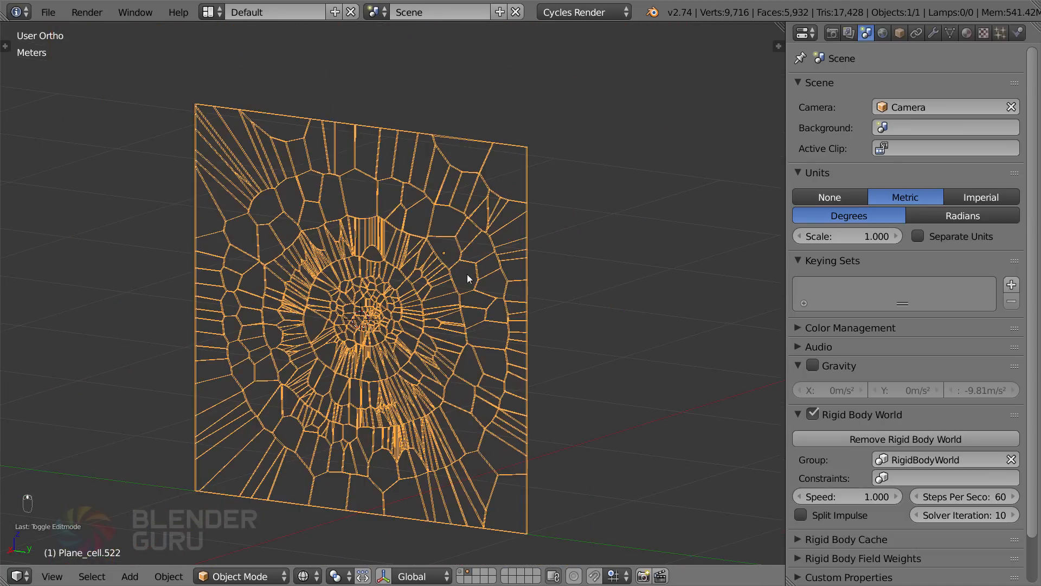
pyautogui.keyDown('shift'); pyautogui.moveTo(467, 275); pyautogui.dragTo(494, 267, button='middle'); pyautogui.keyUp('shift')
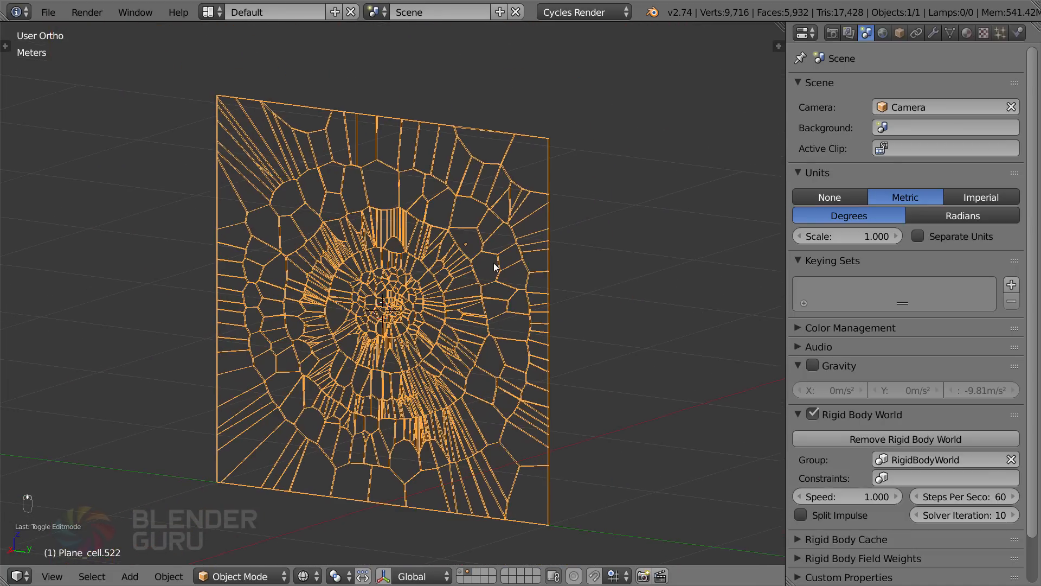
# Separate the whole fractured pane mesh into individual objects by loose parts and return to Object Mode
pyautogui.press('Tab')
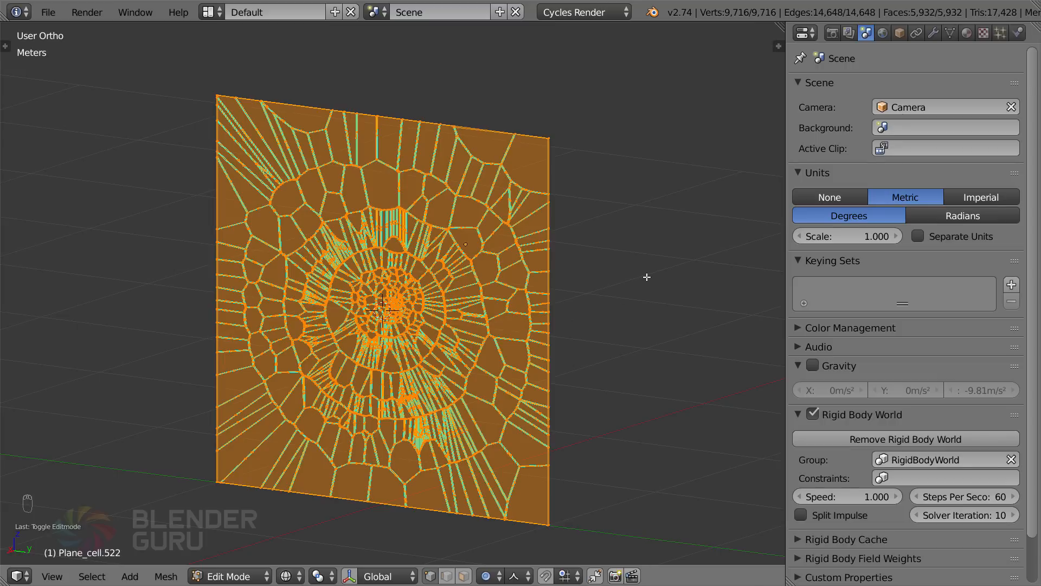
pyautogui.press('p')
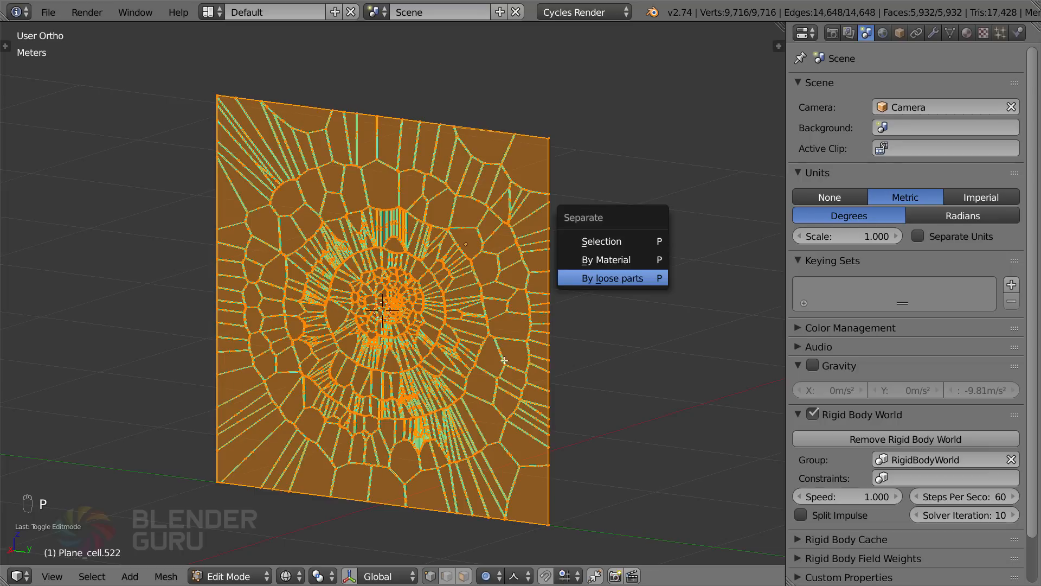
pyautogui.press('Return')
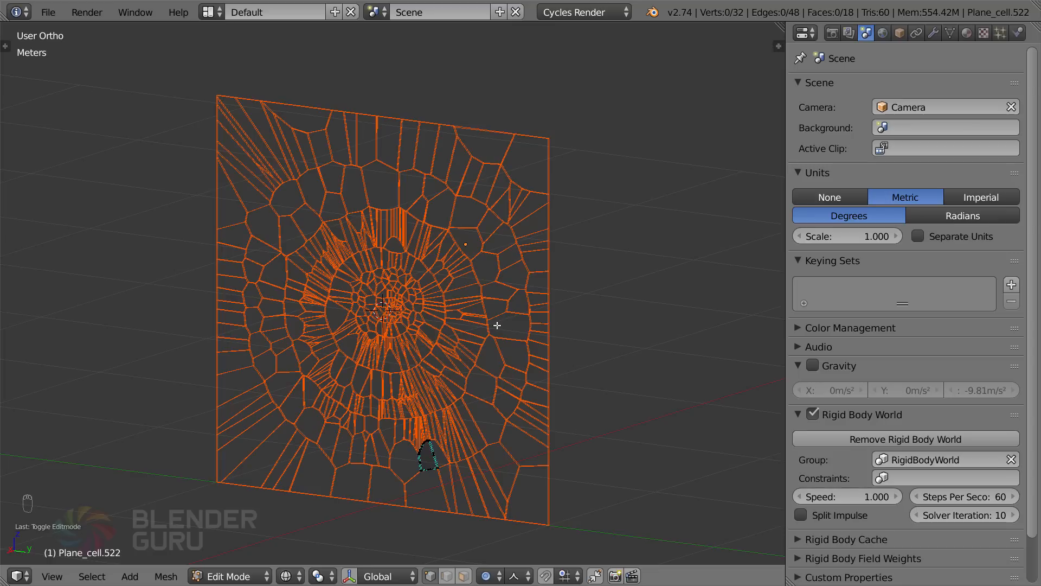
pyautogui.scroll(2, 514, 327)
pyautogui.press('Tab')
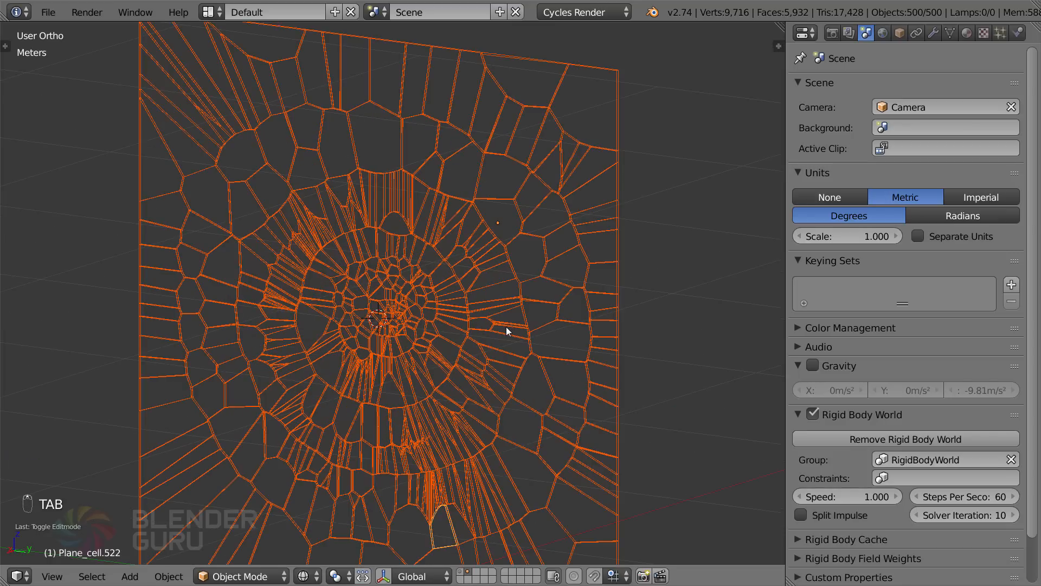
# Set the origin of every shard to its own geometry, keeping all shards selected
pyautogui.hotkey('ctrl', 'alt', 'shift', 'c')
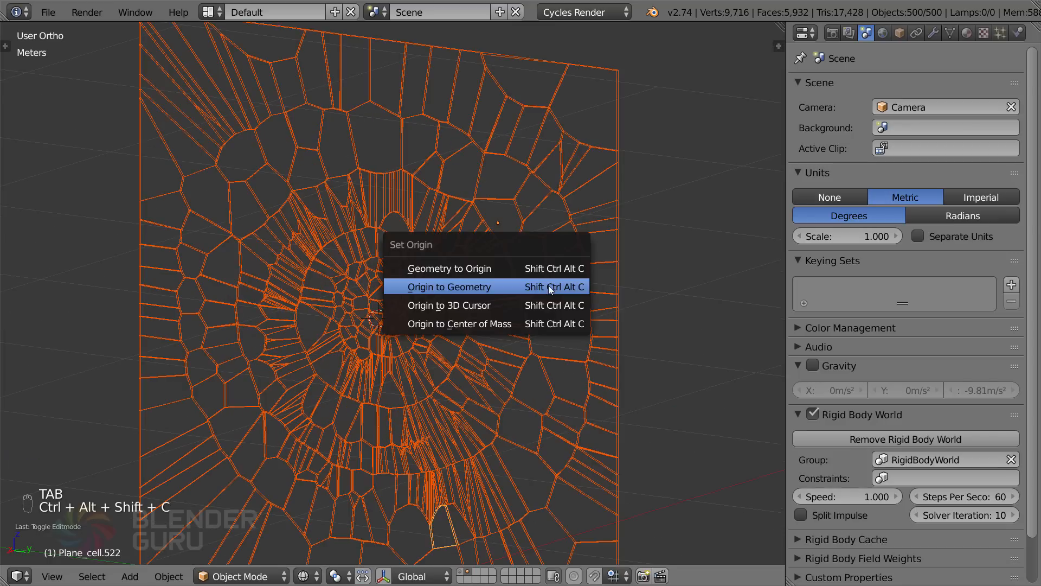
pyautogui.click(548, 285)
pyautogui.scroll(3, 541, 372)
pyautogui.press('a')
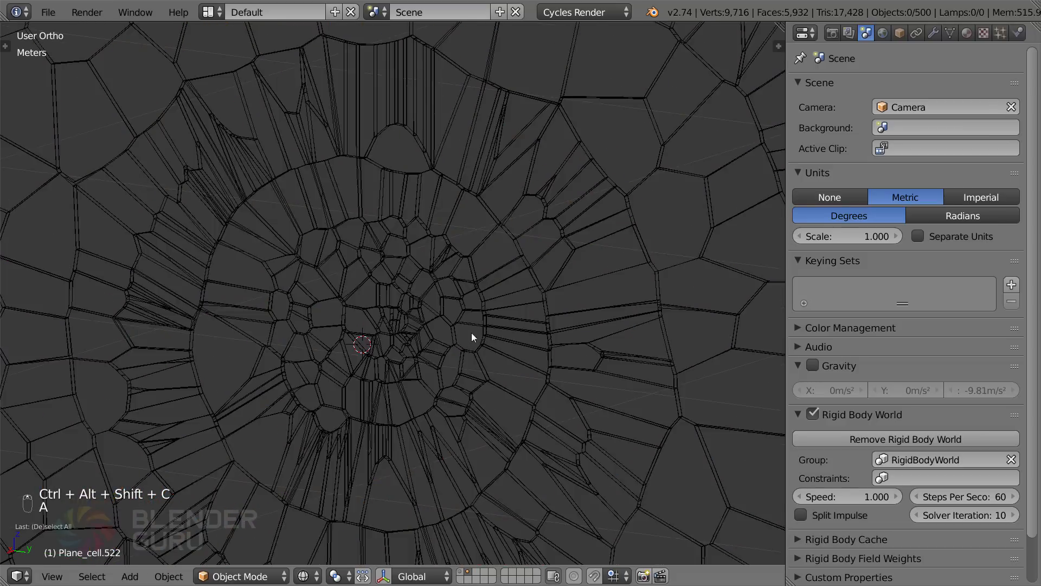
pyautogui.press('a')
# Display the pane in solid shading to check the origin points of the shards
pyautogui.scroll(2, 466, 298)
pyautogui.press('z')
pyautogui.scroll(-5, 431, 293)
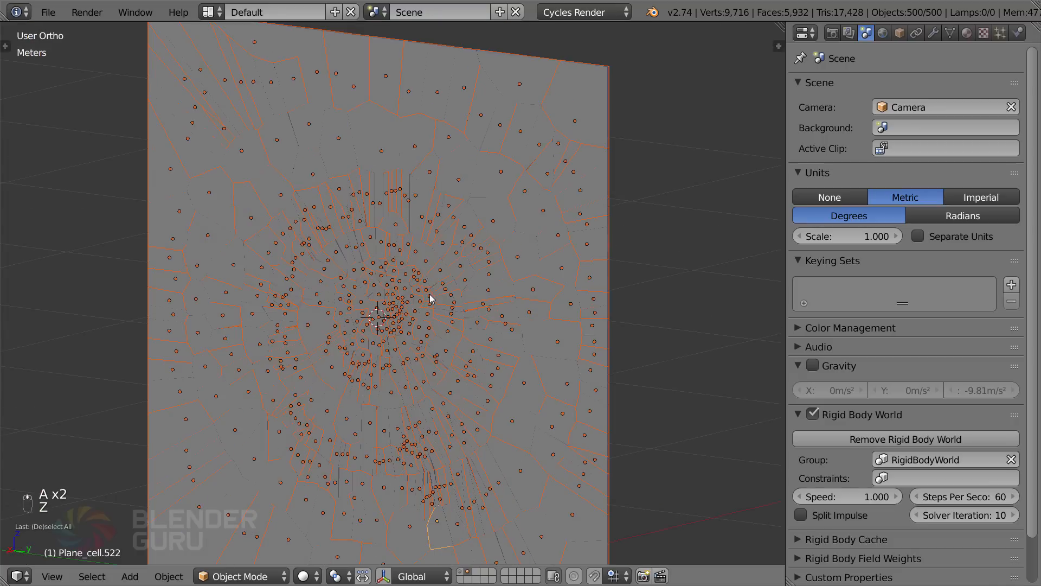
pyautogui.scroll(-2, 429, 297)
pyautogui.moveTo(410, 261); pyautogui.dragTo(383, 273, button='middle')
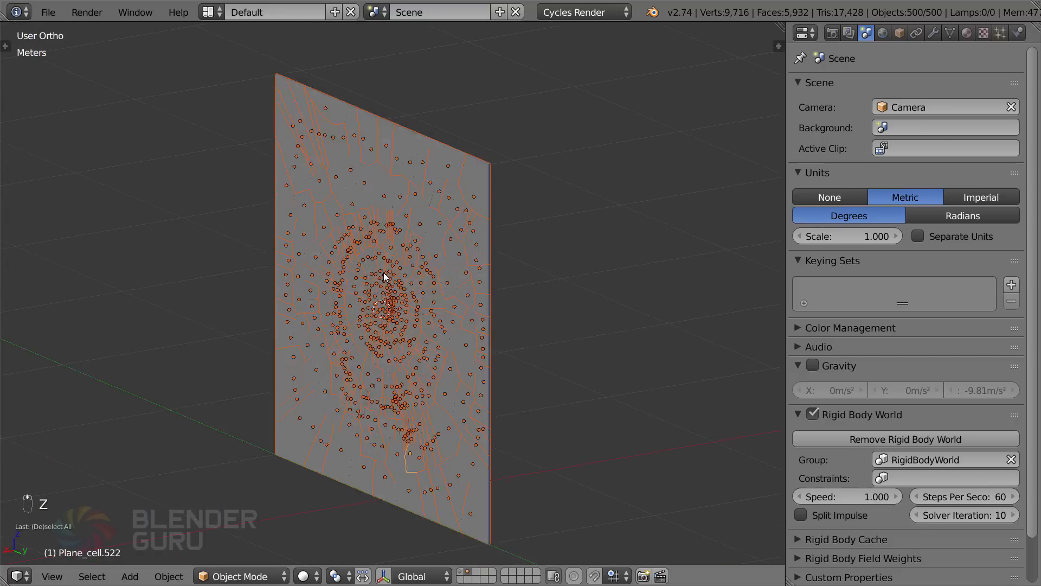
# Add all selected shards to the rigid body simulation as Active bodies
pyautogui.scroll(3, 390, 260)
pyautogui.press('t')
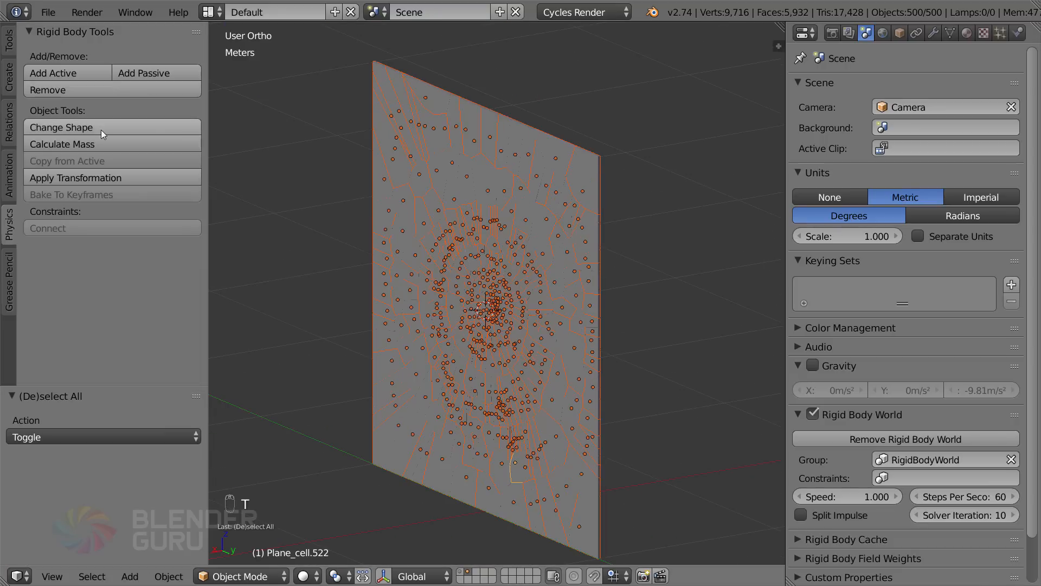
pyautogui.click(77, 72)
# Play the animation to test the shards' rigid body simulation, and stop the playback
pyautogui.scroll(3, 374, 254)
pyautogui.scroll(-4, 446, 250)
pyautogui.hotkey('alt', 'a')
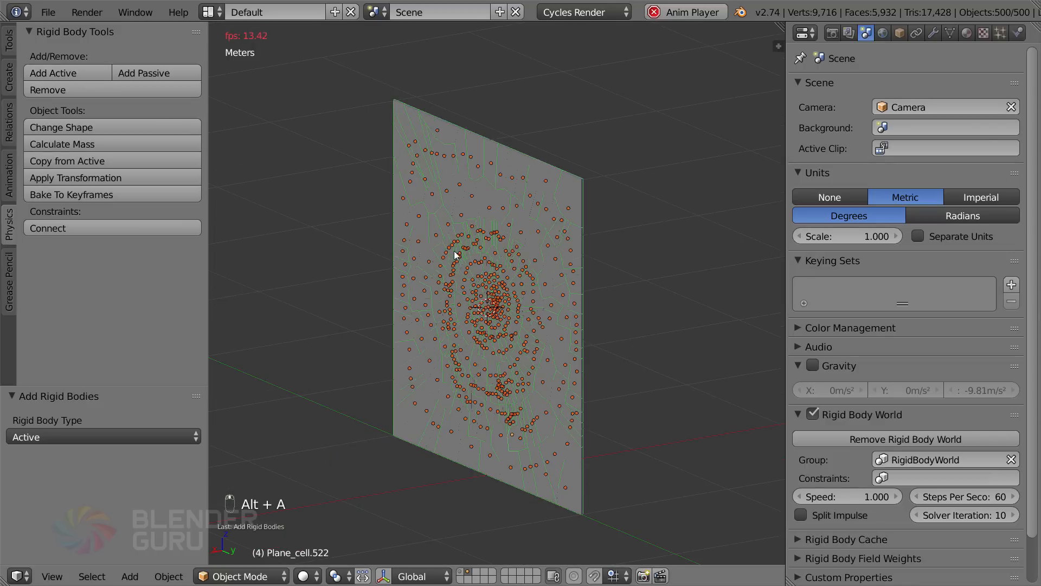
pyautogui.press('Escape')
pyautogui.scroll(8, 491, 296)
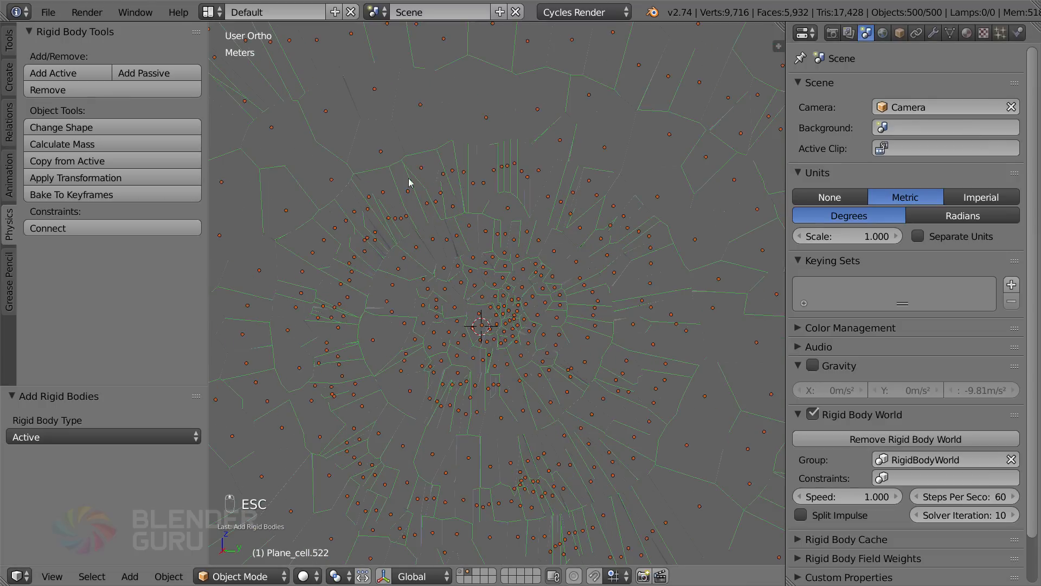
# Examine the active shard's rigid body physics settings, including its dynamics and collision shape options
pyautogui.moveTo(512, 266); pyautogui.dragTo(467, 275, button='middle')
pyautogui.click(1018, 34)
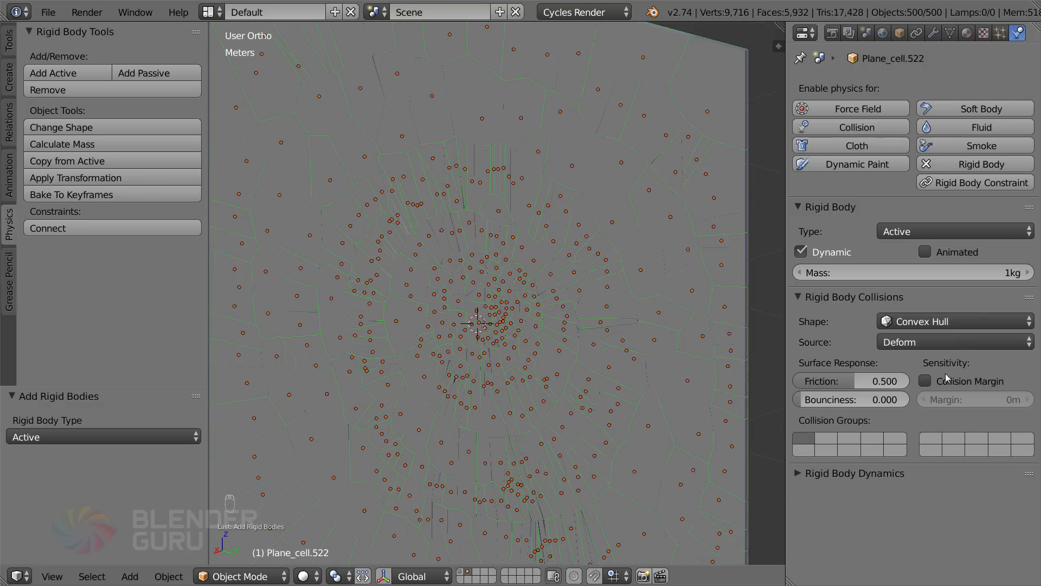
pyautogui.click(881, 479)
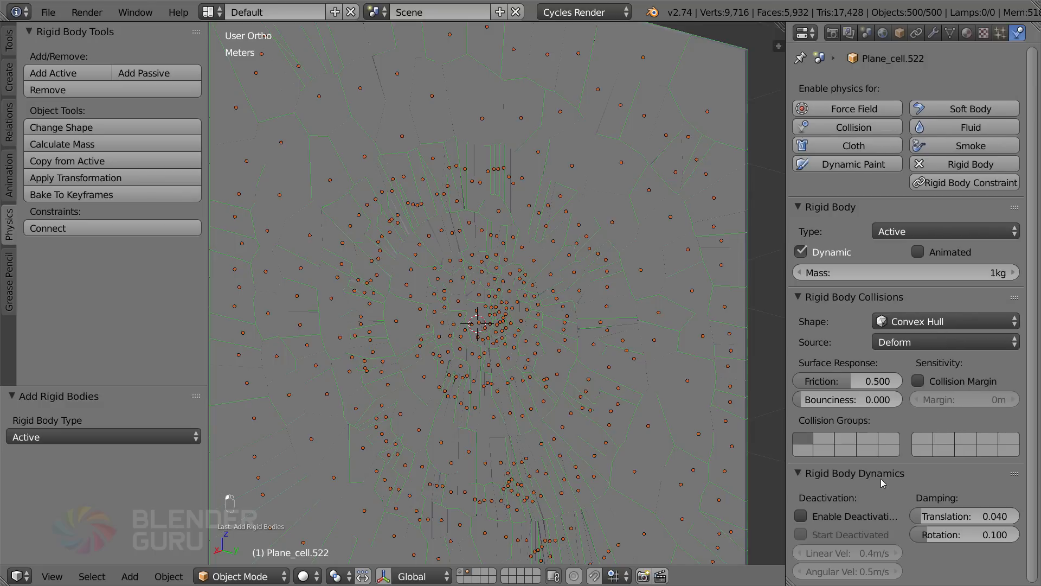
pyautogui.click(940, 479)
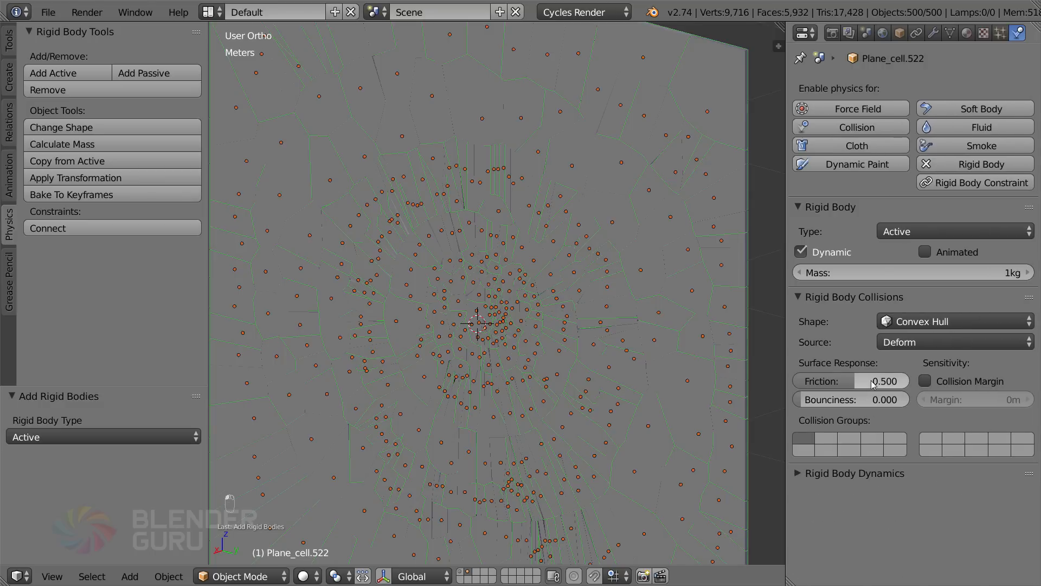
pyautogui.click(921, 321)
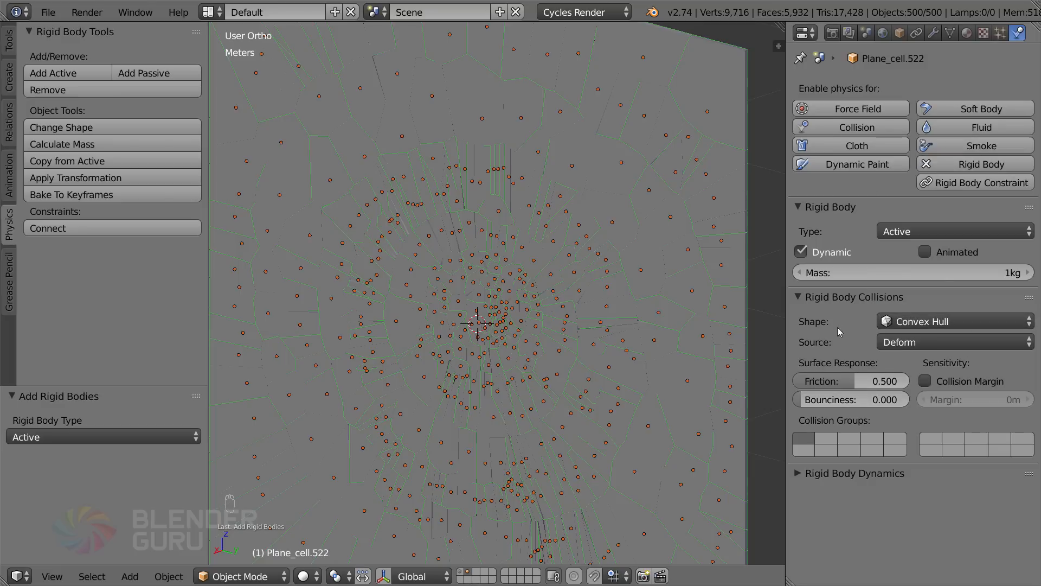
pyautogui.click(959, 322)
pyautogui.scroll(-4, 557, 222)
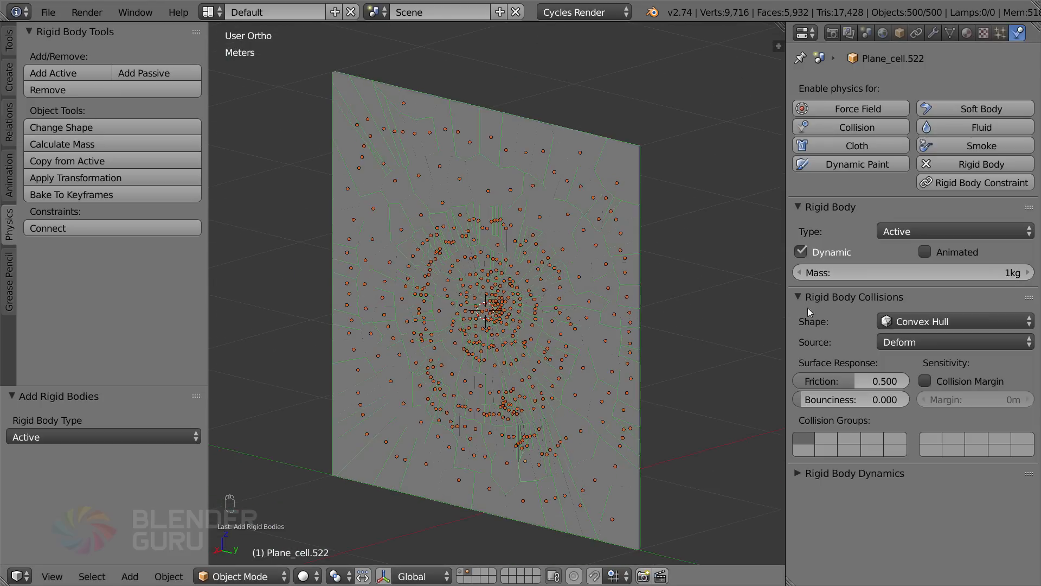
# Make several large and small shards active one by one to compare their rigid body mass
pyautogui.scroll(7, 532, 301)
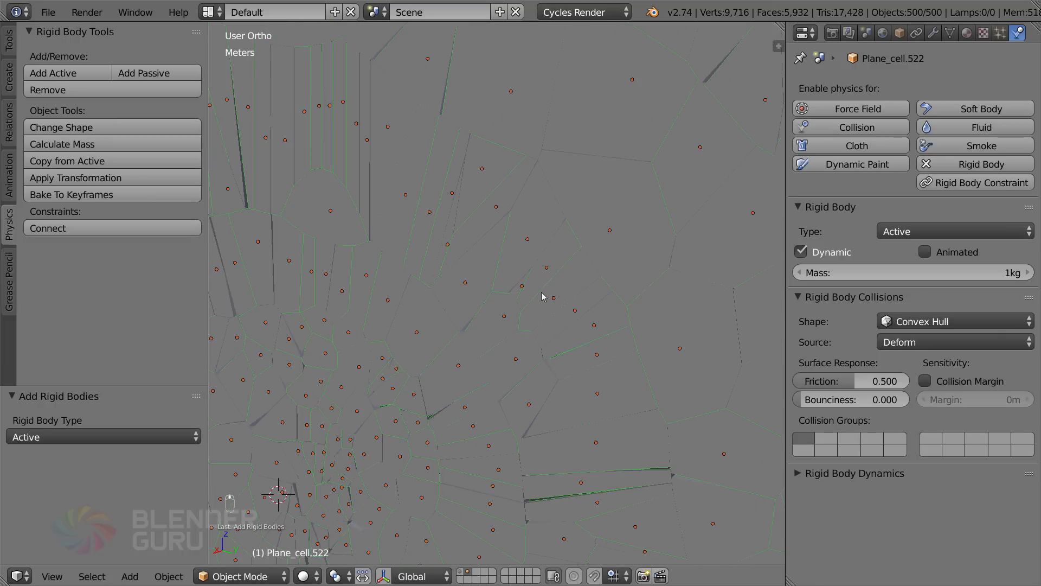
pyautogui.keyDown('shift'); pyautogui.rightClick(536, 234); pyautogui.keyUp('shift')
pyautogui.scroll(-6, 424, 452)
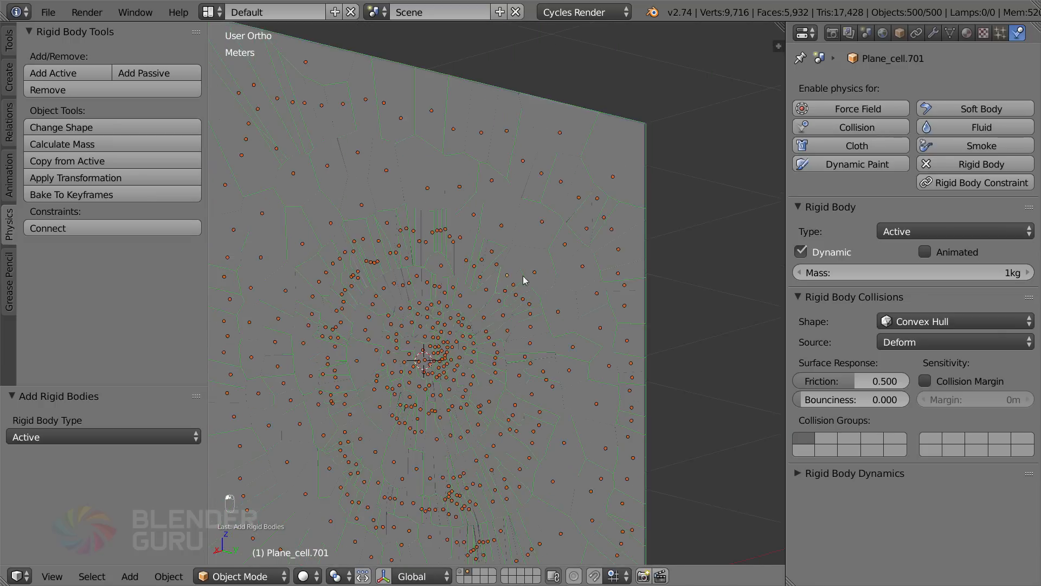
pyautogui.keyDown('shift'); pyautogui.rightClick(606, 160); pyautogui.keyUp('shift')
pyautogui.scroll(6, 457, 329)
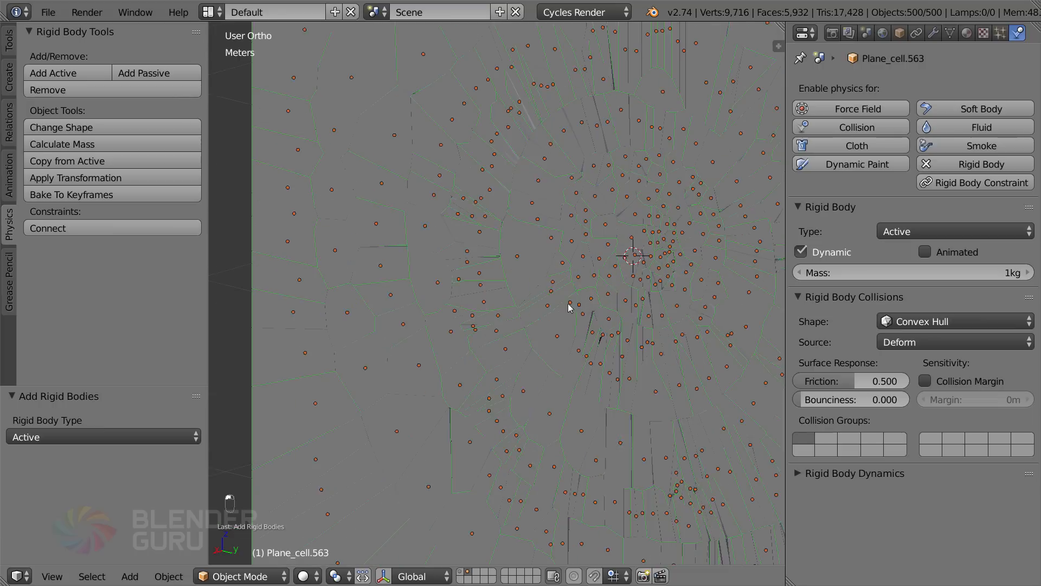
pyautogui.scroll(3, 471, 364)
pyautogui.keyDown('shift'); pyautogui.rightClick(668, 274); pyautogui.keyUp('shift')
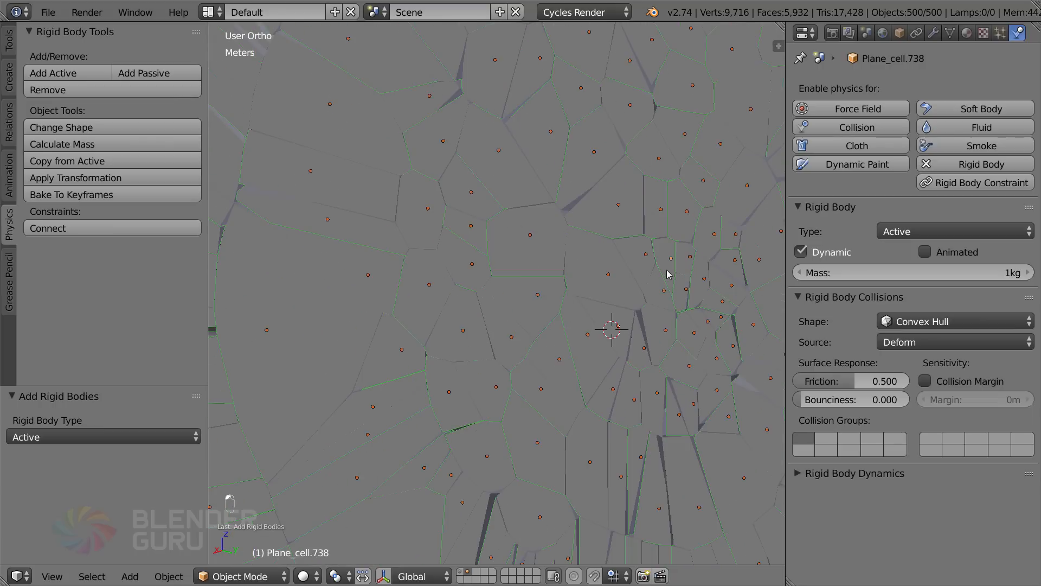
pyautogui.keyDown('shift'); pyautogui.moveTo(670, 293); pyautogui.dragTo(559, 280, button='middle'); pyautogui.keyUp('shift')
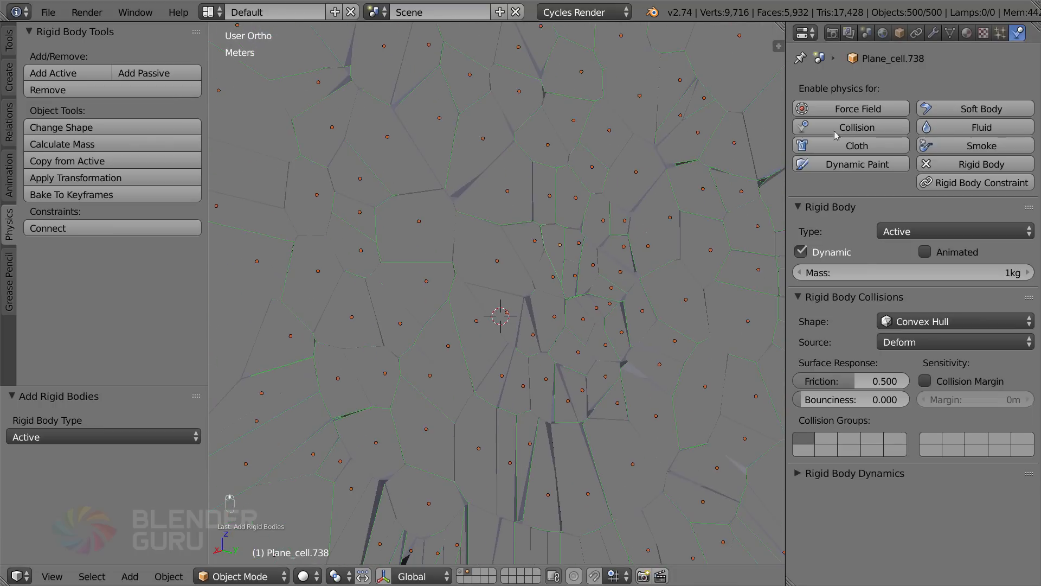
# View the active shard's mass in Imperial units and restore the scene units to Metric
pyautogui.click(866, 34)
pyautogui.click(981, 196)
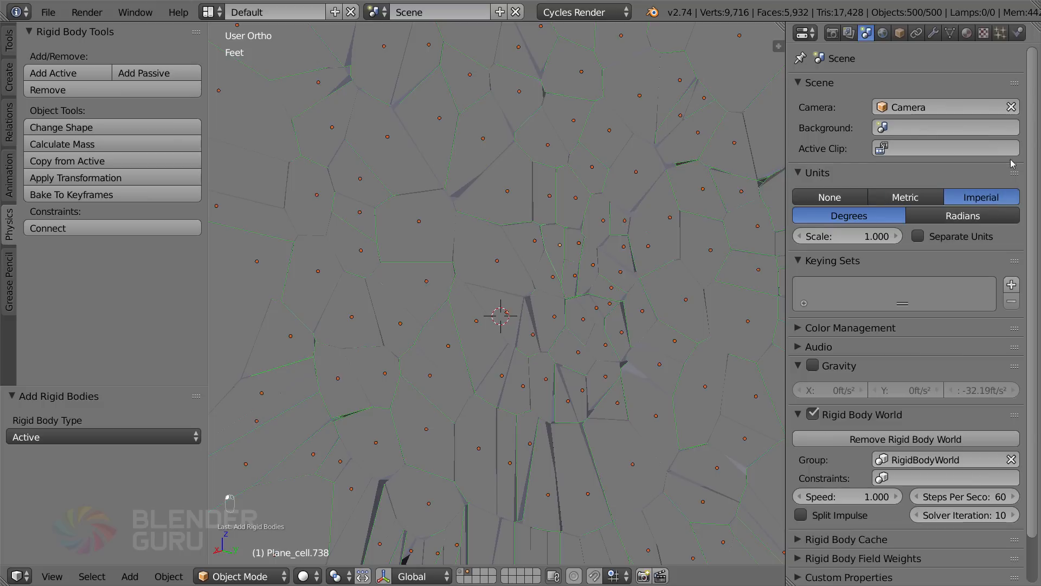
pyautogui.click(1017, 34)
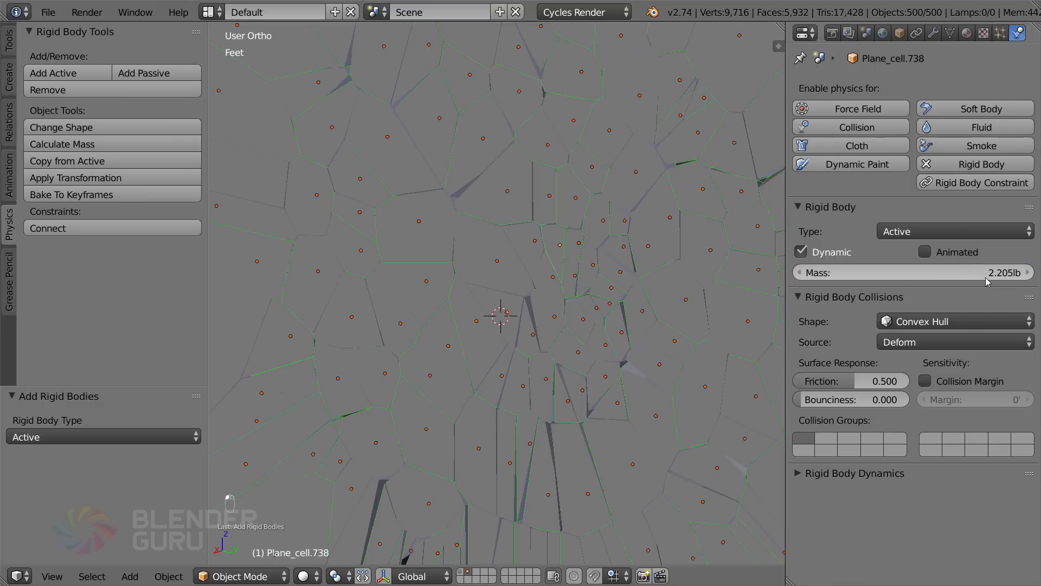
pyautogui.click(866, 34)
pyautogui.click(905, 197)
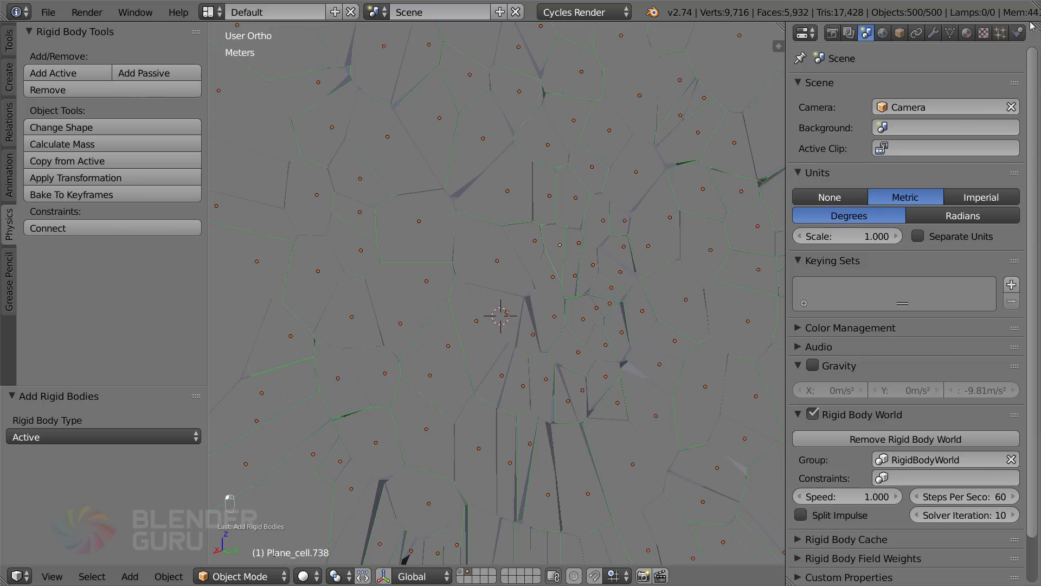
pyautogui.click(1018, 33)
# Calculate the mass of all selected shards with the Glass (Broken) material preset
pyautogui.scroll(-5, 585, 317)
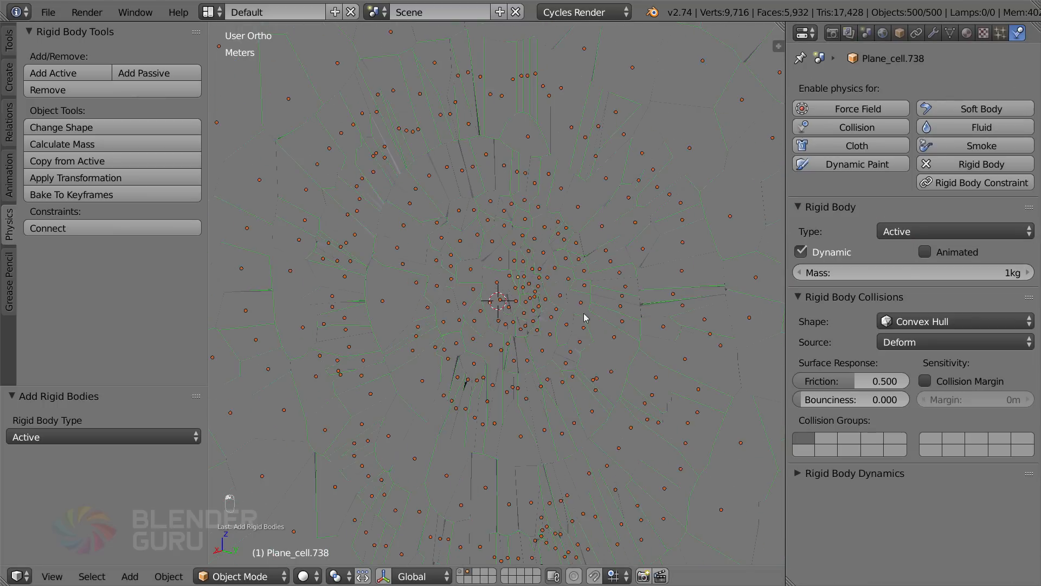
pyautogui.scroll(-3, 590, 280)
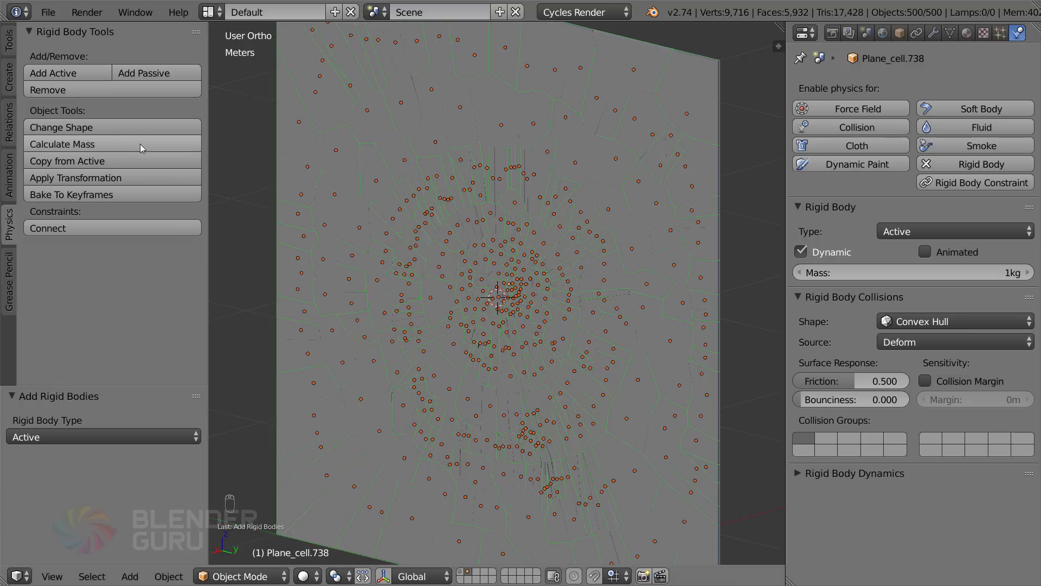
pyautogui.click(121, 147)
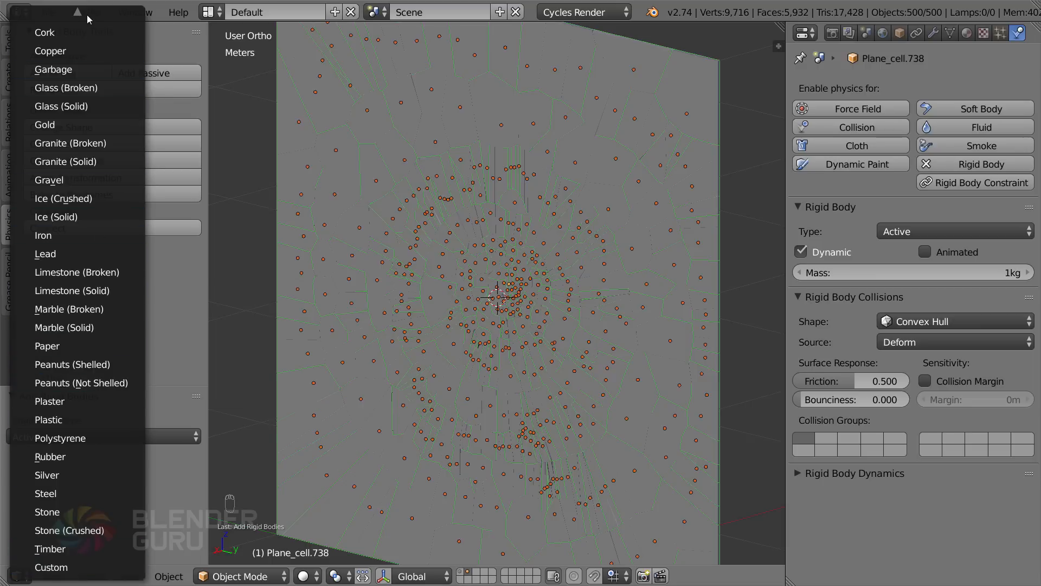
pyautogui.moveTo(78, 14)
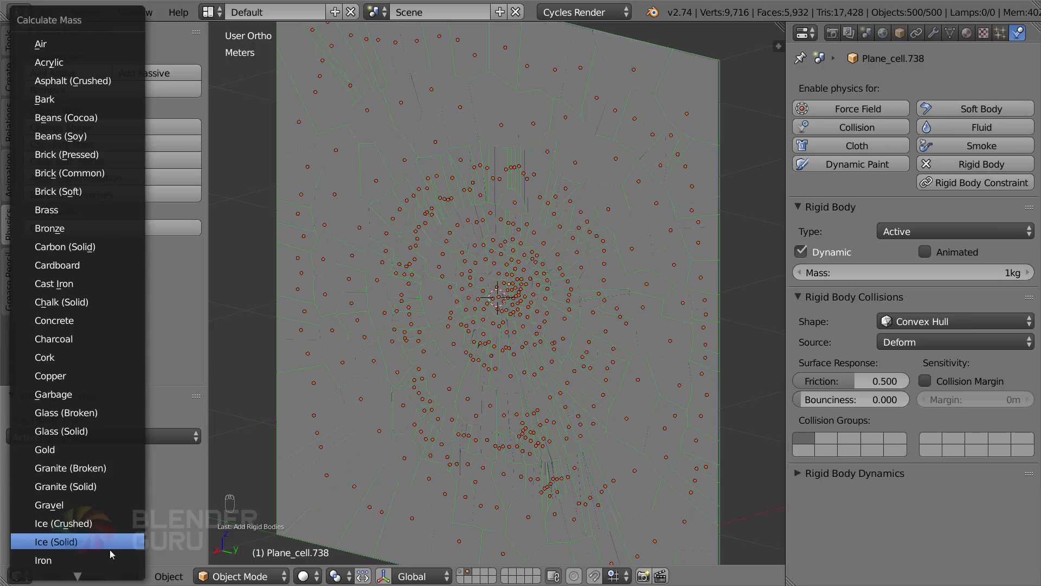
pyautogui.click(103, 412)
# Check the calculated mass of shards of different sizes across the pane
pyautogui.scroll(3, 567, 346)
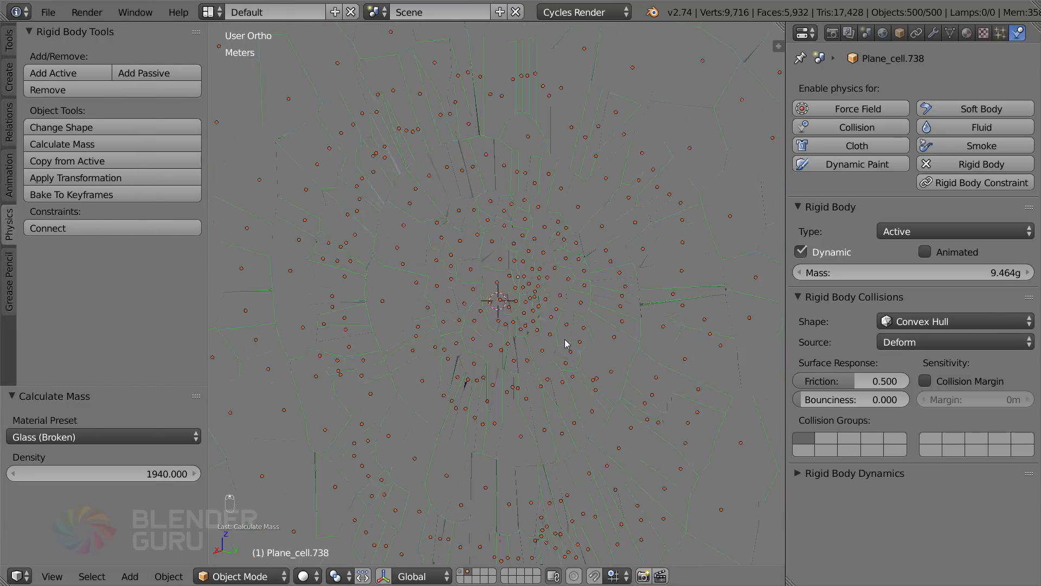
pyautogui.keyDown('shift'); pyautogui.click(516, 239); pyautogui.keyUp('shift')
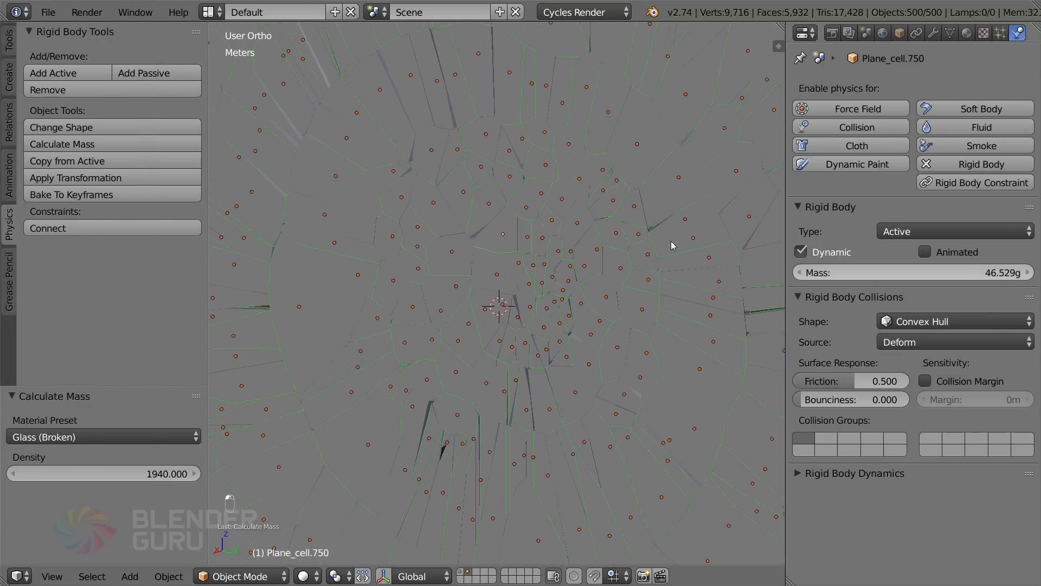
pyautogui.keyDown('shift'); pyautogui.click(601, 128); pyautogui.keyUp('shift')
pyautogui.scroll(-5, 656, 217)
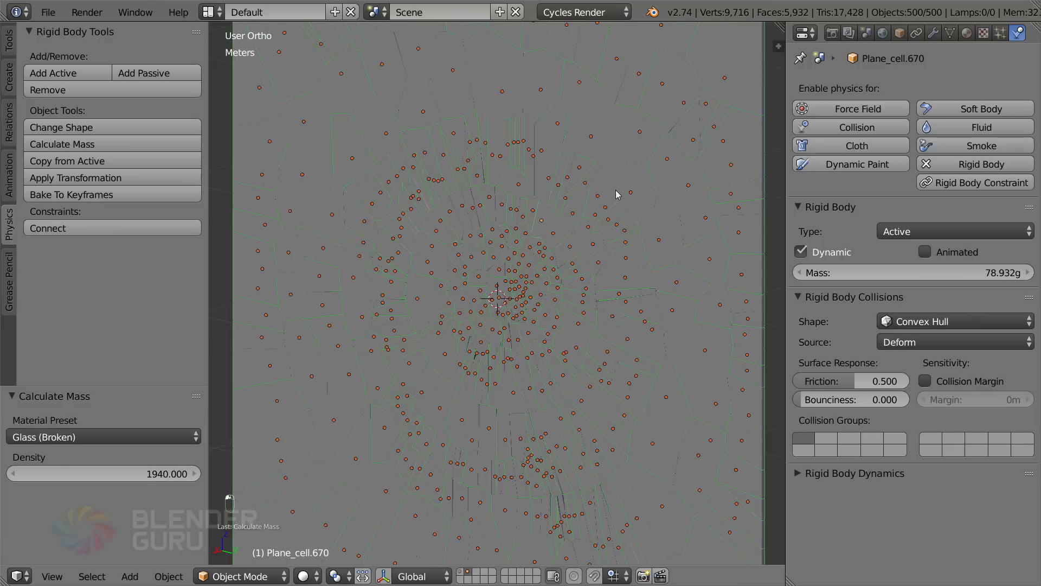
# Make a few shards in the pane's upper corner region active to compare their rigid body mass
pyautogui.keyDown('shift'); pyautogui.click(617, 193); pyautogui.keyUp('shift')
pyautogui.keyDown('shift'); pyautogui.click(637, 145); pyautogui.keyUp('shift')
pyautogui.keyDown('shift'); pyautogui.moveTo(613, 189); pyautogui.dragTo(571, 257, button='middle'); pyautogui.keyUp('shift')
pyautogui.keyDown('shift'); pyautogui.click(705, 122); pyautogui.keyUp('shift')
pyautogui.scroll(-3, 597, 332)
pyautogui.moveTo(486, 362); pyautogui.dragTo(504, 359, button='middle')
pyautogui.scroll(4, 521, 358)
pyautogui.press('t')
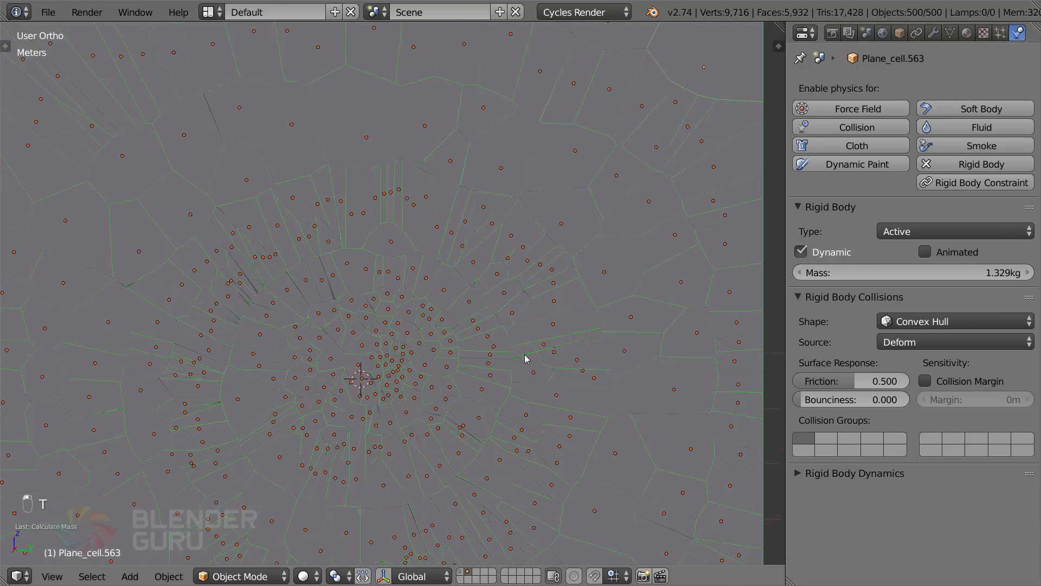
# Deselect all shards and play the animation to preview the simulation of the solid-shaded pane, then stop playback
pyautogui.scroll(-5, 497, 367)
pyautogui.press('a')
pyautogui.keyDown('shift'); pyautogui.moveTo(444, 343); pyautogui.dragTo(536, 312, button='middle'); pyautogui.keyUp('shift')
pyautogui.scroll(3, 470, 301)
pyautogui.scroll(-1, 483, 307)
pyautogui.press('z')
pyautogui.press('z')
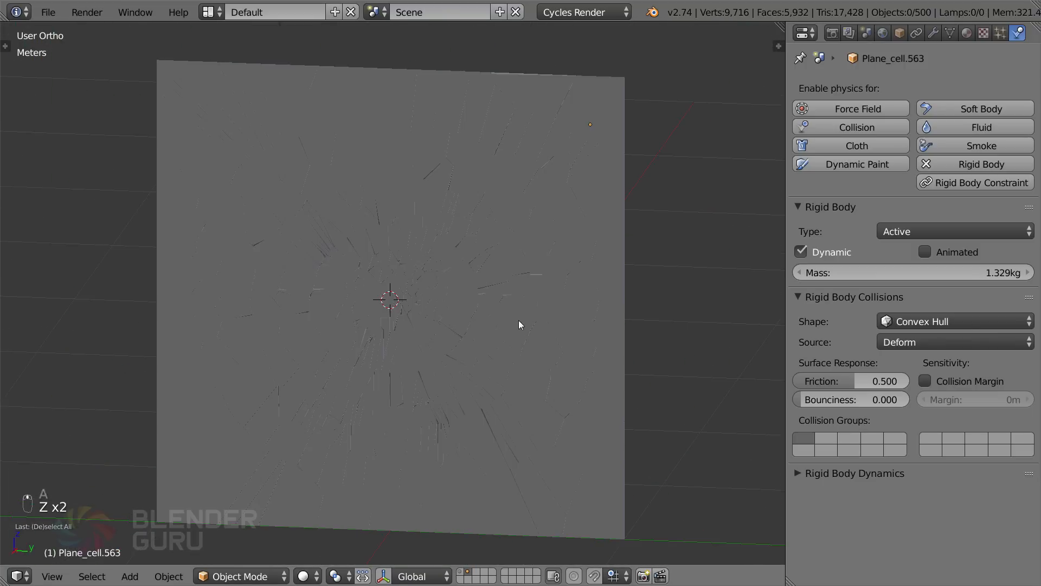
pyautogui.scroll(-3, 518, 320)
pyautogui.hotkey('alt', 'a')
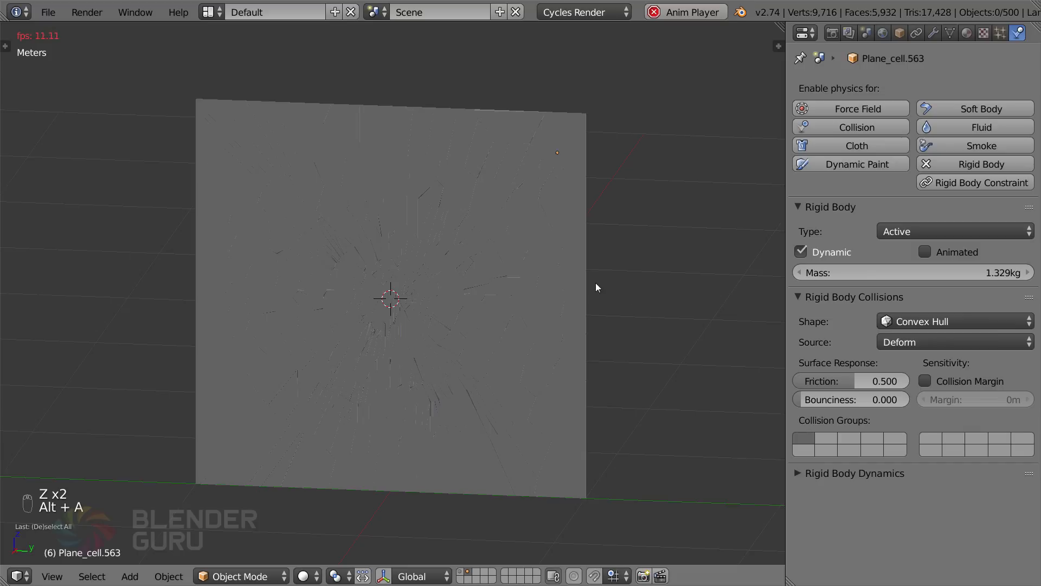
pyautogui.press('Escape')
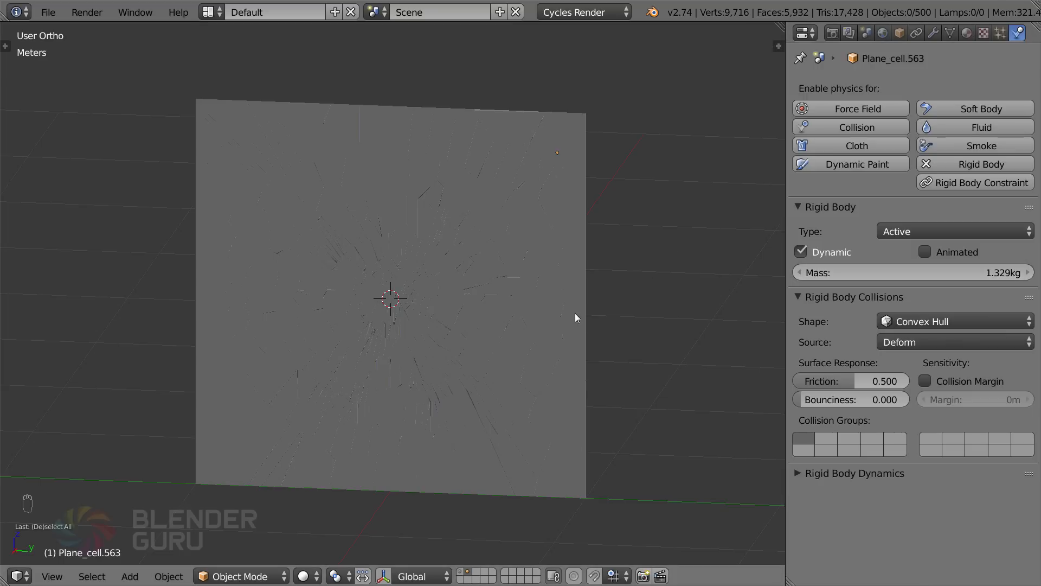
# Place the 3D cursor a short distance in front of the pane, at about mid-height, in the front view
pyautogui.moveTo(575, 313); pyautogui.dragTo(578, 327, button='middle')
pyautogui.press('KP_3')
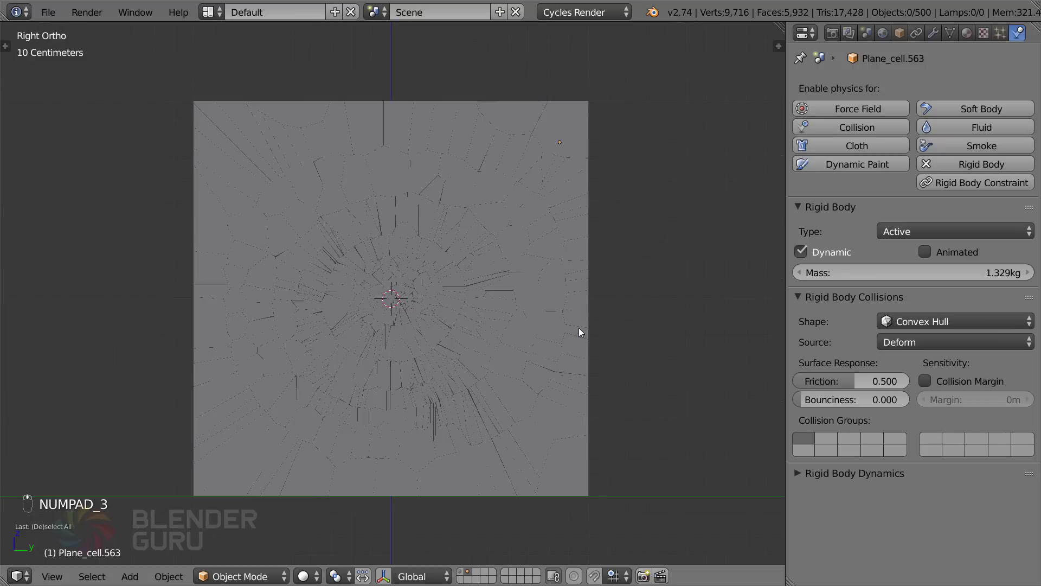
pyautogui.press('KP_1')
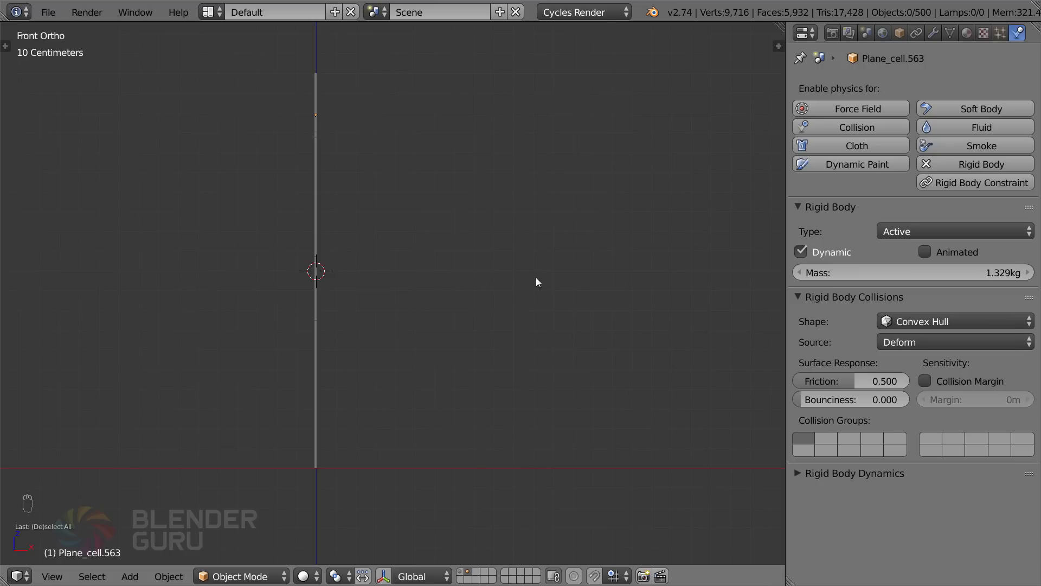
pyautogui.click(440, 270)
pyautogui.press('space')
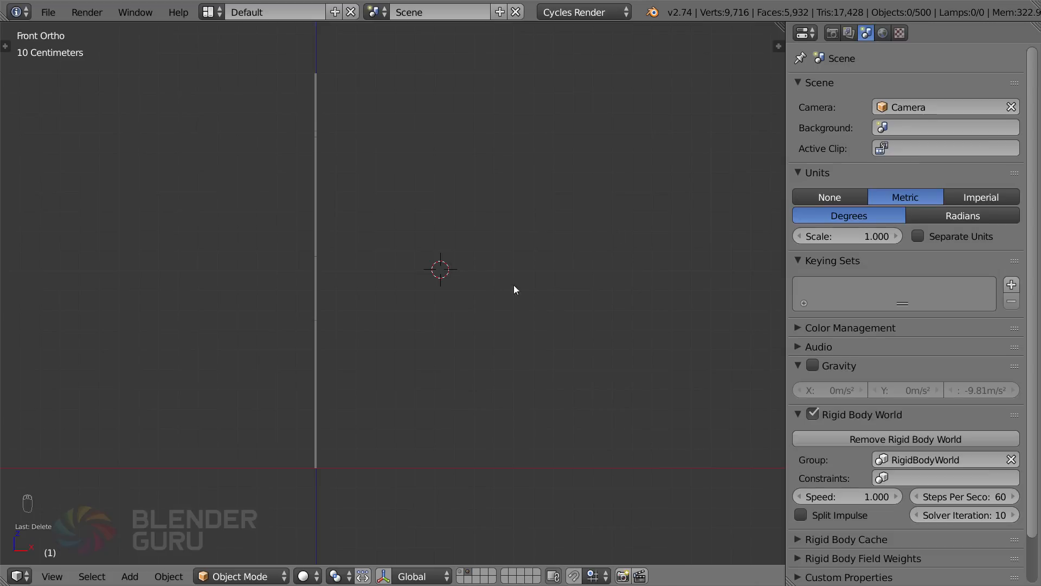
# Switch to the browser, look through the Flickr bullet photos, and open the one of fired bullets and casings
pyautogui.hotkey('alt', 'Tab')
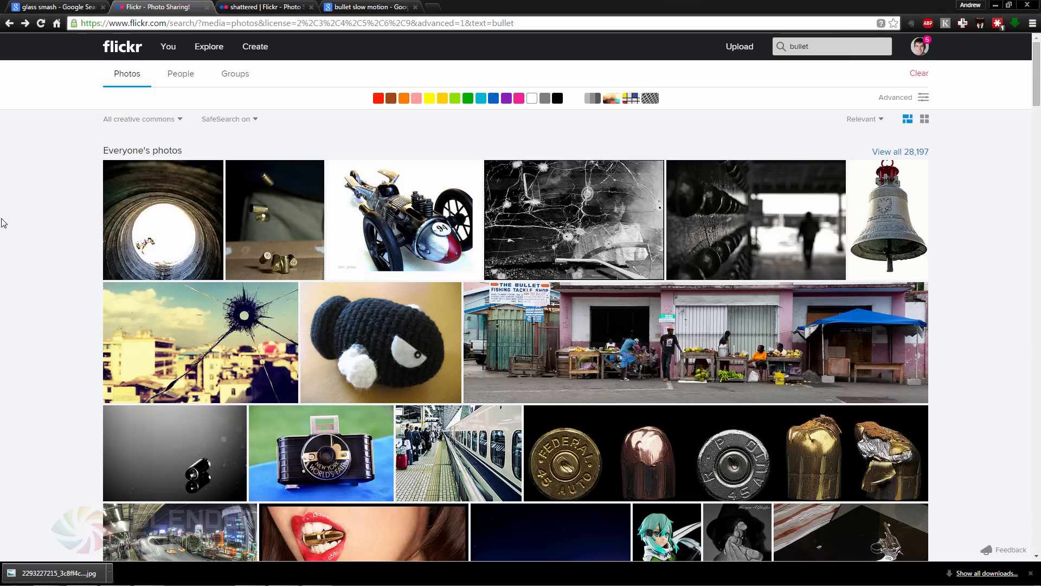
pyautogui.scroll(-3, 3, 222)
pyautogui.scroll(-2, 5, 228)
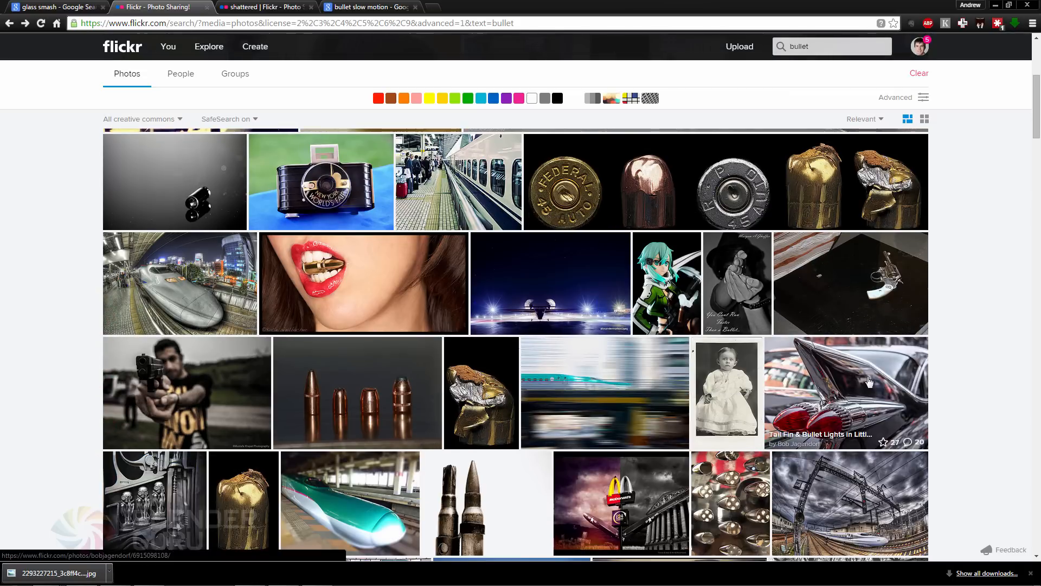
pyautogui.scroll(-1, 426, 384)
pyautogui.scroll(3, 551, 281)
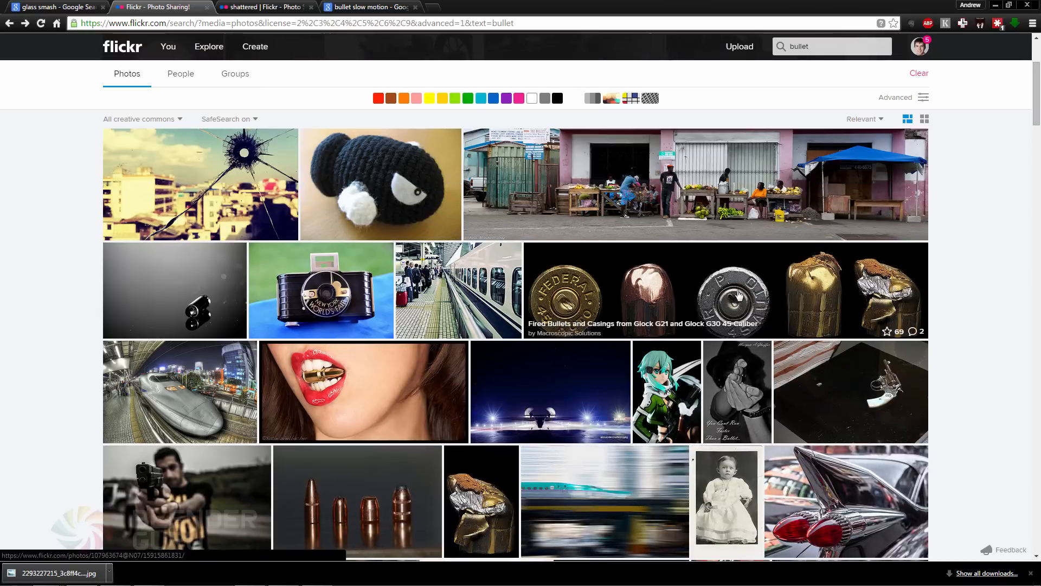
pyautogui.click(689, 300)
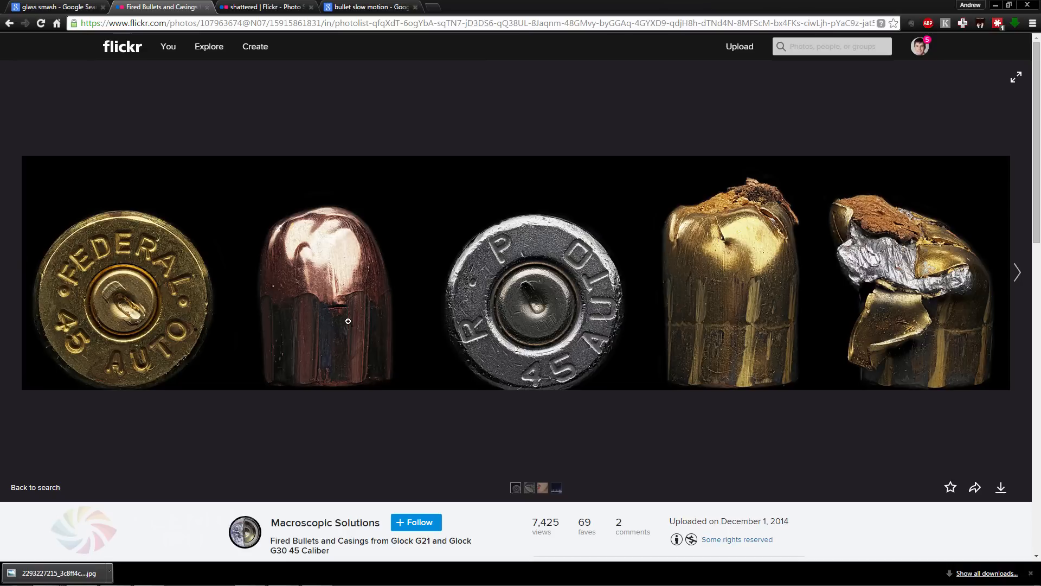
# Return to the Flickr search results and open The Pistol Bullets photo as a shape reference
pyautogui.click(9, 23)
pyautogui.scroll(-8, 387, 352)
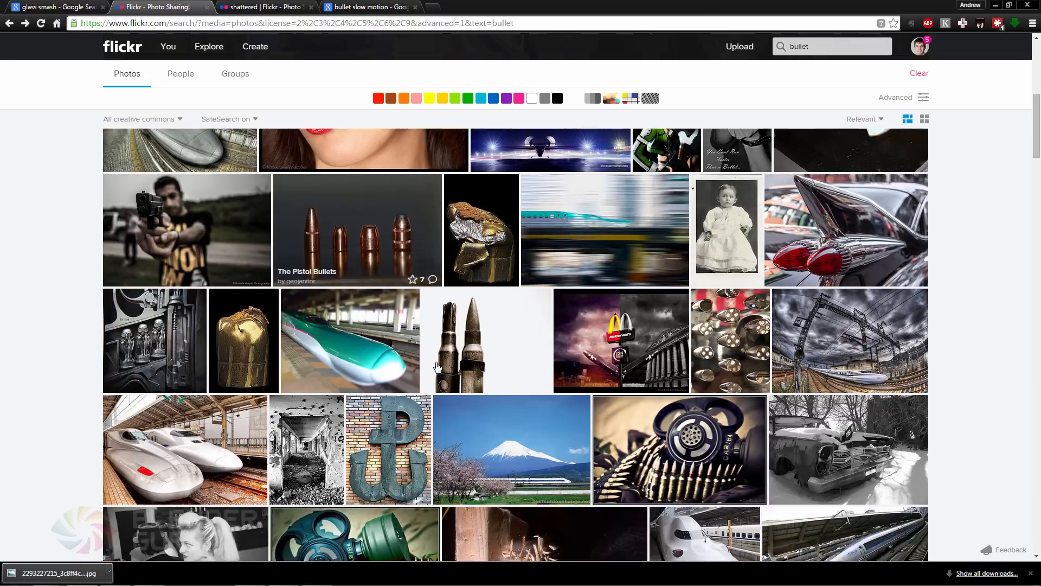
pyautogui.click(389, 217)
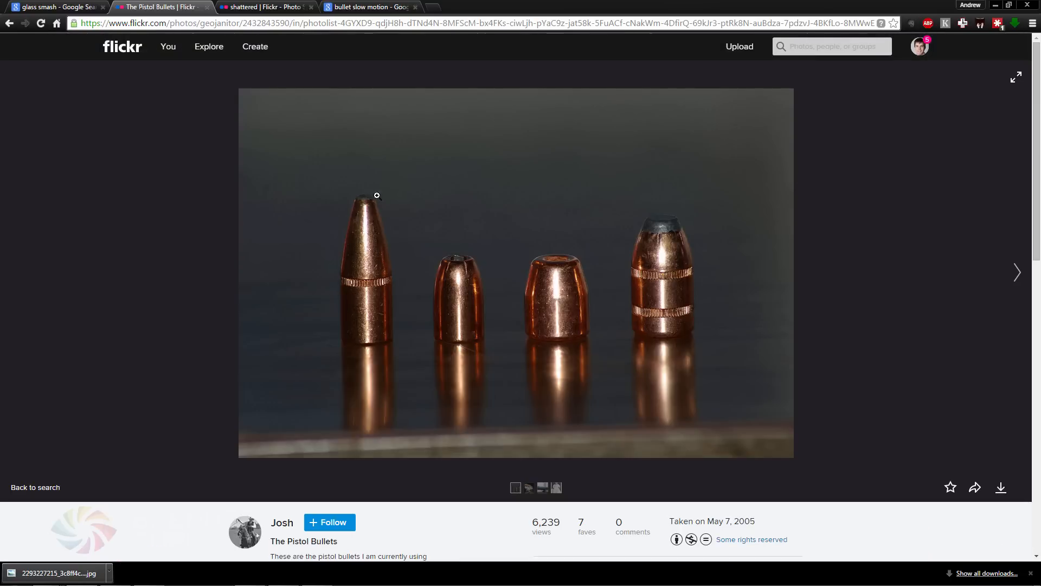
# Switch back to Blender and add a UV sphere with 24 segments and 12 rings at the 3D cursor
pyautogui.hotkey('alt', 'Tab')
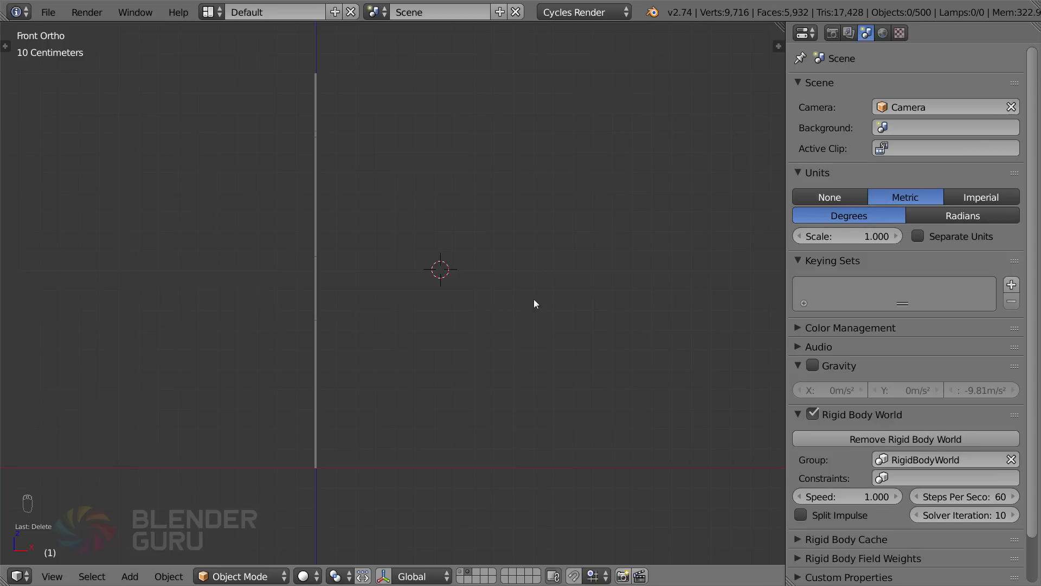
pyautogui.hotkey('shift', 'a')
pyautogui.moveTo(542, 254)
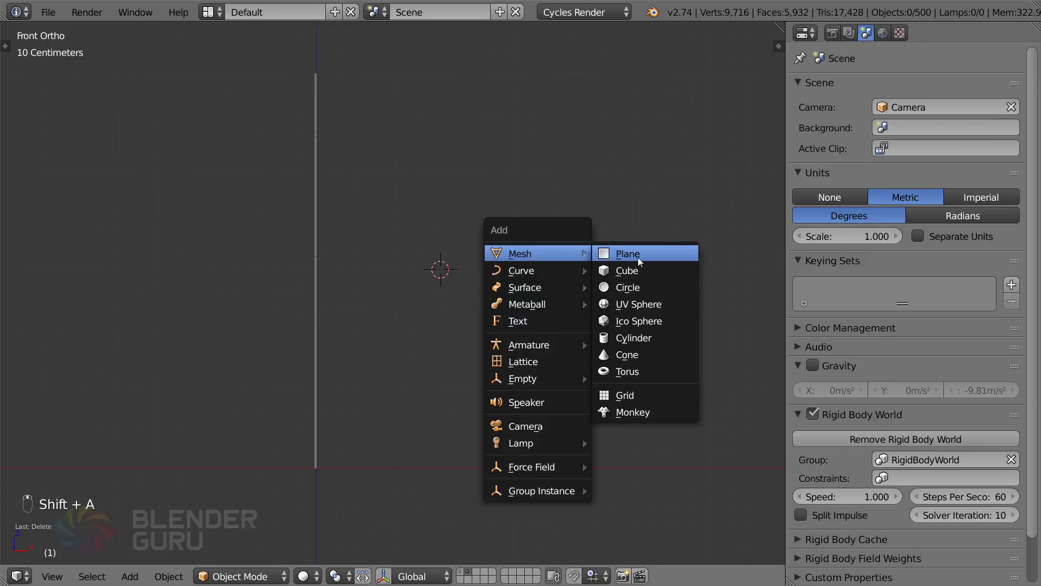
pyautogui.click(657, 303)
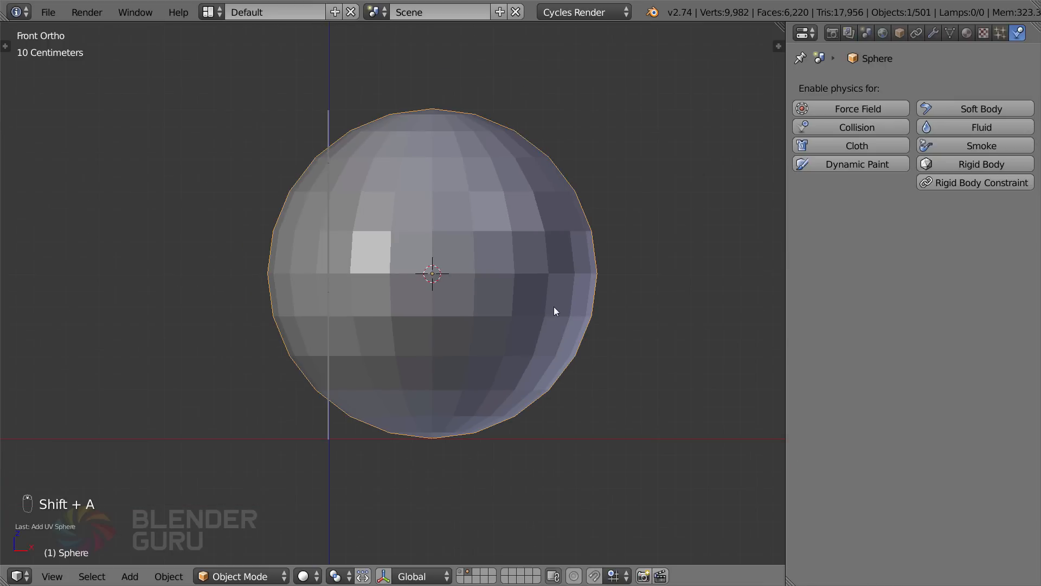
pyautogui.press('t')
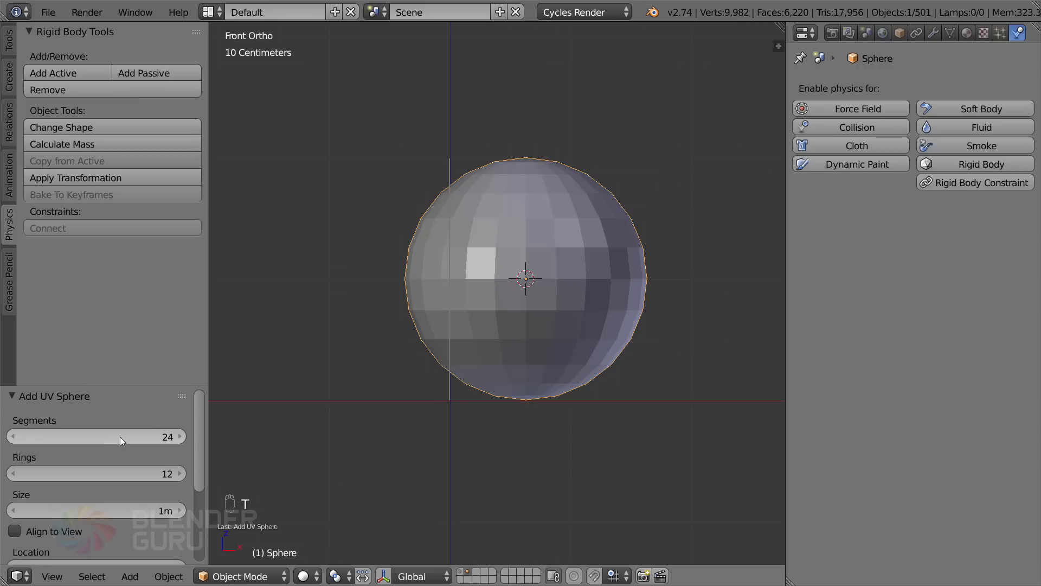
pyautogui.scroll(1, 620, 331)
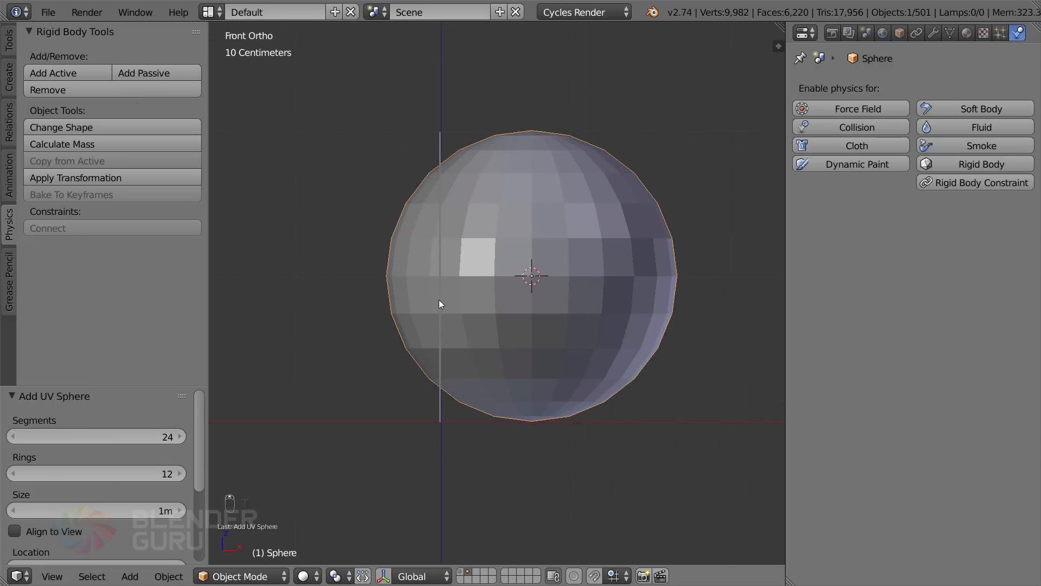
pyautogui.press('t')
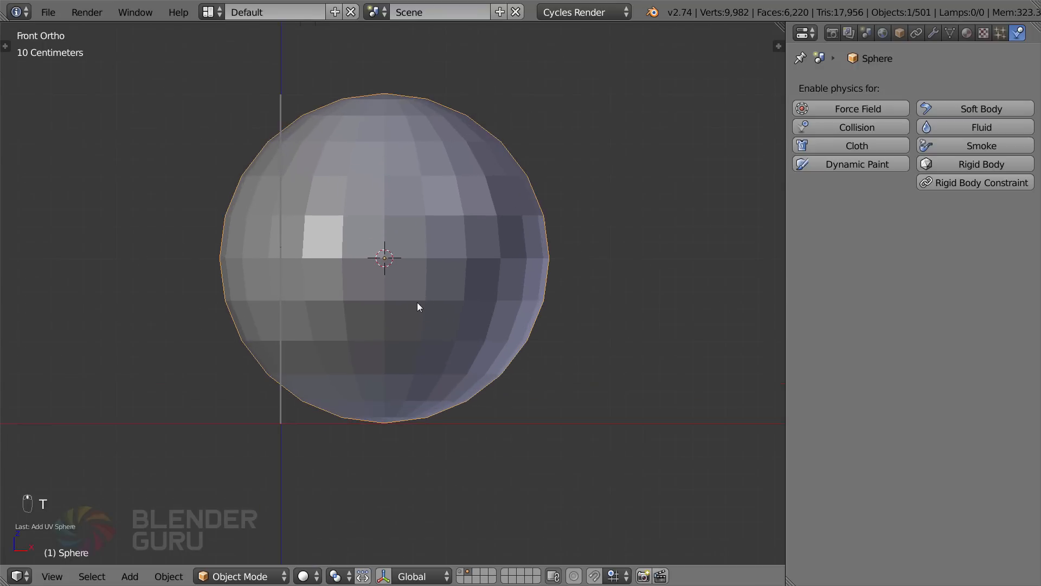
# Delete all vertices below the sphere's equator to leave an open dome
pyautogui.press('Tab')
pyautogui.press('a')
pyautogui.press('a')
pyautogui.press('a')
pyautogui.press('a')
pyautogui.press('a')
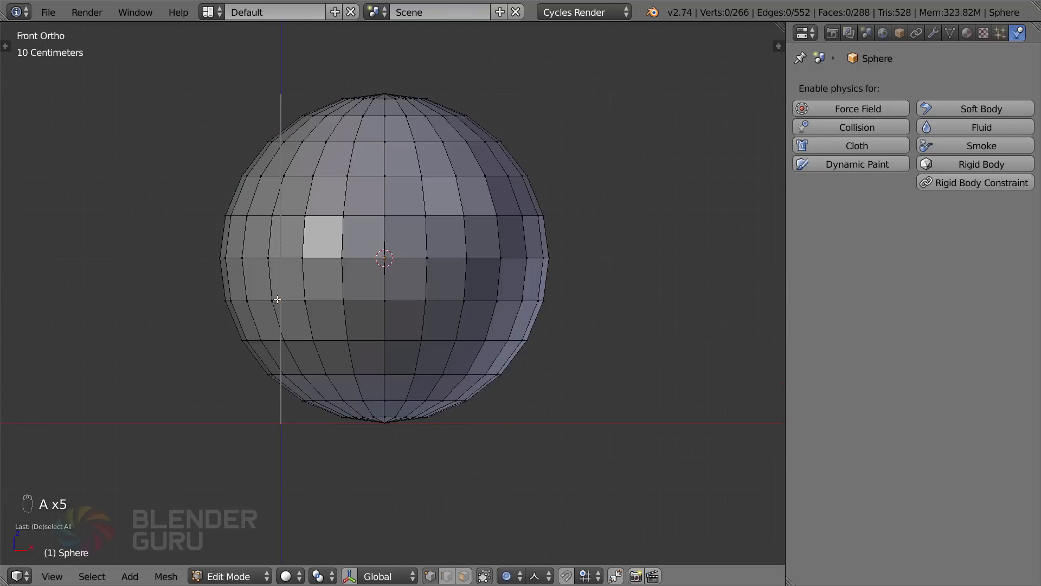
pyautogui.press('x')
pyautogui.press('z')
pyautogui.press('b')
pyautogui.moveTo(198, 450); pyautogui.dragTo(653, 256)
pyautogui.press('x')
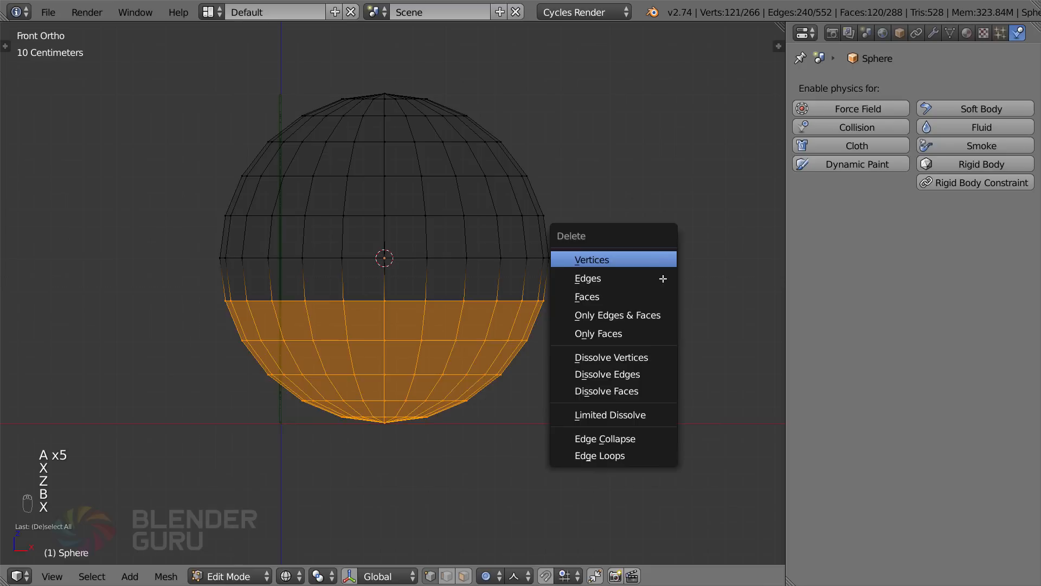
pyautogui.click(651, 258)
# Extrude the dome's open bottom edge straight down to form a cylindrical wall
pyautogui.keyDown('shift'); pyautogui.moveTo(537, 421); pyautogui.dragTo(570, 295, button='middle'); pyautogui.keyUp('shift')
pyautogui.press('e')
pyautogui.middleClick(571, 358)
pyautogui.click(572, 434)
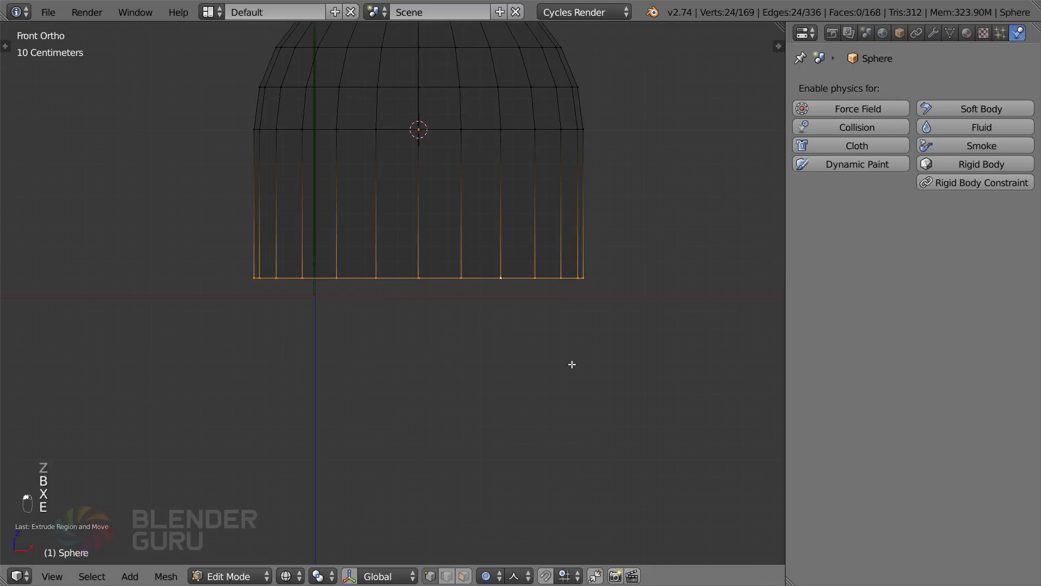
# Turn off proportional editing and move the bottom edge loop straight down to lengthen the wall
pyautogui.scroll(-4, 567, 347)
pyautogui.press('g')
pyautogui.middleClick(552, 347)
pyautogui.click(506, 309)
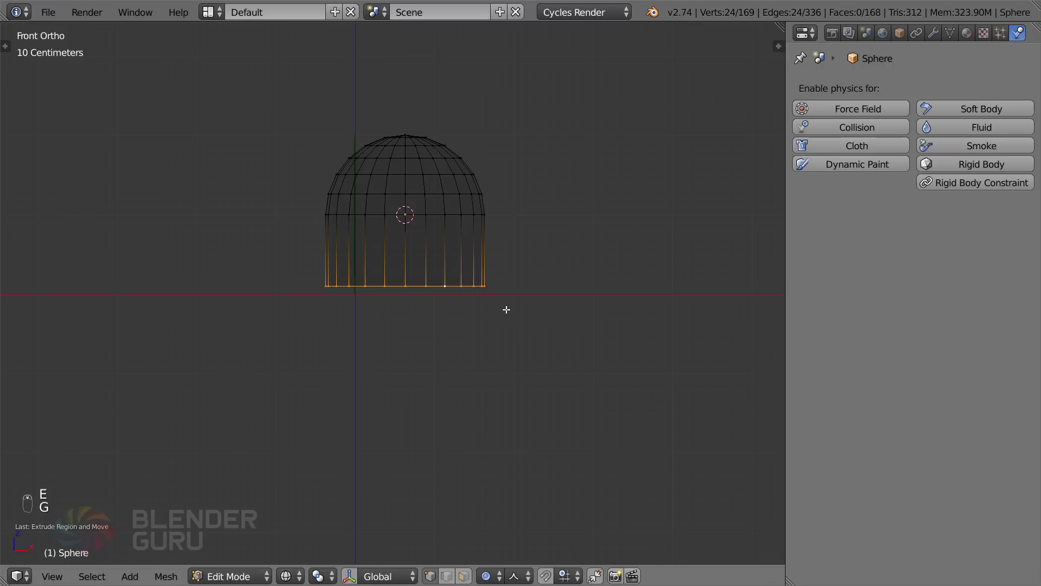
pyautogui.press('o')
pyautogui.press('g')
pyautogui.middleClick(507, 246)
pyautogui.click(504, 282)
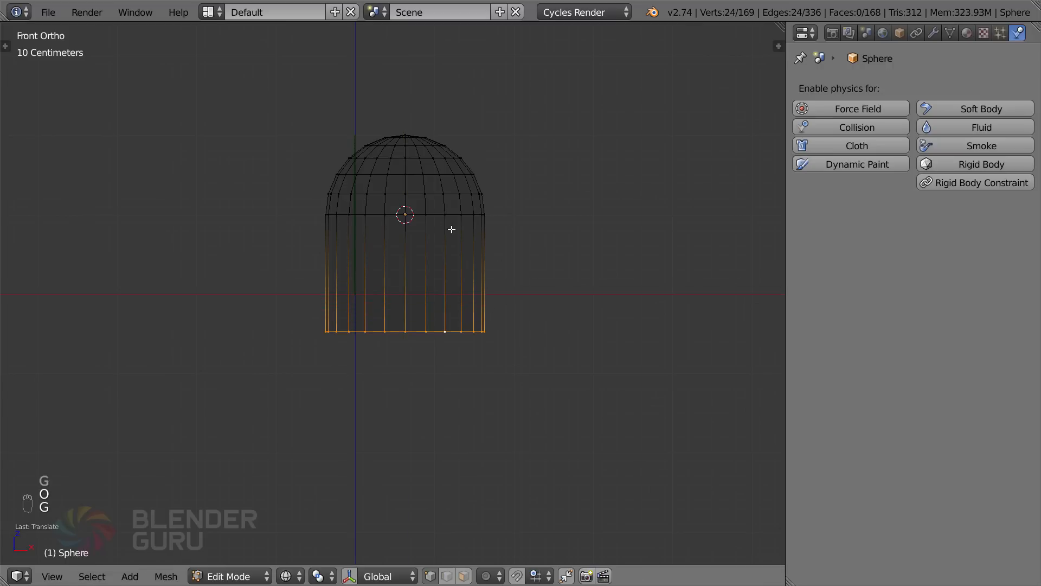
# Select the edge loop where the dome meets the cylindrical wall and turn on proportional editing in solid shading
pyautogui.keyDown('alt'); pyautogui.click(429, 223); pyautogui.keyUp('alt')
pyautogui.keyDown('alt'); pyautogui.click(486, 227); pyautogui.keyUp('alt')
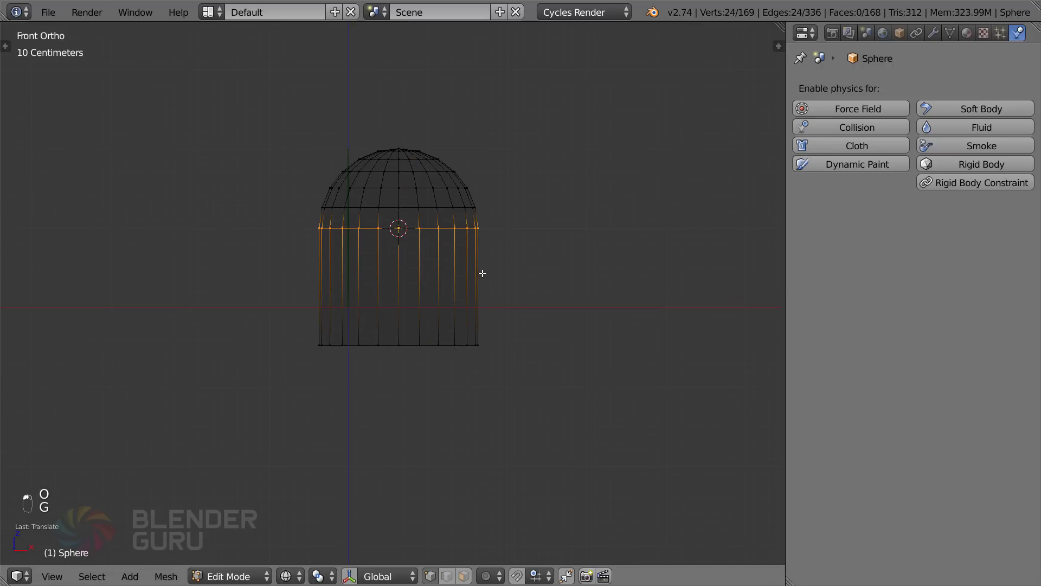
pyautogui.scroll(2, 494, 292)
pyautogui.scroll(1, 494, 292)
pyautogui.scroll(-1, 597, 244)
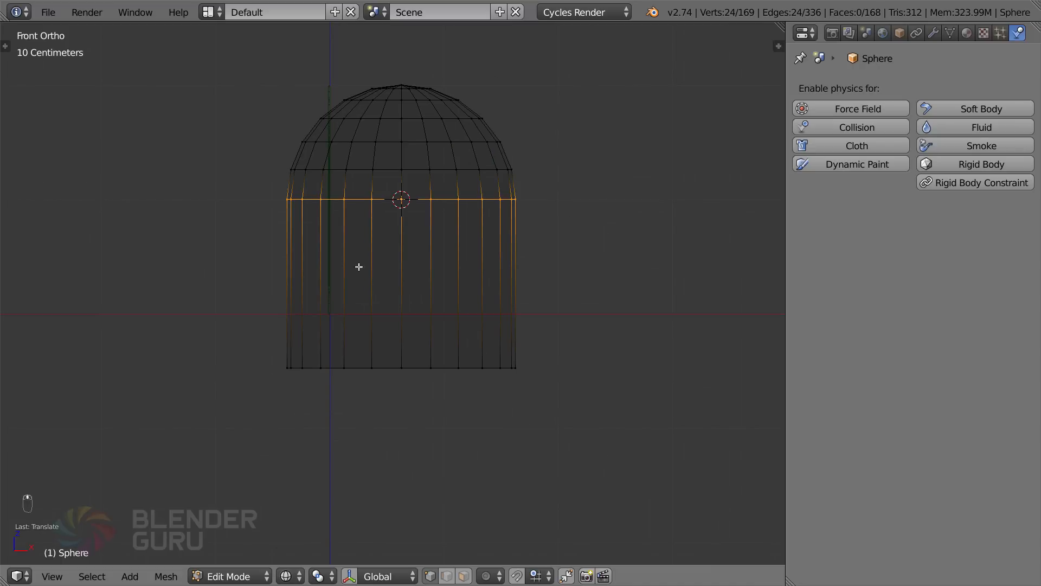
pyautogui.moveTo(358, 268); pyautogui.dragTo(601, 474, button='middle')
pyautogui.press('z')
pyautogui.scroll(-1, 456, 259)
pyautogui.press('o')
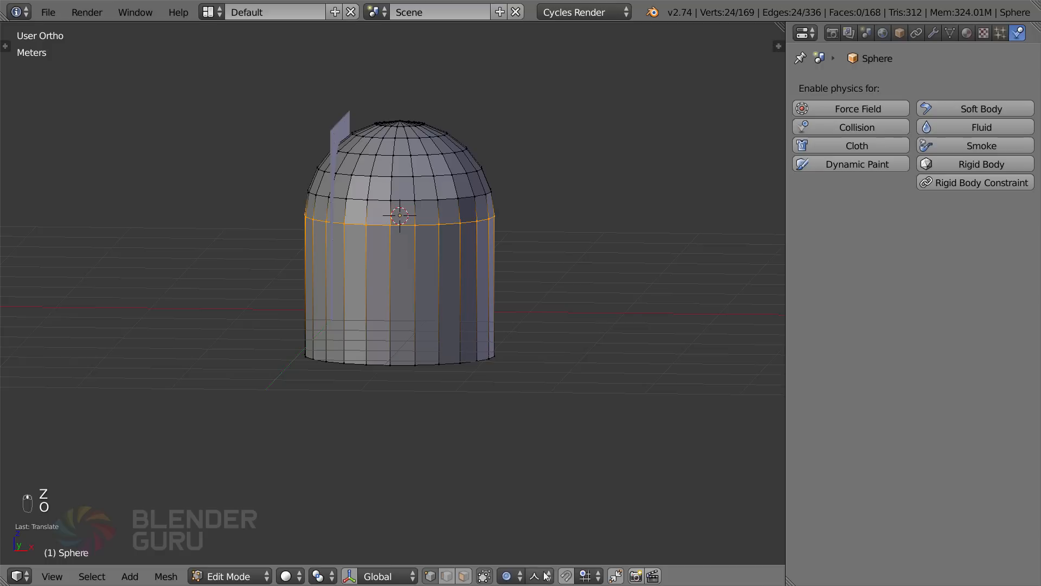
# Move the selected edge loop straight down about 80 cm with Sharp proportional falloff to elongate the bullet's nose
pyautogui.press('KP_1')
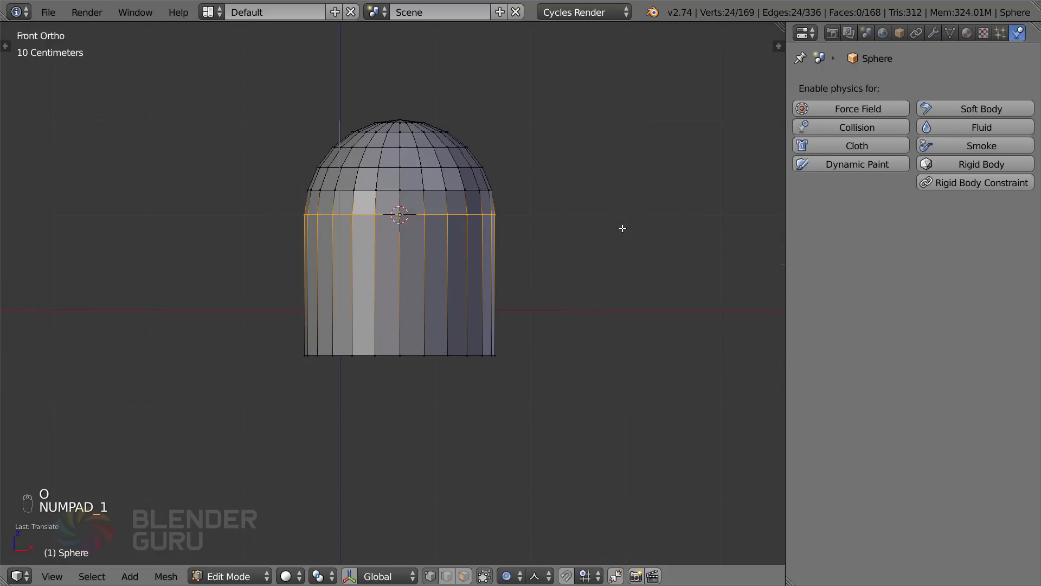
pyautogui.press('g')
pyautogui.rightClick(623, 271)
pyautogui.click(537, 576)
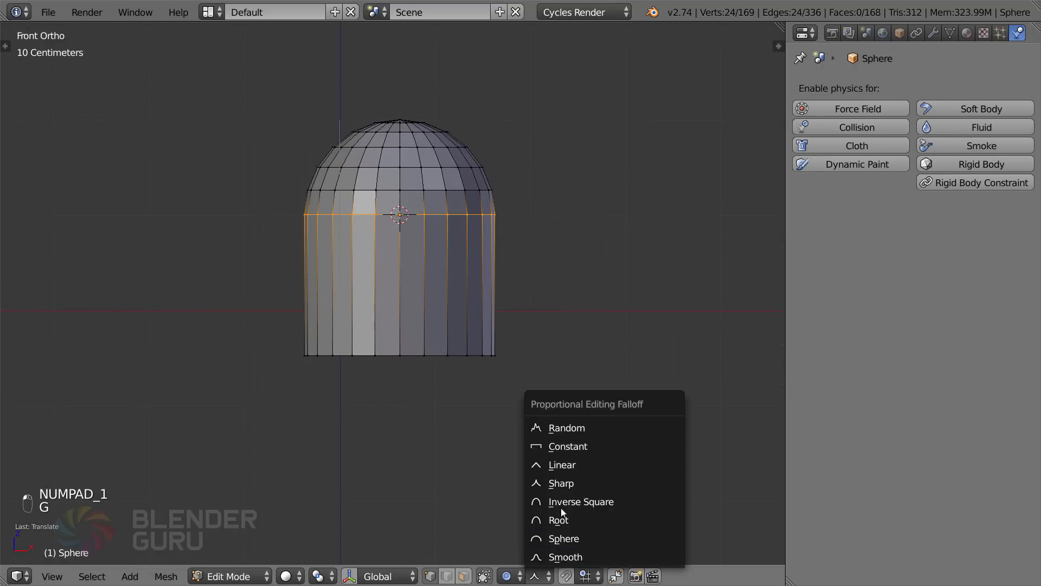
pyautogui.click(574, 478)
pyautogui.press('g')
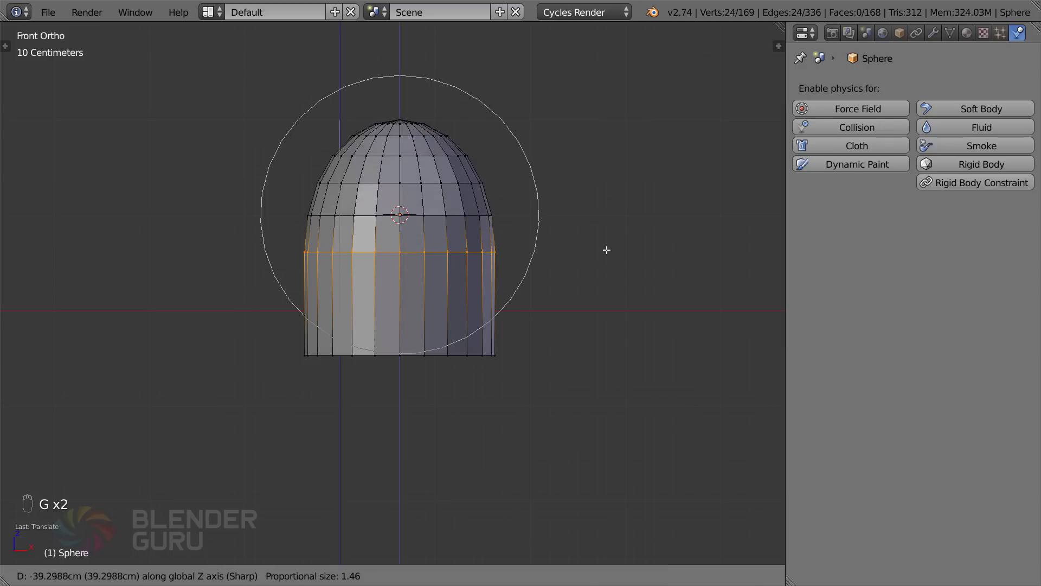
pyautogui.scroll(1, 607, 283)
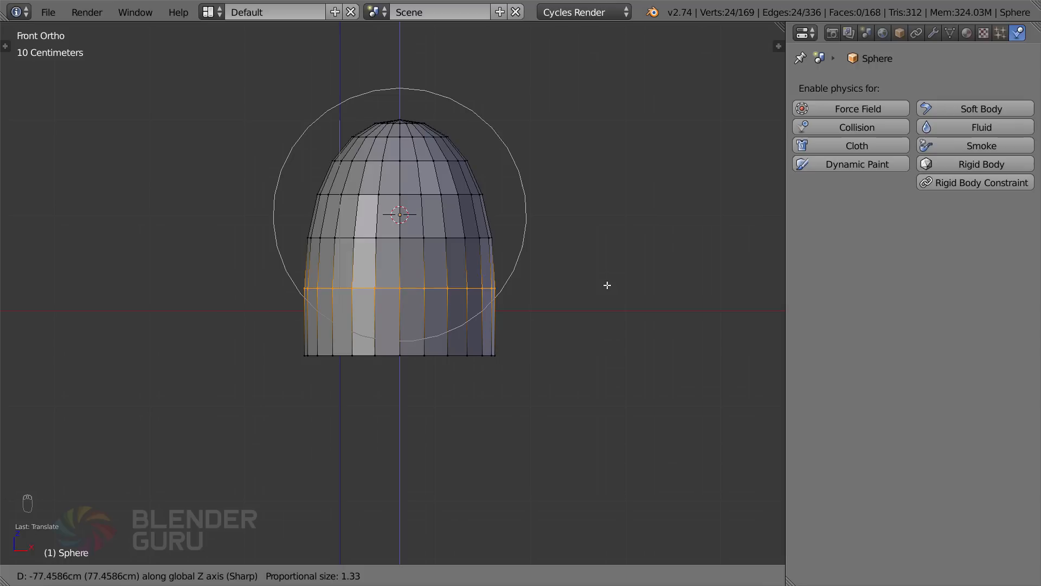
pyautogui.click(541, 229)
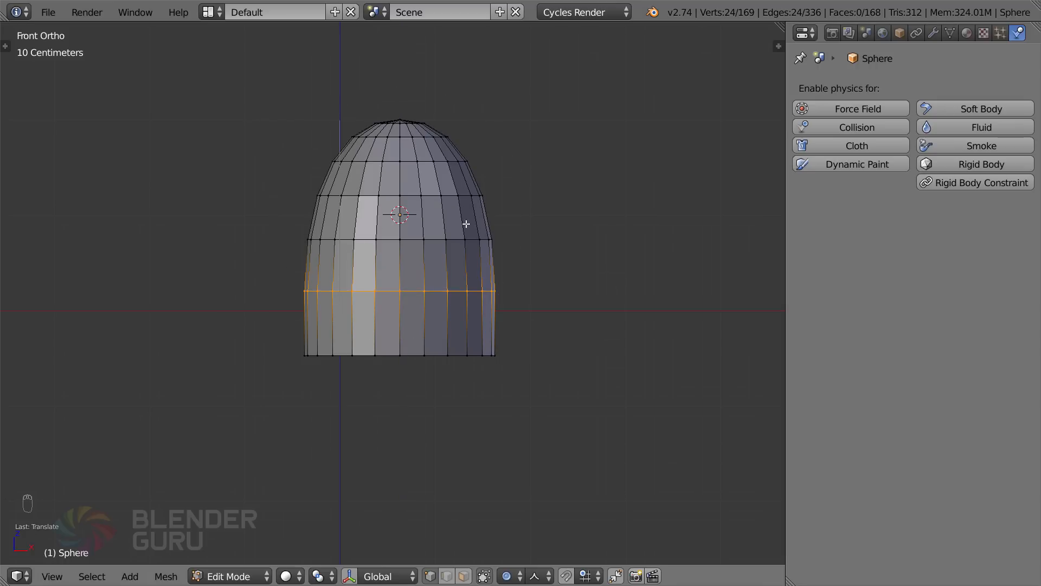
# Fill the bullet's open bottom edge loop with a face
pyautogui.press('Tab')
pyautogui.moveTo(449, 221); pyautogui.dragTo(500, 367, button='middle')
pyautogui.press('Tab')
pyautogui.keyDown('alt'); pyautogui.rightClick(458, 368); pyautogui.keyUp('alt')
pyautogui.press('f')
pyautogui.press('Tab')
# Rotate the bullet about 90 degrees in the front view so its tip points at the glass pane
pyautogui.press('KP_1')
pyautogui.press('r')
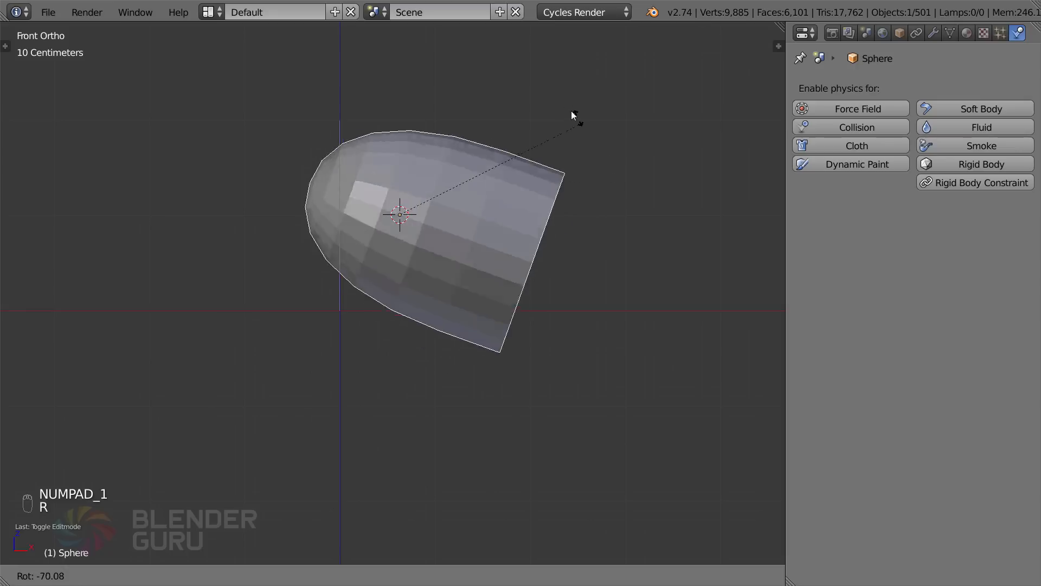
pyautogui.click(523, 85)
# Scale the bullet down until it is small compared with the glass pane
pyautogui.press('s')
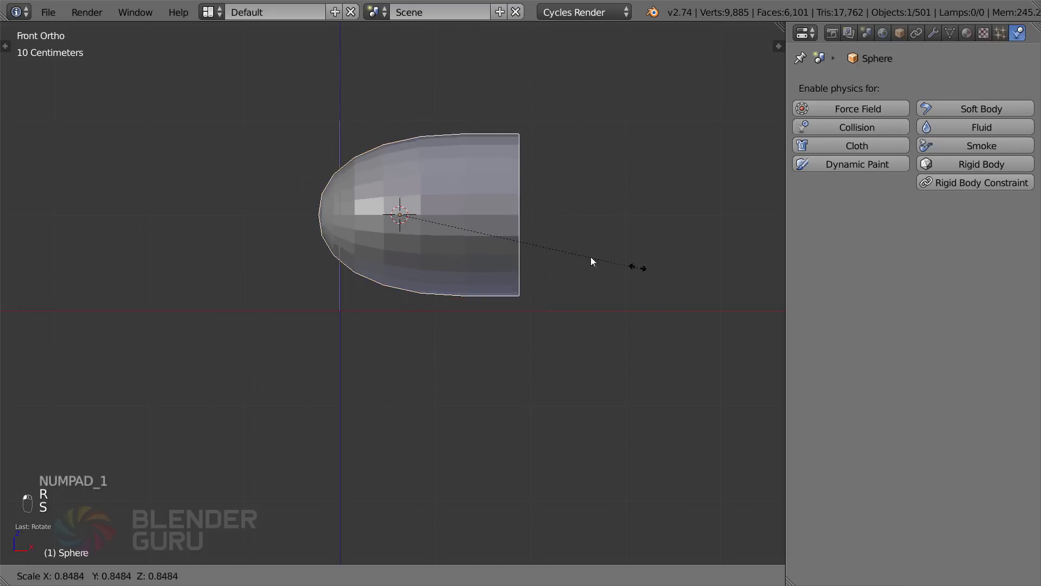
pyautogui.click(425, 220)
pyautogui.scroll(5, 440, 219)
pyautogui.press('s')
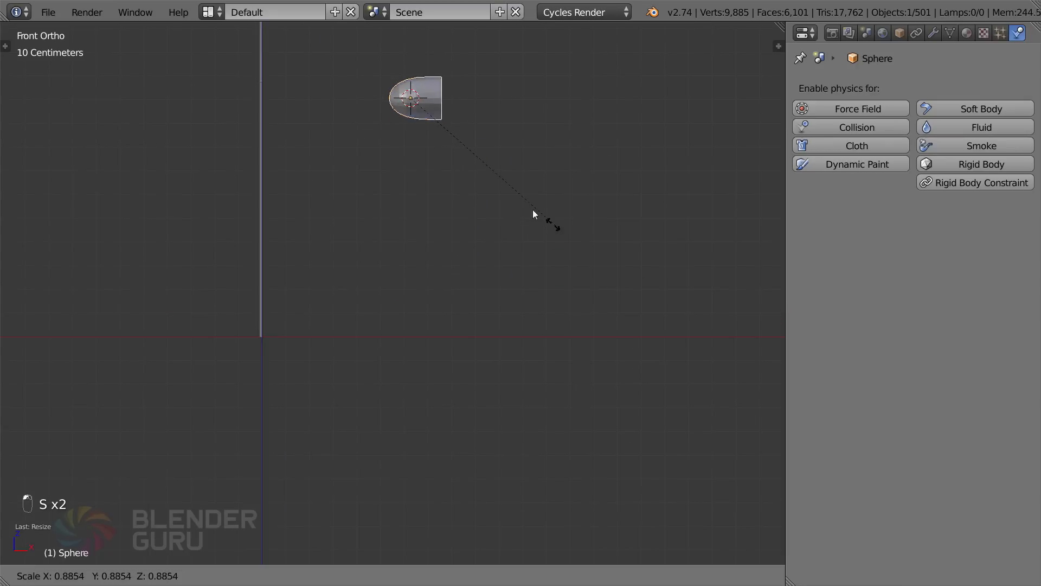
pyautogui.click(450, 149)
pyautogui.keyDown('shift'); pyautogui.moveTo(482, 152); pyautogui.dragTo(516, 262, button='middle'); pyautogui.keyUp('shift')
# Apply the bullet's rotation and scale in the front view
pyautogui.press('KP_1')
pyautogui.hotkey('ctrl', 'a')
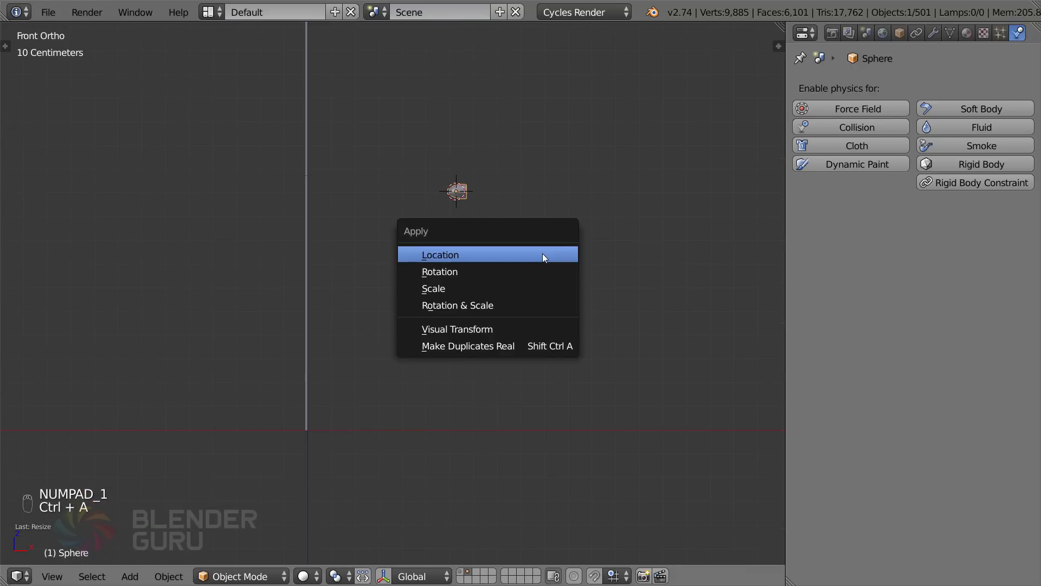
pyautogui.click(534, 267)
pyautogui.hotkey('ctrl', 'a')
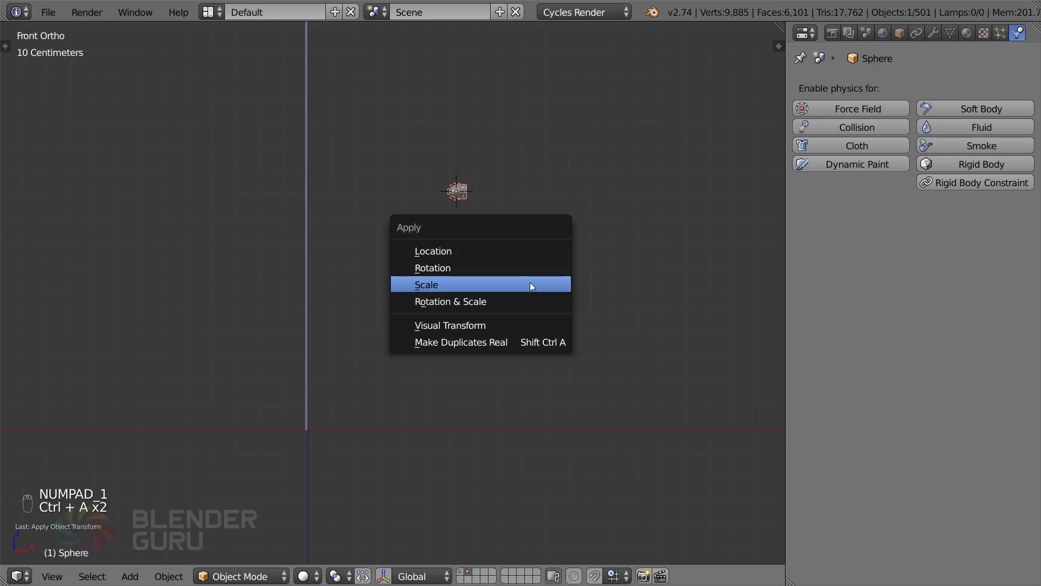
pyautogui.click(529, 282)
pyautogui.press('n')
pyautogui.scroll(5, 671, 219)
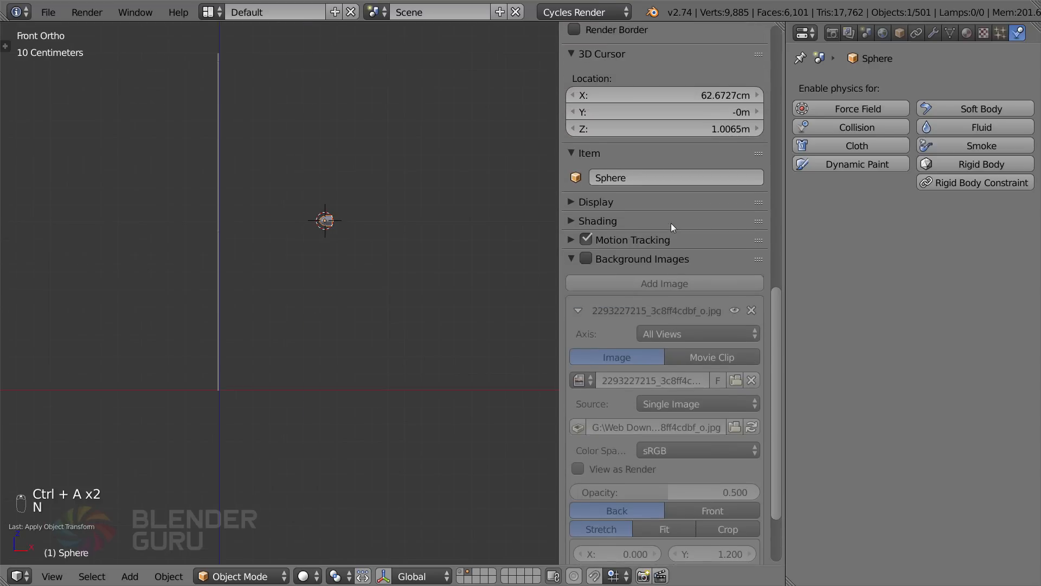
pyautogui.press('n')
pyautogui.keyDown('shift'); pyautogui.moveTo(531, 318); pyautogui.dragTo(535, 269, button='middle'); pyautogui.keyUp('shift')
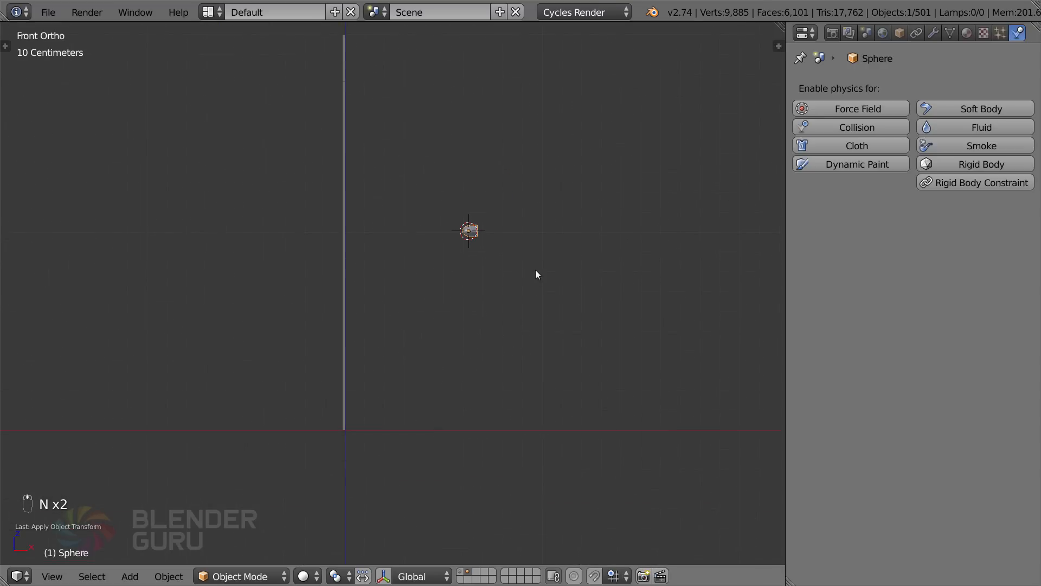
pyautogui.scroll(2, 538, 268)
pyautogui.press('g')
pyautogui.press('x')
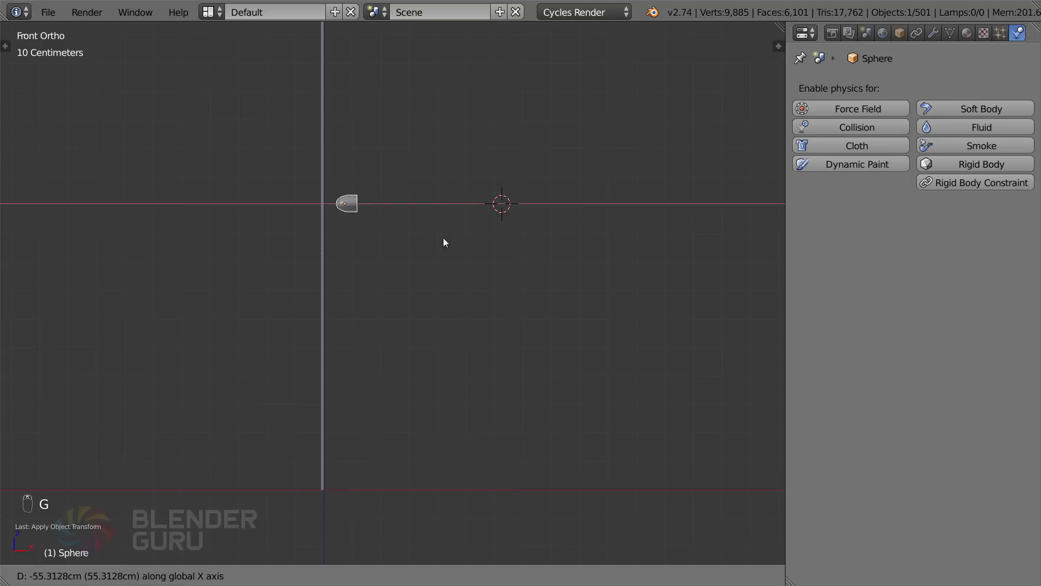
pyautogui.rightClick(447, 238)
# Add an active rigid body to the bullet
pyautogui.moveTo(522, 224); pyautogui.dragTo(649, 203, button='middle')
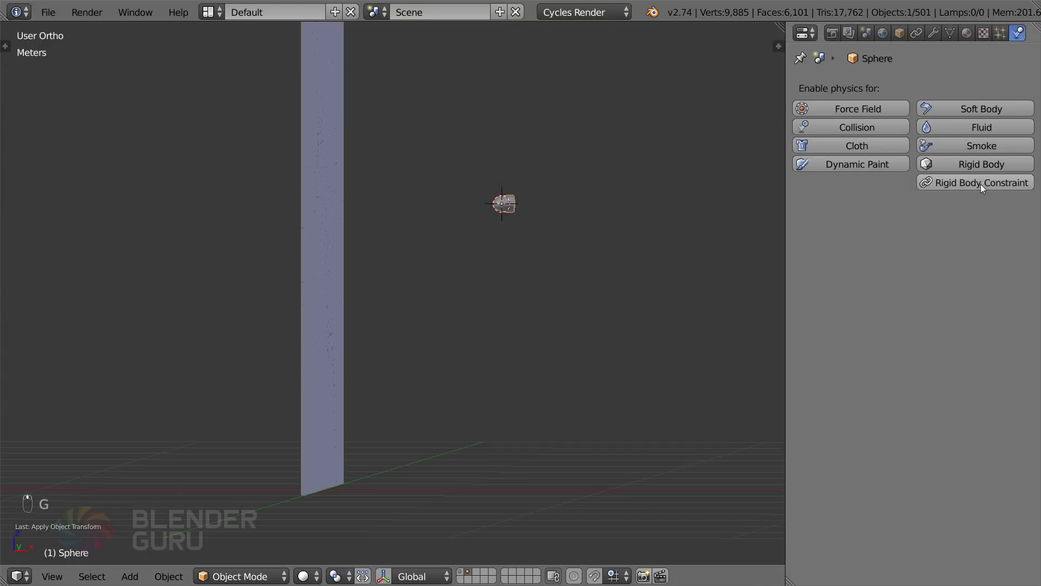
pyautogui.click(963, 164)
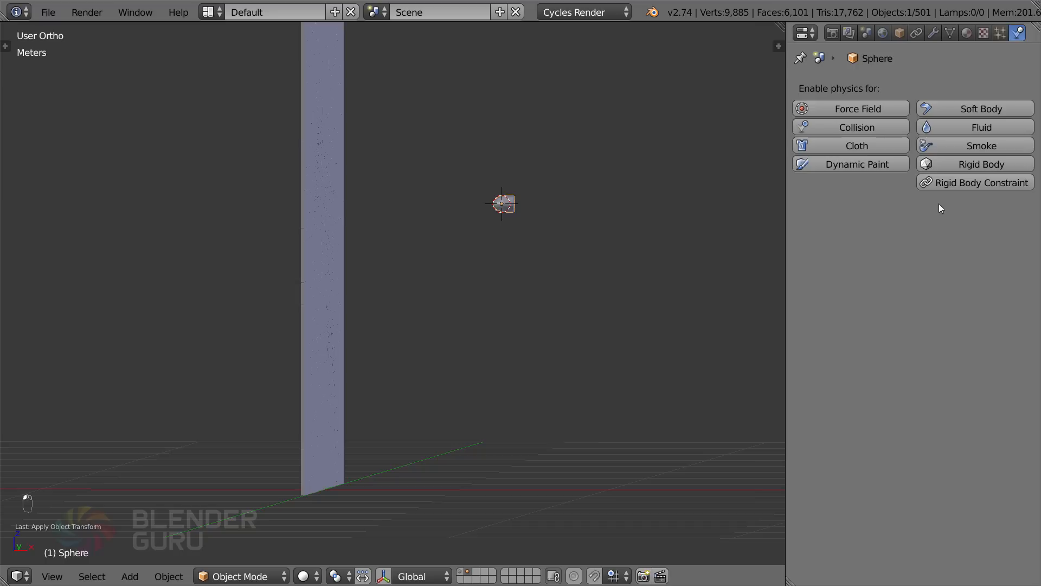
pyautogui.click(952, 165)
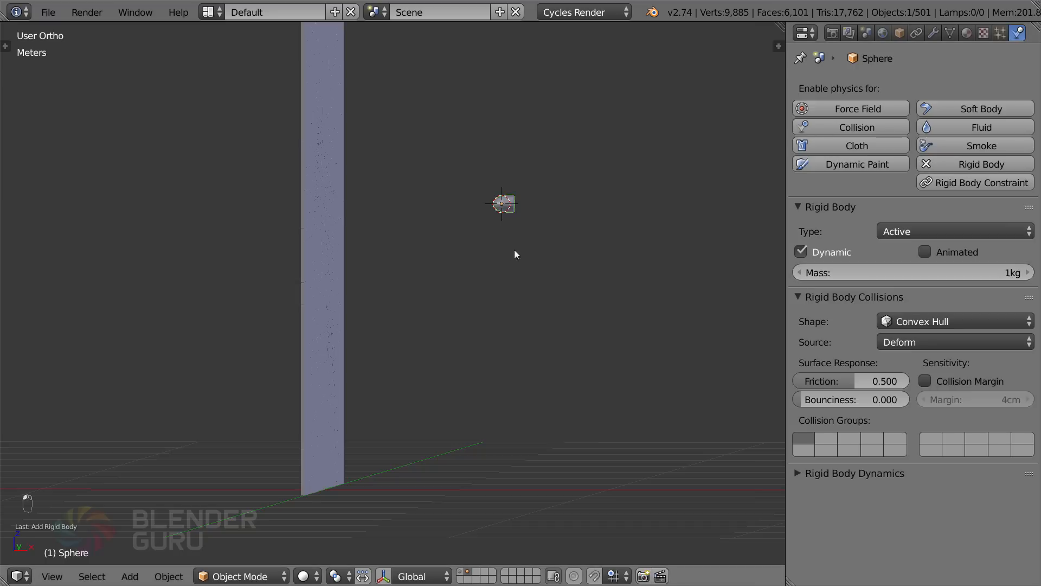
# Check the rigid body mass of a glass shard near the pane's impact point, and reselect the bullet
pyautogui.moveTo(523, 247); pyautogui.dragTo(499, 236, button='middle')
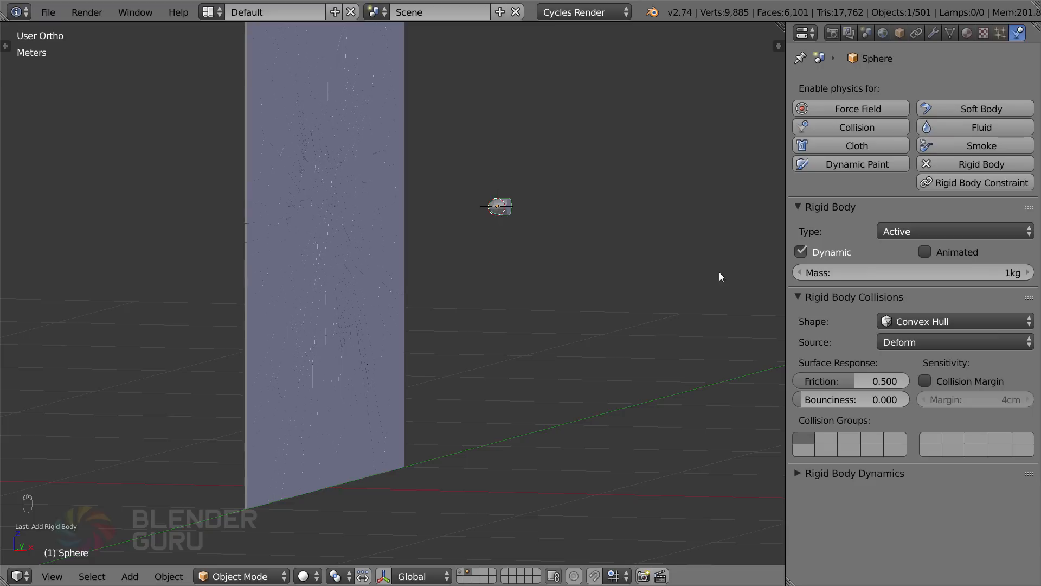
pyautogui.moveTo(525, 252); pyautogui.dragTo(376, 211, button='middle')
pyautogui.rightClick(328, 174)
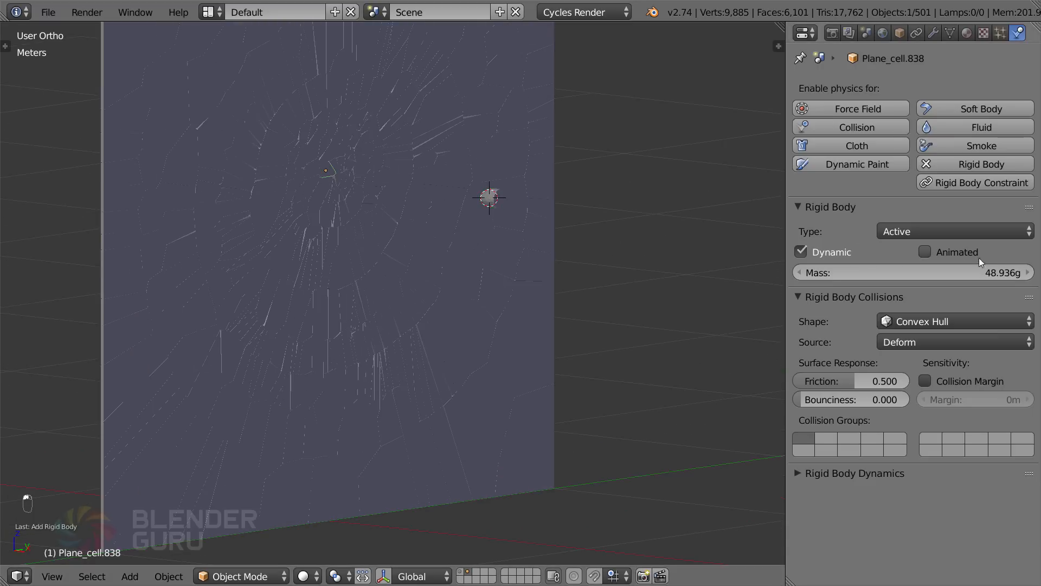
pyautogui.rightClick(493, 196)
pyautogui.moveTo(494, 196); pyautogui.dragTo(575, 201, button='middle')
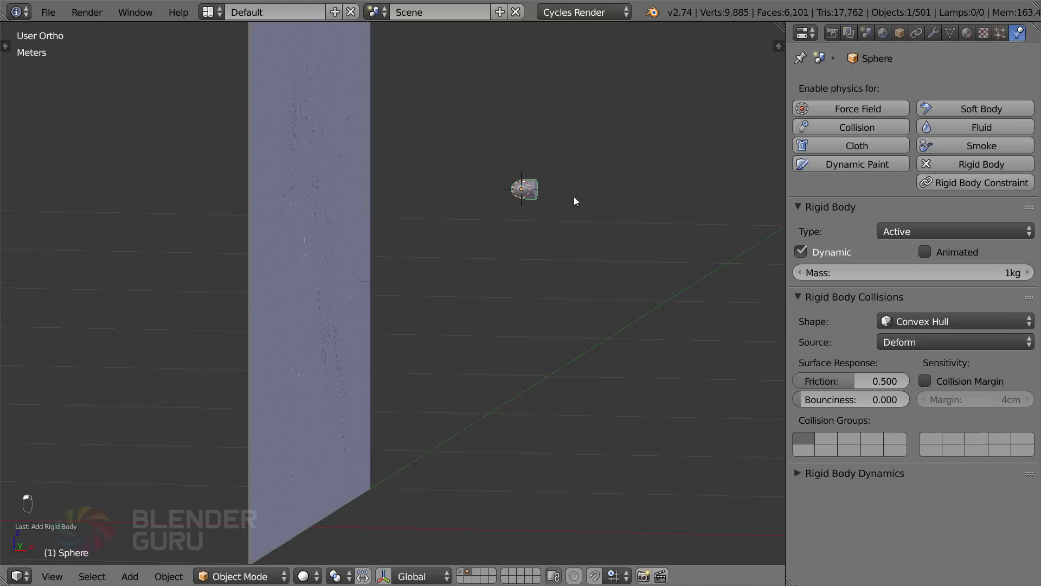
# Play the simulation in the front view to check how the bullet behaves, and stop playback
pyautogui.press('KP_1')
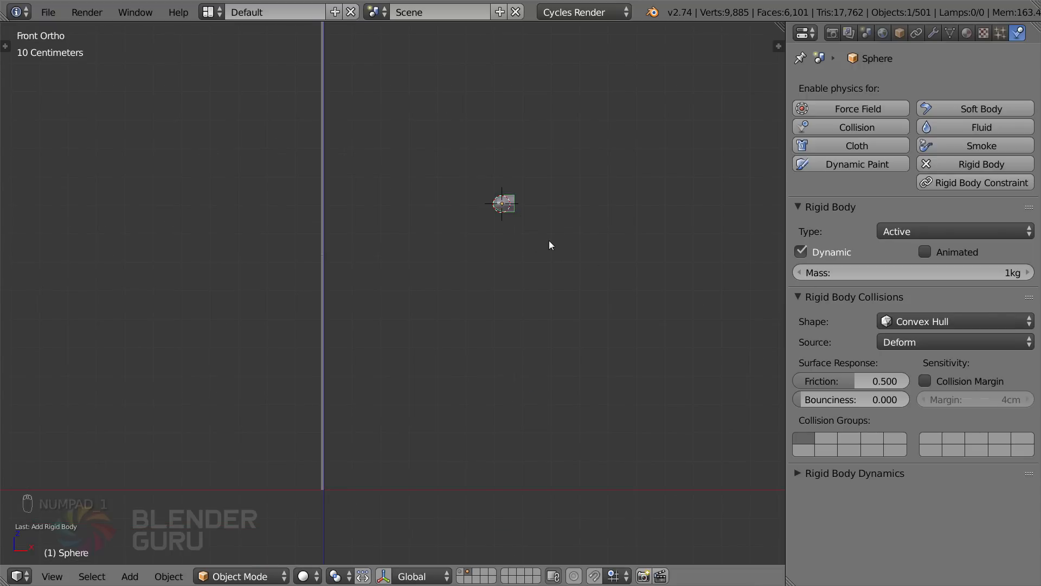
pyautogui.hotkey('alt', 'a')
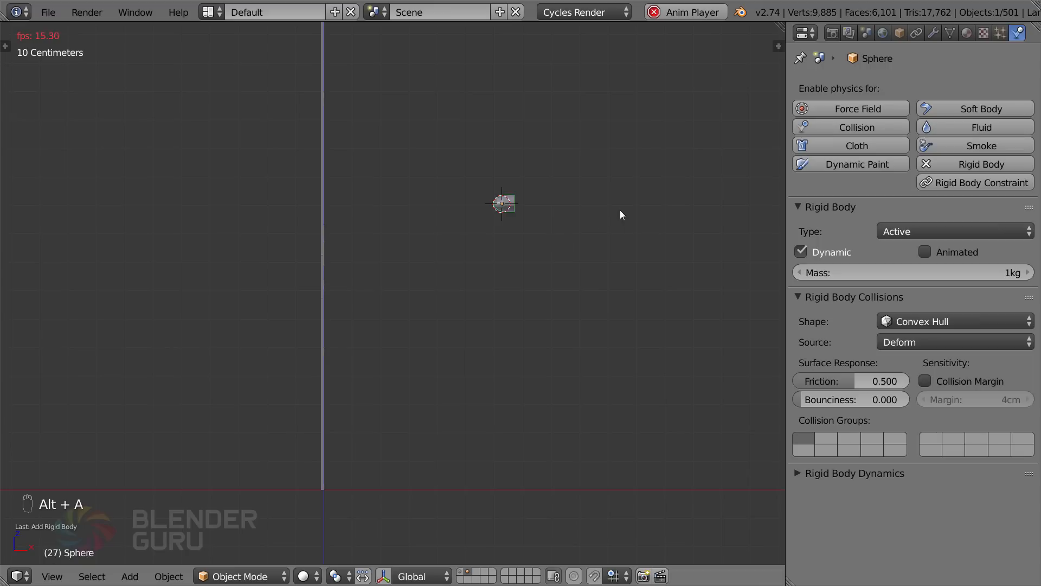
pyautogui.press('Escape')
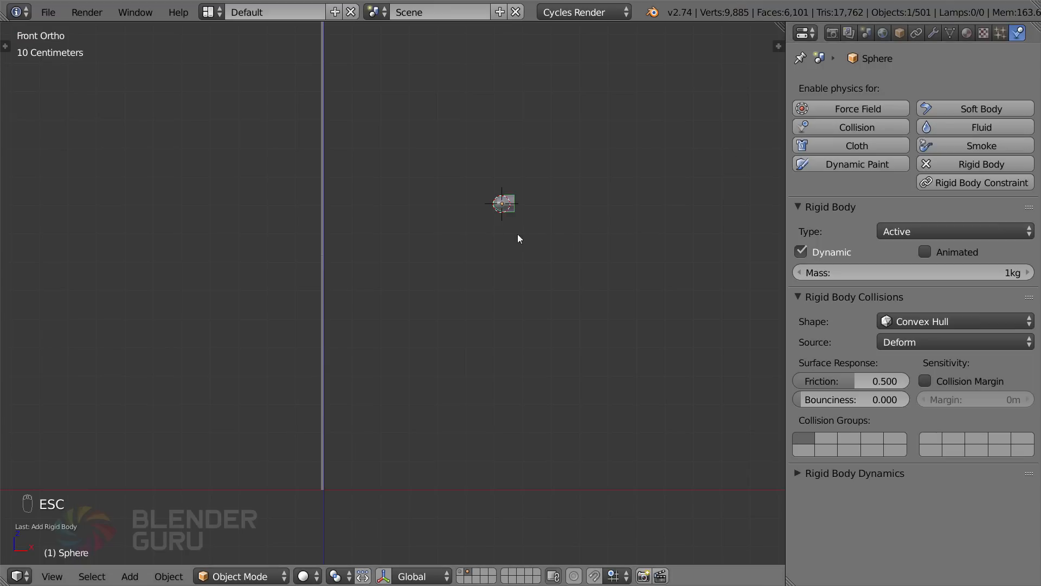
# Split the 3D view vertically and turn the new area beside it into a Graph Editor
pyautogui.scroll(-1, 425, 206)
pyautogui.keyDown('shift'); pyautogui.moveTo(431, 215); pyautogui.dragTo(393, 288, button='middle'); pyautogui.keyUp('shift')
pyautogui.keyDown('shift'); pyautogui.moveTo(340, 328); pyautogui.dragTo(376, 280, button='middle'); pyautogui.keyUp('shift')
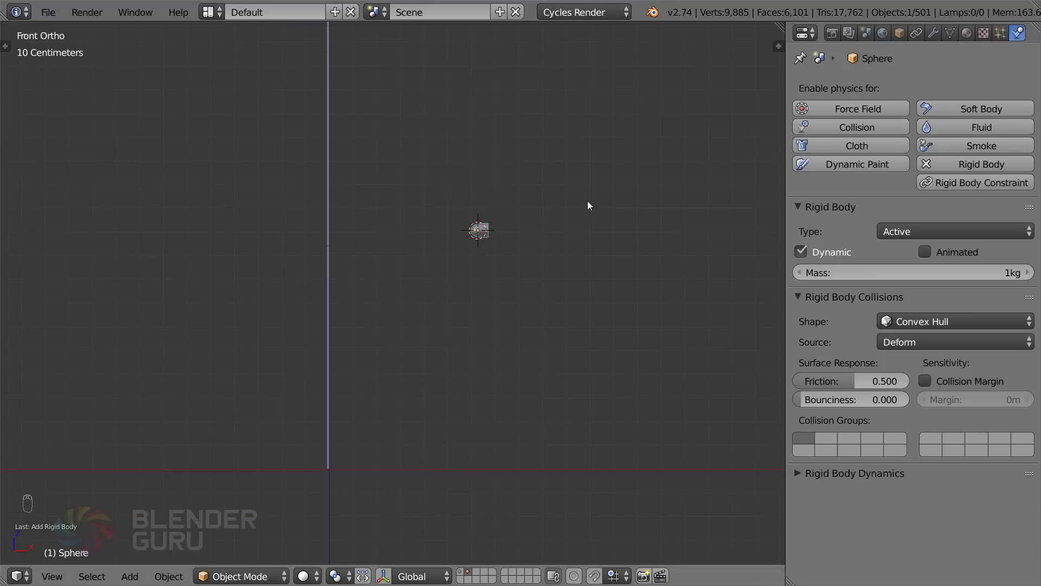
pyautogui.keyDown('shift'); pyautogui.moveTo(583, 203); pyautogui.dragTo(582, 244, button='middle'); pyautogui.keyUp('shift')
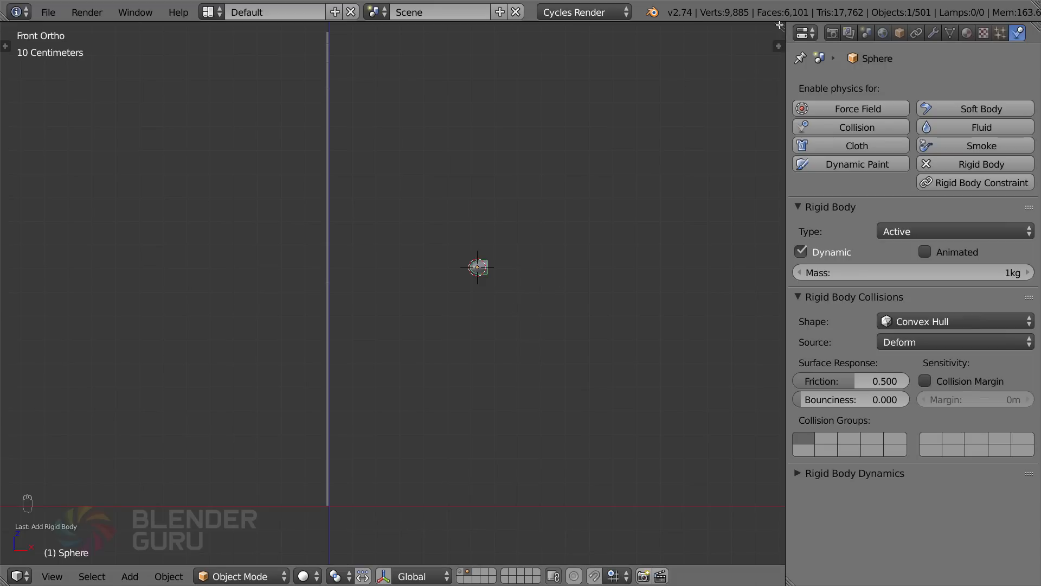
pyautogui.moveTo(780, 27); pyautogui.dragTo(322, 154)
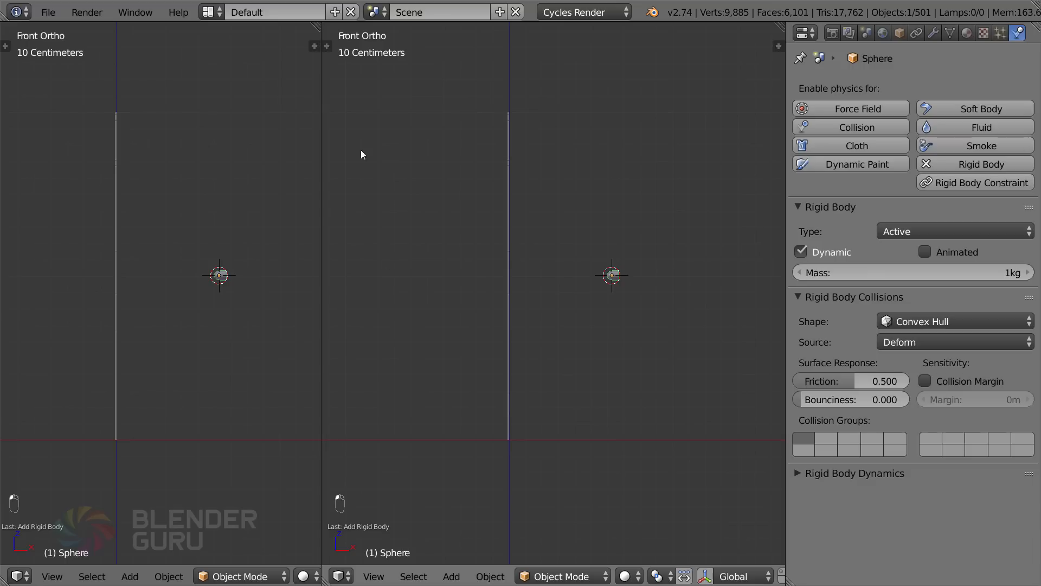
pyautogui.click(342, 576)
pyautogui.click(401, 510)
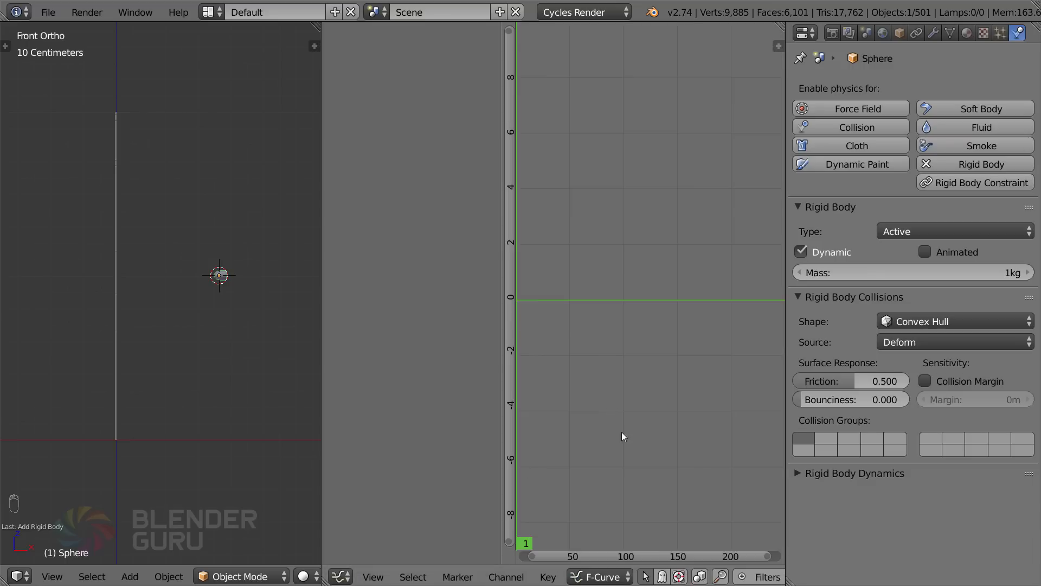
# Insert a Location keyframe for the bullet at frame 1
pyautogui.scroll(2, 246, 323)
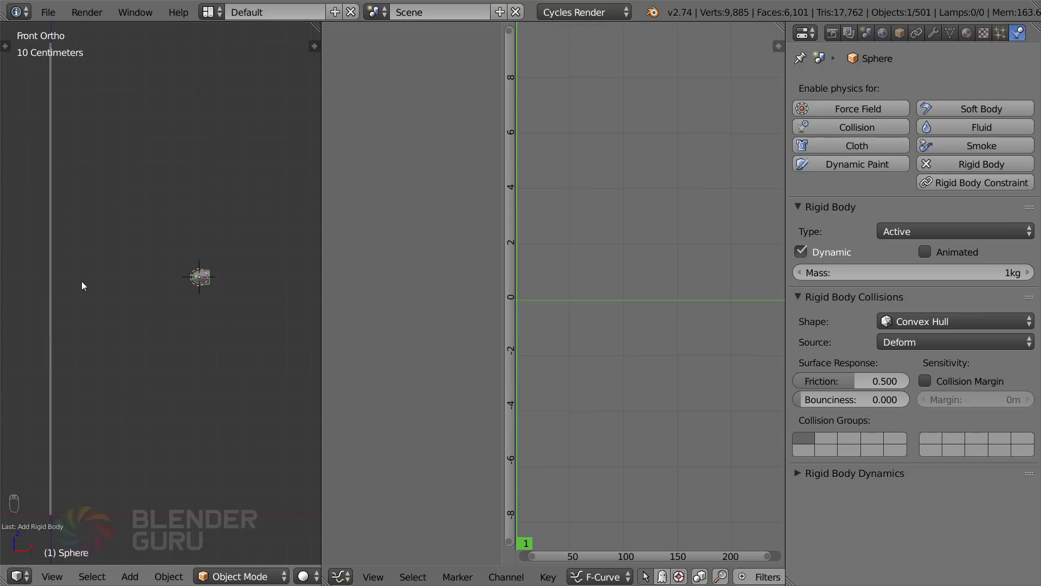
pyautogui.press('i')
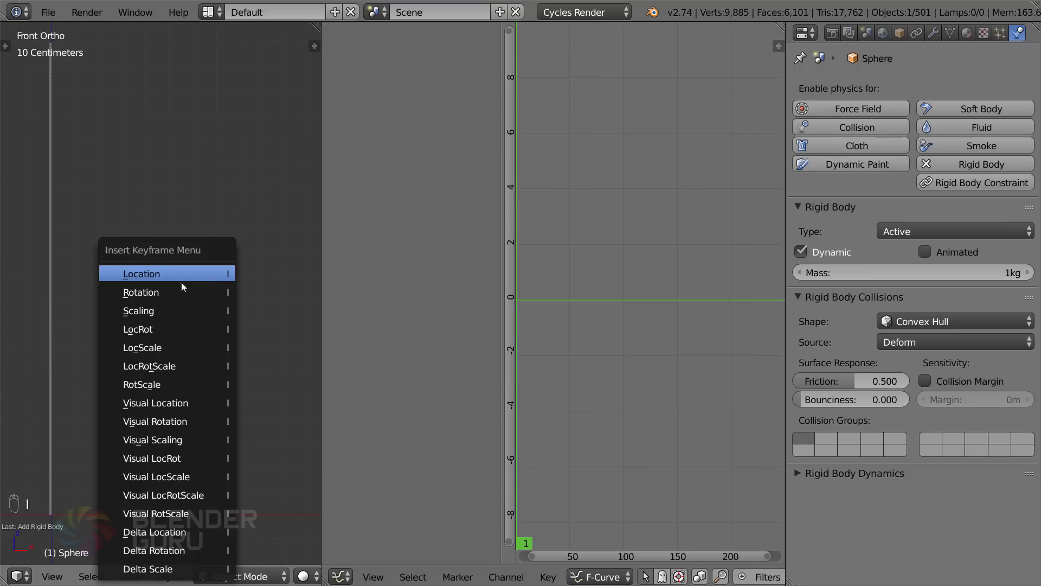
pyautogui.click(197, 276)
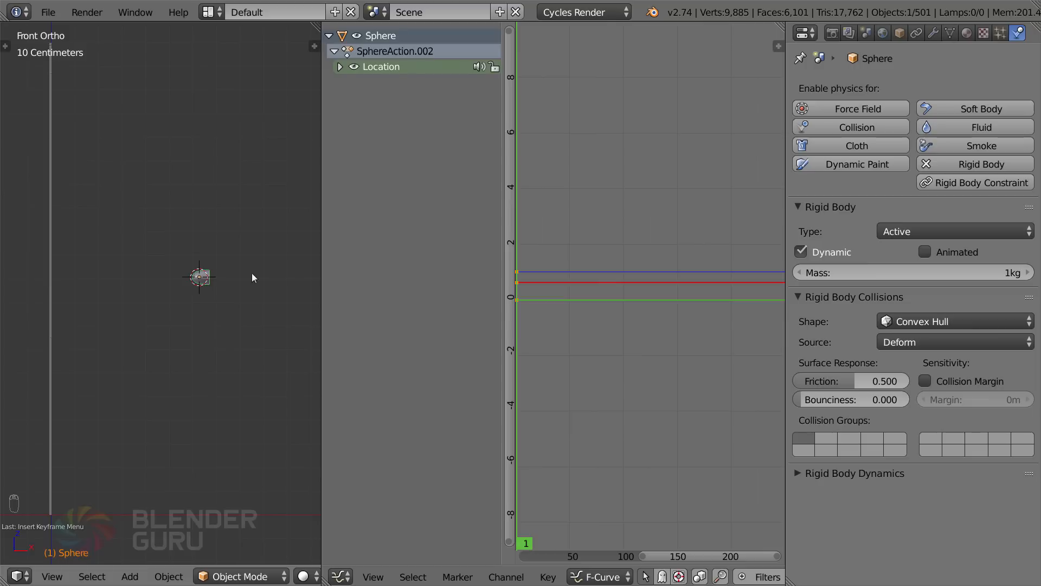
# Advance the current frame to frame 10
pyautogui.scroll(1, 238, 269)
pyautogui.scroll(-1, 233, 518)
pyautogui.press('Right')
pyautogui.press('Right')
pyautogui.press('Right')
pyautogui.press('Right')
pyautogui.press('Right')
pyautogui.press('Right')
pyautogui.press('Right')
pyautogui.press('Right')
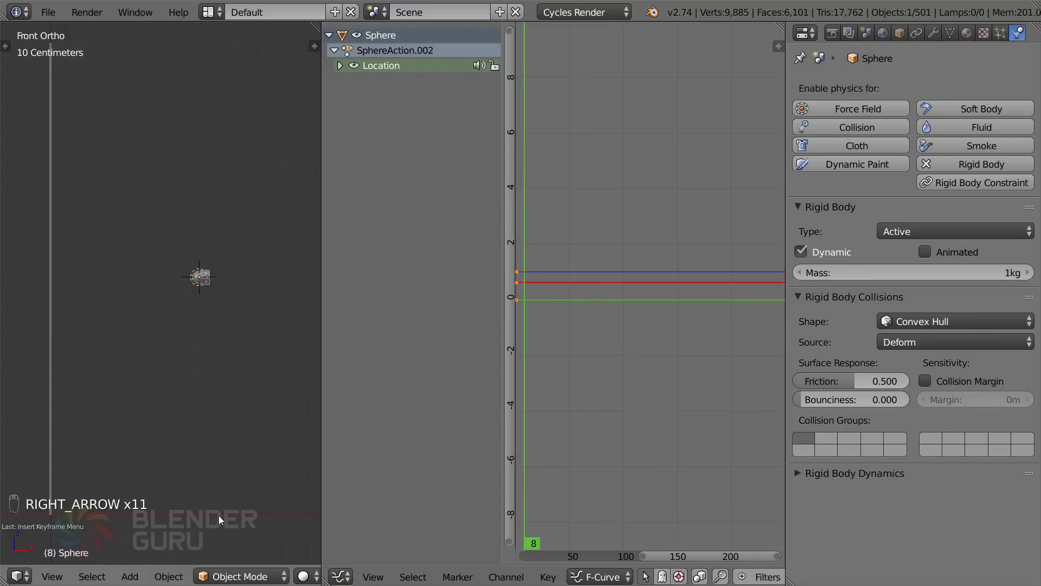
pyautogui.press('Right')
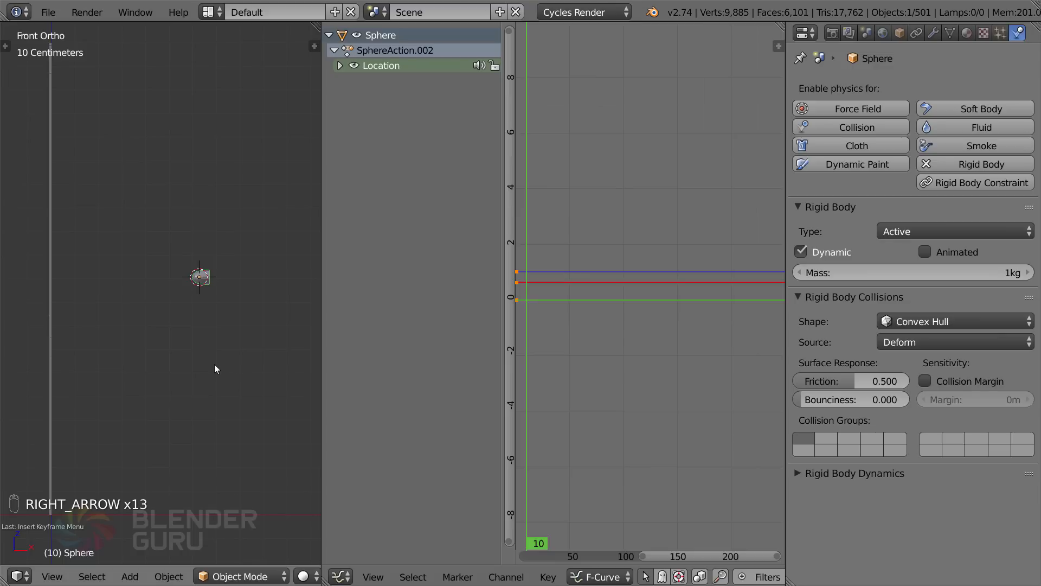
pyautogui.hotkey('shift', 'Left')
pyautogui.hotkey('shift', 'Up')
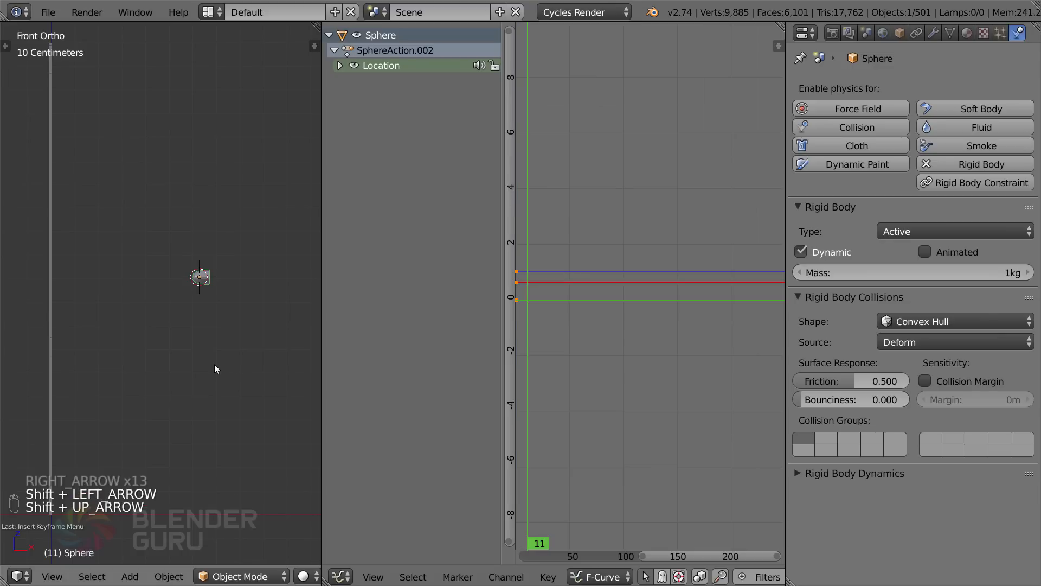
pyautogui.press('Left')
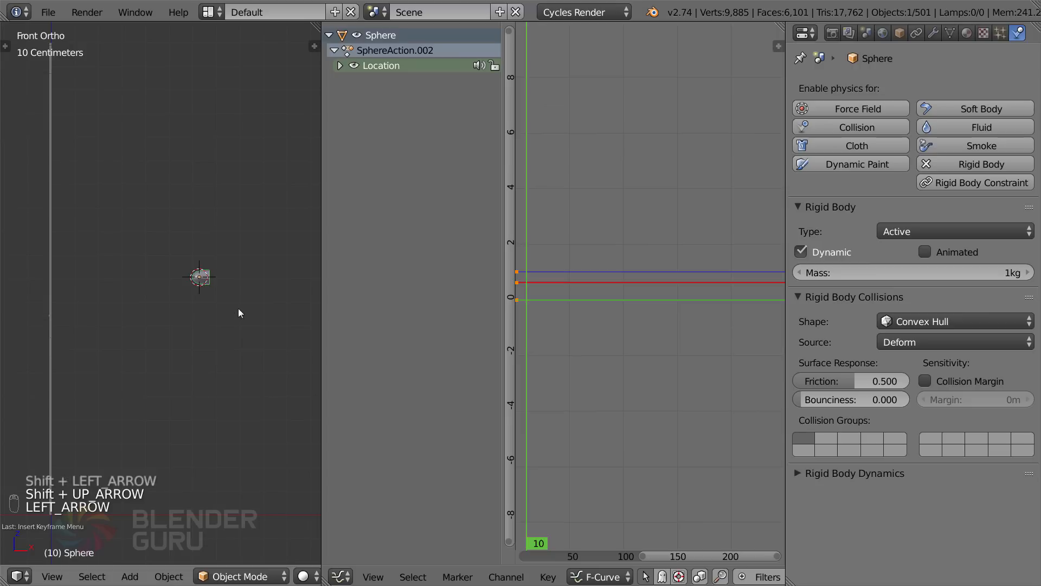
# Move the bullet about 53 cm along the X axis to just before the glass pane and insert a Location keyframe
pyautogui.press('g')
pyautogui.press('x')
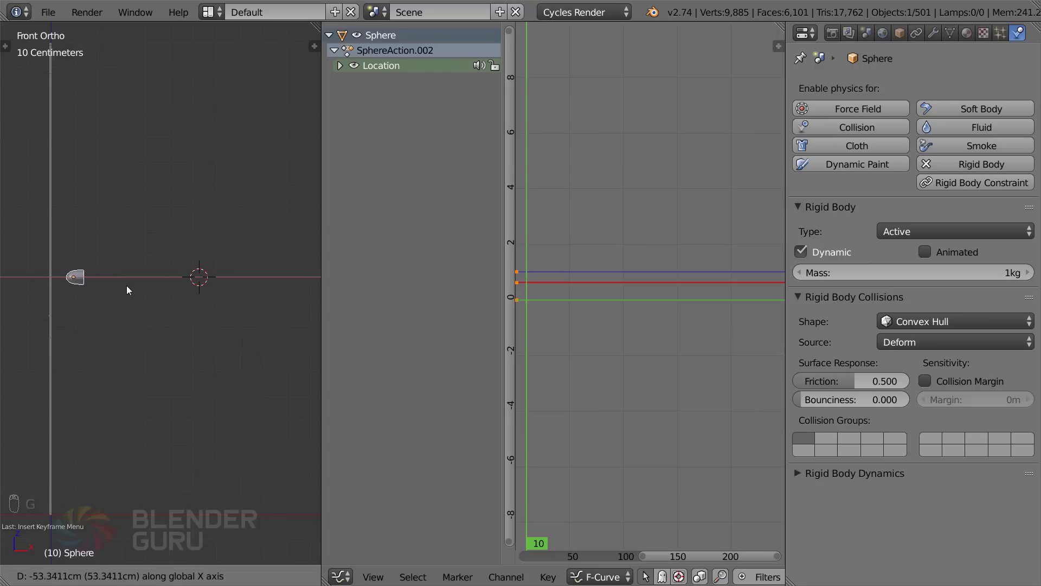
pyautogui.click(125, 285)
pyautogui.press('i')
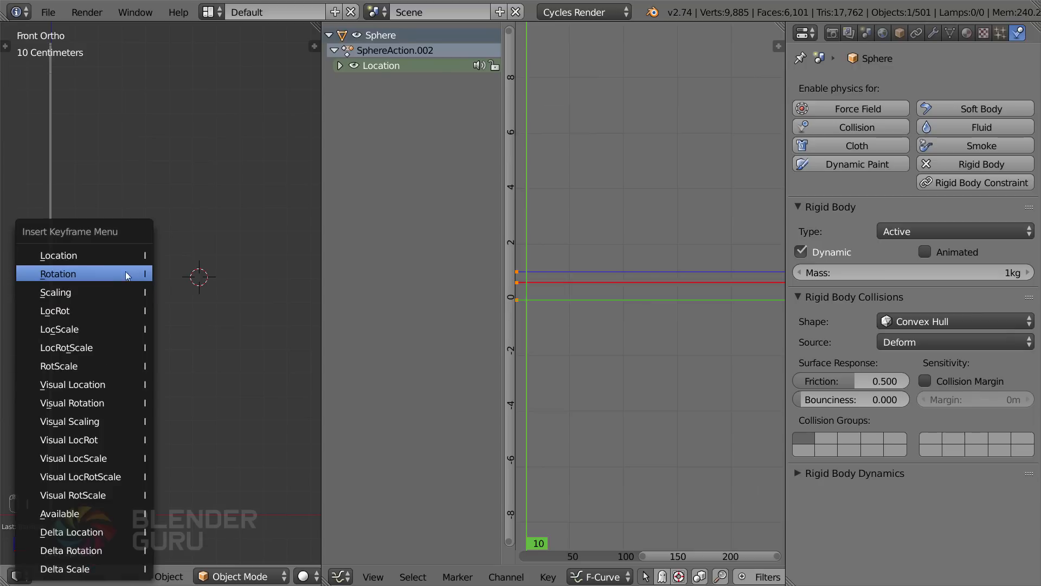
pyautogui.click(124, 261)
# Delete the bullet's Z Location and Y Location animation channels, keeping only X Location
pyautogui.moveTo(592, 307); pyautogui.dragTo(662, 314, button='middle')
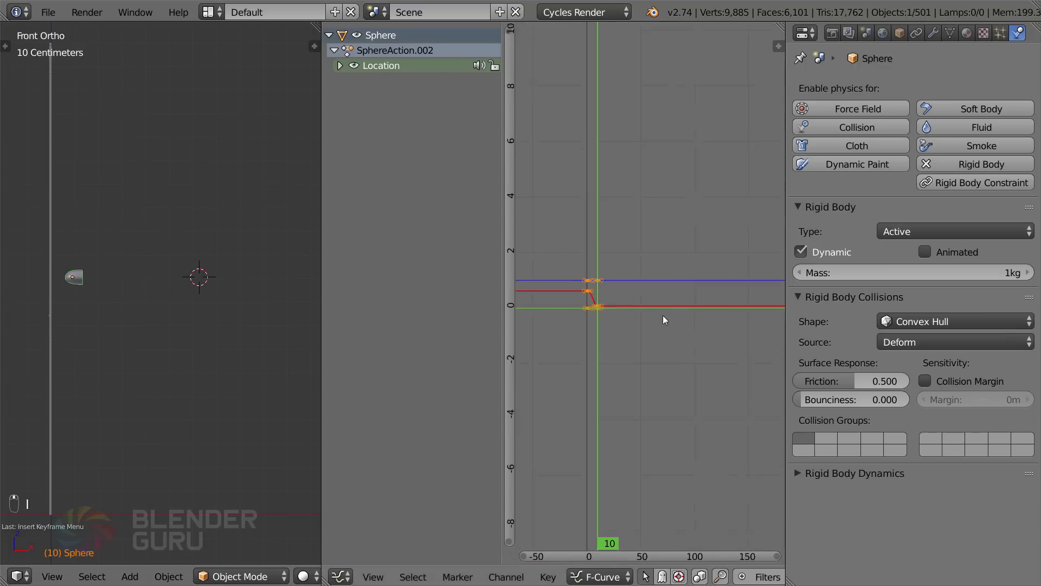
pyautogui.scroll(9, 663, 314)
pyautogui.moveTo(542, 326); pyautogui.dragTo(605, 327, button='middle')
pyautogui.press('a')
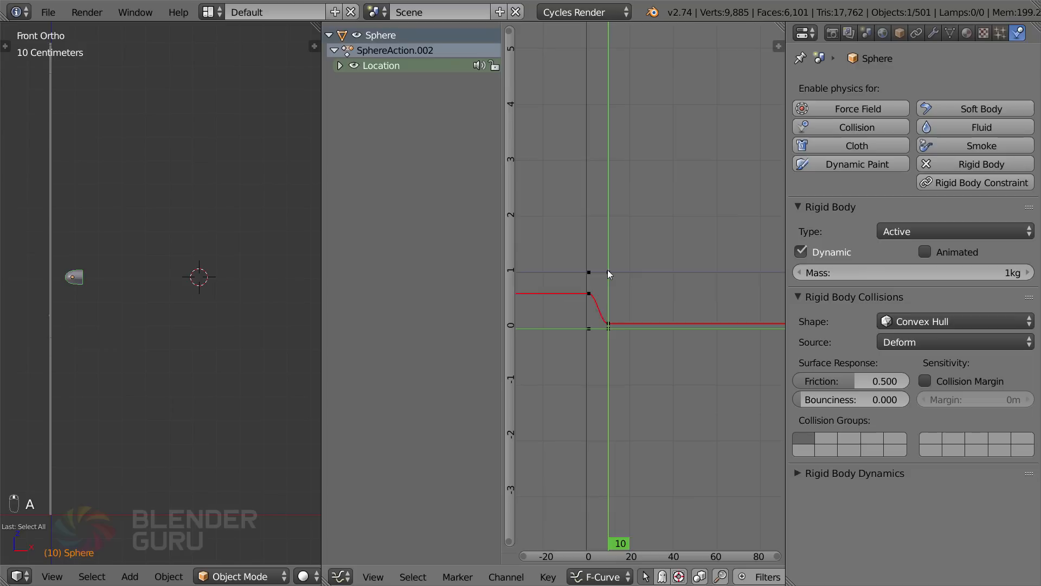
pyautogui.click(607, 271)
pyautogui.click(339, 66)
pyautogui.click(385, 112)
pyautogui.press('x')
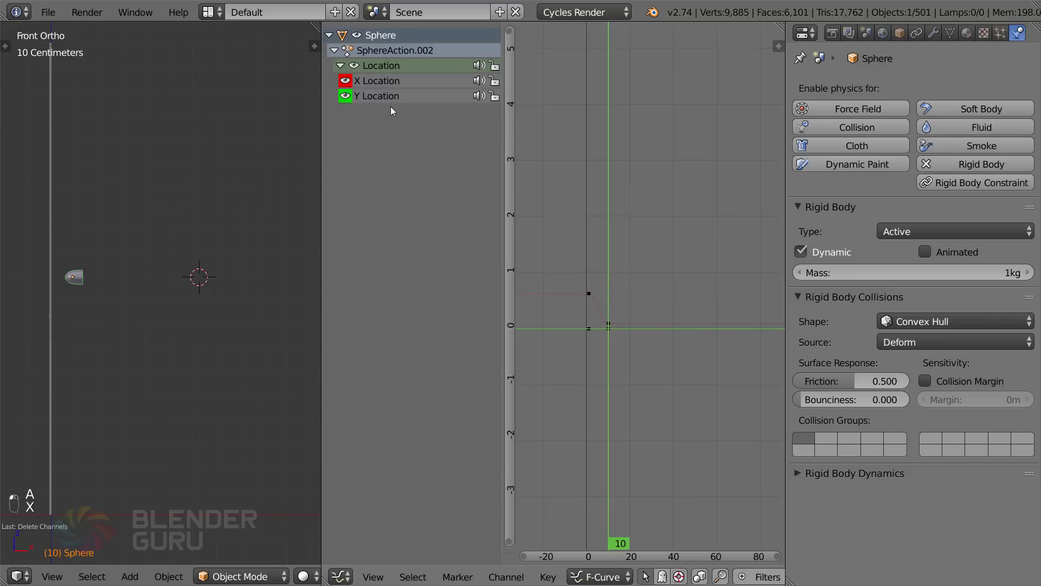
pyautogui.click(389, 97)
pyautogui.press('x')
# Set the interpolation of both X Location keyframes to Linear and scrub back to frame 2
pyautogui.press('a')
pyautogui.scroll(6, 674, 312)
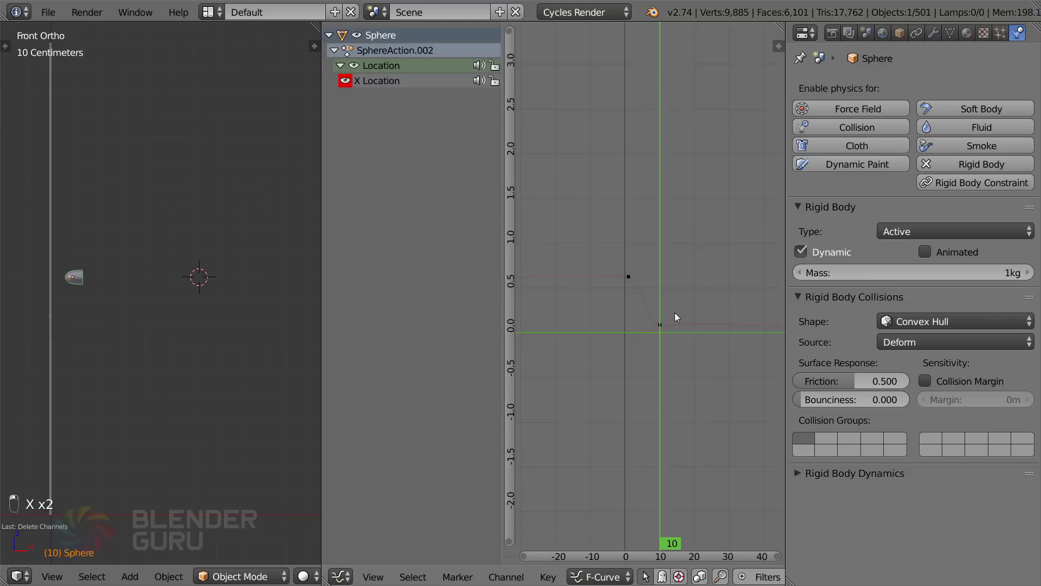
pyautogui.moveTo(687, 314); pyautogui.dragTo(658, 304)
pyautogui.press('t')
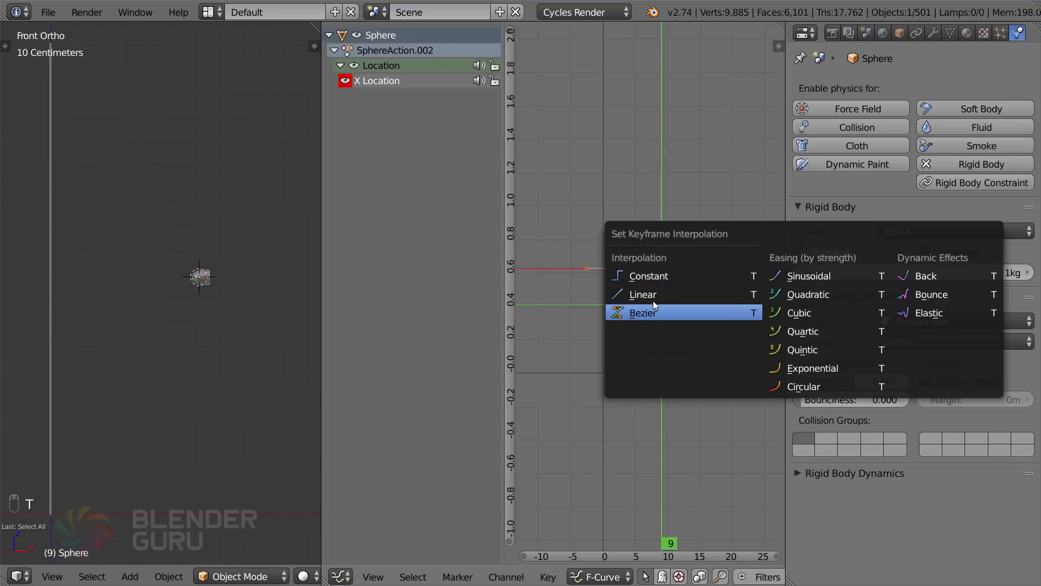
pyautogui.click(677, 295)
pyautogui.moveTo(622, 337)
pyautogui.mouseDown()
pyautogui.moveTo(673, 333)
pyautogui.moveTo(617, 334)
pyautogui.mouseUp()
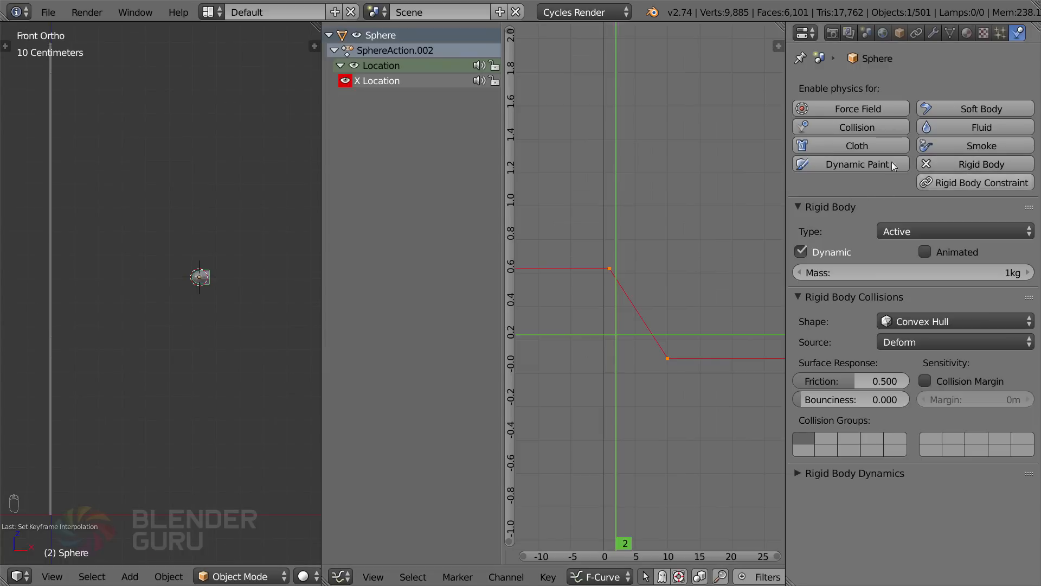
# Remove the bullet's rigid body physics, scrub through its keyframed motion, and enable rigid body physics again
pyautogui.click(634, 298)
pyautogui.moveTo(623, 304)
pyautogui.mouseDown()
pyautogui.moveTo(654, 316)
pyautogui.moveTo(608, 314)
pyautogui.moveTo(615, 316)
pyautogui.mouseUp()
pyautogui.click(962, 164)
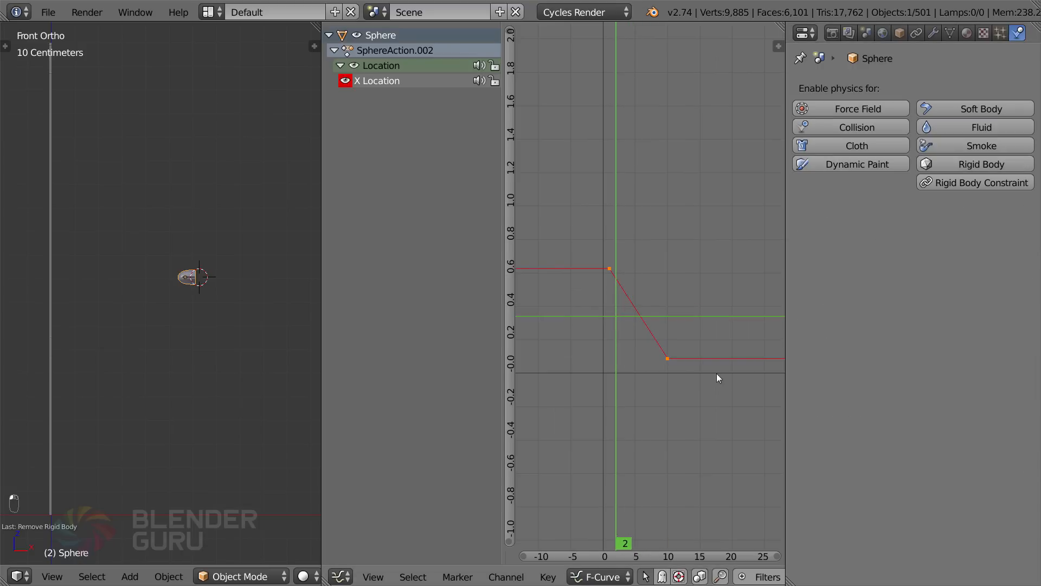
pyautogui.moveTo(635, 354)
pyautogui.mouseDown()
pyautogui.moveTo(658, 359)
pyautogui.moveTo(625, 360)
pyautogui.mouseUp()
pyautogui.click(1003, 162)
pyautogui.moveTo(654, 285); pyautogui.dragTo(620, 307)
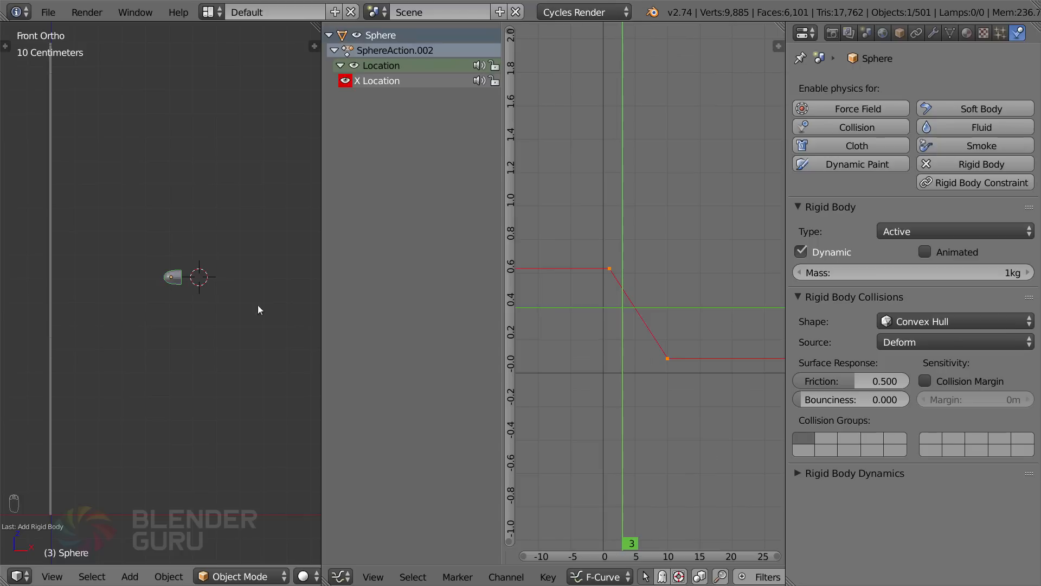
# Enable Animated on the bullet's rigid body, scrub through the motion, and disable the option again
pyautogui.moveTo(596, 320)
pyautogui.mouseDown()
pyautogui.moveTo(637, 310)
pyautogui.moveTo(628, 313)
pyautogui.moveTo(659, 324)
pyautogui.moveTo(597, 320)
pyautogui.moveTo(608, 321)
pyautogui.mouseUp()
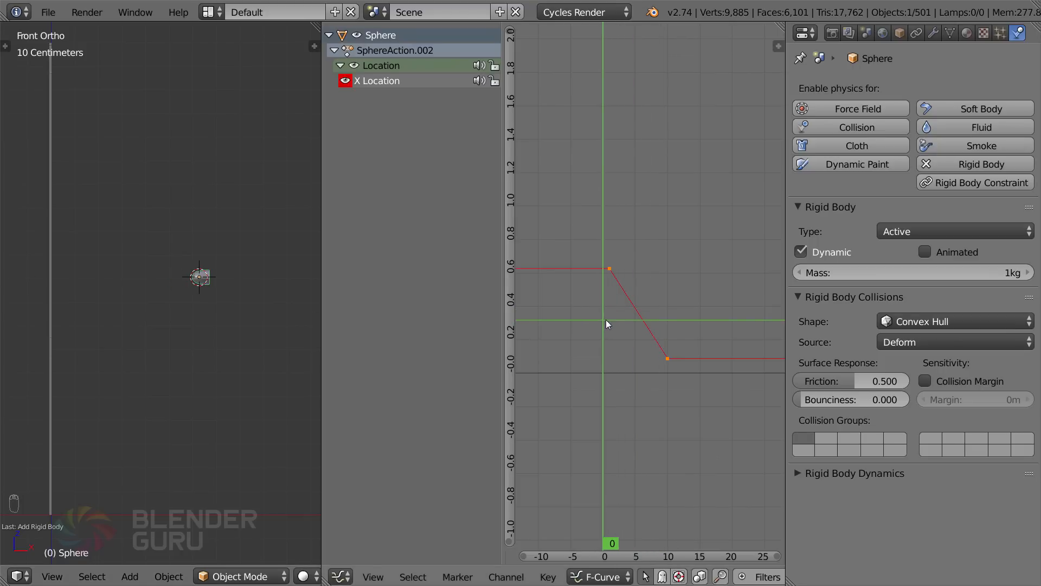
pyautogui.click(927, 253)
pyautogui.moveTo(602, 313); pyautogui.dragTo(635, 312)
pyautogui.moveTo(632, 277); pyautogui.dragTo(610, 271)
pyautogui.click(929, 252)
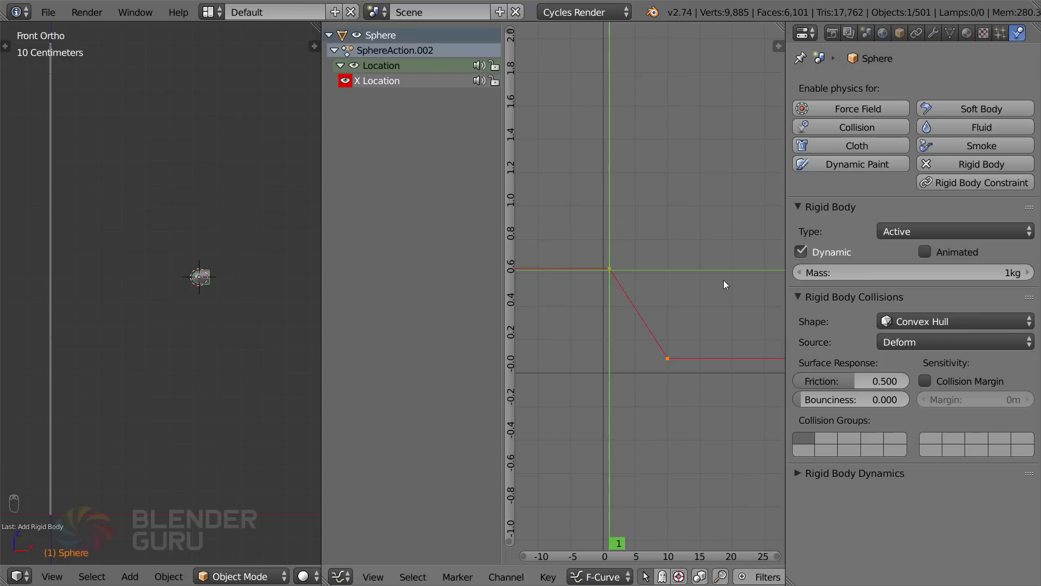
# Enable Animated on the bullet's rigid body at frame 9 and insert a keyframe for that setting
pyautogui.moveTo(636, 295); pyautogui.dragTo(664, 303)
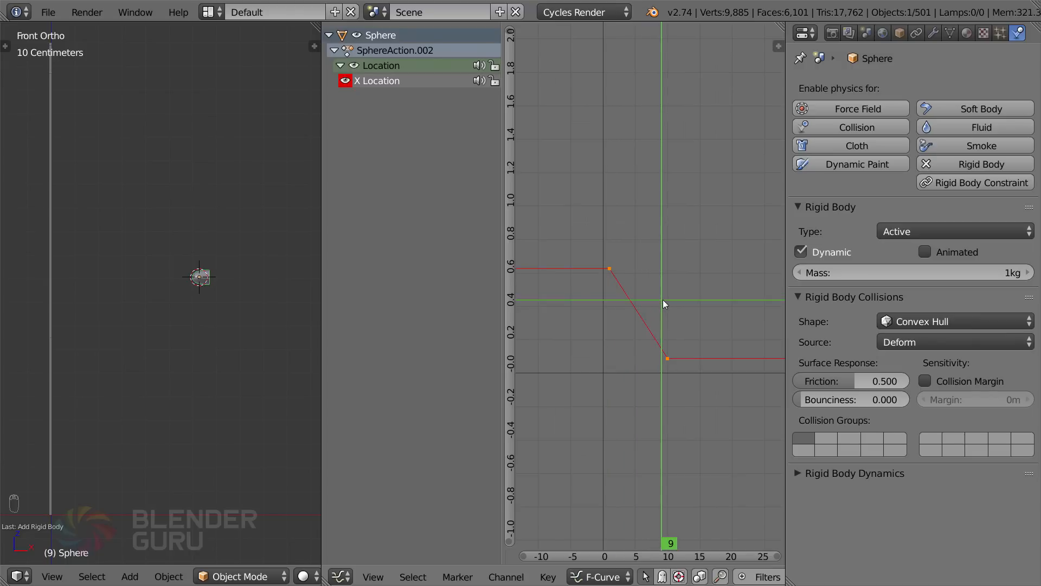
pyautogui.click(926, 252)
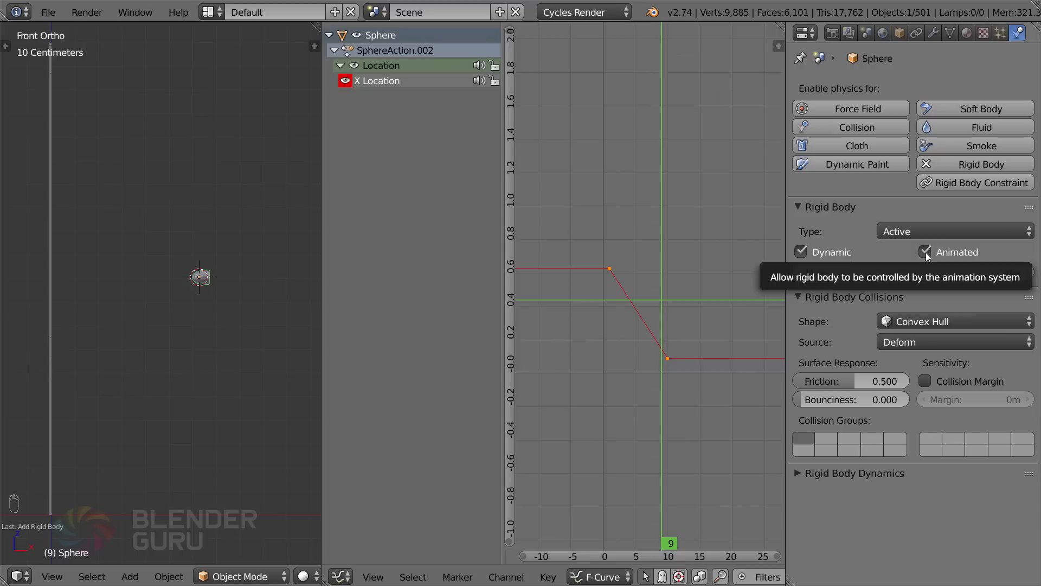
pyautogui.press('i')
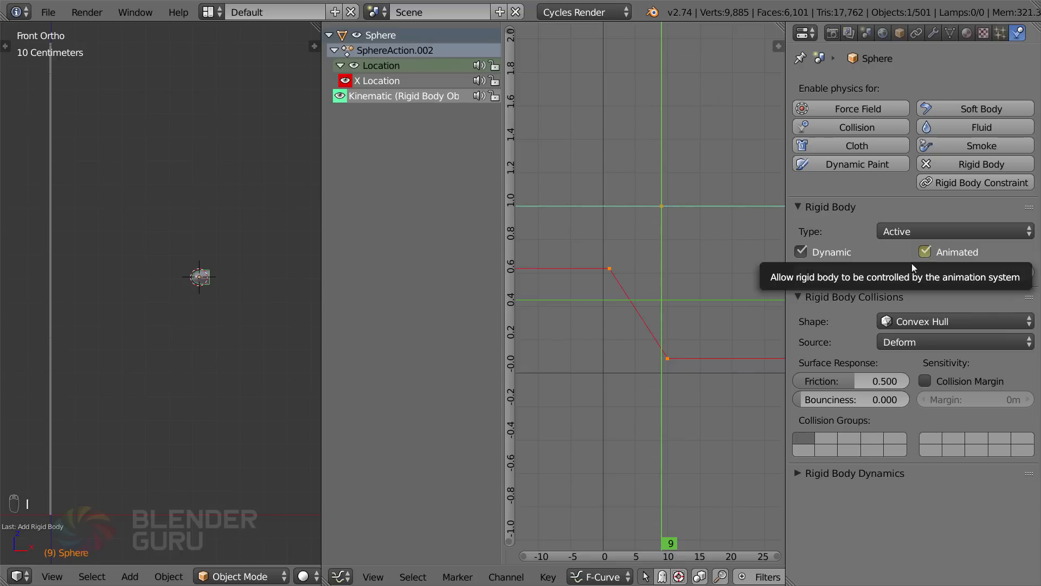
# Advance to frame 10, disable Animated on the bullet's rigid body, and keyframe that setting
pyautogui.press('Right')
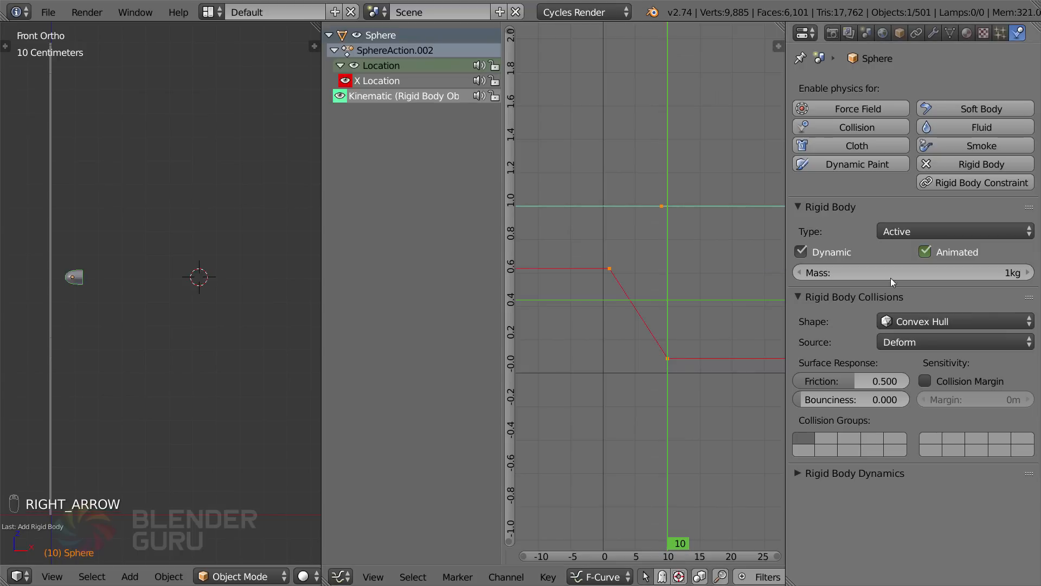
pyautogui.click(926, 251)
pyautogui.press('i')
pyautogui.press('i')
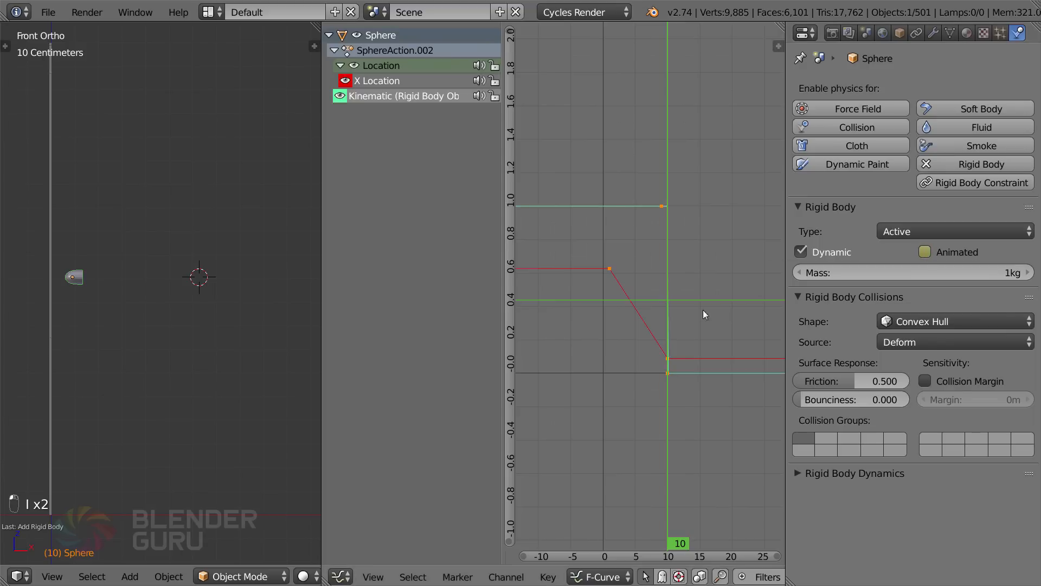
# Scrub back to before frame 1, collapse the Graph Editor into the 3D view, and play the simulation from an angled view
pyautogui.moveTo(671, 300); pyautogui.dragTo(590, 294)
pyautogui.moveTo(317, 26); pyautogui.dragTo(402, 60)
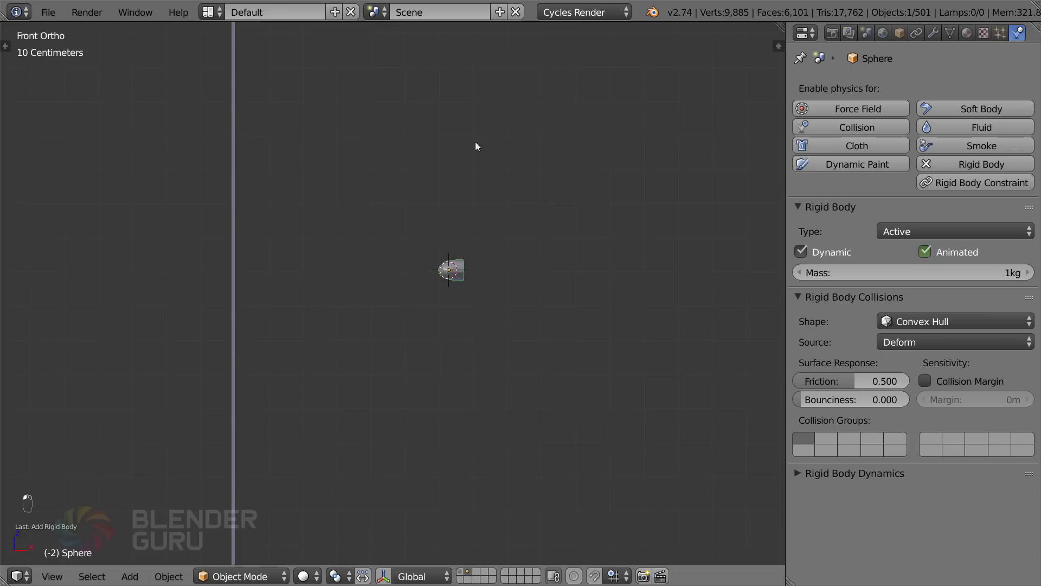
pyautogui.moveTo(475, 143); pyautogui.dragTo(543, 205, button='middle')
pyautogui.hotkey('alt', 'a')
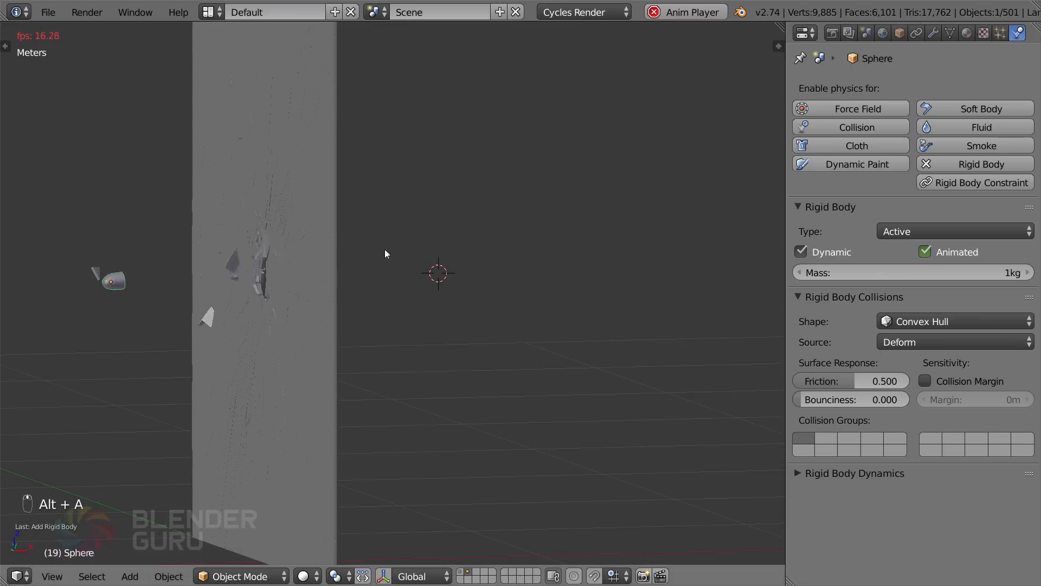
pyautogui.keyDown('shift'); pyautogui.moveTo(385, 249); pyautogui.dragTo(704, 250, button='middle'); pyautogui.keyUp('shift')
pyautogui.moveTo(484, 288); pyautogui.dragTo(503, 301, button='middle')
pyautogui.scroll(-2, 503, 300)
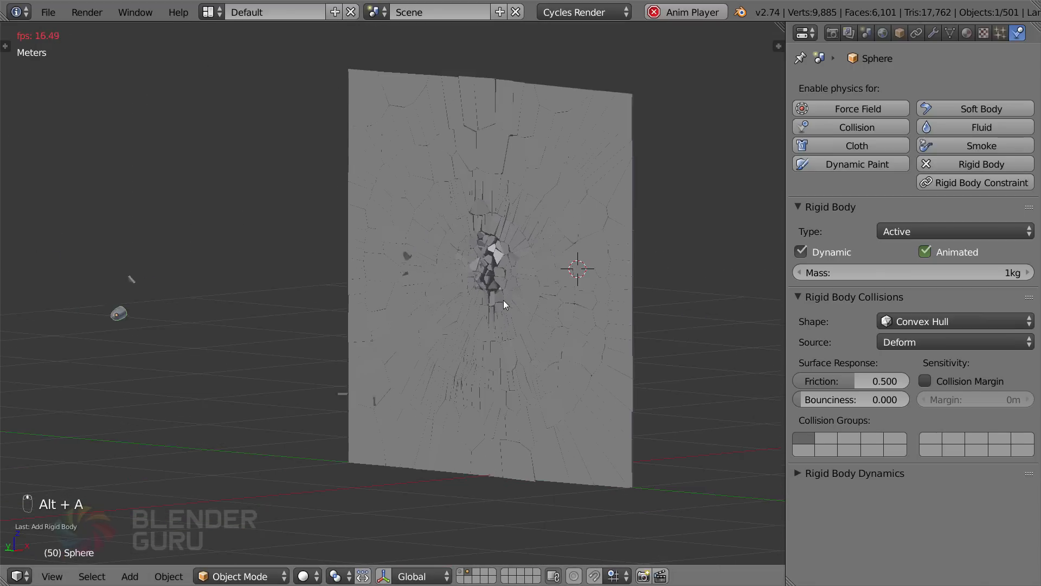
pyautogui.press('Escape')
pyautogui.scroll(1, 503, 300)
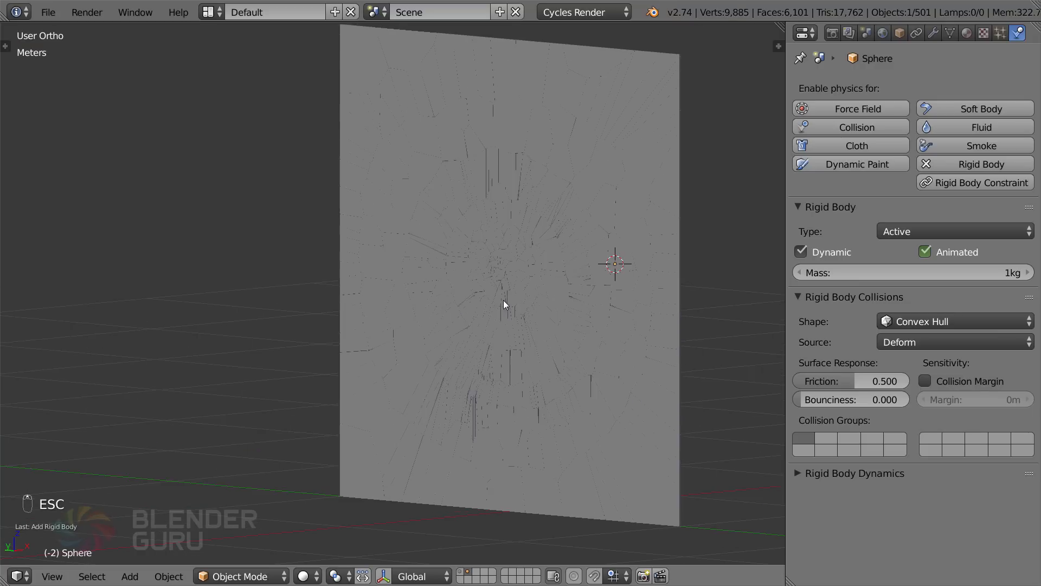
# Replay the simulation from several angles to examine the flying shards and the bullet's path past the pane
pyautogui.hotkey('alt', 'a')
pyautogui.moveTo(497, 299)
pyautogui.mouseDown(button='middle')
pyautogui.moveTo(151, 308)
pyautogui.moveTo(493, 311)
pyautogui.mouseUp(button='middle')
pyautogui.scroll(-3, 152, 308)
pyautogui.press('Escape')
pyautogui.hotkey('alt', 'a')
pyautogui.scroll(2, 167, 321)
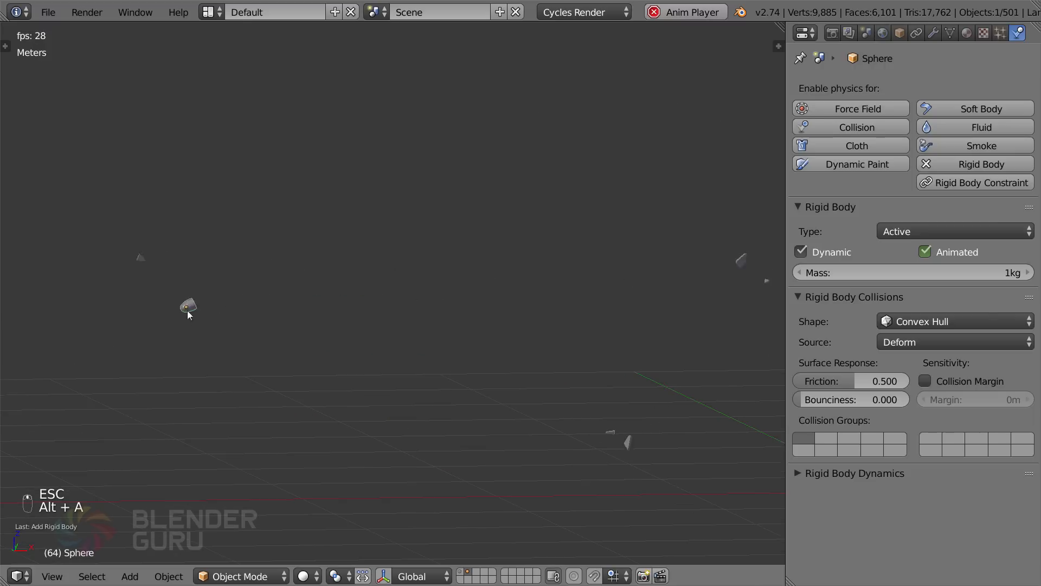
pyautogui.press('Escape')
pyautogui.moveTo(545, 336); pyautogui.dragTo(390, 342, button='middle')
pyautogui.hotkey('alt', 'a')
pyautogui.press('Escape')
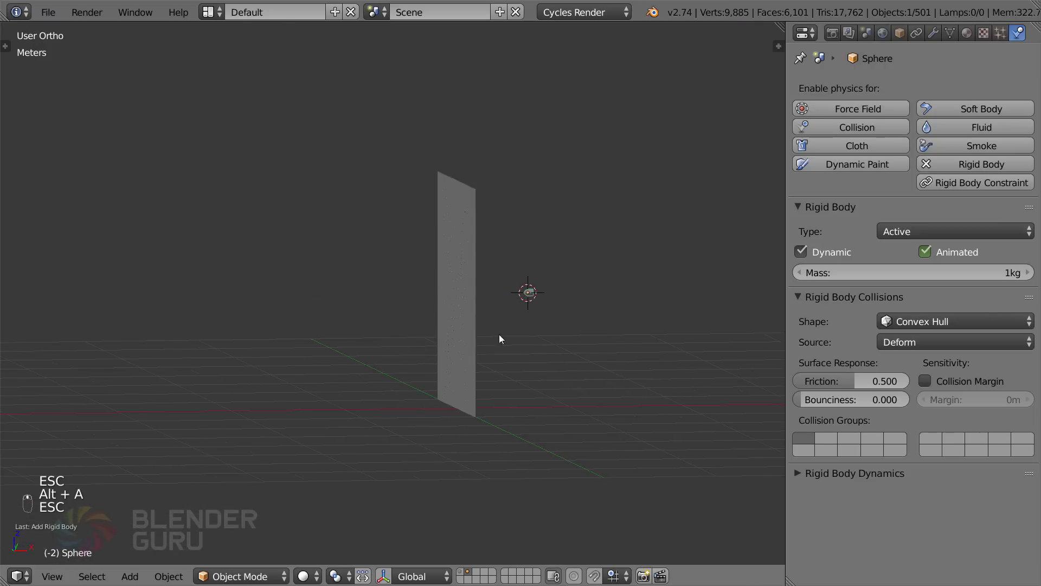
# Play the simulation in Front view and again from an angled view to examine the impact on the pane
pyautogui.scroll(3, 658, 324)
pyautogui.press('KP_3')
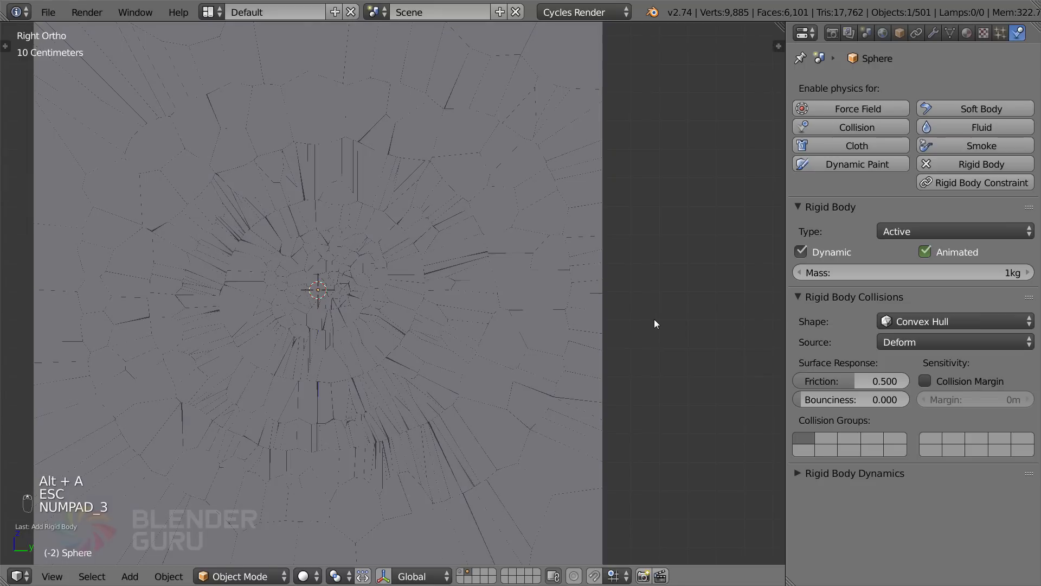
pyautogui.press('KP_1')
pyautogui.hotkey('alt', 'a')
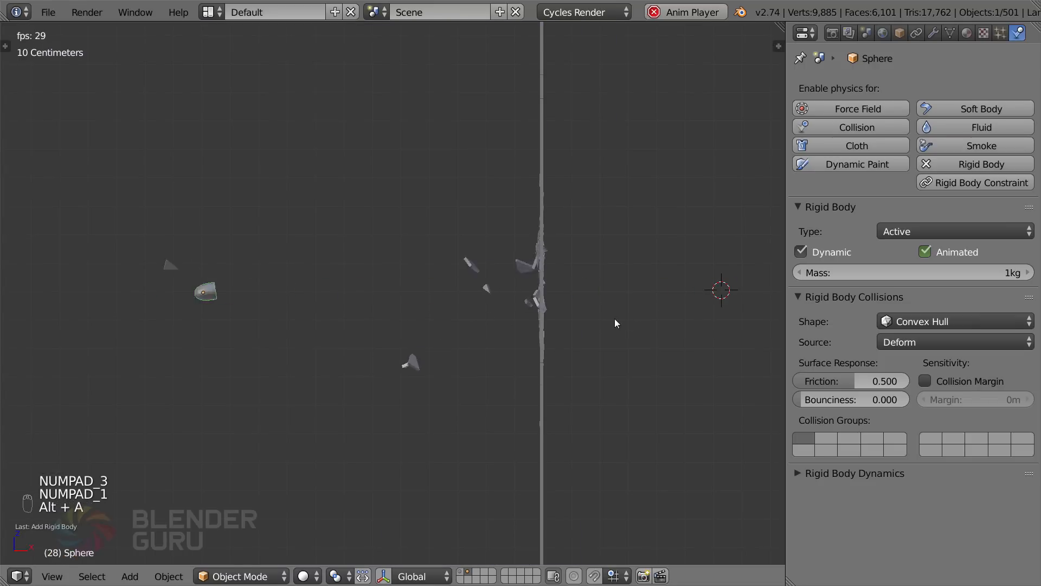
pyautogui.press('Escape')
pyautogui.moveTo(603, 318)
pyautogui.mouseDown(button='middle')
pyautogui.moveTo(579, 327)
pyautogui.moveTo(609, 324)
pyautogui.moveTo(605, 301)
pyautogui.mouseUp(button='middle')
pyautogui.hotkey('alt', 'a')
pyautogui.scroll(-2, 594, 320)
pyautogui.press('Escape')
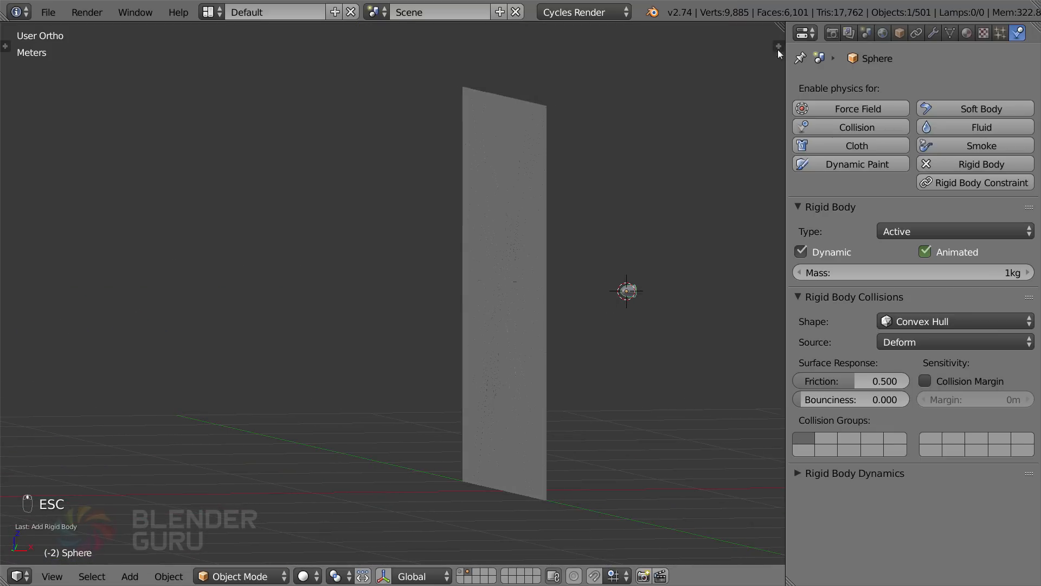
# Split the 3D view side by side, open a Graph Editor in the new area, and frame all of the bullet's curves
pyautogui.moveTo(779, 27); pyautogui.dragTo(302, 33)
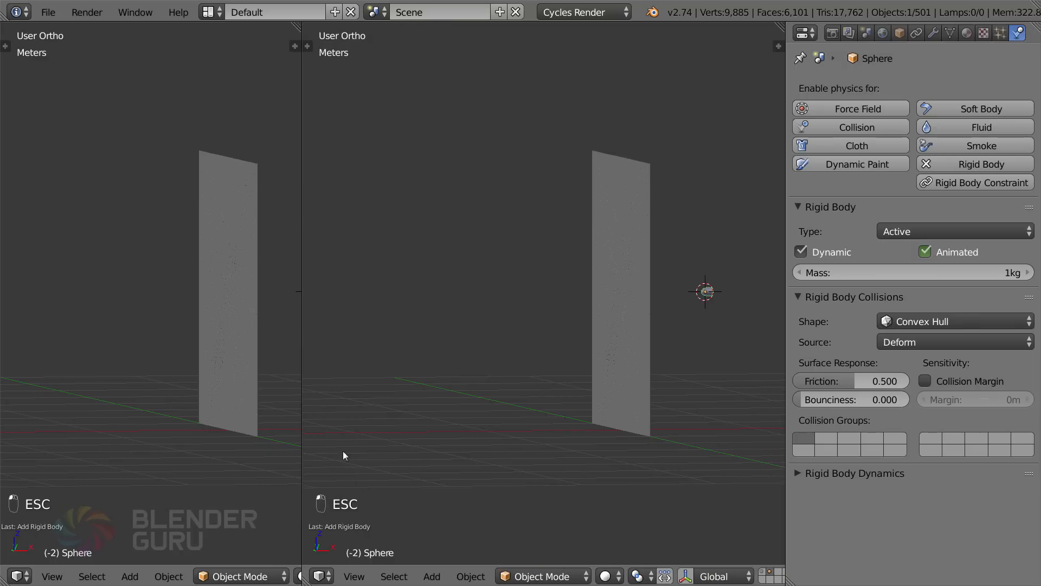
pyautogui.click(322, 576)
pyautogui.click(377, 530)
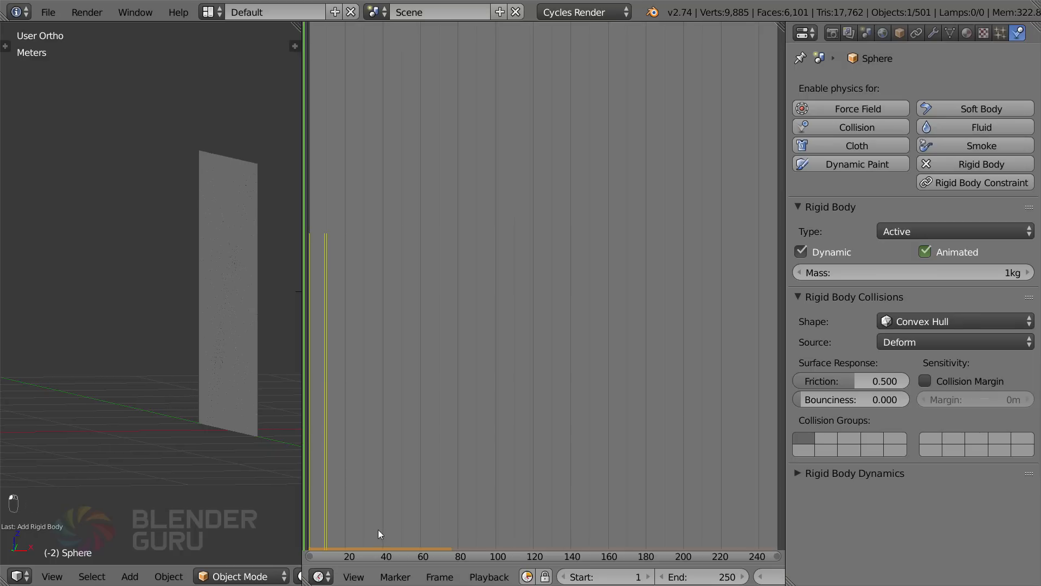
pyautogui.click(322, 576)
pyautogui.click(379, 509)
pyautogui.press('Home')
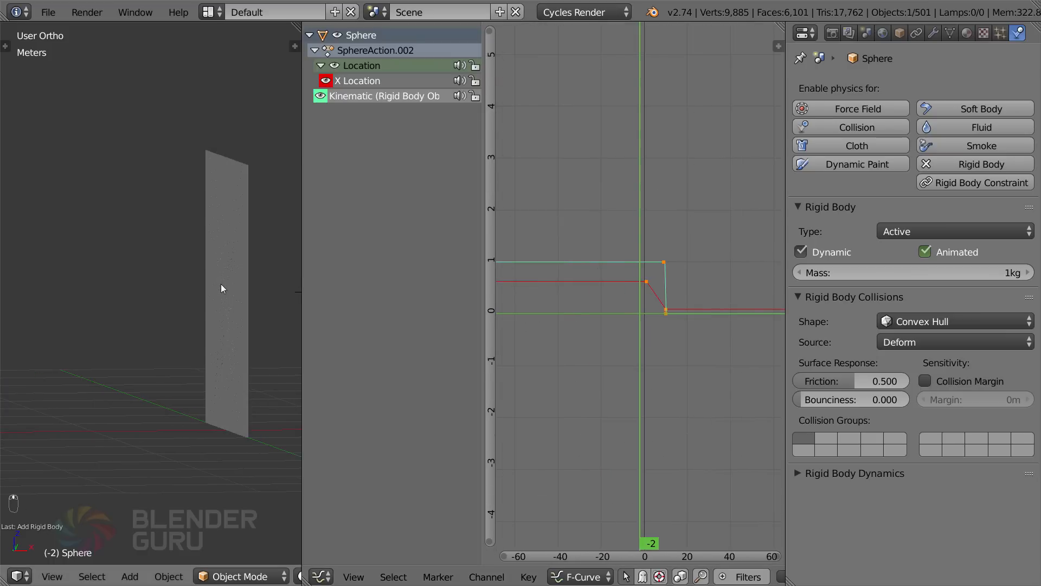
# Switch to Front view and lower the frame 1 X Location keyframe to about 0.2 so the bullet starts nearer the pane
pyautogui.press('KP_1')
pyautogui.keyDown('shift'); pyautogui.moveTo(221, 284); pyautogui.dragTo(90, 280, button='middle'); pyautogui.keyUp('shift')
pyautogui.scroll(4, 183, 288)
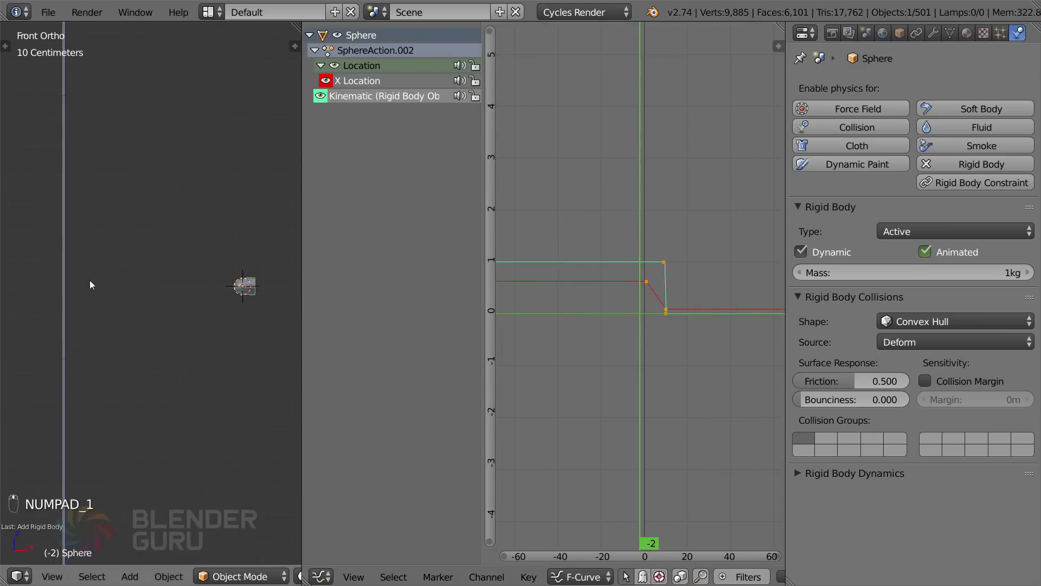
pyautogui.scroll(1, 614, 285)
pyautogui.scroll(4, 642, 290)
pyautogui.rightClick(658, 279)
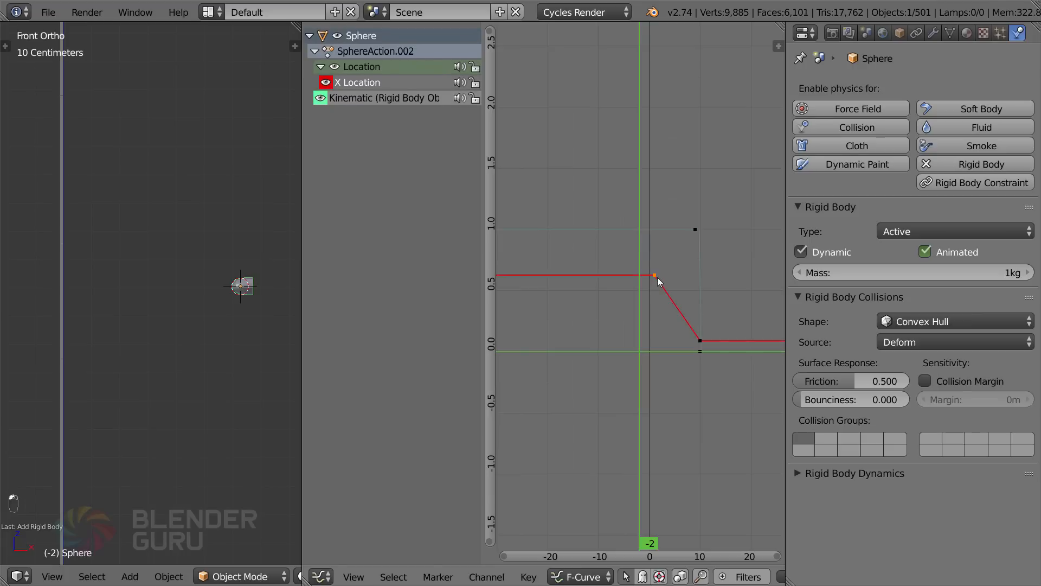
pyautogui.press('g')
pyautogui.click(665, 326)
pyautogui.scroll(-1, 666, 326)
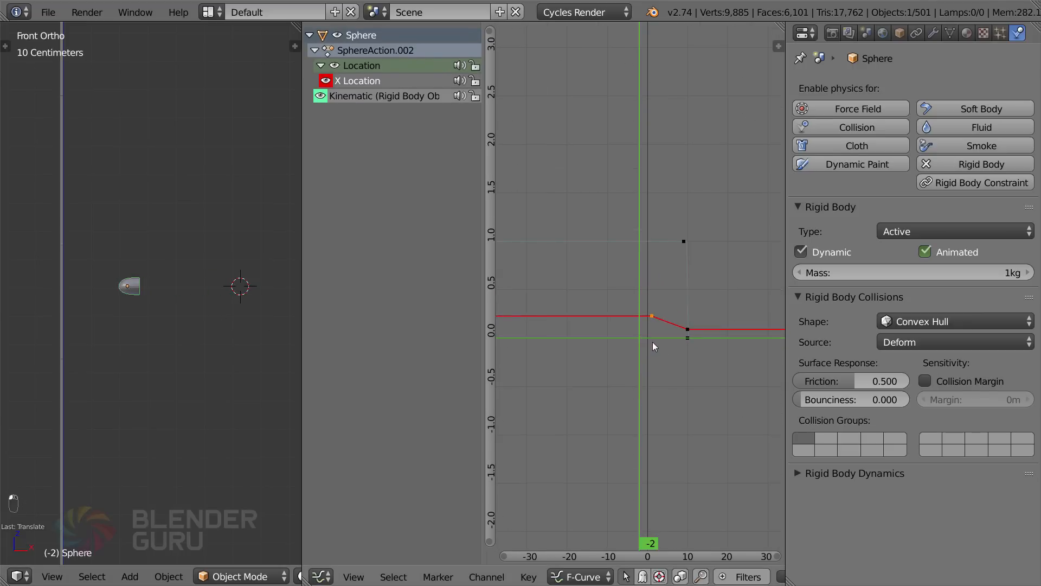
# Return to frame 1 and play the simulation in Front view to check the slower bullet's impact
pyautogui.moveTo(652, 341)
pyautogui.mouseDown()
pyautogui.moveTo(685, 337)
pyautogui.moveTo(662, 335)
pyautogui.mouseUp()
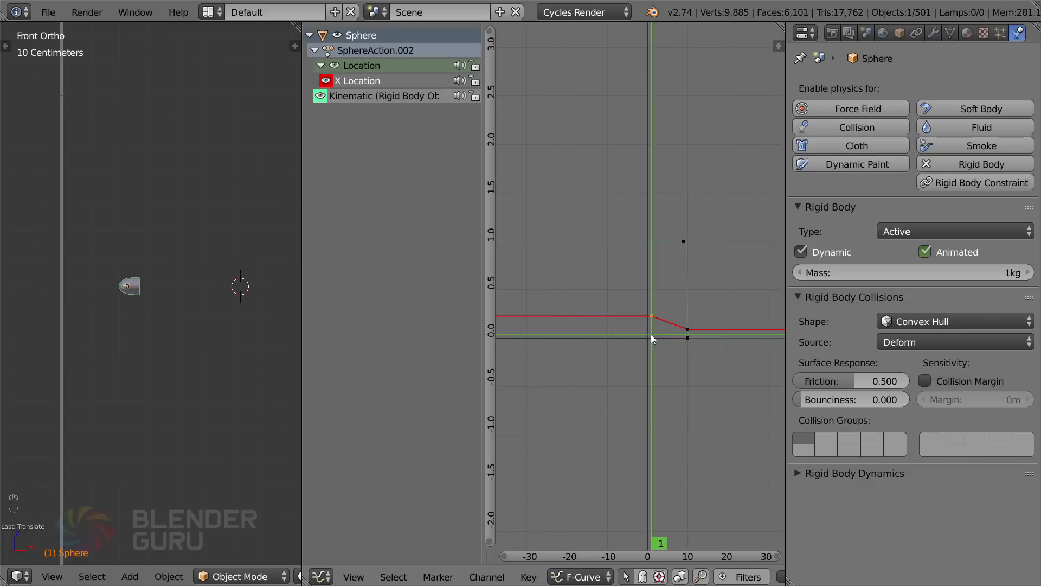
pyautogui.scroll(-4, 207, 291)
pyautogui.keyDown('shift'); pyautogui.moveTo(206, 291); pyautogui.dragTo(271, 293, button='middle'); pyautogui.keyUp('shift')
pyautogui.hotkey('alt', 'a')
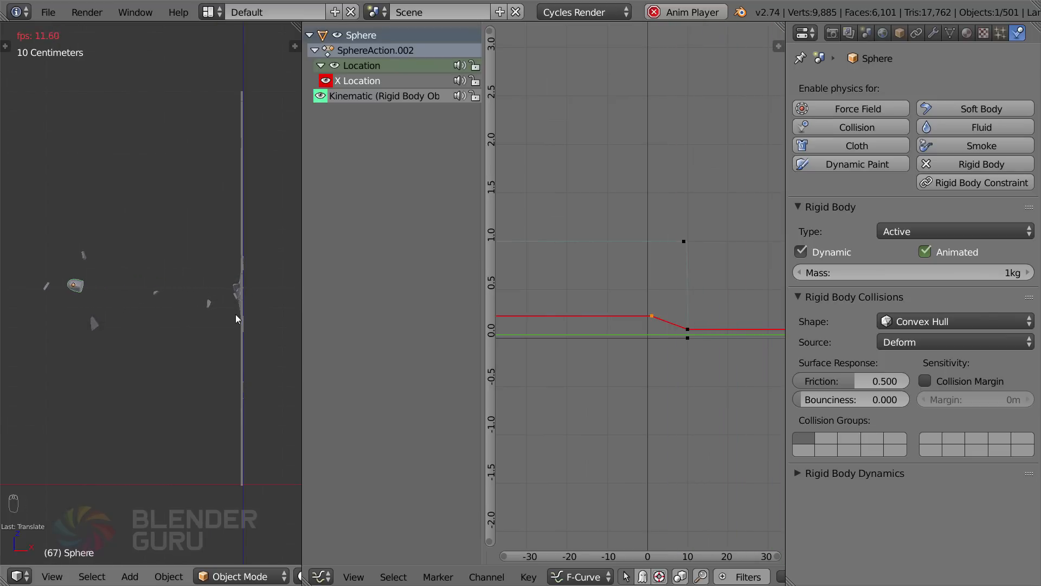
pyautogui.press('Escape')
# Lower the bullet's first X Location keyframe by about 0.04 more
pyautogui.scroll(3, 667, 398)
pyautogui.press('g')
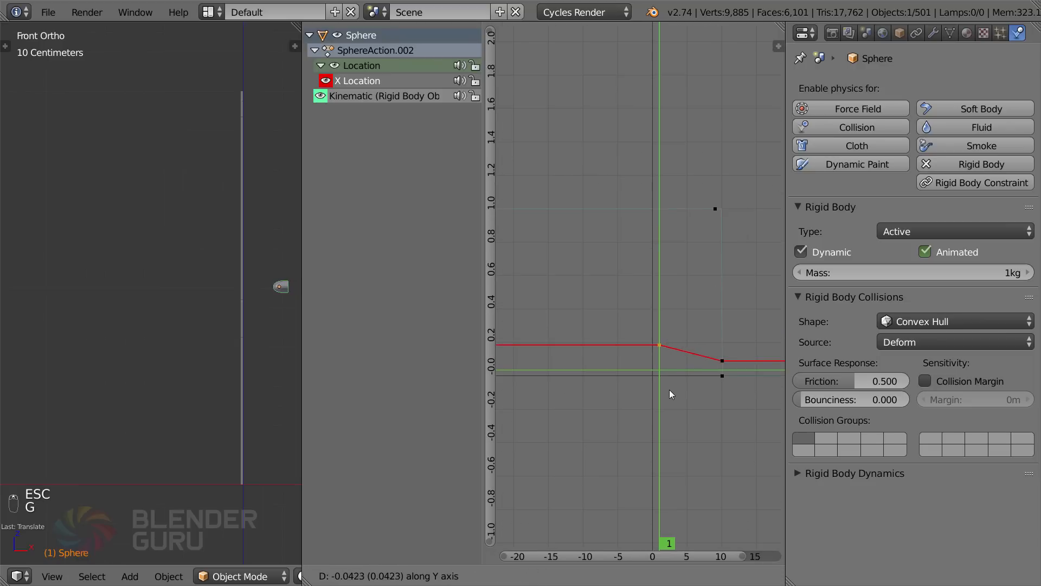
pyautogui.click(669, 389)
# Play the simulation with the adjusted keyframe and examine the impact hole from angled views
pyautogui.hotkey('alt', 'a')
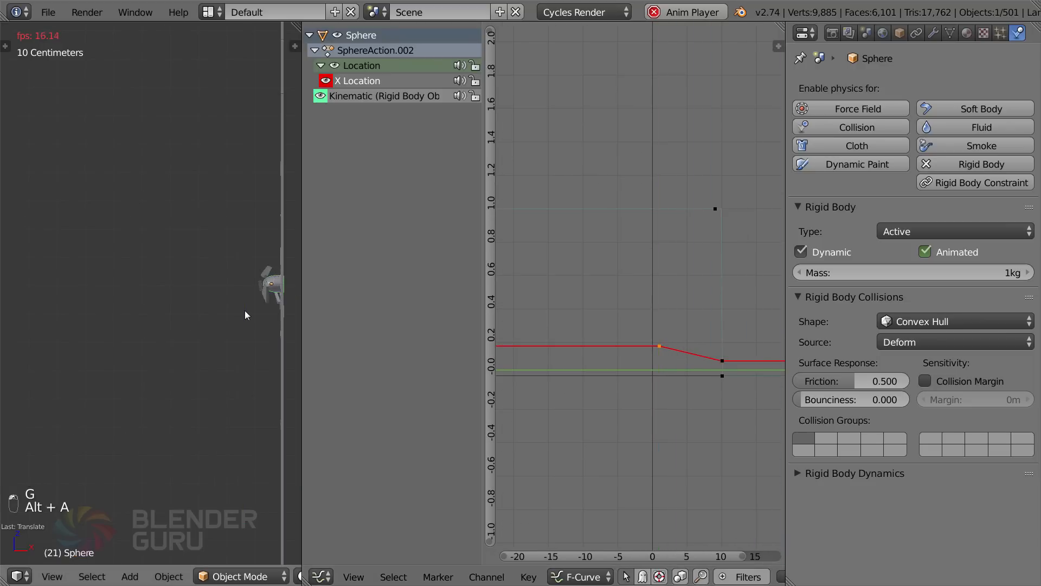
pyautogui.scroll(-4, 245, 310)
pyautogui.keyDown('shift'); pyautogui.moveTo(280, 309); pyautogui.dragTo(204, 303, button='middle'); pyautogui.keyUp('shift')
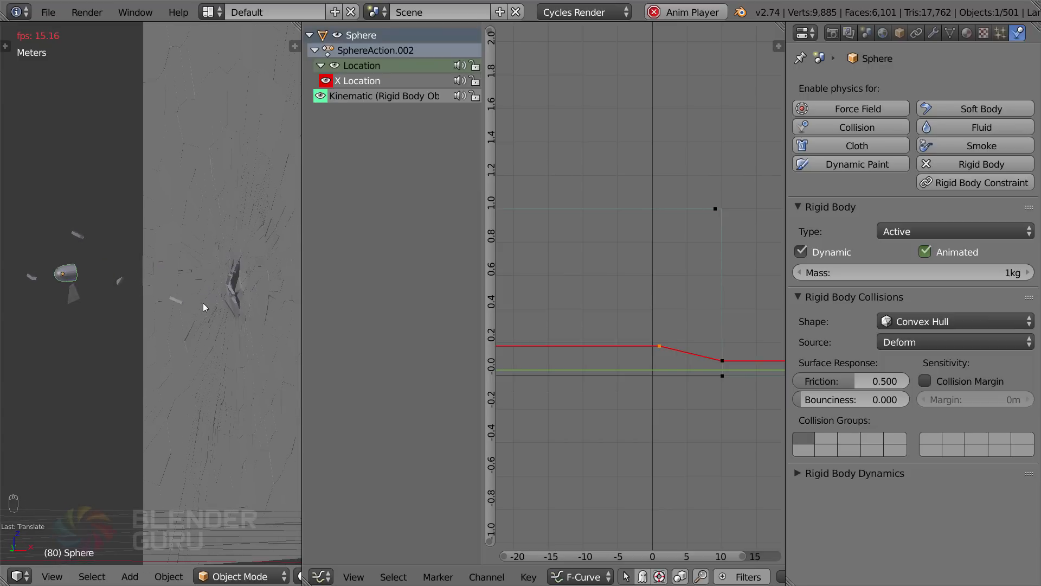
pyautogui.press('Escape')
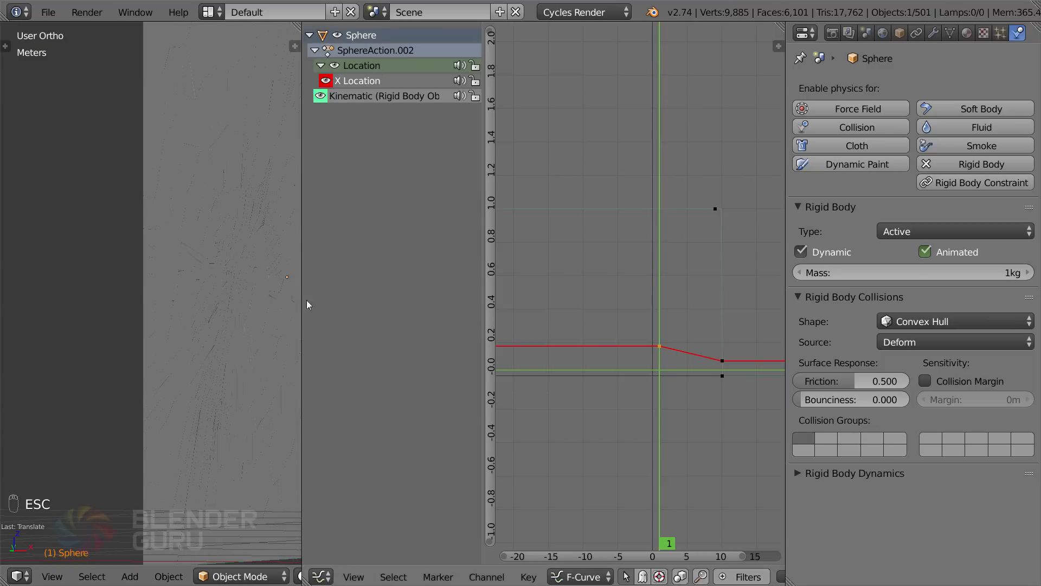
pyautogui.hotkey('alt', 'a')
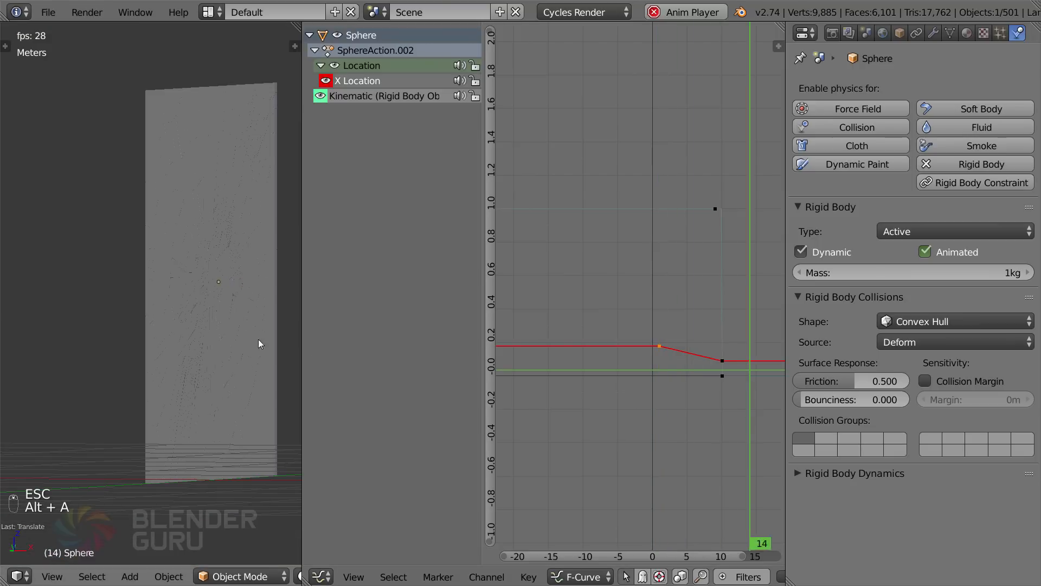
pyautogui.press('Escape')
# Set the bullet's rigid body mass to 100 g and play the simulation
pyautogui.click(974, 271)
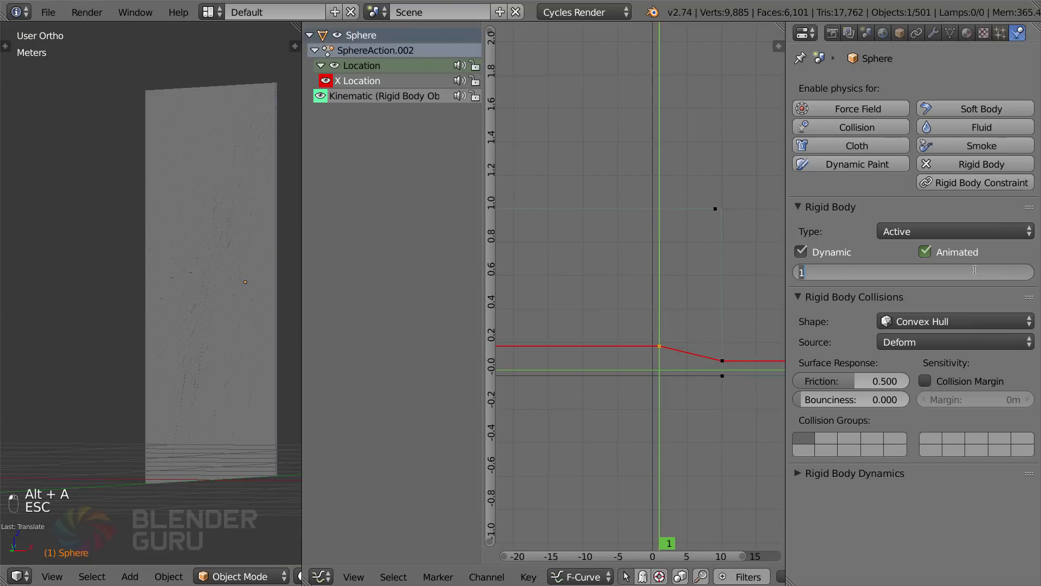
pyautogui.write('100g')
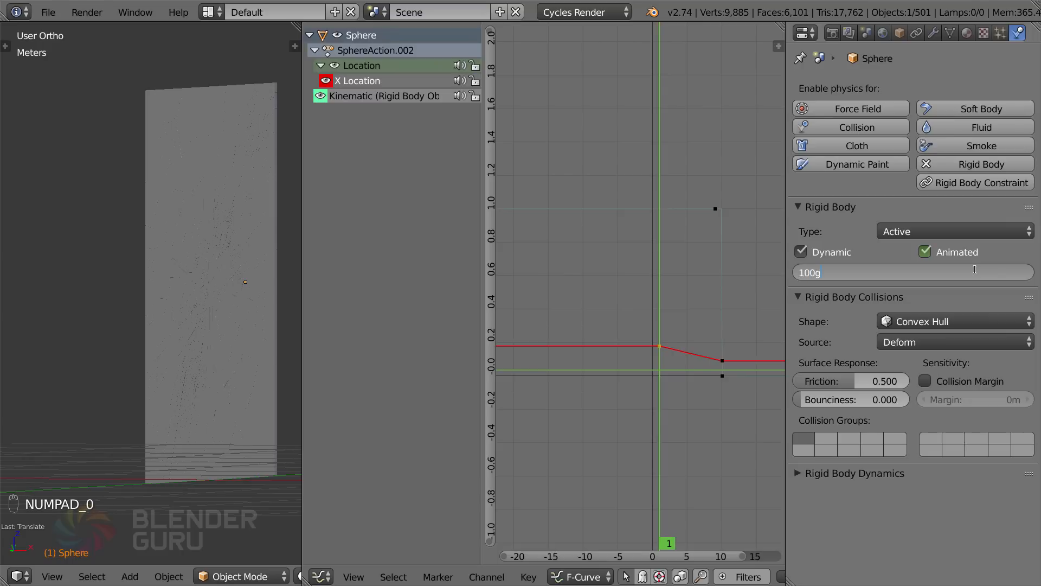
pyautogui.press('Return')
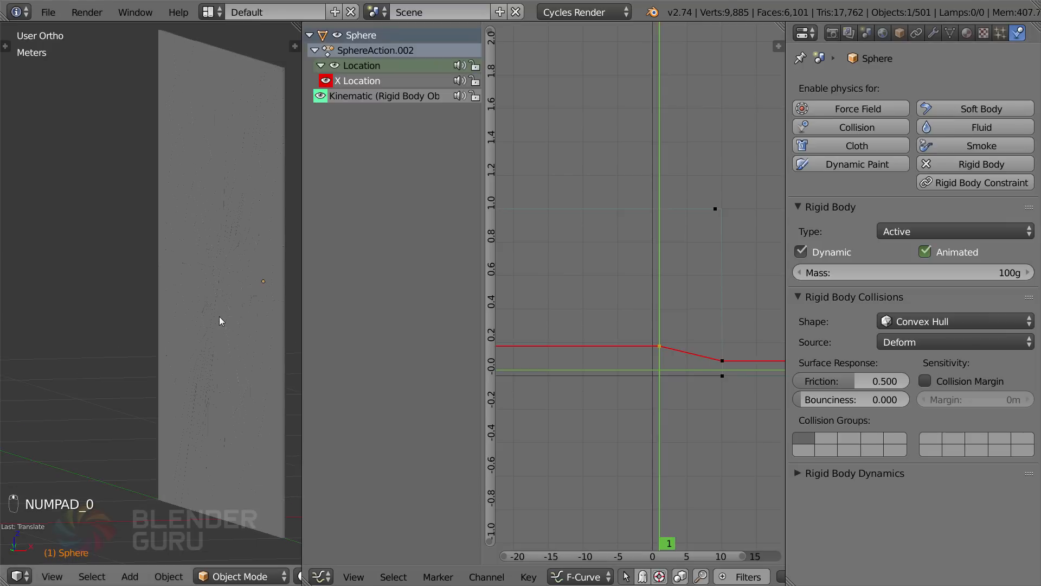
pyautogui.hotkey('alt', 'a')
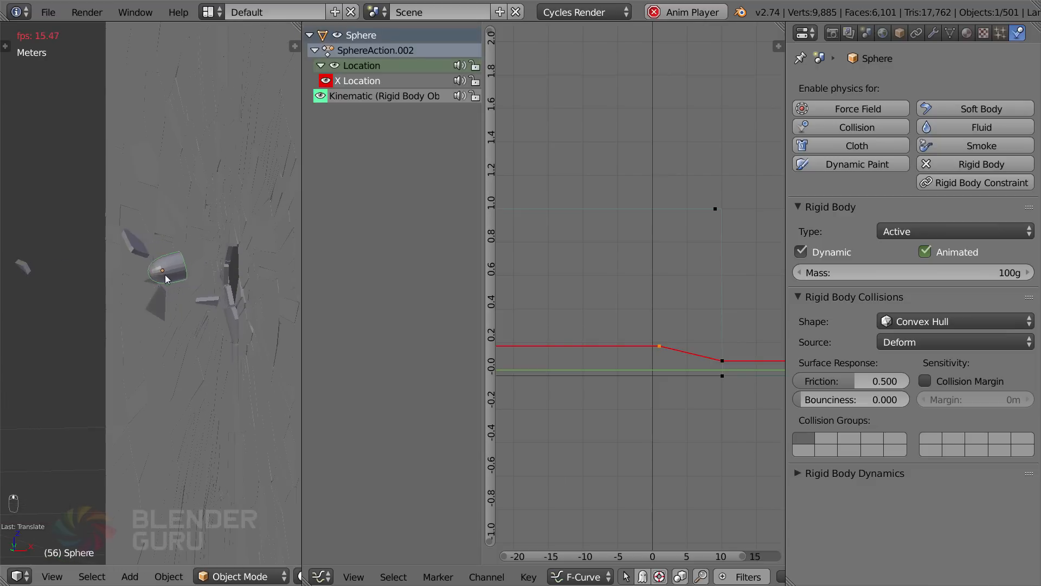
# Stop the playback and set the bullet's rigid body mass to 200 g
pyautogui.press('Escape')
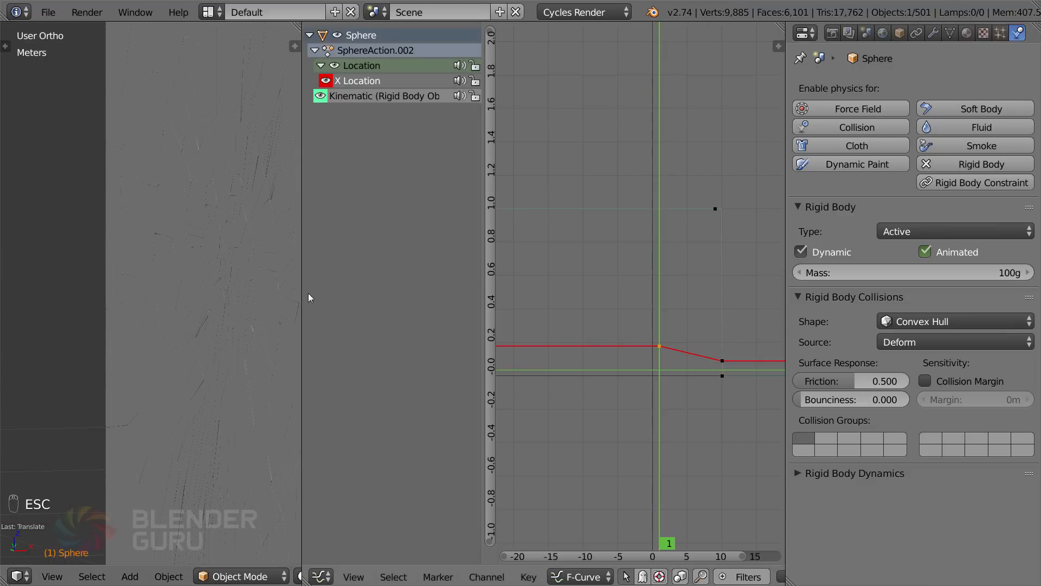
pyautogui.hotkey('alt', 'a')
pyautogui.press('Escape')
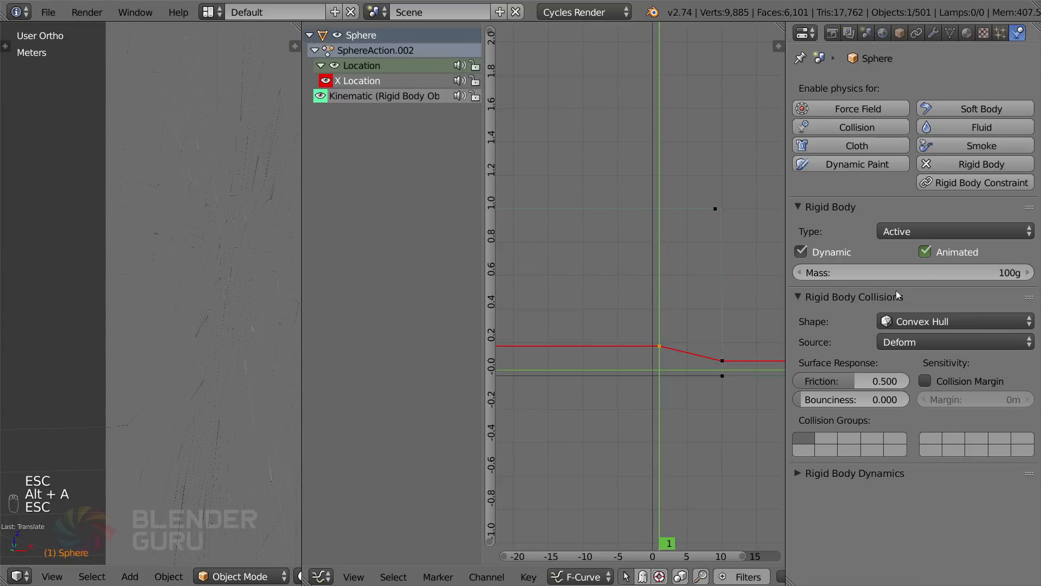
pyautogui.click(922, 274)
pyautogui.write('1')
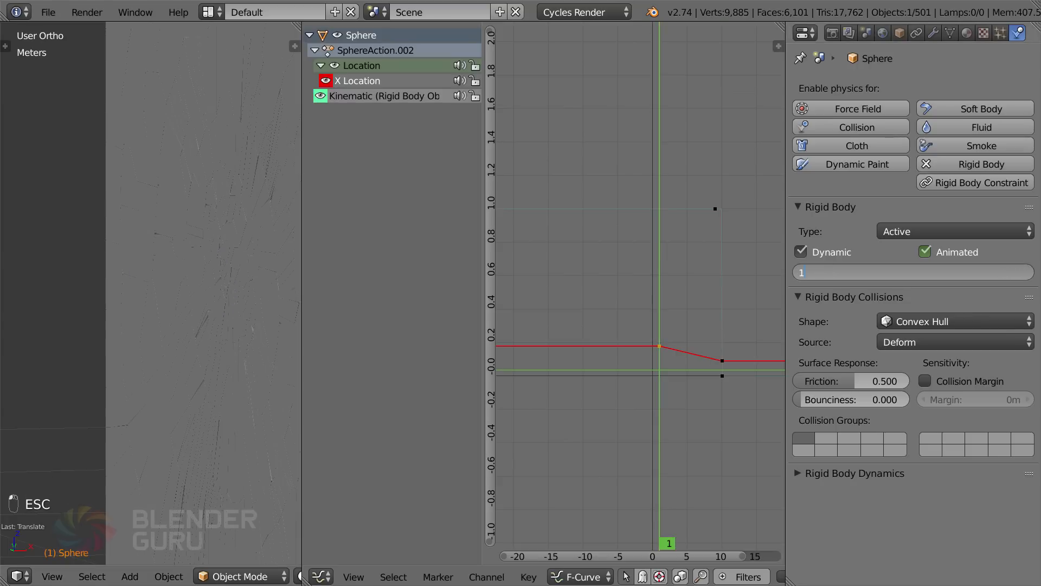
pyautogui.write('00g')
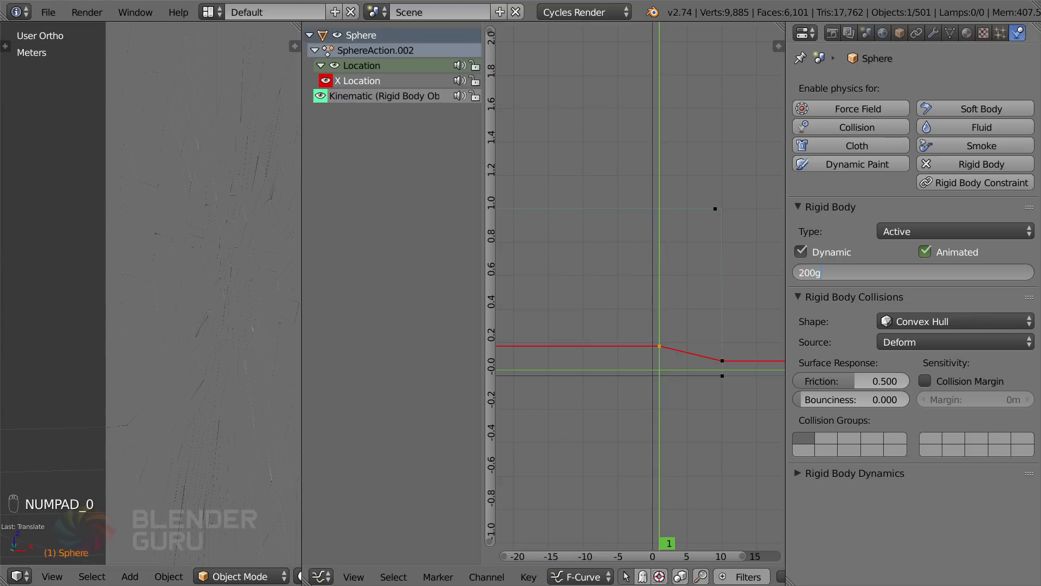
pyautogui.press('Return')
# Merge the Graph Editor area into the 3D viewport and play the simulation with the heavier bullet
pyautogui.moveTo(293, 39); pyautogui.dragTo(409, 242)
pyautogui.hotkey('alt', 'a')
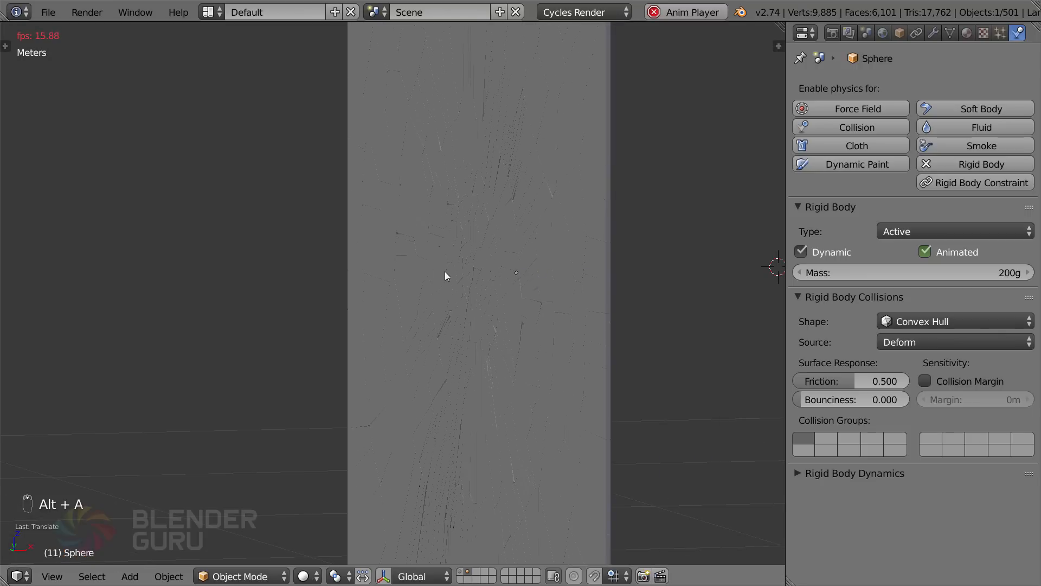
pyautogui.moveTo(445, 273); pyautogui.dragTo(473, 300, button='middle')
pyautogui.press('Escape')
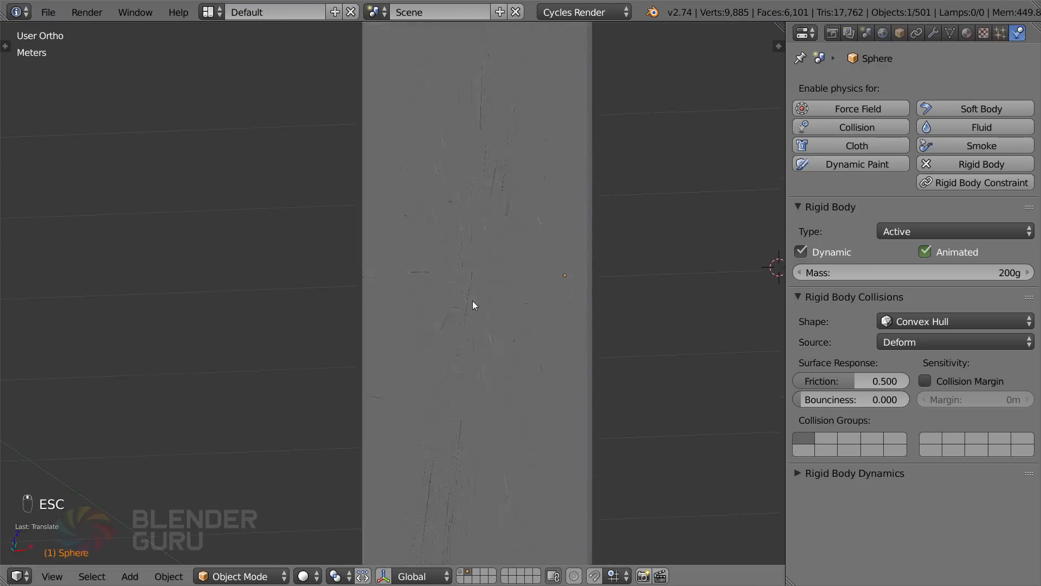
pyautogui.hotkey('alt', 'a')
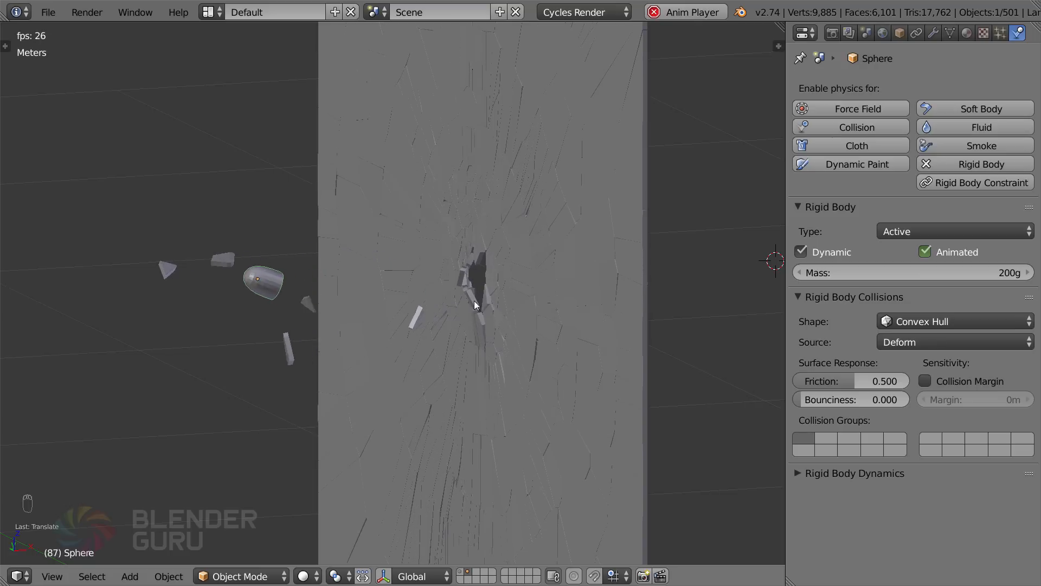
# Replay the simulation from several angles to examine how the bullet and shards leave the pane
pyautogui.press('Escape')
pyautogui.moveTo(474, 300); pyautogui.dragTo(450, 303, button='middle')
pyautogui.hotkey('alt', 'a')
pyautogui.press('Escape')
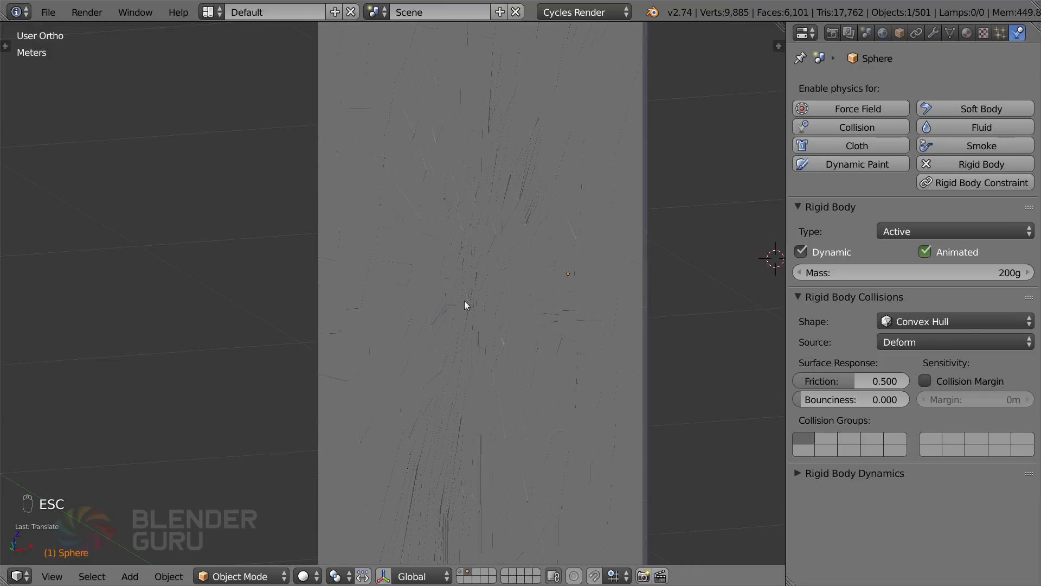
pyautogui.hotkey('alt', 'a')
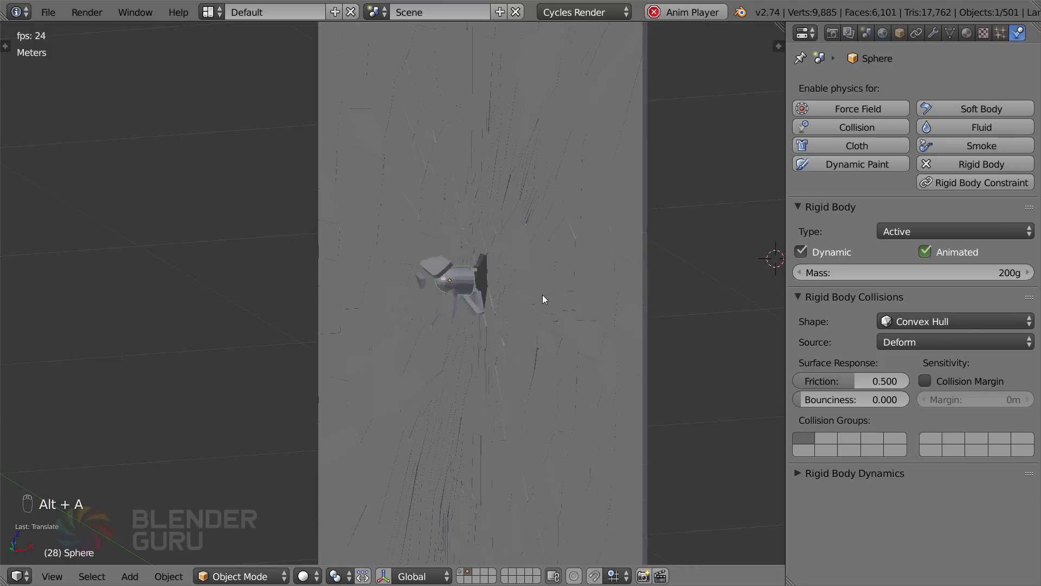
pyautogui.hotkey('alt', 'a')
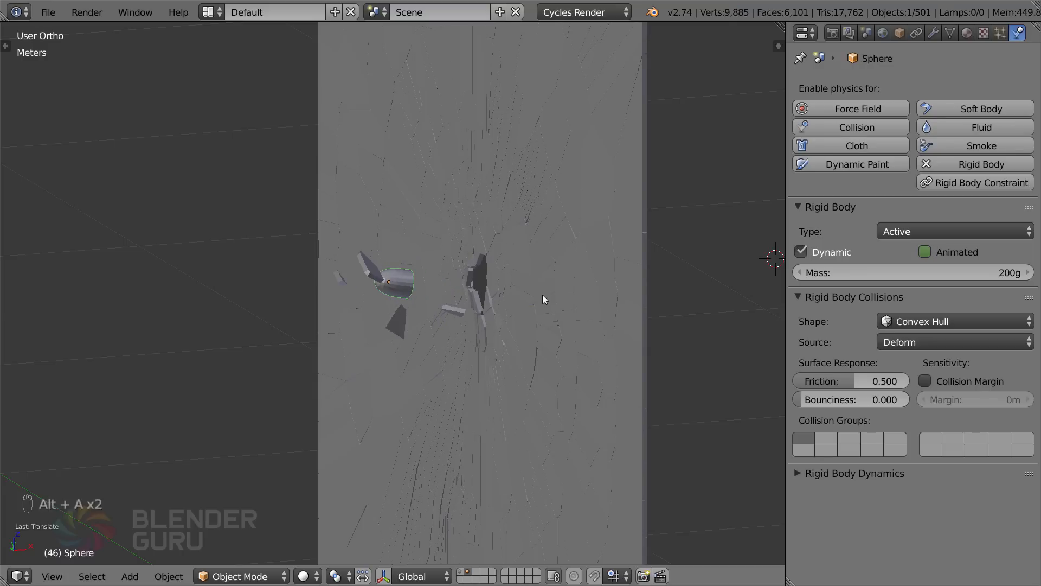
pyautogui.hotkey('shift', 'Left')
pyautogui.hotkey('alt', 'a')
pyautogui.moveTo(528, 295); pyautogui.dragTo(495, 285, button='middle')
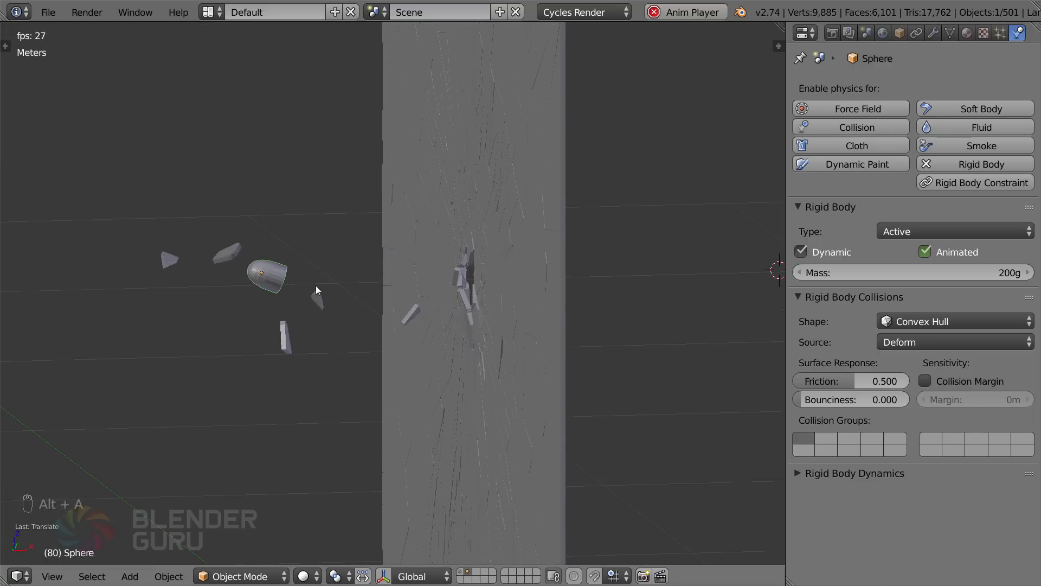
pyautogui.scroll(-1, 275, 296)
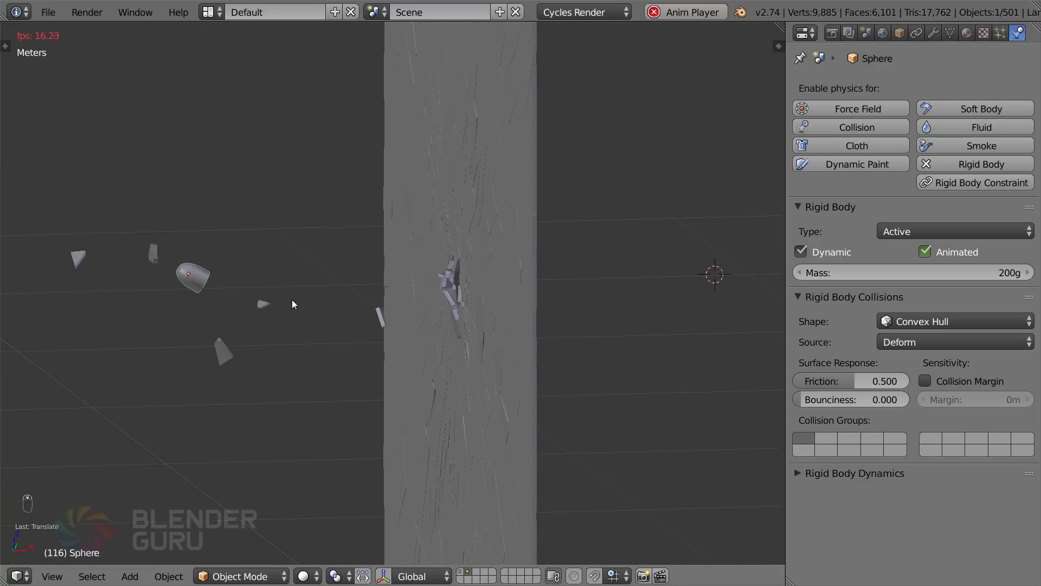
pyautogui.press('Escape')
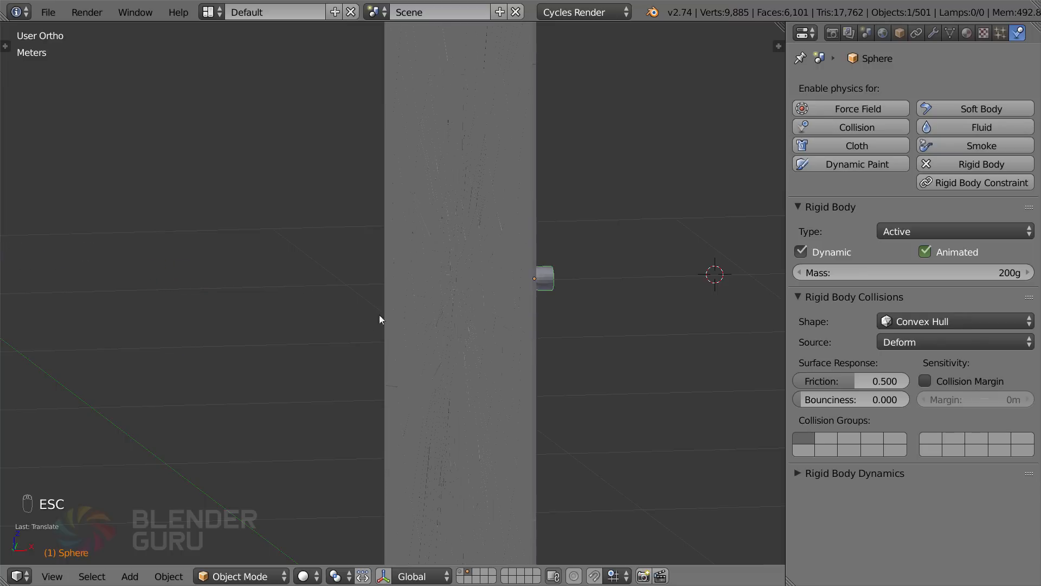
# Play the simulation while viewing the impact hole face-on, pause it and inspect the flying shards in Front view
pyautogui.hotkey('alt', 'a')
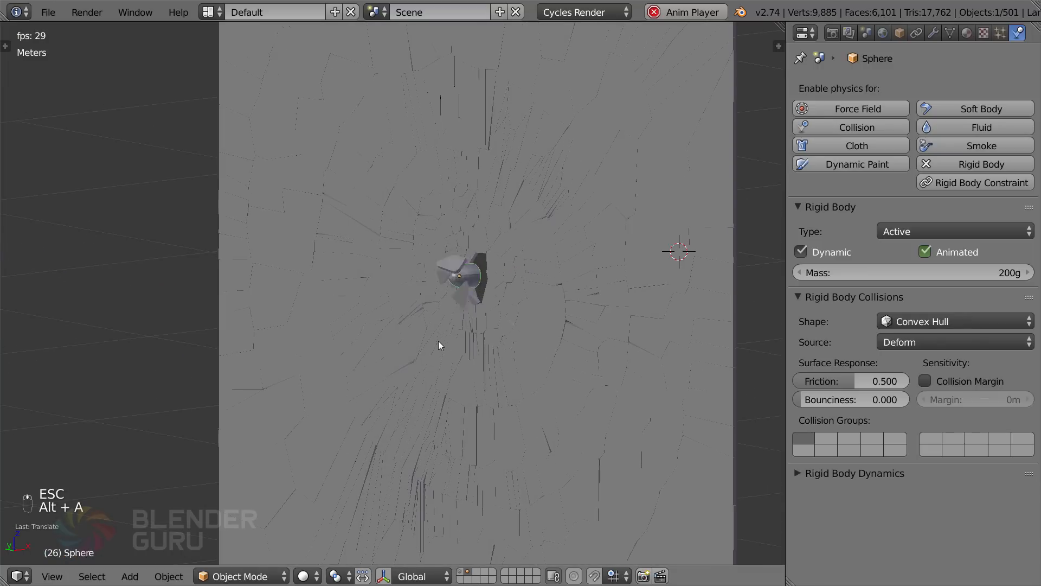
pyautogui.hotkey('alt', 'a')
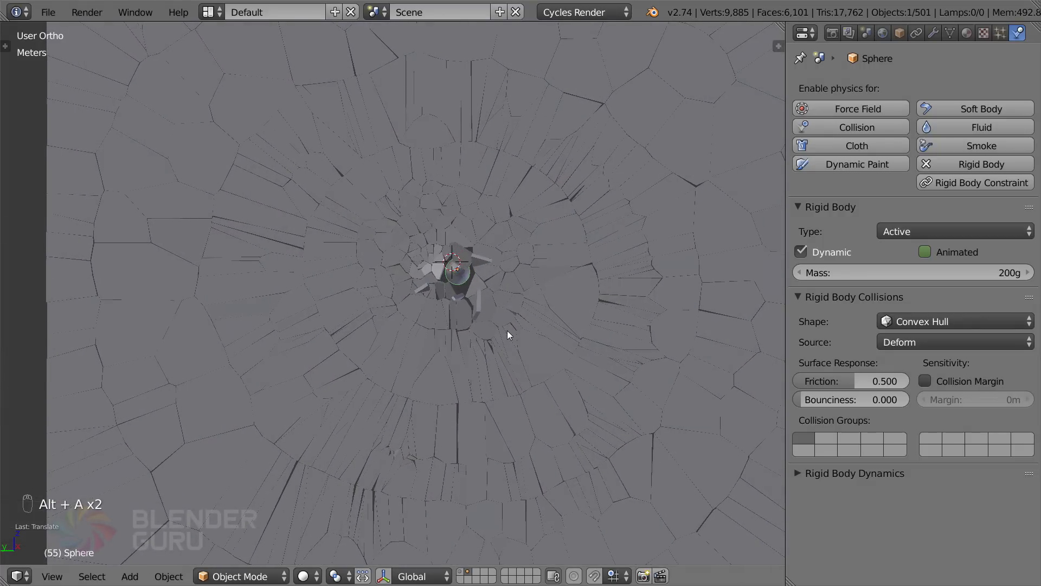
pyautogui.press('KP_1')
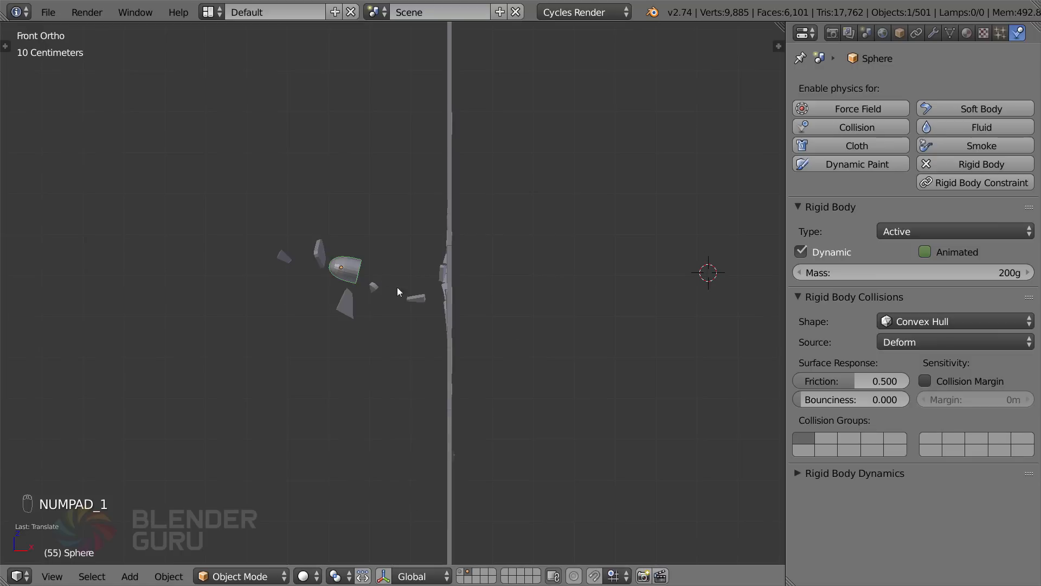
pyautogui.rightClick(367, 278)
pyautogui.press('g')
pyautogui.click(321, 254)
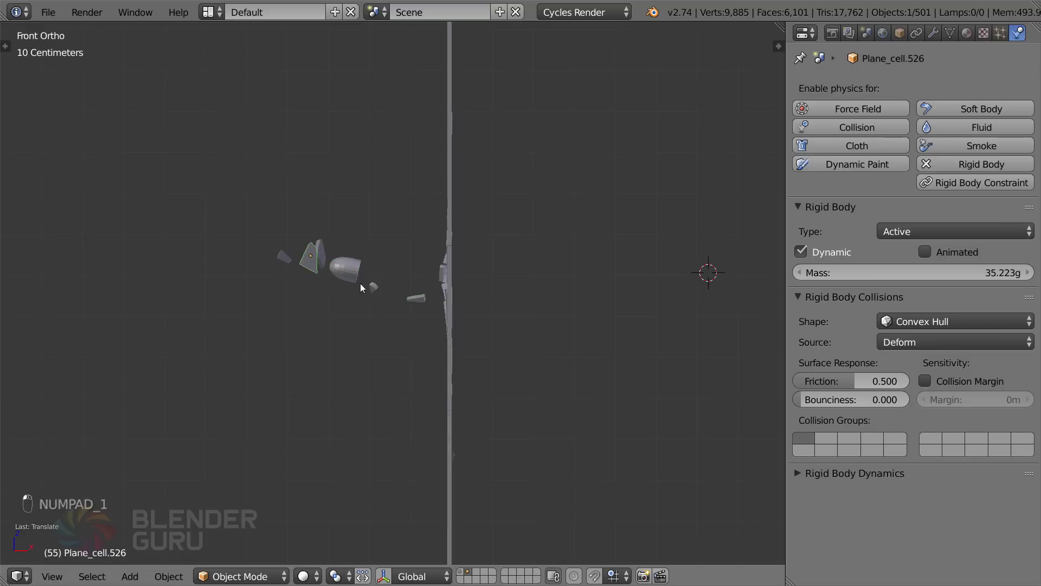
pyautogui.hotkey('shift', 'Left')
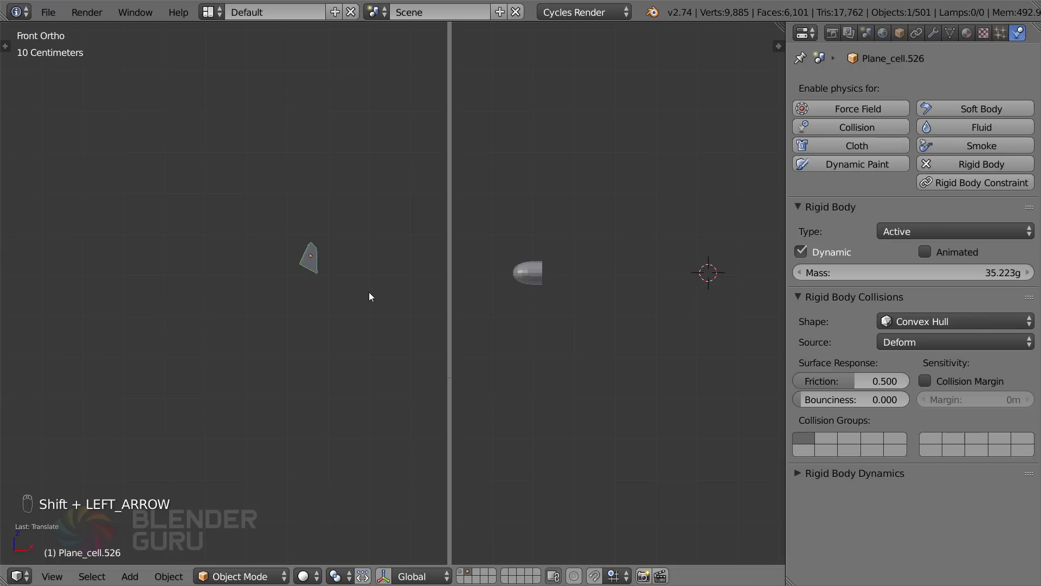
pyautogui.hotkey('ctrl', 'z')
pyautogui.hotkey('ctrl', 'z')
pyautogui.hotkey('shift', 'Left')
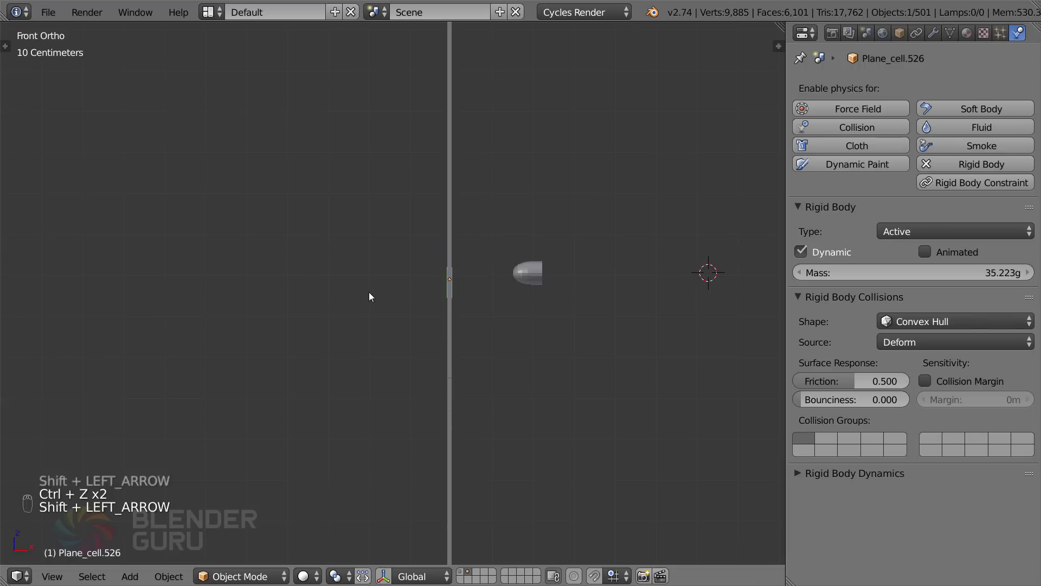
# Play and stop the simulation, then scale the bullet up uniformly to about 1.7 times its size
pyautogui.hotkey('alt', 'a')
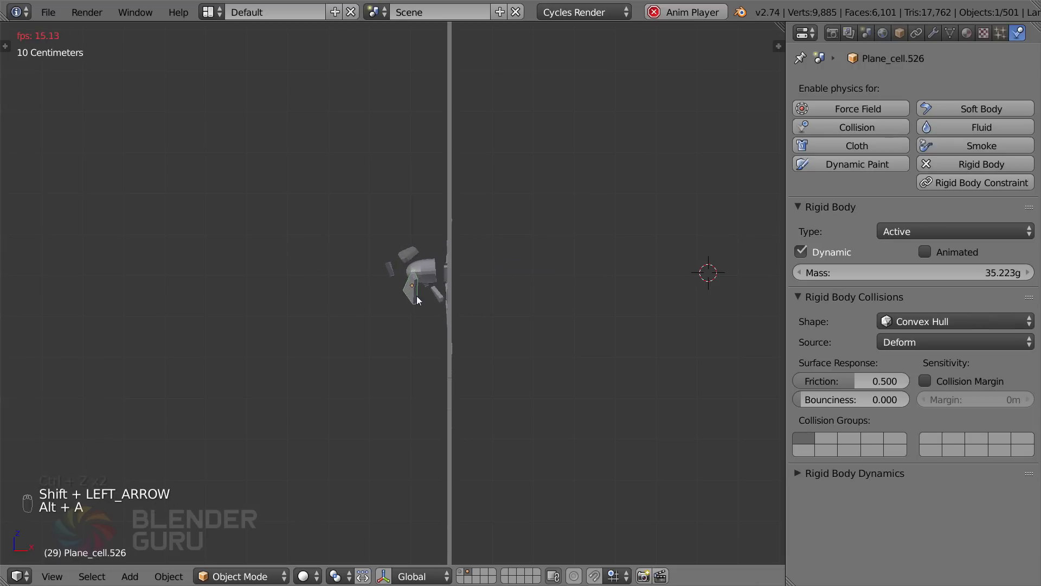
pyautogui.press('Escape')
pyautogui.rightClick(522, 274)
pyautogui.scroll(2, 515, 290)
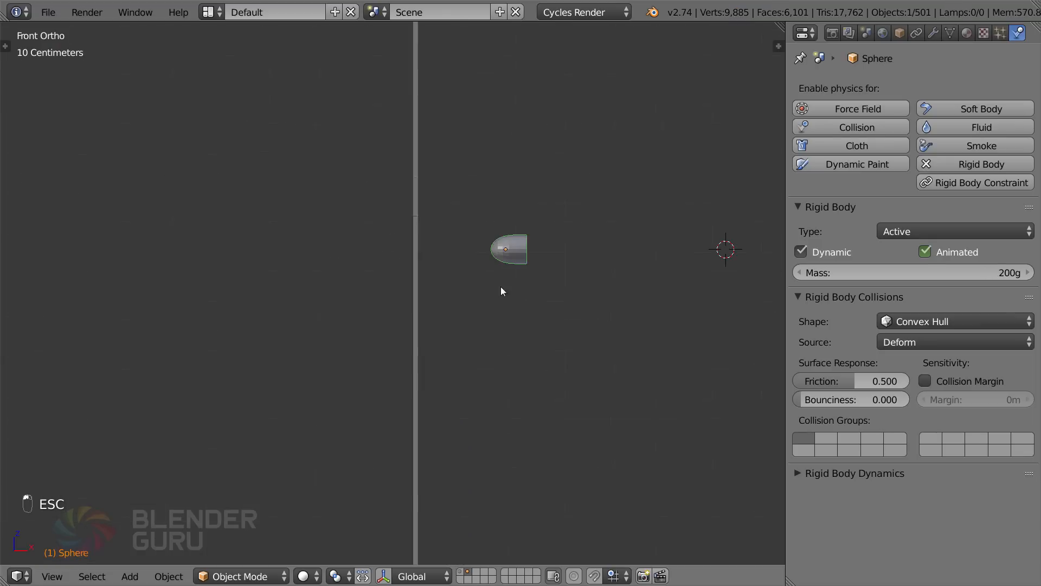
pyautogui.press('s')
pyautogui.press('s')
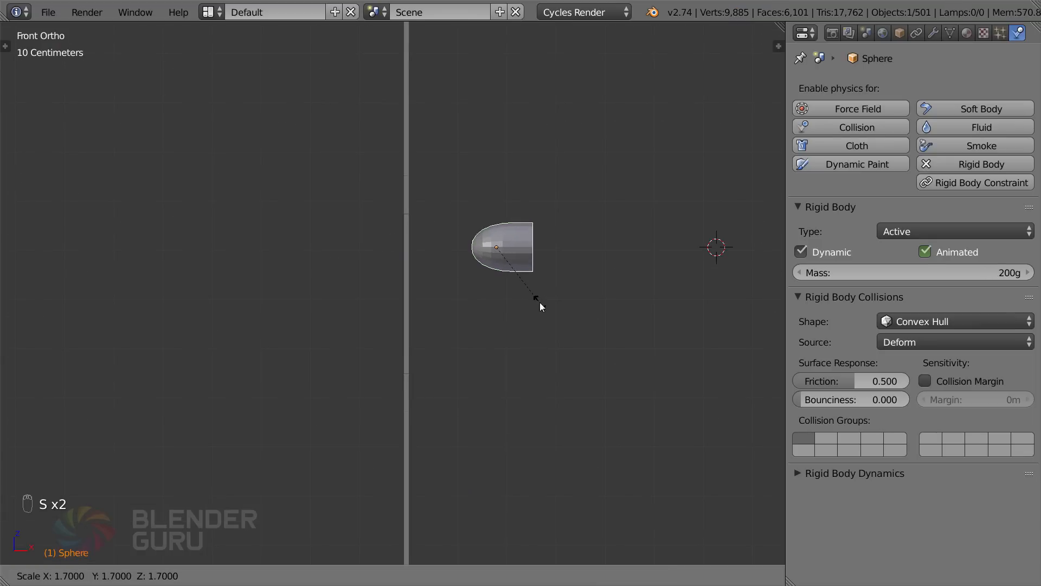
pyautogui.click(538, 302)
# In Right view with wireframe shading, move the bullet over the cluster of small shards, then restore solid shading
pyautogui.press('KP_3')
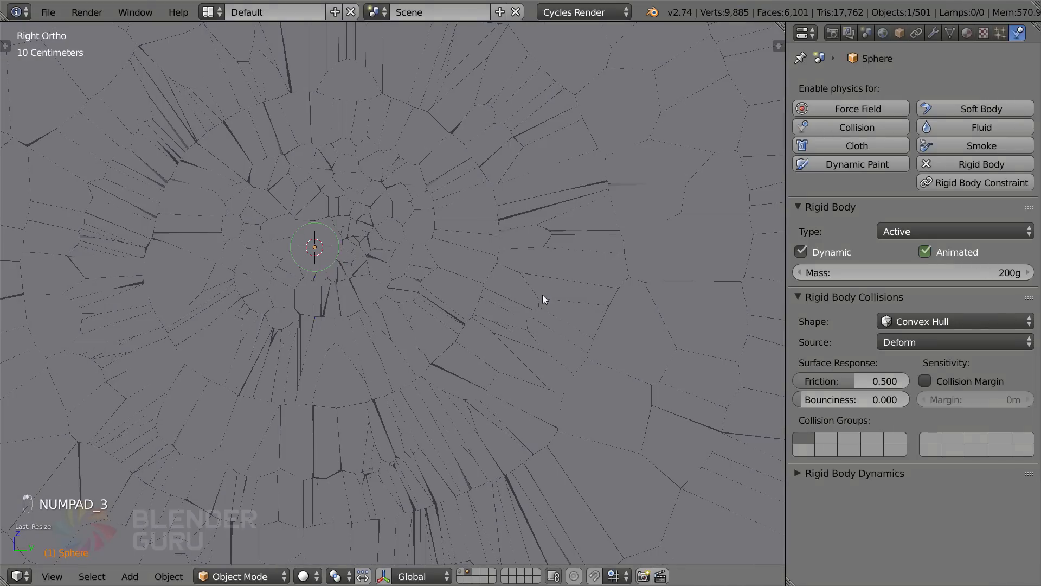
pyautogui.press('z')
pyautogui.press('g')
pyautogui.click(319, 266)
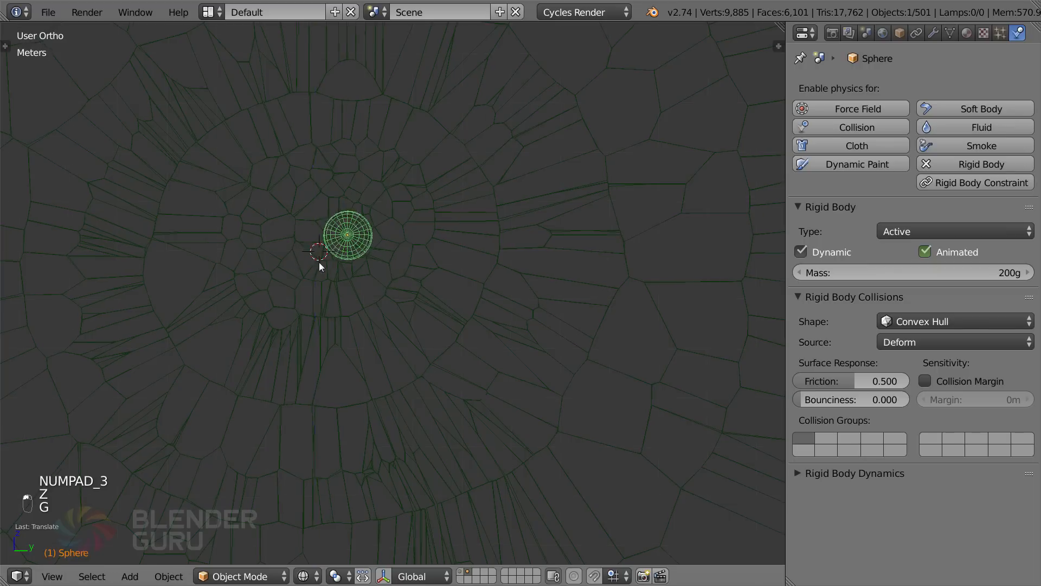
pyautogui.moveTo(320, 263); pyautogui.dragTo(524, 269, button='middle')
pyautogui.press('z')
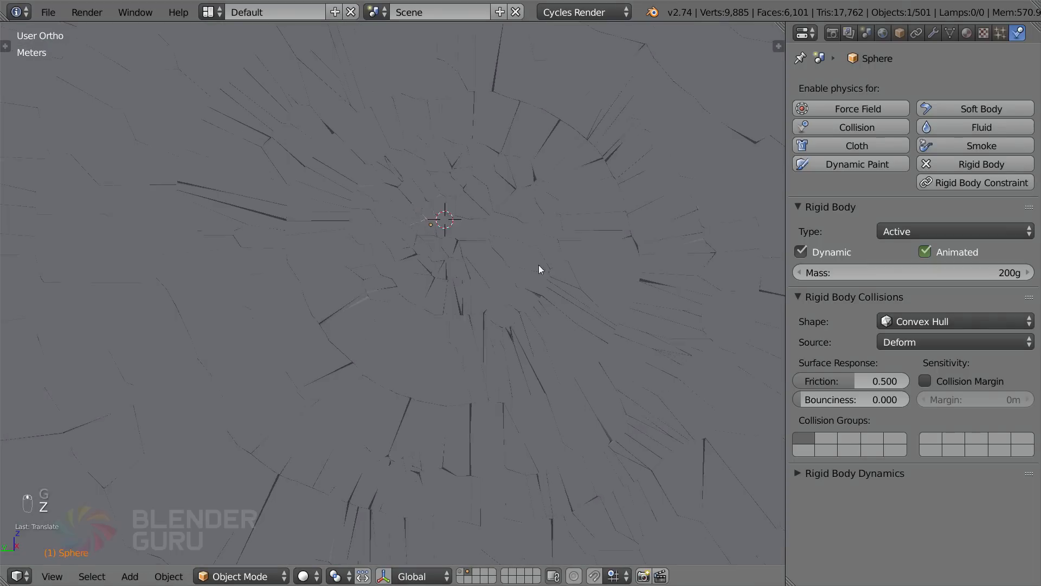
# Play the simulation with the enlarged bullet and check its alignment with the shards in wireframe
pyautogui.hotkey('alt', 'a')
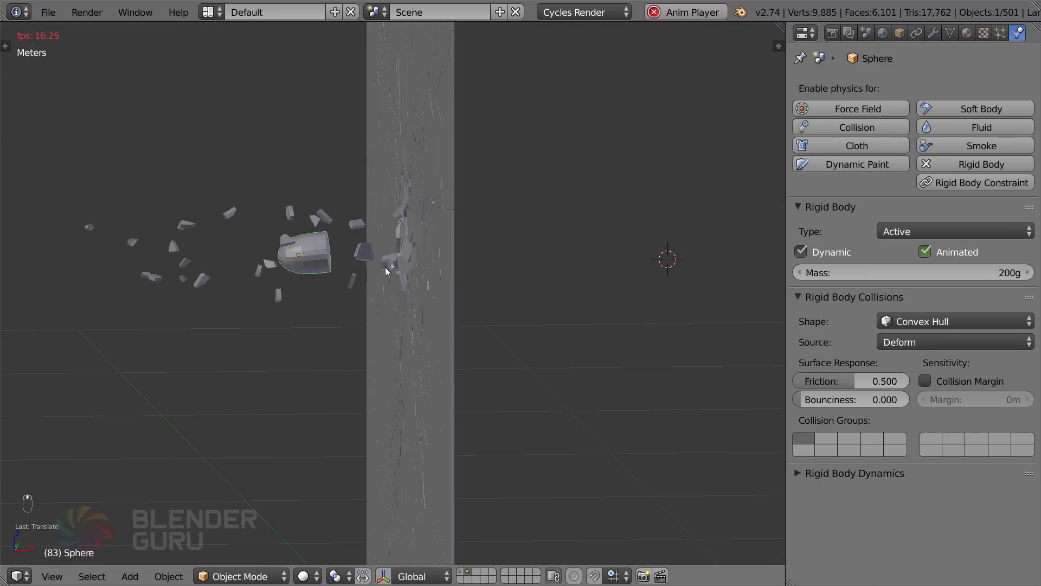
pyautogui.press('Escape')
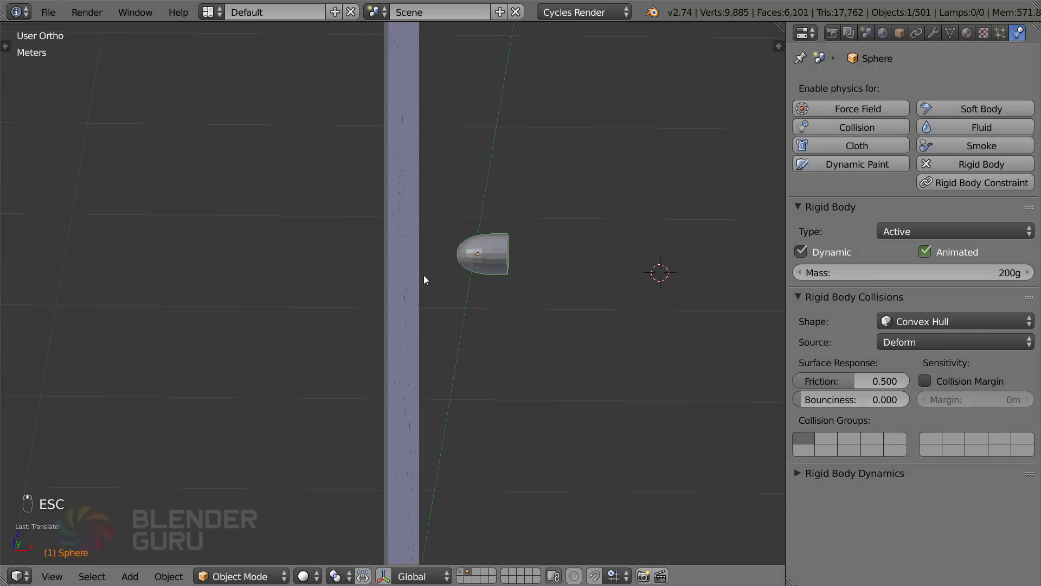
pyautogui.press('KP_7')
pyautogui.moveTo(418, 281); pyautogui.dragTo(424, 237, button='middle')
pyautogui.scroll(8, 550, 231)
pyautogui.press('z')
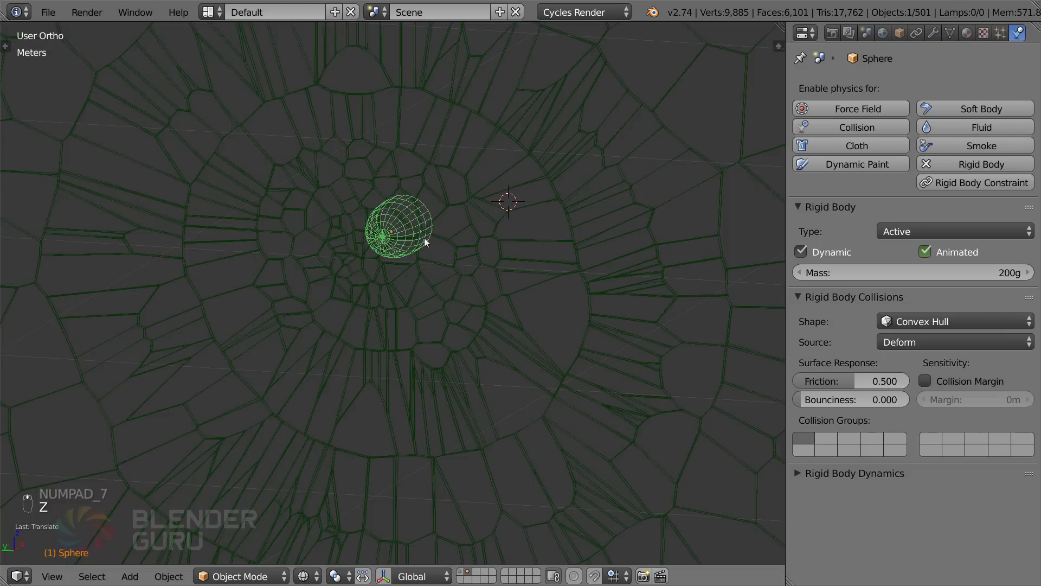
pyautogui.press('z')
# Select individual small shards near the impact centre to inspect their masses, and compare the triangular shard with the bullet in wireframe
pyautogui.rightClick(363, 238)
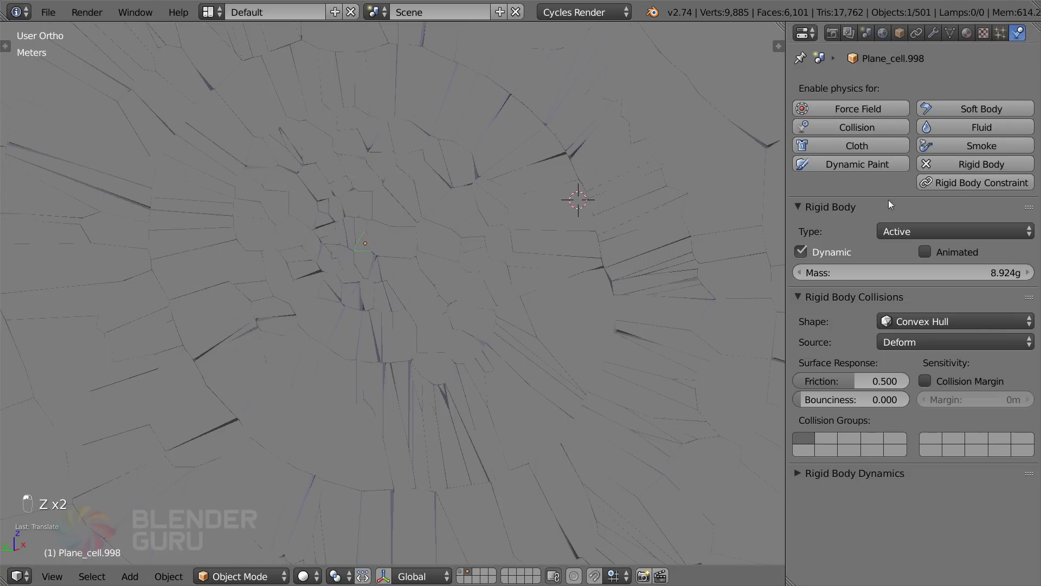
pyautogui.scroll(4, 393, 211)
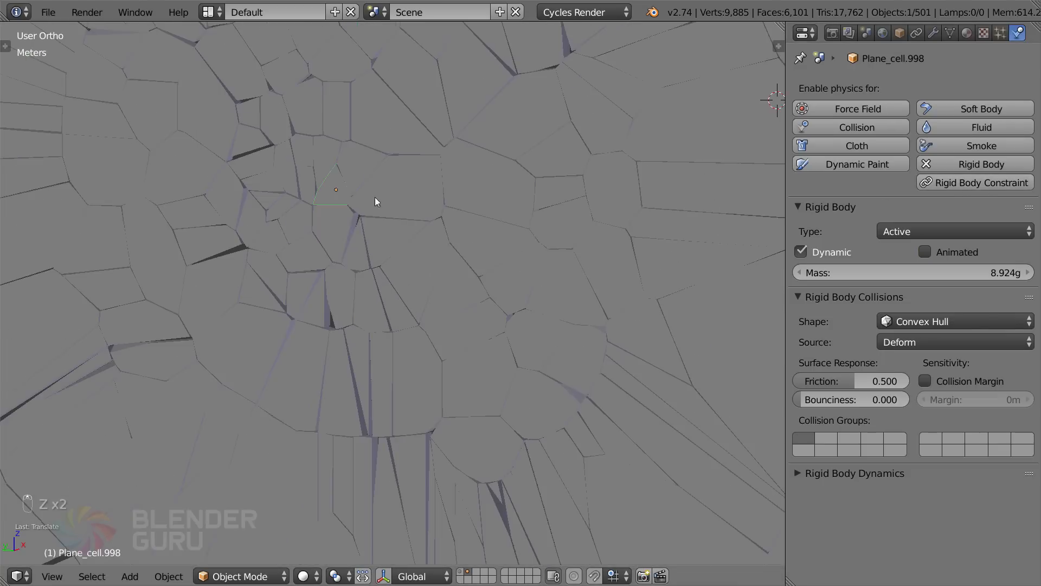
pyautogui.keyDown('shift'); pyautogui.moveTo(360, 208); pyautogui.dragTo(437, 299, button='middle'); pyautogui.keyUp('shift')
pyautogui.scroll(3, 437, 298)
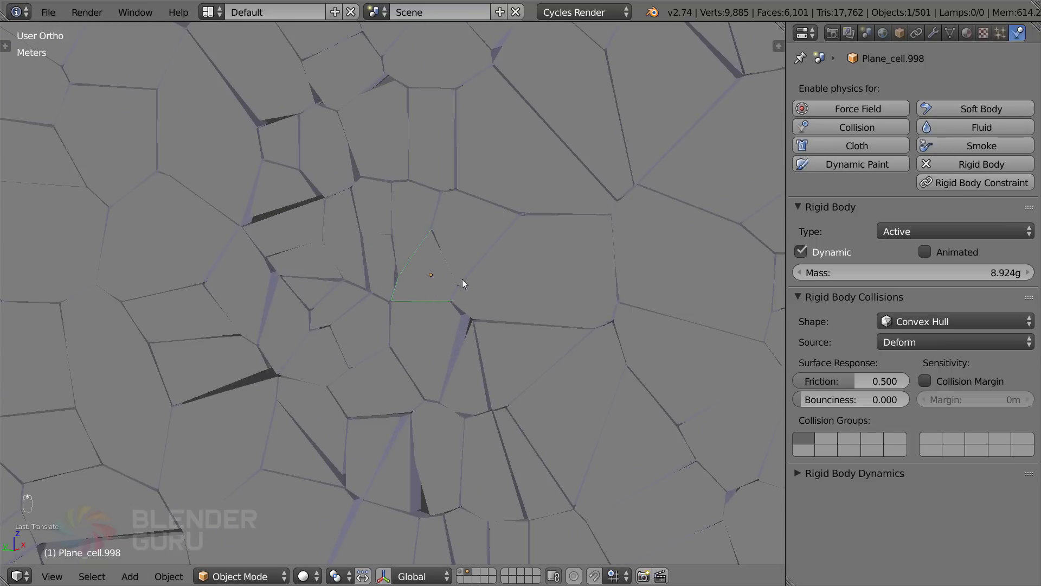
pyautogui.rightClick(405, 247)
pyautogui.rightClick(412, 260)
pyautogui.moveTo(412, 260); pyautogui.dragTo(433, 255, button='middle')
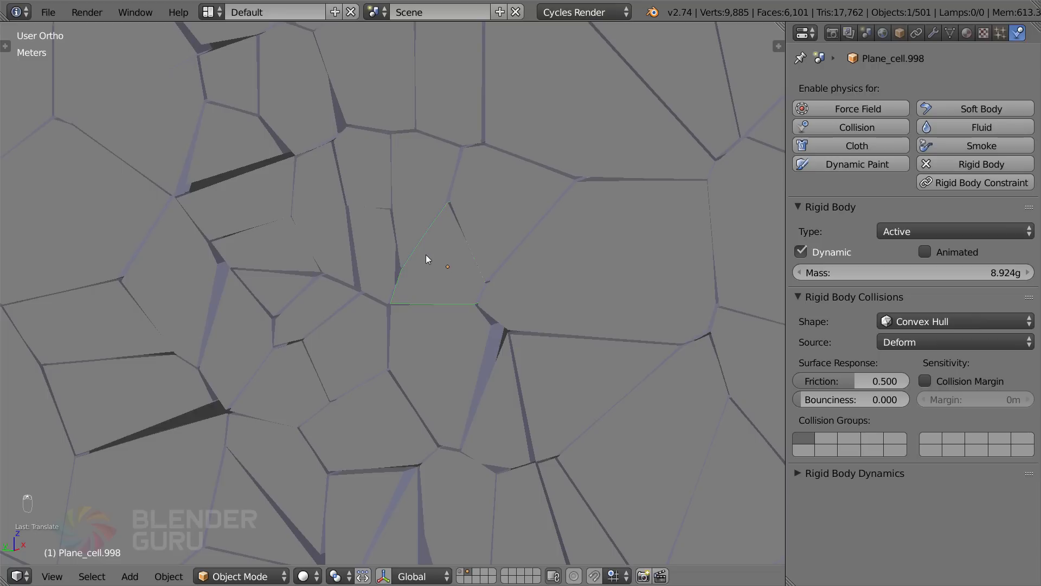
pyautogui.rightClick(418, 229)
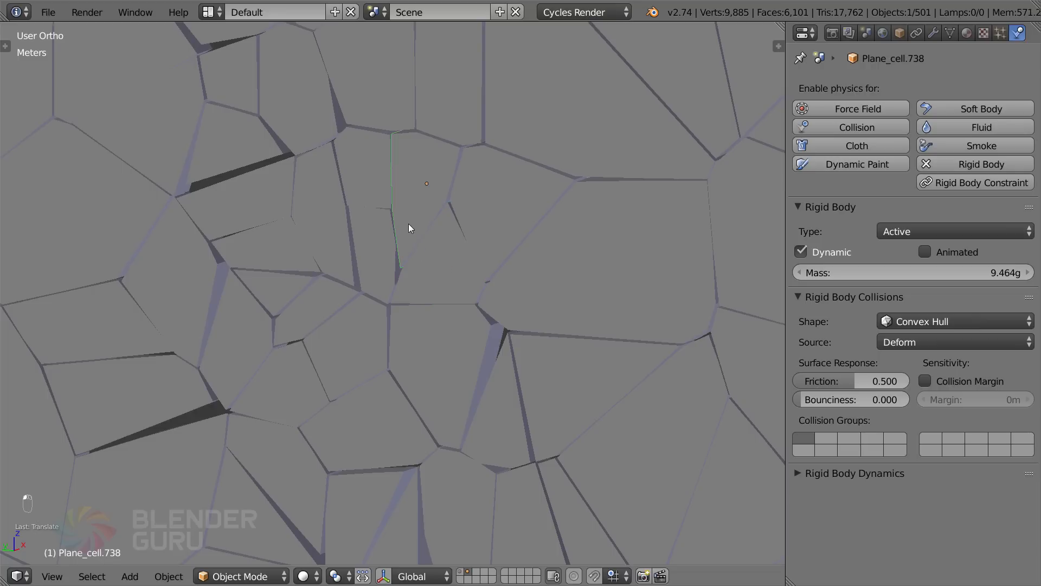
pyautogui.rightClick(412, 263)
pyautogui.moveTo(422, 261); pyautogui.dragTo(467, 313, button='middle')
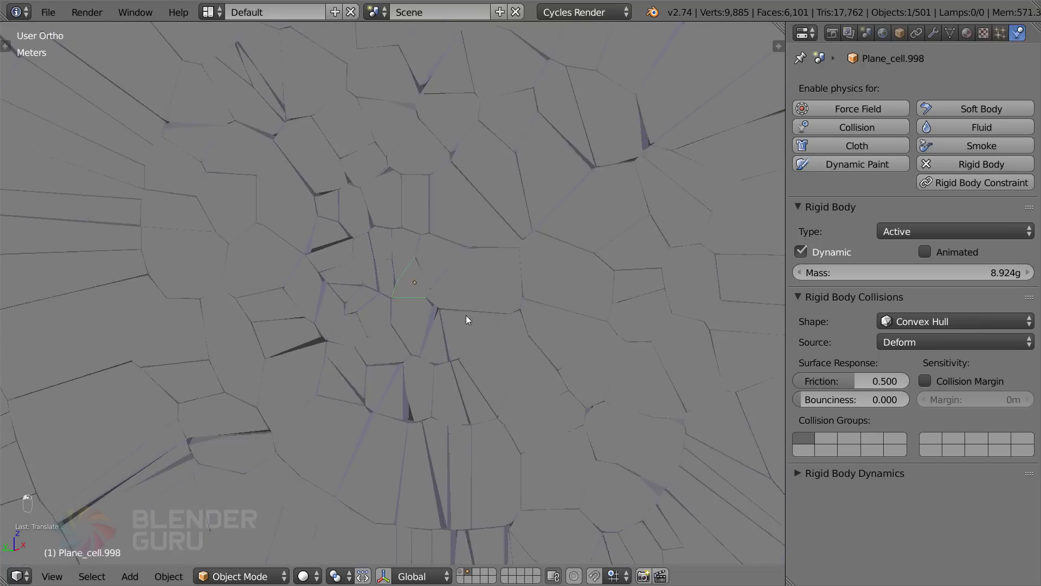
pyautogui.press('z')
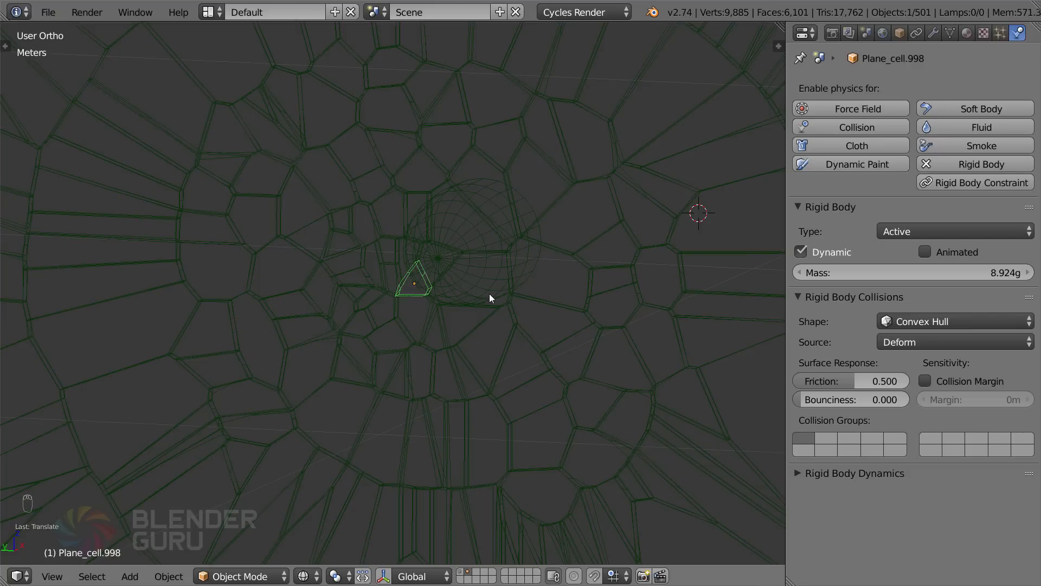
# Deselect everything, return to solid shading, and select the small triangular shard near the impact centre
pyautogui.moveTo(489, 294); pyautogui.dragTo(470, 296, button='middle')
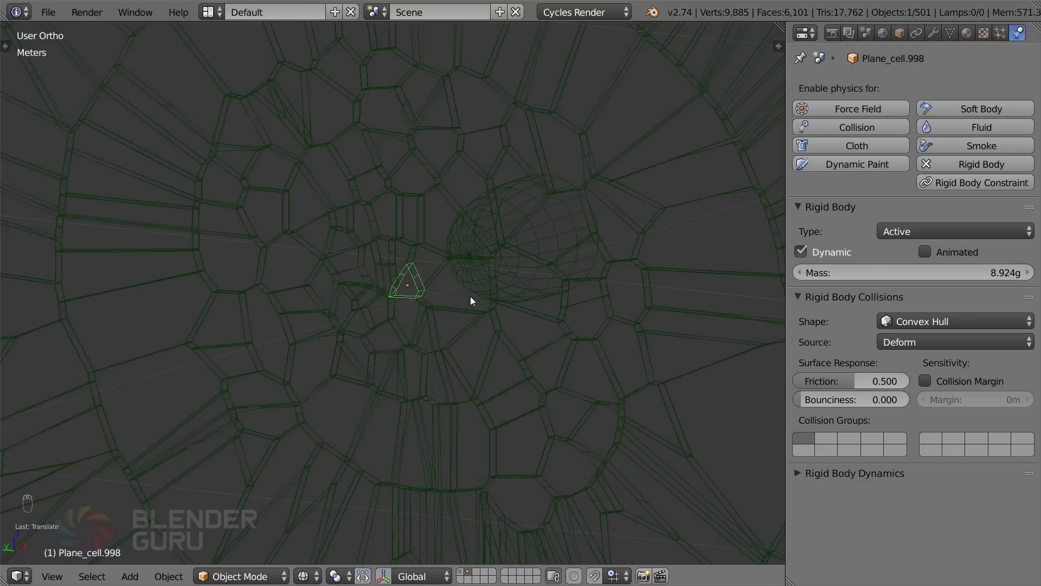
pyautogui.moveTo(470, 296); pyautogui.dragTo(447, 309, button='middle')
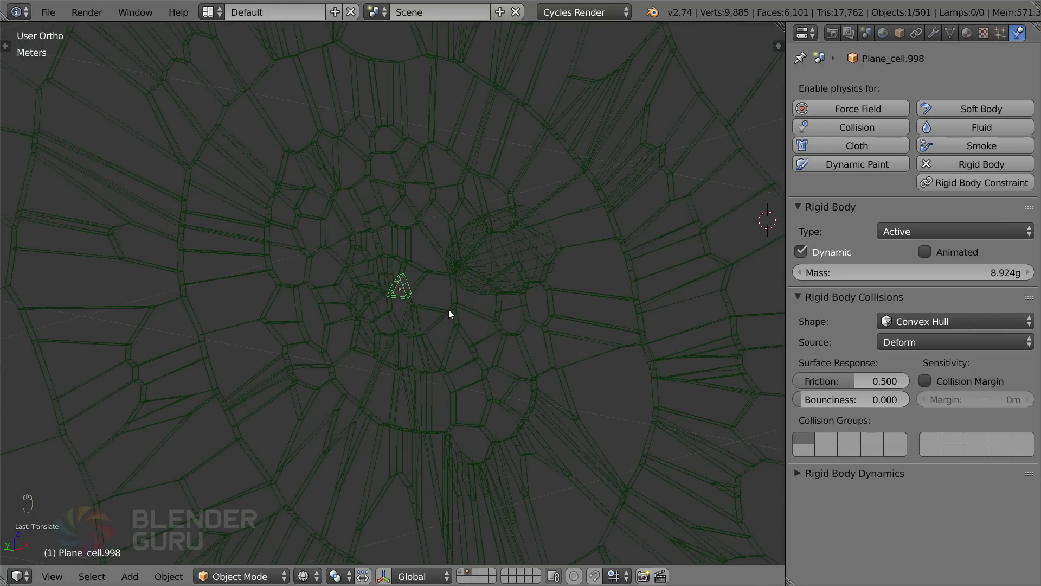
pyautogui.press('a')
pyautogui.scroll(2, 448, 309)
pyautogui.rightClick(408, 288)
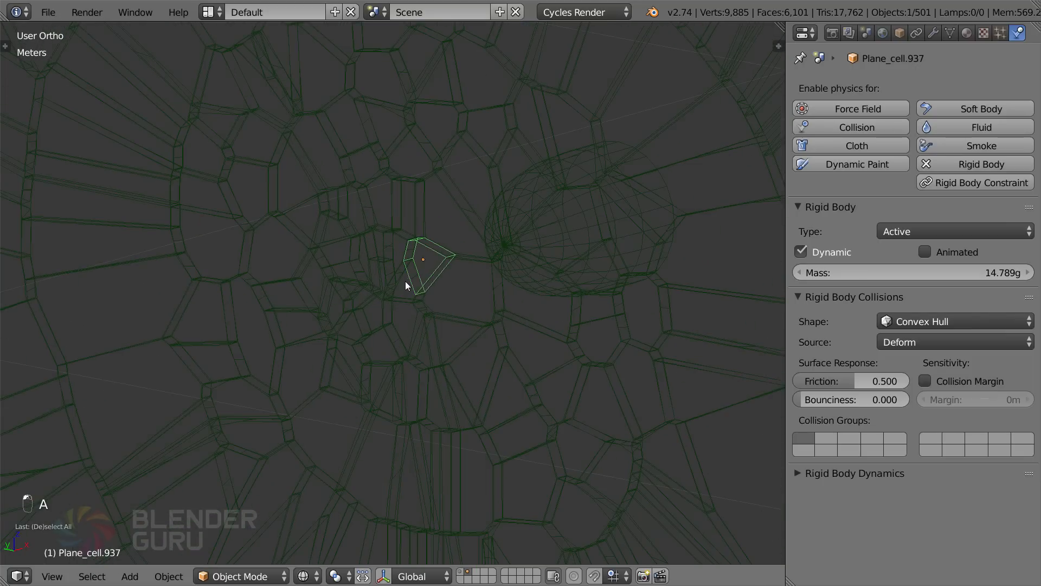
pyautogui.rightClick(407, 282)
pyautogui.press('z')
pyautogui.rightClick(410, 281)
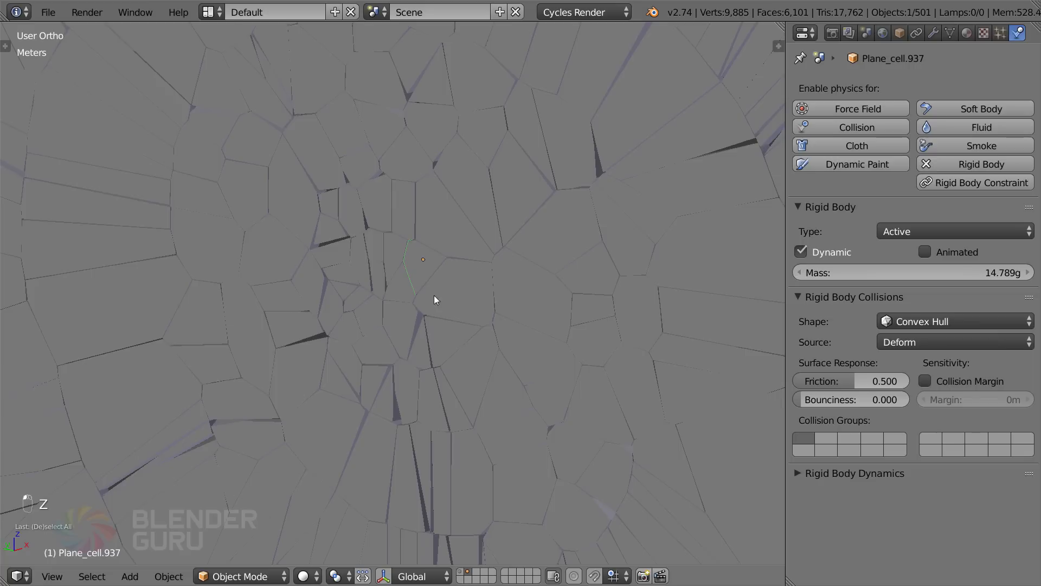
pyautogui.moveTo(434, 296)
pyautogui.mouseDown(button='middle')
pyautogui.moveTo(445, 302)
pyautogui.moveTo(438, 293)
pyautogui.mouseUp(button='middle')
pyautogui.rightClick(411, 268)
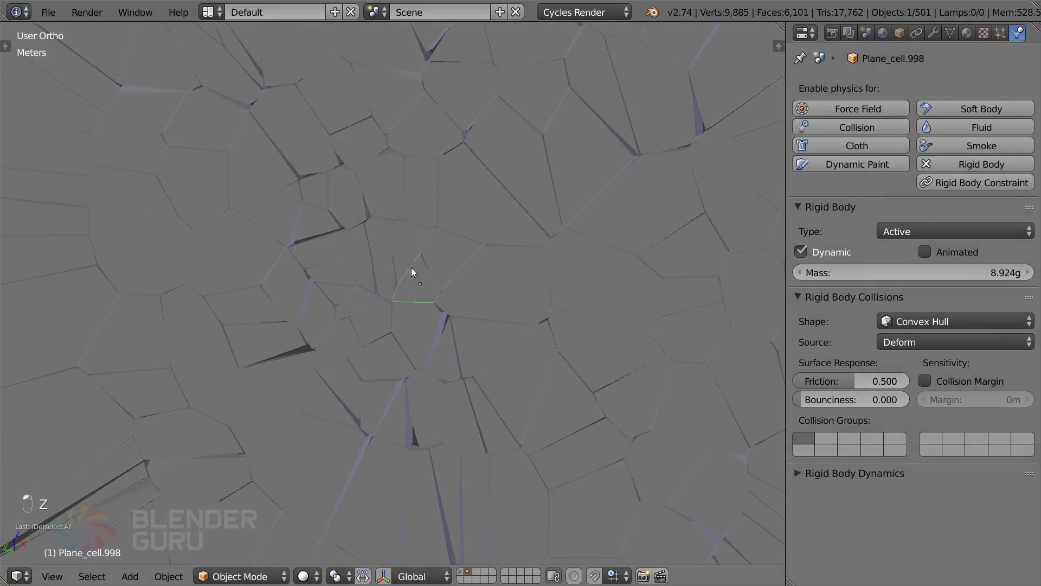
pyautogui.moveTo(407, 292); pyautogui.dragTo(455, 281, button='middle')
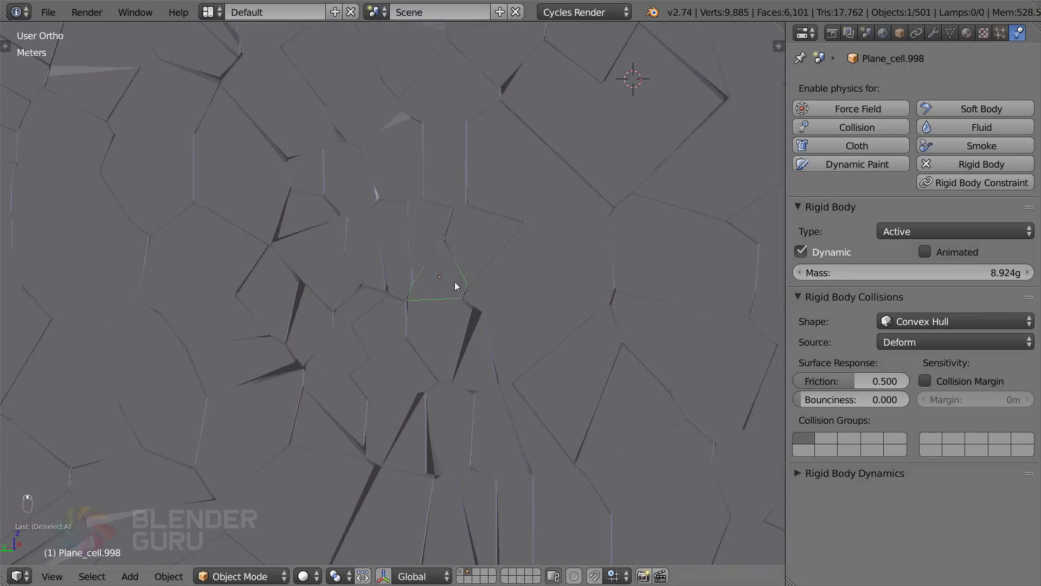
# Add a fixed rigid body constraint to the triangular shard and assign Plane_cell.998 as its Object 1
pyautogui.click(940, 183)
pyautogui.scroll(-3, 922, 379)
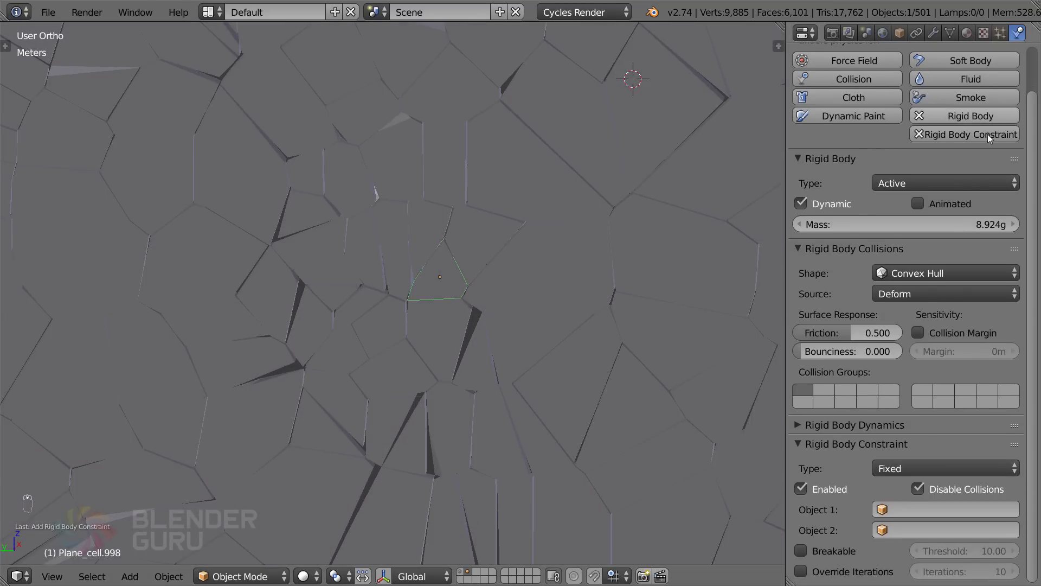
pyautogui.moveTo(487, 259); pyautogui.dragTo(519, 283, button='middle')
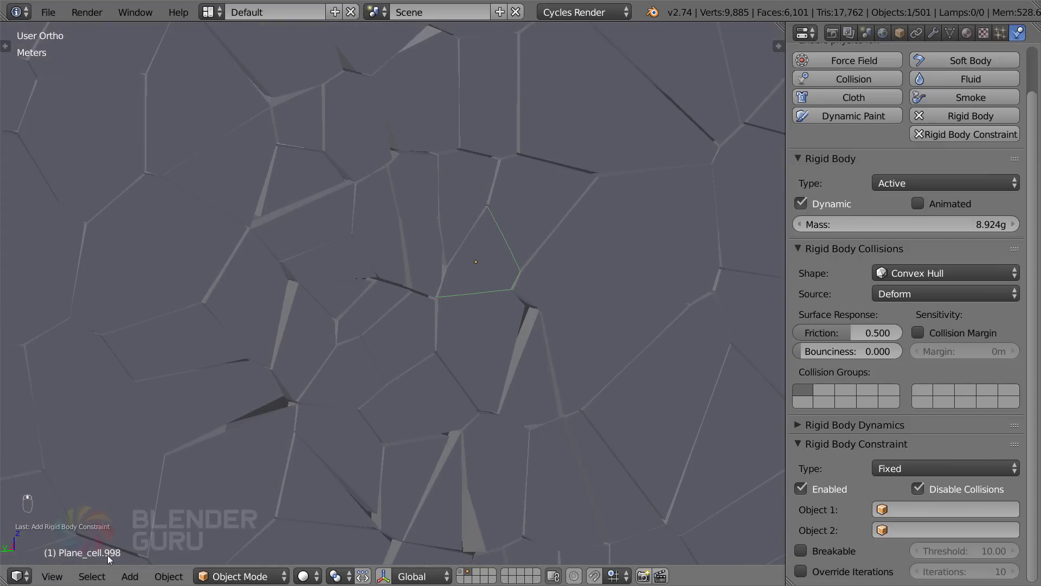
pyautogui.click(928, 512)
pyautogui.write('998')
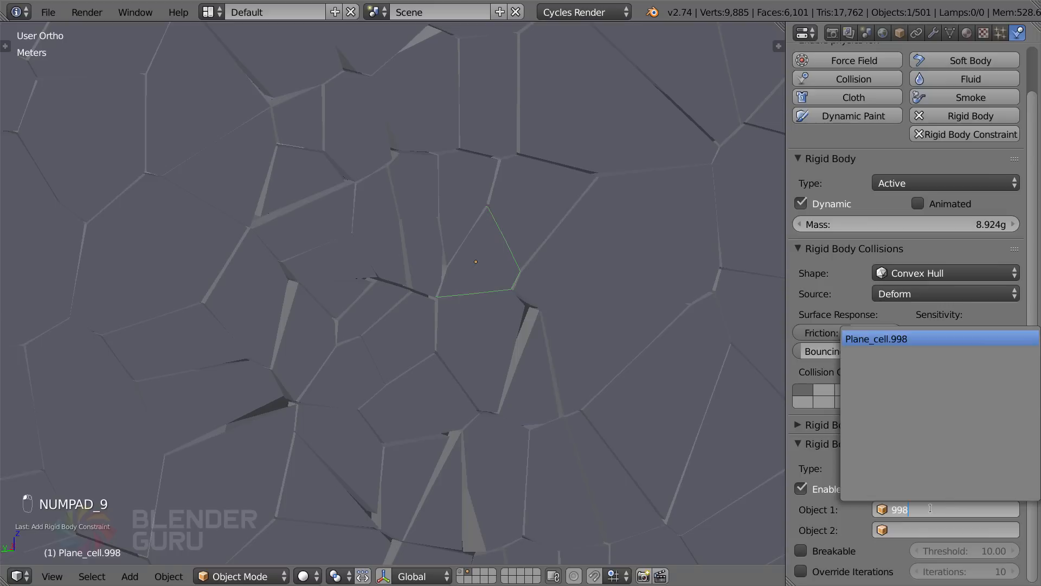
pyautogui.press('Return')
# Identify the shard directly above the triangular one and assign Plane_cell.738 as Object 2 of the triangular shard's constraint
pyautogui.rightClick(470, 217)
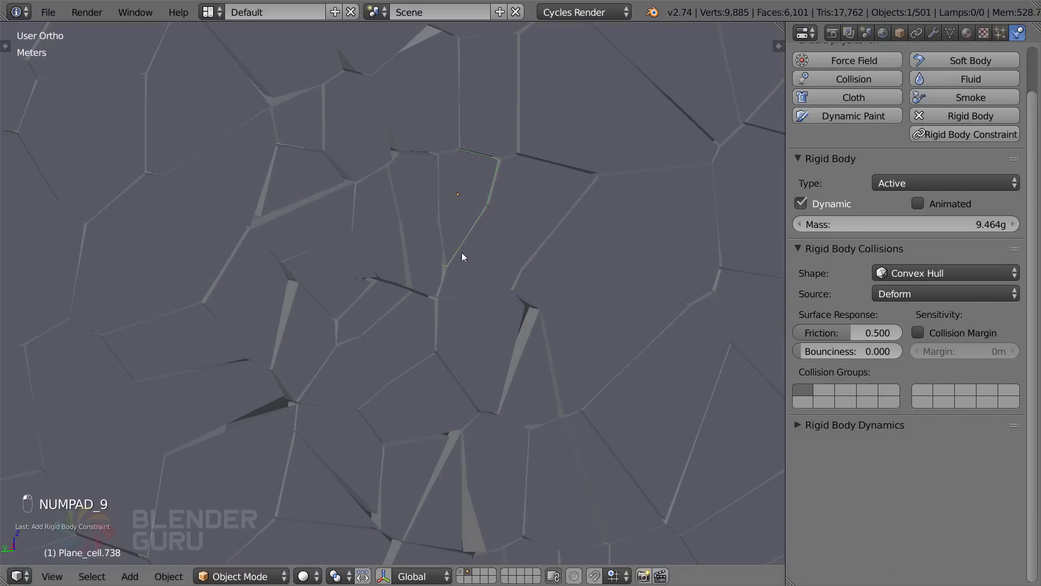
pyautogui.rightClick(491, 254)
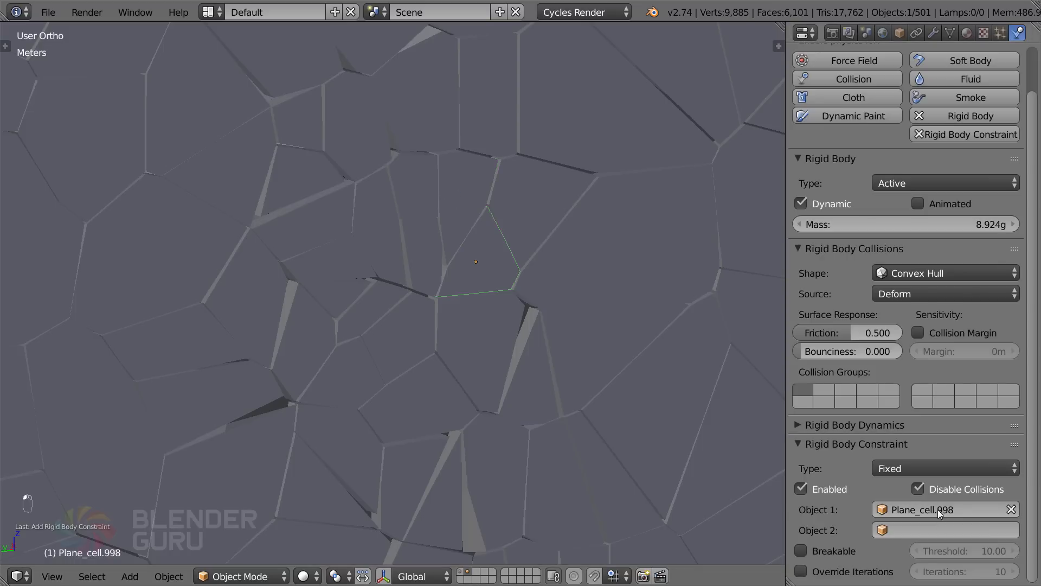
pyautogui.click(936, 527)
pyautogui.write('738')
pyautogui.press('Return')
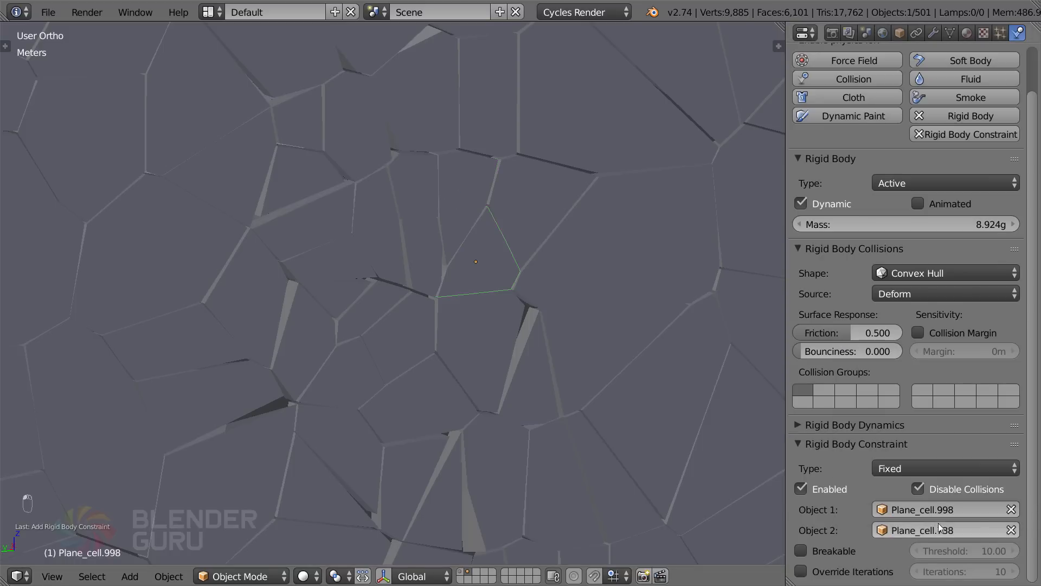
# Turn off Disable Collisions for the constraint and make it breakable with a threshold of 0.001
pyautogui.scroll(-4, 415, 255)
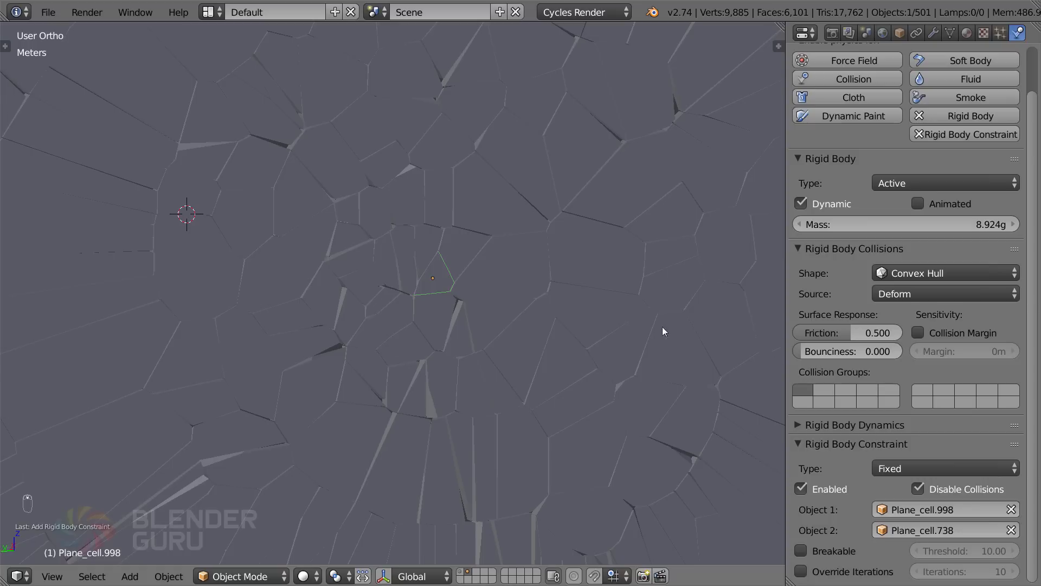
pyautogui.scroll(3, 632, 461)
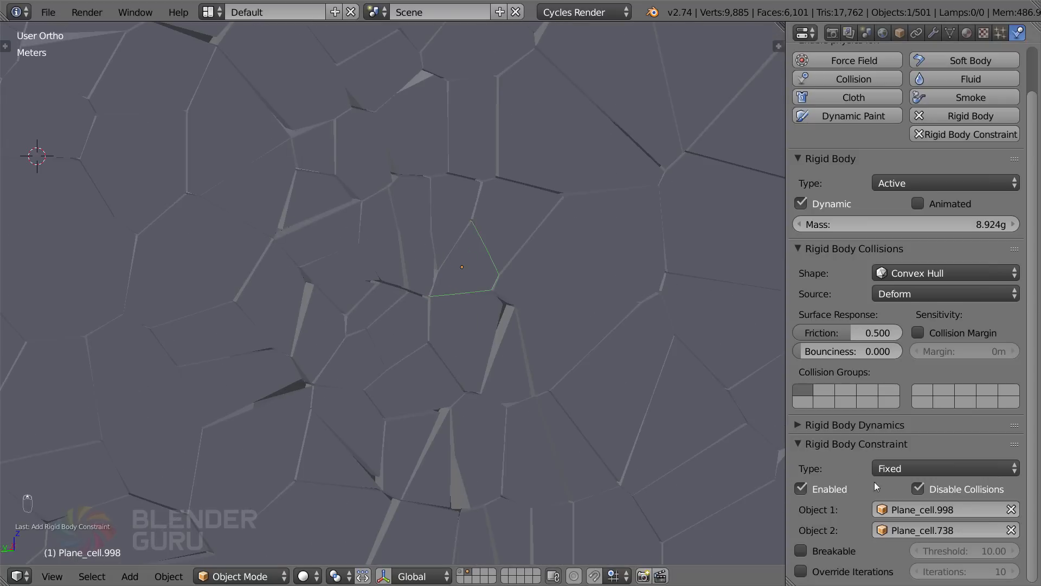
pyautogui.click(919, 493)
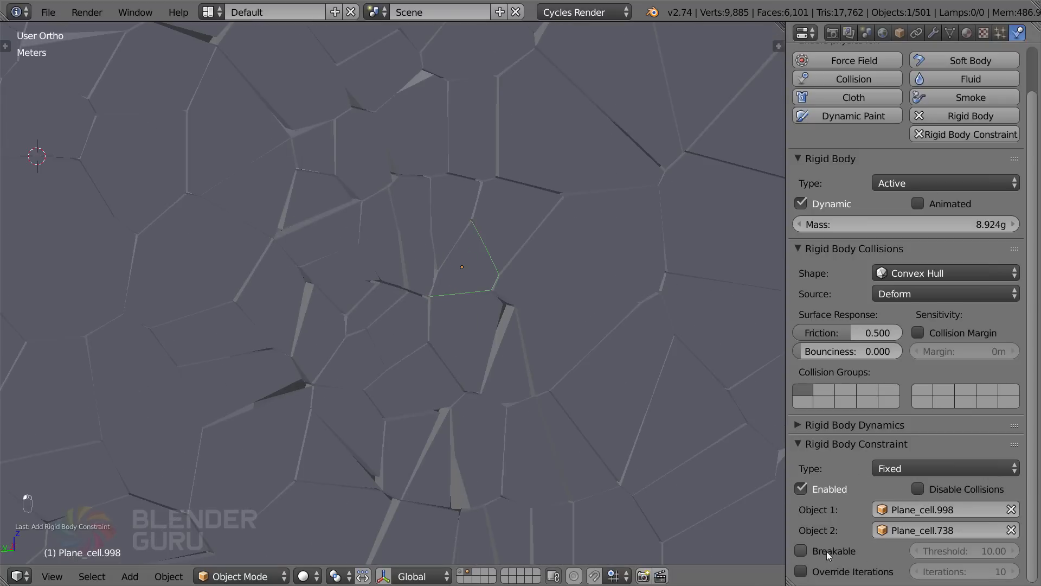
pyautogui.click(822, 551)
pyautogui.click(997, 551)
pyautogui.write('0.001')
pyautogui.press('Return')
# Play the simulation to check how the constrained shards break, then return to the first frame
pyautogui.hotkey('alt', 'a')
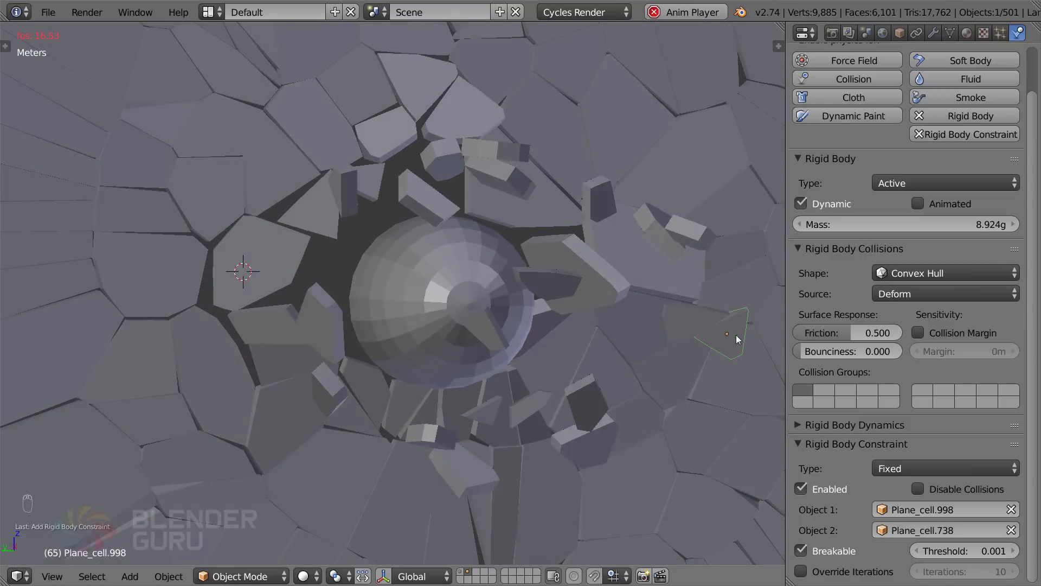
pyautogui.hotkey('alt', 'a')
pyautogui.moveTo(736, 334); pyautogui.dragTo(624, 329, button='middle')
pyautogui.press('z')
pyautogui.press('z')
pyautogui.hotkey('shift', 'Left')
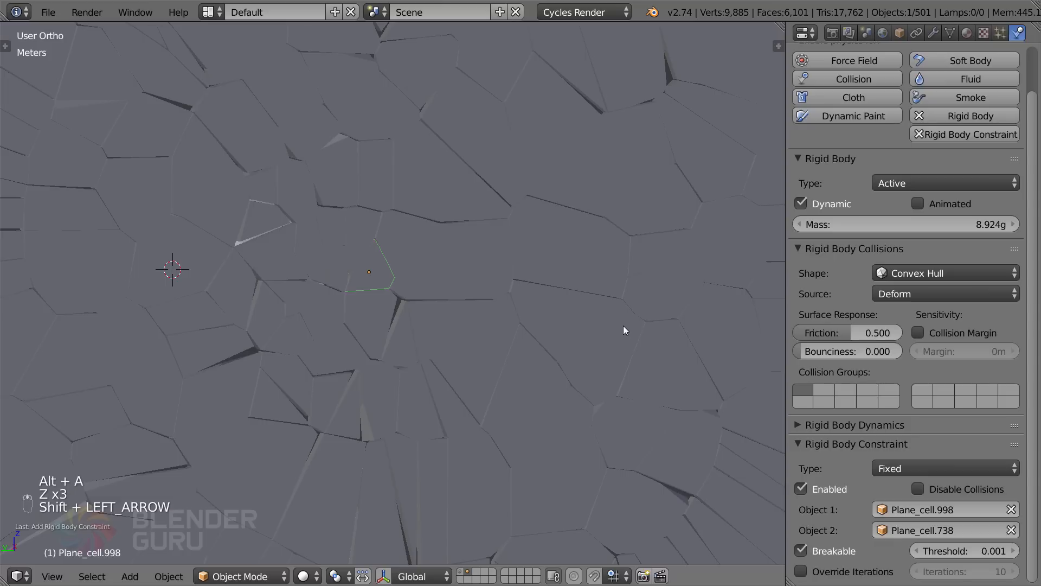
# Set the constraint's breaking threshold to 0.00001 and replay the simulation
pyautogui.click(962, 549)
pyautogui.click(963, 547)
pyautogui.write('0.0001')
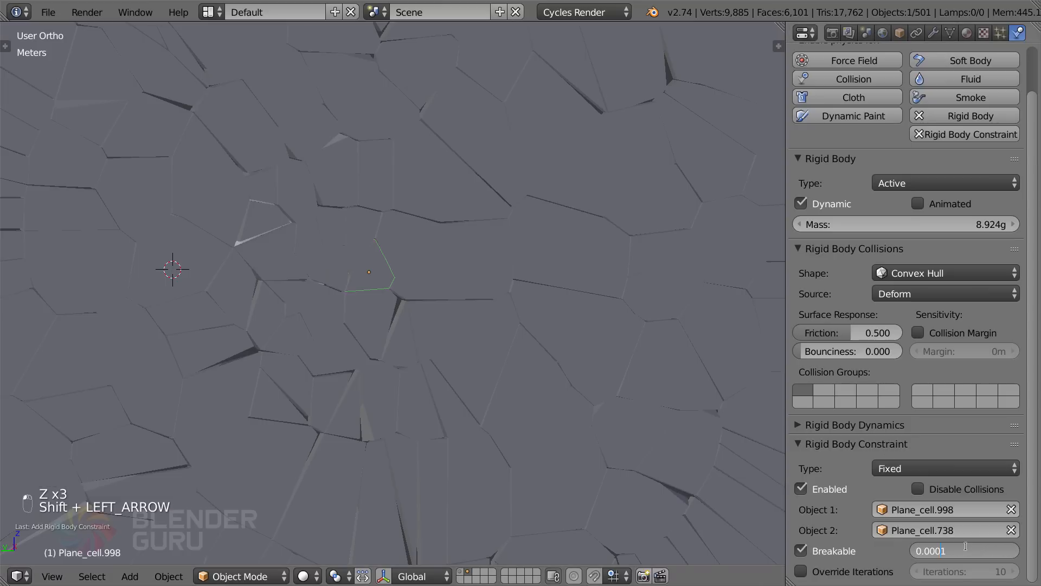
pyautogui.write('0')
pyautogui.press('Return')
pyautogui.press('KP_0')
pyautogui.hotkey('alt', 'a')
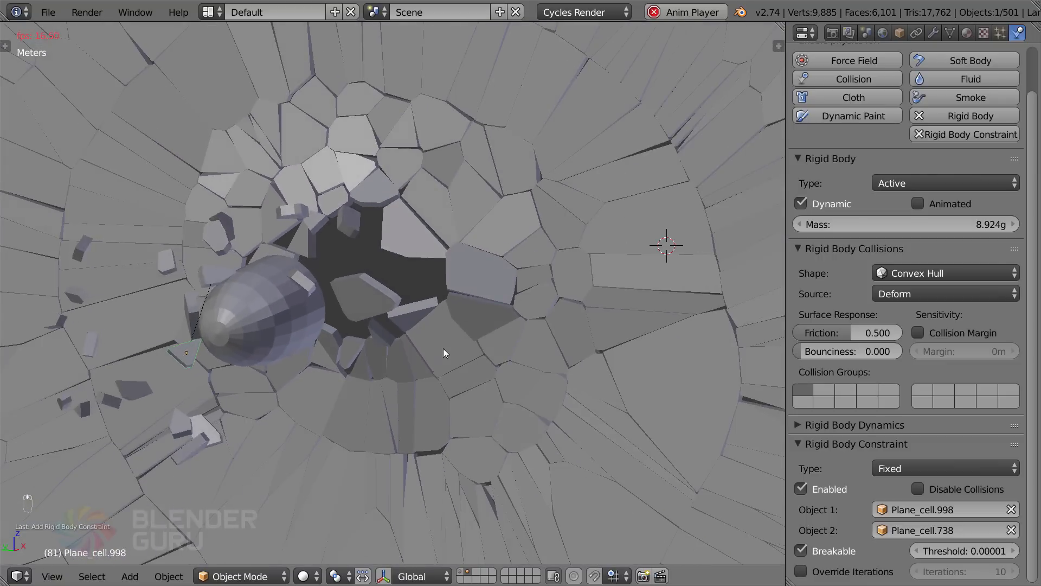
pyautogui.press('Escape')
# Remove the rigid body constraint from the triangular shard and show the scene in wireframe
pyautogui.press('z')
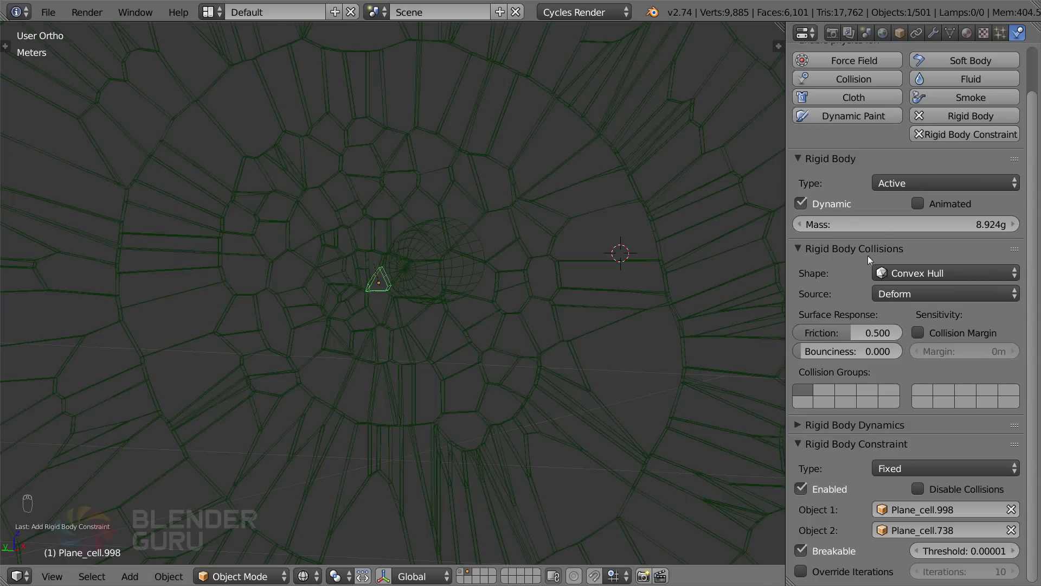
pyautogui.click(944, 135)
pyautogui.moveTo(479, 266); pyautogui.dragTo(450, 274, button='middle')
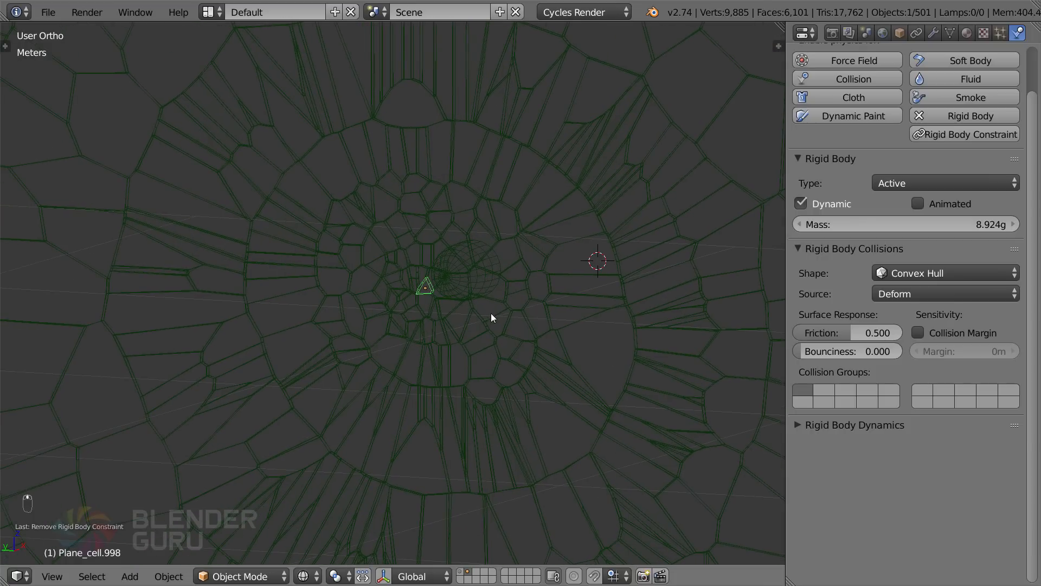
# Switch to Chrome, look up Bullet Constraints Tools in a new tab, and view the add-on's bwide.wordpress.com page with its download link
pyautogui.hotkey('alt', 'Tab')
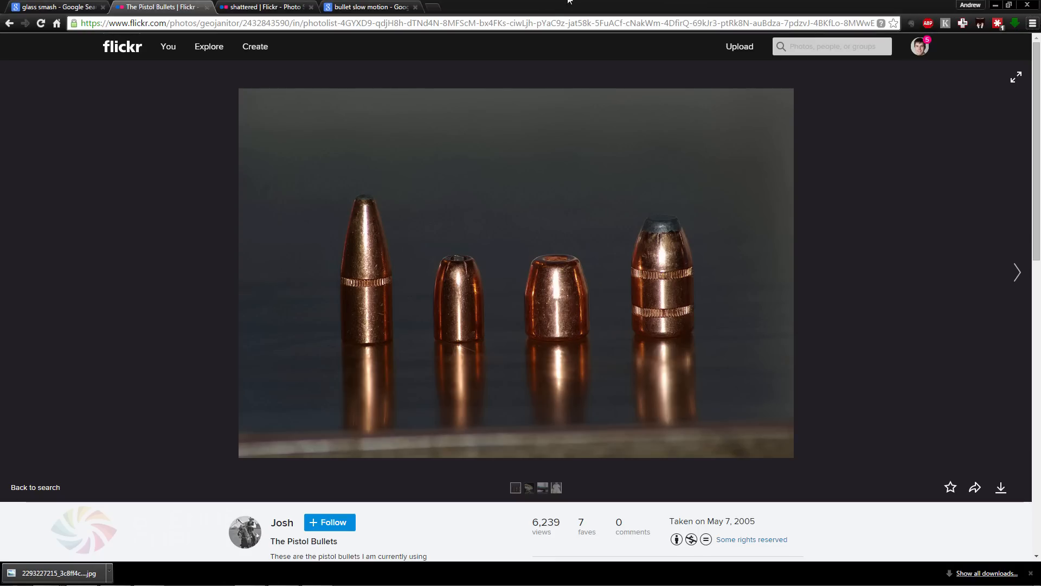
pyautogui.click(432, 6)
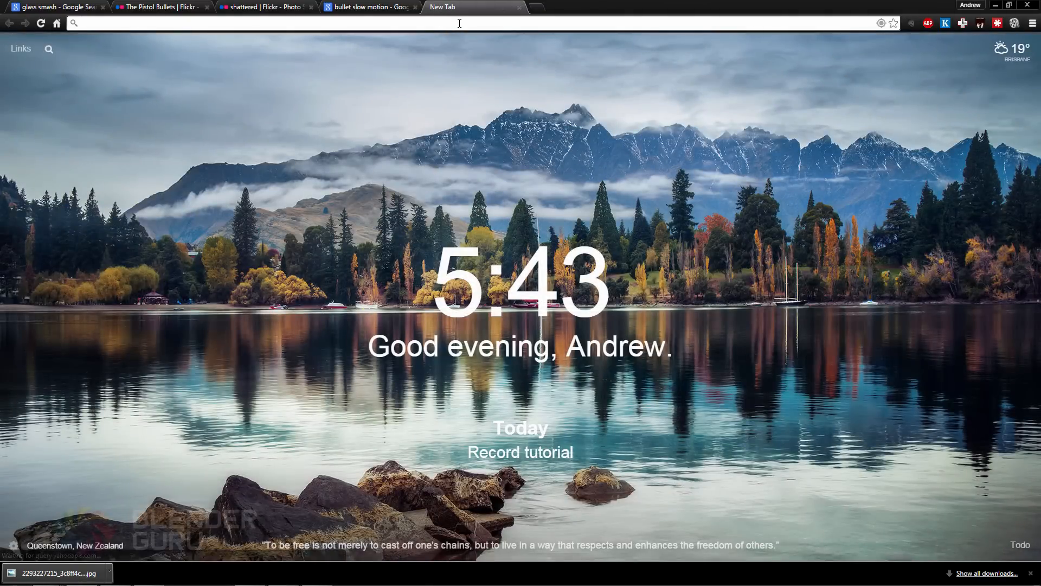
pyautogui.write('bullet con')
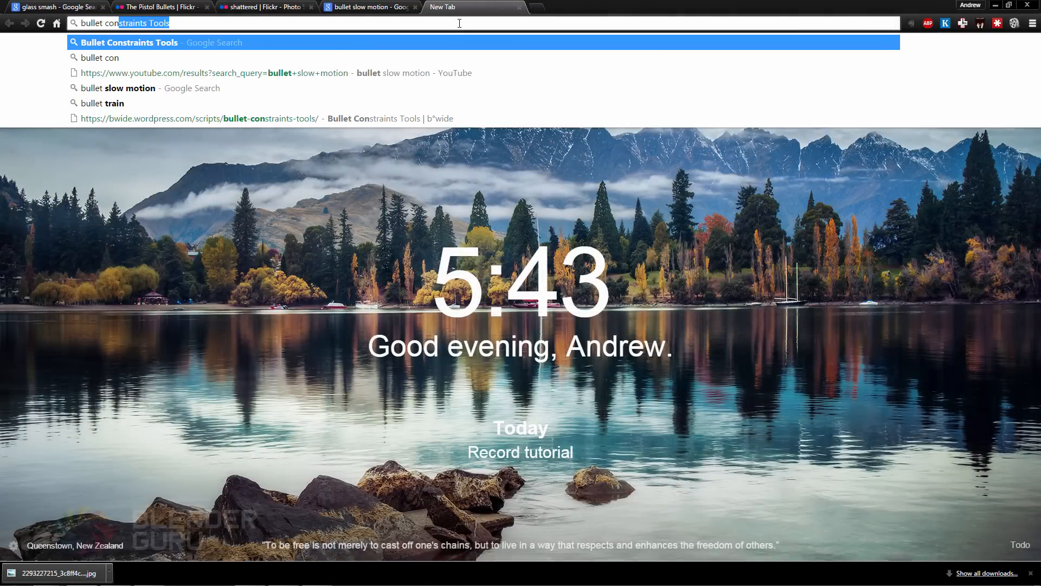
pyautogui.write('straints Tools')
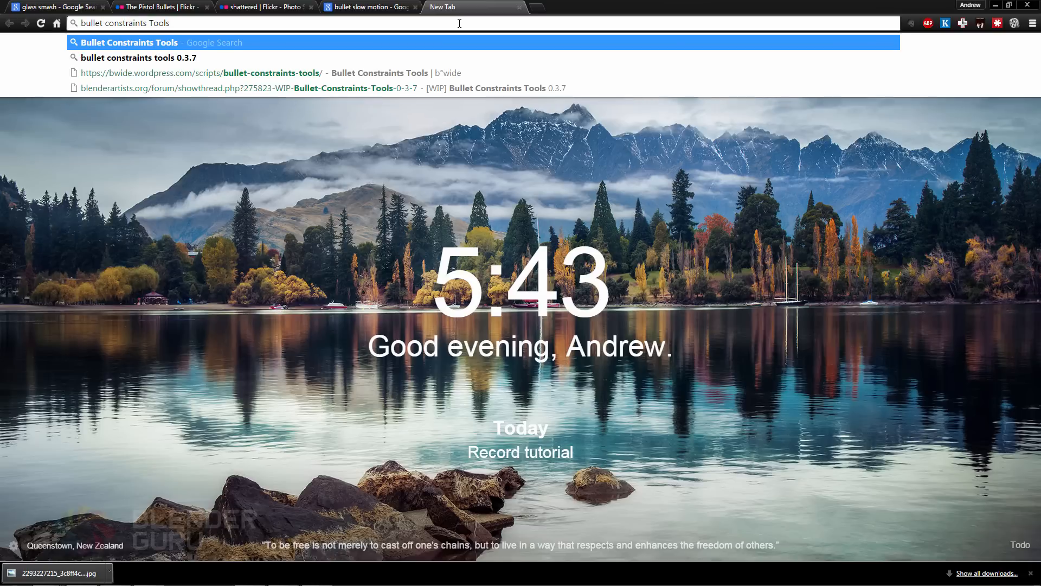
pyautogui.press('Down')
pyautogui.press('Down')
pyautogui.press('Return')
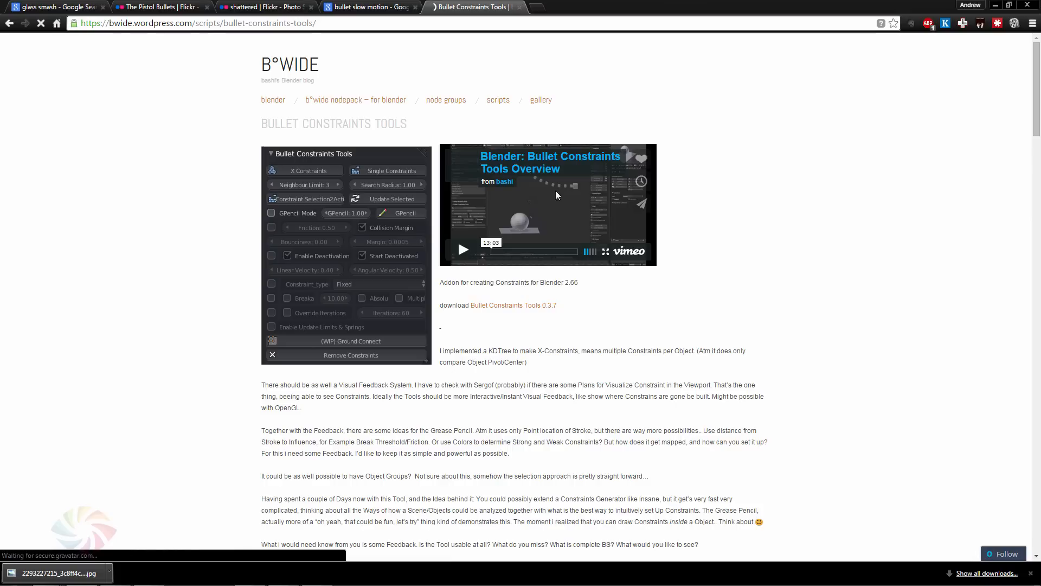
pyautogui.scroll(-2, 529, 261)
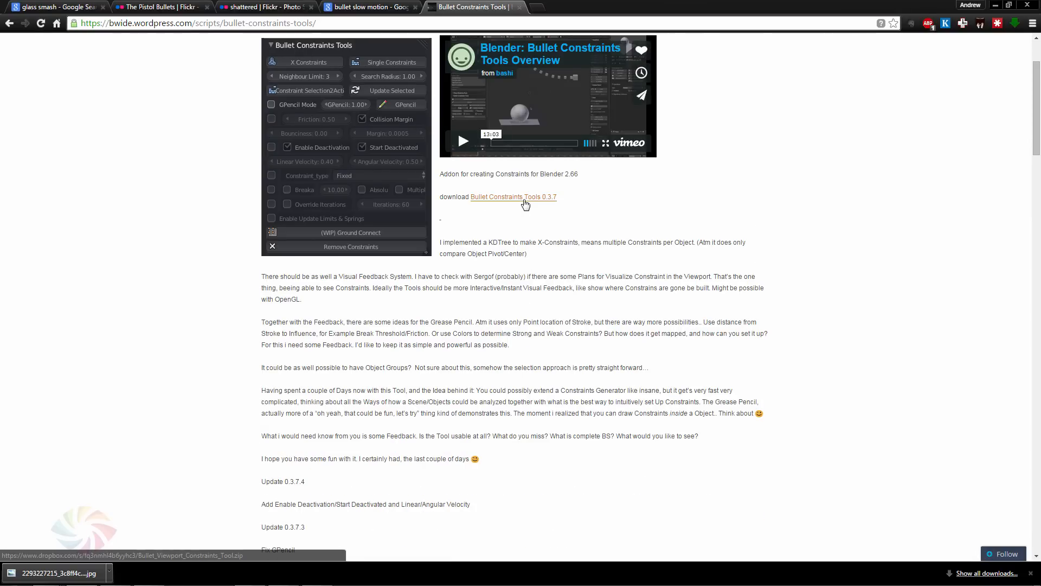
pyautogui.scroll(2, 559, 230)
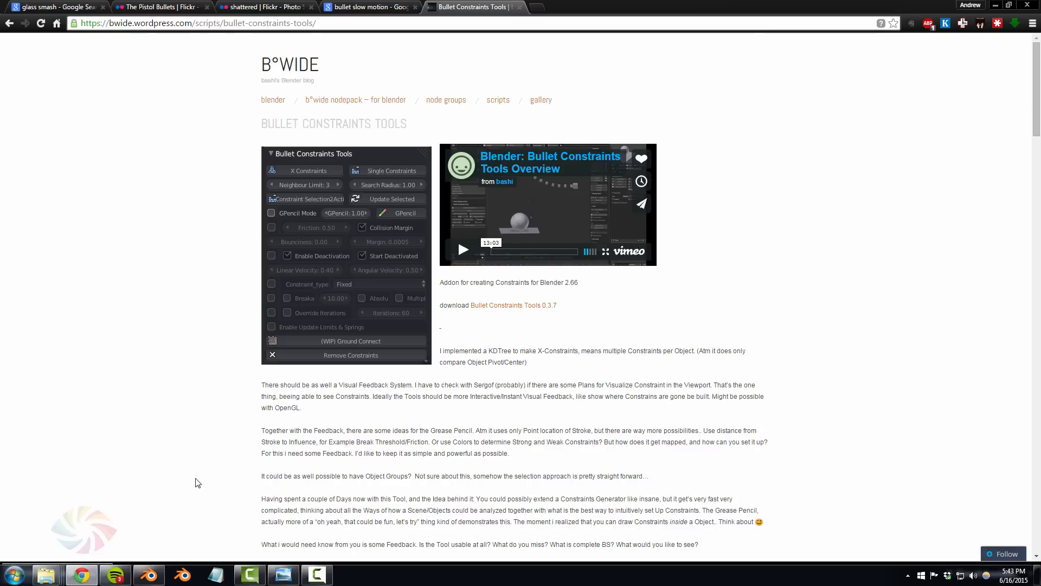
# Switch back to Blender and install the add-on file Bullet_Viewport_Constraints_Tool-0374c.py through the user preferences
pyautogui.click(150, 575)
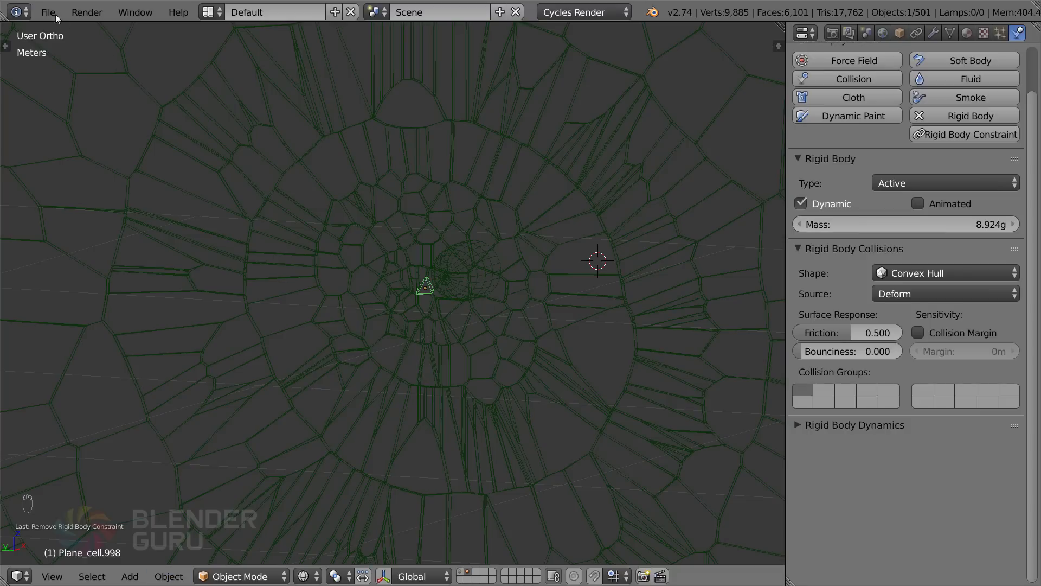
pyautogui.click(56, 13)
pyautogui.click(103, 196)
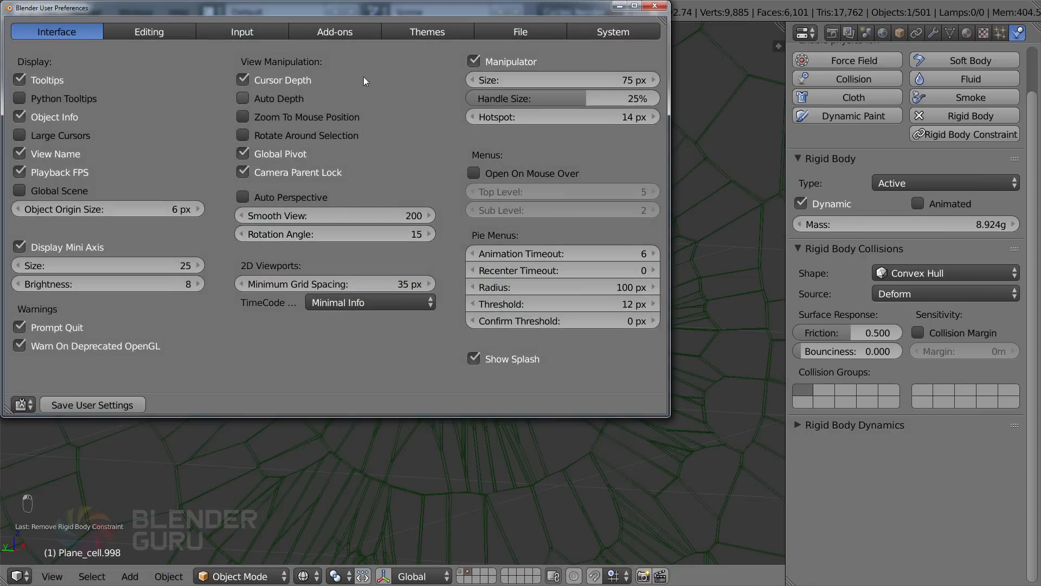
pyautogui.click(340, 32)
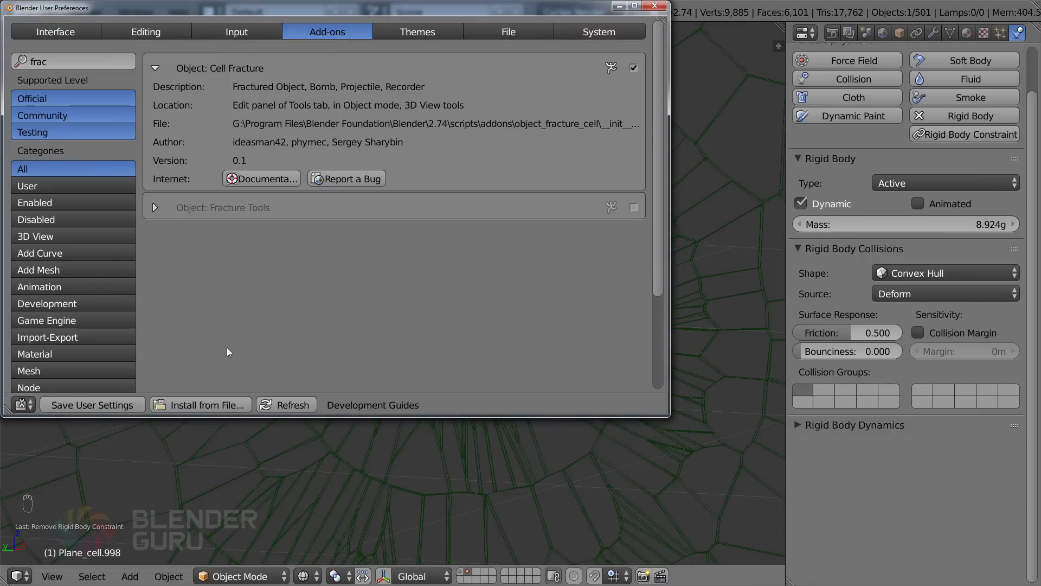
pyautogui.click(218, 404)
pyautogui.click(293, 127)
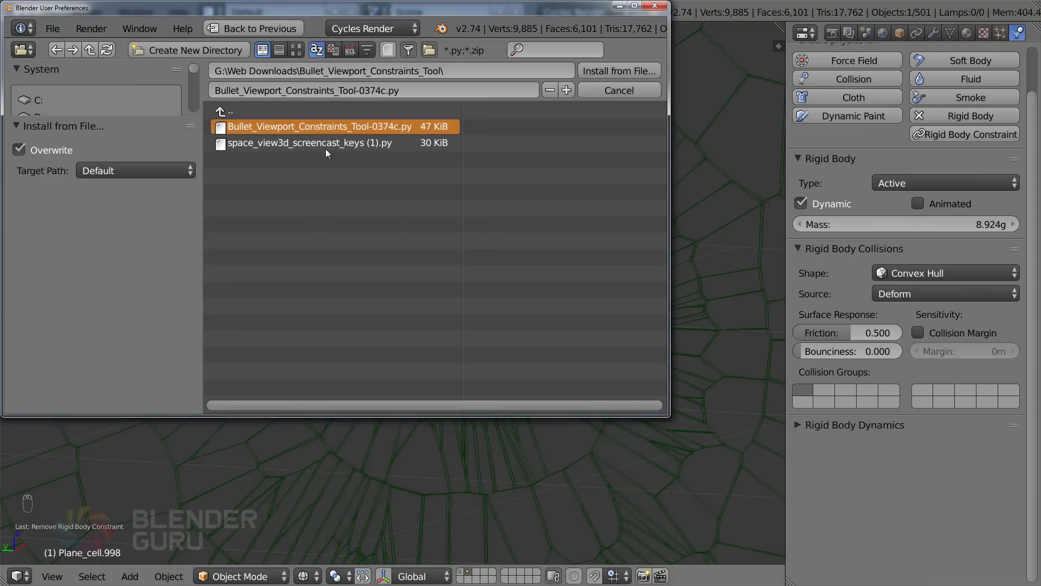
pyautogui.click(626, 70)
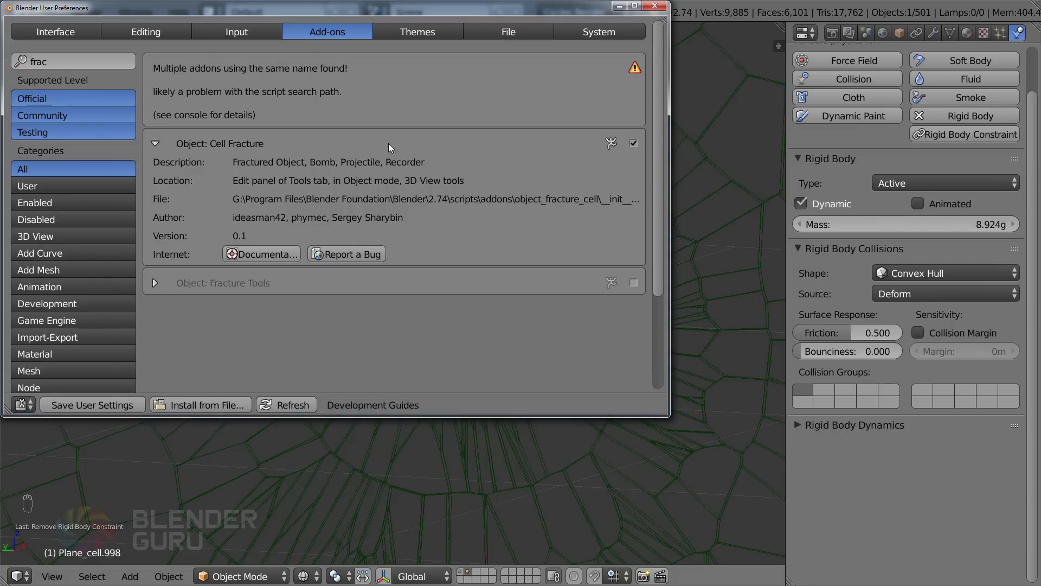
# Filter the add-ons by "const" and enable Bullet Viewport Constraints Tool
pyautogui.click(108, 56)
pyautogui.write('const')
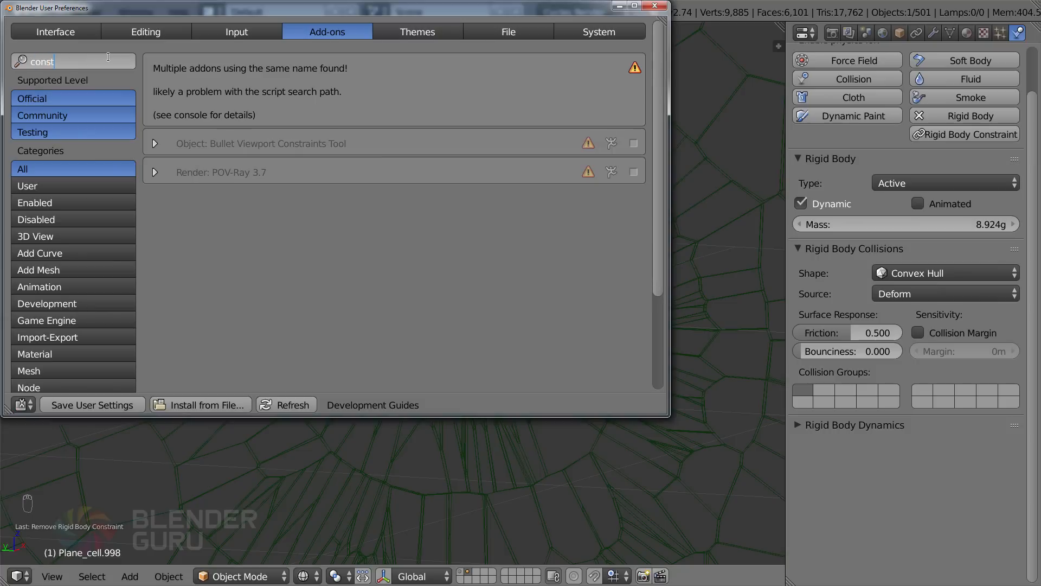
pyautogui.press('Return')
pyautogui.click(633, 144)
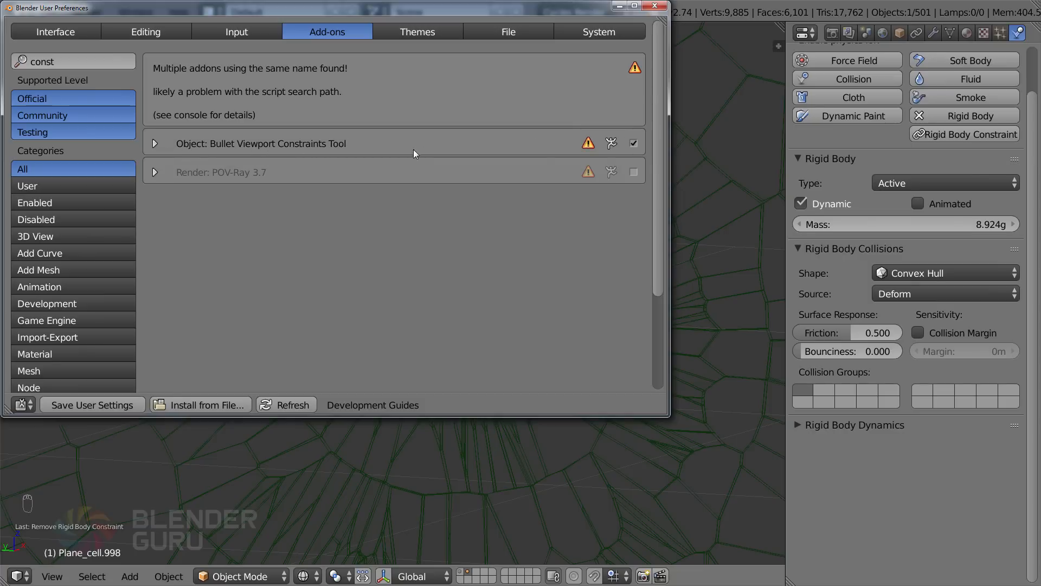
# View the details of the Bullet Viewport Constraints Tool add-on and close the user preferences
pyautogui.click(154, 143)
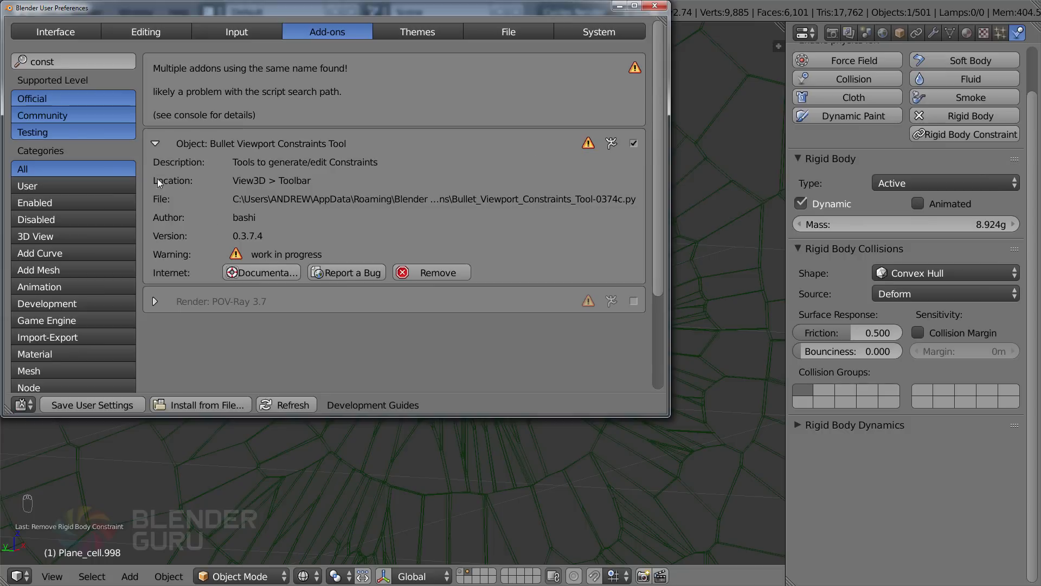
pyautogui.click(154, 143)
pyautogui.click(655, 6)
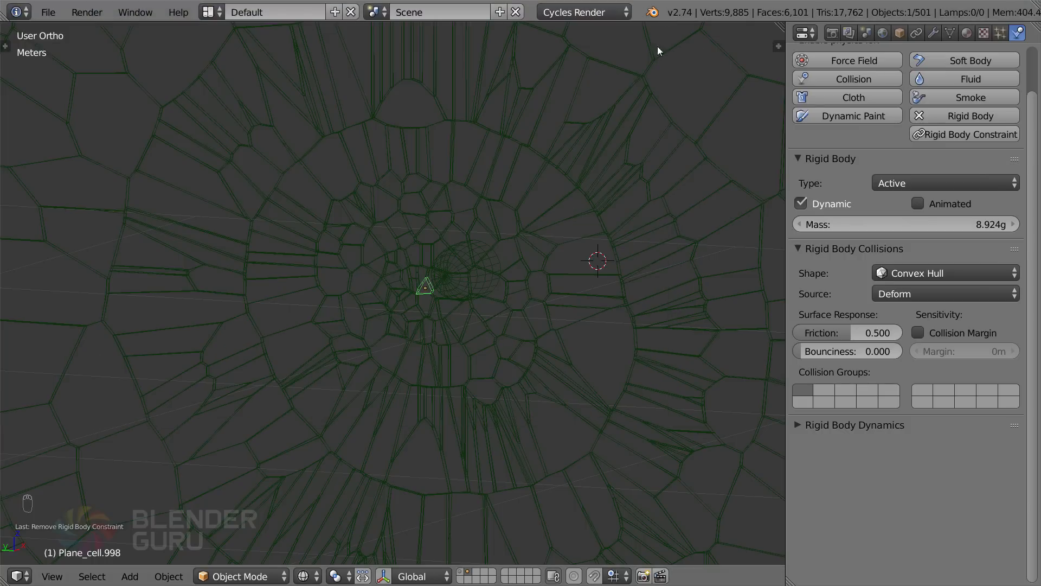
# Examine the cracked pane and the bullet from above and at an angle, in both solid and wireframe shading
pyautogui.press('KP_7')
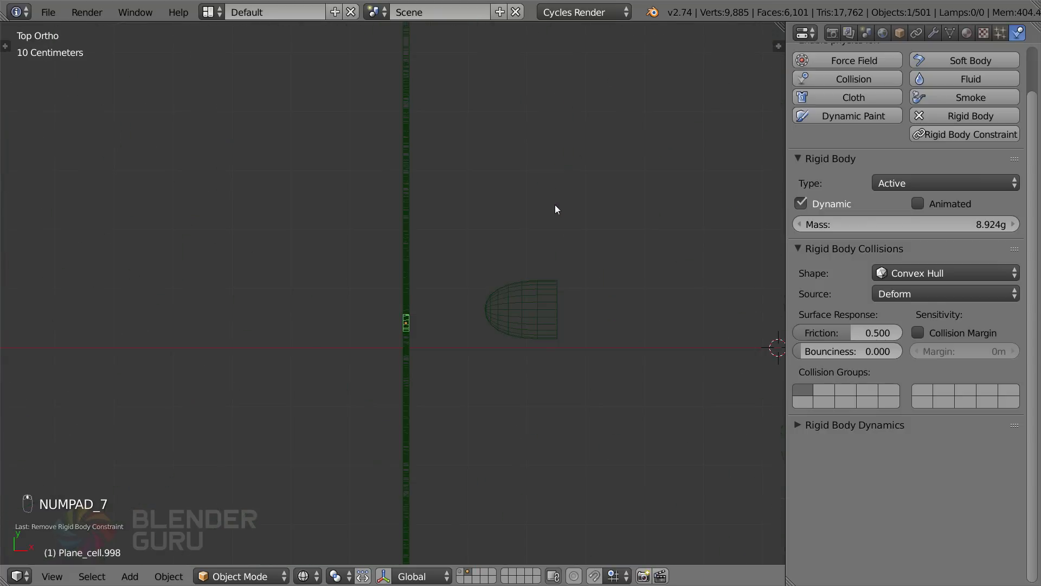
pyautogui.moveTo(555, 206); pyautogui.dragTo(416, 264, button='middle')
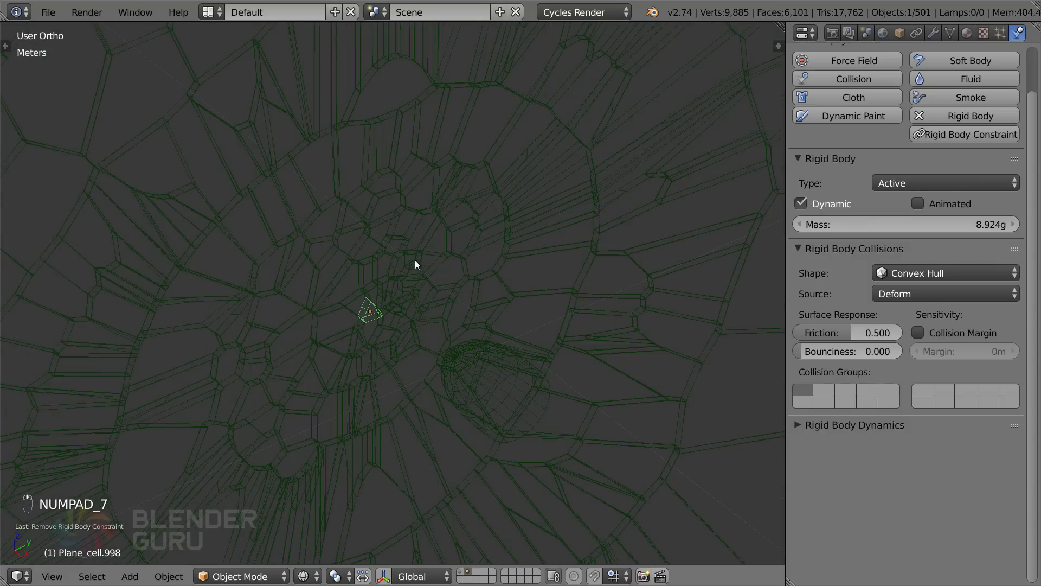
pyautogui.press('KP_5')
pyautogui.press('z')
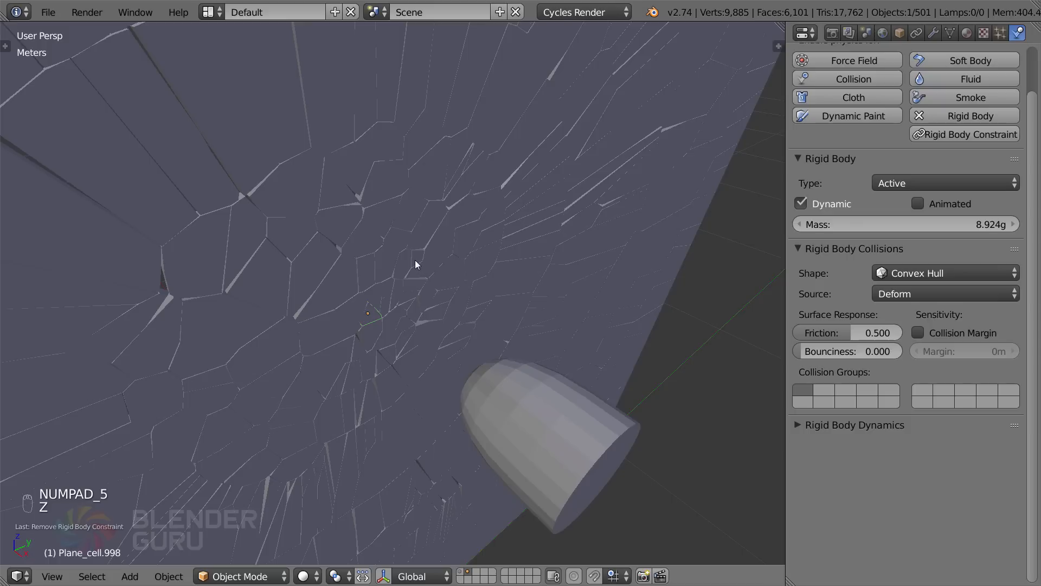
pyautogui.moveTo(416, 263); pyautogui.dragTo(391, 257, button='middle')
pyautogui.press('KP_7')
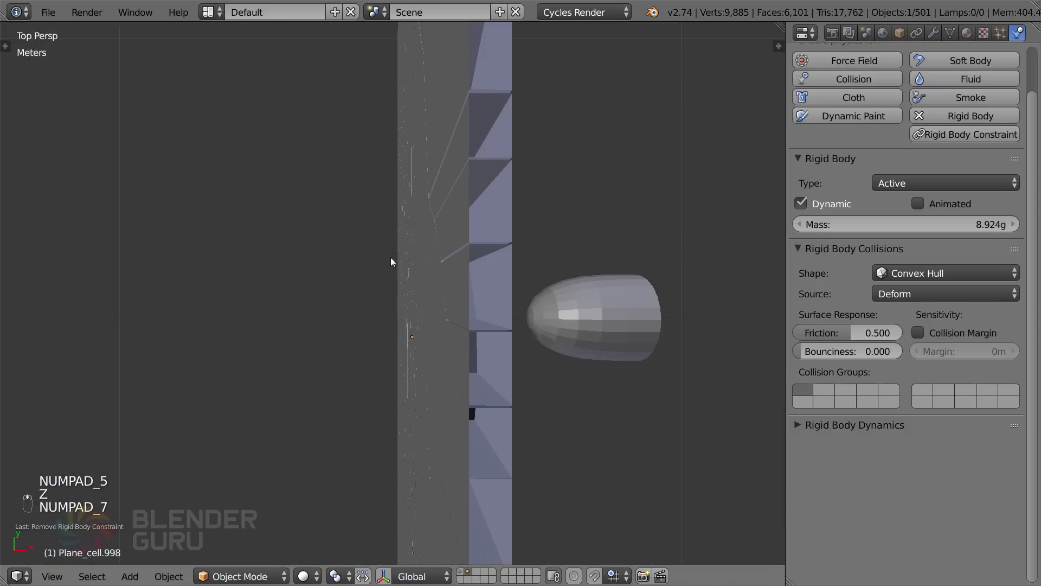
pyautogui.press('KP_5')
pyautogui.moveTo(431, 353)
pyautogui.mouseDown(button='middle')
pyautogui.moveTo(507, 291)
pyautogui.moveTo(493, 287)
pyautogui.moveTo(651, 207)
pyautogui.moveTo(609, 295)
pyautogui.moveTo(579, 290)
pyautogui.moveTo(606, 336)
pyautogui.moveTo(579, 344)
pyautogui.mouseUp(button='middle')
pyautogui.press('z')
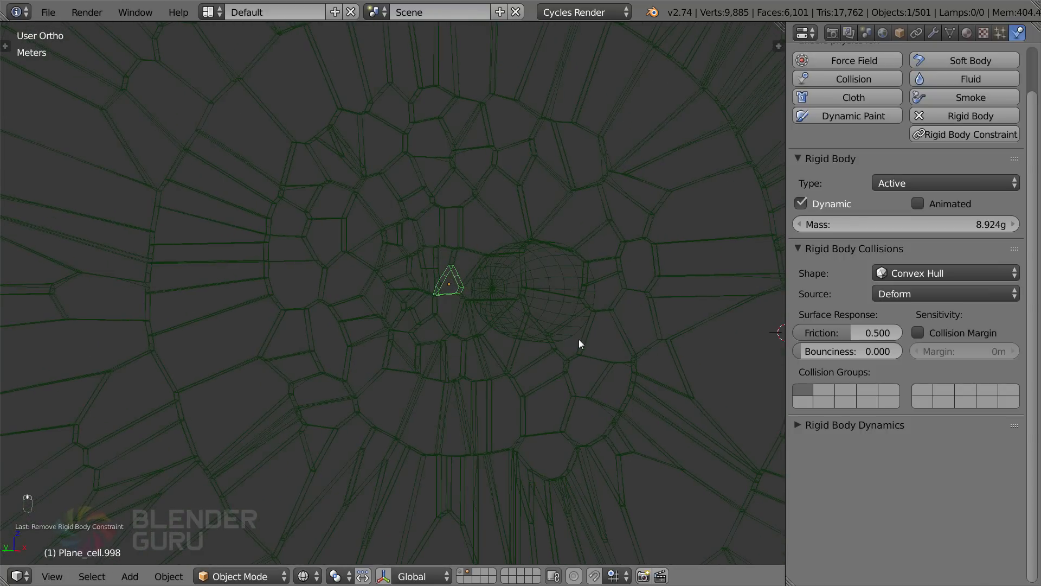
# Box-select all the glass shards in the top view, leaving out the bullet
pyautogui.press('KP_7')
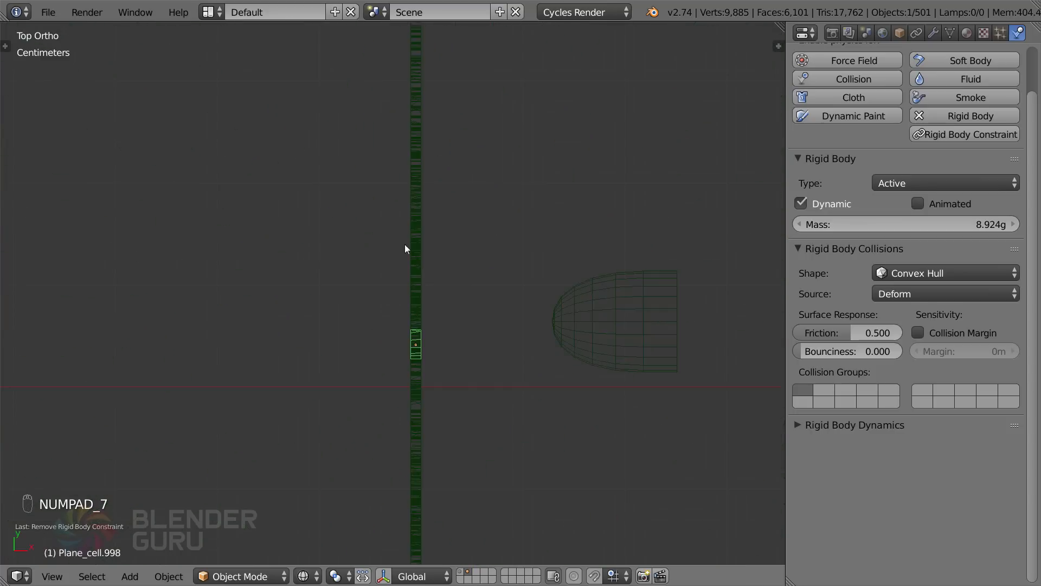
pyautogui.scroll(-3, 407, 250)
pyautogui.press('b')
pyautogui.moveTo(371, 117); pyautogui.dragTo(395, 469)
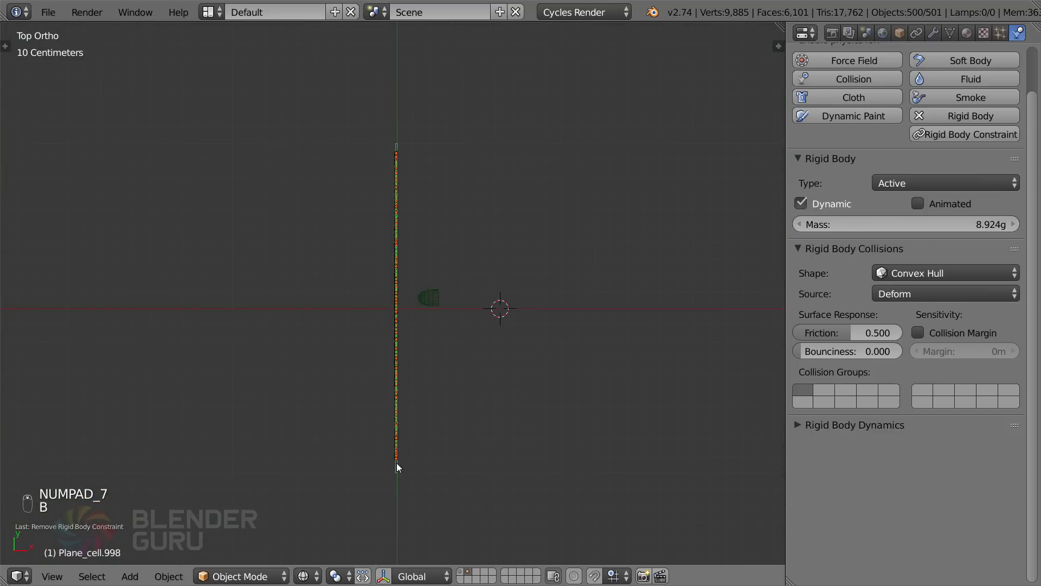
pyautogui.moveTo(395, 470); pyautogui.dragTo(474, 293, button='middle')
pyautogui.scroll(4, 503, 357)
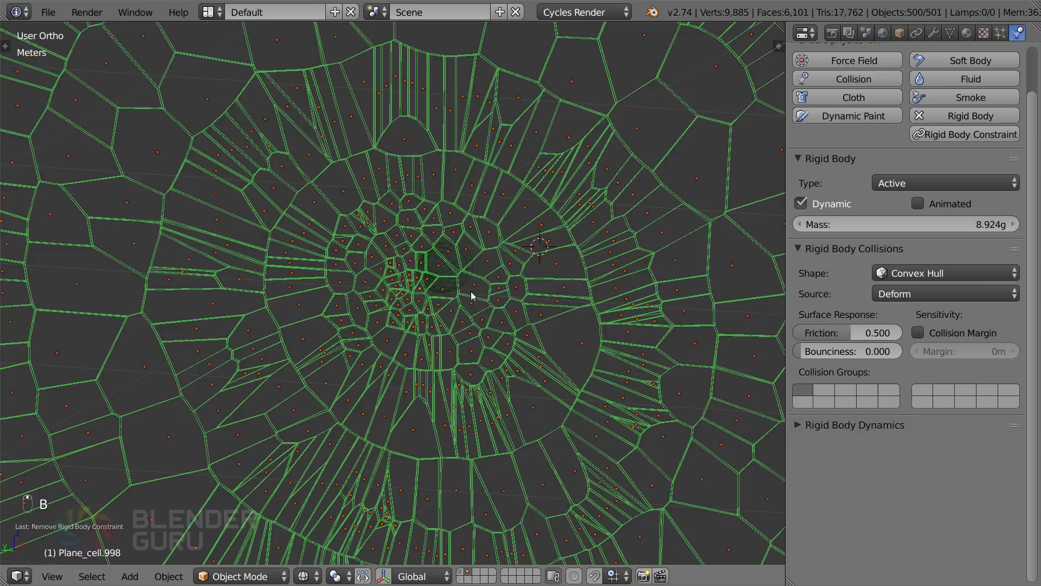
# Show the Bullet Constraints Tools in the tool shelf and enlarge the shelf to make the options readable
pyautogui.press('t')
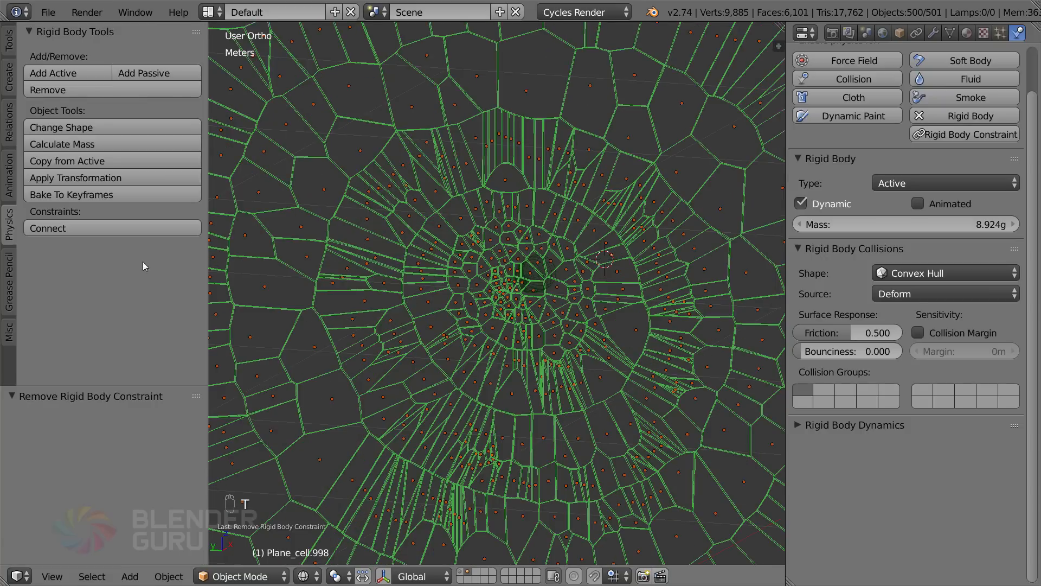
pyautogui.click(10, 331)
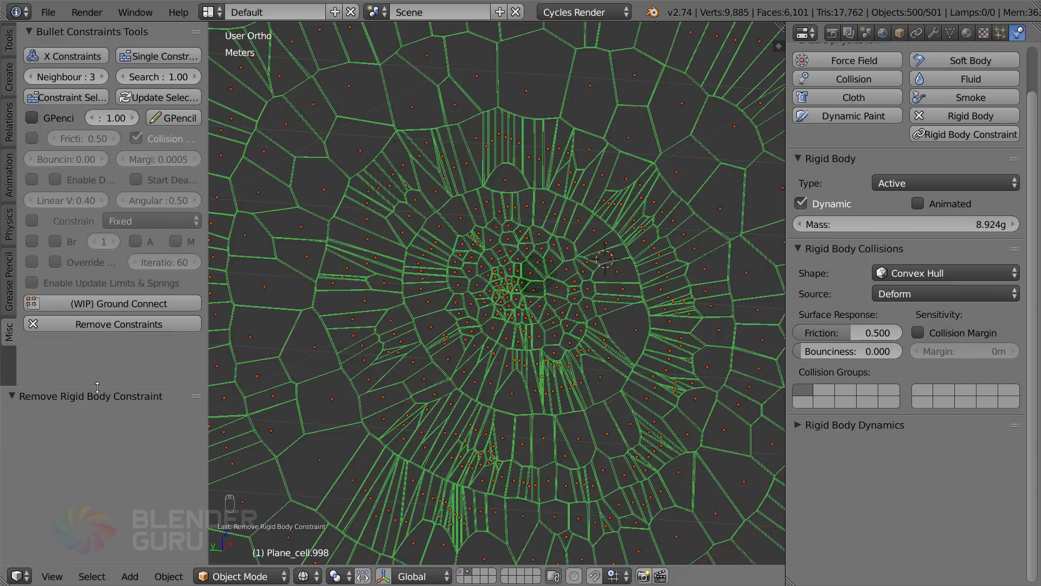
pyautogui.moveTo(97, 386); pyautogui.dragTo(97, 487)
pyautogui.moveTo(208, 130); pyautogui.dragTo(248, 130)
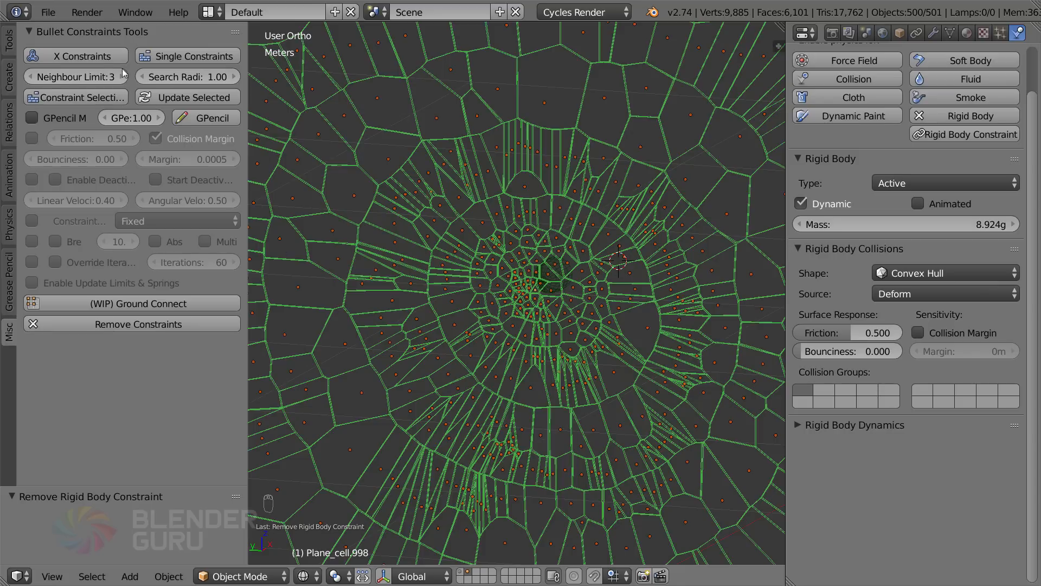
# Lower the constraint Search Radius to 0.28 and check it against the spacing of the shards
pyautogui.moveTo(588, 349); pyautogui.dragTo(553, 353, button='middle')
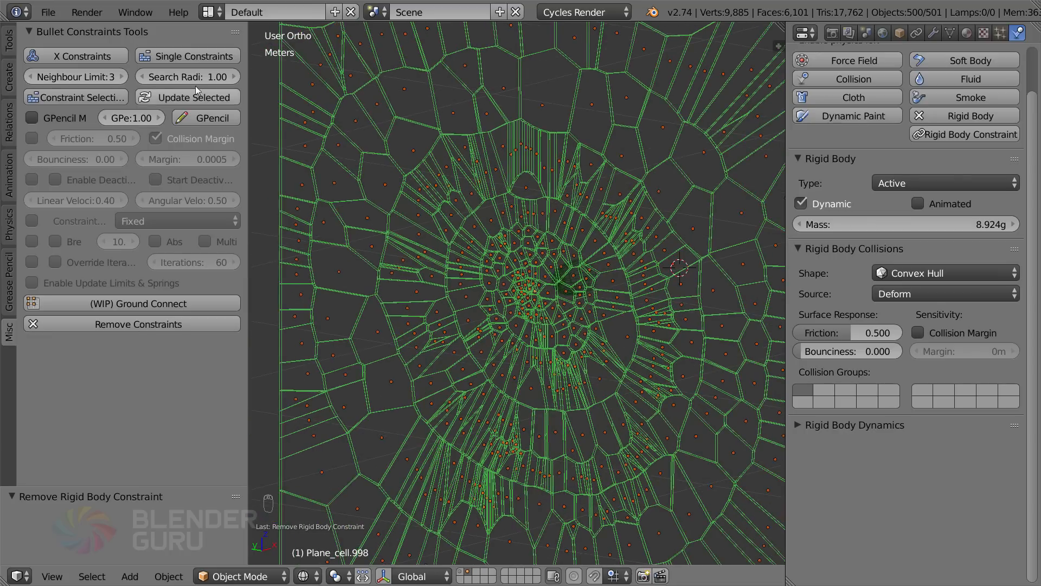
pyautogui.moveTo(188, 77); pyautogui.dragTo(178, 77)
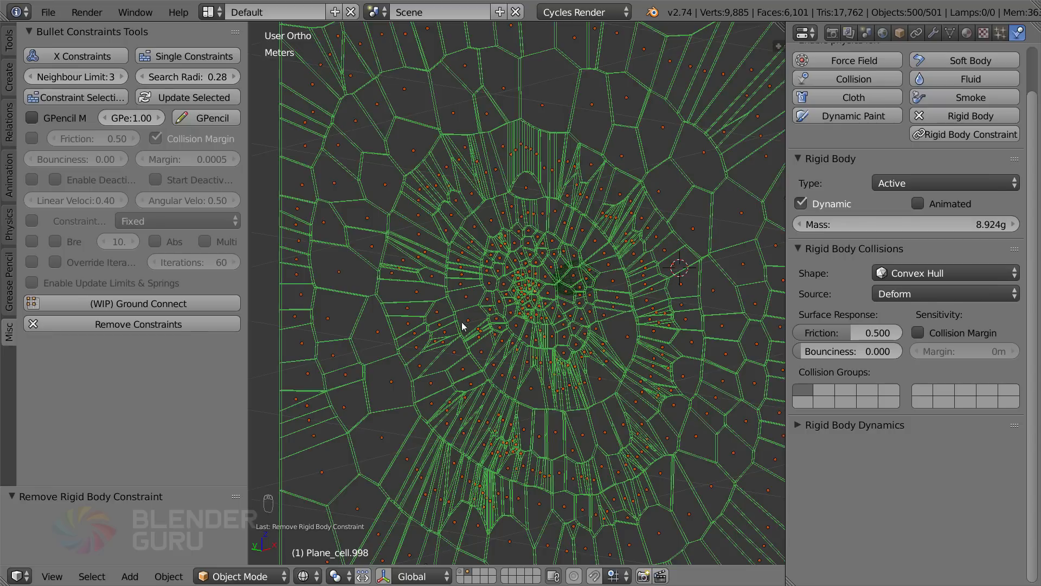
pyautogui.moveTo(604, 345)
pyautogui.mouseDown(button='middle')
pyautogui.moveTo(571, 344)
pyautogui.moveTo(638, 339)
pyautogui.moveTo(622, 337)
pyautogui.mouseUp(button='middle')
pyautogui.moveTo(596, 294); pyautogui.dragTo(553, 309, button='middle')
pyautogui.scroll(2, 553, 309)
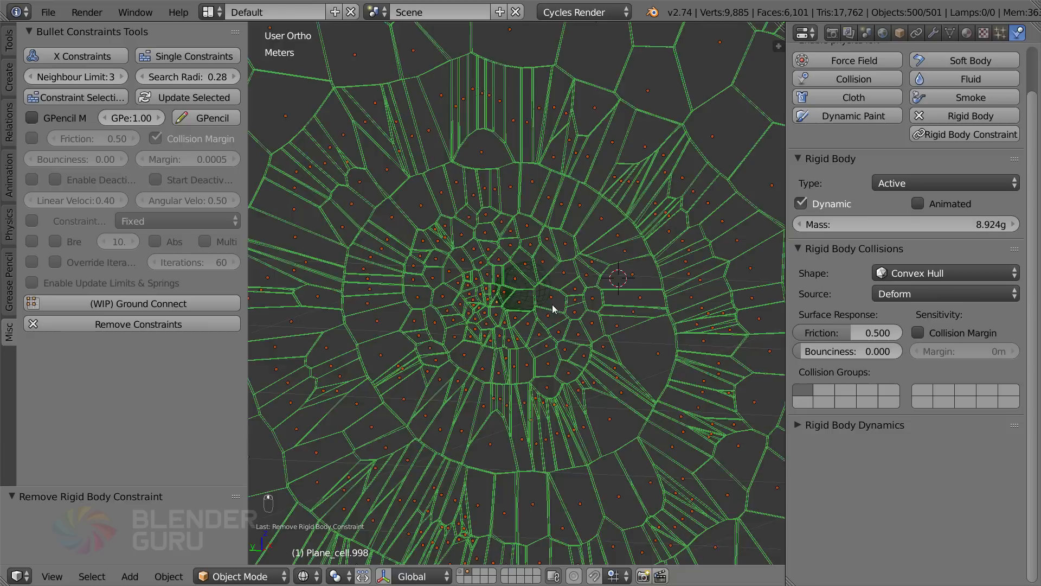
pyautogui.scroll(3, 553, 309)
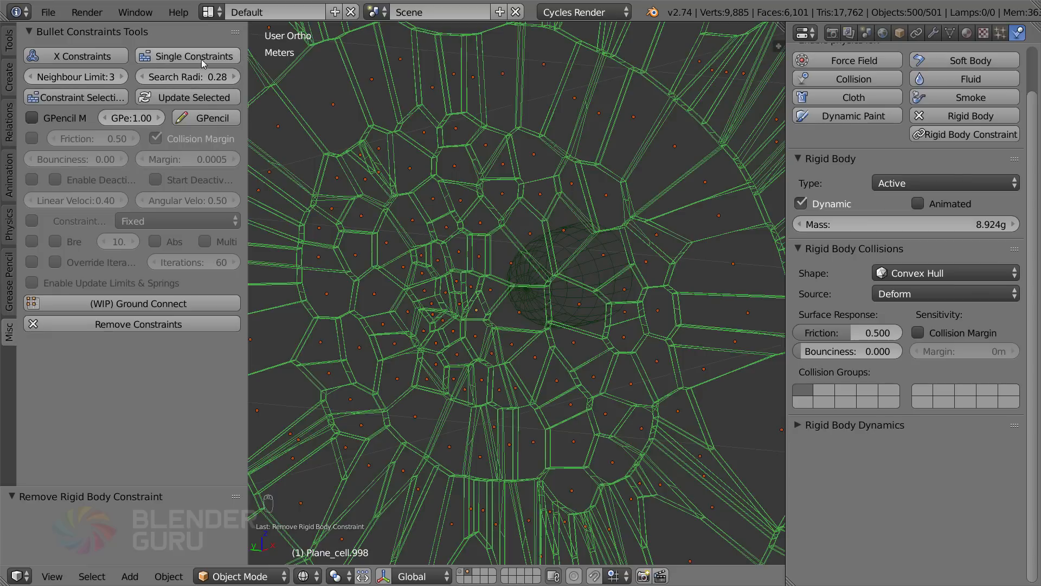
# Make the generated constraints breakable with an absolute Break Threshold of 0.001
pyautogui.click(32, 242)
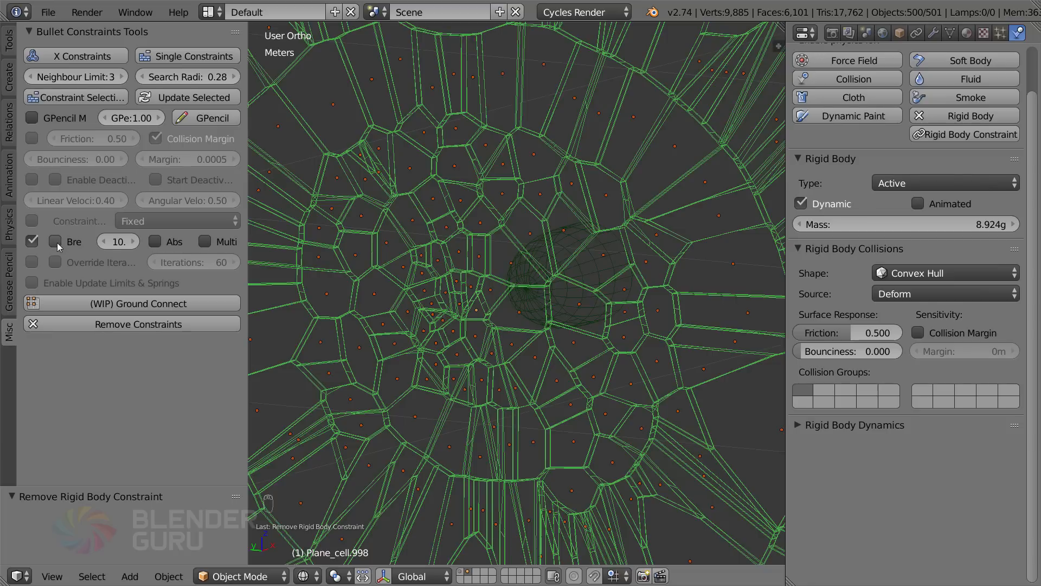
pyautogui.click(57, 243)
pyautogui.moveTo(247, 263); pyautogui.dragTo(381, 256)
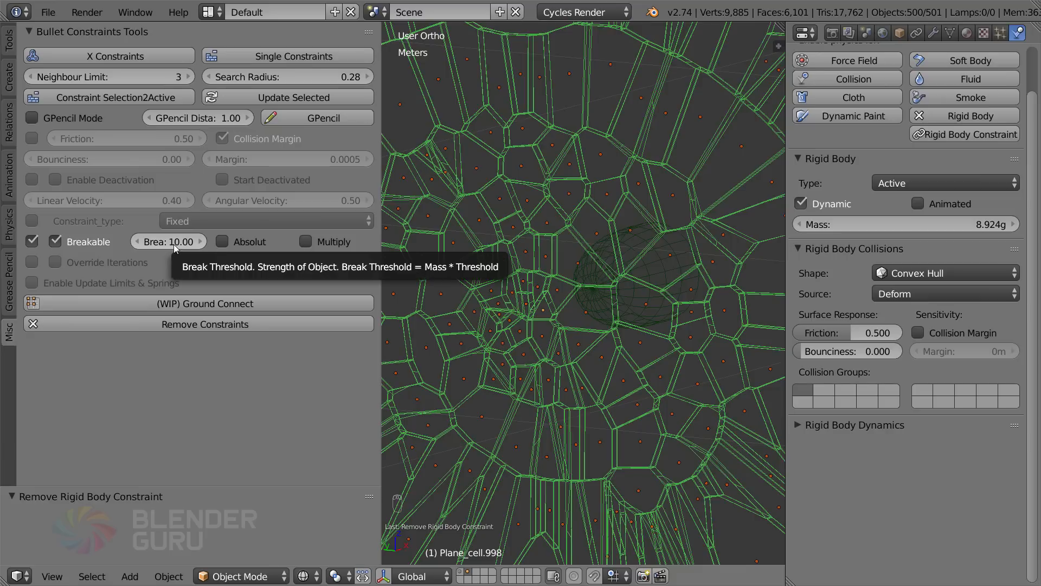
pyautogui.scroll(-2, 581, 326)
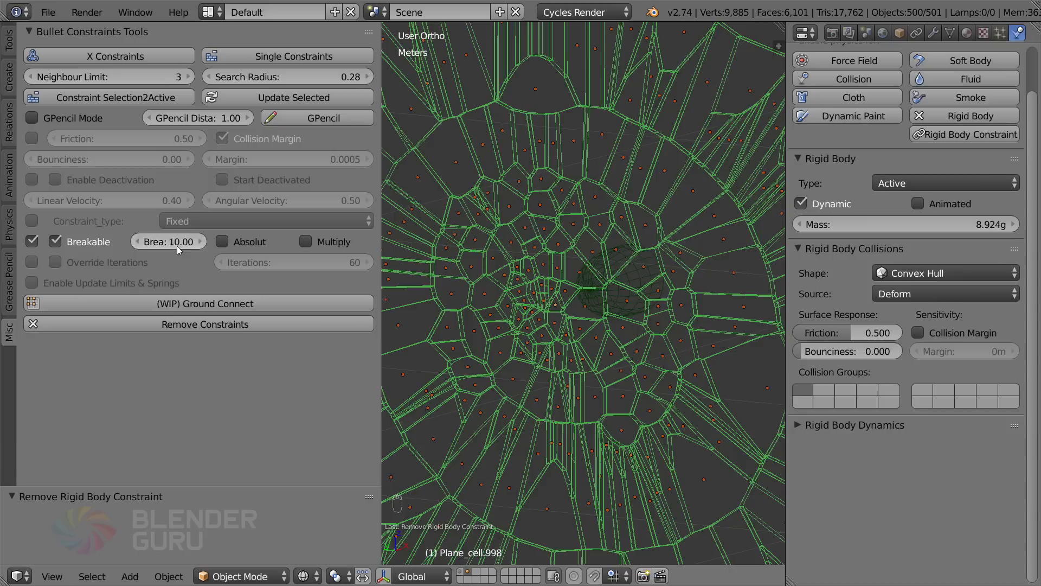
pyautogui.click(176, 242)
pyautogui.write('.001')
pyautogui.press('Return')
pyautogui.click(224, 241)
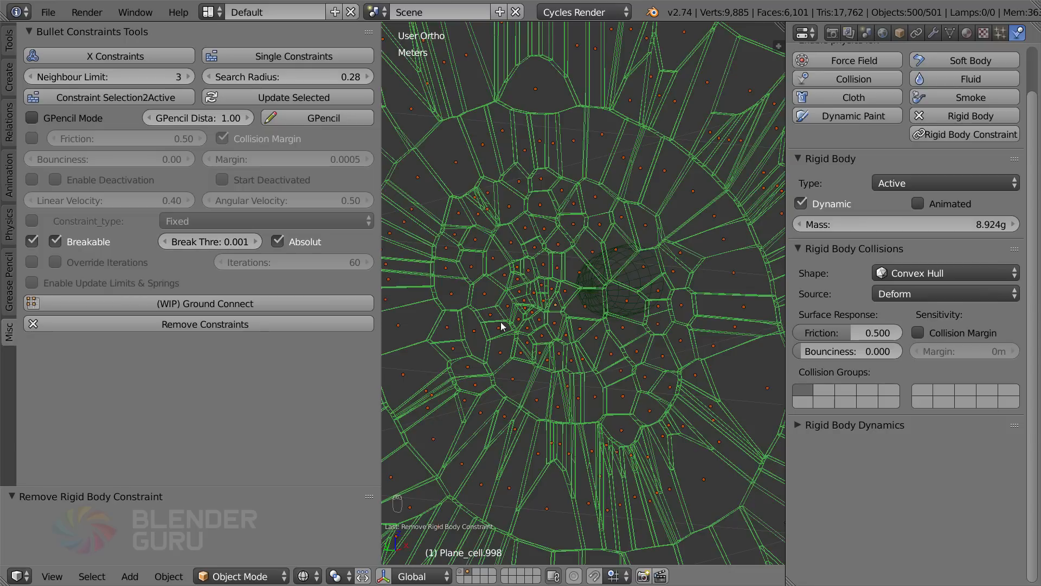
# Set the Search Radius to 0.20 and generate single constraints between the selected shards
pyautogui.moveTo(501, 327); pyautogui.dragTo(622, 292, button='middle')
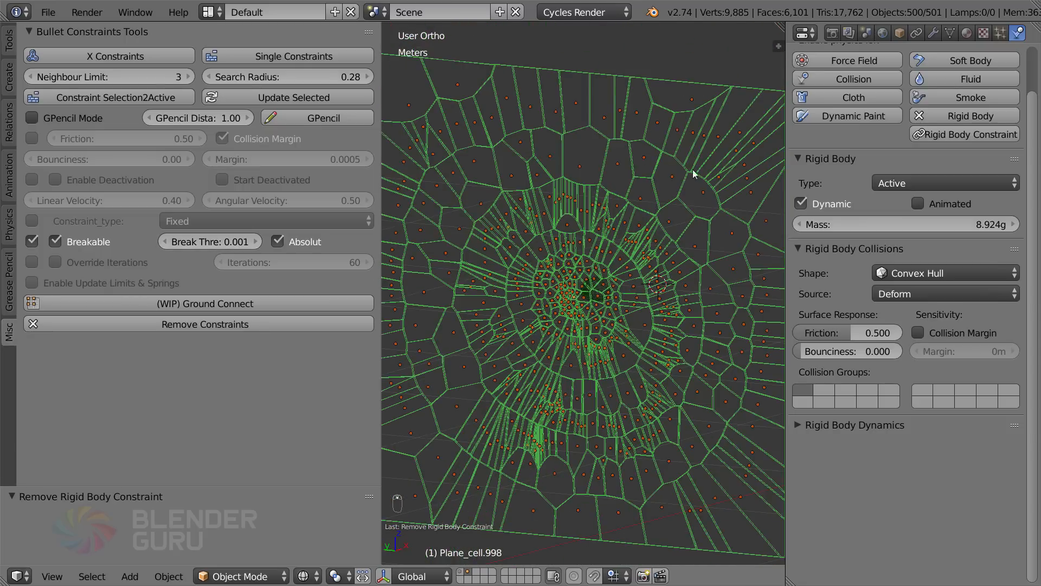
pyautogui.click(288, 76)
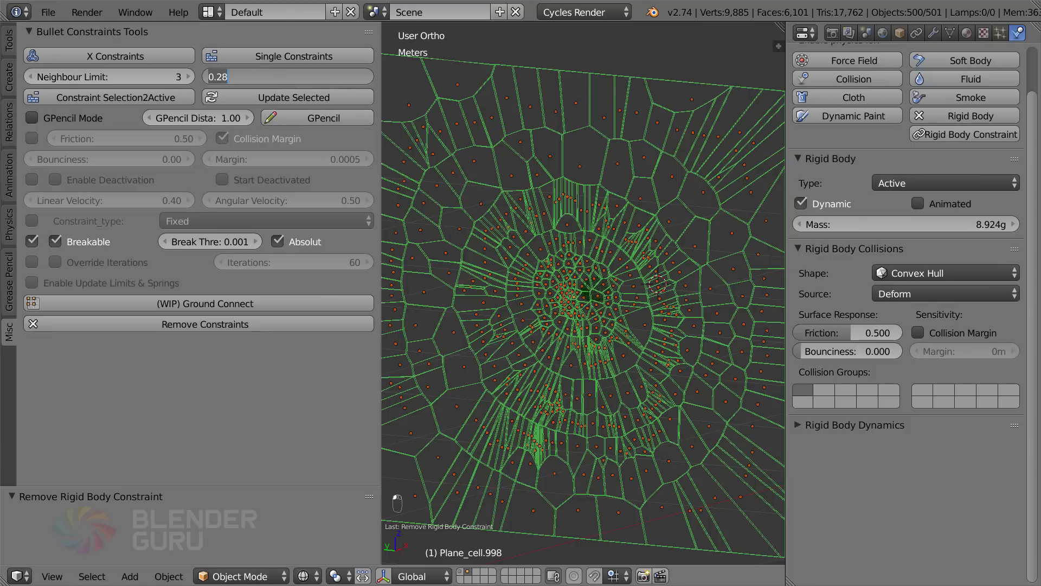
pyautogui.press('BackSpace')
pyautogui.write('0.2')
pyautogui.press('Return')
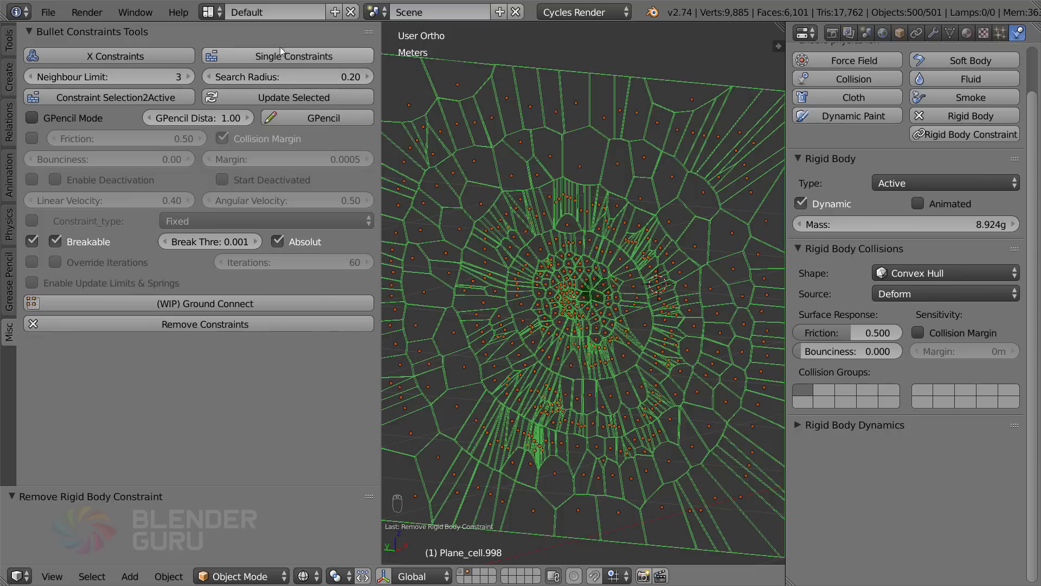
pyautogui.click(329, 58)
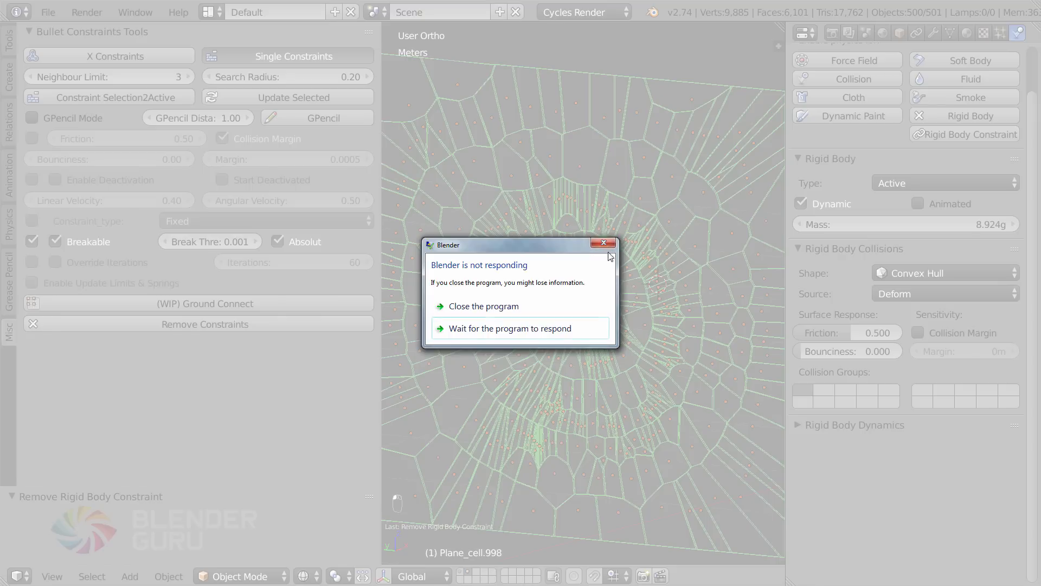
# Dismiss the not-responding dialogs without ending the program, so constraint generation can finish
pyautogui.moveTo(492, 248); pyautogui.dragTo(506, 221)
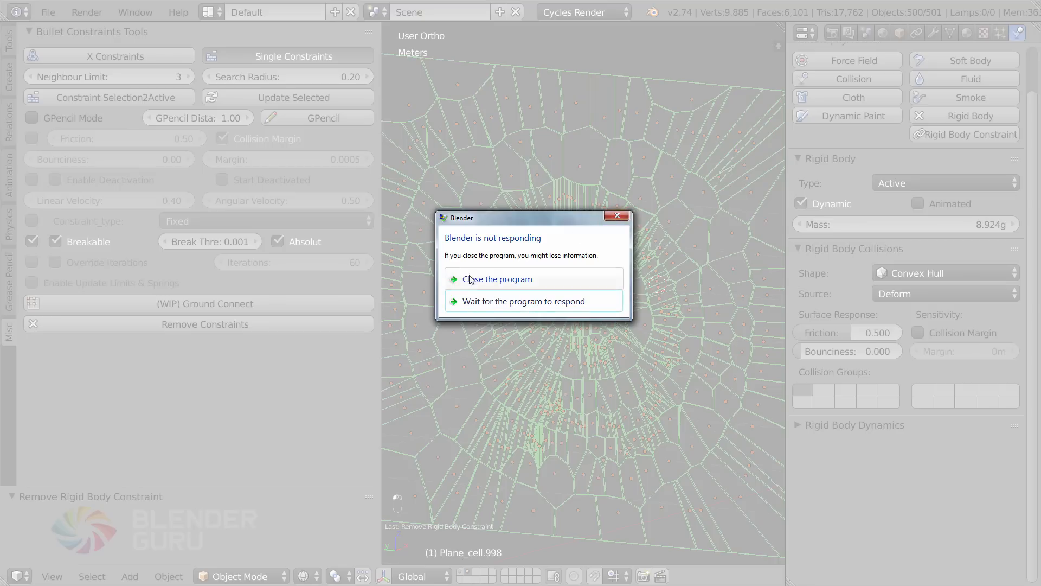
pyautogui.click(615, 217)
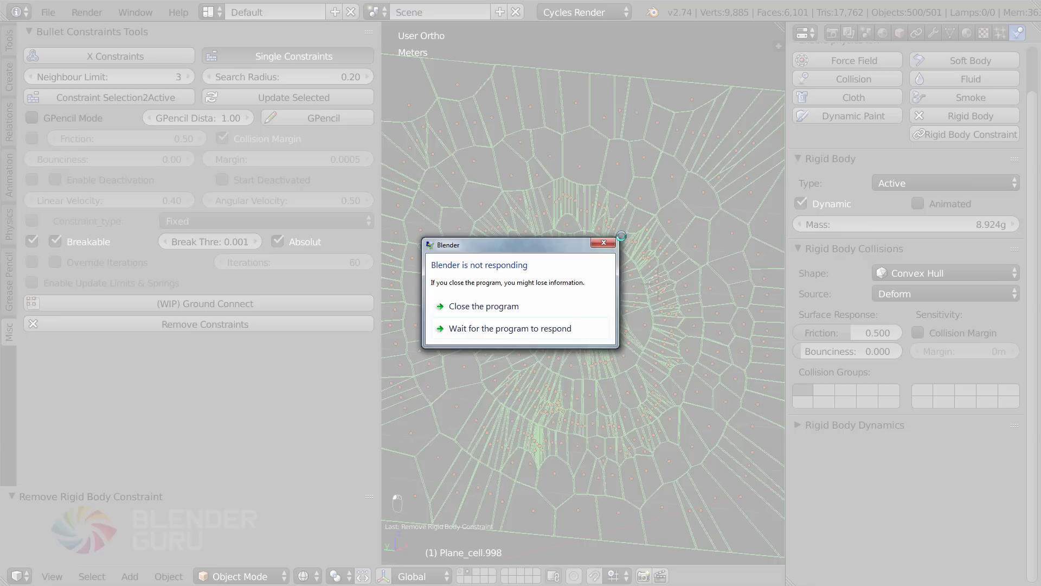
pyautogui.click(604, 243)
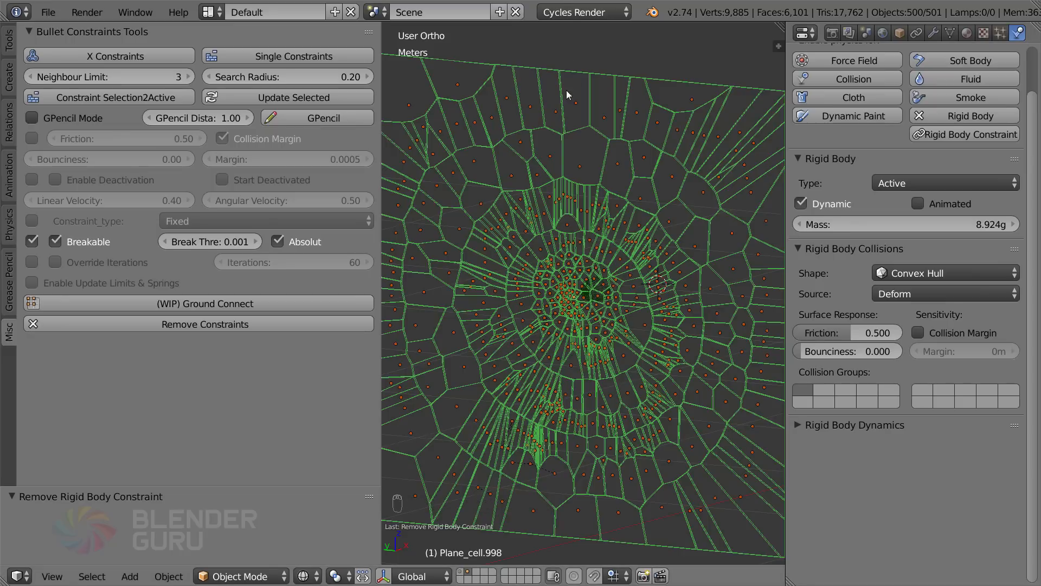
# Hide the tool shelf and examine the shards near the pane's impact area up close for constraint links
pyautogui.moveTo(564, 54); pyautogui.dragTo(555, 151, button='middle')
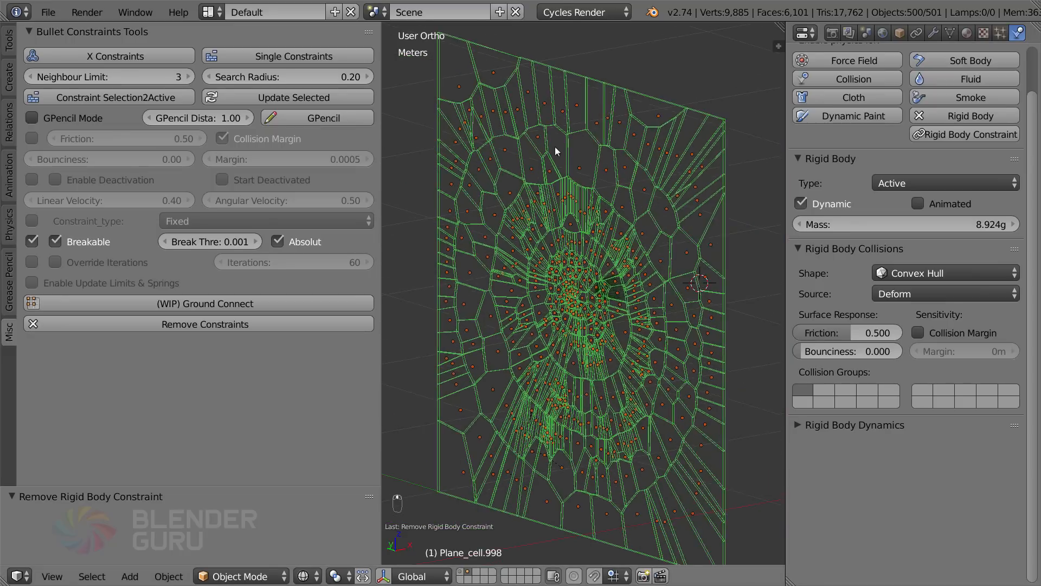
pyautogui.scroll(6, 569, 190)
pyautogui.press('t')
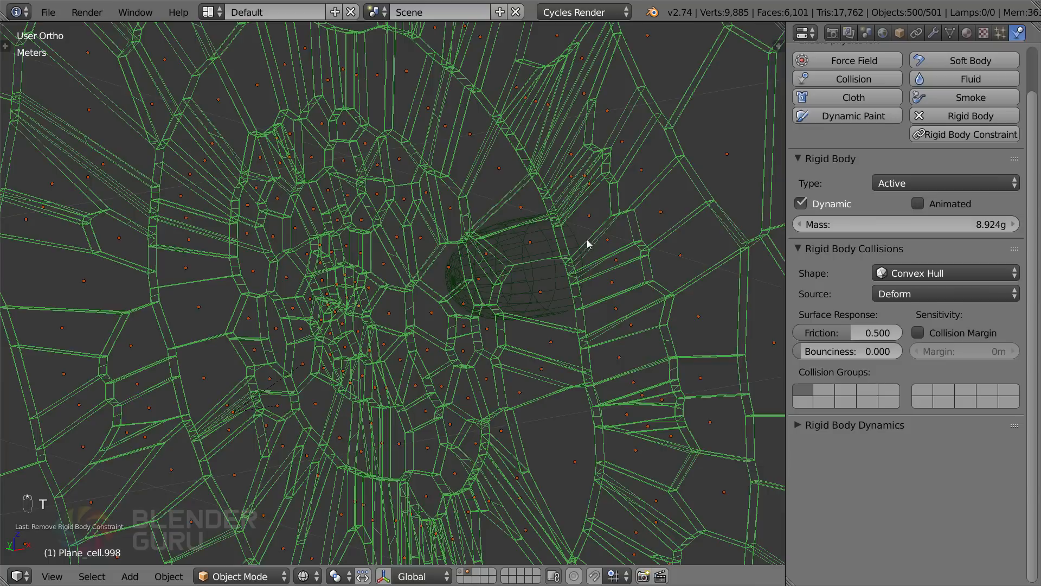
pyautogui.moveTo(554, 256)
pyautogui.mouseDown(button='middle')
pyautogui.moveTo(575, 235)
pyautogui.moveTo(509, 298)
pyautogui.moveTo(541, 146)
pyautogui.moveTo(526, 237)
pyautogui.moveTo(556, 244)
pyautogui.mouseUp(button='middle')
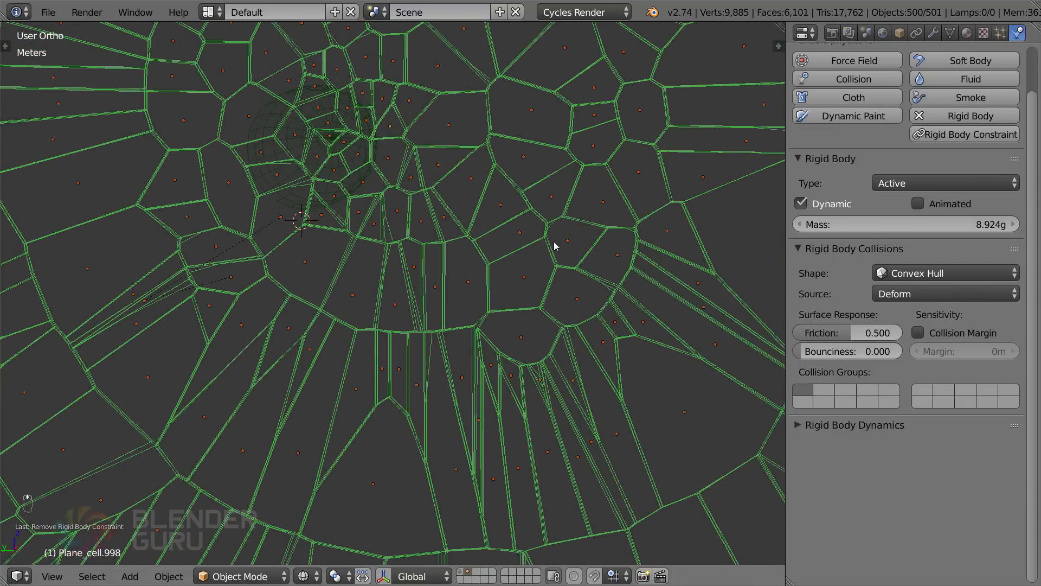
pyautogui.keyDown('shift'); pyautogui.moveTo(323, 247); pyautogui.dragTo(586, 283, button='middle'); pyautogui.keyUp('shift')
pyautogui.scroll(3, 554, 302)
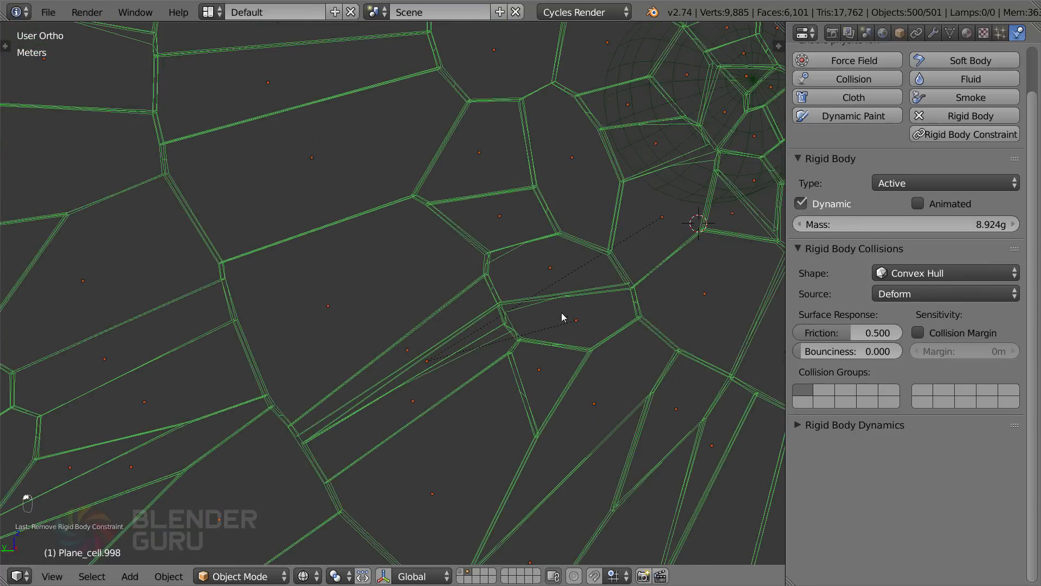
# Check the pane in solid and wireframe shading, then select the shard where a dashed link ends to view its constraint settings
pyautogui.rightClick(553, 279)
pyautogui.scroll(-6, 555, 288)
pyautogui.press('z')
pyautogui.press('a')
pyautogui.press('a')
pyautogui.press('a')
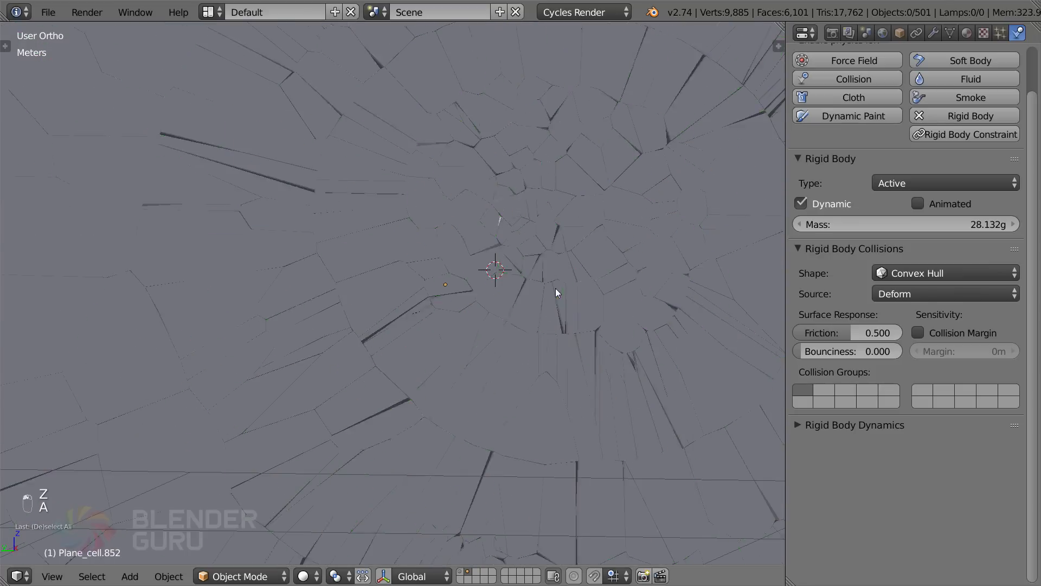
pyautogui.press('z')
pyautogui.scroll(5, 526, 301)
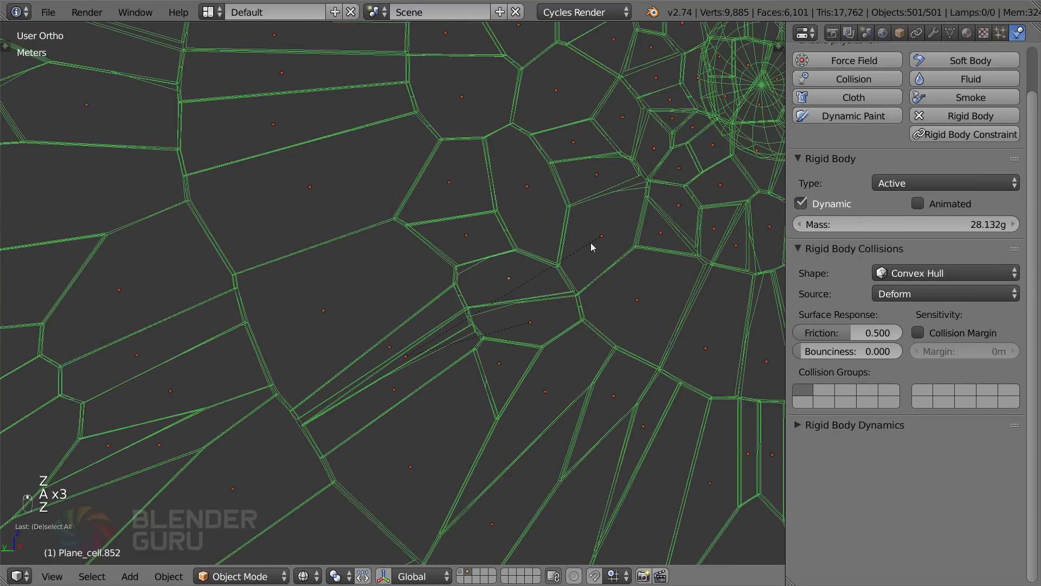
pyautogui.rightClick(602, 239)
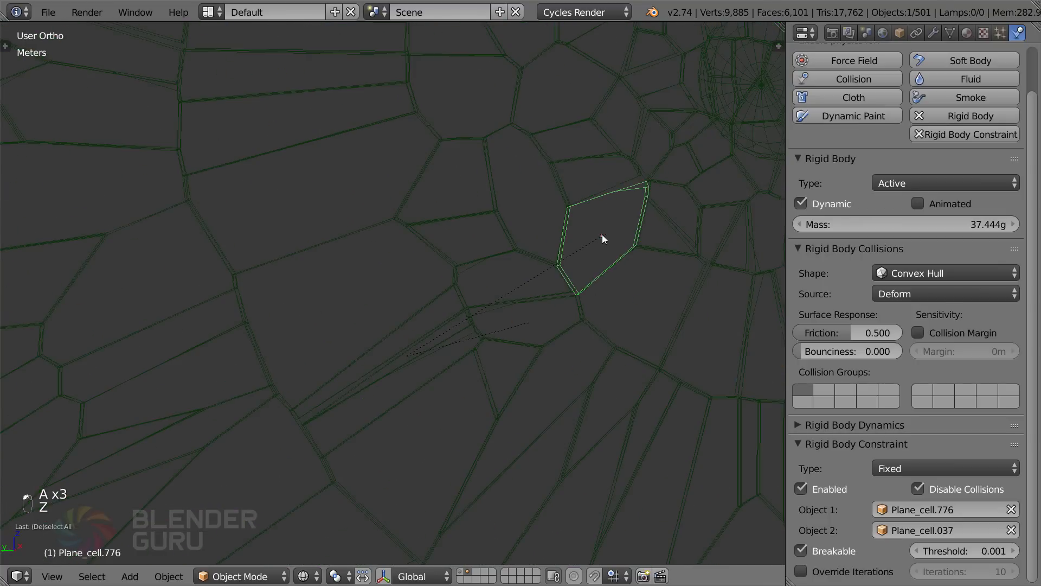
# Select the narrow shard near the start of the dashed link and view its rigid body settings
pyautogui.rightClick(412, 355)
pyautogui.scroll(-3, 434, 331)
pyautogui.scroll(-6, 445, 320)
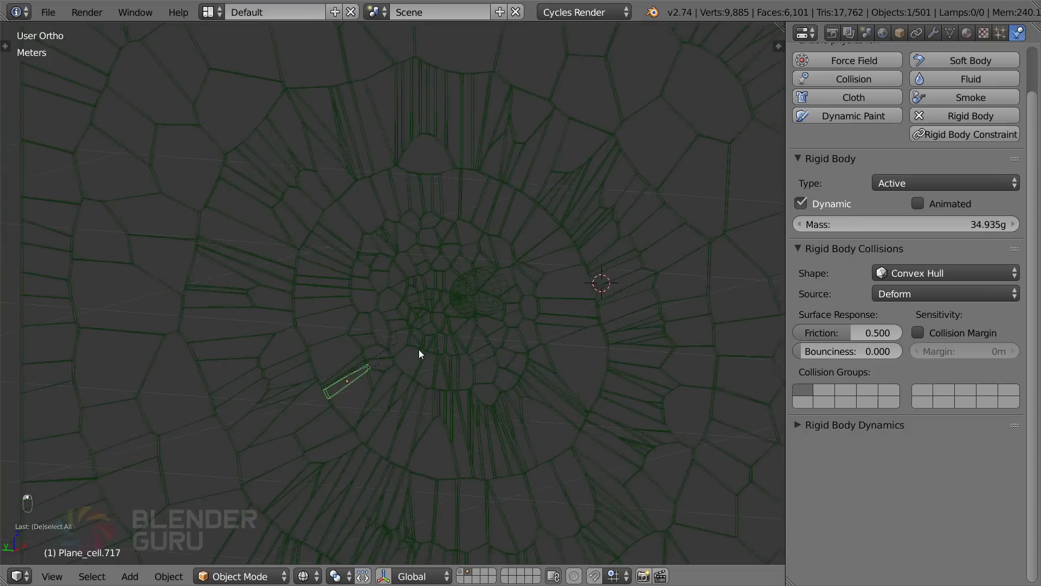
pyautogui.moveTo(428, 363); pyautogui.dragTo(432, 363, button='middle')
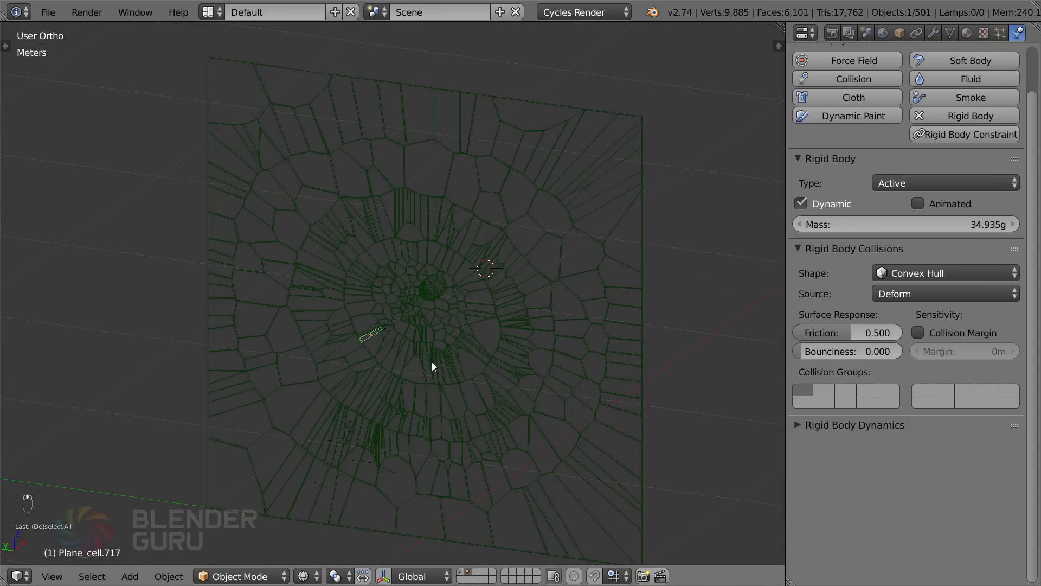
# Box-select all of the pane's shards from above and set the constraint Search Radius to 0.30
pyautogui.press('KP_7')
pyautogui.press('b')
pyautogui.moveTo(351, 151); pyautogui.dragTo(395, 472)
pyautogui.moveTo(473, 391); pyautogui.dragTo(574, 295, button='middle')
pyautogui.scroll(4, 574, 305)
pyautogui.press('t')
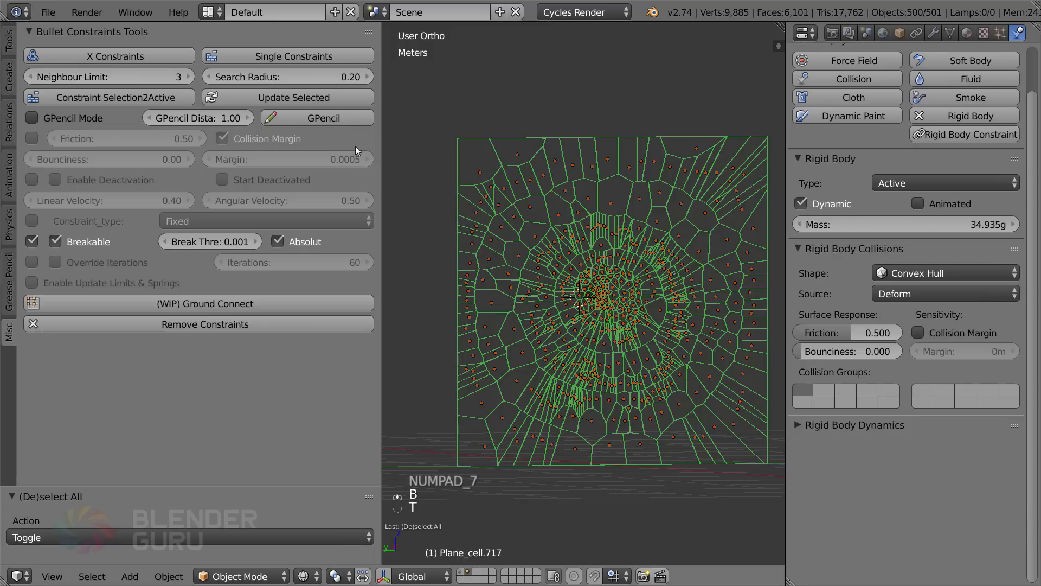
pyautogui.click(326, 77)
pyautogui.write('.3')
pyautogui.press('Return')
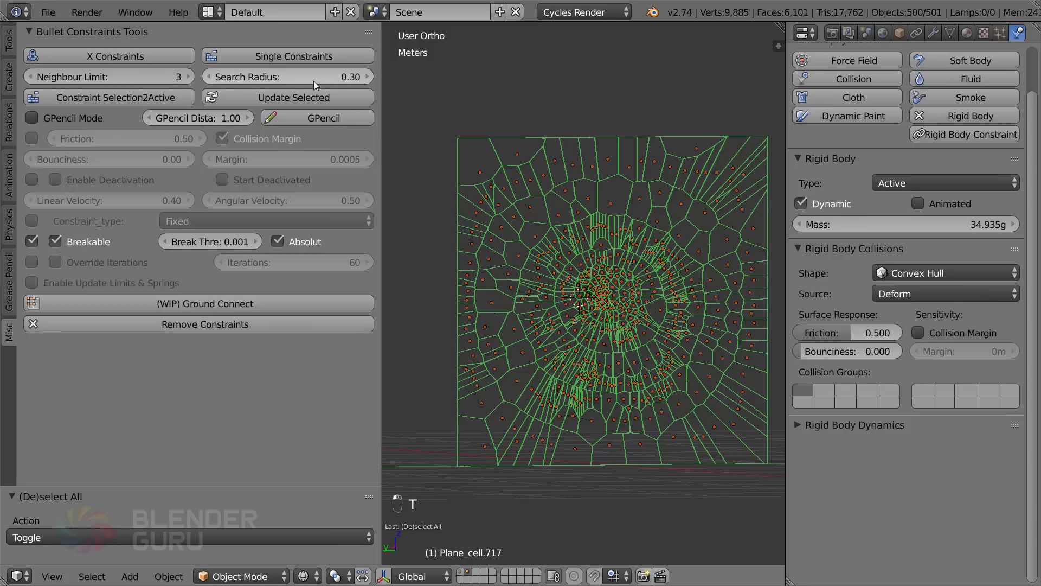
# Apply the scale of all the selected shards and check the view's properties sidebar
pyautogui.hotkey('ctrl', 'a')
pyautogui.click(494, 202)
pyautogui.moveTo(715, 268); pyautogui.dragTo(651, 282, button='middle')
pyautogui.press('n')
pyautogui.scroll(10, 687, 264)
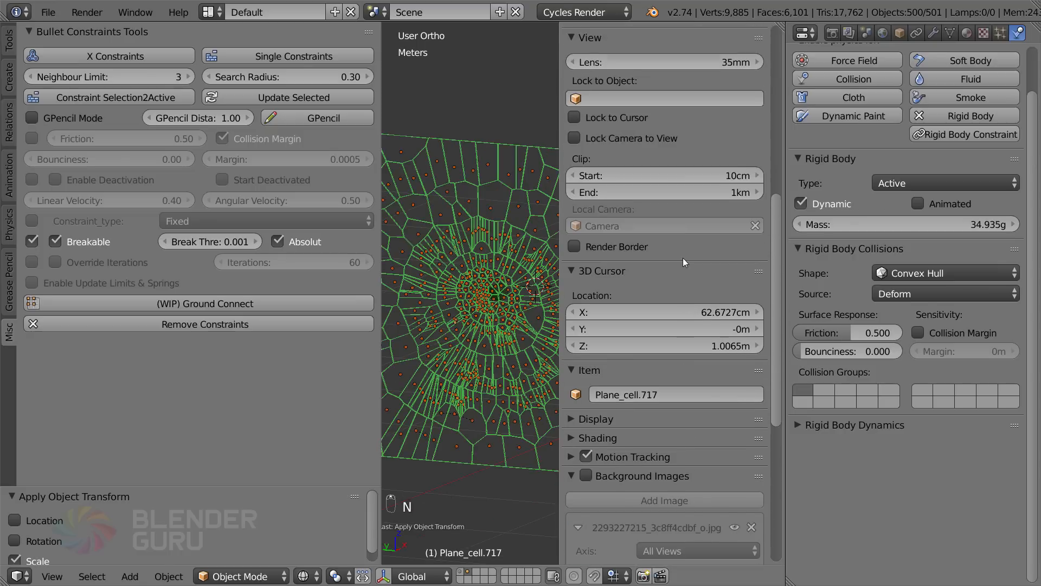
pyautogui.scroll(4, 682, 257)
pyautogui.press('n')
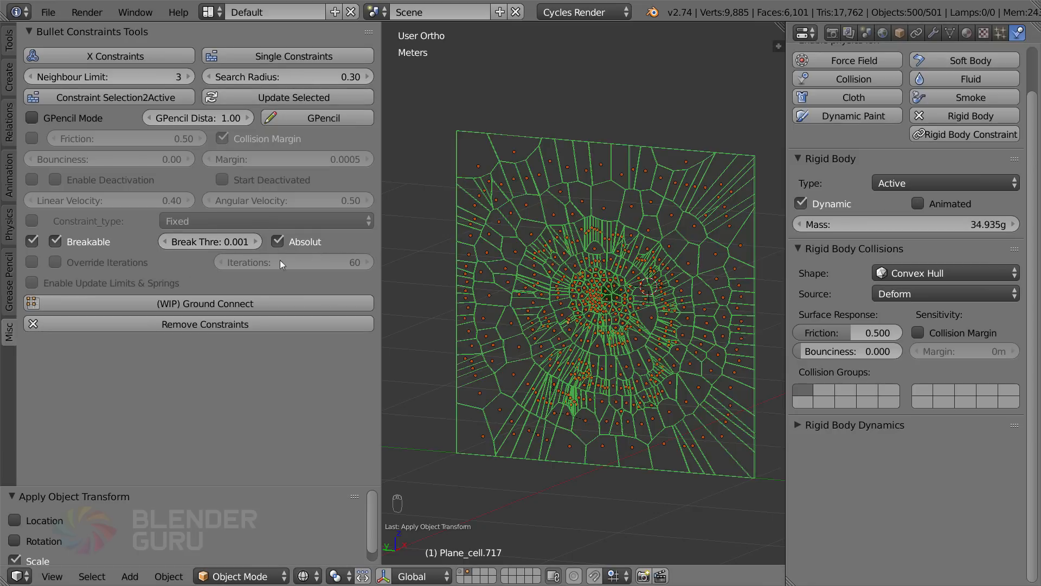
# Replace the selected shards' constraints with single constraints generated at a Search Radius of 1.00
pyautogui.click(236, 317)
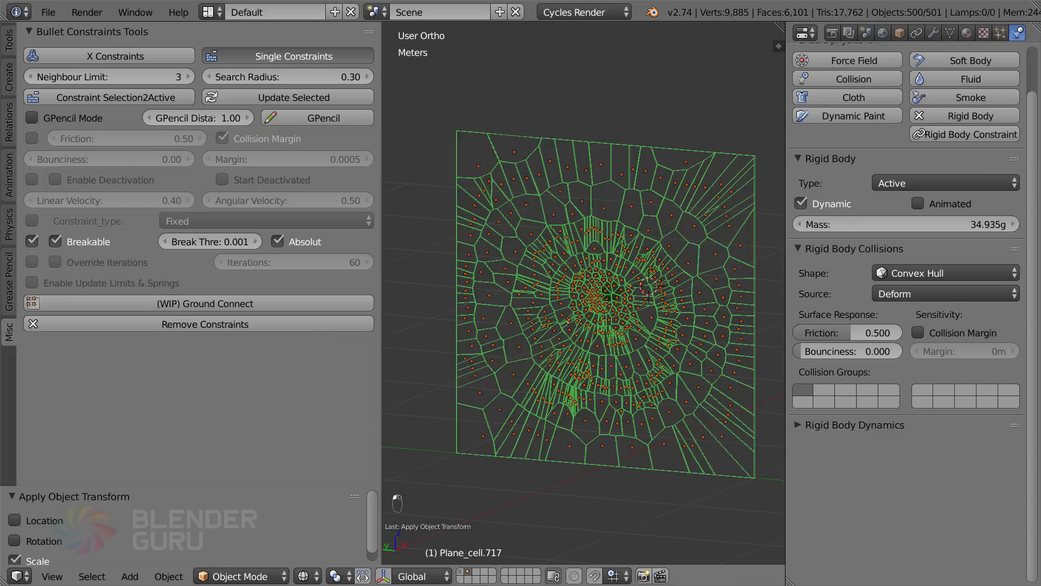
pyautogui.scroll(6, 556, 389)
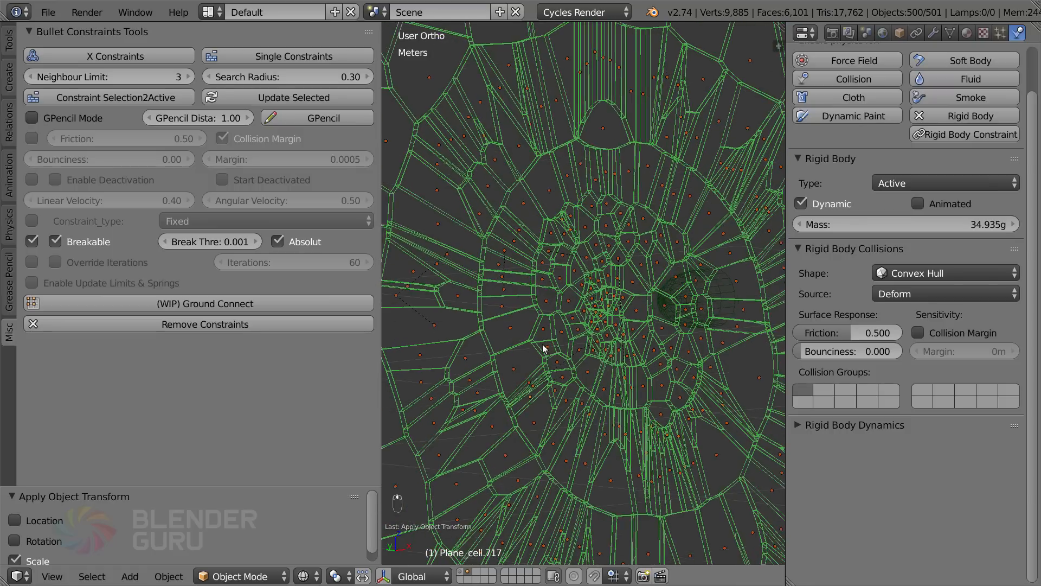
pyautogui.scroll(-6, 544, 347)
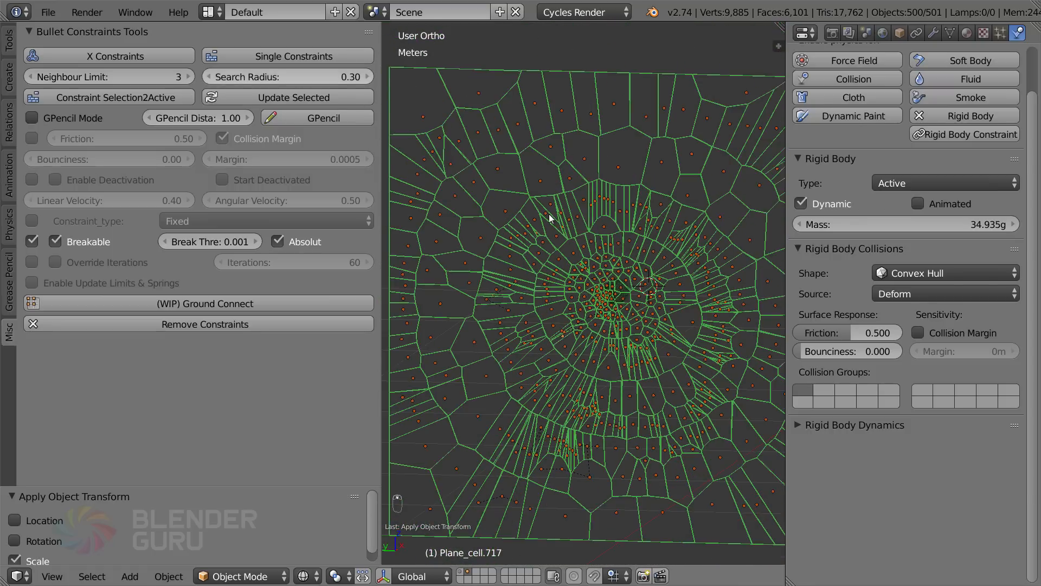
pyautogui.scroll(4, 549, 218)
pyautogui.scroll(-3, 588, 292)
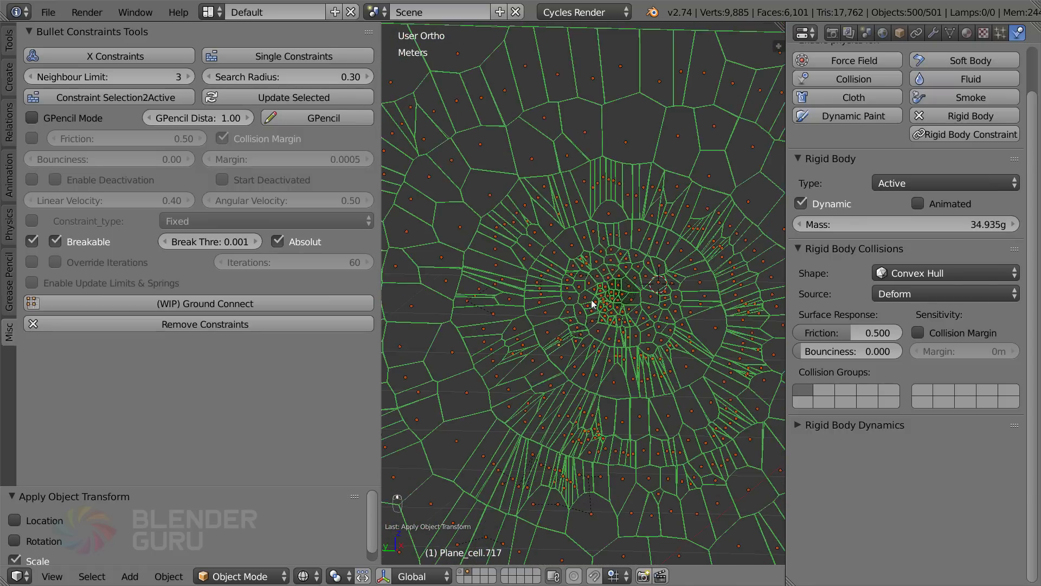
pyautogui.scroll(2, 592, 304)
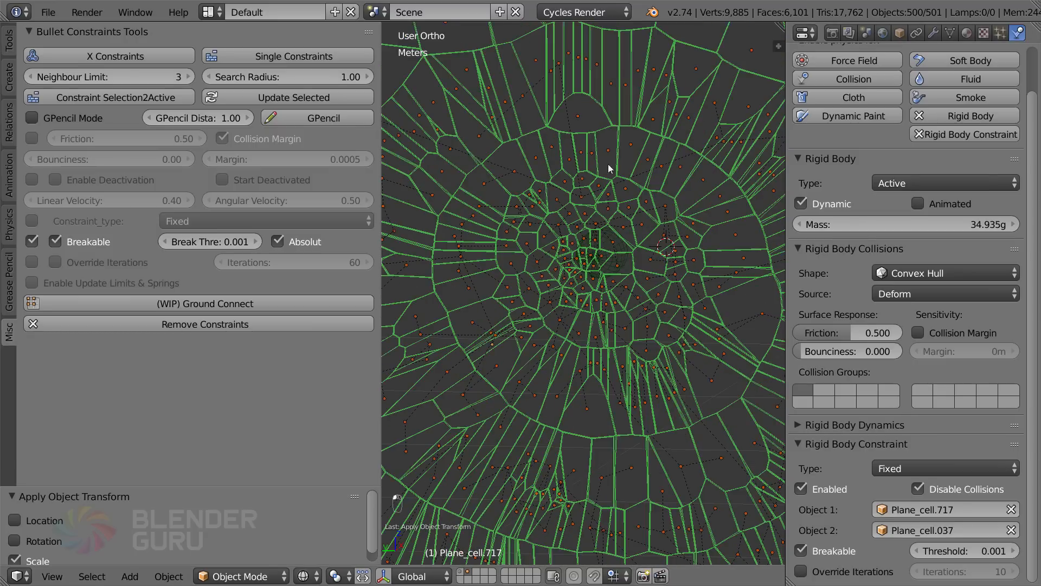
# Examine the constraint links around the pane's impact area up close with the tool shelf hidden
pyautogui.scroll(-1, 604, 312)
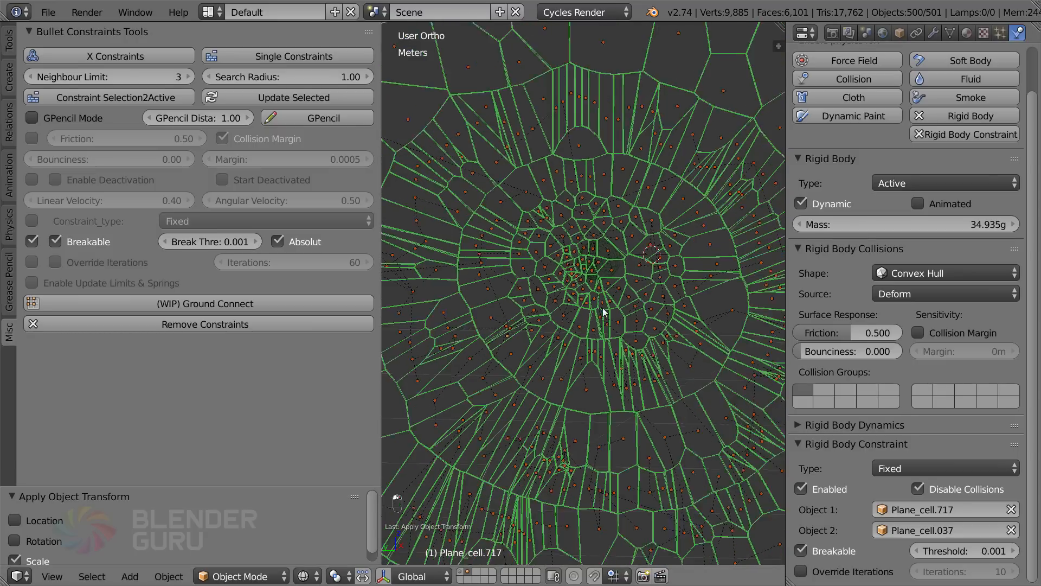
pyautogui.scroll(1, 603, 312)
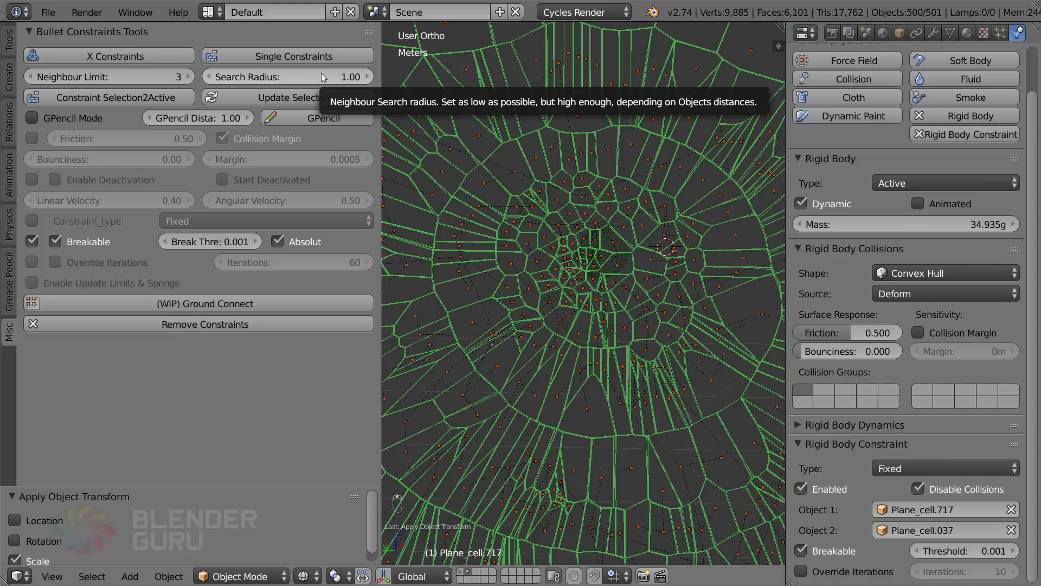
pyautogui.scroll(5, 594, 310)
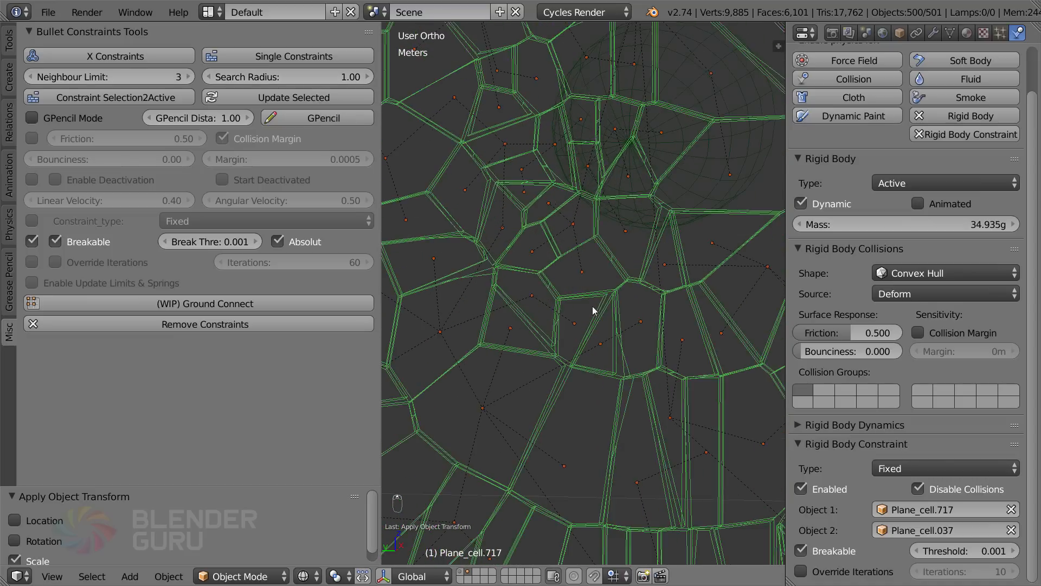
pyautogui.scroll(2, 594, 310)
pyautogui.press('t')
pyautogui.moveTo(626, 274); pyautogui.dragTo(385, 241, button='middle')
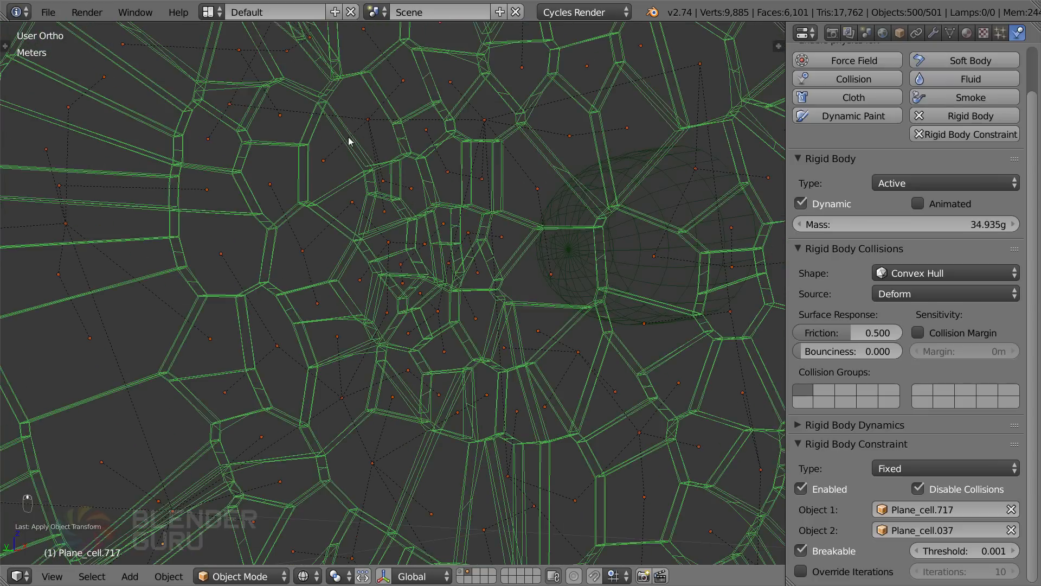
# Deselect everything and select individual shards beside the impact area to view which objects their constraints link
pyautogui.press('a')
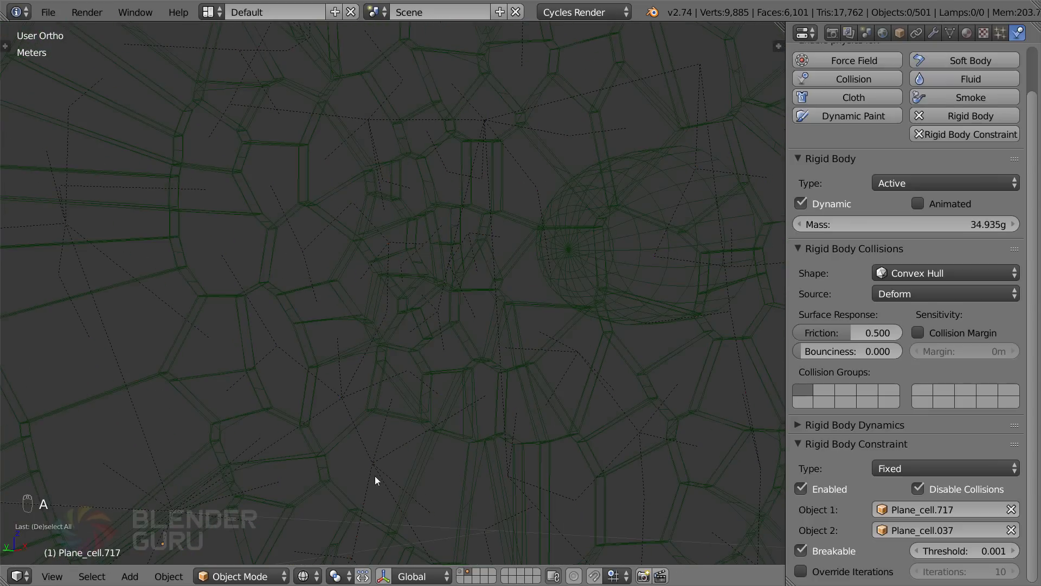
pyautogui.scroll(3, 416, 418)
pyautogui.rightClick(380, 341)
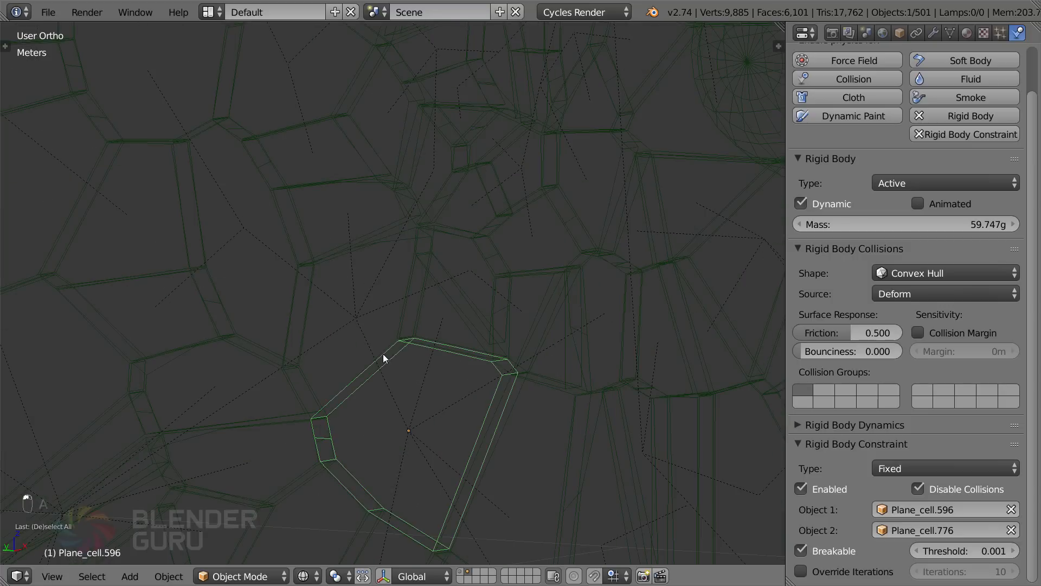
pyautogui.rightClick(382, 337)
pyautogui.moveTo(382, 334); pyautogui.dragTo(274, 255, button='middle')
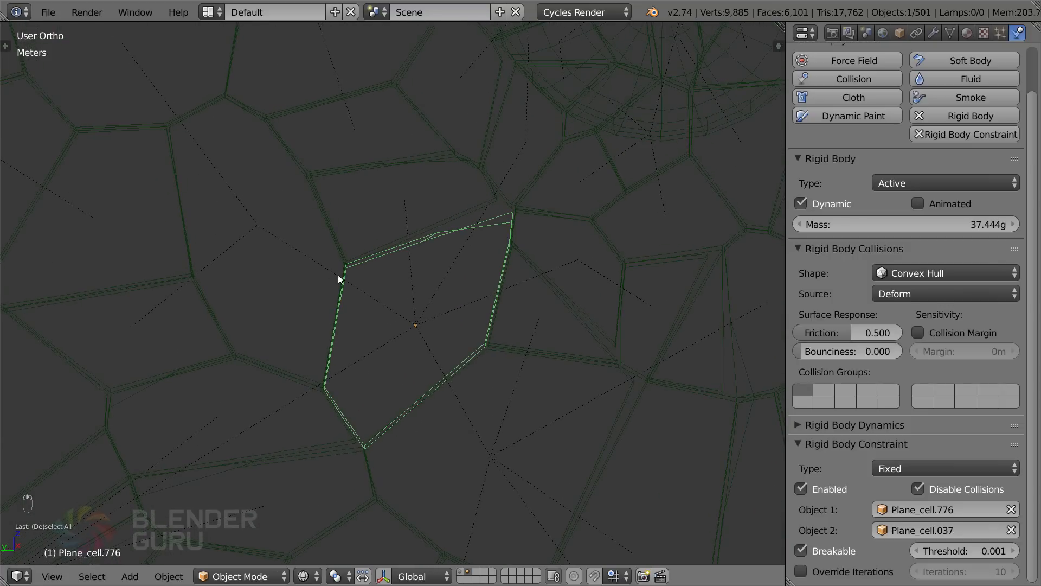
# Inspect the constraint settings of several more shards around the bullet, finishing with nothing selected
pyautogui.scroll(-3, 337, 274)
pyautogui.keyDown('shift'); pyautogui.moveTo(391, 145); pyautogui.dragTo(418, 261, button='middle'); pyautogui.keyUp('shift')
pyautogui.scroll(-2, 435, 307)
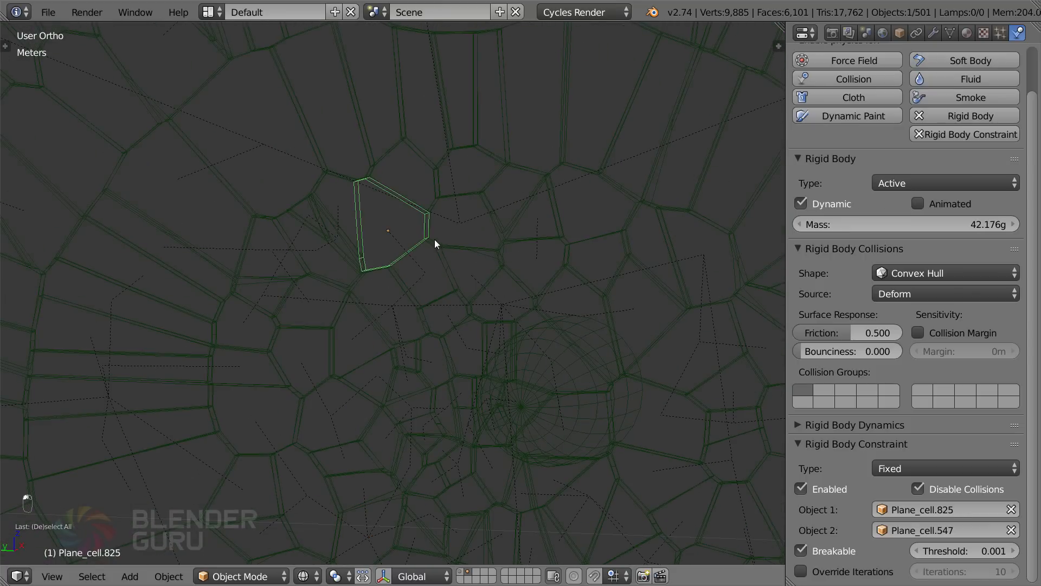
pyautogui.keyDown('shift'); pyautogui.moveTo(521, 309); pyautogui.dragTo(450, 275, button='middle'); pyautogui.keyUp('shift')
pyautogui.scroll(2, 465, 275)
pyautogui.keyDown('shift'); pyautogui.moveTo(656, 435); pyautogui.dragTo(492, 229, button='middle'); pyautogui.keyUp('shift')
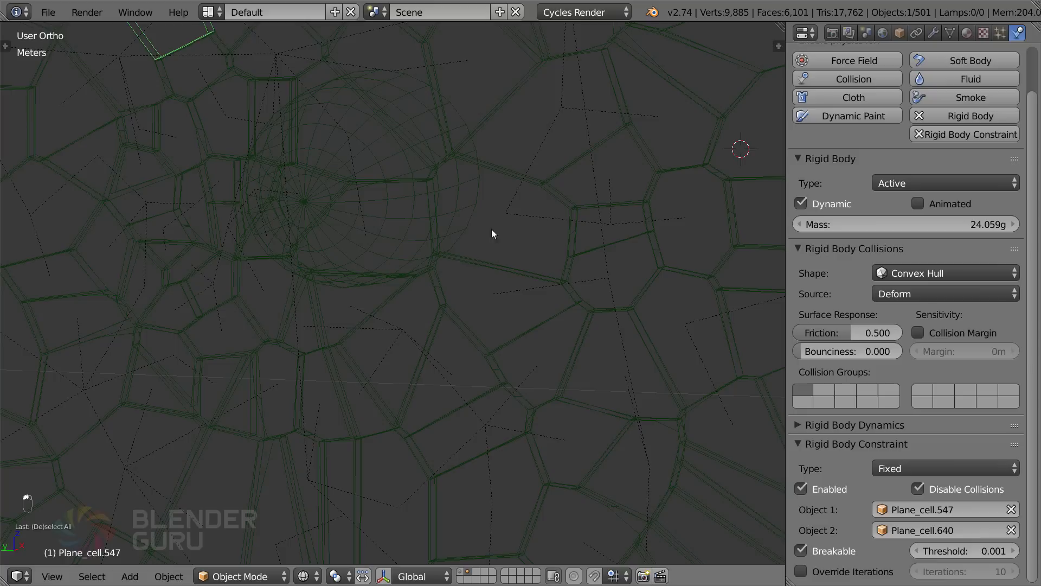
pyautogui.rightClick(545, 277)
pyautogui.rightClick(436, 335)
pyautogui.rightClick(404, 358)
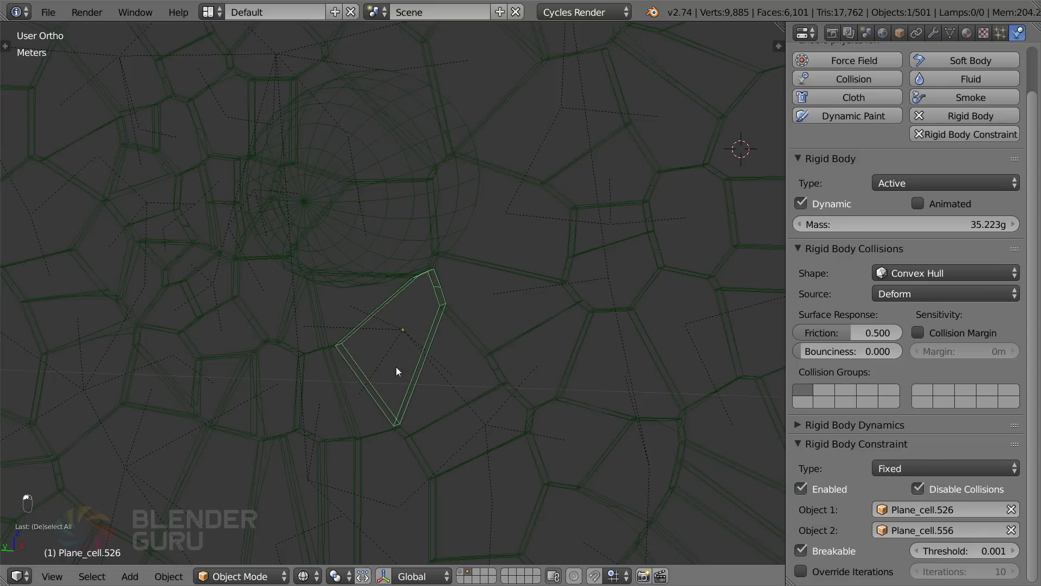
pyautogui.moveTo(396, 367); pyautogui.dragTo(408, 340, button='middle')
pyautogui.press('a')
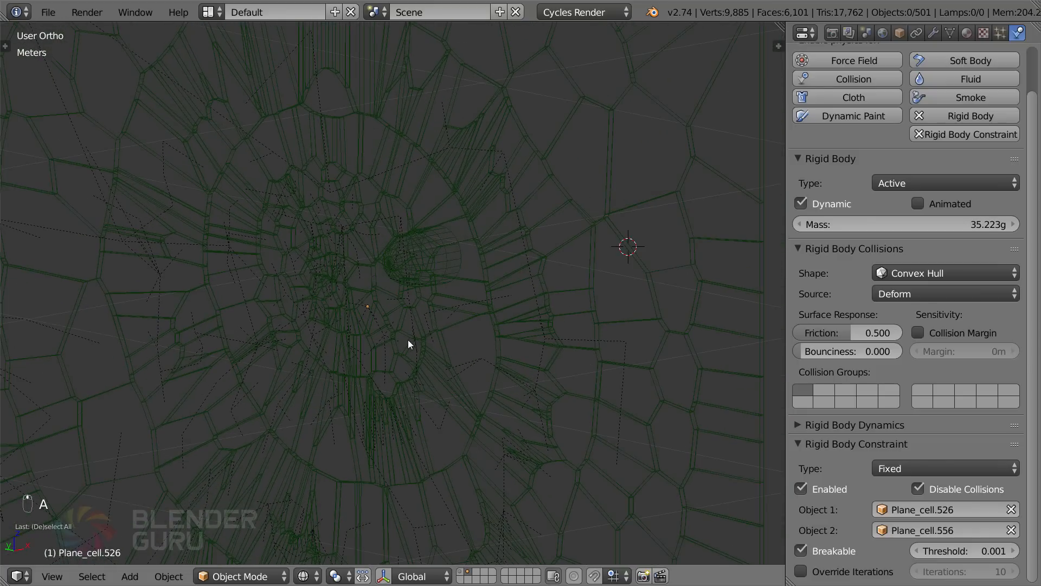
# Play the simulation in solid shading, watch the bullet break the pane from both sides, and stop playback
pyautogui.press('z')
pyautogui.hotkey('alt', 'a')
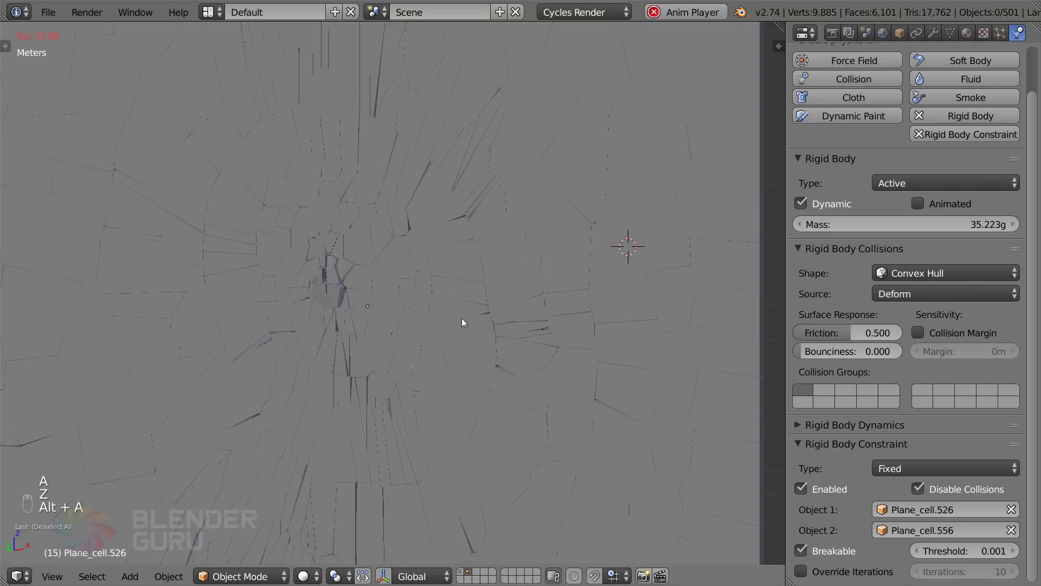
pyautogui.scroll(2, 396, 312)
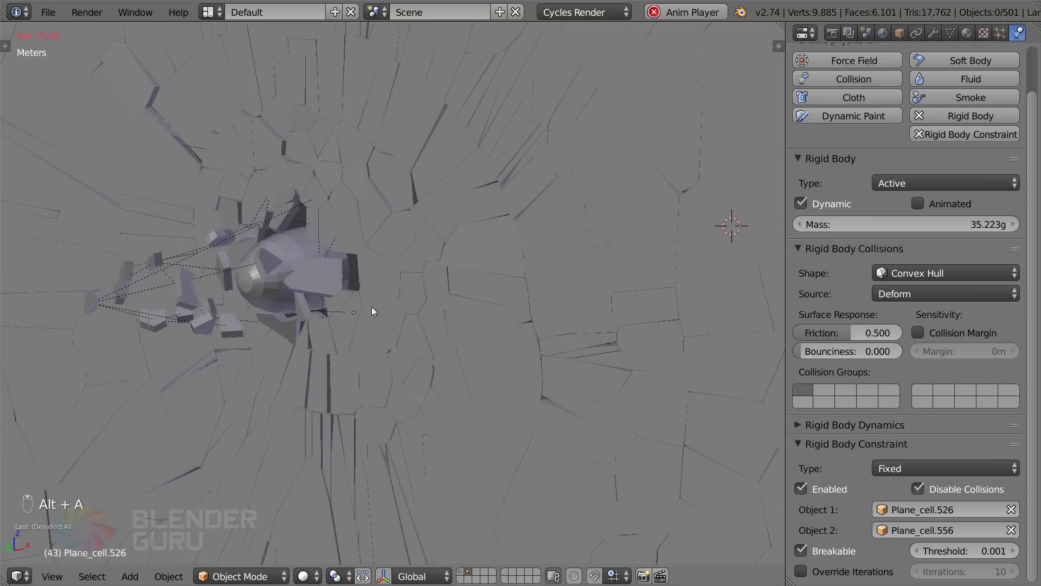
pyautogui.moveTo(369, 305); pyautogui.dragTo(473, 298, button='middle')
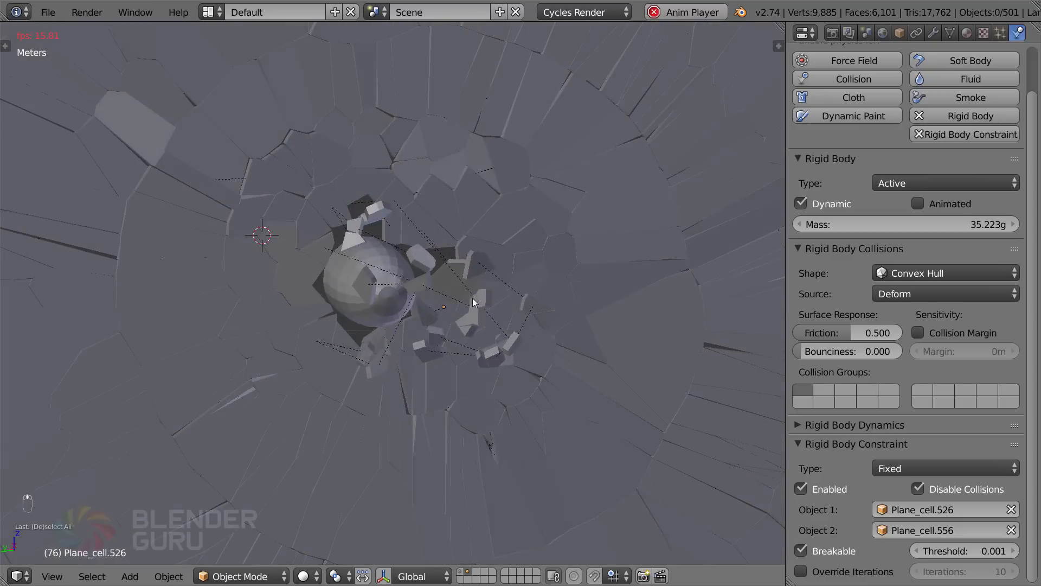
pyautogui.press('Escape')
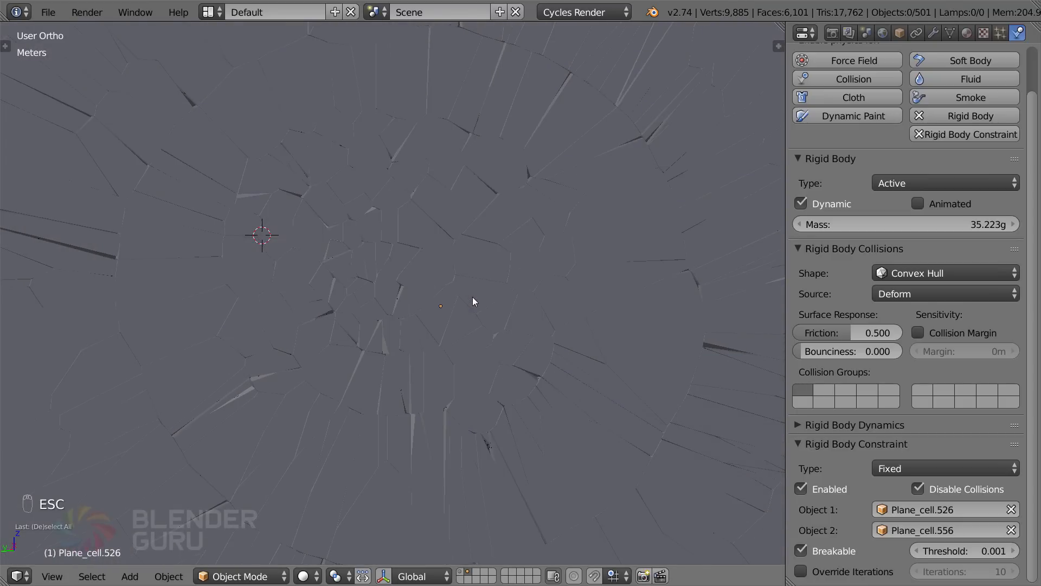
# Return to wireframe shading and box-select all of the pane's shards from above
pyautogui.press('z')
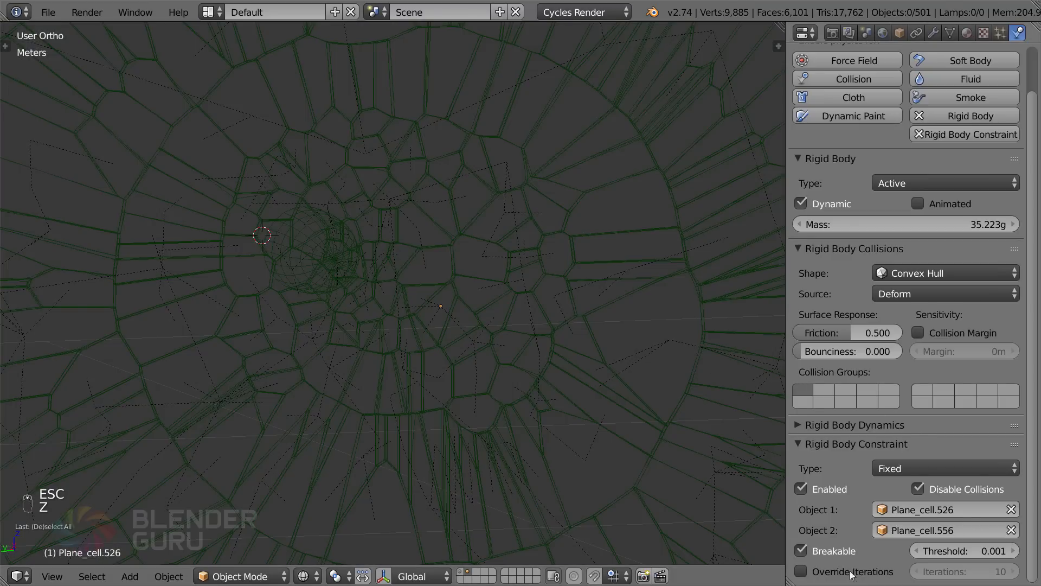
pyautogui.press('KP_7')
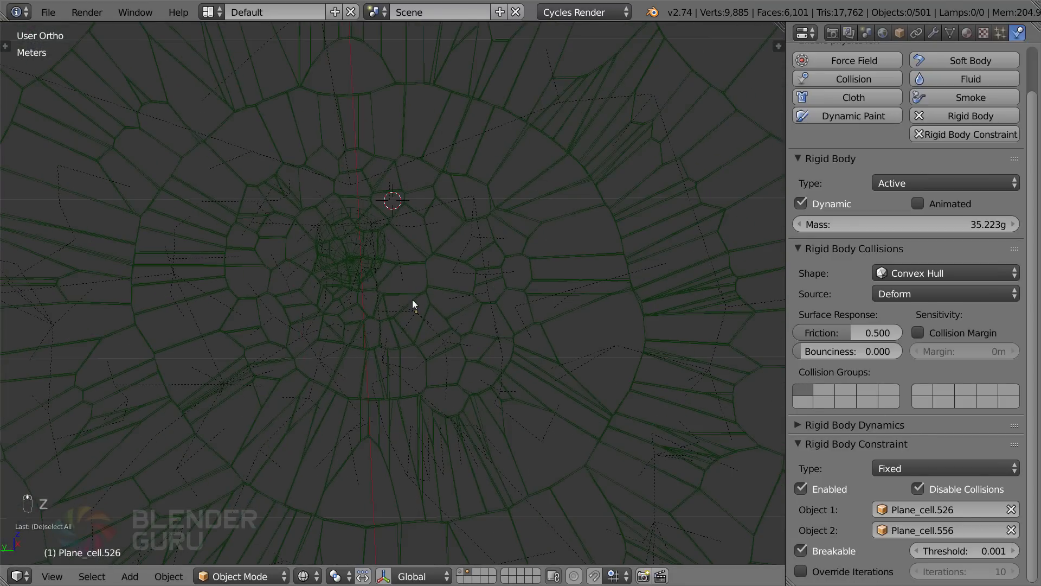
pyautogui.scroll(-7, 378, 293)
pyautogui.press('b')
pyautogui.moveTo(363, 112); pyautogui.dragTo(420, 456)
pyautogui.moveTo(421, 455); pyautogui.dragTo(759, 488, button='middle')
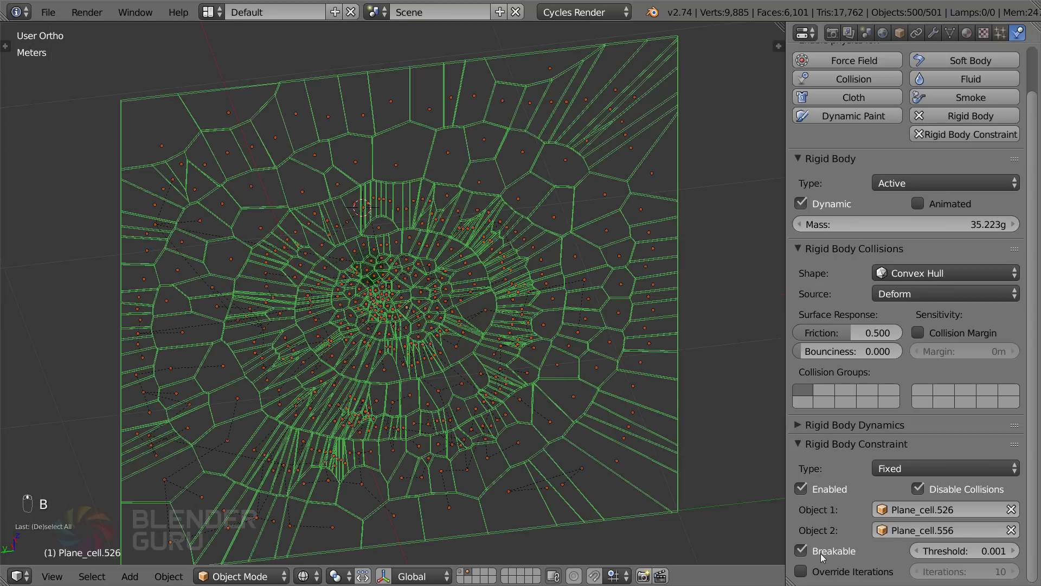
pyautogui.scroll(6, 433, 370)
pyautogui.moveTo(432, 367); pyautogui.dragTo(392, 348, button='middle')
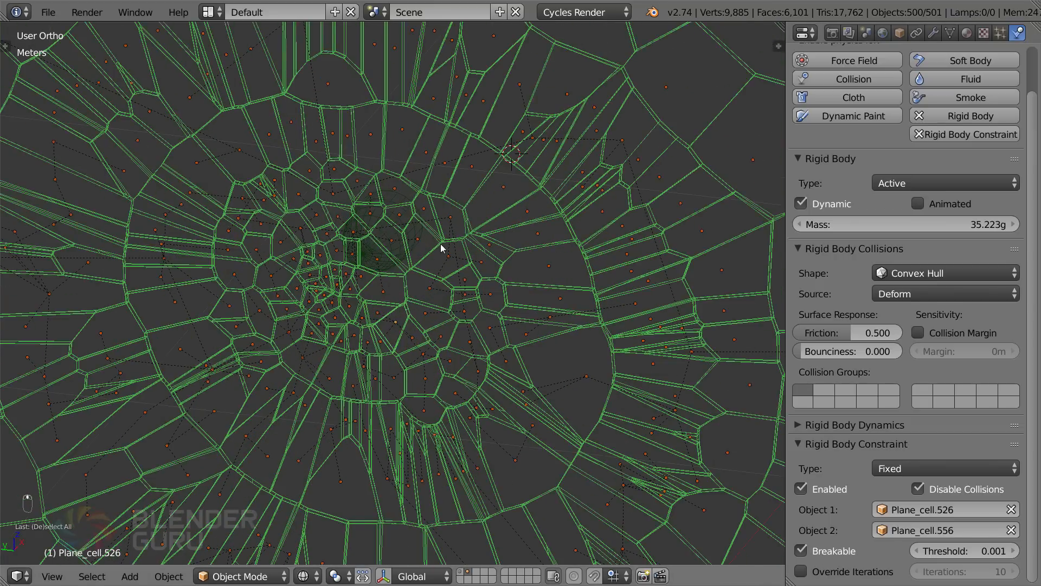
pyautogui.scroll(-2, 442, 248)
# Exclude the Breakable setting from the Bullet Constraints Tools options and replace the selected shards' constraints with newly generated single constraints
pyautogui.press('t')
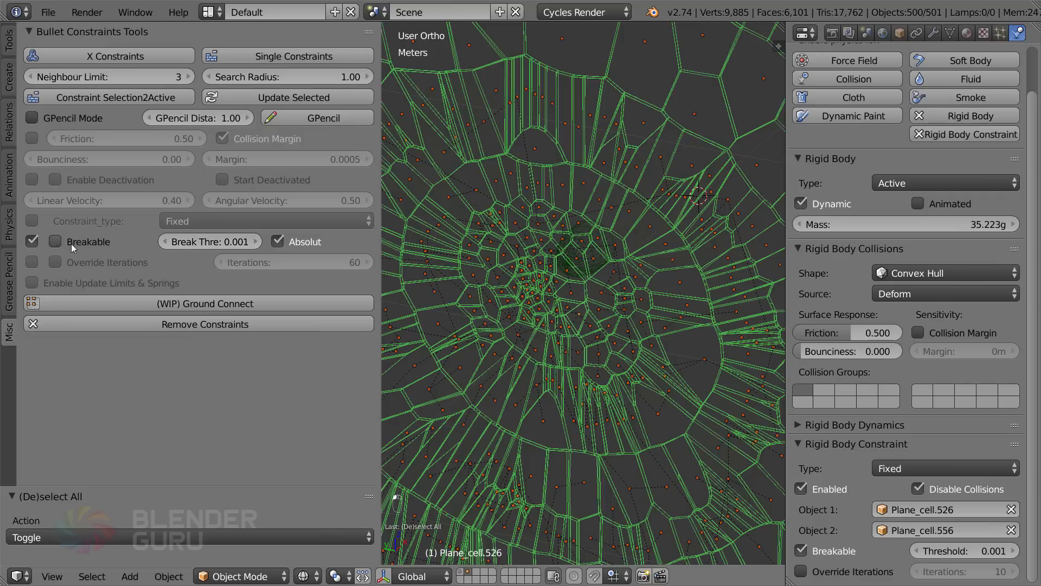
pyautogui.click(37, 241)
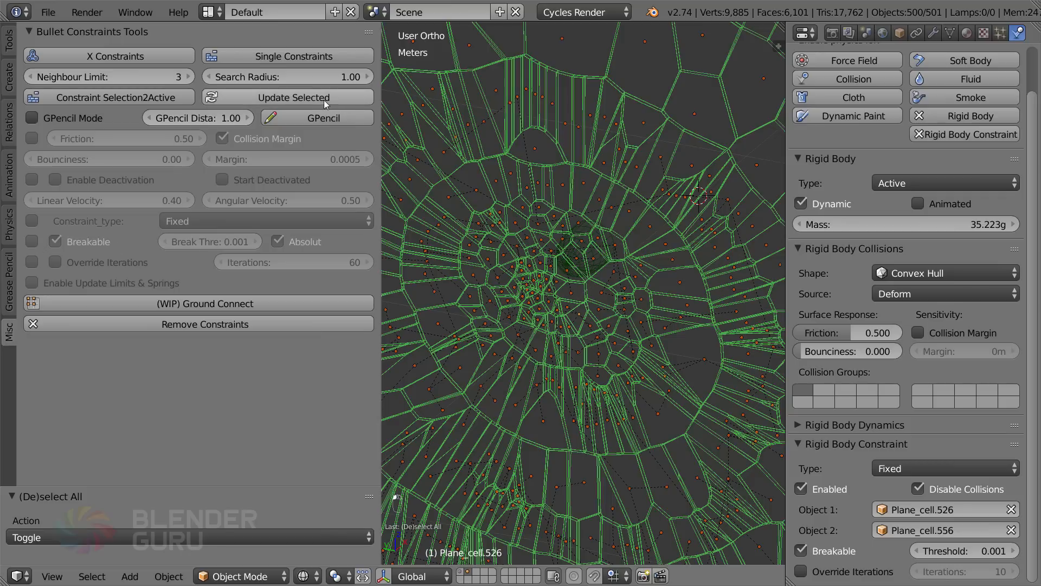
pyautogui.moveTo(499, 293); pyautogui.dragTo(522, 297, button='middle')
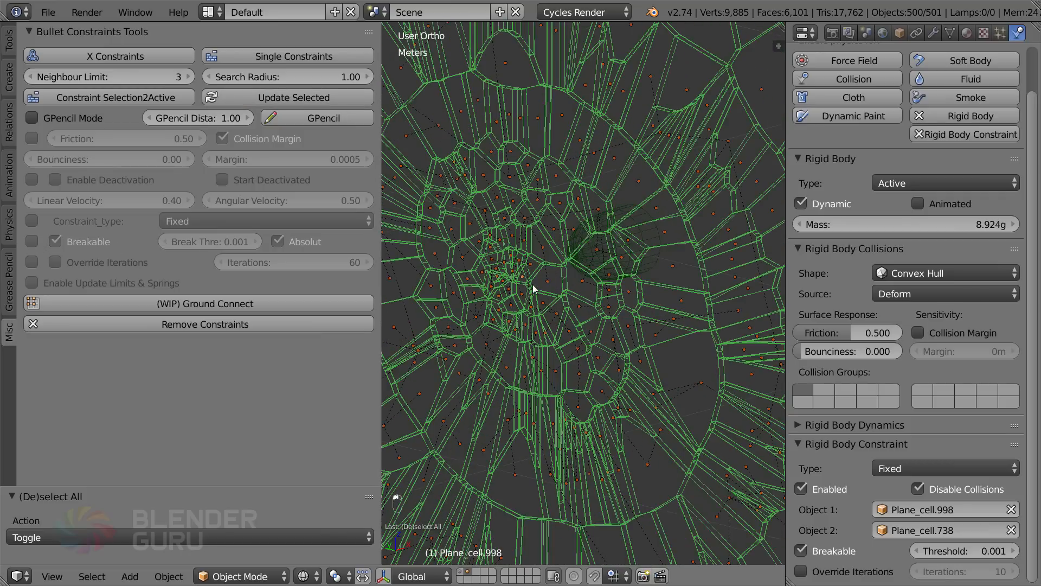
pyautogui.click(311, 95)
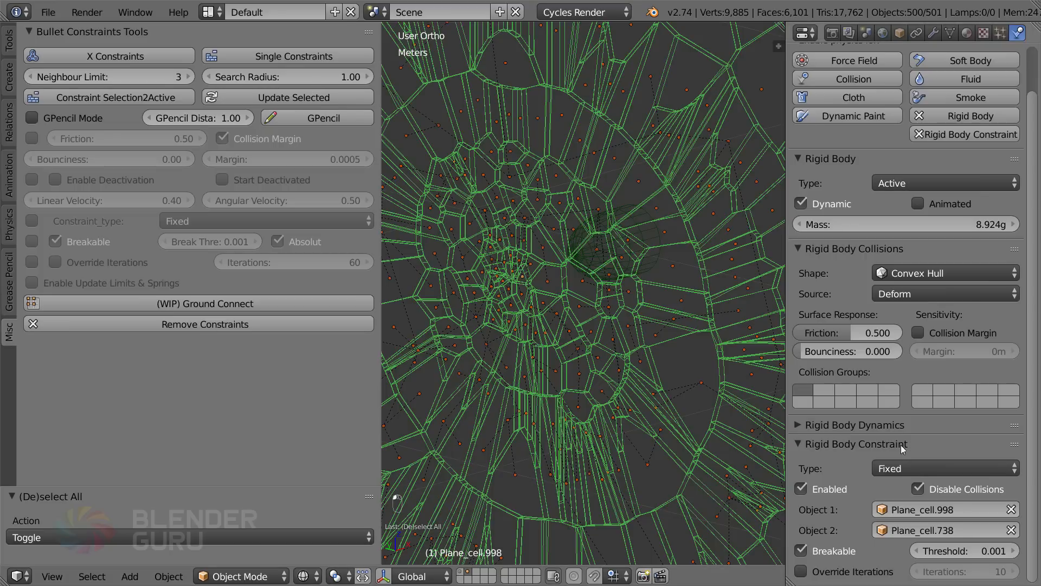
pyautogui.click(223, 325)
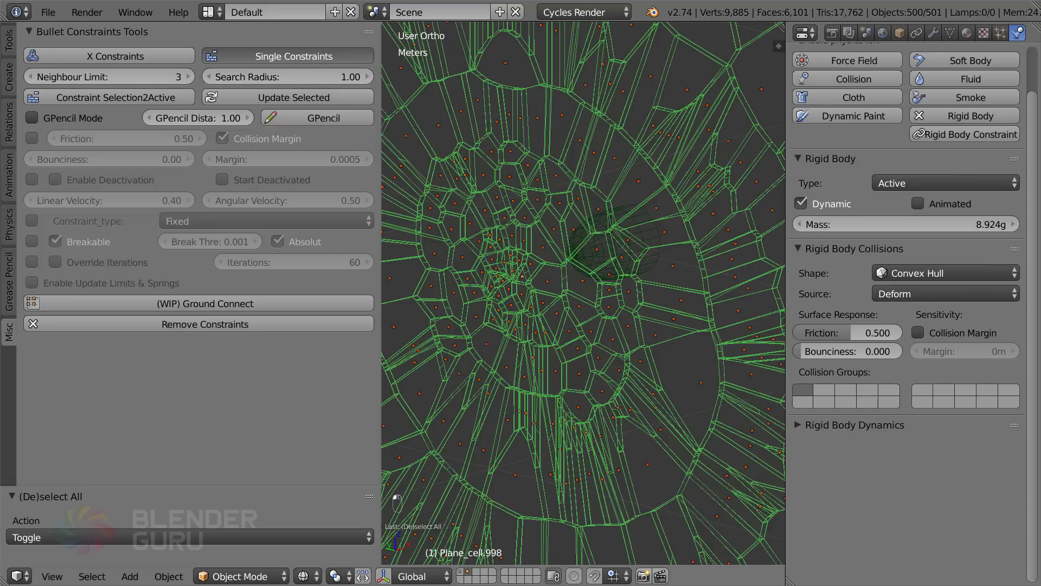
# Play the simulation with the regenerated constraints, switch to solid shading, view the pane edge-on and stop playback
pyautogui.press('t')
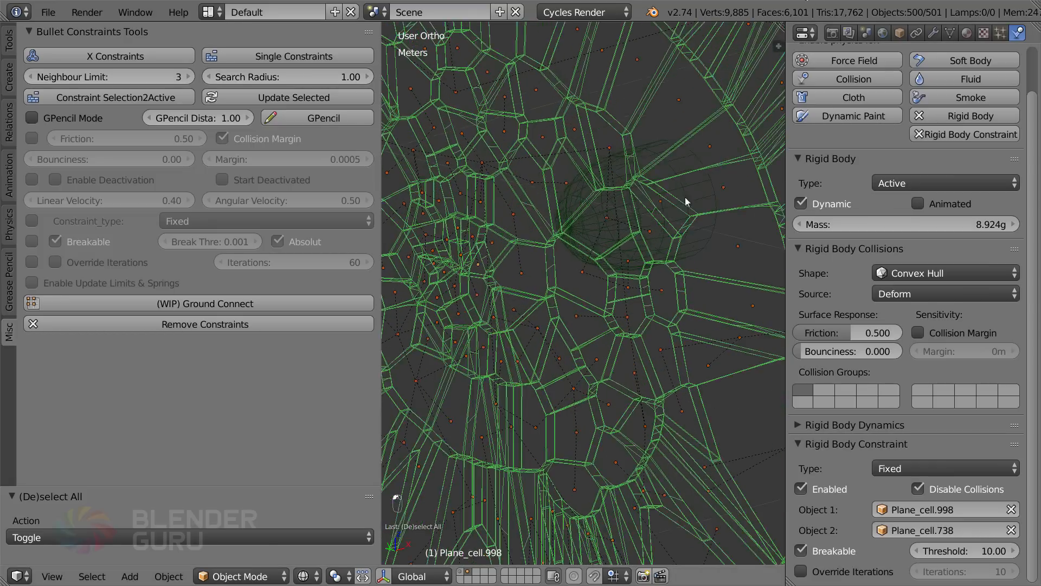
pyautogui.hotkey('alt', 'a')
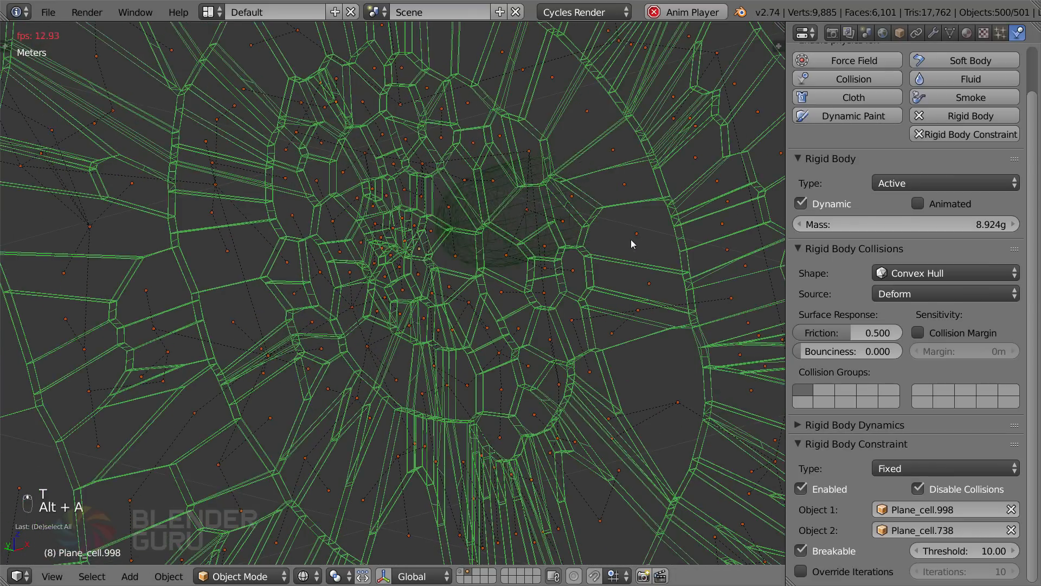
pyautogui.press('z')
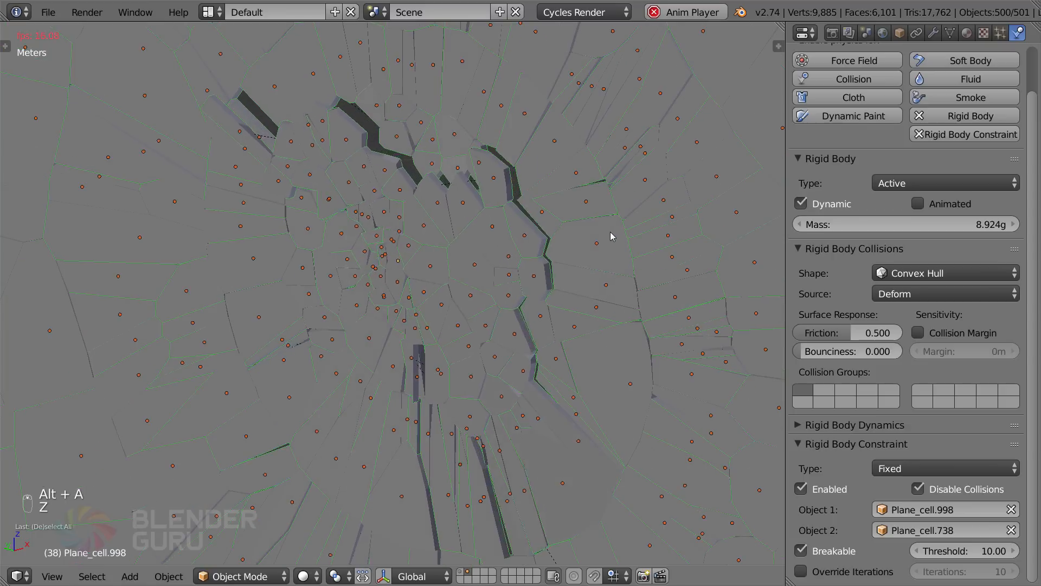
pyautogui.moveTo(610, 232); pyautogui.dragTo(536, 233, button='middle')
pyautogui.press('Escape')
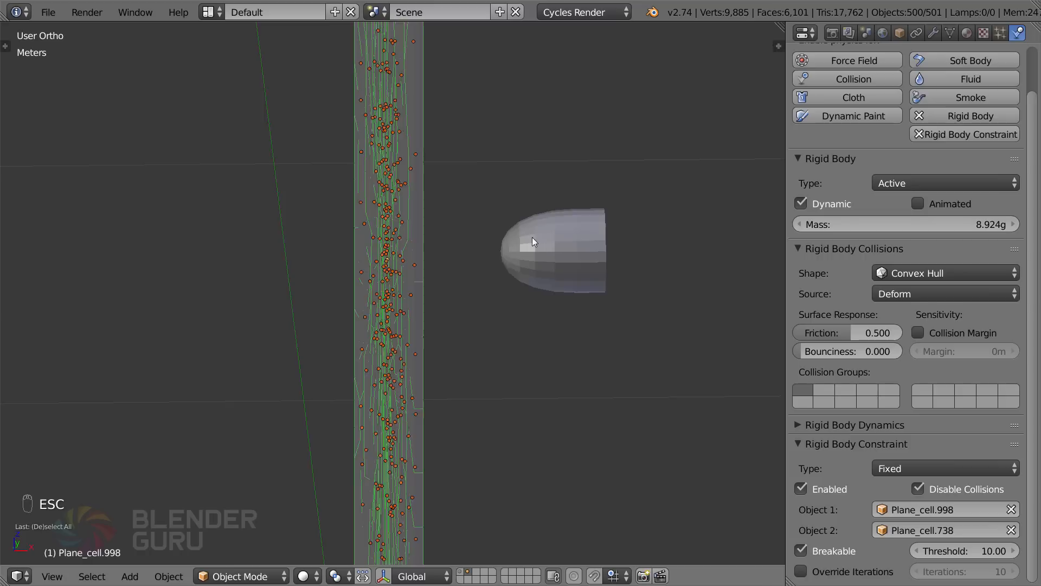
# Replay the simulation from the side, examine the cracking shards from several angles around the pane, and stop playback
pyautogui.hotkey('alt', 'a')
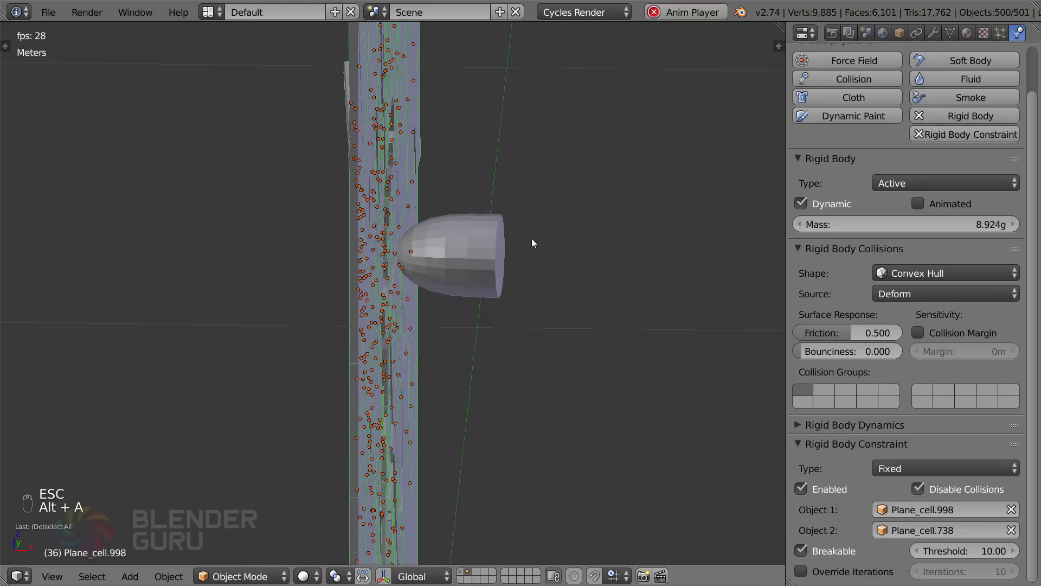
pyautogui.moveTo(534, 235); pyautogui.dragTo(464, 281, button='middle')
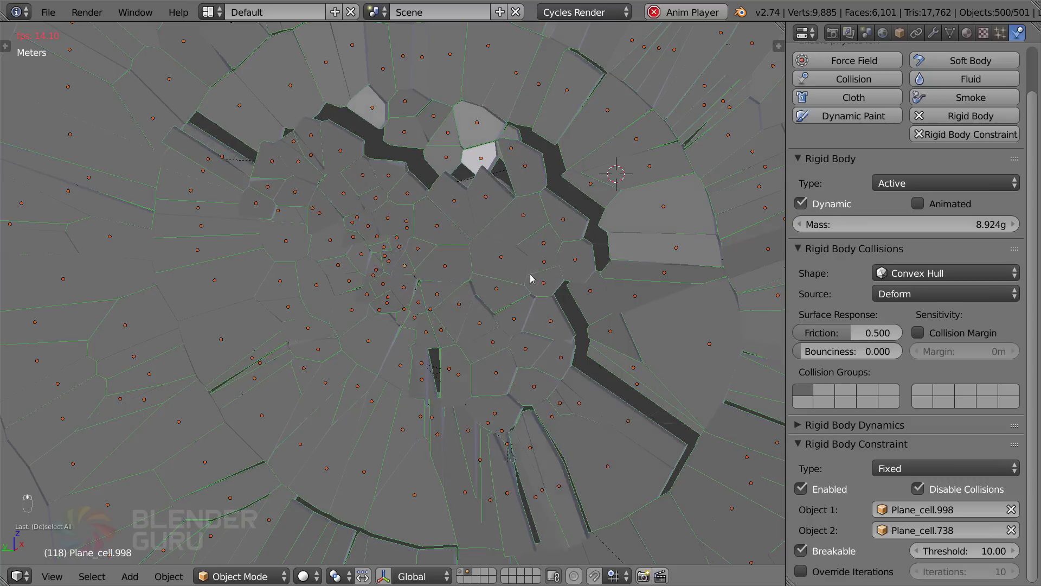
pyautogui.moveTo(530, 278); pyautogui.dragTo(455, 337, button='middle')
pyautogui.moveTo(470, 406)
pyautogui.mouseDown(button='middle')
pyautogui.moveTo(518, 394)
pyautogui.moveTo(486, 379)
pyautogui.moveTo(592, 393)
pyautogui.moveTo(504, 367)
pyautogui.moveTo(518, 367)
pyautogui.moveTo(530, 395)
pyautogui.moveTo(483, 395)
pyautogui.mouseUp(button='middle')
pyautogui.scroll(1, 513, 391)
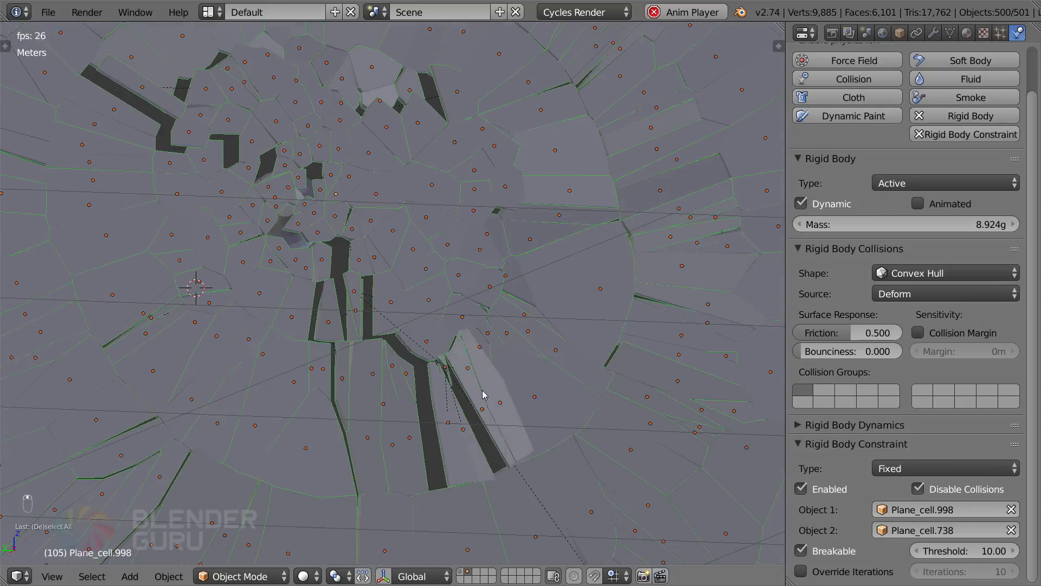
pyautogui.moveTo(441, 358); pyautogui.dragTo(464, 362, button='middle')
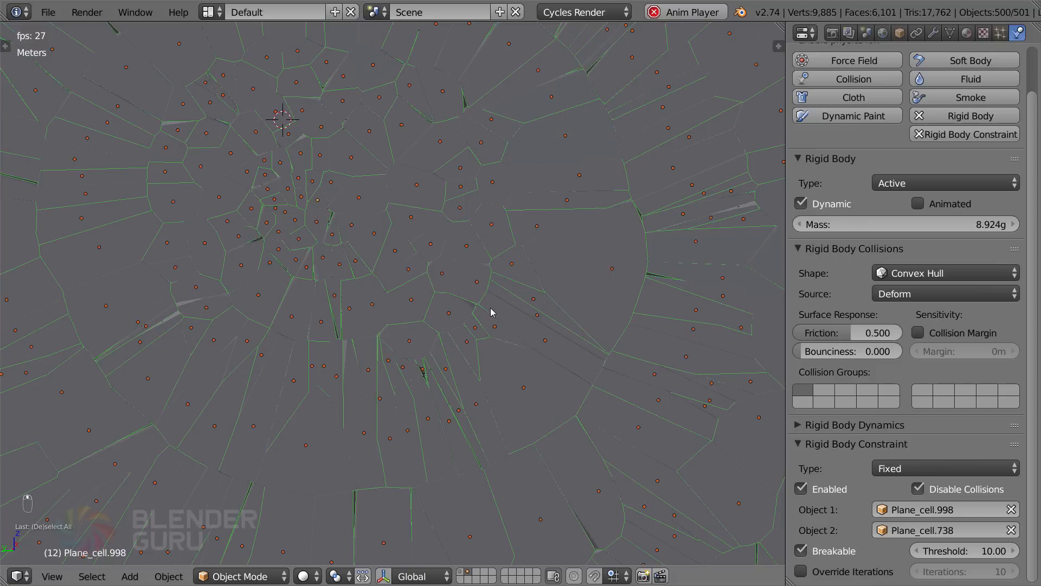
pyautogui.press('Escape')
pyautogui.moveTo(468, 290); pyautogui.dragTo(458, 269, button='middle')
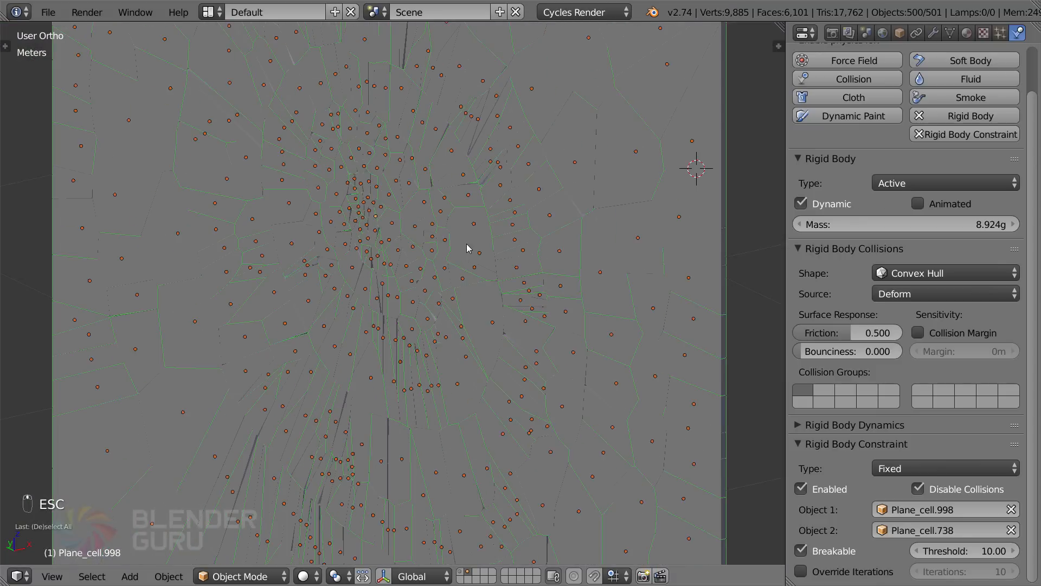
# Remove the constraints from all selected shards and return to wireframe shading
pyautogui.press('t')
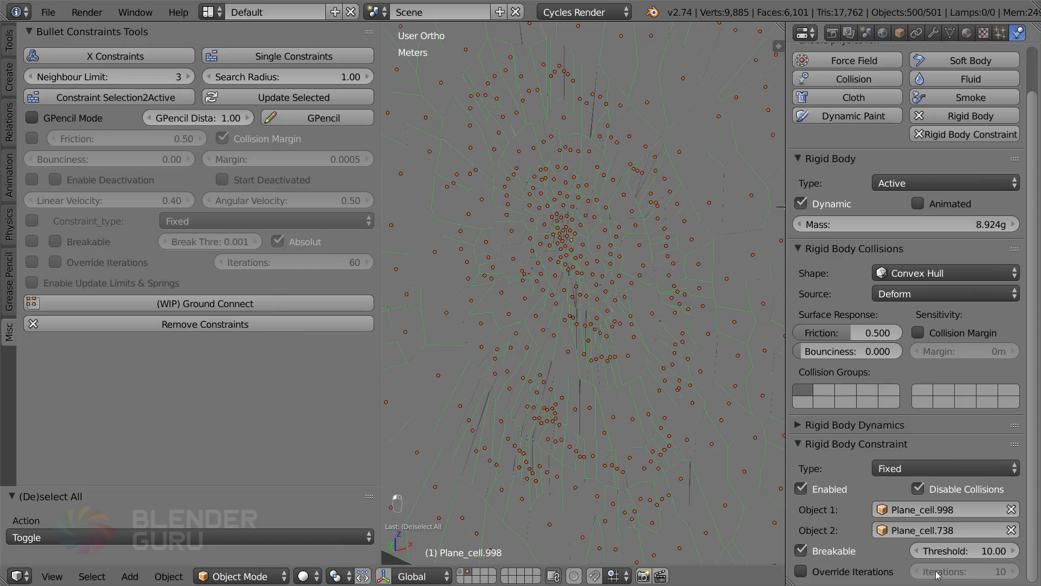
pyautogui.click(200, 324)
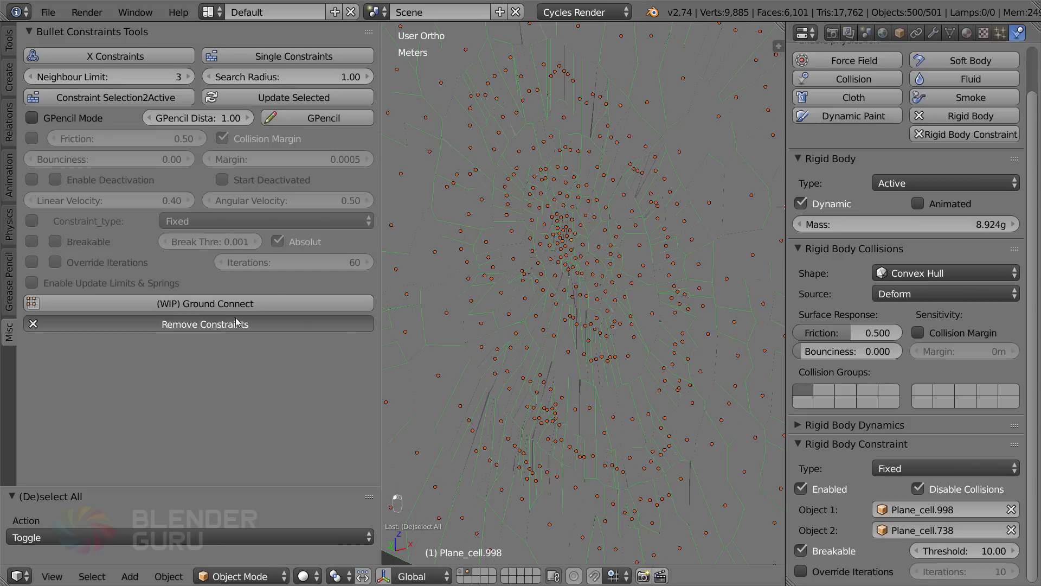
pyautogui.moveTo(592, 290)
pyautogui.mouseDown(button='middle')
pyautogui.moveTo(396, 256)
pyautogui.moveTo(548, 290)
pyautogui.moveTo(615, 271)
pyautogui.mouseUp(button='middle')
pyautogui.press('z')
pyautogui.scroll(3, 608, 271)
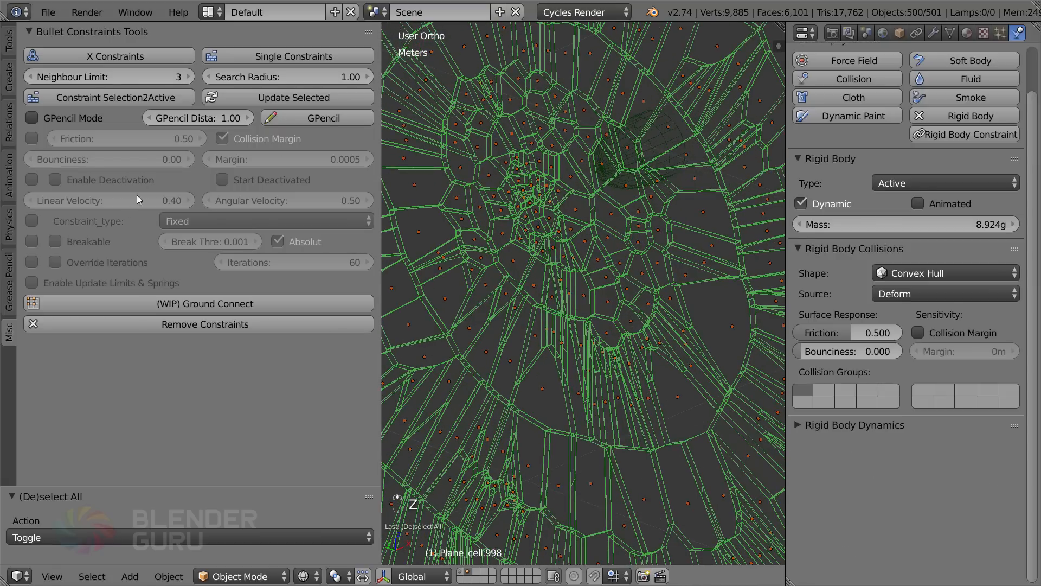
# Include Breakable in the Bullet Constraints Tools options with a break threshold of 0.01, and test the simulation with it
pyautogui.click(32, 241)
pyautogui.click(55, 241)
pyautogui.click(210, 241)
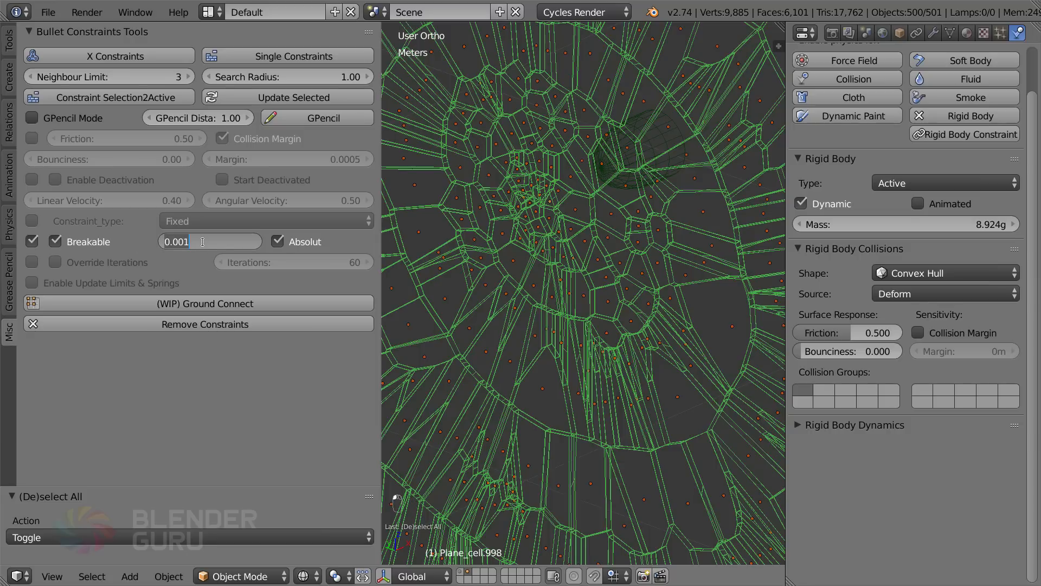
pyautogui.press('Return')
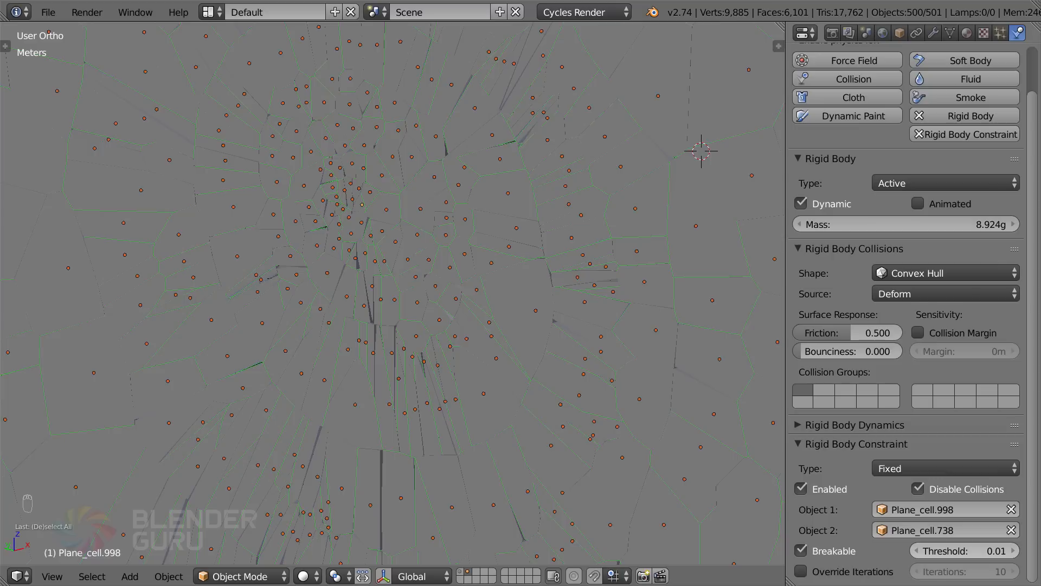
pyautogui.hotkey('alt', 'a')
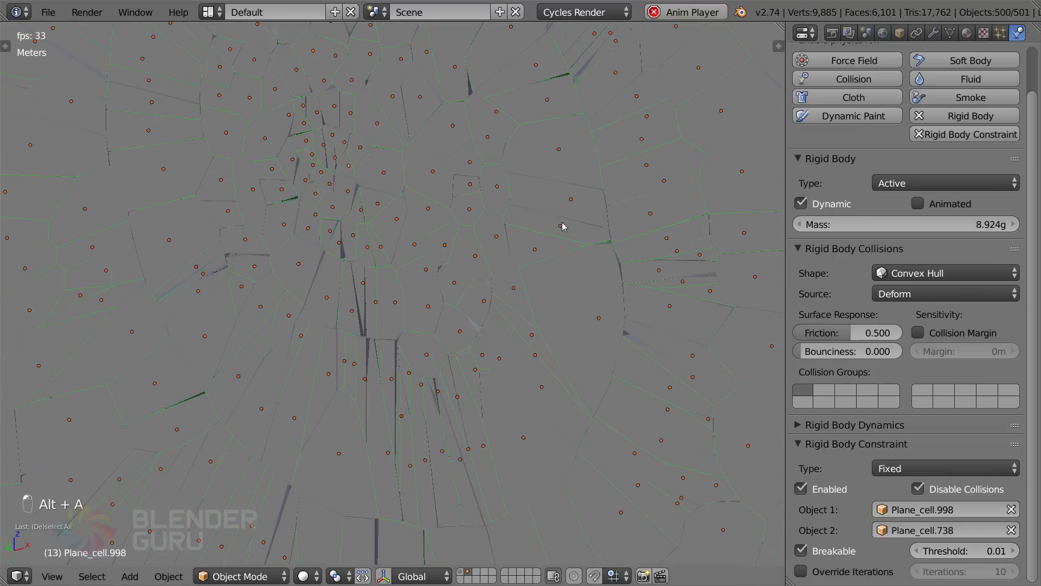
pyautogui.press('Escape')
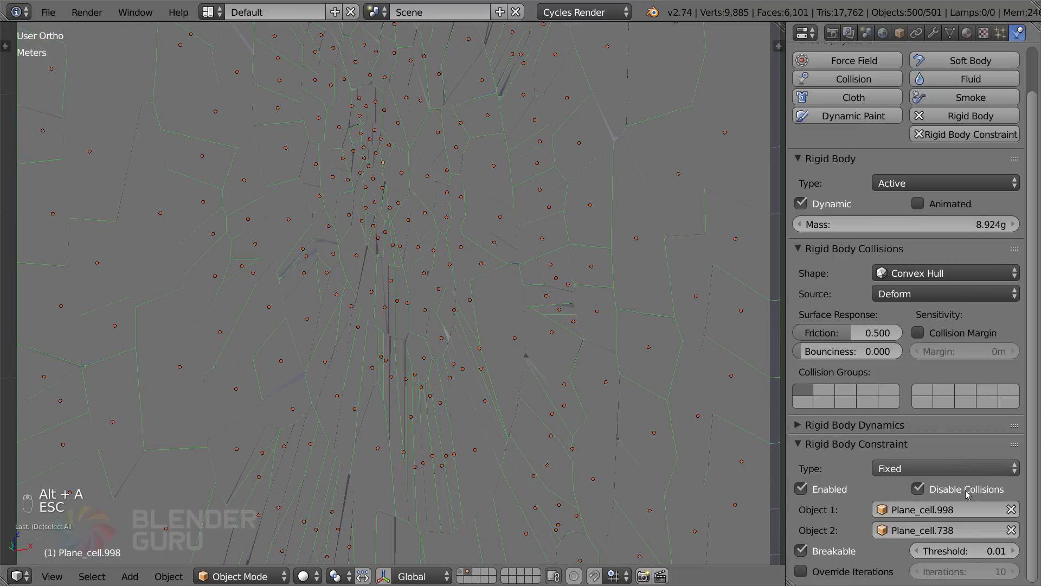
# Set the break threshold to 0.001 and update the constraints of the selected shards
pyautogui.press('t')
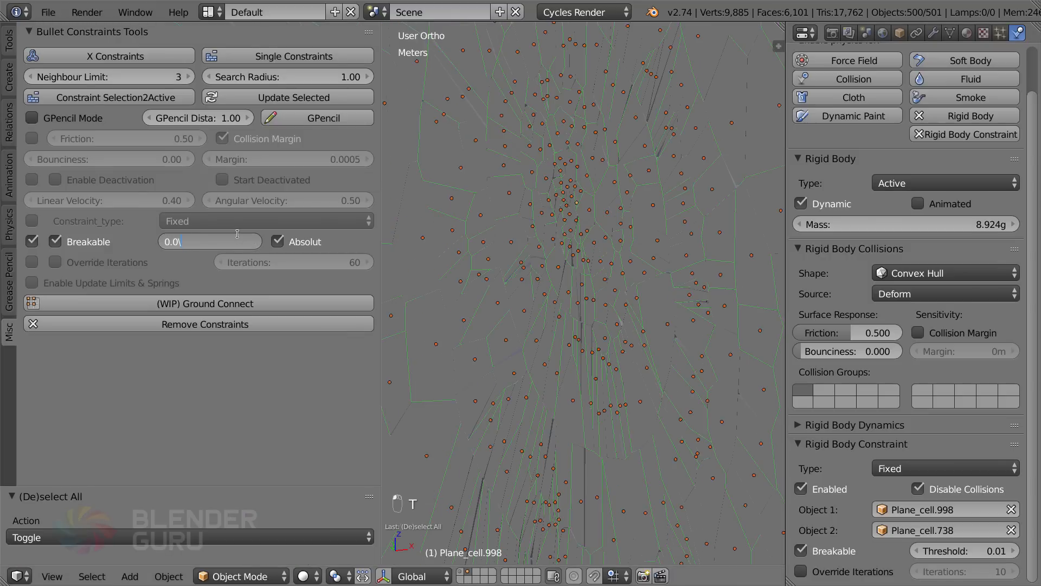
pyautogui.press('BackSpace')
pyautogui.write('01')
pyautogui.press('Return')
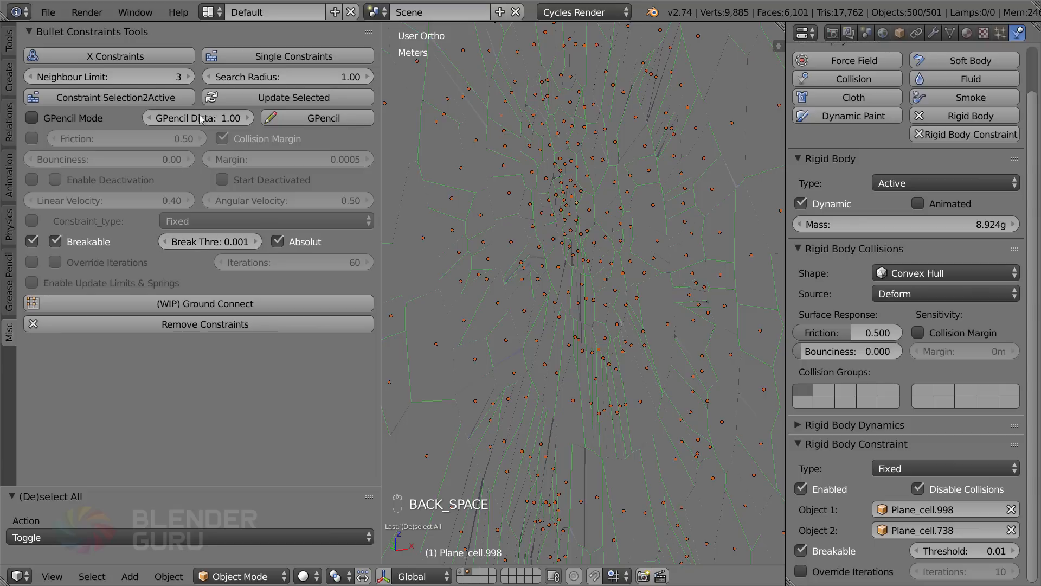
pyautogui.click(287, 97)
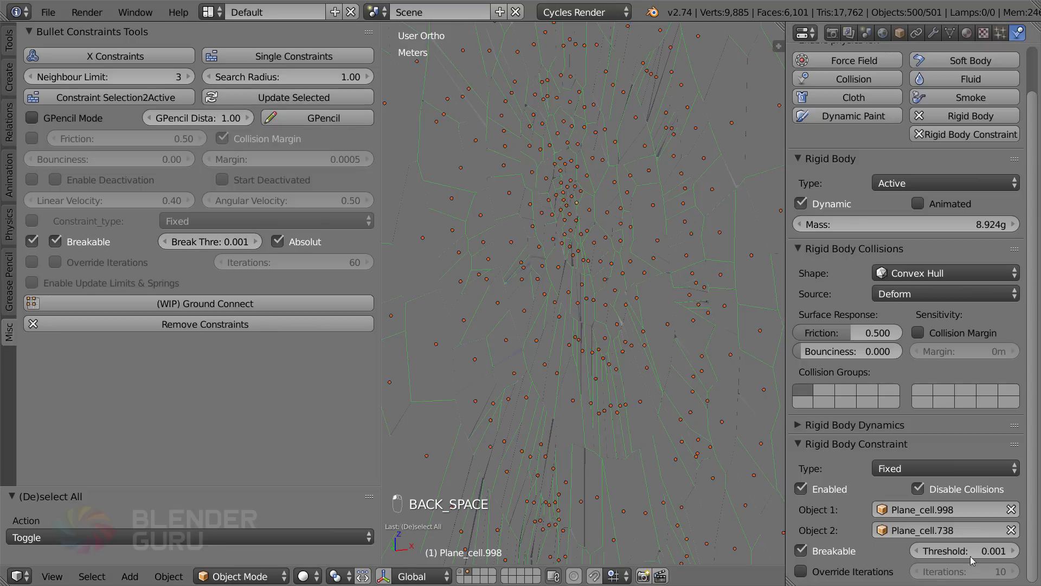
# Play the simulation to check how the bullet pierces the pane at this threshold, and stop playback
pyautogui.hotkey('alt', 'a')
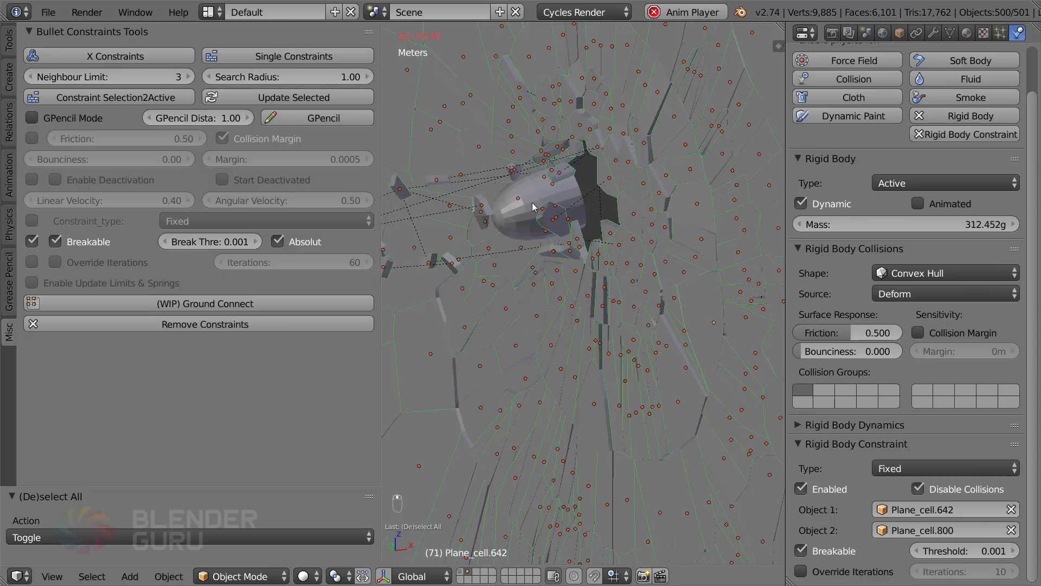
pyautogui.press('Escape')
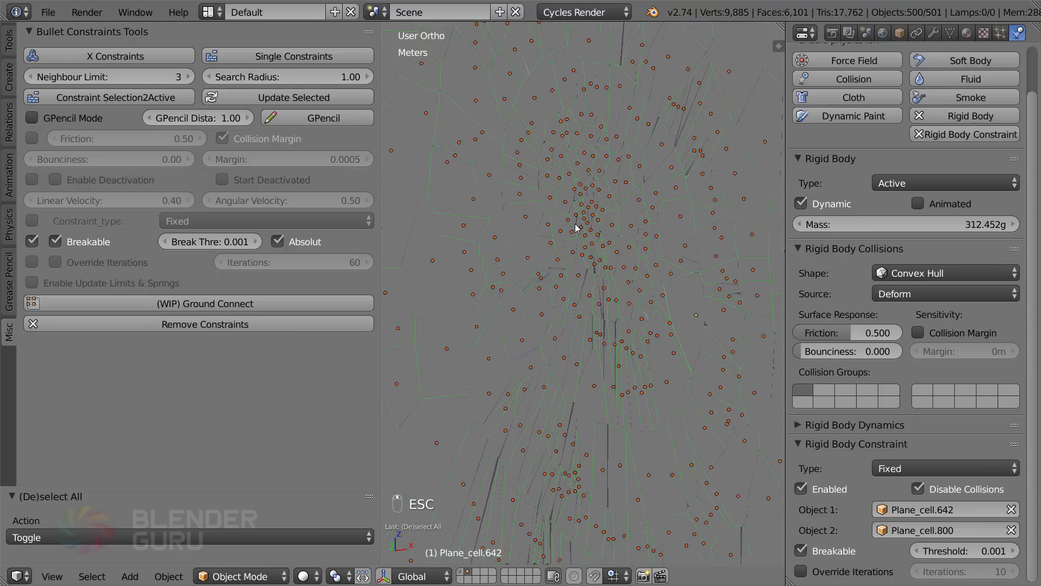
pyautogui.moveTo(576, 228); pyautogui.dragTo(526, 259, button='middle')
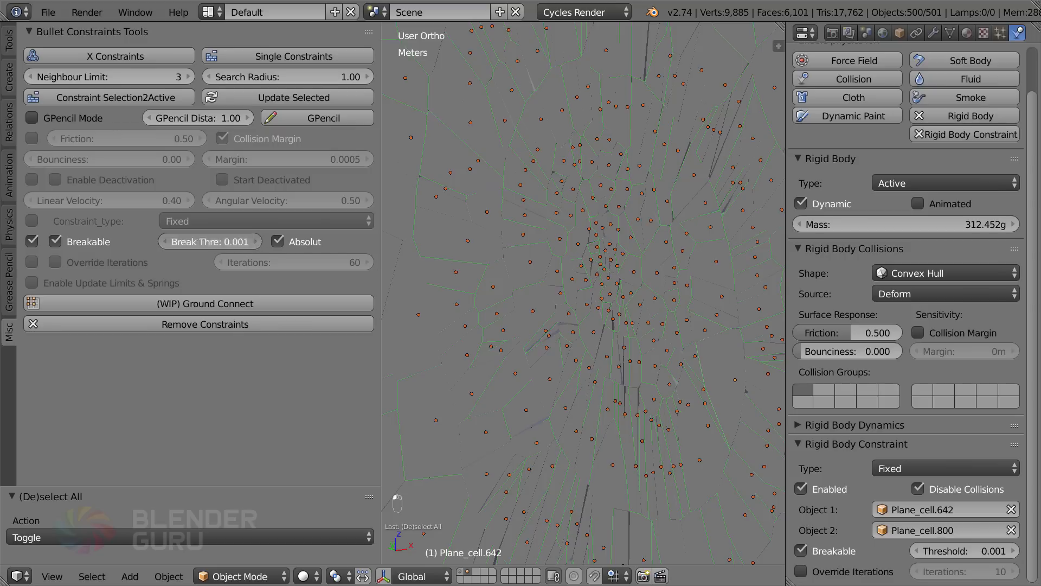
# Set the break threshold to 0.005 and apply it to the selected shards' constraints
pyautogui.press('Return')
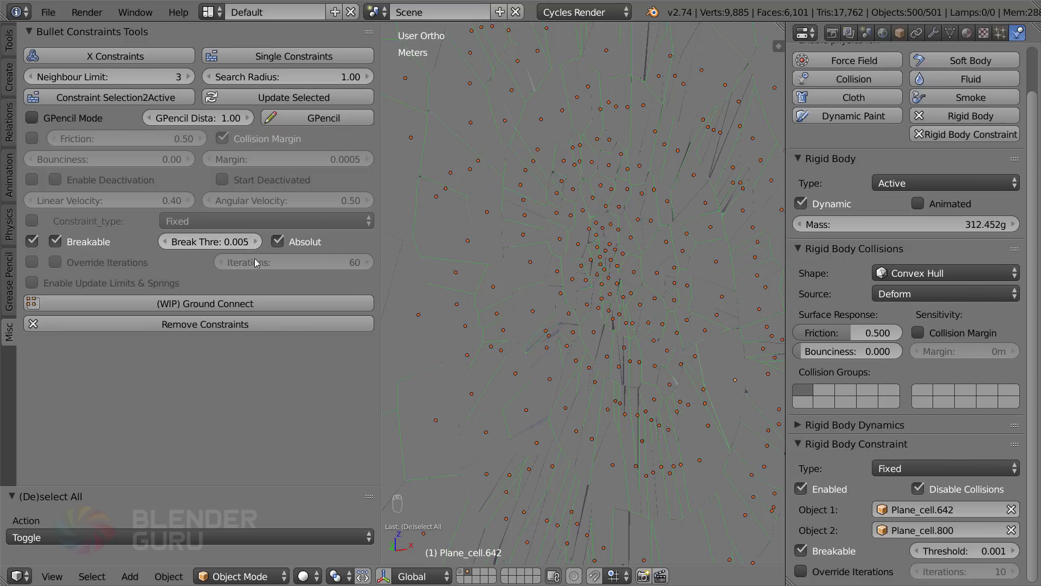
pyautogui.press('t')
pyautogui.hotkey('alt', 'a')
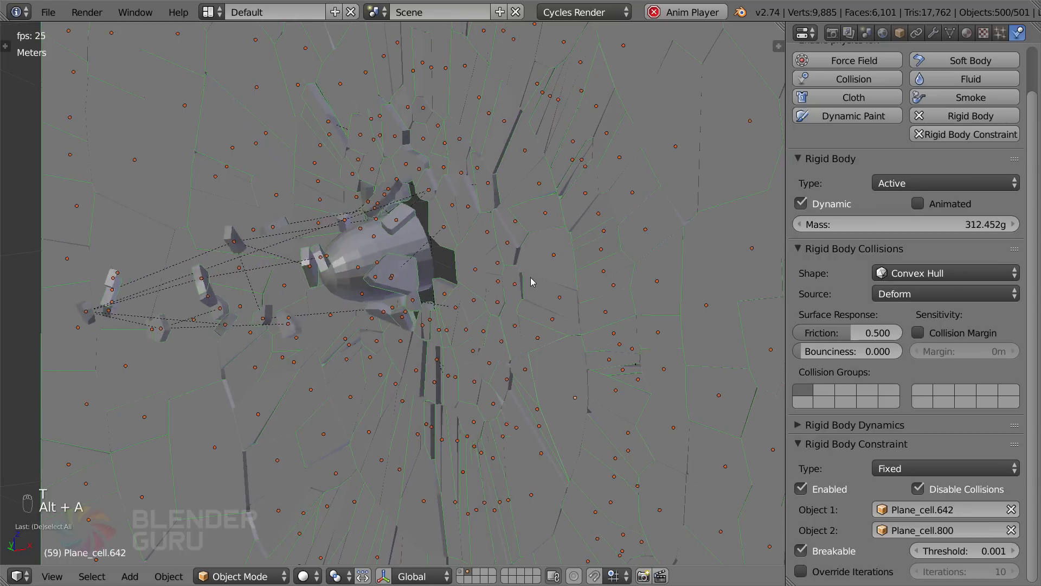
pyautogui.press('Escape')
pyautogui.press('t')
pyautogui.click(336, 103)
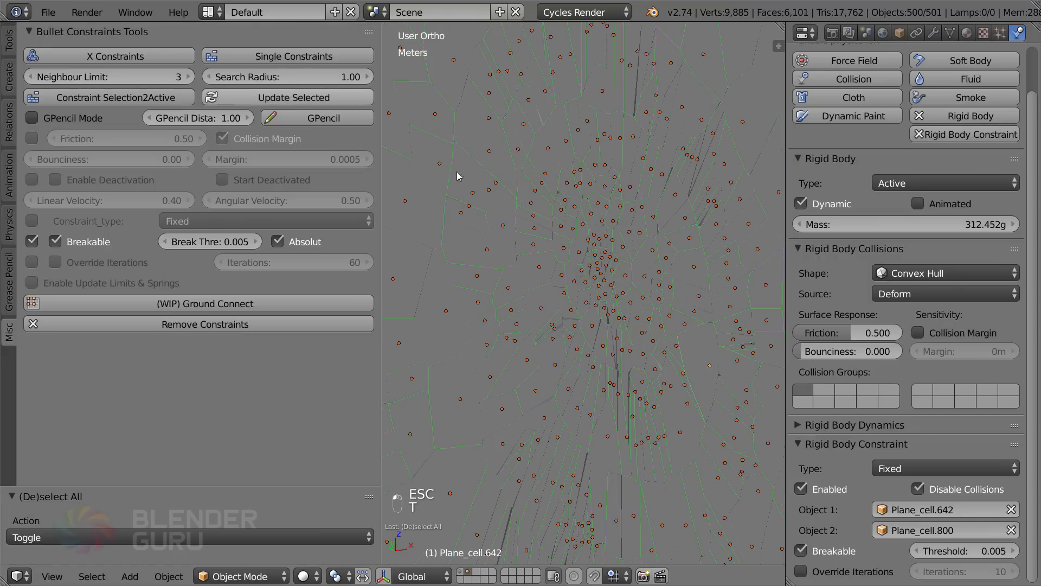
# Replay the simulation to check the pane's breakage with the raised threshold, and stop playback
pyautogui.press('t')
pyautogui.hotkey('alt', 'a')
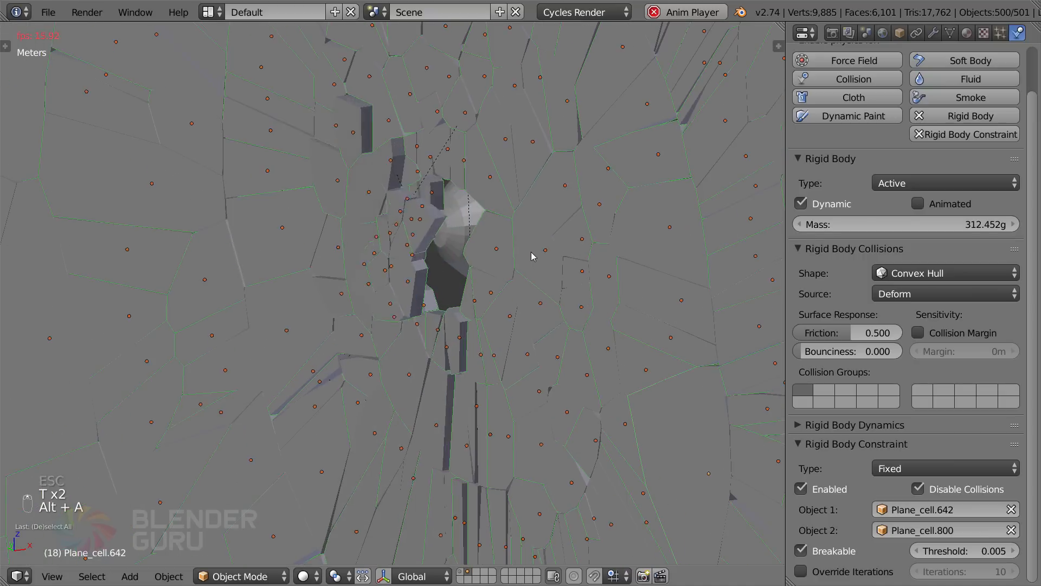
pyautogui.press('Escape')
# Set the break threshold to 0.002 and update the selected shards' constraints with it
pyautogui.press('t')
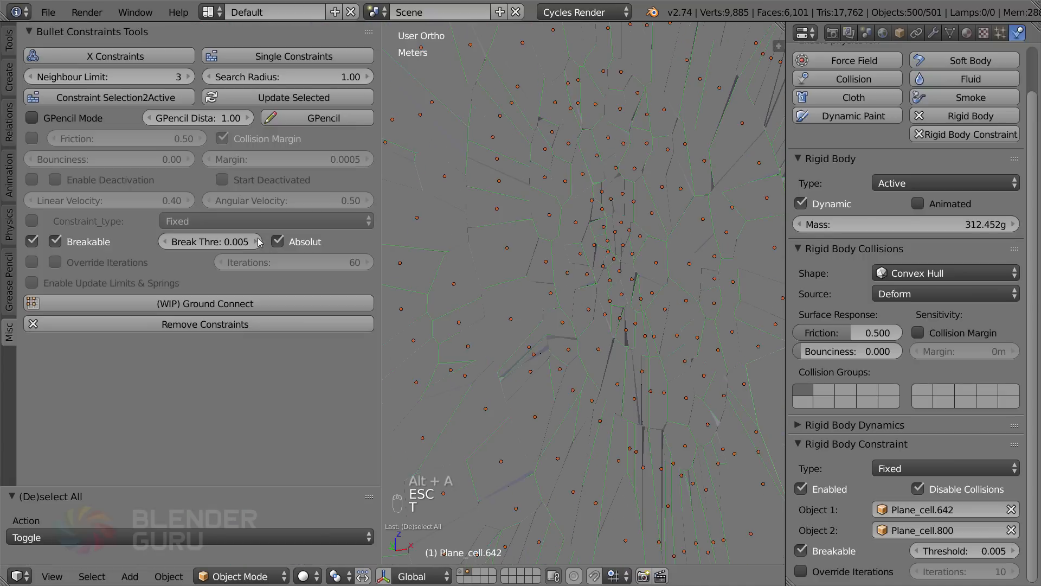
pyautogui.click(239, 241)
pyautogui.write('0.002')
pyautogui.press('Return')
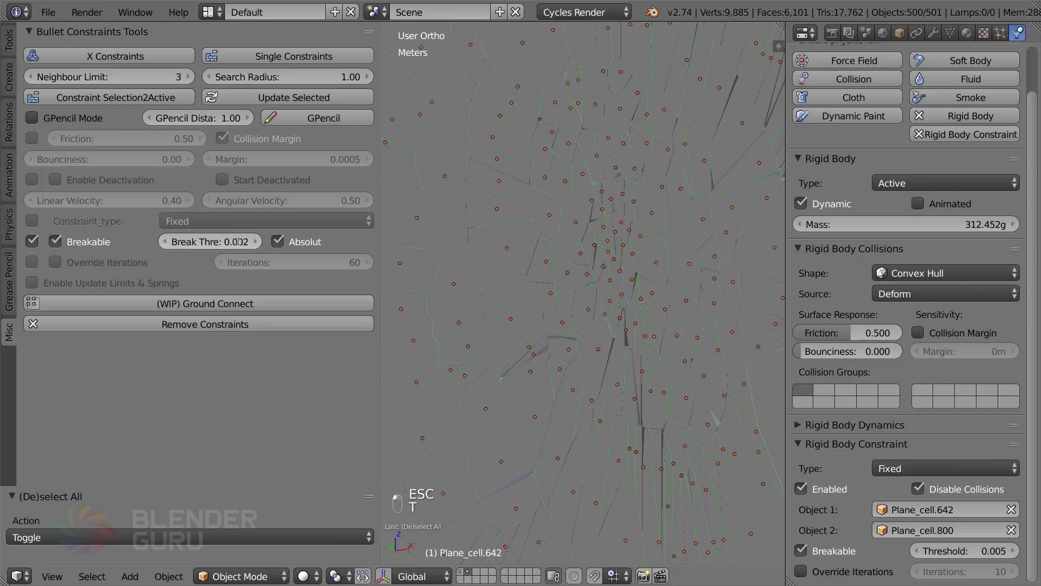
pyautogui.click(302, 102)
# Play the simulation with the updated 0.002 threshold, watch the shards break away, and stop playback
pyautogui.press('t')
pyautogui.hotkey('alt', 'a')
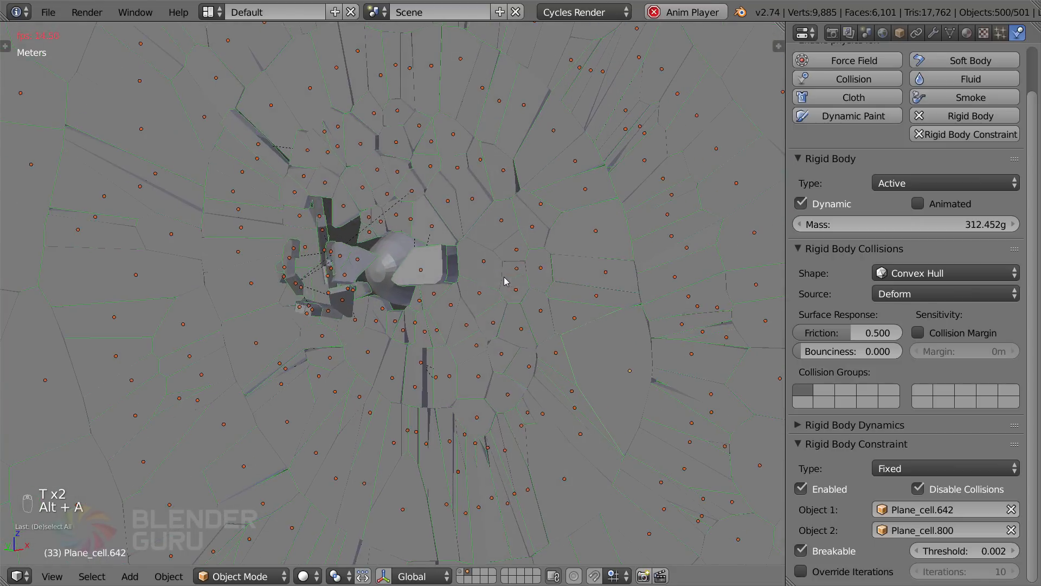
pyautogui.press('Escape')
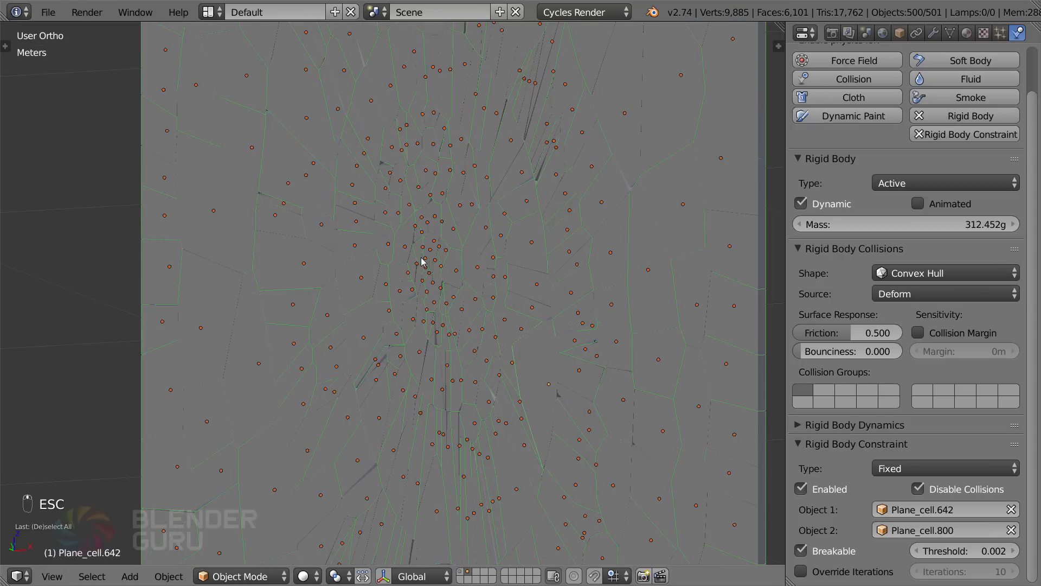
pyautogui.press('t')
pyautogui.press('t')
pyautogui.press('t')
pyautogui.press('t')
pyautogui.scroll(-3, 571, 259)
pyautogui.moveTo(571, 254); pyautogui.dragTo(552, 262, button='middle')
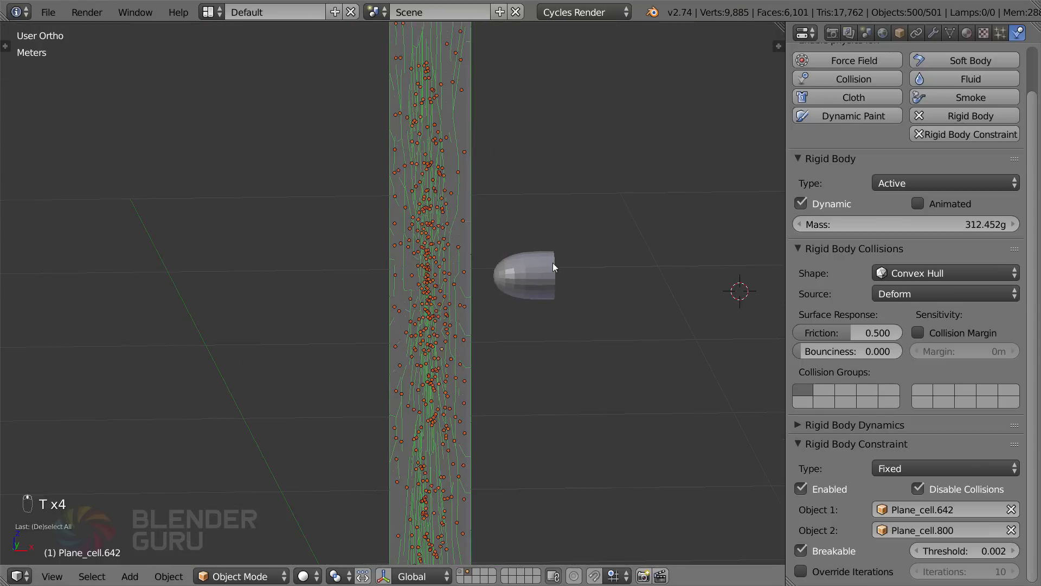
# Set the bullet's rigid body mass to 400 g and play the simulation against the fractured wall
pyautogui.rightClick(552, 262)
pyautogui.click(937, 224)
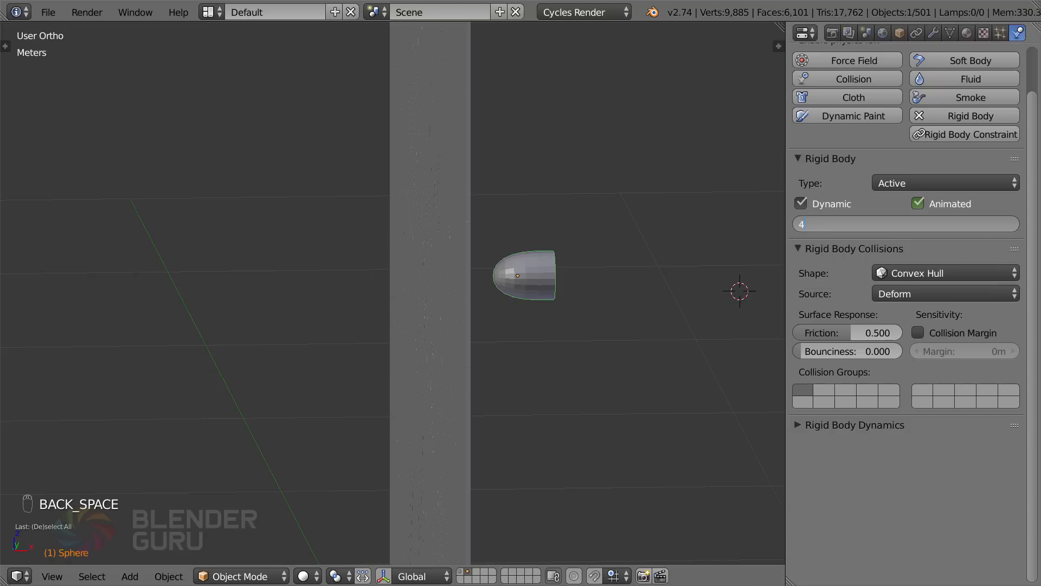
pyautogui.write('400g')
pyautogui.press('Return')
pyautogui.hotkey('alt', 'a')
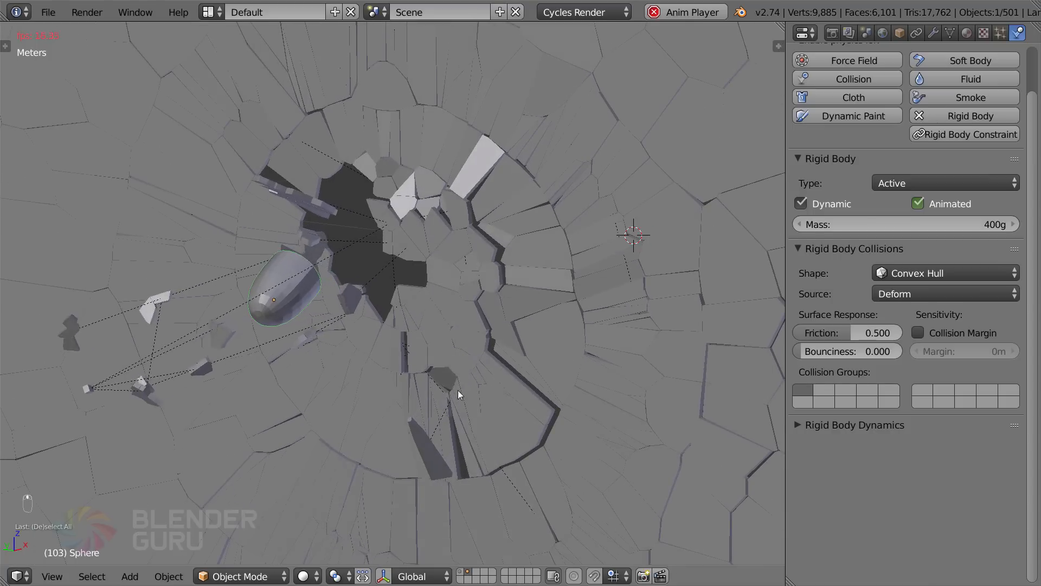
pyautogui.press('Escape')
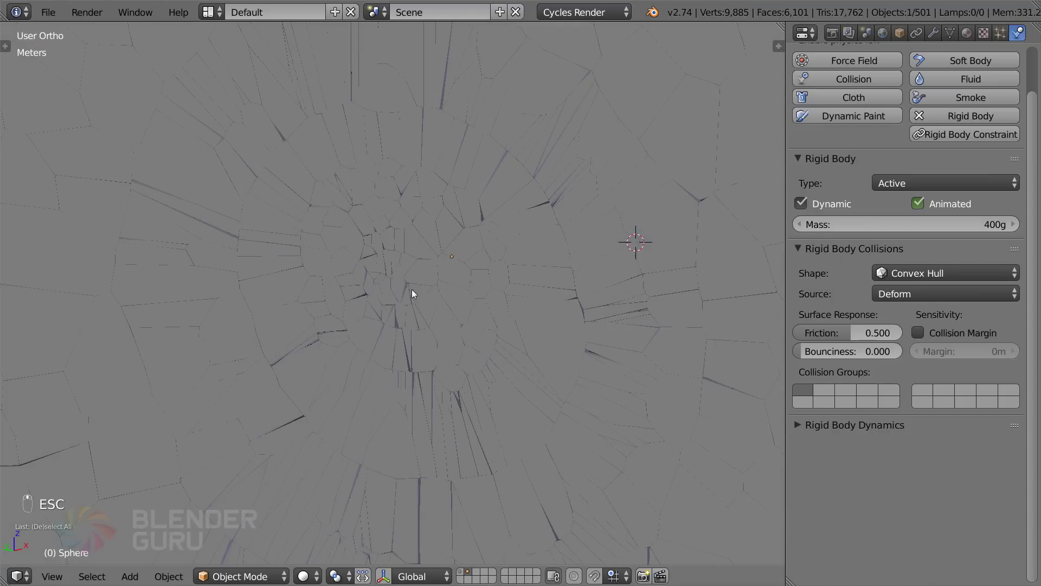
# Set the bullet's rigid body mass to 200 g
pyautogui.press('KP_7')
pyautogui.press('z')
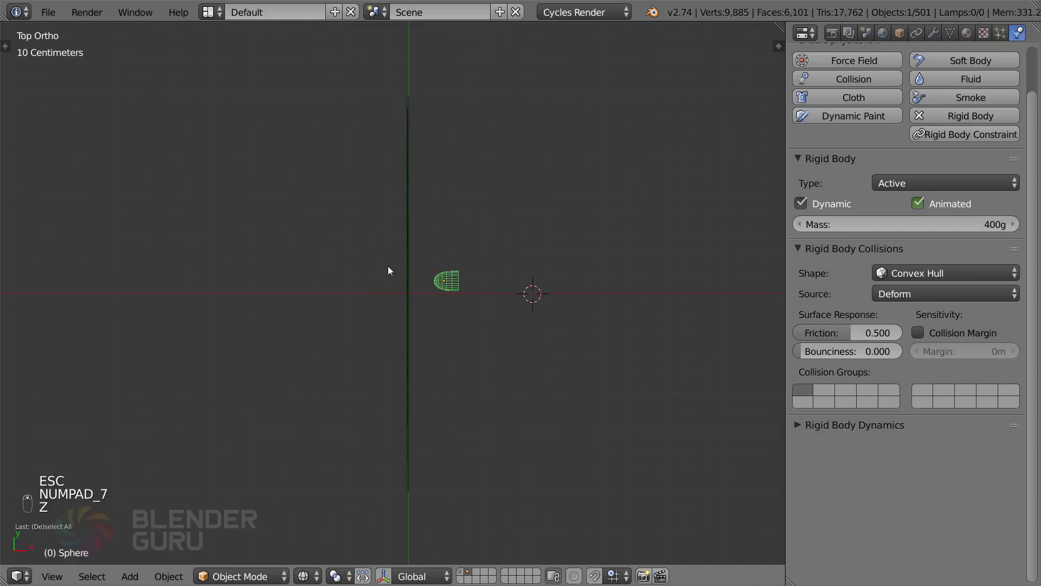
pyautogui.click(955, 224)
pyautogui.write('2')
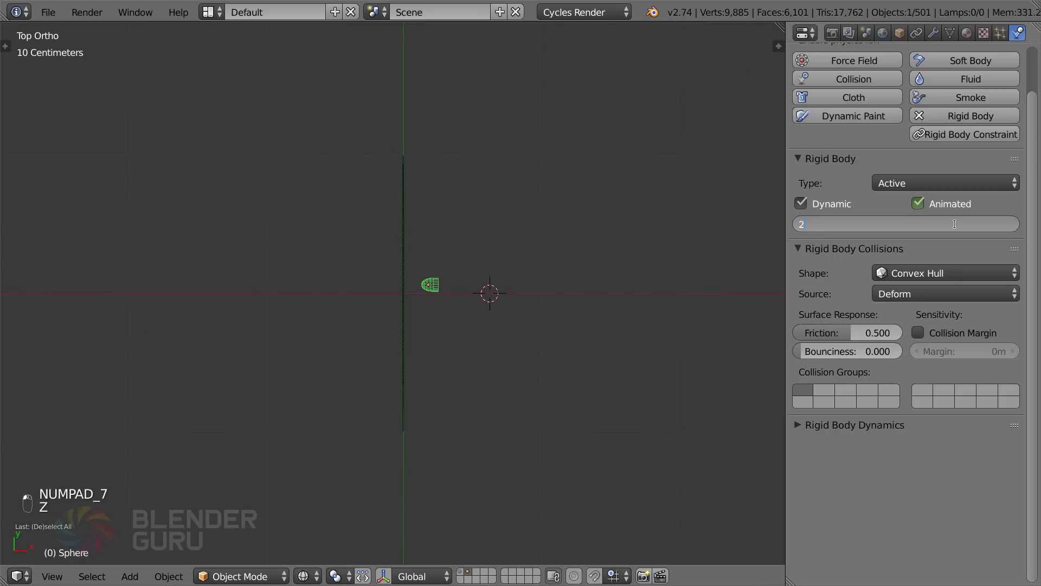
pyautogui.write('00')
pyautogui.press('Return')
# Box-select all the wall shards from the top wireframe view, leaving the bullet unselected
pyautogui.scroll(-2, 414, 244)
pyautogui.press('a')
pyautogui.press('a')
pyautogui.press('a')
pyautogui.press('a')
pyautogui.press('a')
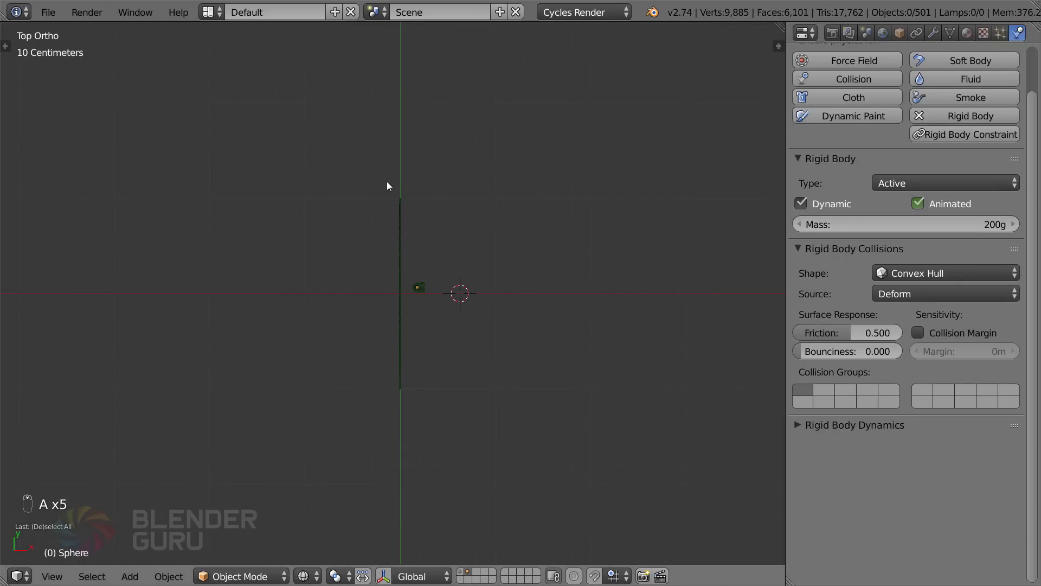
pyautogui.press('b')
pyautogui.moveTo(386, 181); pyautogui.dragTo(420, 410)
pyautogui.moveTo(420, 410); pyautogui.dragTo(483, 298, button='middle')
# Set the Bullet Constraints break threshold to 0.0015 for the shards and play the simulation
pyautogui.press('t')
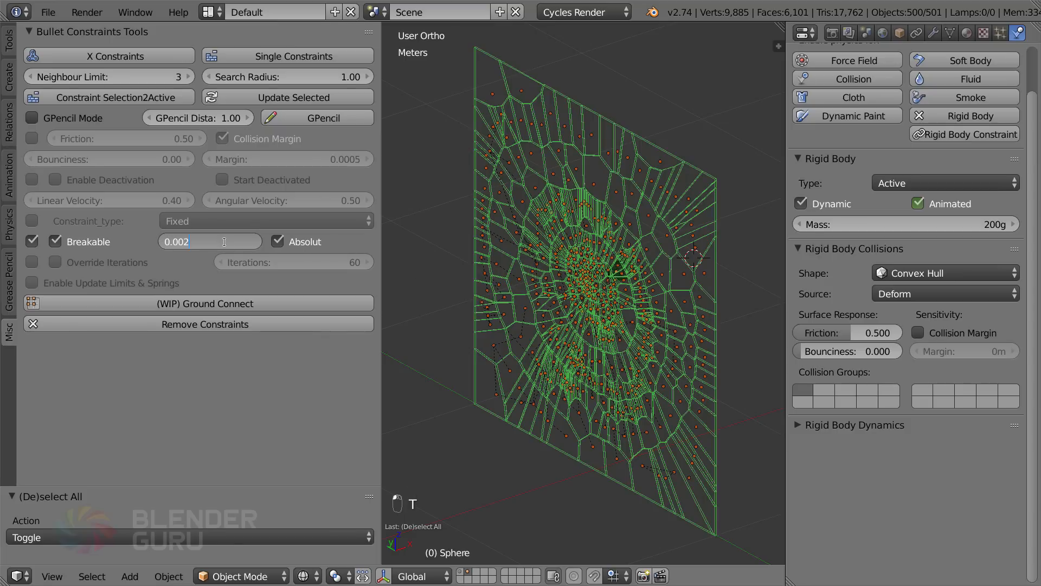
pyautogui.press('Return')
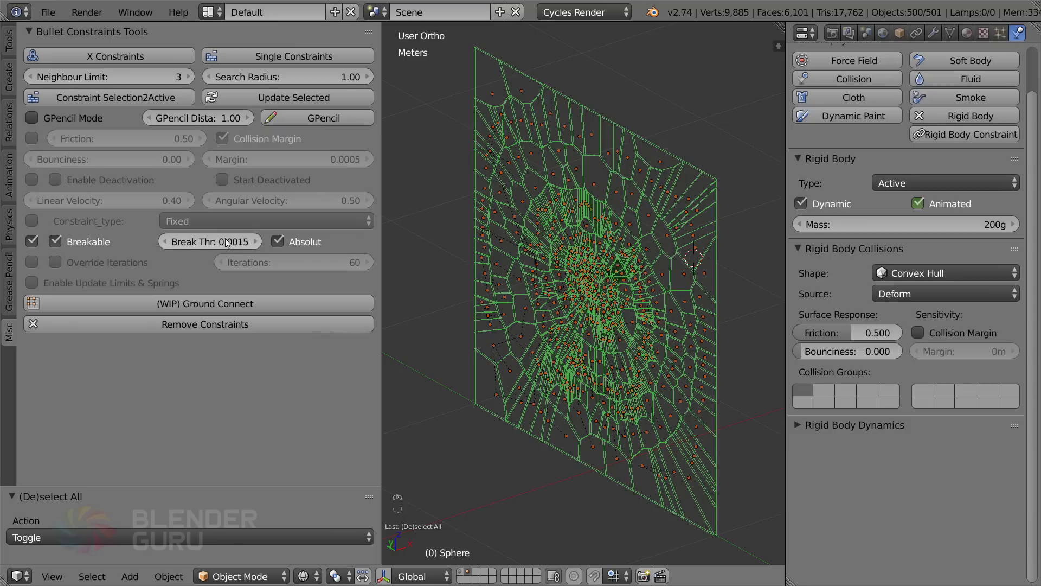
pyautogui.press('z')
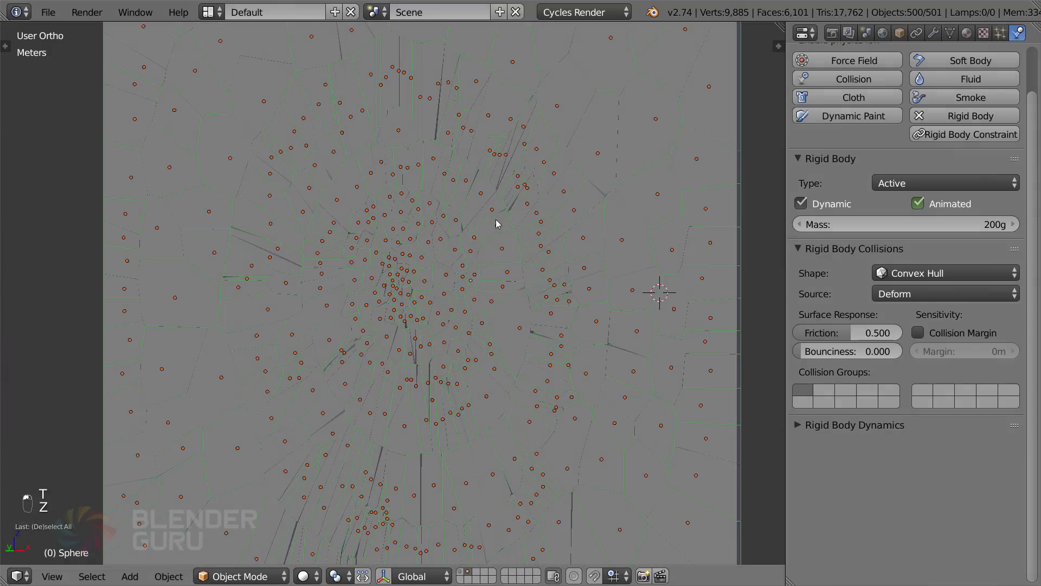
pyautogui.hotkey('alt', 'a')
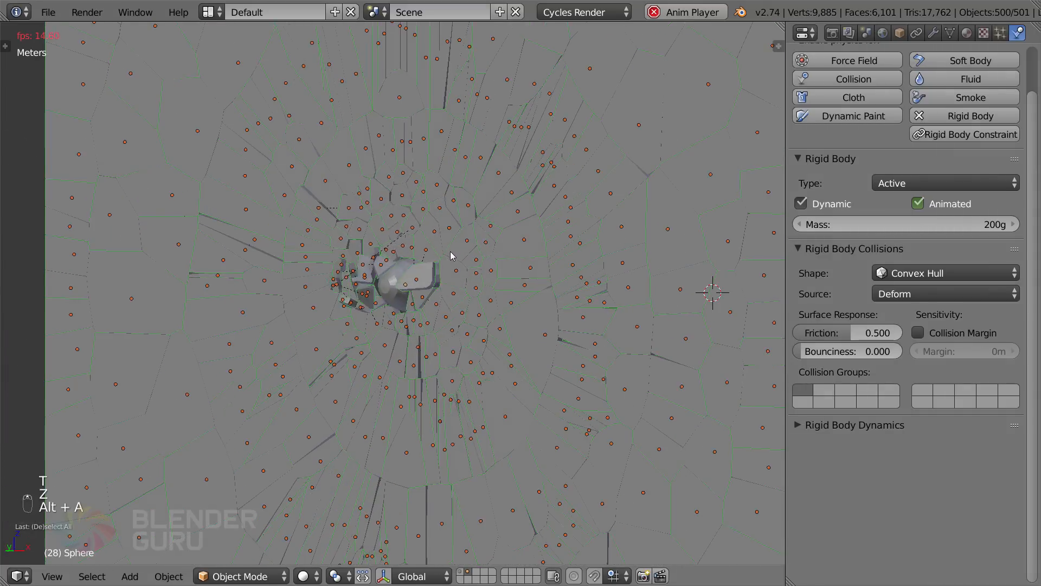
pyautogui.press('Escape')
# Set the shard constraints' break threshold to 0.0012 and test the impact by playing the simulation
pyautogui.press('t')
pyautogui.click(232, 242)
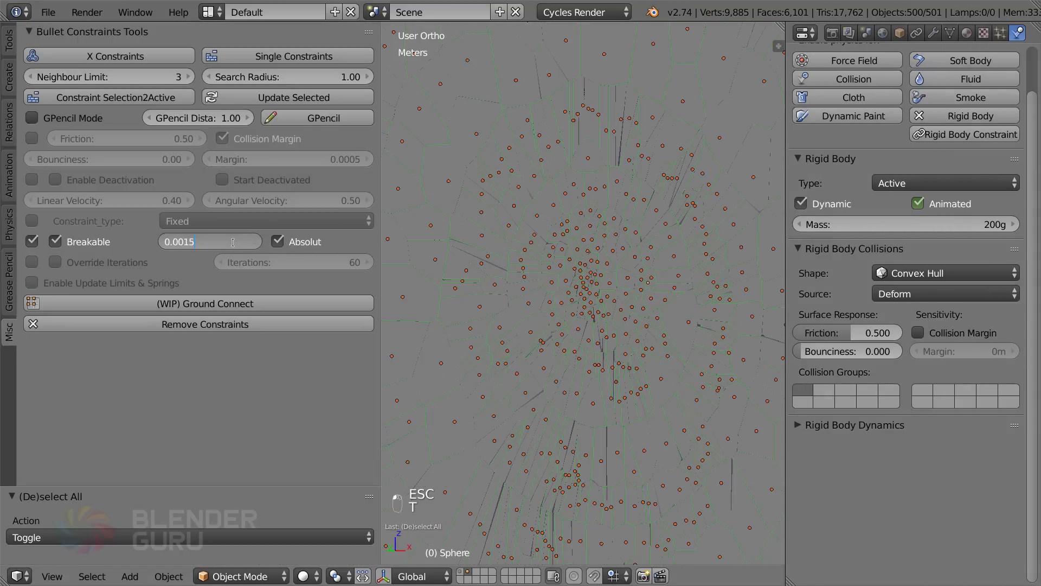
pyautogui.write('2')
pyautogui.press('Return')
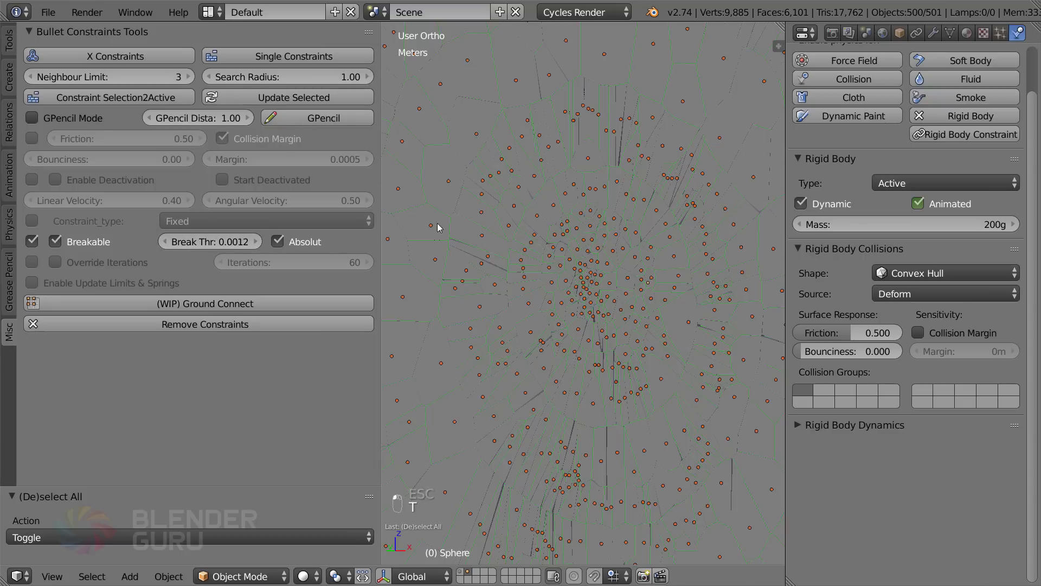
pyautogui.press('t')
pyautogui.hotkey('alt', 'a')
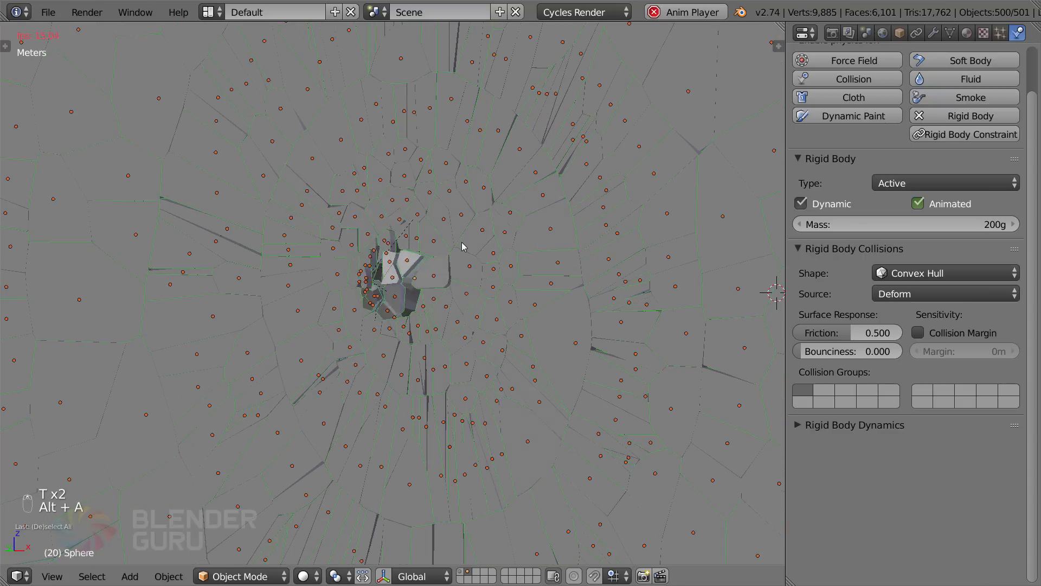
pyautogui.press('Escape')
# Set the break threshold to 0.001, update the selected shards' constraints and play the simulation
pyautogui.press('t')
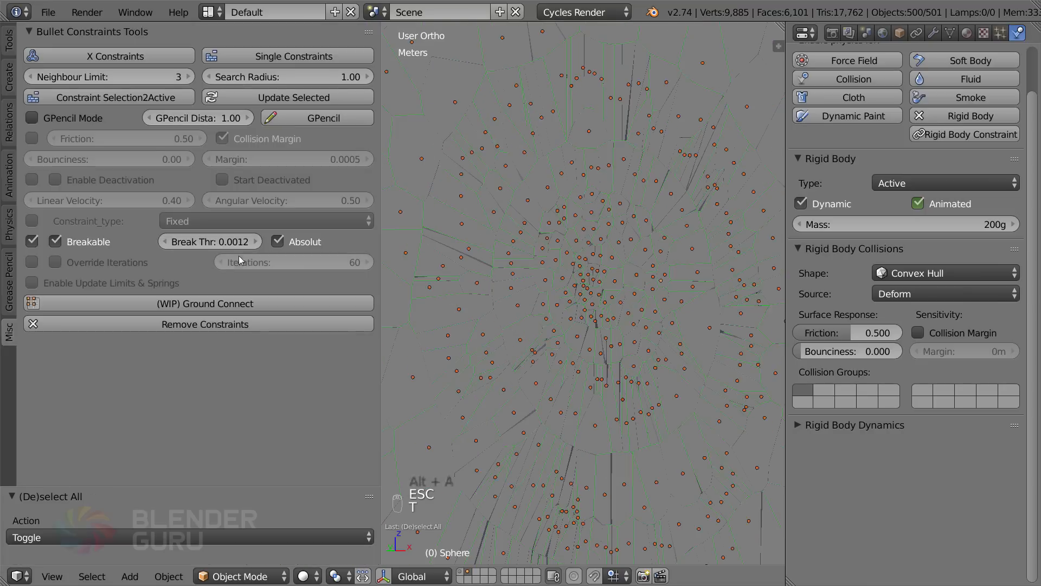
pyautogui.click(237, 243)
pyautogui.press('Right')
pyautogui.press('BackSpace')
pyautogui.press('Return')
pyautogui.click(292, 95)
pyautogui.press('t')
pyautogui.hotkey('alt', 'a')
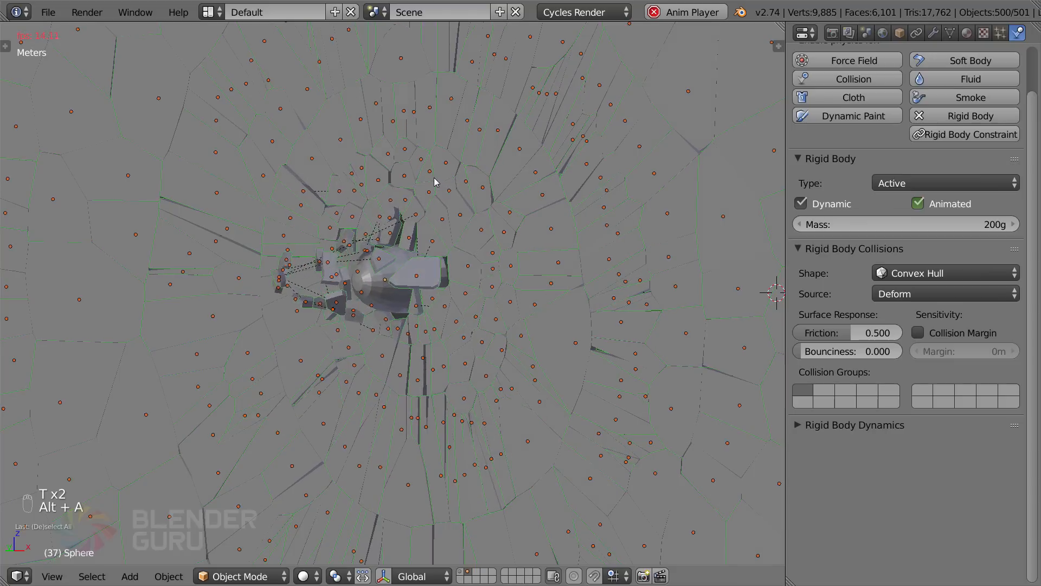
pyautogui.press('Escape')
# Set the break threshold to 0.0005, update the selected shards' constraints and watch the impact from the side
pyautogui.press('t')
pyautogui.click(234, 242)
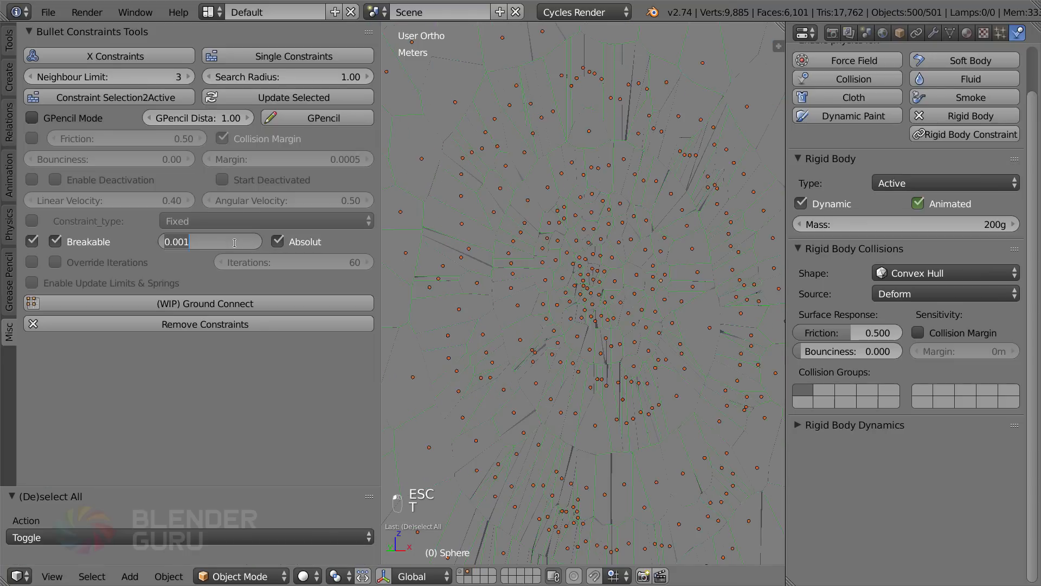
pyautogui.click(235, 243)
pyautogui.write('15')
pyautogui.press('Return')
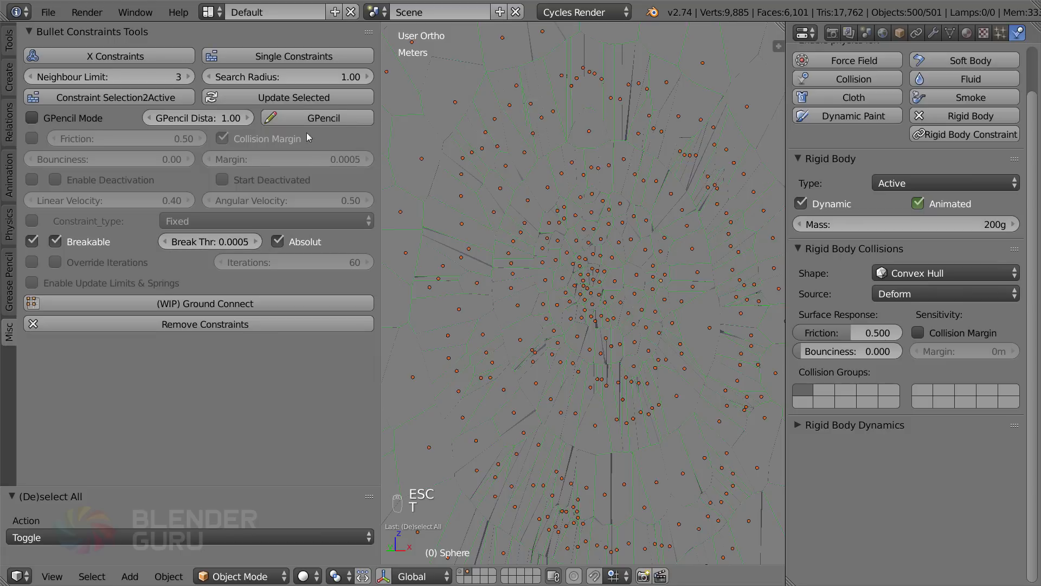
pyautogui.press('t')
pyautogui.hotkey('alt', 'a')
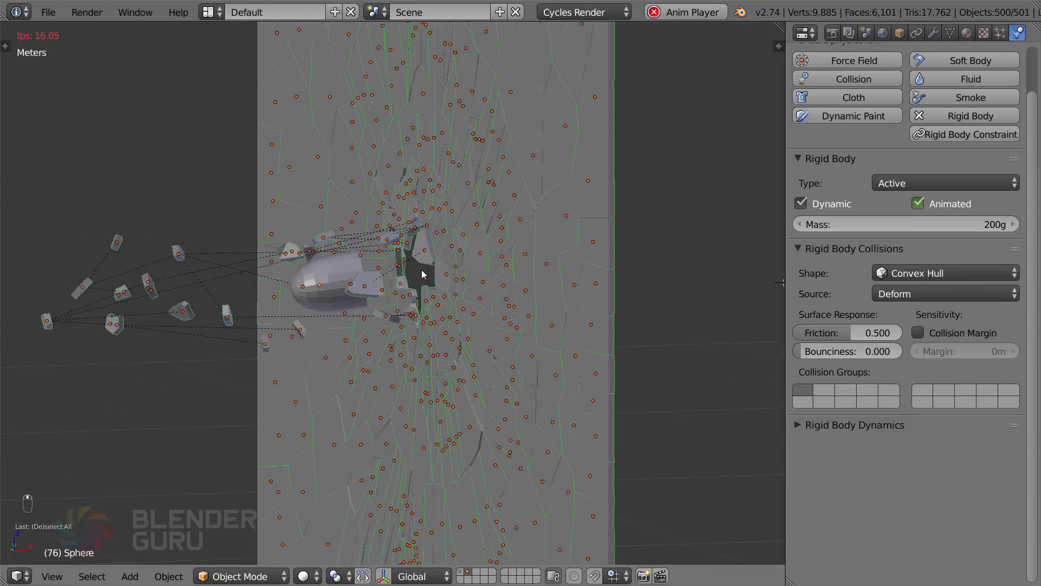
pyautogui.moveTo(400, 274); pyautogui.dragTo(501, 266, button='middle')
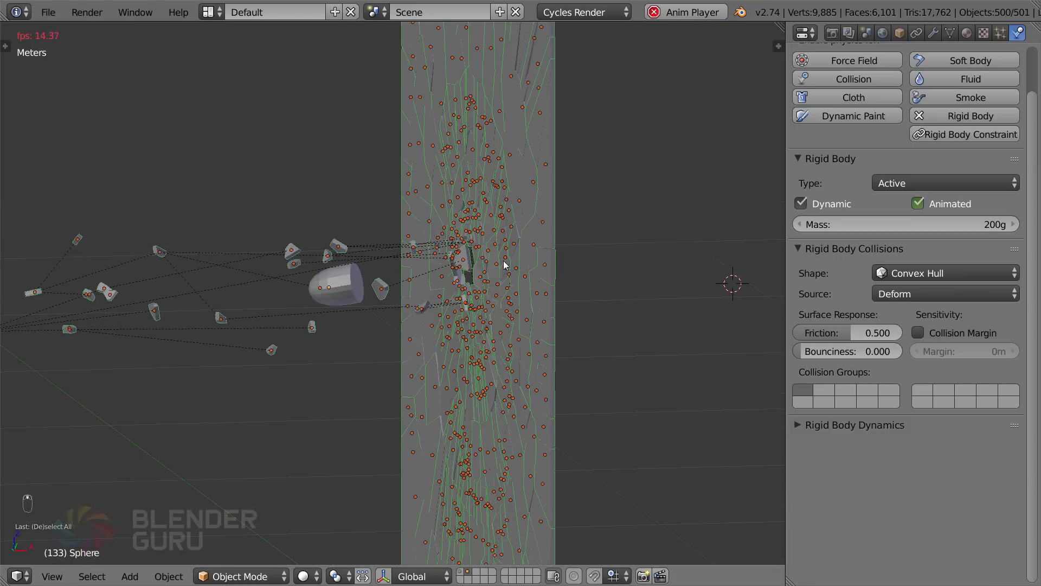
pyautogui.press('Escape')
# Set the bullet's rigid body mass to 300 g and play the simulation, viewing the impact from several angles
pyautogui.press('t')
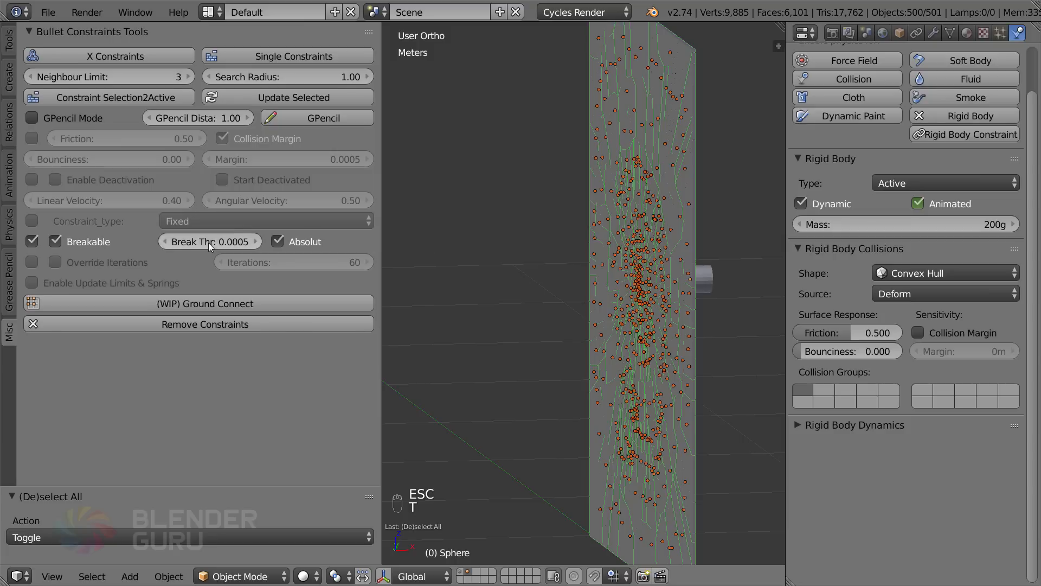
pyautogui.click(702, 284)
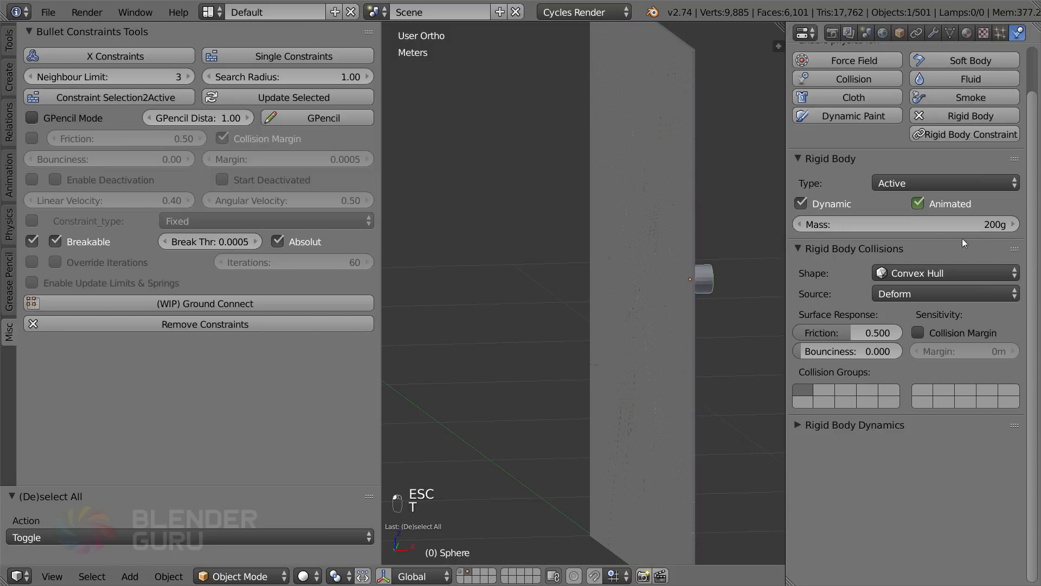
pyautogui.click(967, 224)
pyautogui.write('300g')
pyautogui.press('Return')
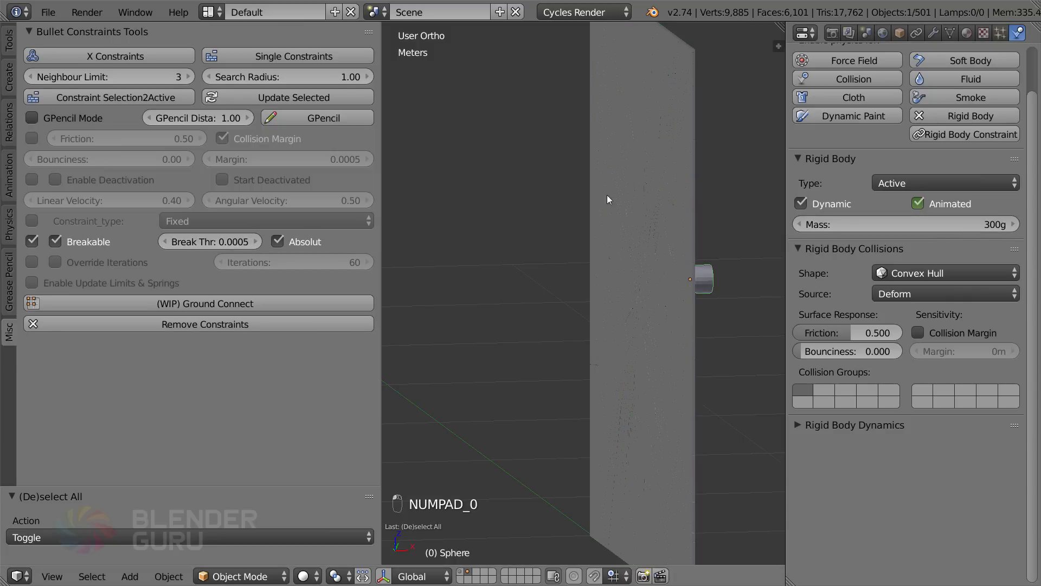
pyautogui.press('t')
pyautogui.hotkey('alt', 'a')
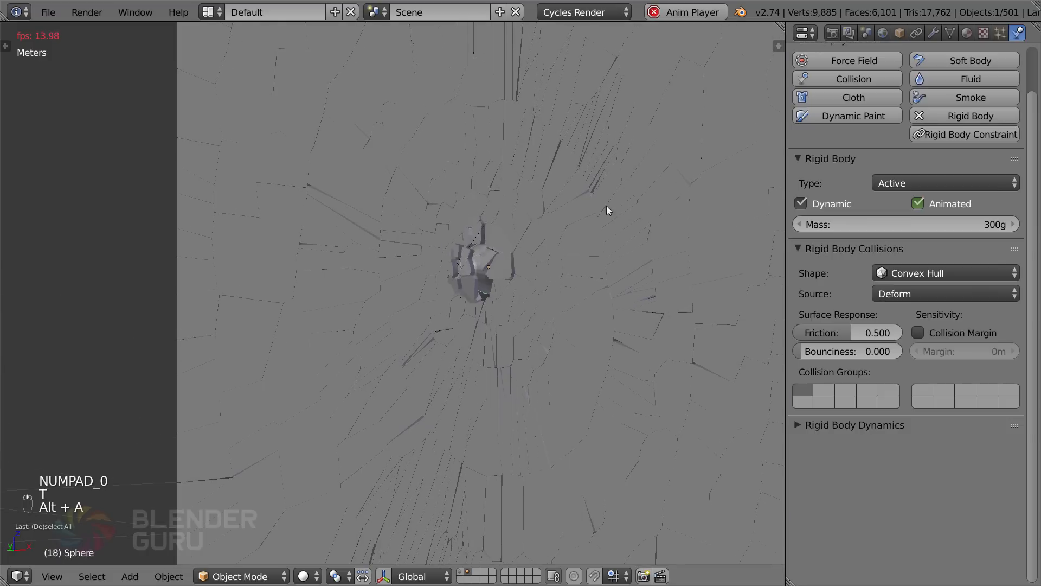
pyautogui.moveTo(530, 207); pyautogui.dragTo(460, 262, button='middle')
pyautogui.moveTo(483, 223); pyautogui.dragTo(236, 193, button='middle')
pyautogui.press('Escape')
# Replay the impact, pause it to inspect the shards at the upper edge of the hole, and return to the start
pyautogui.hotkey('alt', 'a')
pyautogui.hotkey('alt', 'a')
pyautogui.rightClick(236, 181)
pyautogui.rightClick(236, 181)
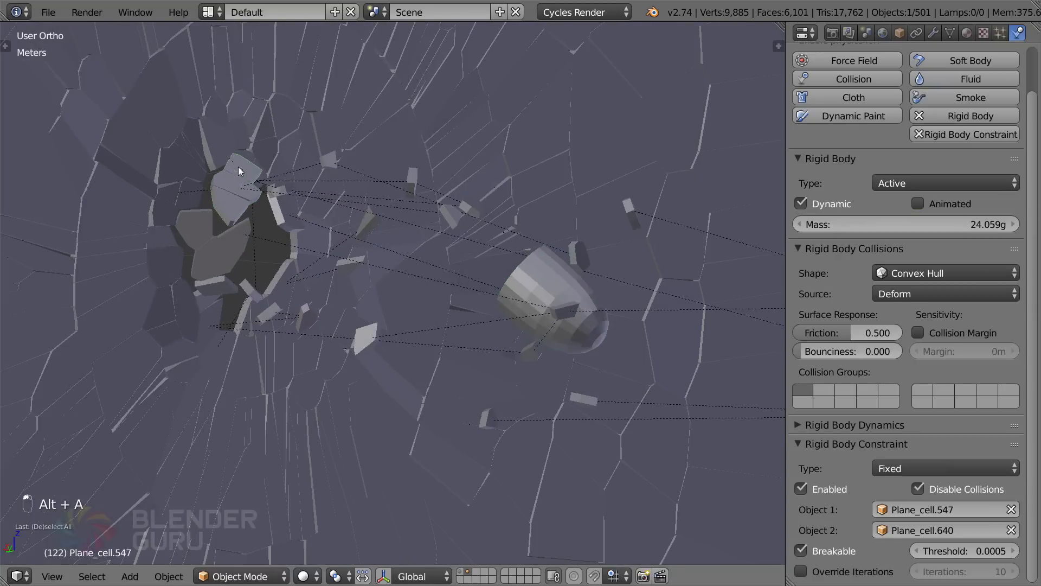
pyautogui.rightClick(233, 186)
pyautogui.rightClick(233, 186)
pyautogui.moveTo(292, 222)
pyautogui.mouseDown(button='middle')
pyautogui.moveTo(291, 240)
pyautogui.moveTo(310, 237)
pyautogui.moveTo(293, 234)
pyautogui.mouseUp(button='middle')
pyautogui.hotkey('shift', 'Left')
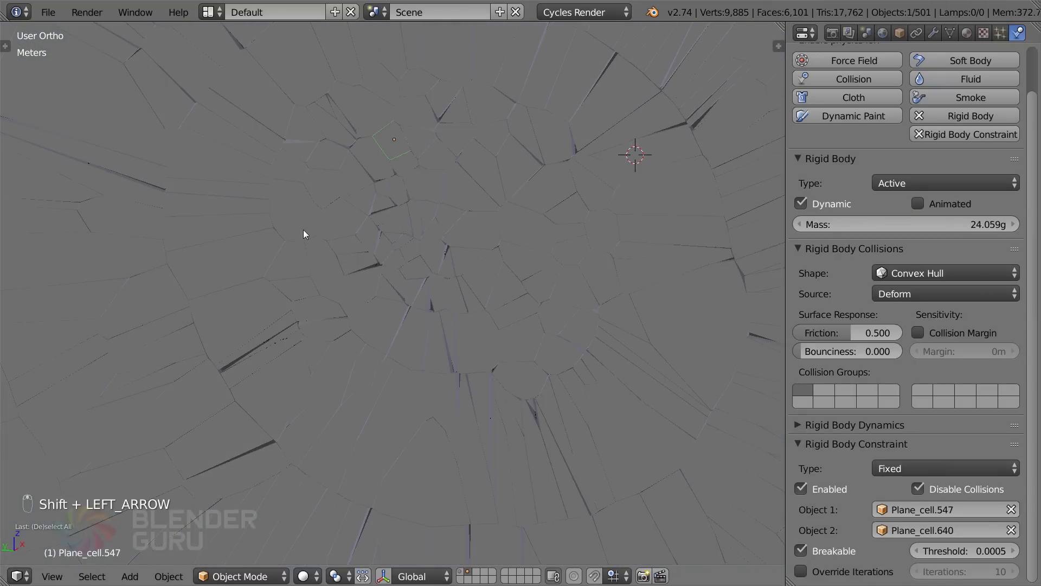
# Replay the impact several times and pause it midway to examine how the shards break away around the bullet
pyautogui.hotkey('alt', 'a')
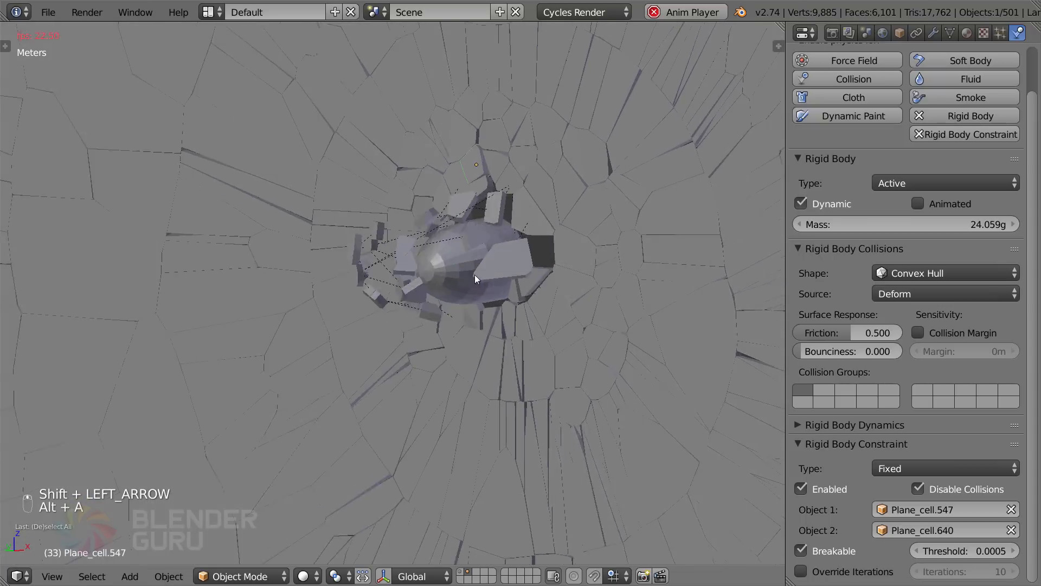
pyautogui.moveTo(340, 265); pyautogui.dragTo(466, 300, button='middle')
pyautogui.press('Escape')
pyautogui.hotkey('alt', 'a')
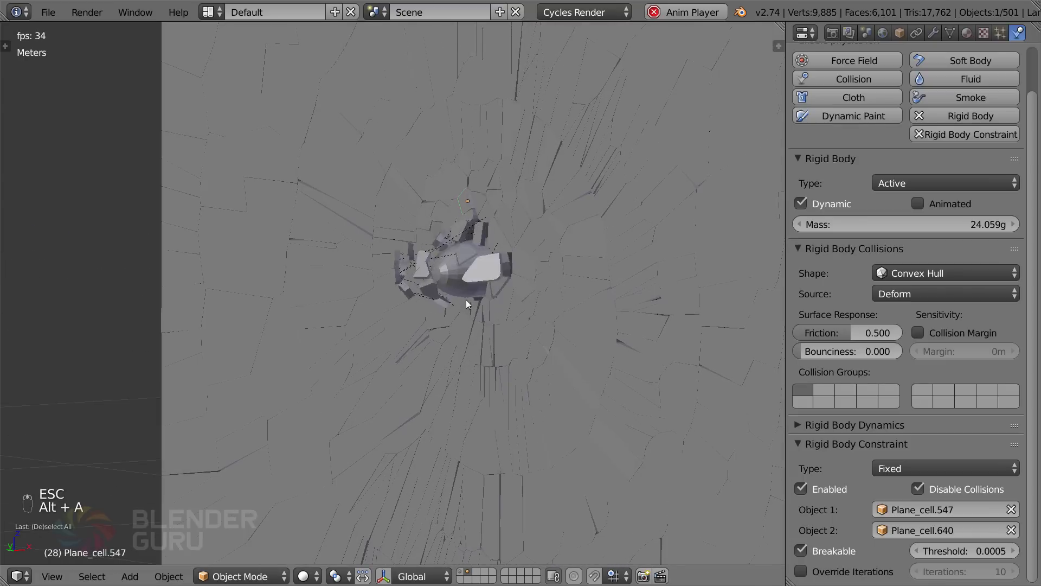
pyautogui.press('Escape')
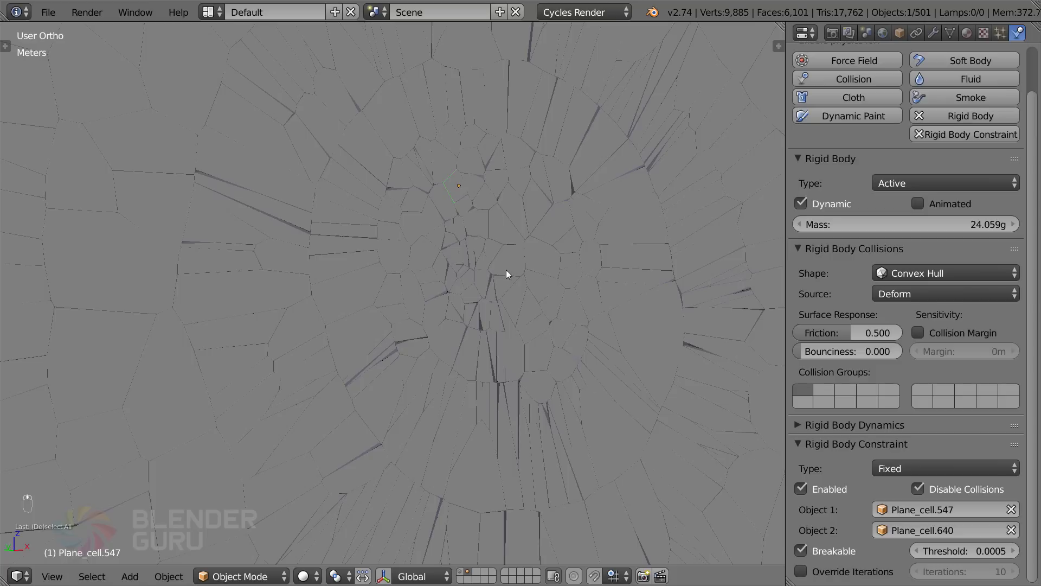
pyautogui.hotkey('alt', 'a')
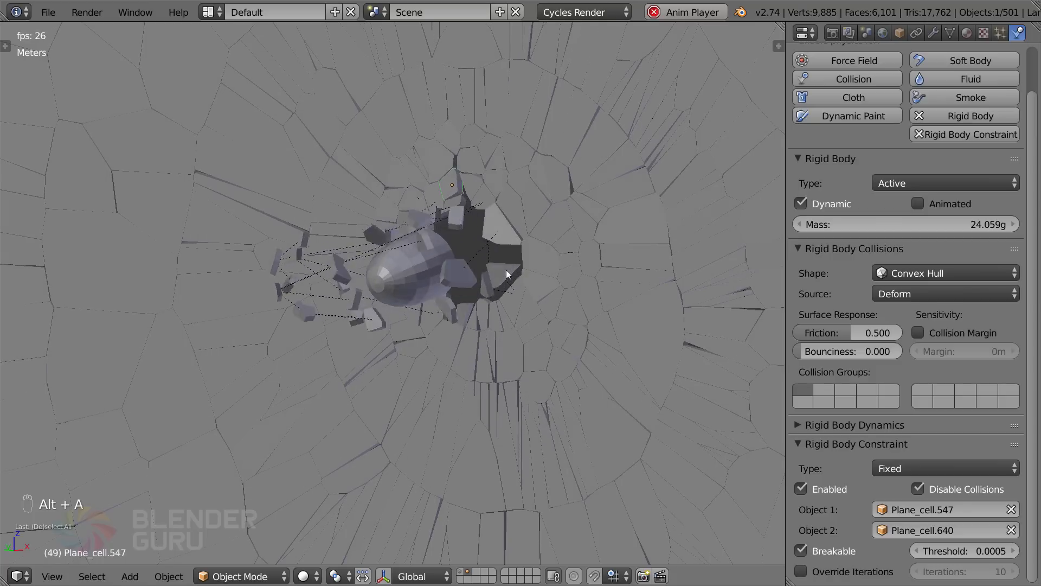
pyautogui.hotkey('alt', 'a')
pyautogui.moveTo(475, 272); pyautogui.dragTo(463, 273, button='middle')
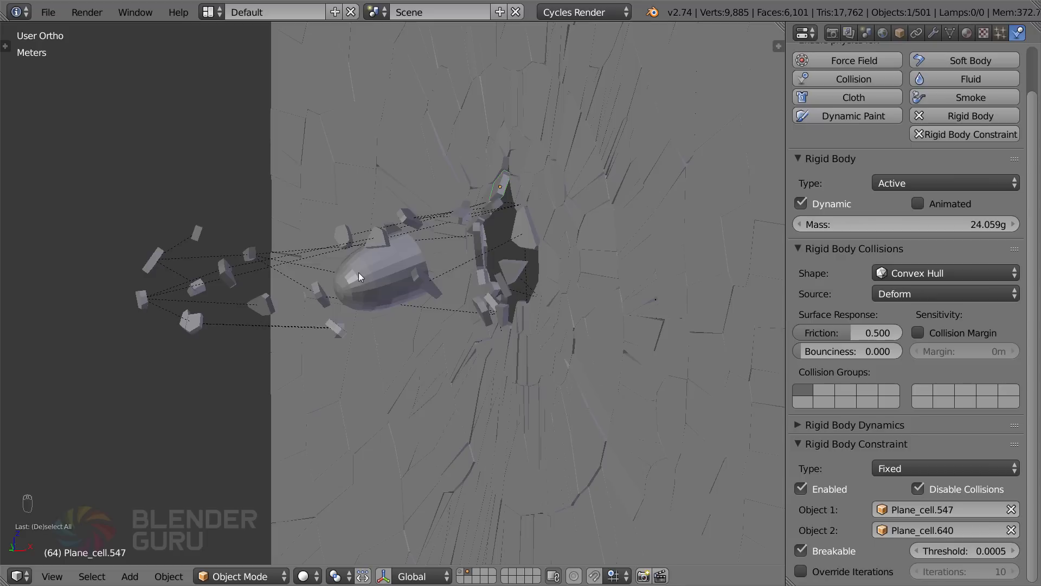
# Inspect the flying debris, select one of the detached shards in front of the bullet, and return to the start
pyautogui.moveTo(360, 273); pyautogui.dragTo(526, 307, button='middle')
pyautogui.rightClick(210, 303)
pyautogui.scroll(-6, 437, 314)
pyautogui.scroll(2, 441, 321)
pyautogui.scroll(3, 484, 306)
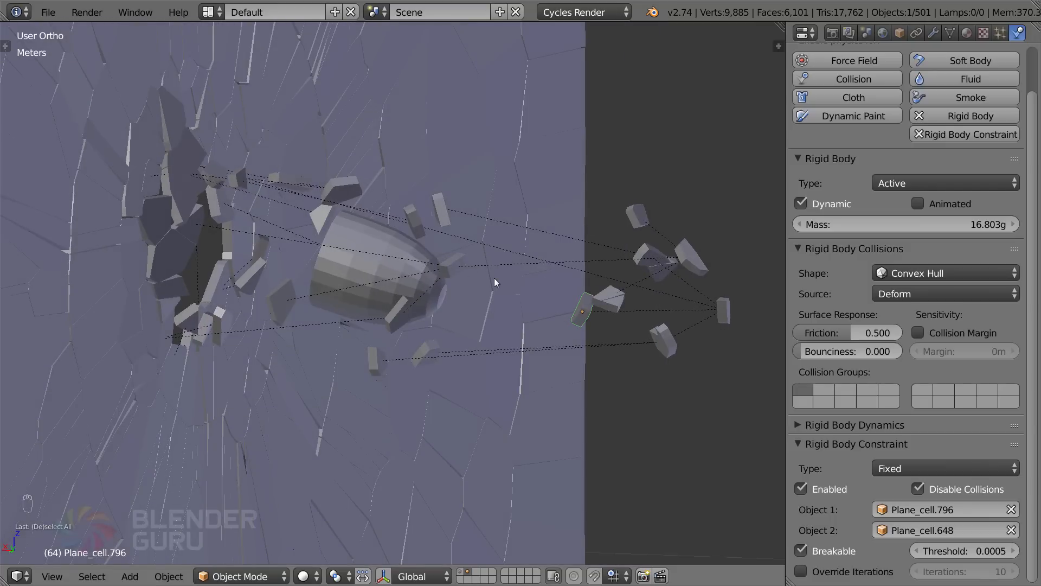
pyautogui.hotkey('shift', 'Left')
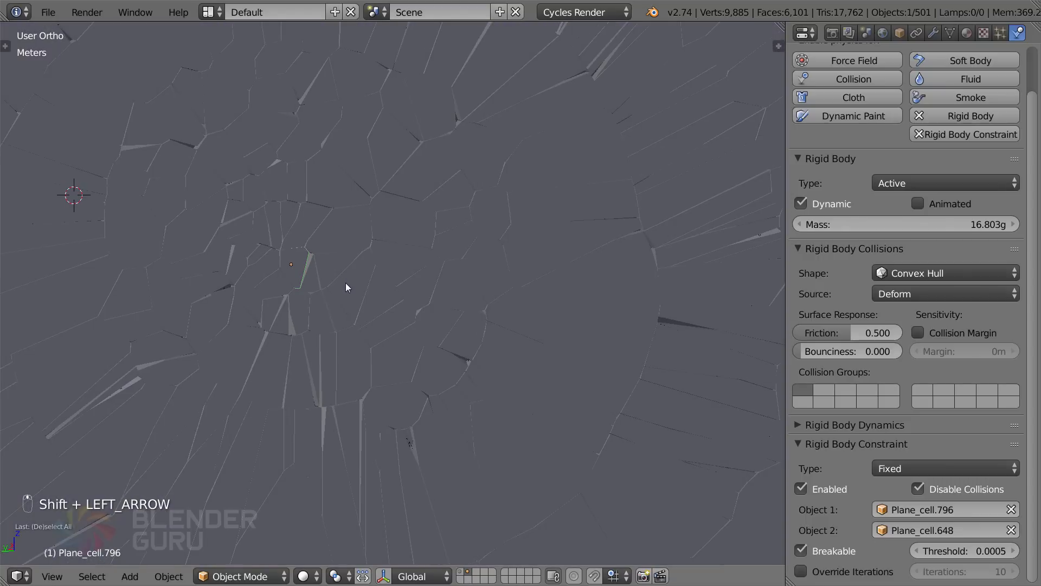
# Examine the selected shard's position against the bullet's outline in the left orthographic wireframe view
pyautogui.press('KP_3')
pyautogui.press('KP_1')
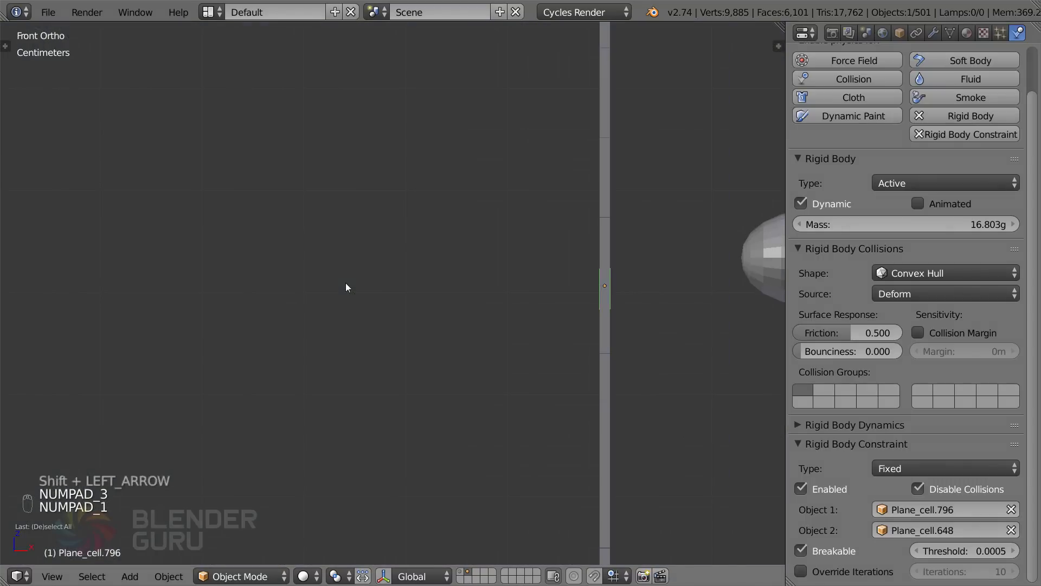
pyautogui.press('ctrl+KP_3')
pyautogui.press('z')
pyautogui.scroll(2, 425, 311)
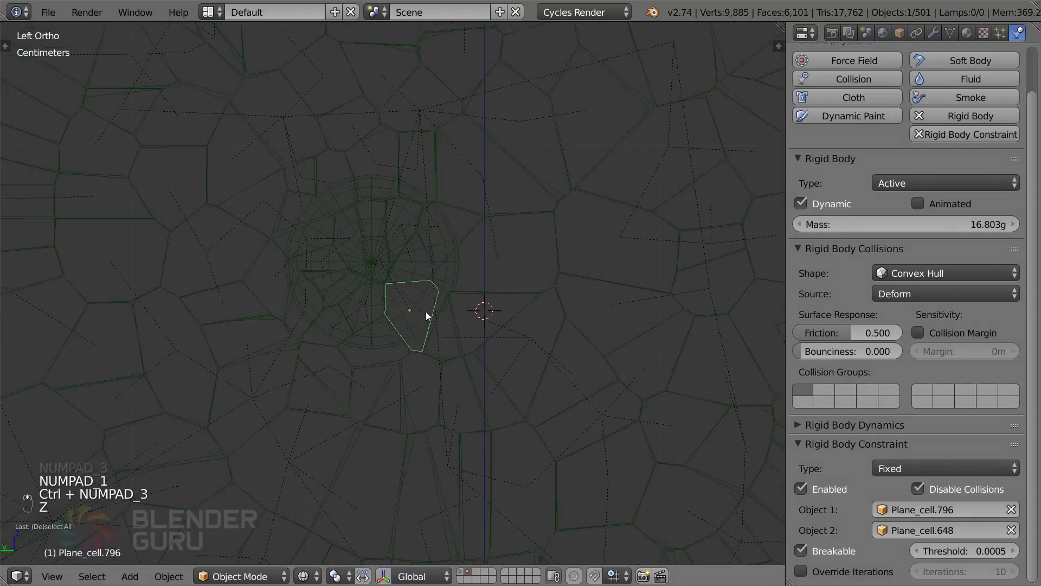
pyautogui.press('z')
pyautogui.keyDown('shift'); pyautogui.moveTo(417, 292); pyautogui.dragTo(441, 307, button='middle'); pyautogui.keyUp('shift')
pyautogui.press('z')
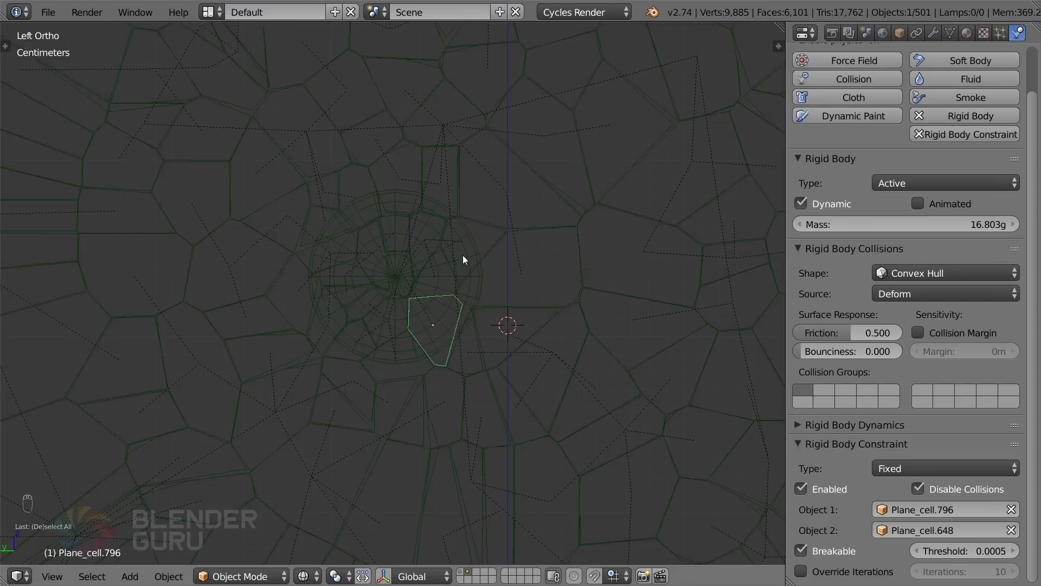
# Add the three shards directly above the selected one, within the bullet's outline, to the selection
pyautogui.press('z')
pyautogui.keyDown('shift'); pyautogui.rightClick(458, 268); pyautogui.keyUp('shift')
pyautogui.keyDown('shift'); pyautogui.rightClick(433, 249); pyautogui.keyUp('shift')
pyautogui.press('z')
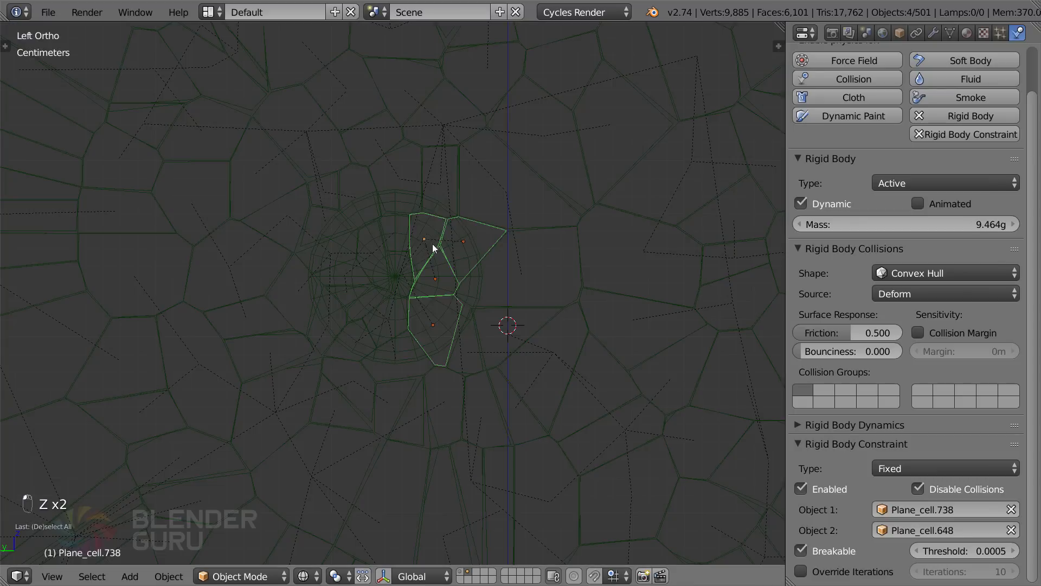
pyautogui.press('z')
pyautogui.press('z')
pyautogui.press('z')
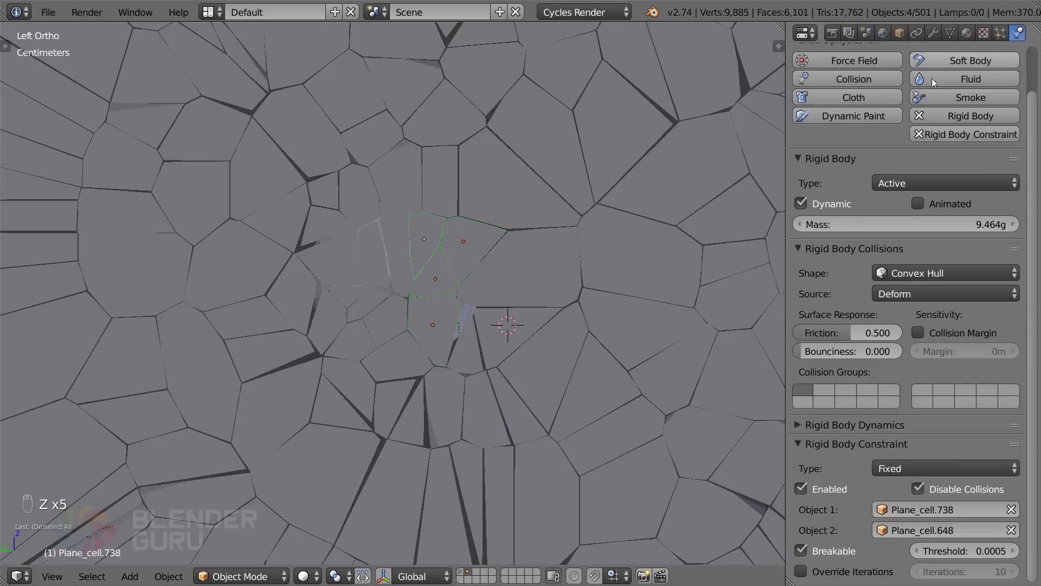
pyautogui.press('z')
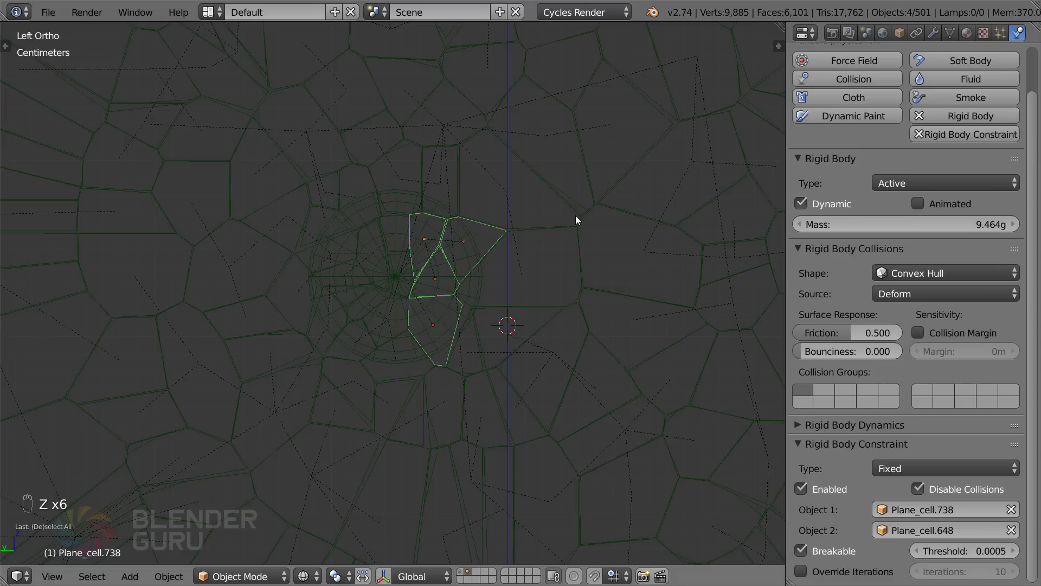
# Show the particle settings and add the two shards along the upper edge of the bullet's outline to the selection
pyautogui.click(1000, 33)
pyautogui.scroll(2, 437, 184)
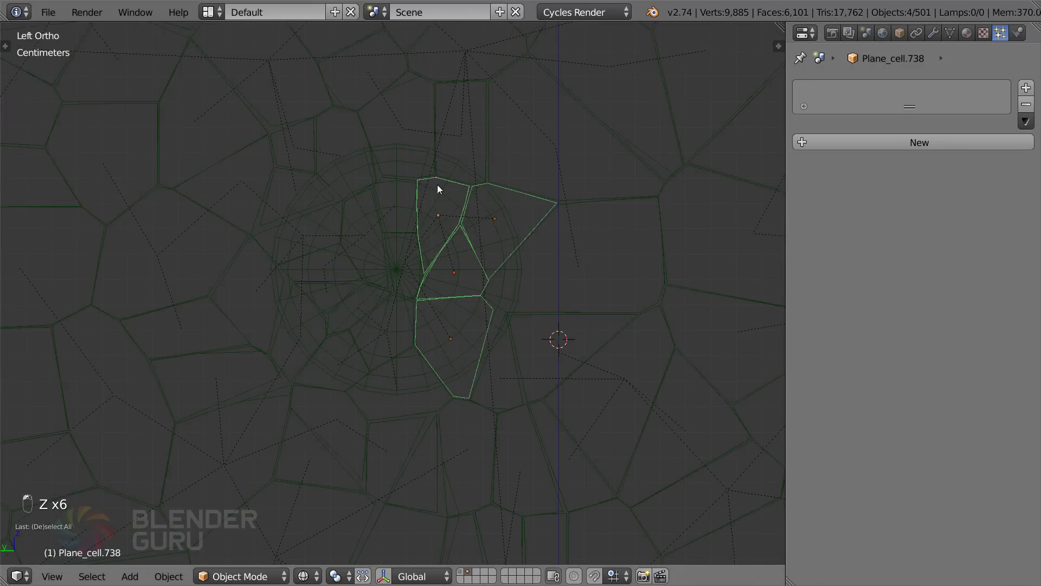
pyautogui.press('z')
pyautogui.press('z')
pyautogui.press('z')
pyautogui.keyDown('shift'); pyautogui.rightClick(423, 161); pyautogui.keyUp('shift')
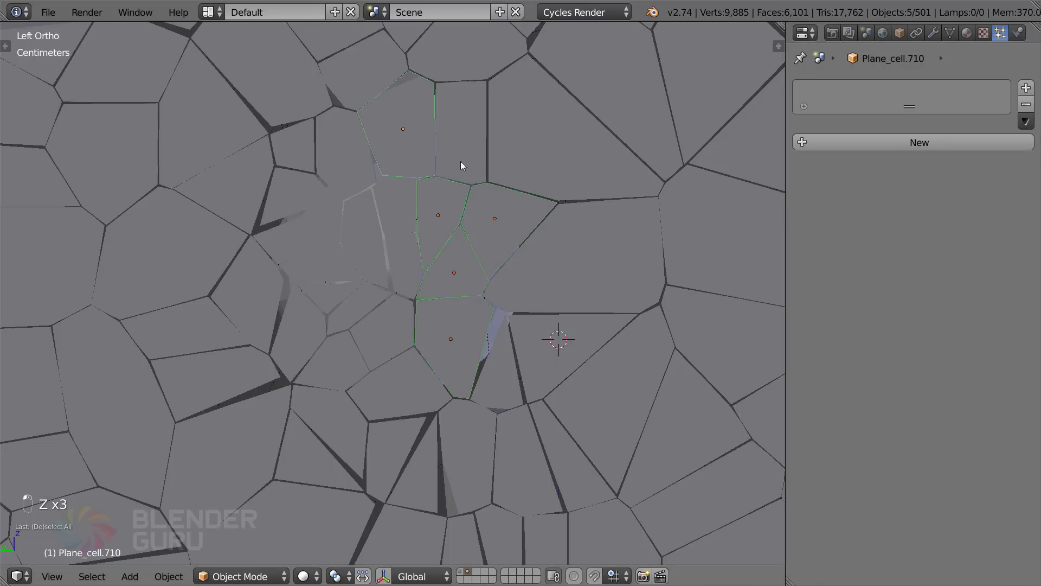
pyautogui.keyDown('shift'); pyautogui.rightClick(463, 168); pyautogui.keyUp('shift')
# Add the shards around the centre and upper-left part of the bullet's outline to the selection
pyautogui.press('z')
pyautogui.press('z')
pyautogui.keyDown('shift'); pyautogui.rightClick(376, 248); pyautogui.keyUp('shift')
pyautogui.press('z')
pyautogui.press('z')
pyautogui.keyDown('shift'); pyautogui.rightClick(349, 182); pyautogui.keyUp('shift')
pyautogui.keyDown('shift'); pyautogui.rightClick(315, 188); pyautogui.keyUp('shift')
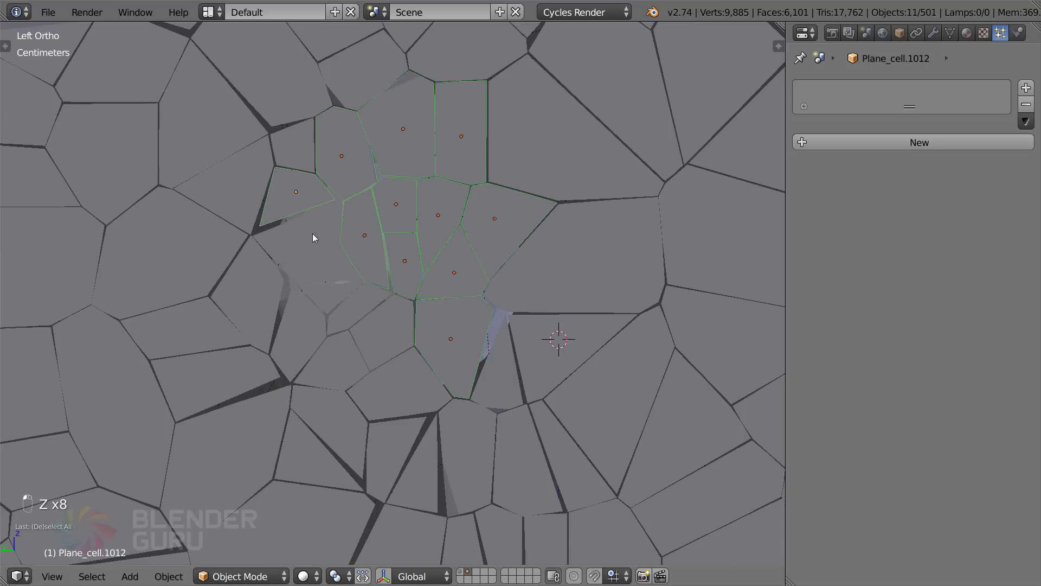
# Extend the selection with the shards covering the lower-left part of the bullet's outline and its left and lower edges
pyautogui.keyDown('shift'); pyautogui.rightClick(314, 241); pyautogui.keyUp('shift')
pyautogui.keyDown('shift'); pyautogui.rightClick(317, 319); pyautogui.keyUp('shift')
pyautogui.keyDown('shift'); pyautogui.rightClick(373, 331); pyautogui.keyUp('shift')
pyautogui.press('z')
pyautogui.press('z')
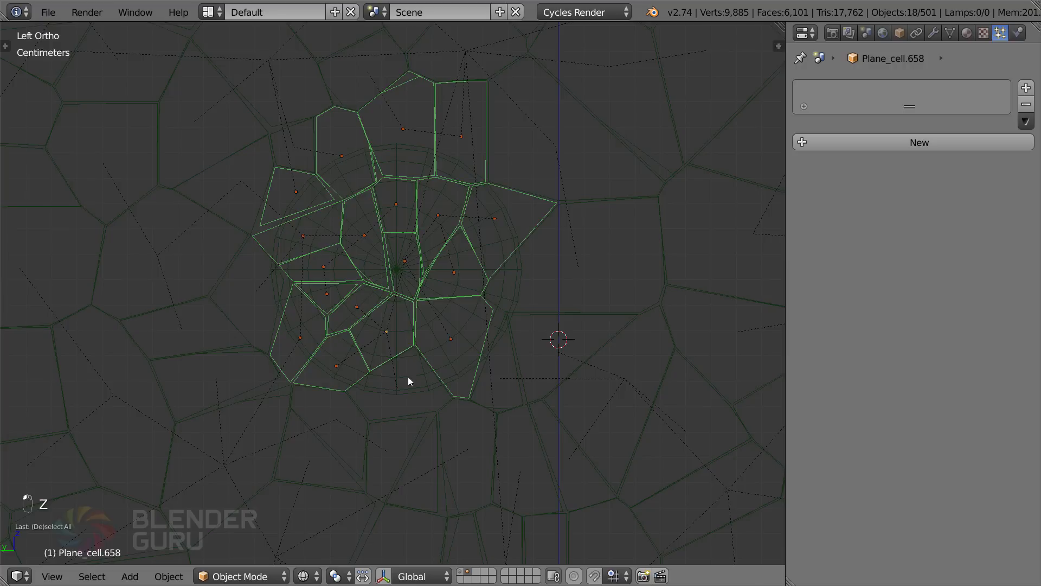
pyautogui.keyDown('shift'); pyautogui.rightClick(408, 376); pyautogui.keyUp('shift')
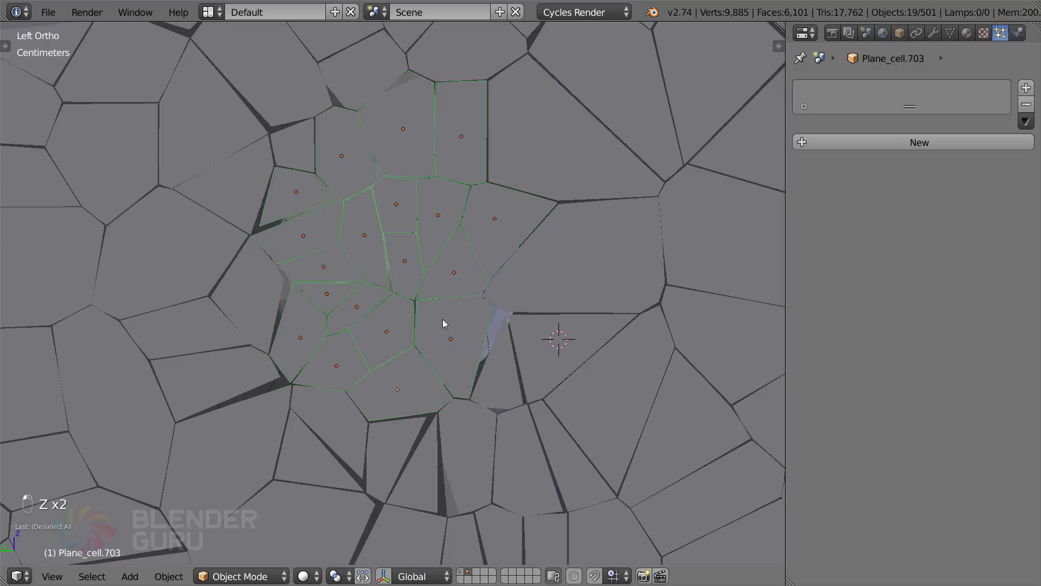
pyautogui.keyDown('shift'); pyautogui.rightClick(278, 271); pyautogui.keyUp('shift')
pyautogui.press('z')
pyautogui.press('z')
# Try adding the large shard and the narrow shard beside the bullet's right edge, and deselect both again
pyautogui.keyDown('shift'); pyautogui.rightClick(530, 295); pyautogui.keyUp('shift')
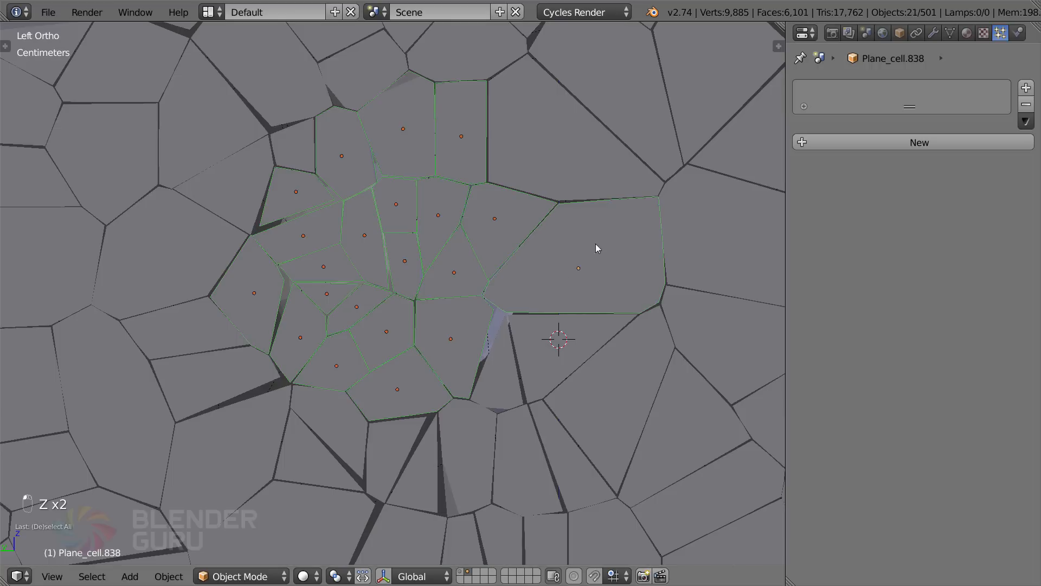
pyautogui.press('b')
pyautogui.moveTo(595, 243); pyautogui.dragTo(633, 297, button='middle')
pyautogui.press('z')
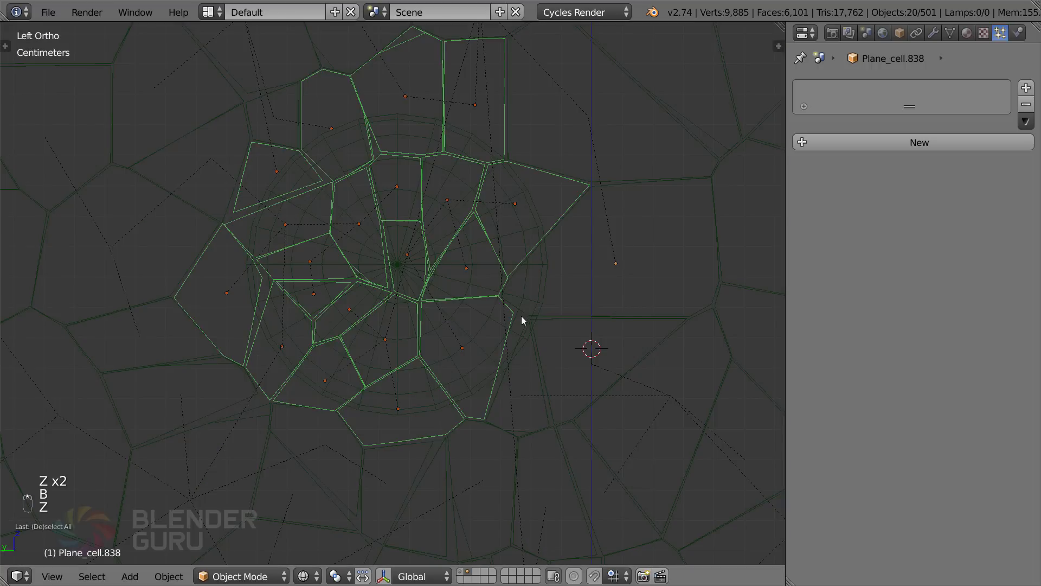
pyautogui.press('z')
pyautogui.keyDown('shift'); pyautogui.rightClick(535, 366); pyautogui.keyUp('shift')
pyautogui.press('z')
pyautogui.scroll(-2, 505, 270)
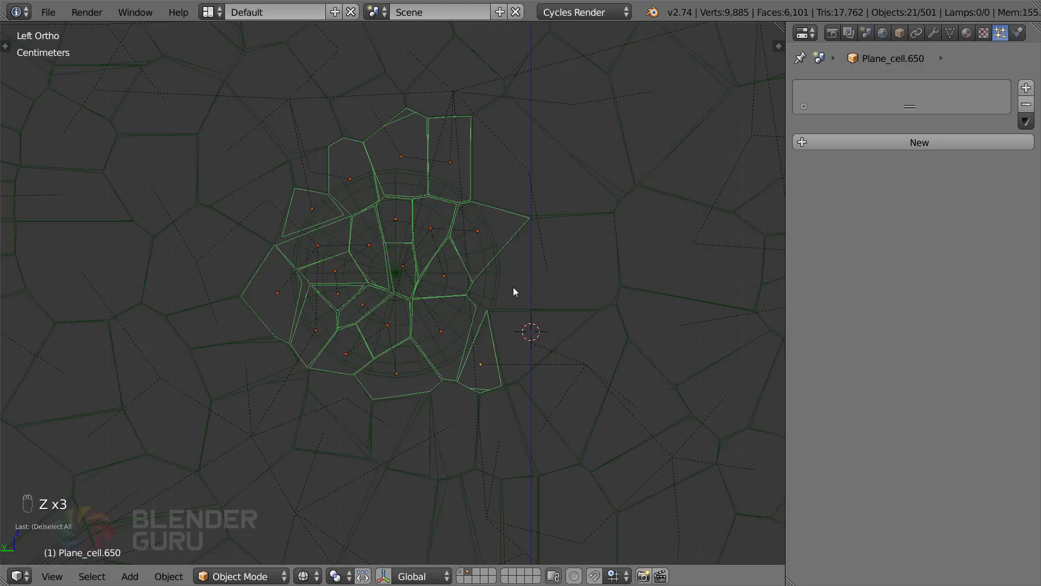
pyautogui.moveTo(513, 287); pyautogui.dragTo(528, 344, button='middle')
pyautogui.press('b')
pyautogui.moveTo(529, 354); pyautogui.dragTo(557, 376)
pyautogui.moveTo(557, 373); pyautogui.dragTo(560, 369, button='middle')
pyautogui.moveTo(502, 353); pyautogui.dragTo(533, 348, button='middle')
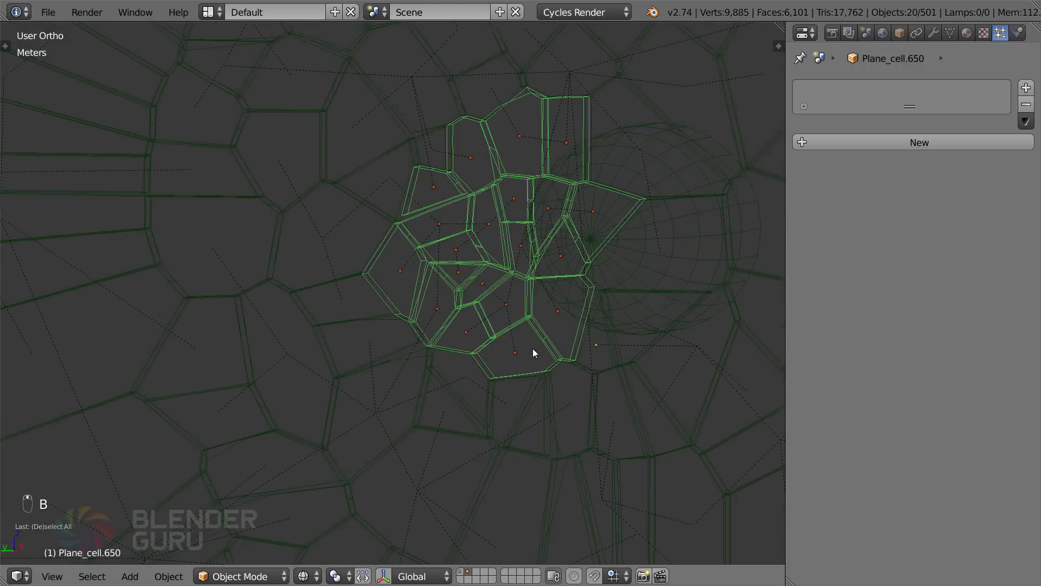
# Make Plane_cell.796 the active shard and add a new particle system to it
pyautogui.scroll(-1, 532, 348)
pyautogui.moveTo(593, 260); pyautogui.dragTo(561, 265, button='middle')
pyautogui.press('z')
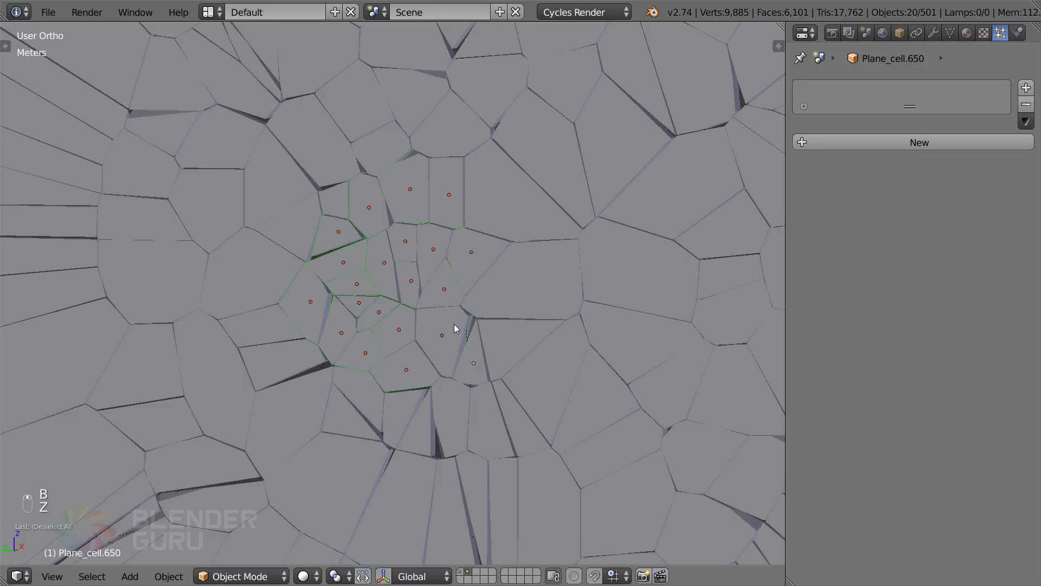
pyautogui.click(896, 142)
pyautogui.press('z')
pyautogui.press('z')
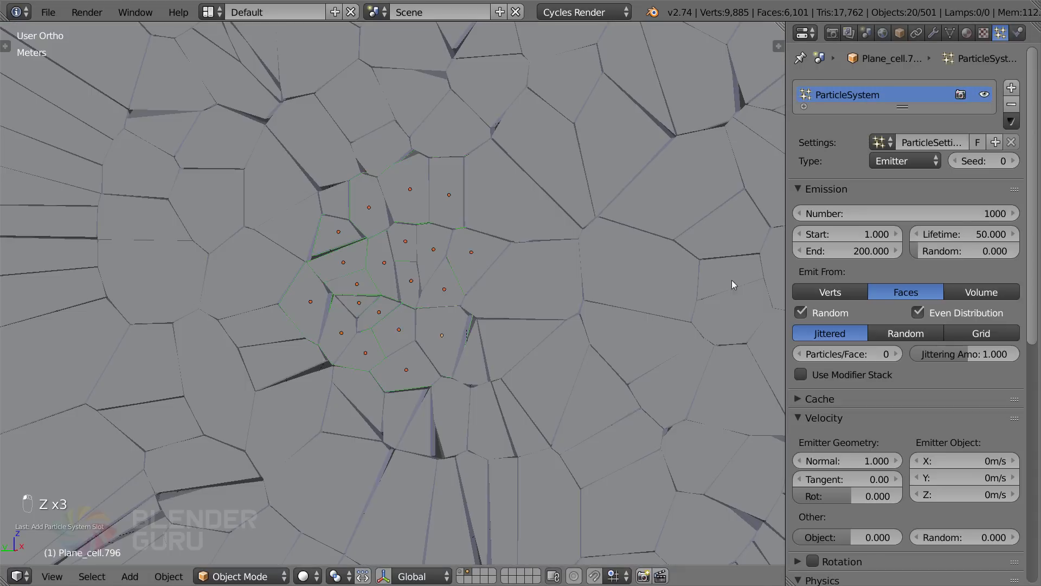
# View the impact area from the side in wireframe, play the simulation, and pause it once the shards break loose
pyautogui.scroll(-1, 571, 289)
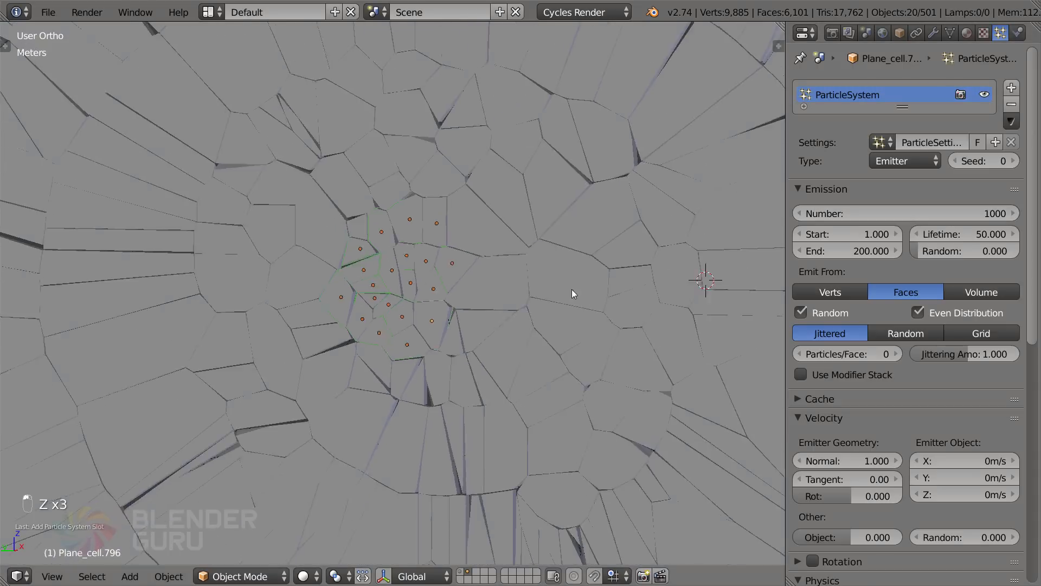
pyautogui.moveTo(572, 288); pyautogui.dragTo(552, 293, button='middle')
pyautogui.press('z')
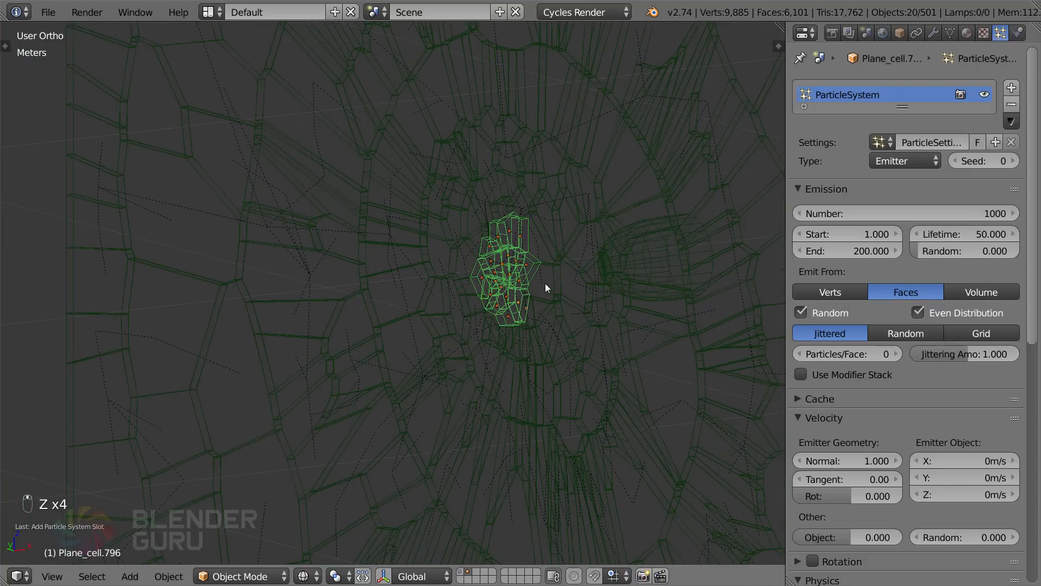
pyautogui.hotkey('alt', 'a')
pyautogui.hotkey('alt', 'a')
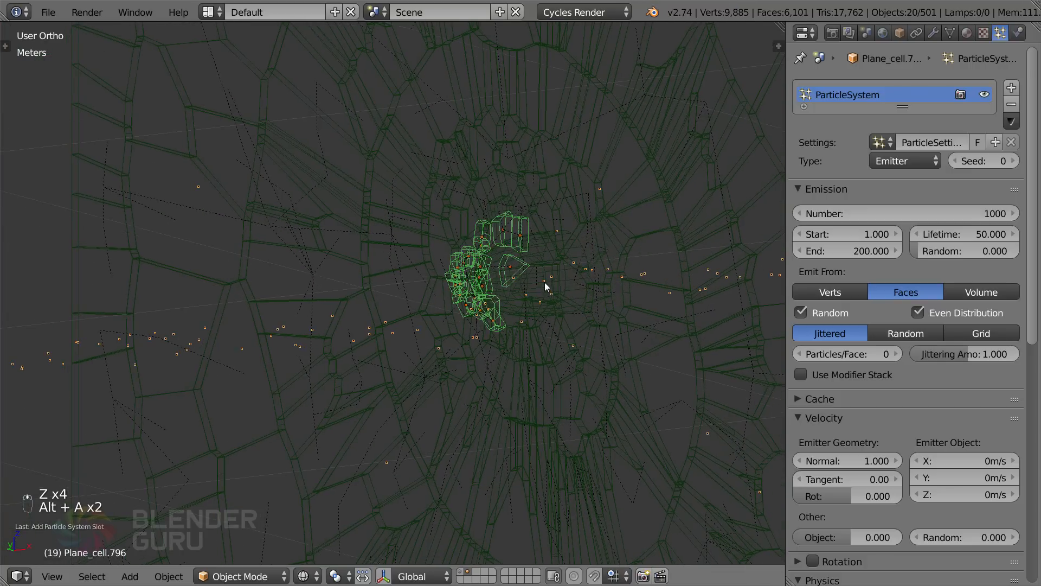
# Step through the frames around the impact to find when the bullet first hits the shards, and return to the start
pyautogui.press('Left')
pyautogui.press('Left')
pyautogui.press('Left')
pyautogui.press('Left')
pyautogui.press('Left')
pyautogui.press('Left')
pyautogui.press('Left')
pyautogui.press('Left')
pyautogui.press('Left')
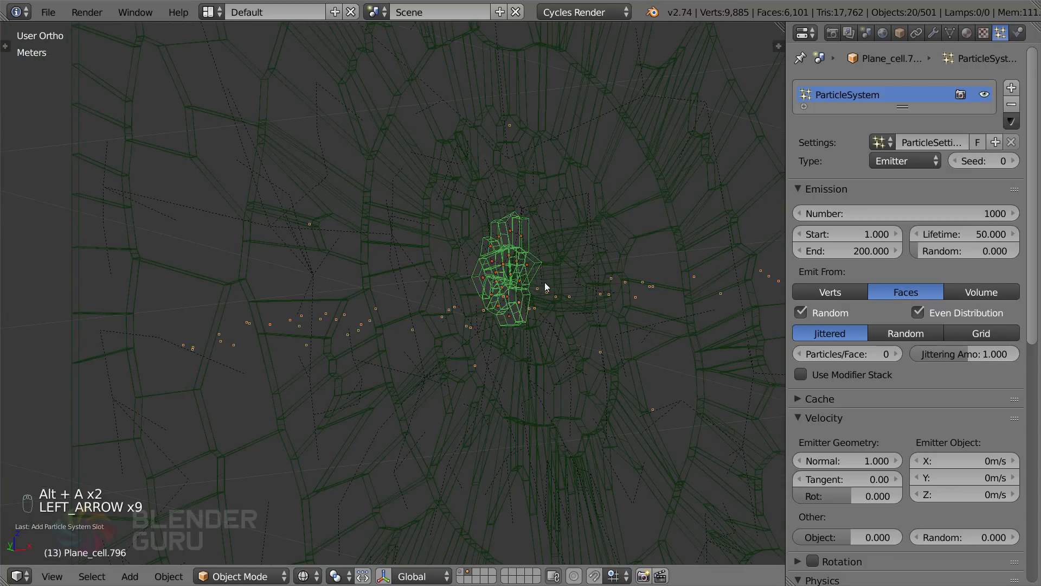
pyautogui.press('Right')
pyautogui.press('Left')
pyautogui.press('Left')
pyautogui.press('Left')
pyautogui.press('Right')
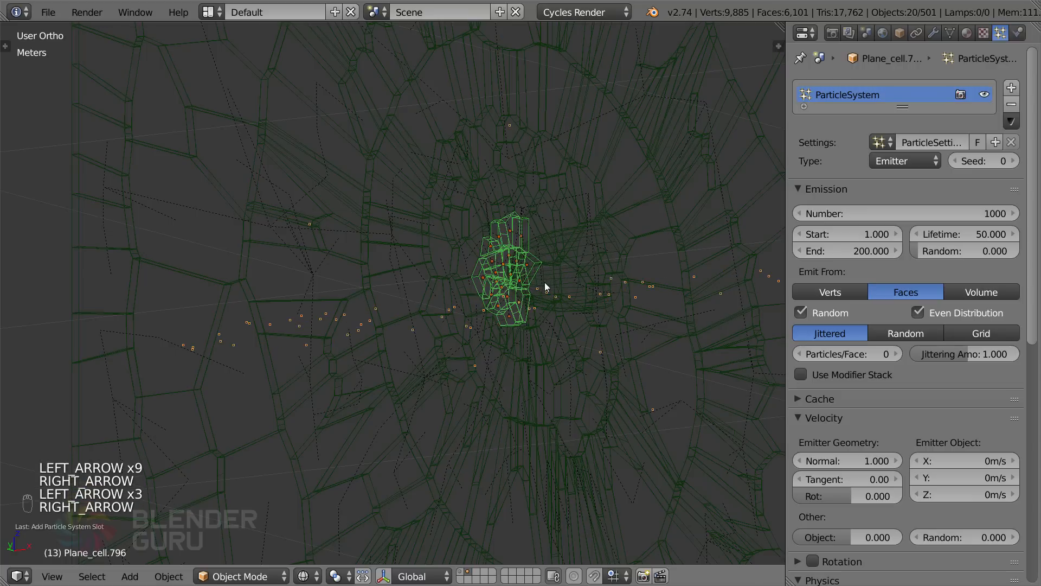
pyautogui.hotkey('shift', 'Left')
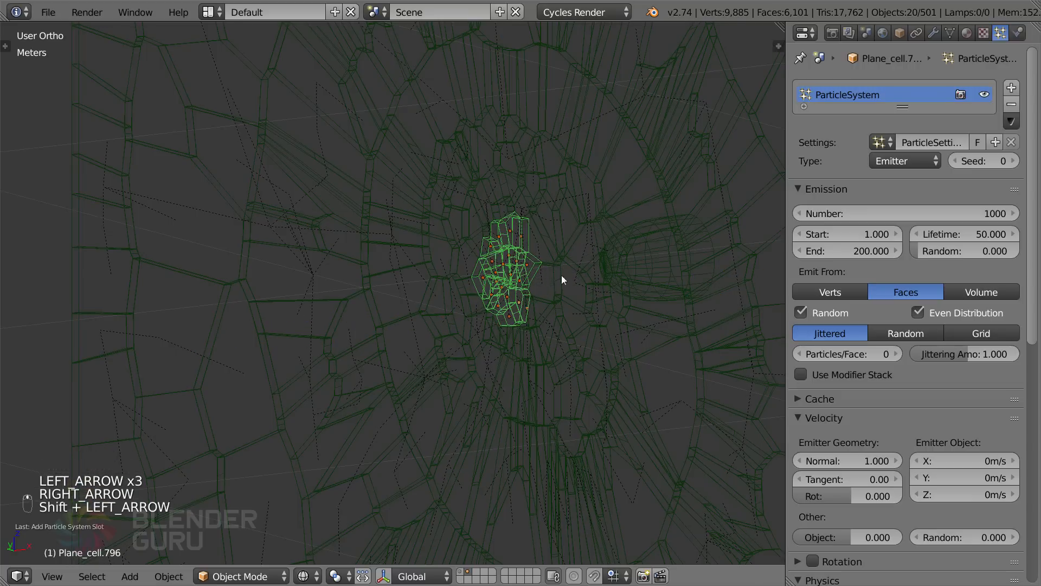
# Set both the start and end frames of the particle emission to 13
pyautogui.press('z')
pyautogui.click(846, 233)
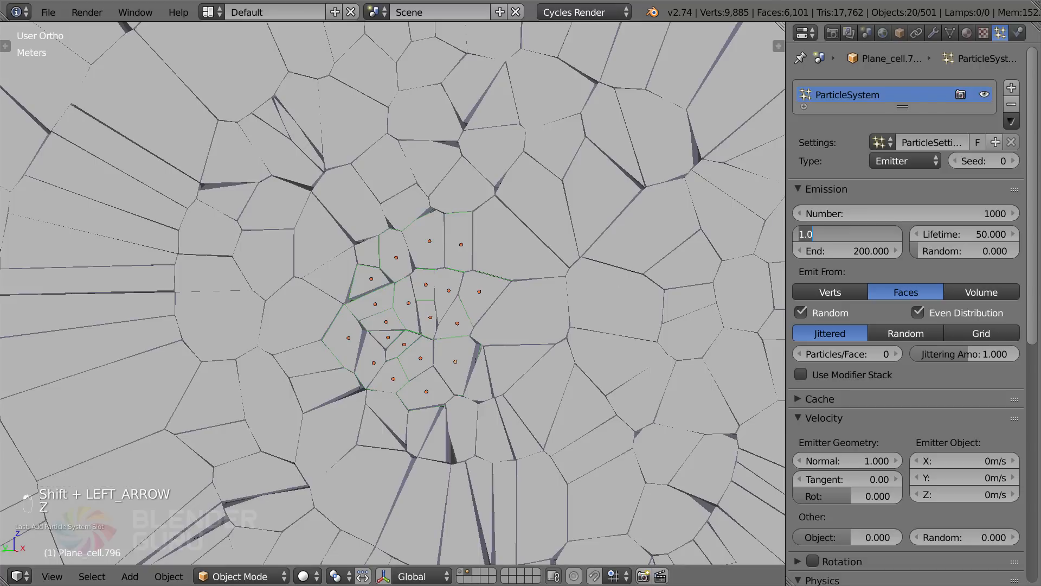
pyautogui.write('13')
pyautogui.press('Tab')
pyautogui.write('13')
pyautogui.press('Return')
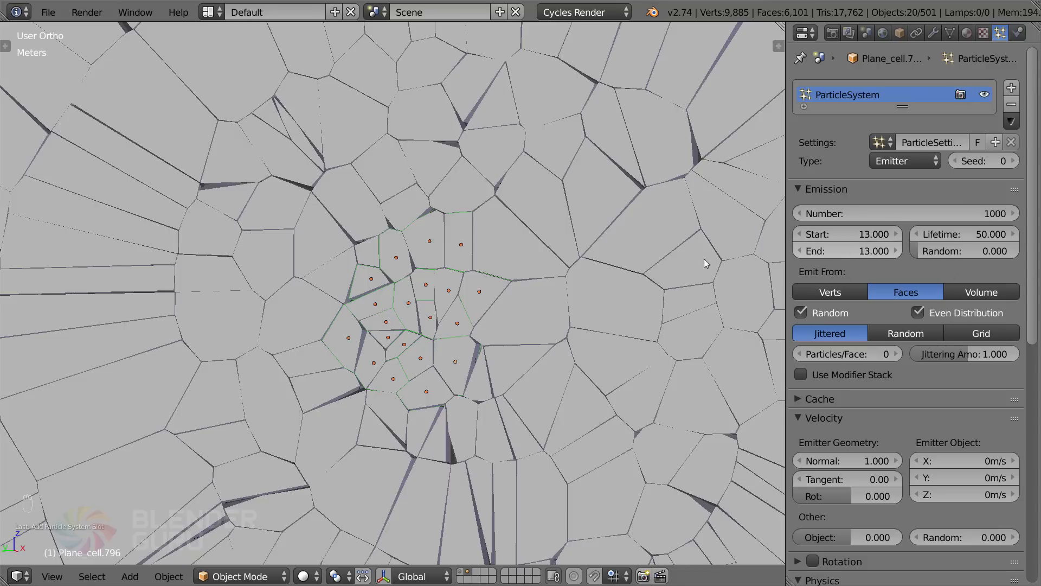
pyautogui.press('z')
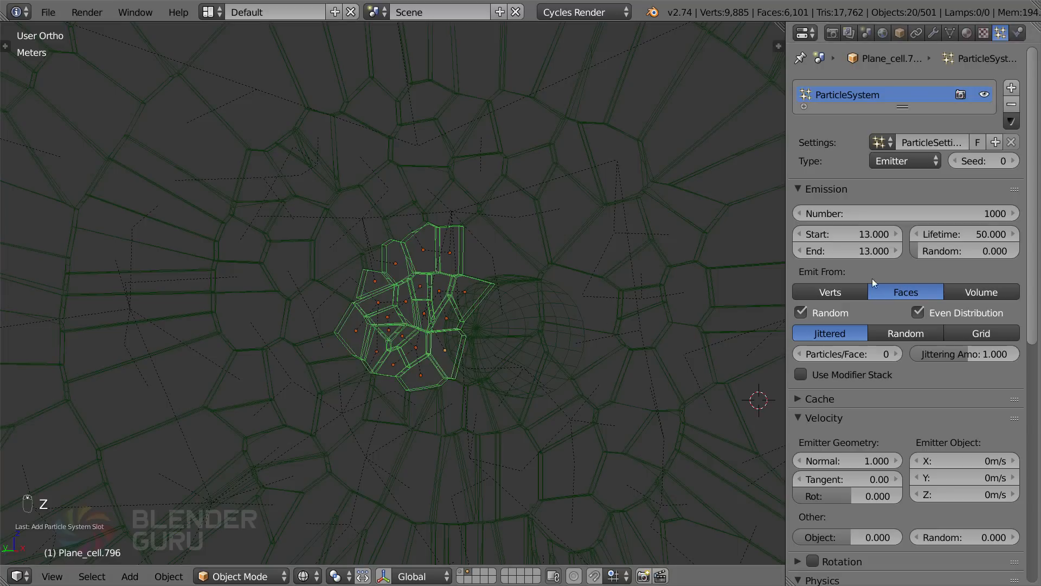
# Set the particle number to 20 and the particle lifetime to 200 frames
pyautogui.click(962, 215)
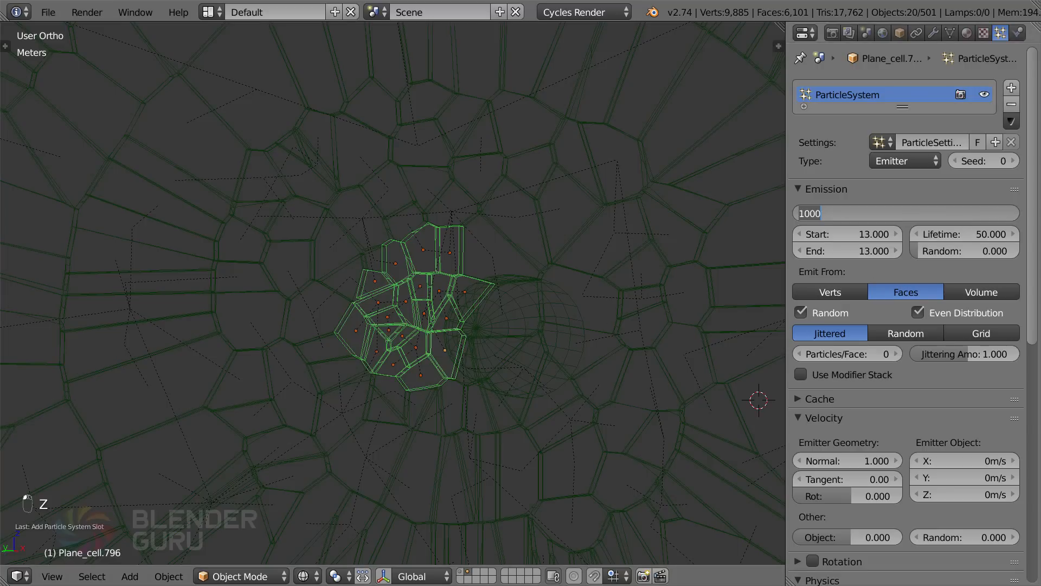
pyautogui.write('20')
pyautogui.press('Return')
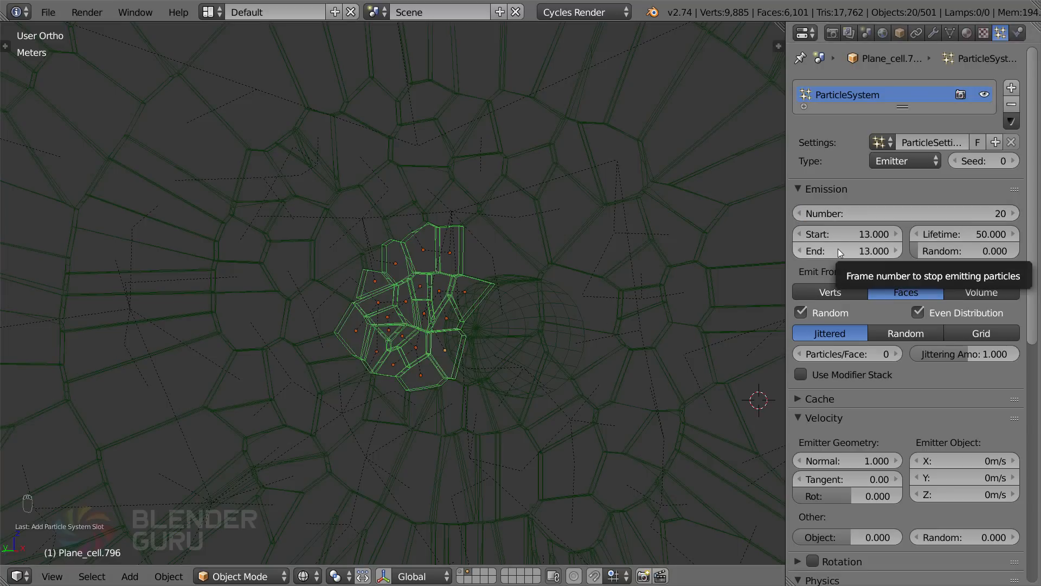
pyautogui.click(965, 234)
pyautogui.write('200')
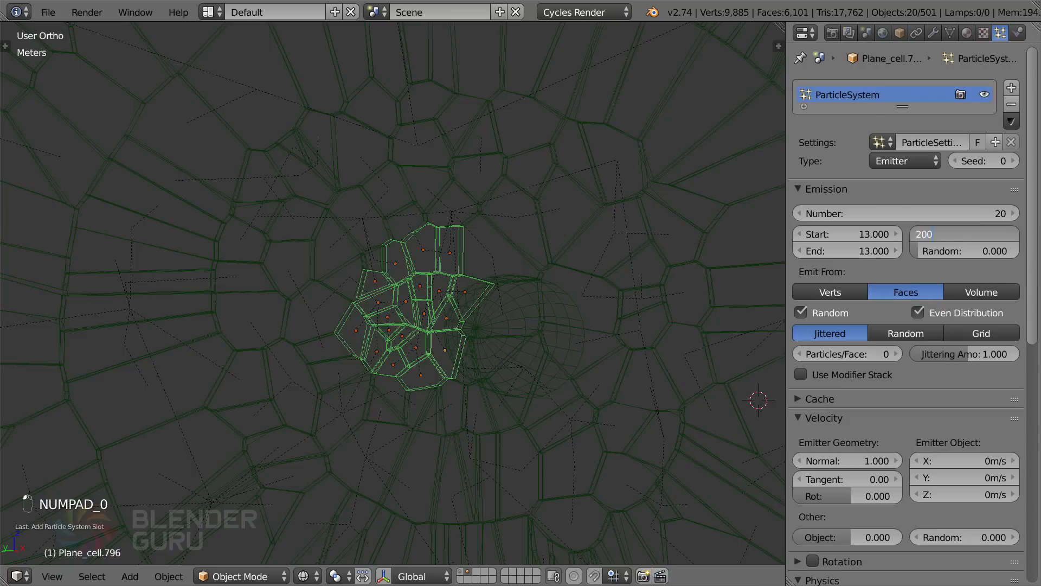
pyautogui.press('Return')
pyautogui.moveTo(561, 373); pyautogui.dragTo(757, 320, button='middle')
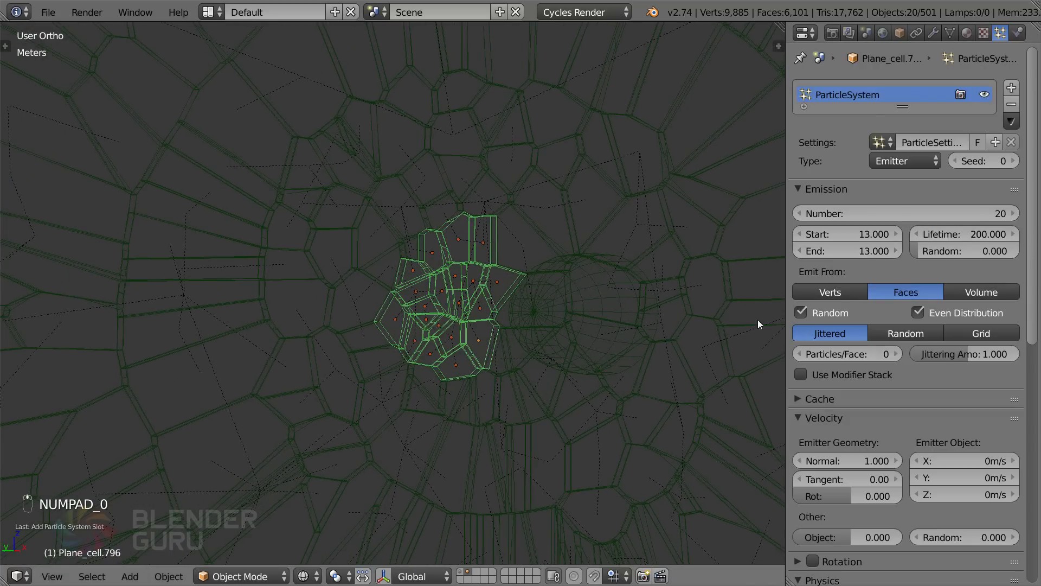
# Set the particles' normal emission velocity to 0 and collapse the velocity settings
pyautogui.scroll(-5, 903, 350)
pyautogui.click(847, 352)
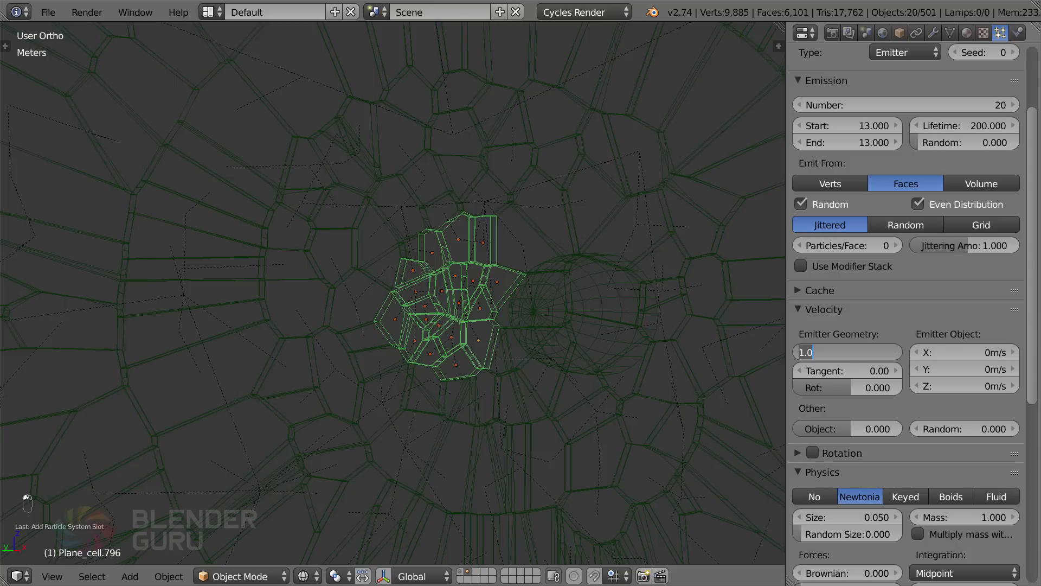
pyautogui.write('0')
pyautogui.press('Return')
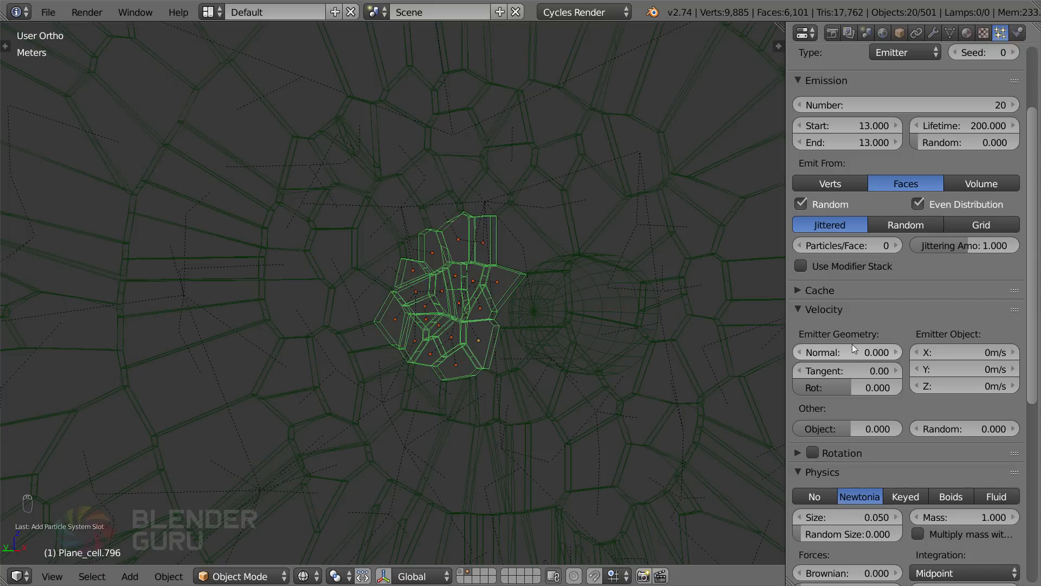
pyautogui.click(808, 311)
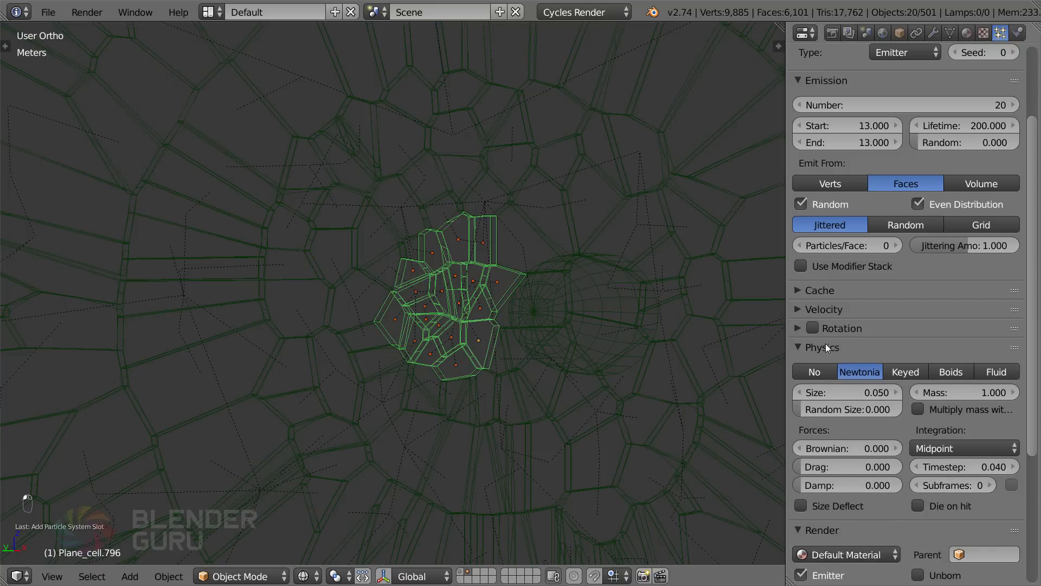
pyautogui.click(809, 309)
pyautogui.click(809, 309)
# Play the impact to examine how the particles emit from the shard, and return to the start
pyautogui.scroll(3, 678, 328)
pyautogui.hotkey('alt', 'a')
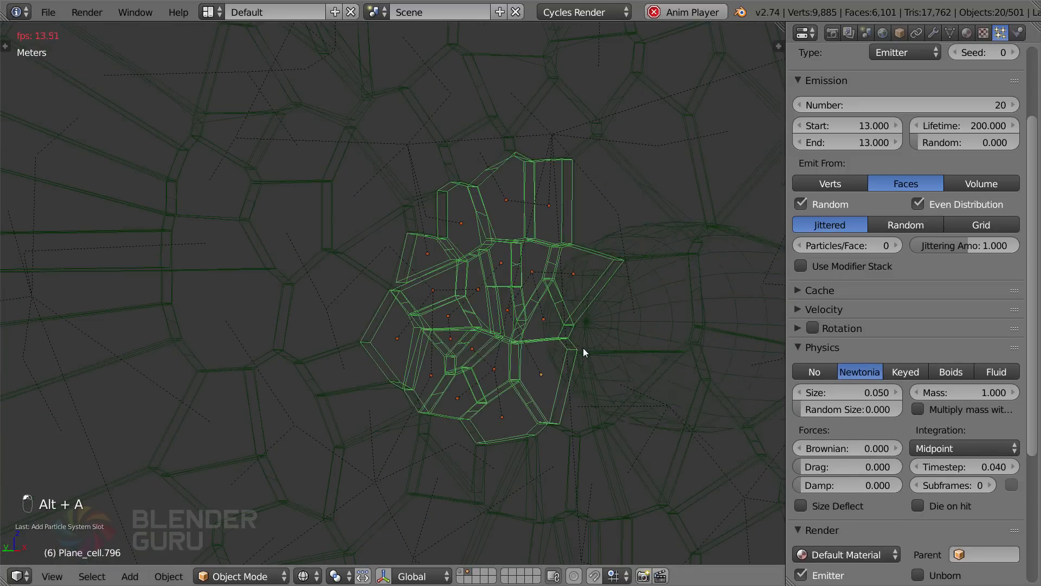
pyautogui.hotkey('alt', 'a')
pyautogui.moveTo(548, 356); pyautogui.dragTo(319, 298, button='middle')
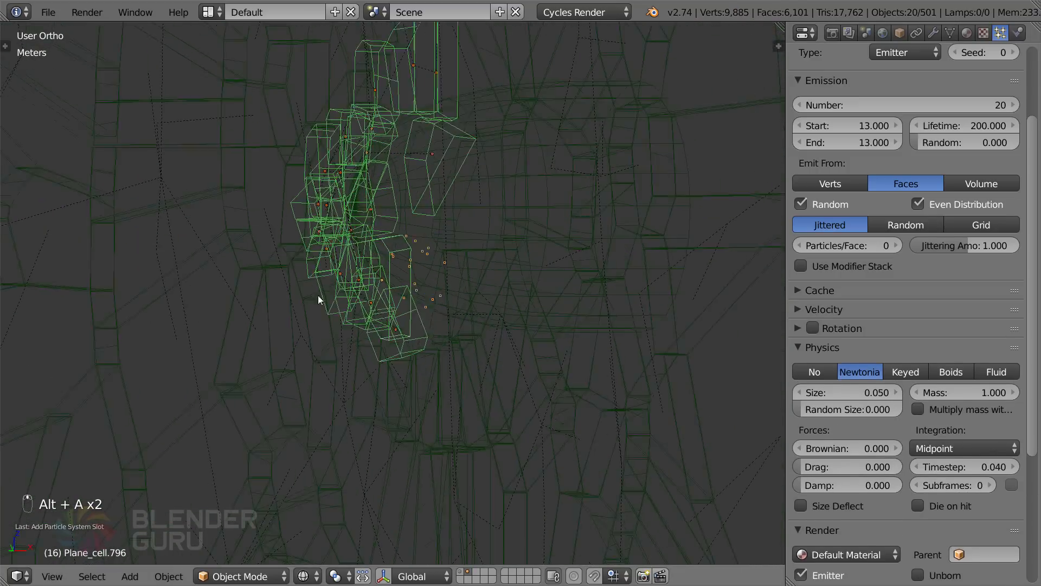
pyautogui.hotkey('alt', 'a')
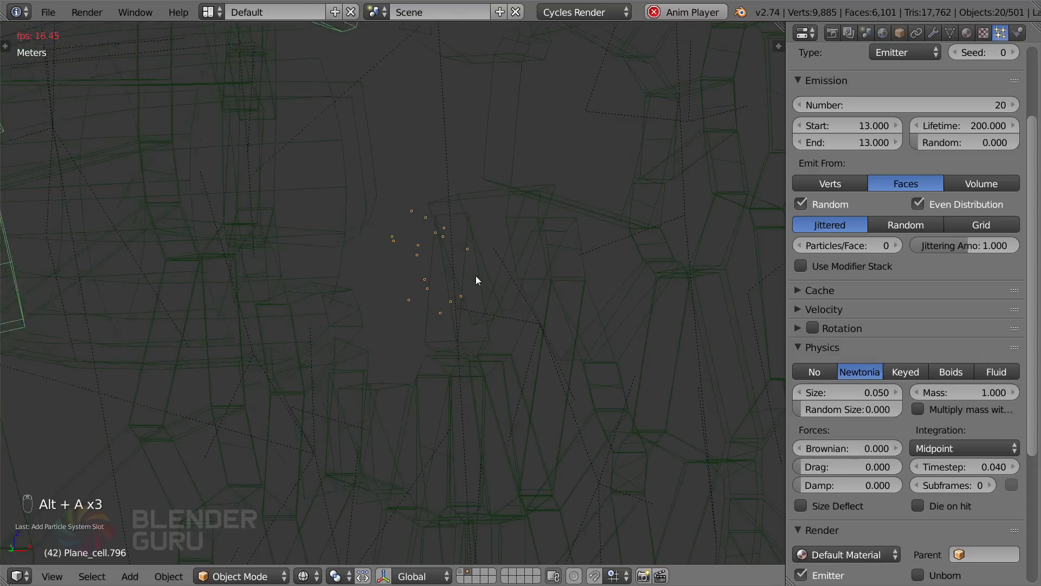
pyautogui.press('Escape')
pyautogui.hotkey('shift', 'Left')
pyautogui.moveTo(496, 307); pyautogui.dragTo(444, 246, button='middle')
pyautogui.scroll(2, 445, 246)
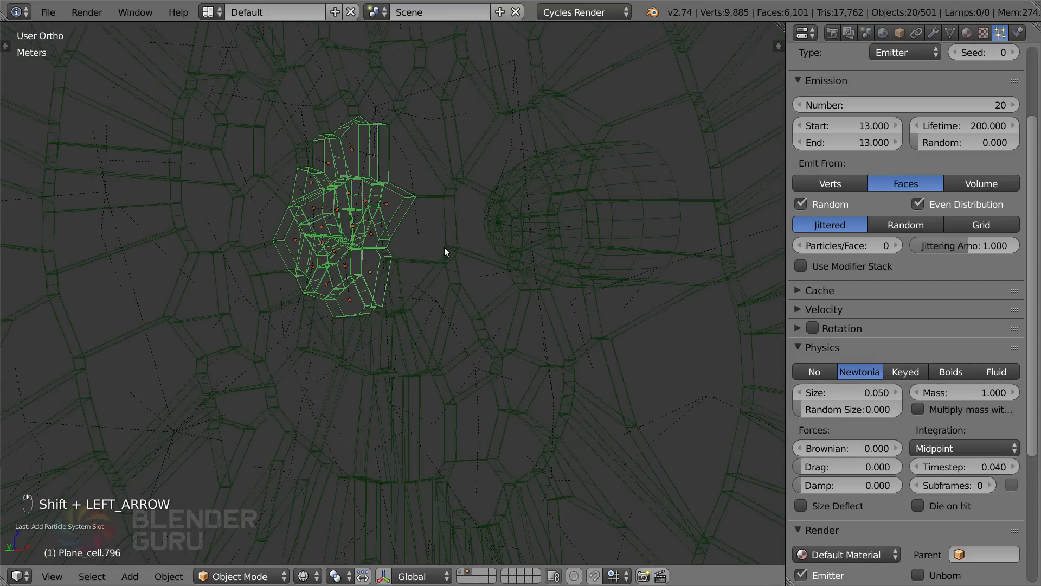
# Link the active shard's modifiers to the other selected shards so they share the particle system
pyautogui.hotkey('ctrl', 'l')
pyautogui.moveTo(444, 247)
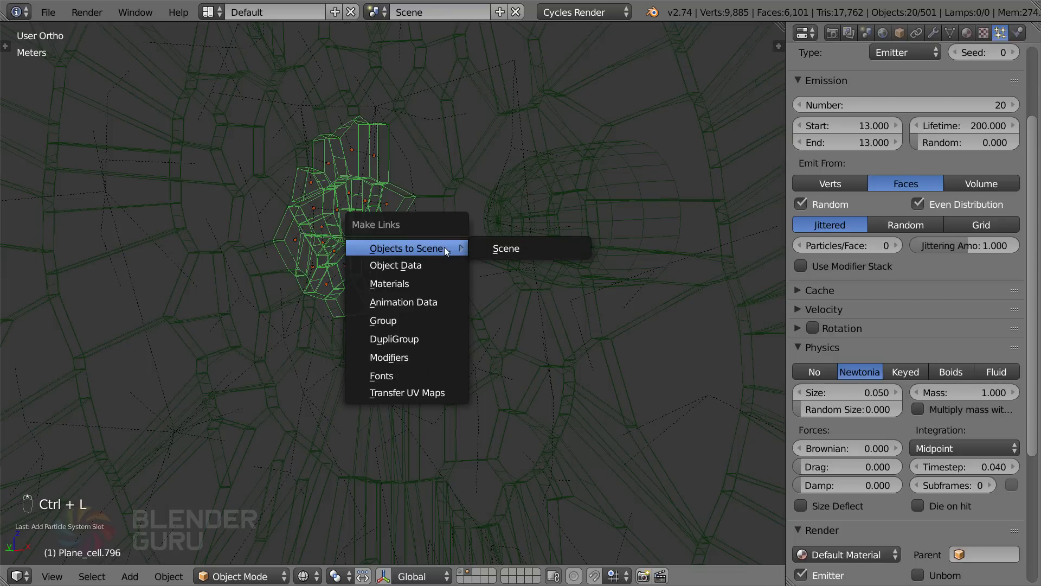
pyautogui.click(411, 352)
pyautogui.scroll(-3, 458, 336)
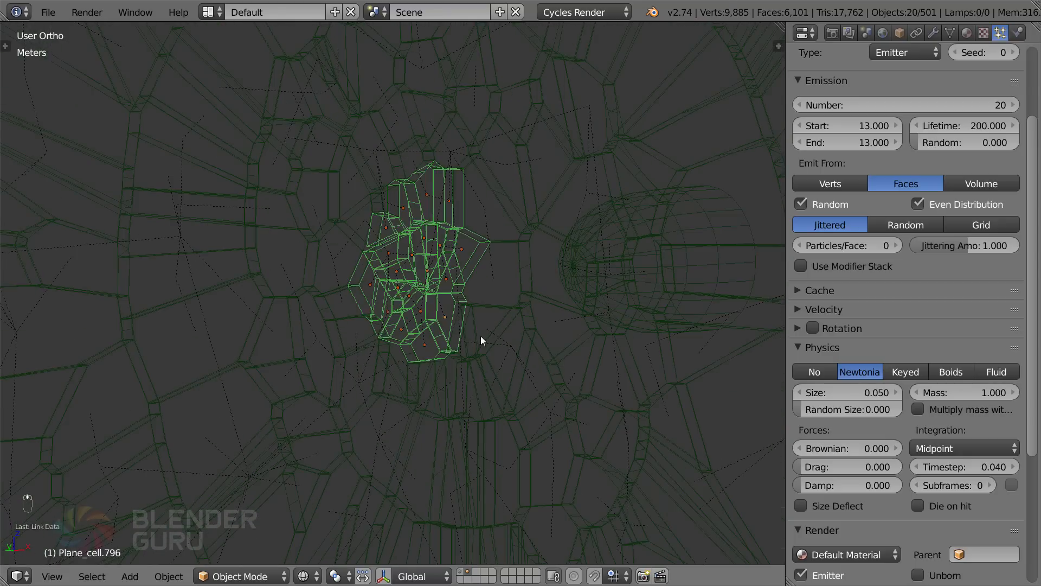
# Play the impact repeatedly to examine the particle burst from all selected shards, and return to the first frame
pyautogui.hotkey('alt', 'a')
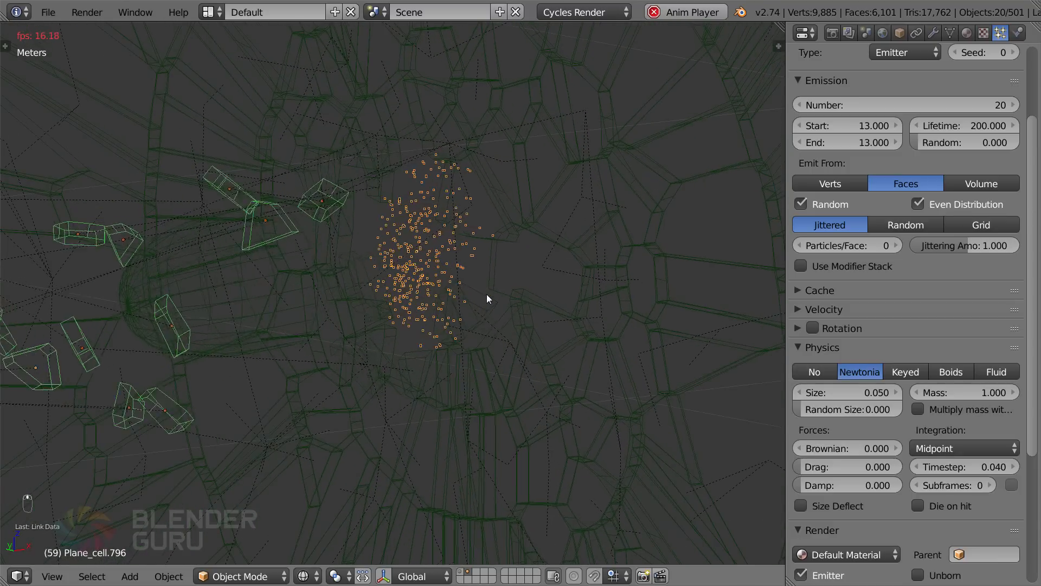
pyautogui.press('Escape')
pyautogui.hotkey('alt', 'a')
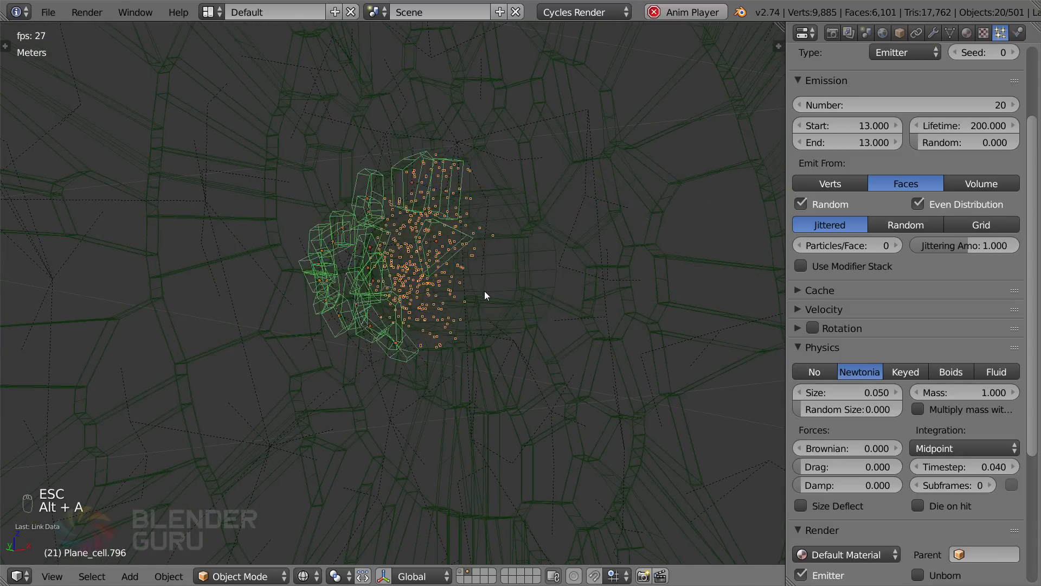
pyautogui.hotkey('alt', 'a')
pyautogui.moveTo(441, 267); pyautogui.dragTo(480, 251, button='middle')
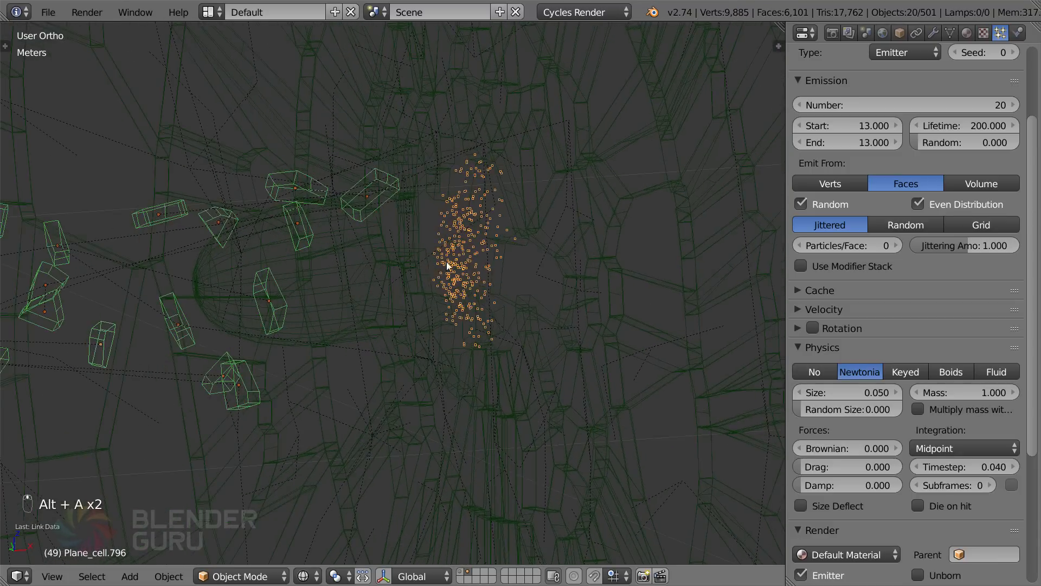
pyautogui.press('z')
pyautogui.press('z')
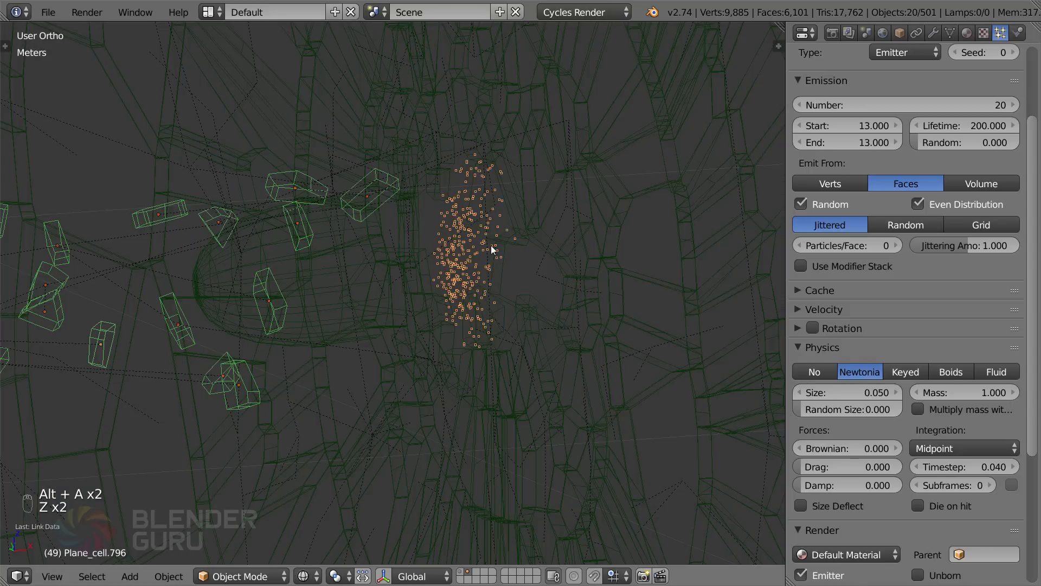
pyautogui.hotkey('shift', 'Left')
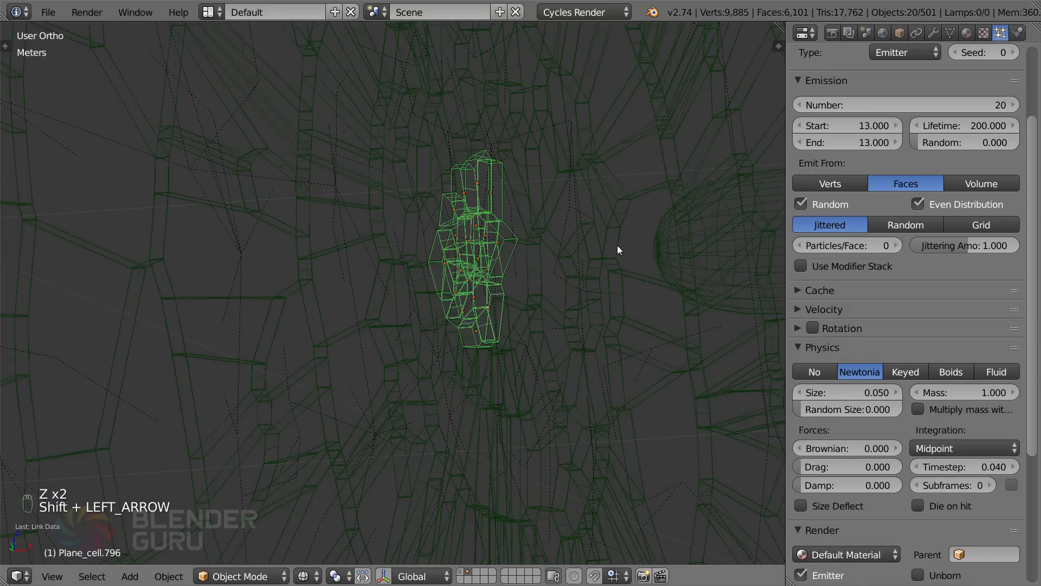
# Add a Collision modifier to the active shard and remove it again through its physics settings
pyautogui.click(933, 34)
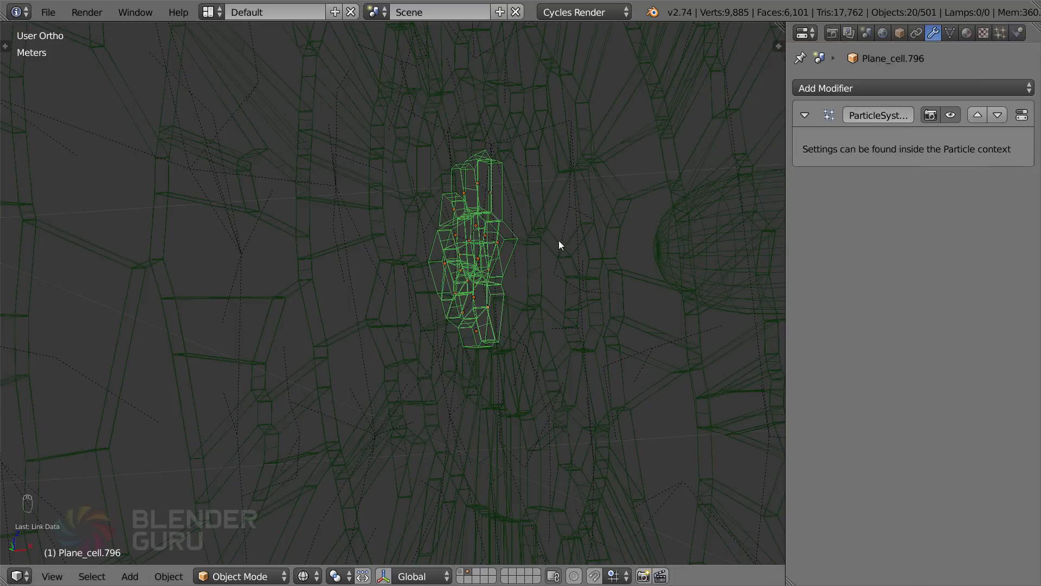
pyautogui.click(883, 89)
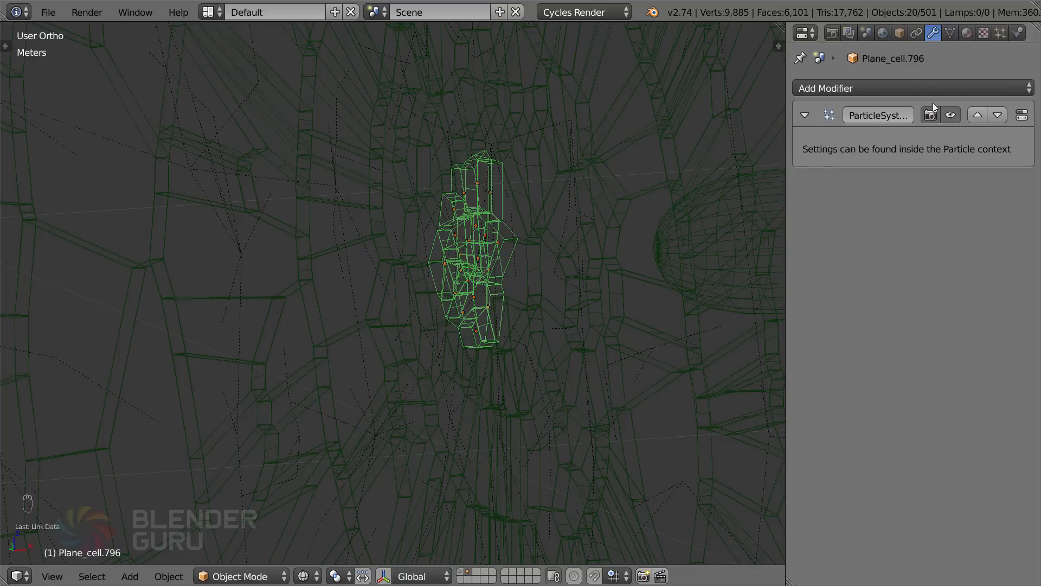
pyautogui.click(902, 87)
pyautogui.click(960, 145)
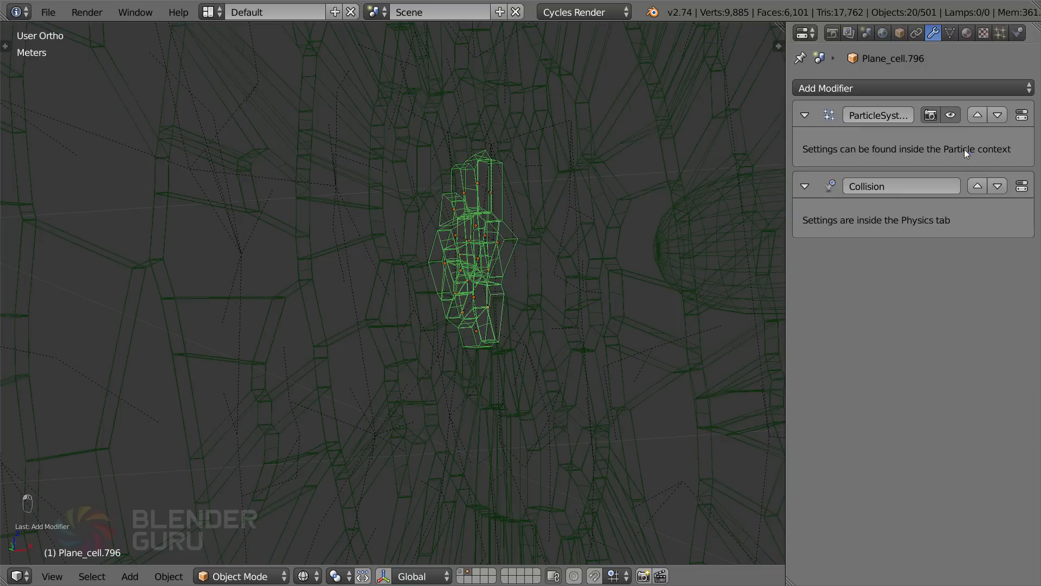
pyautogui.click(1017, 33)
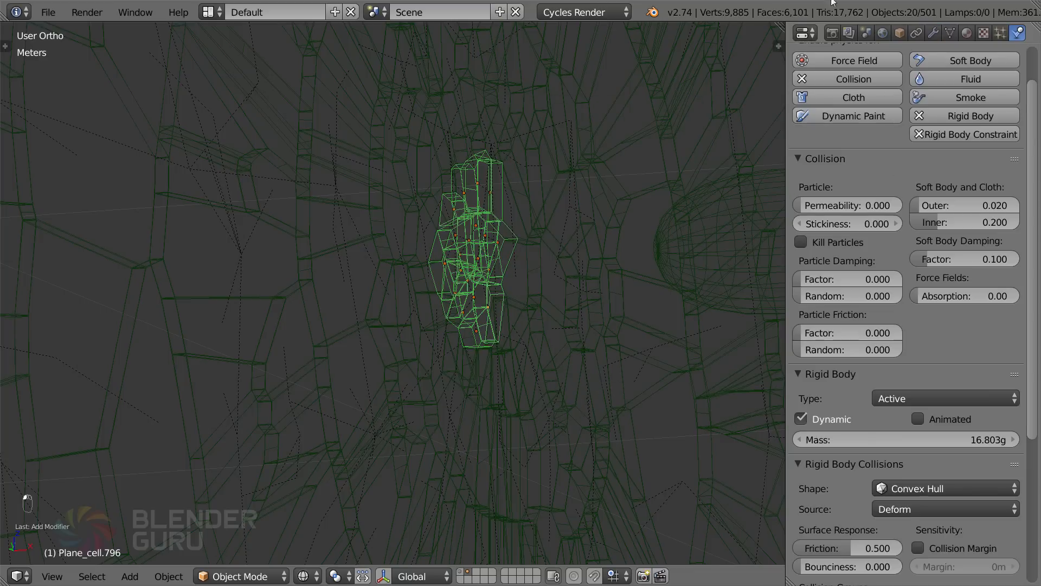
pyautogui.click(857, 80)
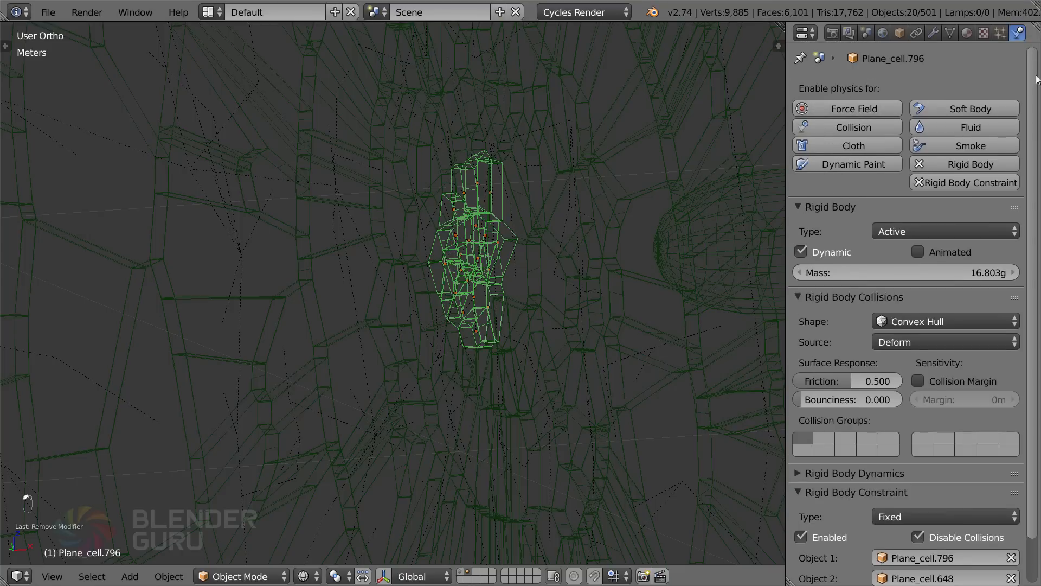
# Enable Collision physics on the active shard and set both random particle damping and random particle friction to 0.5
pyautogui.click(854, 130)
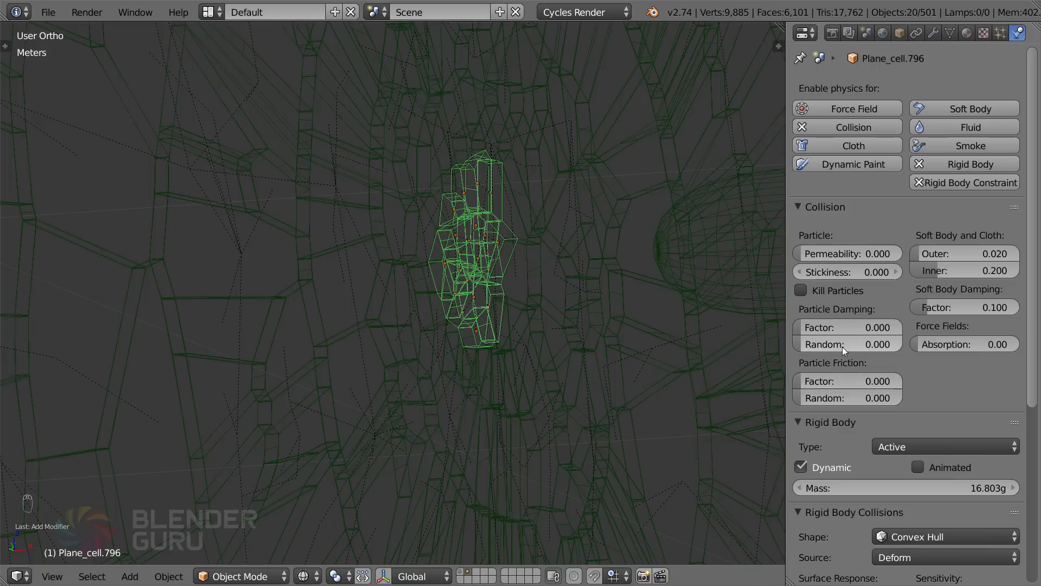
pyautogui.moveTo(842, 346); pyautogui.dragTo(861, 346)
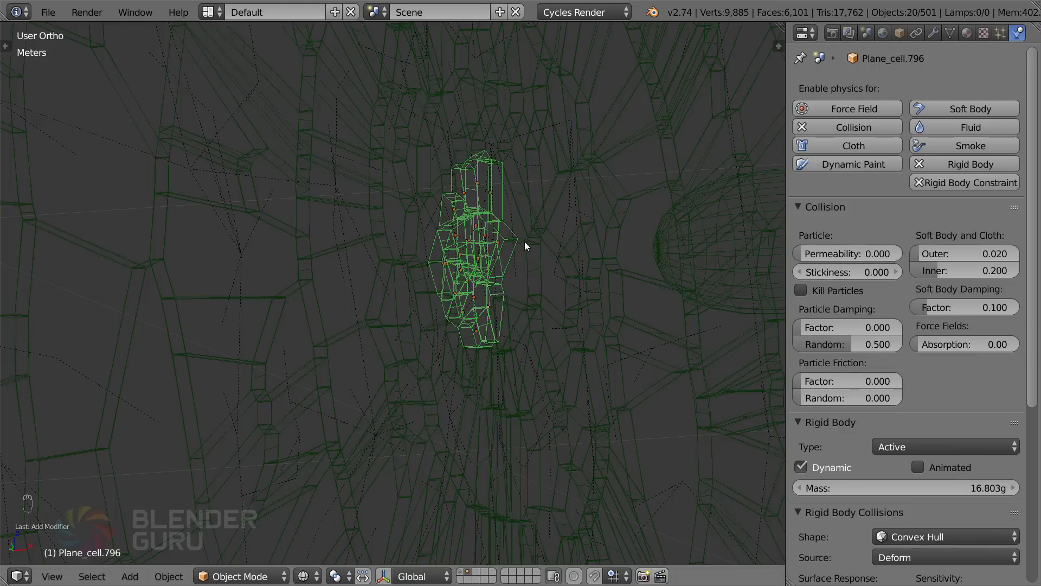
pyautogui.moveTo(849, 399)
pyautogui.mouseDown()
pyautogui.moveTo(868, 399)
pyautogui.moveTo(855, 398)
pyautogui.mouseUp()
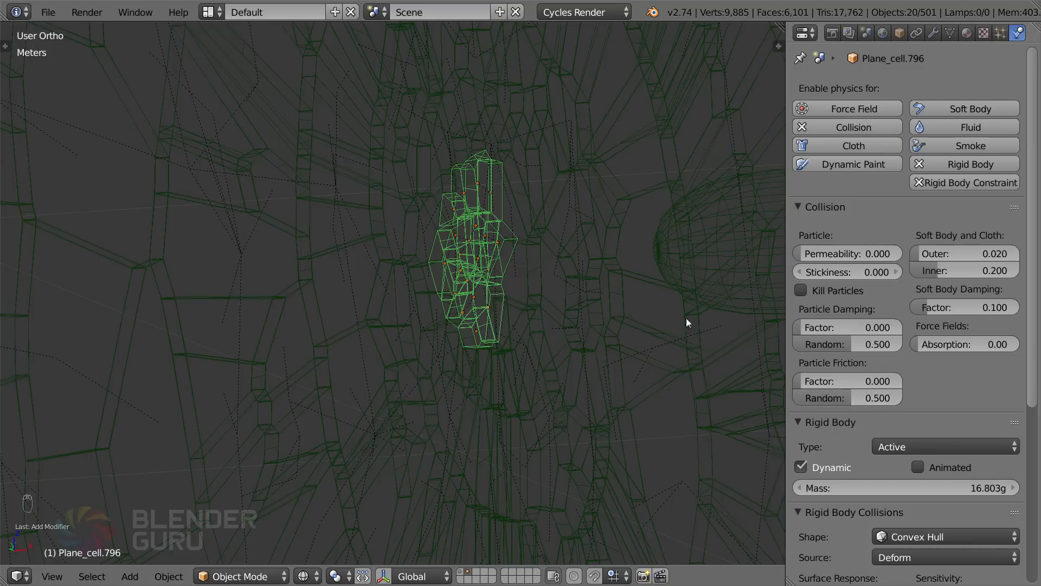
# Try to share the Collision modifier with the other selected shards by linking the active shard's modifiers
pyautogui.scroll(-2, 575, 271)
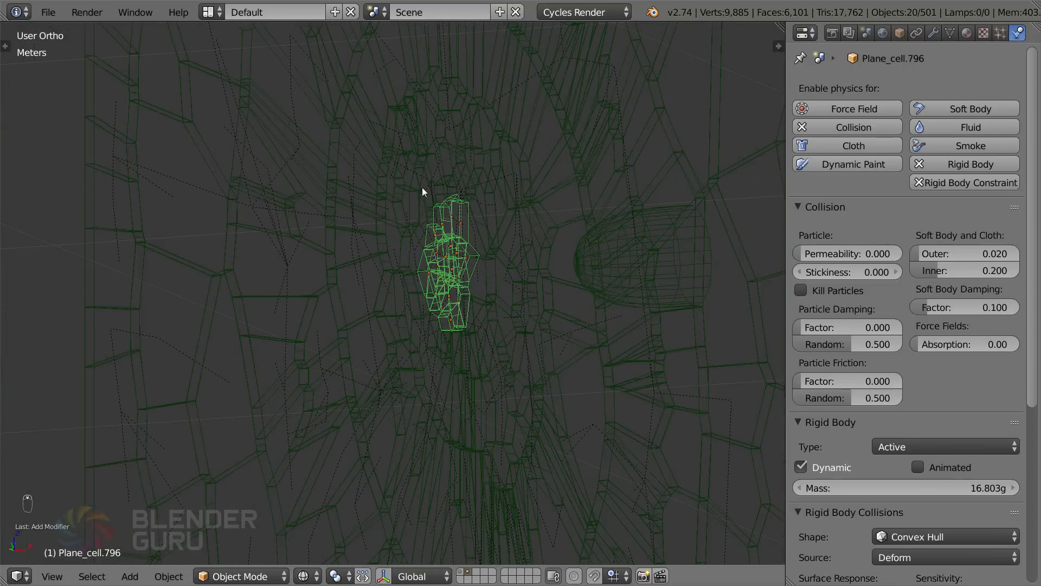
pyautogui.scroll(-2, 487, 235)
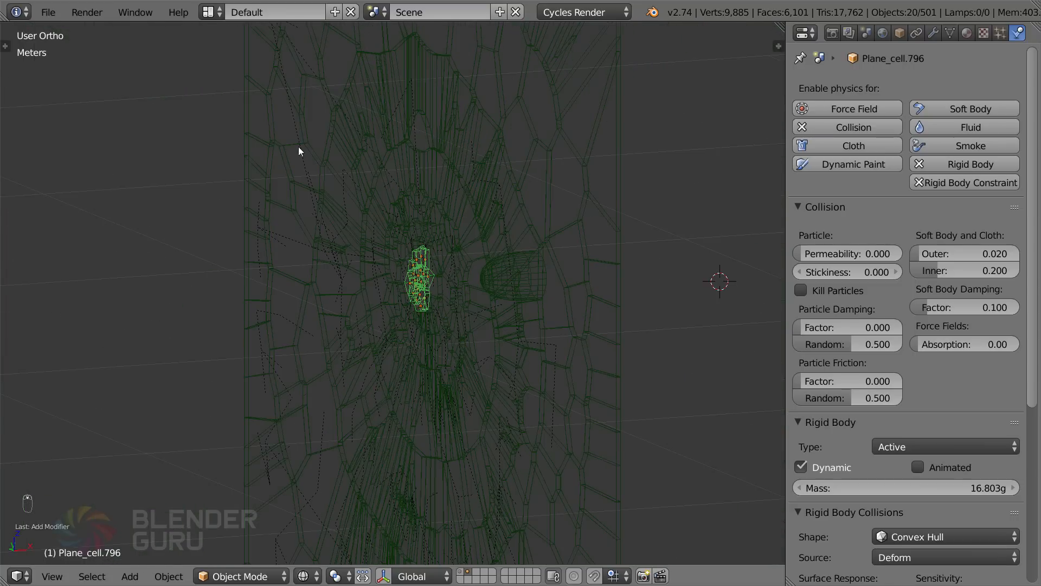
pyautogui.scroll(2, 563, 263)
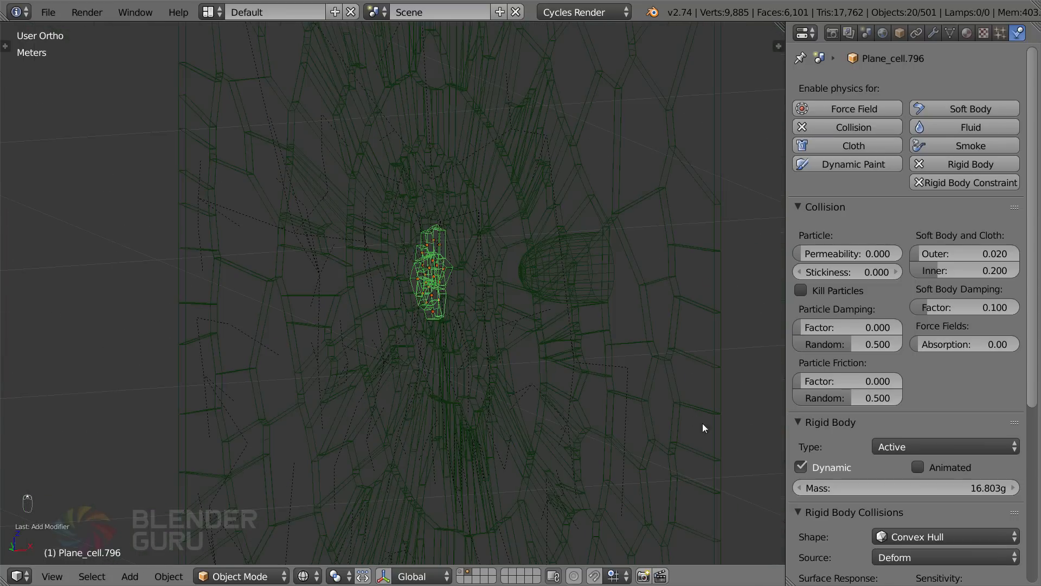
pyautogui.scroll(3, 633, 290)
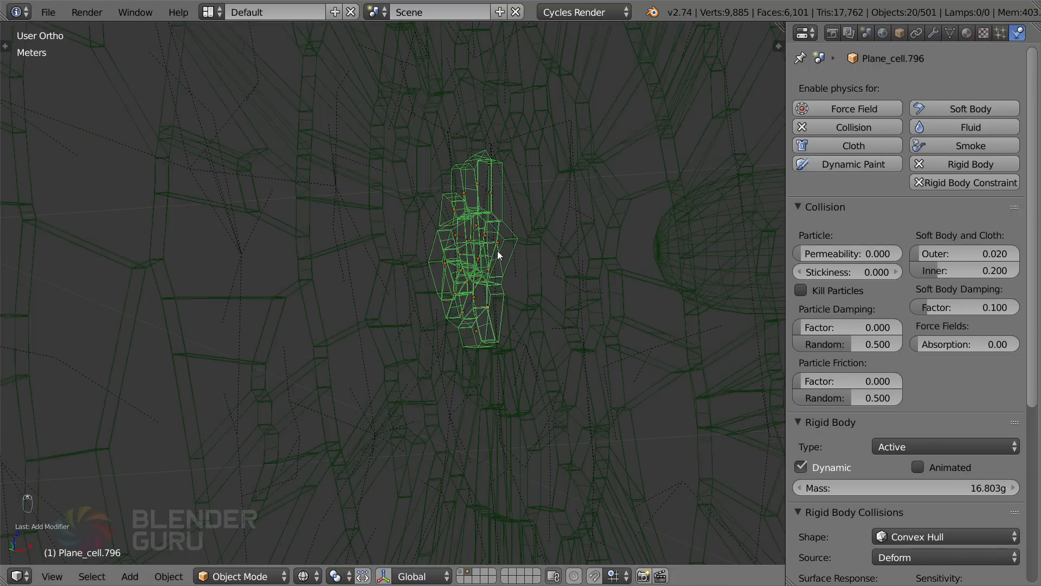
pyautogui.hotkey('ctrl', 'l')
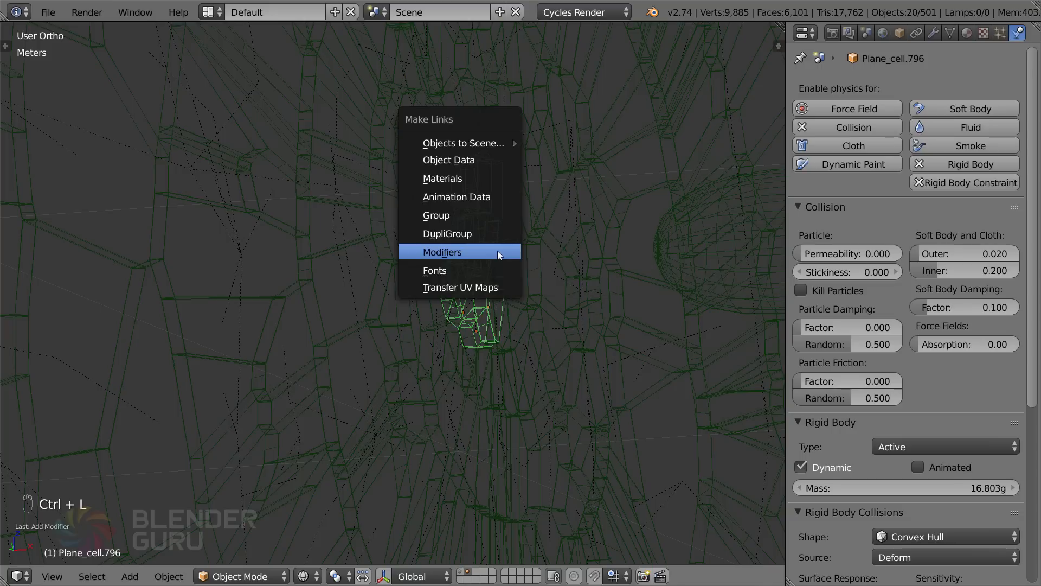
pyautogui.click(496, 251)
# Make the selected shards active one after another to examine their modifier stacks, ending on the shard carrying the Collision modifier
pyautogui.click(931, 32)
pyautogui.moveTo(478, 241); pyautogui.dragTo(534, 248, button='middle')
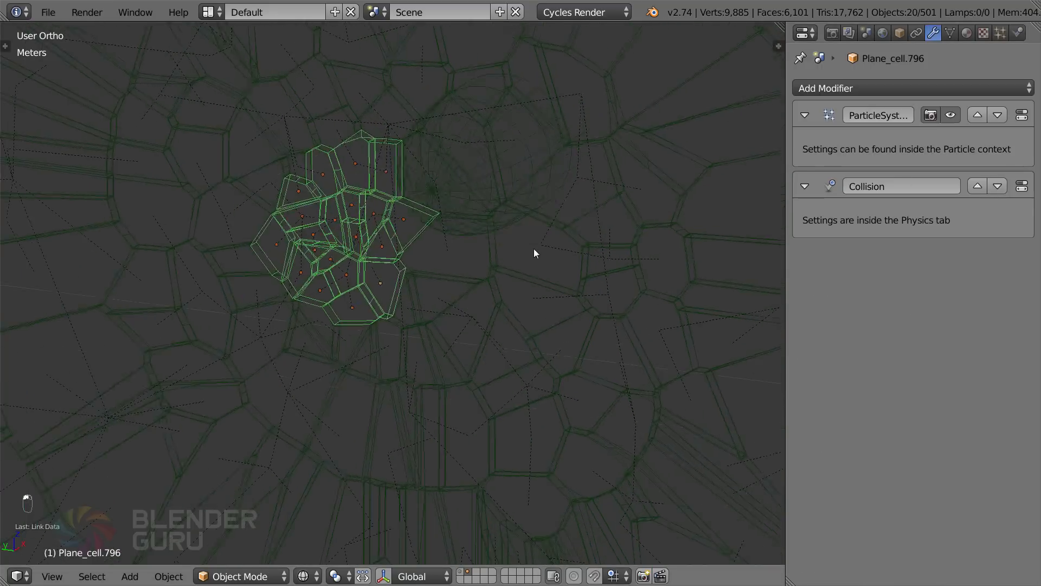
pyautogui.scroll(3, 533, 248)
pyautogui.press('z')
pyautogui.keyDown('shift'); pyautogui.rightClick(424, 185); pyautogui.keyUp('shift')
pyautogui.keyDown('shift'); pyautogui.moveTo(394, 234); pyautogui.dragTo(512, 291, button='middle'); pyautogui.keyUp('shift')
pyautogui.press('z')
pyautogui.press('z')
pyautogui.keyDown('shift'); pyautogui.click(483, 275); pyautogui.keyUp('shift')
pyautogui.keyDown('shift'); pyautogui.click(429, 297); pyautogui.keyUp('shift')
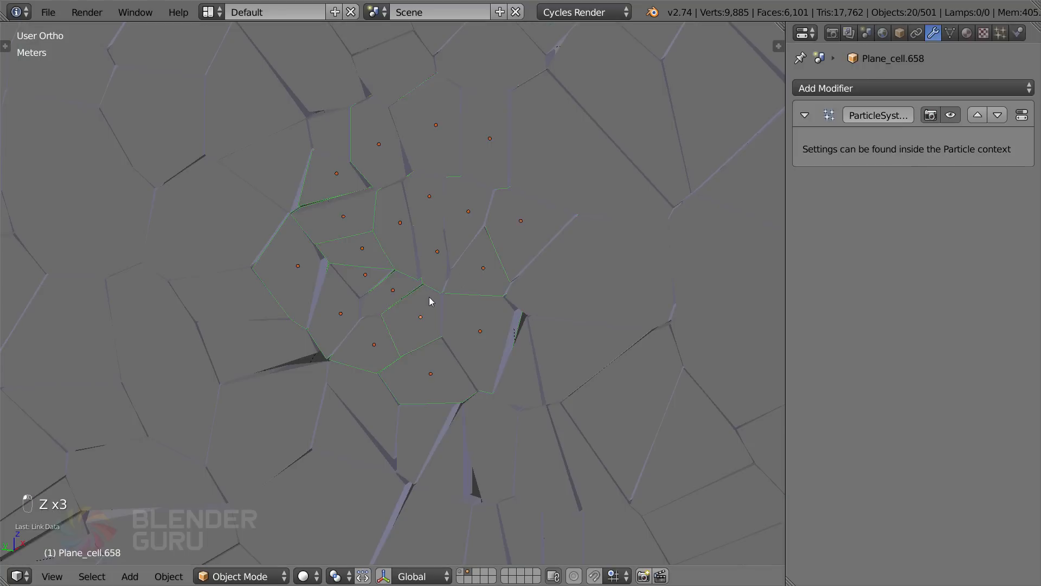
pyautogui.keyDown('shift'); pyautogui.click(438, 259); pyautogui.keyUp('shift')
pyautogui.keyDown('shift'); pyautogui.click(457, 223); pyautogui.keyUp('shift')
pyautogui.keyDown('shift'); pyautogui.rightClick(424, 210); pyautogui.keyUp('shift')
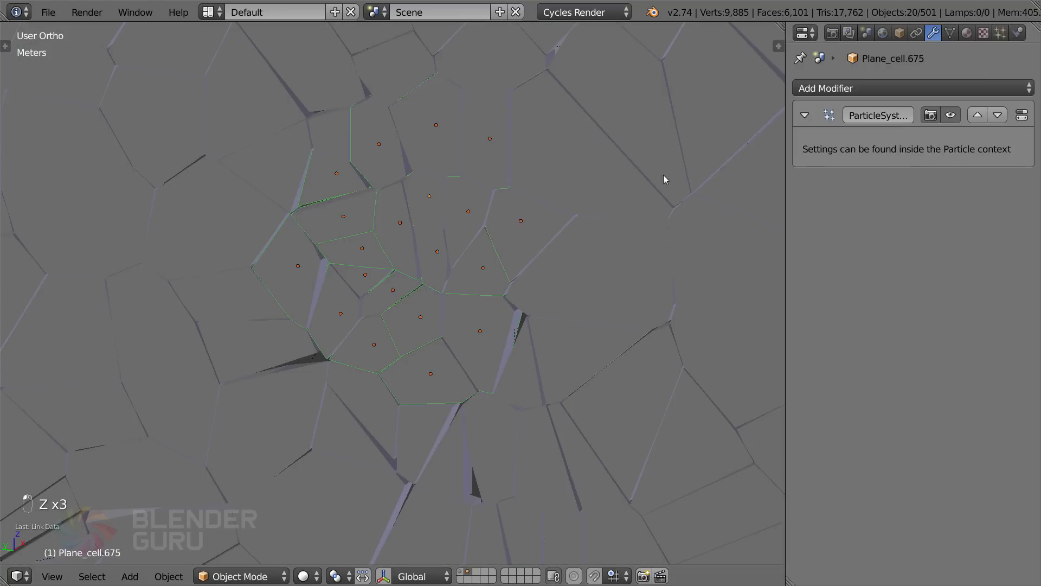
pyautogui.keyDown('shift'); pyautogui.rightClick(469, 156); pyautogui.keyUp('shift')
pyautogui.keyDown('shift'); pyautogui.rightClick(441, 156); pyautogui.keyUp('shift')
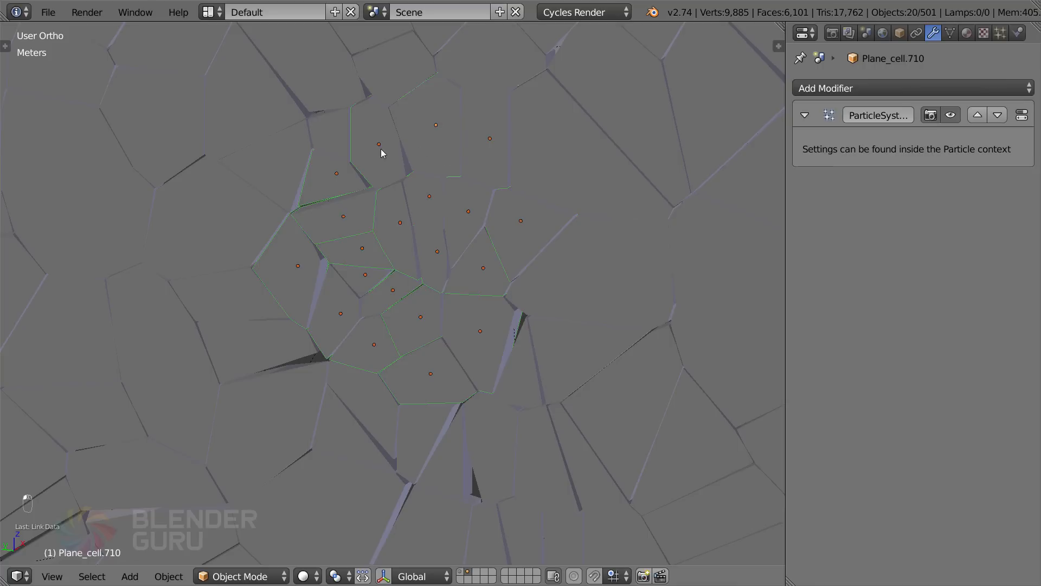
pyautogui.keyDown('shift'); pyautogui.rightClick(381, 154); pyautogui.keyUp('shift')
pyautogui.keyDown('shift'); pyautogui.rightClick(356, 217); pyautogui.keyUp('shift')
pyautogui.keyDown('shift'); pyautogui.rightClick(335, 188); pyautogui.keyUp('shift')
pyautogui.keyDown('shift'); pyautogui.rightClick(309, 251); pyautogui.keyUp('shift')
pyautogui.keyDown('shift'); pyautogui.rightClick(365, 274); pyautogui.keyUp('shift')
pyautogui.keyDown('shift'); pyautogui.rightClick(346, 311); pyautogui.keyUp('shift')
pyautogui.keyDown('shift'); pyautogui.rightClick(372, 341); pyautogui.keyUp('shift')
pyautogui.keyDown('shift'); pyautogui.click(392, 295); pyautogui.keyUp('shift')
pyautogui.keyDown('shift'); pyautogui.click(415, 323); pyautogui.keyUp('shift')
pyautogui.keyDown('shift'); pyautogui.click(420, 371); pyautogui.keyUp('shift')
pyautogui.keyDown('shift'); pyautogui.click(490, 339); pyautogui.keyUp('shift')
# Try once more to link the modifiers from the shard with Collision to the rest of the selection
pyautogui.press('z')
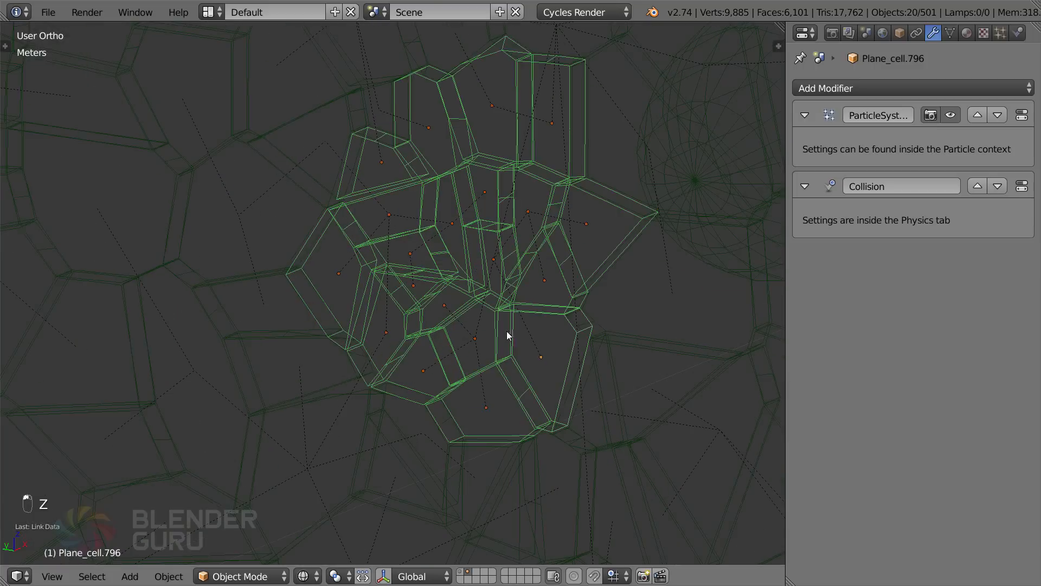
pyautogui.scroll(-3, 436, 333)
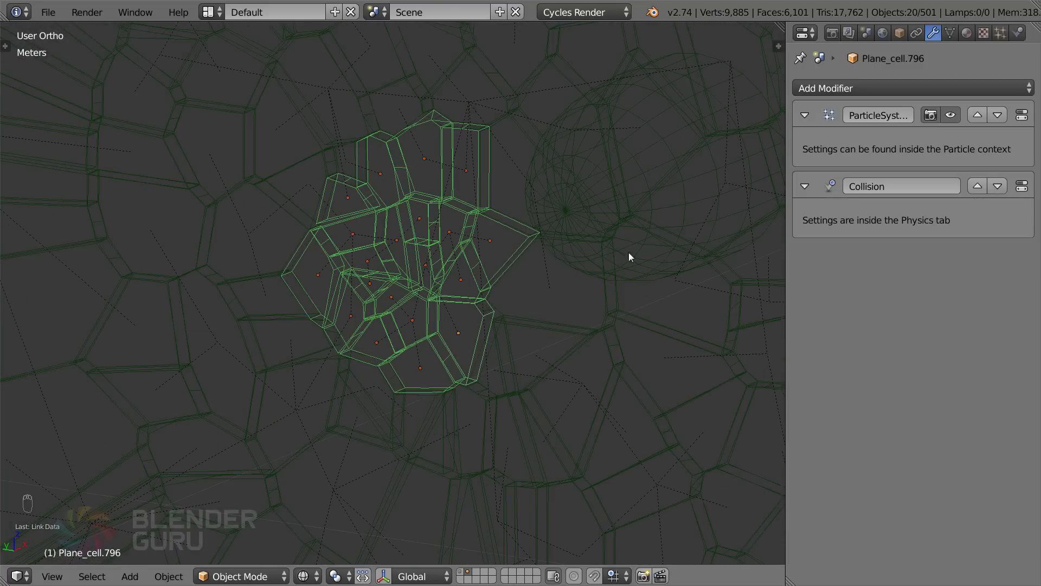
pyautogui.hotkey('ctrl', 'l')
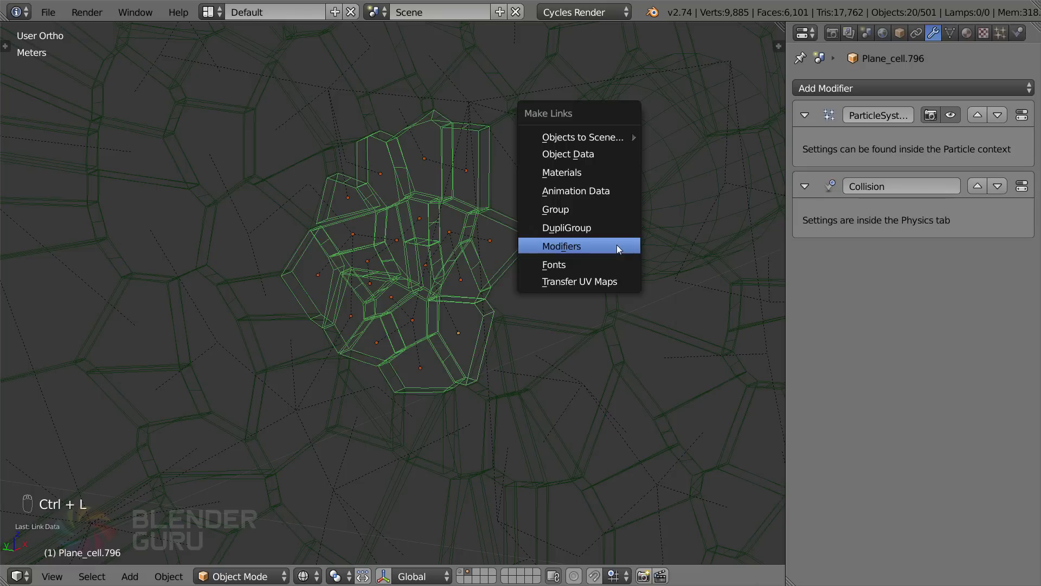
pyautogui.click(617, 245)
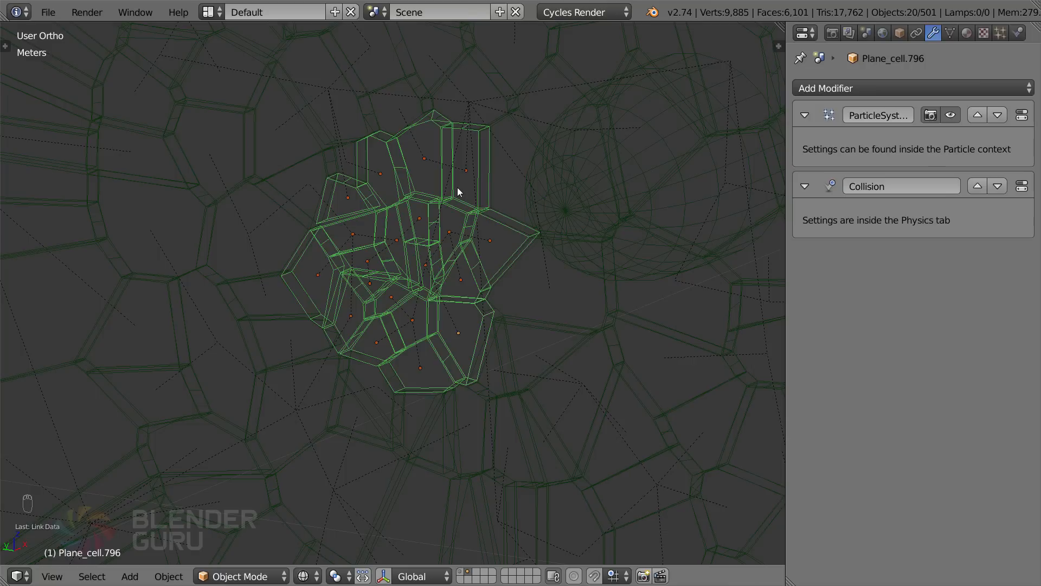
# Find the "3D View: Copy Attributes Menu" add-on by searching for "copy" in the preferences, and enable it
pyautogui.click(52, 13)
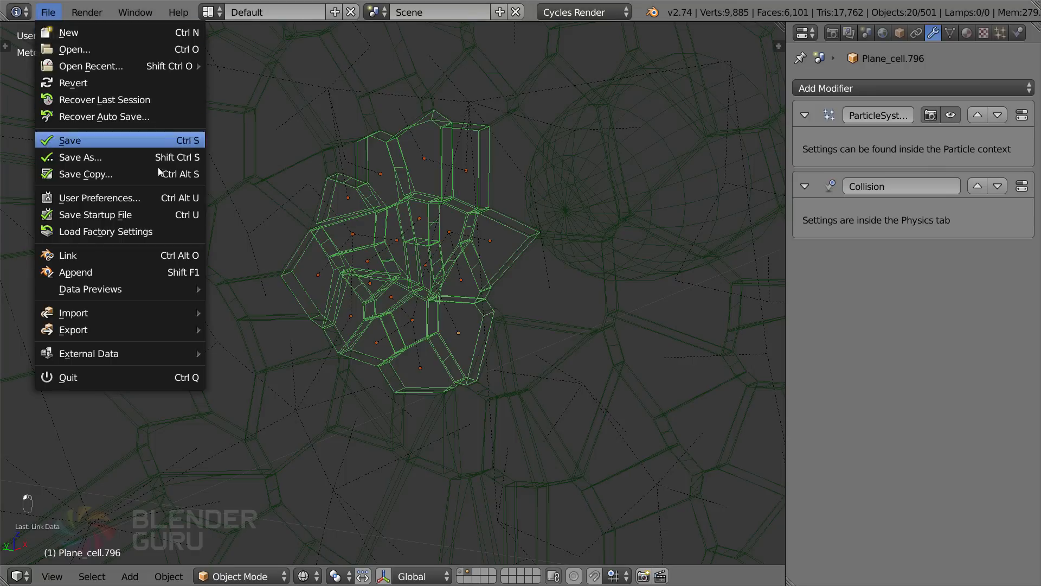
pyautogui.click(142, 196)
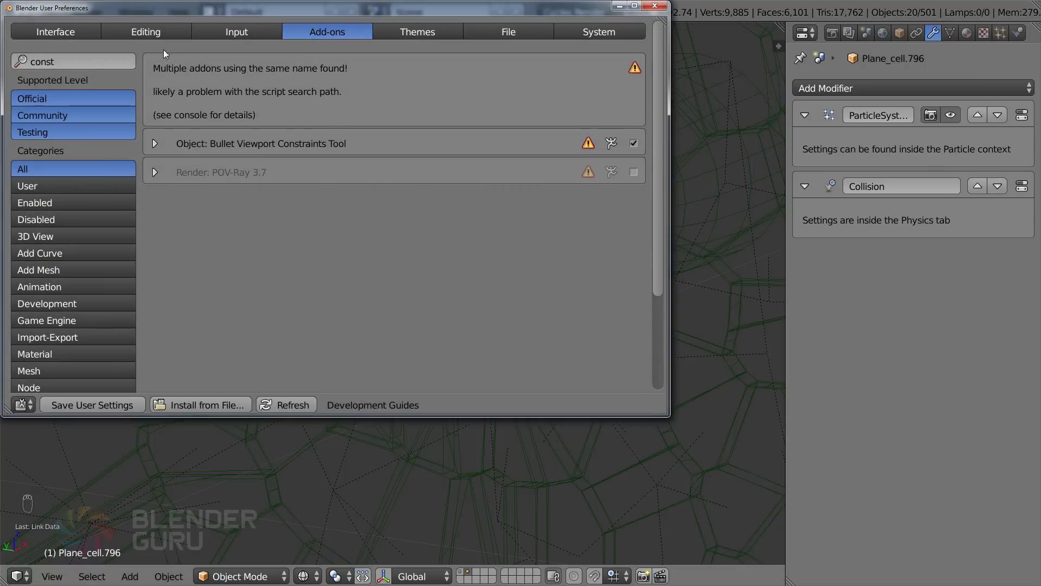
pyautogui.click(75, 62)
pyautogui.write('copy')
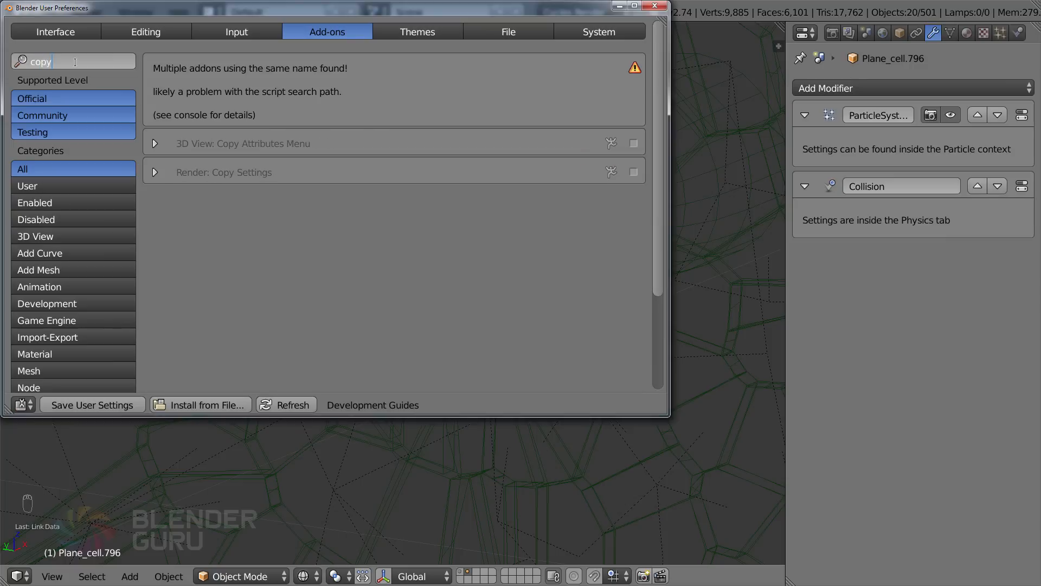
pyautogui.press('Return')
pyautogui.click(634, 144)
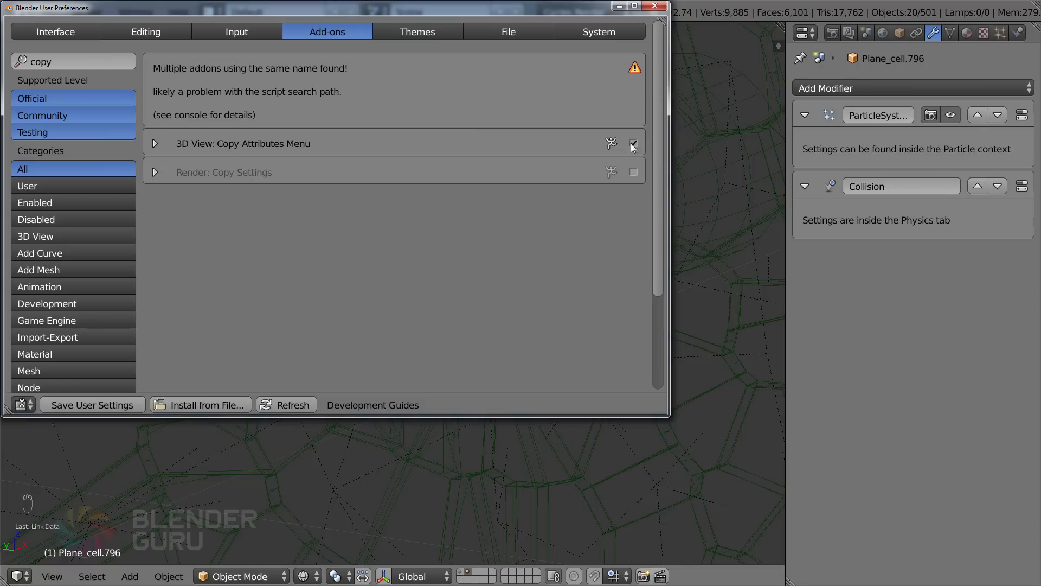
pyautogui.click(656, 6)
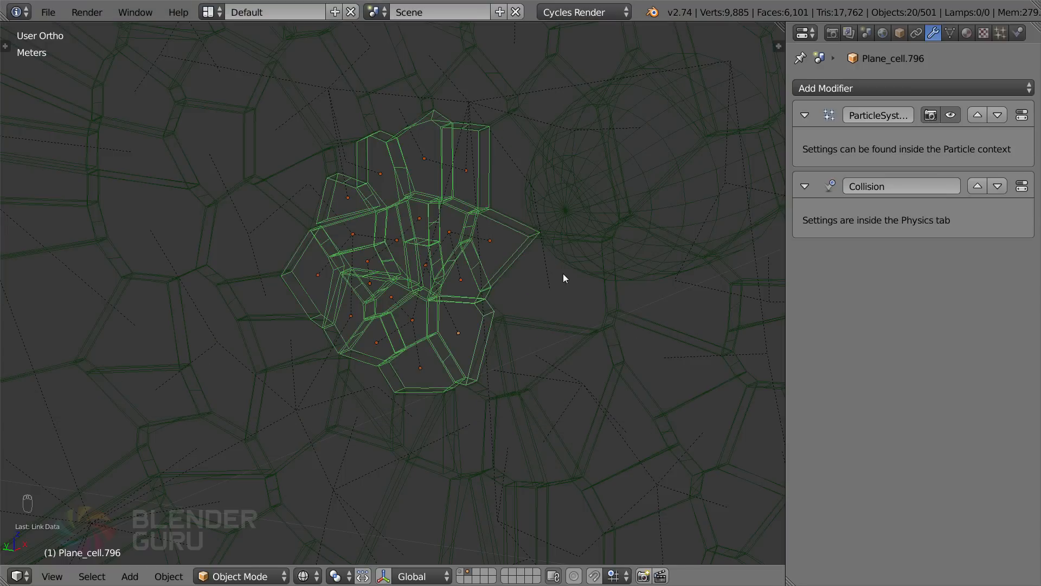
# Copy only the Collision modifier from the active shard to the other selected shards
pyautogui.hotkey('ctrl', 'c')
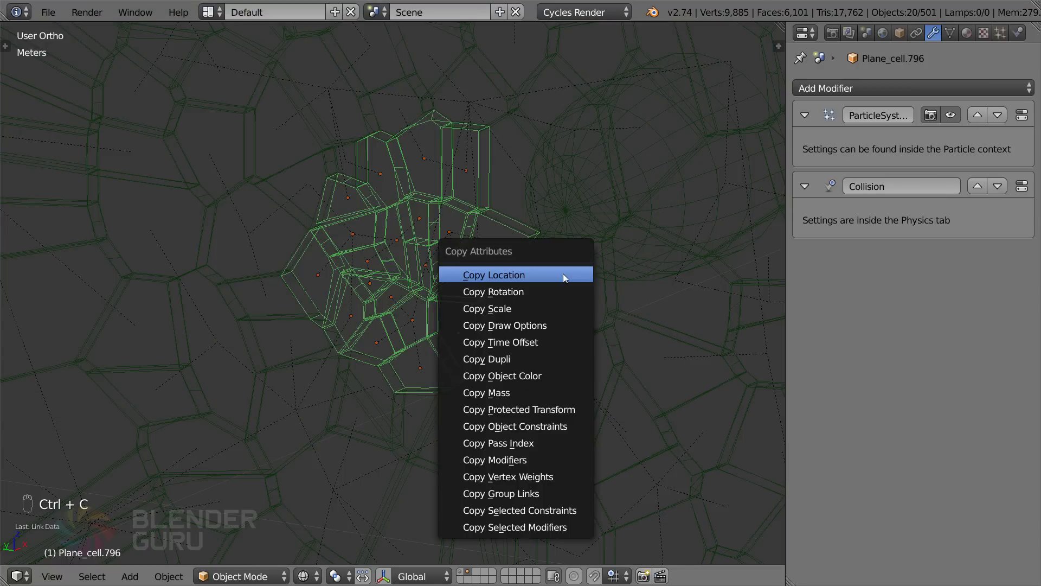
pyautogui.click(573, 526)
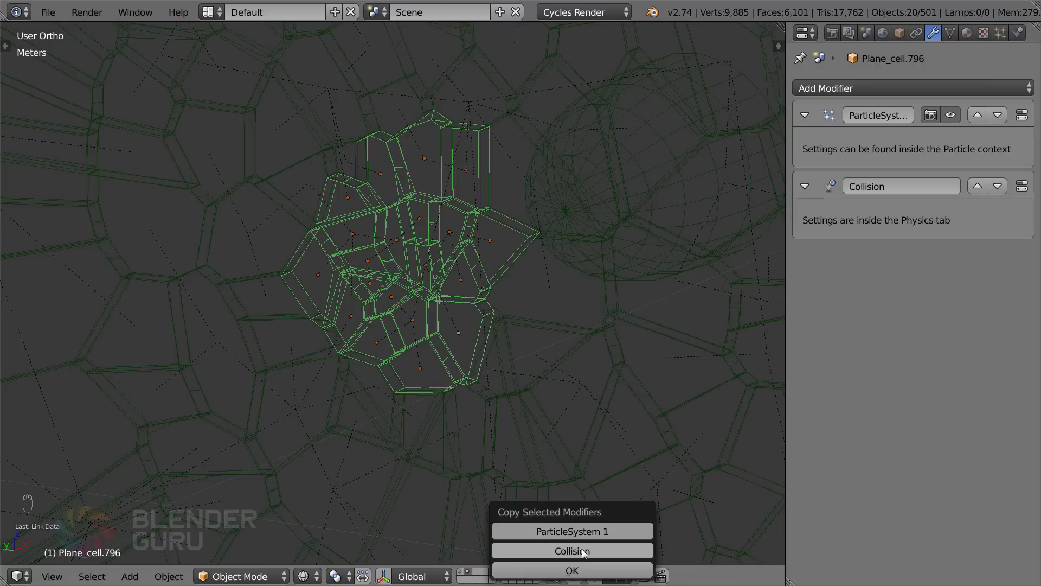
pyautogui.click(587, 571)
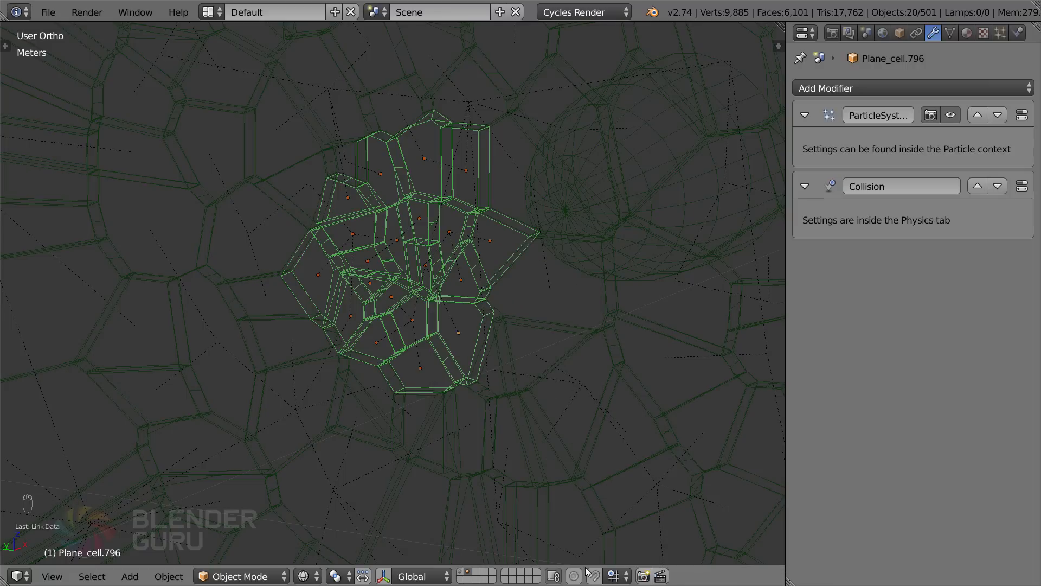
# Make several of the selected shards active one after another to check their modifier stacks for Collision
pyautogui.scroll(3, 487, 359)
pyautogui.press('z')
pyautogui.keyDown('shift'); pyautogui.rightClick(442, 199); pyautogui.keyUp('shift')
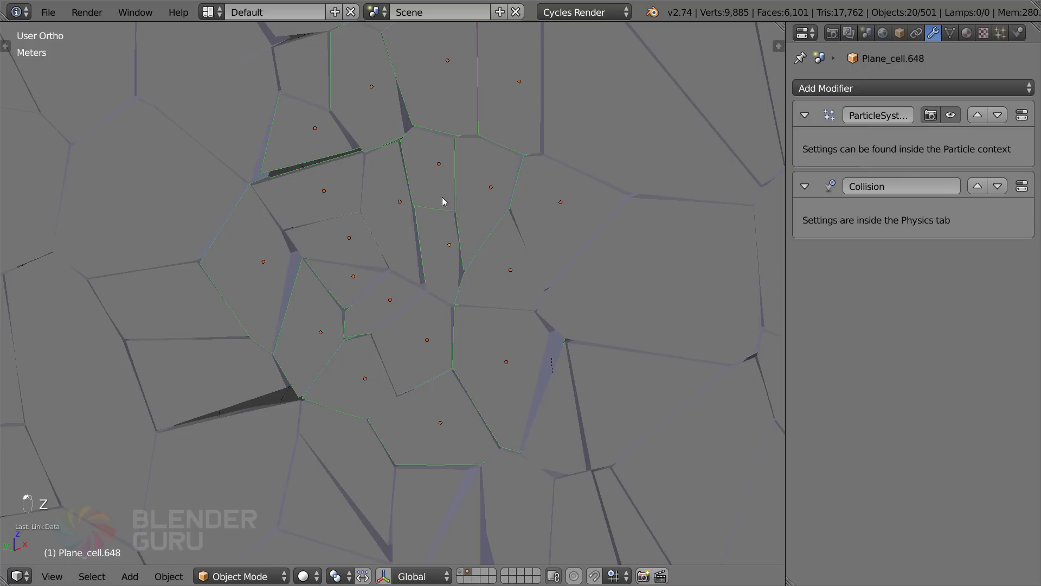
pyautogui.keyDown('shift'); pyautogui.rightClick(442, 197); pyautogui.keyUp('shift')
pyautogui.keyDown('shift'); pyautogui.rightClick(487, 192); pyautogui.keyUp('shift')
pyautogui.keyDown('shift'); pyautogui.rightClick(506, 99); pyautogui.keyUp('shift')
pyautogui.keyDown('shift'); pyautogui.rightClick(418, 101); pyautogui.keyUp('shift')
# Play the shatter animation in wireframe to review how the particles move with the shards
pyautogui.scroll(-5, 426, 183)
pyautogui.press('z')
pyautogui.moveTo(459, 247)
pyautogui.mouseDown(button='middle')
pyautogui.moveTo(444, 251)
pyautogui.moveTo(539, 266)
pyautogui.moveTo(535, 244)
pyautogui.mouseUp(button='middle')
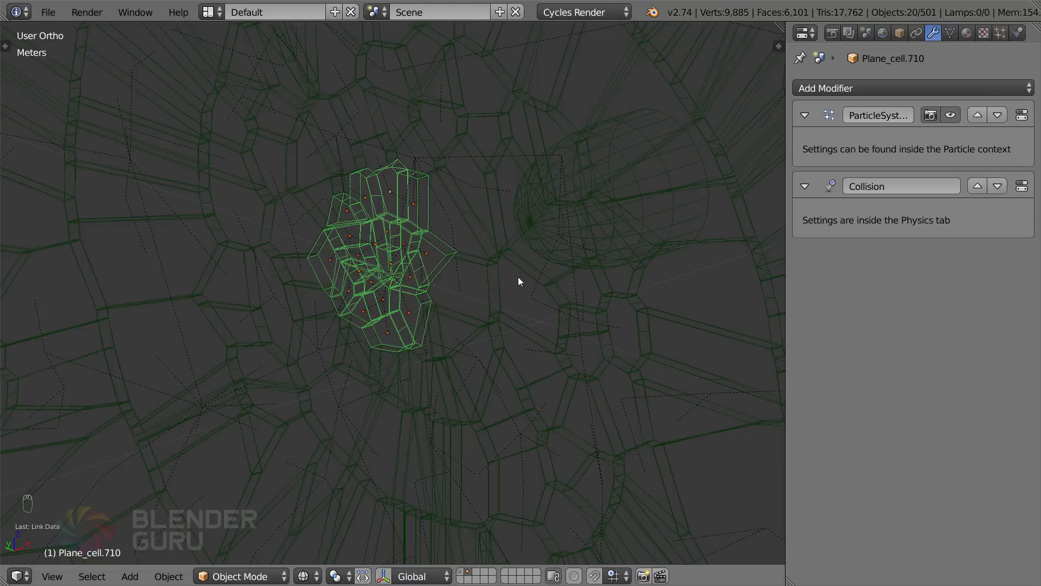
pyautogui.hotkey('alt', 'a')
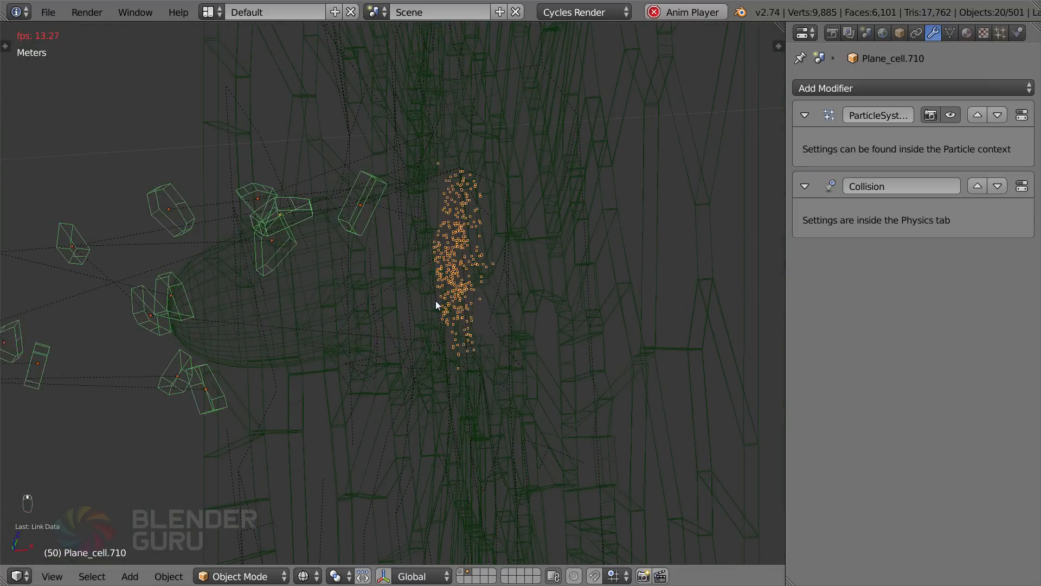
pyautogui.press('Escape')
# Enable Collision physics on the bullet and set its random particle damping and random particle friction to 0.500
pyautogui.moveTo(495, 296); pyautogui.dragTo(658, 243, button='middle')
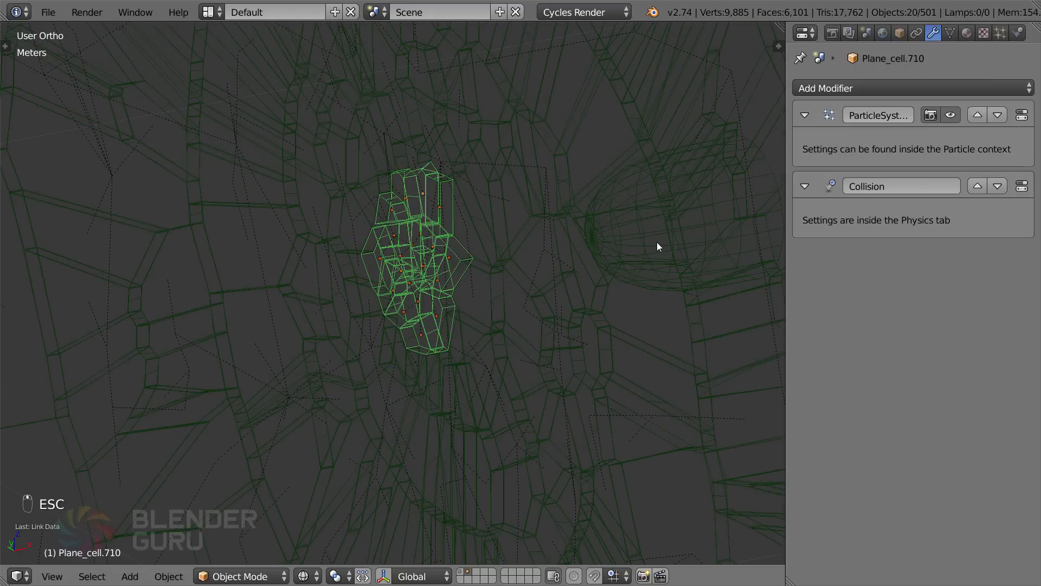
pyautogui.rightClick(657, 247)
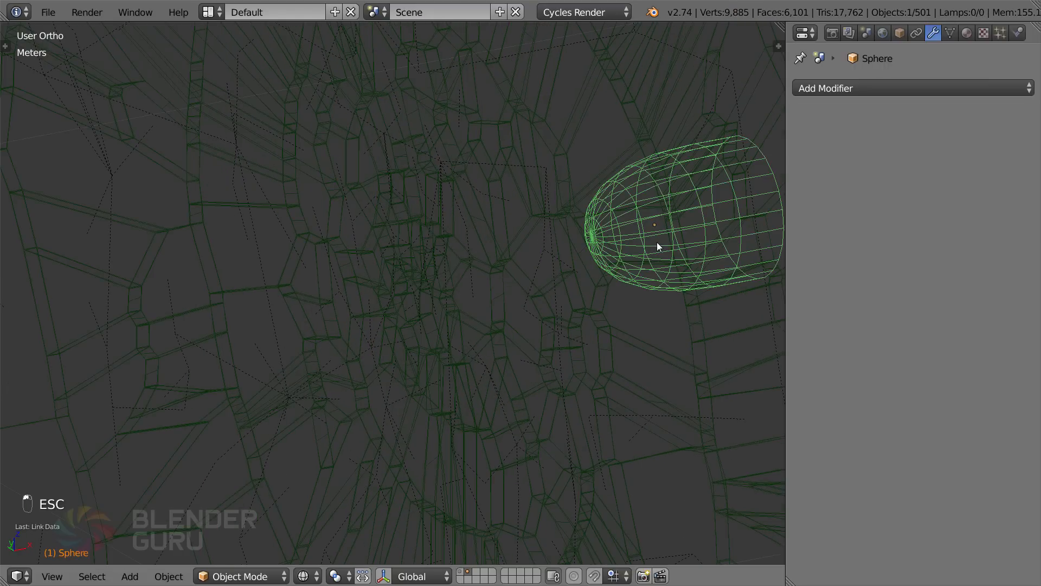
pyautogui.click(1017, 32)
pyautogui.click(871, 128)
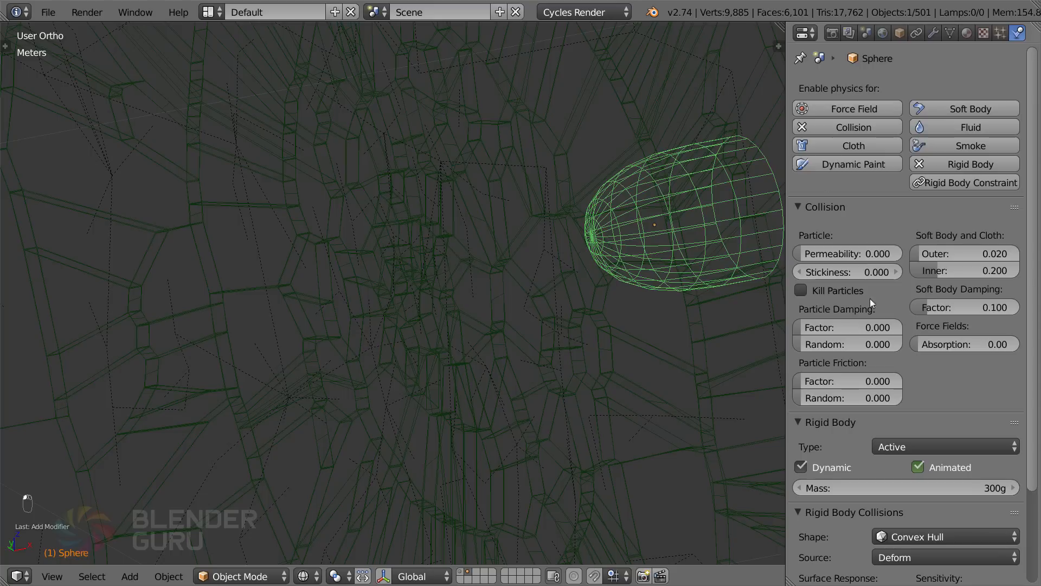
pyautogui.moveTo(868, 343); pyautogui.dragTo(920, 344)
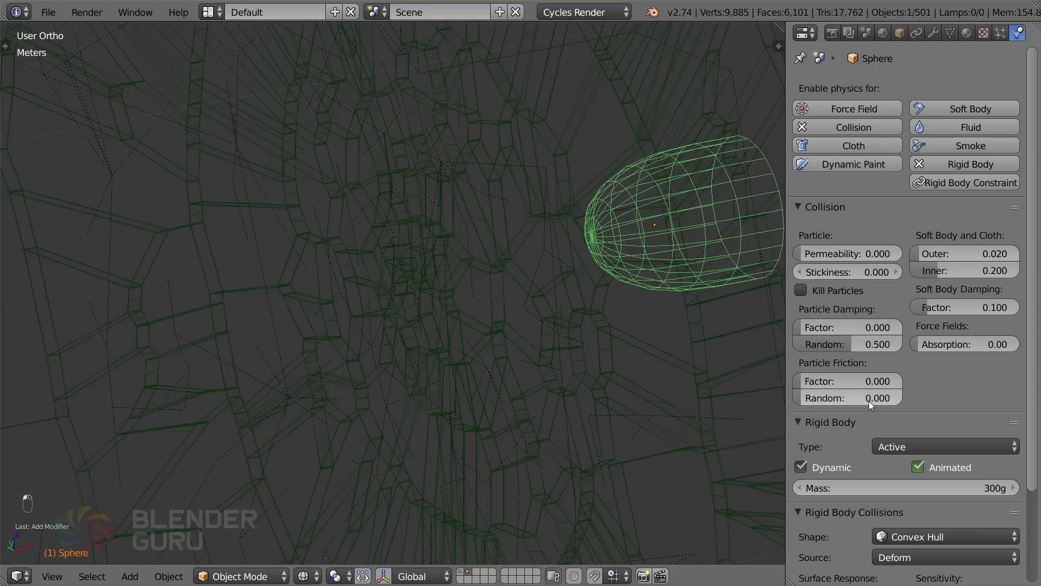
pyautogui.moveTo(870, 399); pyautogui.dragTo(919, 399)
# Play the simulation in solid and wireframe shading to examine how the debris particles react to the bullet and shards
pyautogui.moveTo(667, 339); pyautogui.dragTo(584, 300, button='middle')
pyautogui.press('z')
pyautogui.hotkey('alt', 'a')
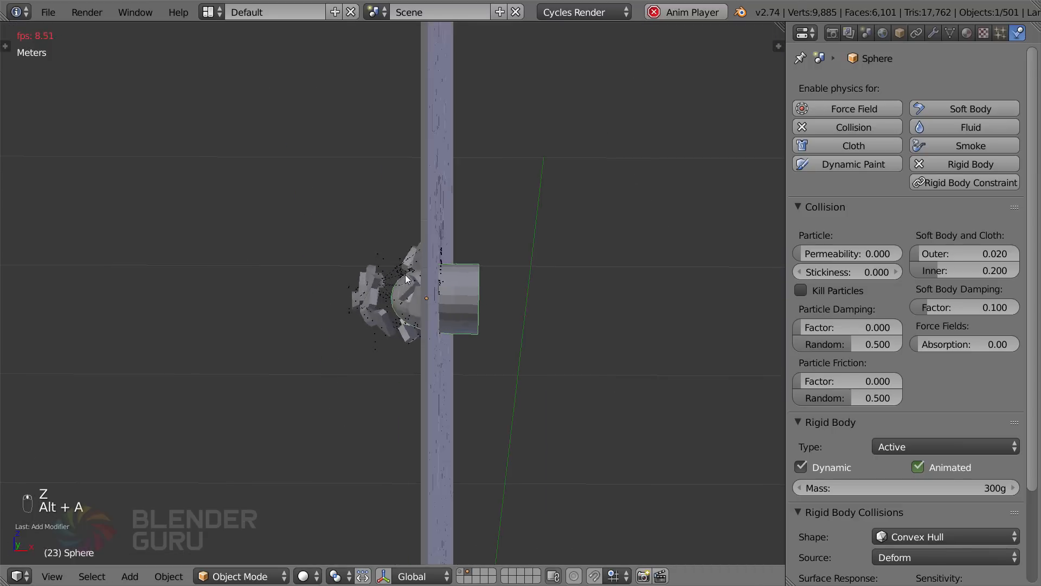
pyautogui.press('z')
pyautogui.hotkey('alt', 'a')
pyautogui.rightClick(316, 228)
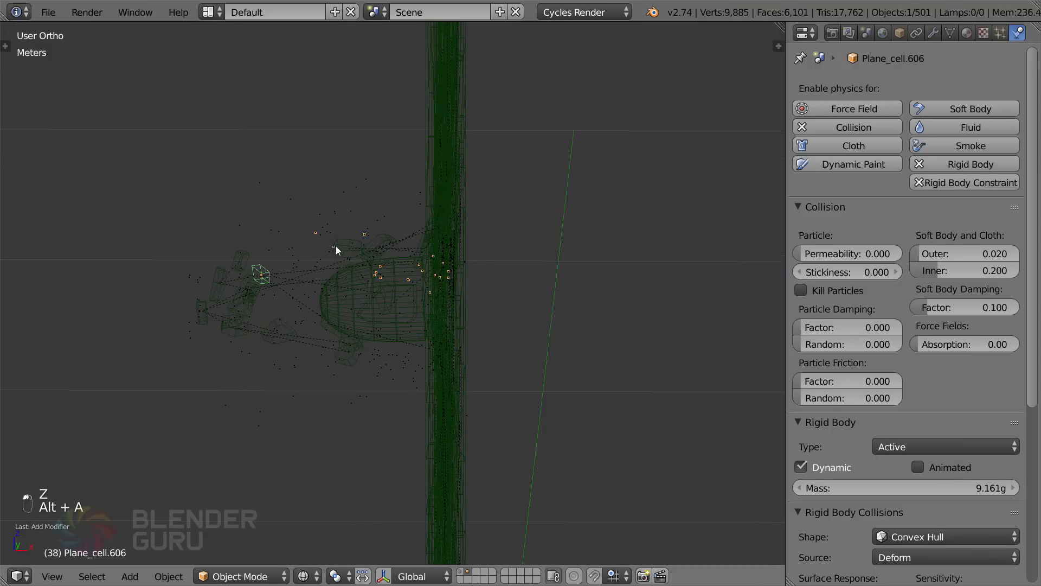
pyautogui.keyDown('shift'); pyautogui.moveTo(346, 249); pyautogui.dragTo(467, 238, button='middle'); pyautogui.keyUp('shift')
pyautogui.scroll(1, 467, 239)
pyautogui.hotkey('alt', 'a')
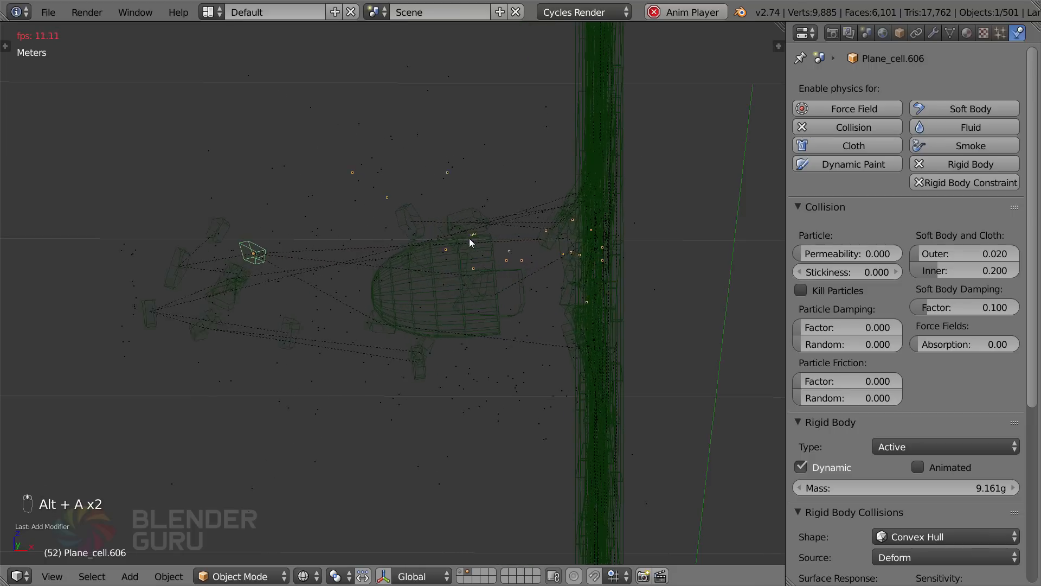
pyautogui.hotkey('alt', 'a')
pyautogui.press('z')
pyautogui.moveTo(466, 239); pyautogui.dragTo(489, 250, button='middle')
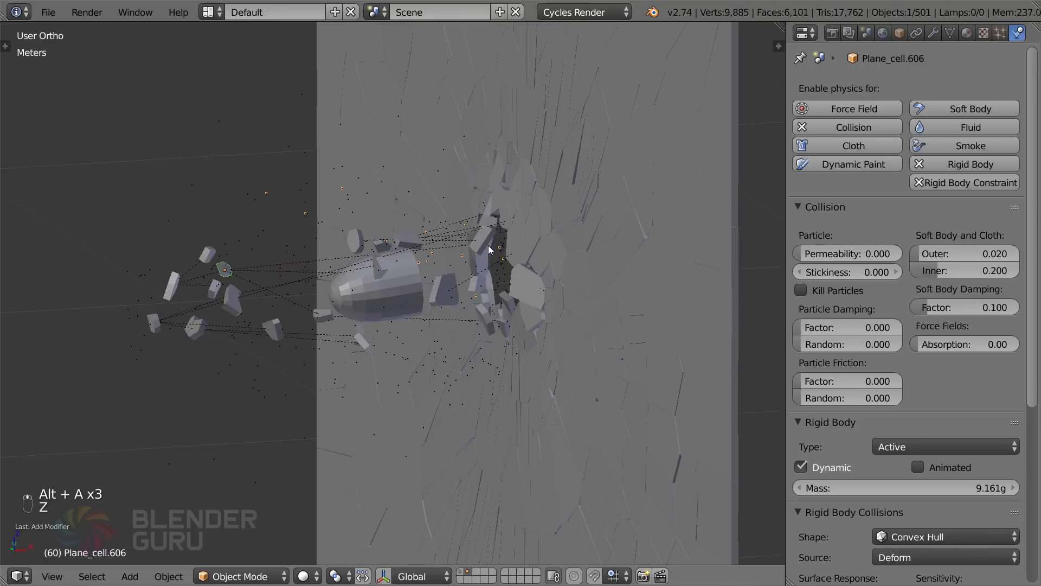
# Return to the first frame and examine the particle velocity settings of a shard in the impact area
pyautogui.hotkey('shift', 'Left')
pyautogui.press('z')
pyautogui.scroll(5, 507, 251)
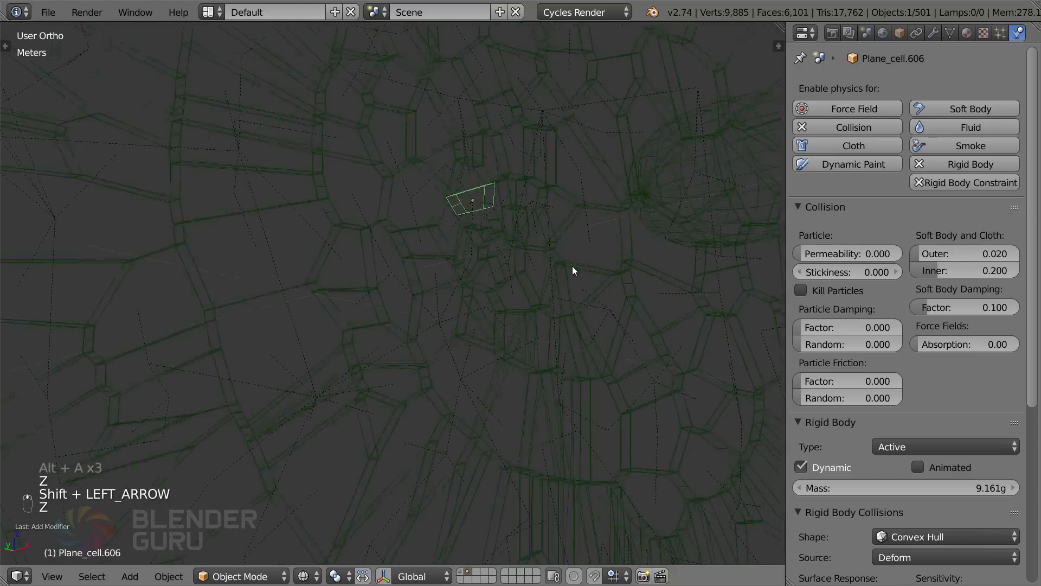
pyautogui.keyDown('shift'); pyautogui.moveTo(571, 265); pyautogui.dragTo(483, 246, button='middle'); pyautogui.keyUp('shift')
pyautogui.keyDown('shift'); pyautogui.moveTo(508, 208); pyautogui.dragTo(519, 283, button='middle'); pyautogui.keyUp('shift')
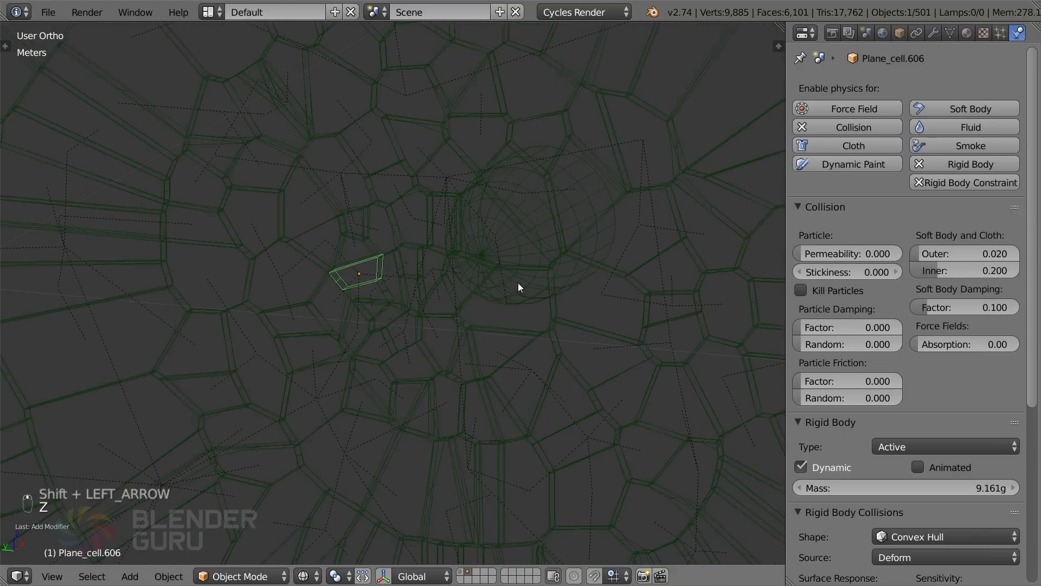
pyautogui.rightClick(514, 248)
pyautogui.press('z')
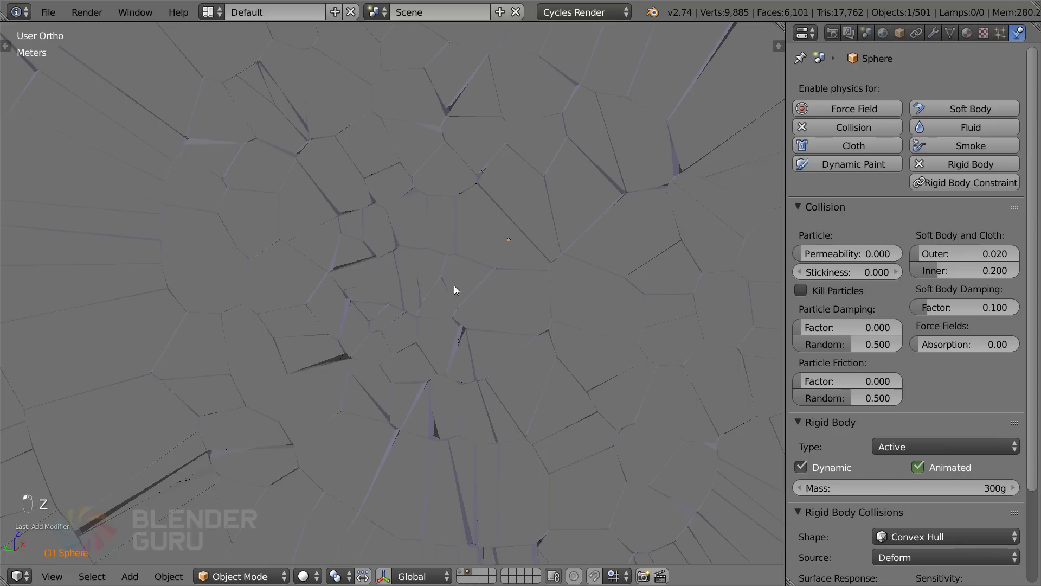
pyautogui.rightClick(427, 271)
pyautogui.click(1000, 33)
pyautogui.scroll(-5, 920, 343)
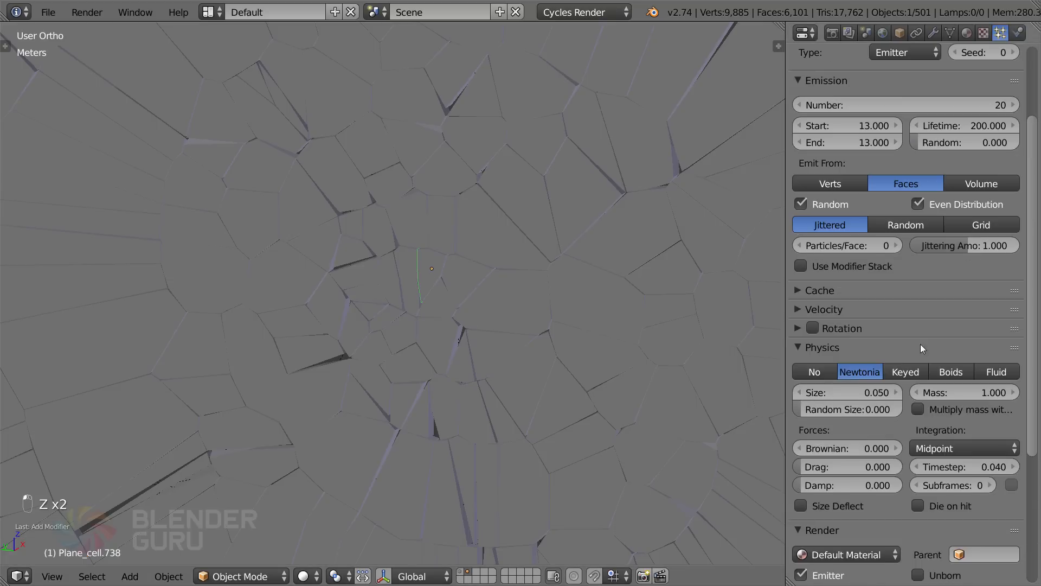
pyautogui.click(826, 308)
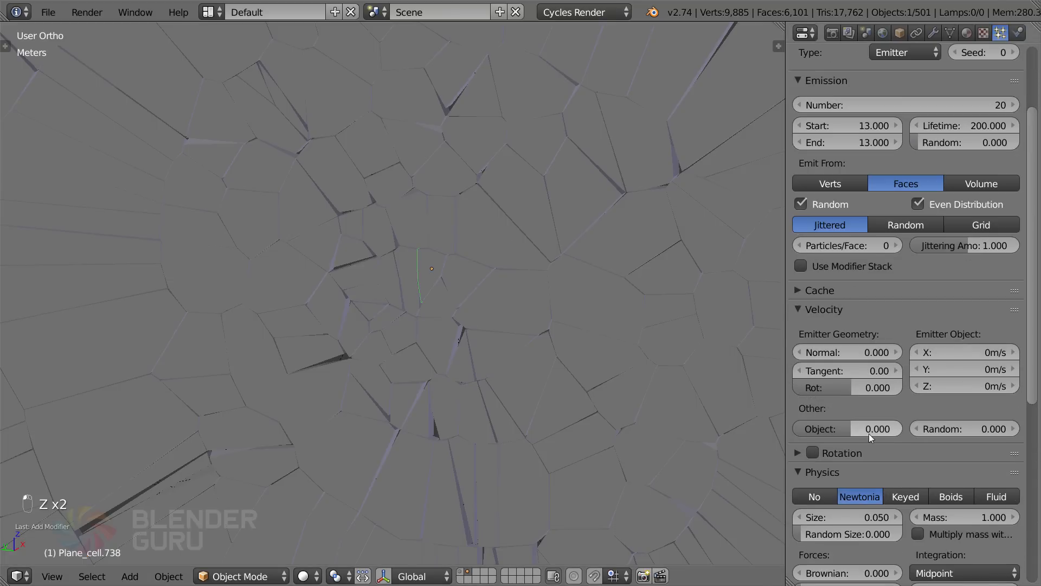
pyautogui.click(830, 310)
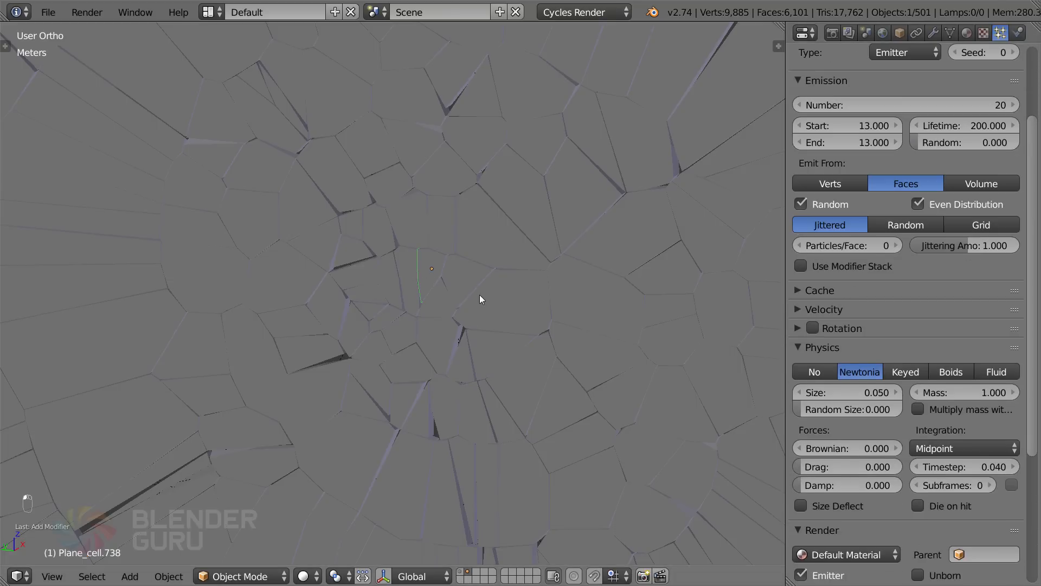
# Set the emission number of the shards' shared particle settings to 100
pyautogui.press('z')
pyautogui.moveTo(479, 295)
pyautogui.mouseDown(button='middle')
pyautogui.moveTo(578, 295)
pyautogui.moveTo(519, 308)
pyautogui.mouseUp(button='middle')
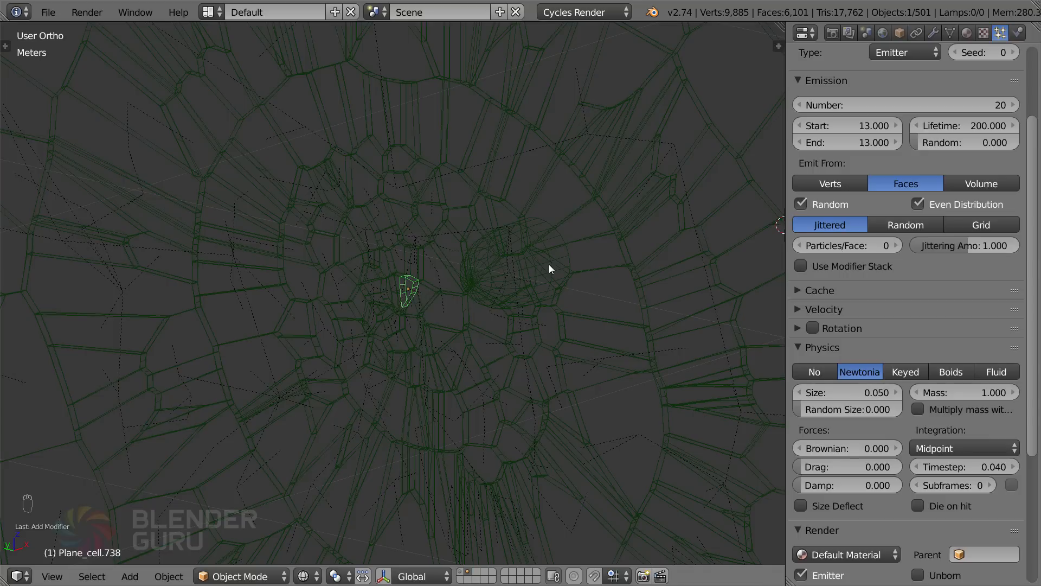
pyautogui.scroll(5, 535, 282)
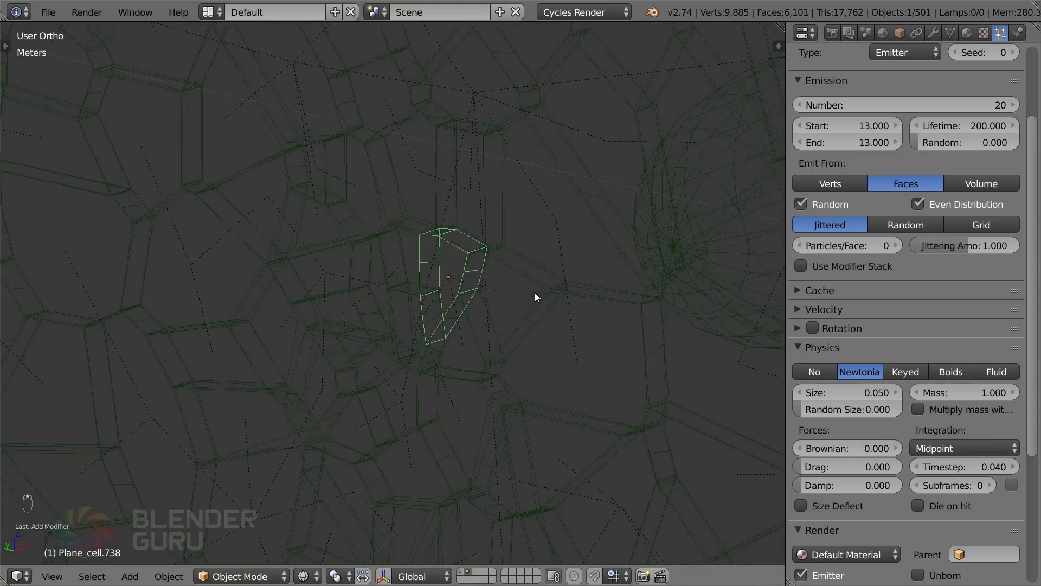
pyautogui.press('z')
pyautogui.press('z')
pyautogui.moveTo(511, 301); pyautogui.dragTo(552, 294, button='middle')
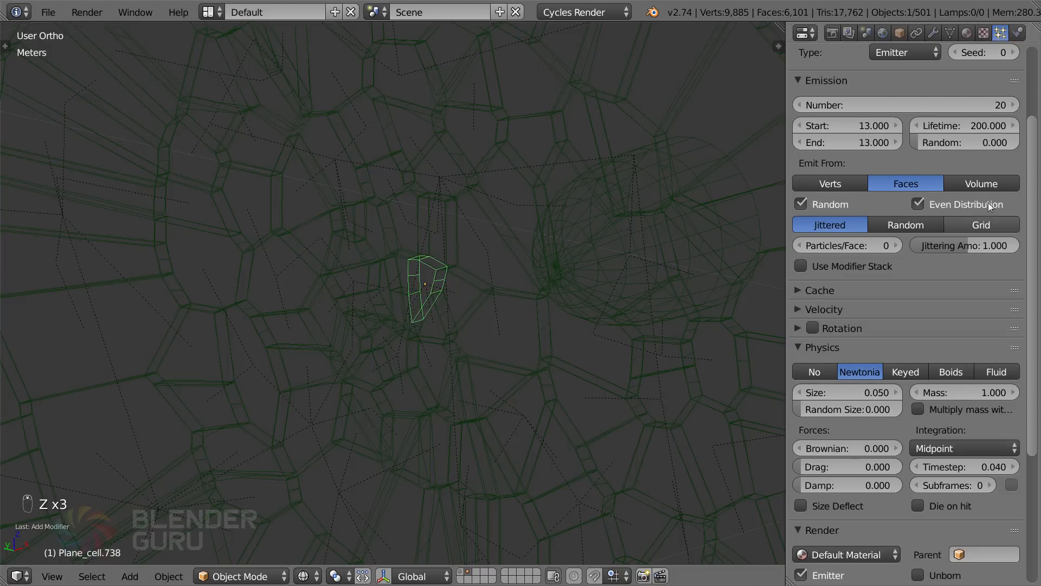
pyautogui.scroll(5, 976, 190)
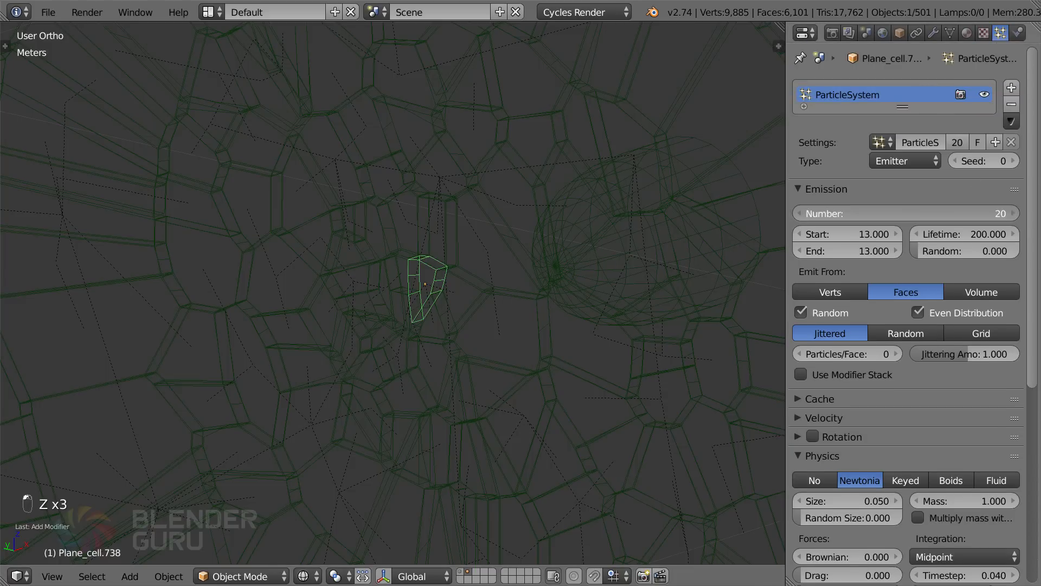
pyautogui.click(948, 212)
pyautogui.write('100')
pyautogui.press('Return')
# Play the animation from the first frame and inspect the denser debris burst from the side in solid shading
pyautogui.scroll(-3, 628, 267)
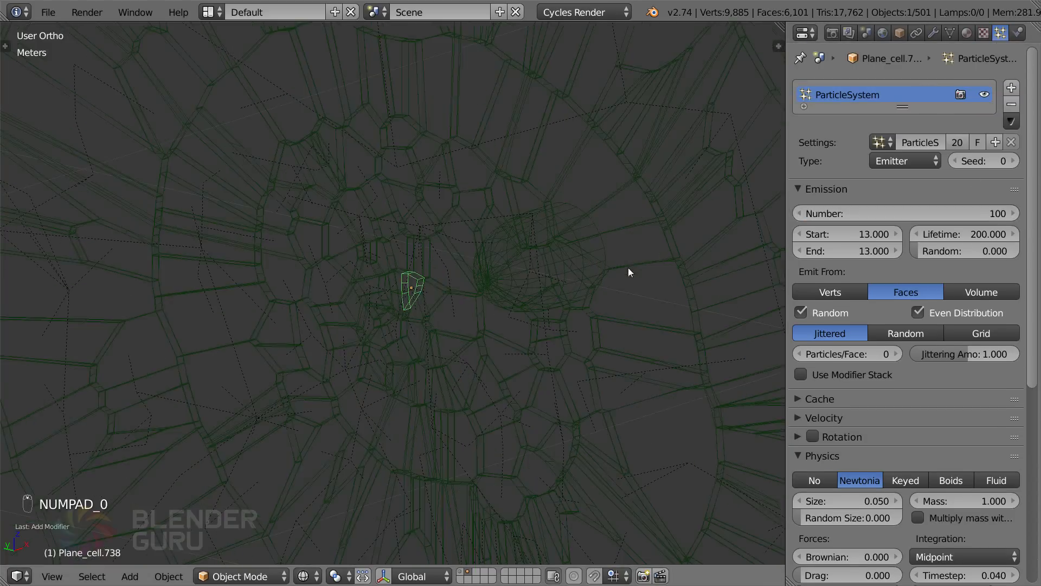
pyautogui.hotkey('shift', 'Left')
pyautogui.hotkey('alt', 'a')
pyautogui.moveTo(627, 268); pyautogui.dragTo(560, 270, button='middle')
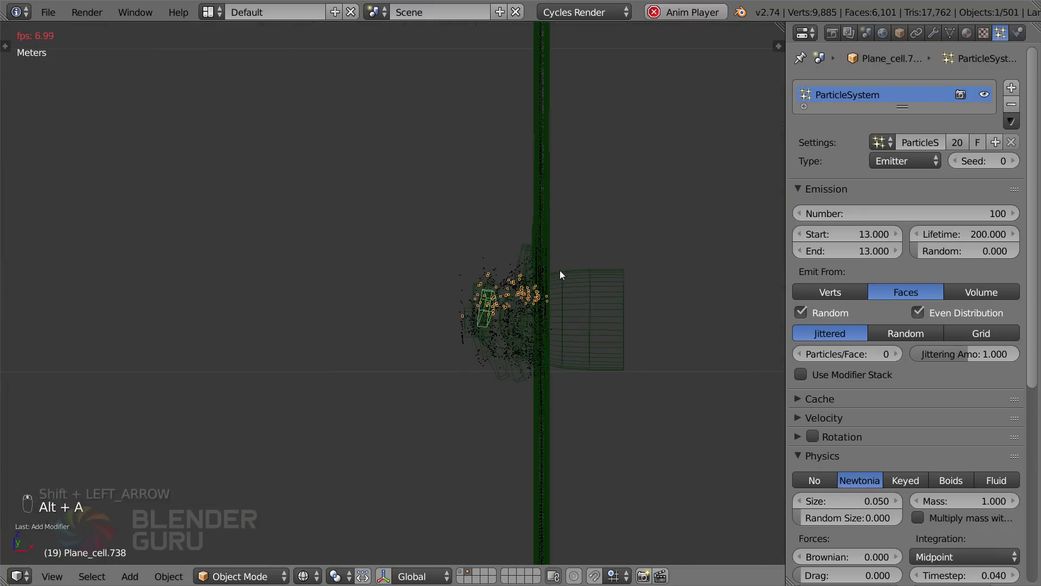
pyautogui.scroll(1, 557, 273)
pyautogui.press('z')
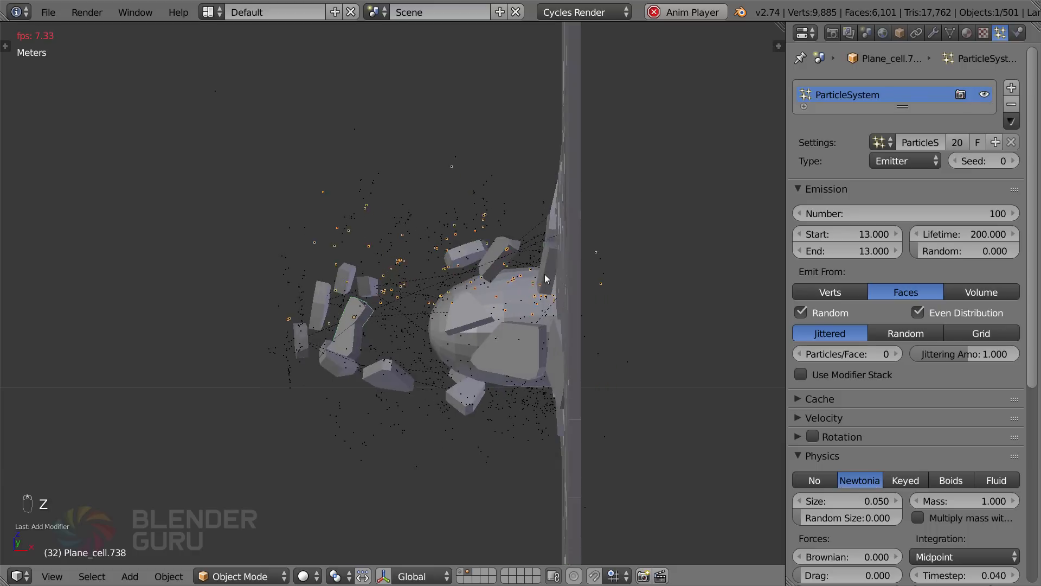
pyautogui.moveTo(480, 282)
pyautogui.mouseDown(button='middle')
pyautogui.moveTo(395, 295)
pyautogui.moveTo(500, 290)
pyautogui.moveTo(436, 262)
pyautogui.moveTo(464, 260)
pyautogui.moveTo(365, 258)
pyautogui.mouseUp(button='middle')
pyautogui.hotkey('alt', 'a')
# Select another flying shard, go back to the first frame and look through its particle physics and render settings
pyautogui.press('a')
pyautogui.press('z')
pyautogui.press('z')
pyautogui.click(277, 236)
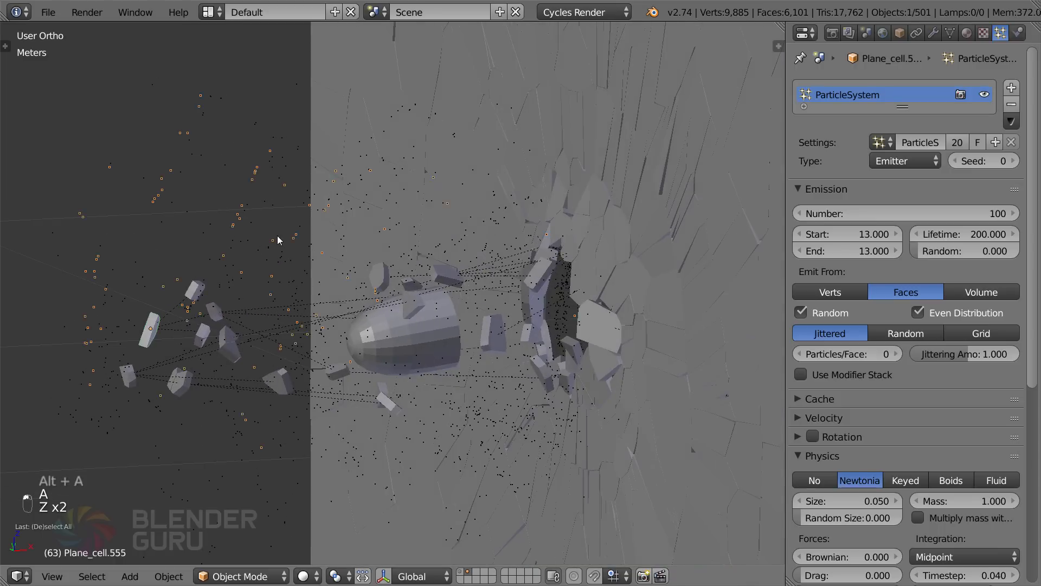
pyautogui.moveTo(200, 262); pyautogui.dragTo(385, 284, button='middle')
pyautogui.hotkey('shift', 'Left')
pyautogui.scroll(-12, 920, 406)
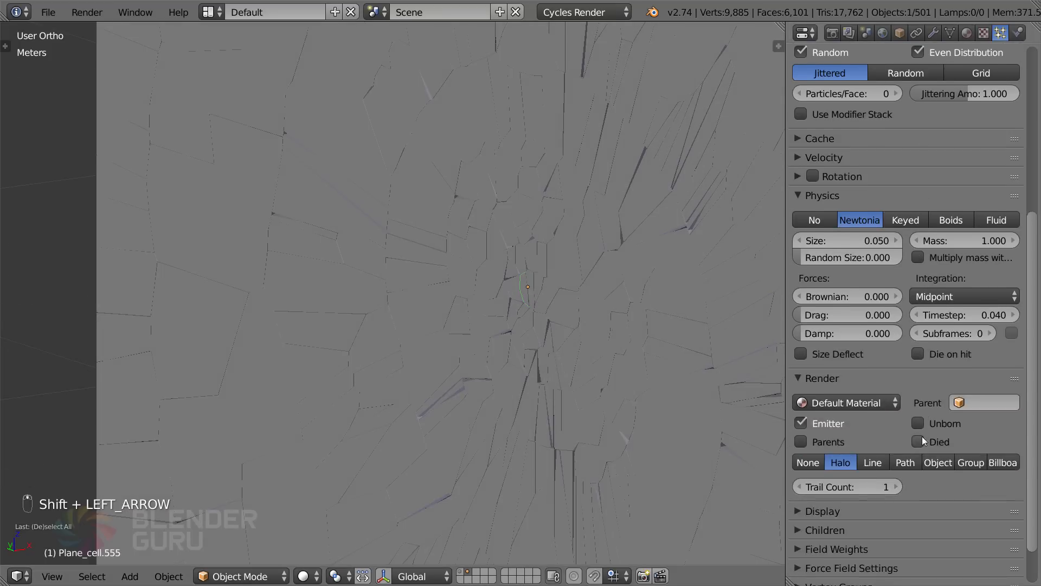
pyautogui.click(834, 335)
pyautogui.click(834, 335)
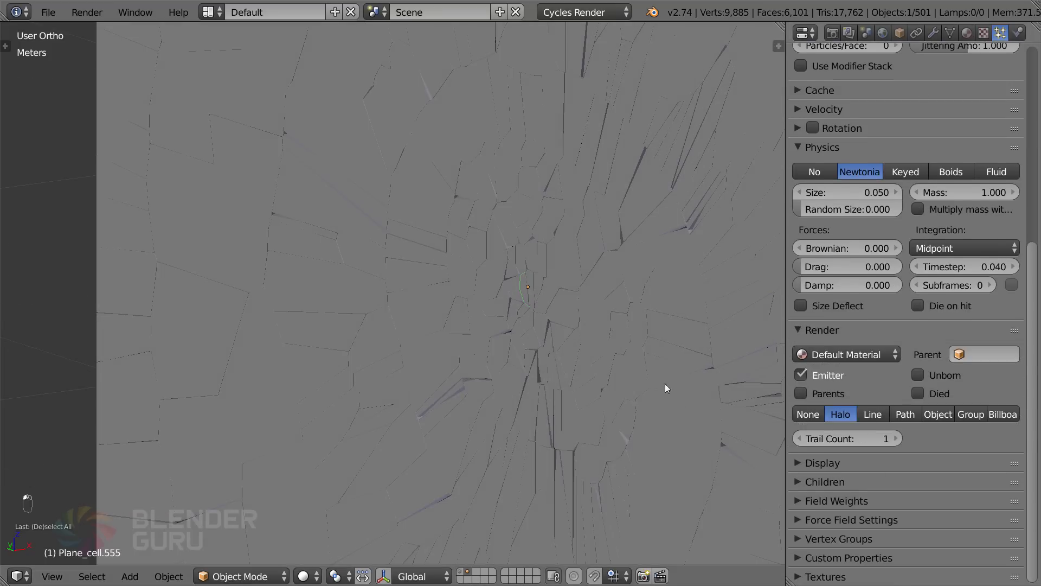
# Replay the bullet impact from the wall's side to review the shards and debris in flight
pyautogui.moveTo(649, 398); pyautogui.dragTo(461, 374, button='middle')
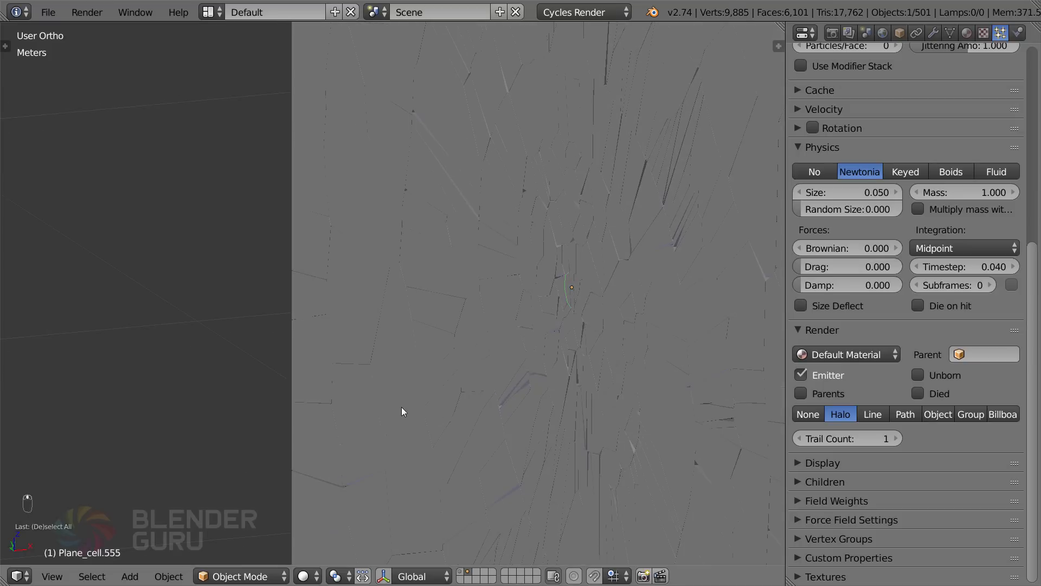
pyautogui.hotkey('alt', 'a')
pyautogui.hotkey('alt', 'a')
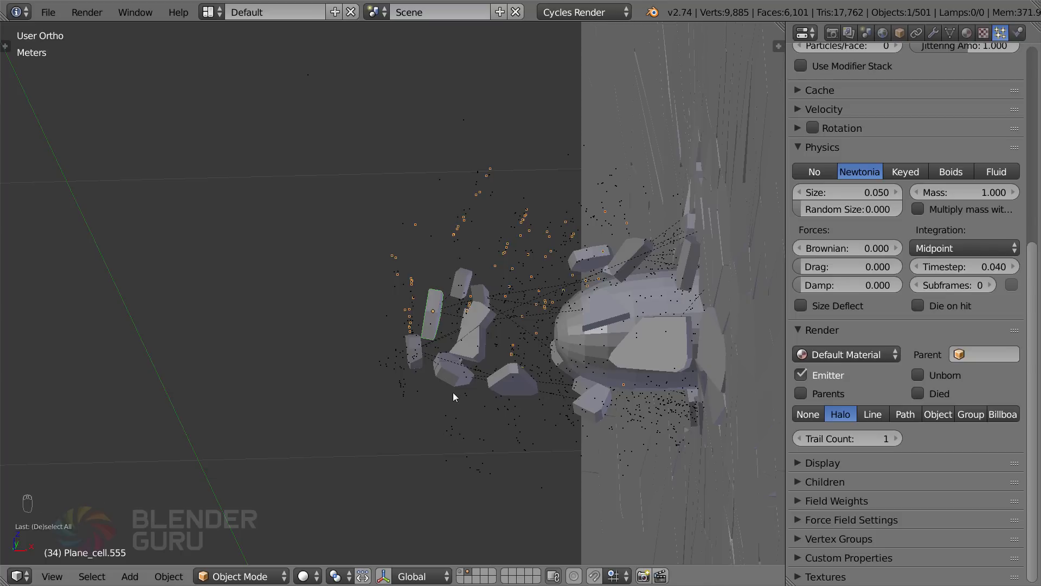
# Return to the first frame and circle-select the shattered wall pieces around the impact point in wireframe
pyautogui.hotkey('shift', 'Left')
pyautogui.press('z')
pyautogui.press('z')
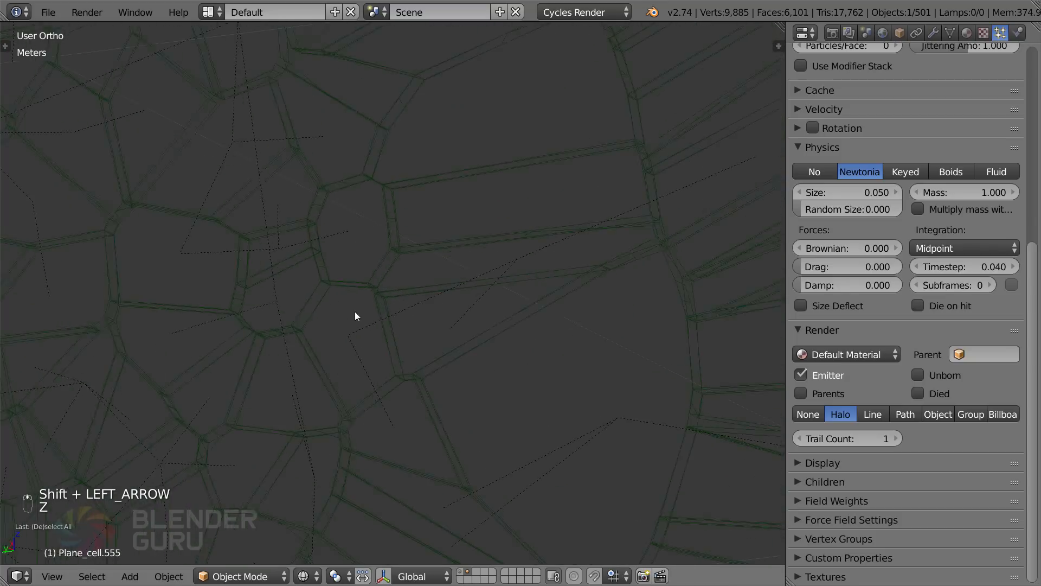
pyautogui.press('z')
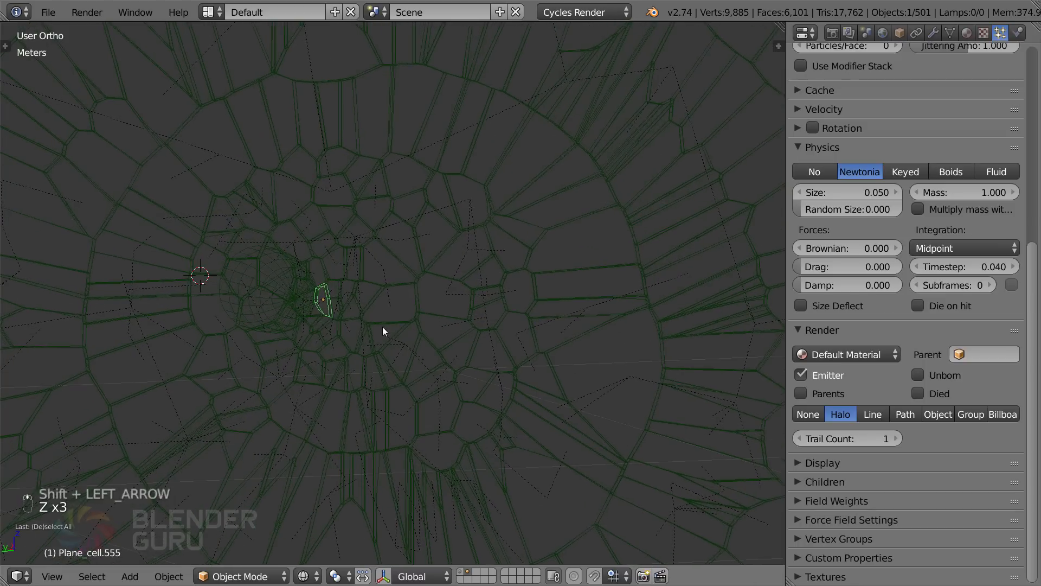
pyautogui.press('c')
pyautogui.moveTo(375, 370)
pyautogui.mouseDown()
pyautogui.moveTo(433, 332)
pyautogui.moveTo(399, 234)
pyautogui.moveTo(302, 239)
pyautogui.moveTo(282, 402)
pyautogui.moveTo(476, 414)
pyautogui.moveTo(471, 221)
pyautogui.moveTo(220, 291)
pyautogui.moveTo(385, 271)
pyautogui.moveTo(295, 325)
pyautogui.moveTo(491, 372)
pyautogui.moveTo(480, 460)
pyautogui.moveTo(533, 342)
pyautogui.moveTo(482, 282)
pyautogui.moveTo(418, 427)
pyautogui.moveTo(518, 446)
pyautogui.mouseUp()
pyautogui.middleClick(518, 446)
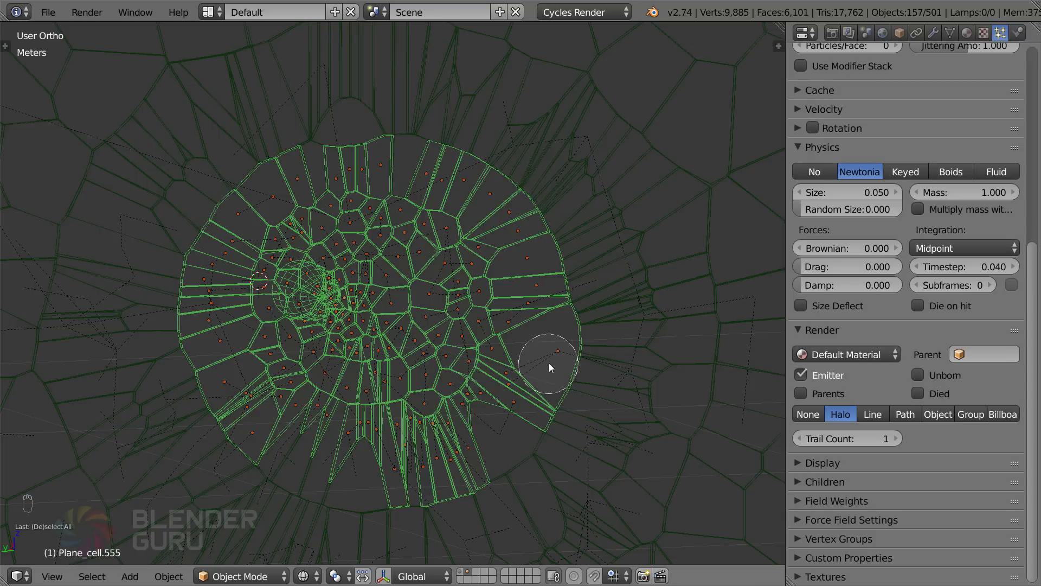
# Take the bullet out of the selection so that only the central wall pieces stay selected
pyautogui.middleClick(550, 364)
pyautogui.rightClick(545, 294)
pyautogui.moveTo(403, 336)
pyautogui.mouseDown(button='middle')
pyautogui.moveTo(562, 259)
pyautogui.moveTo(495, 259)
pyautogui.mouseUp(button='middle')
pyautogui.press('b')
pyautogui.moveTo(633, 237); pyautogui.dragTo(651, 288, button='middle')
pyautogui.scroll(1, 600, 365)
pyautogui.moveTo(550, 359); pyautogui.dragTo(432, 353, button='middle')
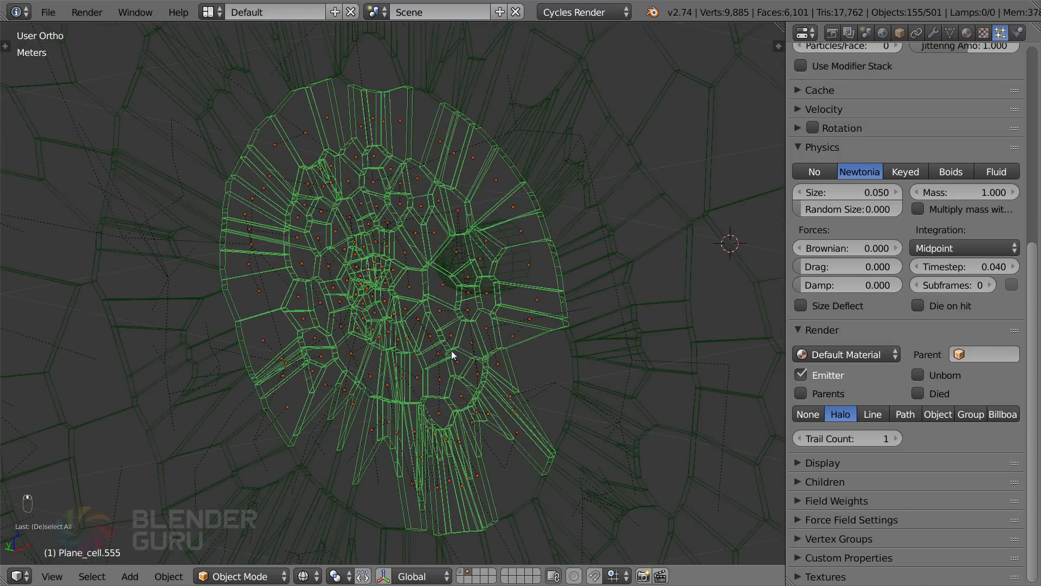
# Duplicate the selected wall pieces in place onto the third layer and show only that layer
pyautogui.hotkey('shift', 'd')
pyautogui.rightClick(491, 314)
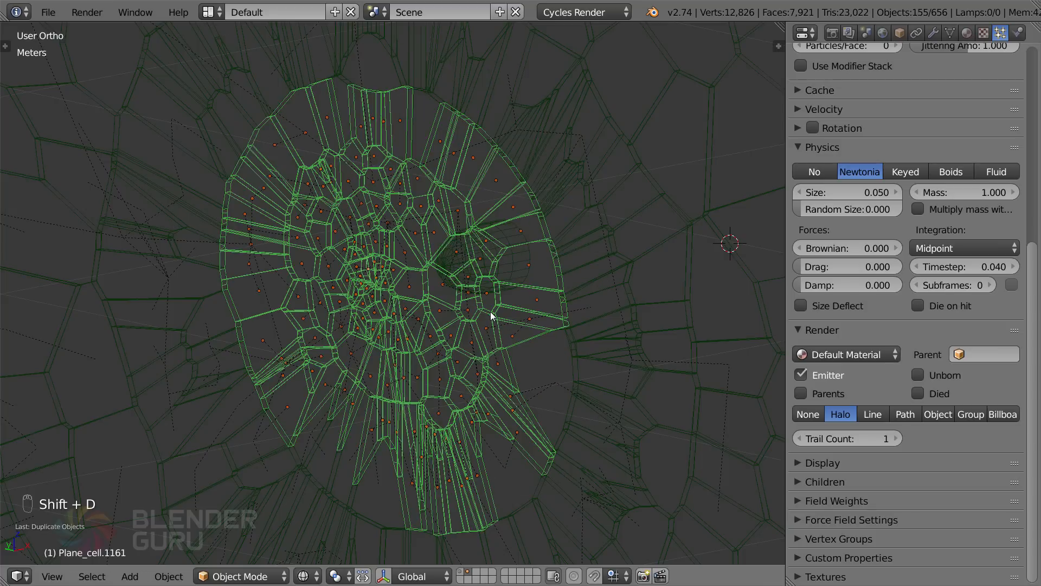
pyautogui.press('m')
pyautogui.click(646, 337)
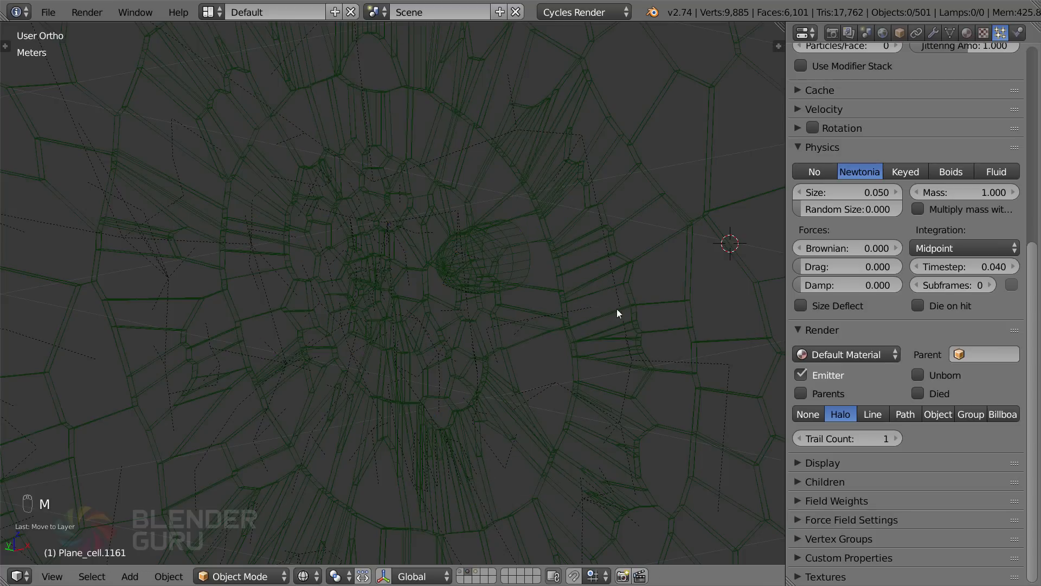
pyautogui.click(478, 569)
pyautogui.scroll(2, 481, 293)
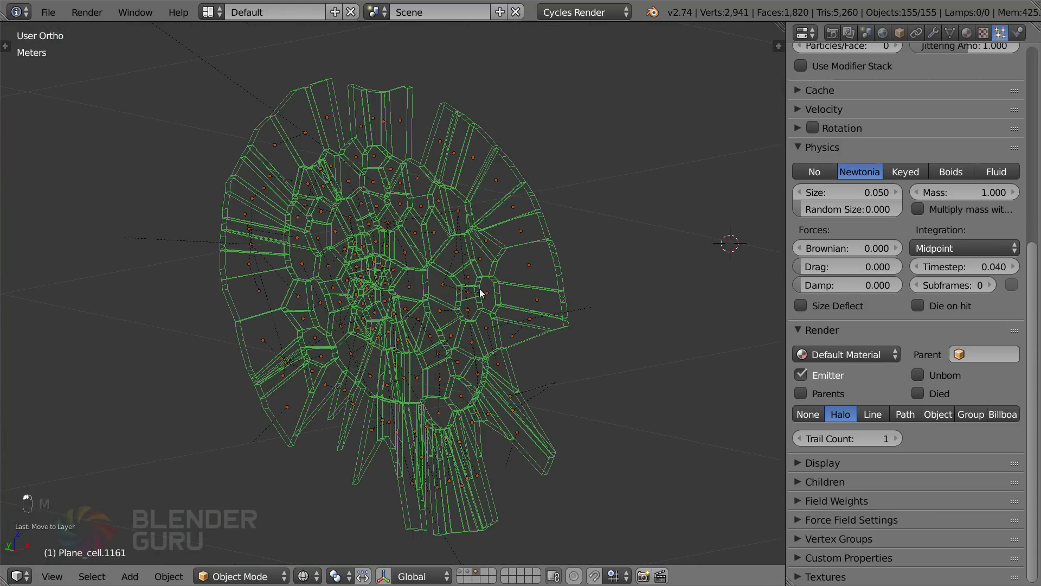
# Remove the Collision and Rigid Body physics from the active copied piece
pyautogui.scroll(-6, 461, 327)
pyautogui.click(1017, 33)
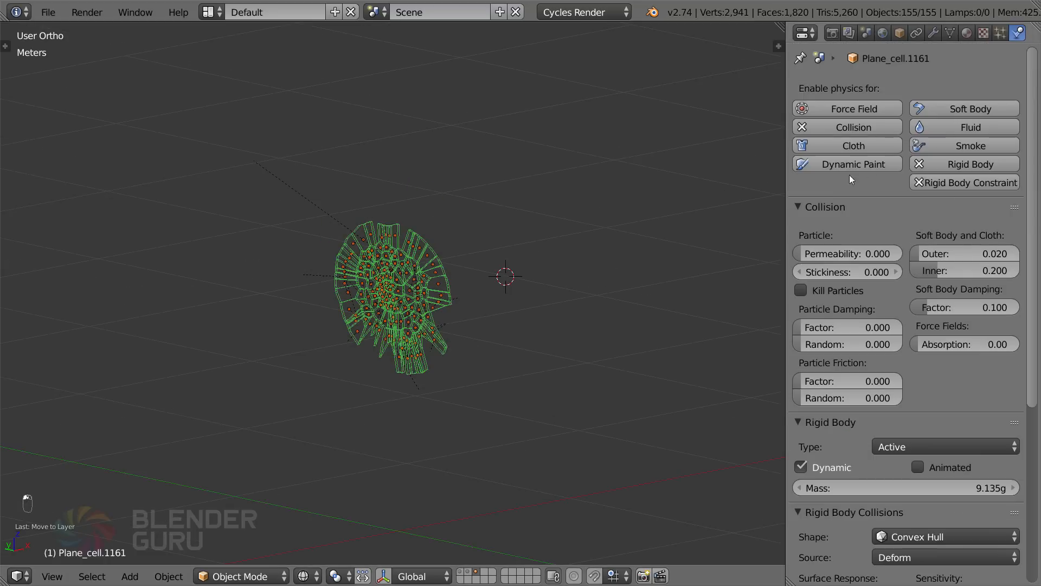
pyautogui.click(831, 129)
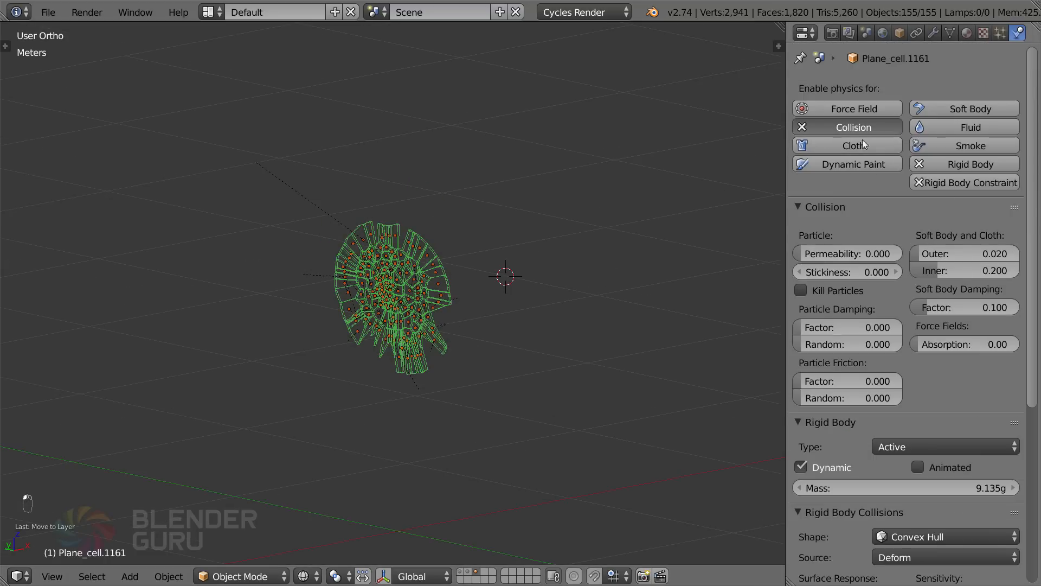
pyautogui.click(950, 166)
# Remove the rigid body physics from all the selected copies with the Rigid Body Tools
pyautogui.scroll(8, 494, 266)
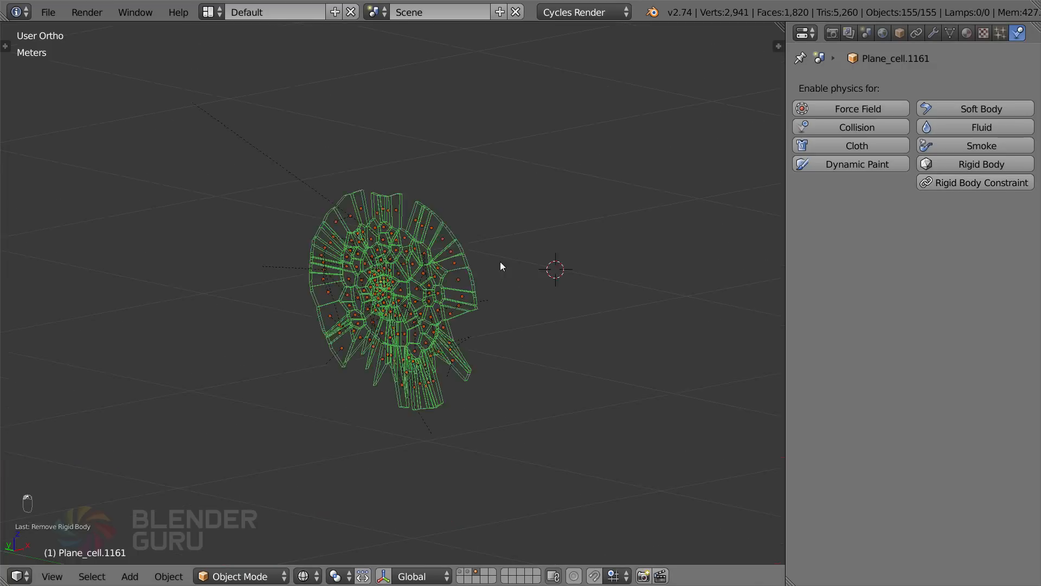
pyautogui.press('t')
pyautogui.click(9, 282)
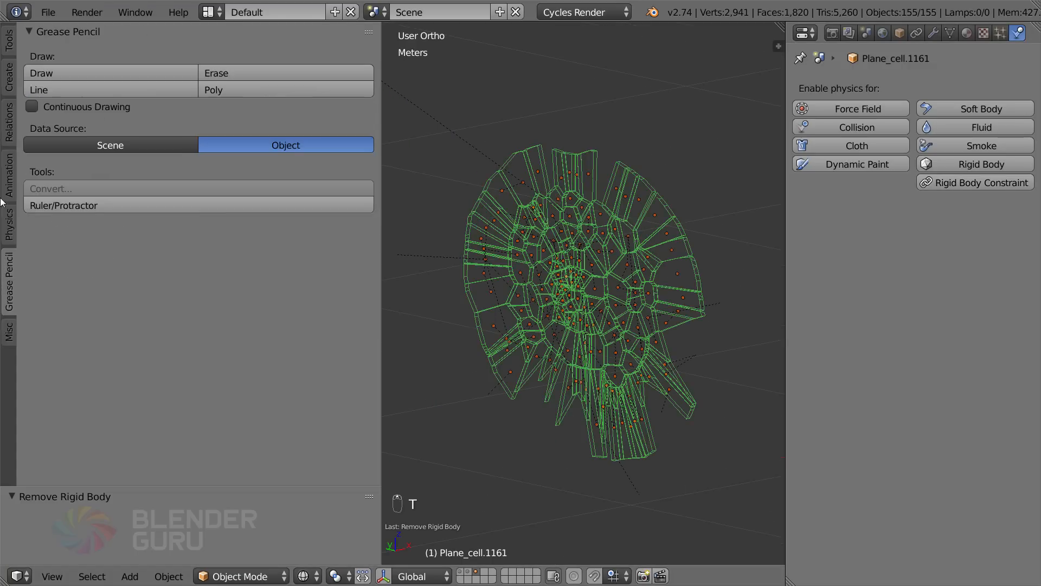
pyautogui.click(9, 173)
pyautogui.click(9, 224)
pyautogui.click(80, 92)
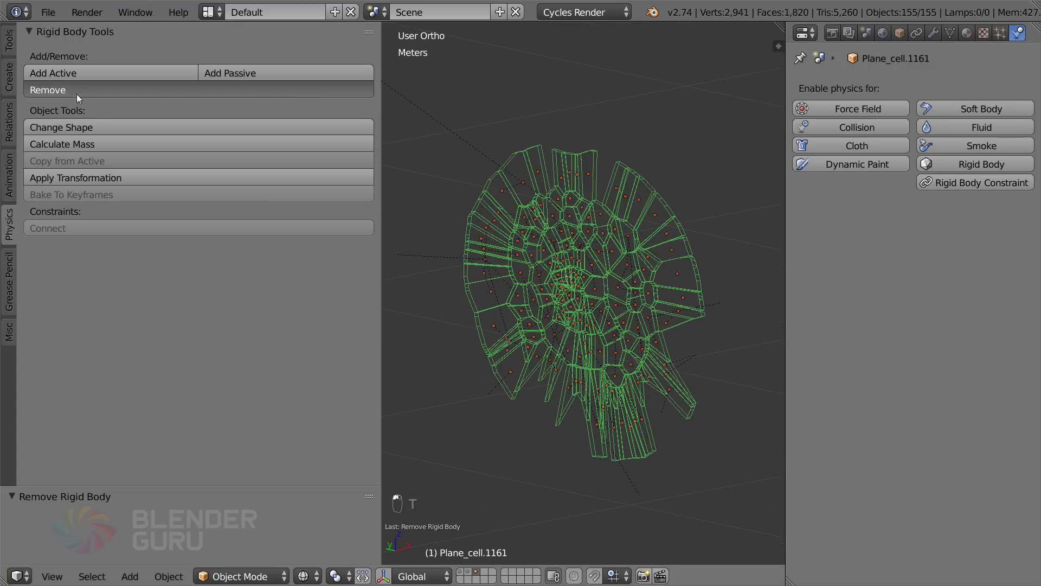
pyautogui.press('t')
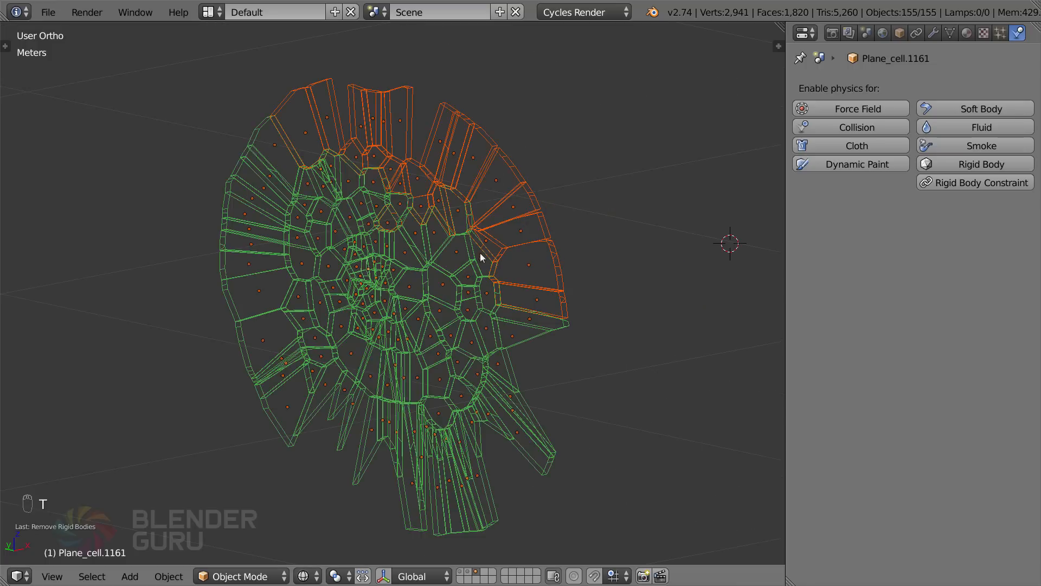
# Find the Remove From All Groups command by searching for "remove" and apply it to the selected copies
pyautogui.press('space')
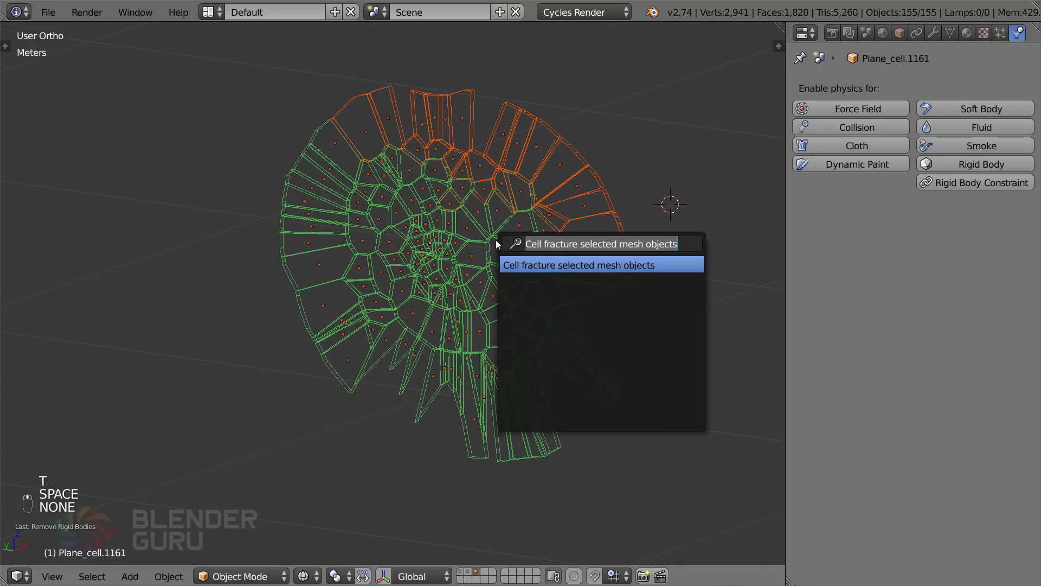
pyautogui.write('remove')
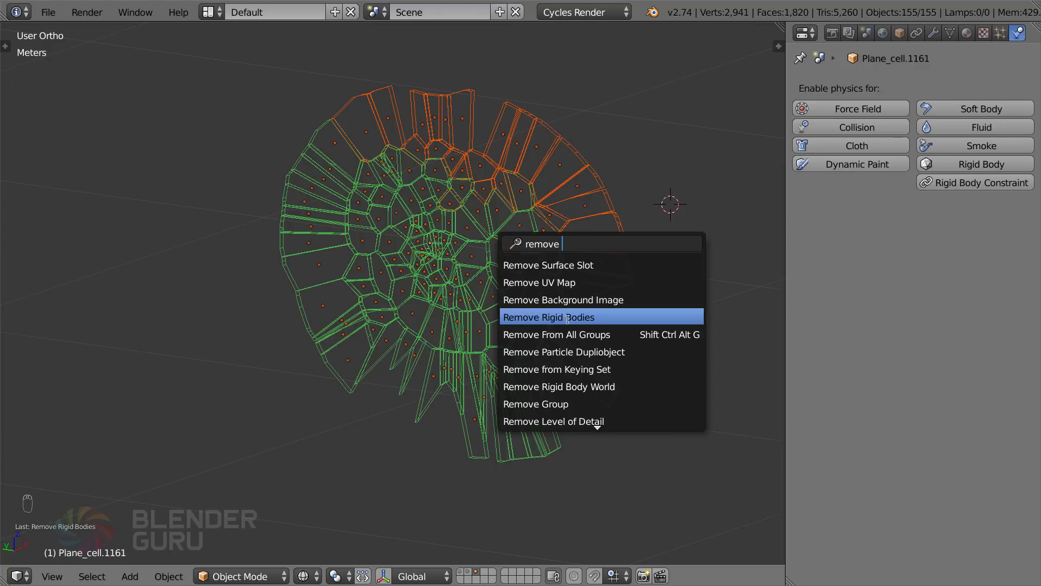
pyautogui.click(587, 333)
pyautogui.scroll(-2, 507, 314)
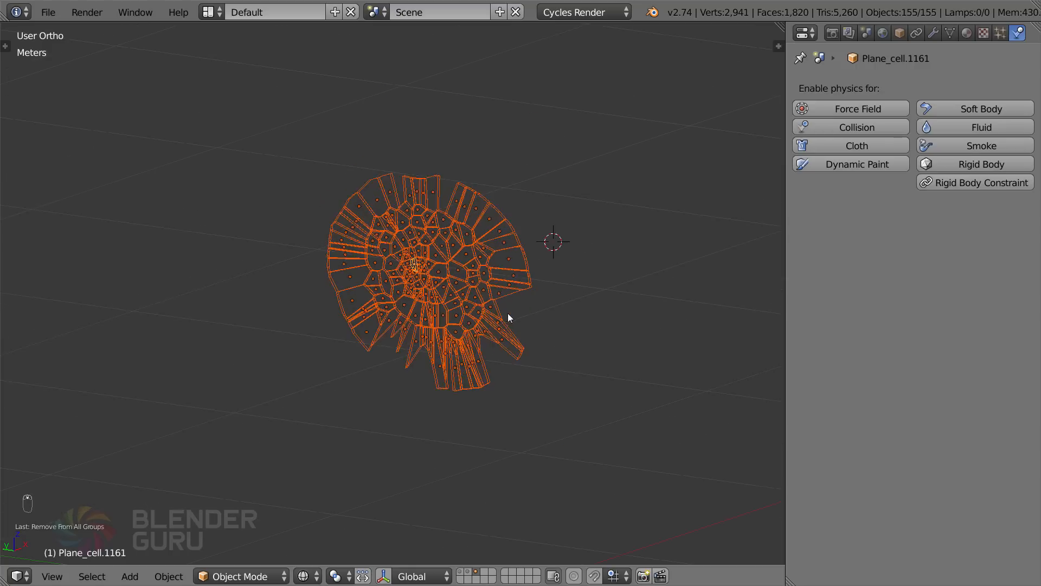
pyautogui.scroll(5, 505, 312)
pyautogui.scroll(-1, 464, 320)
# Check the active copy's modifiers and physics, and delete its particle system
pyautogui.click(1000, 33)
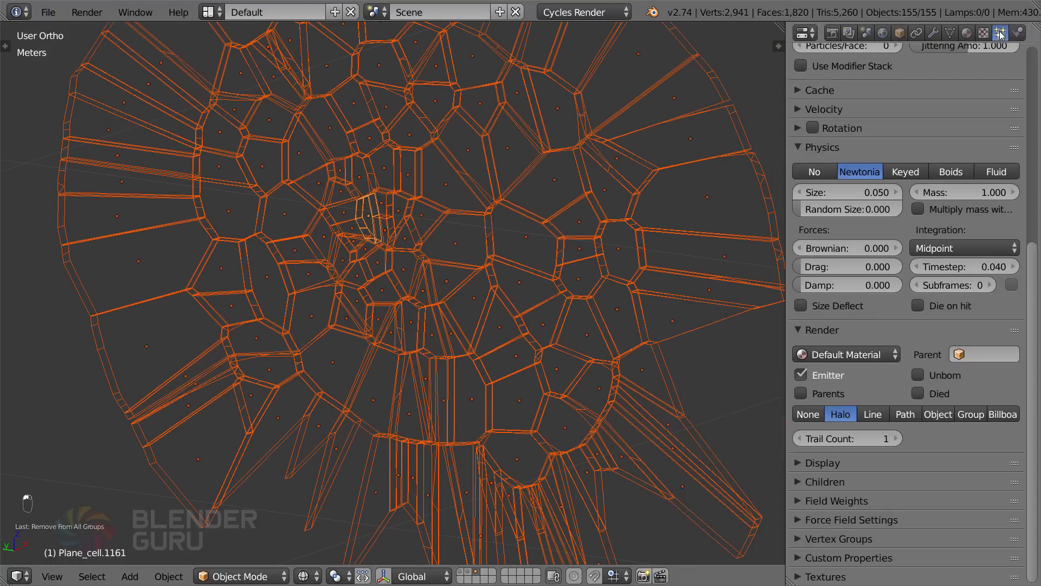
pyautogui.scroll(5, 895, 146)
pyautogui.click(933, 33)
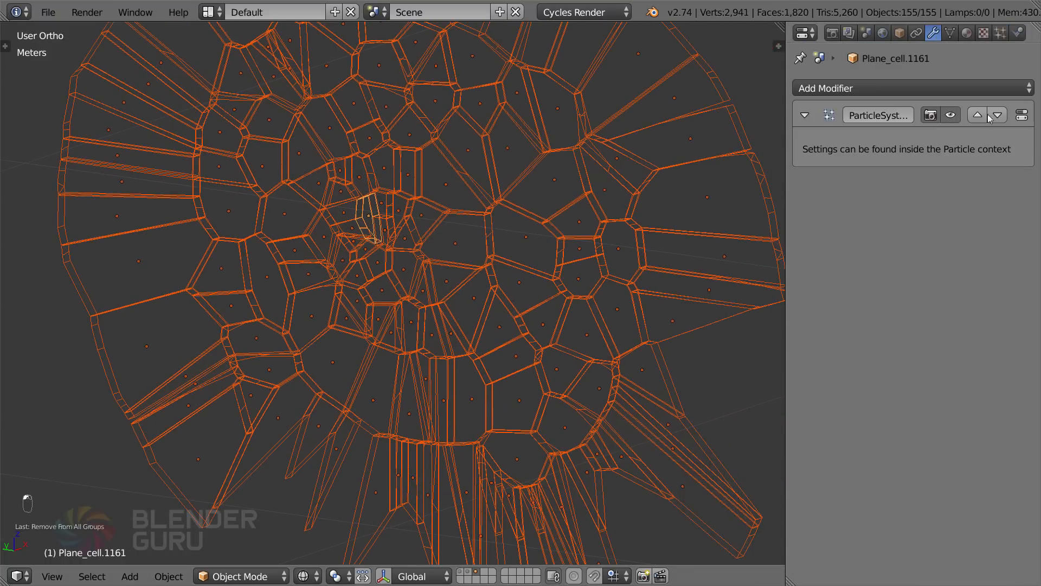
pyautogui.click(1018, 34)
pyautogui.click(1001, 33)
pyautogui.scroll(3, 1015, 98)
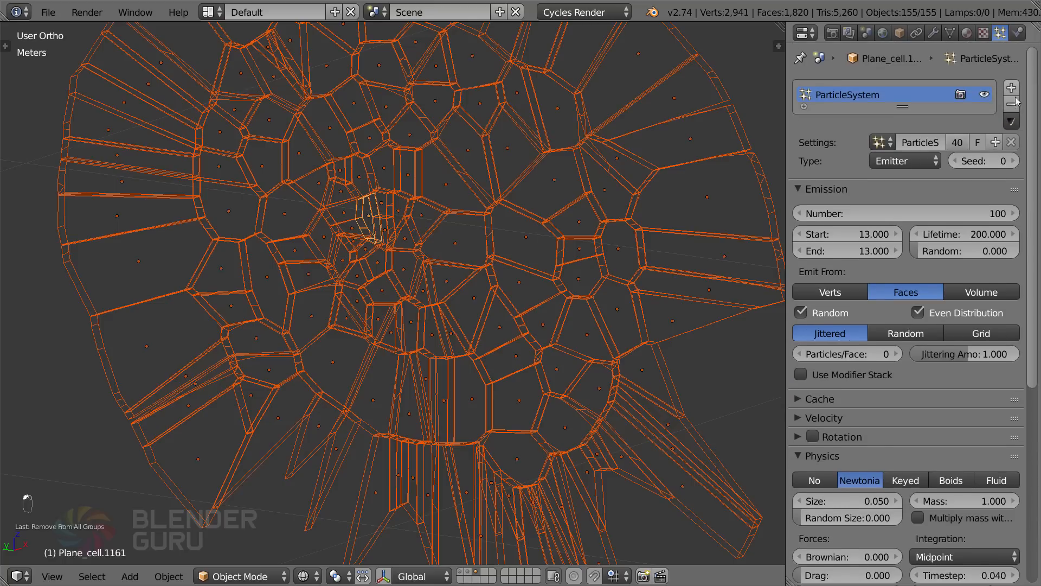
pyautogui.click(1011, 104)
# Link the active copy's empty modifier stack to the other selected copies and select another piece to check it
pyautogui.click(933, 33)
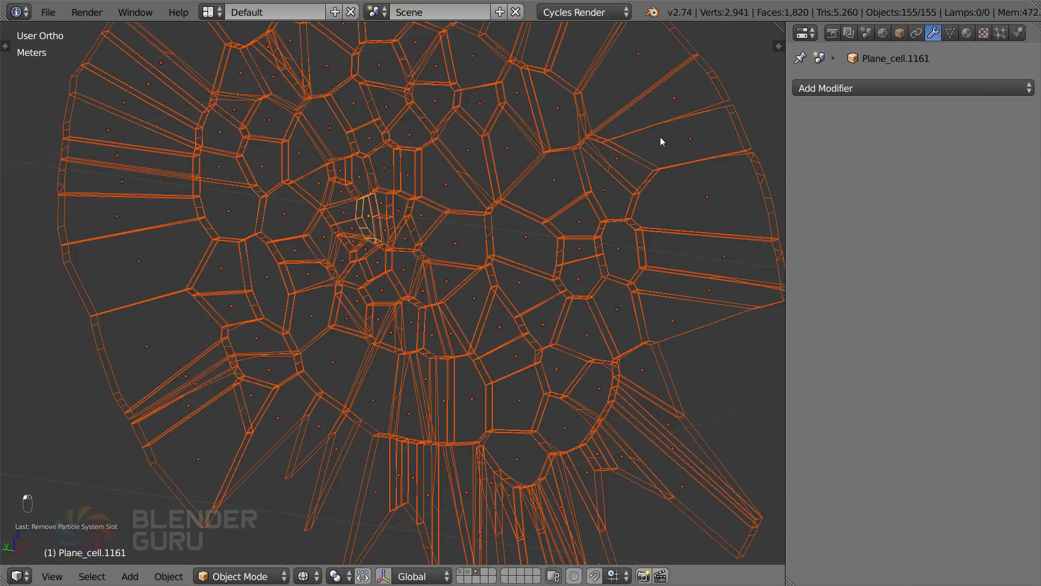
pyautogui.hotkey('ctrl', 'l')
pyautogui.click(633, 152)
pyautogui.rightClick(471, 184)
pyautogui.rightClick(486, 173)
# Display the copied pieces in solid shading and briefly play the animation to check that they are free of physics
pyautogui.press('z')
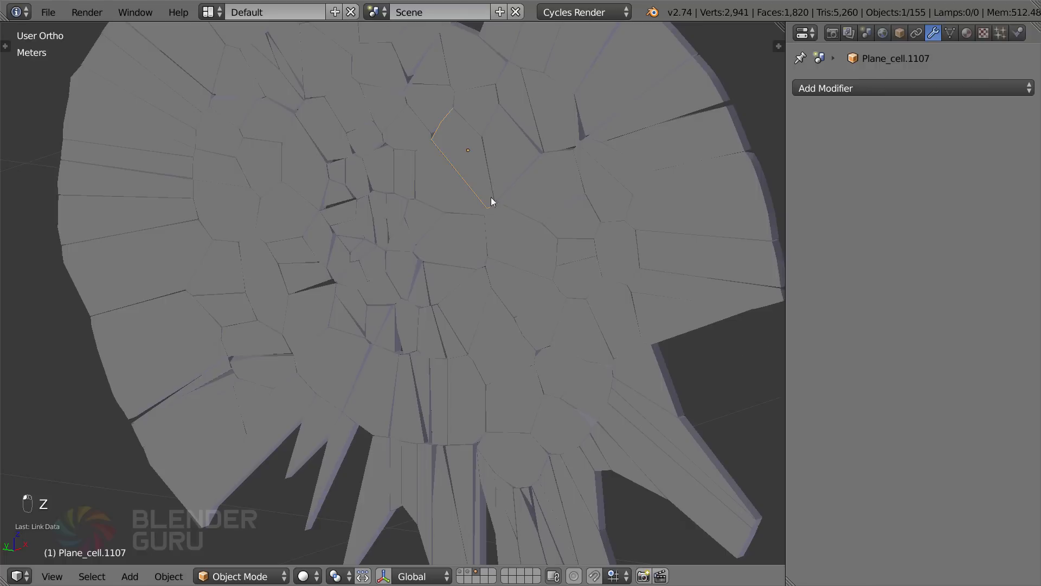
pyautogui.scroll(-4, 483, 226)
pyautogui.hotkey('alt', 'a')
pyautogui.press('Escape')
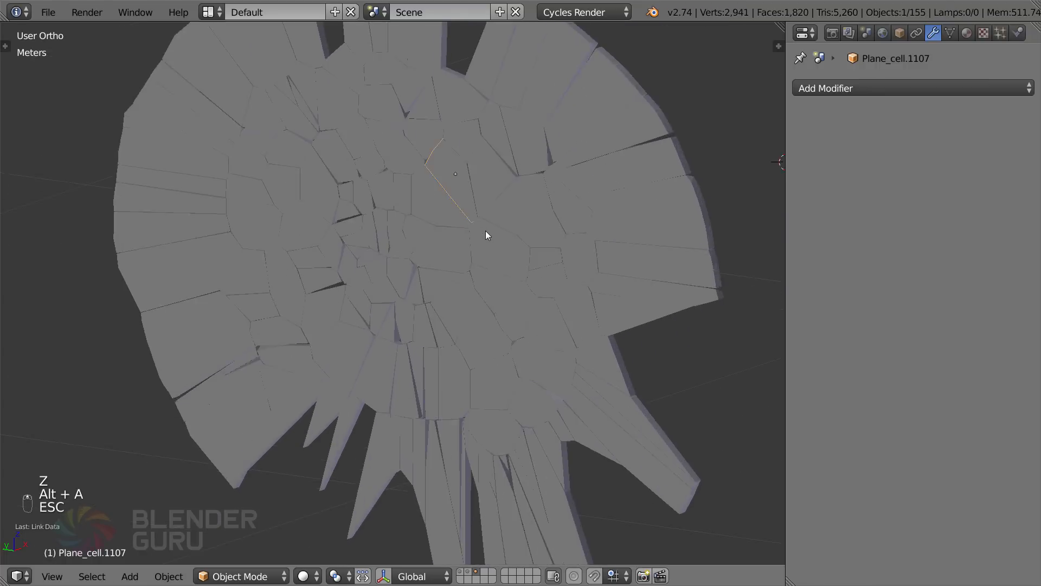
# Box-select all the copied pieces and put them in a new group named "shards"
pyautogui.scroll(-1, 278, 157)
pyautogui.press('b')
pyautogui.moveTo(220, 76); pyautogui.dragTo(574, 430)
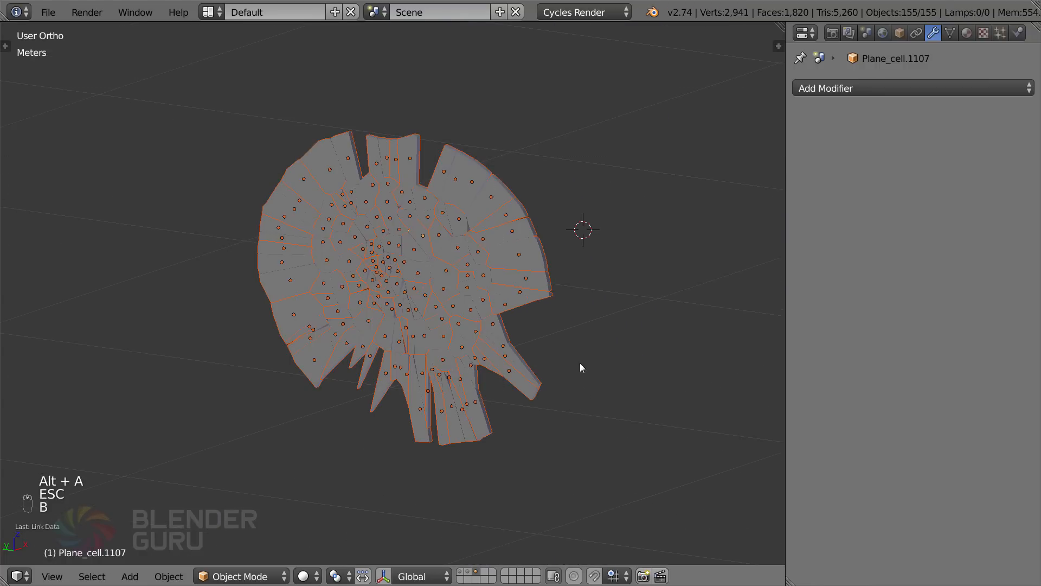
pyautogui.hotkey('ctrl', 'g')
pyautogui.press('t')
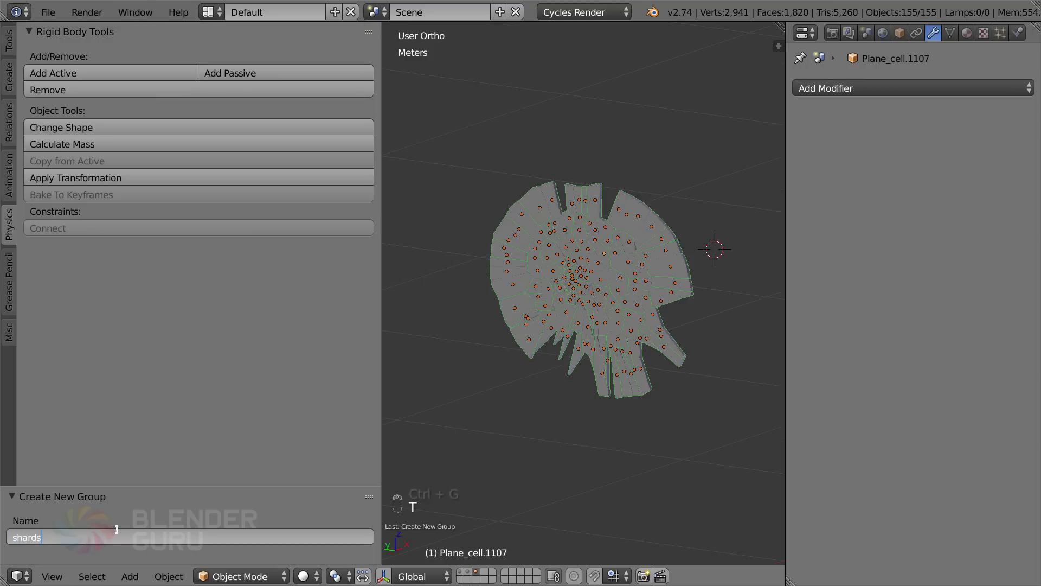
pyautogui.press('t')
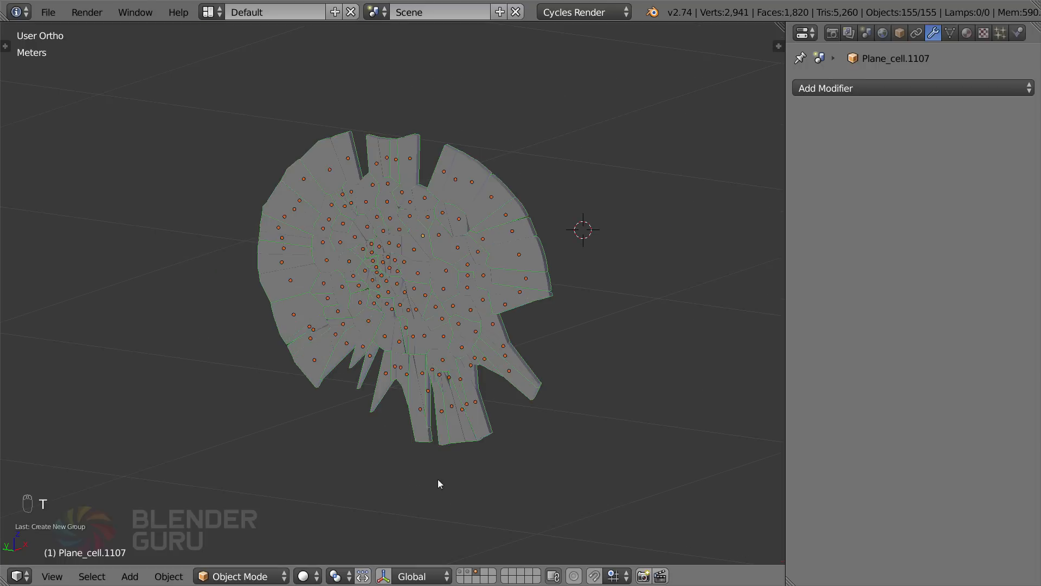
# Show the original wall's layer again and select a particle-emitting shard near the impact point in wireframe
pyautogui.click(476, 580)
pyautogui.rightClick(424, 270)
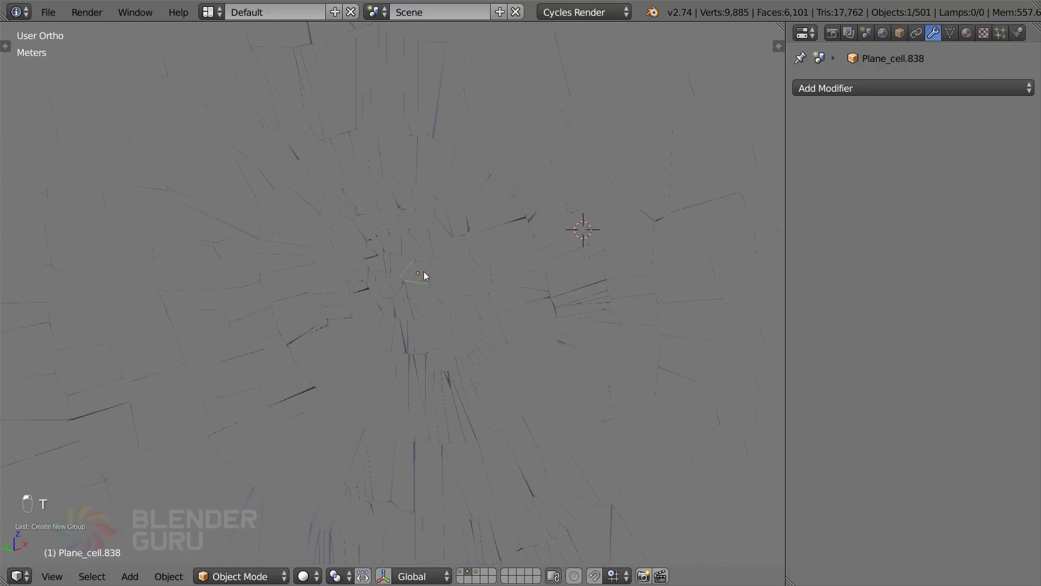
pyautogui.press('z')
pyautogui.press('z')
pyautogui.rightClick(417, 228)
pyautogui.press('z')
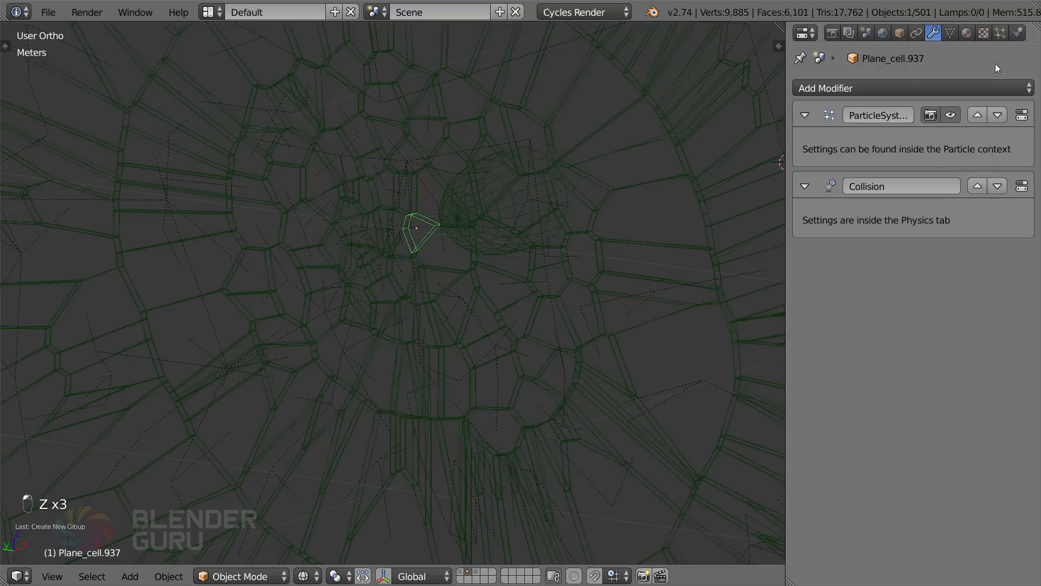
# Set the shard's particles to render as a Group, using "shards" as the dupli group
pyautogui.click(1000, 33)
pyautogui.scroll(-10, 896, 401)
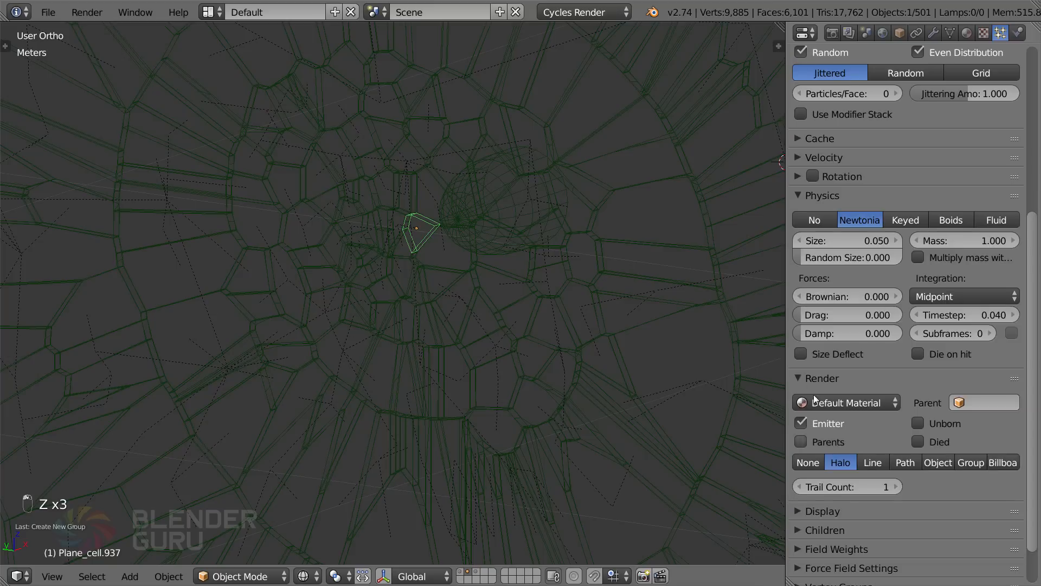
pyautogui.click(971, 462)
pyautogui.click(916, 483)
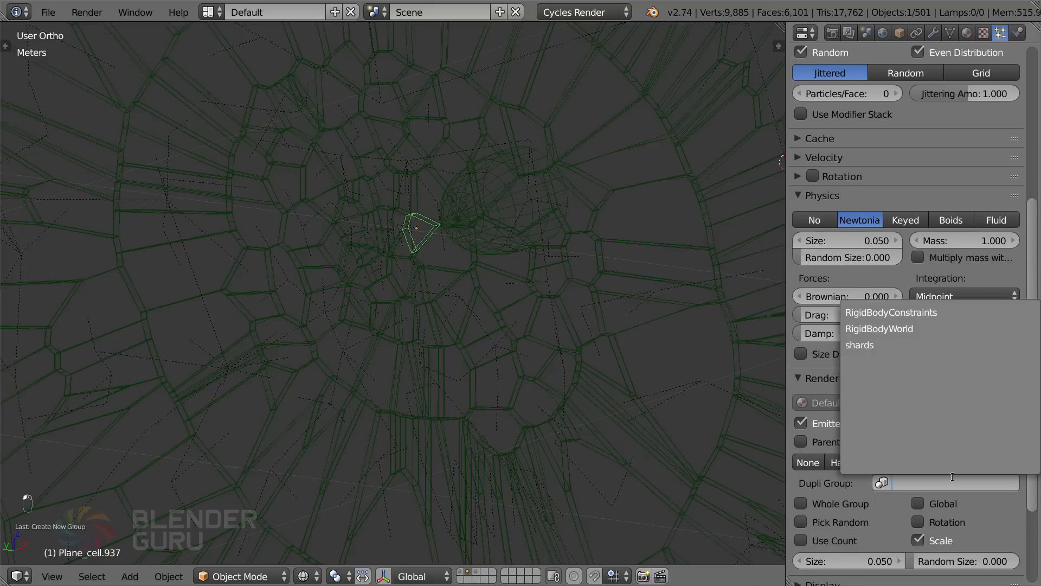
pyautogui.write('s')
pyautogui.click(873, 328)
# Play the animation and inspect the shard-shaped debris from the wall's side in solid shading
pyautogui.hotkey('alt', 'a')
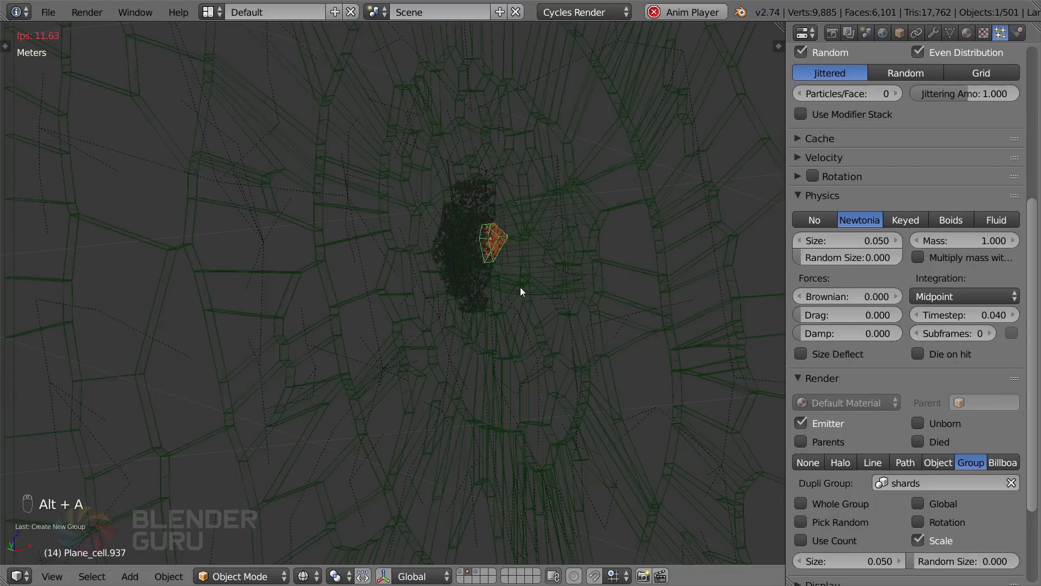
pyautogui.moveTo(511, 285); pyautogui.dragTo(457, 279, button='middle')
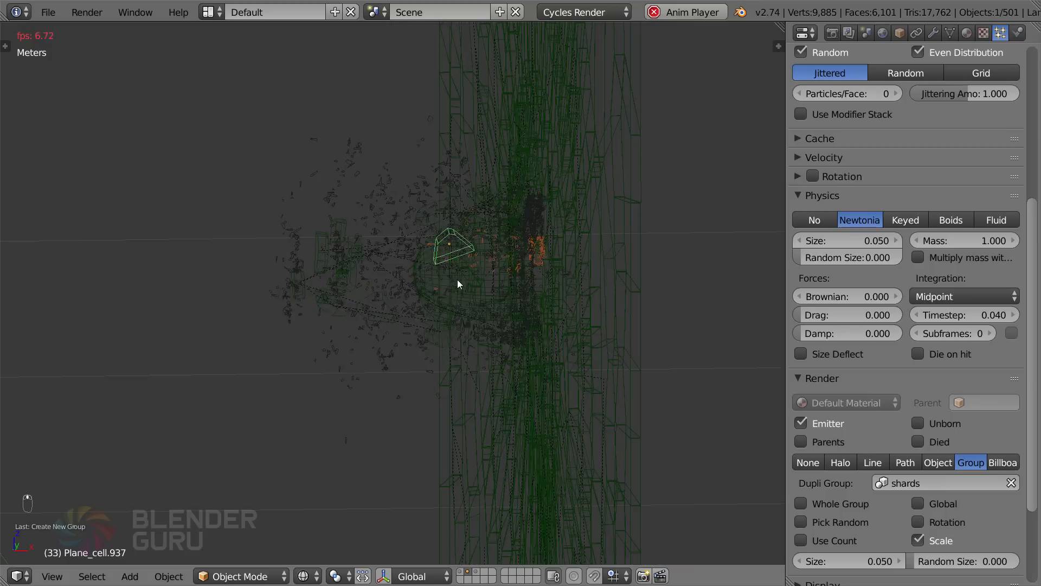
pyautogui.hotkey('alt', 'a')
pyautogui.press('z')
pyautogui.hotkey('alt', 'a')
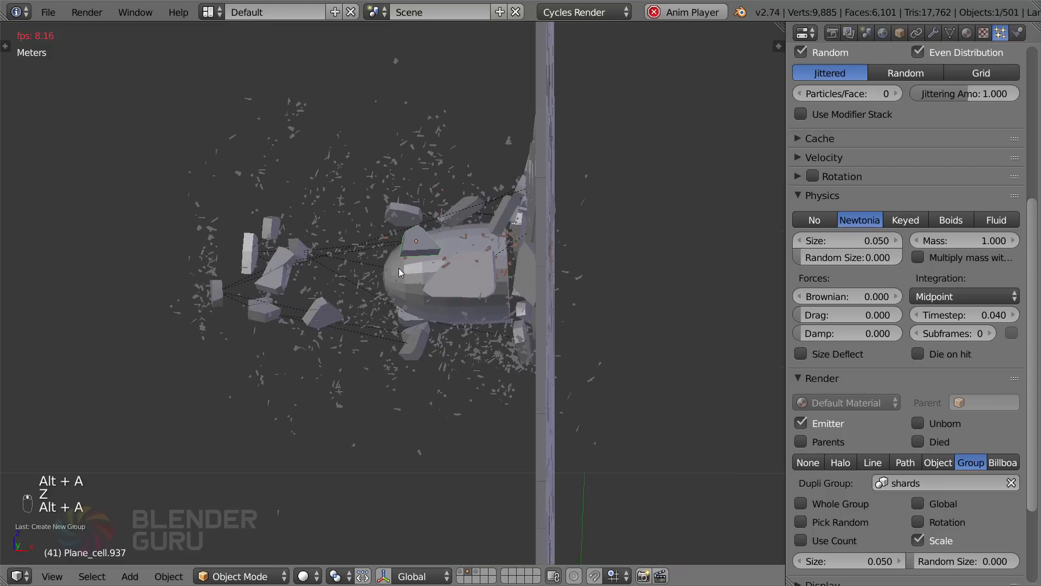
pyautogui.hotkey('alt', 'a')
# Enable Rotation with the Dynamic option for the debris particles and replay the impact from the first frame
pyautogui.click(812, 176)
pyautogui.click(817, 182)
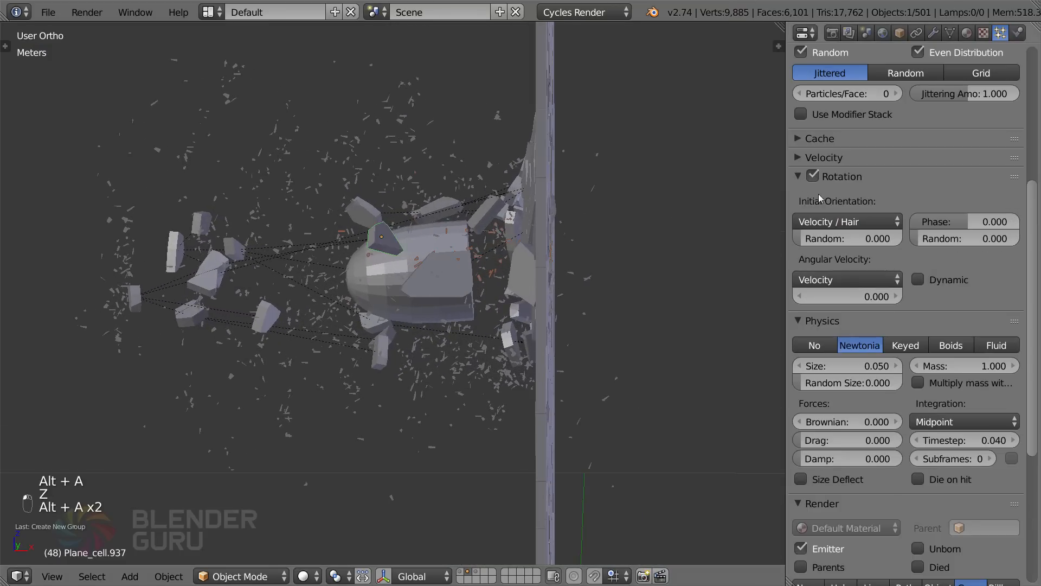
pyautogui.click(918, 279)
pyautogui.click(799, 176)
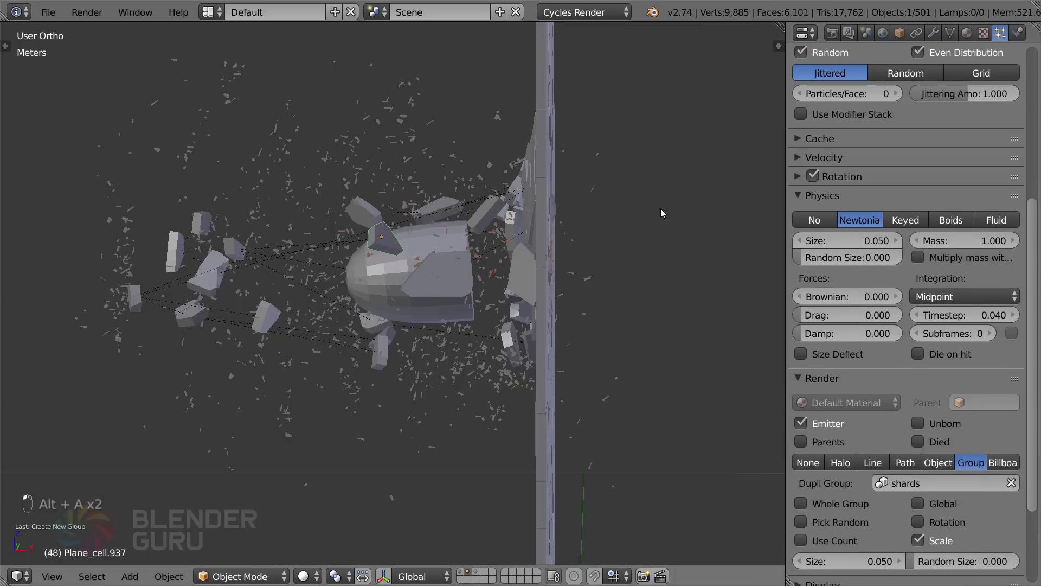
pyautogui.hotkey('shift', 'Left')
pyautogui.hotkey('alt', 'a')
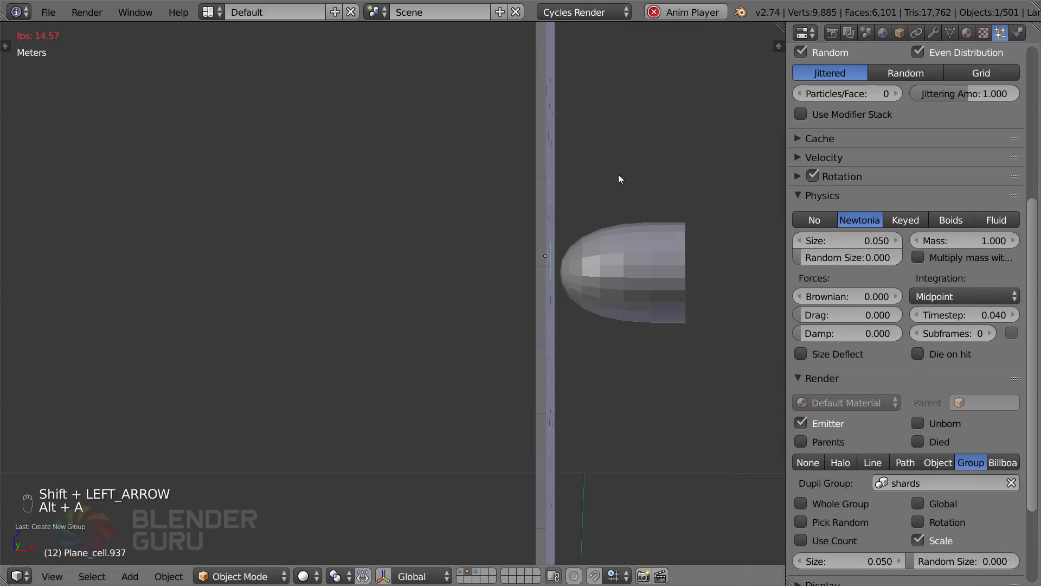
# Watch the debris burst from the wall's side, replaying the impact from the first frame
pyautogui.scroll(1, 602, 174)
pyautogui.scroll(1, 602, 174)
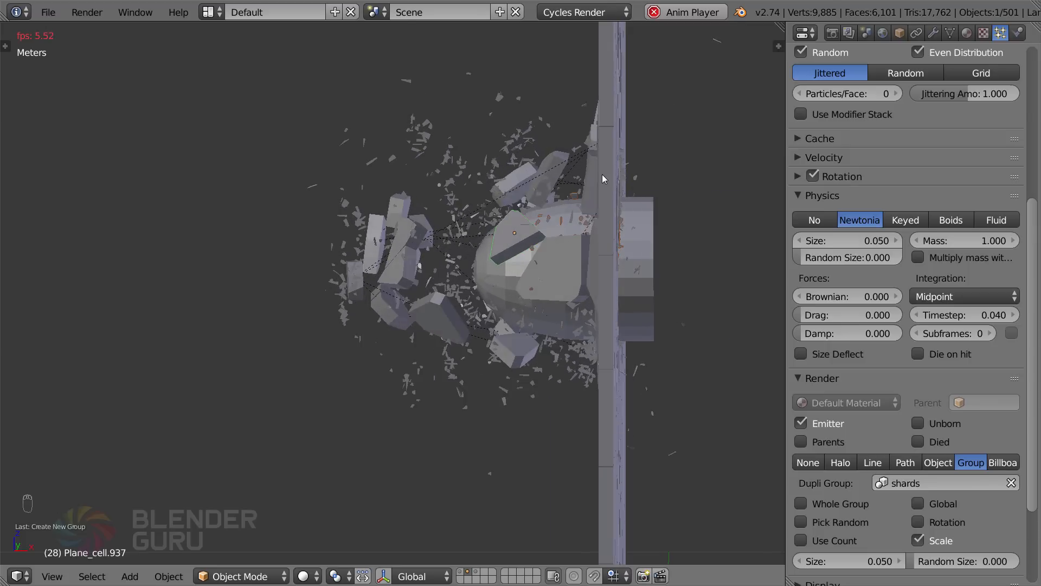
pyautogui.scroll(-1, 586, 187)
pyautogui.scroll(-1, 587, 190)
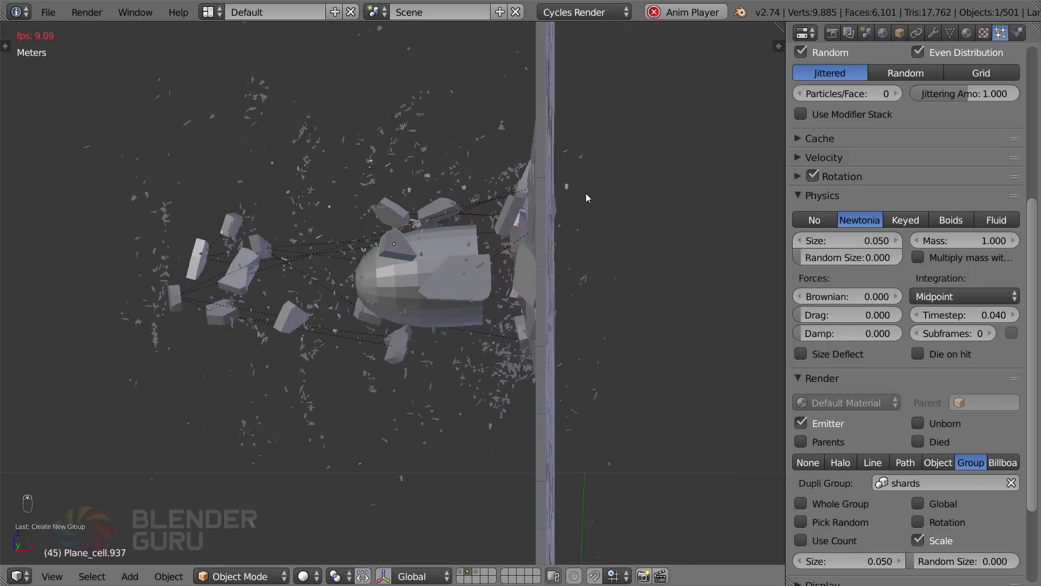
pyautogui.hotkey('alt', 'a')
pyautogui.hotkey('shift', 'Left')
pyautogui.hotkey('alt', 'a')
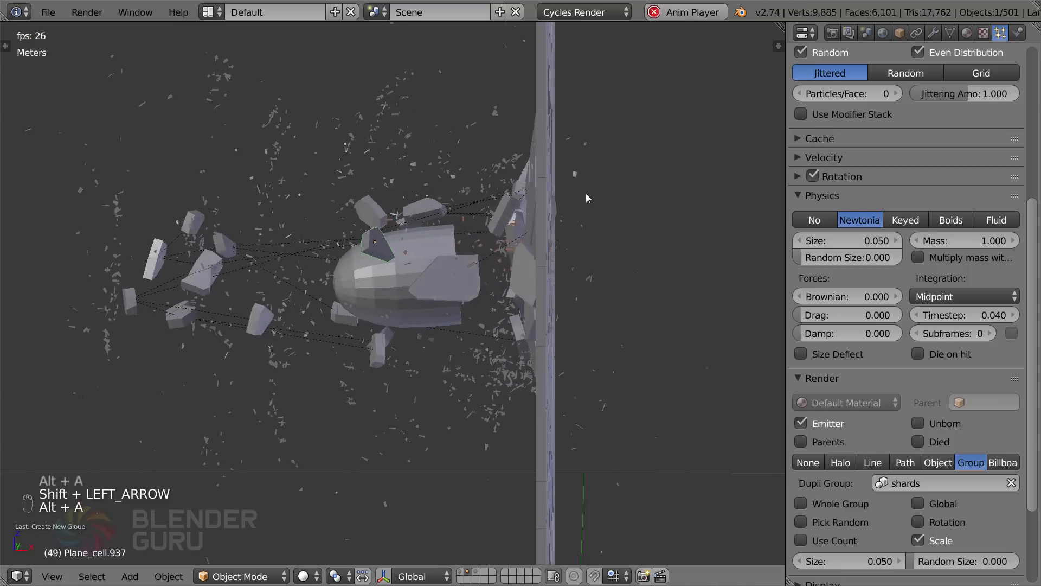
pyautogui.scroll(-2, 586, 194)
pyautogui.hotkey('alt', 'a')
# Set the debris particles' angular velocity to the Random axis with a value of 2.000
pyautogui.moveTo(586, 194); pyautogui.dragTo(628, 222, button='middle')
pyautogui.click(837, 179)
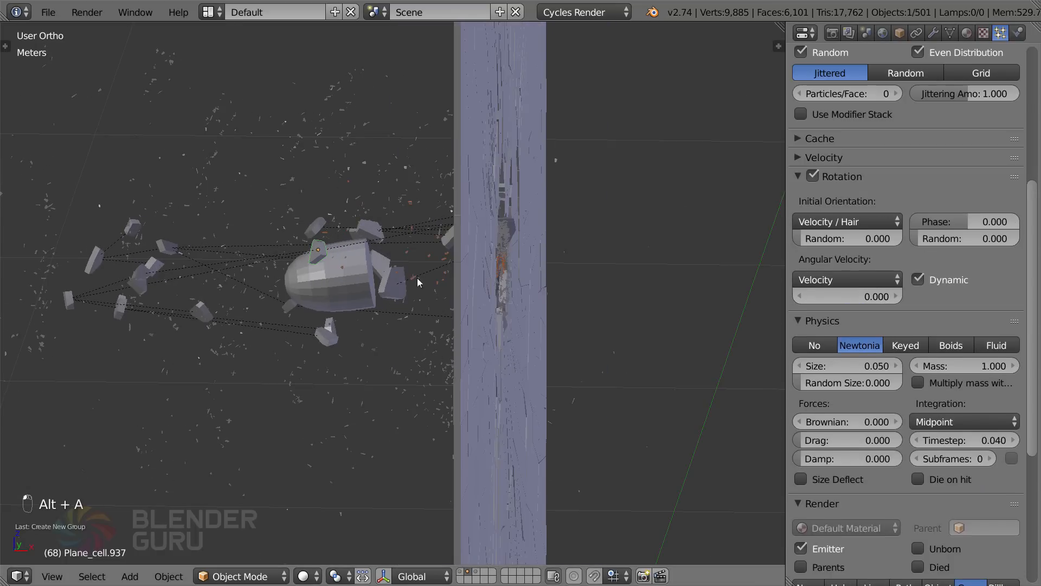
pyautogui.click(861, 277)
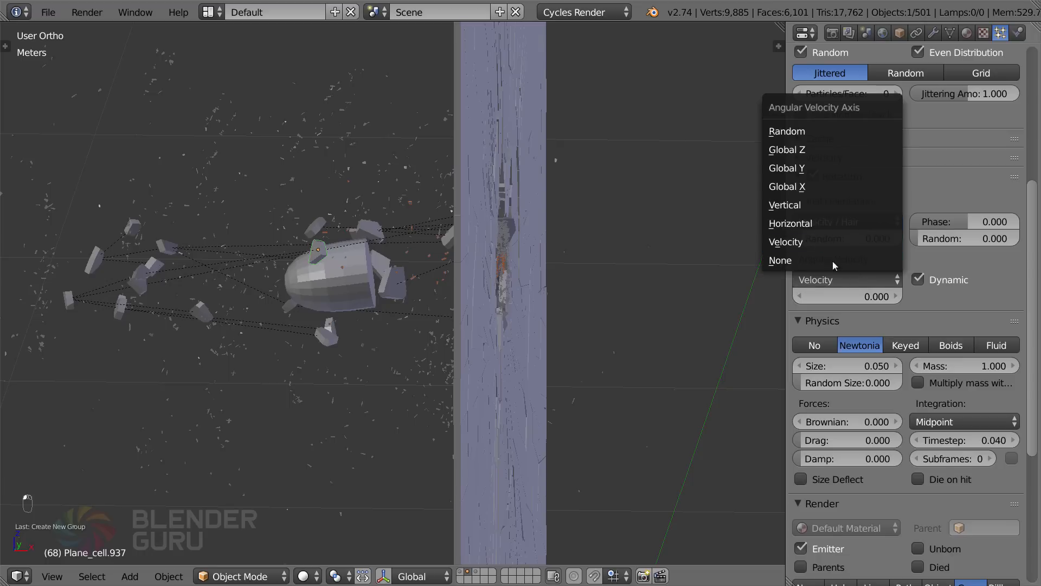
pyautogui.click(830, 243)
pyautogui.moveTo(874, 297); pyautogui.dragTo(885, 297)
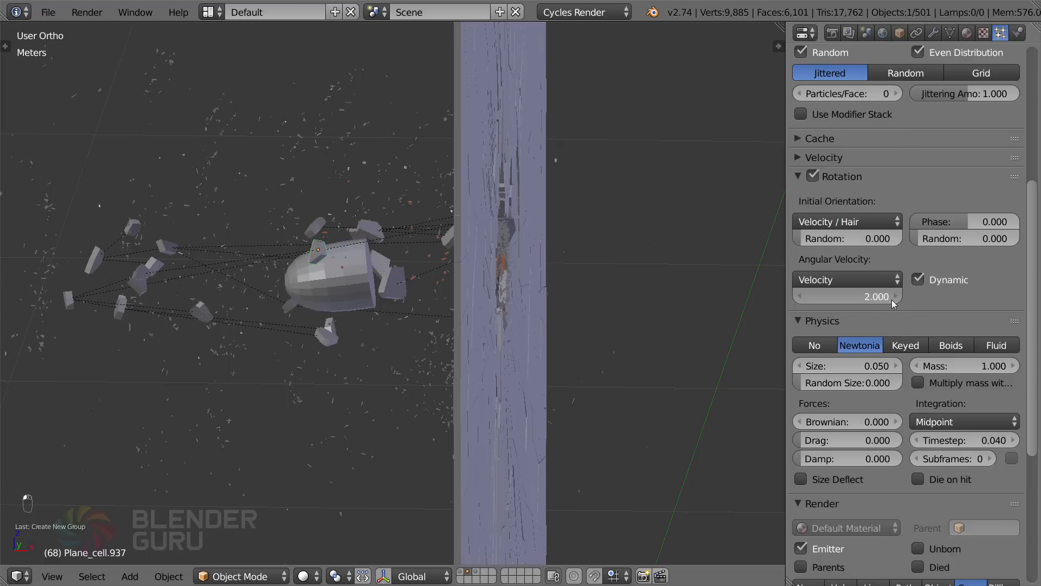
pyautogui.click(830, 280)
pyautogui.click(840, 128)
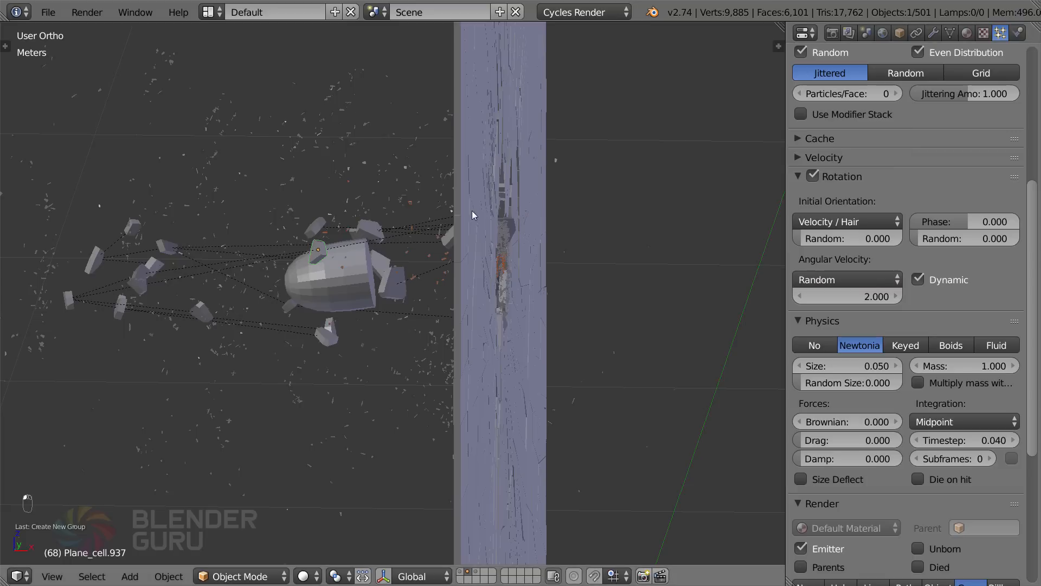
# Replay the impact from the first frame and inspect the spinning debris around the projectile and wall
pyautogui.hotkey('shift', 'Left')
pyautogui.hotkey('alt', 'a')
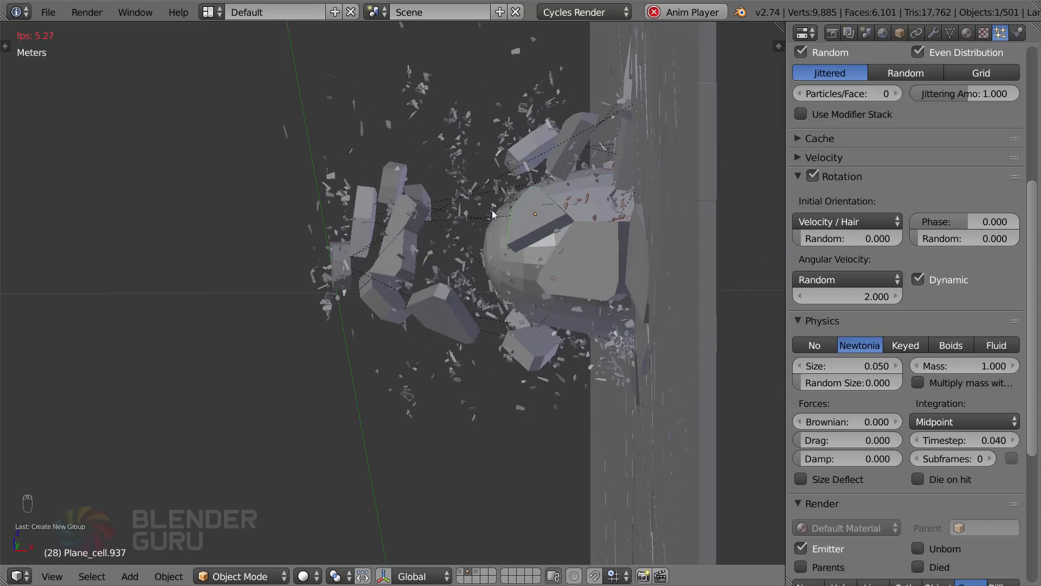
pyautogui.scroll(-3, 405, 200)
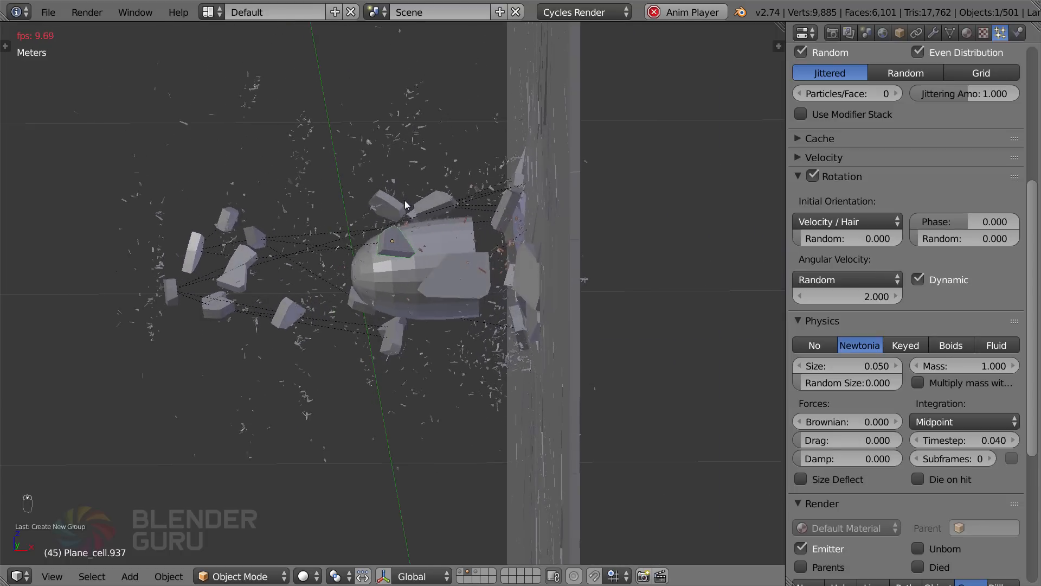
pyautogui.hotkey('alt', 'a')
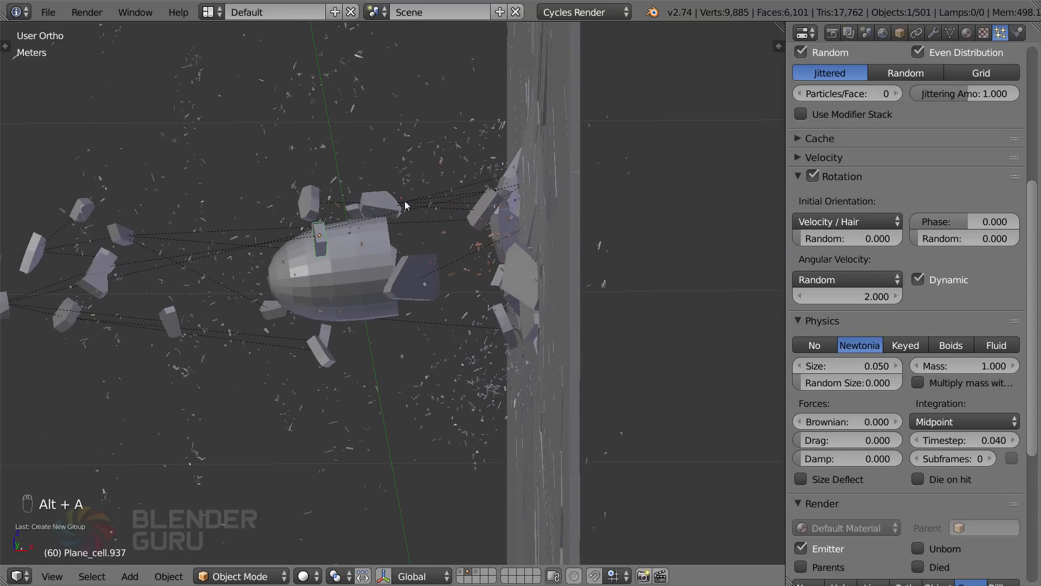
pyautogui.press('KP_0')
pyautogui.press('KP_Decimal')
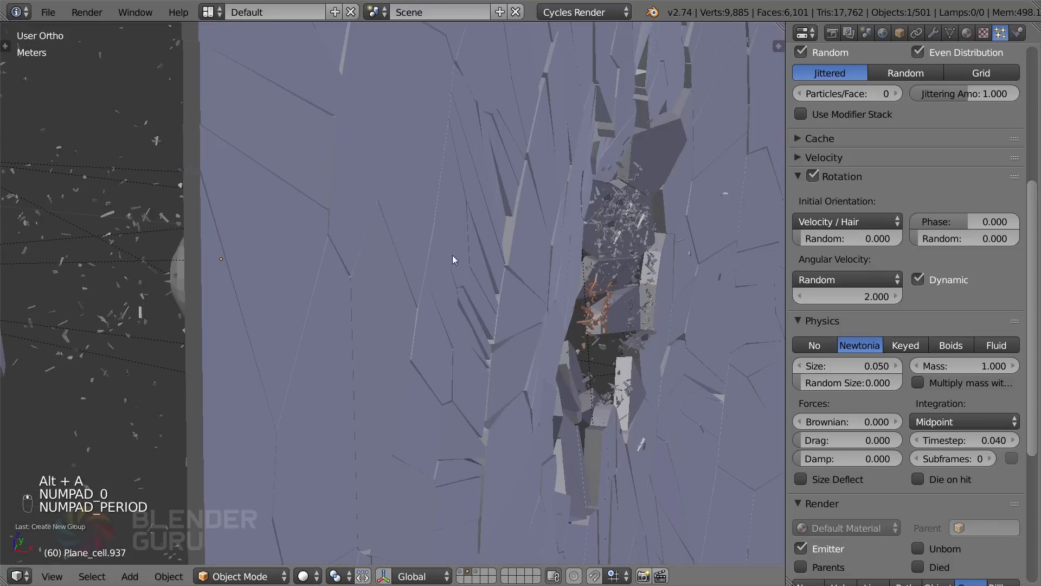
pyautogui.scroll(-8, 453, 255)
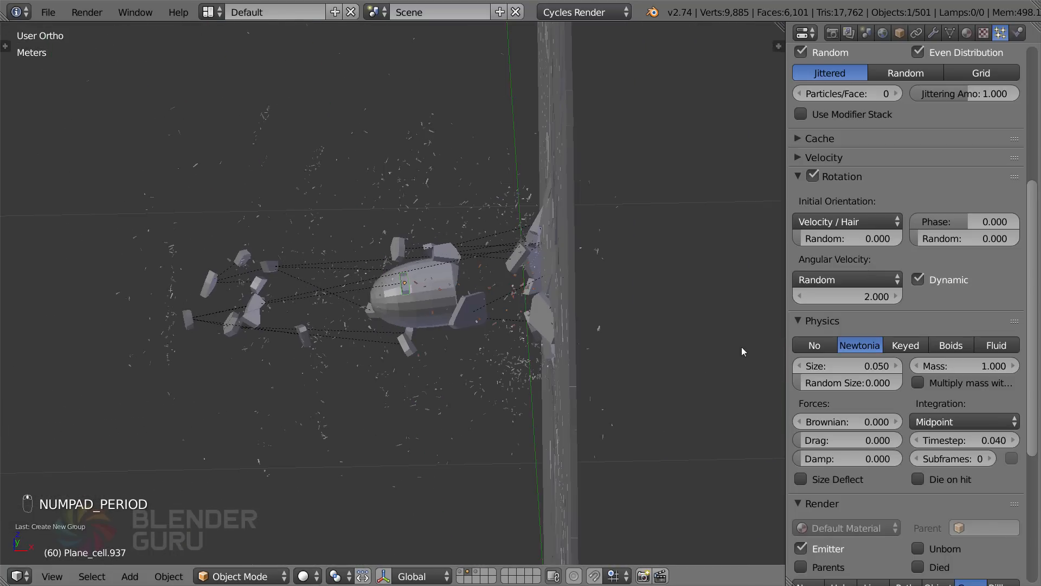
# Set the rendered debris shards' Random Size to 1.000 and their Size to 0.090
pyautogui.scroll(-6, 900, 325)
pyautogui.click(835, 192)
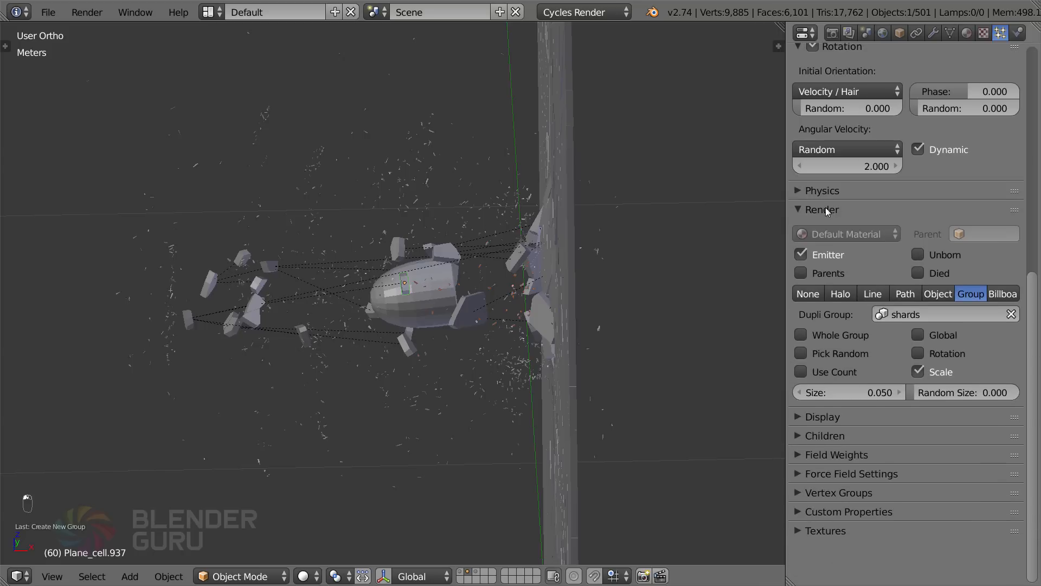
pyautogui.moveTo(945, 382); pyautogui.dragTo(1008, 383)
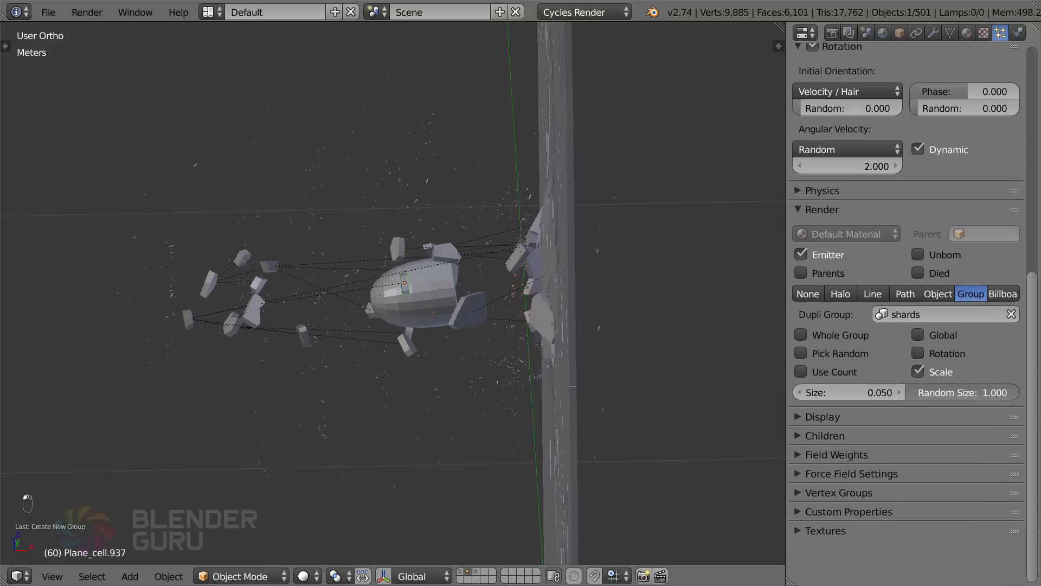
pyautogui.moveTo(447, 255)
pyautogui.mouseDown(button='middle')
pyautogui.moveTo(426, 248)
pyautogui.moveTo(470, 238)
pyautogui.moveTo(453, 240)
pyautogui.mouseUp(button='middle')
pyautogui.scroll(-3, 458, 239)
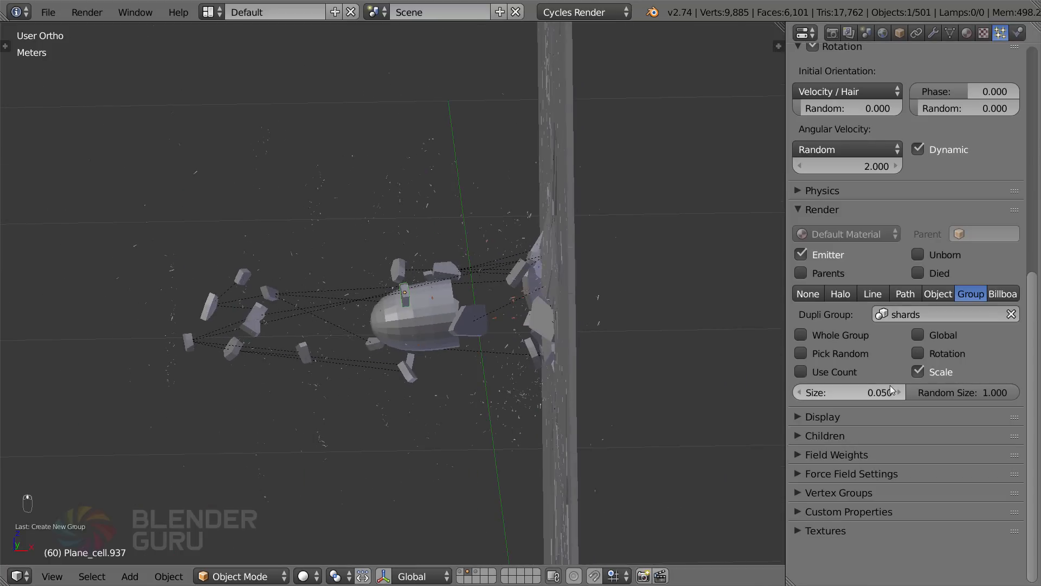
pyautogui.moveTo(892, 389); pyautogui.dragTo(908, 389)
pyautogui.moveTo(732, 337); pyautogui.dragTo(767, 374, button='middle')
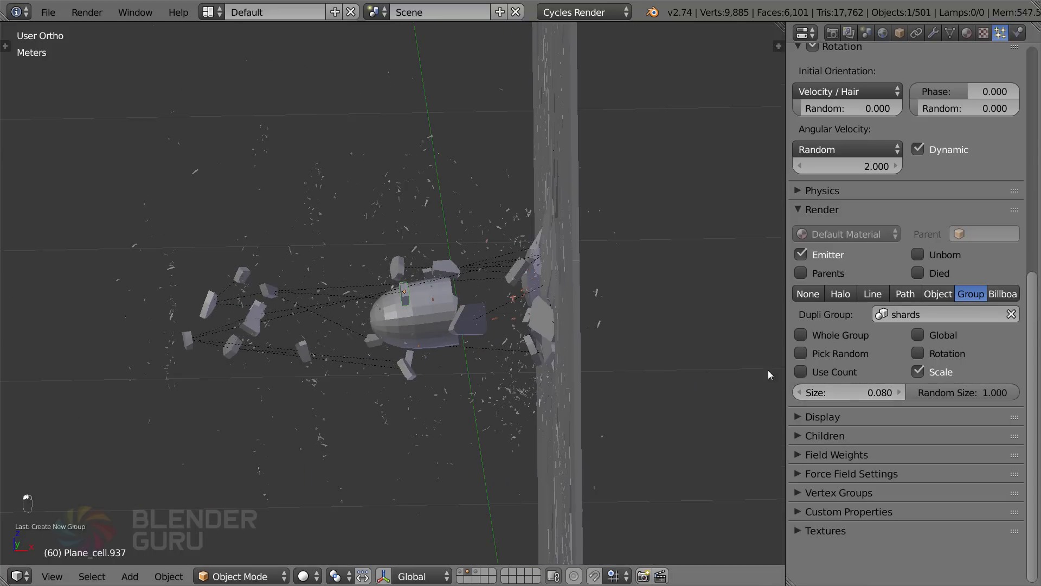
pyautogui.moveTo(676, 356); pyautogui.dragTo(630, 343, button='middle')
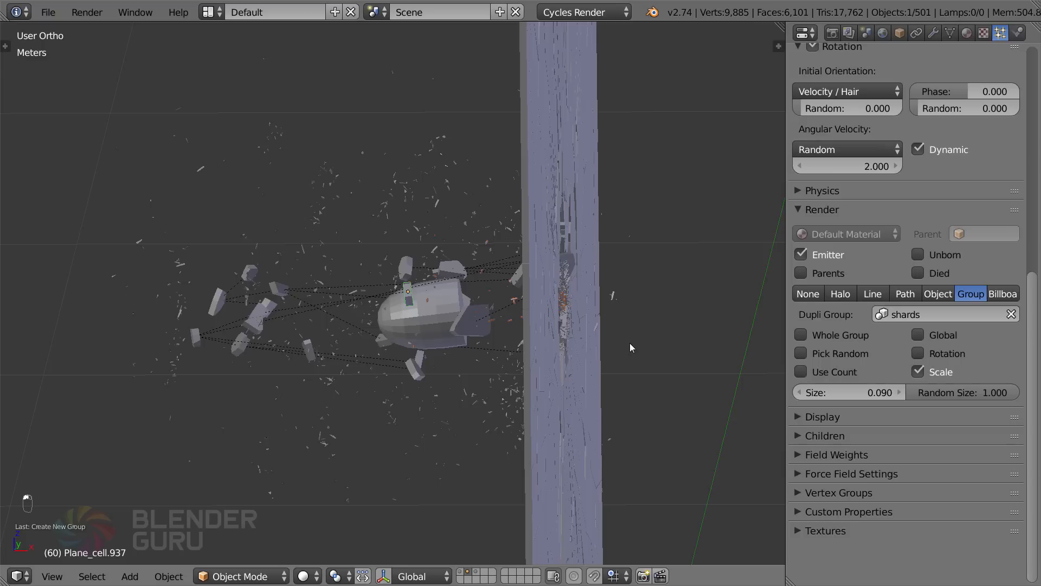
# Replay the impact from the first frame, view the larger debris from several angles, and stop at frame 86
pyautogui.hotkey('shift', 'Left')
pyautogui.hotkey('alt', 'a')
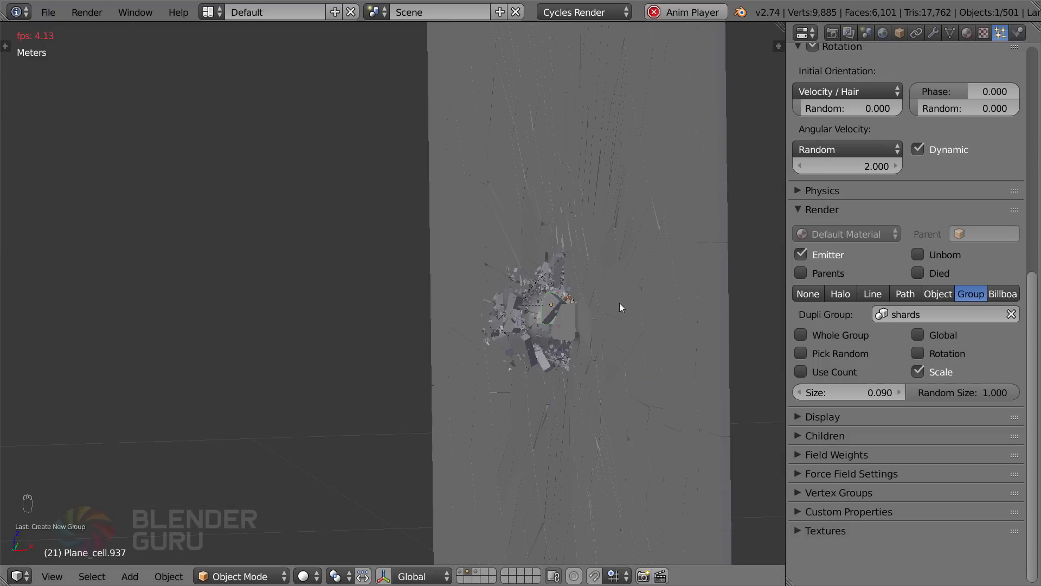
pyautogui.moveTo(610, 306); pyautogui.dragTo(610, 306, button='middle')
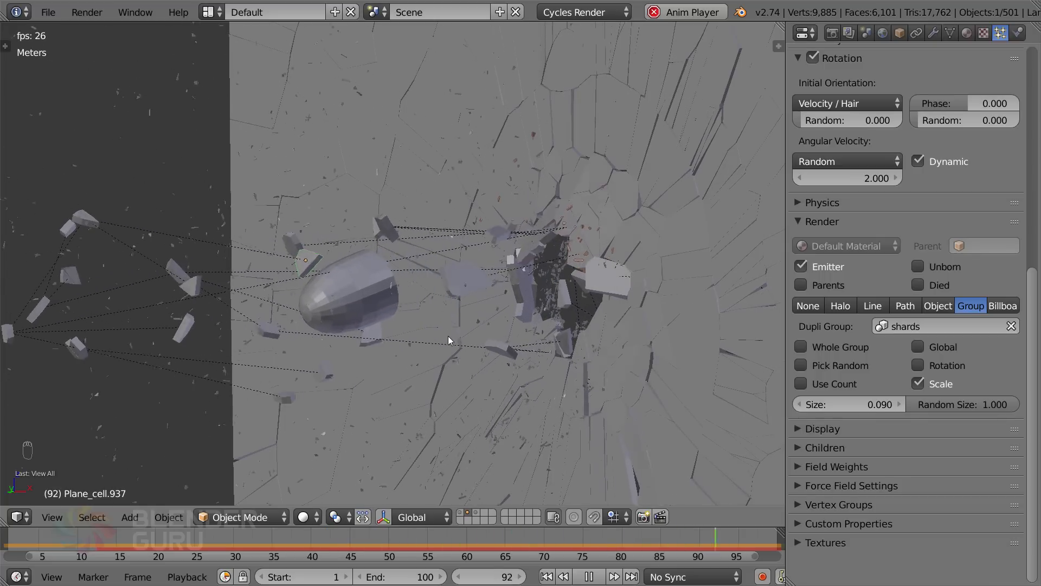
pyautogui.moveTo(534, 341); pyautogui.dragTo(414, 331, button='middle')
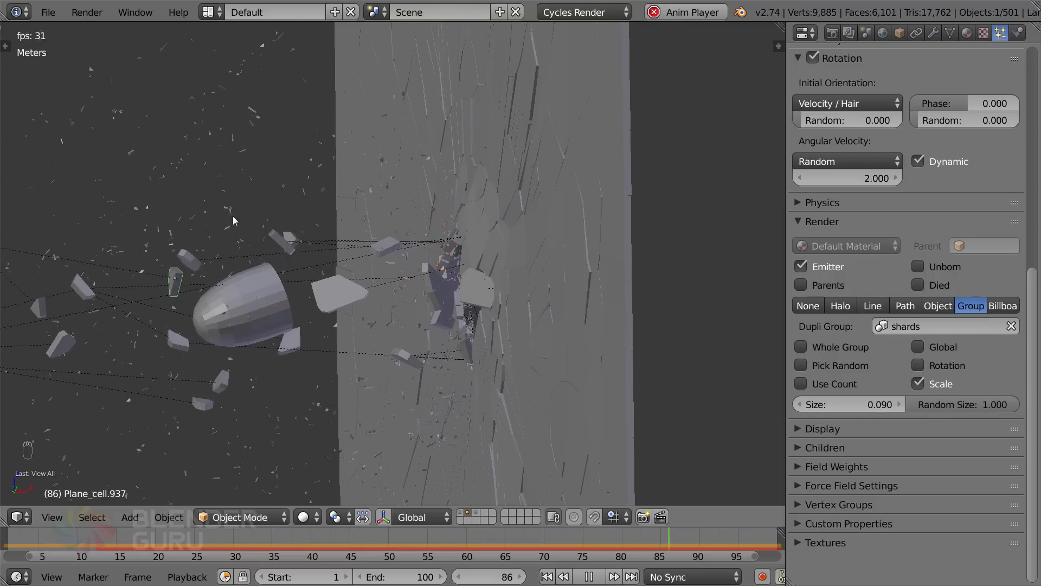
pyautogui.hotkey('alt', 'a')
# Examine the debris scattered around the projectile at frame 86, both close up and from a distance
pyautogui.keyDown('shift'); pyautogui.moveTo(297, 304); pyautogui.dragTo(507, 283, button='middle'); pyautogui.keyUp('shift')
pyautogui.scroll(-1, 484, 302)
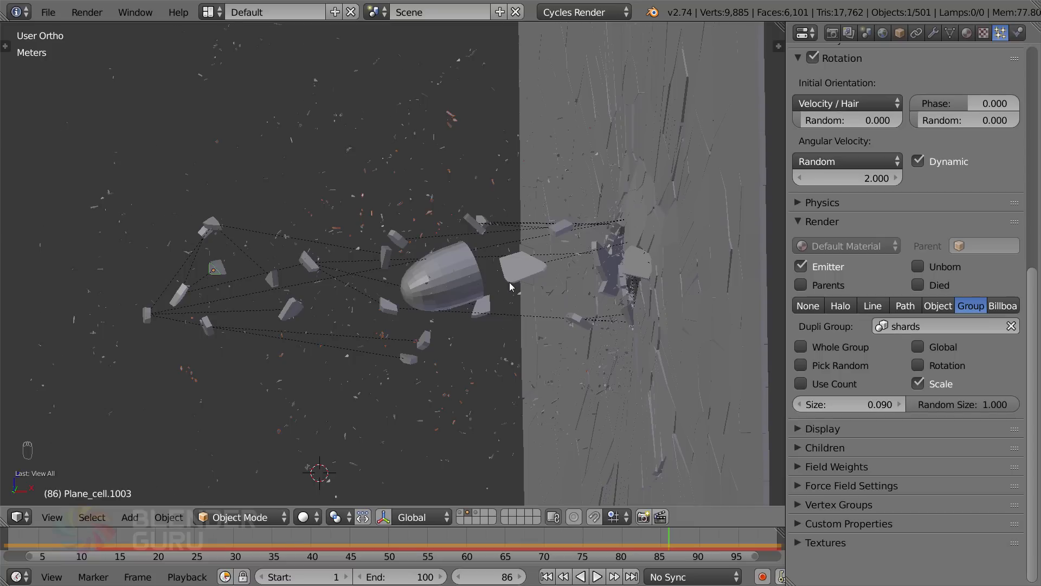
pyautogui.scroll(4, 461, 227)
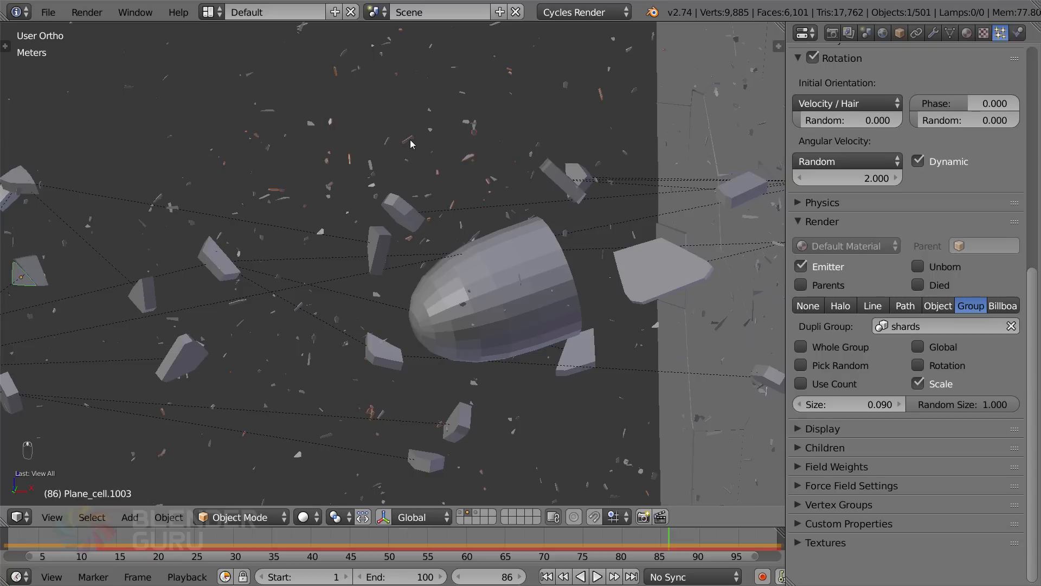
pyautogui.keyDown('shift'); pyautogui.moveTo(425, 211); pyautogui.dragTo(384, 320, button='middle'); pyautogui.keyUp('shift')
pyautogui.scroll(3, 453, 260)
pyautogui.scroll(-7, 454, 263)
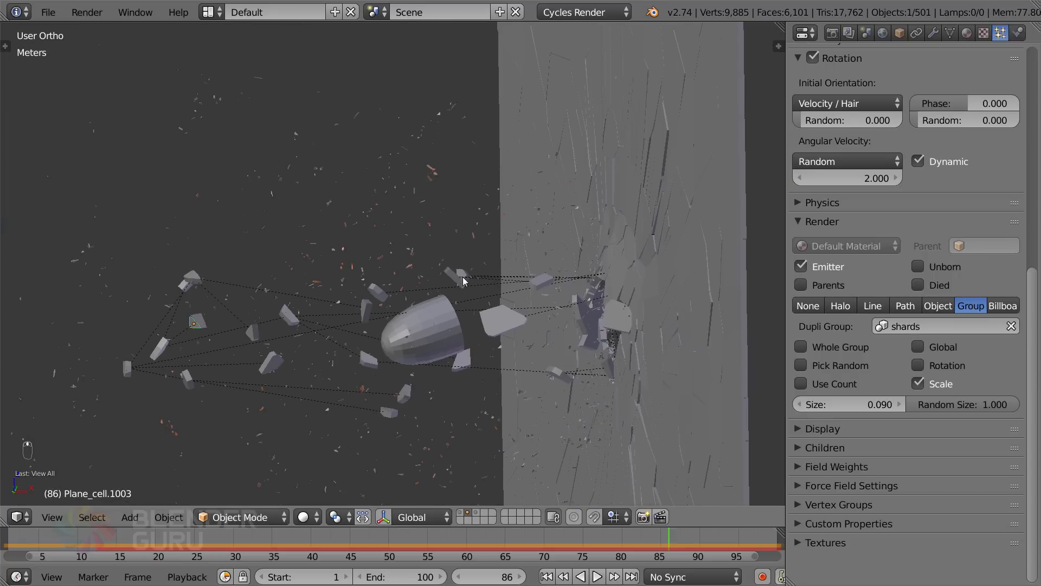
pyautogui.scroll(-2, 471, 279)
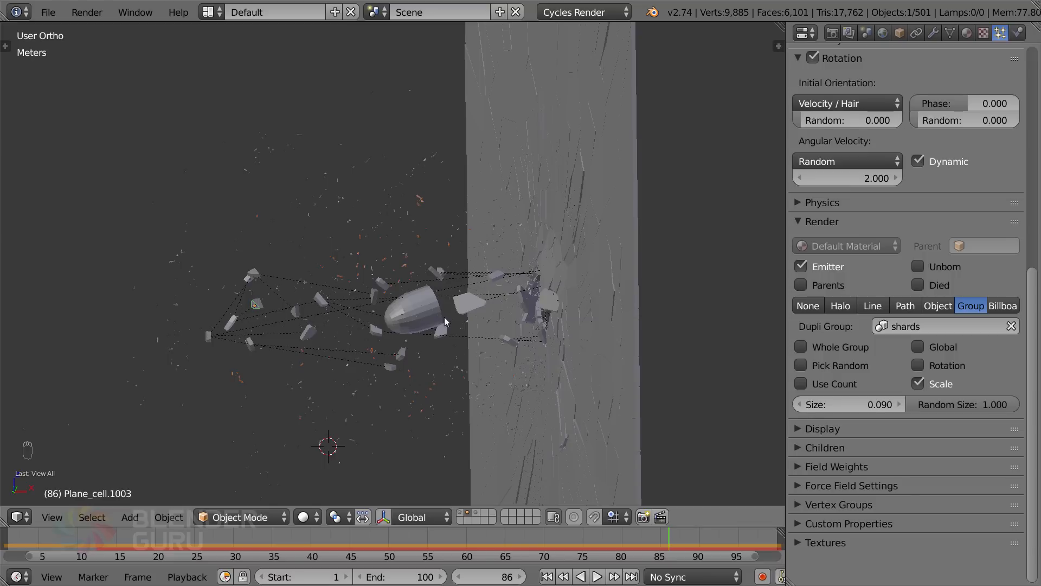
pyautogui.moveTo(404, 309); pyautogui.dragTo(540, 327, button='middle')
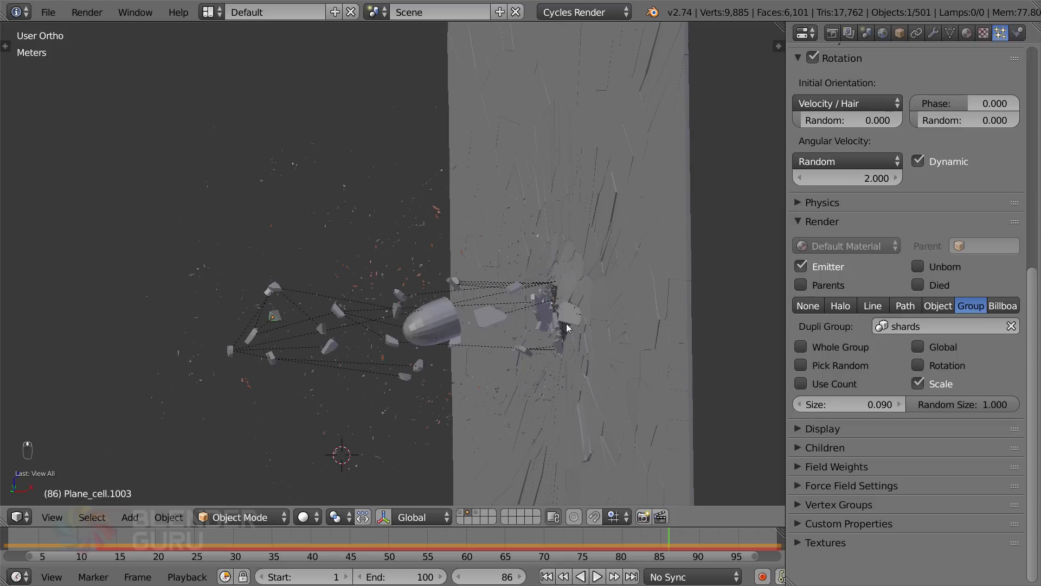
pyautogui.keyDown('shift'); pyautogui.moveTo(426, 392); pyautogui.dragTo(411, 385, button='middle'); pyautogui.keyUp('shift')
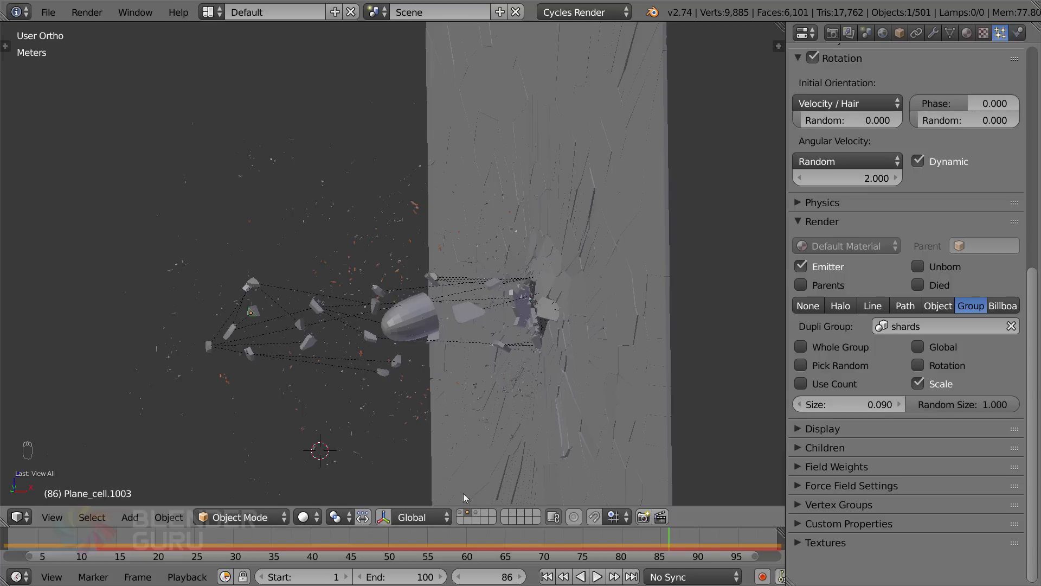
# Deselect all objects, reset the 3D cursor to the scene origin and frame the whole scene
pyautogui.click(476, 511)
pyautogui.click(470, 511)
pyautogui.scroll(-3, 508, 367)
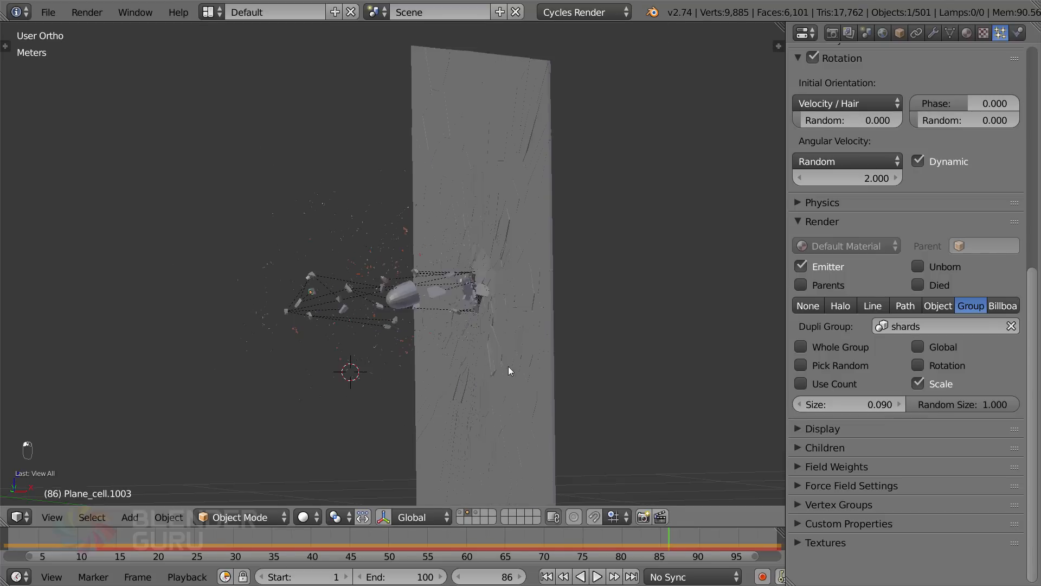
pyautogui.moveTo(508, 366); pyautogui.dragTo(479, 356, button='middle')
pyautogui.press('a')
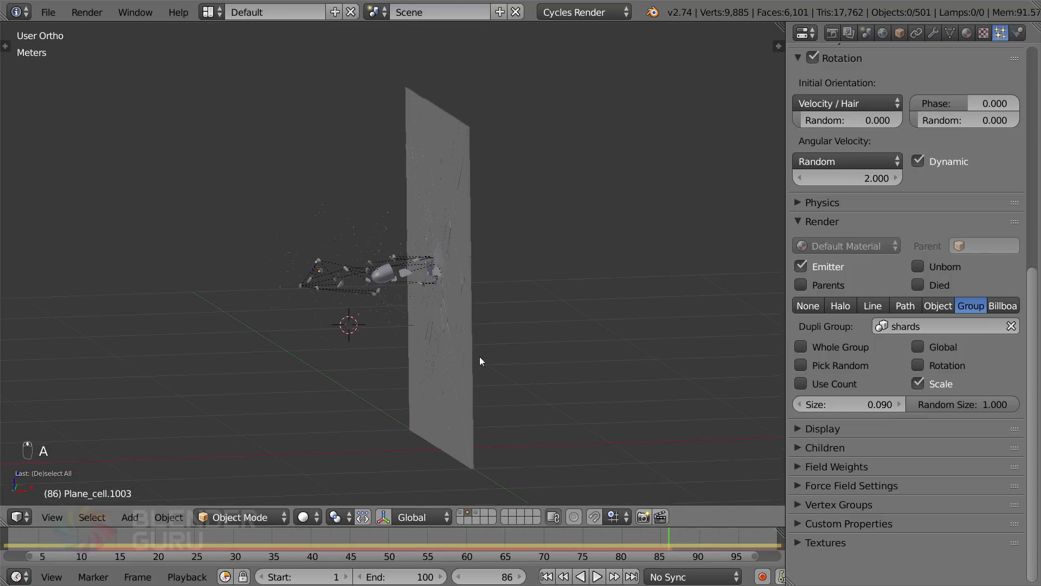
pyautogui.hotkey('shift', 'c')
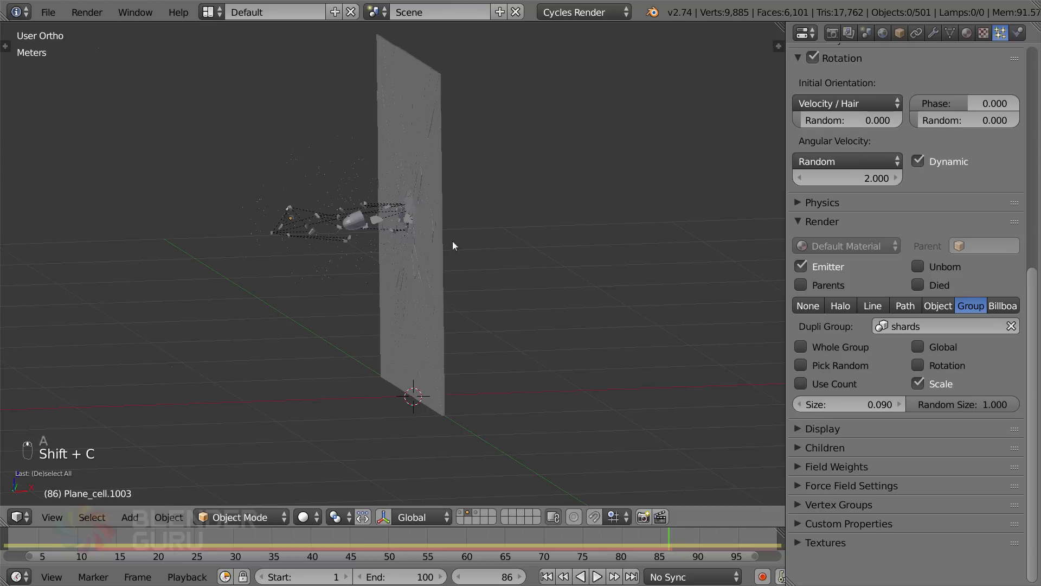
# Inspect the shattered wall, projectile and debris cloud from several distances and angles
pyautogui.keyDown('shift'); pyautogui.moveTo(366, 284); pyautogui.dragTo(437, 349, button='middle'); pyautogui.keyUp('shift')
pyautogui.scroll(4, 525, 342)
pyautogui.scroll(-3, 525, 344)
pyautogui.keyDown('shift'); pyautogui.moveTo(518, 369); pyautogui.dragTo(497, 377, button='middle'); pyautogui.keyUp('shift')
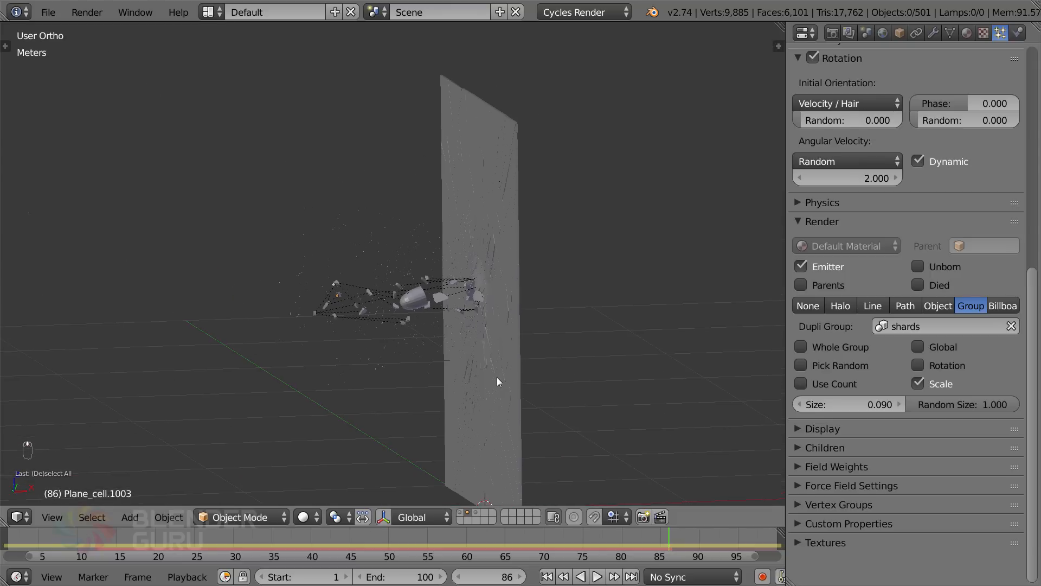
pyautogui.scroll(5, 496, 377)
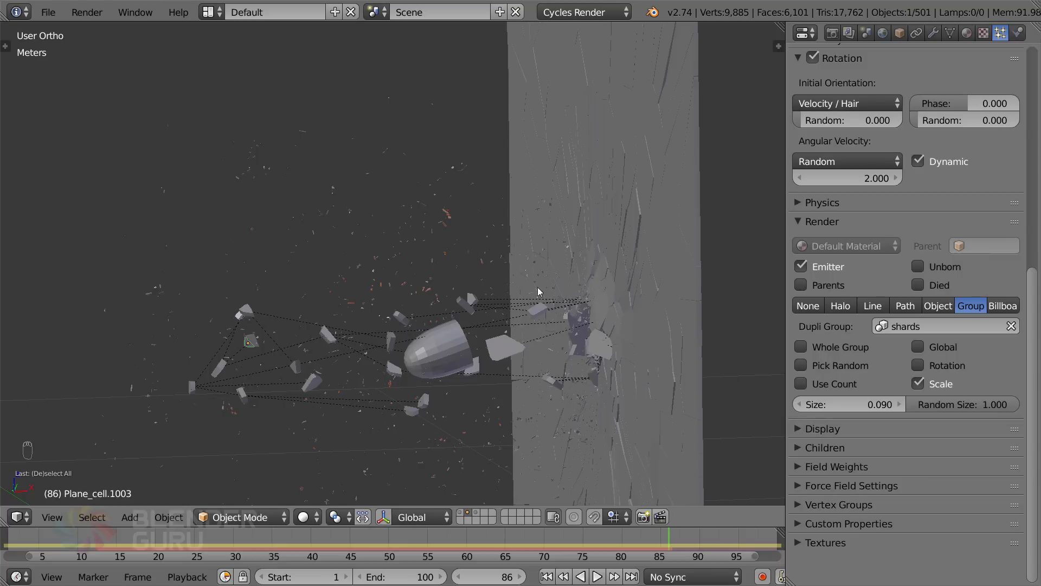
pyautogui.scroll(-3, 570, 342)
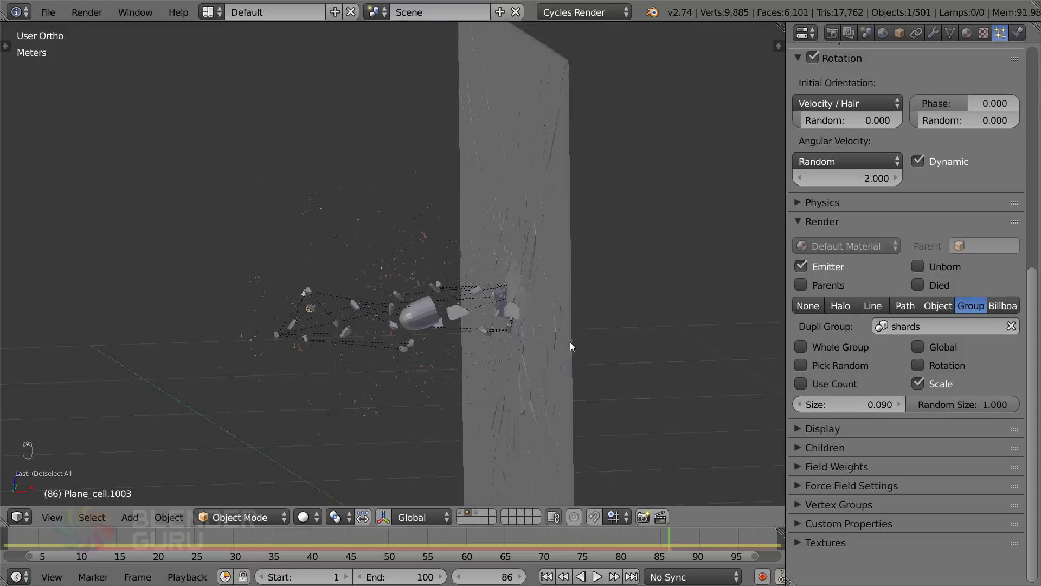
pyautogui.moveTo(571, 341); pyautogui.dragTo(530, 346, button='middle')
pyautogui.scroll(-1, 454, 315)
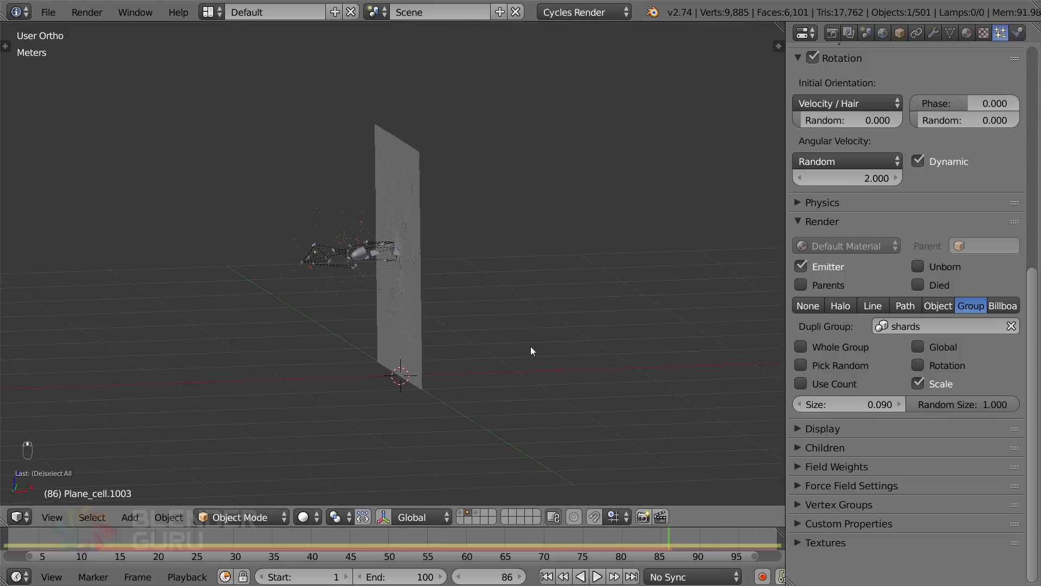
pyautogui.scroll(2, 530, 346)
pyautogui.keyDown('shift'); pyautogui.moveTo(441, 245); pyautogui.dragTo(464, 257, button='middle'); pyautogui.keyUp('shift')
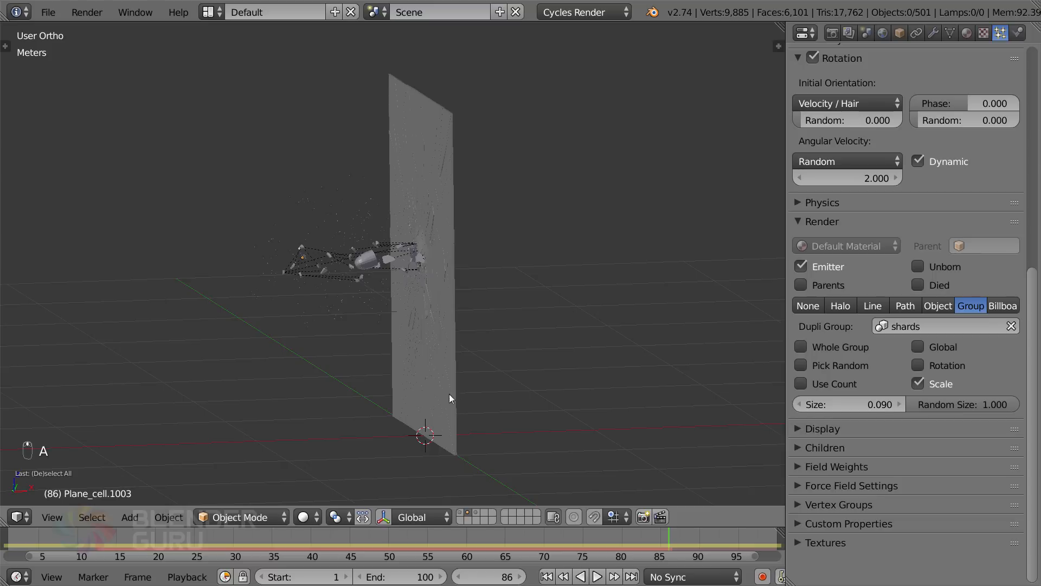
pyautogui.moveTo(448, 395); pyautogui.dragTo(434, 273, button='middle')
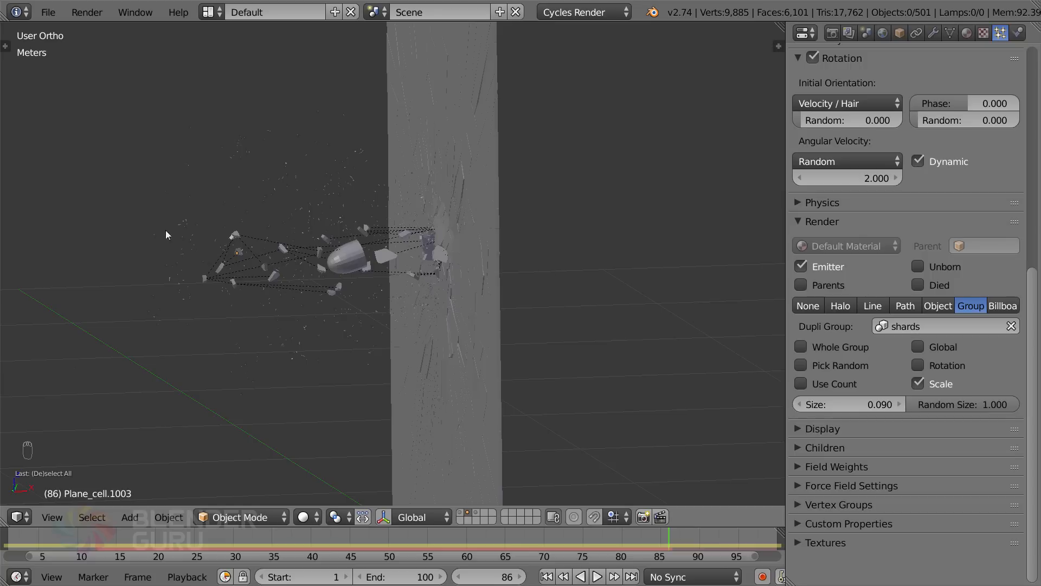
# Move every object on the third layer to a different layer so that the third layer is empty
pyautogui.moveTo(457, 351); pyautogui.dragTo(482, 360, button='middle')
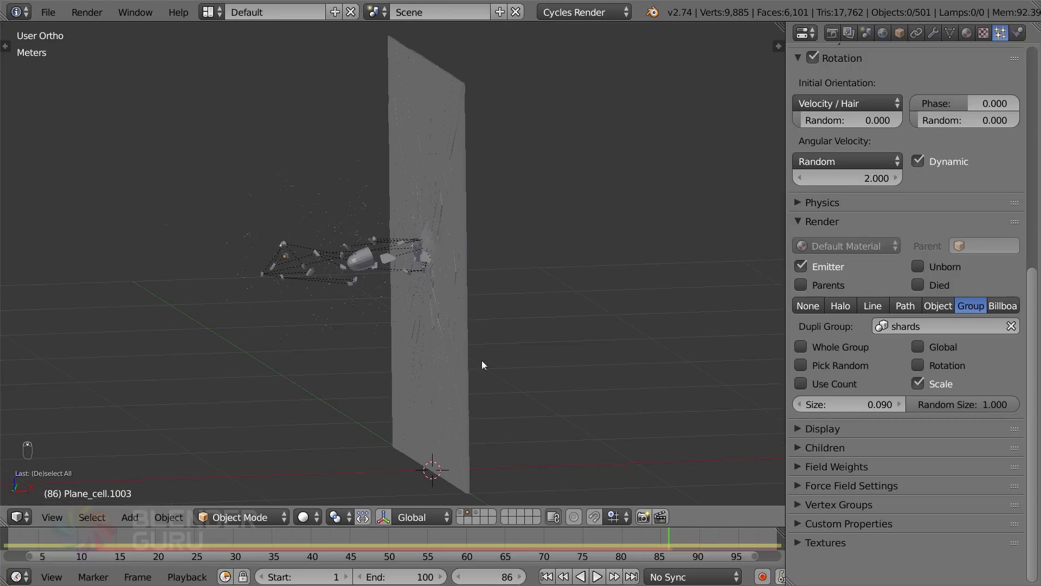
pyautogui.click(476, 512)
pyautogui.press('a')
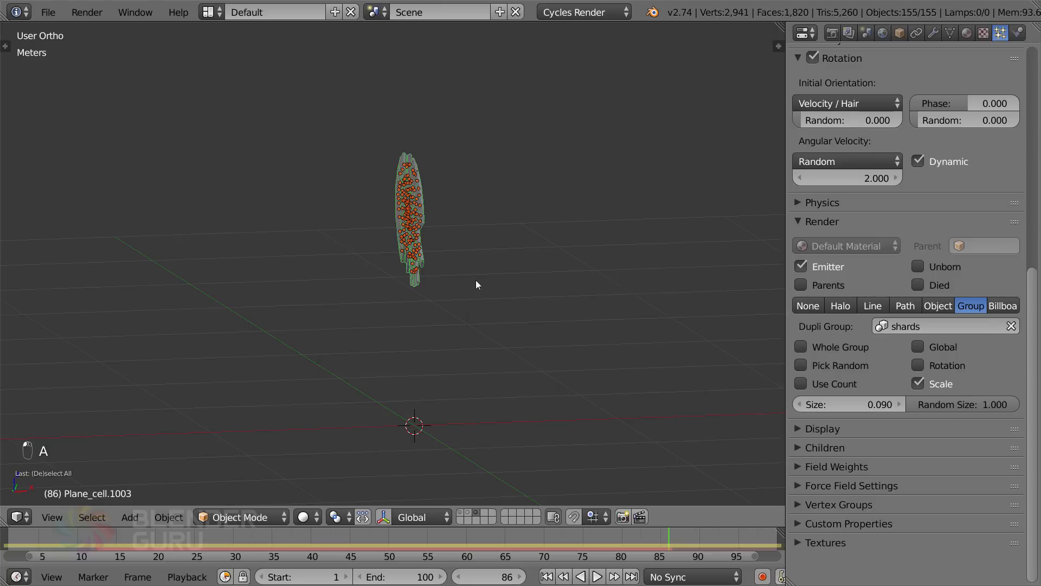
pyautogui.press('m')
pyautogui.click(671, 308)
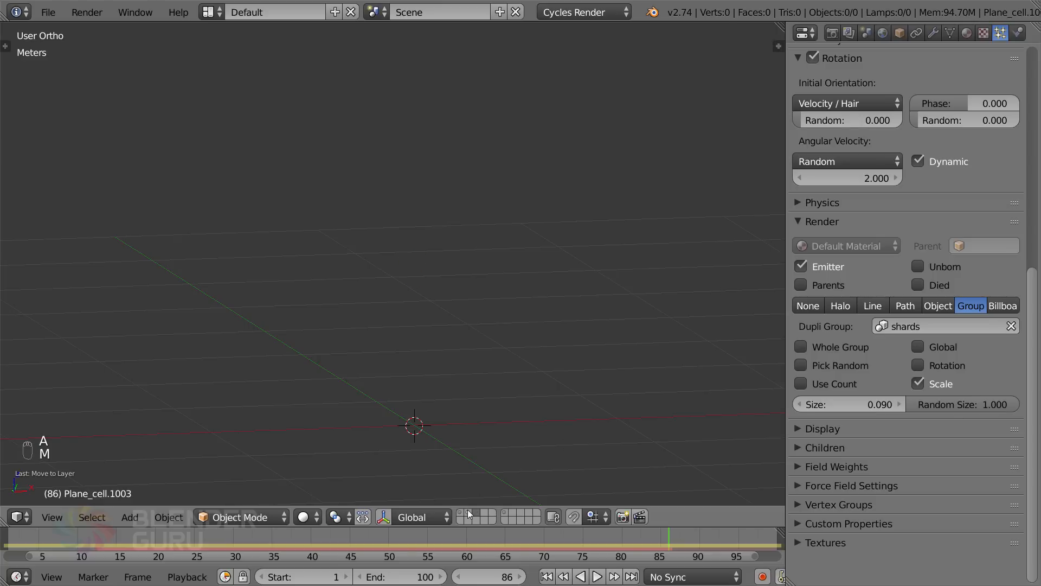
# Add a cube on the empty third layer and raise it until its base rests at ground level
pyautogui.hotkey('shift', 'a')
pyautogui.moveTo(470, 275)
pyautogui.click(538, 287)
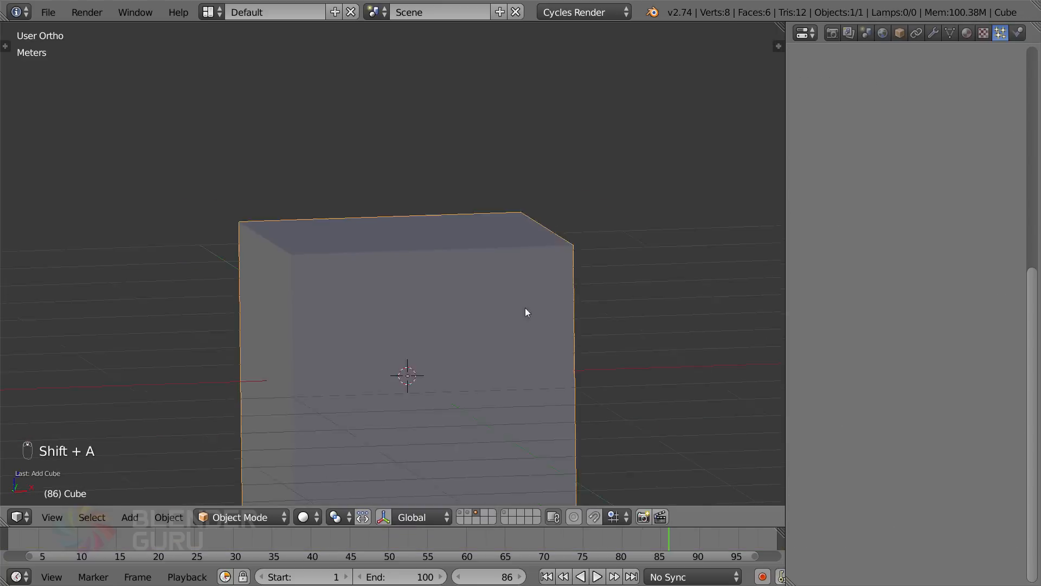
pyautogui.scroll(-3, 524, 307)
pyautogui.press('g')
pyautogui.click(508, 256)
pyautogui.scroll(3, 508, 256)
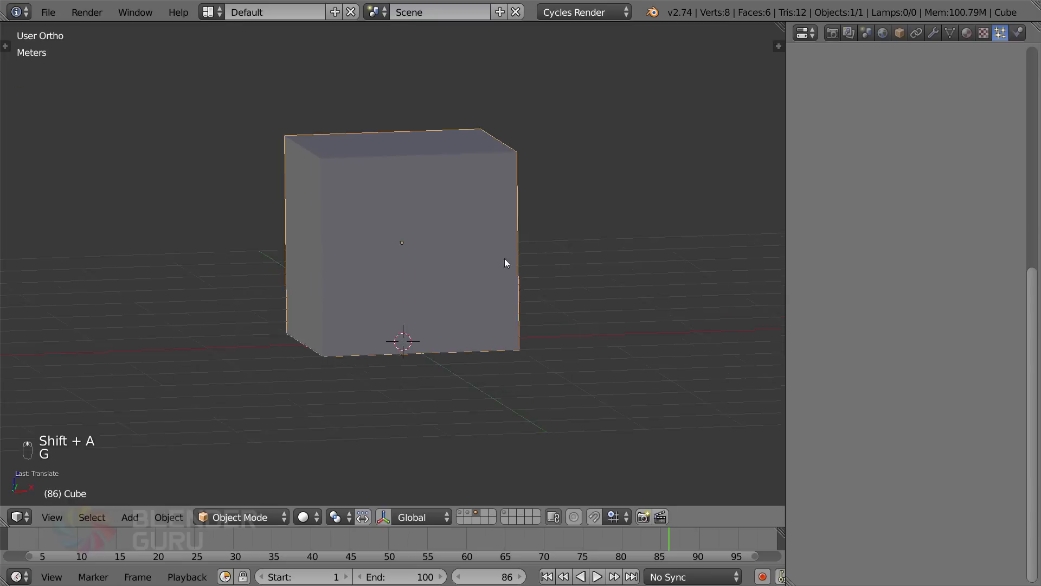
# Show the cube in wireframe together with the wall layer and move it along X to enclose the whole debris cloud
pyautogui.press('z')
pyautogui.moveTo(492, 256); pyautogui.dragTo(502, 267, button='middle')
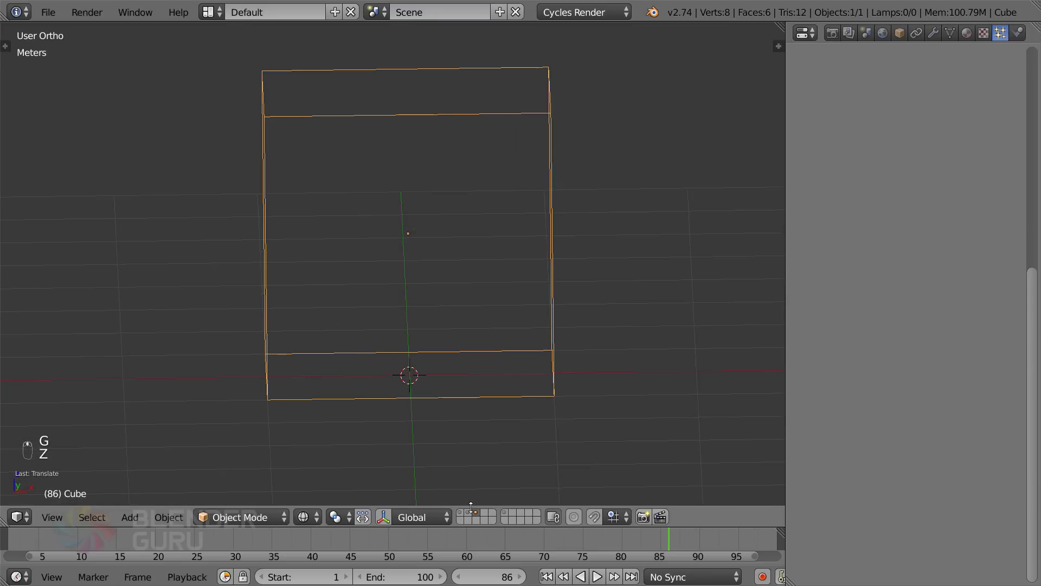
pyautogui.keyDown('shift'); pyautogui.click(468, 512); pyautogui.keyUp('shift')
pyautogui.press('g')
pyautogui.press('x')
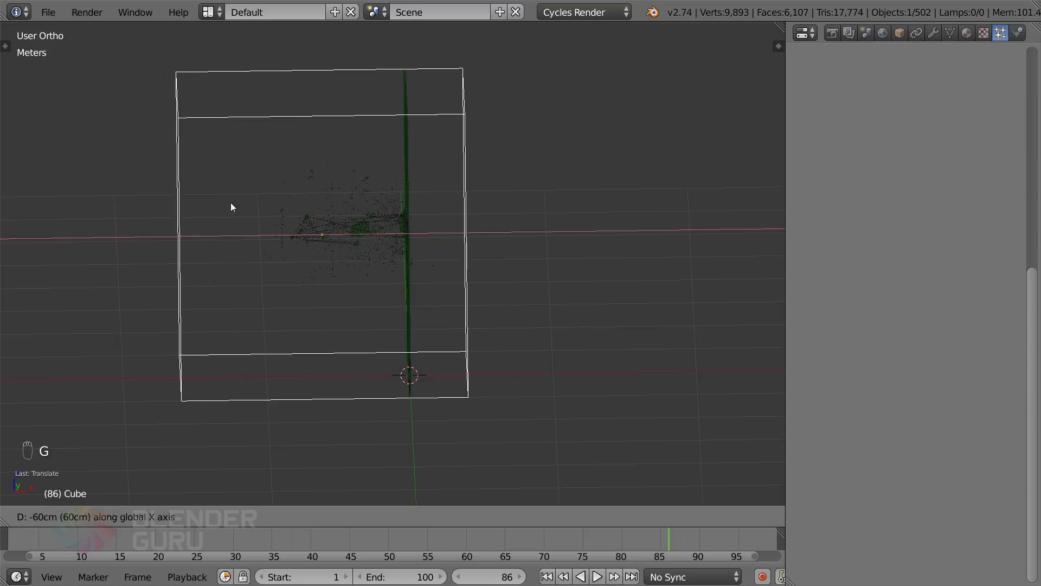
pyautogui.click(113, 191)
# In front view, add a UV sphere and raise it along the wall to the height of the impact
pyautogui.moveTo(414, 230); pyautogui.dragTo(425, 220, button='middle')
pyautogui.press('KP_1')
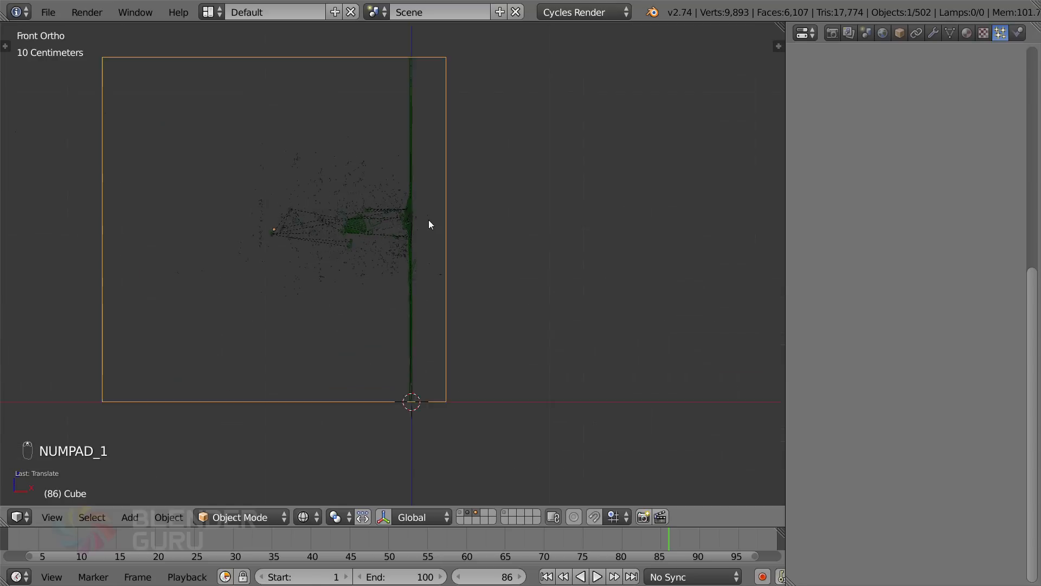
pyautogui.scroll(5, 430, 218)
pyautogui.keyDown('shift'); pyautogui.moveTo(437, 160); pyautogui.dragTo(437, 184, button='middle'); pyautogui.keyUp('shift')
pyautogui.scroll(-2, 437, 223)
pyautogui.scroll(3, 429, 217)
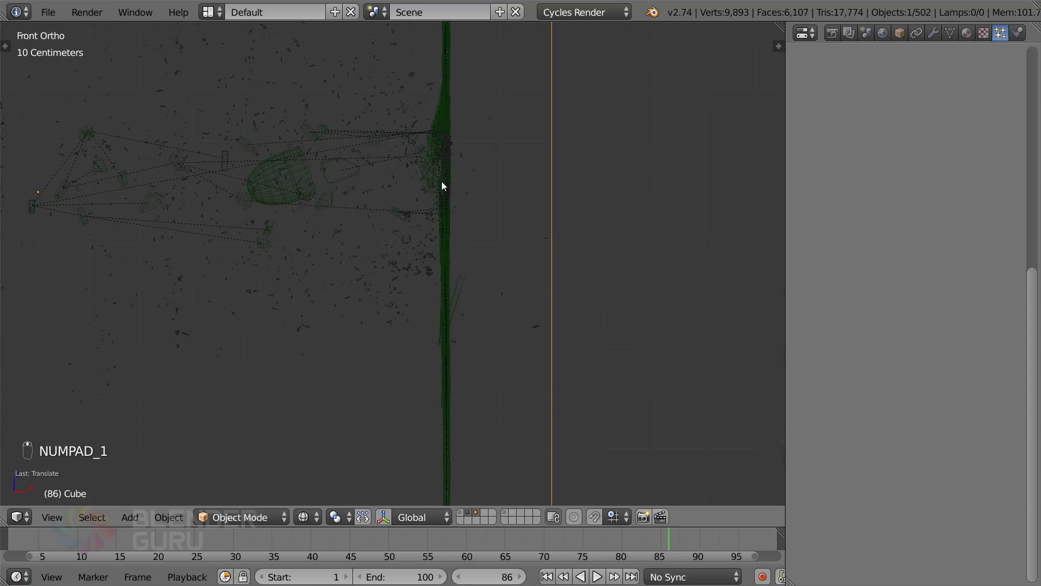
pyautogui.scroll(-6, 429, 255)
pyautogui.hotkey('shift', 'a')
pyautogui.moveTo(437, 252)
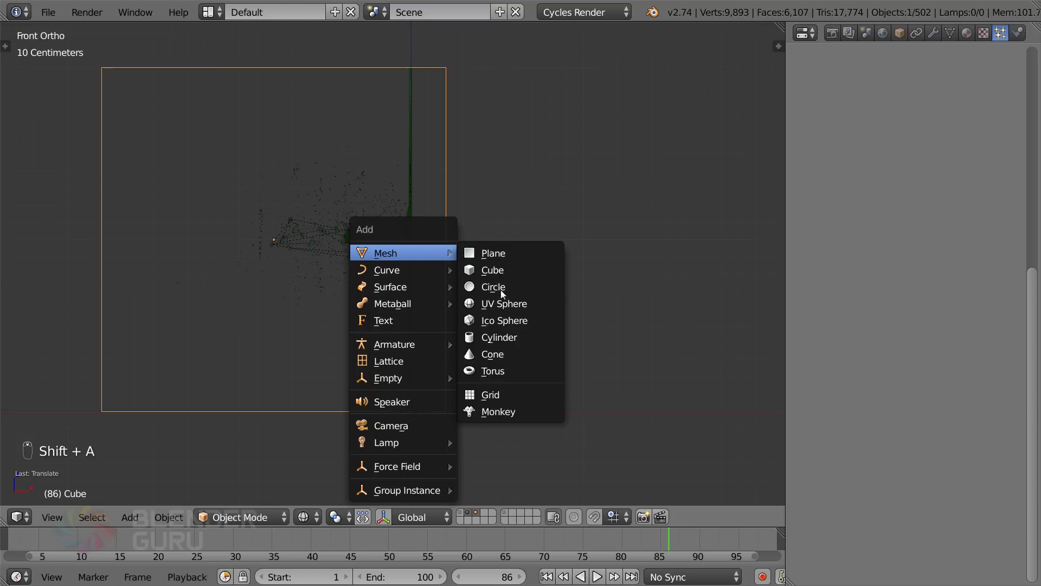
pyautogui.click(503, 303)
pyautogui.press('g')
pyautogui.click(478, 174)
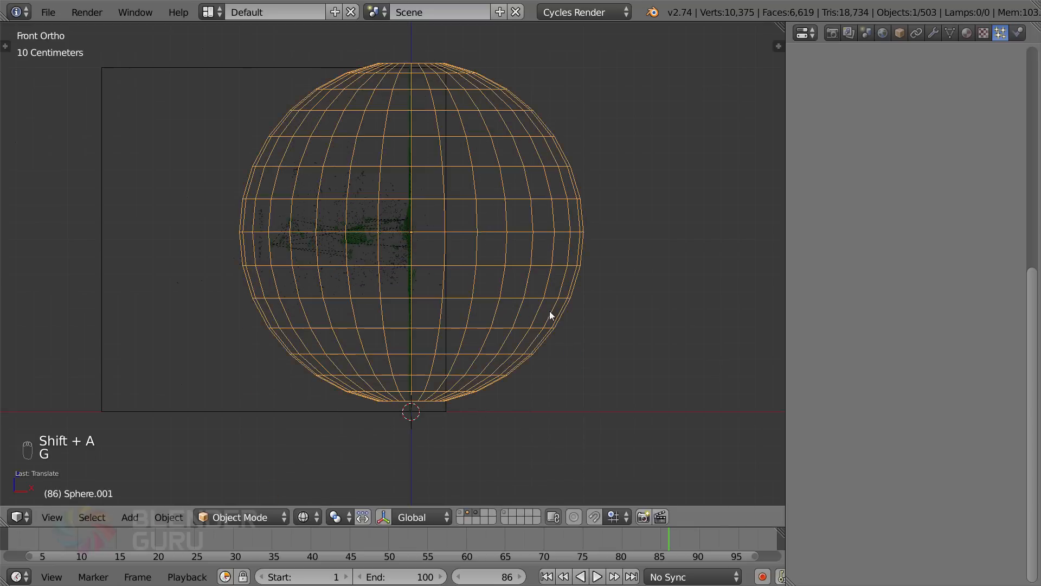
# Rotate the sphere so its poles lie along X and delete the vertices of the half facing away from the debris
pyautogui.press('r')
pyautogui.click(497, 70)
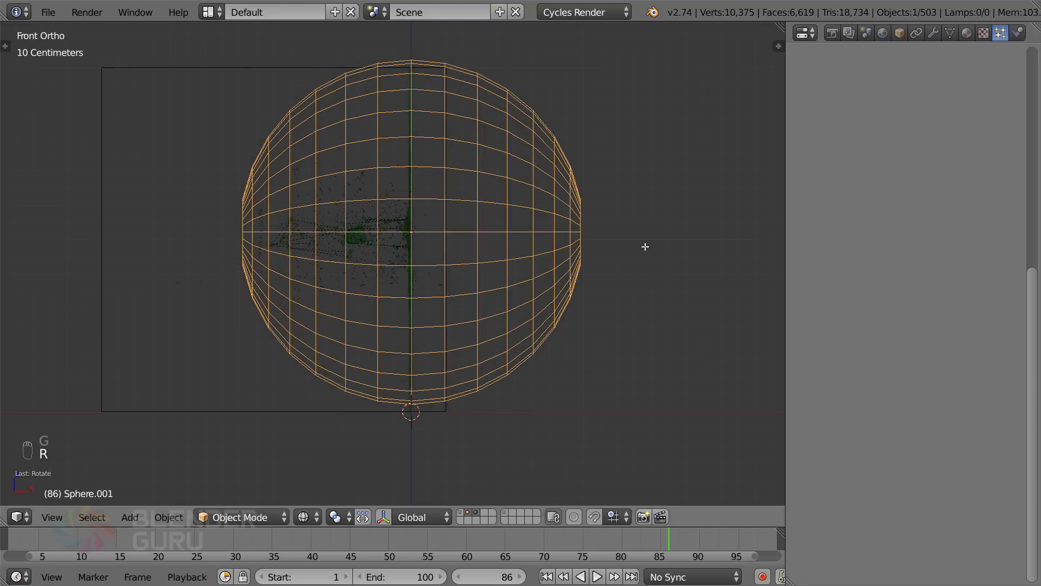
pyautogui.press('Tab')
pyautogui.press('a')
pyautogui.press('a')
pyautogui.press('b')
pyautogui.moveTo(416, 50); pyautogui.dragTo(596, 412)
pyautogui.press('x')
pyautogui.click(678, 208)
pyautogui.press('Tab')
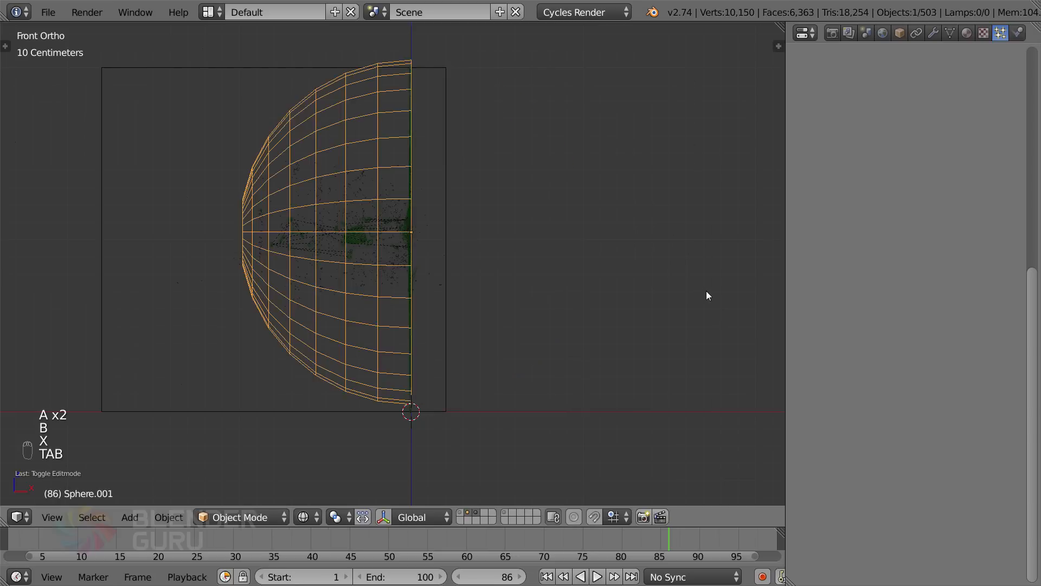
# Scale the hemisphere down to a small dome at the impact point on the wall
pyautogui.press('s')
pyautogui.click(440, 223)
pyautogui.scroll(5, 461, 239)
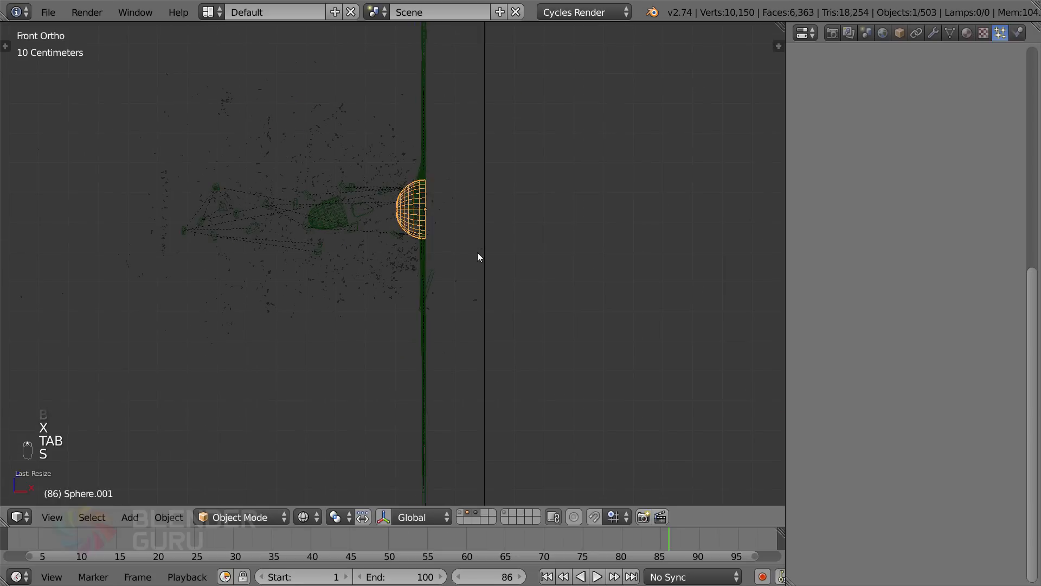
pyautogui.scroll(1, 510, 217)
pyautogui.press('s')
pyautogui.click(504, 198)
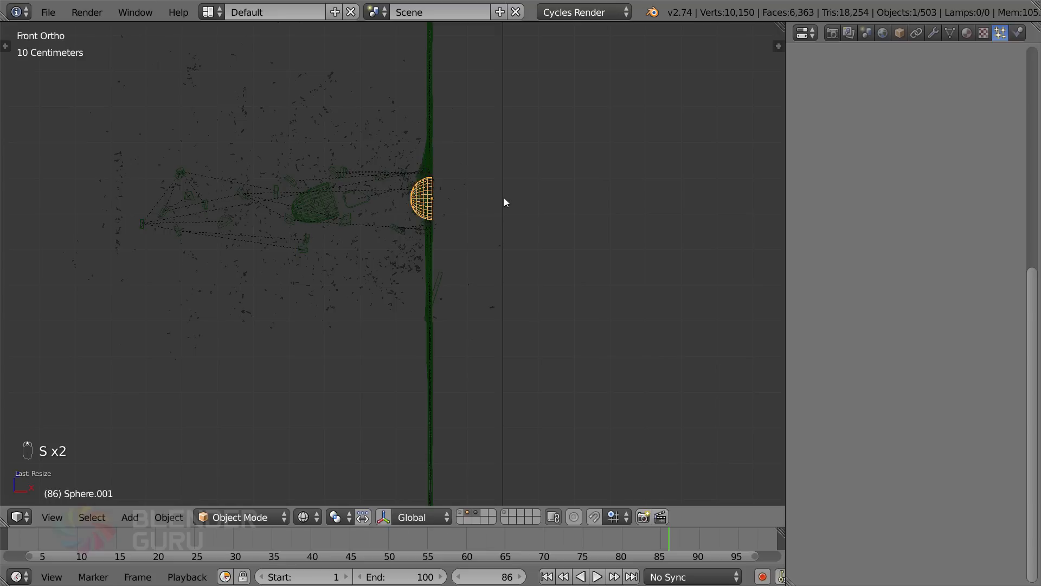
# In right view, resize the hemisphere and centre it over the hole punched in the wall
pyautogui.press('KP_3')
pyautogui.scroll(5, 504, 200)
pyautogui.press('g')
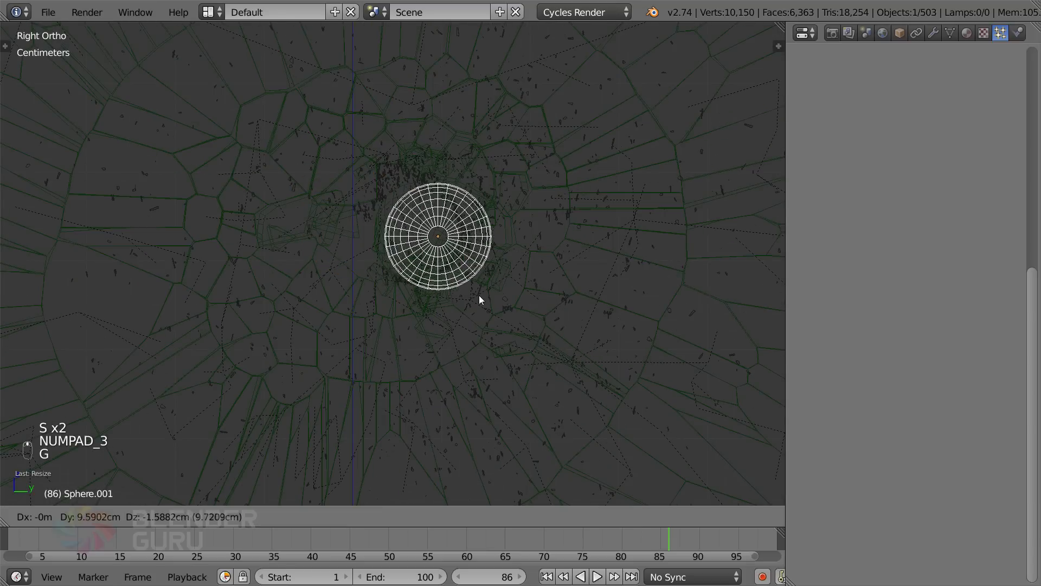
pyautogui.press('s')
pyautogui.press('g')
pyautogui.click(549, 310)
pyautogui.scroll(-2, 549, 314)
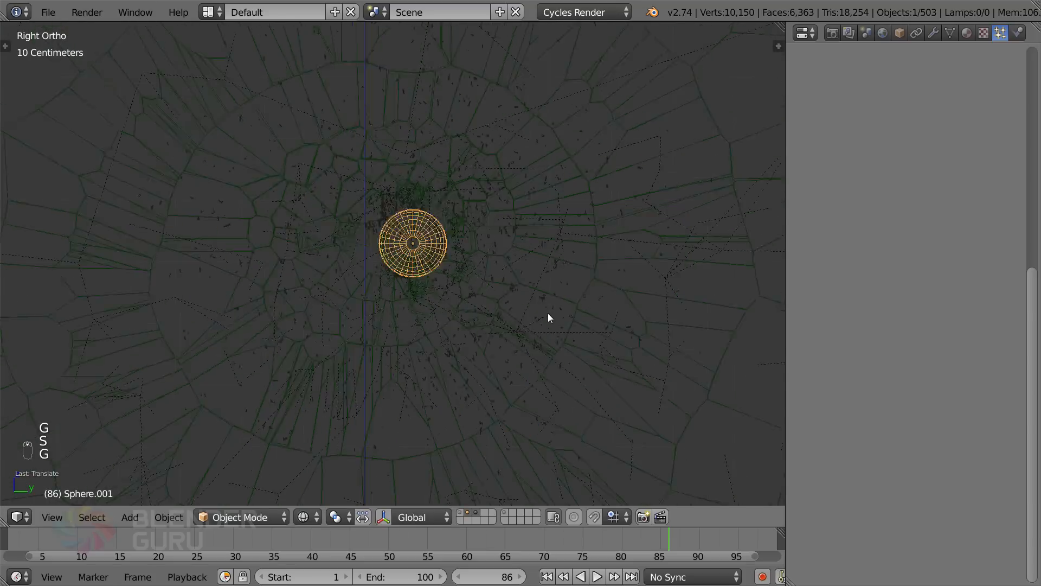
# In front view, move the hemisphere slightly along X so its flat side sits just behind the wall
pyautogui.press('KP_1')
pyautogui.scroll(3, 524, 304)
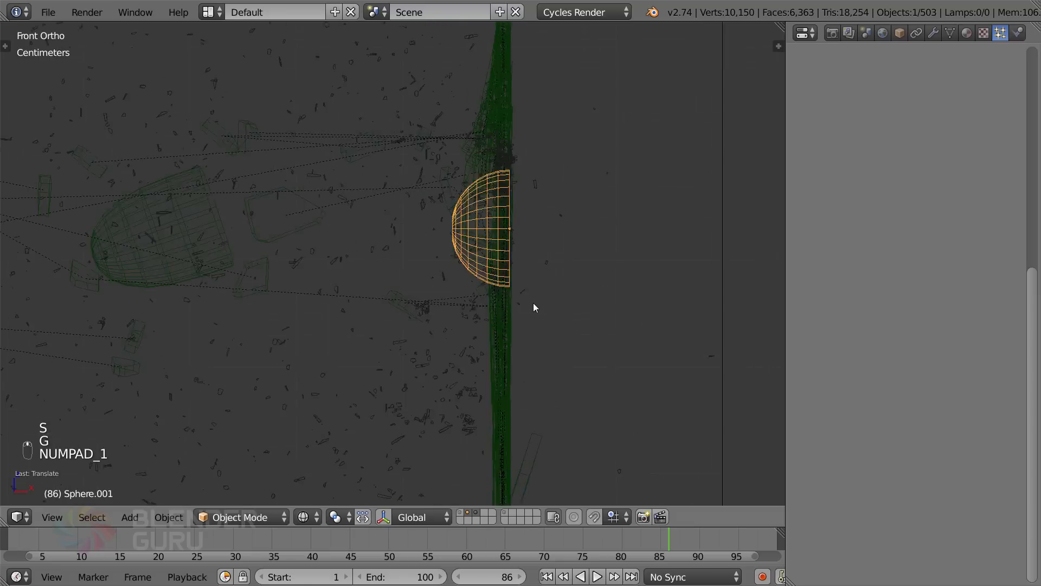
pyautogui.press('z')
pyautogui.scroll(-2, 534, 305)
pyautogui.press('z')
pyautogui.press('g')
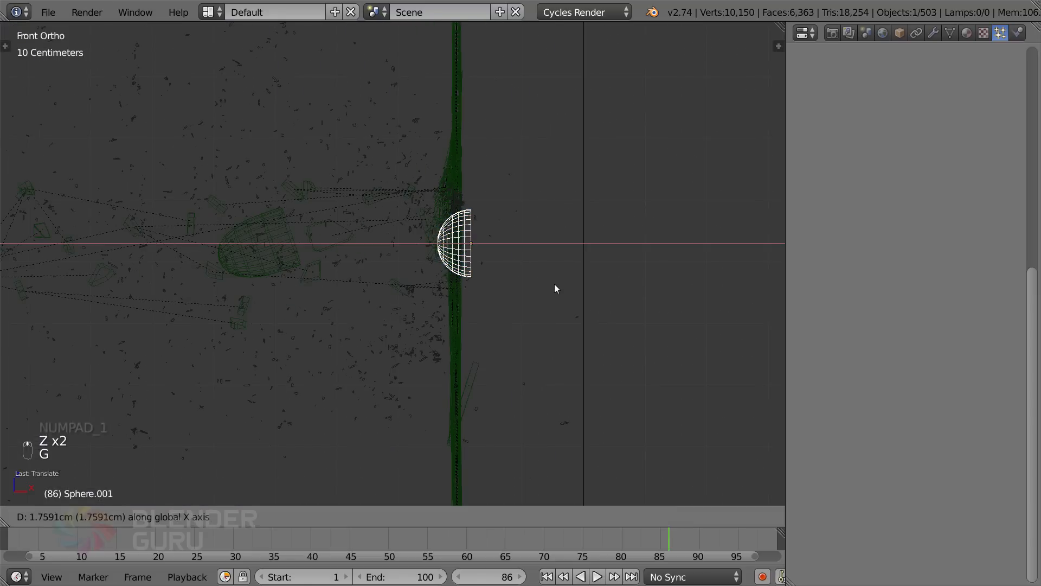
pyautogui.click(555, 287)
# Move the hemisphere to the third layer with the cube and show only that layer
pyautogui.scroll(-8, 553, 293)
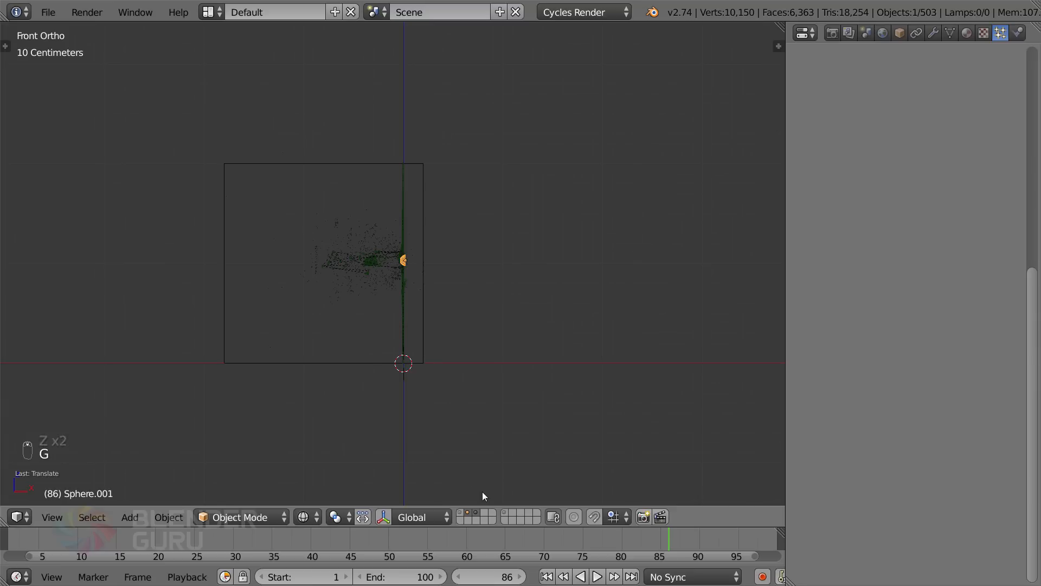
pyautogui.click(475, 513)
pyautogui.moveTo(471, 297); pyautogui.dragTo(479, 541, button='middle')
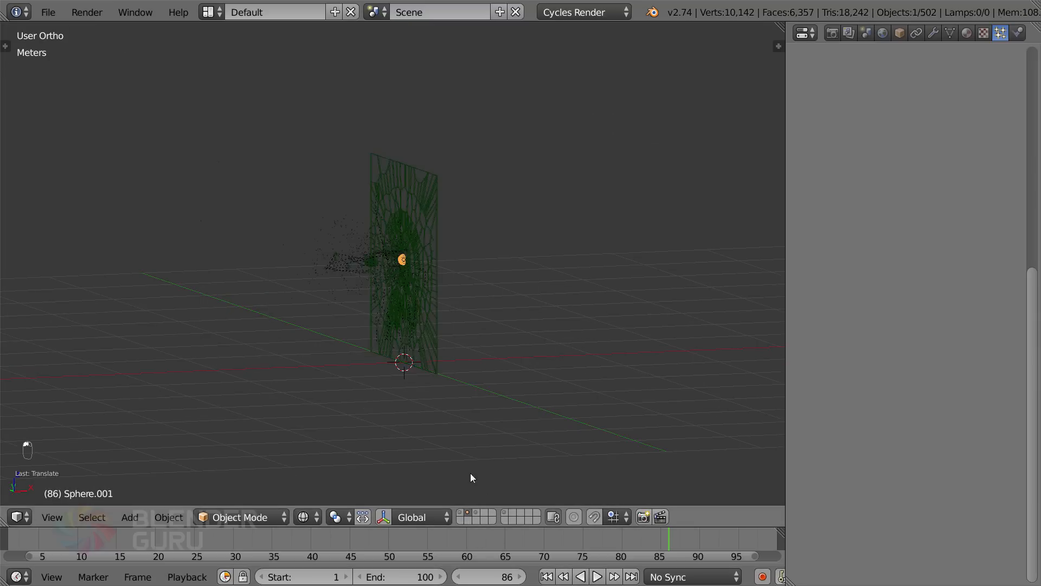
pyautogui.scroll(5, 437, 238)
pyautogui.press('m')
pyautogui.click(591, 271)
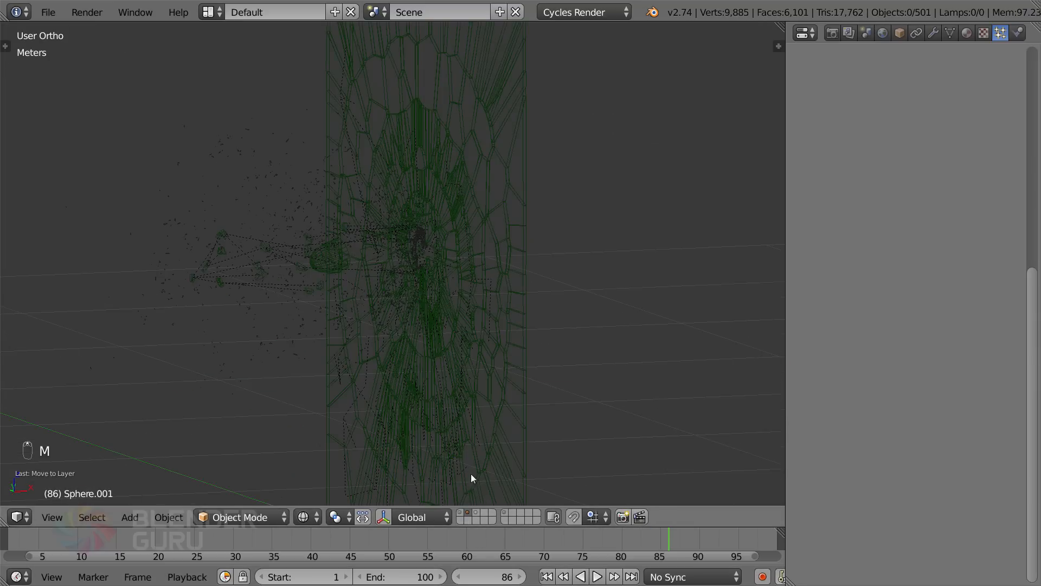
pyautogui.scroll(-1, 493, 321)
pyautogui.click(484, 512)
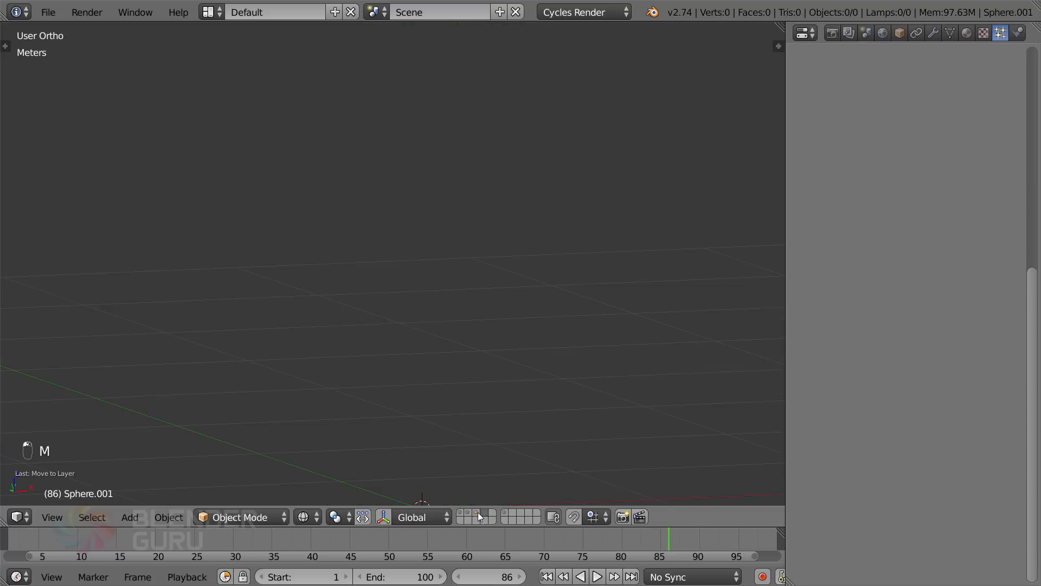
pyautogui.click(476, 512)
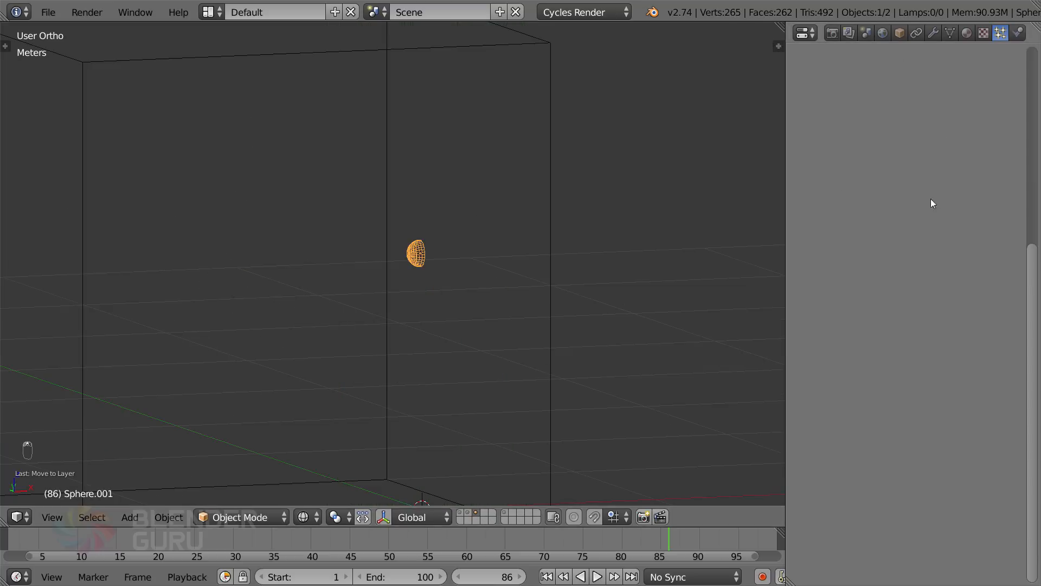
# Enable smoke physics on the large cube and make it the smoke domain
pyautogui.rightClick(556, 208)
pyautogui.click(1017, 33)
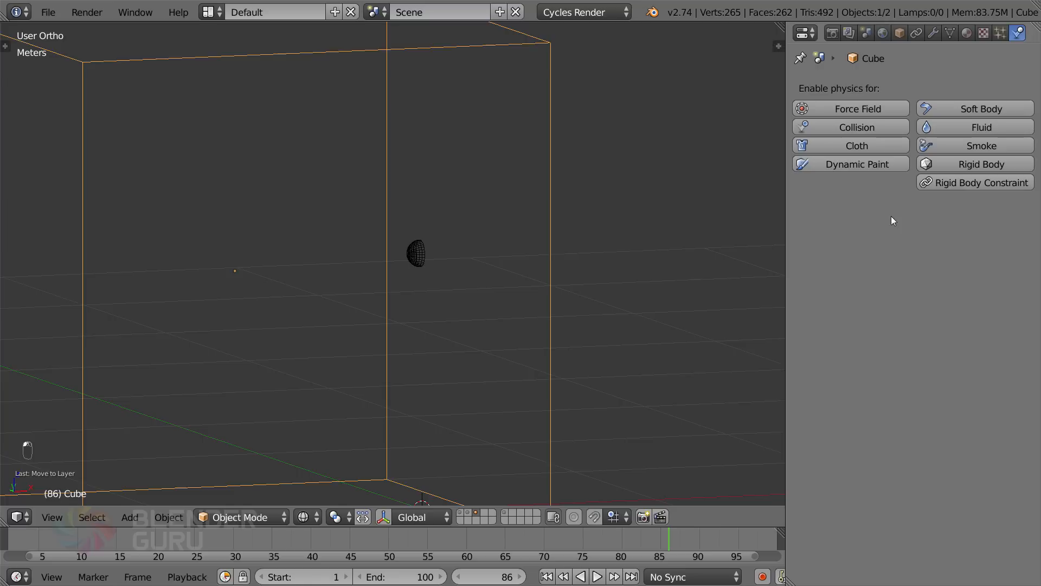
pyautogui.click(976, 146)
pyautogui.click(882, 231)
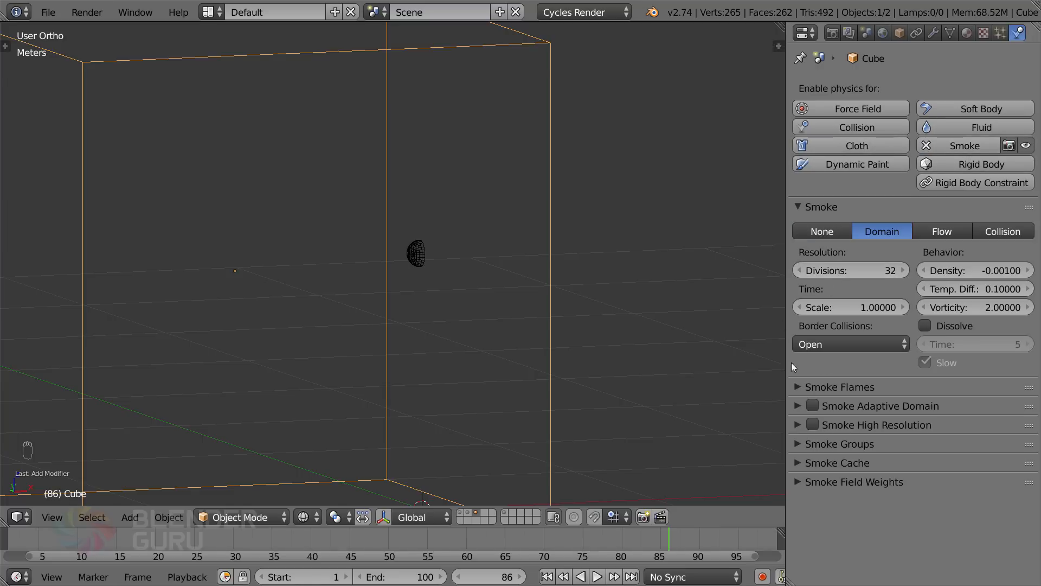
# Turn on Smoke Adaptive Domain for the cube
pyautogui.click(797, 425)
pyautogui.click(792, 424)
pyautogui.click(796, 406)
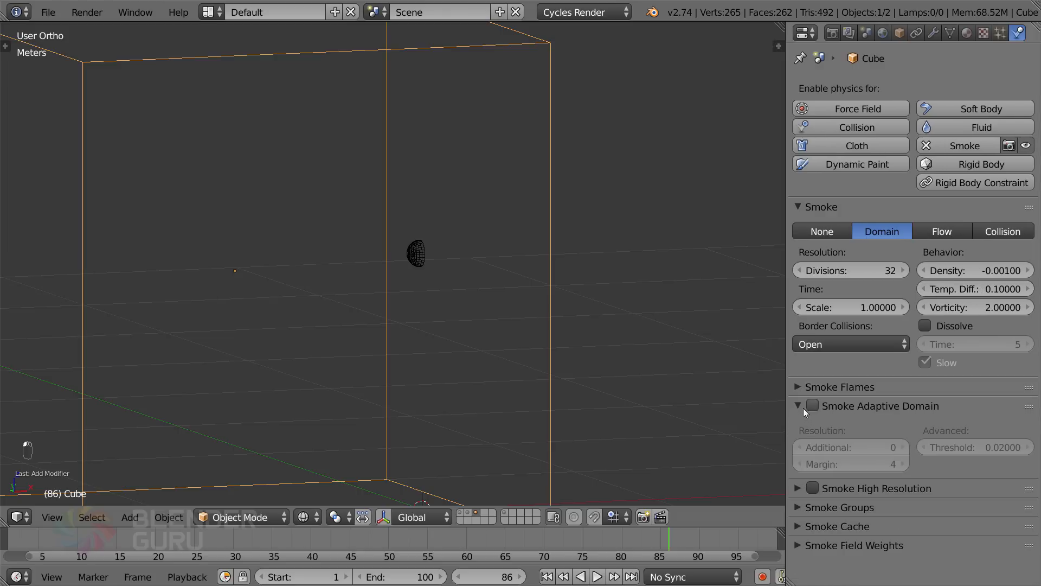
pyautogui.click(809, 406)
pyautogui.click(798, 406)
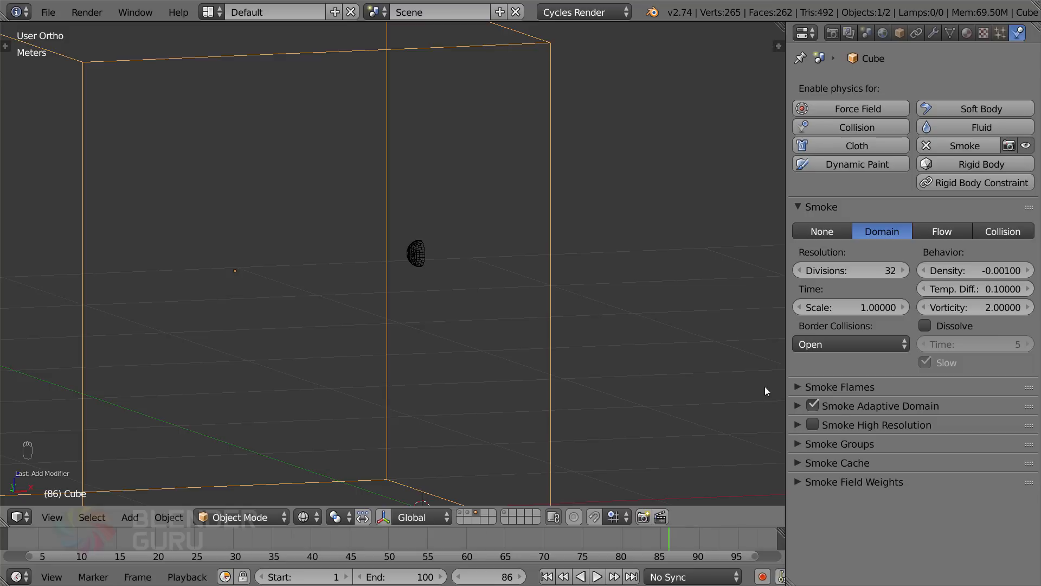
pyautogui.click(916, 406)
pyautogui.click(916, 406)
pyautogui.scroll(-3, 291, 139)
pyautogui.scroll(2, 461, 287)
pyautogui.click(797, 407)
pyautogui.click(798, 405)
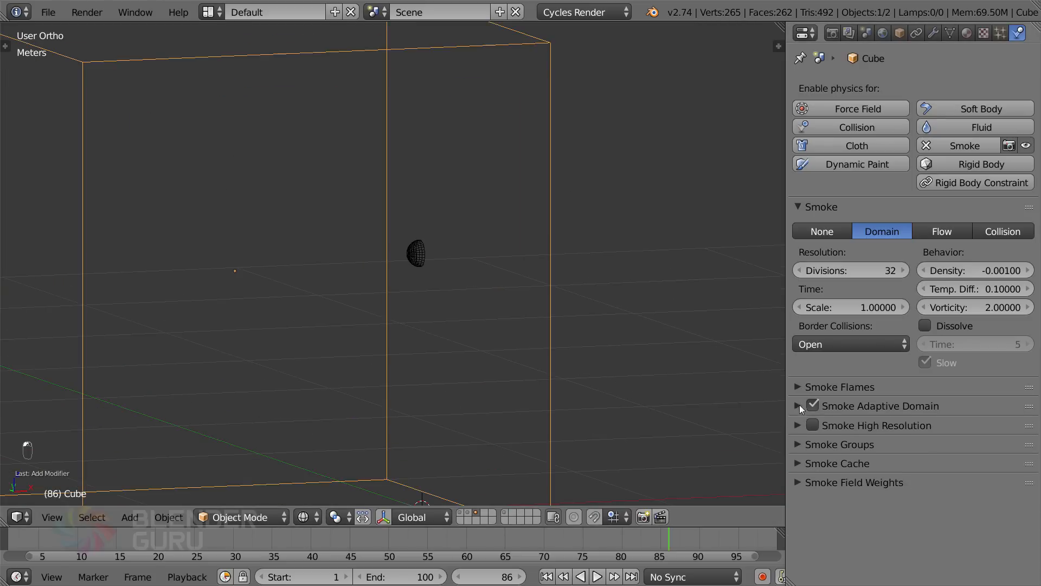
# Set the end frame of the domain's smoke cache to 100
pyautogui.click(798, 462)
pyautogui.scroll(-5, 910, 490)
pyautogui.click(949, 486)
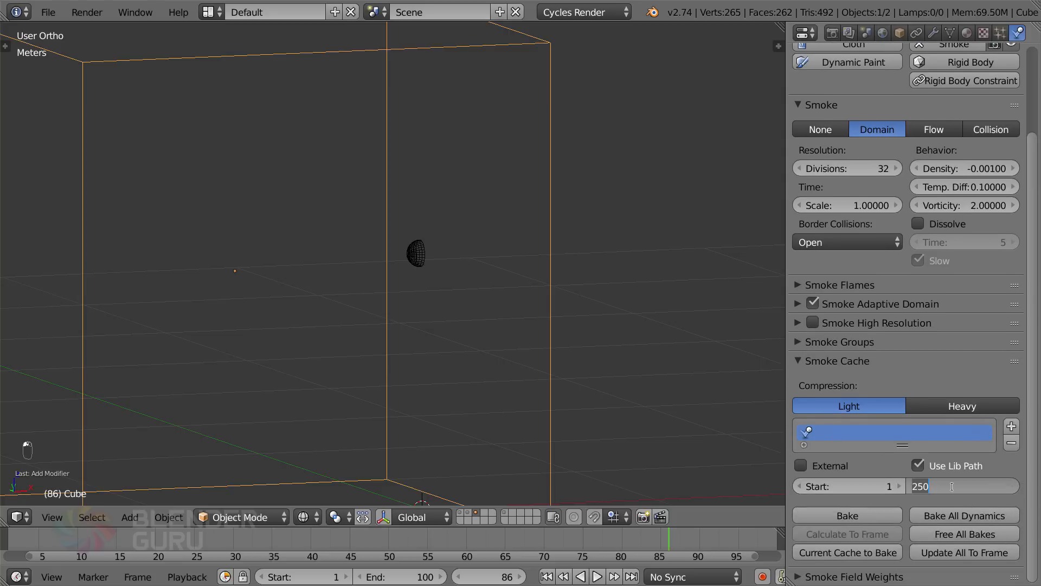
pyautogui.write('100')
pyautogui.press('Return')
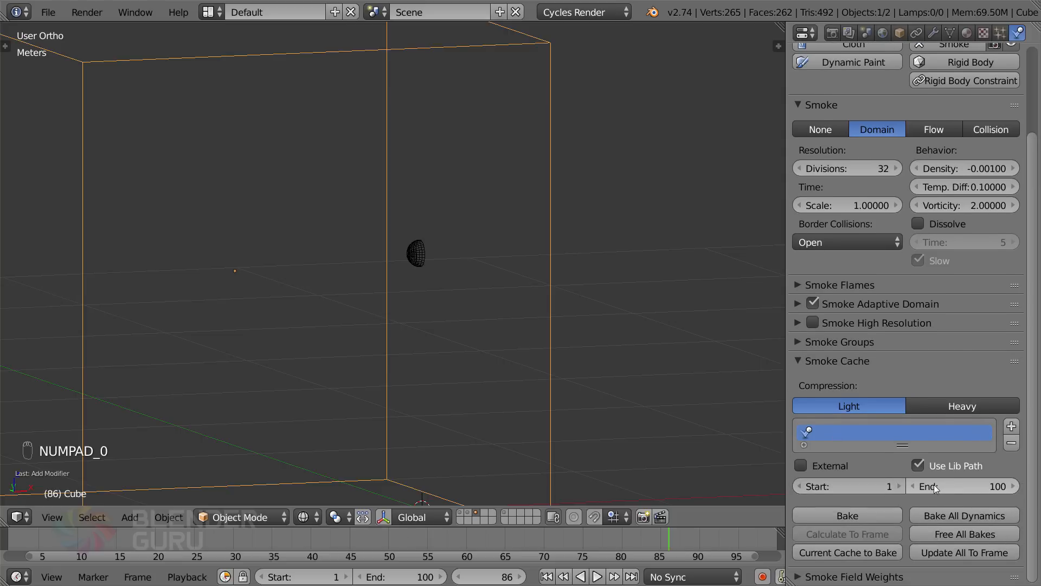
pyautogui.click(809, 362)
# Lower the Gravity value in the domain's smoke field weights to about 0.003
pyautogui.click(821, 381)
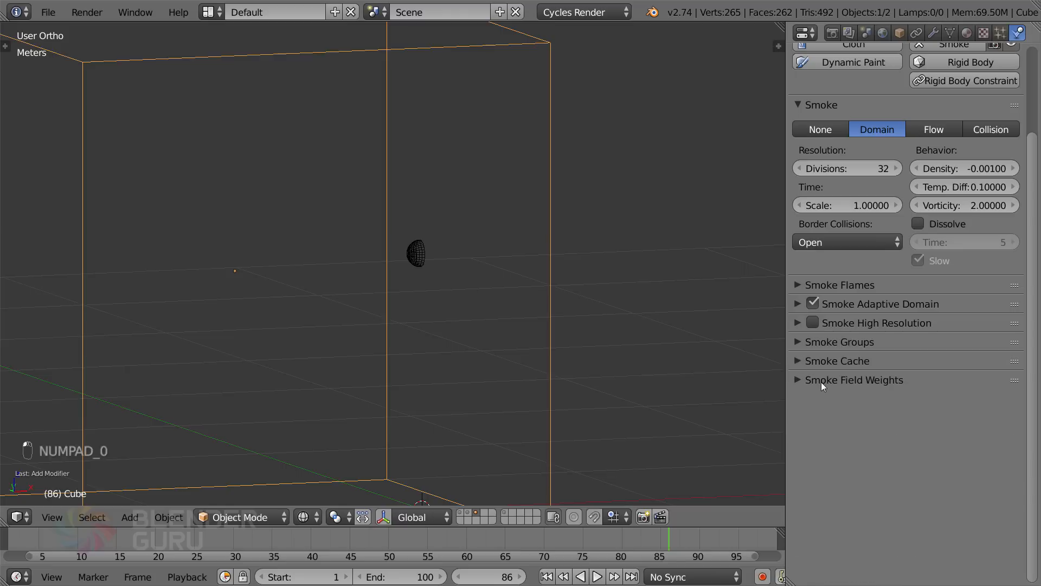
pyautogui.moveTo(857, 419); pyautogui.dragTo(799, 424)
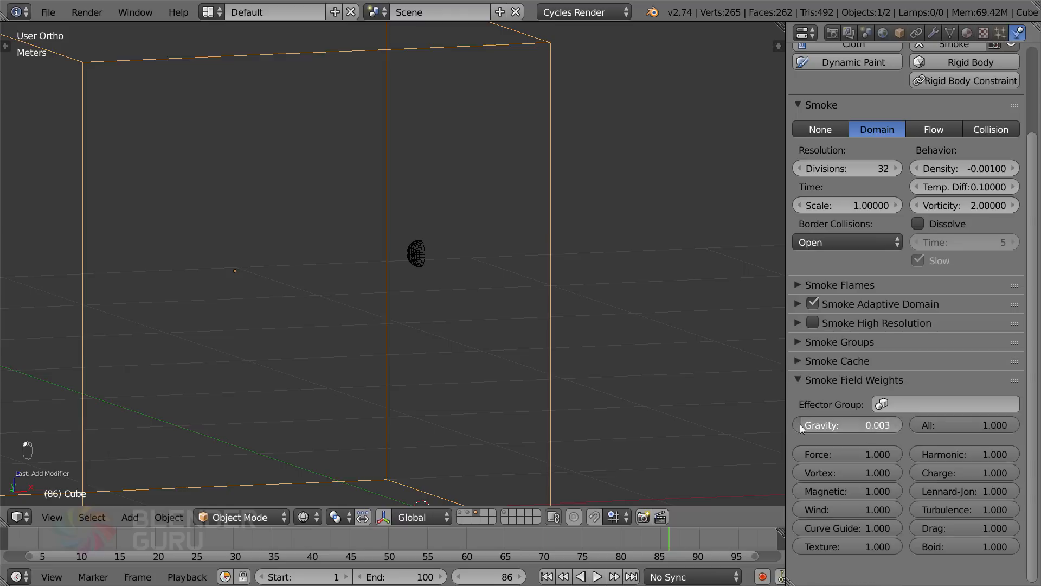
pyautogui.click(853, 379)
pyautogui.click(852, 358)
pyautogui.click(852, 358)
pyautogui.click(861, 345)
pyautogui.click(861, 345)
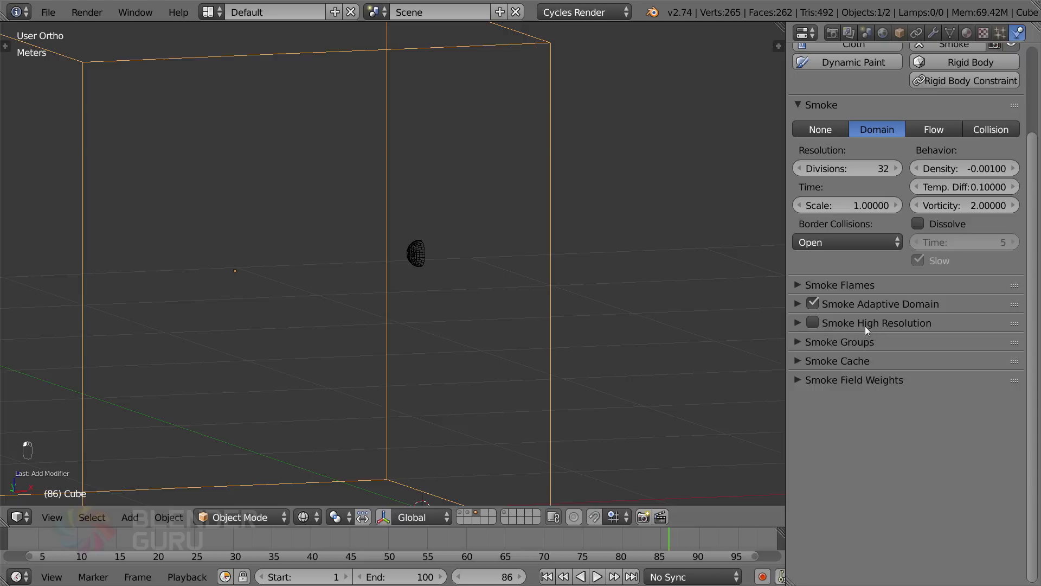
pyautogui.scroll(5, 887, 302)
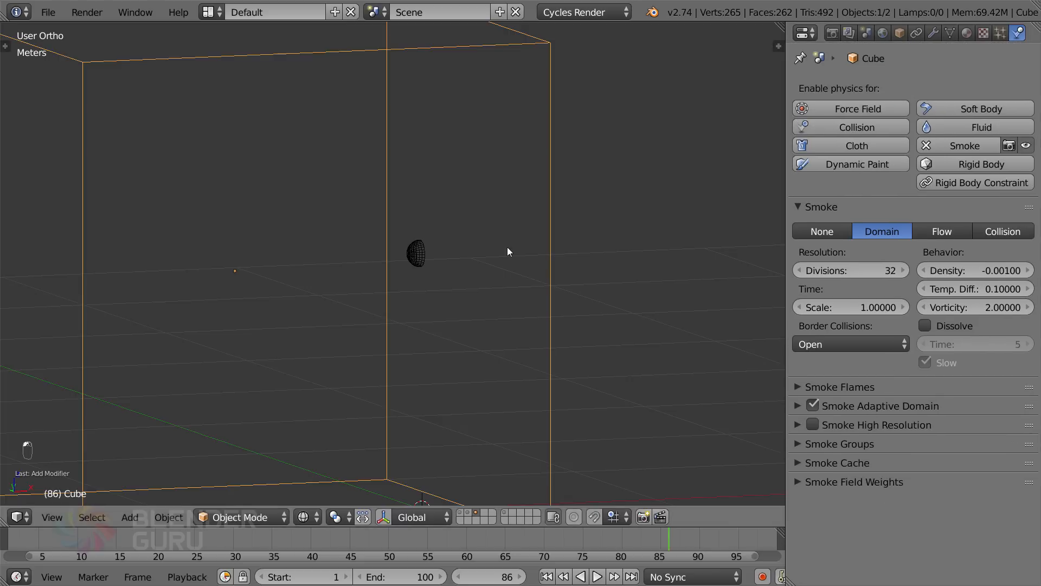
# Enable smoke physics on the small hemisphere and make it a Flow object with Mesh as the flow source
pyautogui.rightClick(416, 261)
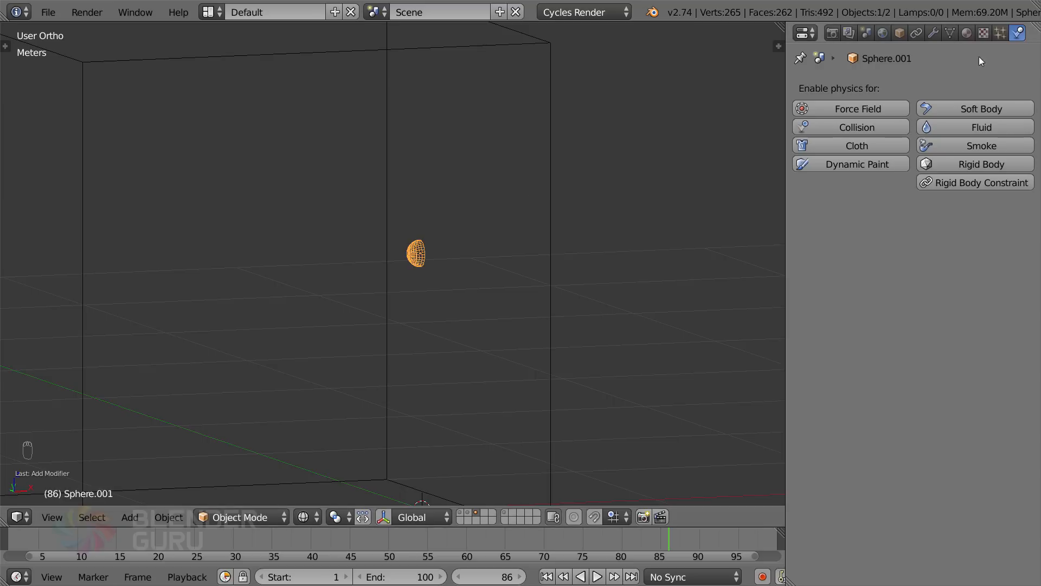
pyautogui.click(1006, 34)
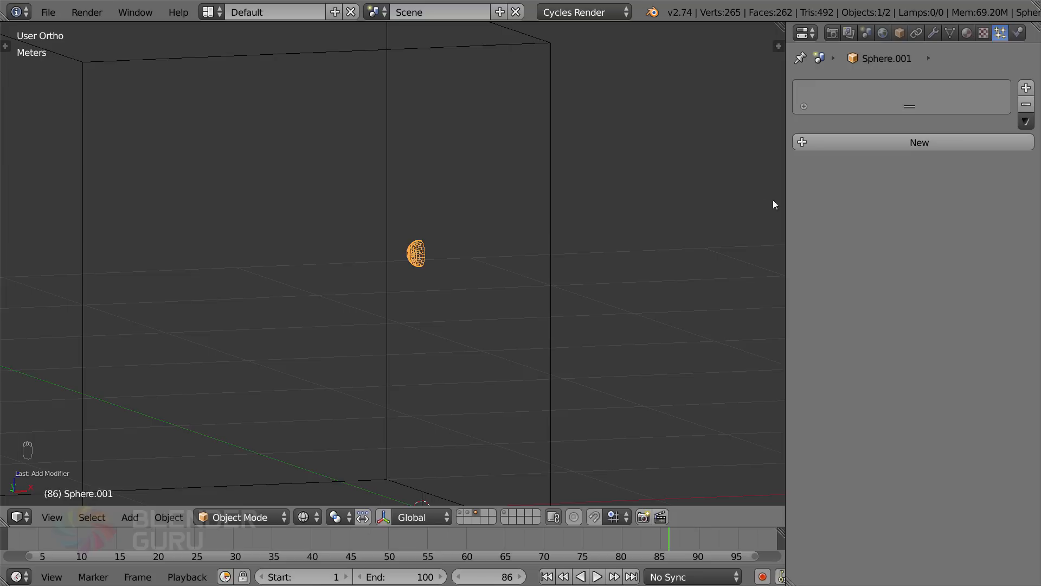
pyautogui.click(1017, 33)
pyautogui.click(961, 145)
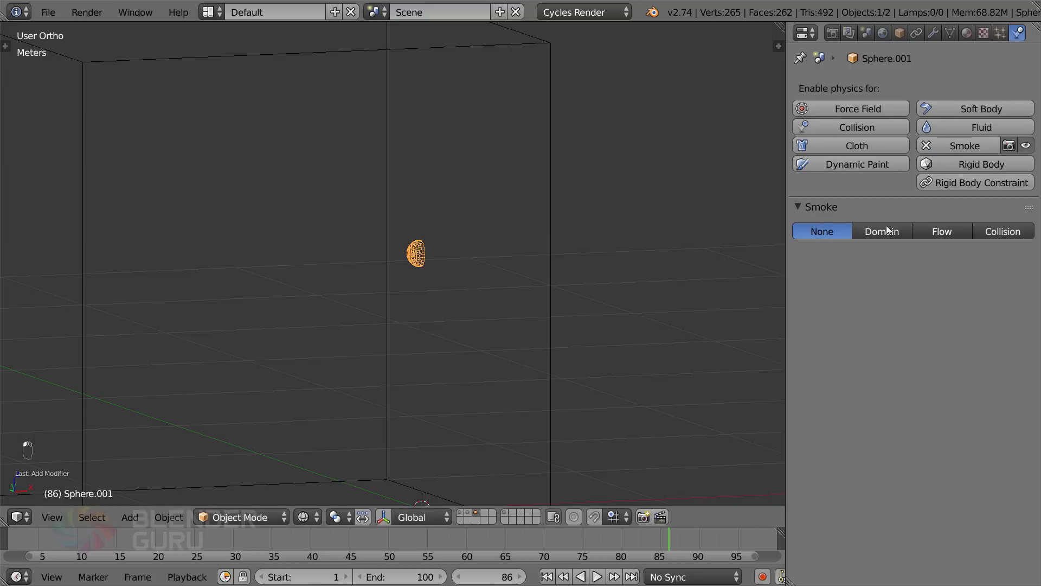
pyautogui.click(955, 233)
pyautogui.click(808, 293)
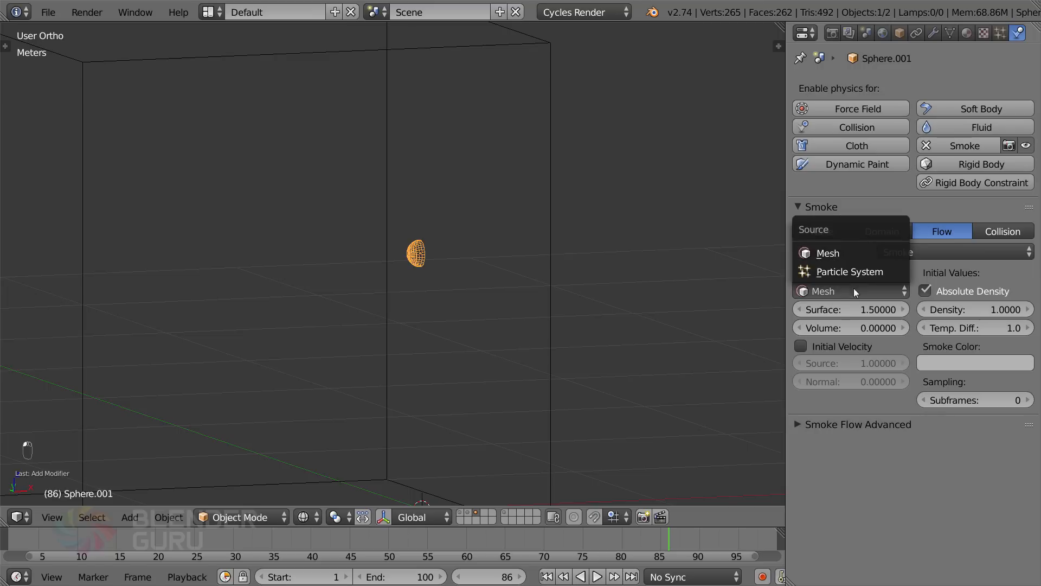
pyautogui.click(838, 252)
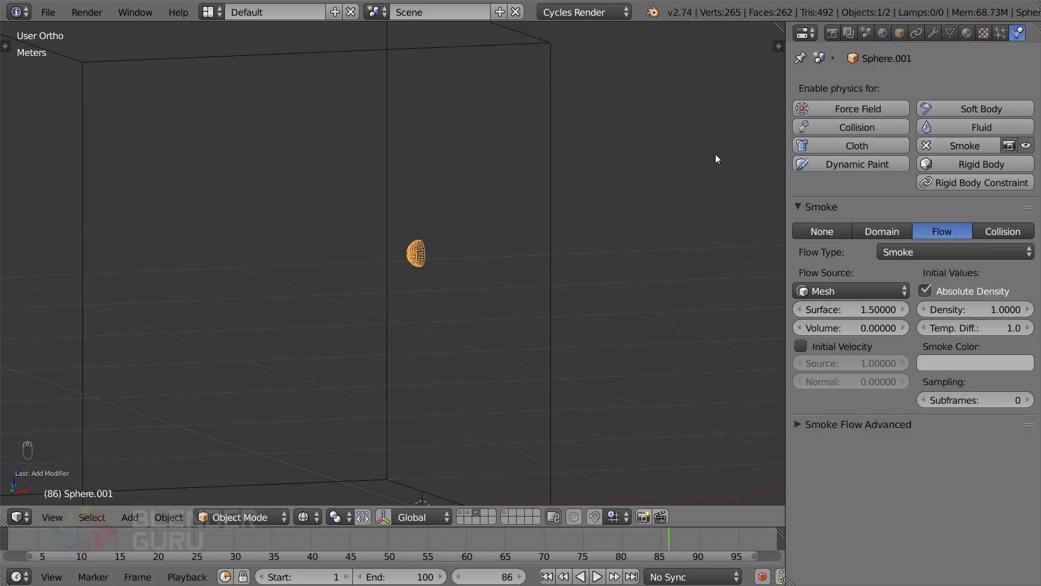
# Add a particle system to the hemisphere with emission both starting and ending at frame 12
pyautogui.click(1001, 33)
pyautogui.click(881, 138)
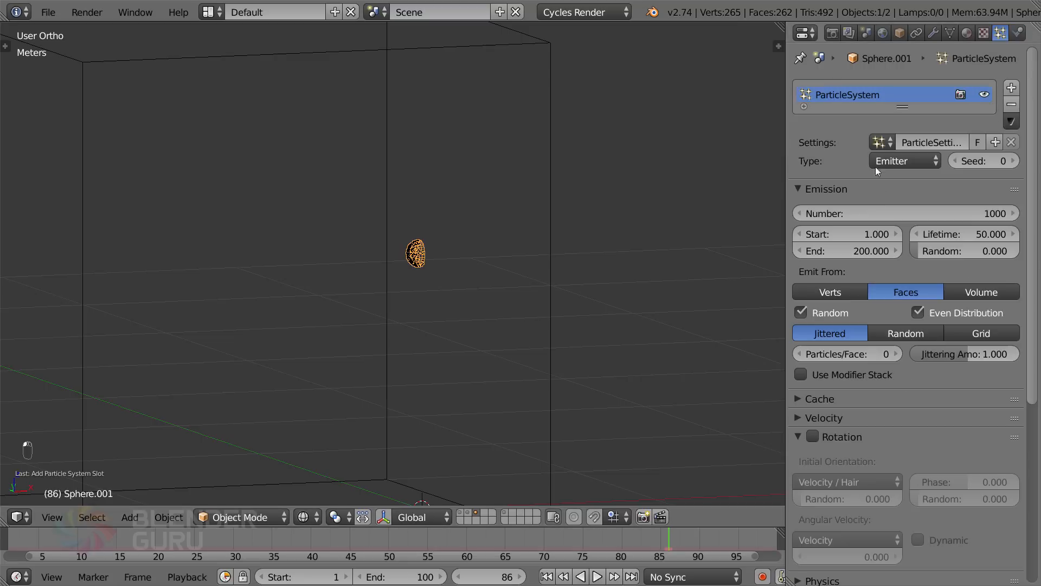
pyautogui.click(863, 236)
pyautogui.write('12')
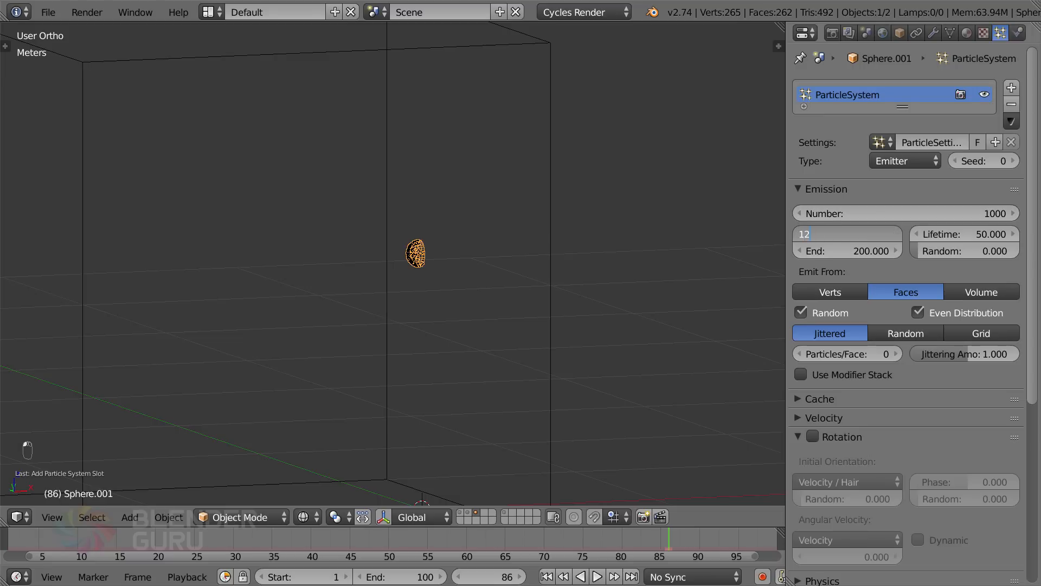
pyautogui.press('Tab')
pyautogui.write('12')
pyautogui.press('Return')
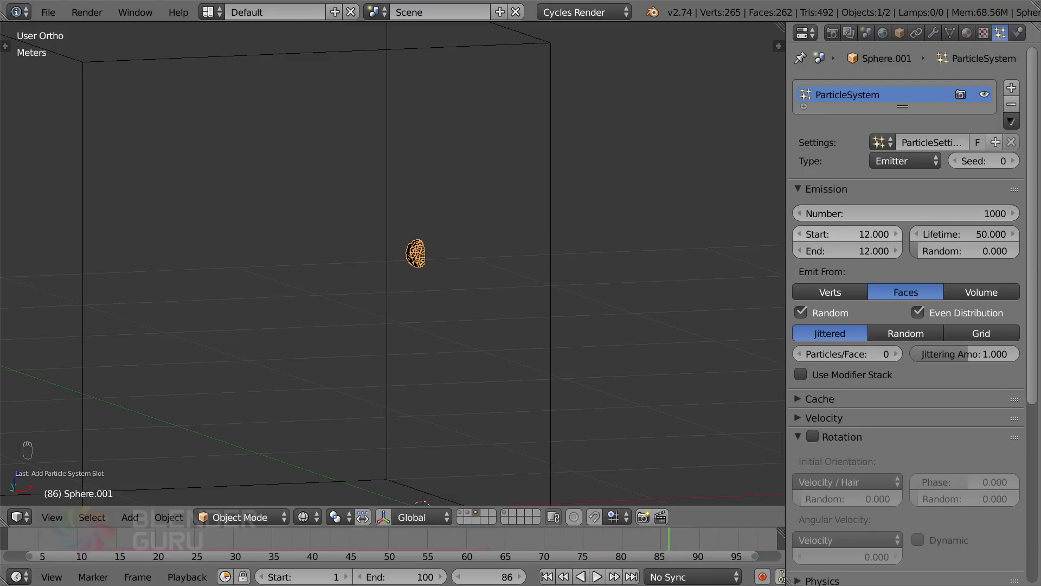
# Go to frame 12 in front view and set the particle lifetime to 2 frames
pyautogui.scroll(7, 466, 325)
pyautogui.moveTo(482, 313); pyautogui.dragTo(464, 310, button='middle')
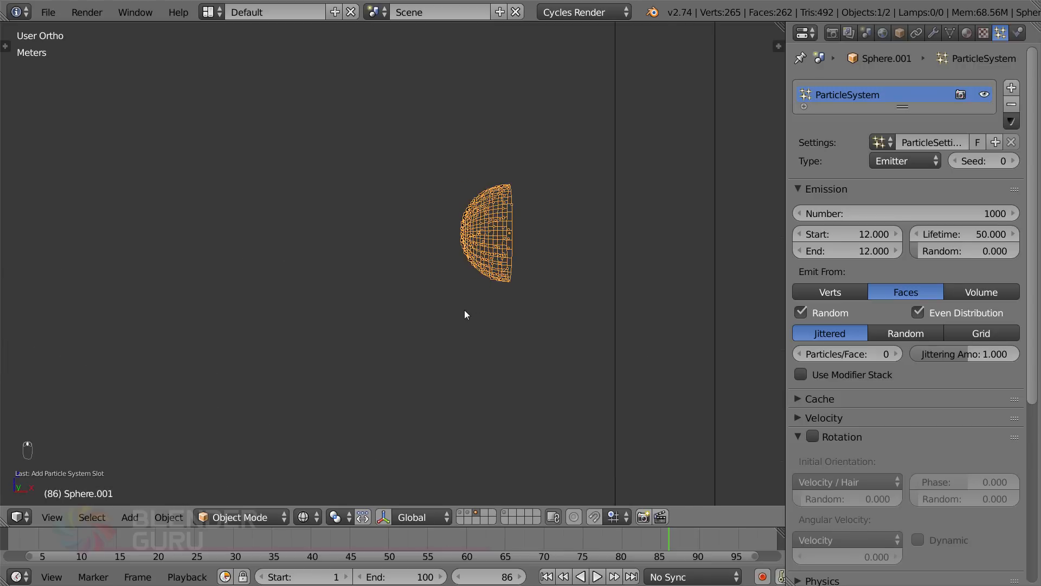
pyautogui.press('KP_1')
pyautogui.moveTo(139, 535); pyautogui.dragTo(93, 538)
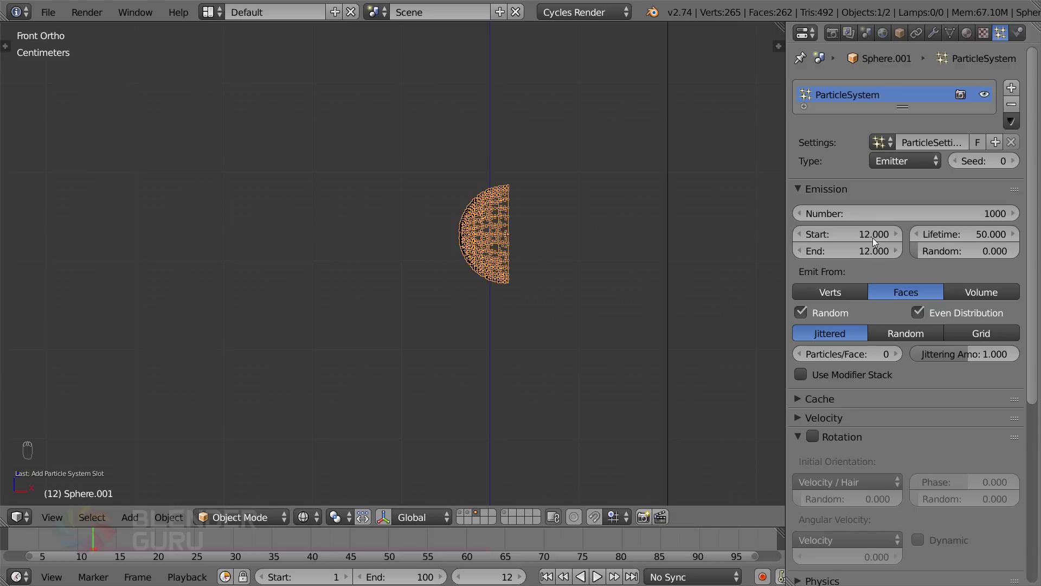
pyautogui.click(979, 237)
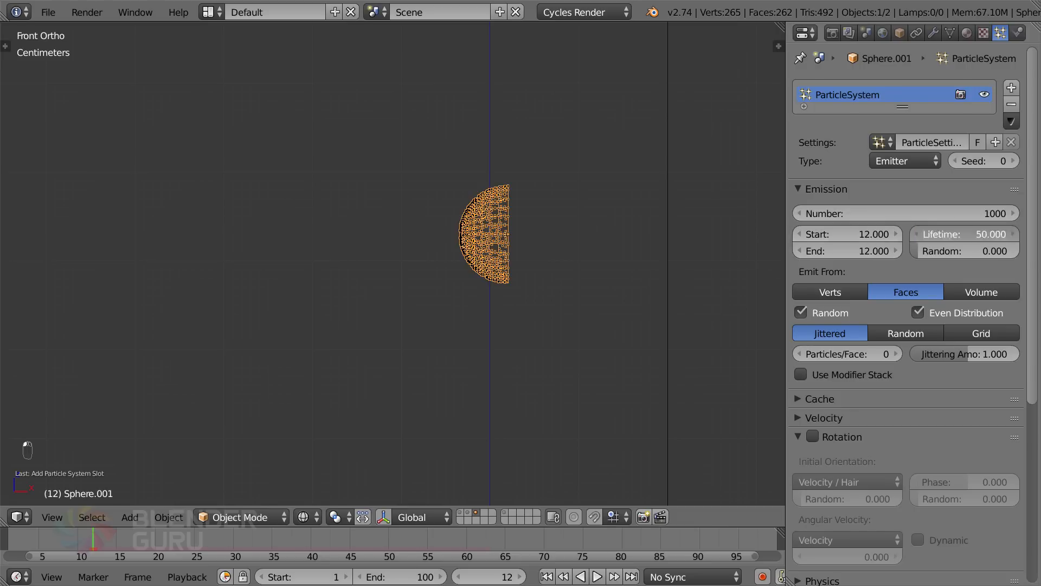
pyautogui.write('2')
pyautogui.press('Return')
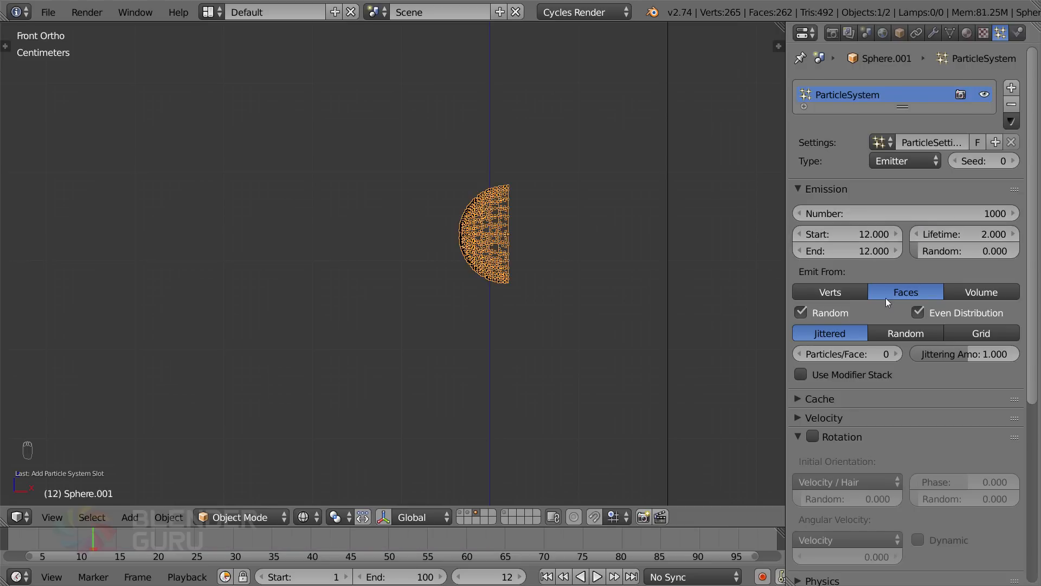
# Set the number of emitted particles to 1000000
pyautogui.click(943, 213)
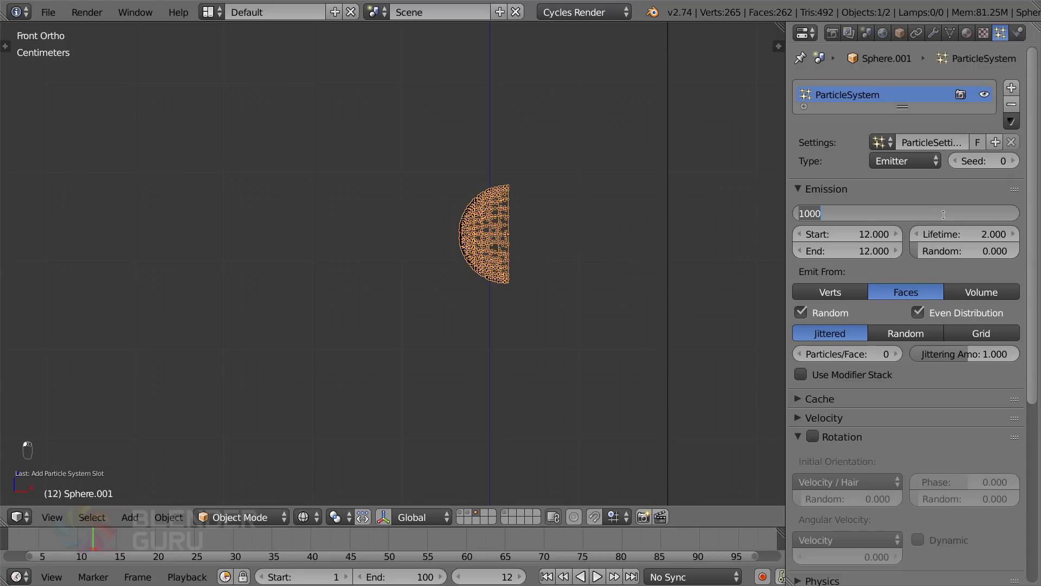
pyautogui.click(863, 218)
pyautogui.press('Return')
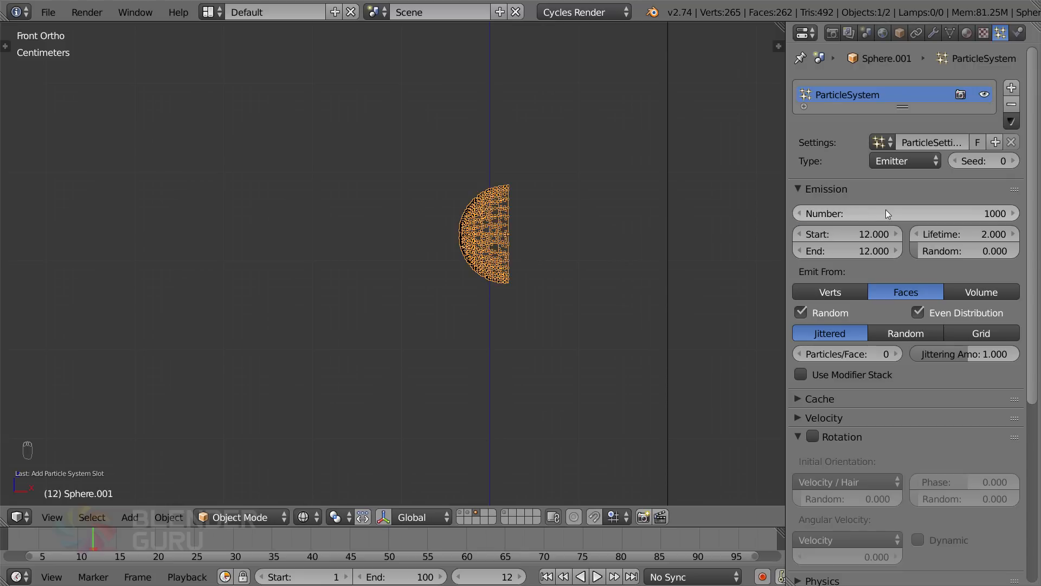
pyautogui.click(887, 209)
pyautogui.click(887, 209)
pyautogui.write('00')
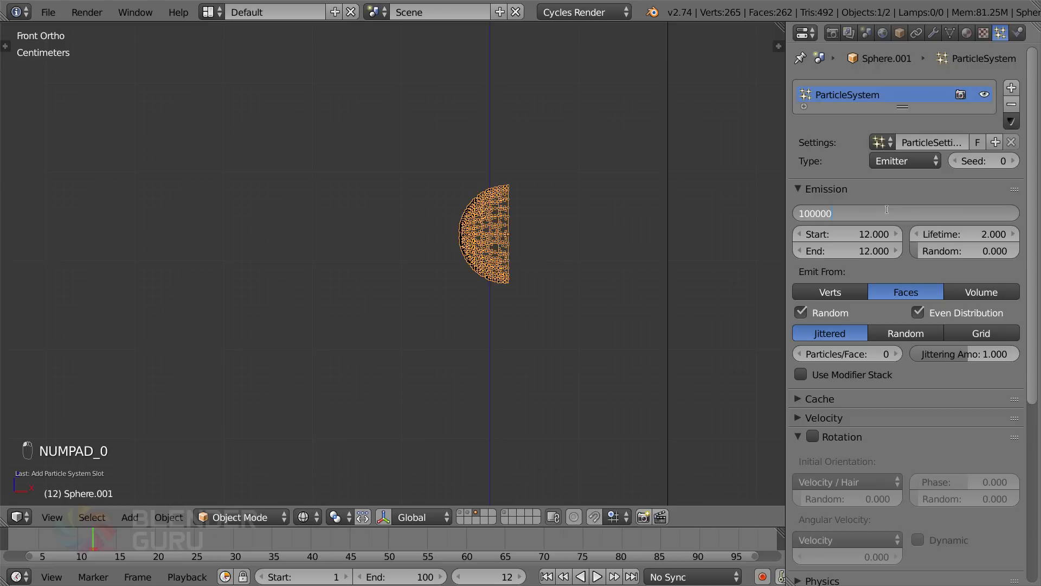
pyautogui.write('0')
pyautogui.press('Return')
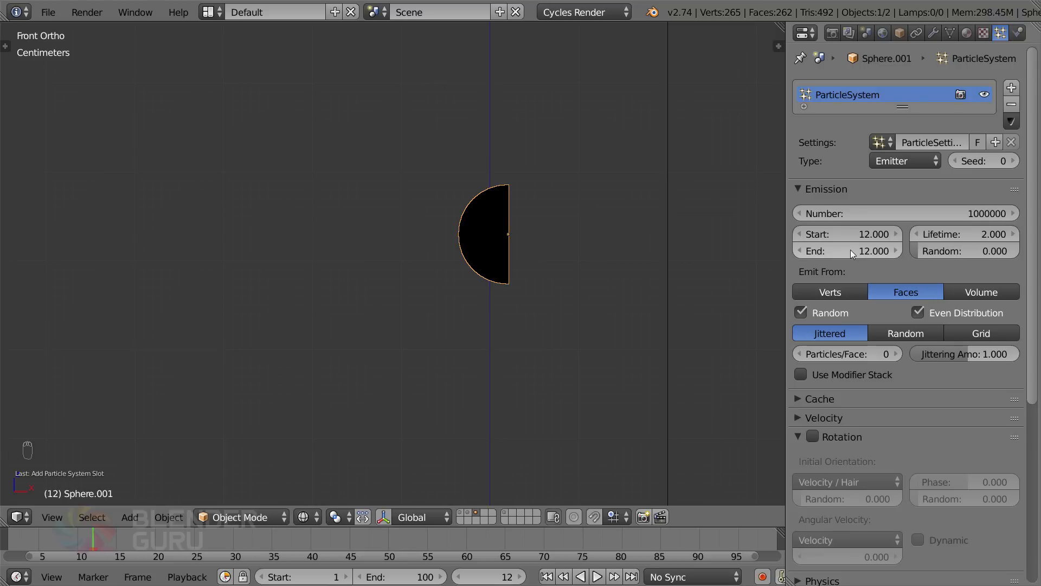
# Set the Random value of the particles' velocity to 0.5
pyautogui.scroll(-8, 581, 321)
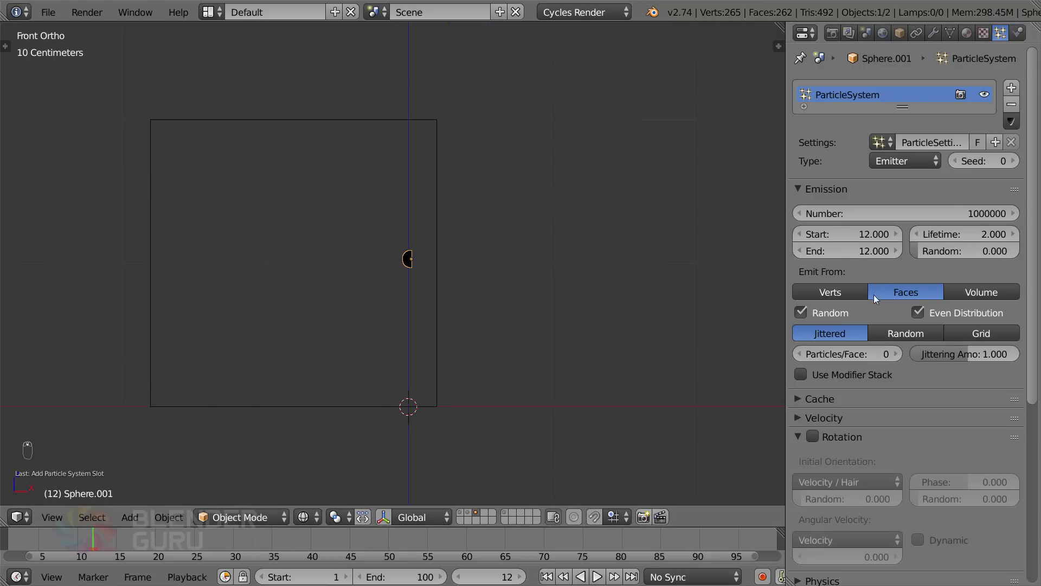
pyautogui.click(815, 187)
pyautogui.click(812, 224)
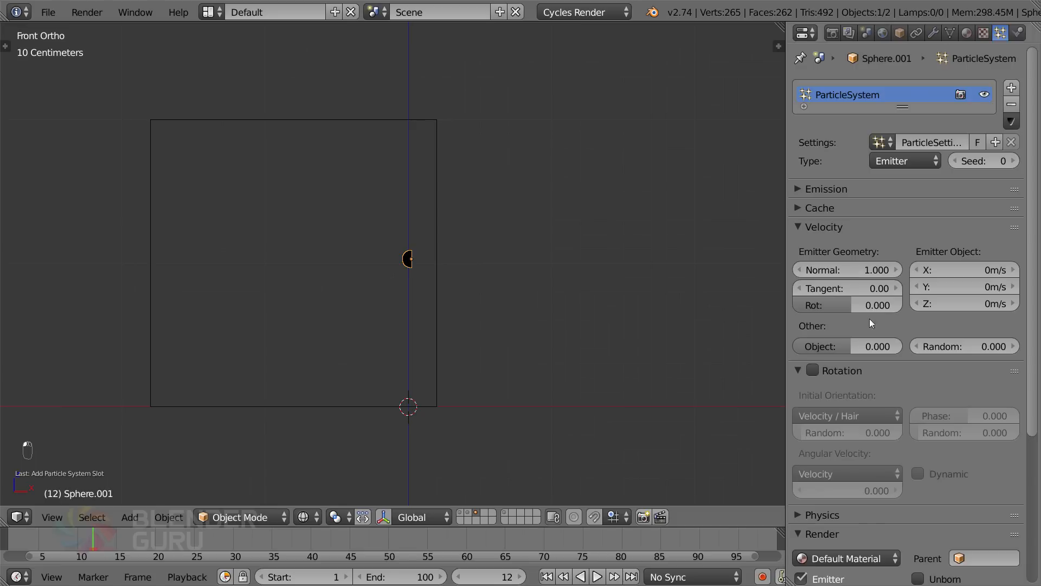
pyautogui.click(970, 349)
pyautogui.write('.')
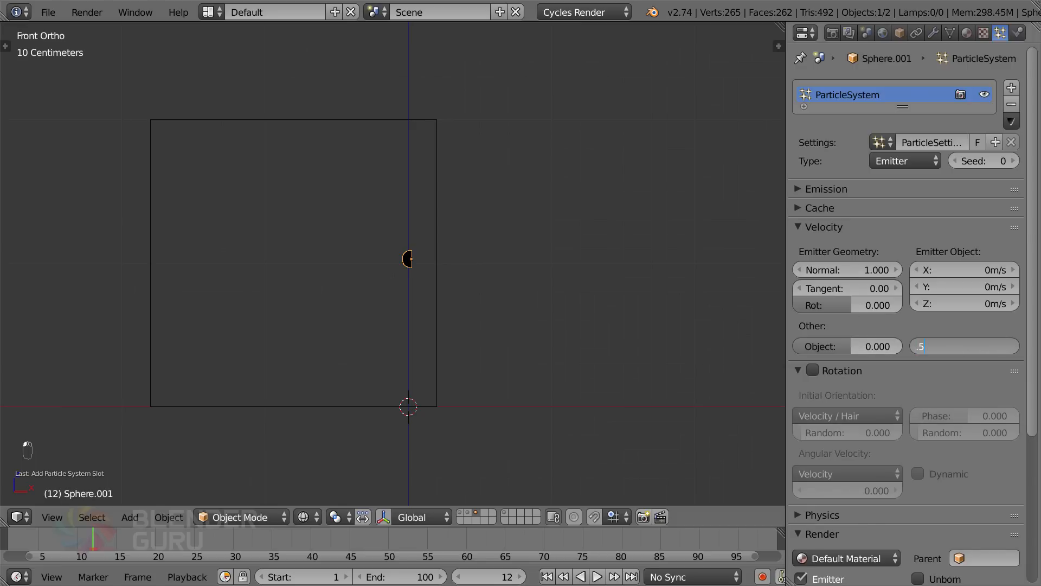
pyautogui.write('5')
pyautogui.press('Return')
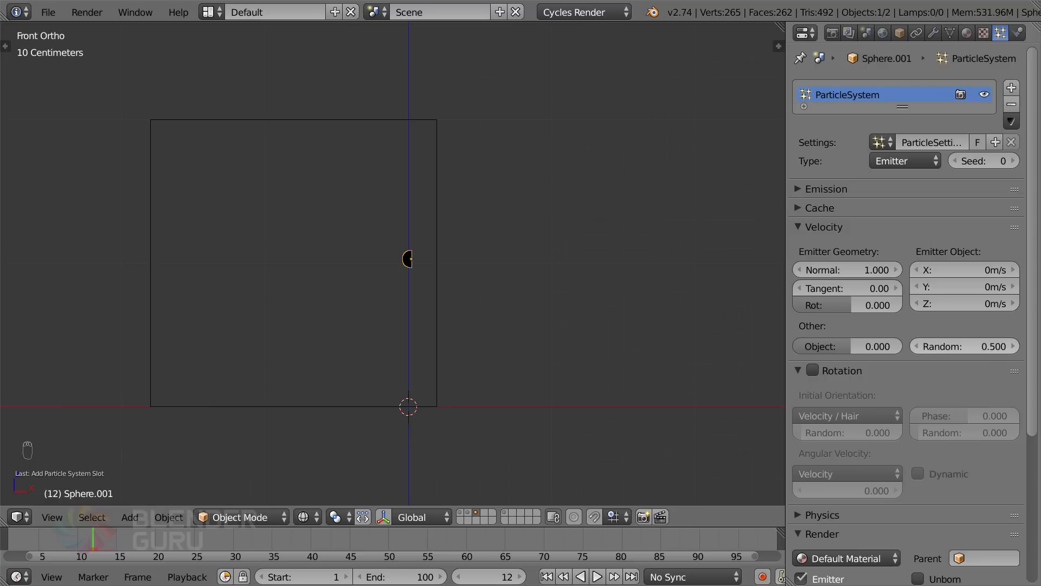
# Check the particle distribution on the hemisphere up close and switch the face emission from Jittered to Random
pyautogui.scroll(10, 482, 309)
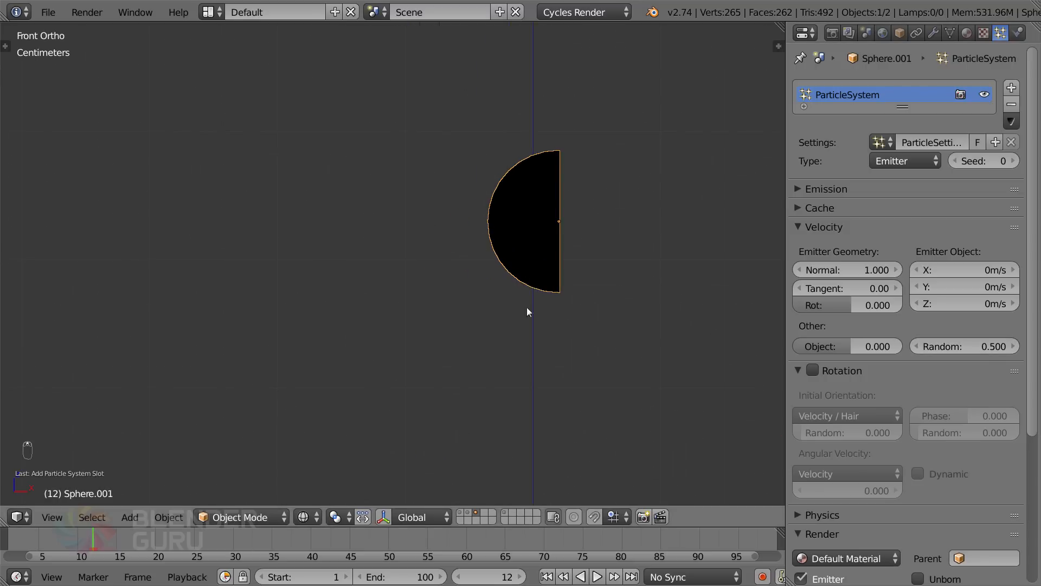
pyautogui.scroll(4, 507, 293)
pyautogui.press('z')
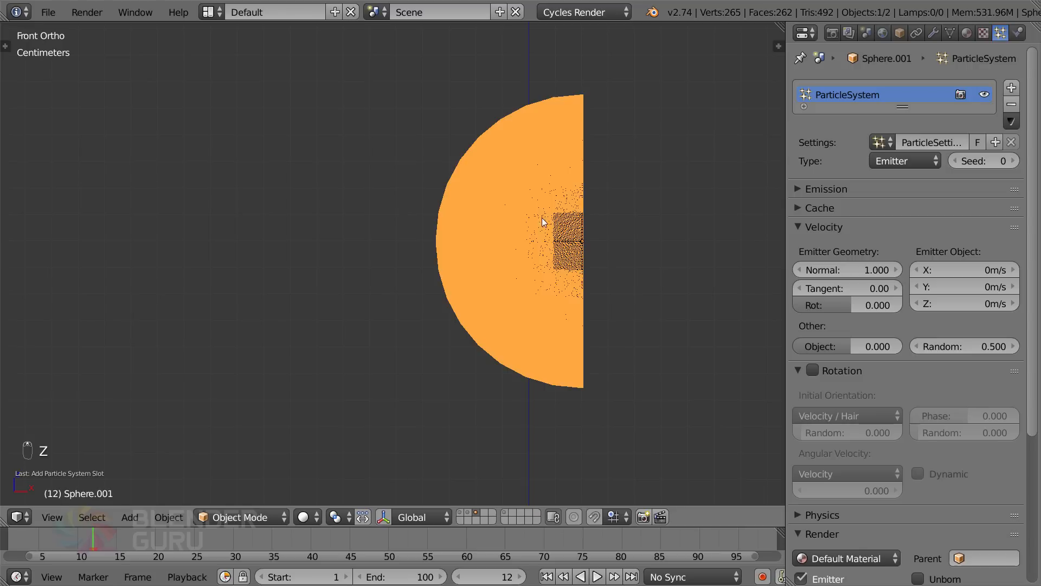
pyautogui.scroll(-6, 544, 277)
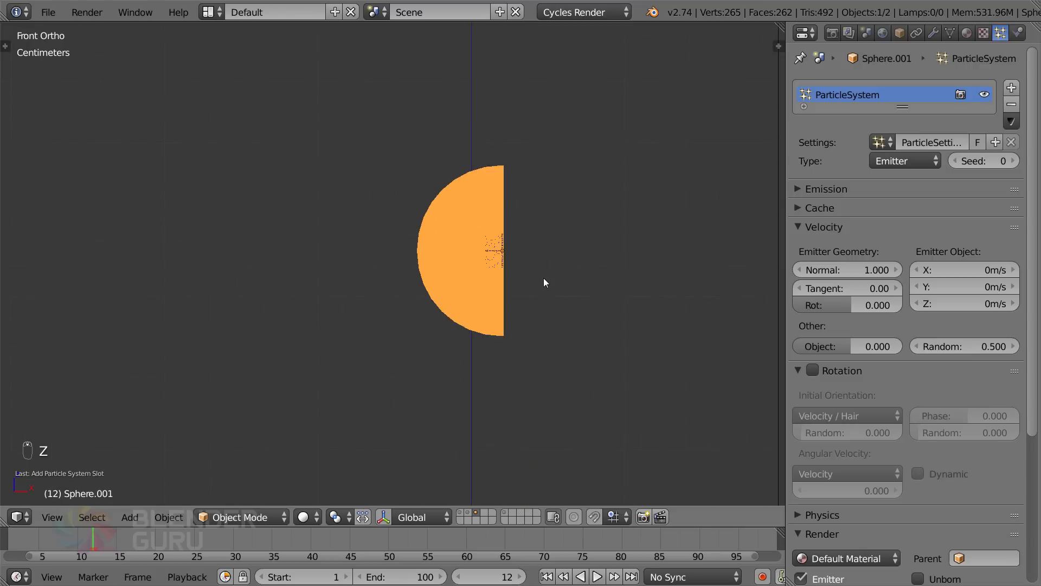
pyautogui.press('z')
pyautogui.click(797, 189)
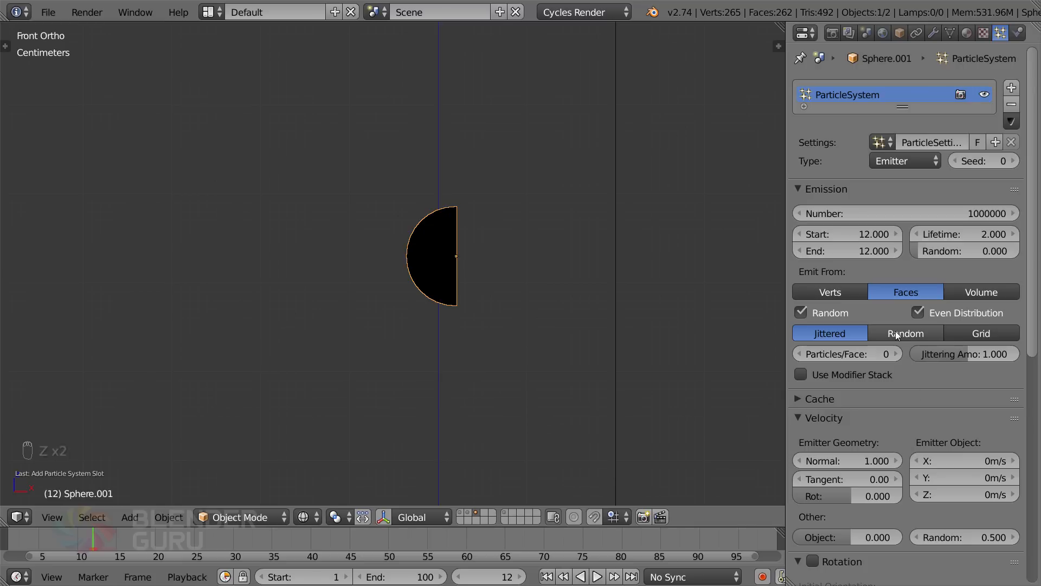
pyautogui.click(897, 334)
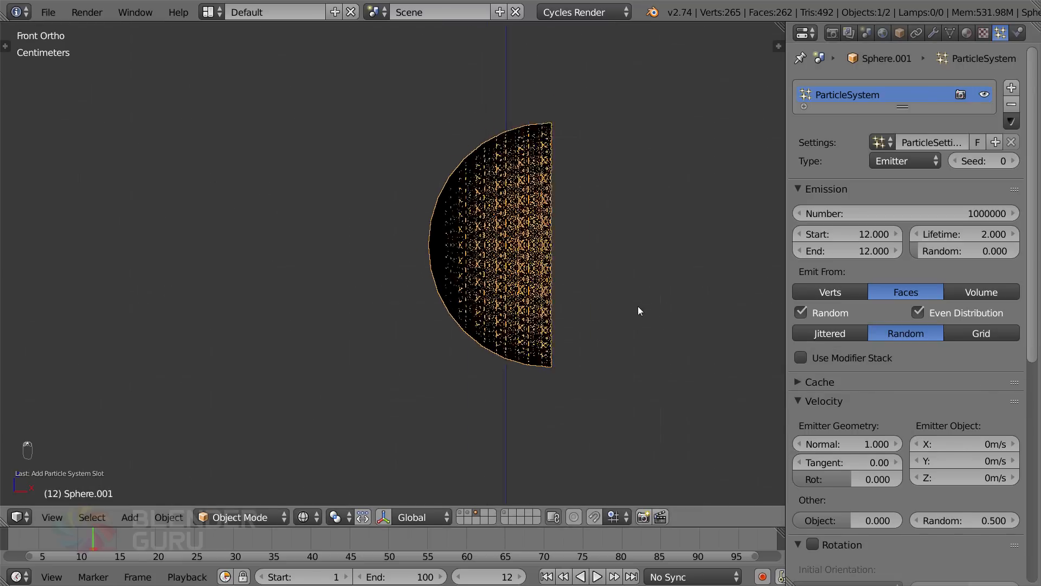
pyautogui.scroll(10, 650, 309)
pyautogui.scroll(-8, 476, 287)
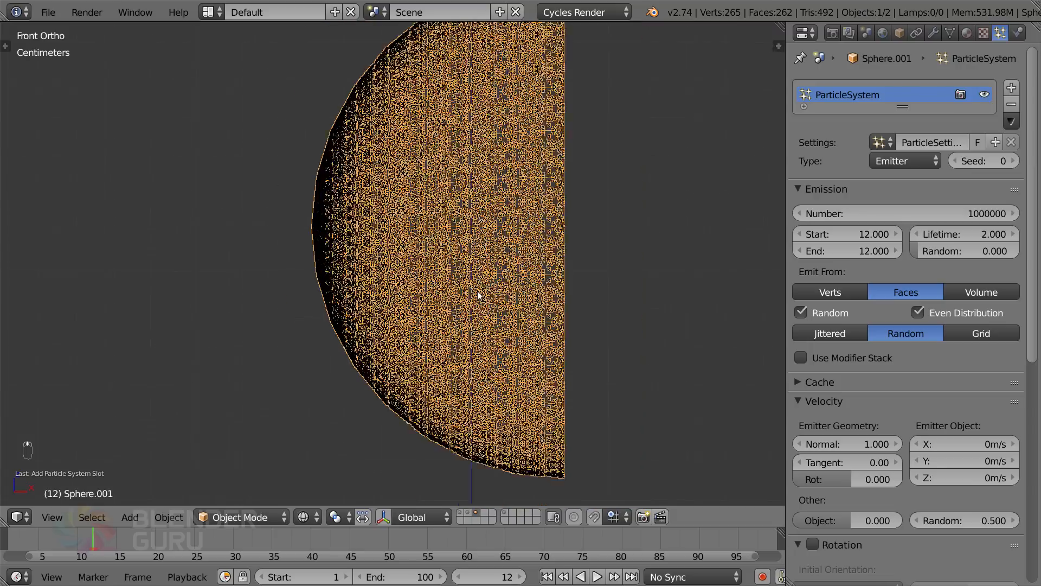
# Change the hemisphere's smoke flow source to Particle System and assign its ParticleSystem
pyautogui.click(831, 186)
pyautogui.click(832, 228)
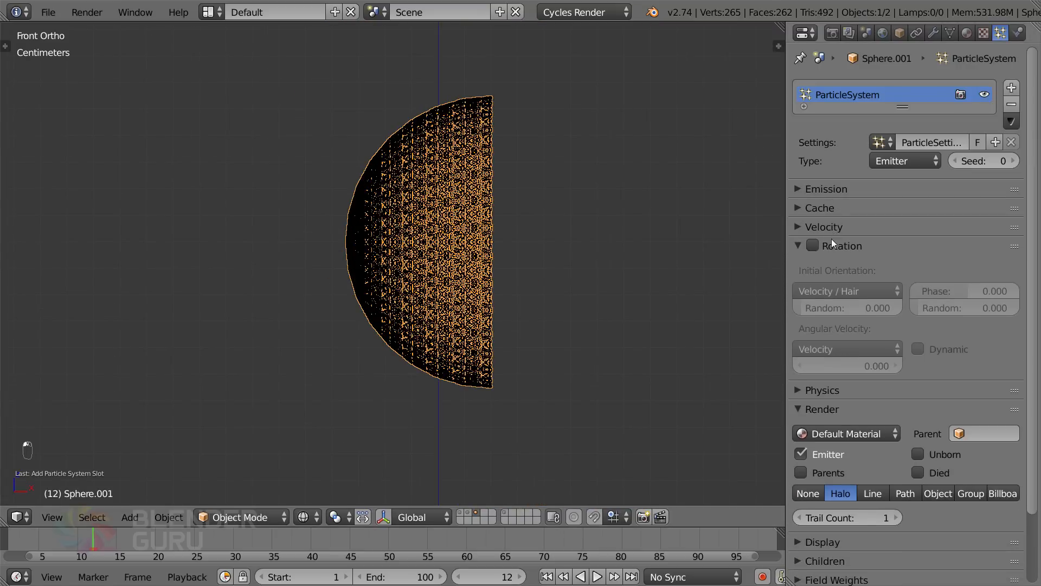
pyautogui.click(829, 244)
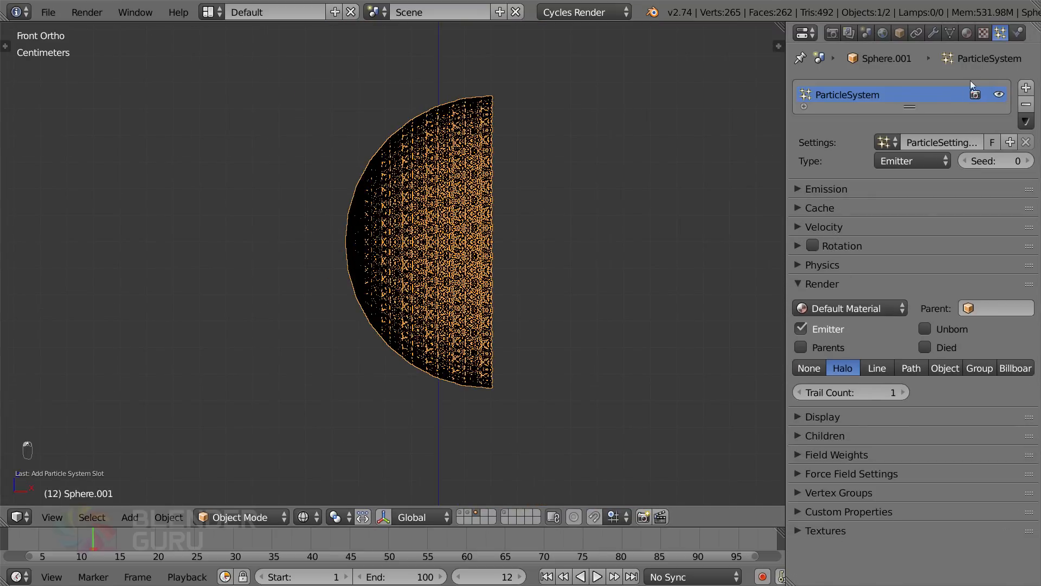
pyautogui.click(1015, 33)
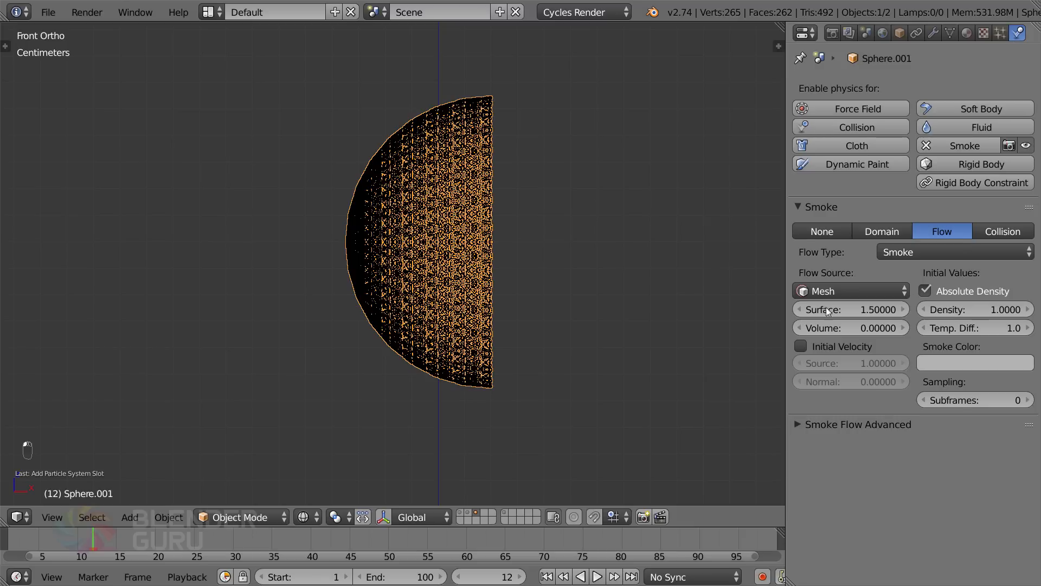
pyautogui.click(843, 292)
pyautogui.click(838, 271)
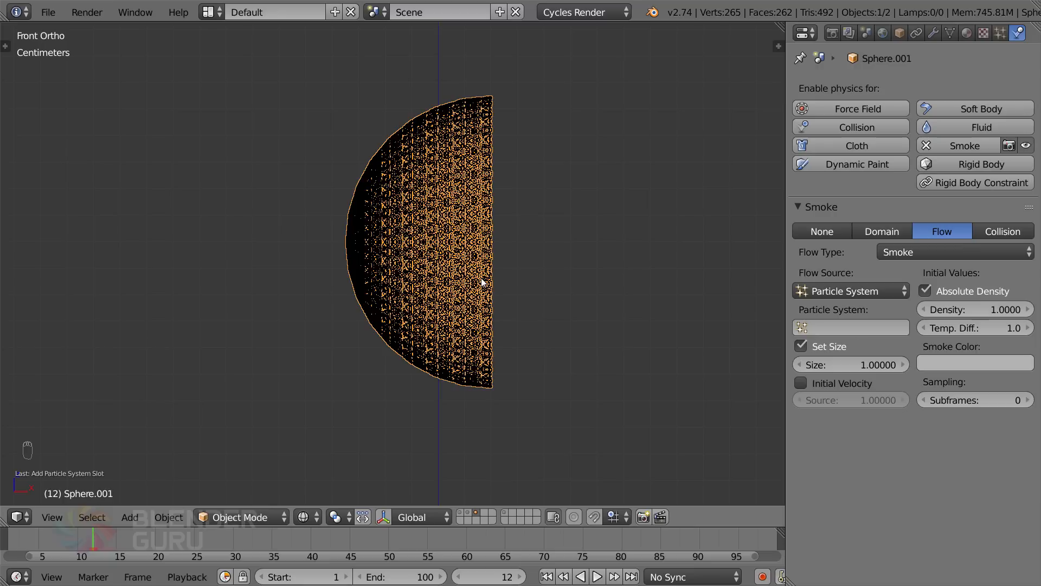
pyautogui.click(835, 328)
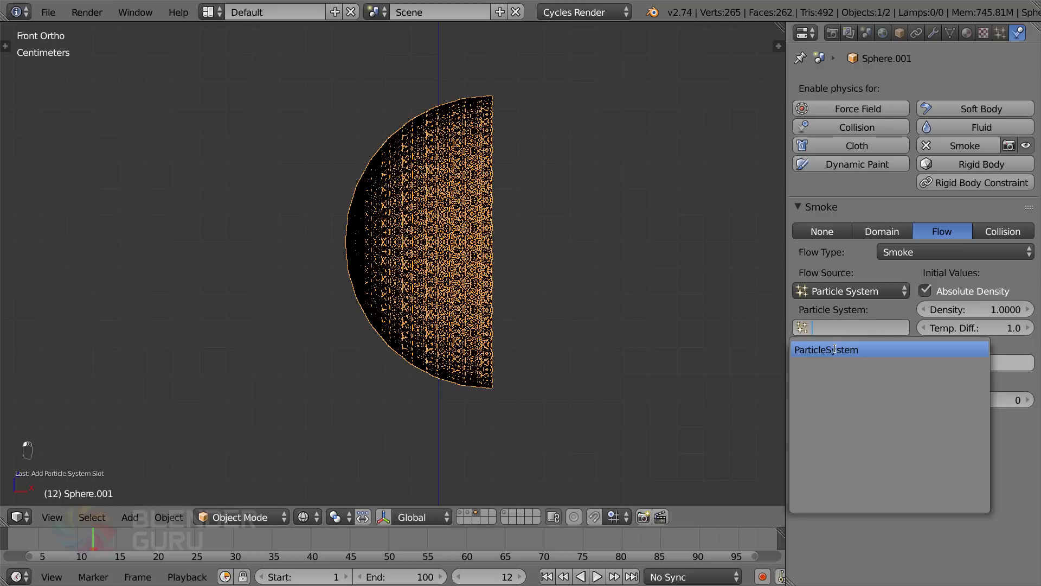
pyautogui.click(809, 349)
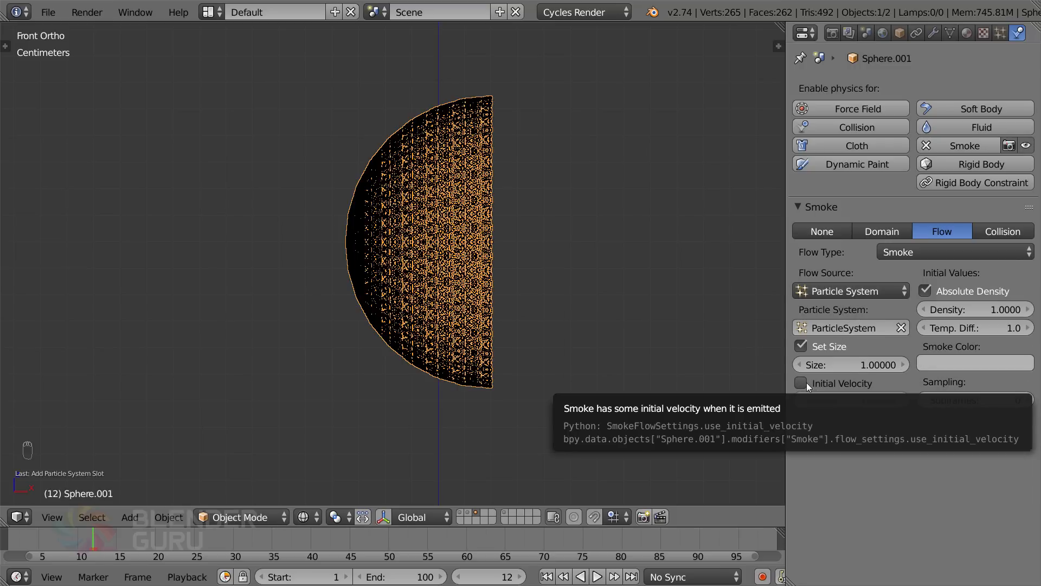
# Turn on Initial Velocity for the hemisphere's smoke flow
pyautogui.click(844, 382)
pyautogui.scroll(-8, 538, 344)
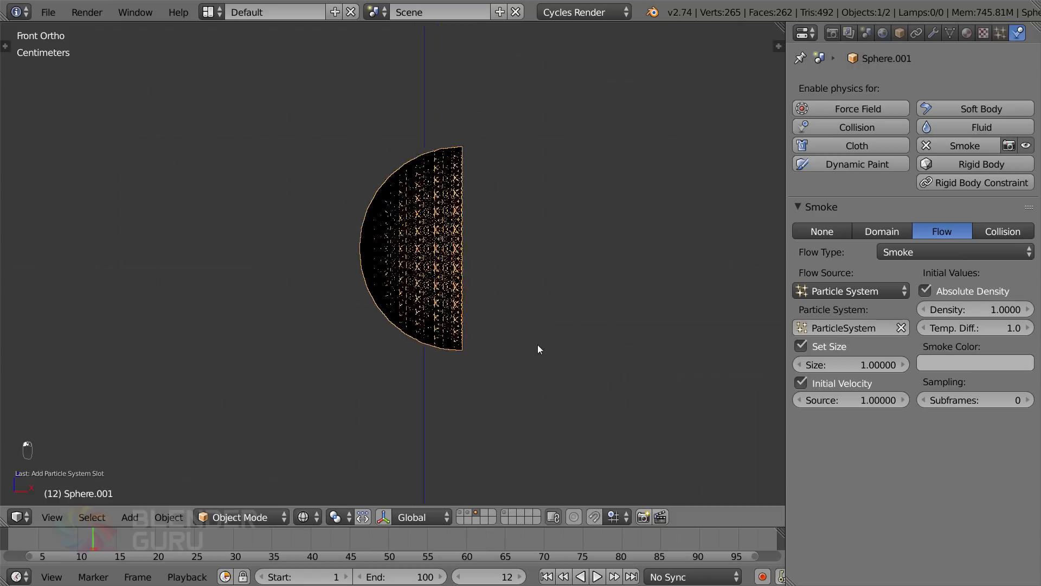
pyautogui.scroll(-4, 690, 392)
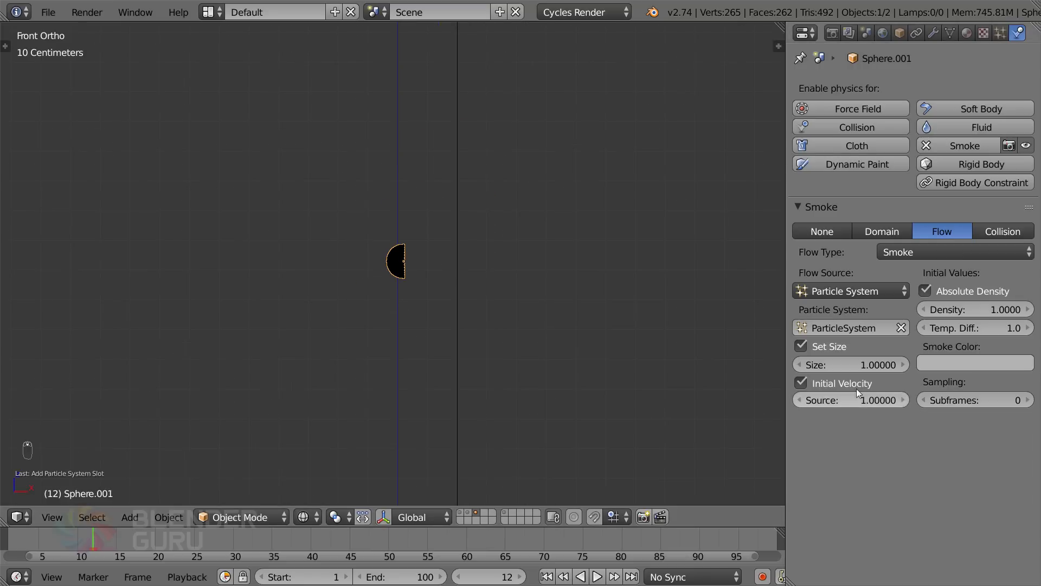
pyautogui.scroll(-2, 411, 274)
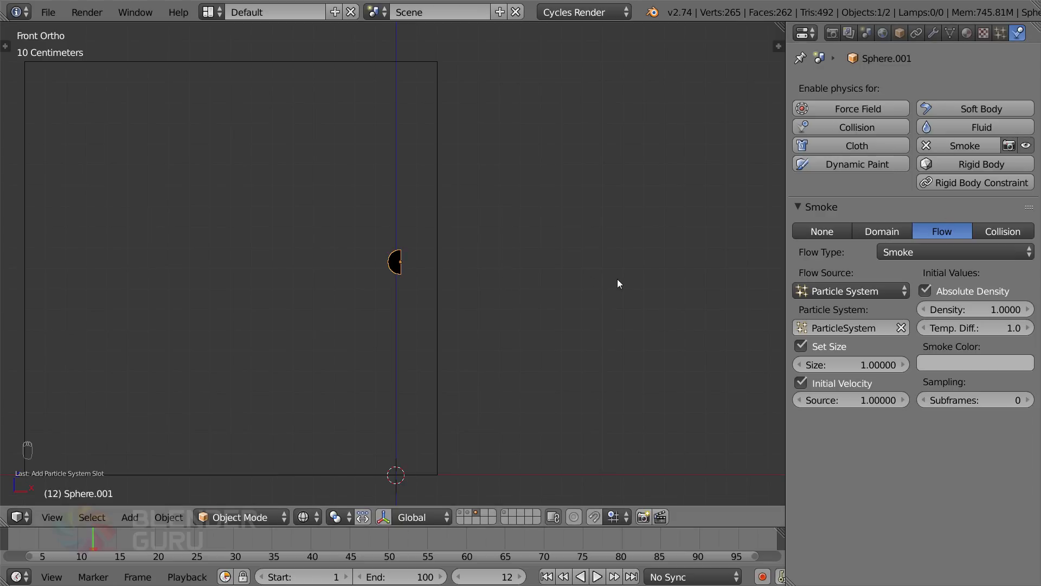
# Bake the particle cache of the hemisphere's particle system
pyautogui.keyDown('shift'); pyautogui.moveTo(291, 288); pyautogui.dragTo(394, 278, button='middle'); pyautogui.keyUp('shift')
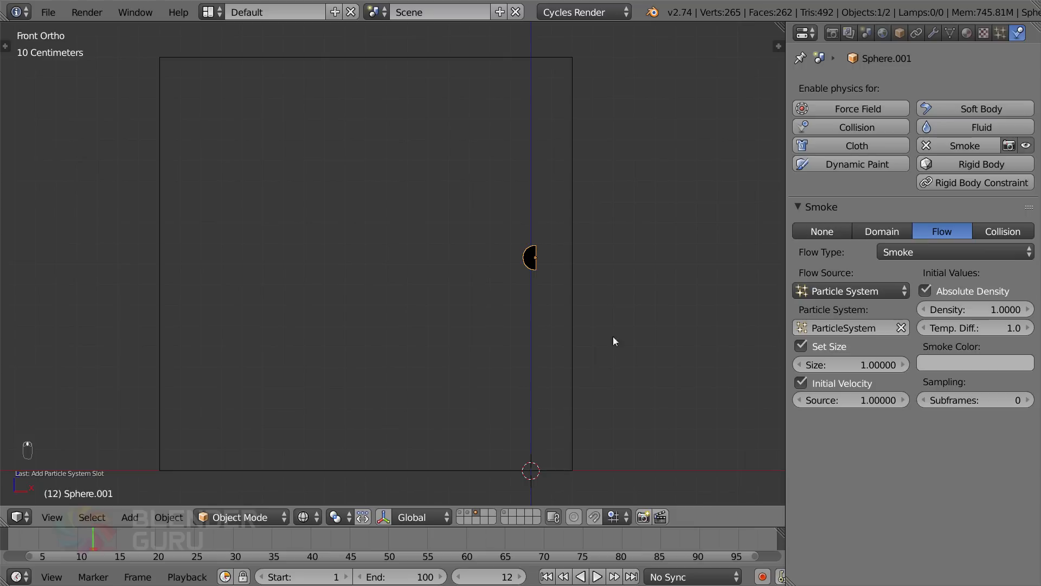
pyautogui.rightClick(570, 327)
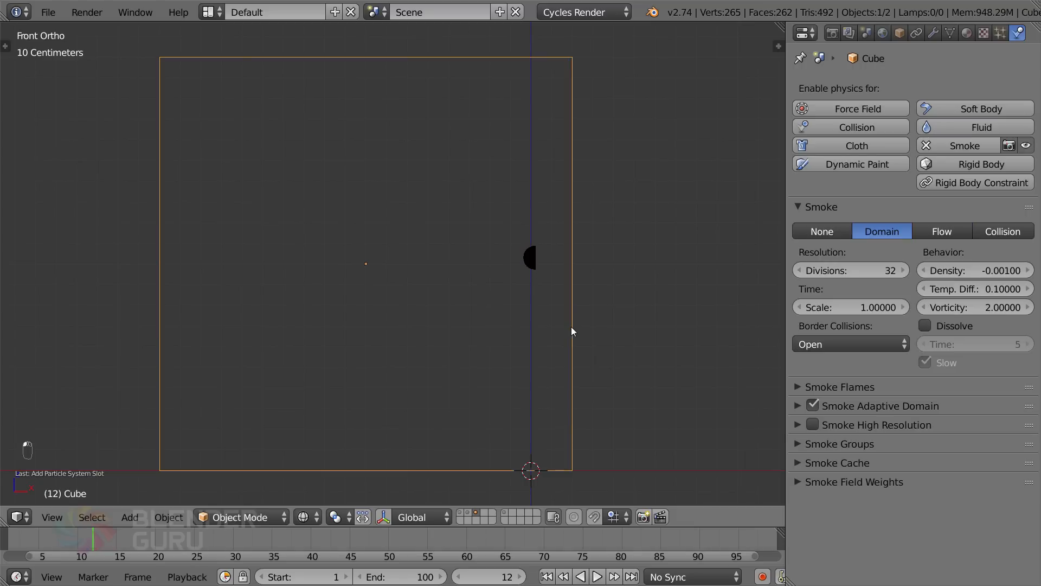
pyautogui.rightClick(533, 256)
pyautogui.click(1002, 34)
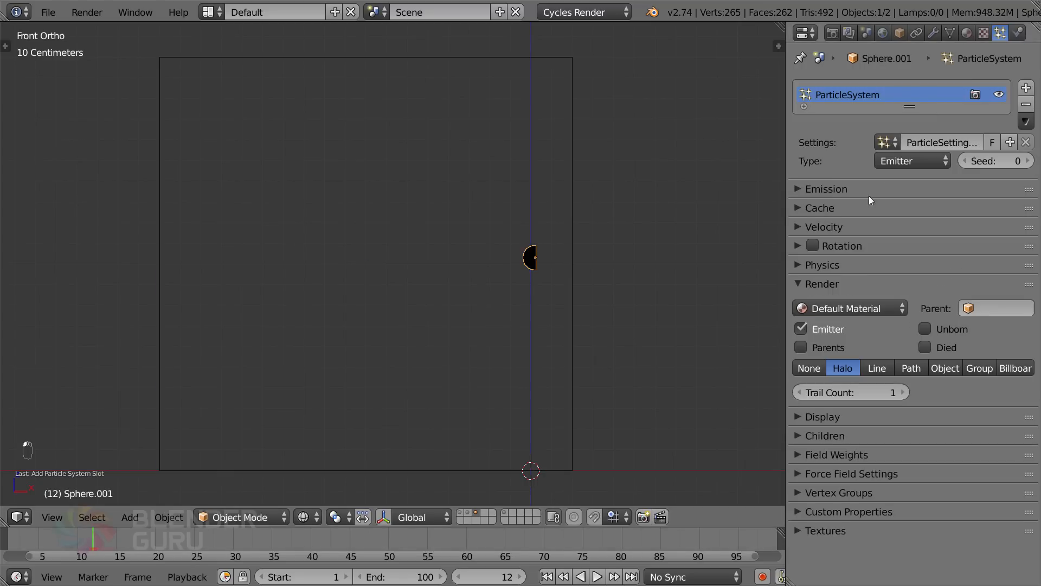
pyautogui.click(809, 284)
pyautogui.click(830, 208)
pyautogui.scroll(-3, 863, 380)
pyautogui.click(850, 327)
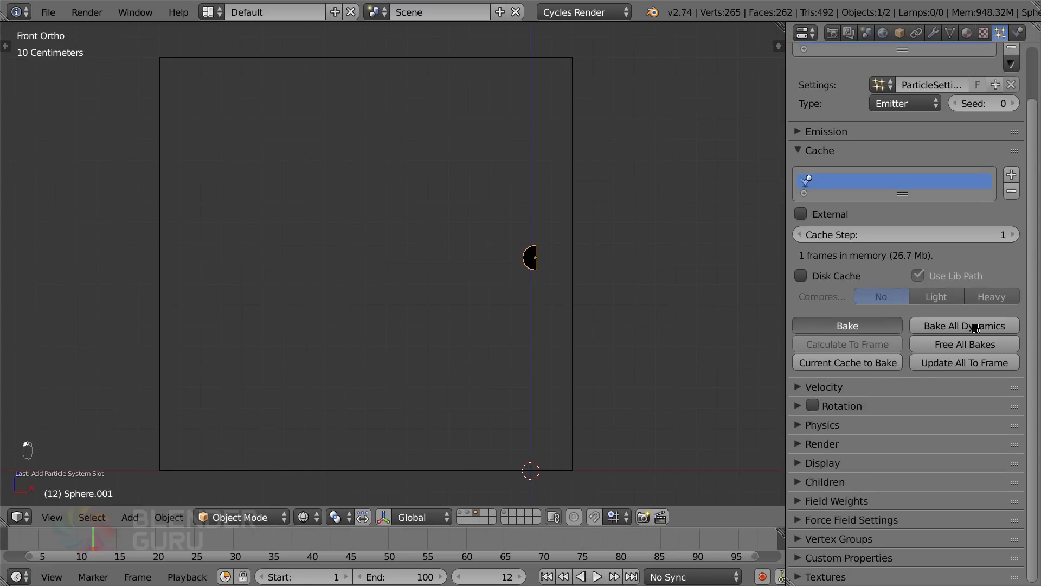
# Bake the cube's smoke domain at 32 divisions with light compression for frames 1 to 100
pyautogui.rightClick(573, 242)
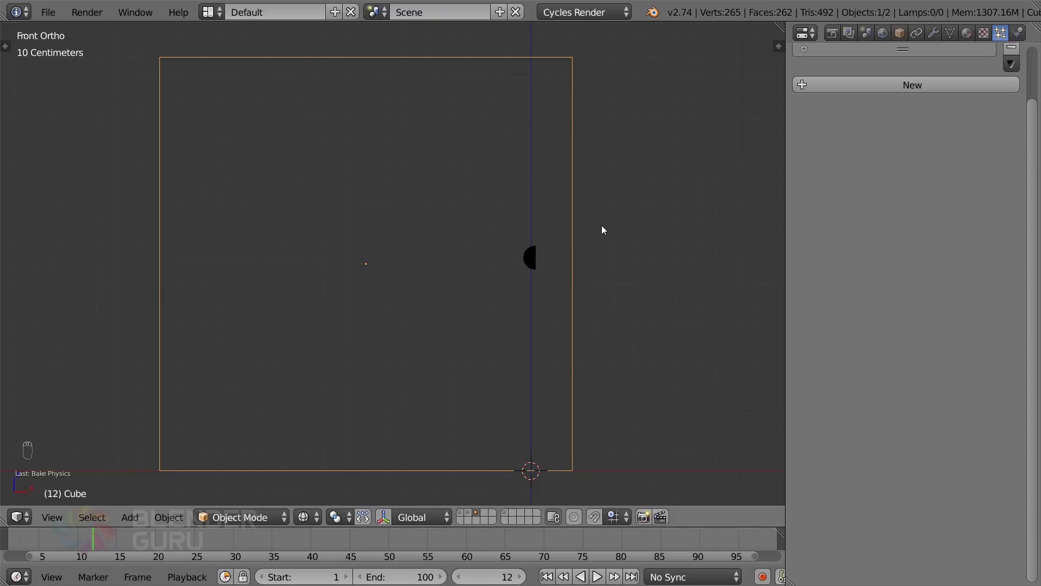
pyautogui.click(1018, 33)
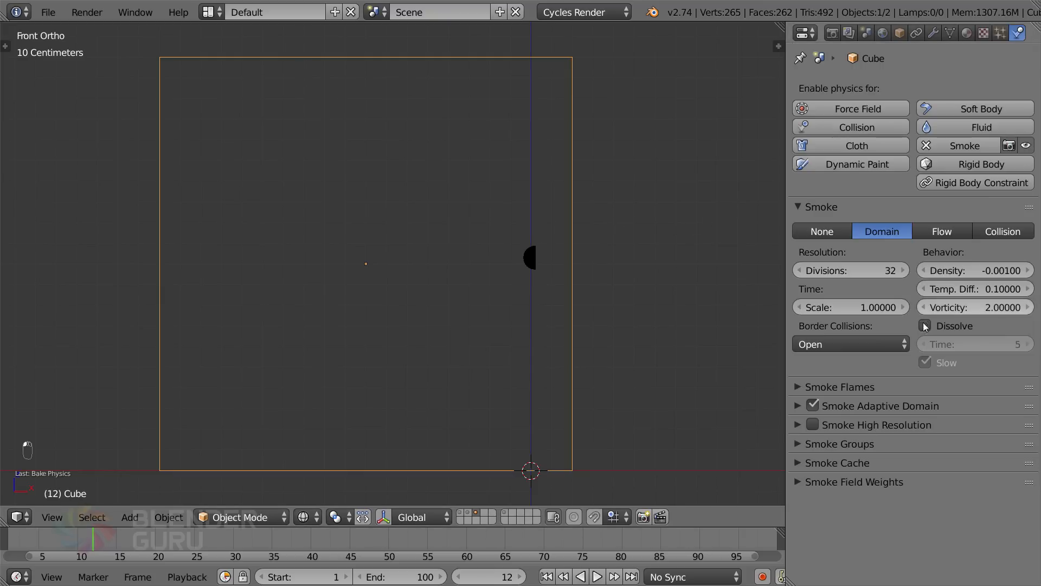
pyautogui.click(838, 462)
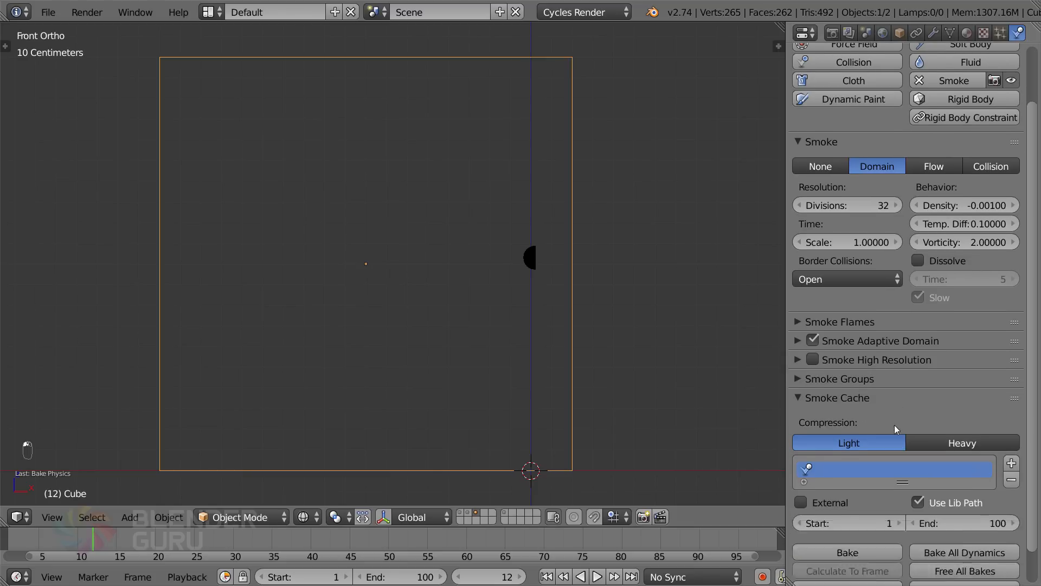
pyautogui.scroll(-5, 893, 425)
pyautogui.click(861, 512)
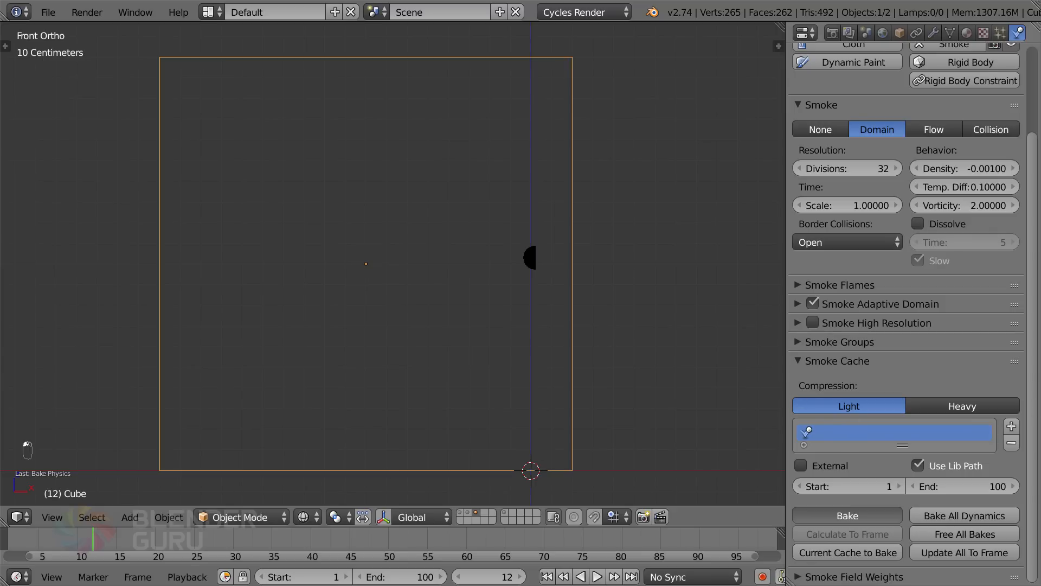
# Examine the baked smoke together with the shattering wall at several frames between 55 and 86, from the front and up close
pyautogui.scroll(1, 477, 423)
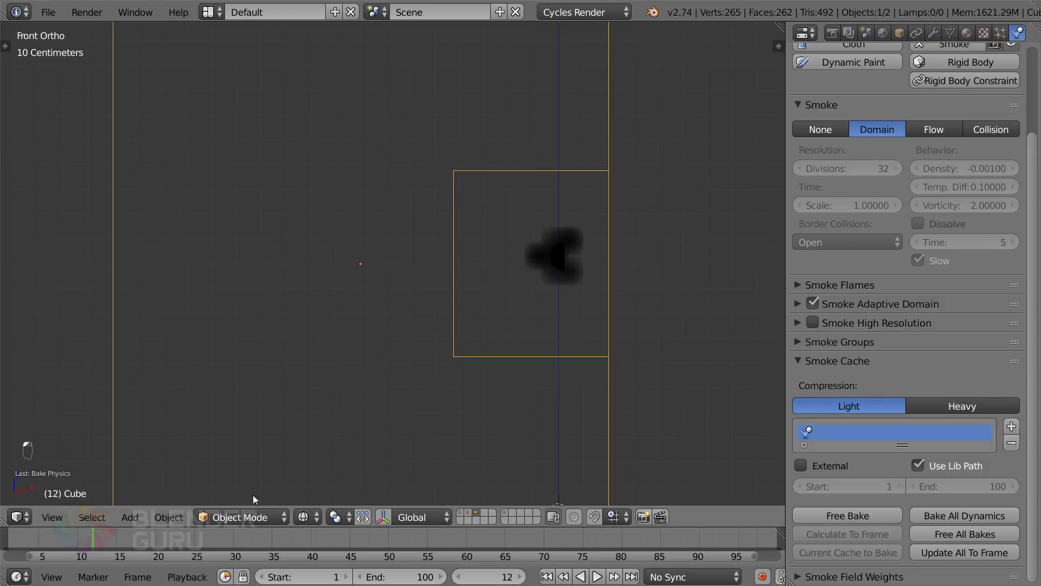
pyautogui.moveTo(93, 535); pyautogui.dragTo(473, 541)
pyautogui.moveTo(480, 376); pyautogui.dragTo(473, 295, button='middle')
pyautogui.press('KP_0')
pyautogui.press('KP_1')
pyautogui.scroll(8, 431, 299)
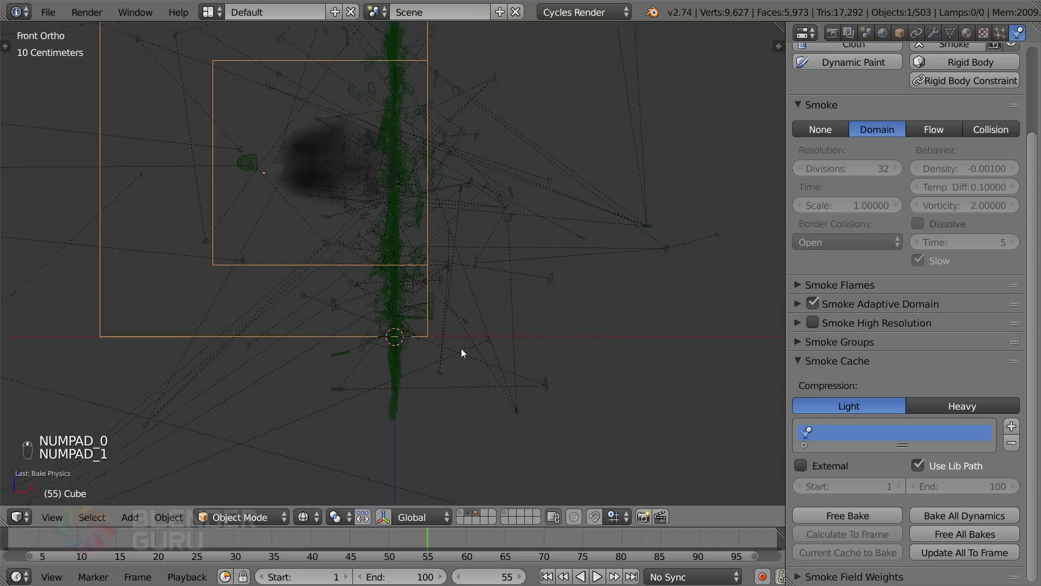
pyautogui.scroll(3, 495, 401)
pyautogui.scroll(-2, 489, 414)
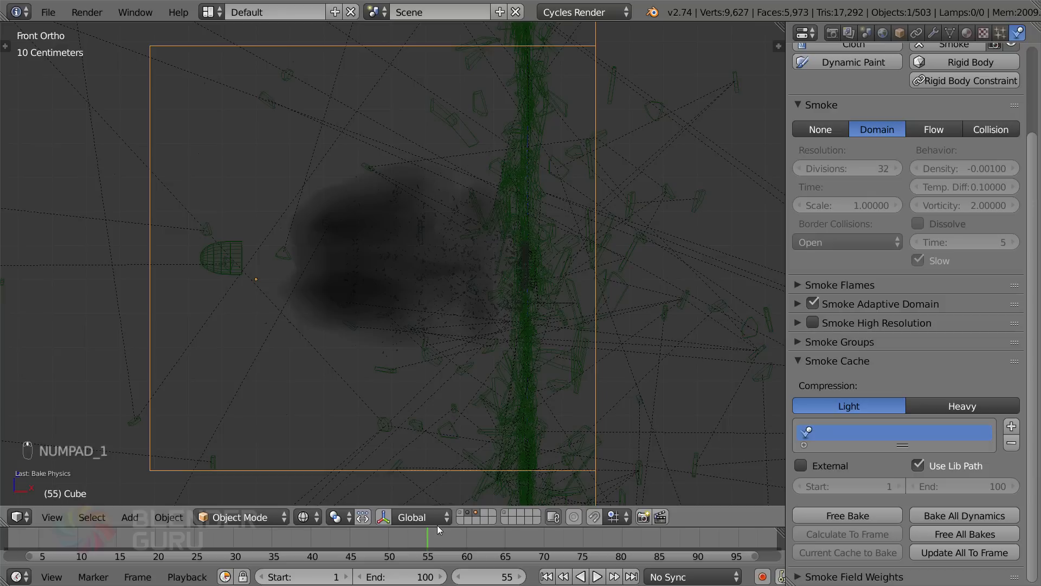
pyautogui.moveTo(457, 534); pyautogui.dragTo(694, 561, button='right')
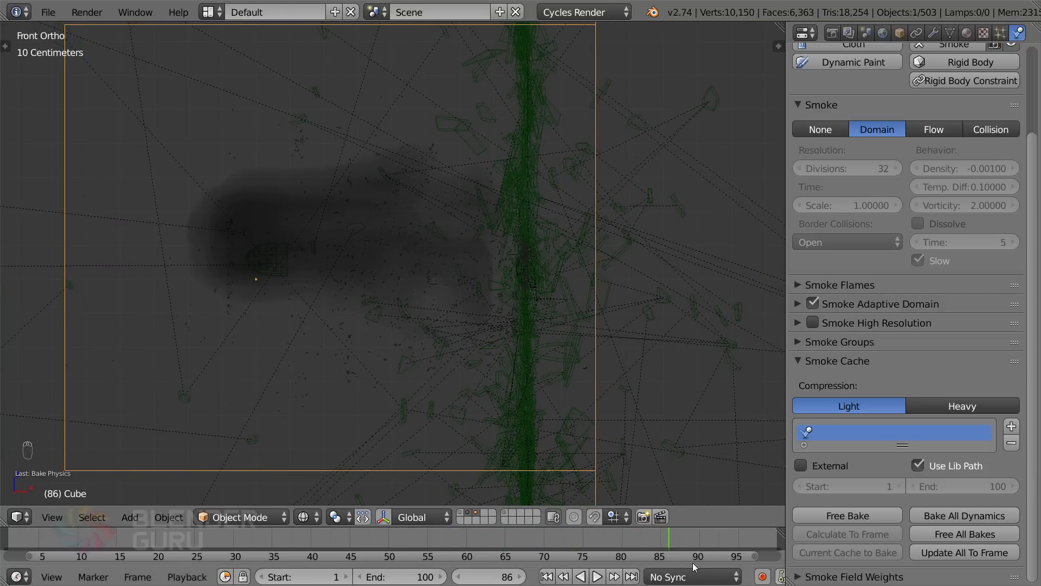
pyautogui.moveTo(618, 559); pyautogui.dragTo(558, 558, button='right')
pyautogui.scroll(-1, 558, 558)
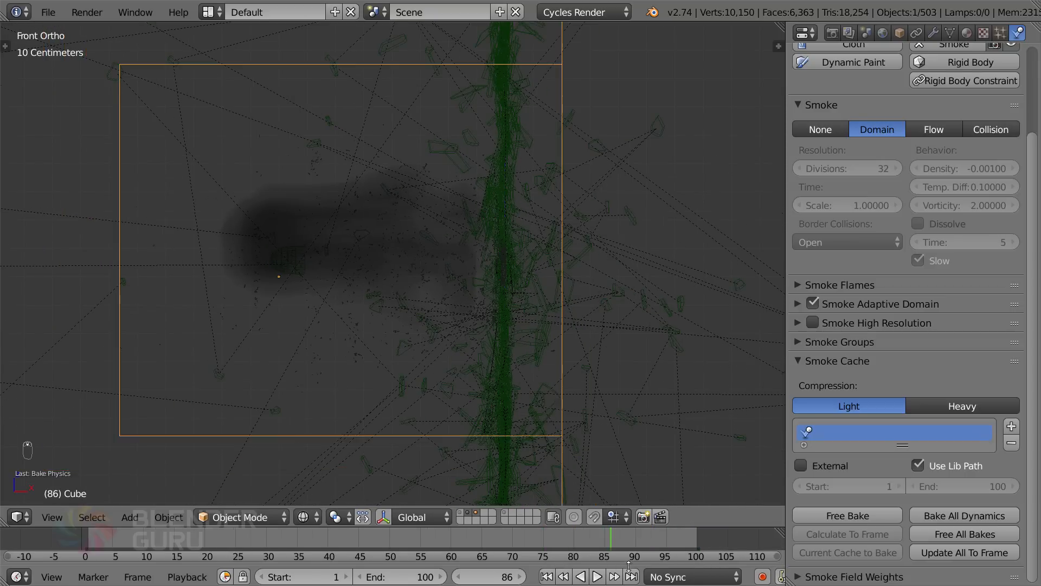
pyautogui.scroll(-3, 474, 294)
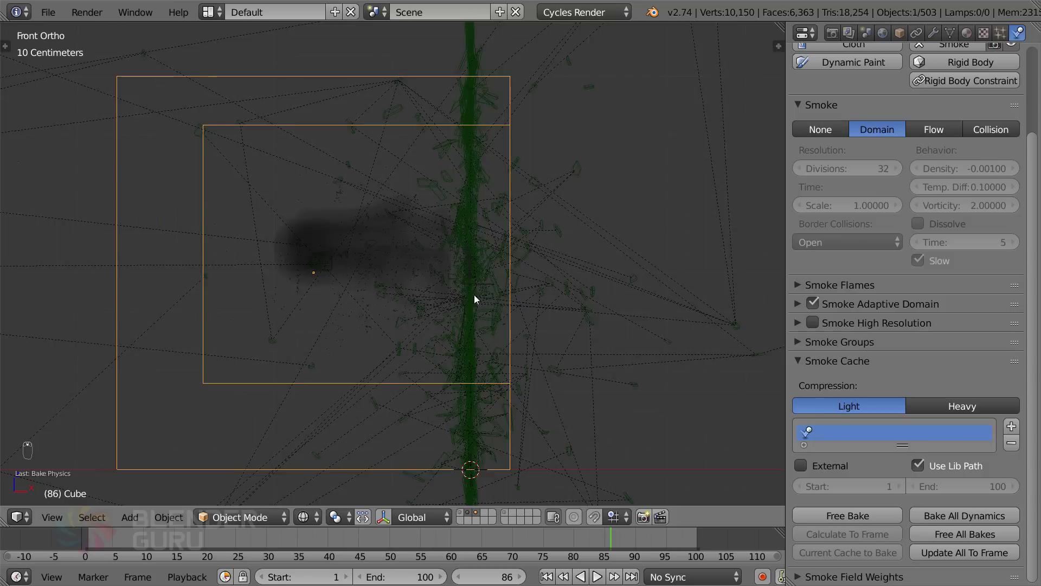
pyautogui.scroll(2, 474, 294)
pyautogui.moveTo(623, 542); pyautogui.dragTo(489, 542)
pyautogui.scroll(3, 424, 331)
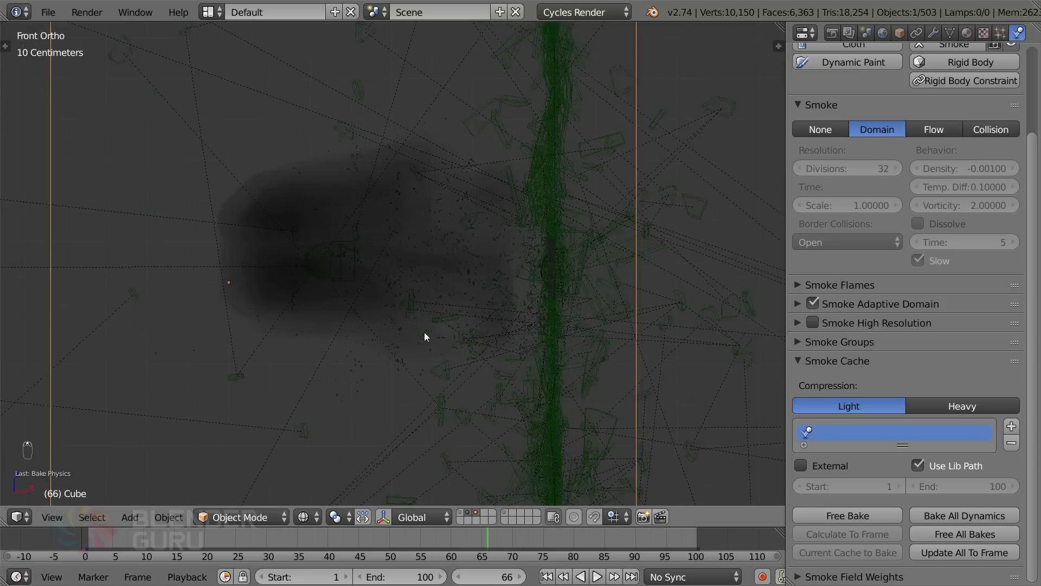
pyautogui.rightClick(344, 136)
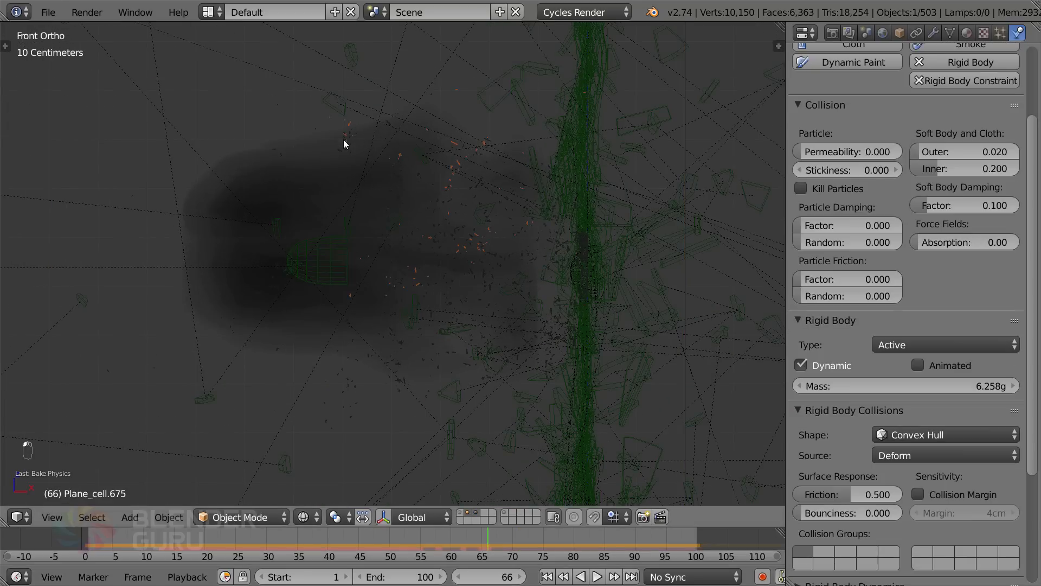
pyautogui.scroll(-5, 582, 205)
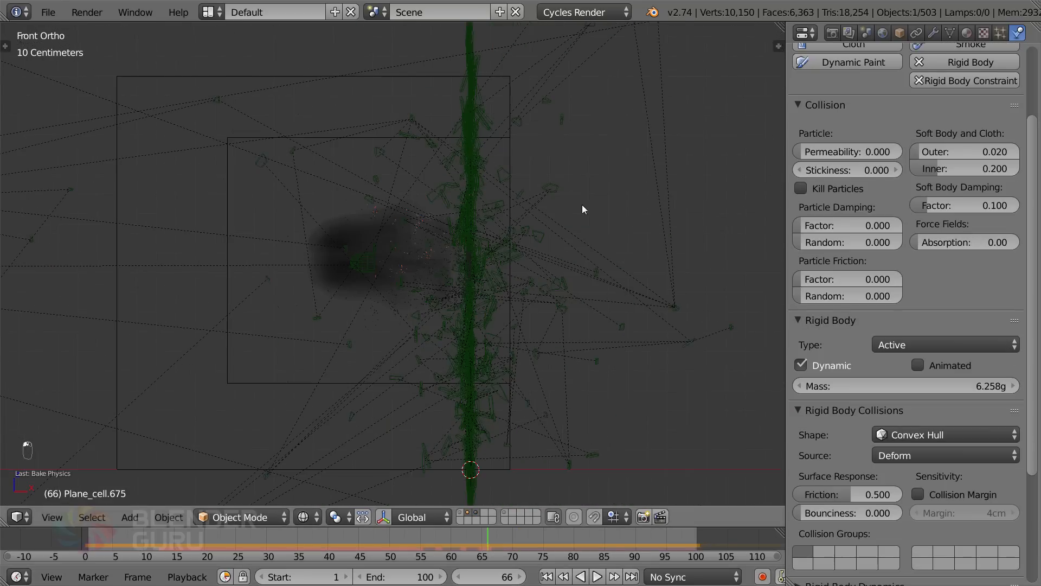
# Free the smoke domain's bake and set its resolution to 256 divisions
pyautogui.rightClick(362, 79)
pyautogui.scroll(3, 886, 243)
pyautogui.scroll(-2, 886, 488)
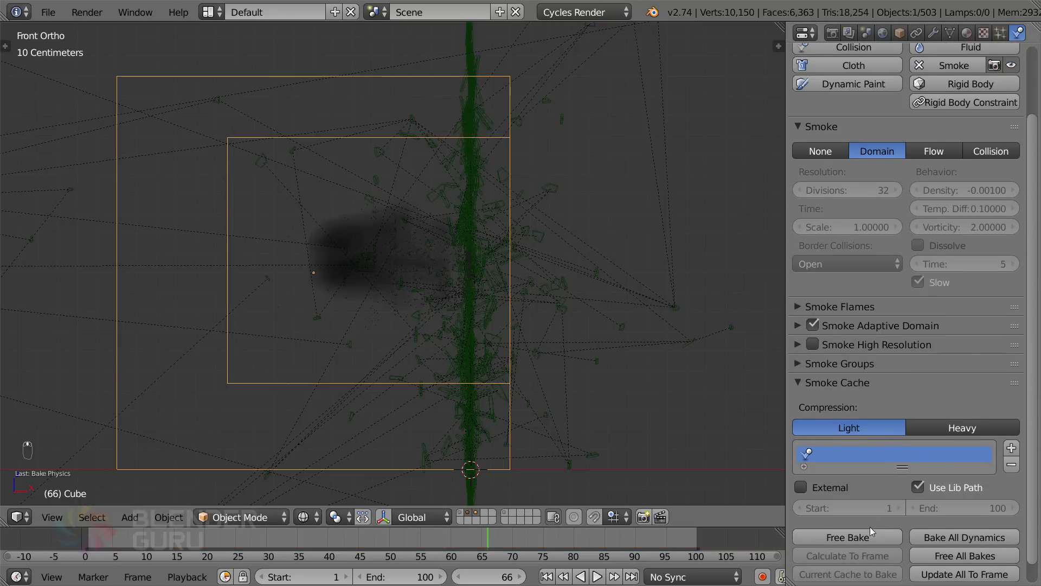
pyautogui.click(857, 536)
pyautogui.click(836, 382)
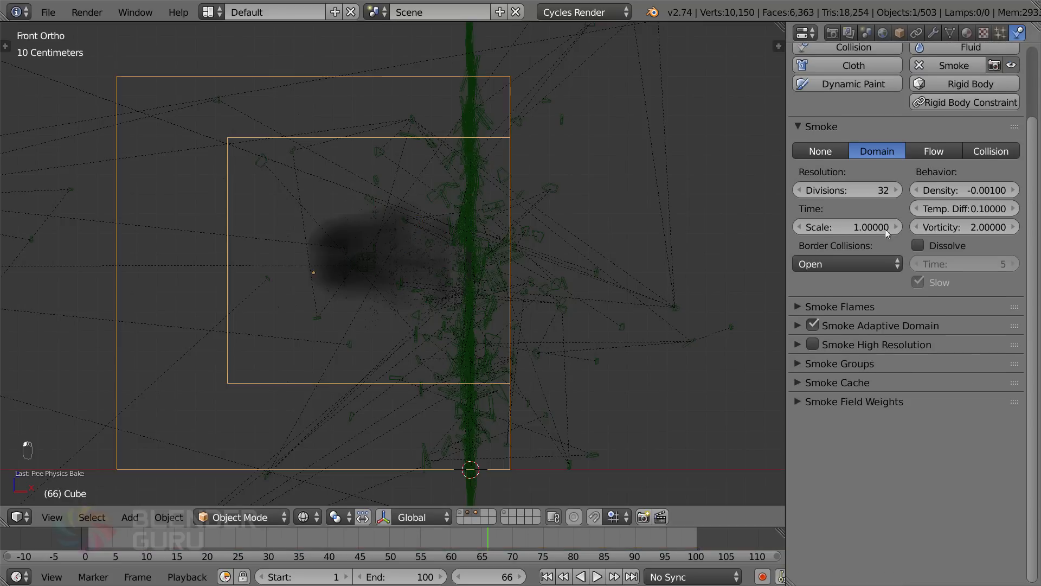
pyautogui.click(867, 190)
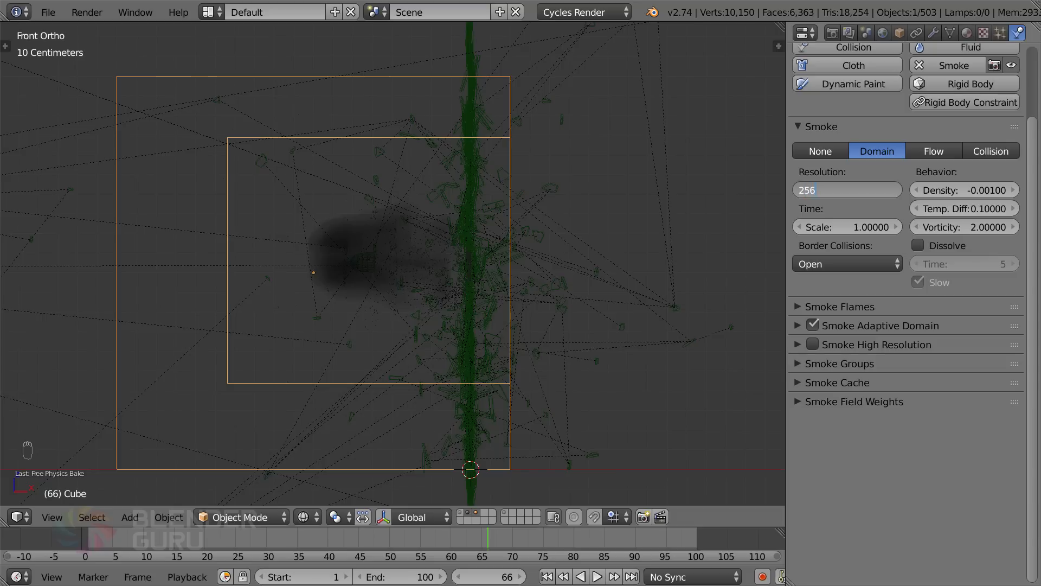
pyautogui.write('256')
pyautogui.press('Return')
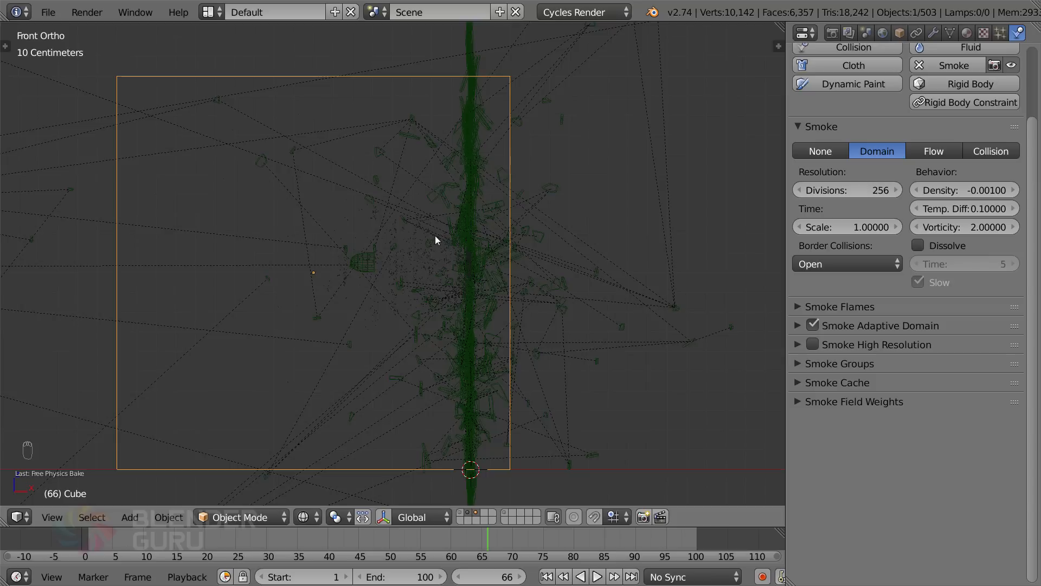
# Set the smoke domain's temperature difference to 0 and enable Smoke High Resolution
pyautogui.scroll(3, 435, 239)
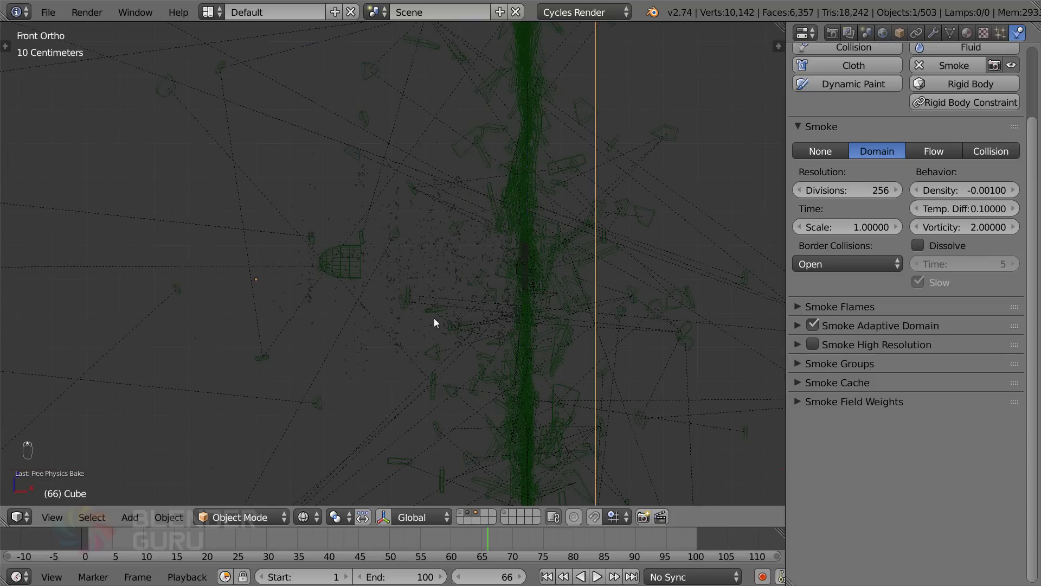
pyautogui.click(977, 209)
pyautogui.write('0')
pyautogui.press('Return')
pyautogui.click(797, 347)
pyautogui.click(812, 344)
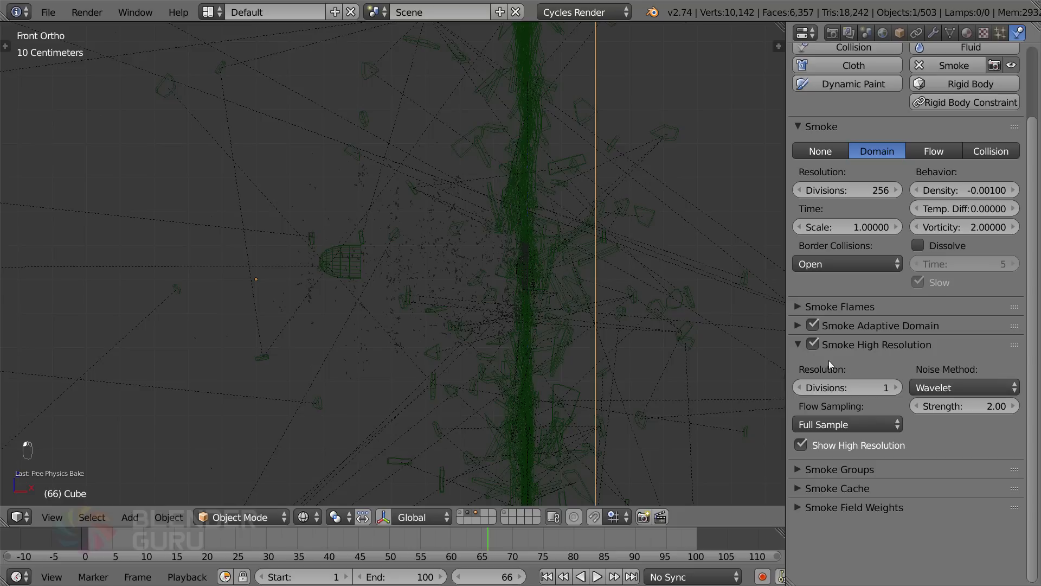
pyautogui.click(798, 346)
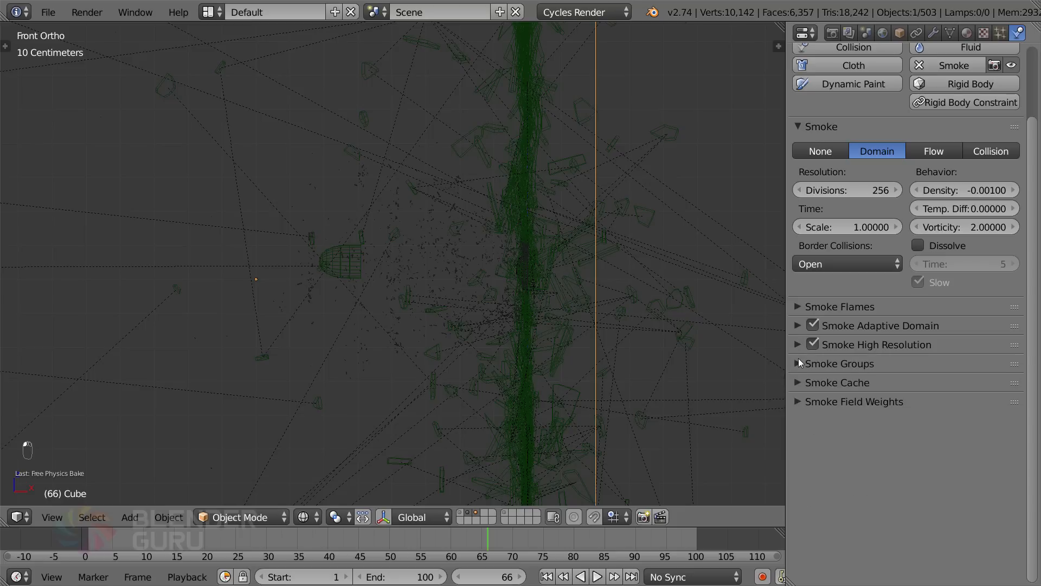
# Look through the smoke domain's group, cache and field weight settings
pyautogui.click(798, 362)
pyautogui.click(798, 362)
pyautogui.click(799, 381)
pyautogui.click(799, 380)
pyautogui.click(802, 400)
pyautogui.click(802, 400)
pyautogui.scroll(-5, 720, 327)
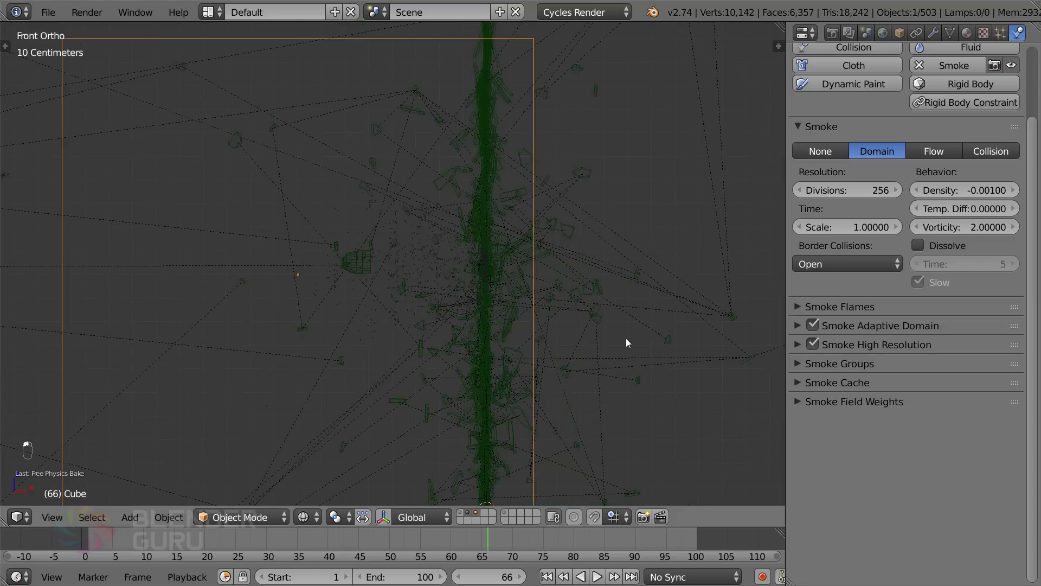
pyautogui.scroll(2, 620, 336)
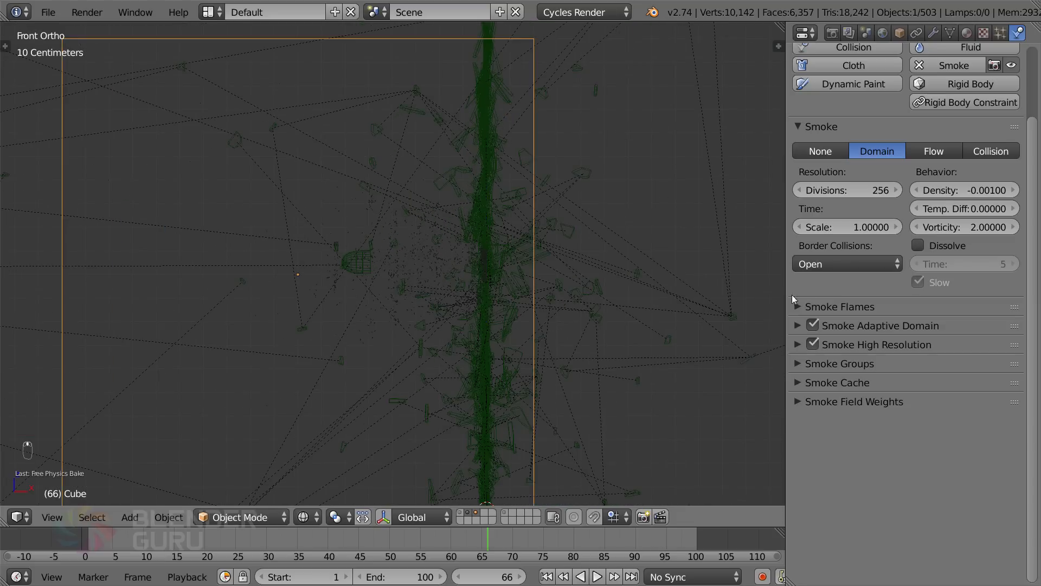
# Bake the high-resolution smoke of the domain for frames 1 to 100
pyautogui.click(857, 382)
pyautogui.scroll(-1, 889, 402)
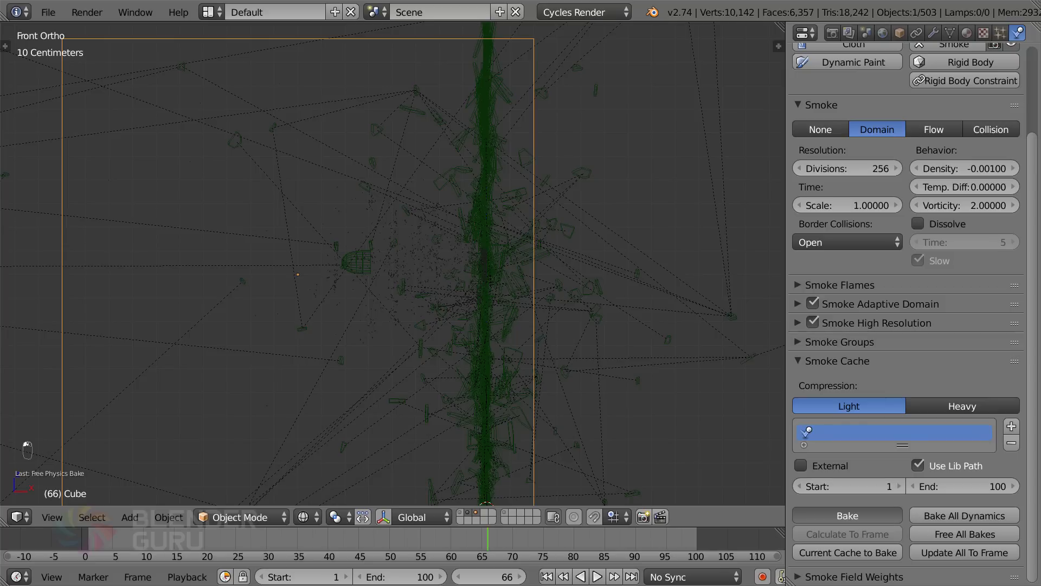
pyautogui.click(847, 515)
# Examine the shape of the high-resolution smoke from several angles at frames such as 75, 40, 29 and 67
pyautogui.moveTo(489, 301); pyautogui.dragTo(500, 492, button='middle')
pyautogui.click(480, 512)
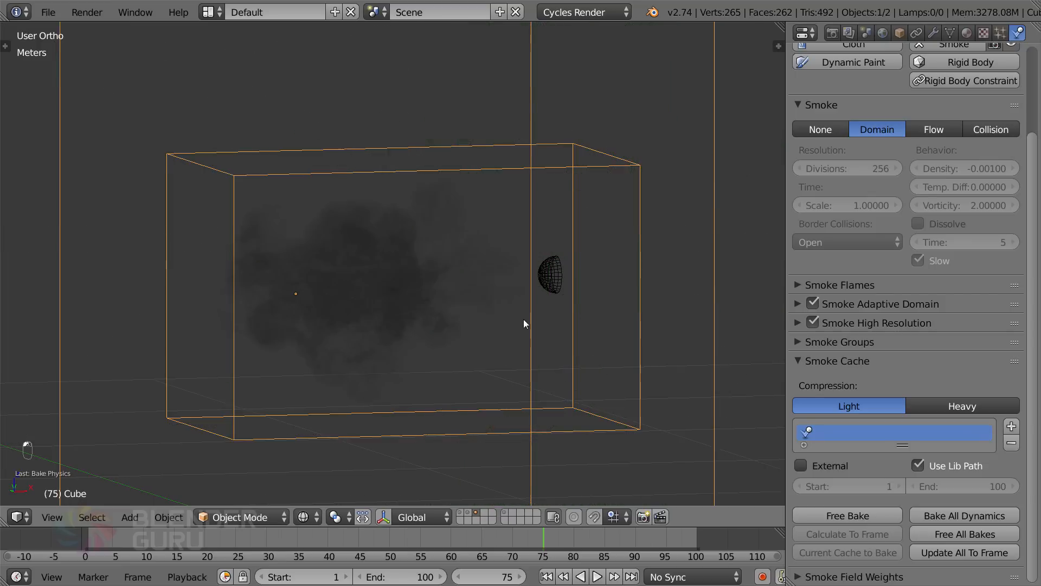
pyautogui.moveTo(523, 319); pyautogui.dragTo(399, 394, button='middle')
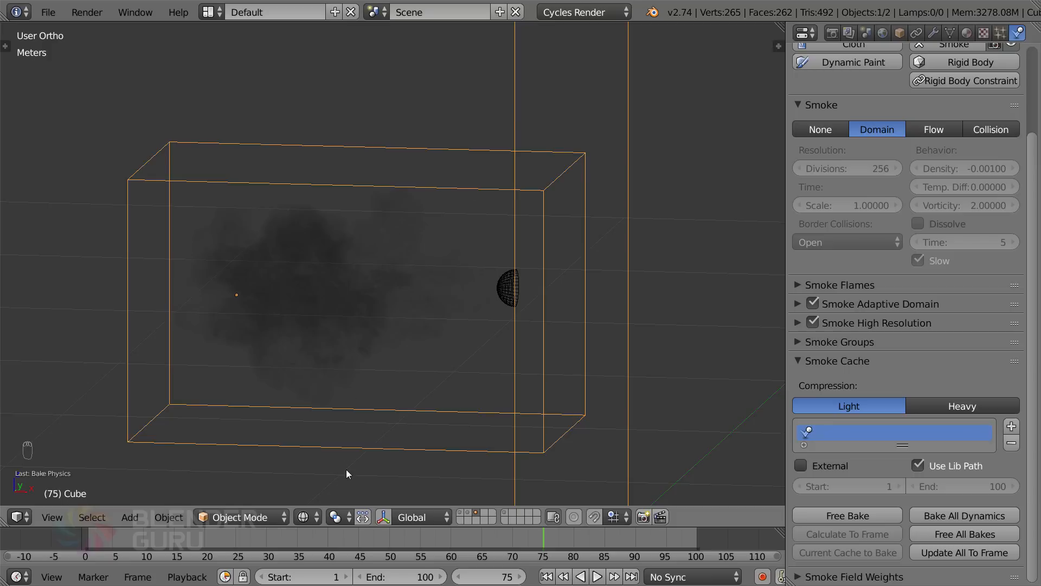
pyautogui.click(327, 538)
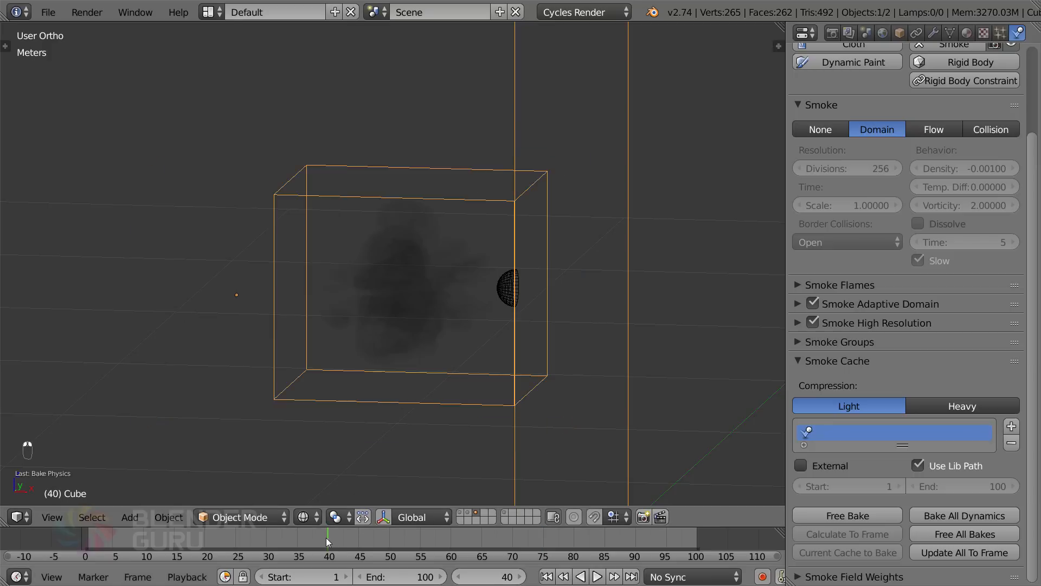
pyautogui.click(260, 533)
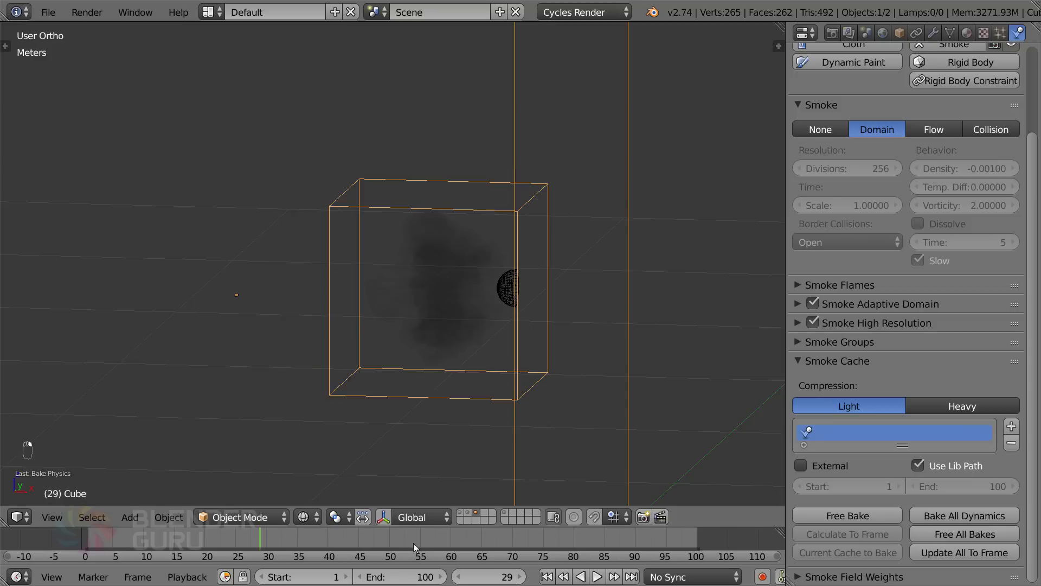
pyautogui.moveTo(413, 542); pyautogui.dragTo(494, 540)
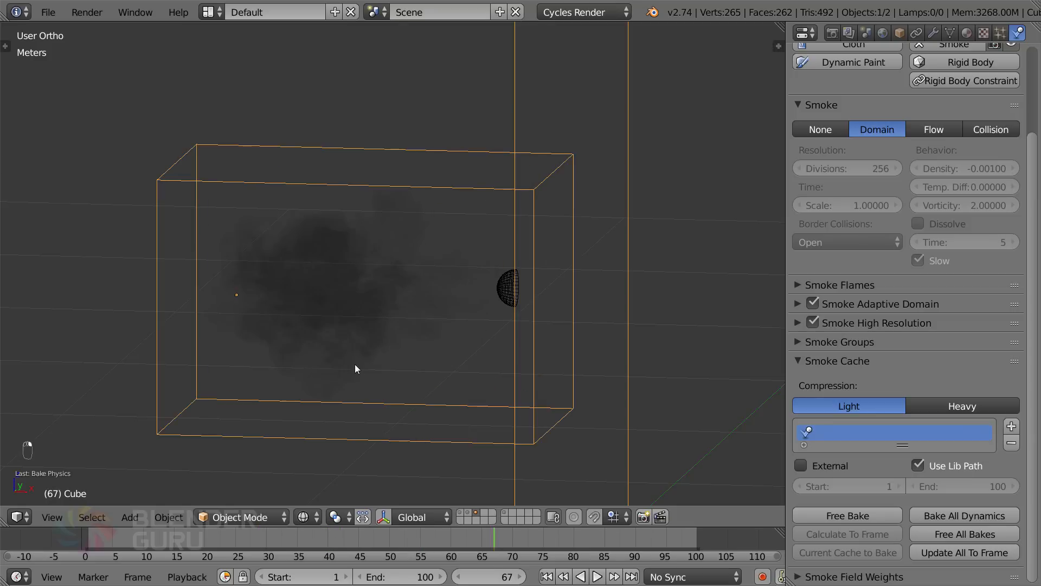
pyautogui.moveTo(355, 364)
pyautogui.mouseDown(button='middle')
pyautogui.moveTo(333, 366)
pyautogui.moveTo(359, 361)
pyautogui.mouseUp(button='middle')
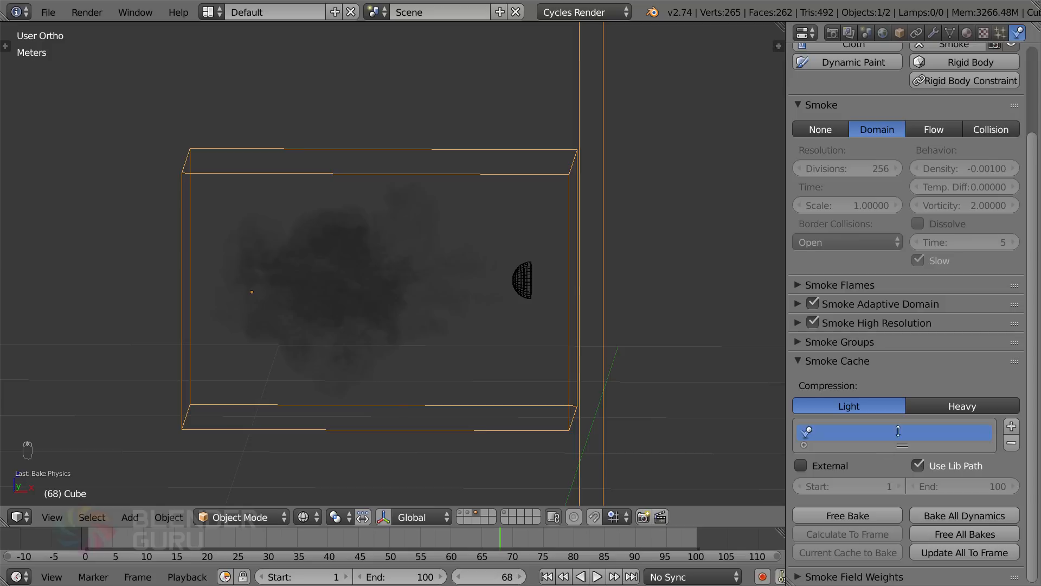
pyautogui.click(855, 359)
pyautogui.press('KP_0')
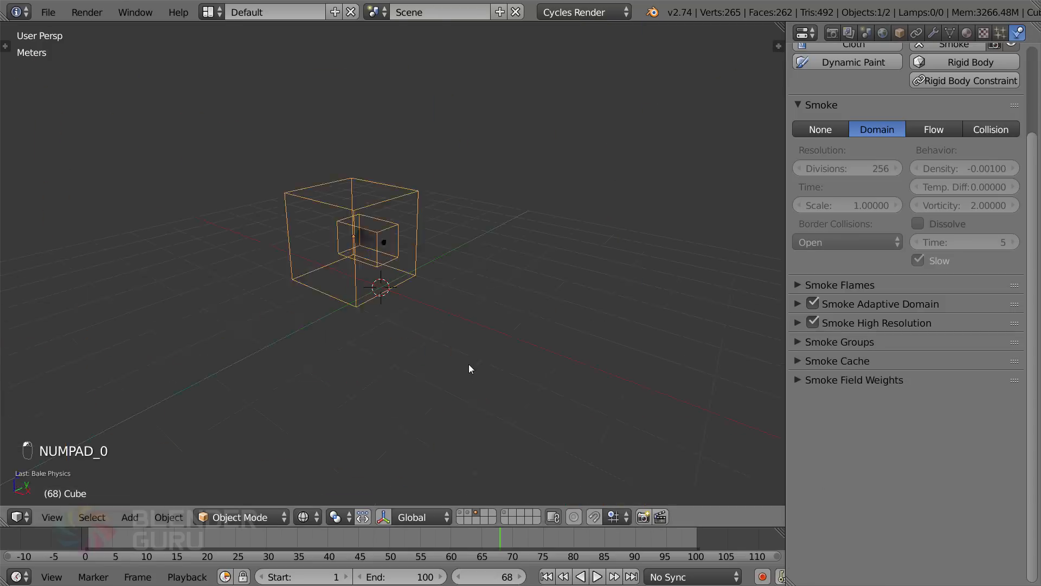
# Examine the smoke and its domain from the front view
pyautogui.press('KP_1')
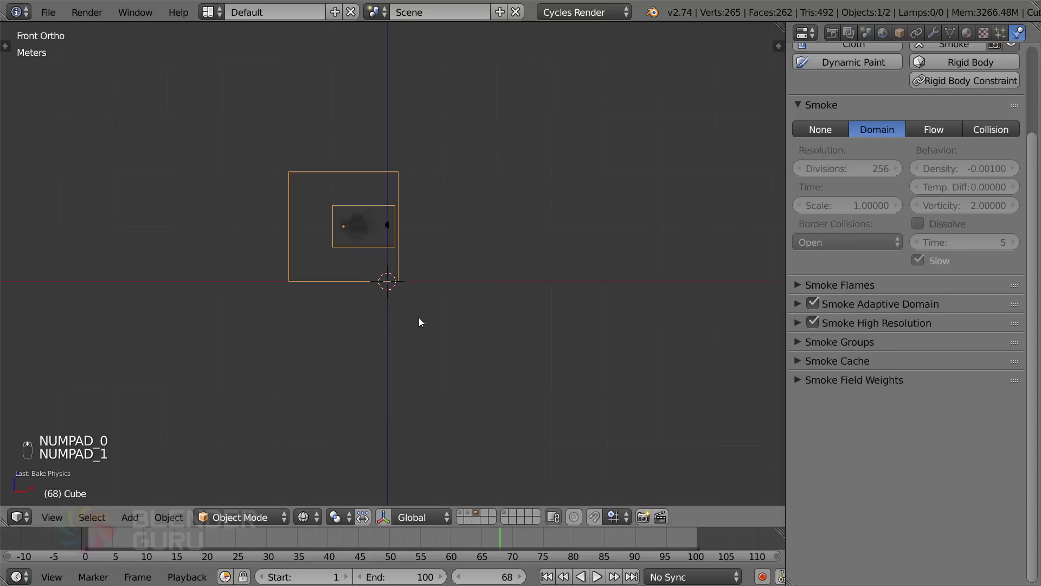
pyautogui.scroll(4, 419, 318)
pyautogui.keyDown('shift'); pyautogui.moveTo(432, 255); pyautogui.dragTo(597, 340, button='middle'); pyautogui.keyUp('shift')
pyautogui.scroll(3, 533, 330)
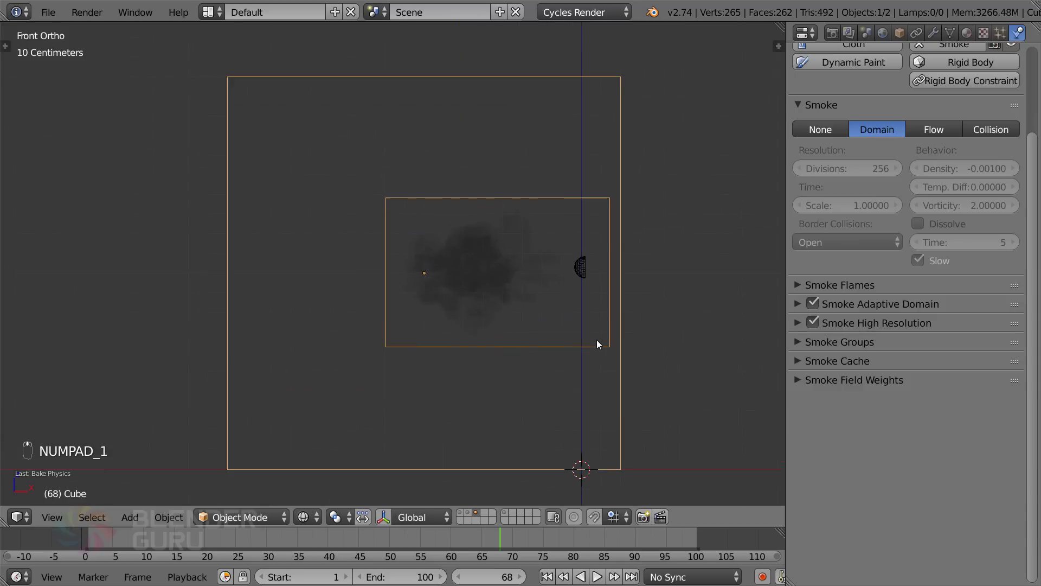
pyautogui.scroll(2, 597, 341)
# Show the layer with the fractured glass pane and return the animation to frame 1
pyautogui.click(471, 512)
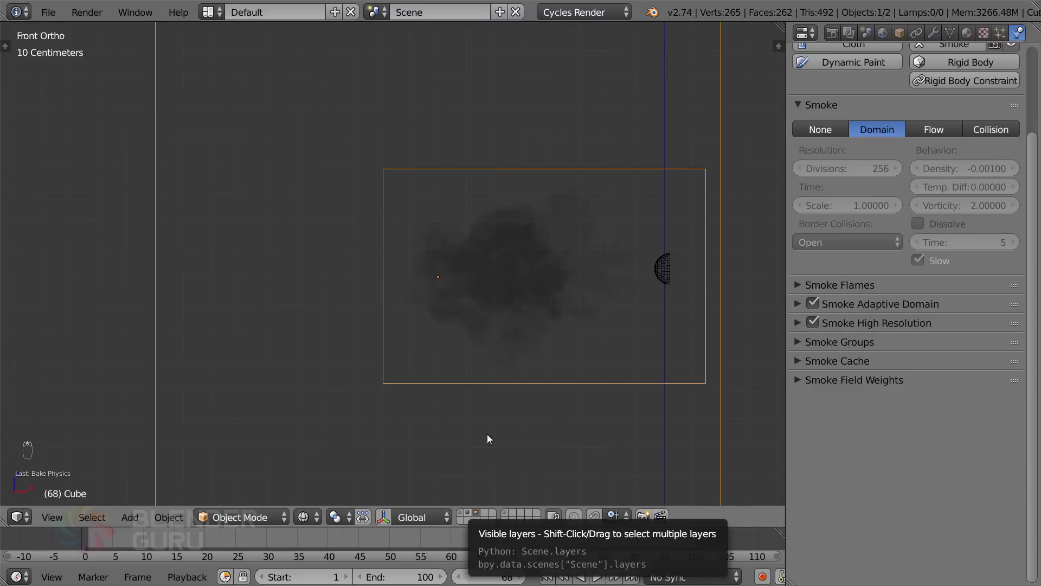
pyautogui.moveTo(477, 337); pyautogui.dragTo(500, 392, button='middle')
pyautogui.moveTo(500, 536); pyautogui.dragTo(103, 552)
pyautogui.hotkey('shift', 'Left')
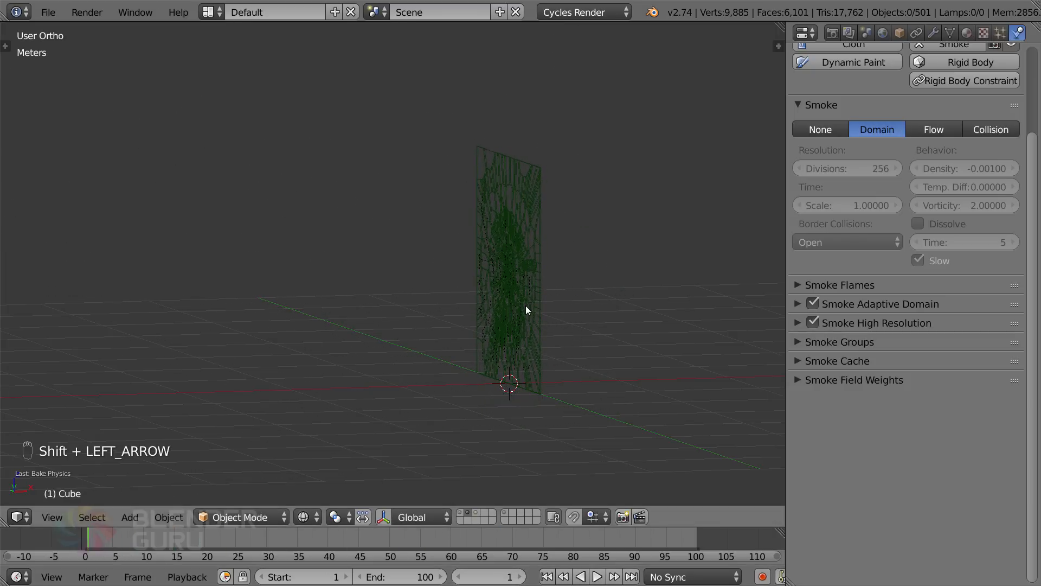
pyautogui.hotkey('alt', 'a')
pyautogui.press('Escape')
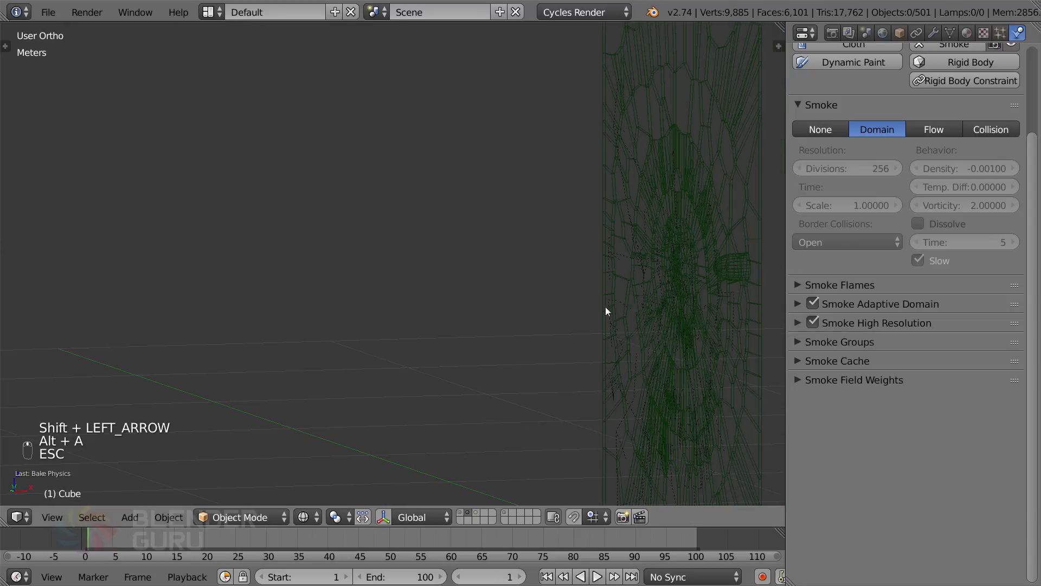
# Select the bullet and play the shattering animation from frame 1 to examine its impact on the glass
pyautogui.keyDown('shift'); pyautogui.moveTo(622, 298); pyautogui.dragTo(459, 293, button='middle'); pyautogui.keyUp('shift')
pyautogui.rightClick(581, 263)
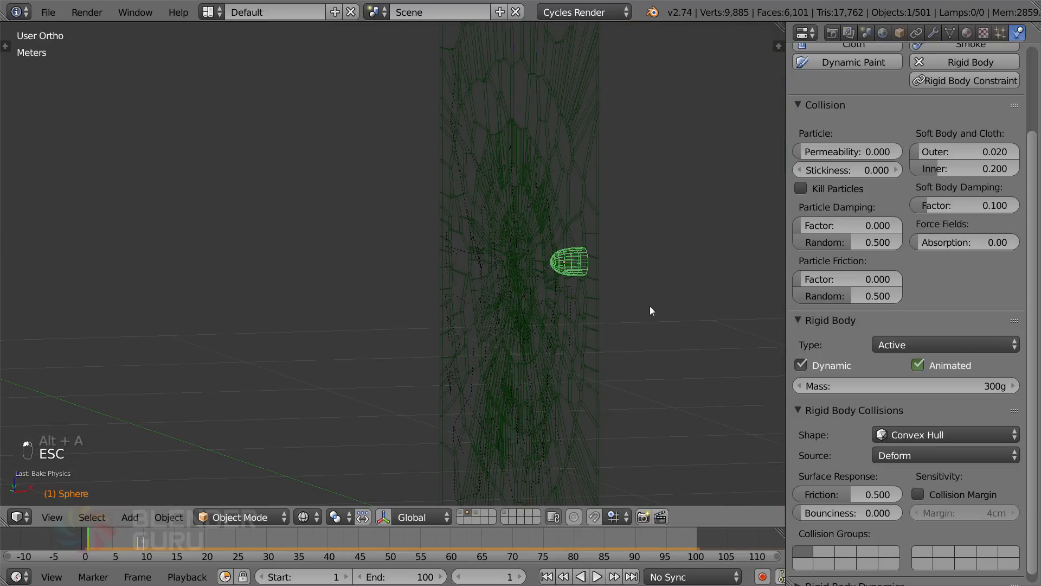
pyautogui.hotkey('shift', 'Left')
pyautogui.hotkey('alt', 'a')
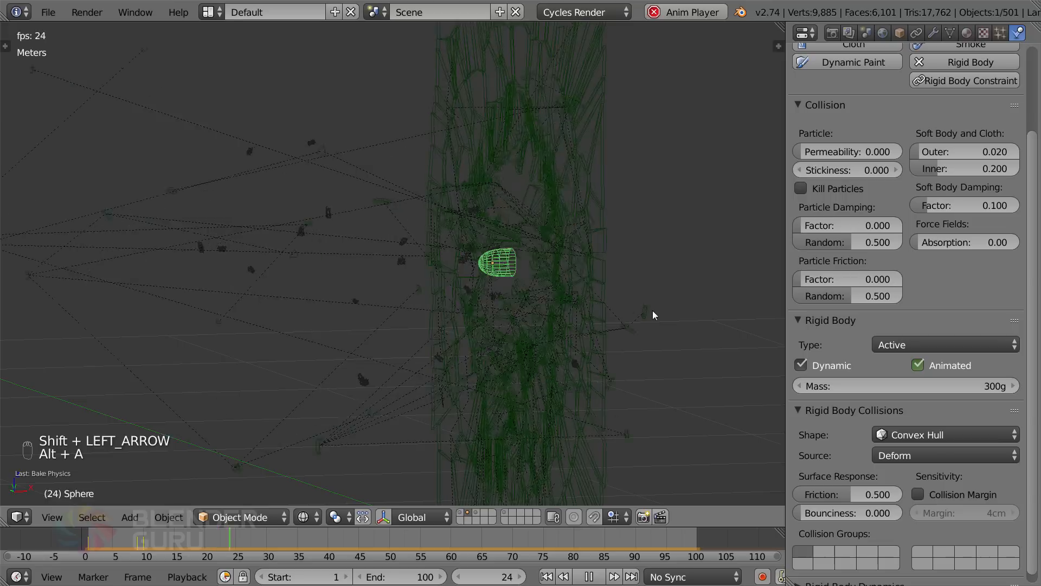
pyautogui.press('Escape')
# Switch the viewport to solid shading and replay the bullet impact
pyautogui.press('z')
pyautogui.hotkey('alt', 'a')
pyautogui.press('Escape')
pyautogui.hotkey('alt', 'a')
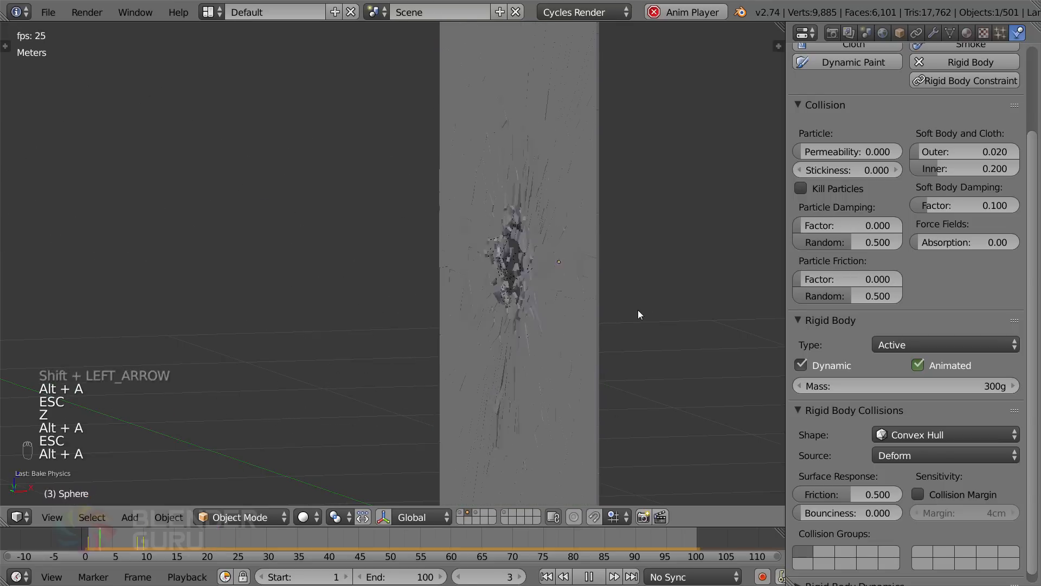
pyautogui.press('Escape')
# Free all physics bakes and set the Rigid Body World to 62 steps per second and 12 solver iterations
pyautogui.scroll(5, 921, 282)
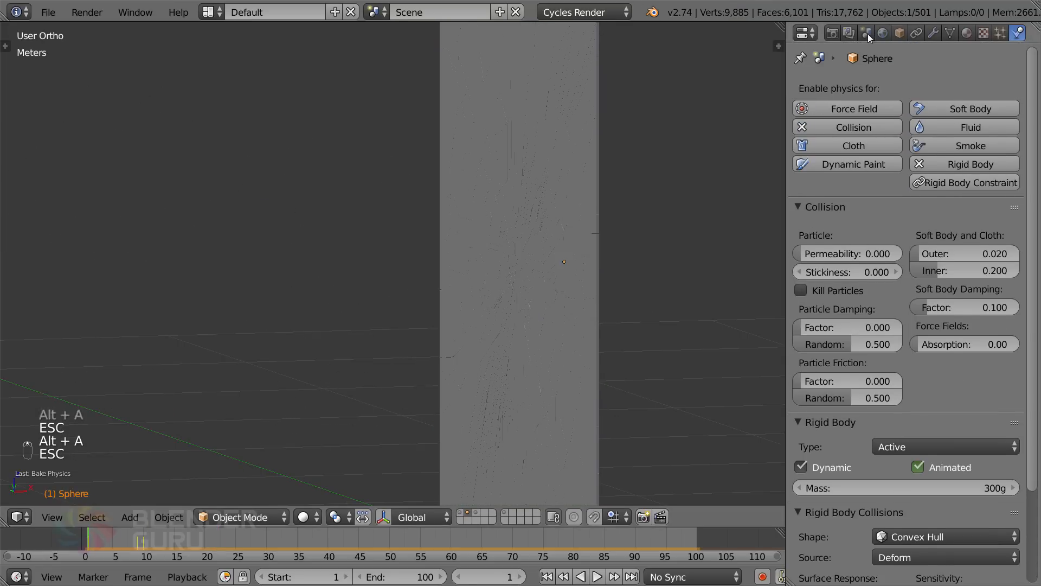
pyautogui.click(866, 34)
pyautogui.scroll(-3, 921, 417)
pyautogui.click(870, 463)
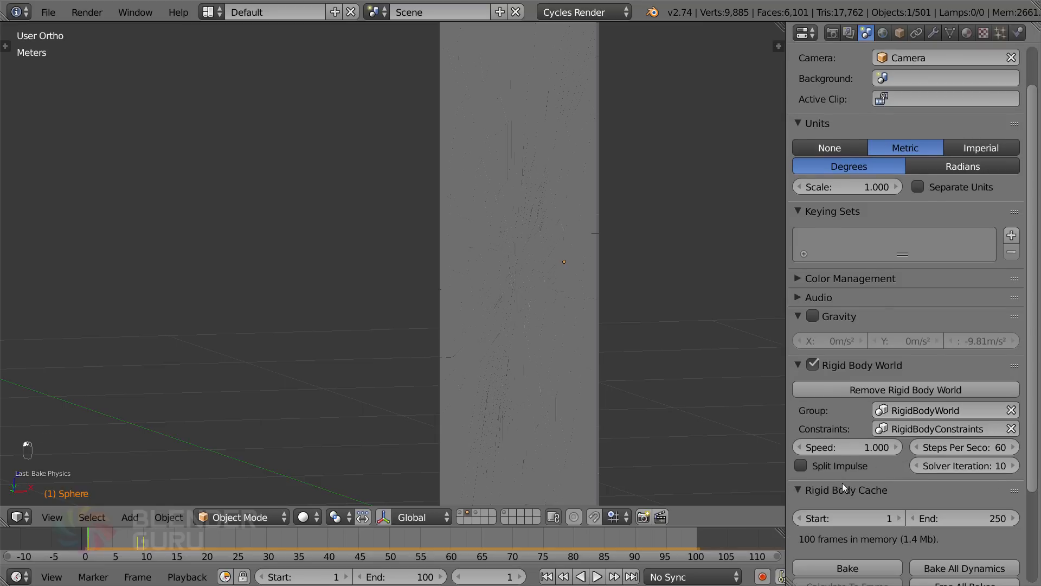
pyautogui.scroll(-2, 868, 480)
pyautogui.scroll(-2, 893, 478)
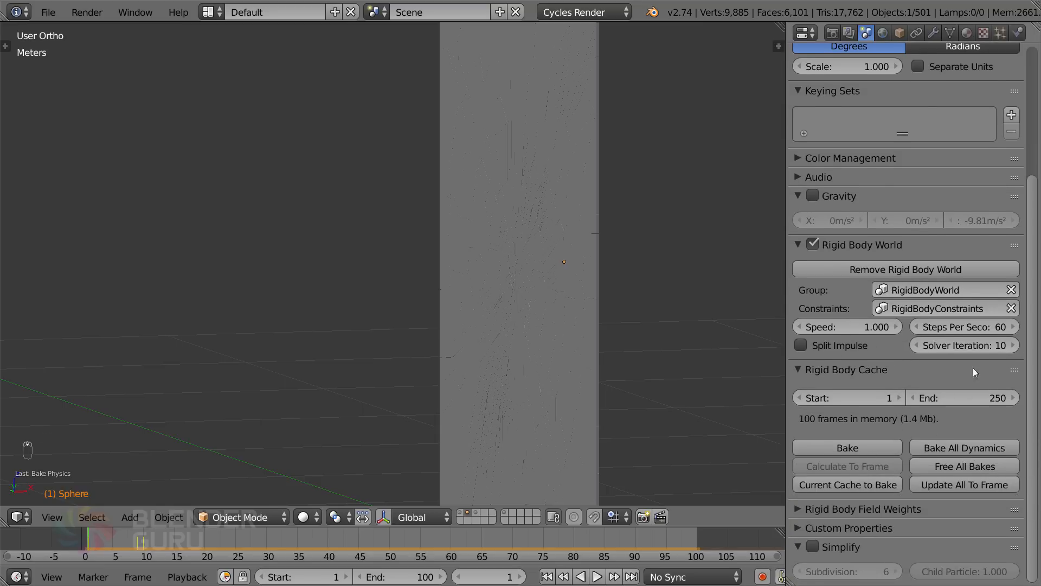
pyautogui.click(1012, 327)
pyautogui.click(1012, 345)
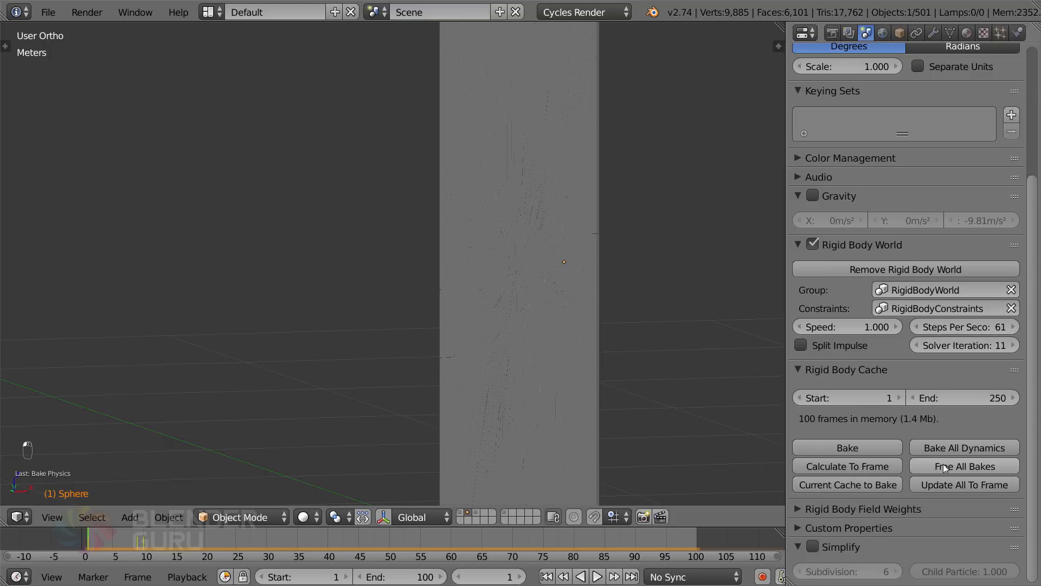
pyautogui.click(925, 466)
pyautogui.click(1013, 345)
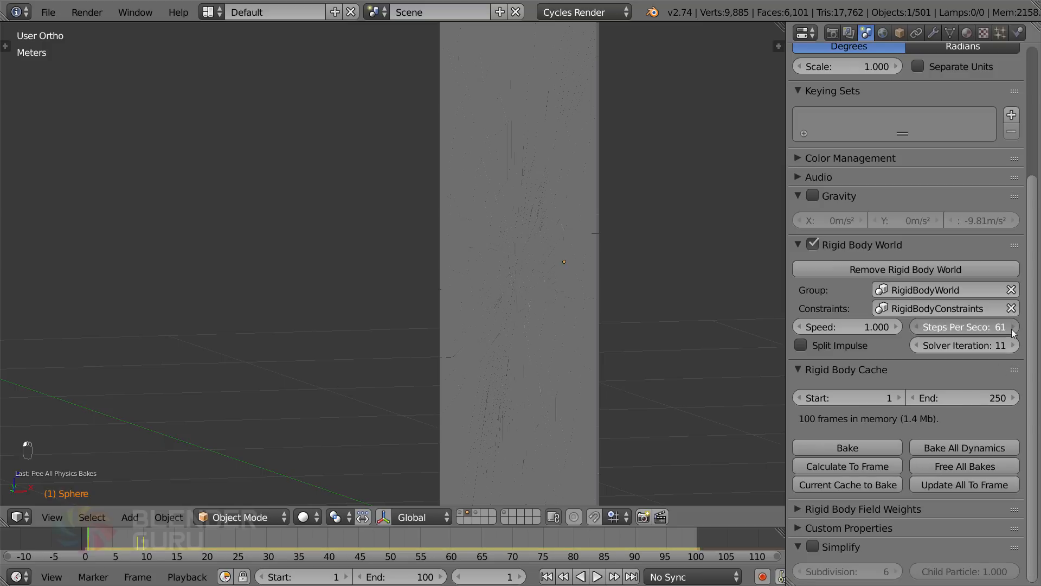
pyautogui.click(1012, 327)
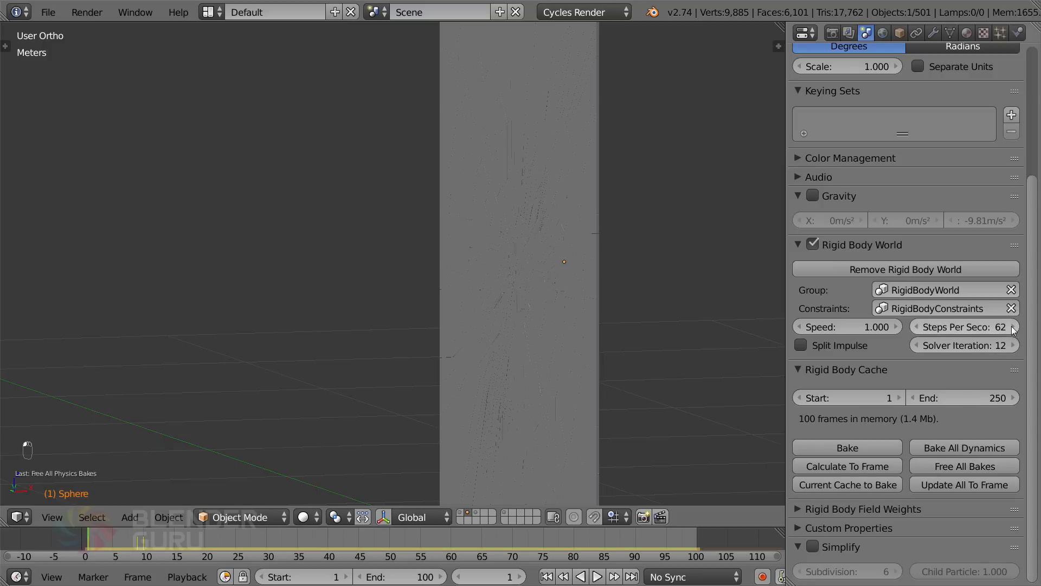
# Bake the rigid body simulation and scrub through the impact to frame 14
pyautogui.click(847, 449)
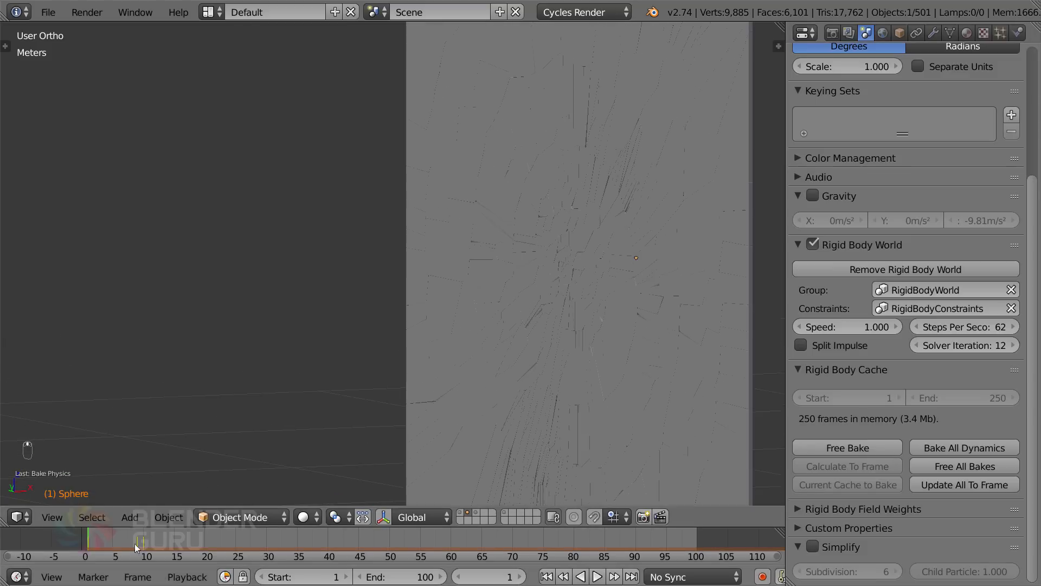
pyautogui.click(111, 538)
pyautogui.moveTo(112, 538); pyautogui.dragTo(170, 537)
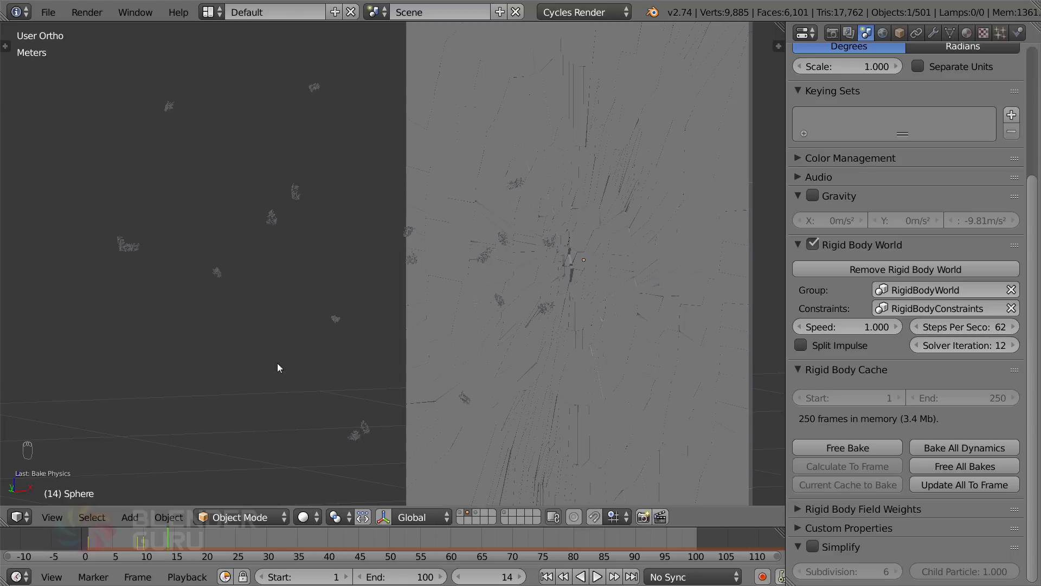
# Free all bakes and set the cache step to 2 for the particle system of one of the flying glass shards
pyautogui.rightClick(337, 320)
pyautogui.hotkey('shift', 'Left')
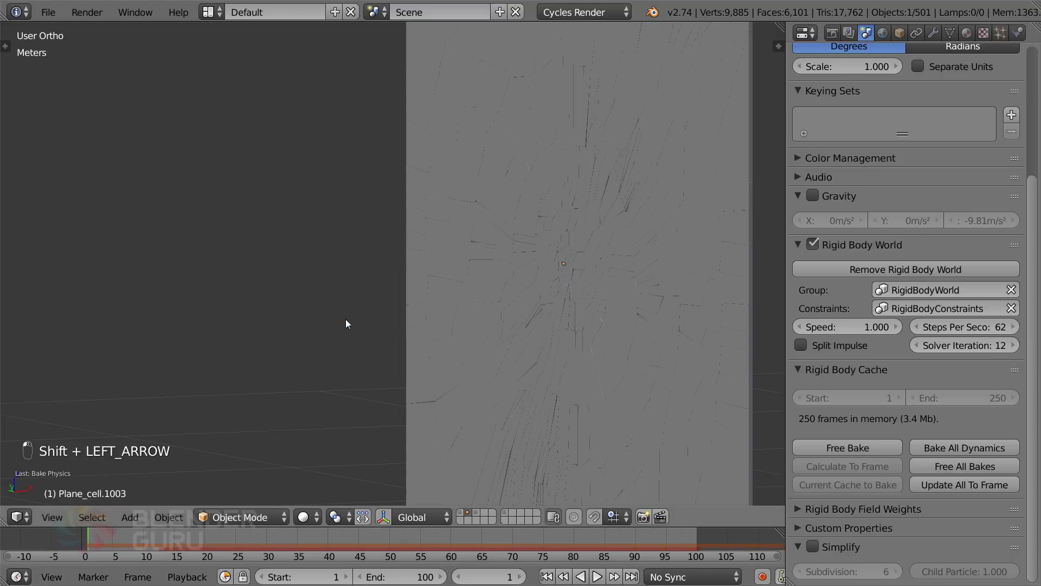
pyautogui.click(1002, 34)
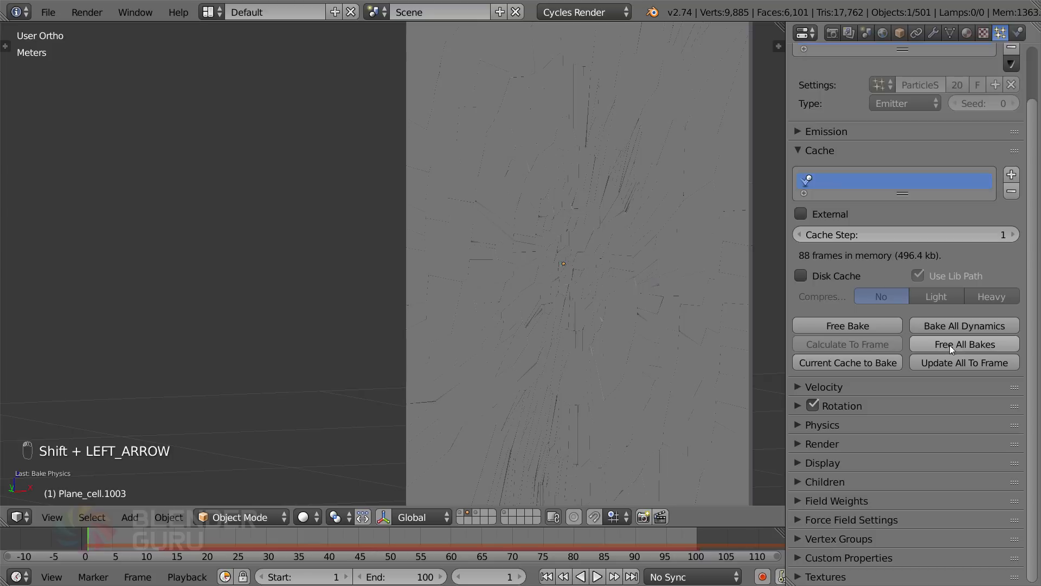
pyautogui.scroll(3, 971, 301)
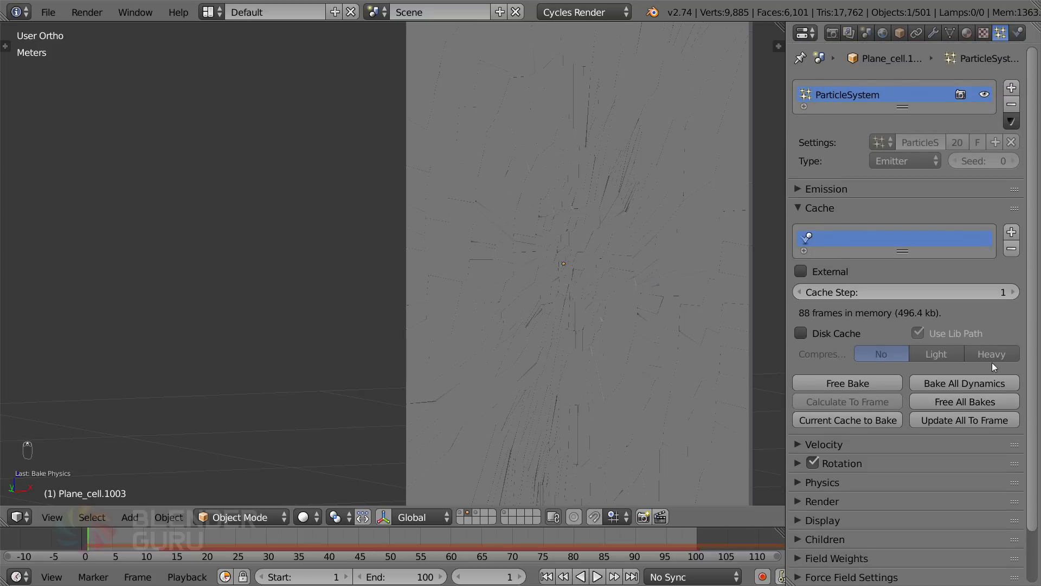
pyautogui.click(971, 401)
pyautogui.click(1013, 292)
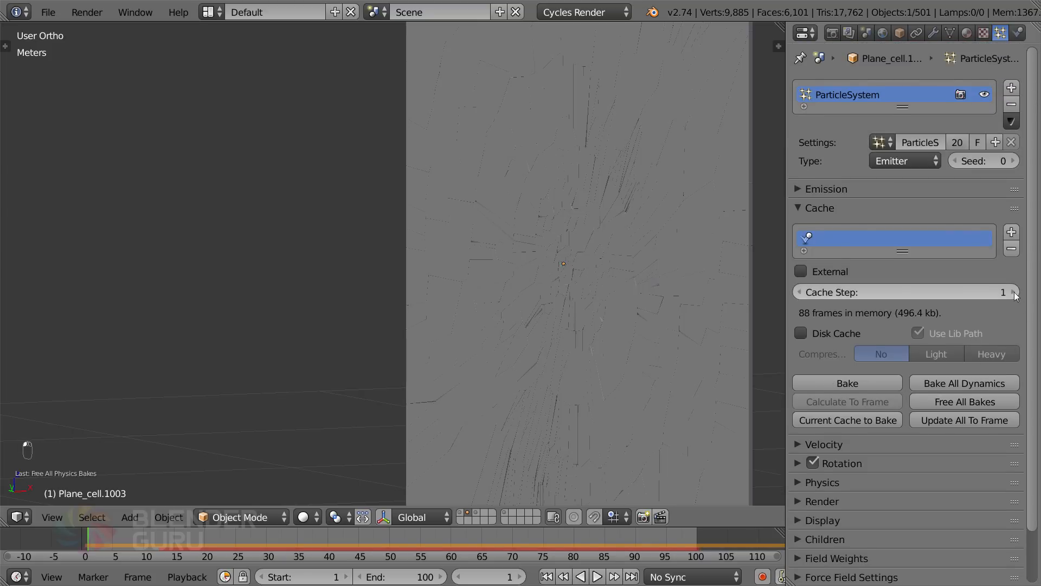
# Bake all dynamics and review the impact up close, ending back at frame 1
pyautogui.click(992, 383)
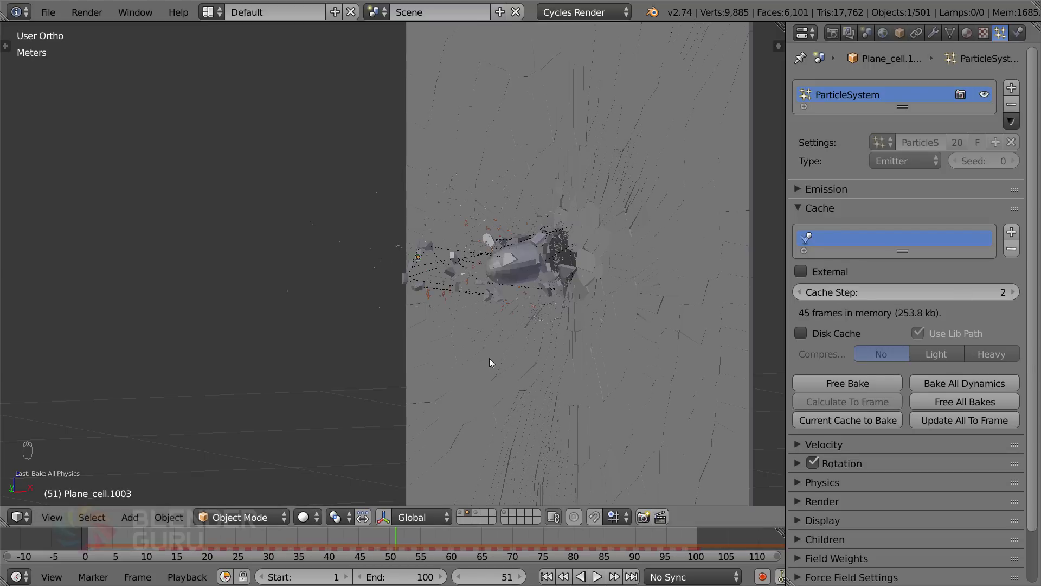
pyautogui.moveTo(489, 358); pyautogui.dragTo(458, 378, button='middle')
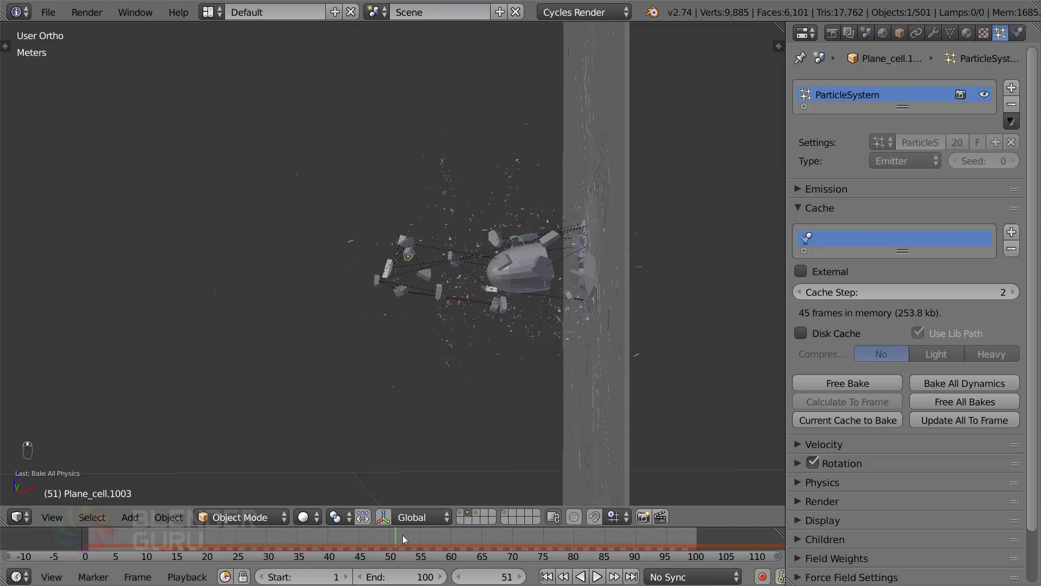
pyautogui.moveTo(403, 535); pyautogui.dragTo(261, 549)
pyautogui.scroll(-2, 434, 332)
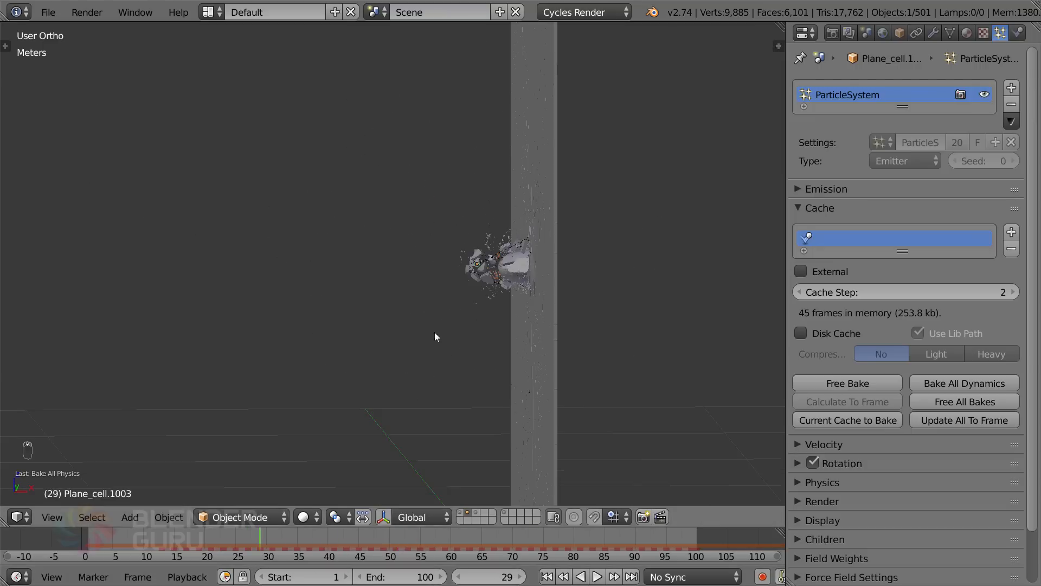
pyautogui.hotkey('shift', 'Left')
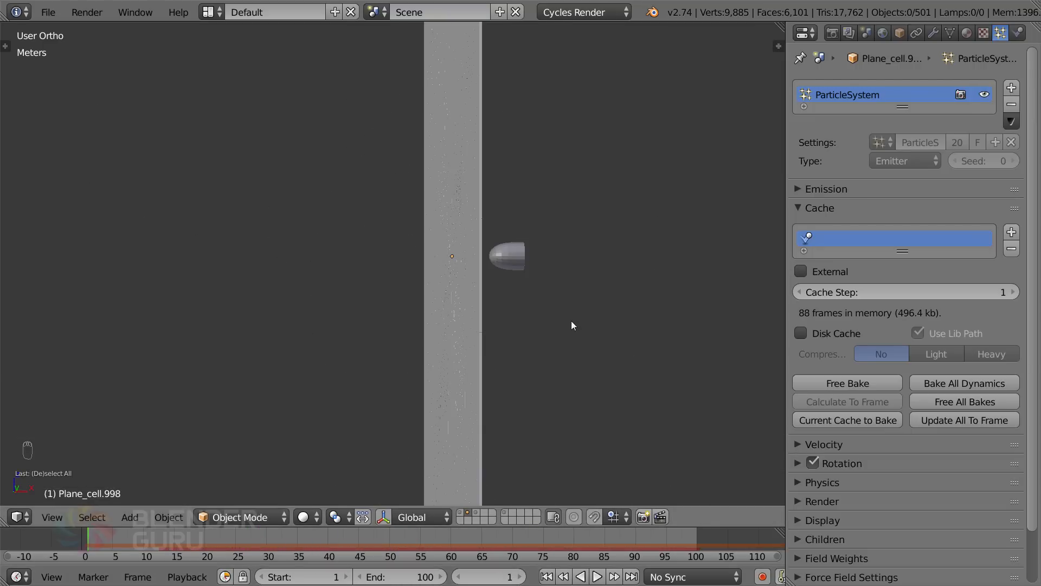
# Box-select all the glass pane's shards from the top view, leaving the bullet unselected
pyautogui.scroll(-2, 573, 326)
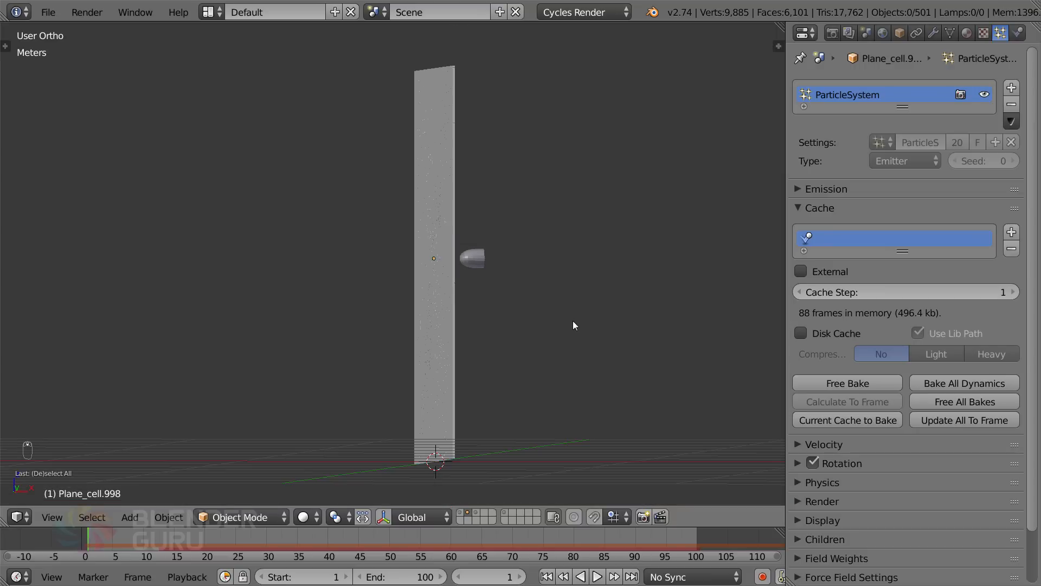
pyautogui.press('KP_7')
pyautogui.scroll(-1, 558, 323)
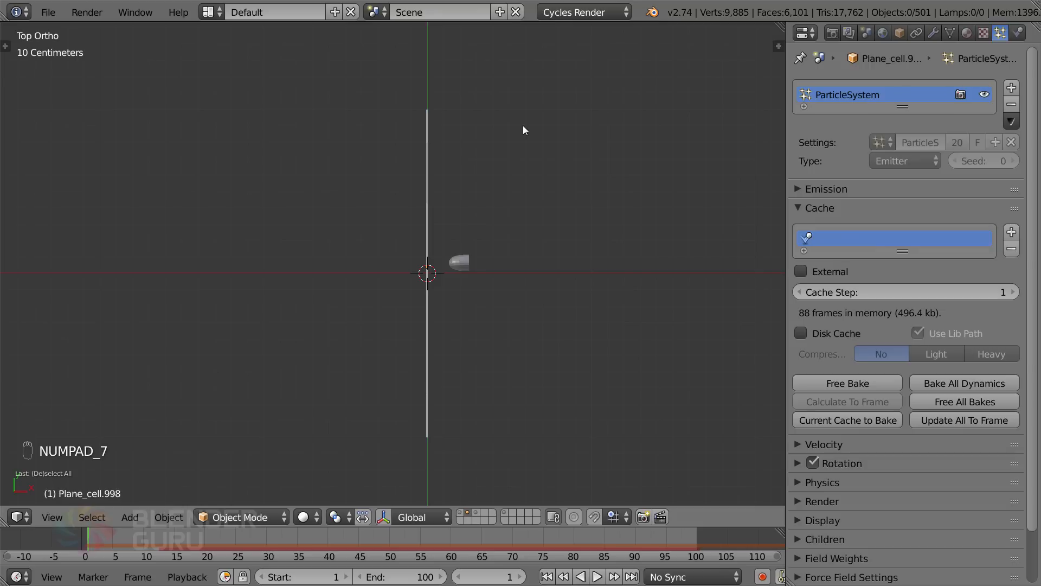
pyautogui.press('b')
pyautogui.moveTo(428, 83); pyautogui.dragTo(441, 458)
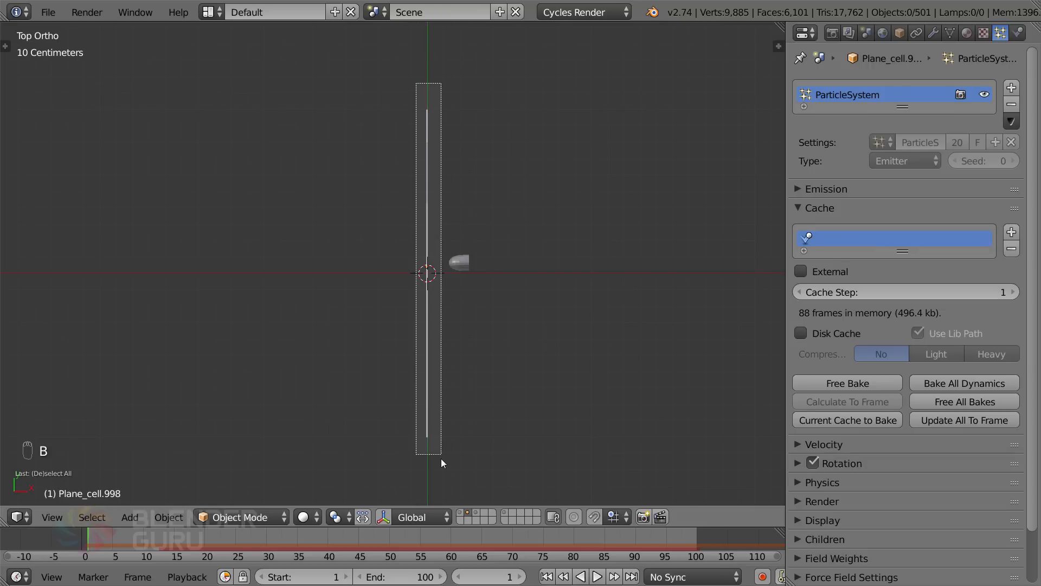
pyautogui.moveTo(441, 457); pyautogui.dragTo(491, 279, button='middle')
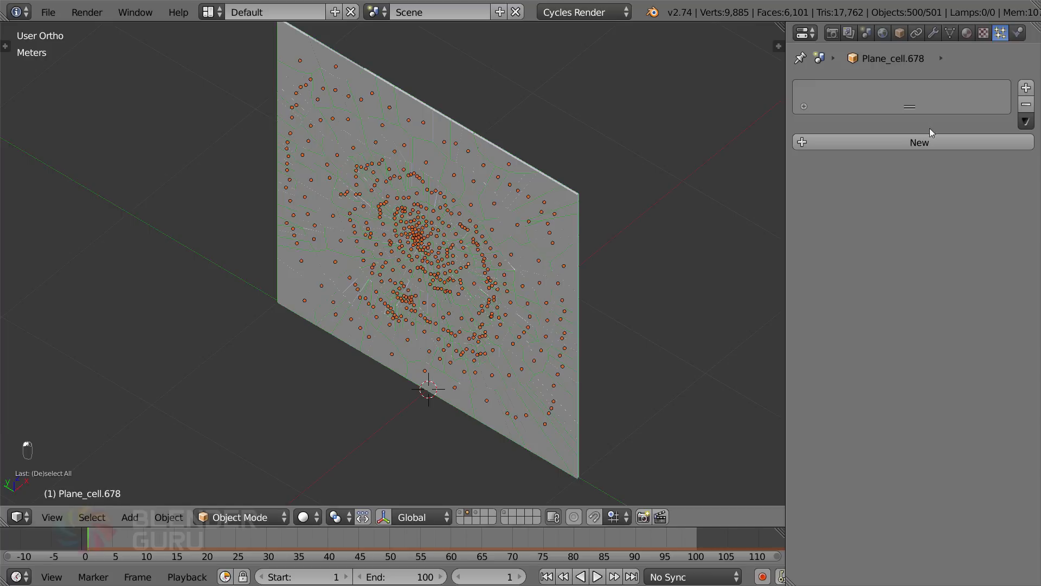
# Change the surface shader of the shards' material to Glass BSDF
pyautogui.click(967, 33)
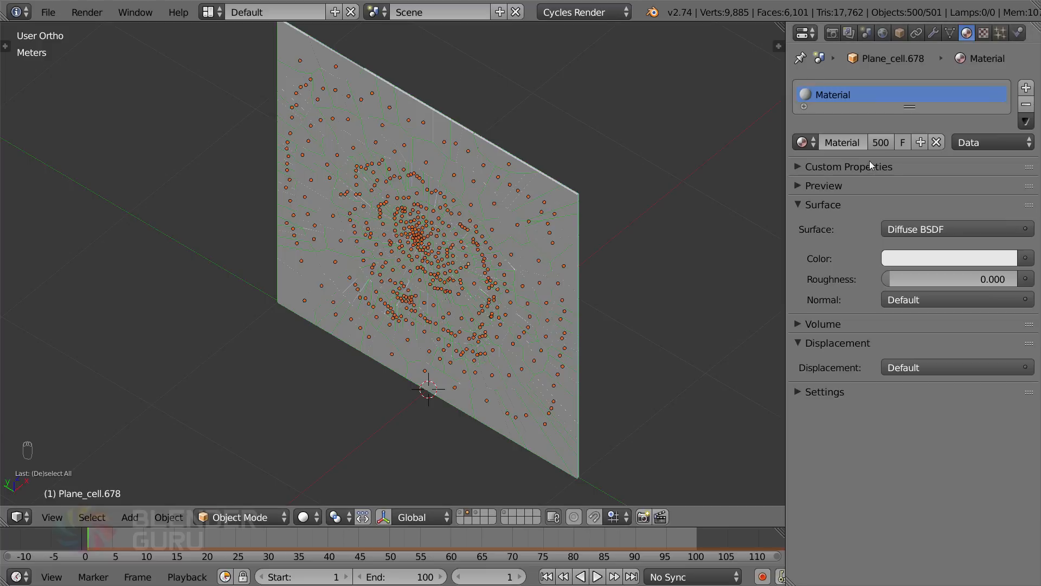
pyautogui.click(916, 227)
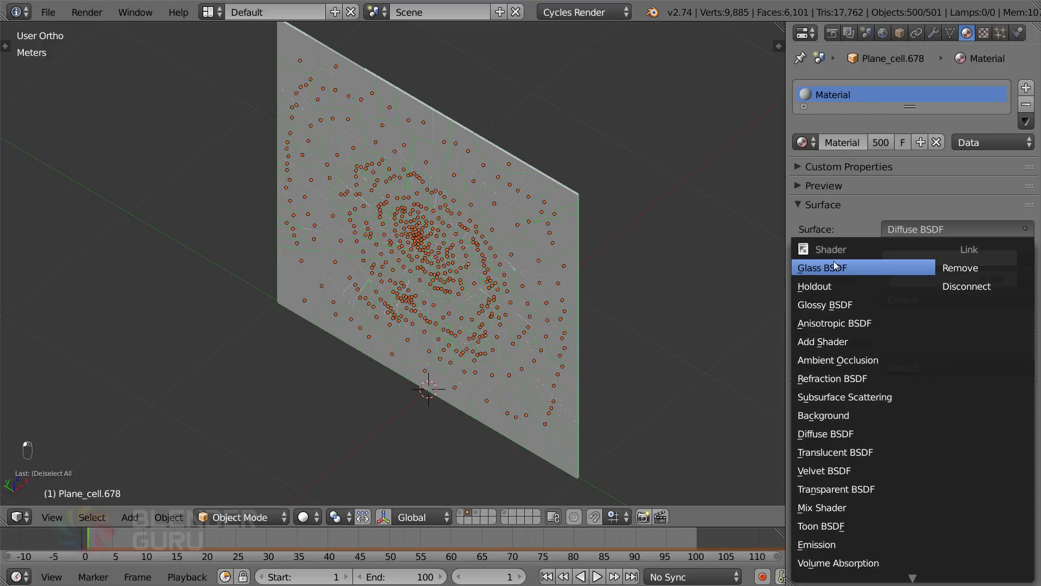
pyautogui.click(873, 268)
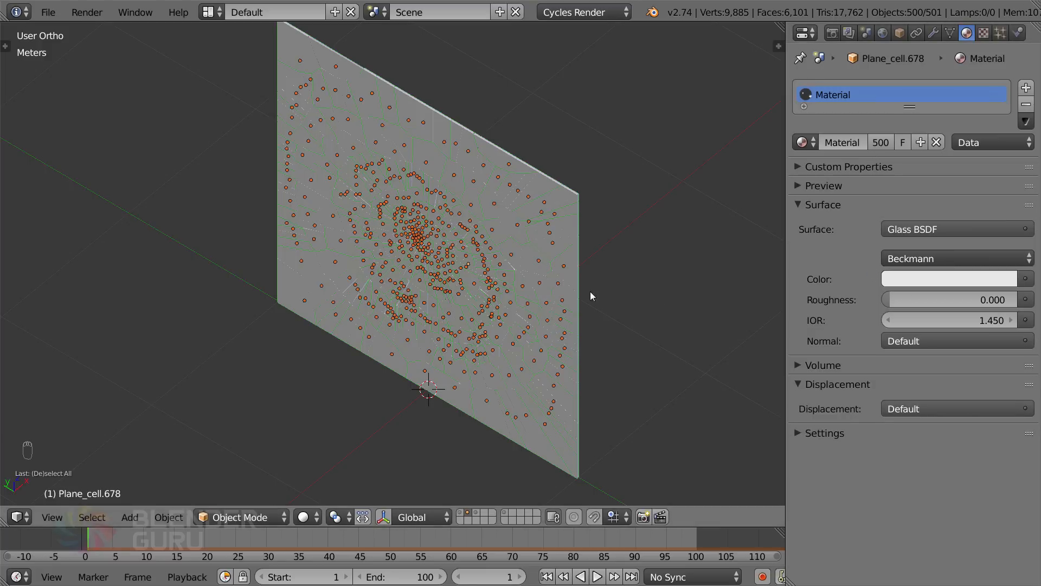
# Link the active shard's material to all selected shards and check the pane in wireframe and solid shading
pyautogui.moveTo(590, 292); pyautogui.dragTo(577, 263, button='middle')
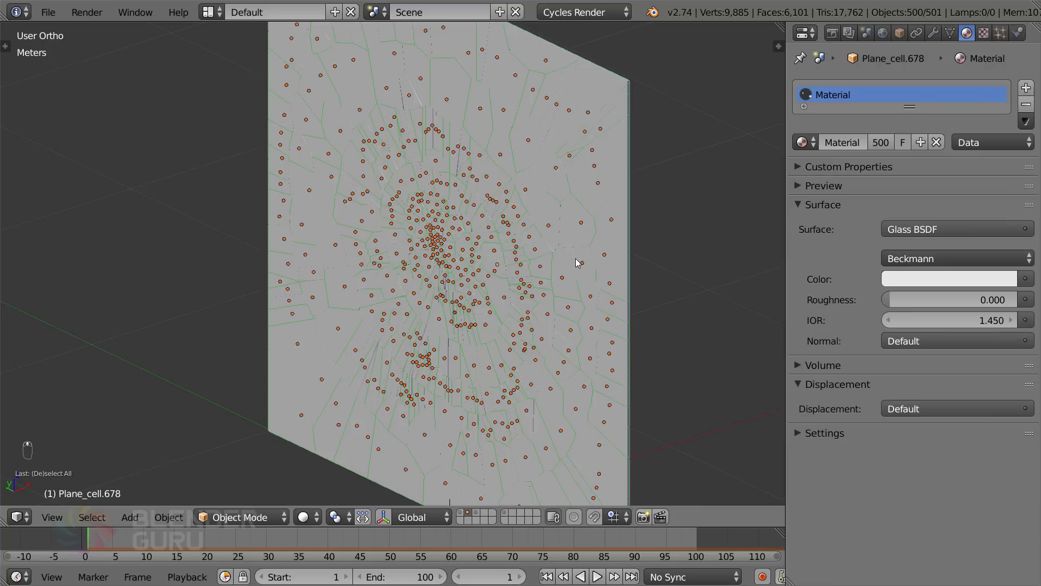
pyautogui.hotkey('ctrl', 'l')
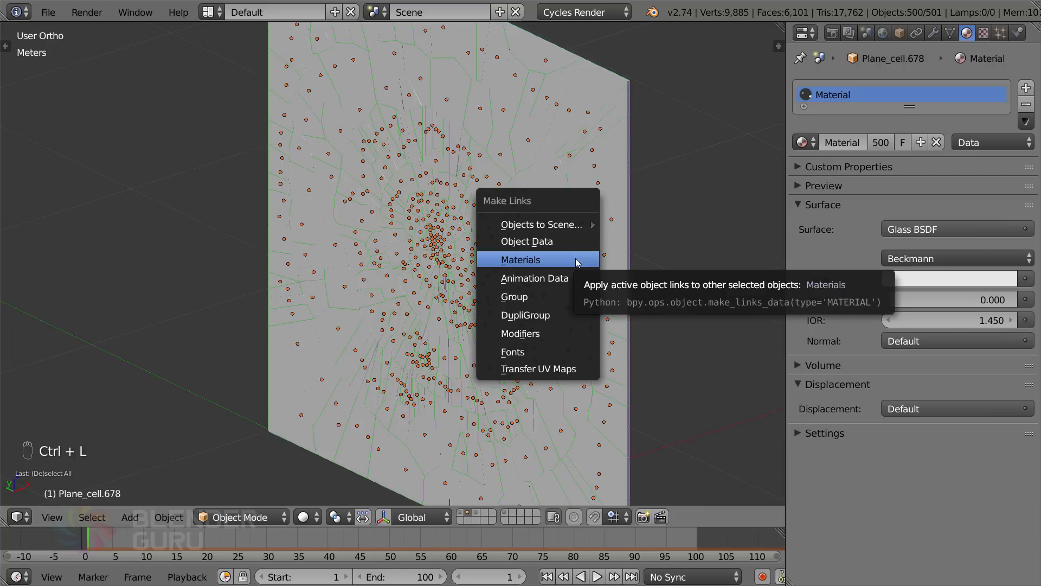
pyautogui.click(575, 259)
pyautogui.press('z')
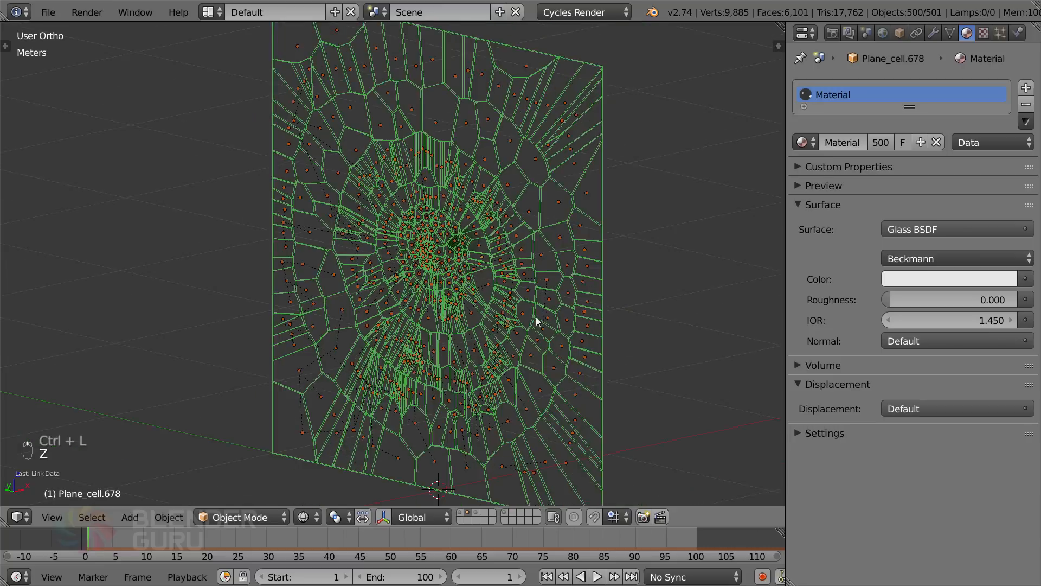
pyautogui.moveTo(537, 321)
pyautogui.mouseDown(button='middle')
pyautogui.moveTo(506, 321)
pyautogui.moveTo(553, 319)
pyautogui.mouseUp(button='middle')
pyautogui.press('z')
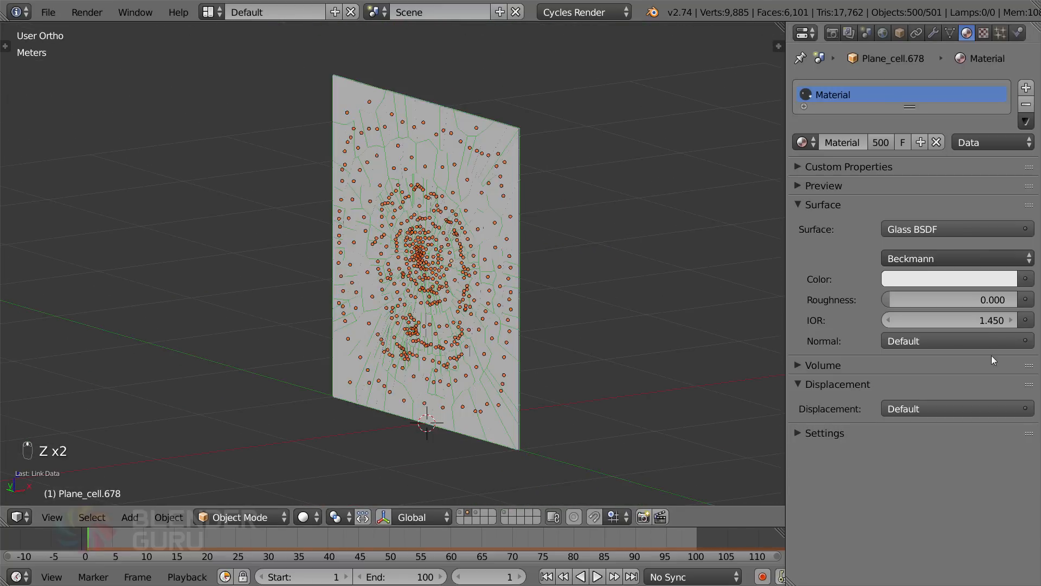
# Set the viewport colour of the shards' glass material to light blue
pyautogui.click(818, 432)
pyautogui.click(848, 558)
pyautogui.moveTo(825, 395)
pyautogui.mouseDown()
pyautogui.moveTo(827, 376)
pyautogui.moveTo(822, 386)
pyautogui.mouseUp()
pyautogui.moveTo(398, 328); pyautogui.dragTo(492, 325, button='middle')
# Show the layer holding the particle shards in solid shading and box-select all of them
pyautogui.press('z')
pyautogui.click(476, 512)
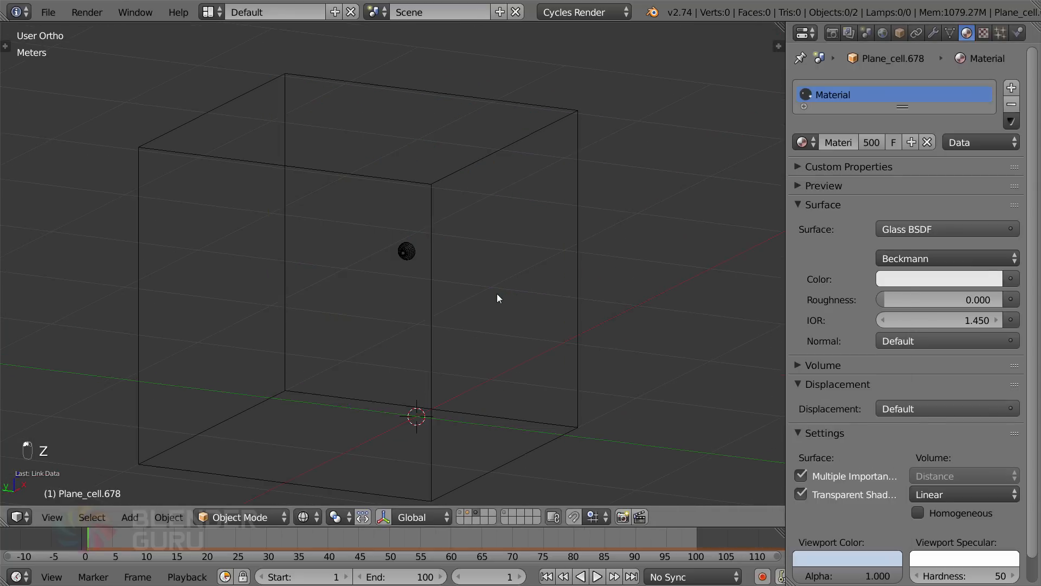
pyautogui.scroll(4, 497, 294)
pyautogui.click(505, 512)
pyautogui.press('z')
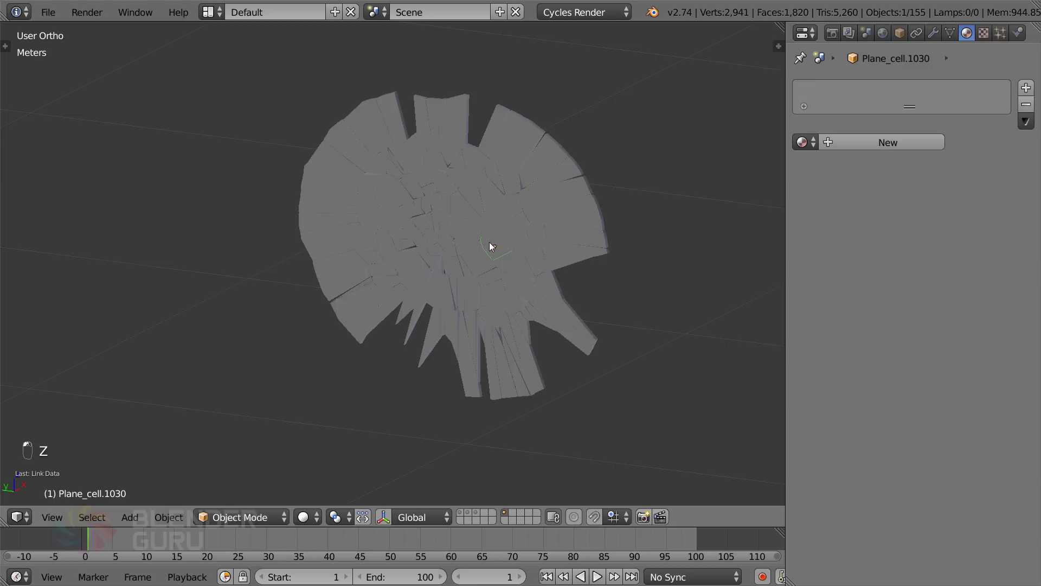
pyautogui.press('b')
pyautogui.moveTo(285, 80); pyautogui.dragTo(605, 448)
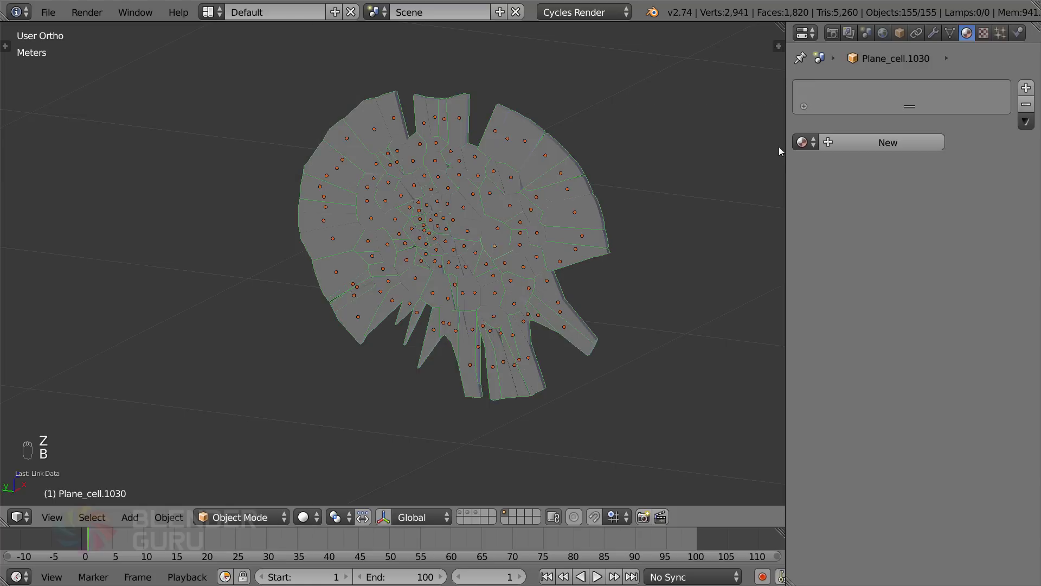
# Assign the pane's existing material to the active particle shard and rename it glass
pyautogui.click(805, 143)
pyautogui.click(815, 166)
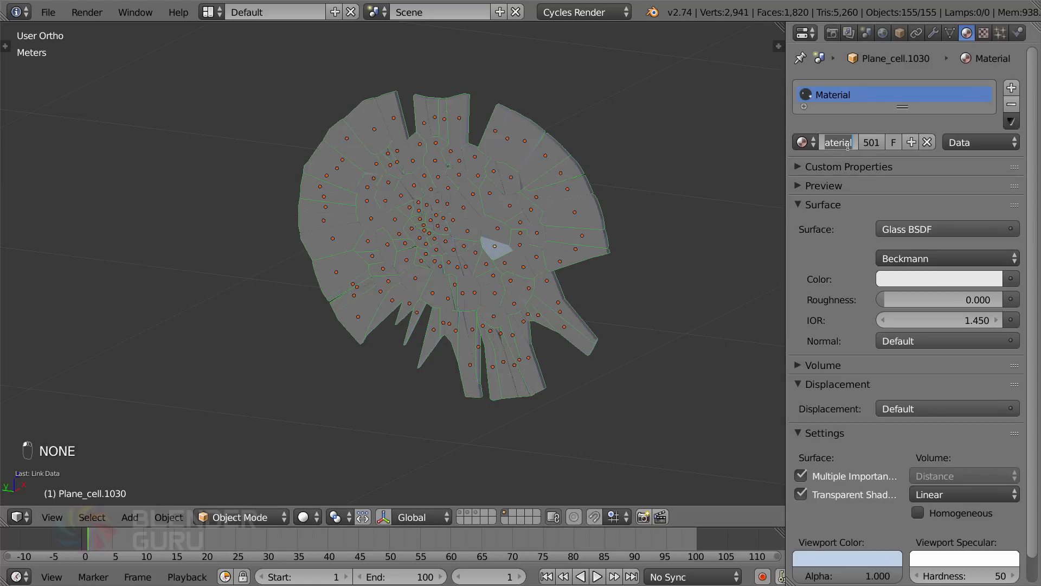
pyautogui.click(847, 146)
pyautogui.write('gloas')
pyautogui.press('BackSpace')
pyautogui.press('BackSpace')
pyautogui.press('BackSpace')
pyautogui.write('ass')
pyautogui.press('Return')
# Link the glass material to all selected particle shards, then return to the main pane's layer with nothing selected
pyautogui.hotkey('ctrl', 'l')
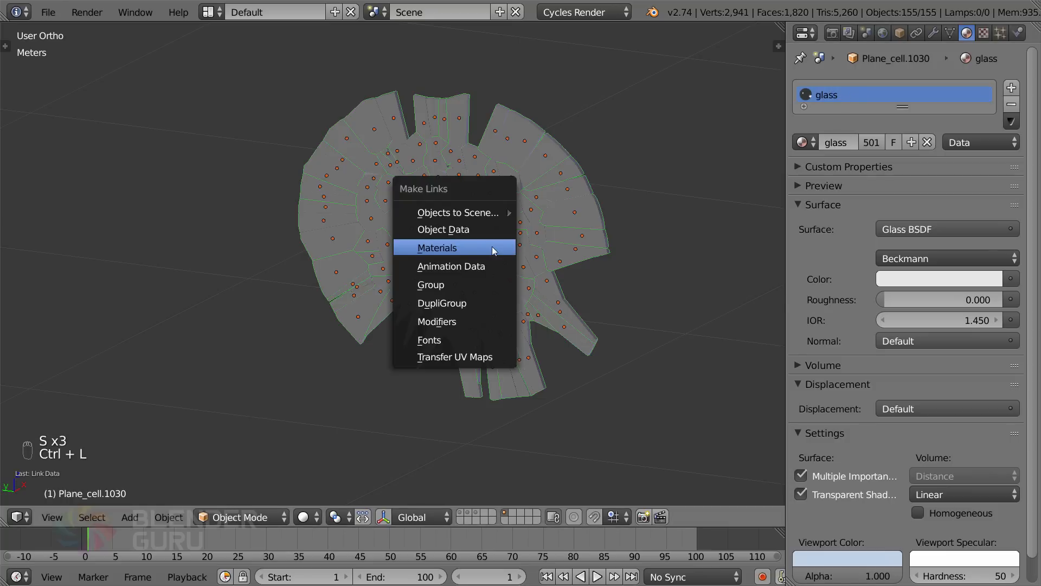
pyautogui.click(492, 246)
pyautogui.press('a')
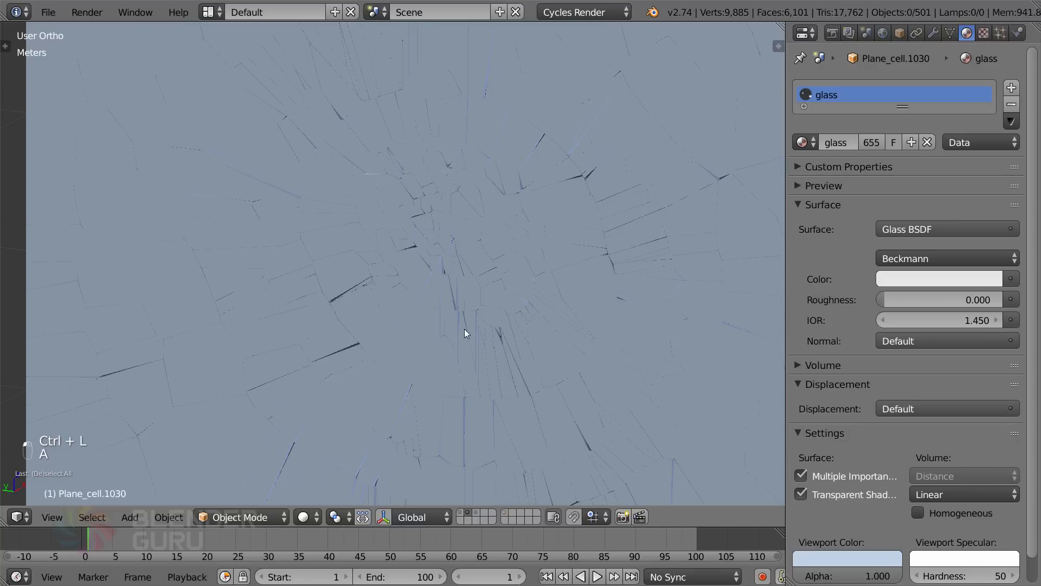
# Select the bullet and give it a new material
pyautogui.rightClick(477, 262)
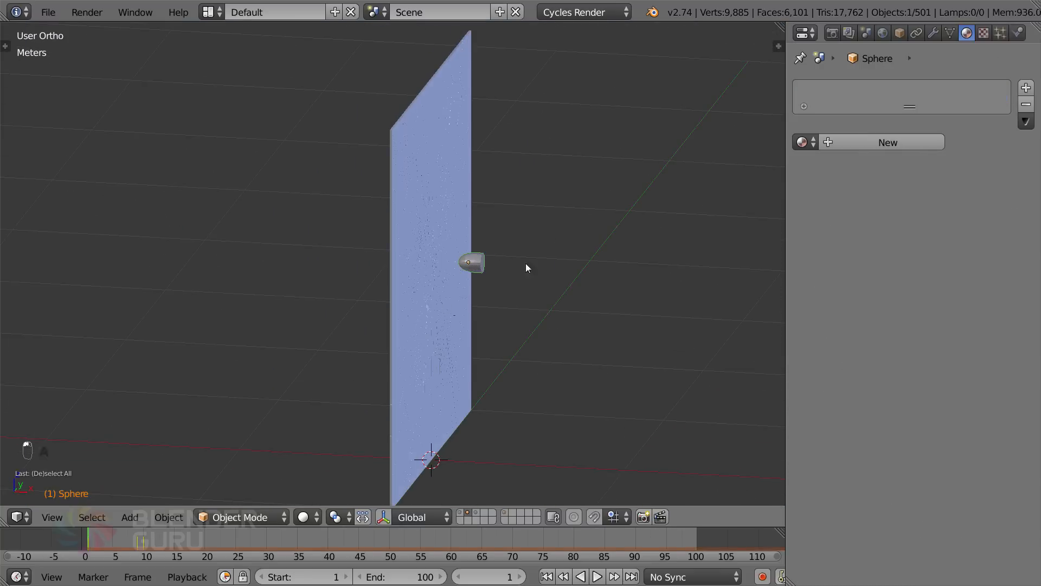
pyautogui.moveTo(525, 265); pyautogui.dragTo(392, 269, button='middle')
pyautogui.scroll(5, 408, 263)
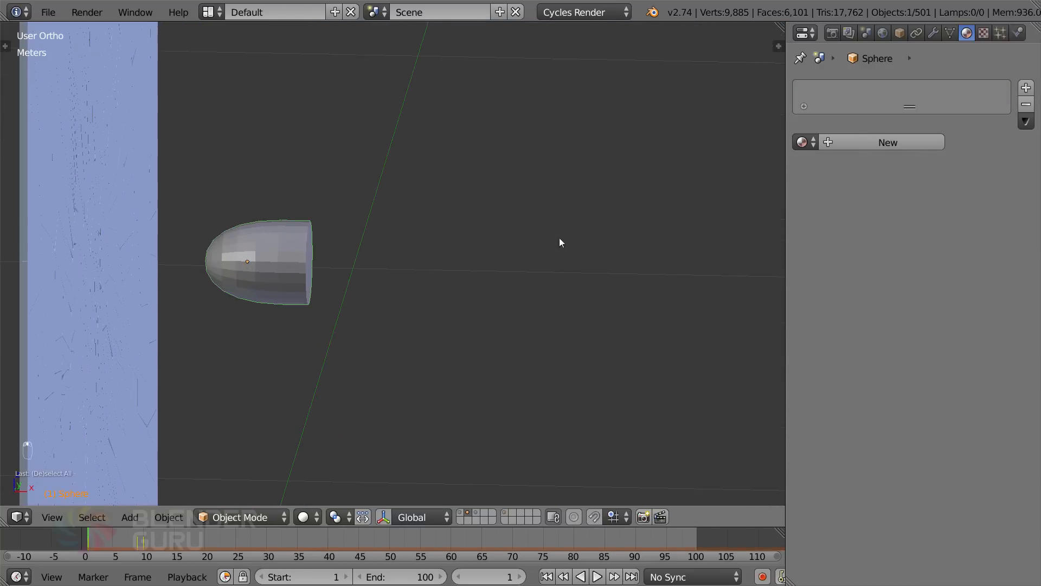
pyautogui.click(878, 142)
# Split the 3D view, make the new area a Node Editor and hide its properties sidebar
pyautogui.moveTo(780, 27); pyautogui.dragTo(350, 92)
pyautogui.click(372, 516)
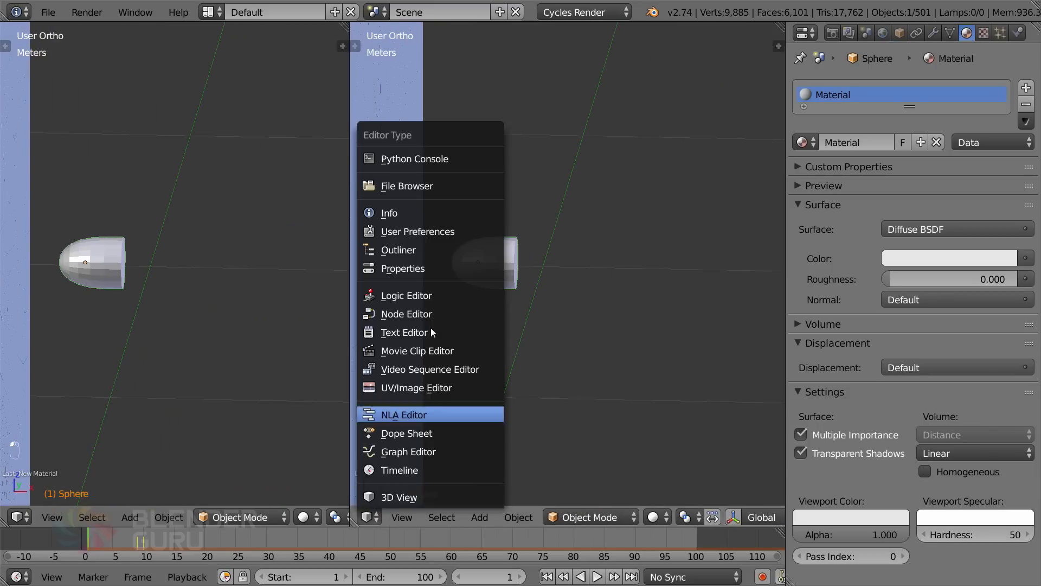
pyautogui.click(436, 314)
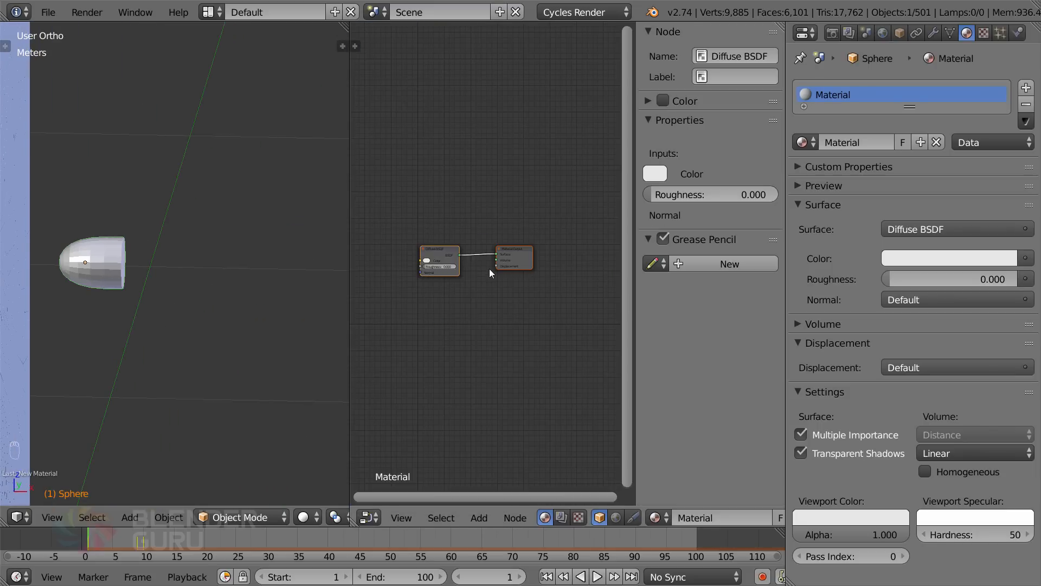
pyautogui.press('n')
pyautogui.scroll(3, 598, 258)
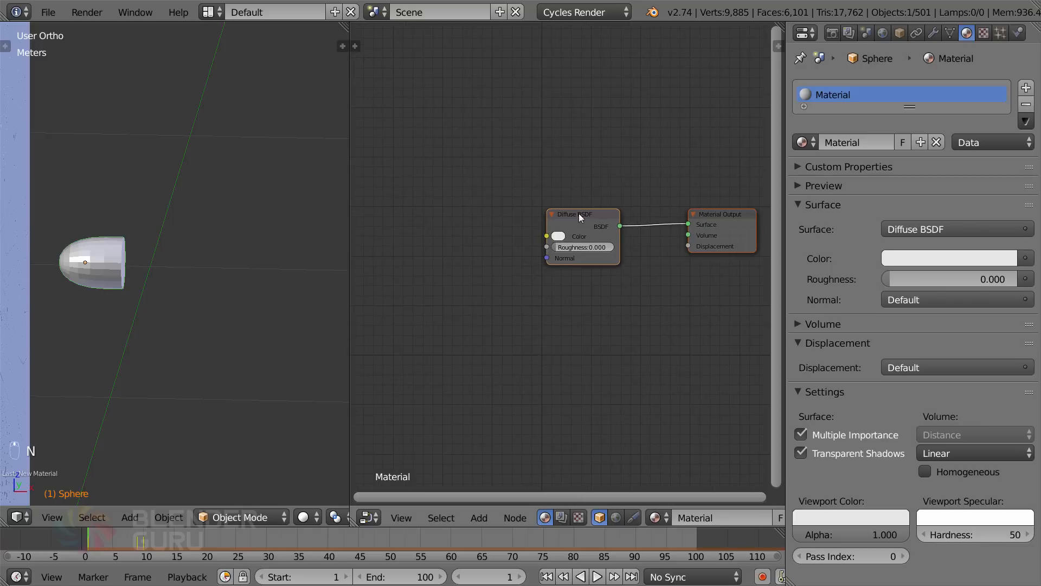
# Replace the bullet material's Diffuse BSDF node with a Mix Shader connected to the Material Output's Surface
pyautogui.press('x')
pyautogui.hotkey('shift', 'a')
pyautogui.moveTo(566, 267)
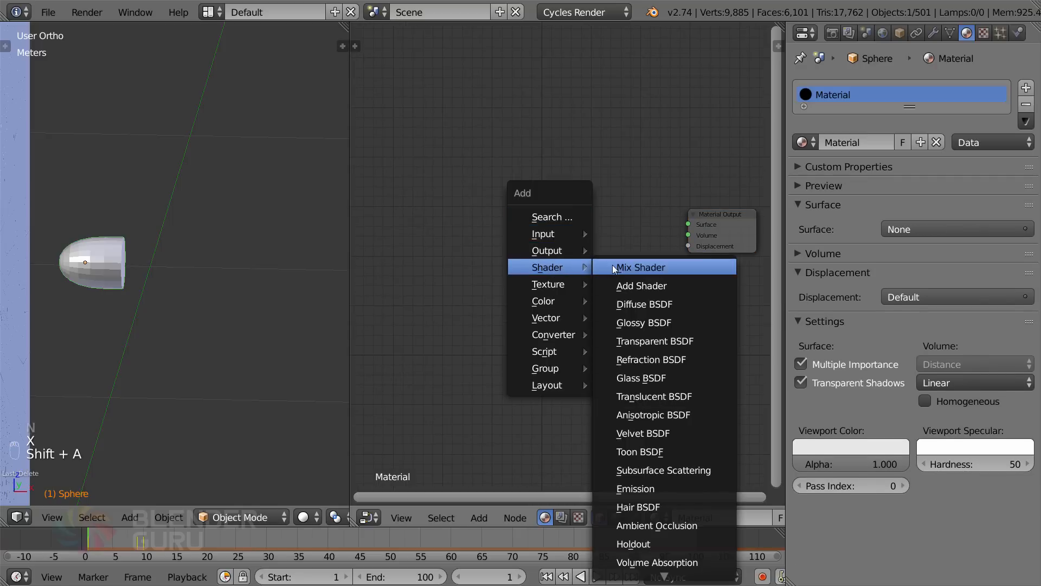
pyautogui.click(614, 269)
pyautogui.click(578, 214)
pyautogui.moveTo(647, 231); pyautogui.dragTo(689, 224)
pyautogui.moveTo(566, 264); pyautogui.dragTo(635, 264, button='middle')
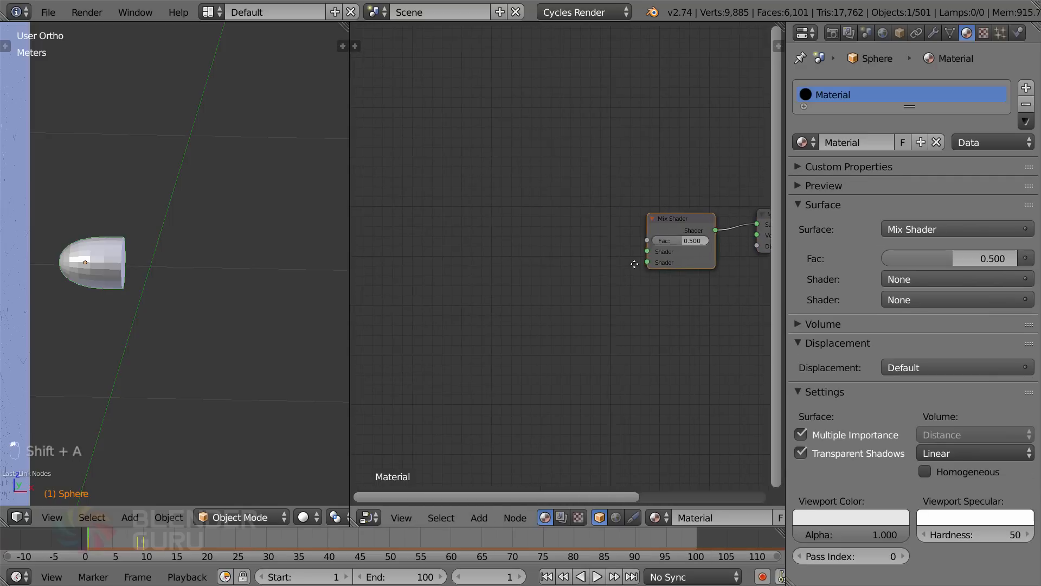
# Add a Diffuse BSDF node and connect it to the Mix Shader's first shader input
pyautogui.scroll(-2, 634, 264)
pyautogui.hotkey('shift', 'a')
pyautogui.moveTo(489, 243)
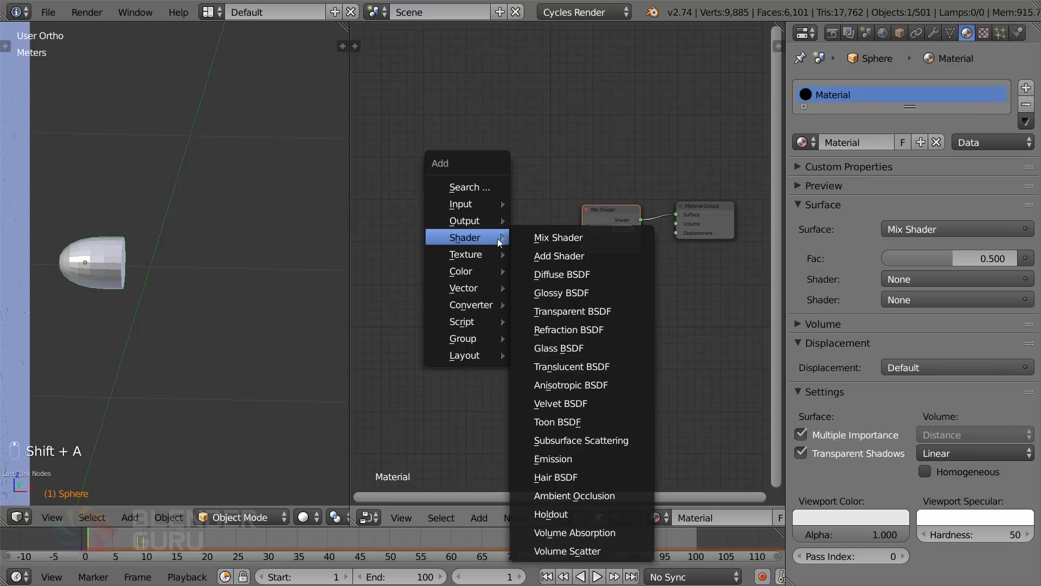
pyautogui.click(559, 272)
pyautogui.click(404, 190)
pyautogui.moveTo(489, 222); pyautogui.dragTo(581, 237)
pyautogui.press('Home')
# Add a Glossy BSDF as the Mix Shader's second shader and set the mix factor to 0.3
pyautogui.hotkey('shift', 'a')
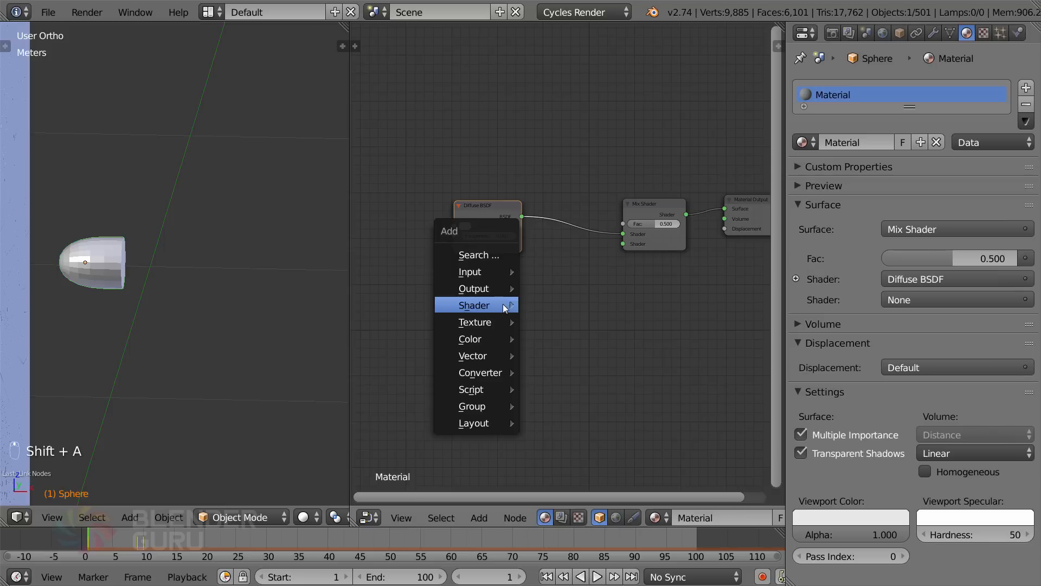
pyautogui.moveTo(503, 303)
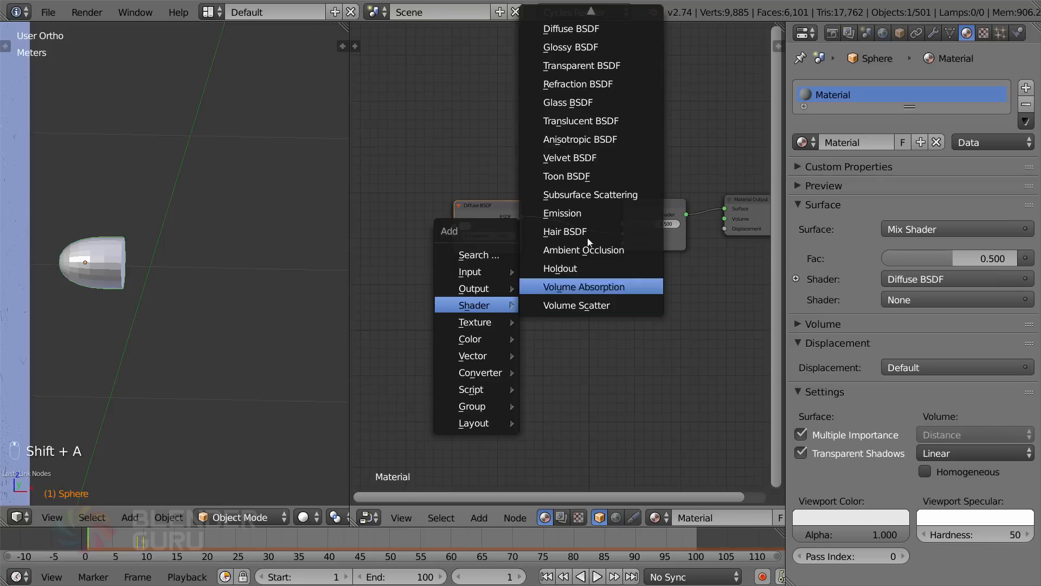
pyautogui.click(577, 48)
pyautogui.click(461, 265)
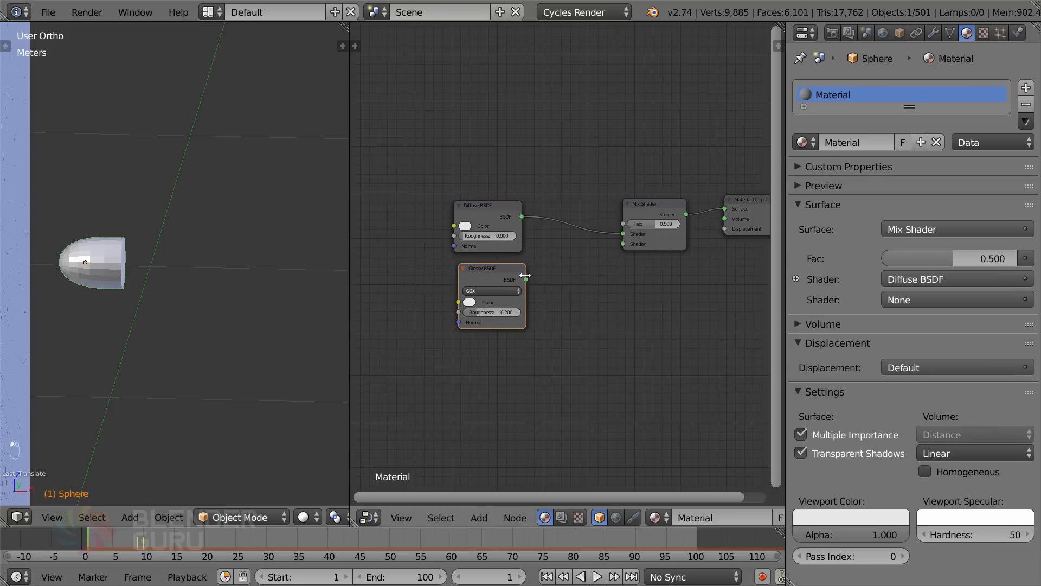
pyautogui.moveTo(526, 279); pyautogui.dragTo(639, 236)
pyautogui.moveTo(526, 280); pyautogui.dragTo(623, 243)
pyautogui.scroll(2, 665, 239)
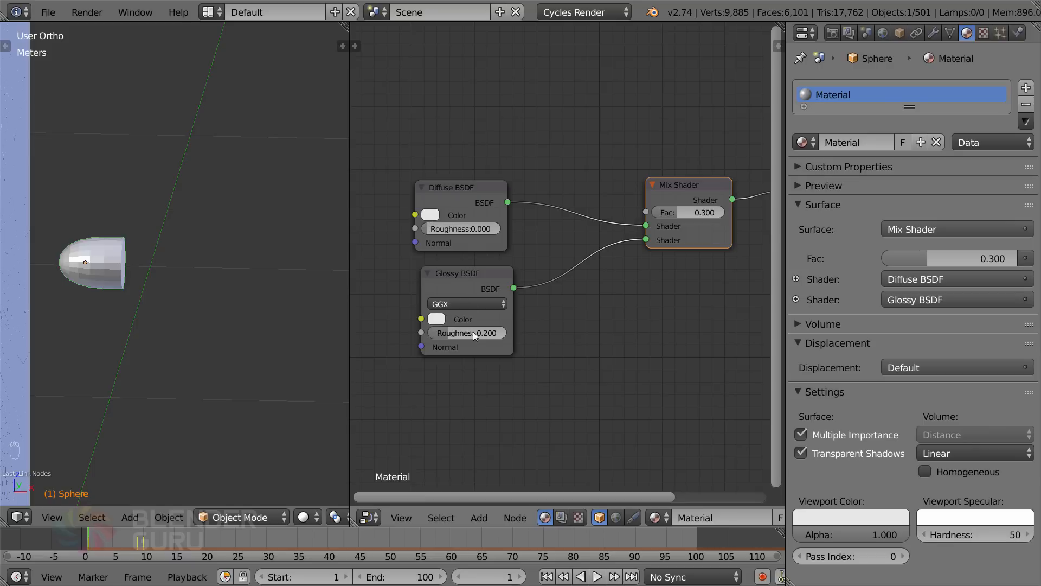
# Set the Diffuse BSDF colour to a dark brassy brown with hue 0.102, saturation 0.454 and value 0.5
pyautogui.click(430, 216)
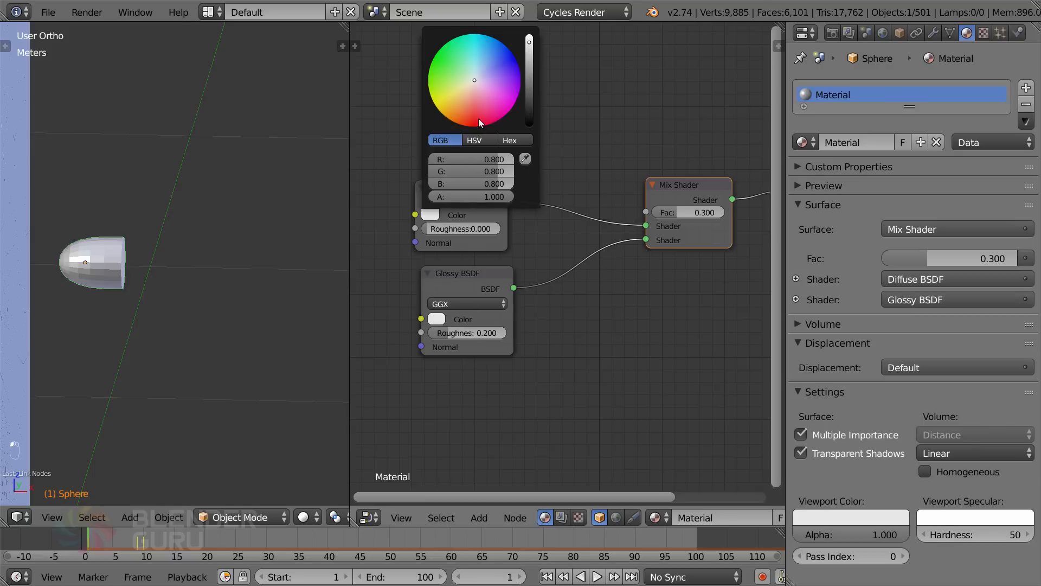
pyautogui.moveTo(474, 80); pyautogui.dragTo(461, 102)
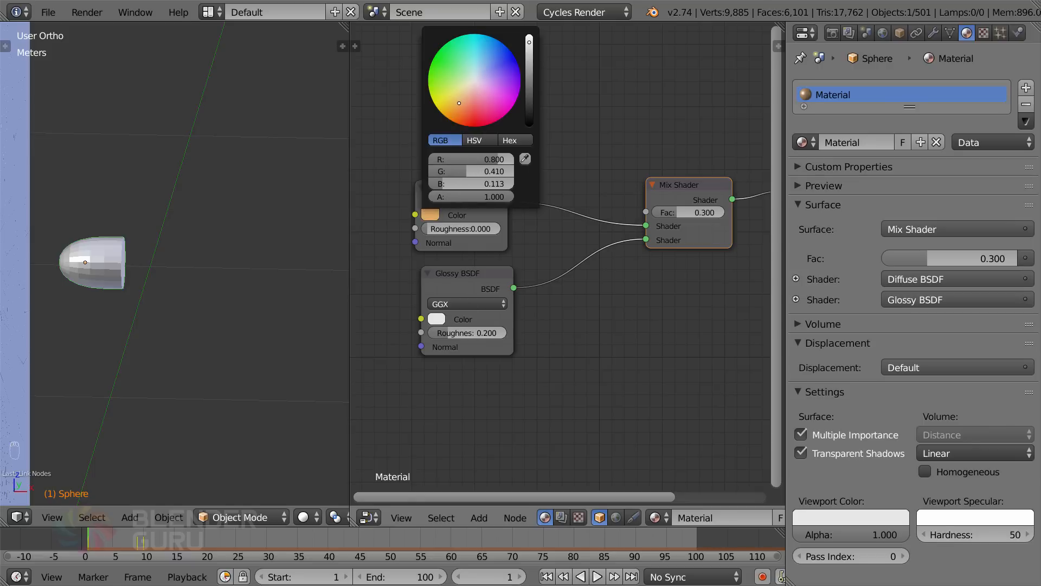
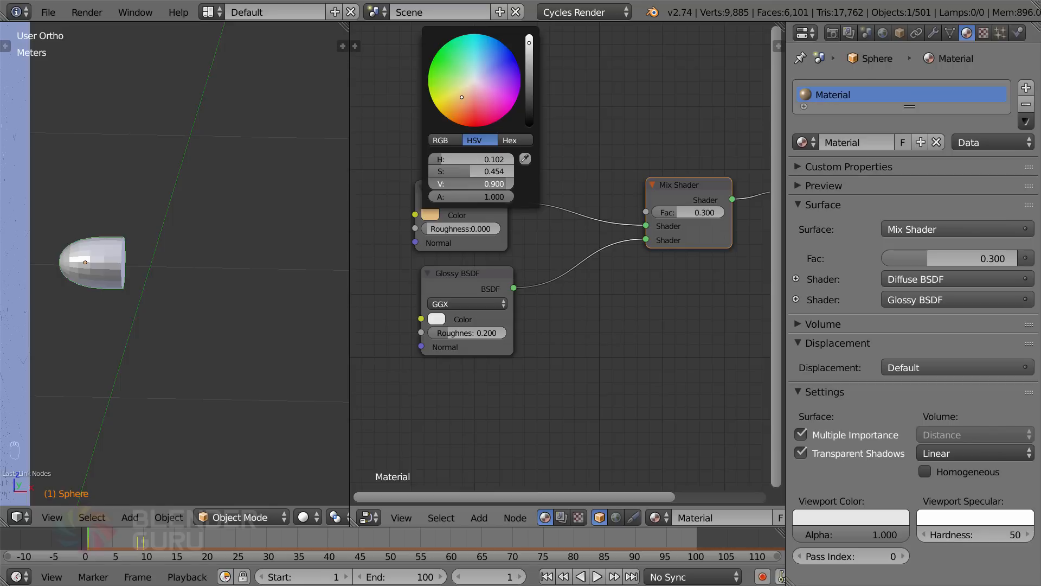
pyautogui.keyDown('ctrl'); pyautogui.moveTo(506, 184); pyautogui.dragTo(471, 184); pyautogui.keyUp('ctrl')
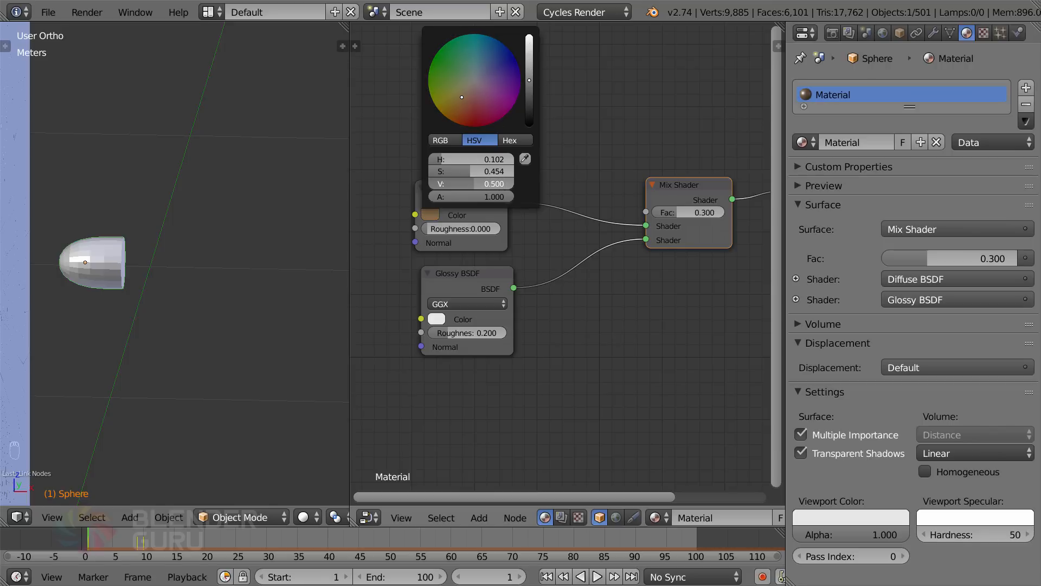
# Give the Glossy BSDF a pale yellow colour and a roughness of 0.02
pyautogui.click(436, 320)
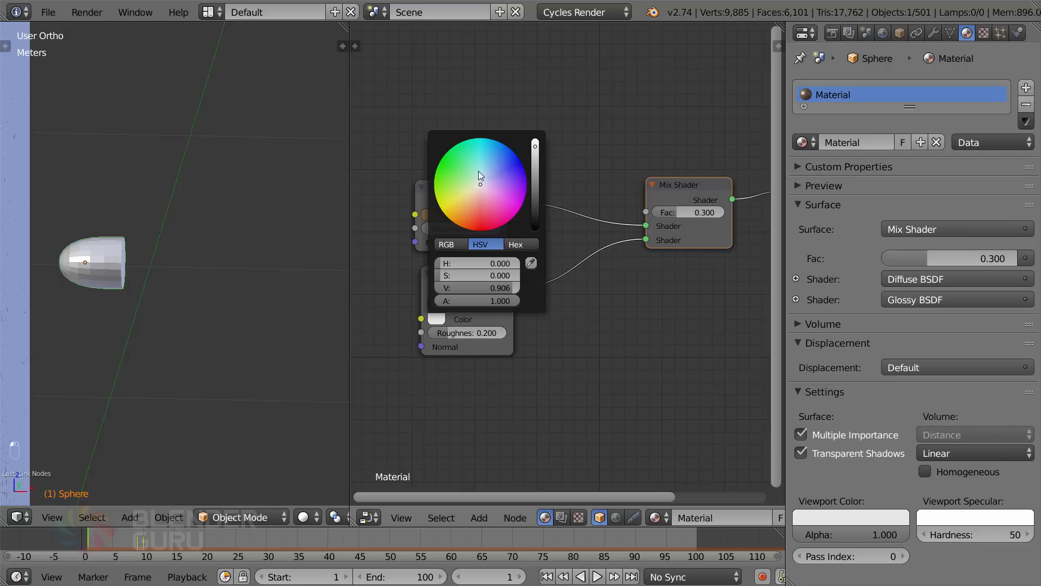
pyautogui.moveTo(473, 189); pyautogui.dragTo(470, 197)
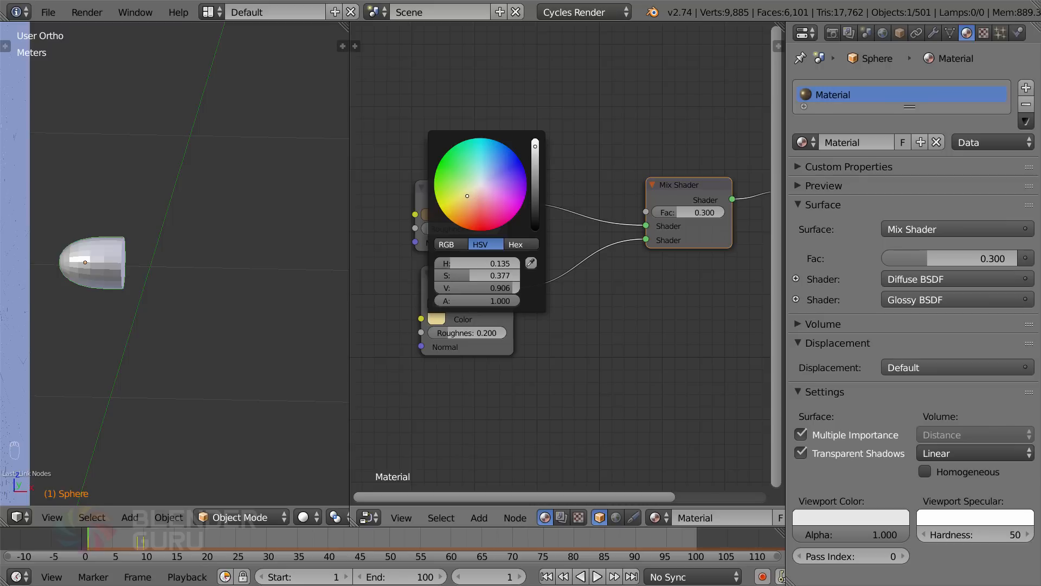
pyautogui.moveTo(492, 336); pyautogui.dragTo(440, 333)
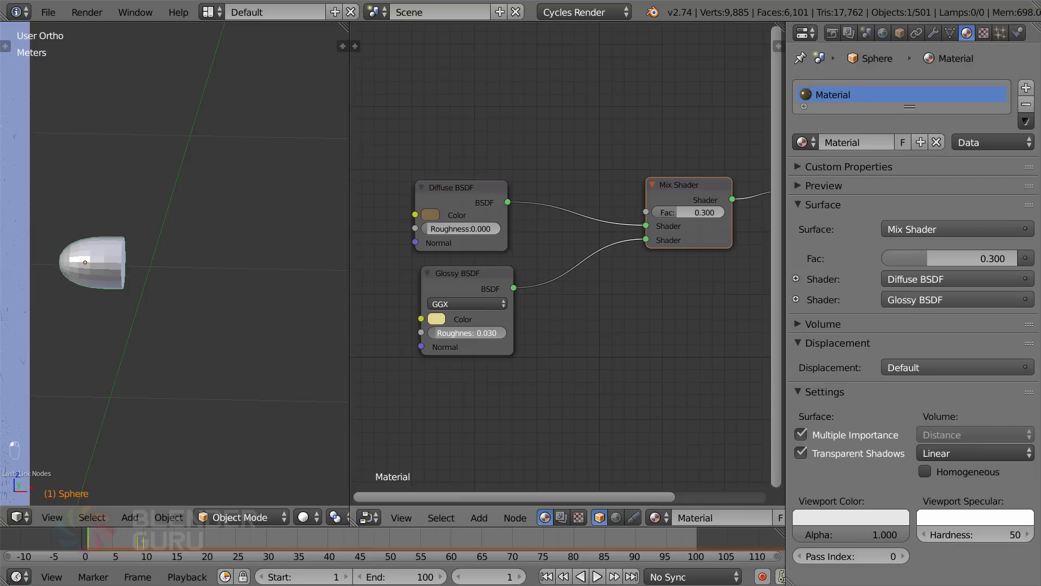
pyautogui.scroll(2, 562, 325)
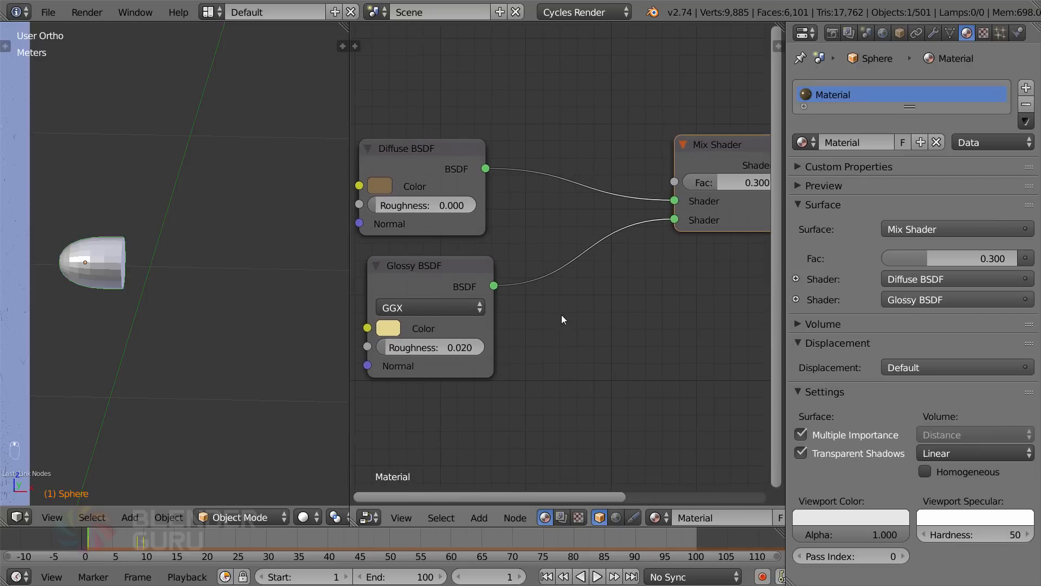
pyautogui.scroll(-4, 562, 333)
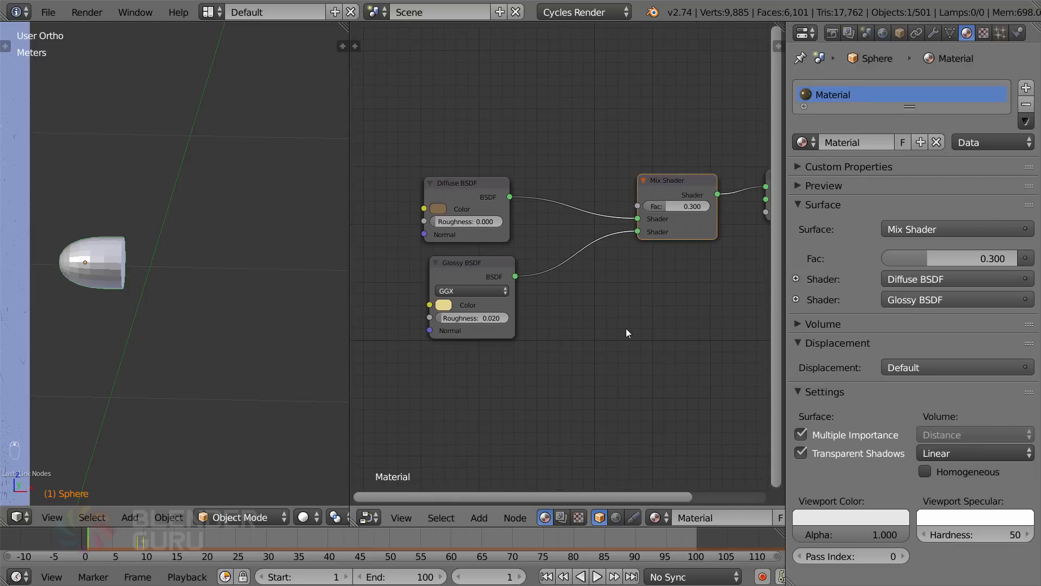
# Merge the Node Editor area back into the 3D view and shade the bullet smooth
pyautogui.moveTo(670, 302); pyautogui.dragTo(554, 313, button='middle')
pyautogui.moveTo(345, 26); pyautogui.dragTo(429, 172)
pyautogui.press('t')
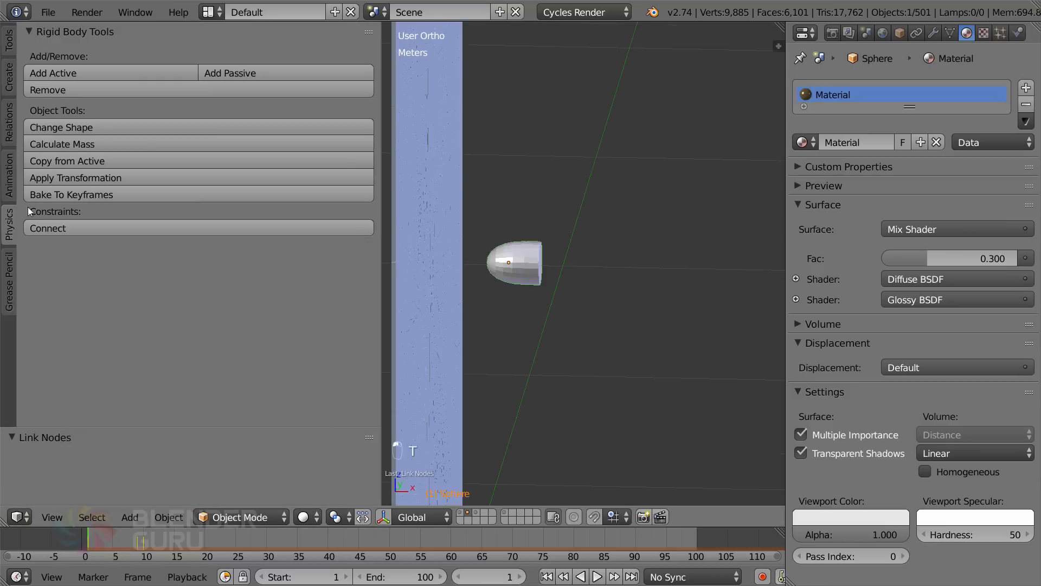
pyautogui.click(7, 36)
pyautogui.click(59, 268)
pyautogui.press('t')
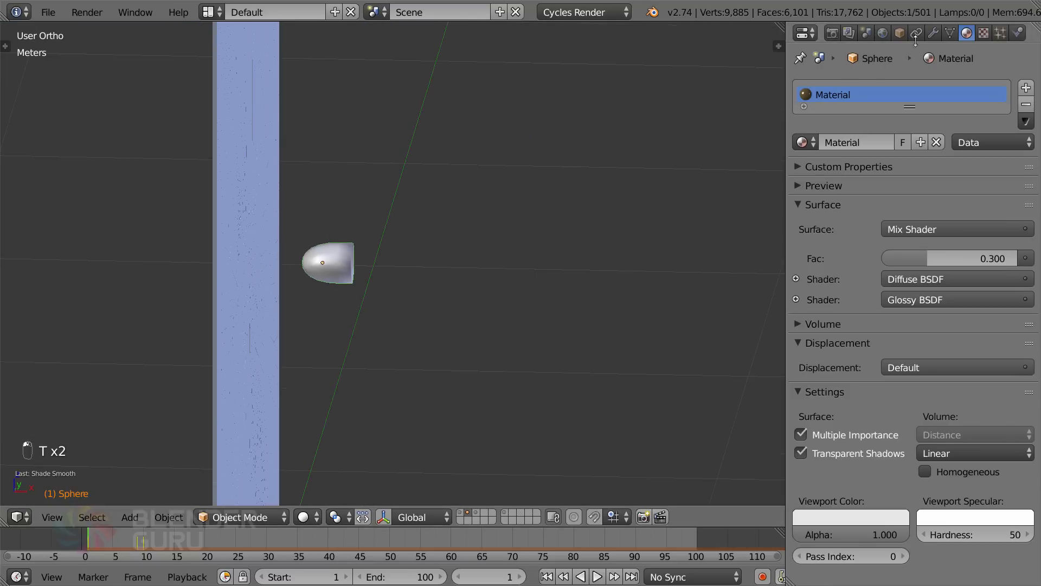
# Add an Edge Split modifier to the bullet
pyautogui.scroll(5, 301, 284)
pyautogui.click(933, 32)
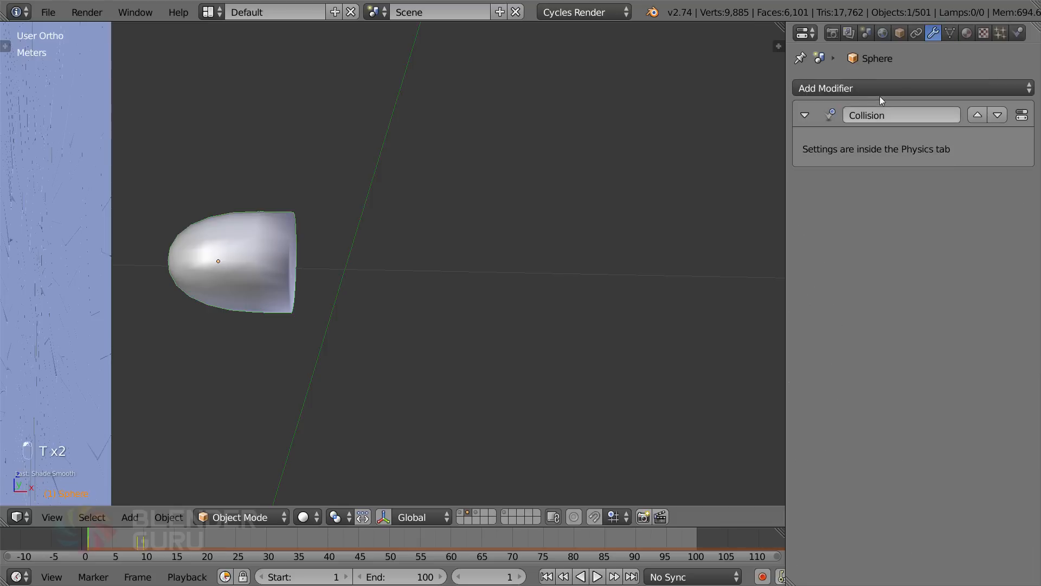
pyautogui.click(848, 87)
pyautogui.click(713, 219)
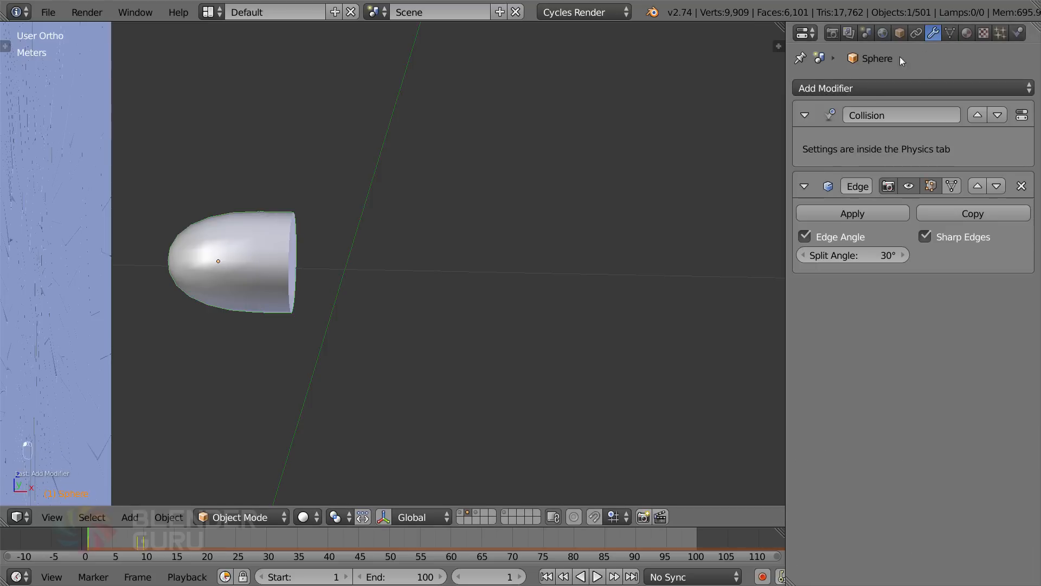
# Add a mesh plane at the 3D cursor from the top view, leaving it in place
pyautogui.moveTo(325, 287); pyautogui.dragTo(494, 340, button='middle')
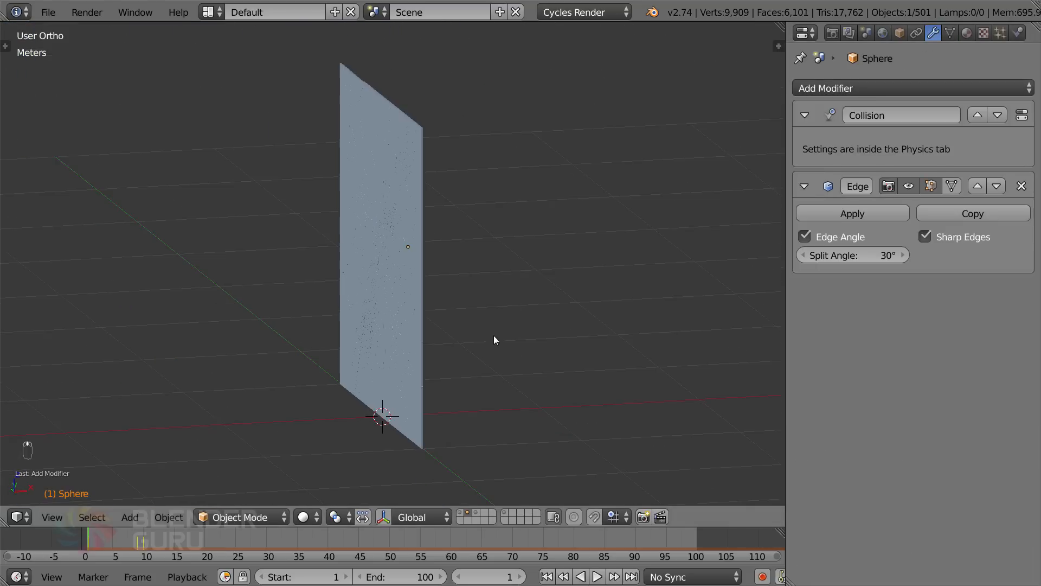
pyautogui.press('KP_7')
pyautogui.hotkey('shift', 'a')
pyautogui.moveTo(477, 293)
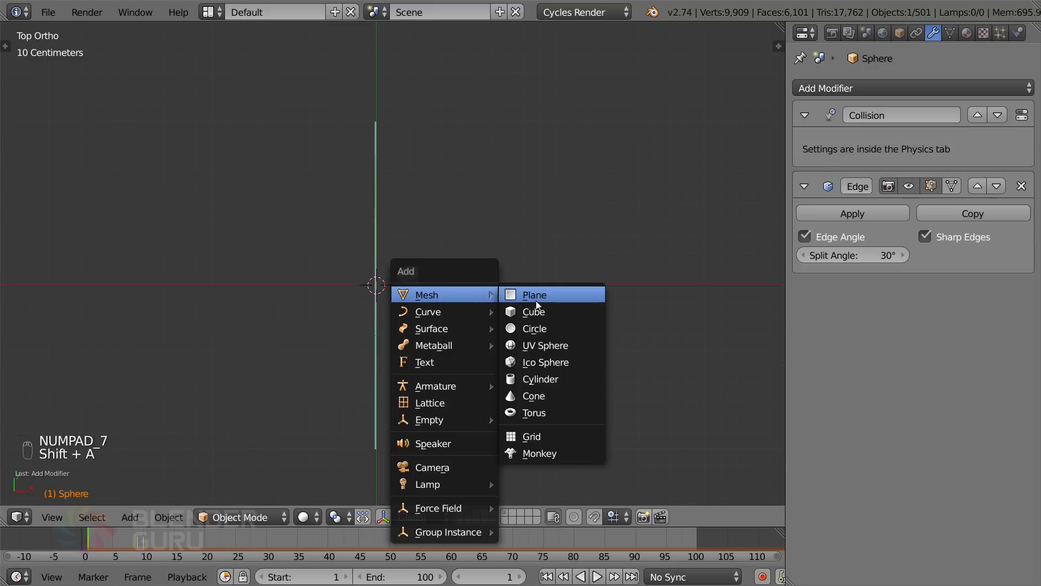
pyautogui.click(535, 294)
pyautogui.press('g')
pyautogui.rightClick(522, 326)
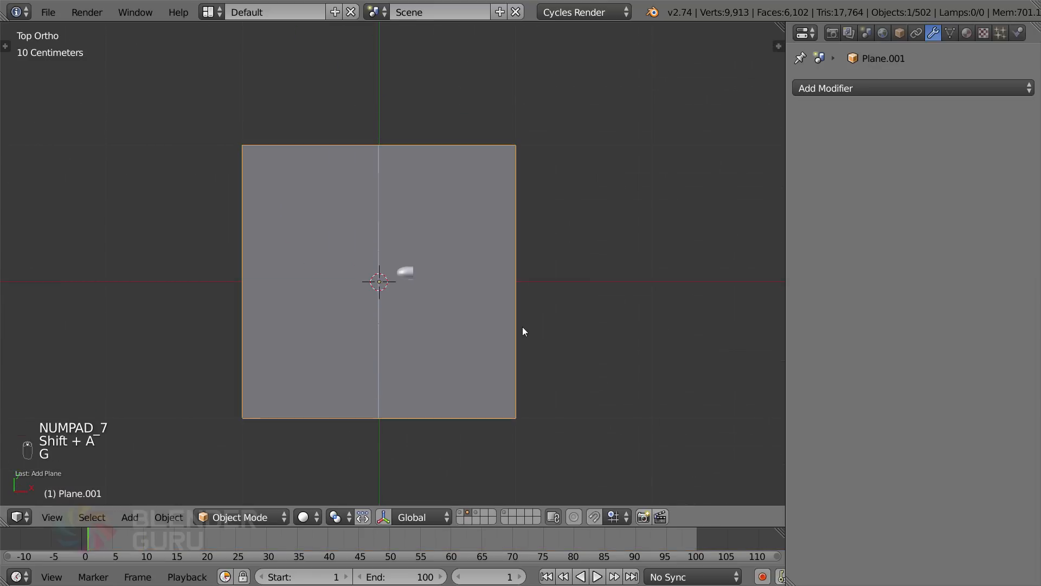
# Move the new plane above the glass pane and toward negative X in the front view
pyautogui.press('KP_1')
pyautogui.press('g')
pyautogui.click(439, 49)
pyautogui.moveTo(454, 163); pyautogui.dragTo(565, 192, button='middle')
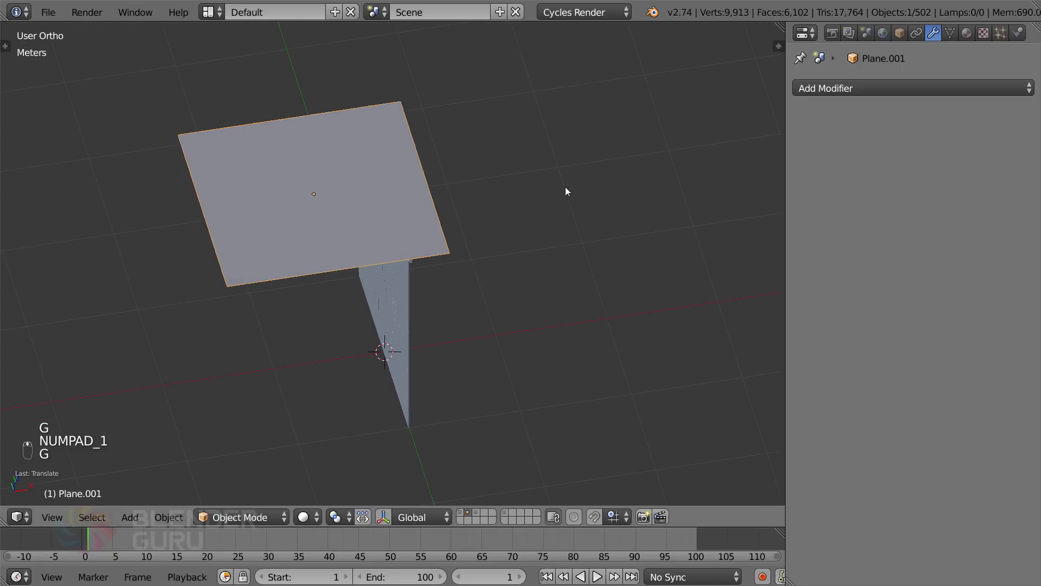
# Give the overhead plane a new Emission material with a light blue colour of hue 0.581 and saturation 0.266
pyautogui.click(967, 33)
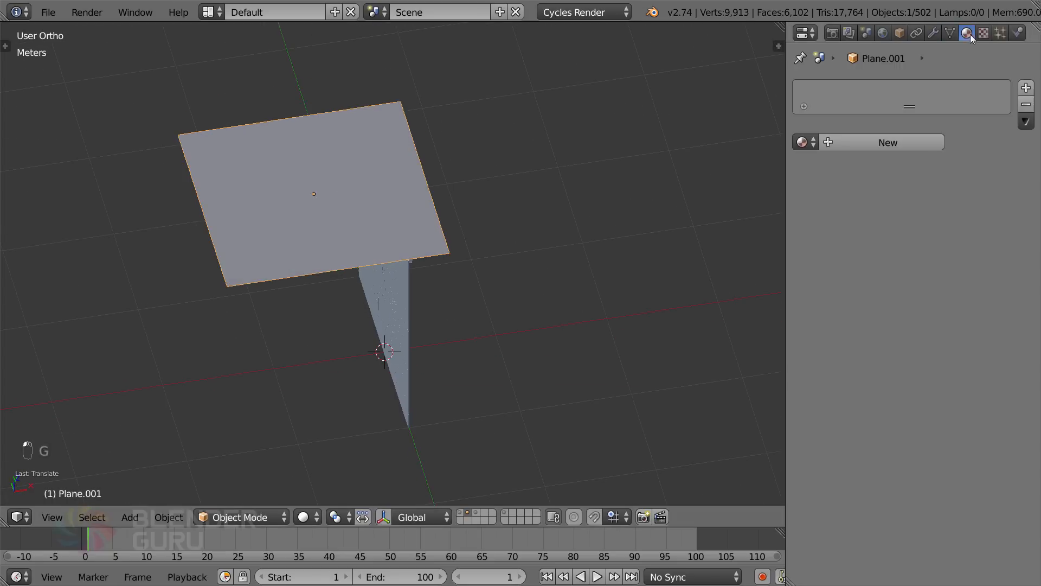
pyautogui.click(888, 142)
pyautogui.click(906, 229)
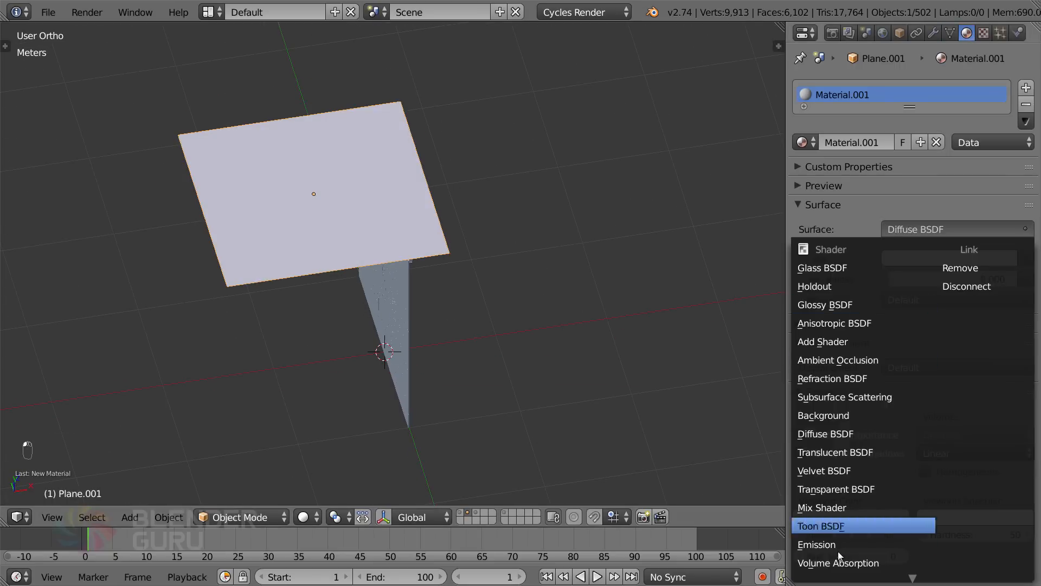
pyautogui.click(843, 528)
pyautogui.click(962, 265)
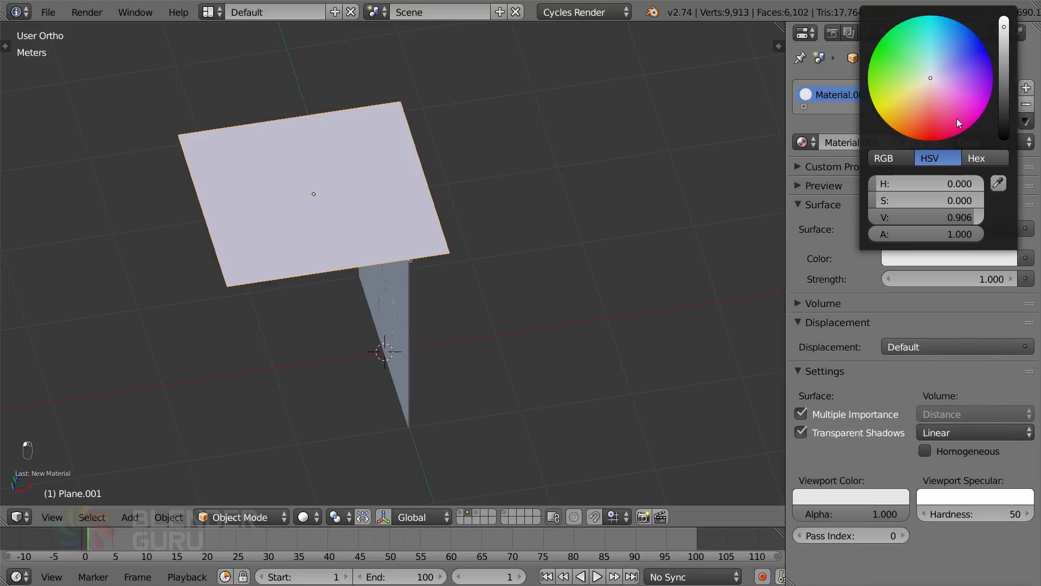
pyautogui.moveTo(957, 118); pyautogui.dragTo(939, 63)
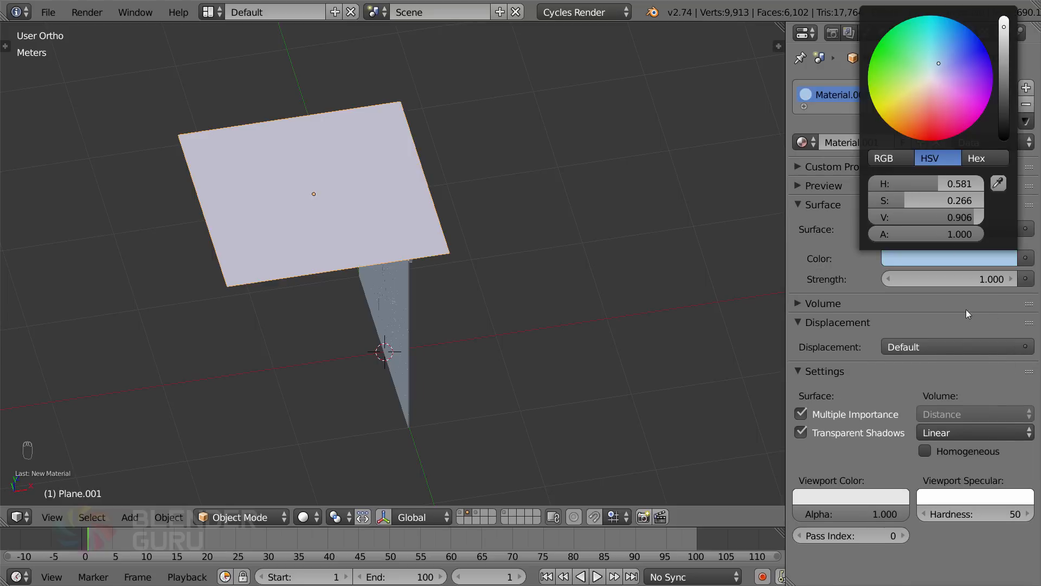
# Shrink the plane to a small square and move it toward negative X and positive Y in the top view
pyautogui.moveTo(516, 303); pyautogui.dragTo(408, 220, button='middle')
pyautogui.press('KP_7')
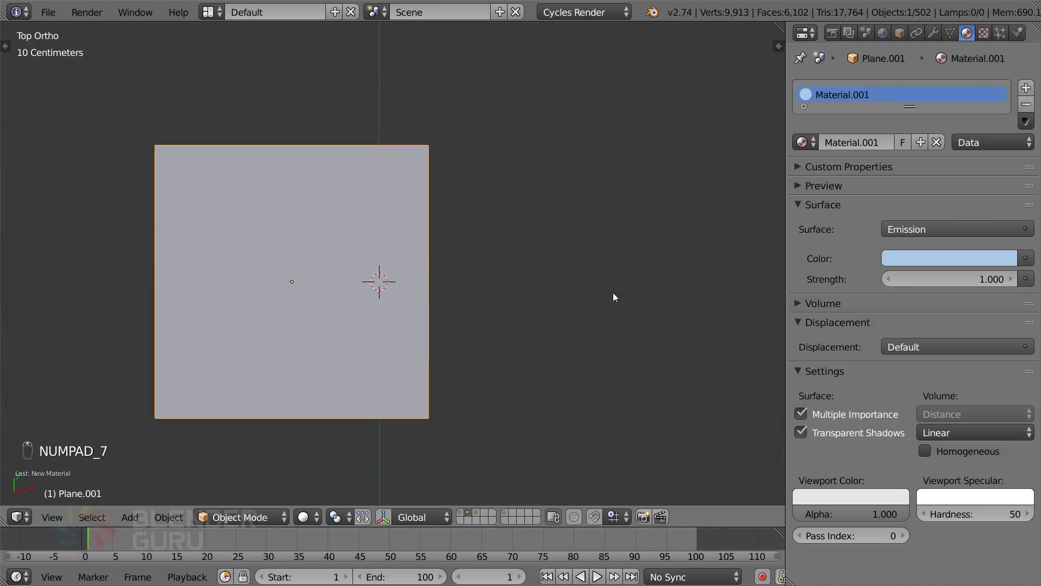
pyautogui.press('s')
pyautogui.click(363, 303)
pyautogui.press('g')
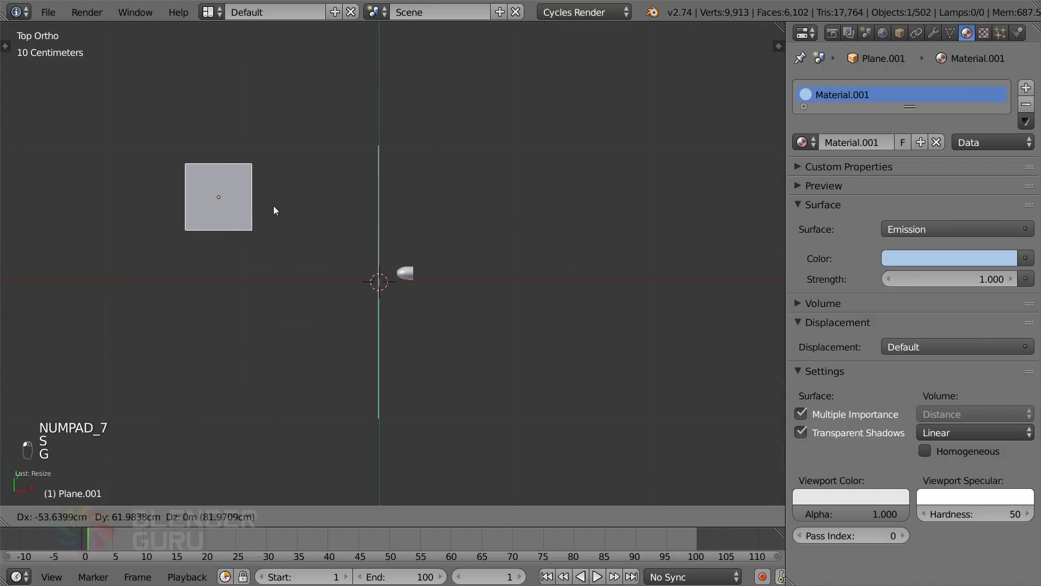
pyautogui.click(265, 200)
pyautogui.press('s')
pyautogui.click(305, 191)
# Add an Array modifier to the plane with a count of 3 and a relative X offset of 1.450
pyautogui.click(933, 32)
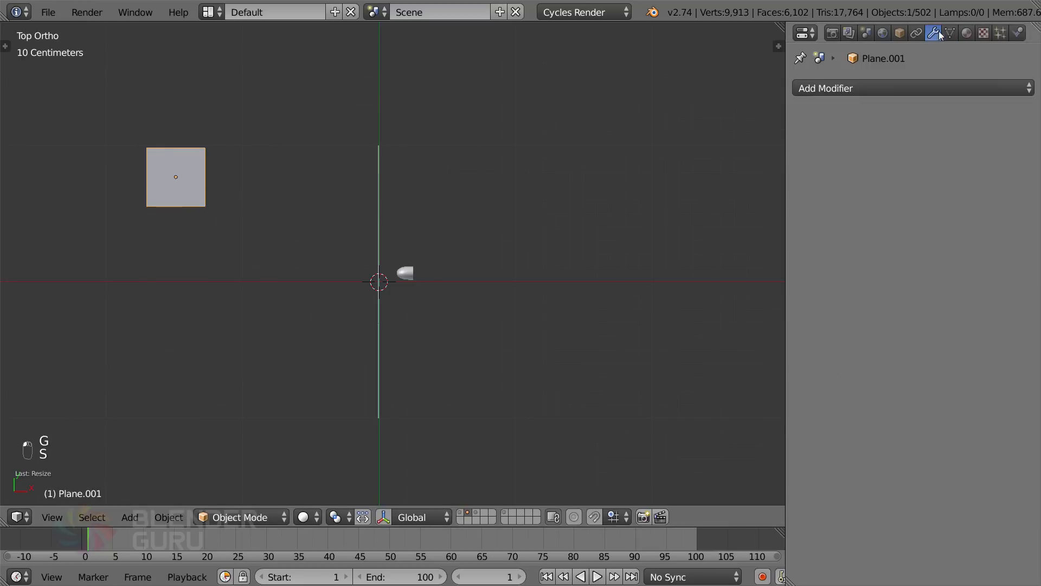
pyautogui.click(840, 89)
pyautogui.click(718, 121)
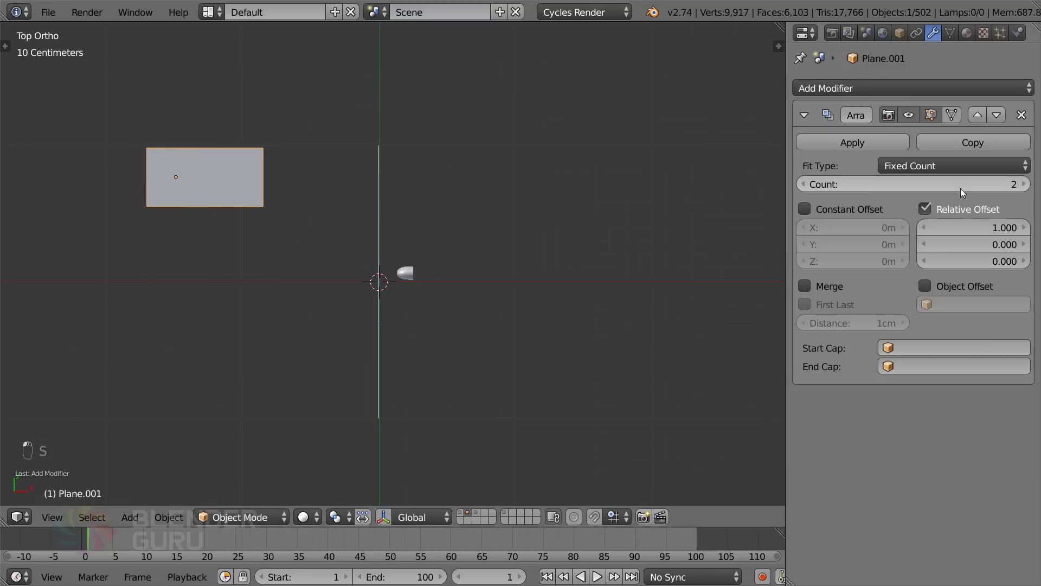
pyautogui.moveTo(968, 227); pyautogui.dragTo(1000, 227)
pyautogui.click(1022, 184)
# Add a second Array modifier with a count of 3, relative X offset 0 and relative Y offset -1.720
pyautogui.click(892, 88)
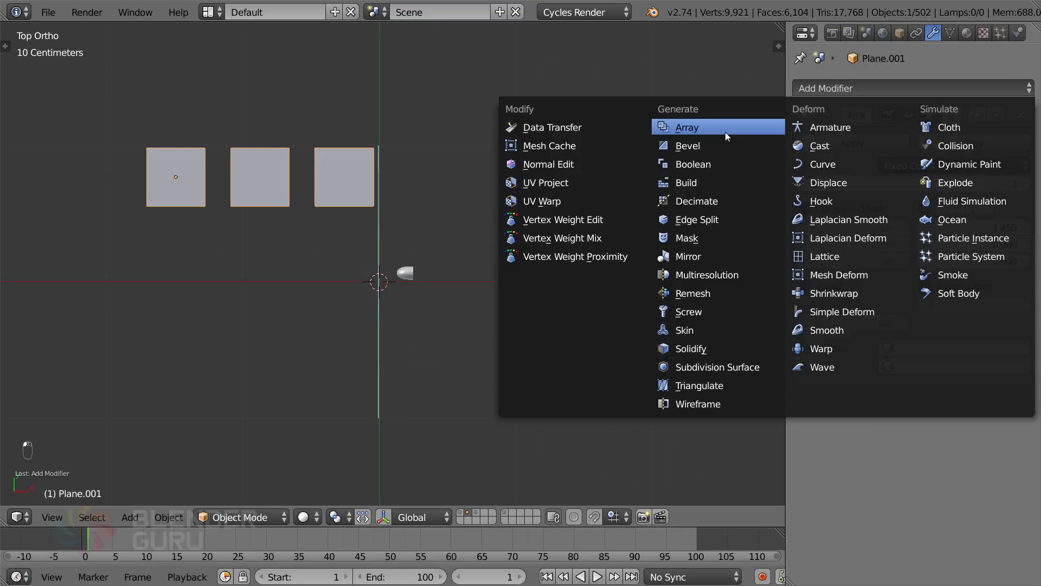
pyautogui.click(724, 132)
pyautogui.scroll(-3, 924, 431)
pyautogui.click(970, 429)
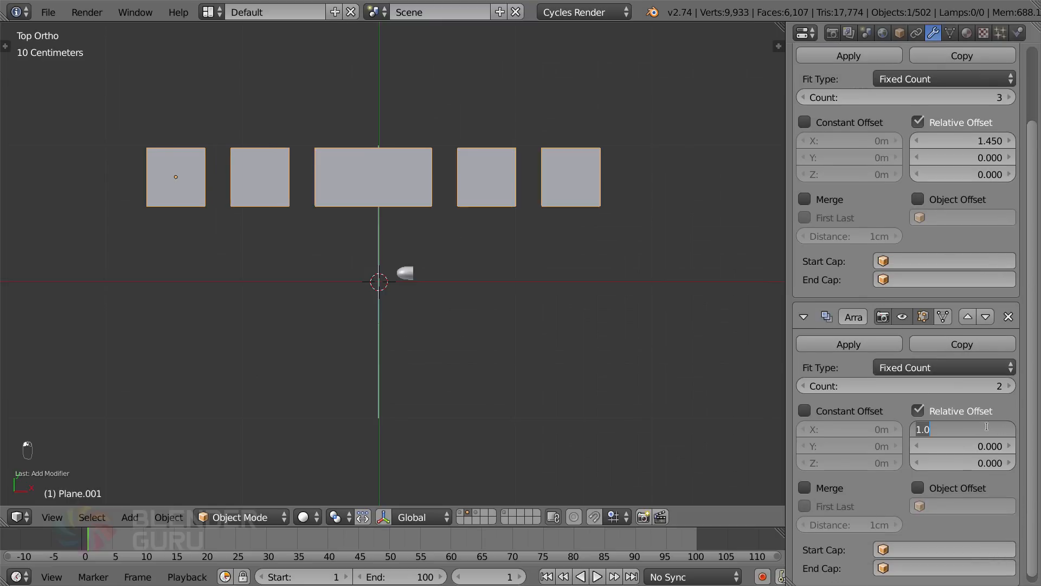
pyautogui.write('0')
pyautogui.press('Tab')
pyautogui.write('1')
pyautogui.press('Return')
pyautogui.moveTo(971, 446); pyautogui.dragTo(878, 445)
pyautogui.click(1008, 386)
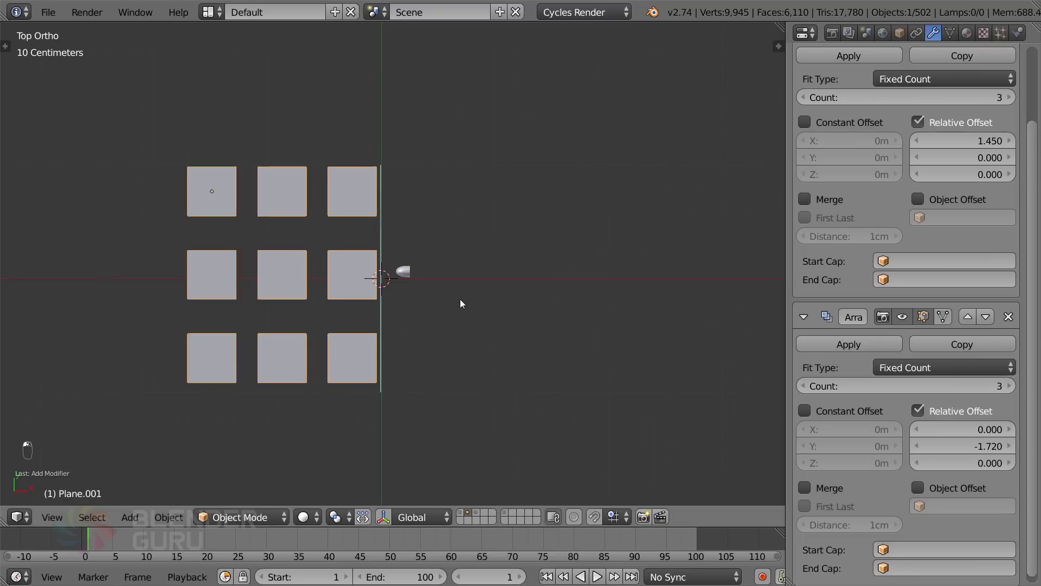
# Set the first array's relative X offset to 1.610 and shift the plane grid about 14.5 cm toward negative X
pyautogui.moveTo(460, 299); pyautogui.dragTo(449, 252, button='middle')
pyautogui.press('g')
pyautogui.click(465, 256)
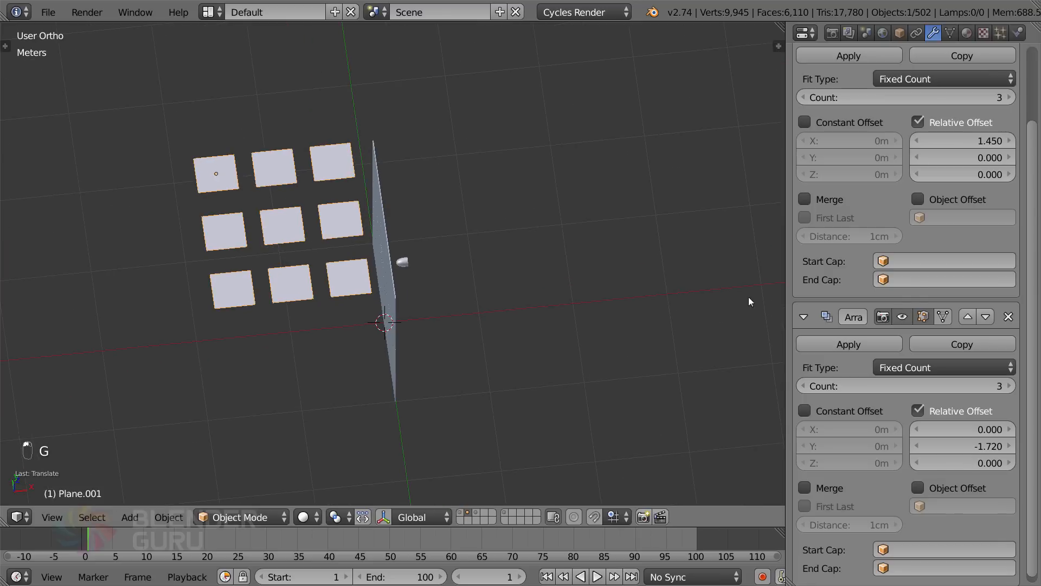
pyautogui.moveTo(990, 141); pyautogui.dragTo(1001, 141)
pyautogui.press('g')
pyautogui.press('x')
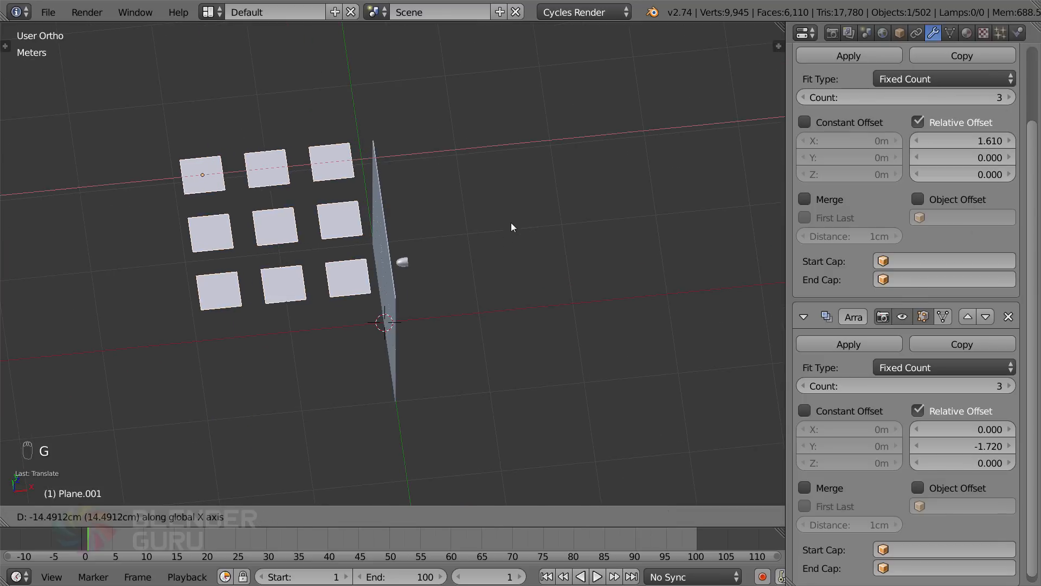
pyautogui.click(511, 222)
# Try moving the plane grid along X so that it reaches over the glass pane
pyautogui.moveTo(511, 223); pyautogui.dragTo(502, 183, button='middle')
pyautogui.press('g')
pyautogui.press('x')
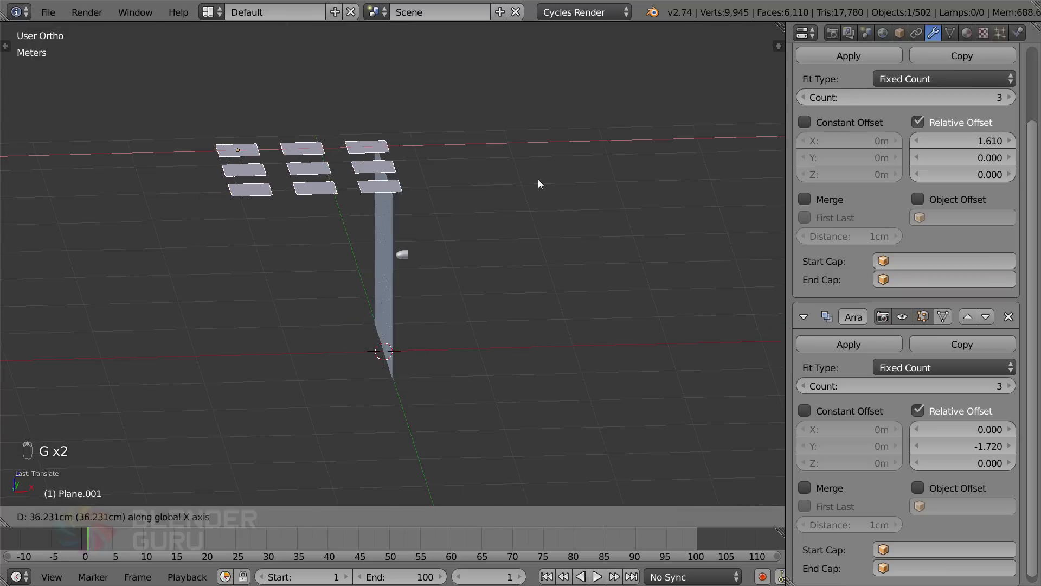
pyautogui.click(538, 178)
pyautogui.press('g')
pyautogui.press('x')
pyautogui.click(501, 179)
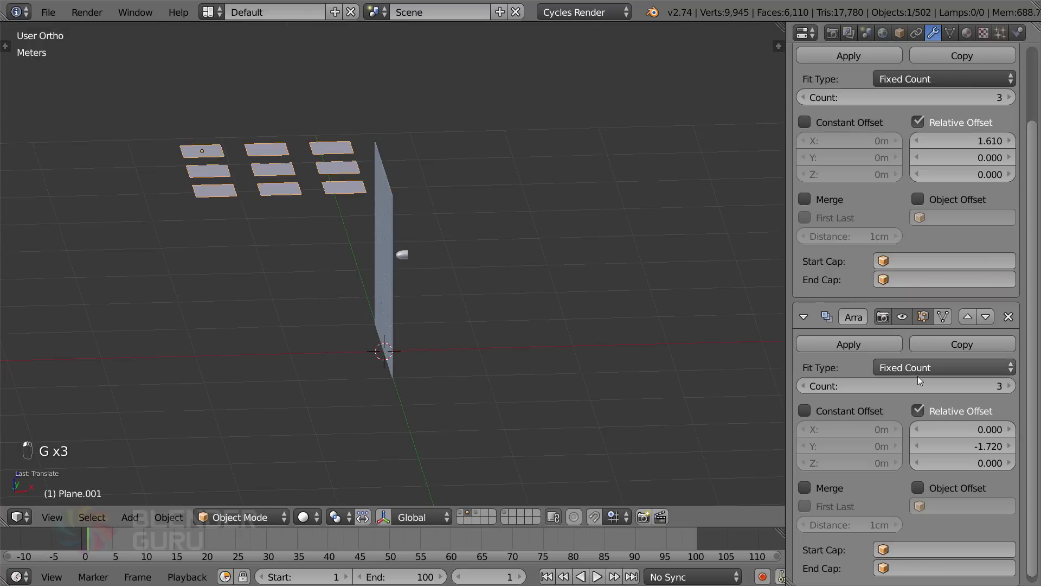
# Set the first array's count to 4 and move the grid along positive X so it extends over the glass pane
pyautogui.click(1007, 98)
pyautogui.press('g')
pyautogui.press('x')
pyautogui.click(579, 187)
pyautogui.moveTo(525, 221); pyautogui.dragTo(565, 230, button='middle')
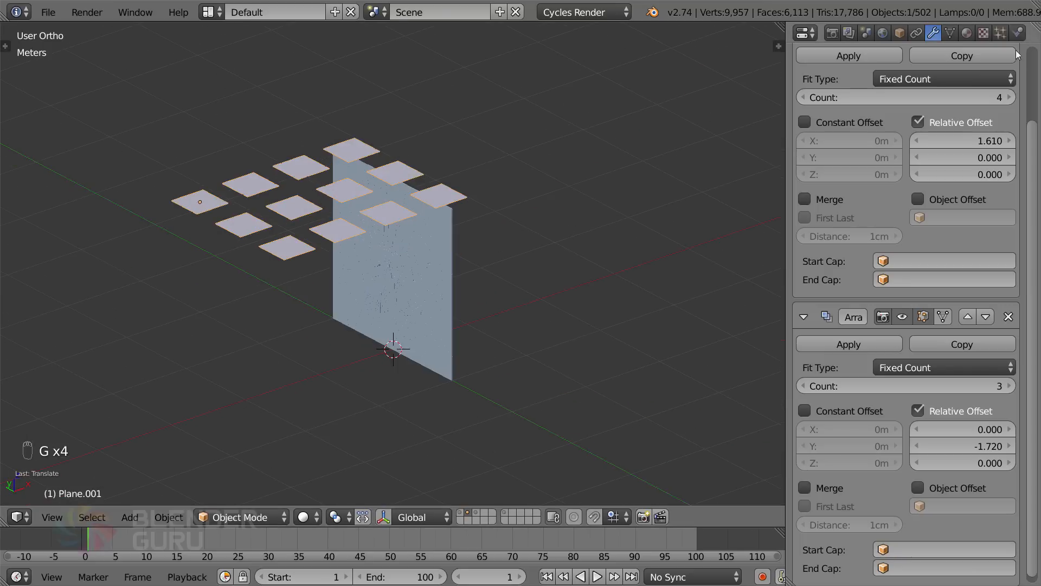
# Set the light planes' emission strength to 30
pyautogui.click(967, 33)
pyautogui.click(930, 279)
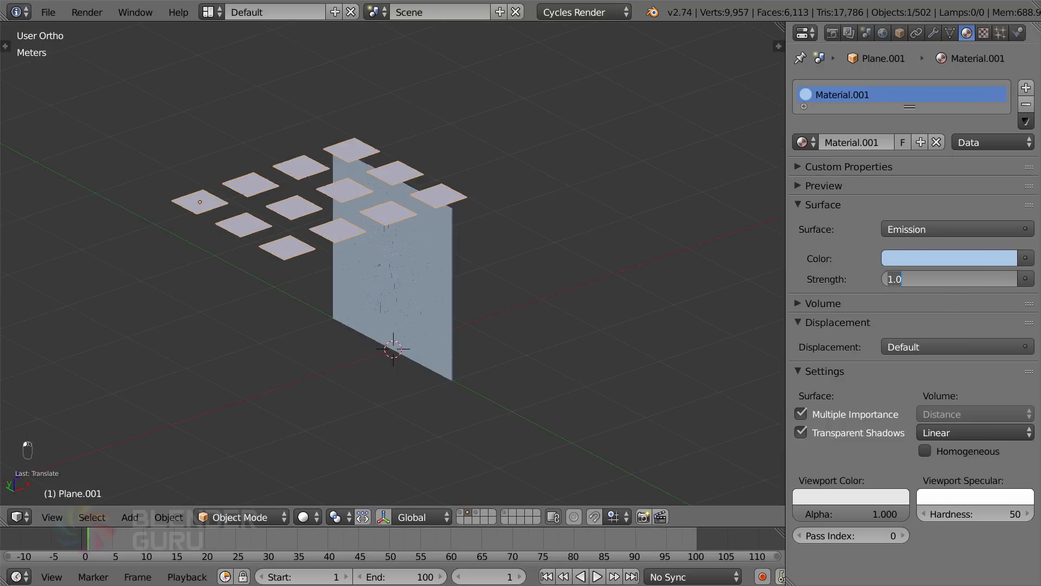
pyautogui.write('30')
pyautogui.press('Return')
# Frame the cracked glass pane from the side in a perspective view and align the camera to that view
pyautogui.press('KP_3')
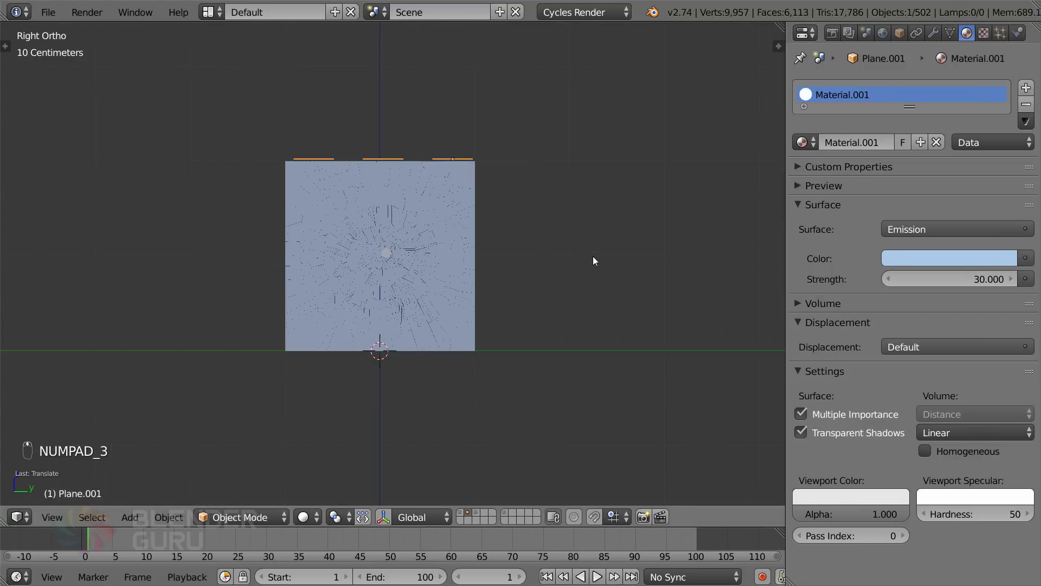
pyautogui.press('KP_1')
pyautogui.scroll(4, 448, 301)
pyautogui.keyDown('shift'); pyautogui.moveTo(410, 295); pyautogui.dragTo(561, 344, button='middle'); pyautogui.keyUp('shift')
pyautogui.scroll(2, 563, 316)
pyautogui.press('KP_5')
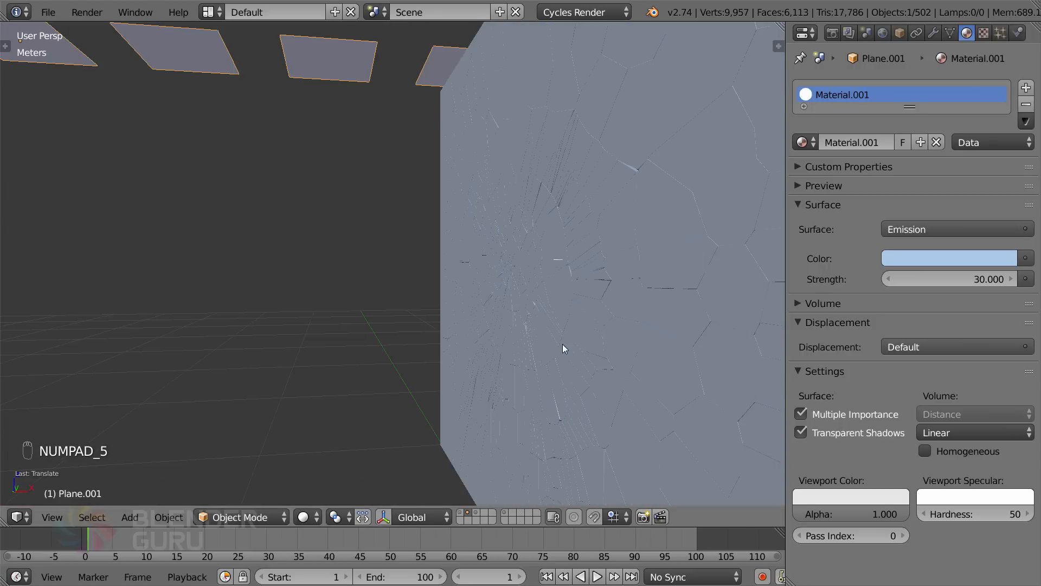
pyautogui.press('ctrl+alt+KP_0')
# Move the camera from layer 1 to layer 11, then show layer 11 together with layer 2
pyautogui.click(460, 512)
pyautogui.scroll(-3, 413, 233)
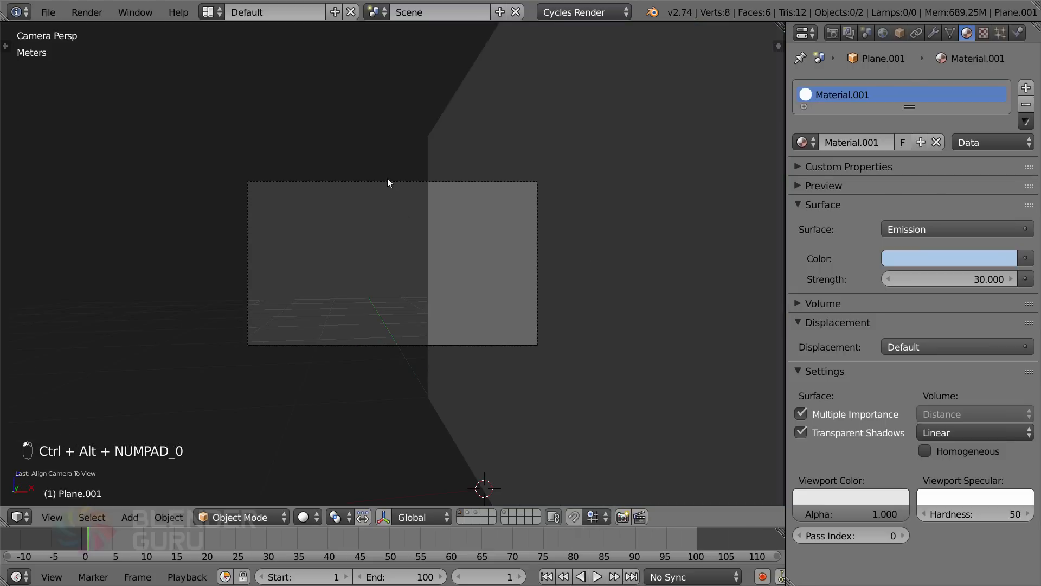
pyautogui.rightClick(387, 179)
pyautogui.moveTo(390, 194); pyautogui.dragTo(399, 206, button='middle')
pyautogui.scroll(-3, 453, 294)
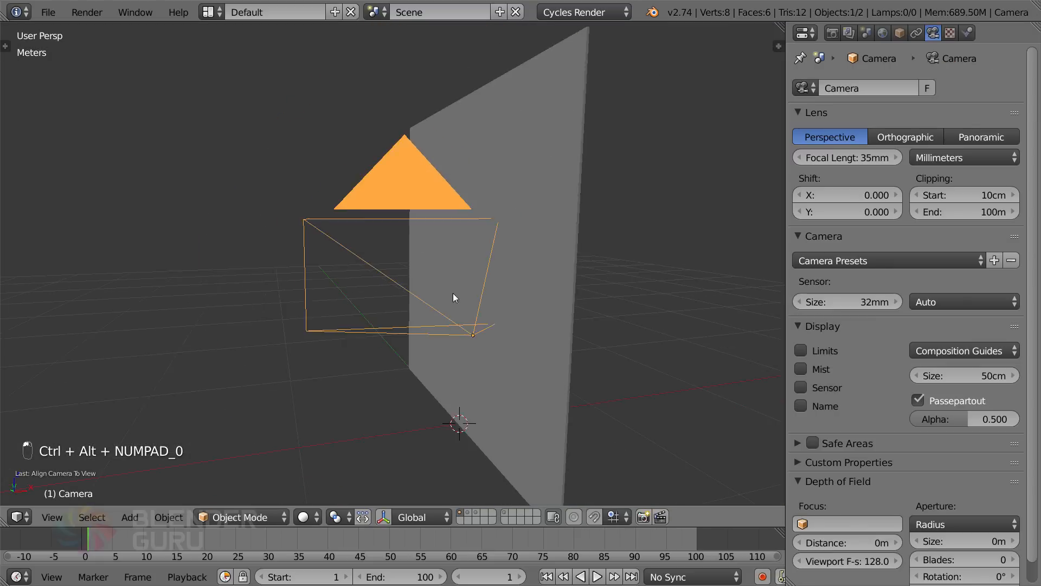
pyautogui.scroll(-2, 454, 297)
pyautogui.press('m')
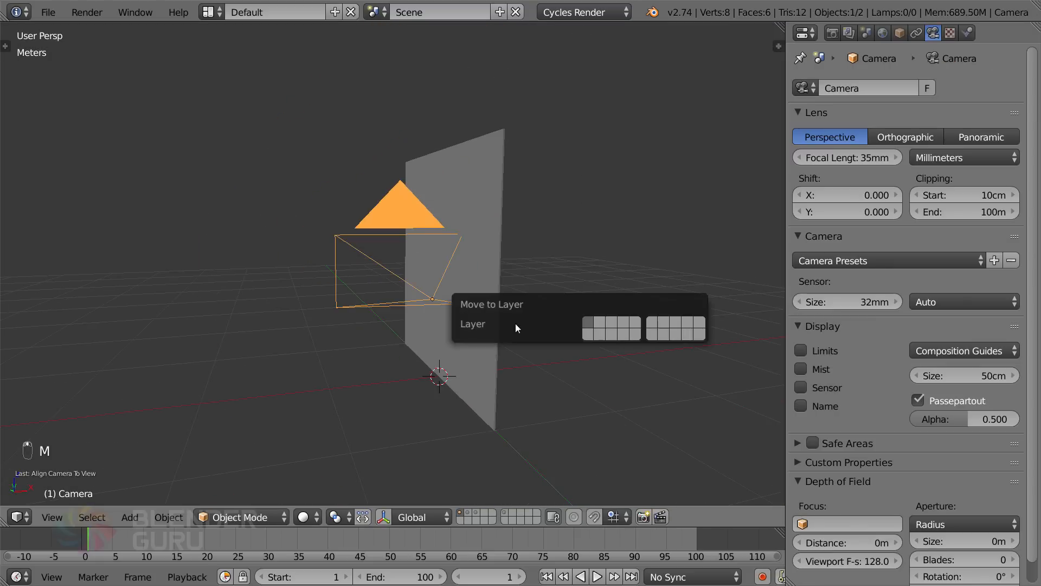
pyautogui.click(585, 336)
pyautogui.click(460, 519)
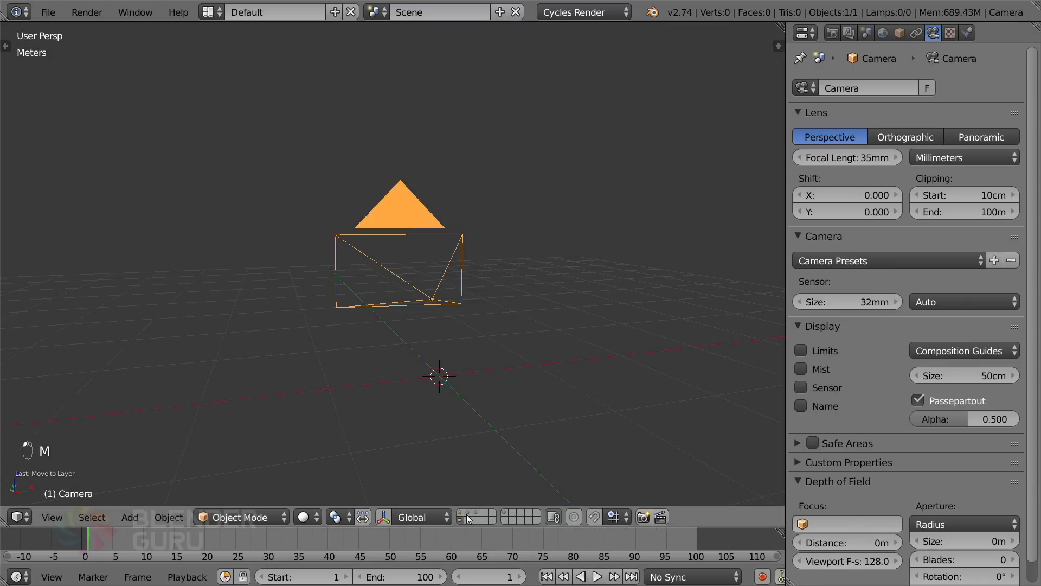
pyautogui.keyDown('shift'); pyautogui.click(466, 514); pyautogui.keyUp('shift')
# Look through the camera, rotate it slightly about the Z axis and move it back along its local Z axis
pyautogui.press('KP_0')
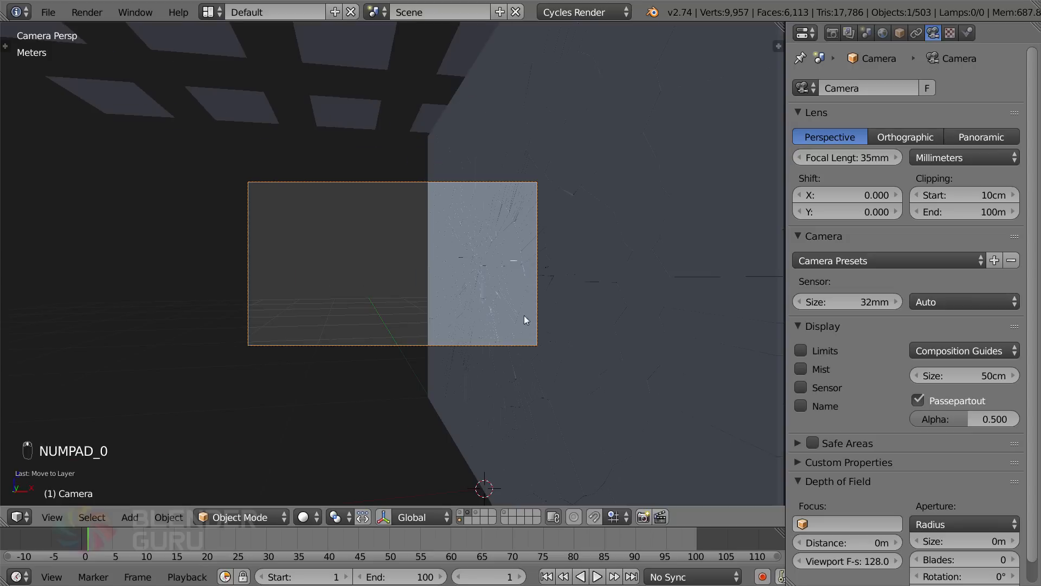
pyautogui.press('r')
pyautogui.press('z')
pyautogui.click(662, 237)
pyautogui.press('g')
pyautogui.press('z')
pyautogui.press('z')
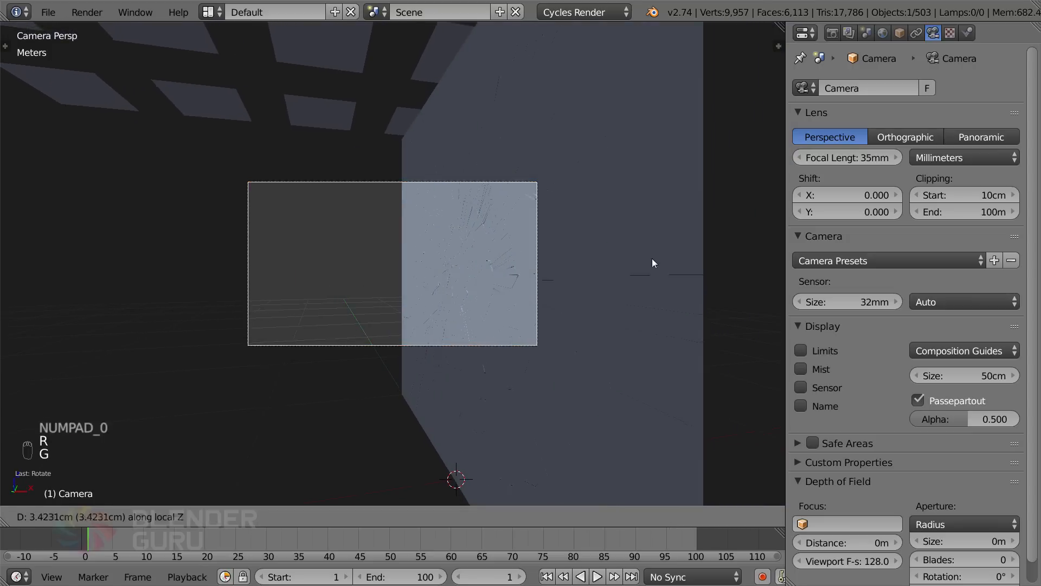
pyautogui.click(653, 248)
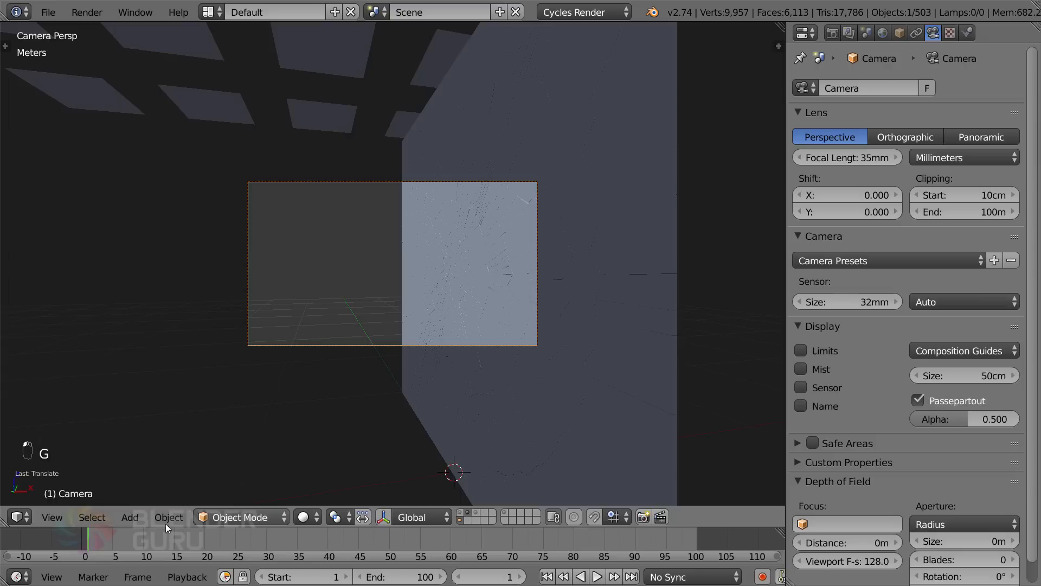
# Go to frame 75, select the overhead light planes and check them from the right and front before returning to the camera view
pyautogui.moveTo(158, 534); pyautogui.dragTo(636, 534)
pyautogui.moveTo(553, 538); pyautogui.dragTo(543, 536)
pyautogui.moveTo(415, 267); pyautogui.dragTo(447, 308, button='middle')
pyautogui.scroll(-6, 447, 309)
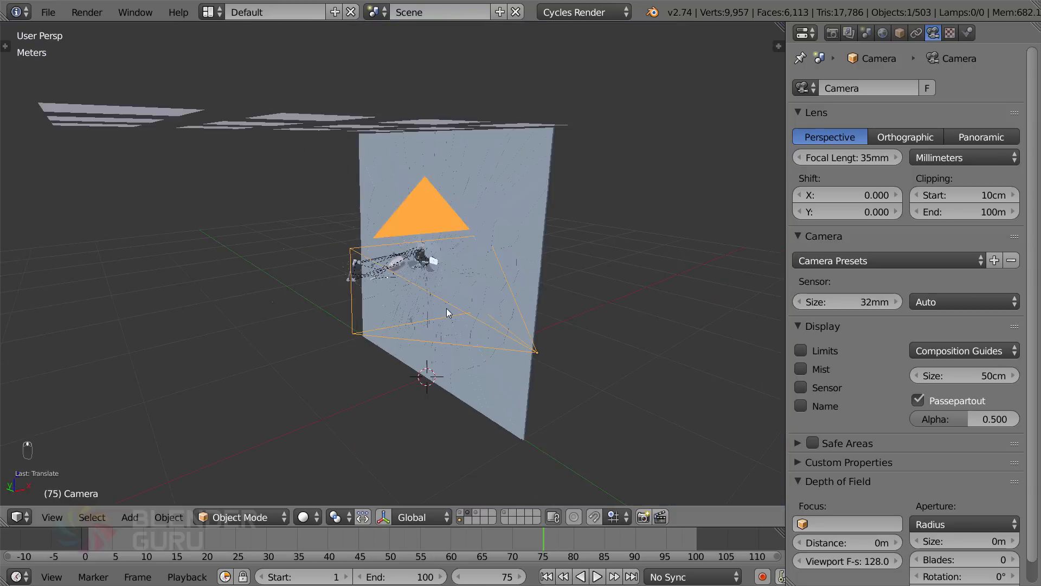
pyautogui.rightClick(337, 205)
pyautogui.press('KP_3')
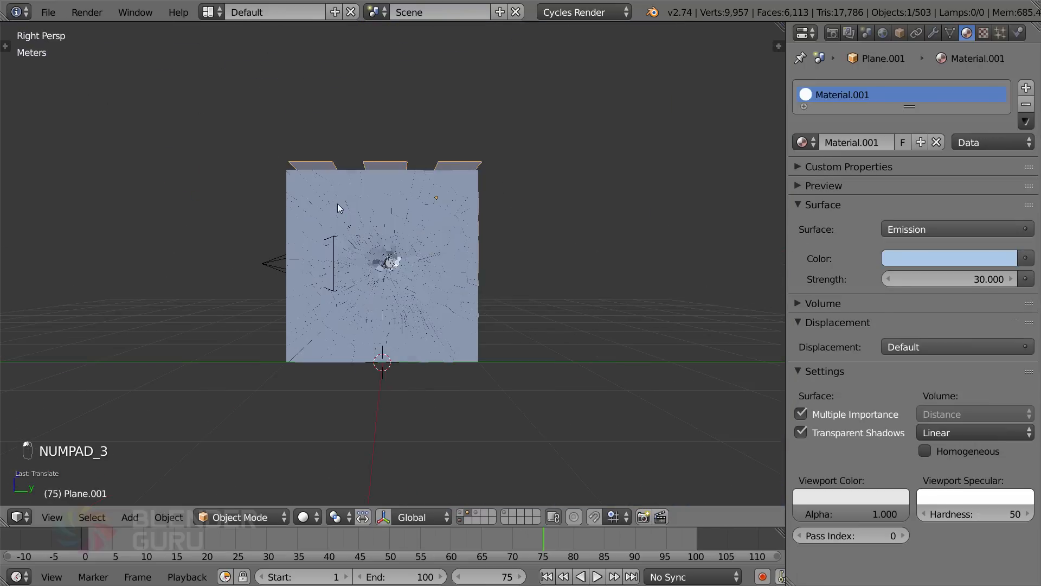
pyautogui.press('KP_1')
pyautogui.press('KP_5')
pyautogui.press('KP_0')
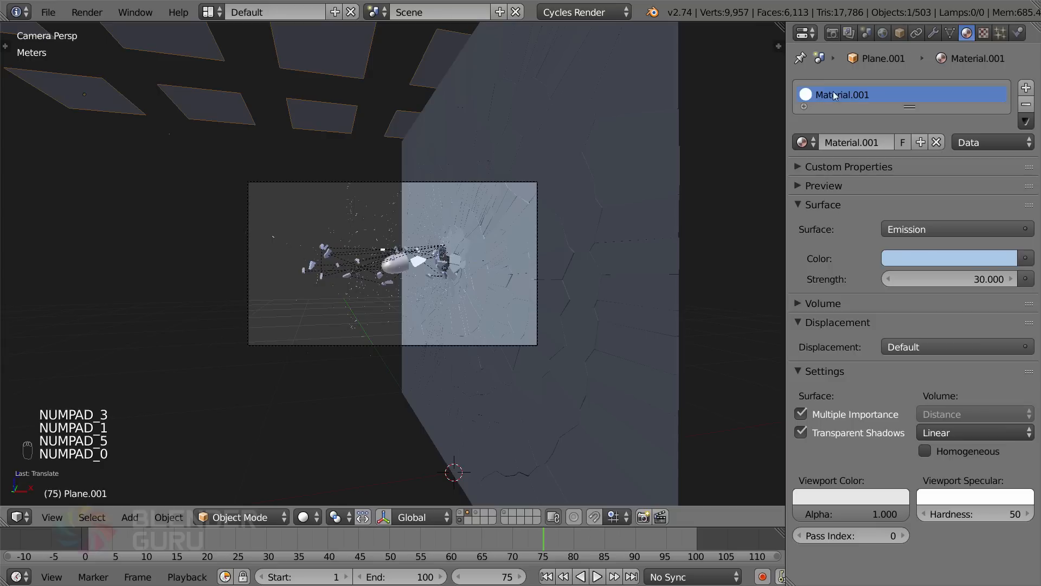
# Set the world background colour to black
pyautogui.click(882, 32)
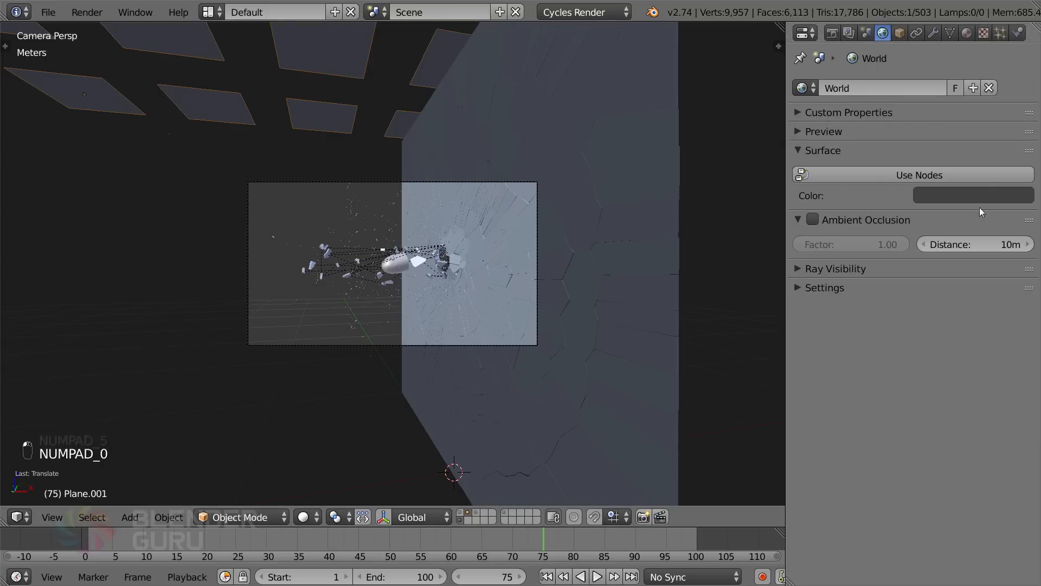
pyautogui.click(973, 196)
pyautogui.moveTo(1026, 313); pyautogui.dragTo(1026, 339)
pyautogui.scroll(4, 526, 390)
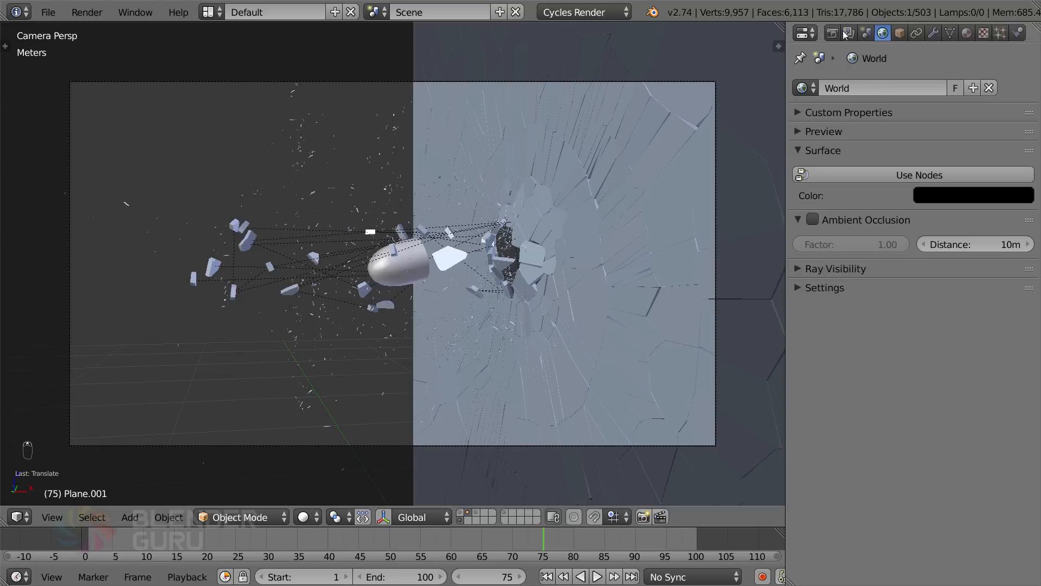
# Save the file over the existing one and render frame 75 through the camera
pyautogui.click(833, 33)
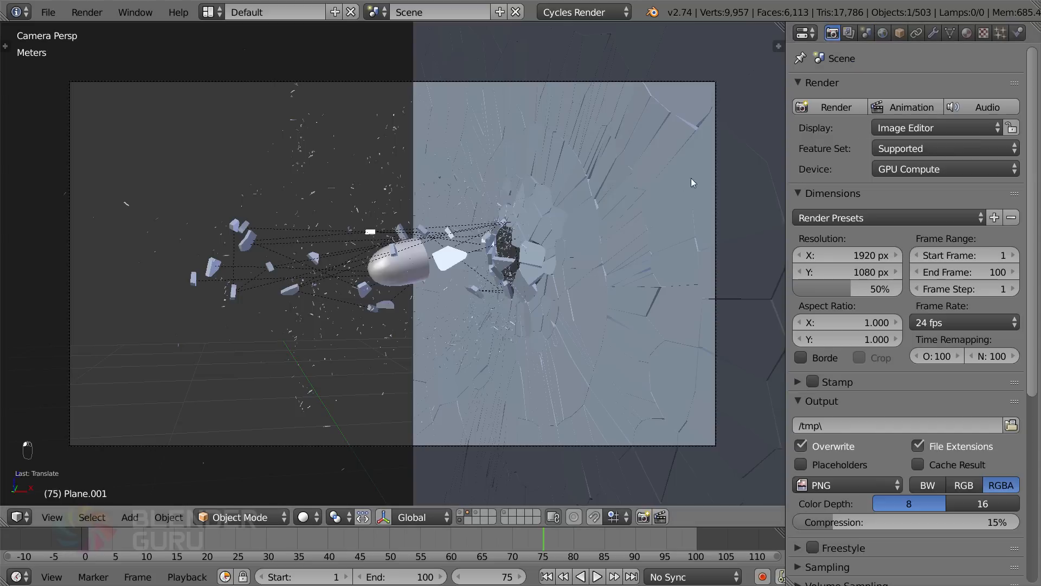
pyautogui.hotkey('ctrl', 's')
pyautogui.click(708, 177)
pyautogui.click(824, 107)
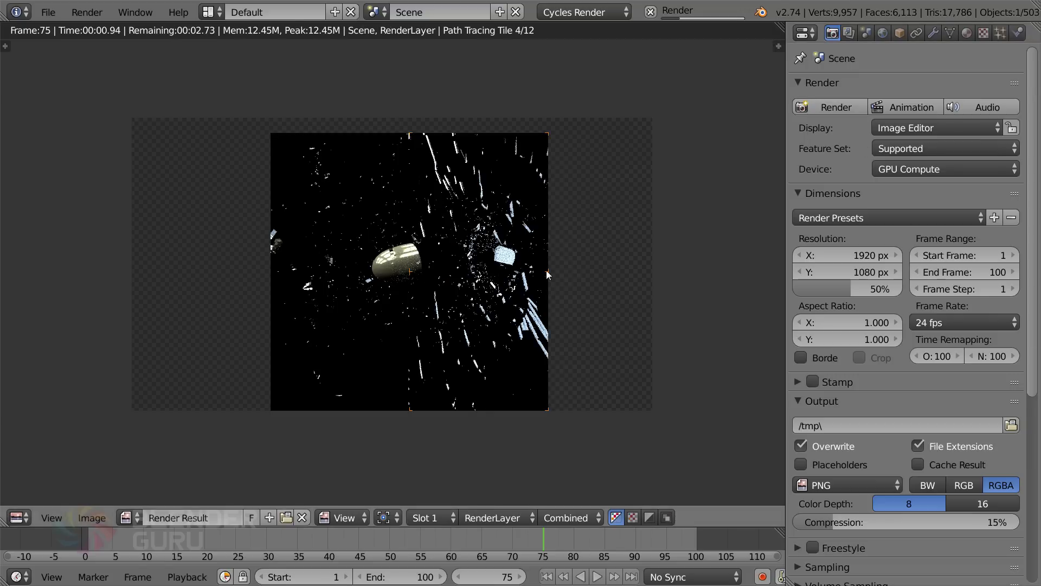
pyautogui.scroll(1, 564, 249)
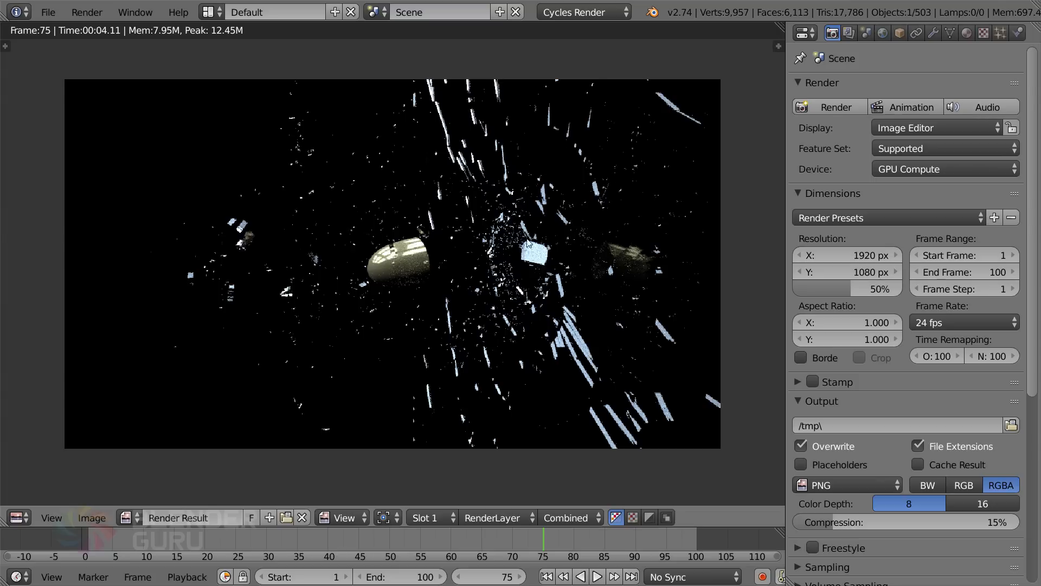
pyautogui.scroll(-1, 560, 350)
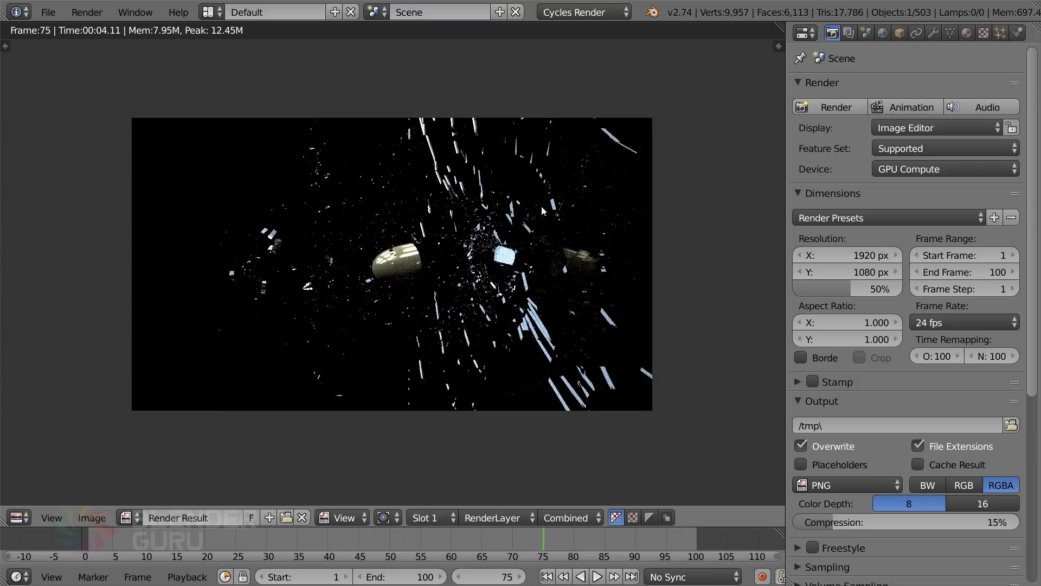
# Close the render, duplicate the overhead light grid, rotate the copy 90° upright in side view and place it behind the camera
pyautogui.press('Escape')
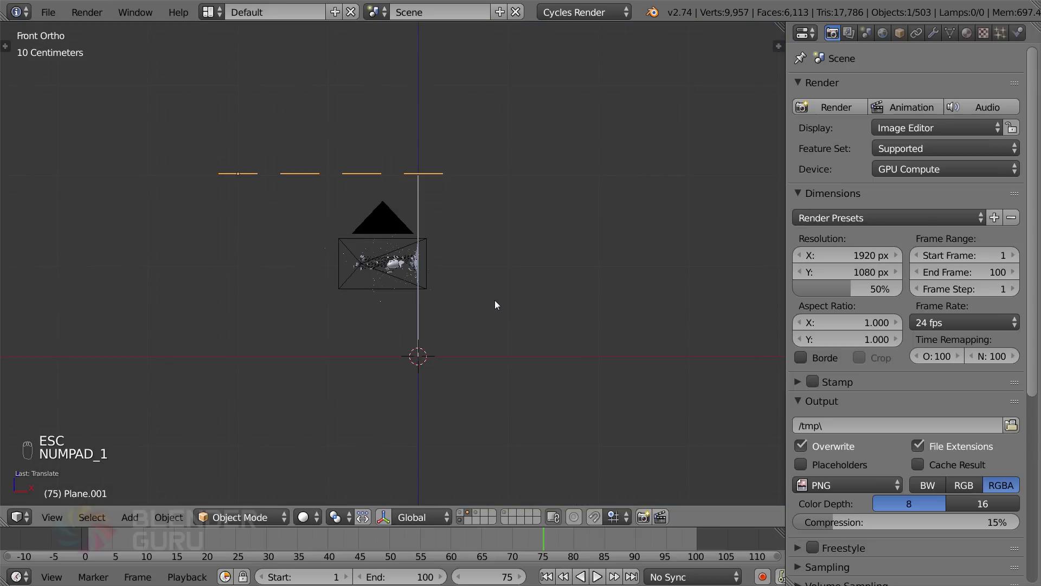
pyautogui.press('KP_3')
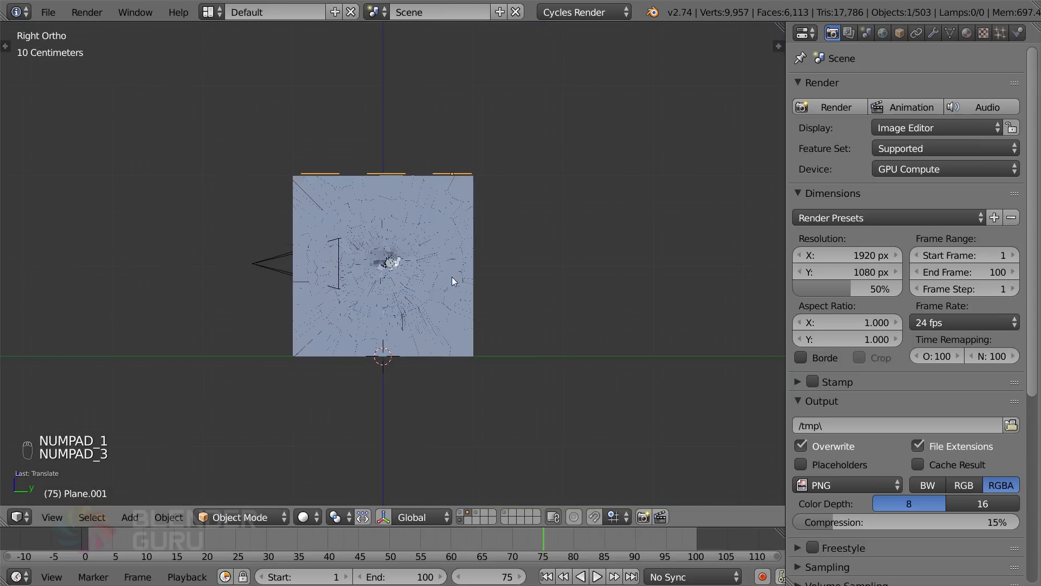
pyautogui.hotkey('shift', 'd')
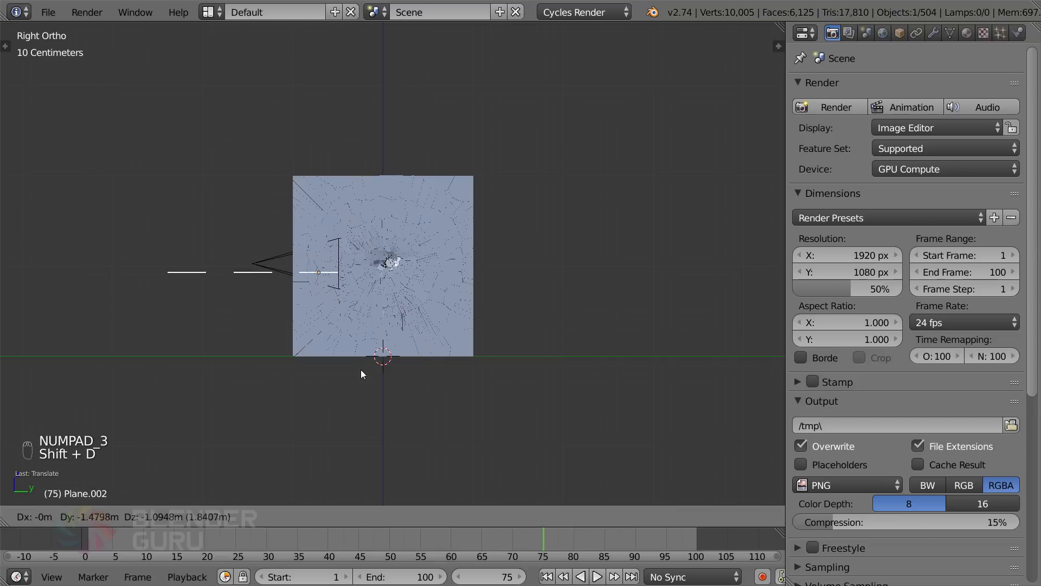
pyautogui.click(360, 369)
pyautogui.press('r')
pyautogui.click(432, 169)
pyautogui.moveTo(432, 169); pyautogui.dragTo(423, 310, button='middle')
pyautogui.press('KP_3')
pyautogui.press('KP_1')
pyautogui.press('KP_3')
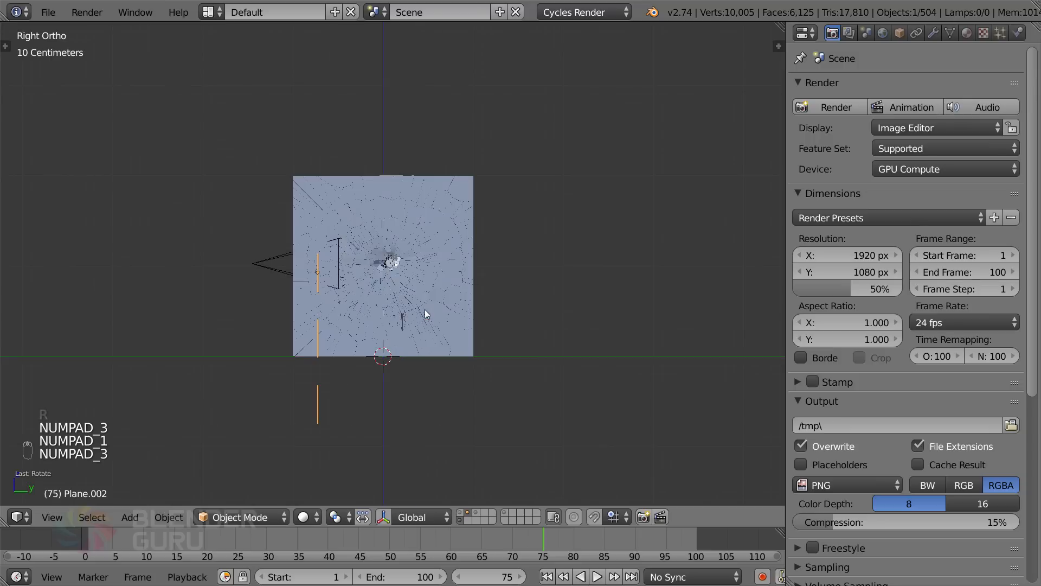
pyautogui.press('g')
pyautogui.click(328, 243)
pyautogui.moveTo(314, 262); pyautogui.dragTo(443, 284, button='middle')
# Duplicate the upright light grid, rotate the copy -90° in top view and move it beside the scene, facing the glass
pyautogui.press('KP_7')
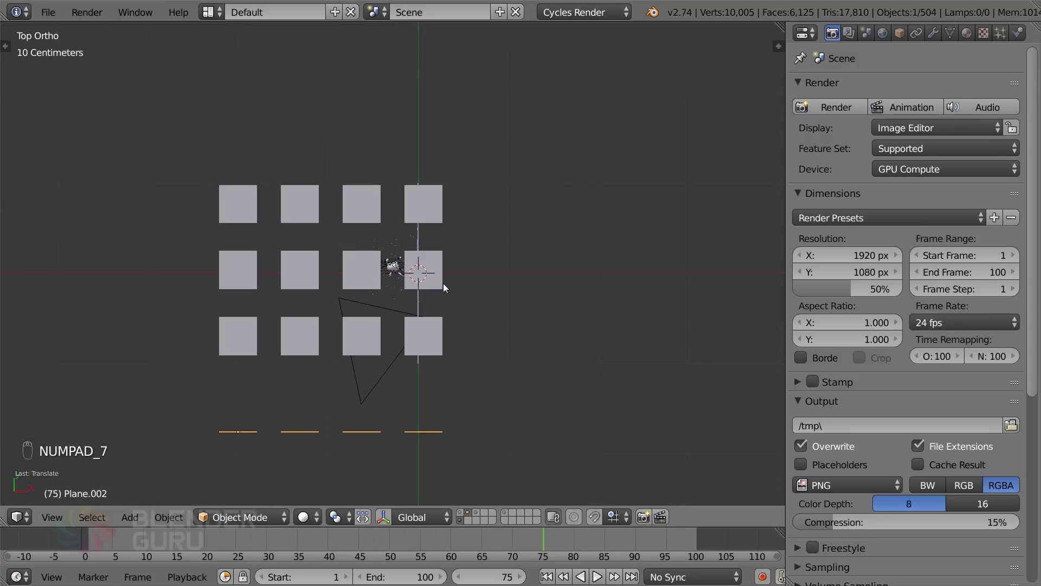
pyautogui.hotkey('shift', 'd')
pyautogui.press('r')
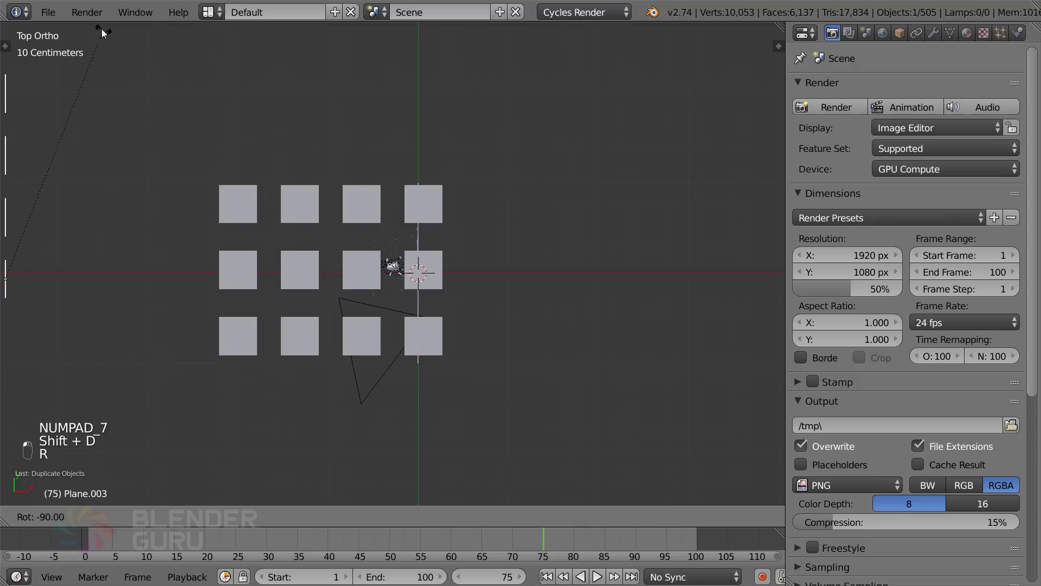
pyautogui.click(102, 33)
pyautogui.press('g')
pyautogui.click(296, 247)
pyautogui.moveTo(331, 307); pyautogui.dragTo(385, 277, button='middle')
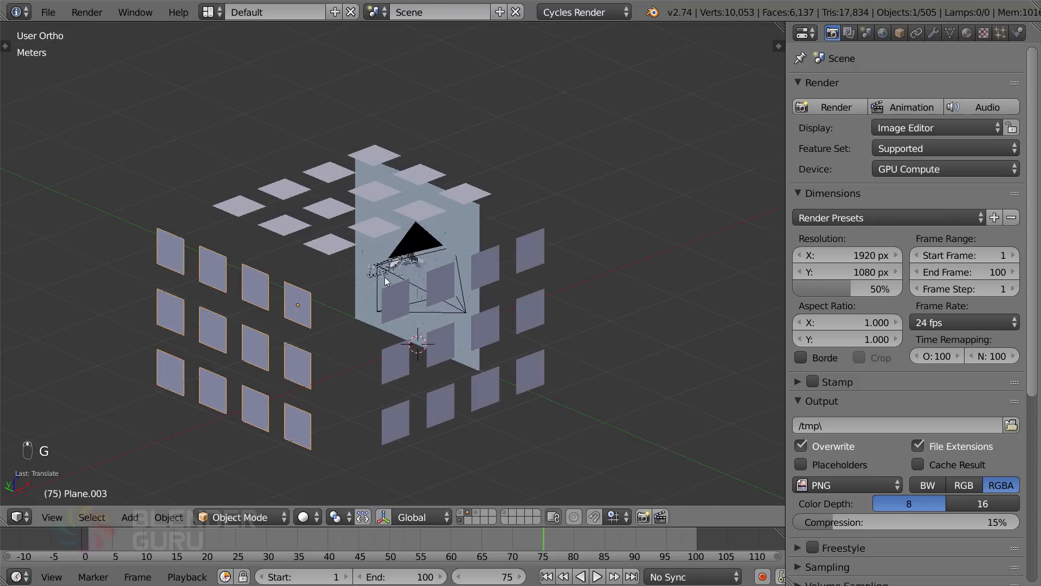
# Give the two upright light grids their own single-user copies of the emission material
pyautogui.rightClick(542, 256)
pyautogui.click(966, 32)
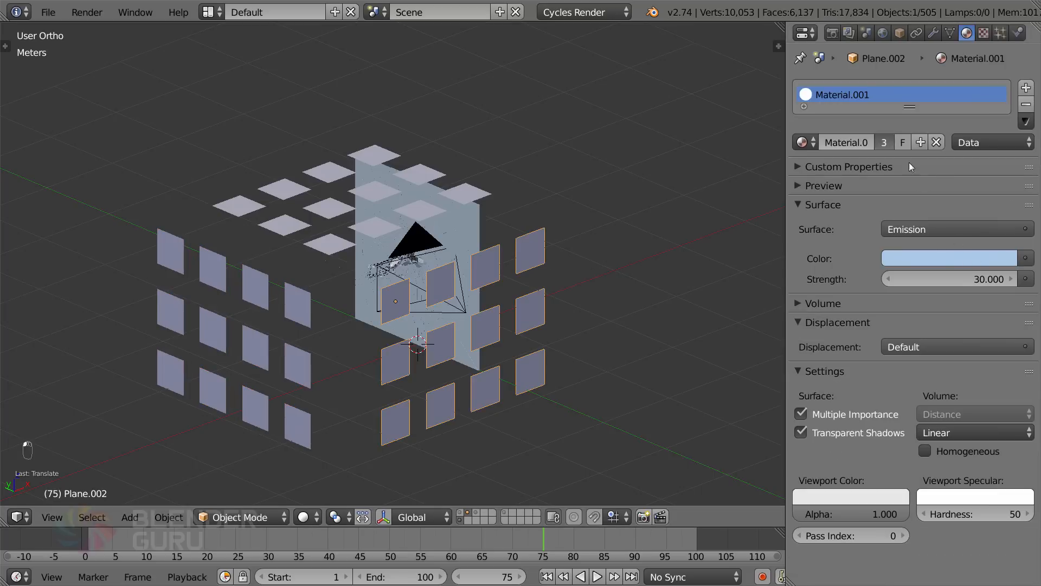
pyautogui.click(884, 142)
pyautogui.rightClick(232, 294)
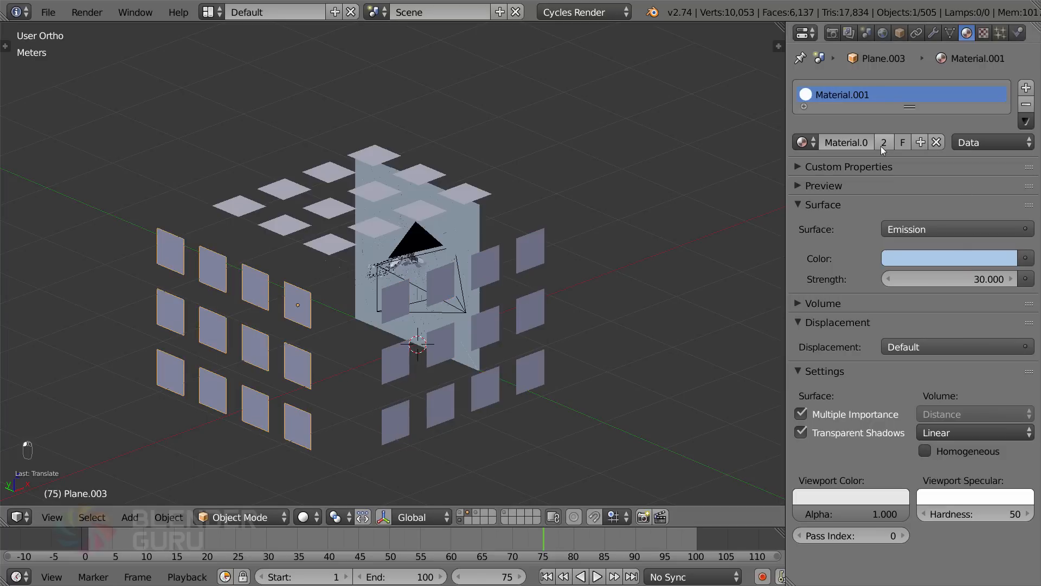
# Render frame 75 through the camera to check the lighting from the three light grids, then close the render
pyautogui.press('KP_0')
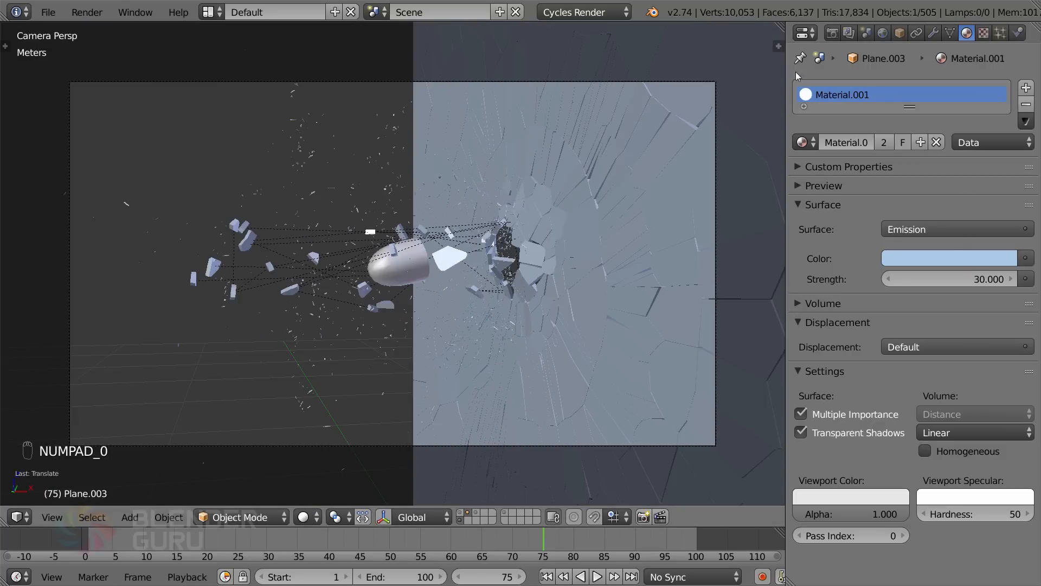
pyautogui.press('F12')
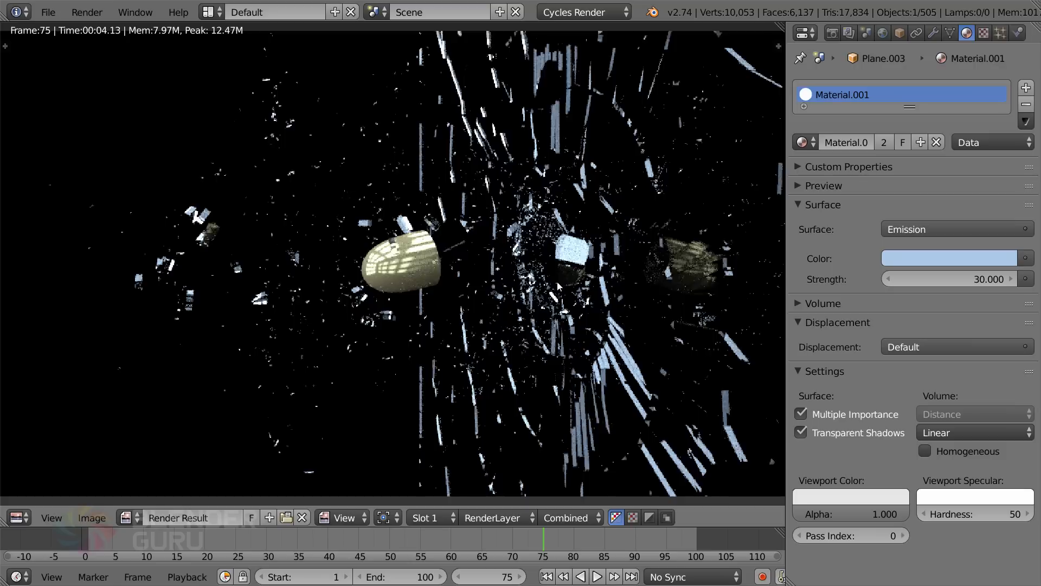
pyautogui.press('Escape')
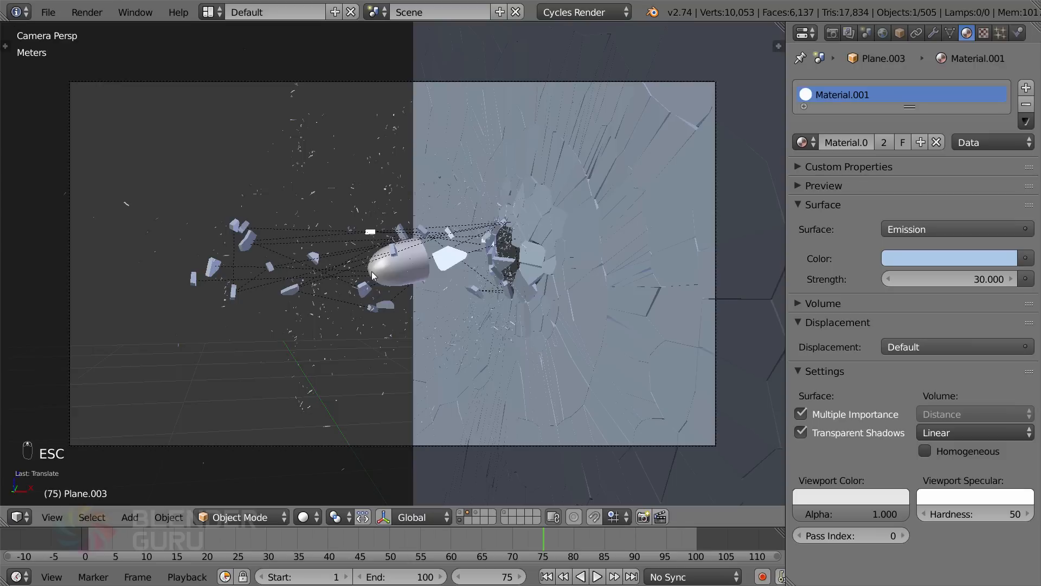
# Hide the overhead light grid and the grid behind the camera so only the side grid lights the scene
pyautogui.scroll(-2, 418, 304)
pyautogui.moveTo(419, 304); pyautogui.dragTo(477, 352, button='middle')
pyautogui.scroll(-4, 460, 336)
pyautogui.click(328, 180)
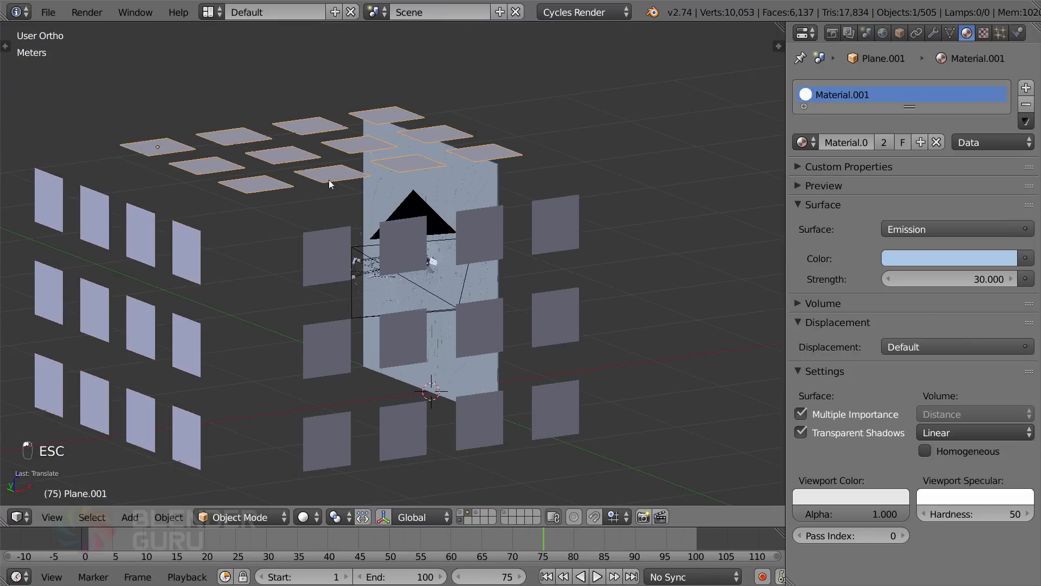
pyautogui.keyDown('shift'); pyautogui.click(321, 268); pyautogui.keyUp('shift')
pyautogui.press('h')
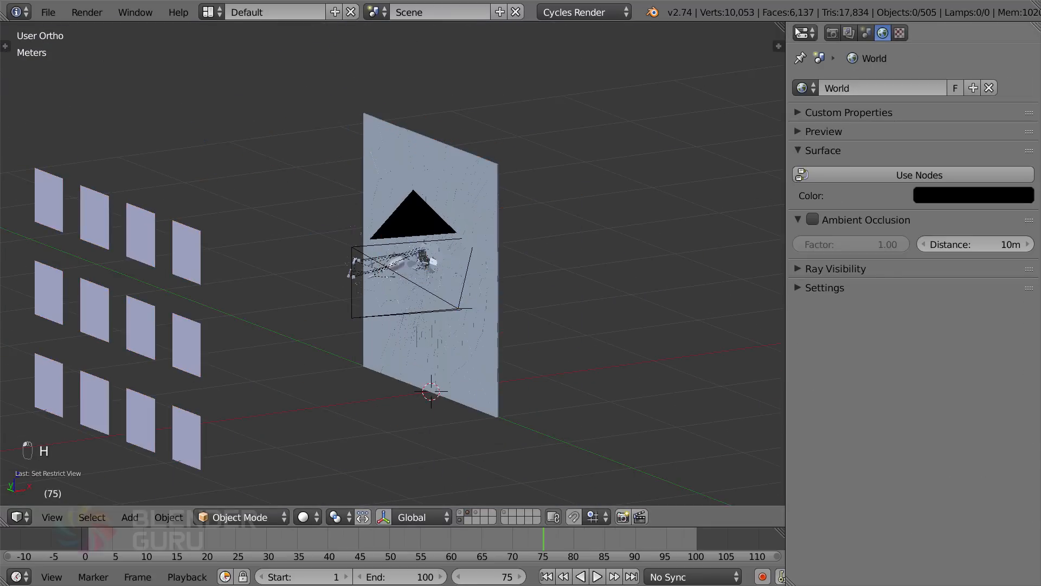
# Split the 3D viewport in two and show a rendered camera view in one half, fitted to the camera frame
pyautogui.moveTo(779, 46); pyautogui.dragTo(399, 83)
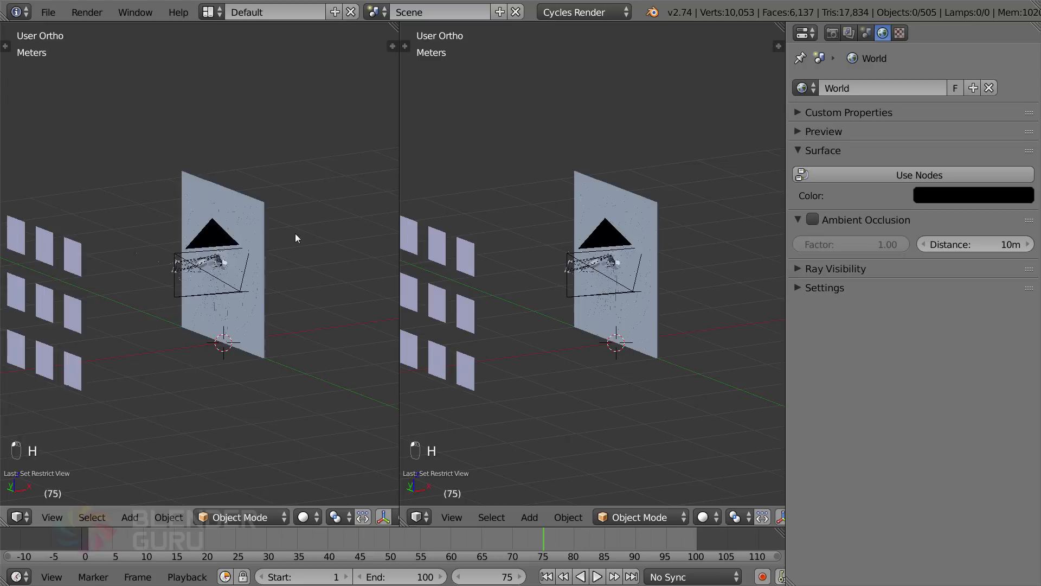
pyautogui.press('KP_0')
pyautogui.press('Home')
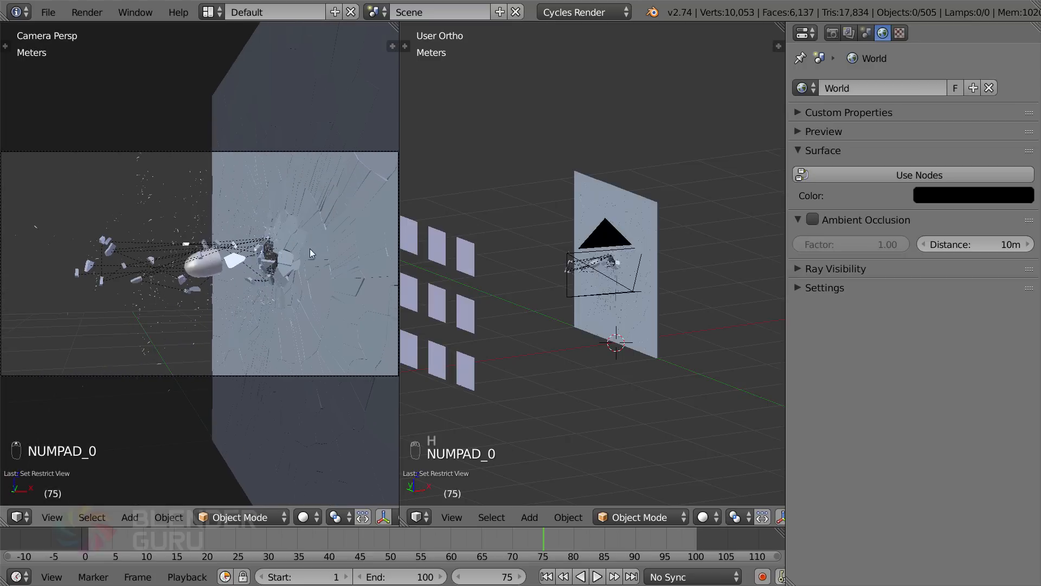
pyautogui.hotkey('shift', 'z')
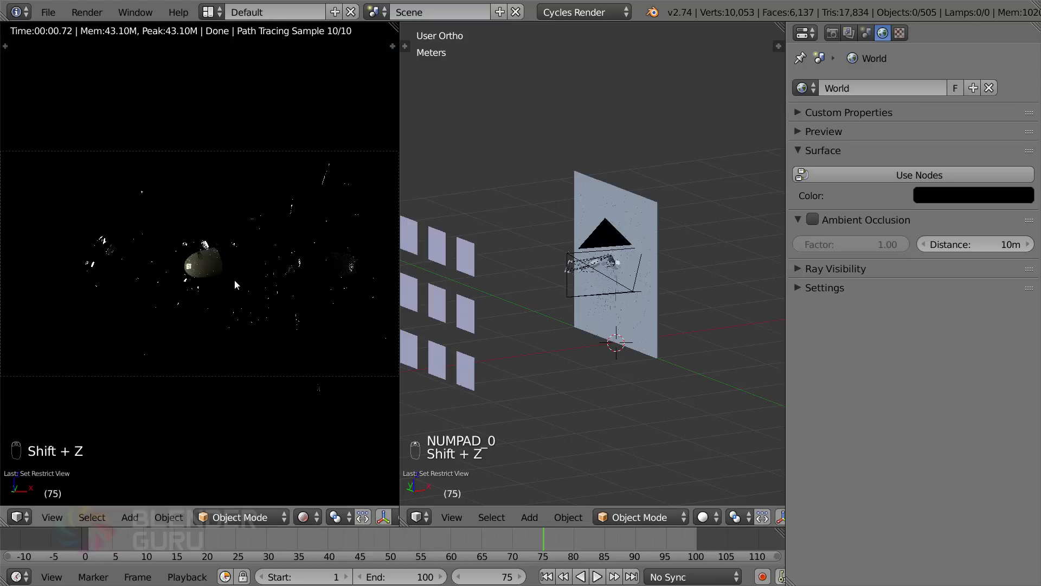
# Select the side light grid and set its emission strength to 10
pyautogui.rightClick(435, 250)
pyautogui.keyDown('shift'); pyautogui.moveTo(442, 251); pyautogui.dragTo(571, 262, button='middle'); pyautogui.keyUp('shift')
pyautogui.scroll(2, 245, 271)
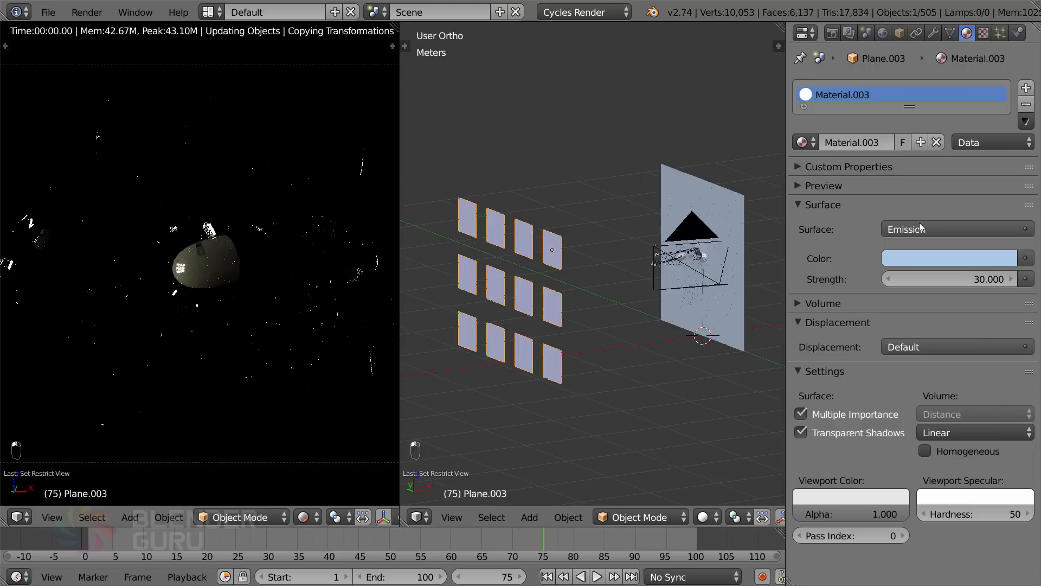
pyautogui.click(930, 278)
pyautogui.press('Return')
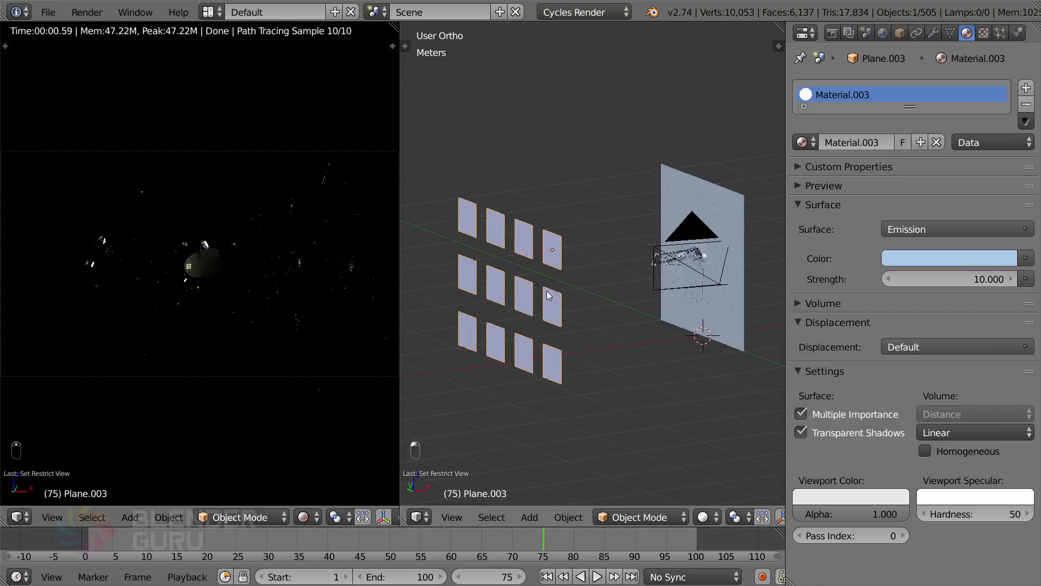
# Scale the side light grid and reposition it while checking the reflections on the bullet and glass in the rendered view
pyautogui.moveTo(547, 295); pyautogui.dragTo(648, 299, button='middle')
pyautogui.press('s')
pyautogui.click(751, 317)
pyautogui.press('g')
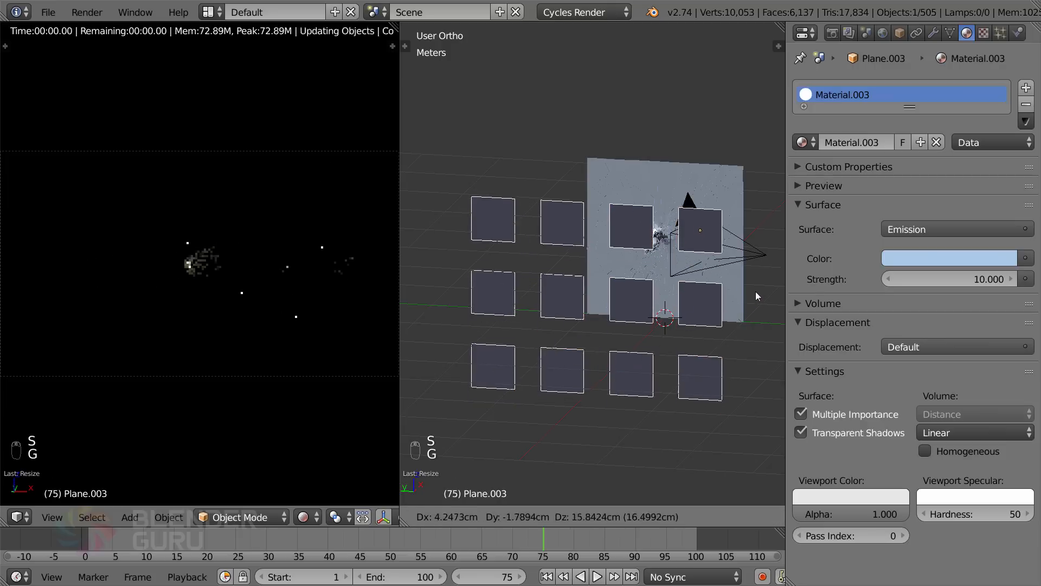
pyautogui.click(728, 309)
pyautogui.scroll(2, 316, 333)
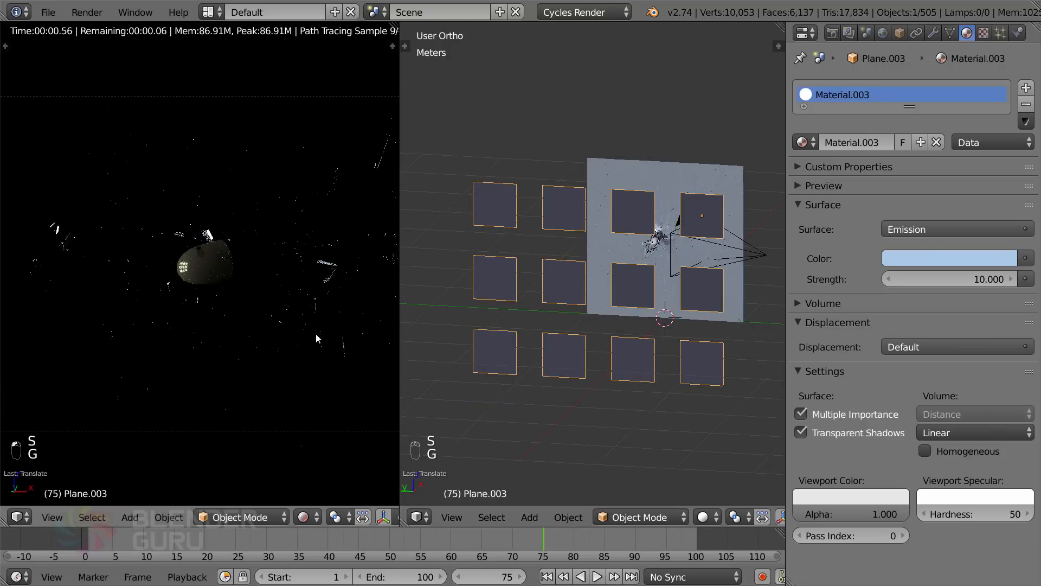
pyautogui.moveTo(640, 347); pyautogui.dragTo(623, 338, button='middle')
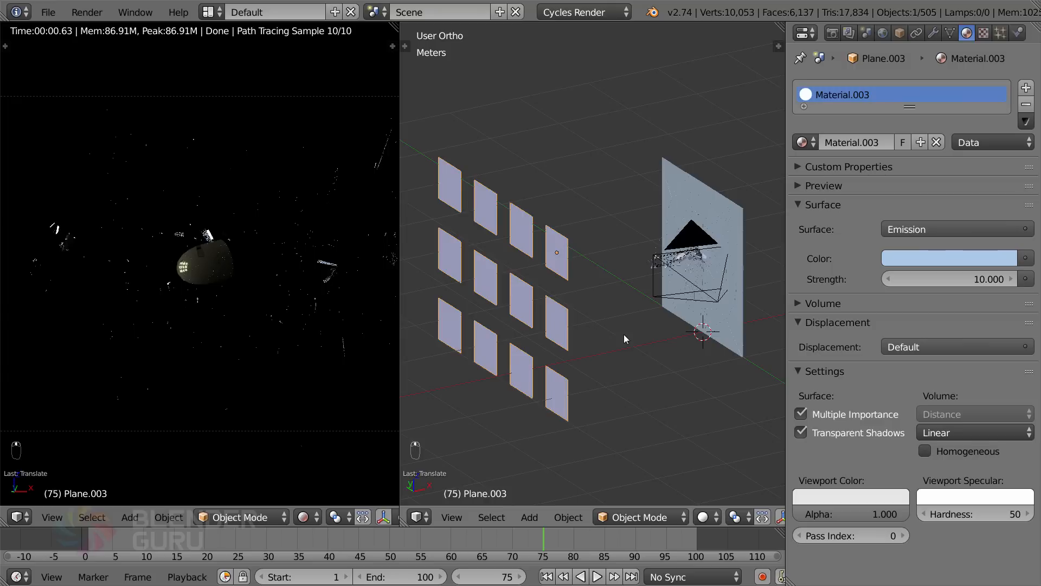
# Unhide all light grids, then hide the side and overhead grids to isolate the one behind the camera
pyautogui.hotkey('alt', 'h')
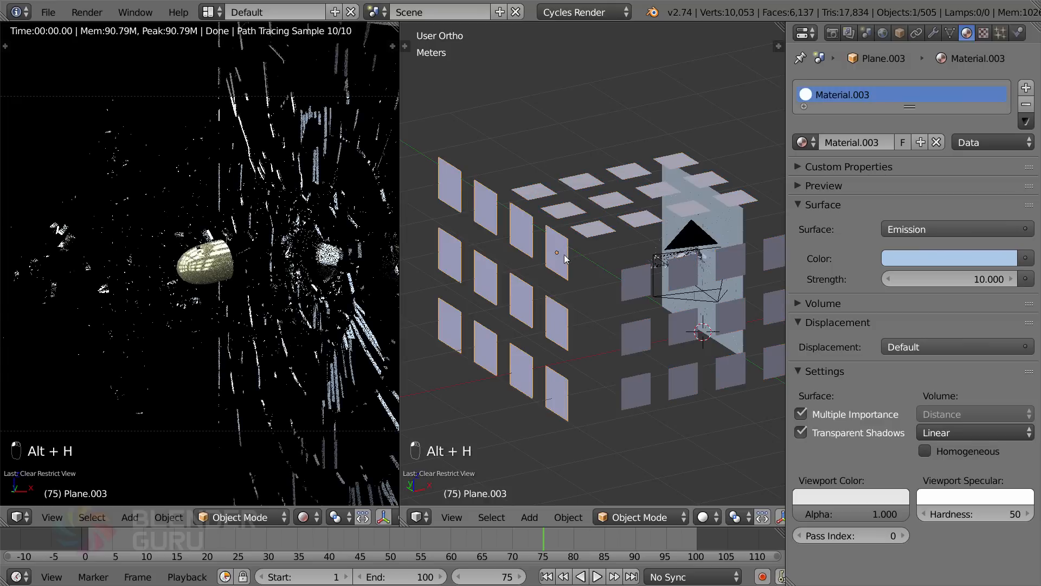
pyautogui.press('h')
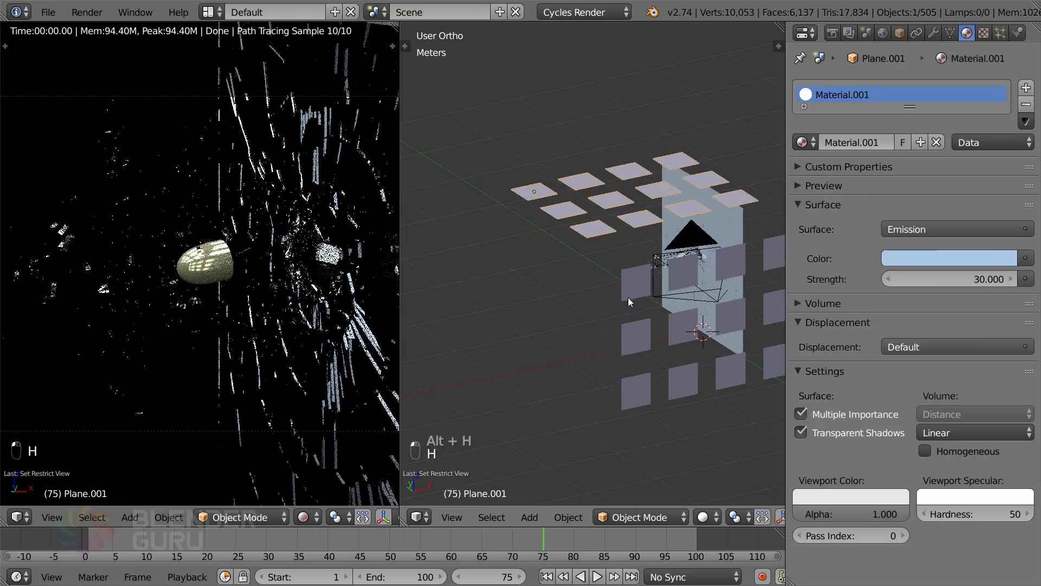
pyautogui.moveTo(640, 291); pyautogui.dragTo(602, 221, button='right')
pyautogui.rightClick(595, 222)
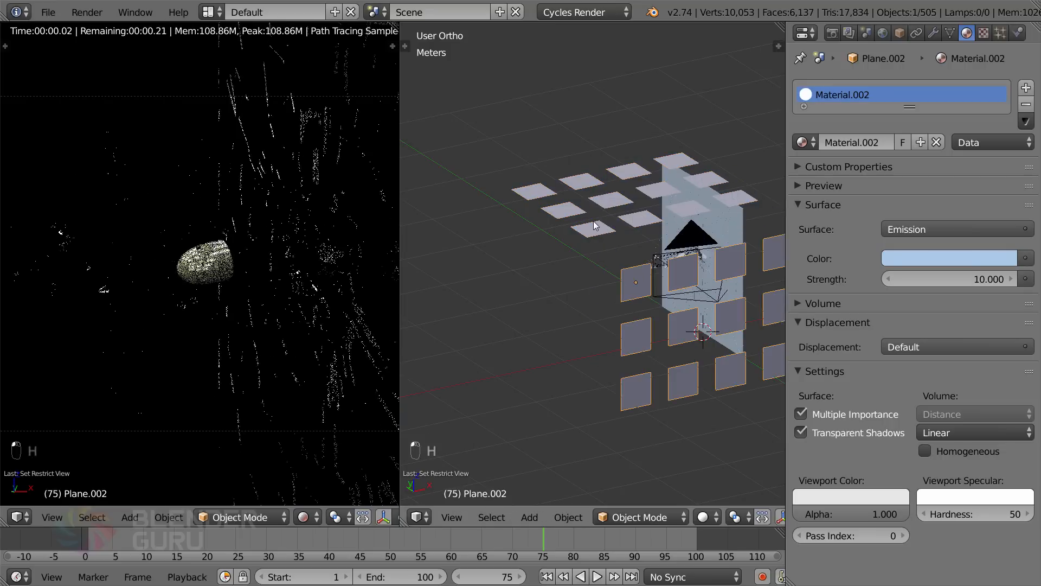
pyautogui.rightClick(591, 221)
pyautogui.press('h')
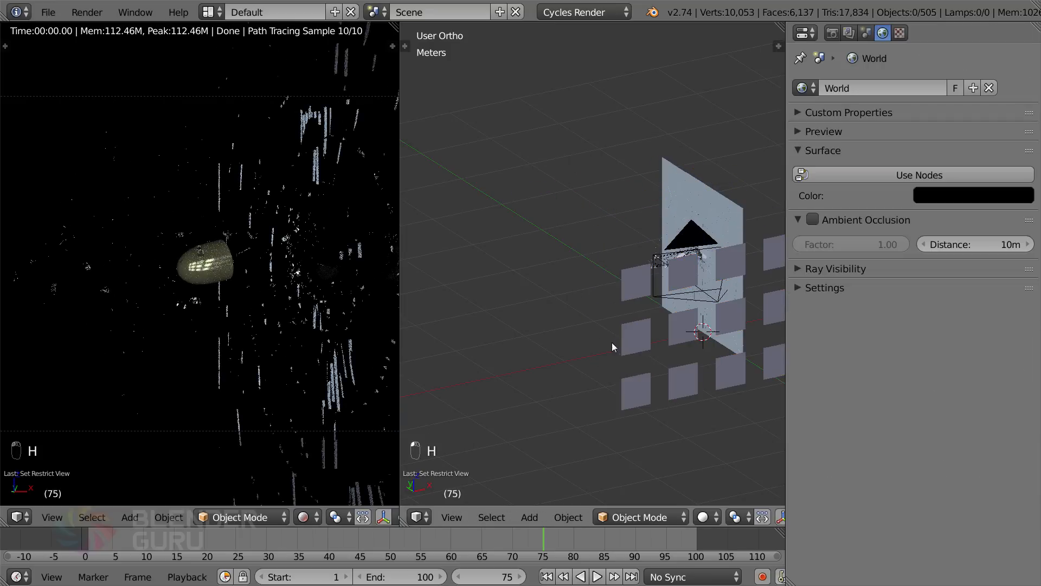
# Scale the light grid behind the camera up by about 1.2 and shift it sideways
pyautogui.rightClick(633, 346)
pyautogui.scroll(-3, 542, 293)
pyautogui.moveTo(580, 312); pyautogui.dragTo(548, 318, button='middle')
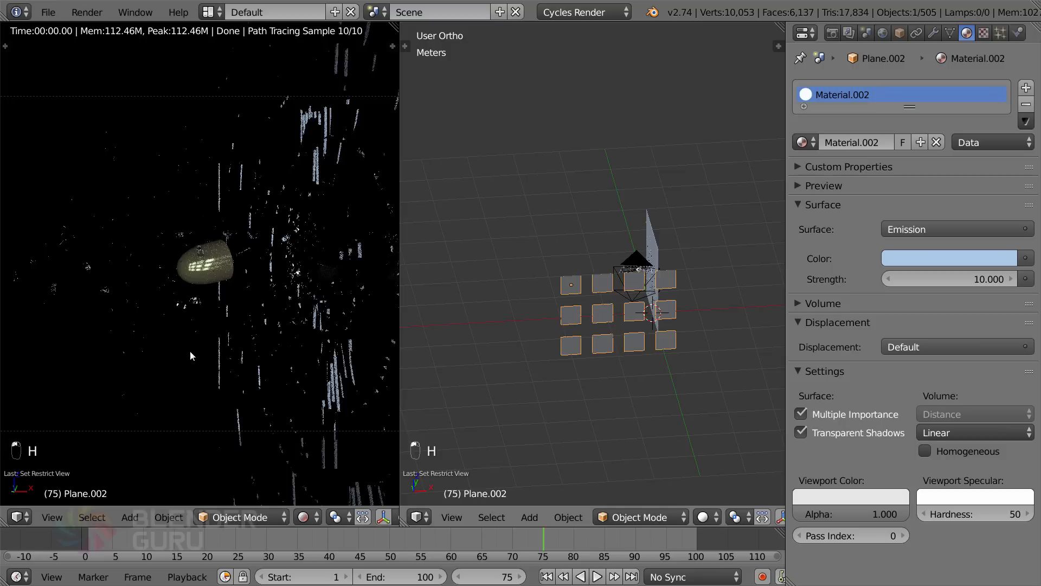
pyautogui.scroll(-3, 234, 312)
pyautogui.press('s')
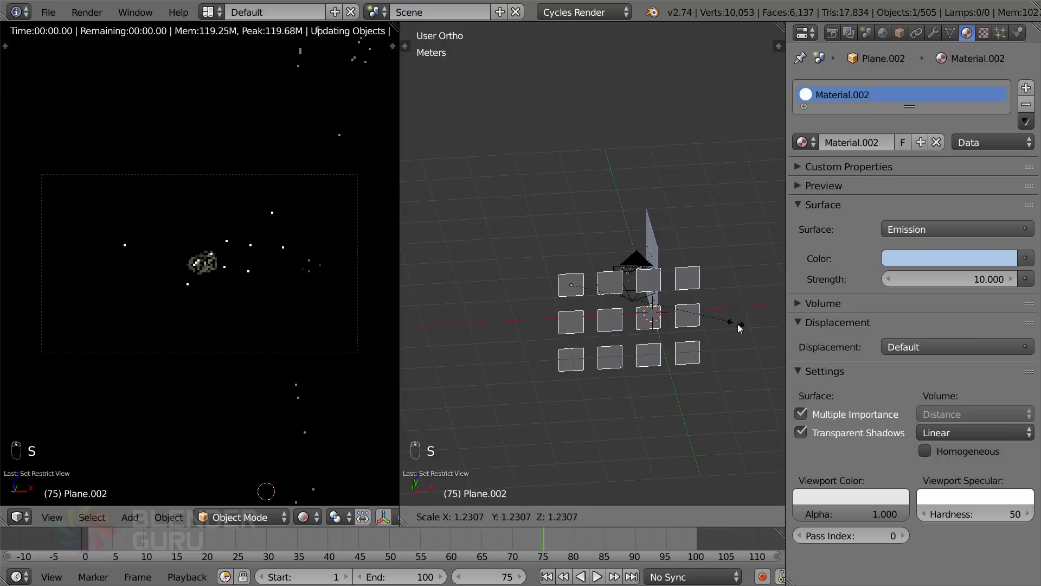
pyautogui.press('g')
pyautogui.click(708, 324)
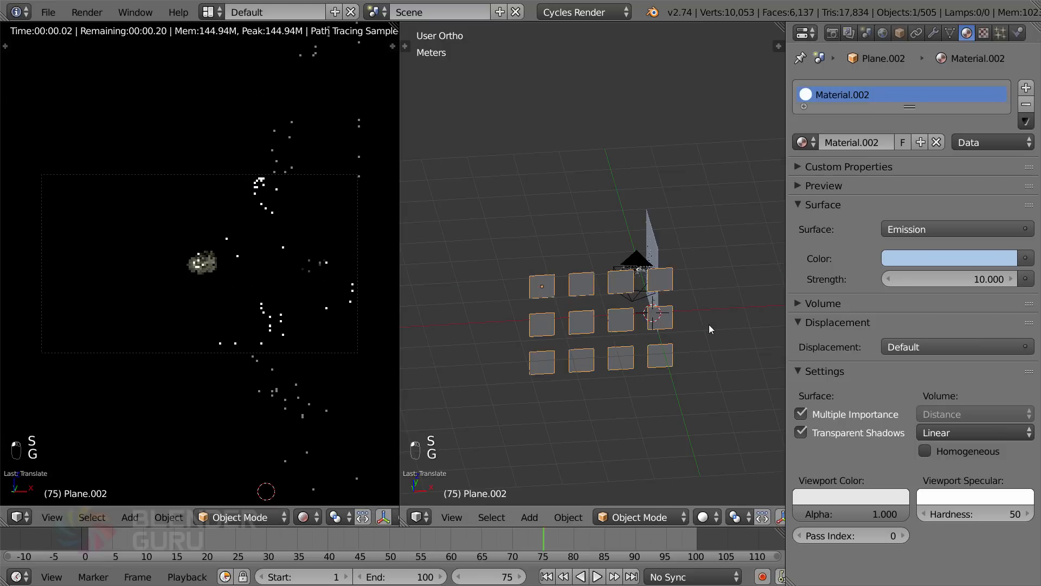
# Set the emission strength of the light grid behind the camera to 20 and unhide the other grids
pyautogui.click(957, 271)
pyautogui.write('20')
pyautogui.press('Return')
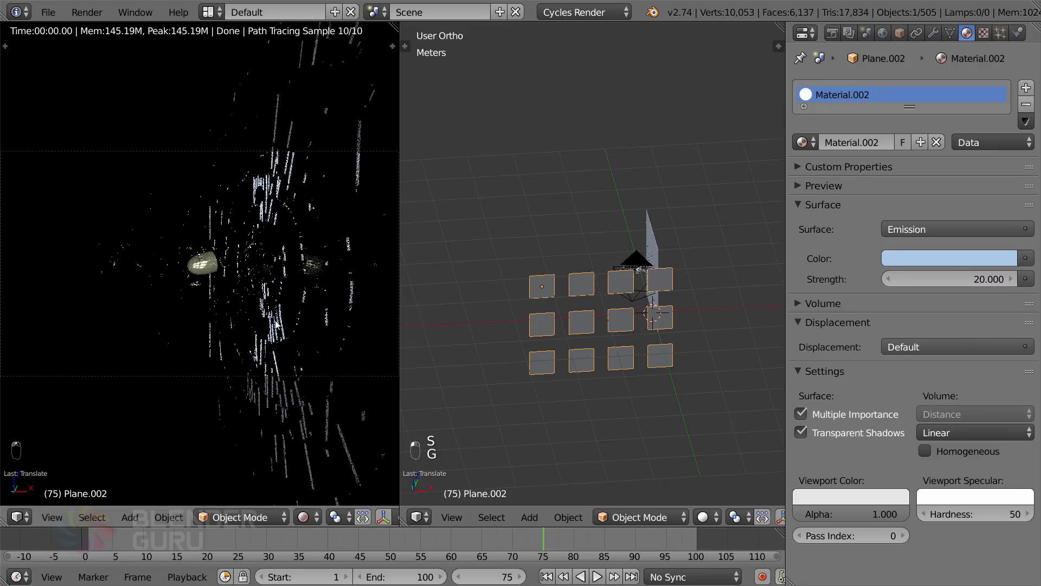
pyautogui.hotkey('alt', 'h')
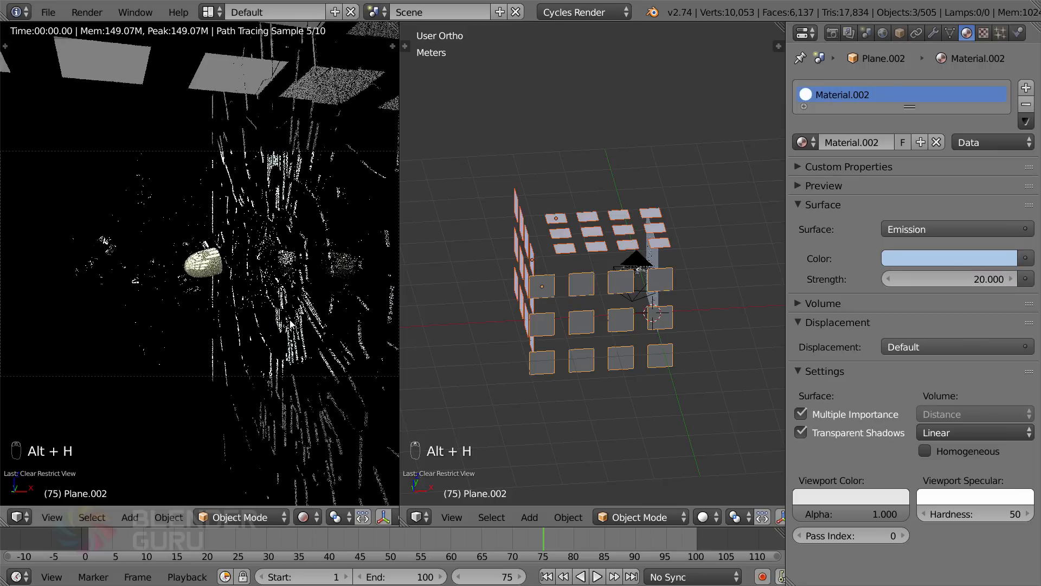
pyautogui.scroll(-1, 282, 322)
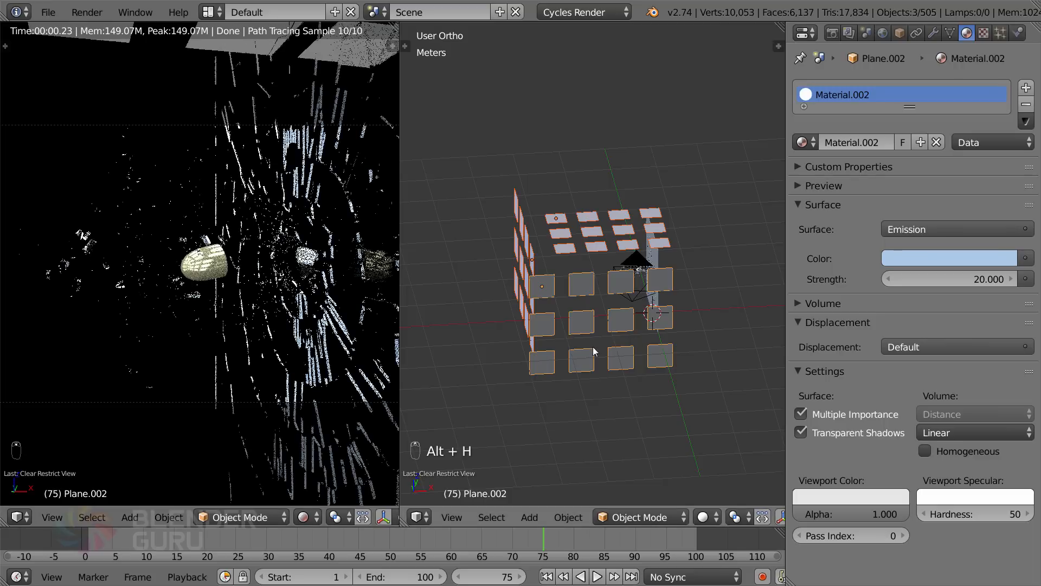
# Duplicate the light grid behind the camera and move the copy along the Y axis to the far side of the scene
pyautogui.rightClick(593, 348)
pyautogui.moveTo(594, 350); pyautogui.dragTo(697, 374, button='middle')
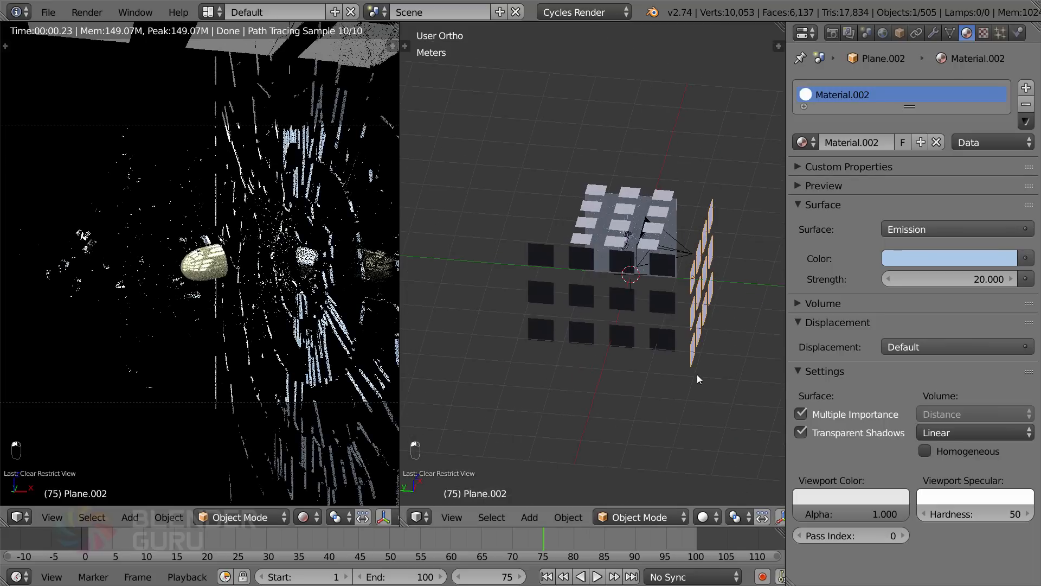
pyautogui.hotkey('shift', 'd')
pyautogui.press('y')
pyautogui.click(505, 329)
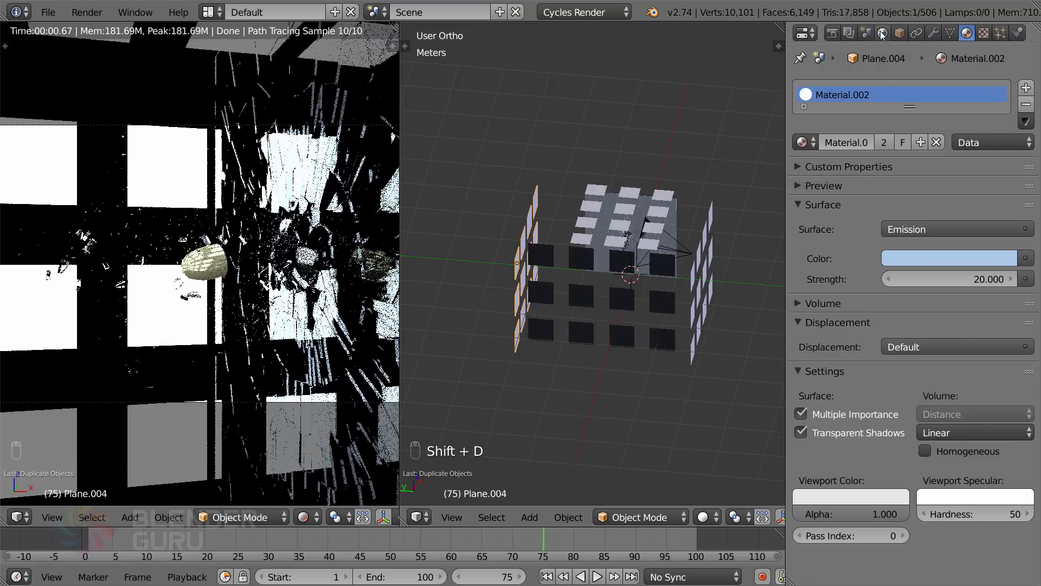
# Turn off camera ray visibility for the duplicated light grid on the far side of the scene
pyautogui.click(899, 33)
pyautogui.scroll(-5, 856, 570)
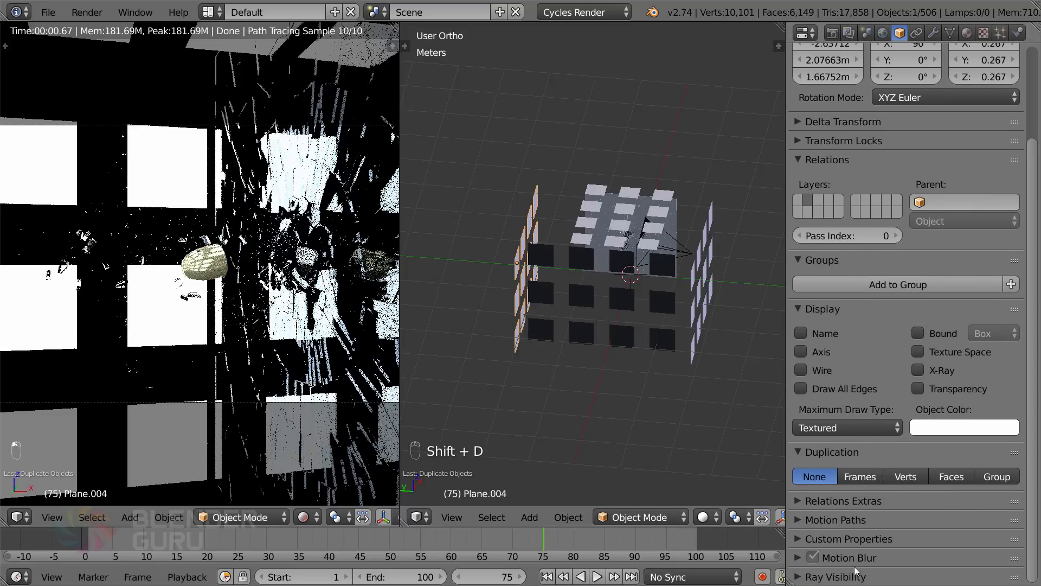
pyautogui.scroll(-3, 868, 515)
pyautogui.click(827, 531)
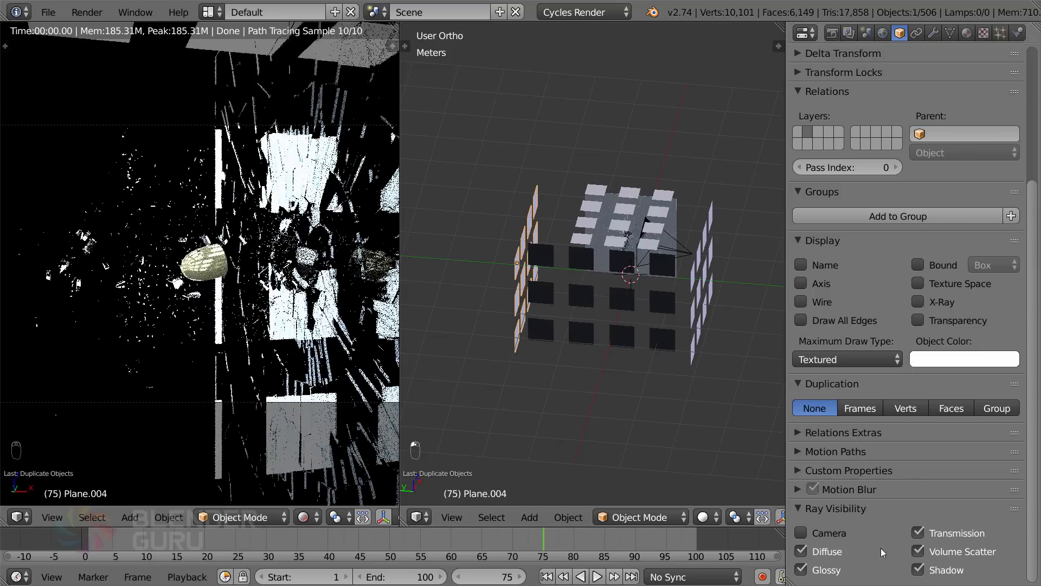
# Toggle the far-side grid's transmission and glossy ray visibility to compare their effect, leaving both off
pyautogui.moveTo(636, 276); pyautogui.dragTo(587, 263, button='middle')
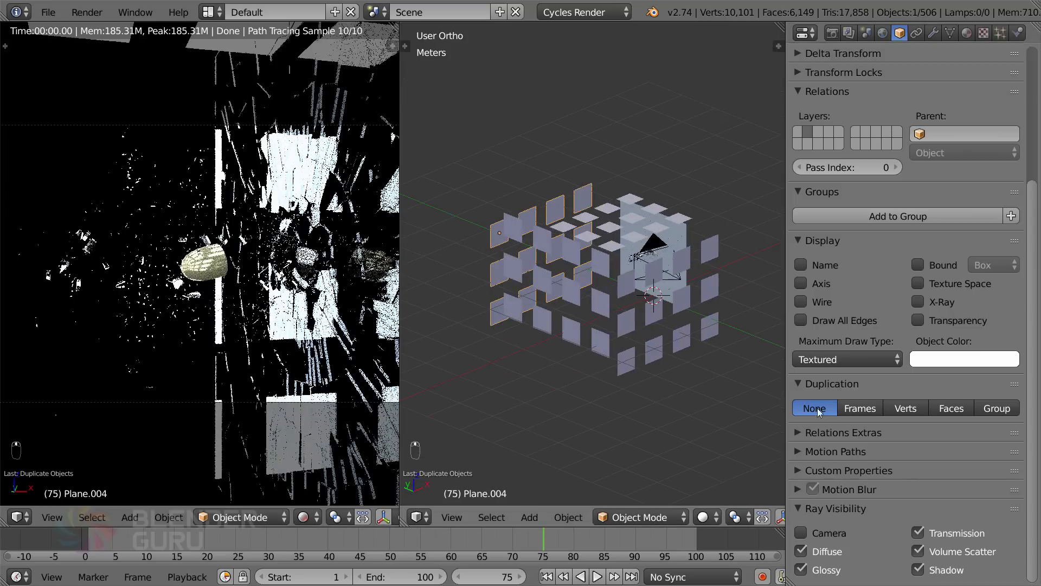
pyautogui.click(935, 528)
pyautogui.click(935, 529)
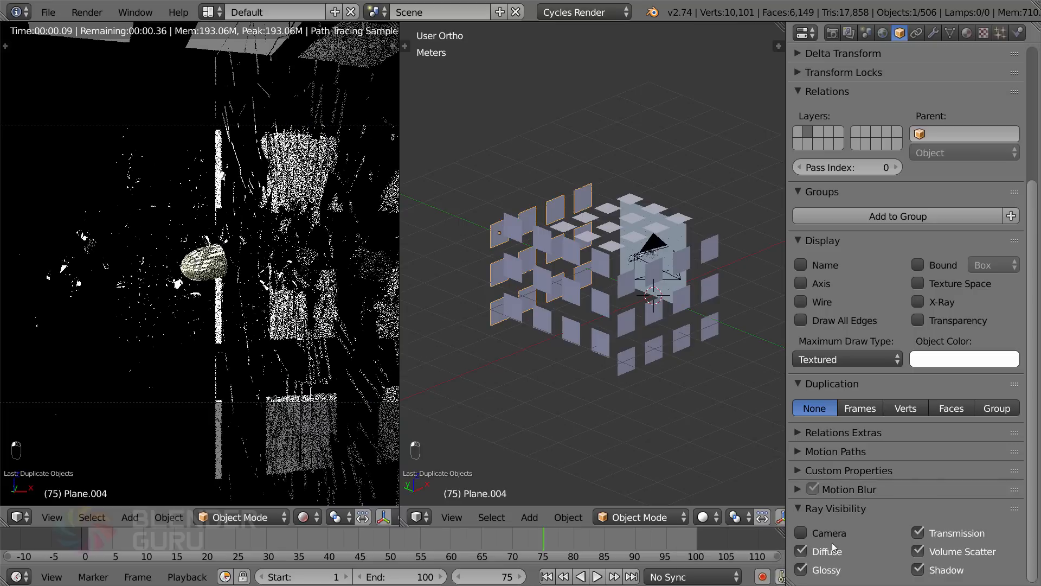
pyautogui.click(829, 571)
pyautogui.click(945, 536)
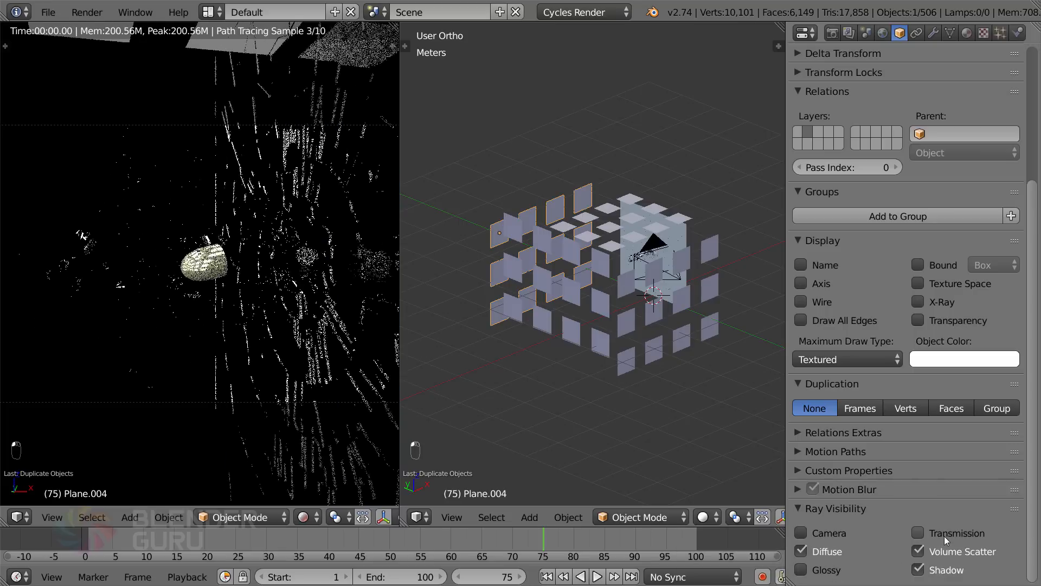
pyautogui.click(841, 573)
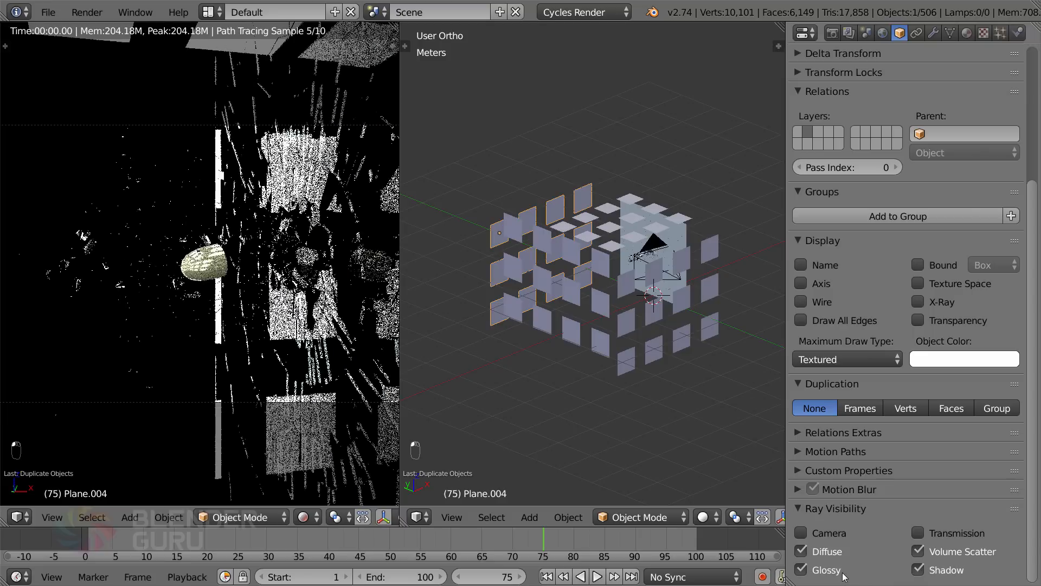
pyautogui.click(935, 535)
pyautogui.click(800, 569)
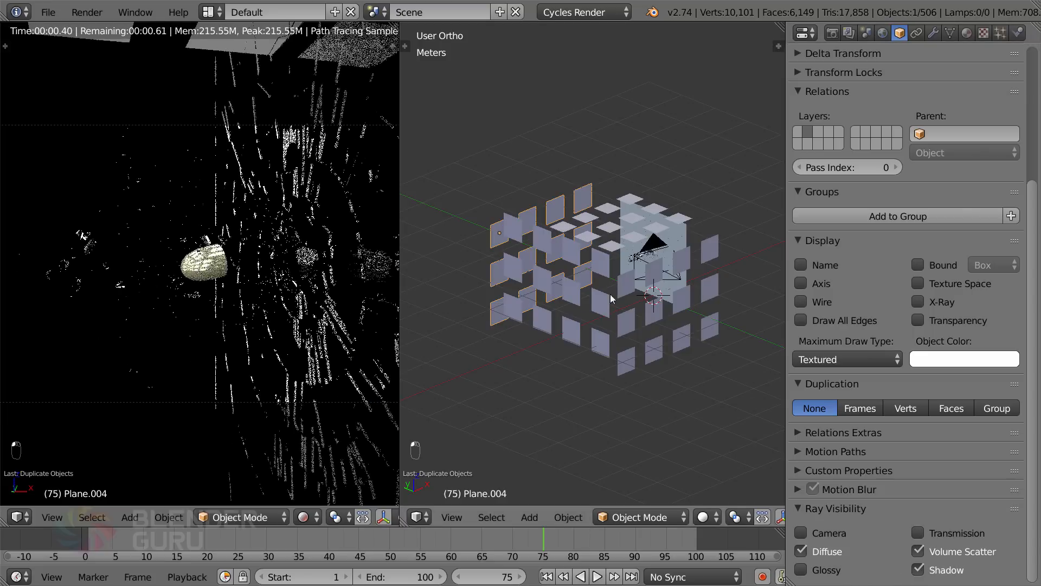
# Delete the duplicated light grid on the far side of the scene
pyautogui.moveTo(610, 299); pyautogui.dragTo(597, 300, button='middle')
pyautogui.press('x')
pyautogui.click(578, 246)
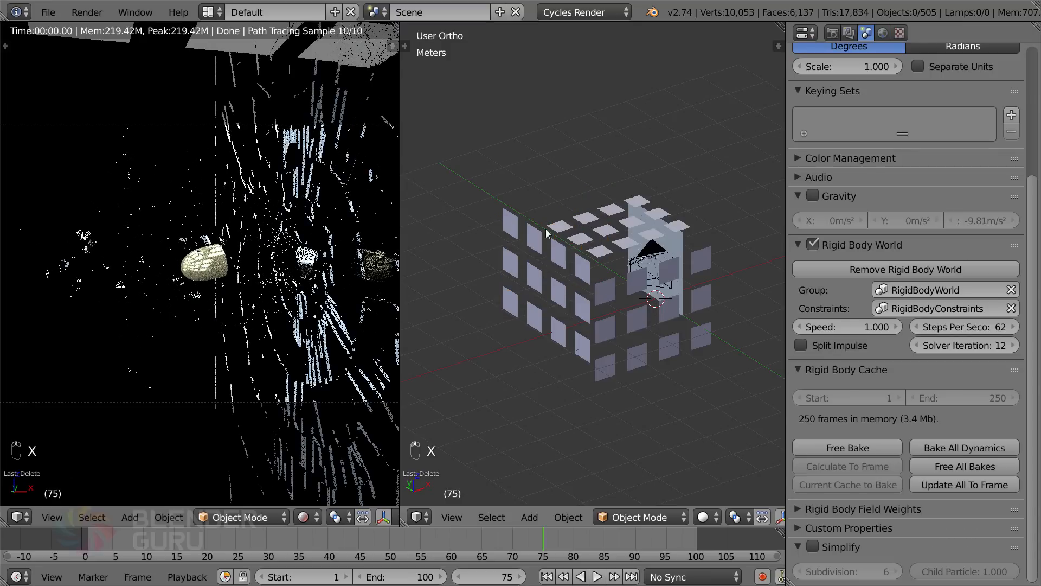
# Widen the rendered viewport, select the bullet and show its material nodes in the other view without the node properties
pyautogui.press('KP_0')
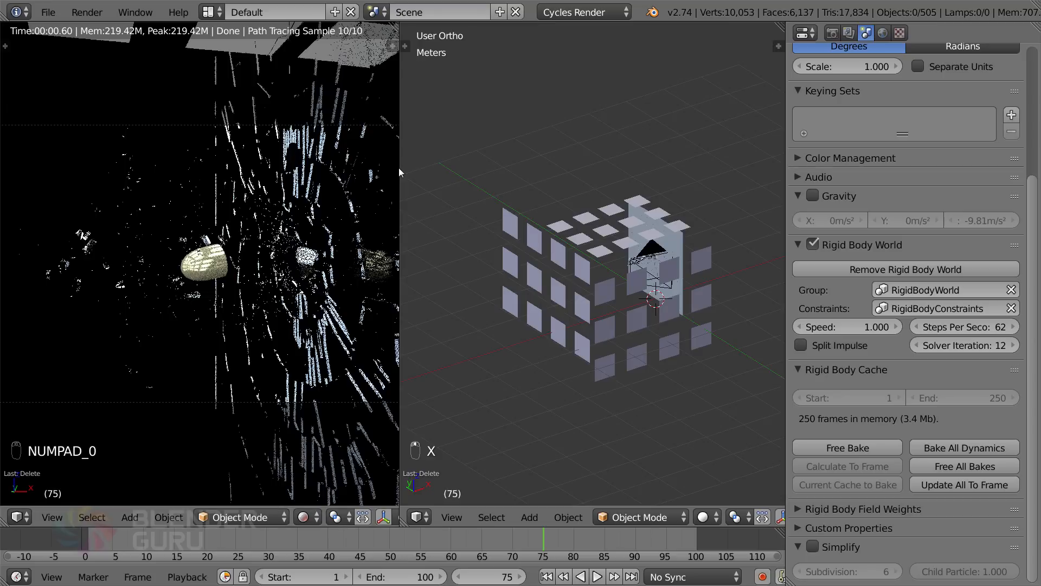
pyautogui.moveTo(400, 167); pyautogui.dragTo(527, 174)
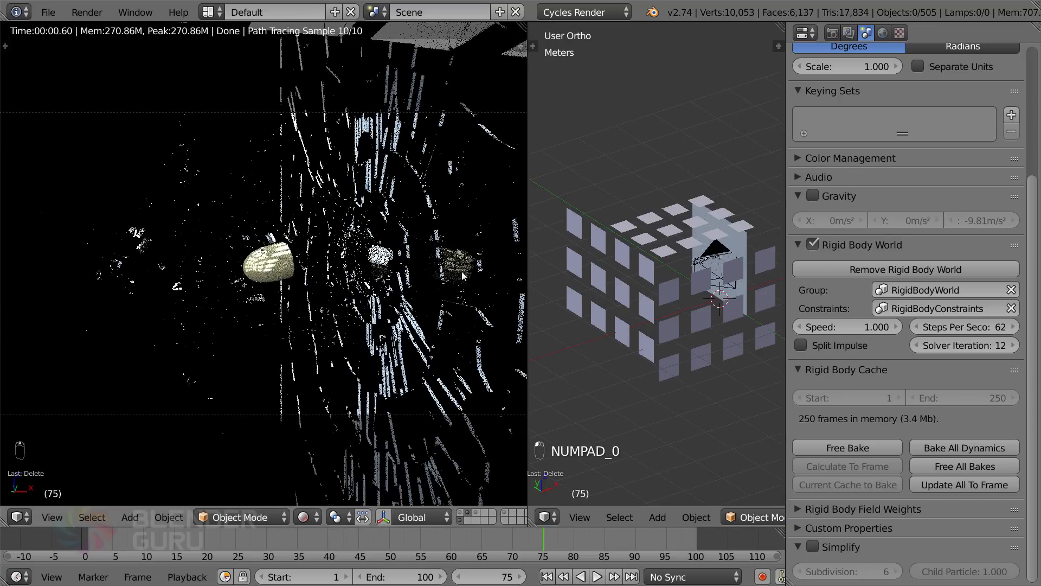
pyautogui.scroll(-1, 415, 290)
pyautogui.scroll(1, 416, 289)
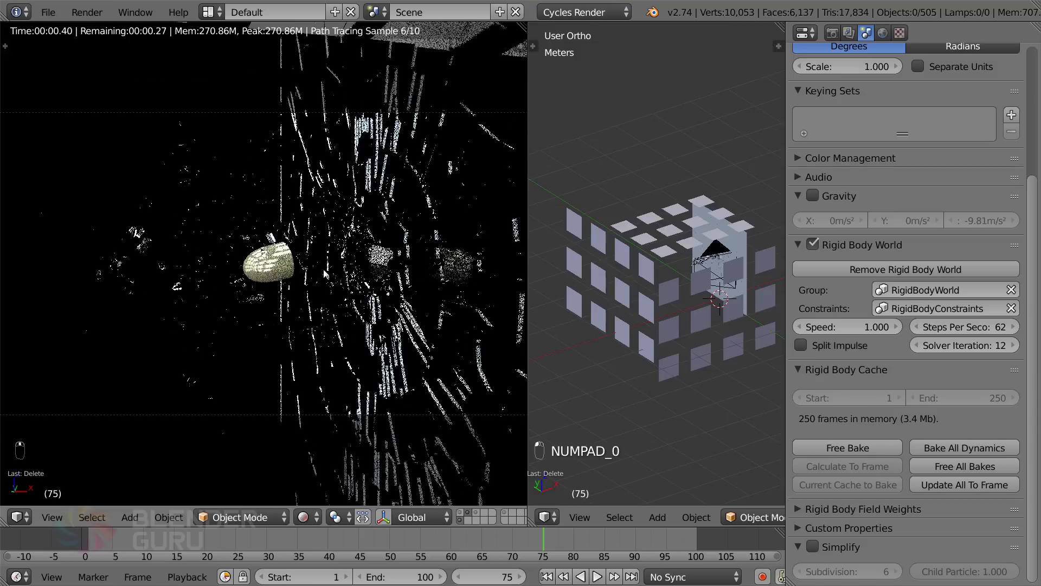
pyautogui.rightClick(284, 271)
pyautogui.hotkey('shift', 'F3')
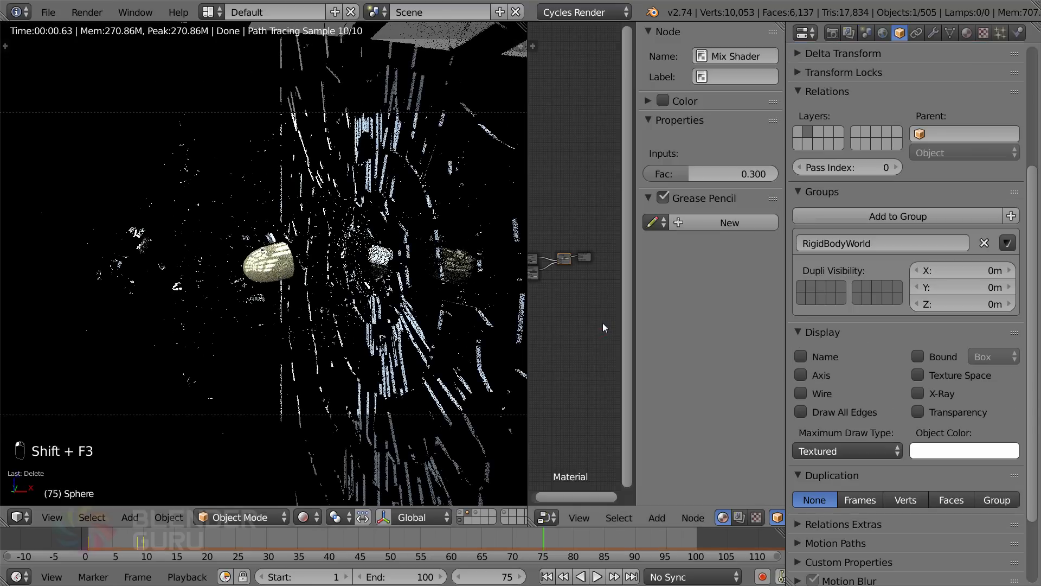
pyautogui.press('n')
pyautogui.scroll(5, 676, 307)
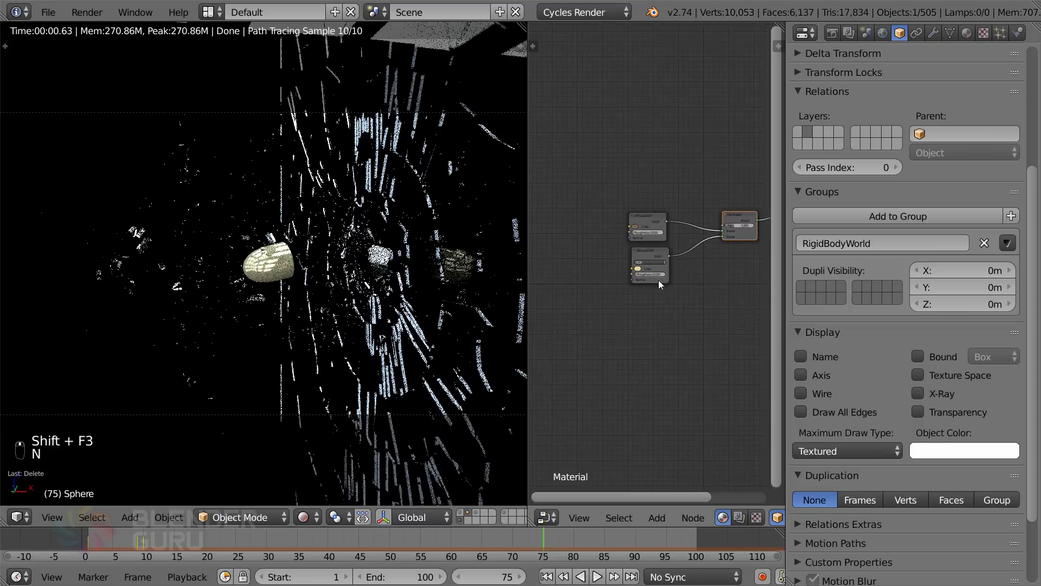
# Set the bullet material's glossy roughness to 0.070 and its diffuse-glossy mix factor to 0.400
pyautogui.moveTo(660, 284); pyautogui.dragTo(651, 284)
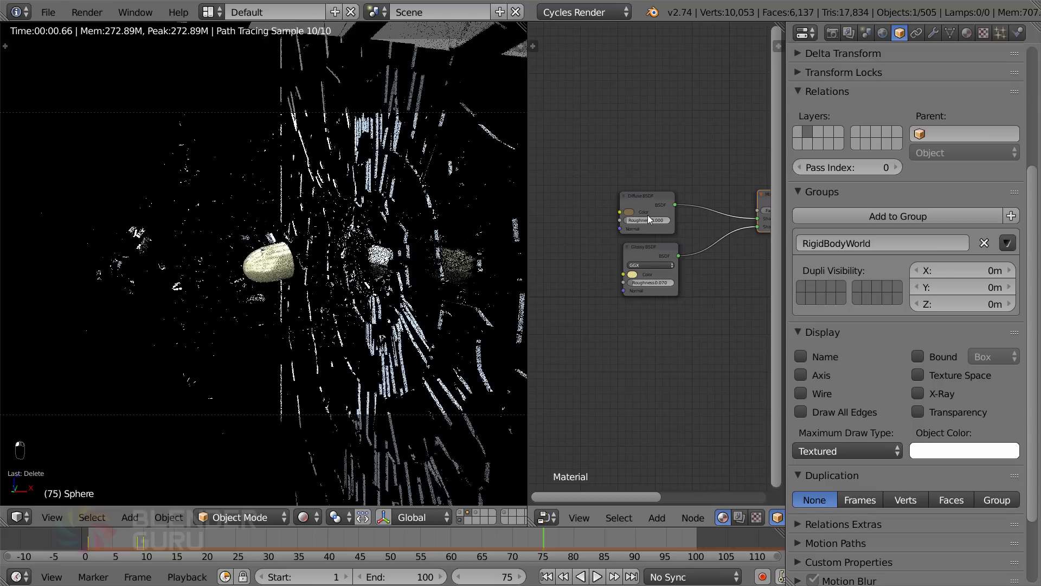
pyautogui.moveTo(754, 235); pyautogui.dragTo(687, 232, button='middle')
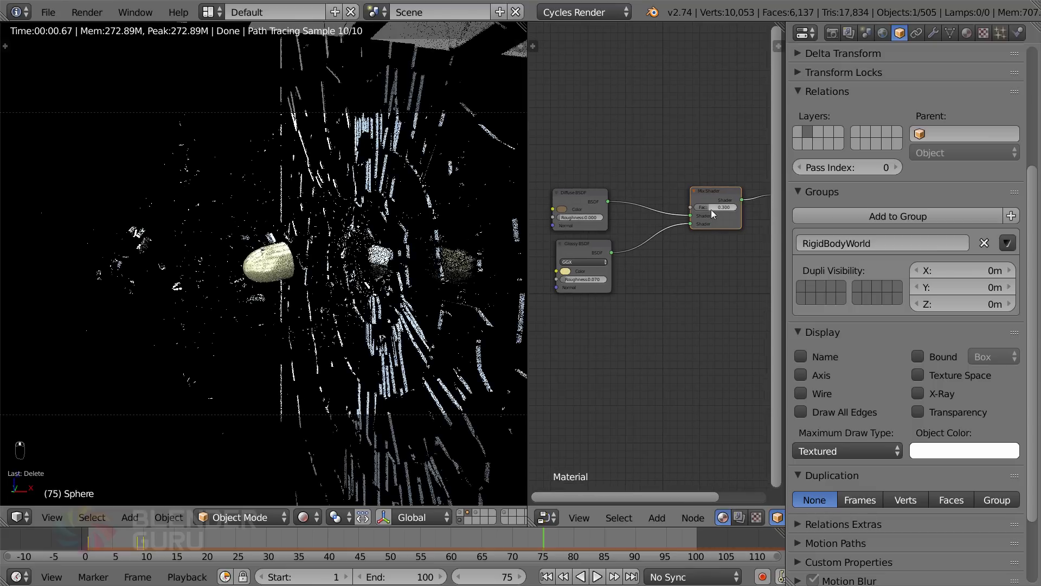
pyautogui.moveTo(712, 213); pyautogui.dragTo(713, 213)
pyautogui.scroll(-2, 329, 293)
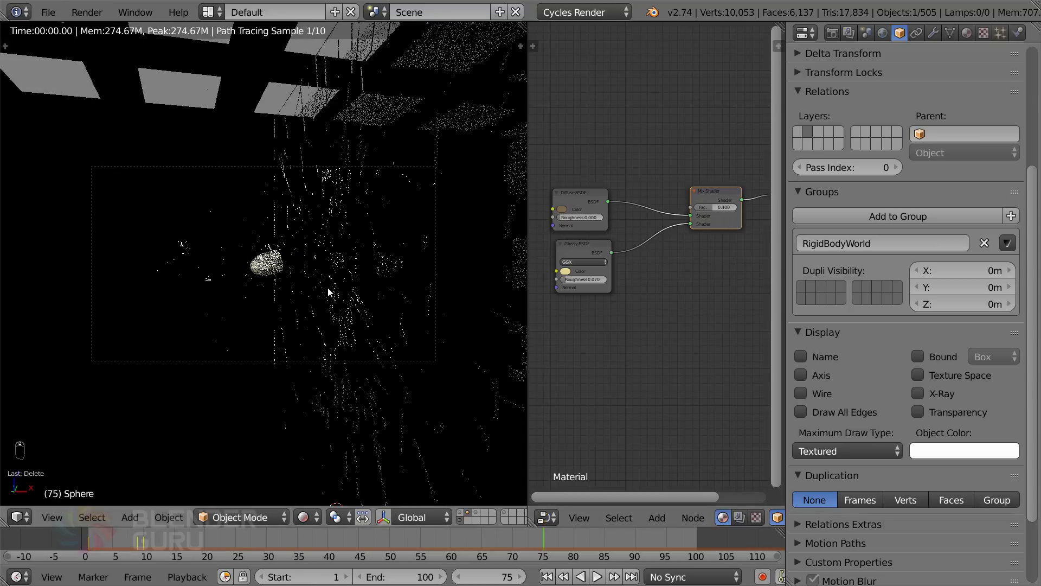
pyautogui.scroll(2, 328, 287)
# Enable motion blur in the render settings with the shutter at 0.50
pyautogui.click(848, 33)
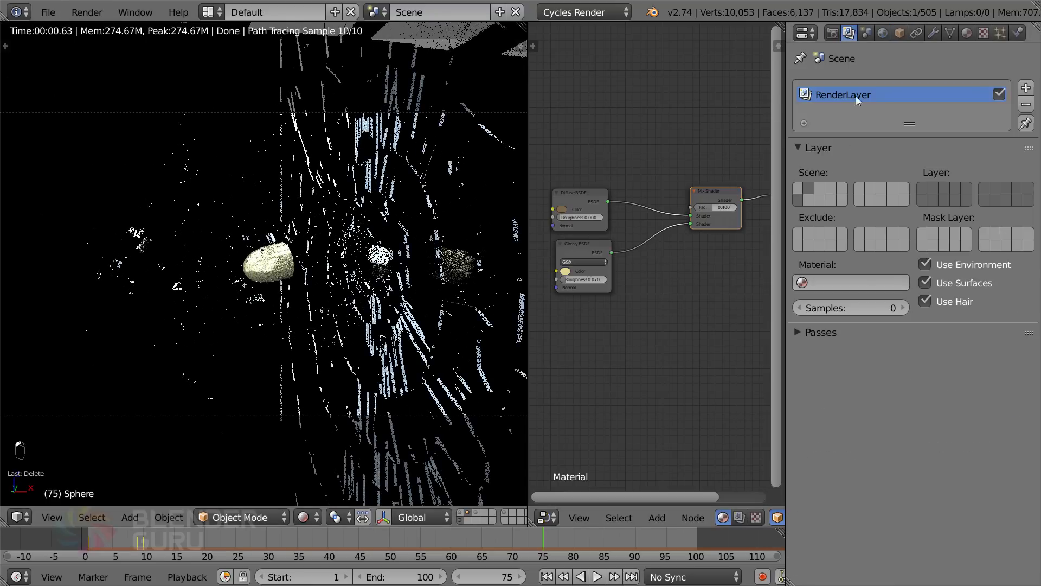
pyautogui.click(833, 33)
pyautogui.scroll(-6, 815, 343)
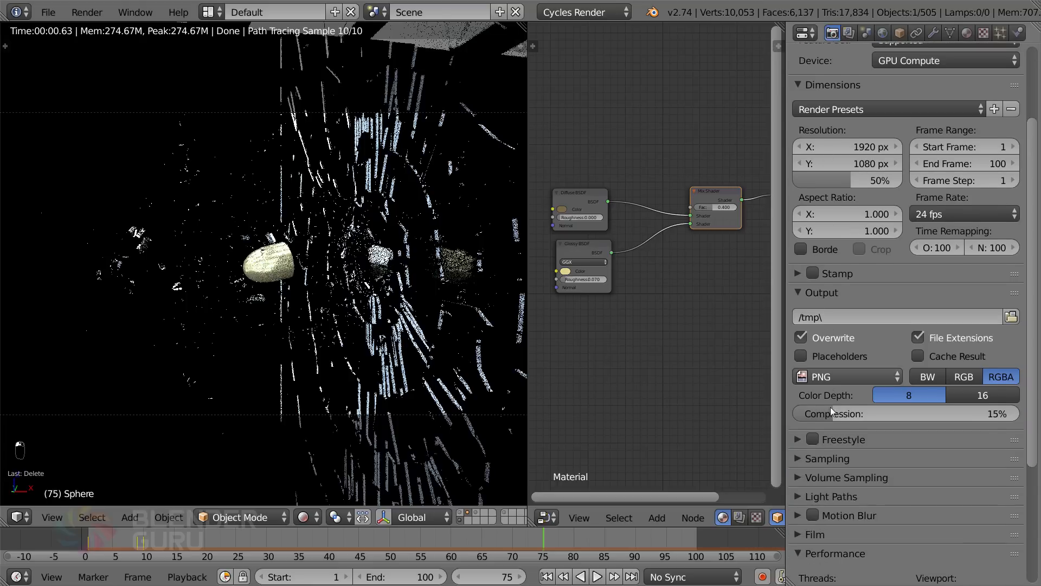
pyautogui.click(821, 488)
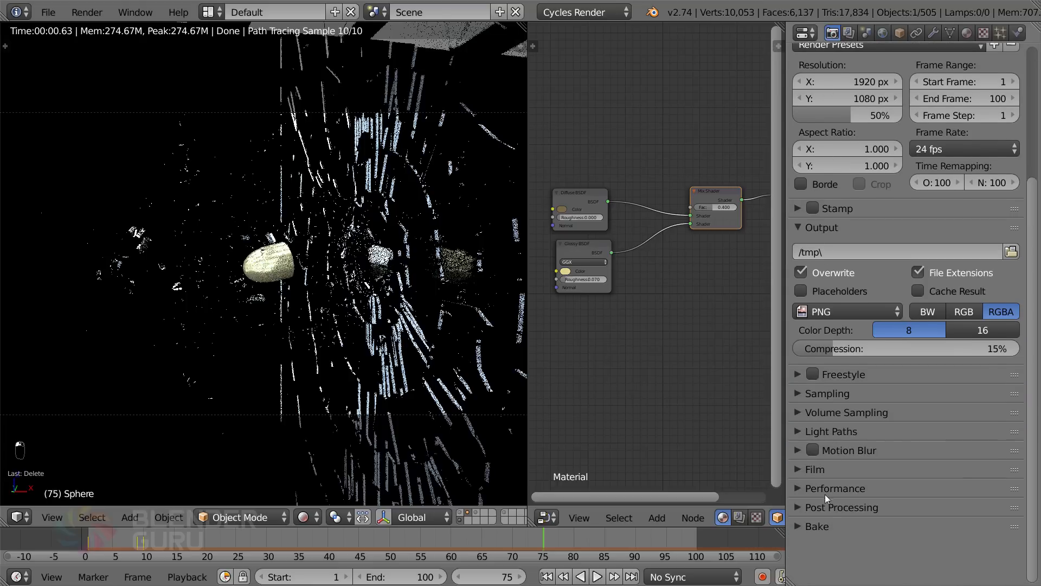
pyautogui.click(836, 431)
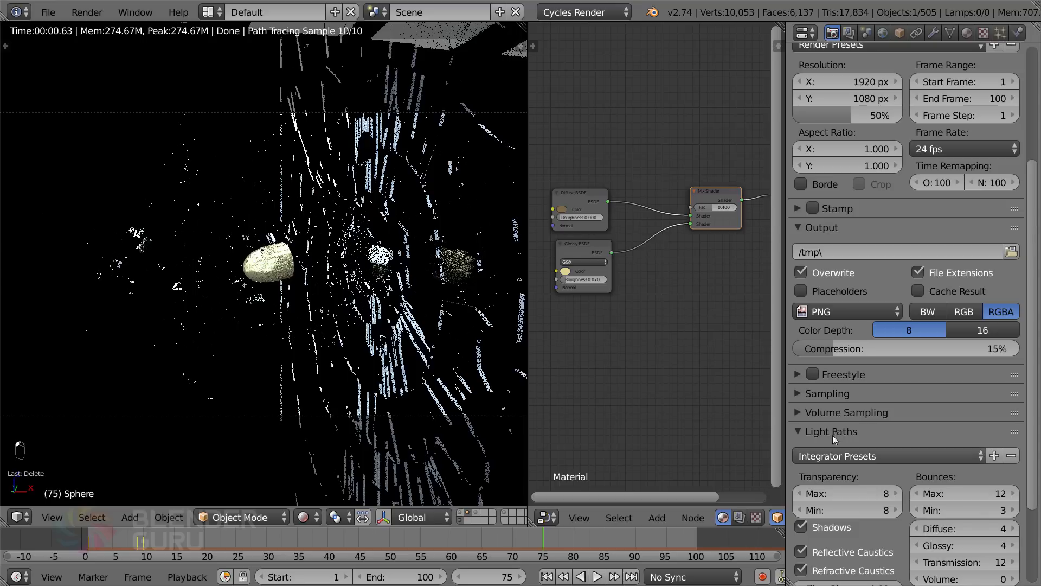
pyautogui.click(831, 433)
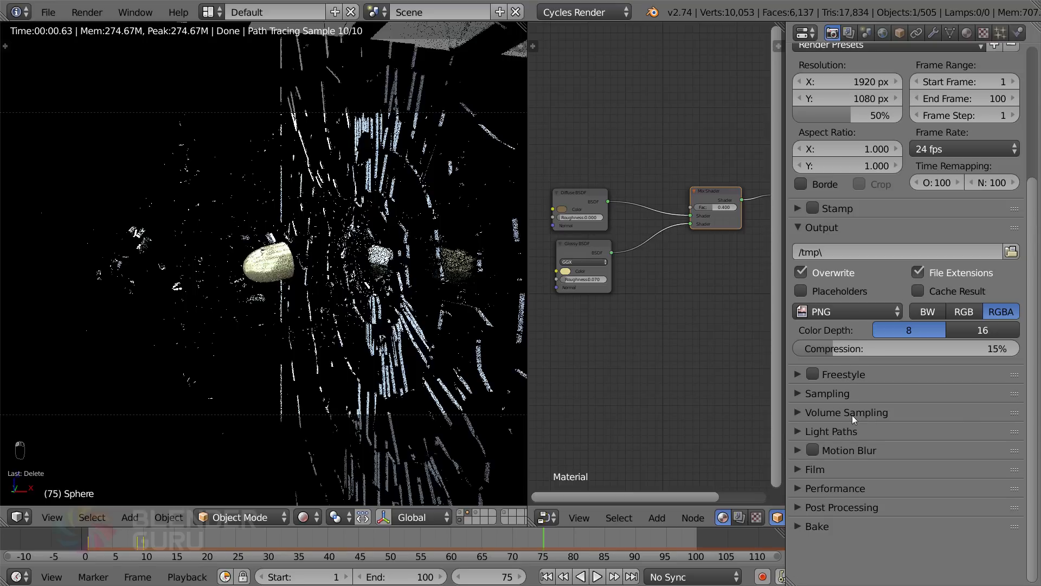
pyautogui.click(829, 450)
pyautogui.click(814, 451)
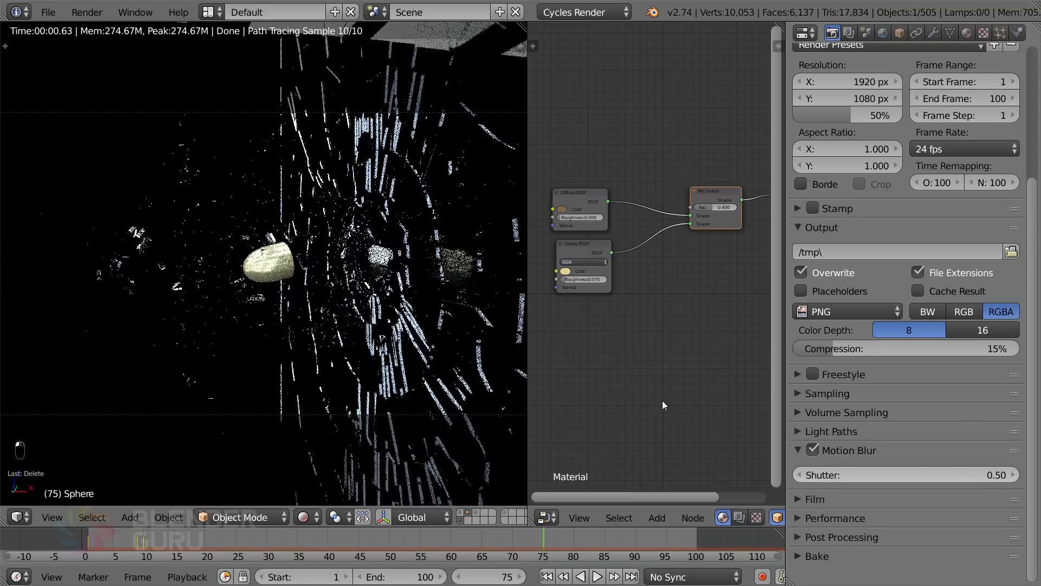
pyautogui.click(832, 452)
# Play the animation from the first frame in the rendered view and stop it at frame 80
pyautogui.hotkey('shift', 'Left')
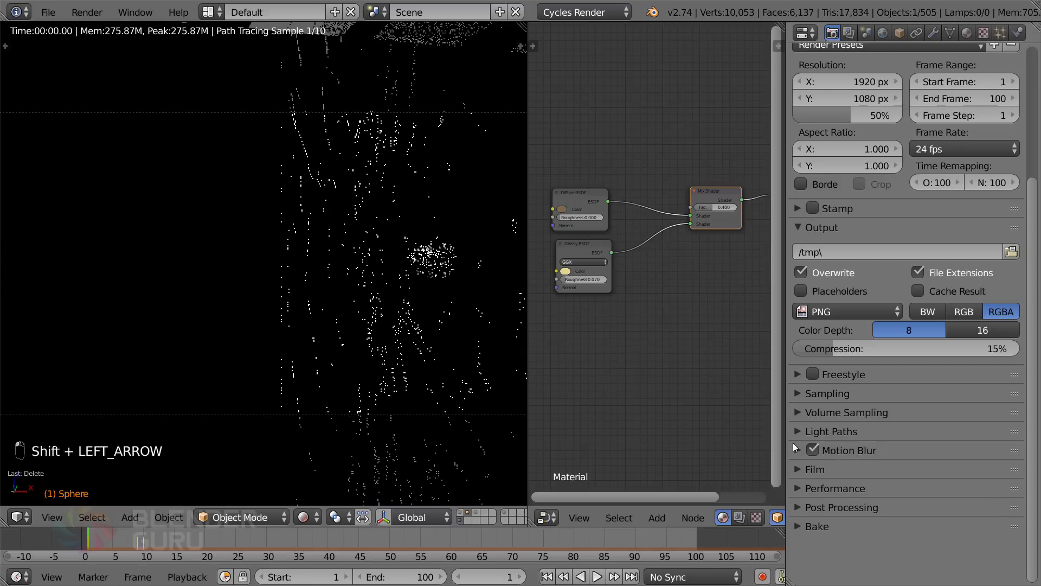
pyautogui.hotkey('alt', 'a')
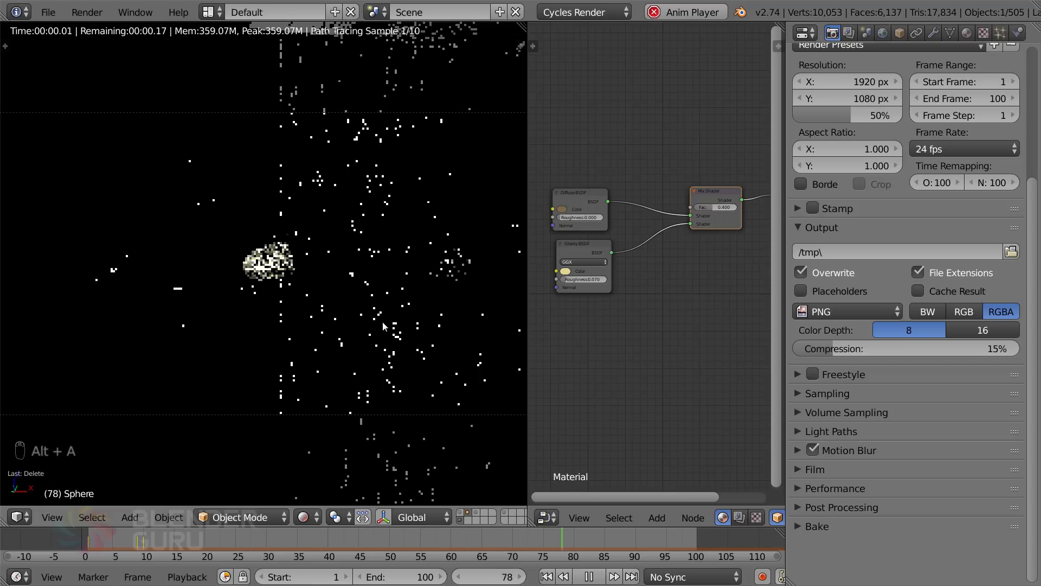
pyautogui.hotkey('alt', 'a')
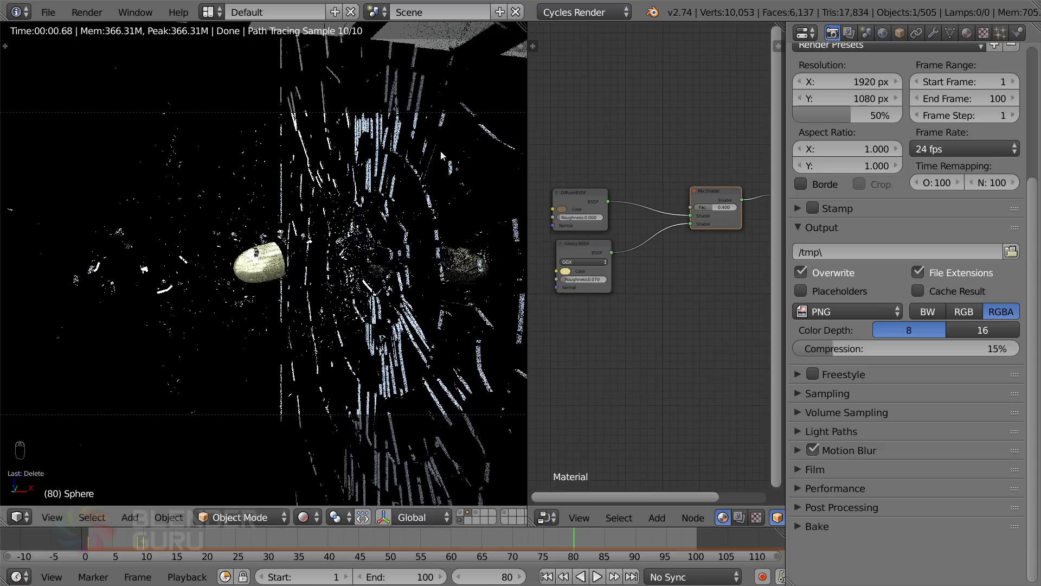
# Select the camera and open the list of focus objects in its depth of field settings
pyautogui.rightClick(204, 114)
pyautogui.click(933, 32)
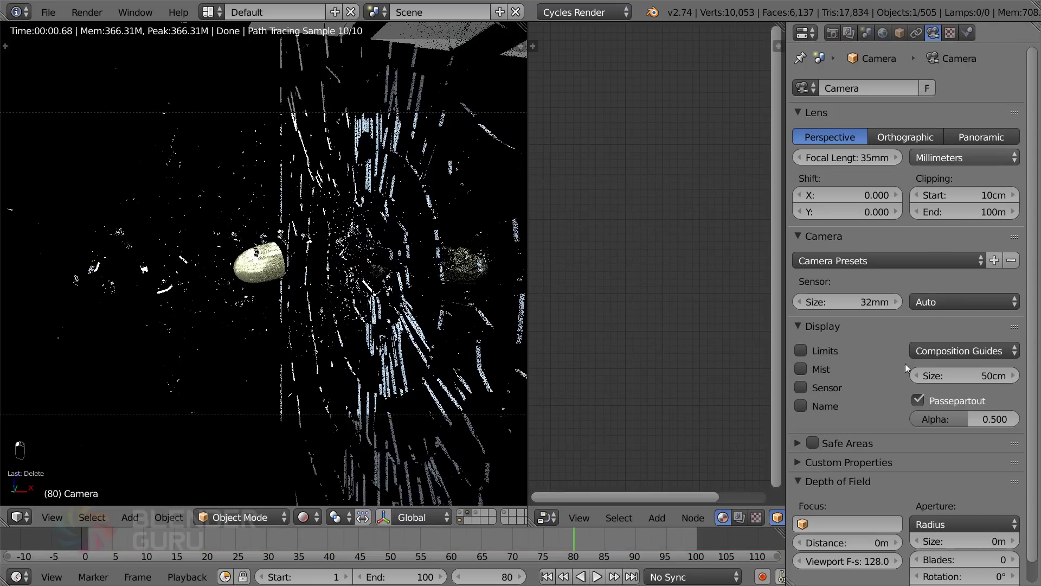
pyautogui.scroll(-1, 852, 480)
pyautogui.click(843, 501)
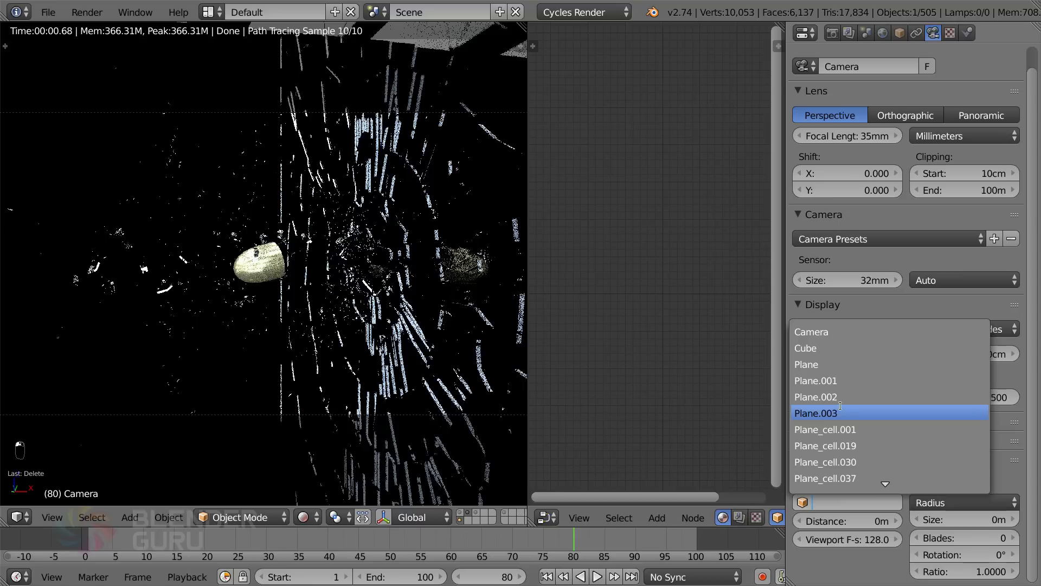
# Rename the bullet object from its generic sphere name to "bullet"
pyautogui.rightClick(281, 266)
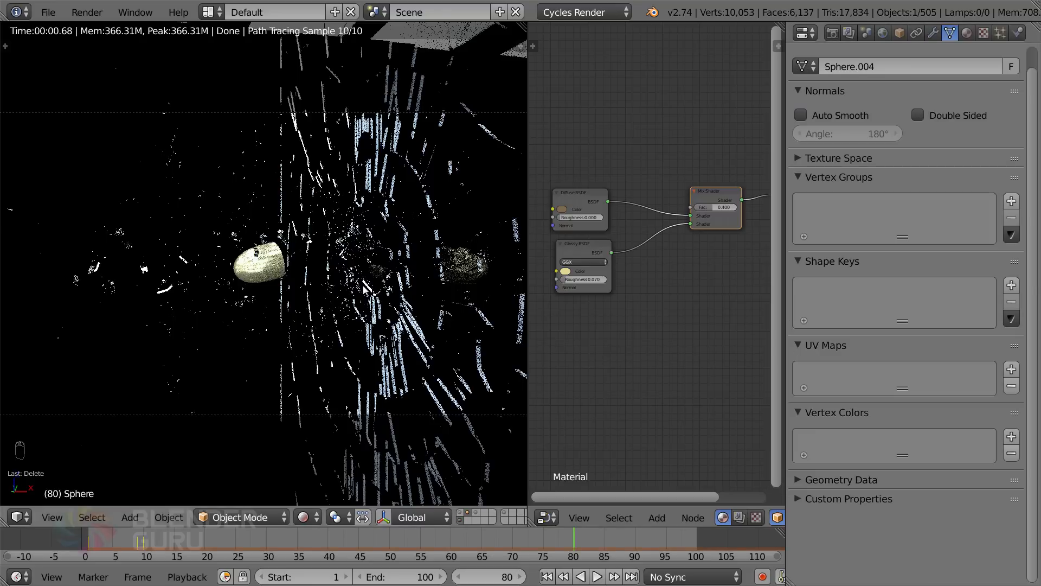
pyautogui.press('n')
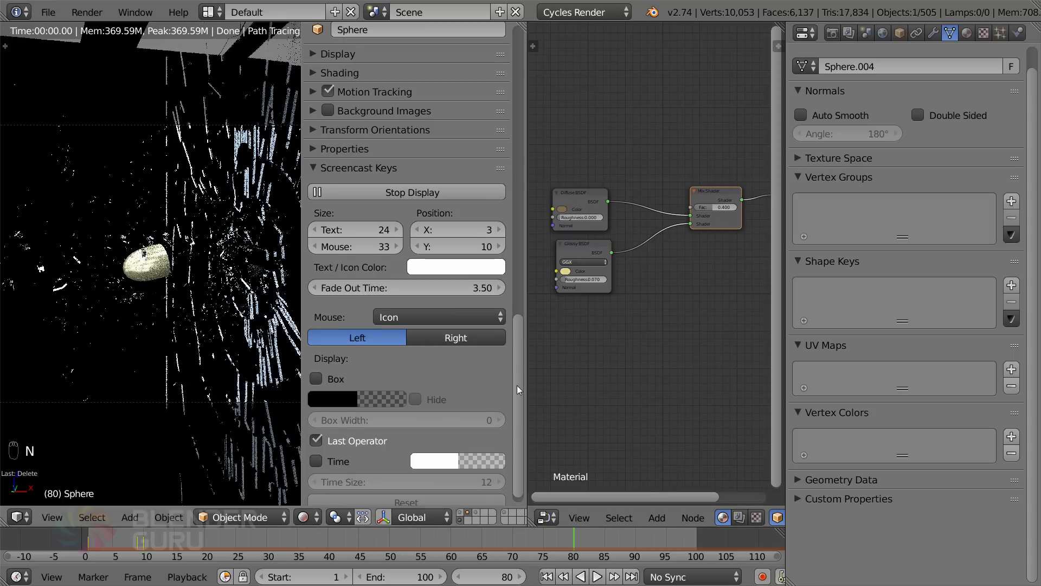
pyautogui.scroll(10, 510, 93)
pyautogui.moveTo(510, 93); pyautogui.dragTo(515, 285)
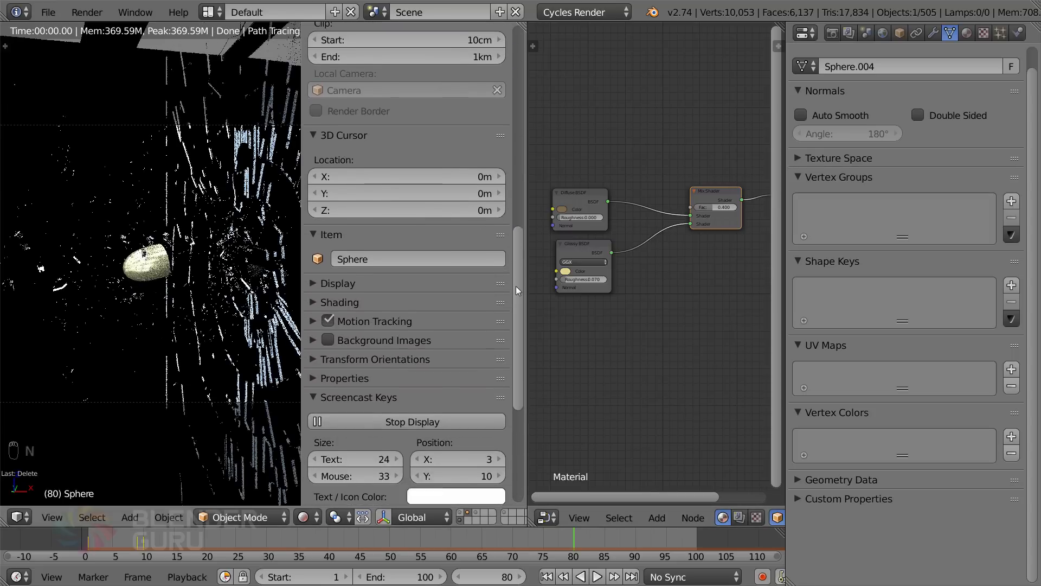
pyautogui.click(417, 251)
pyautogui.write('bullet')
pyautogui.press('Return')
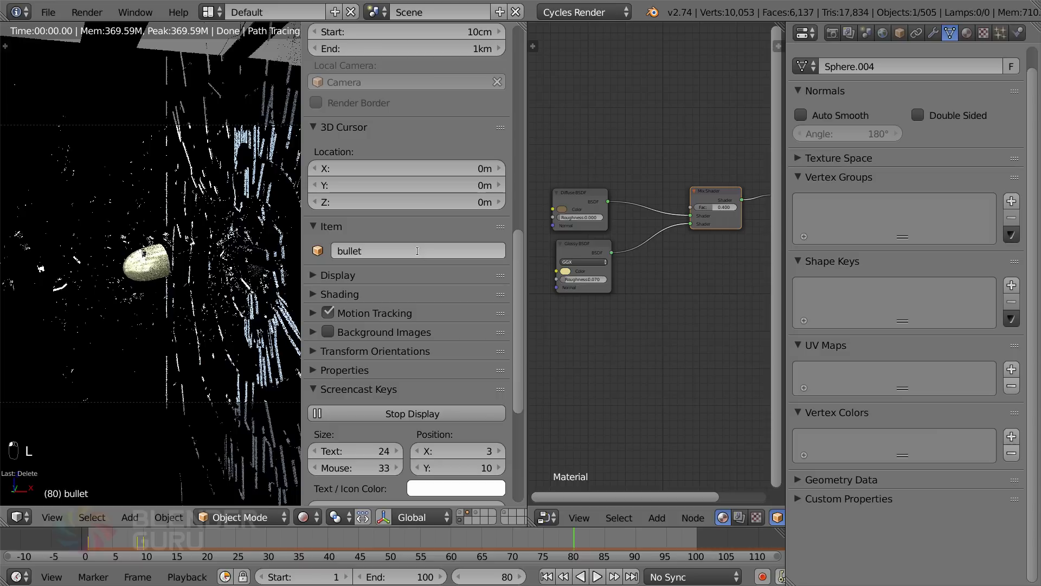
pyautogui.press('n')
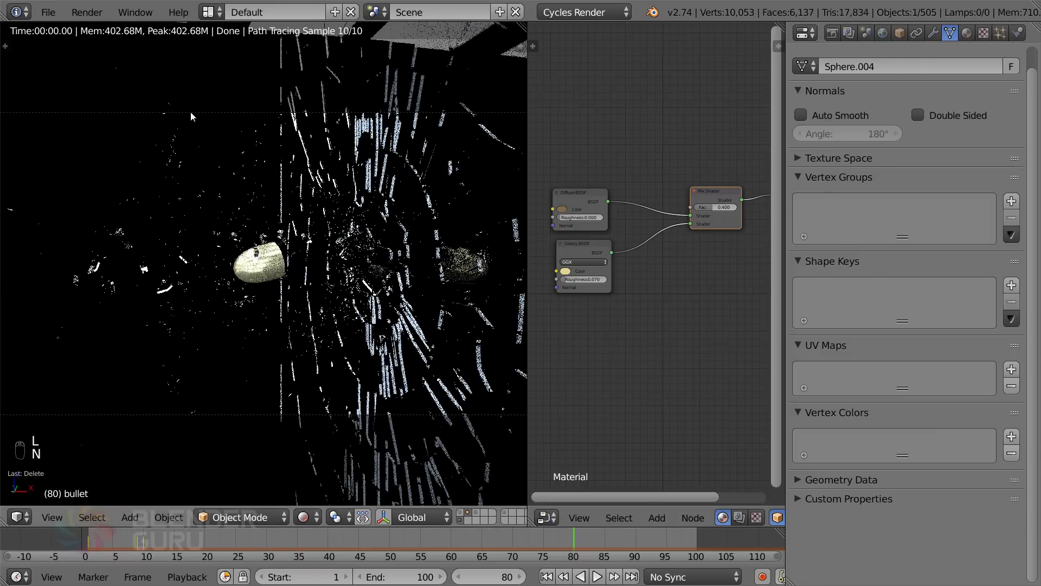
# Set the camera's depth of field to focus on the bullet and change the aperture type to F-stop
pyautogui.rightClick(191, 112)
pyautogui.click(866, 501)
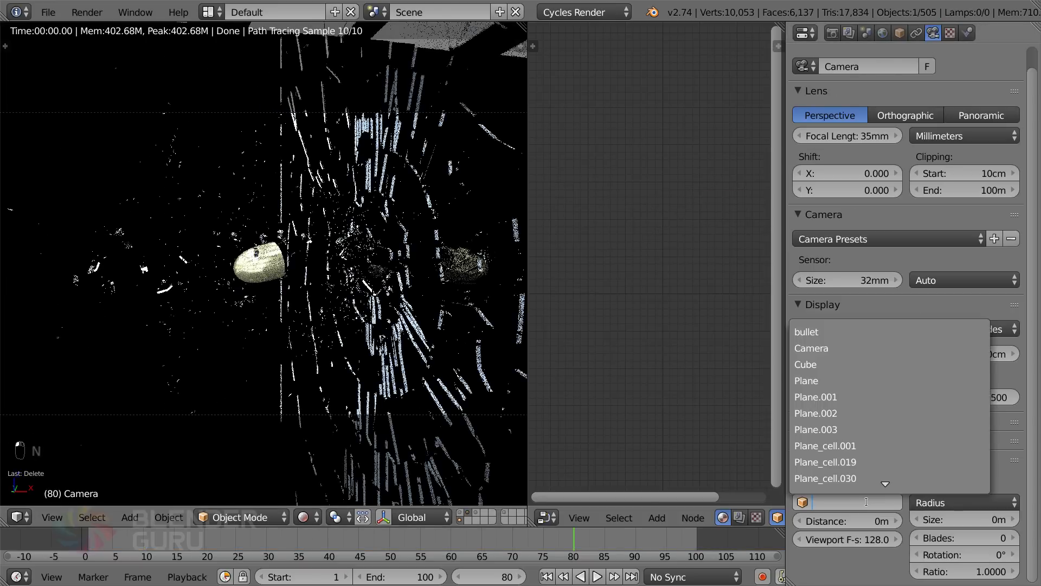
pyautogui.click(808, 331)
pyautogui.click(937, 504)
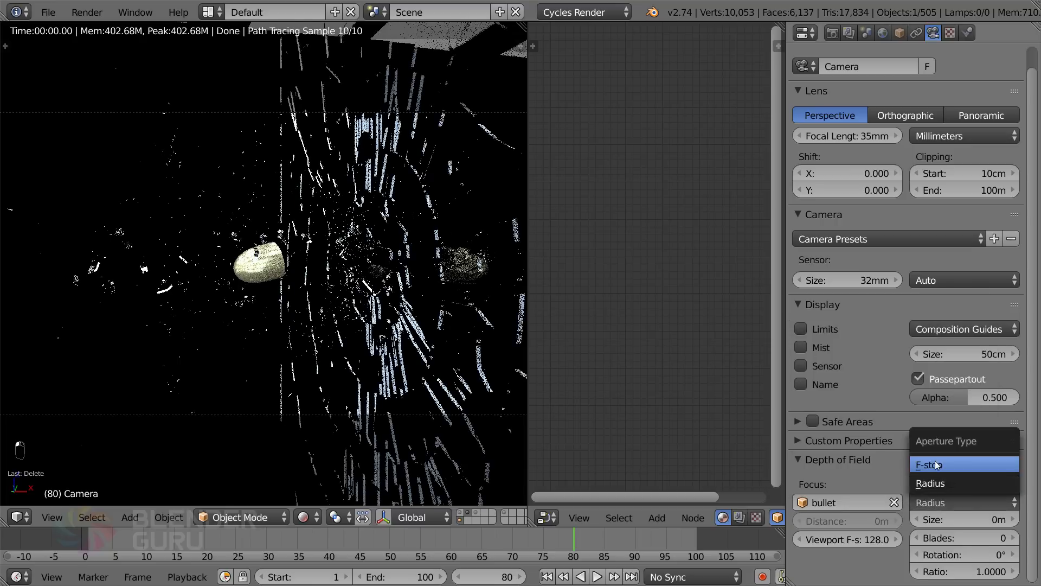
pyautogui.click(934, 464)
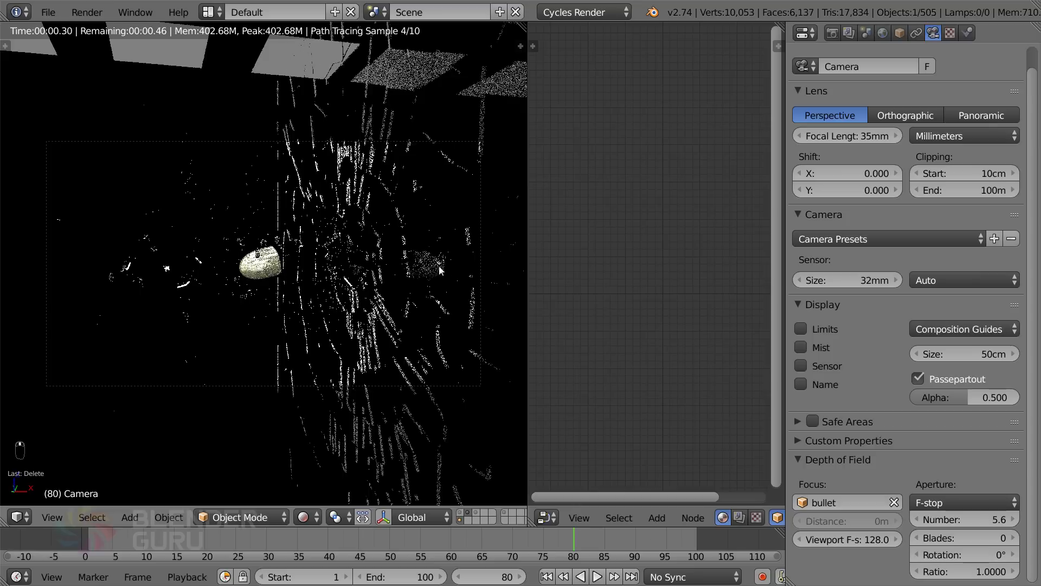
# Save the file, render frame 80 to check the depth of field, and return to the scene view
pyautogui.scroll(1, 356, 314)
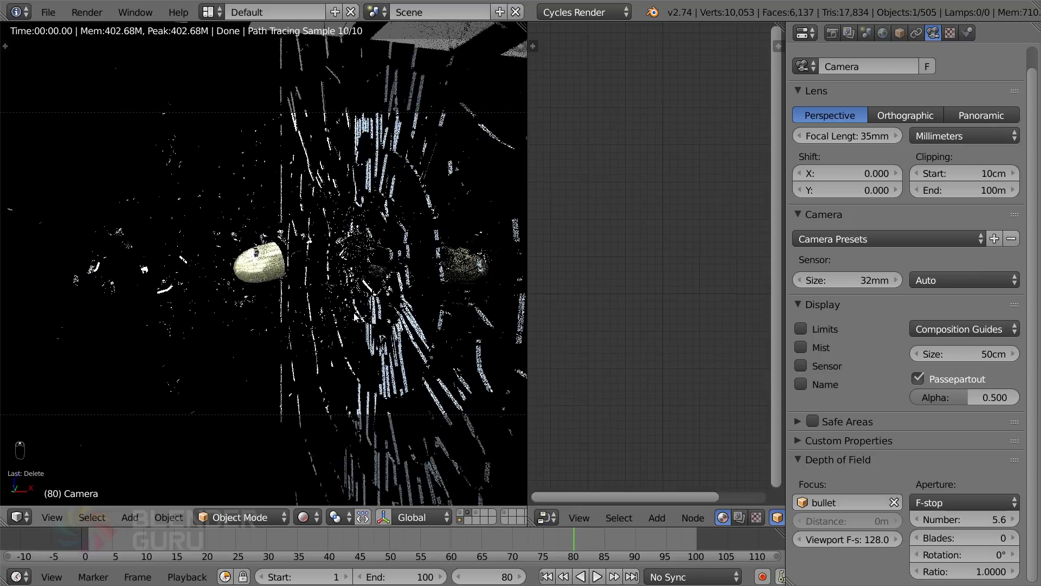
pyautogui.hotkey('ctrl', 's')
pyautogui.press('F12')
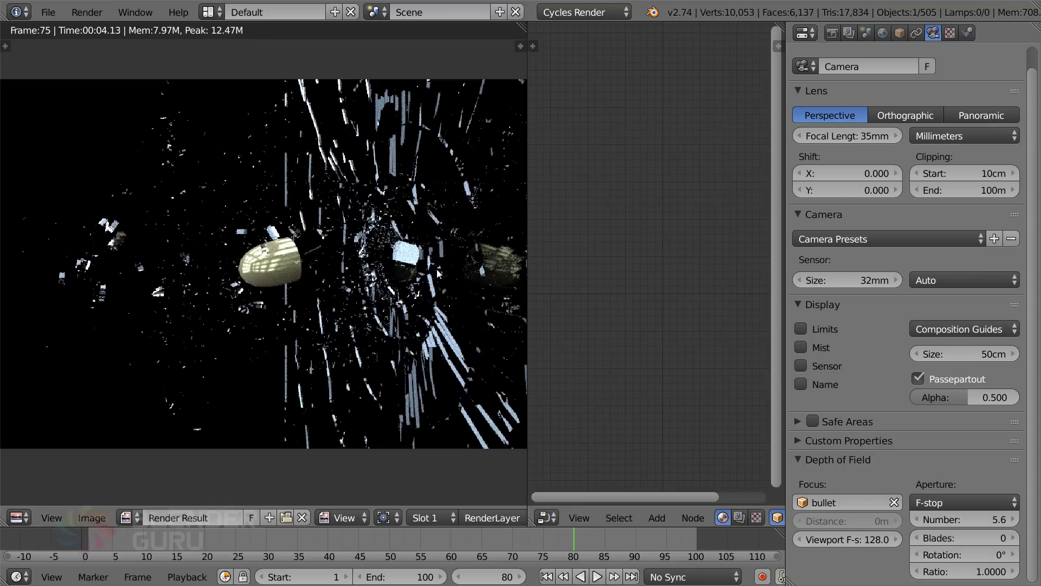
pyautogui.press('Left')
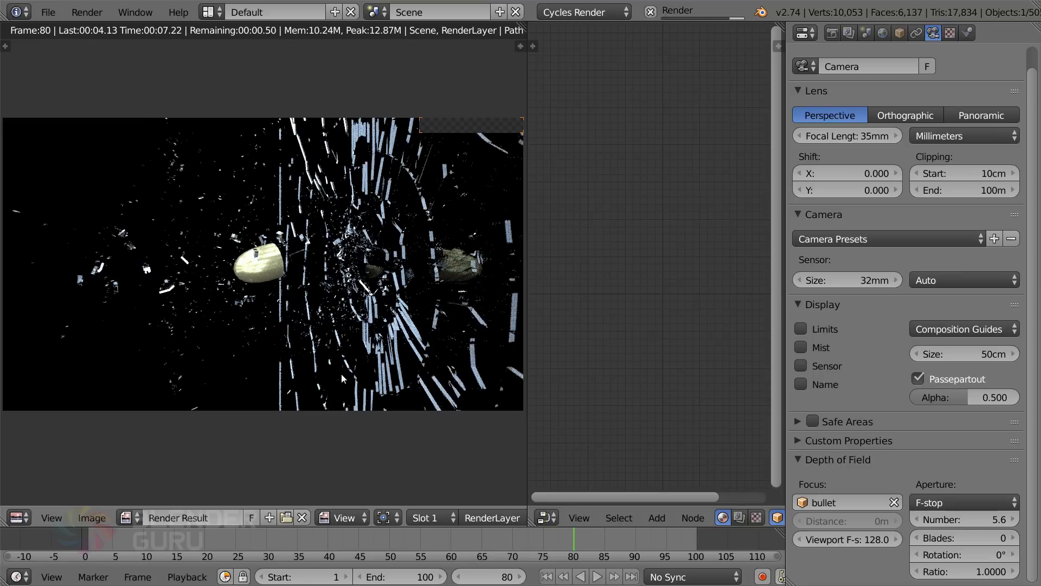
pyautogui.scroll(1, 228, 327)
pyautogui.scroll(-2, 228, 327)
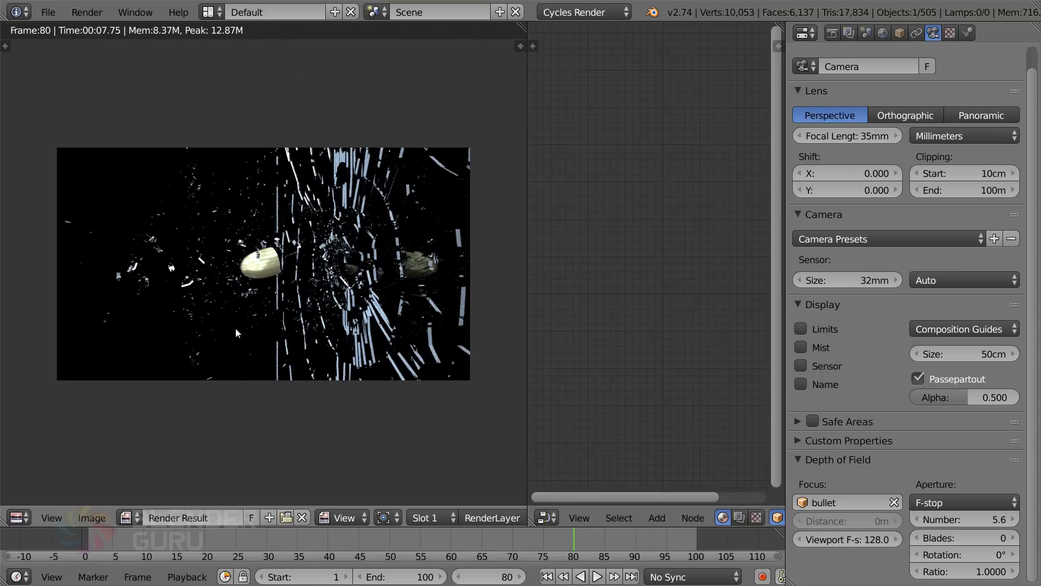
pyautogui.press('Escape')
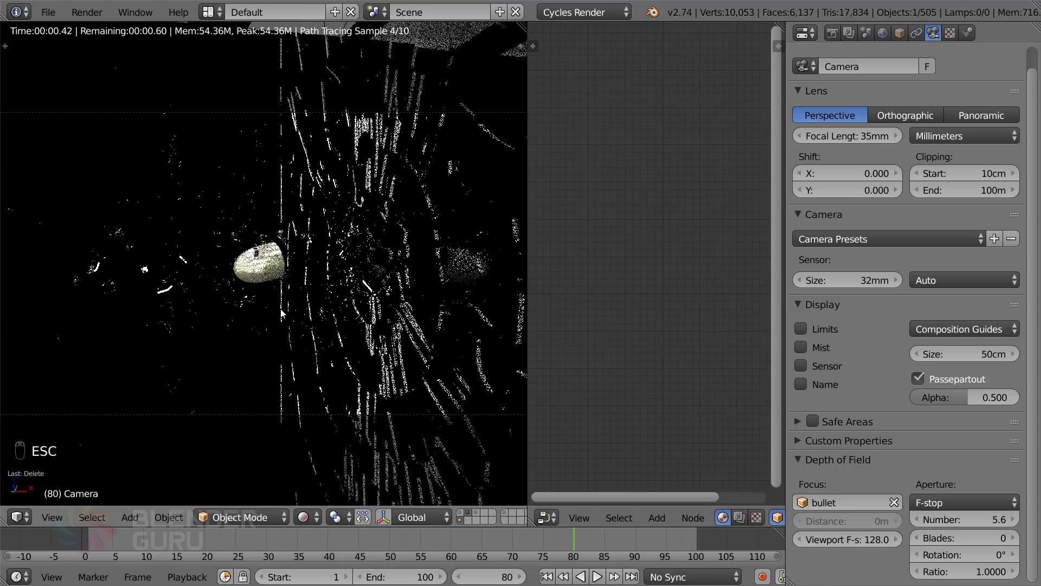
# Show only the smoke layer in solid shading and expand the 3D view over the node editor, with the render settings displayed
pyautogui.hotkey('shift', 'z')
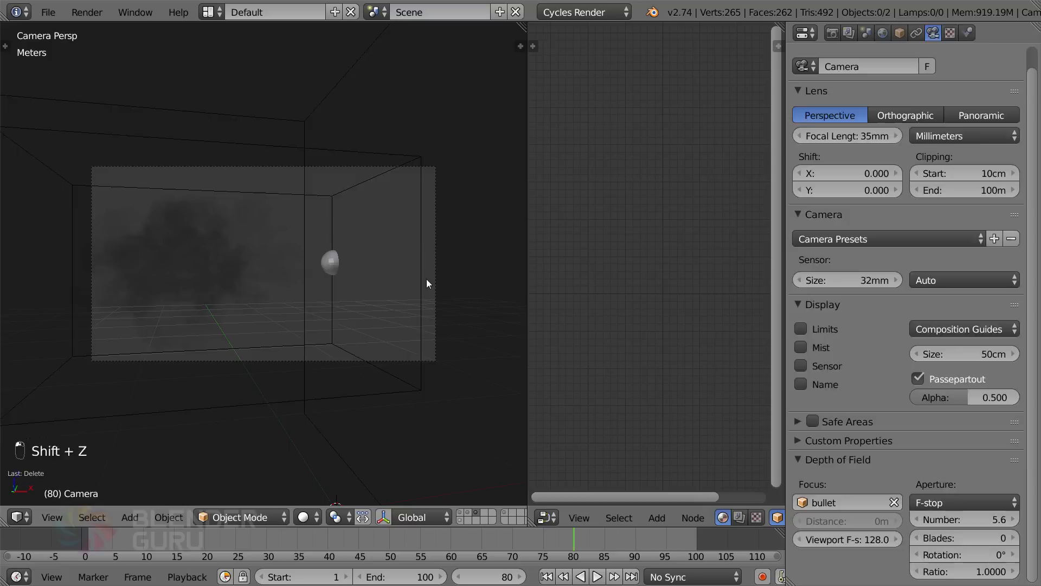
pyautogui.rightClick(426, 279)
pyautogui.moveTo(425, 281); pyautogui.dragTo(244, 195, button='middle')
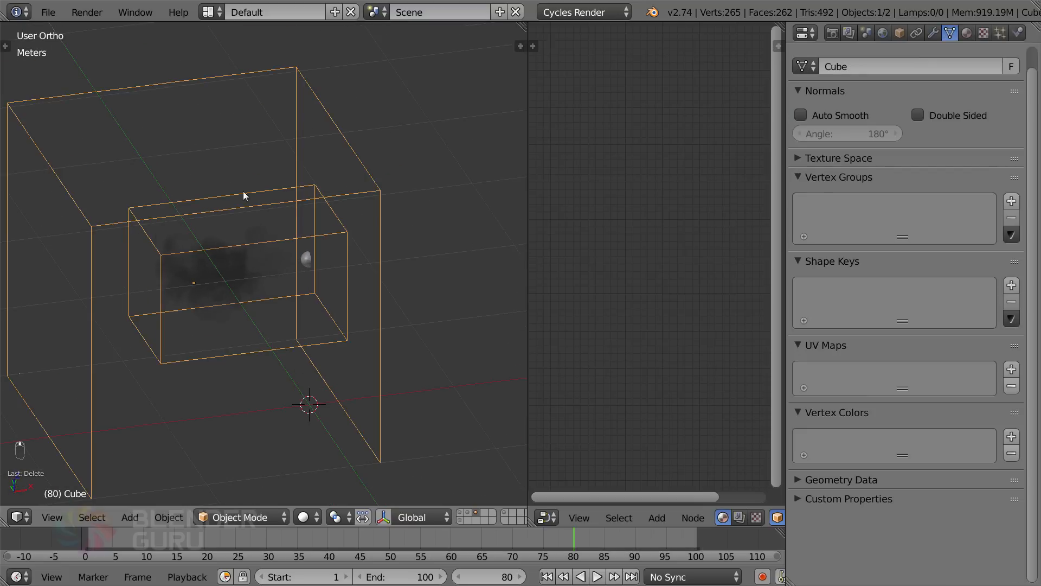
pyautogui.keyDown('shift'); pyautogui.rightClick(302, 263); pyautogui.keyUp('shift')
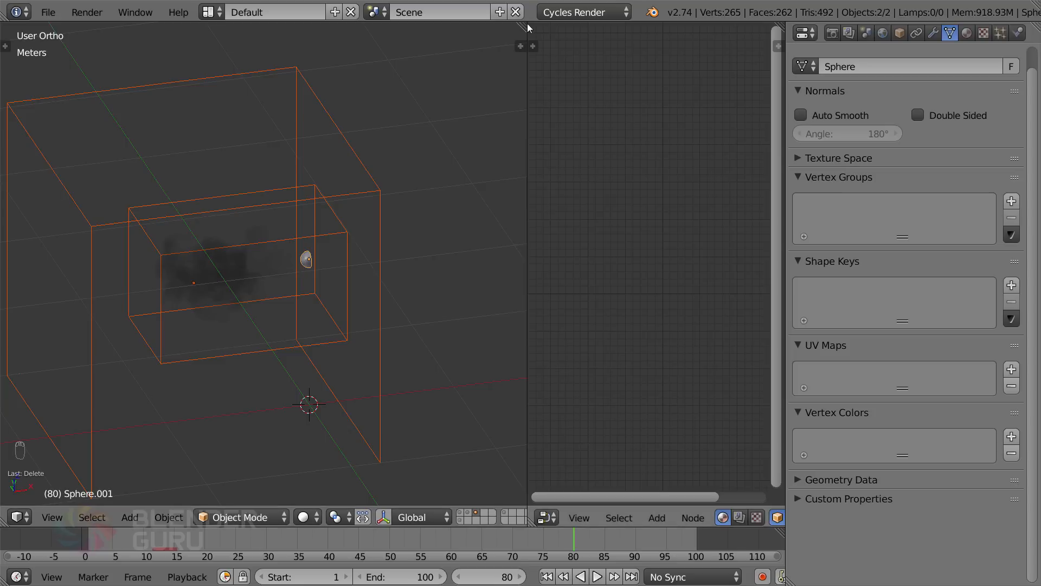
pyautogui.moveTo(529, 26); pyautogui.dragTo(728, 58)
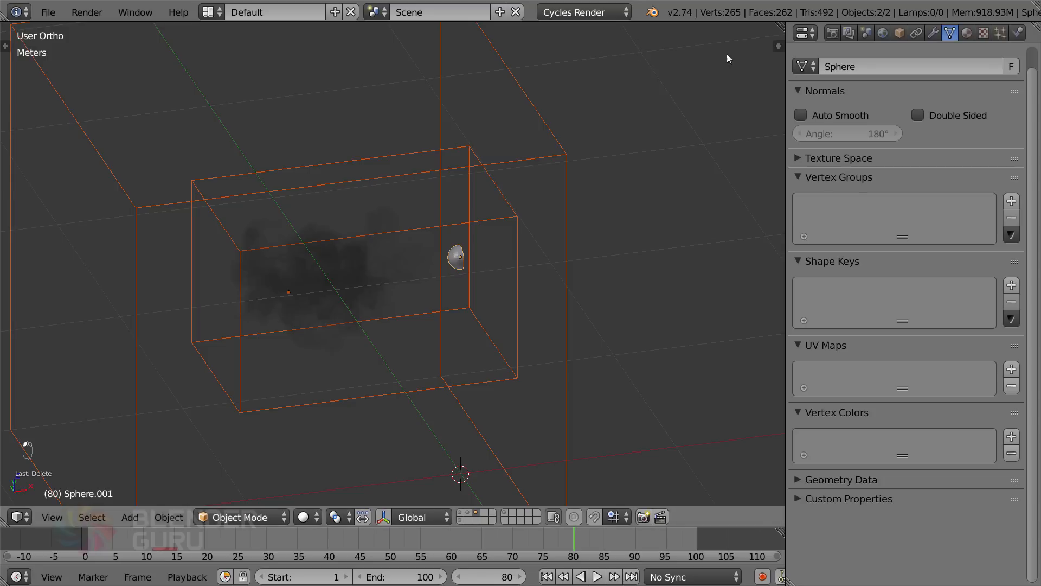
pyautogui.click(832, 33)
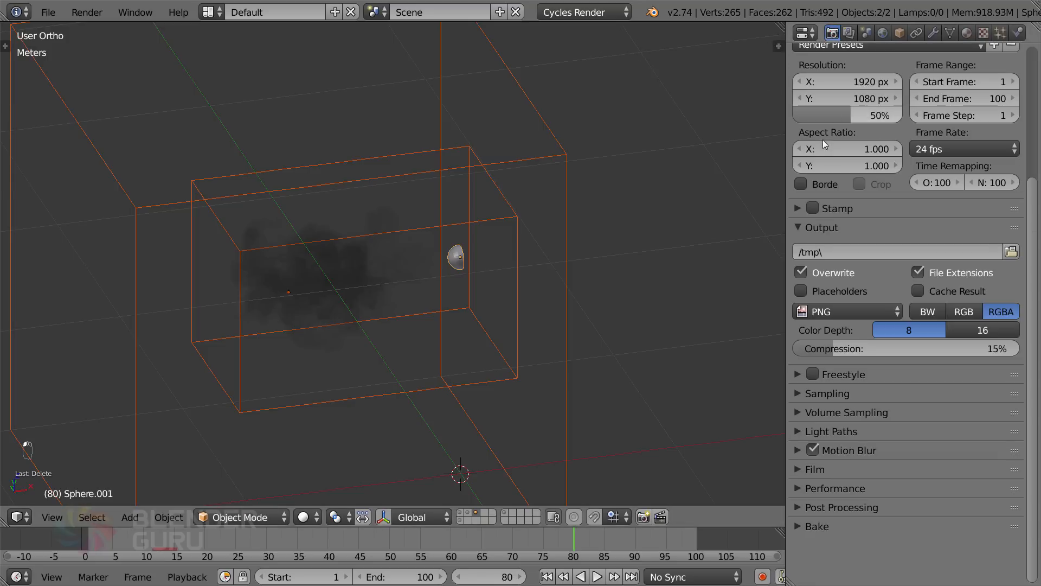
pyautogui.scroll(5, 845, 173)
pyautogui.scroll(3, 869, 194)
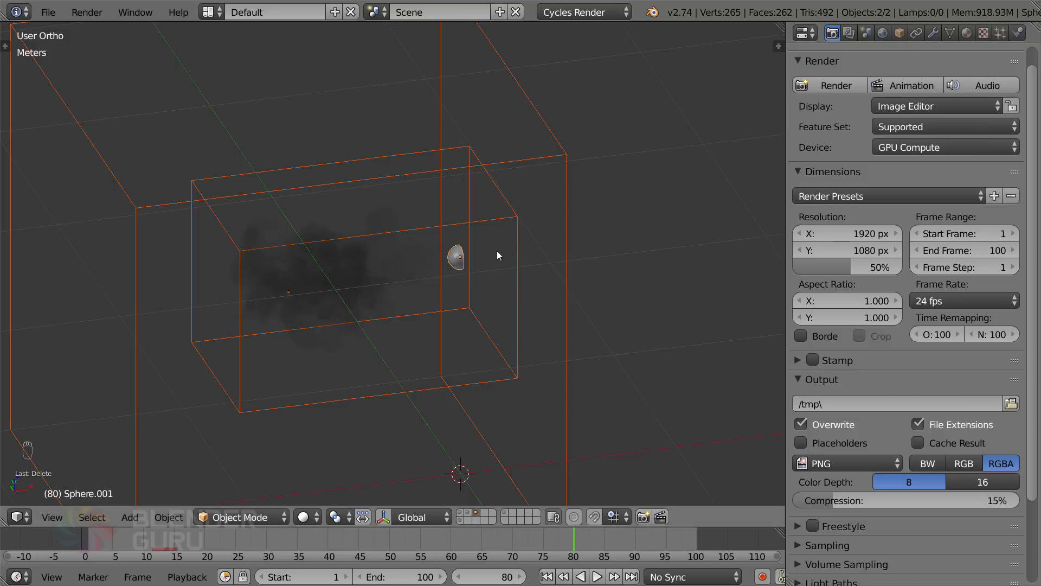
# Select the smoke emitter sphere together with the smoke domain cube
pyautogui.rightClick(465, 256)
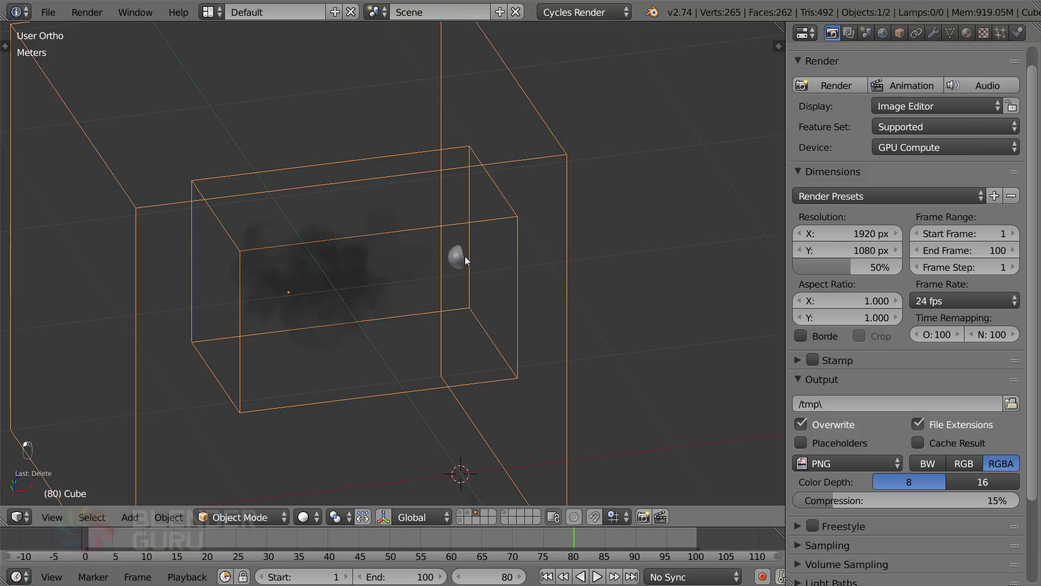
pyautogui.rightClick(464, 256)
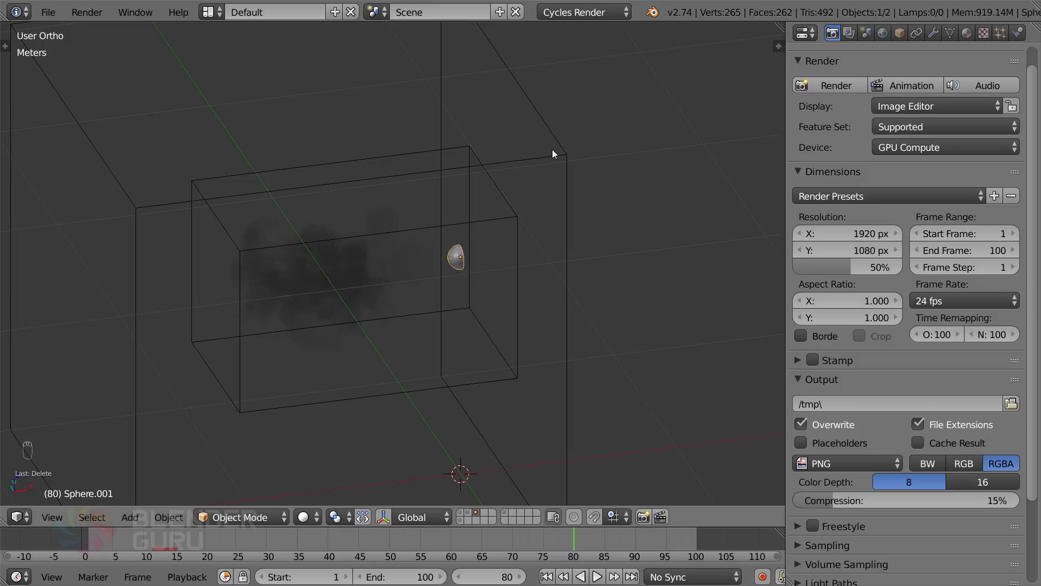
pyautogui.click(375, 13)
pyautogui.click(559, 172)
pyautogui.keyDown('shift'); pyautogui.click(566, 184); pyautogui.keyUp('shift')
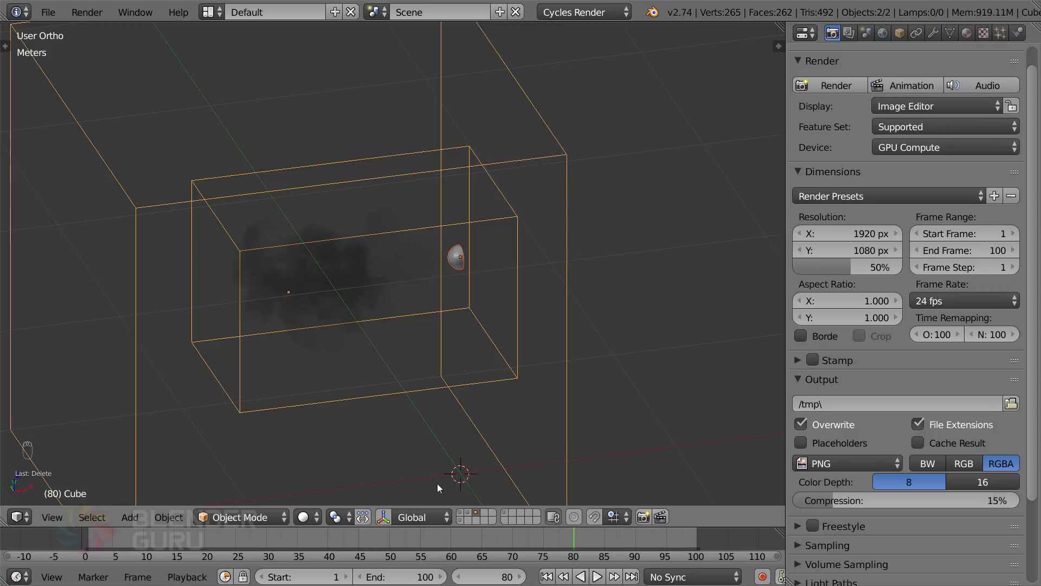
# Reveal the light and camera layers and add the three emission grids and the camera to the selection
pyautogui.keyDown('shift'); pyautogui.click(467, 512); pyautogui.keyUp('shift')
pyautogui.scroll(-3, 466, 401)
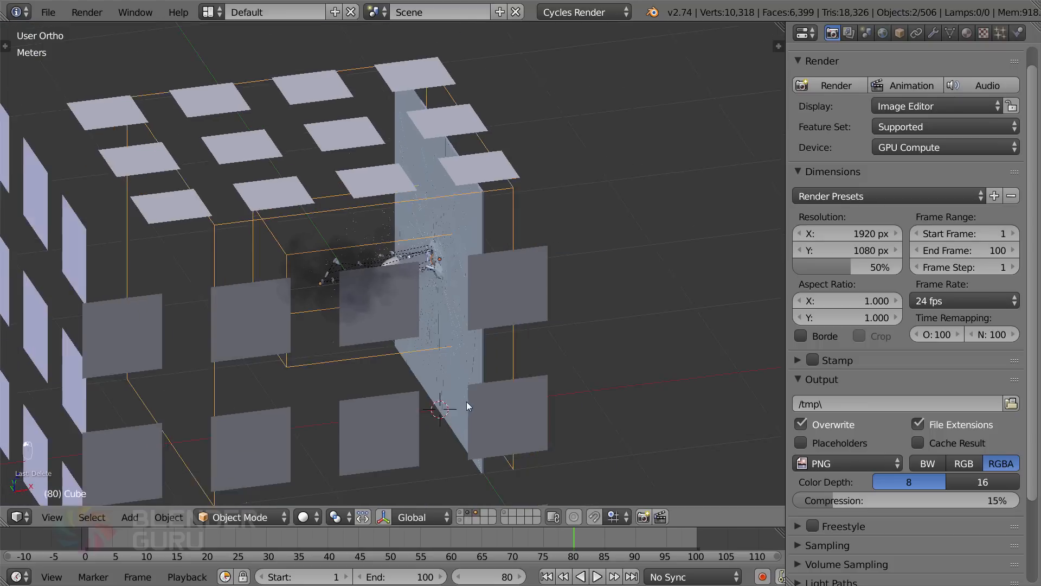
pyautogui.keyDown('shift'); pyautogui.click(225, 279); pyautogui.keyUp('shift')
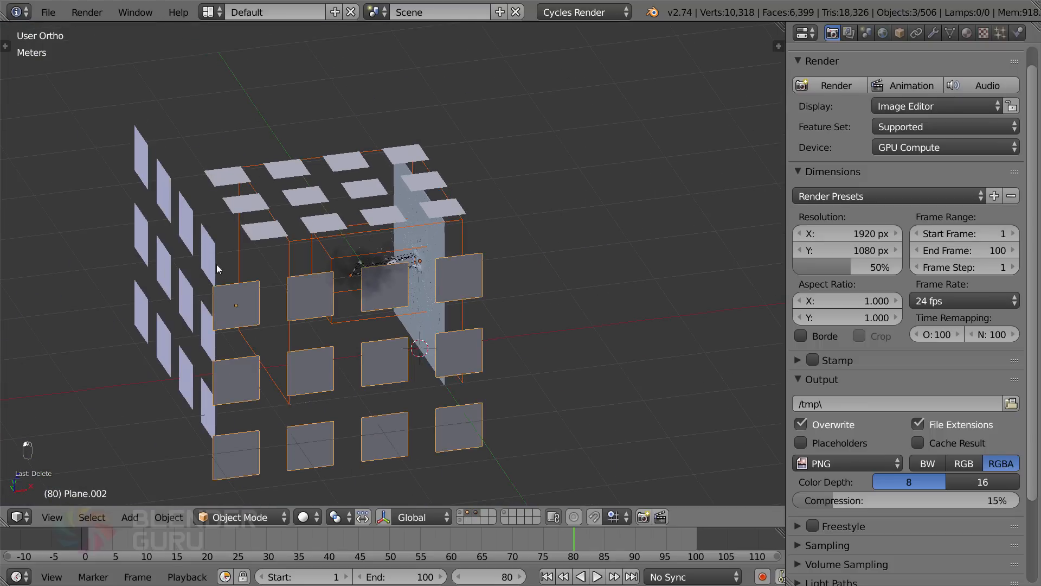
pyautogui.keyDown('shift'); pyautogui.click(217, 265); pyautogui.keyUp('shift')
pyautogui.keyDown('shift'); pyautogui.click(224, 180); pyautogui.keyUp('shift')
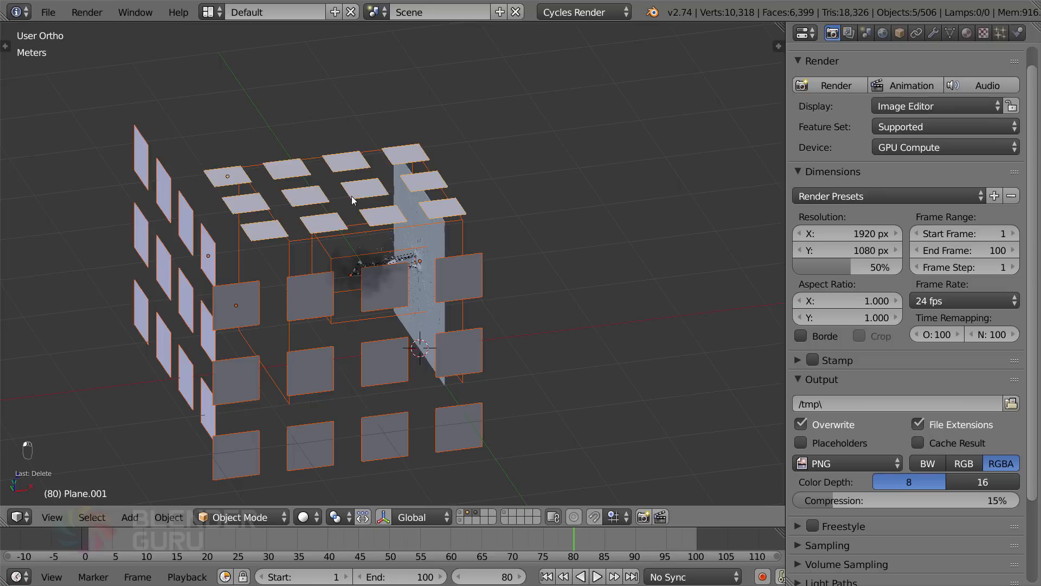
pyautogui.keyDown('shift'); pyautogui.click(462, 522); pyautogui.keyUp('shift')
pyautogui.keyDown('shift'); pyautogui.rightClick(399, 328); pyautogui.keyUp('shift')
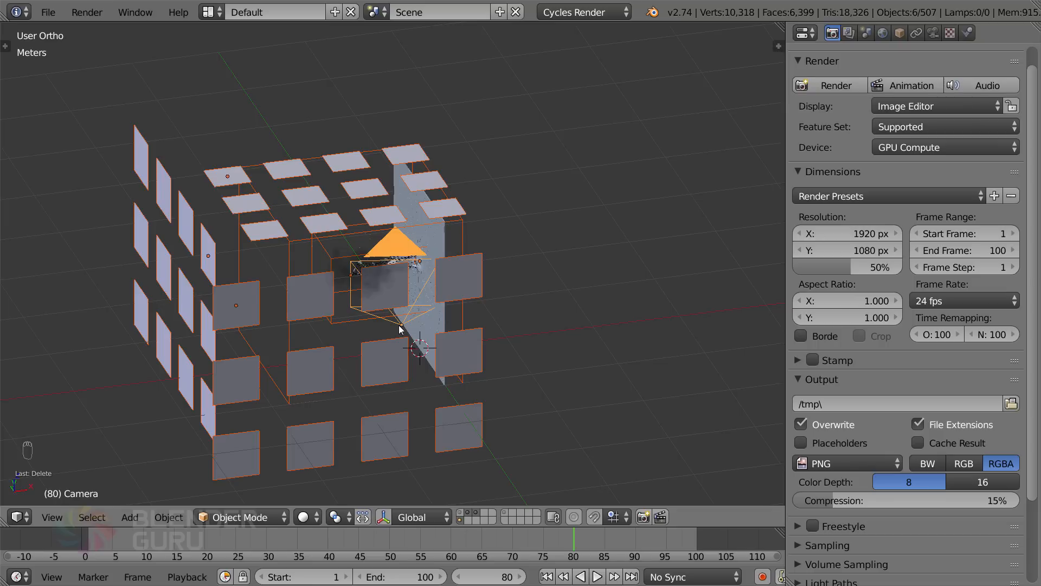
# Create a new empty scene and name it "smoke"
pyautogui.hotkey('ctrl', 'l')
pyautogui.click(398, 325)
pyautogui.click(500, 12)
pyautogui.click(468, 38)
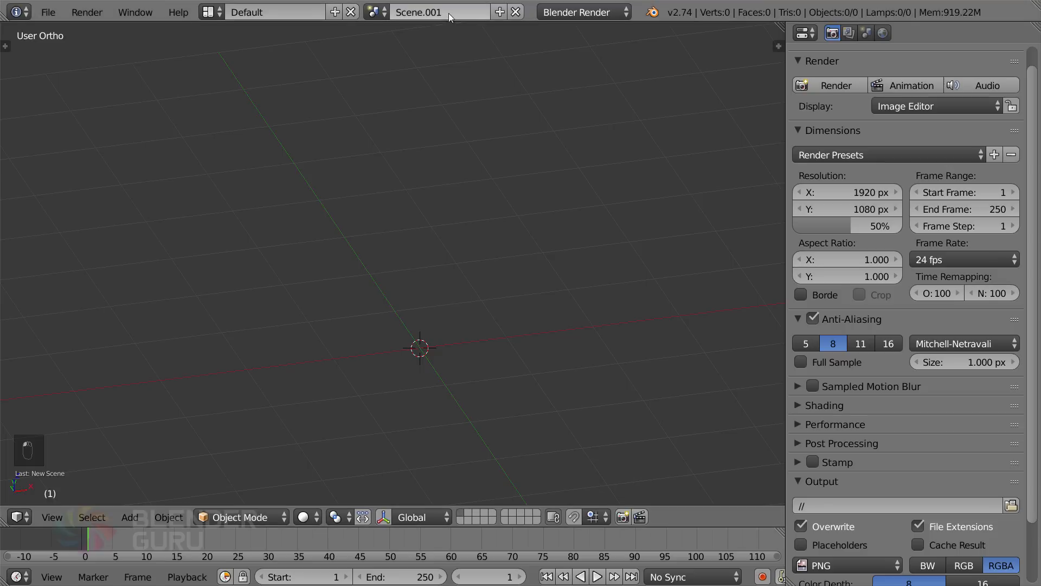
pyautogui.click(448, 13)
pyautogui.write('smoke')
pyautogui.press('Return')
# Return to the original scene and link the selected smoke objects, emission grids and camera to the smoke scene
pyautogui.click(377, 12)
pyautogui.press('Return')
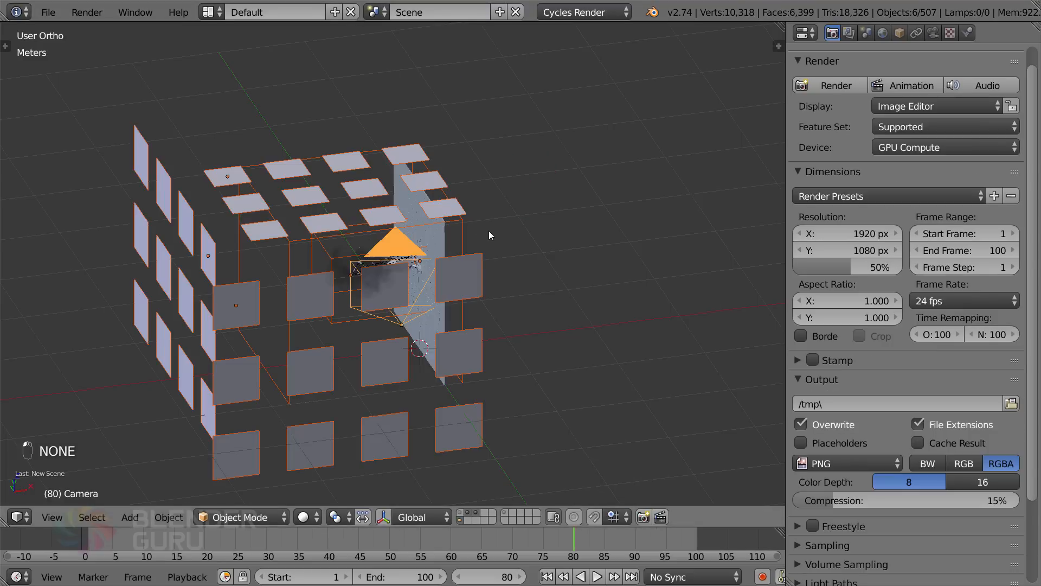
pyautogui.hotkey('ctrl', 'l')
pyautogui.moveTo(491, 197)
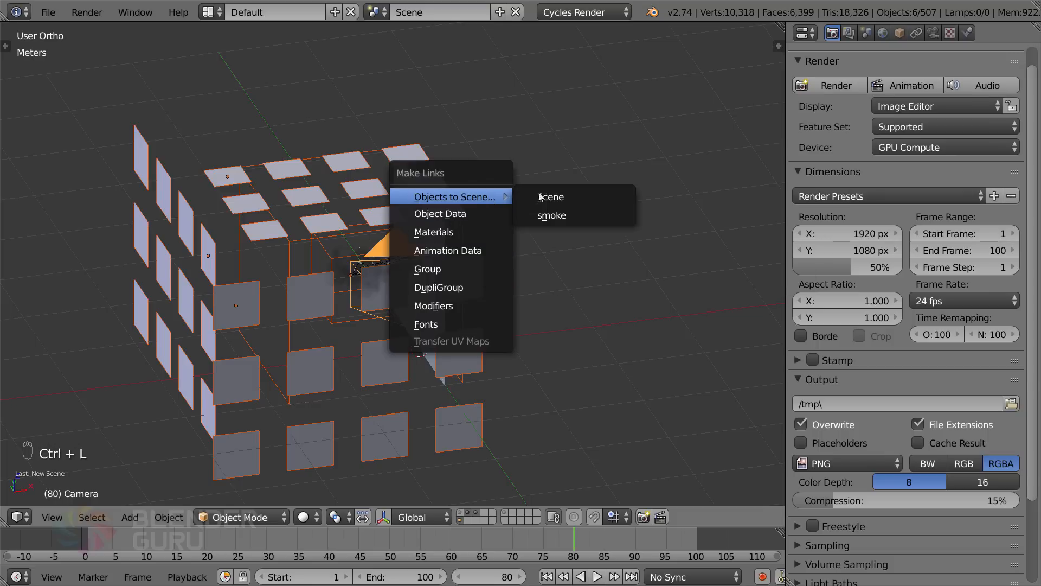
pyautogui.click(565, 216)
# Switch to the smoke scene and set its render engine to Cycles
pyautogui.scroll(3, 546, 386)
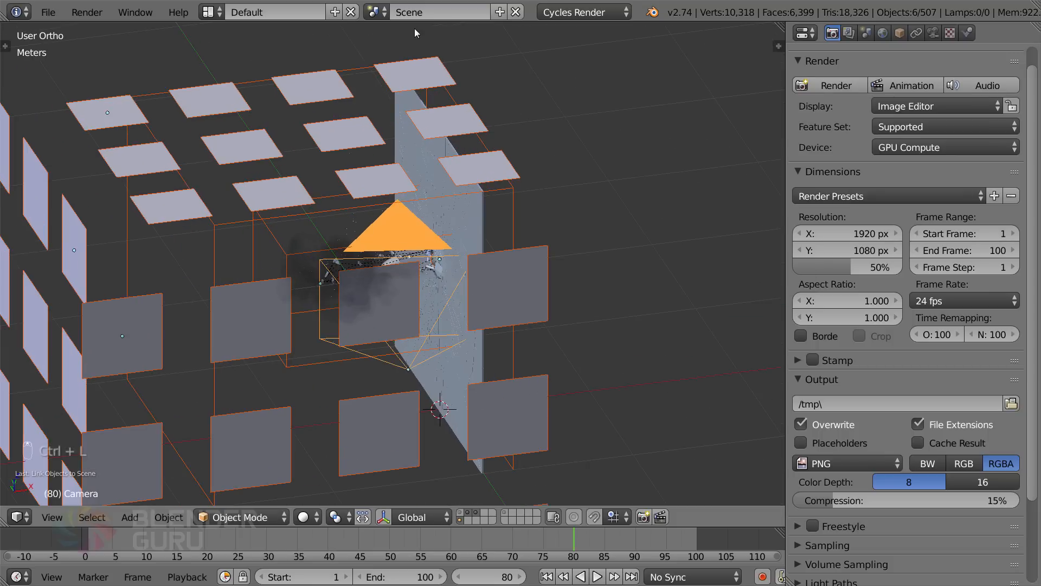
pyautogui.click(377, 13)
pyautogui.click(429, 52)
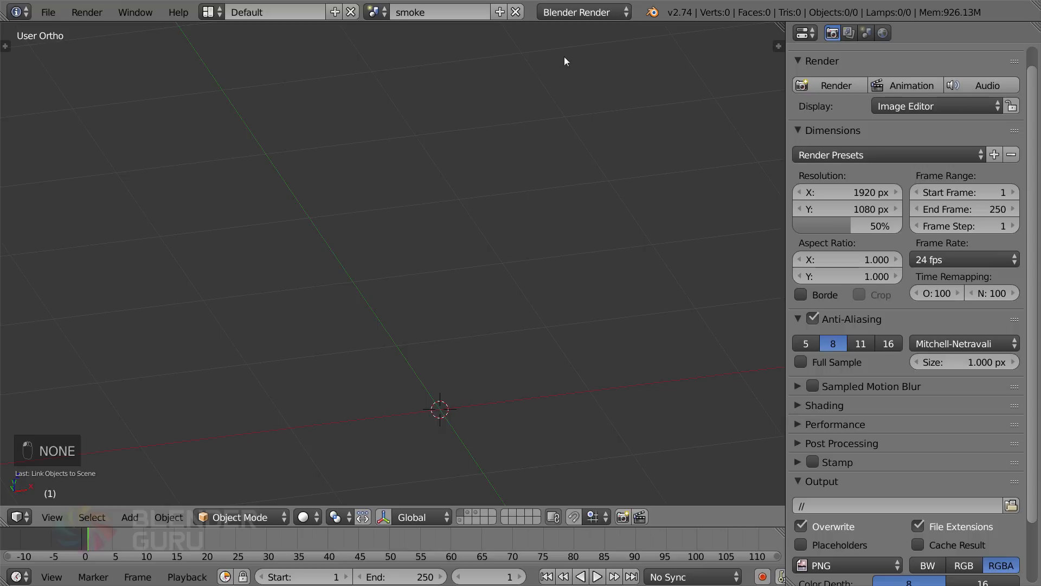
pyautogui.scroll(-3, 570, 43)
pyautogui.click(583, 12)
pyautogui.click(578, 70)
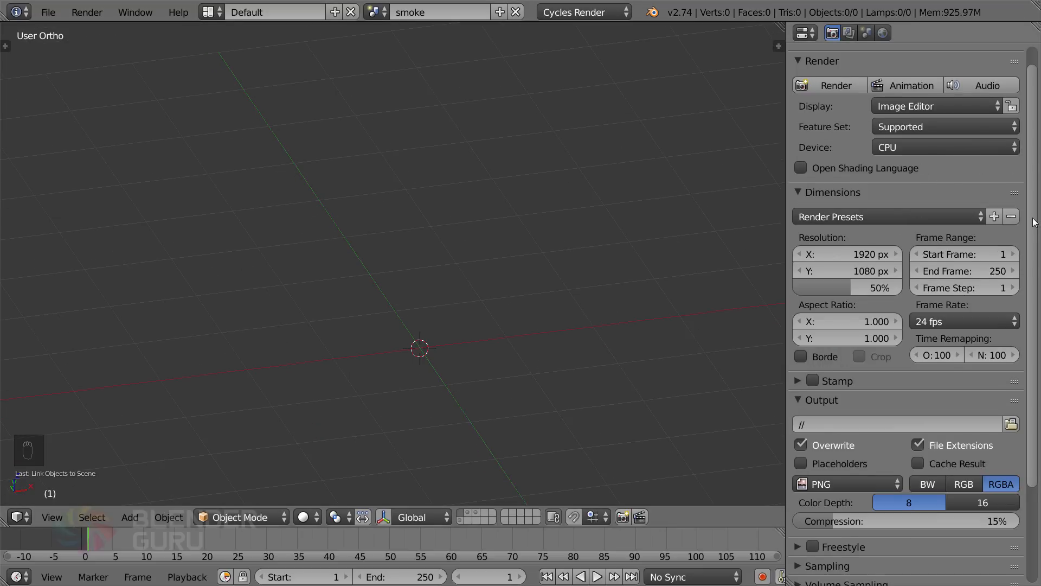
# Set the smoke scene's render samples to 1
pyautogui.scroll(-5, 972, 147)
pyautogui.click(976, 154)
pyautogui.press('Escape')
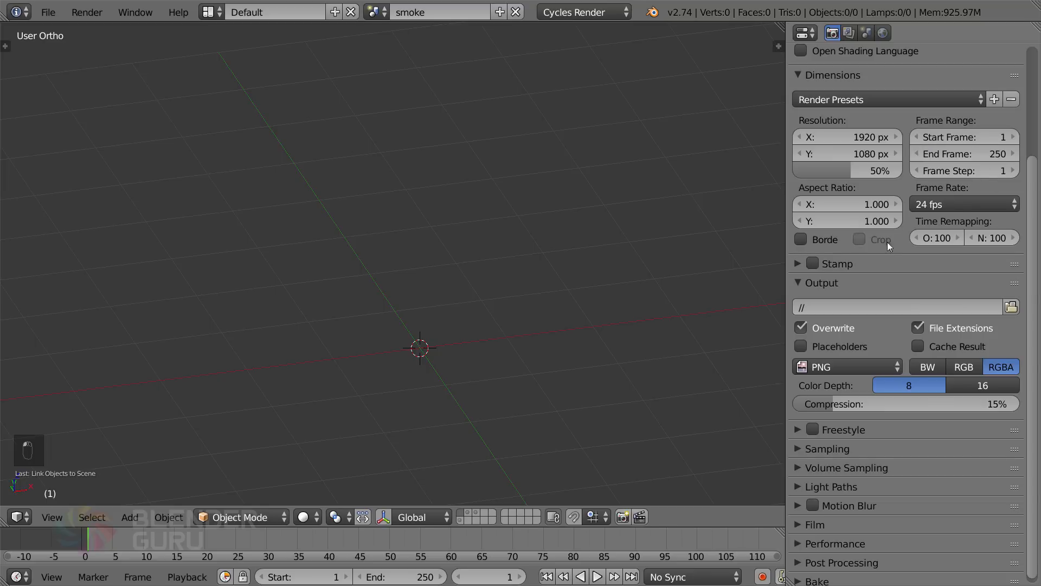
pyautogui.scroll(-2, 848, 406)
pyautogui.click(838, 426)
pyautogui.click(838, 429)
pyautogui.click(845, 442)
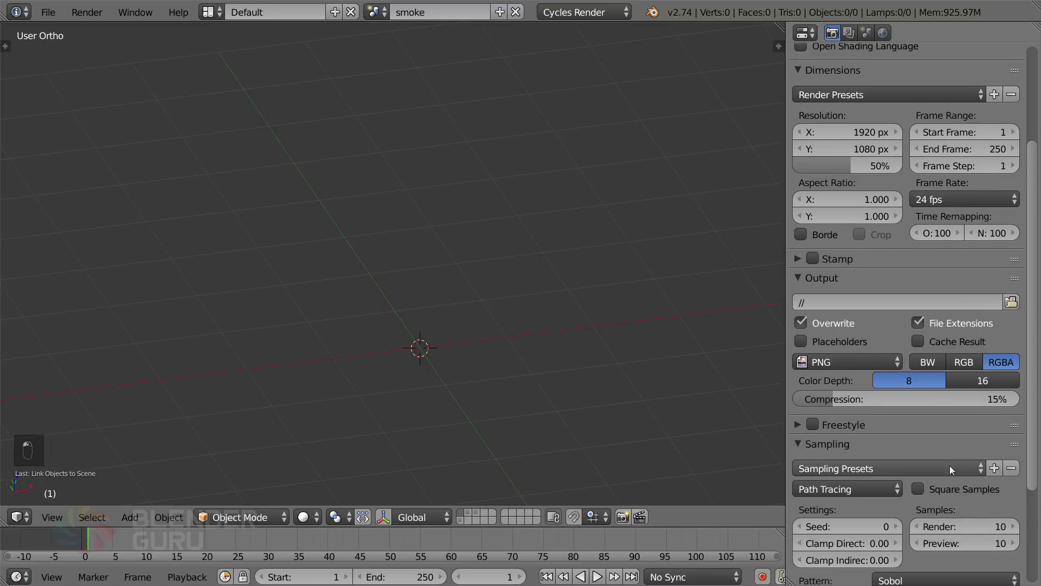
pyautogui.scroll(-4, 951, 464)
pyautogui.click(965, 439)
pyautogui.write('1')
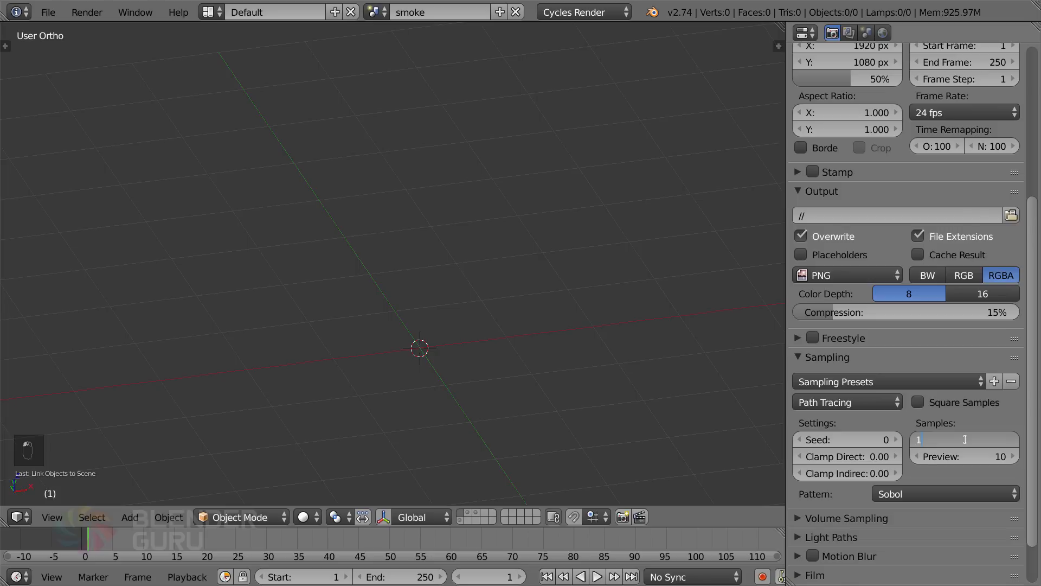
pyautogui.press('Return')
pyautogui.click(862, 358)
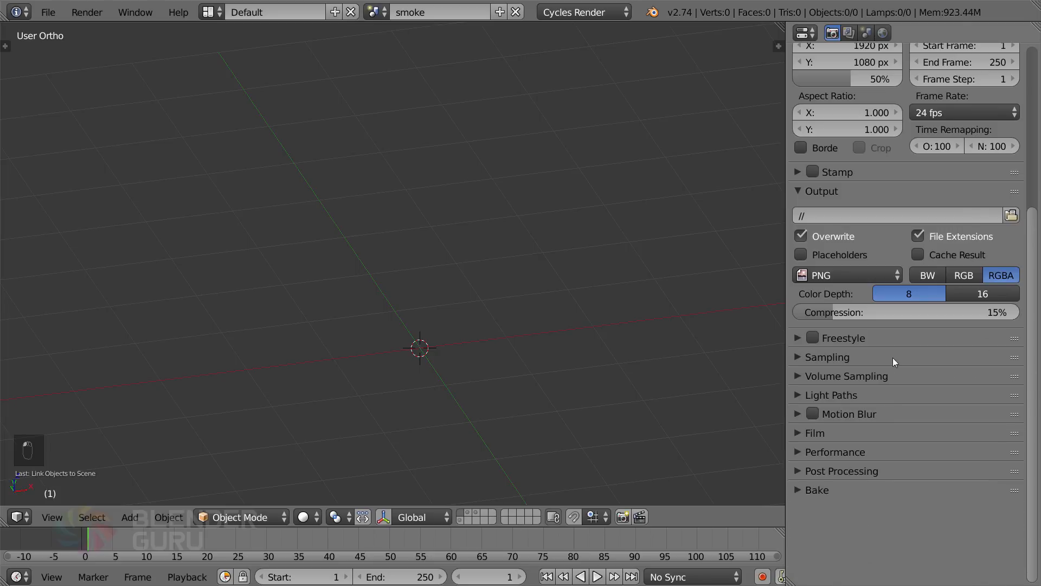
# Show the linked light, smoke and camera layers, look through the camera and scrub the timeline to frame 45
pyautogui.click(470, 512)
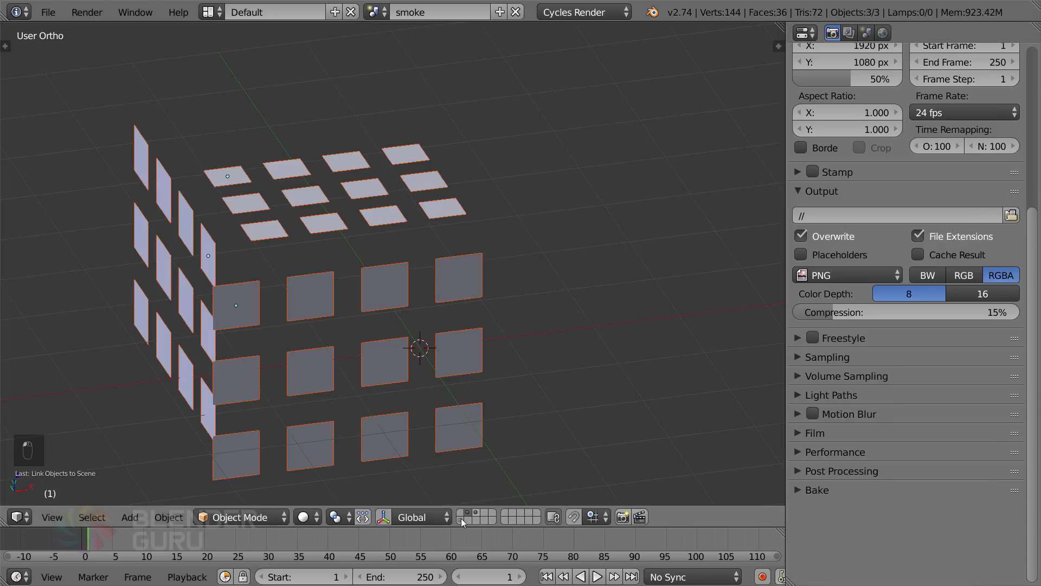
pyautogui.keyDown('shift'); pyautogui.click(461, 519); pyautogui.keyUp('shift')
pyautogui.press('KP_0')
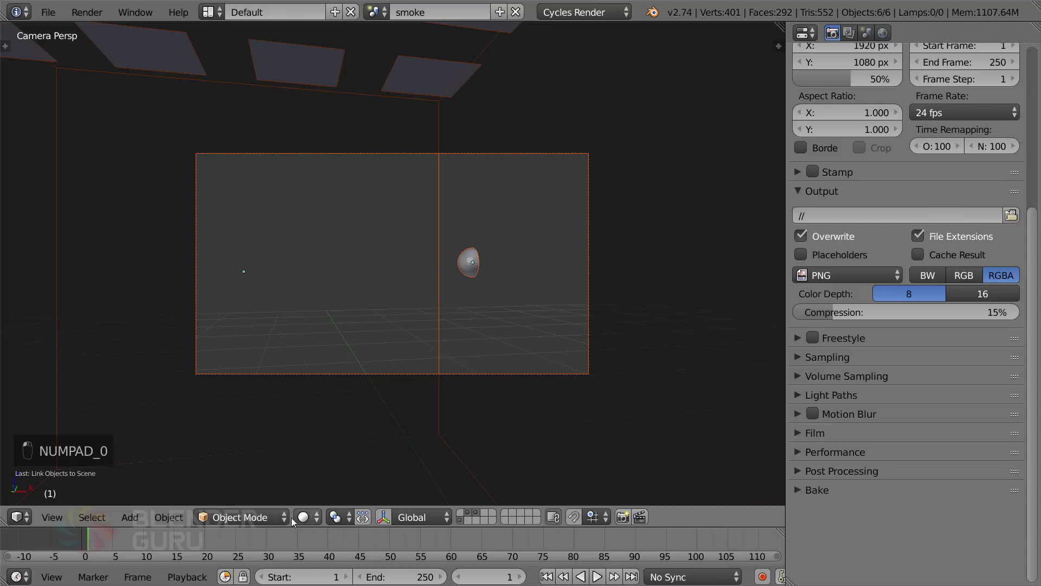
pyautogui.moveTo(265, 535); pyautogui.dragTo(753, 534)
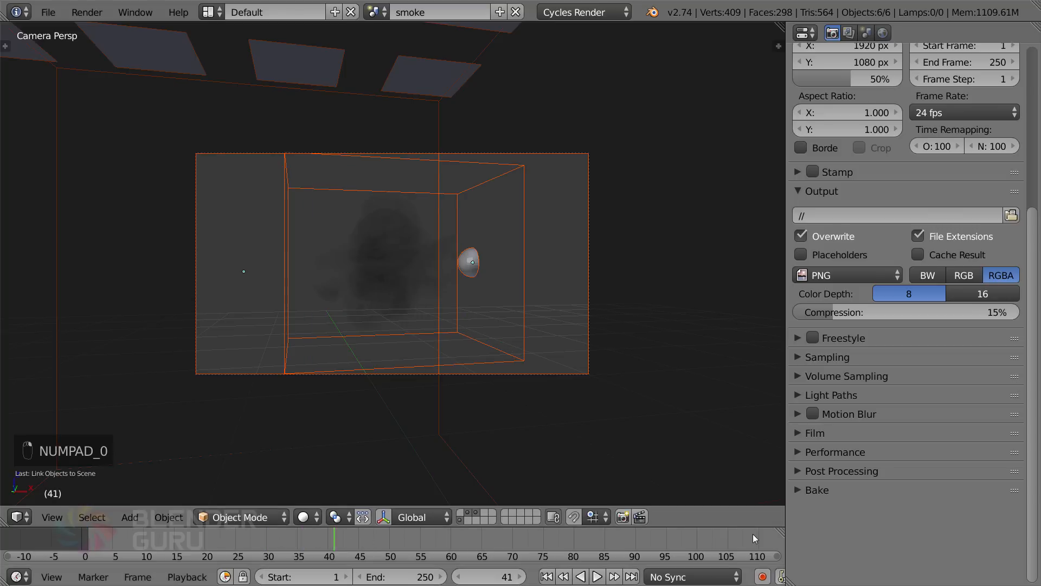
# Select the smoke domain, open a node editor beside the 3D view and create a new material for the domain
pyautogui.rightClick(532, 203)
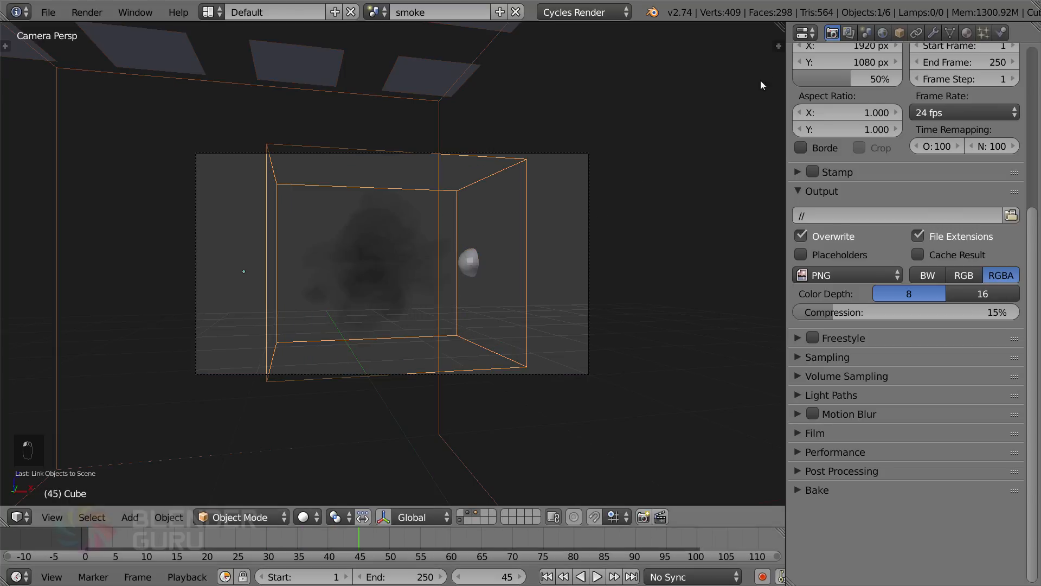
pyautogui.moveTo(778, 28); pyautogui.dragTo(423, 81)
pyautogui.hotkey('shift', 'F3')
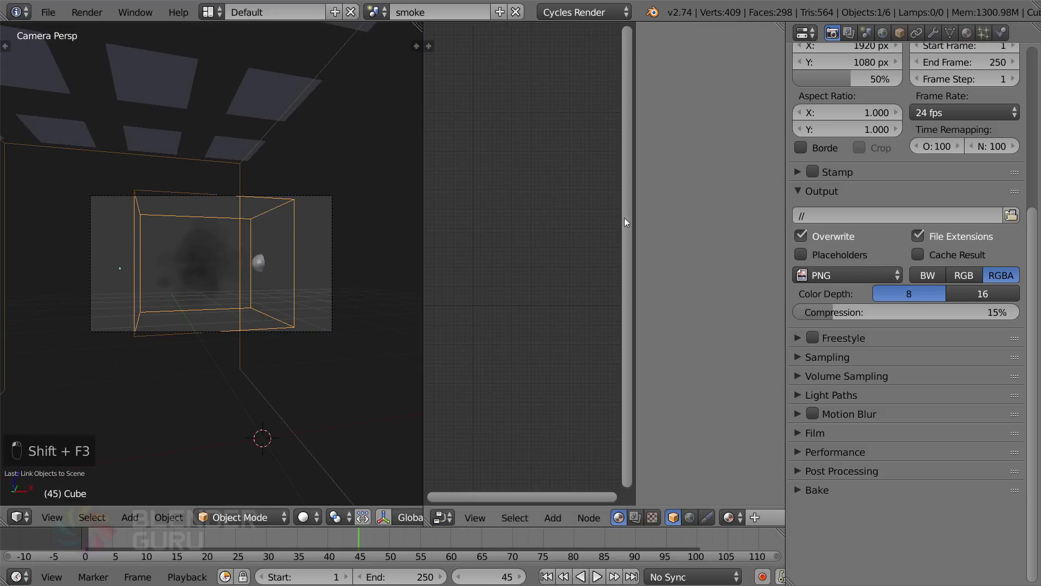
pyautogui.press('n')
pyautogui.click(755, 517)
pyautogui.scroll(5, 564, 345)
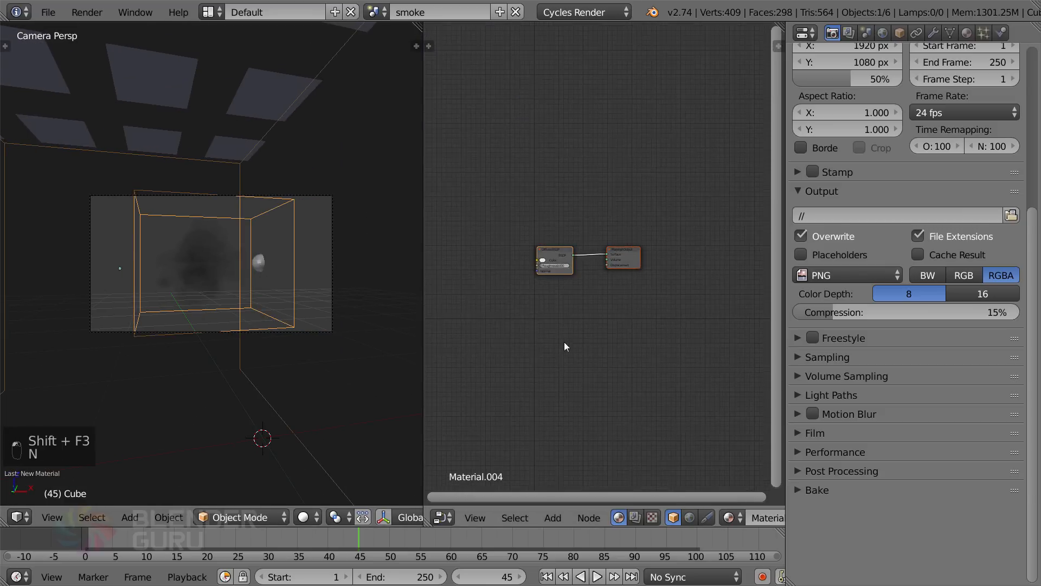
pyautogui.moveTo(586, 319); pyautogui.dragTo(632, 313, button='middle')
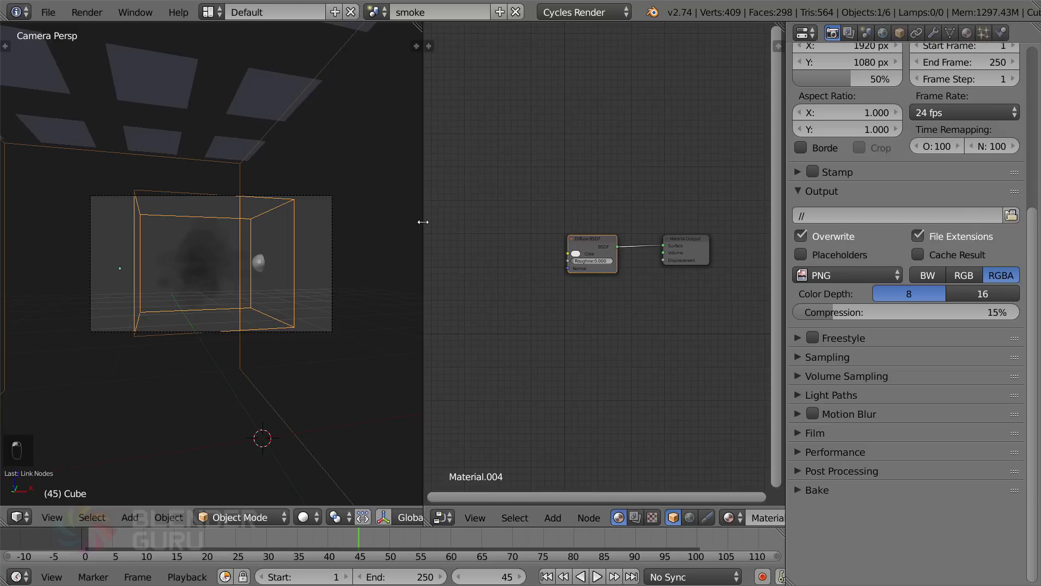
# Replace the Diffuse BSDF with a Volume Scatter node and connect it to the Material Output's Volume input
pyautogui.moveTo(423, 221); pyautogui.dragTo(302, 220)
pyautogui.scroll(4, 535, 262)
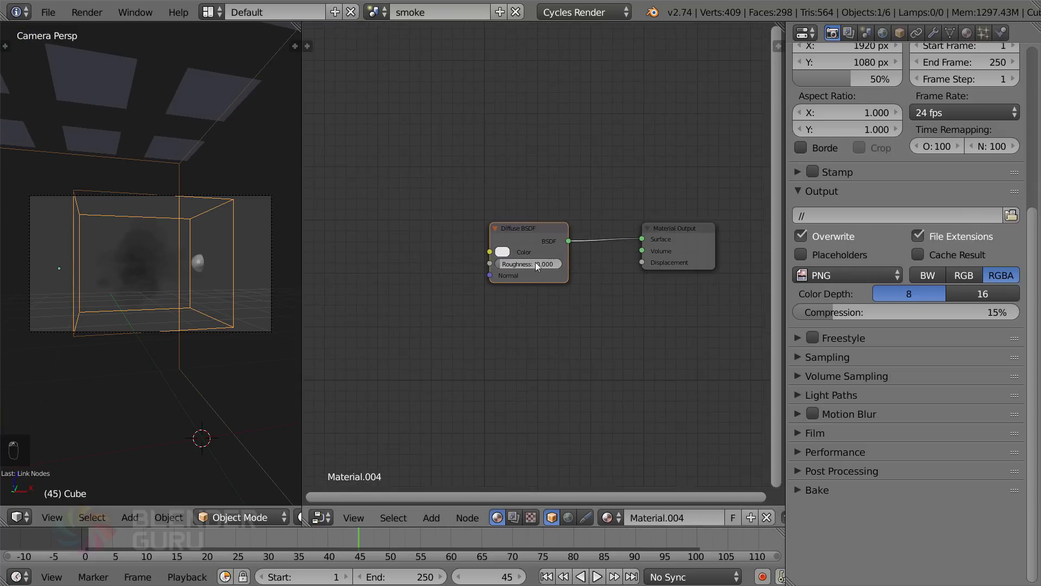
pyautogui.press('x')
pyautogui.moveTo(556, 262); pyautogui.dragTo(591, 260, button='middle')
pyautogui.scroll(-2, 577, 260)
pyautogui.hotkey('shift', 'a')
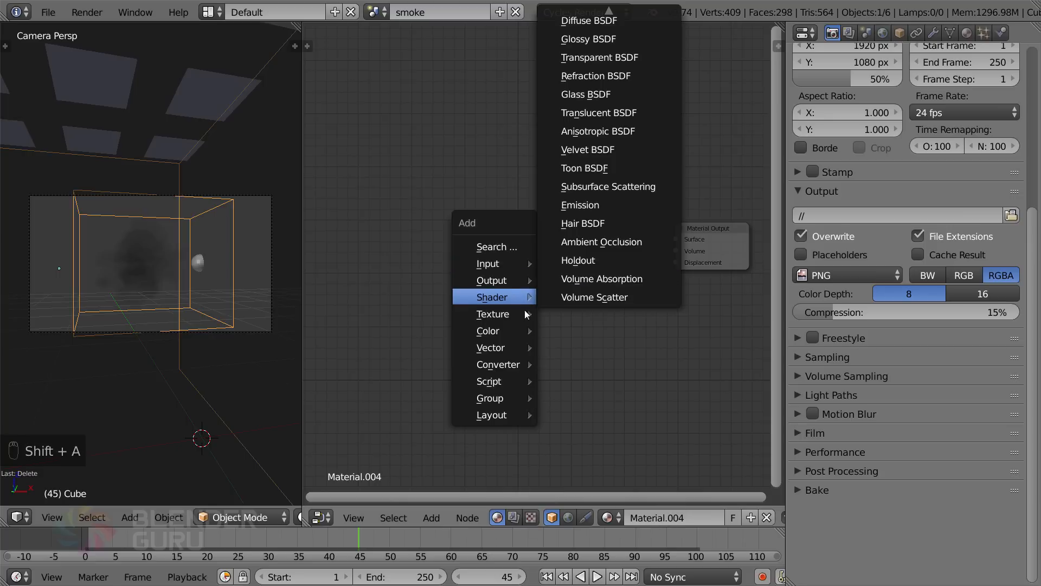
pyautogui.moveTo(524, 298)
pyautogui.click(601, 295)
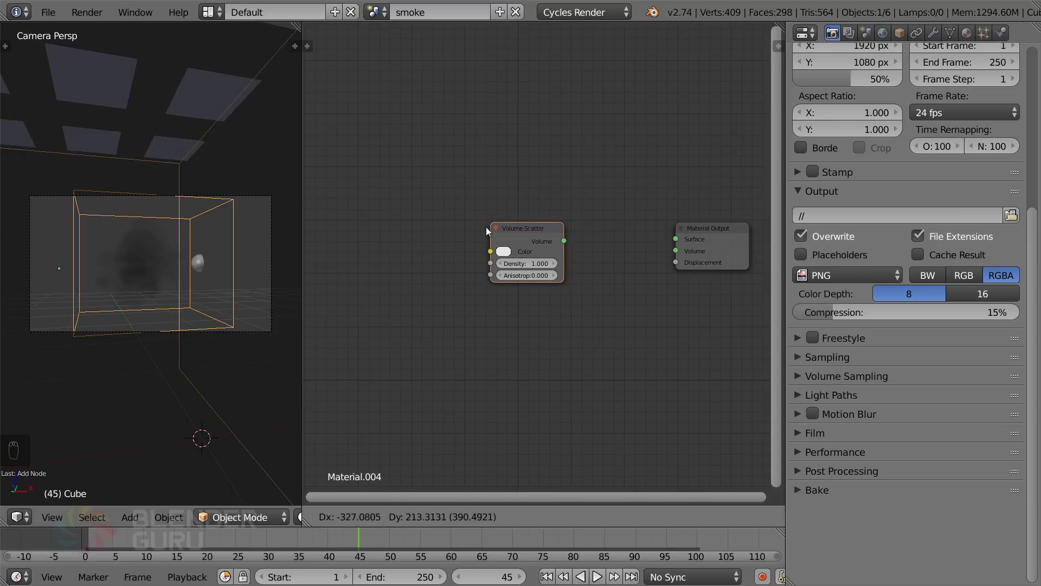
pyautogui.click(486, 227)
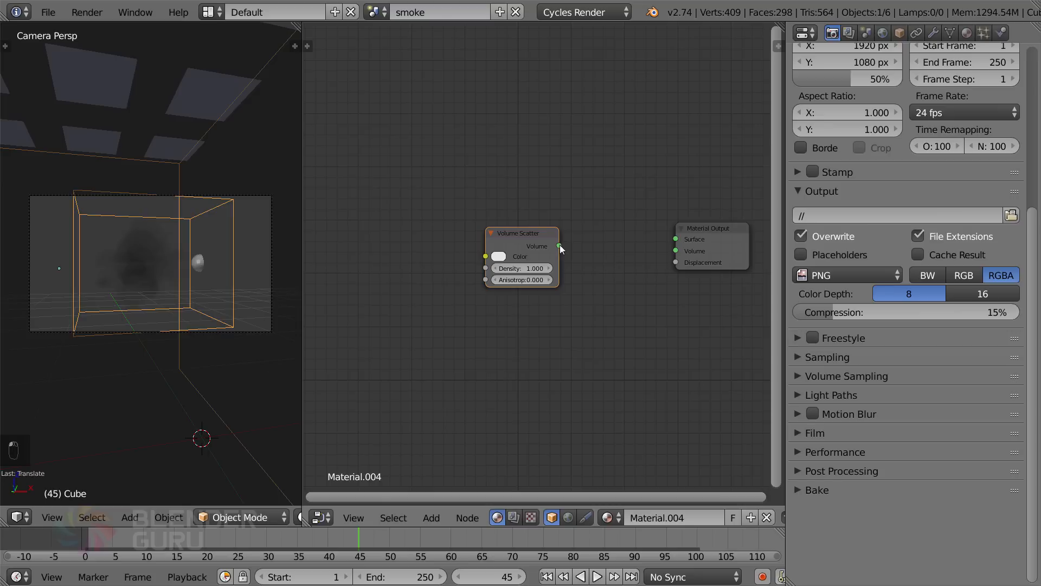
pyautogui.moveTo(560, 245); pyautogui.dragTo(603, 249)
pyautogui.moveTo(678, 251); pyautogui.dragTo(650, 250)
# Add an Attribute node before the Volume Scatter node and set its name to "density"
pyautogui.moveTo(578, 300); pyautogui.dragTo(643, 301, button='middle')
pyautogui.scroll(1, 643, 301)
pyautogui.keyDown('ctrl'); pyautogui.hscroll(-2, 645, 304); pyautogui.keyUp('ctrl')
pyautogui.hotkey('shift', 'a')
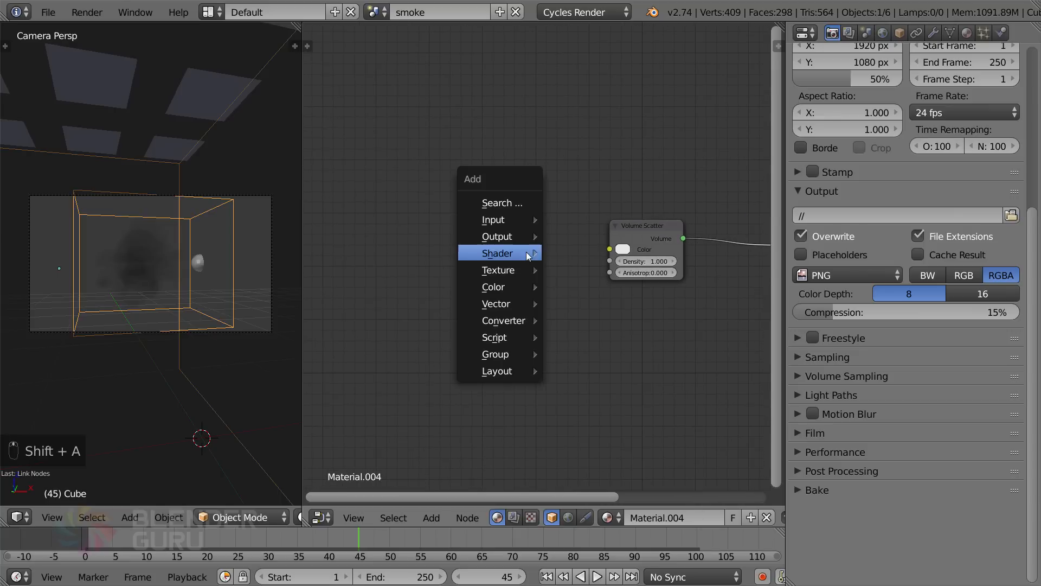
pyautogui.moveTo(513, 220)
pyautogui.click(585, 238)
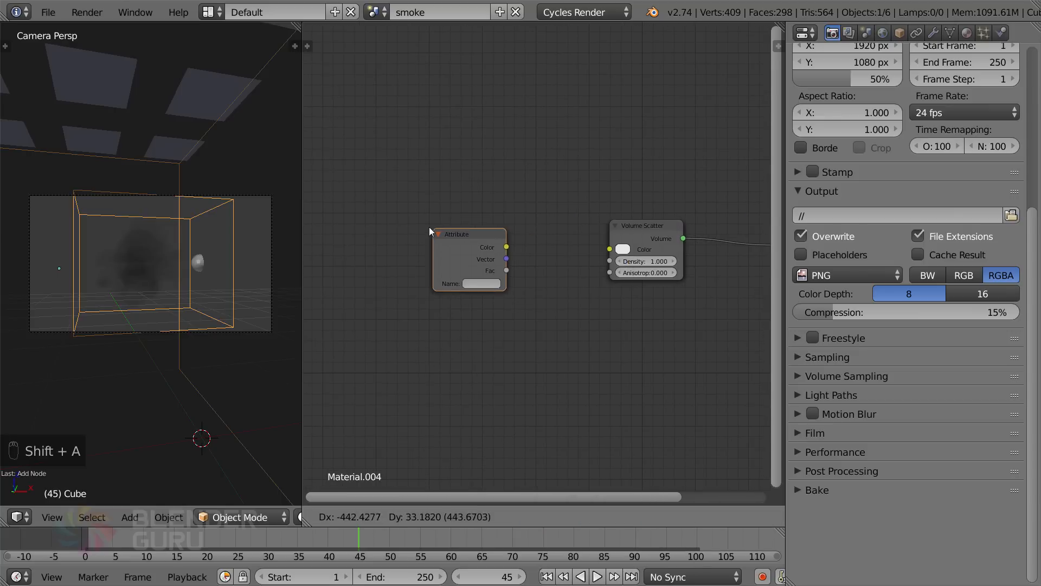
pyautogui.click(467, 273)
pyautogui.scroll(2, 467, 318)
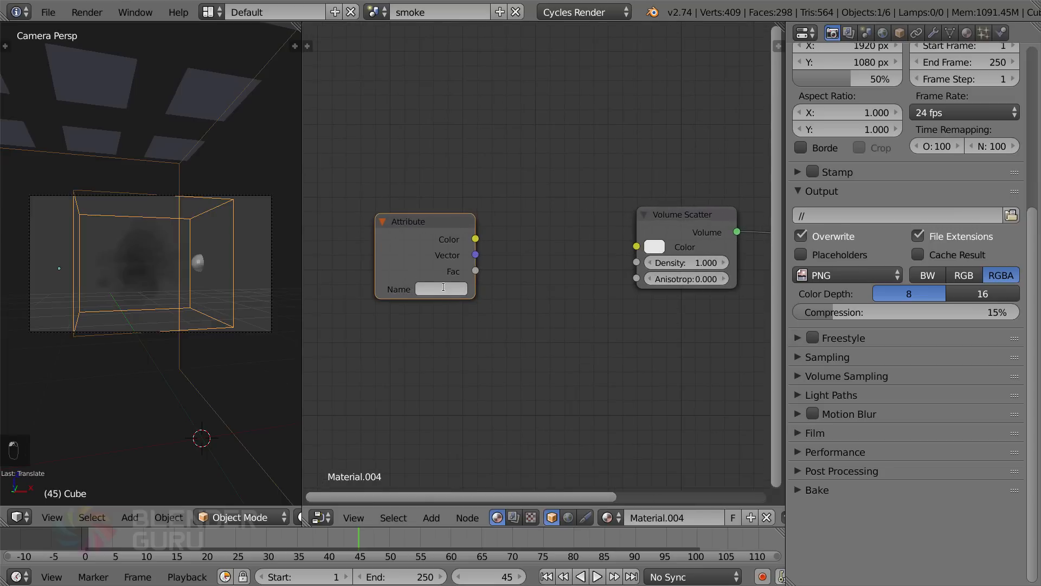
pyautogui.click(443, 286)
pyautogui.write('density')
pyautogui.press('Return')
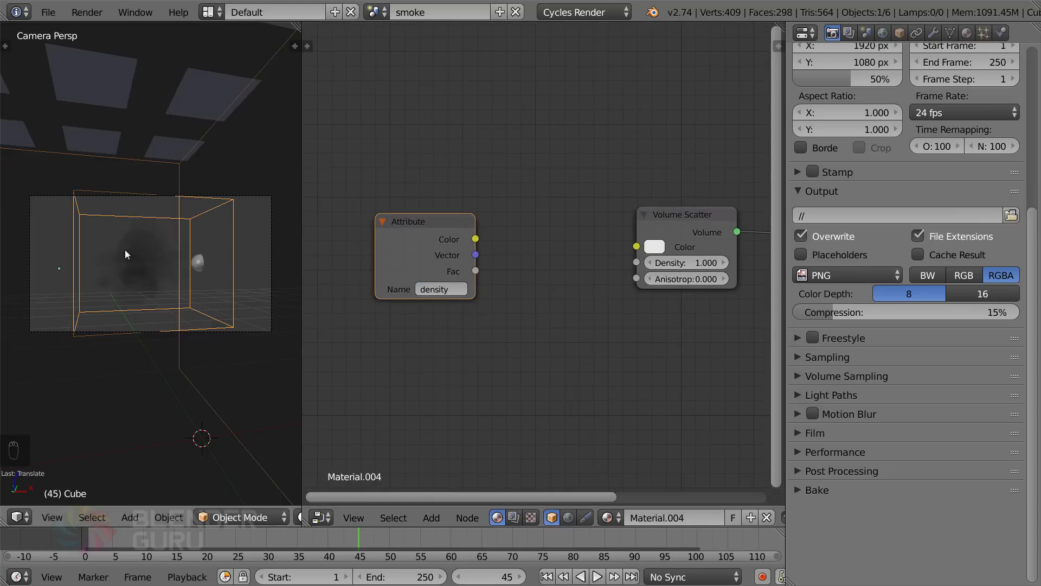
# Connect the Attribute node's Fac output to the Volume Scatter density and move the Attribute node farther from it
pyautogui.moveTo(475, 270); pyautogui.dragTo(637, 262)
pyautogui.scroll(-3, 608, 290)
pyautogui.moveTo(607, 290); pyautogui.dragTo(551, 291, button='middle')
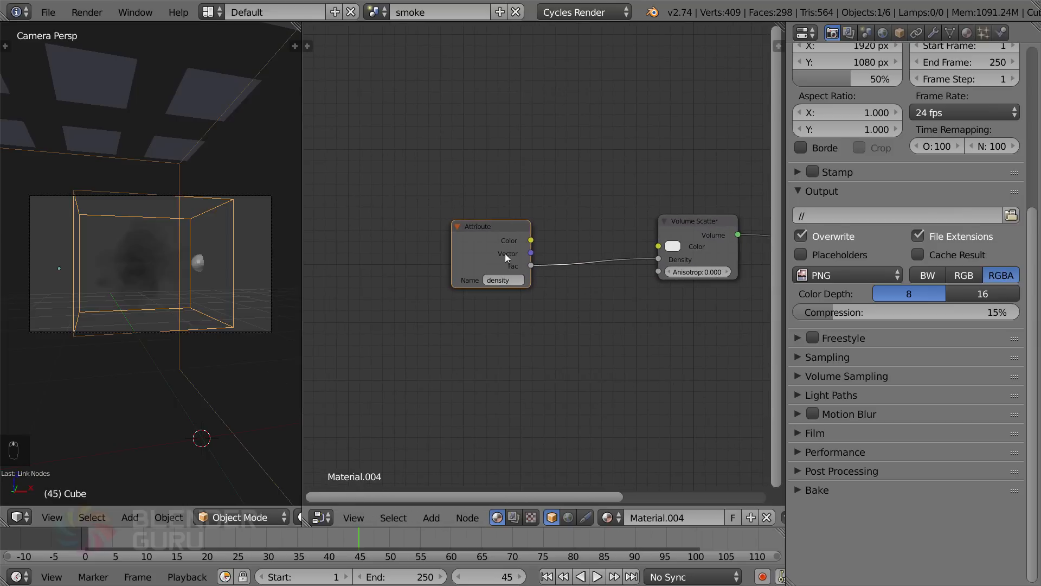
pyautogui.rightClick(505, 254)
pyautogui.press('g')
pyautogui.middleClick(456, 269)
pyautogui.click(388, 278)
# Insert a Math node set to Multiply between the Attribute and Volume Scatter nodes and align it with them
pyautogui.hotkey('shift', 'a')
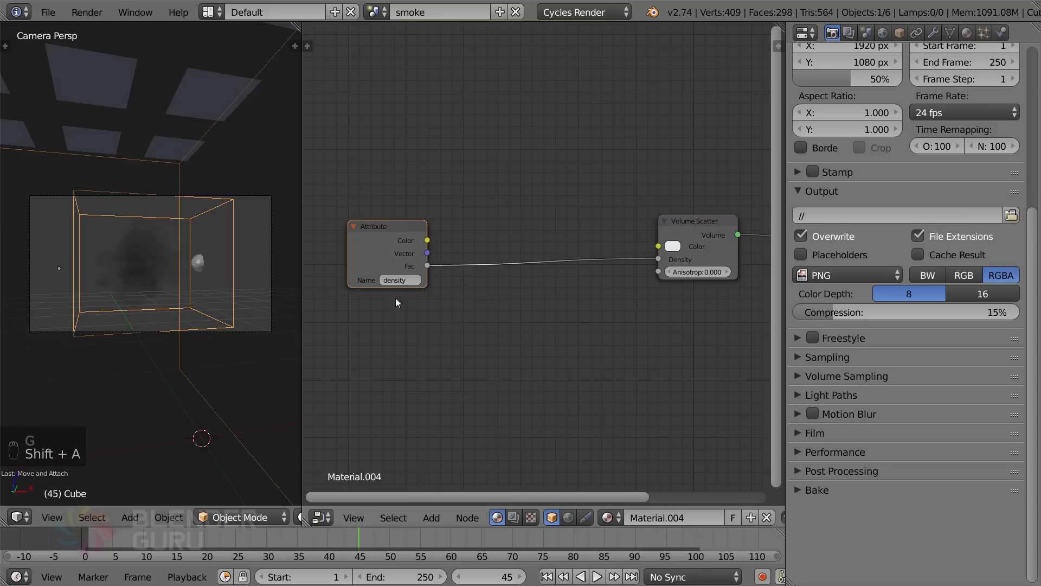
pyautogui.hotkey('shift', 'a')
pyautogui.moveTo(480, 386)
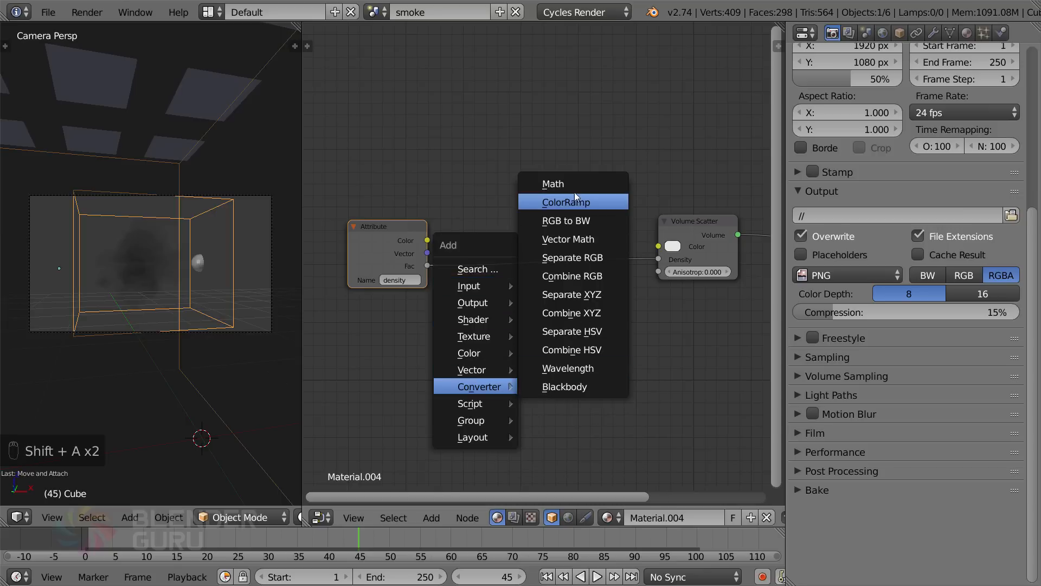
pyautogui.click(553, 184)
pyautogui.click(550, 276)
pyautogui.click(549, 275)
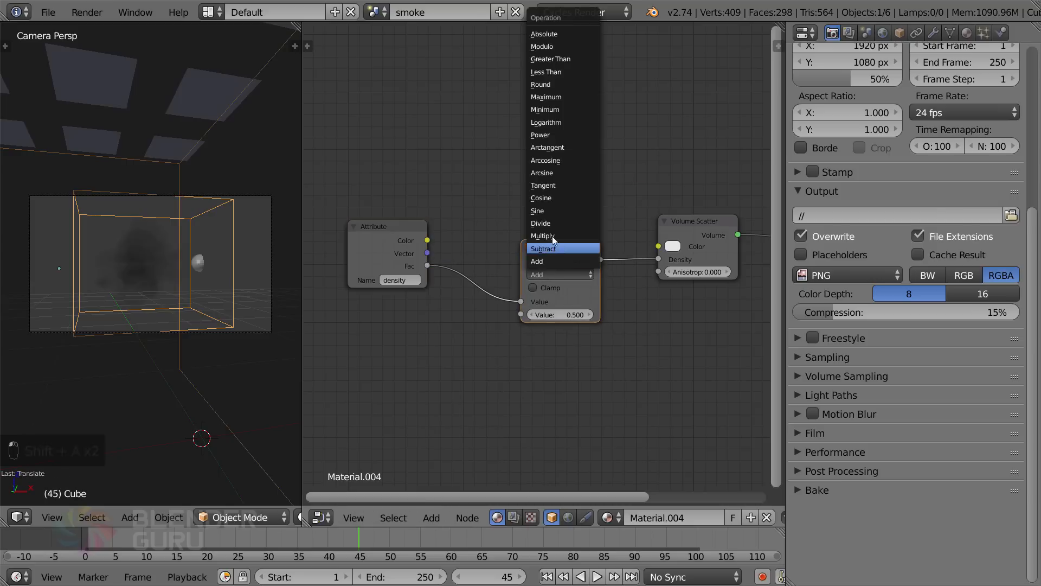
pyautogui.click(544, 235)
pyautogui.scroll(1, 576, 262)
pyautogui.rightClick(561, 242)
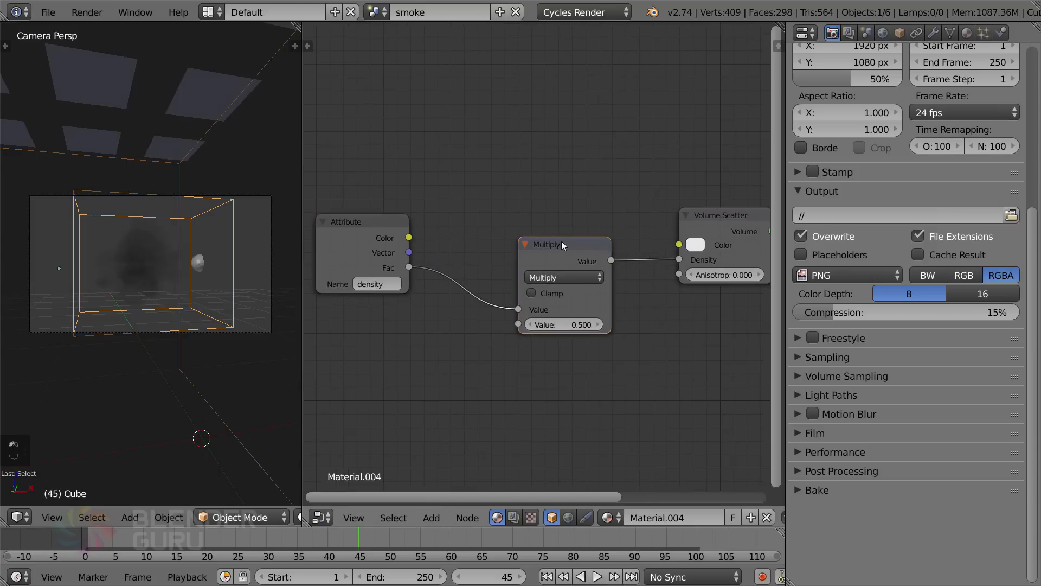
pyautogui.press('g')
pyautogui.click(557, 224)
# Move the Attribute node closer to the Multiply node and set the multiplier to 10, keeping Multiply linked to the scatter density
pyautogui.moveTo(589, 306)
pyautogui.mouseDown()
pyautogui.moveTo(612, 306)
pyautogui.moveTo(590, 307)
pyautogui.mouseUp()
pyautogui.moveTo(367, 242); pyautogui.dragTo(400, 247, button='right')
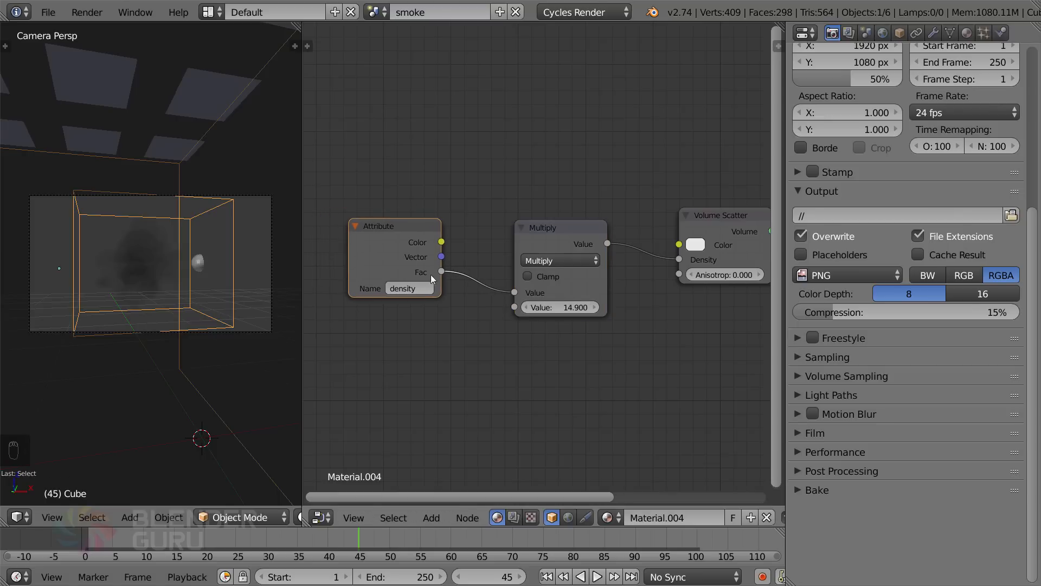
pyautogui.moveTo(678, 260); pyautogui.dragTo(727, 256)
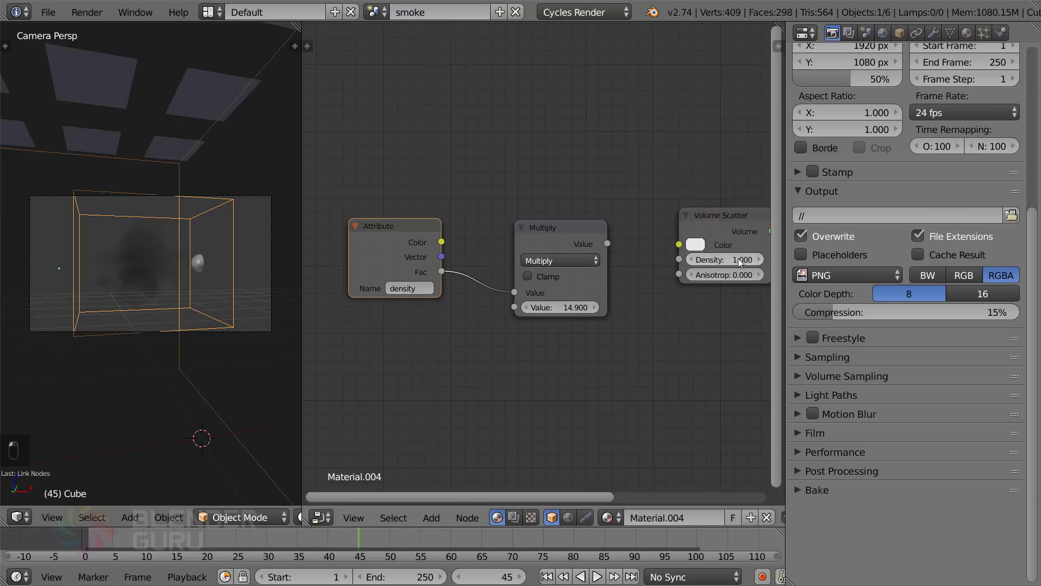
pyautogui.moveTo(608, 244); pyautogui.dragTo(678, 259)
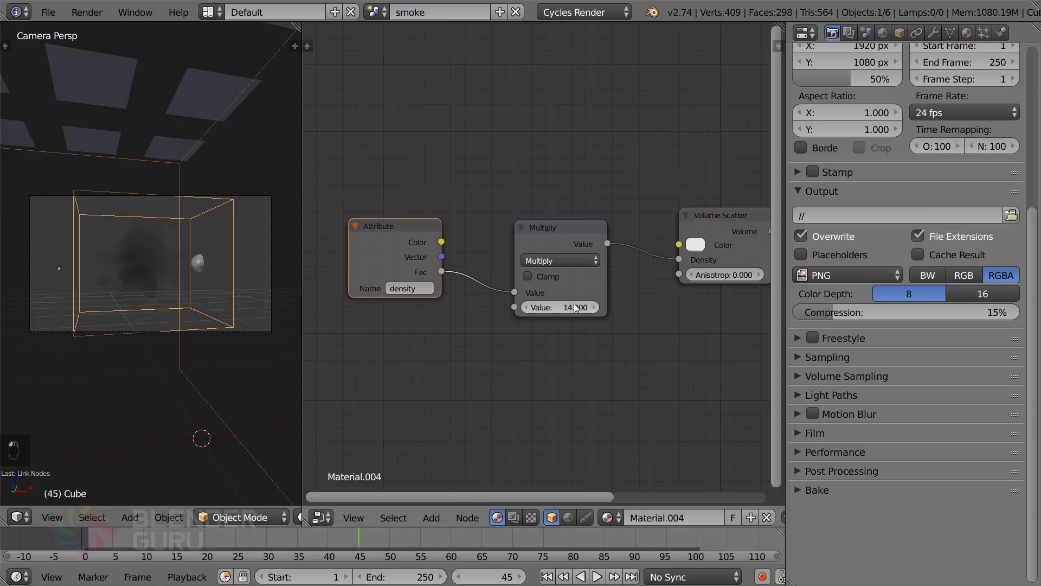
pyautogui.moveTo(577, 314); pyautogui.dragTo(572, 313)
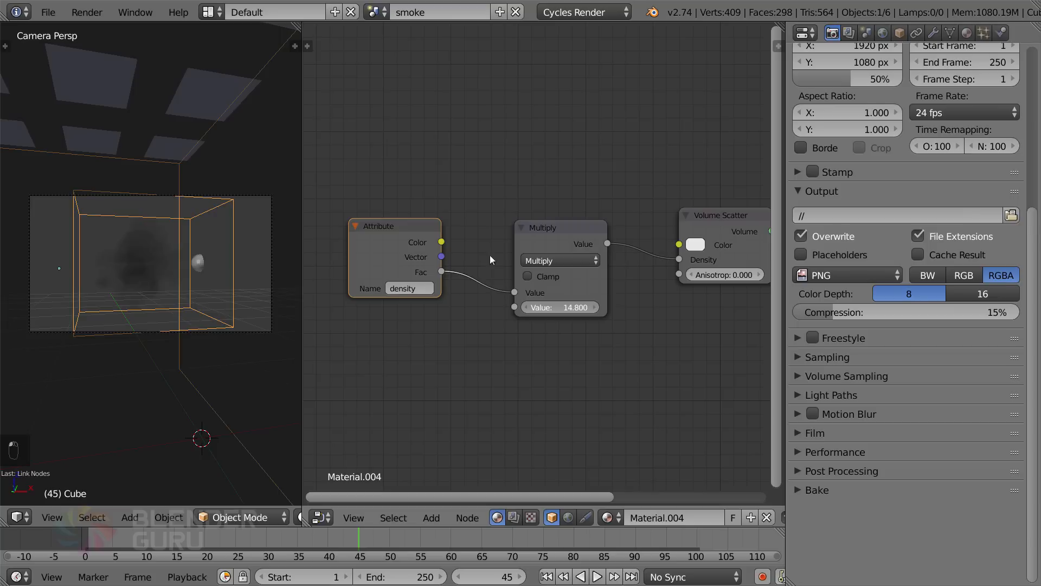
pyautogui.click(559, 307)
pyautogui.write('10')
pyautogui.press('Return')
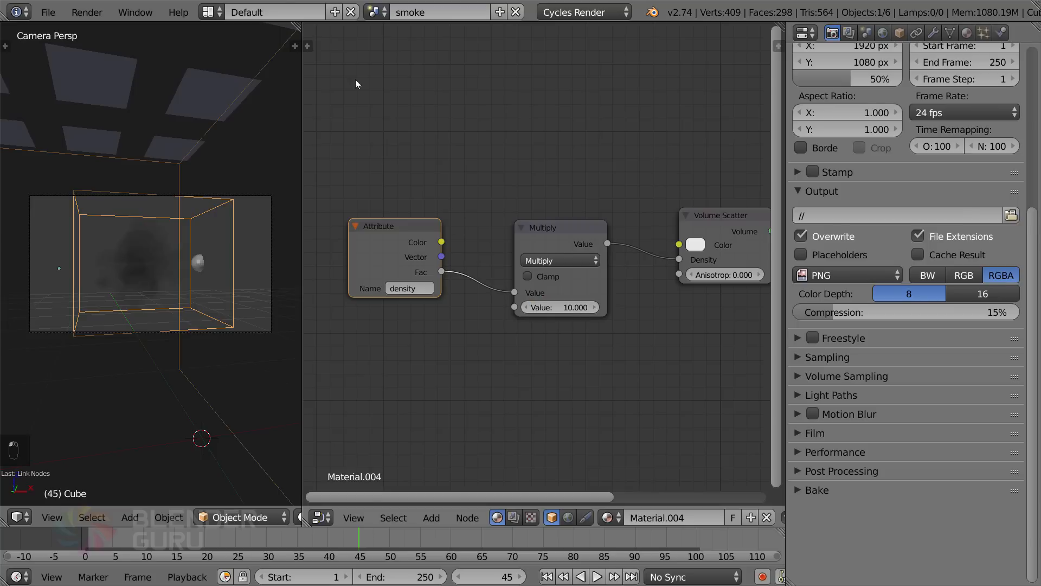
# Merge the node editor back into the 3D view and make the selected camera the smoke scene's active camera
pyautogui.moveTo(302, 28); pyautogui.dragTo(355, 176)
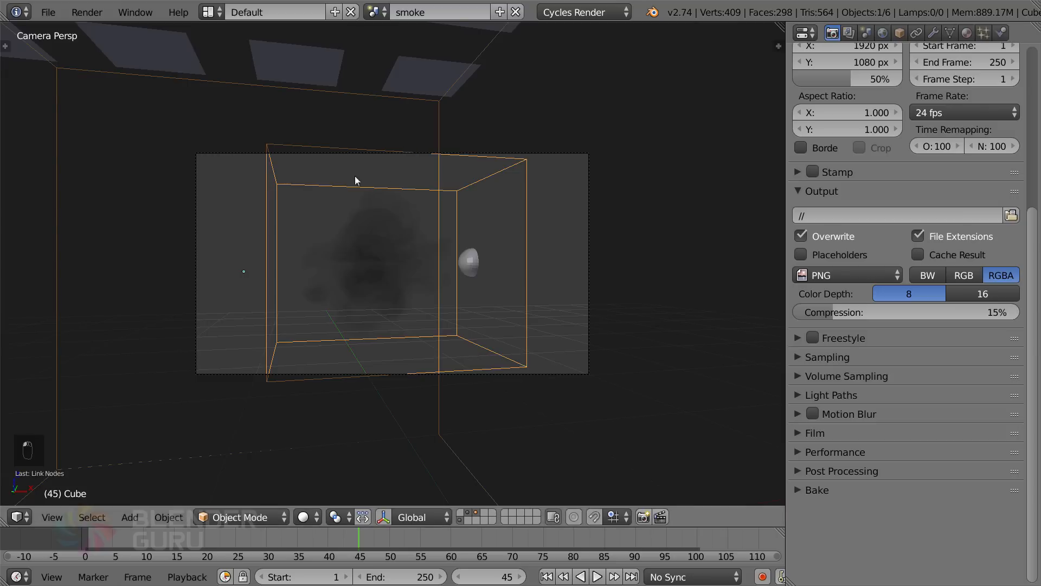
pyautogui.rightClick(201, 164)
pyautogui.press('ctrl+KP_0')
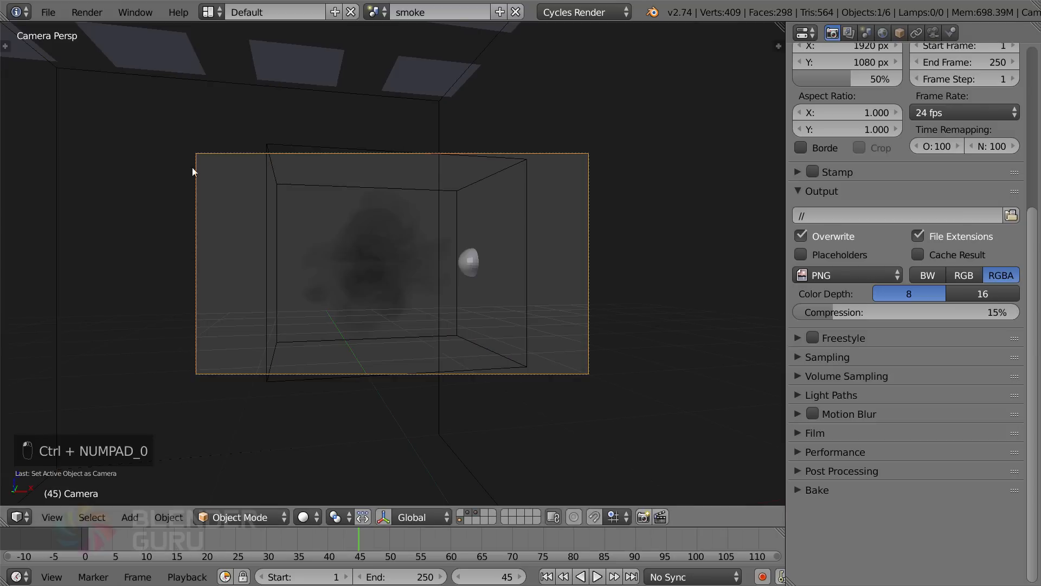
# Test render frame 45 of the smoke scene and return to the 3D view
pyautogui.scroll(10, 887, 126)
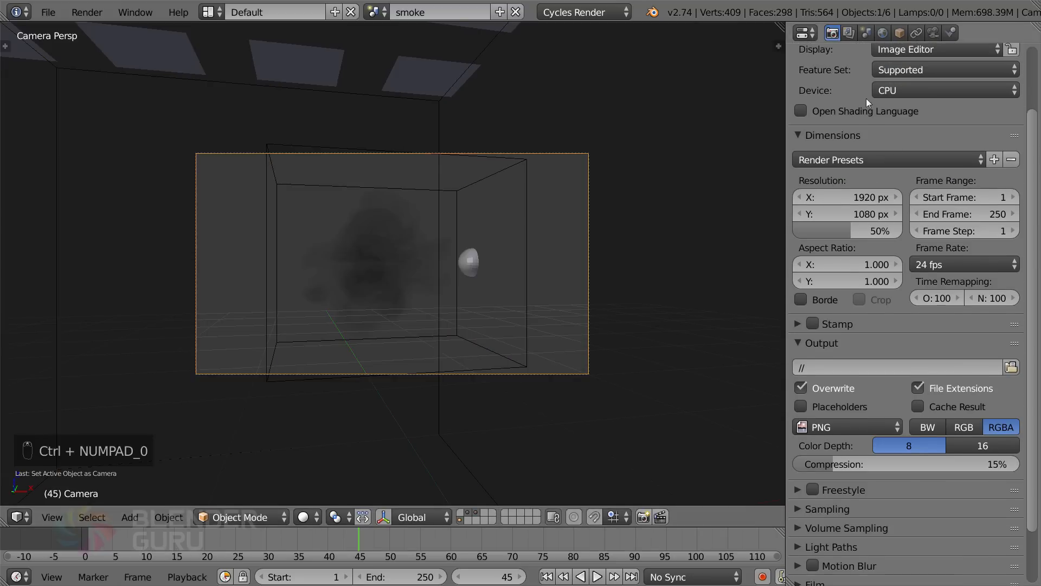
pyautogui.click(847, 105)
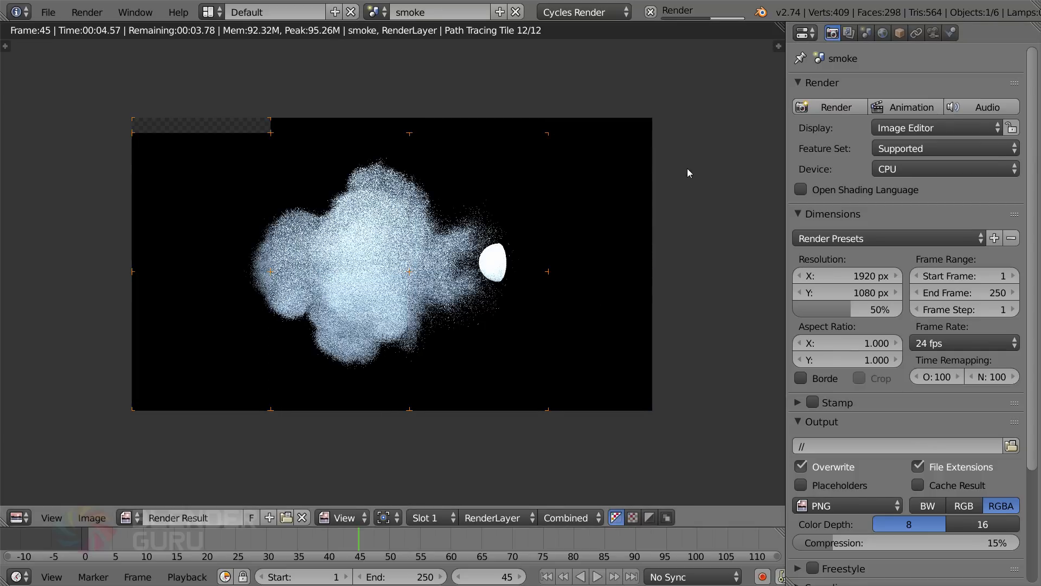
pyautogui.press('Escape')
# Select the half-sphere smoke emitter and turn off Emitter in its particle system's render settings
pyautogui.scroll(2, 517, 255)
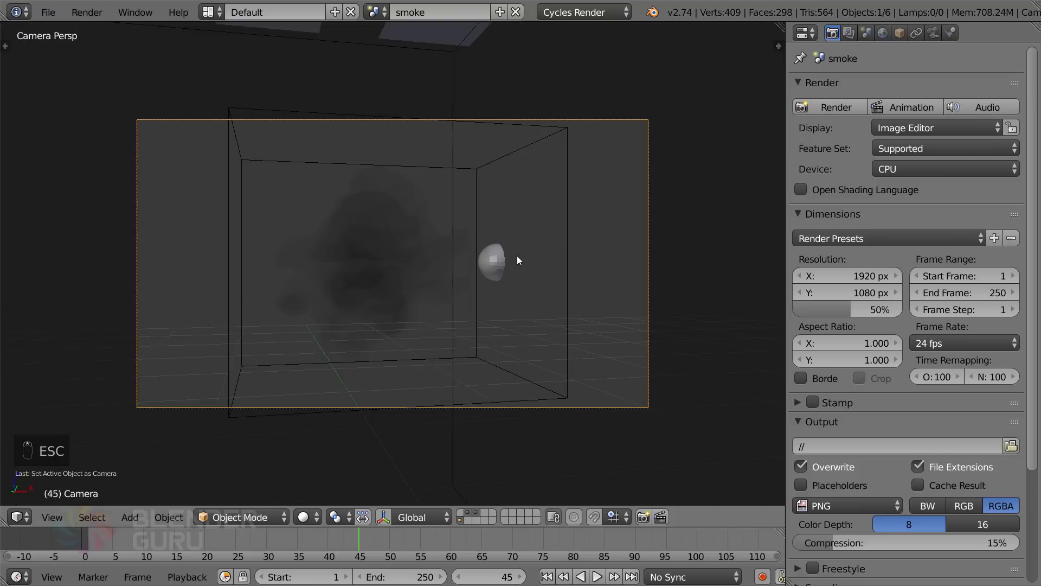
pyautogui.rightClick(506, 258)
pyautogui.rightClick(505, 258)
pyautogui.click(966, 33)
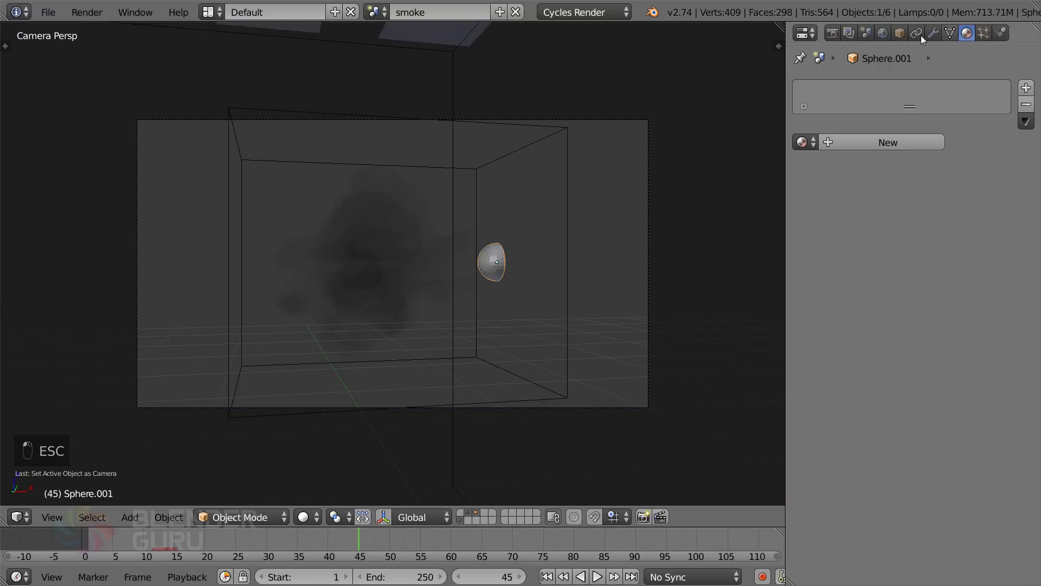
pyautogui.click(983, 34)
pyautogui.scroll(-4, 906, 304)
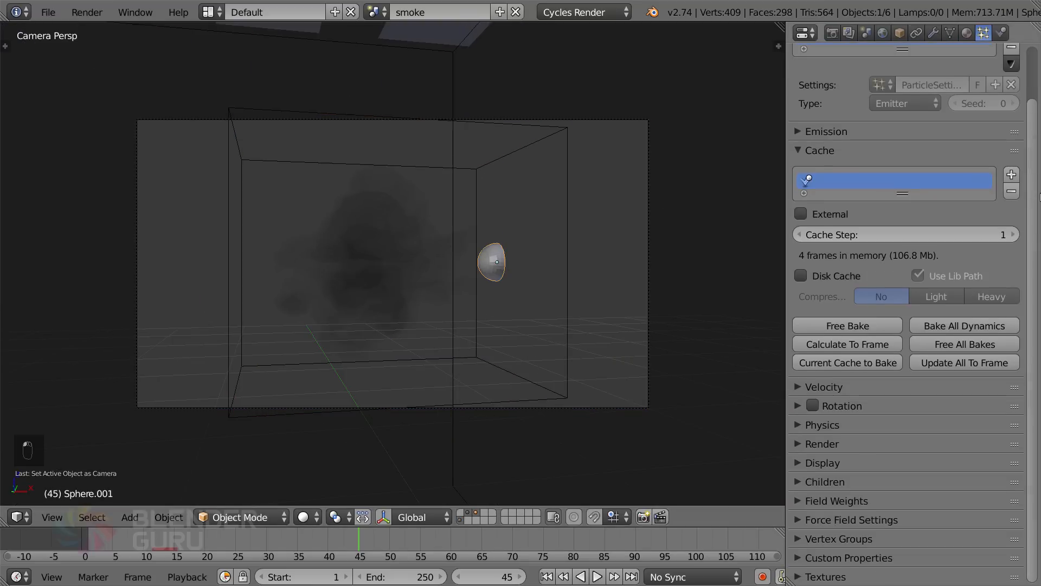
pyautogui.click(840, 442)
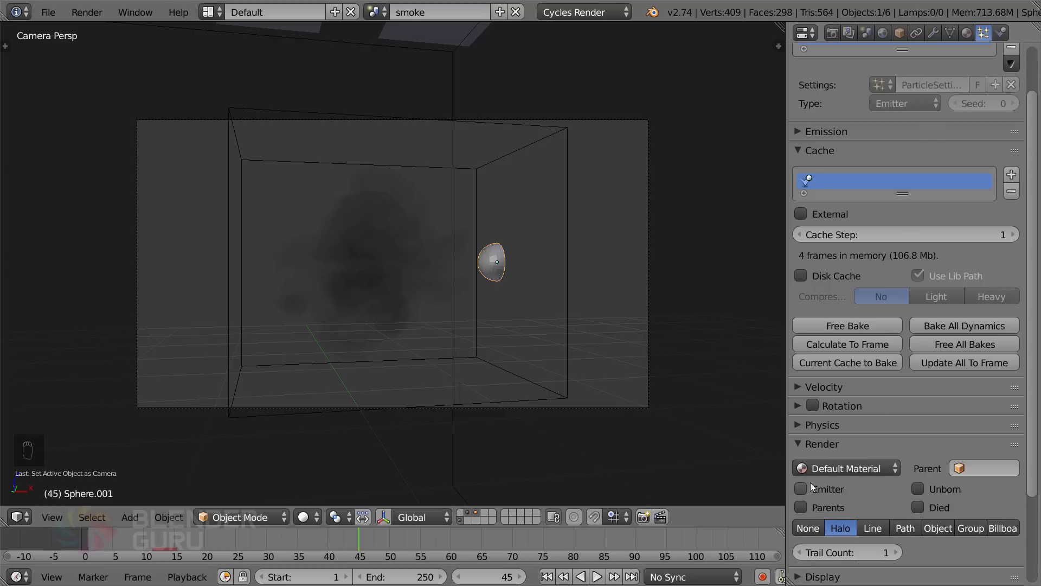
# Edit the horizontal tile size in the smoke scene's render performance settings
pyautogui.click(830, 34)
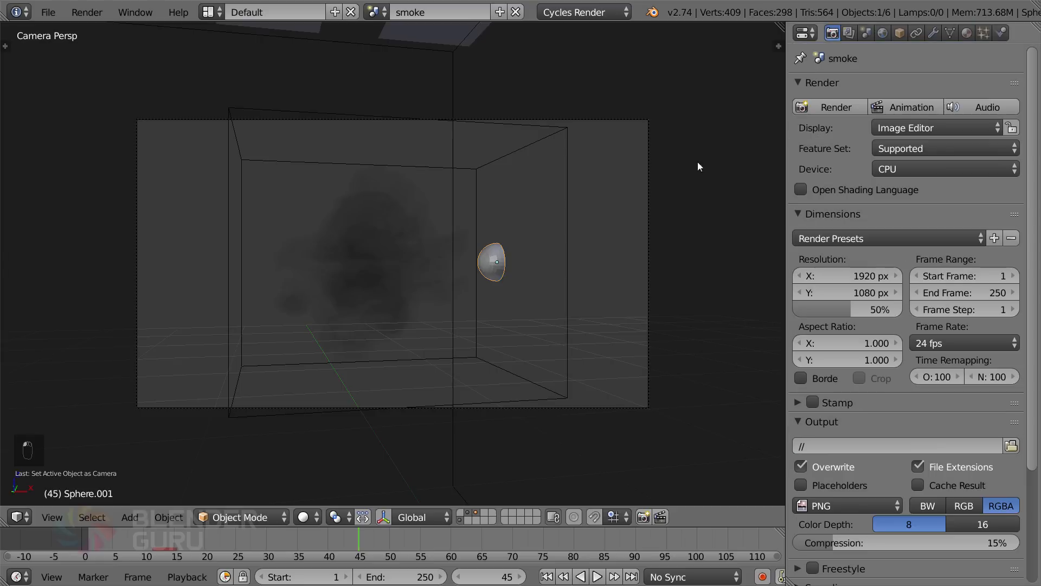
pyautogui.scroll(-2, 1007, 315)
pyautogui.scroll(-4, 925, 481)
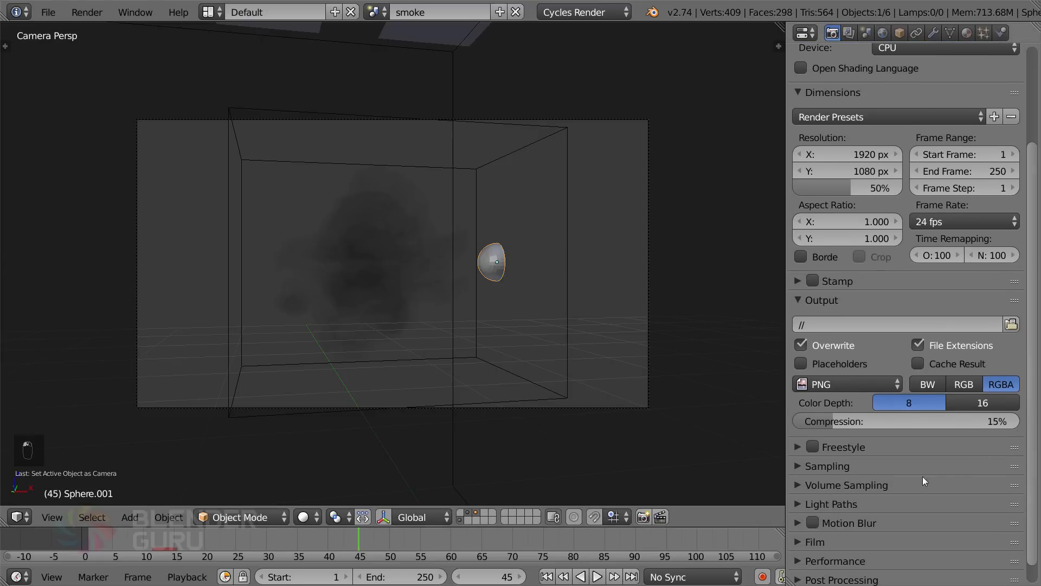
pyautogui.click(849, 562)
pyautogui.scroll(-6, 868, 510)
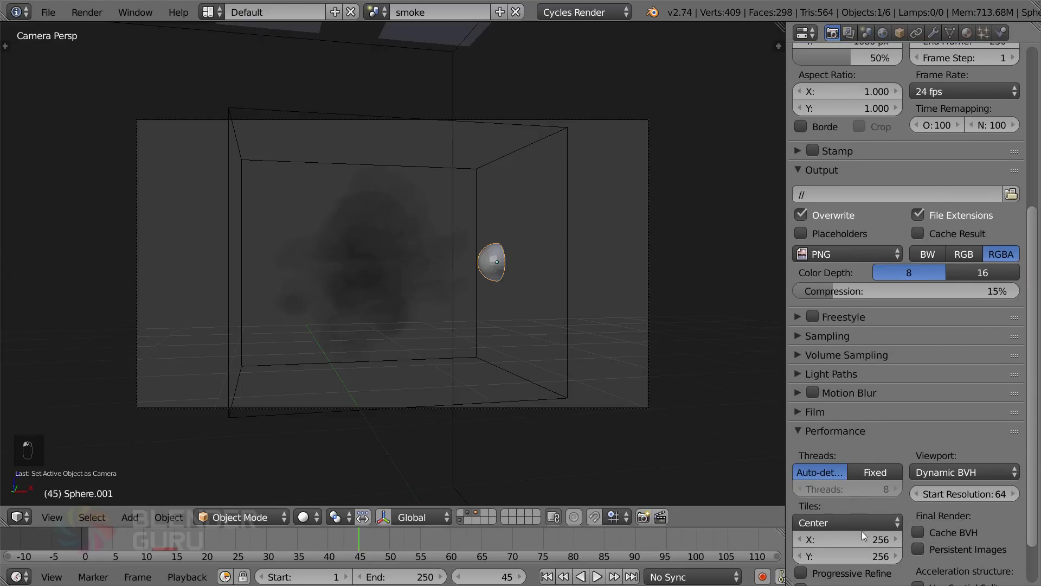
pyautogui.click(862, 538)
pyautogui.press('Return')
pyautogui.click(921, 436)
pyautogui.scroll(13, 920, 437)
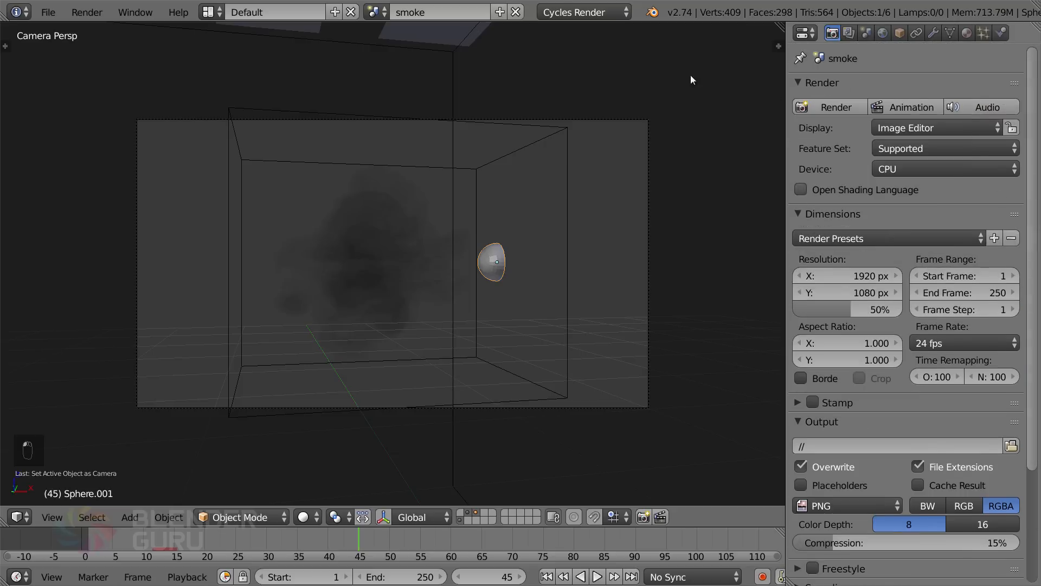
# Switch to the main scene named Scene, deselect all objects and display its render layer settings
pyautogui.click(561, 13)
pyautogui.click(376, 12)
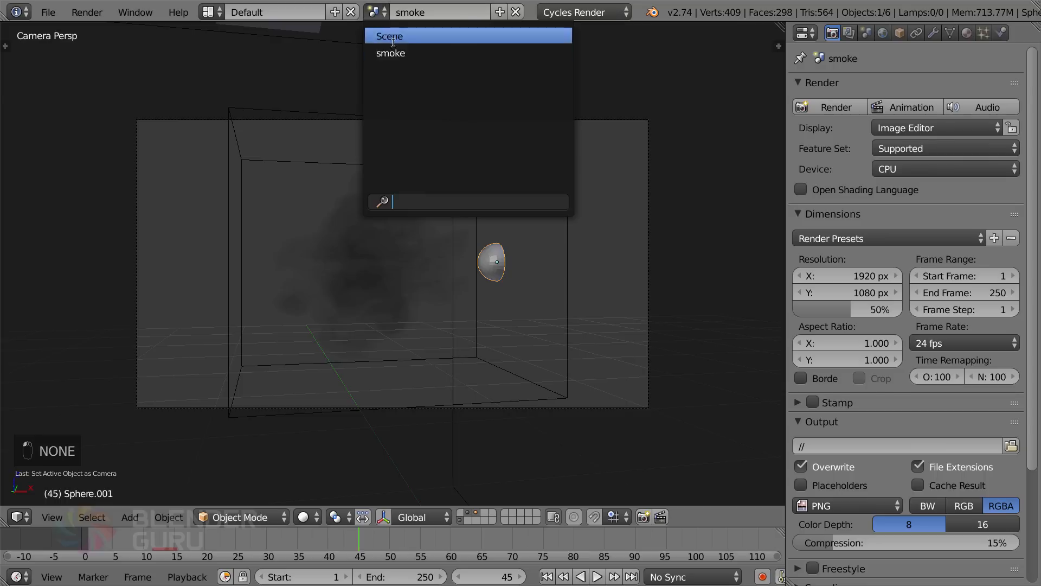
pyautogui.press('Return')
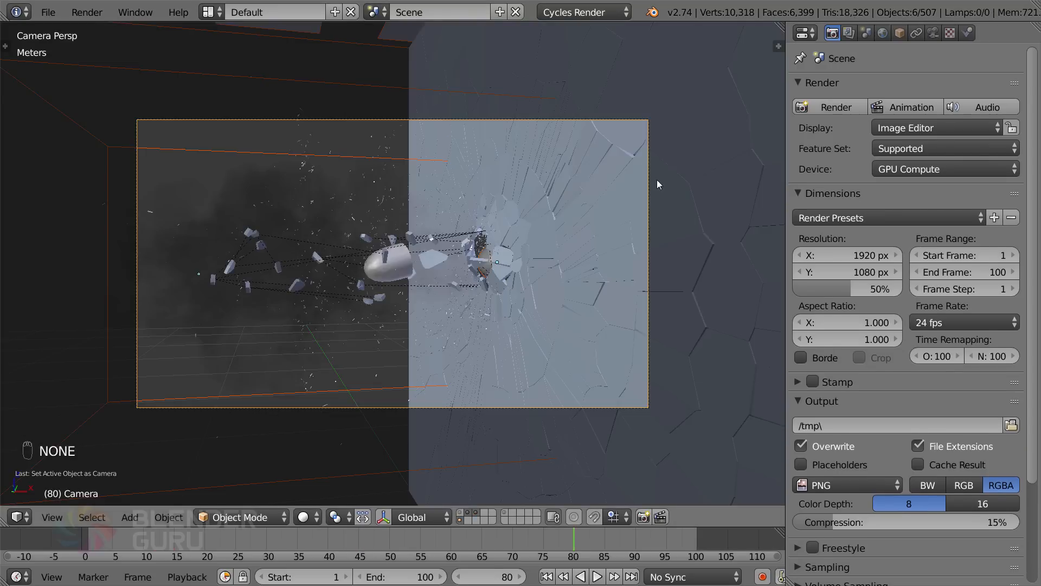
pyautogui.press('a')
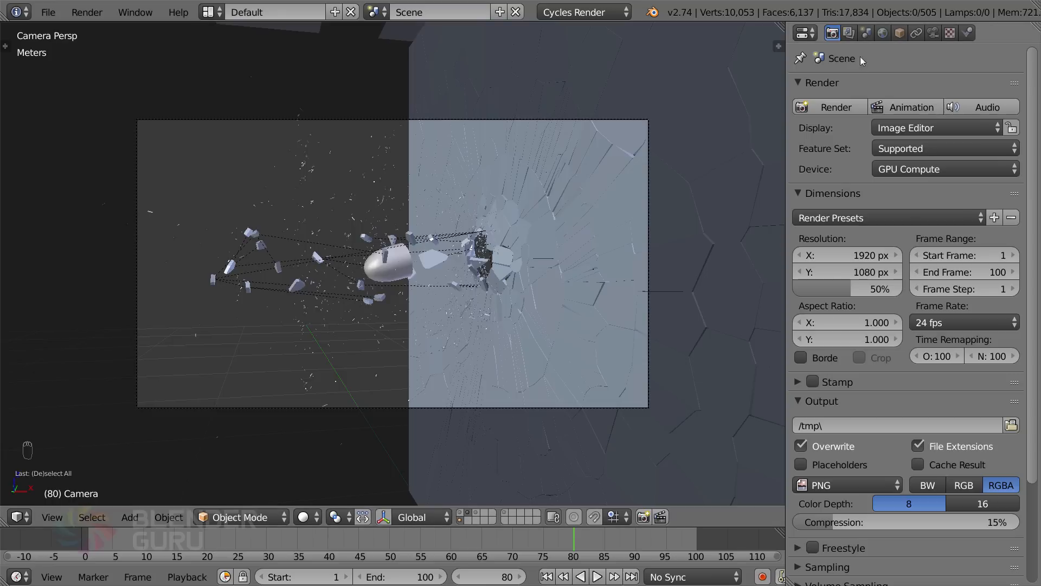
pyautogui.click(849, 33)
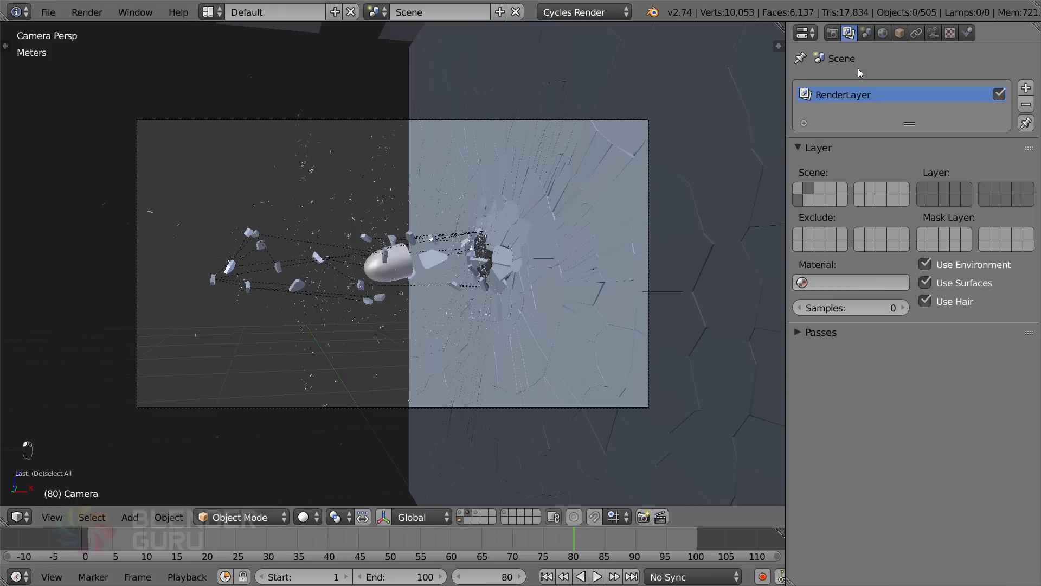
# Switch to the Compositing screen layout and enable compositing nodes for the main scene
pyautogui.click(212, 12)
pyautogui.click(244, 70)
pyautogui.click(250, 341)
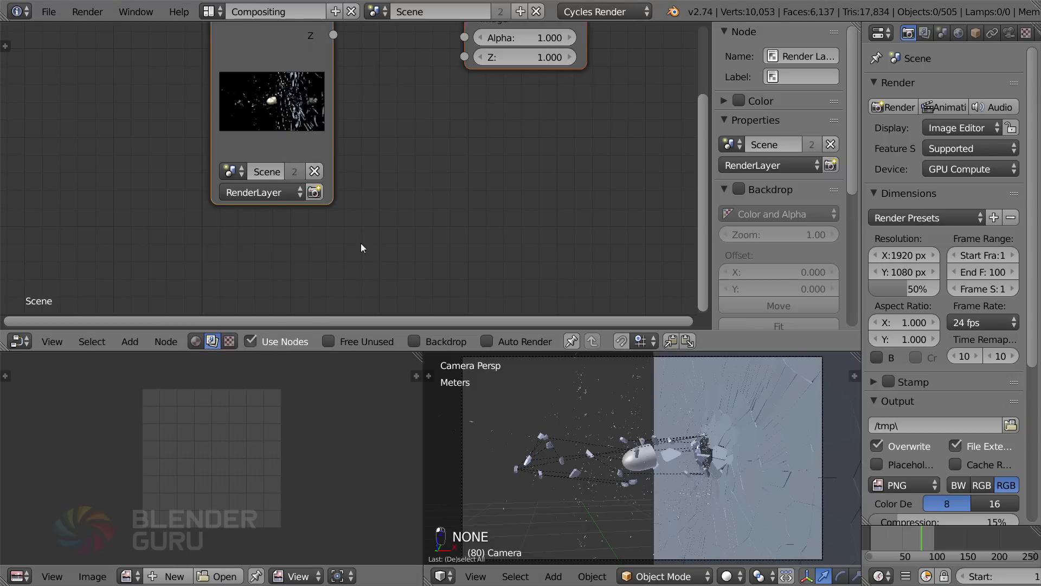
# Move the Render Layers node farther from the Composite node to make room between them
pyautogui.press('Home')
pyautogui.press('n')
pyautogui.scroll(-3, 527, 242)
pyautogui.moveTo(490, 195); pyautogui.dragTo(621, 205, button='middle')
pyautogui.click(428, 143)
pyautogui.moveTo(427, 142); pyautogui.dragTo(294, 117)
pyautogui.moveTo(367, 135); pyautogui.dragTo(418, 112, button='middle')
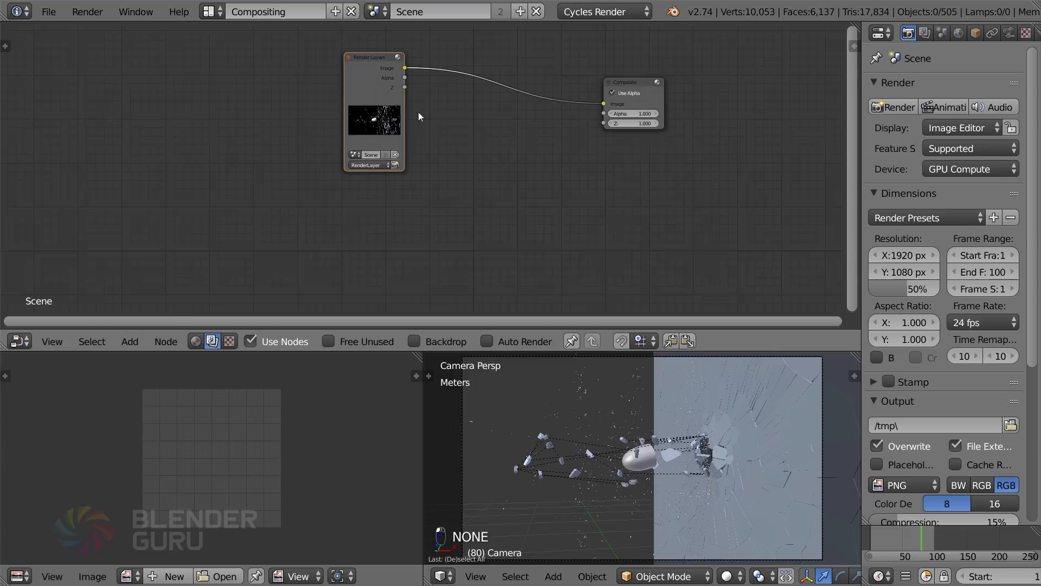
# Duplicate the Render Layers node below the original and set the copy's scene to smoke
pyautogui.scroll(1, 418, 112)
pyautogui.hotkey('shift', 'd')
pyautogui.click(381, 289)
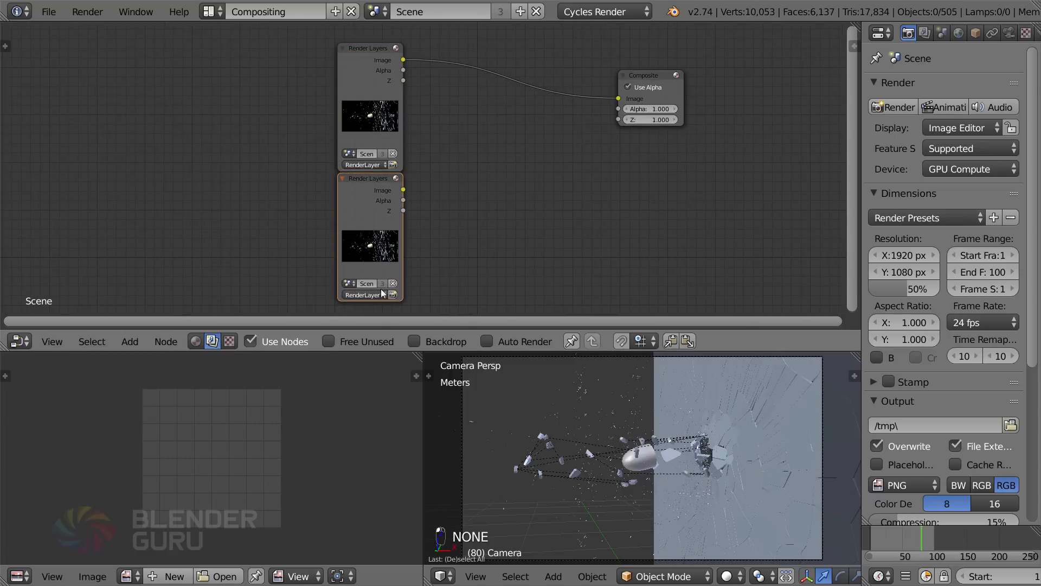
pyautogui.click(350, 283)
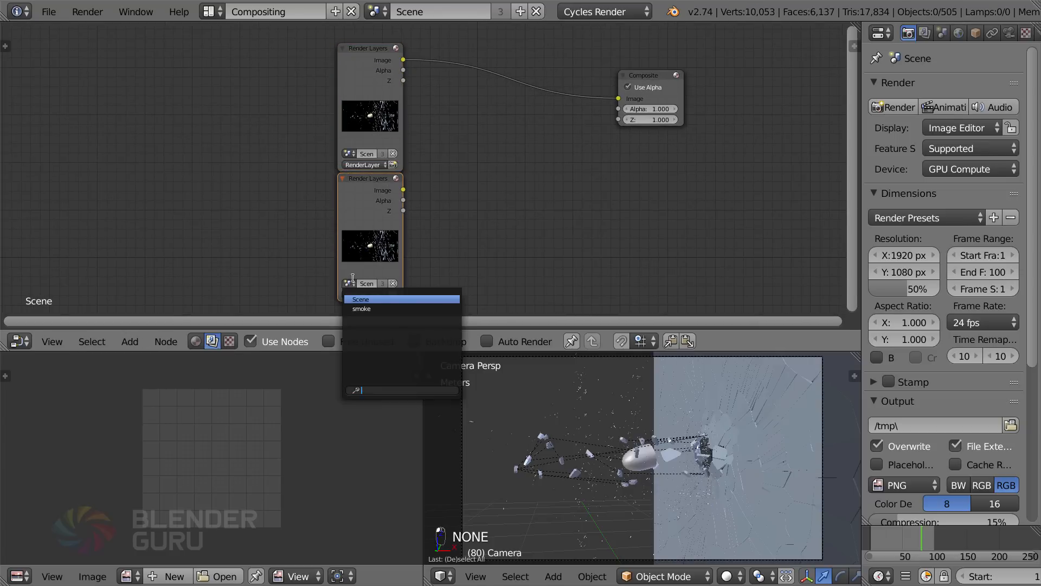
pyautogui.click(373, 304)
pyautogui.scroll(1, 455, 200)
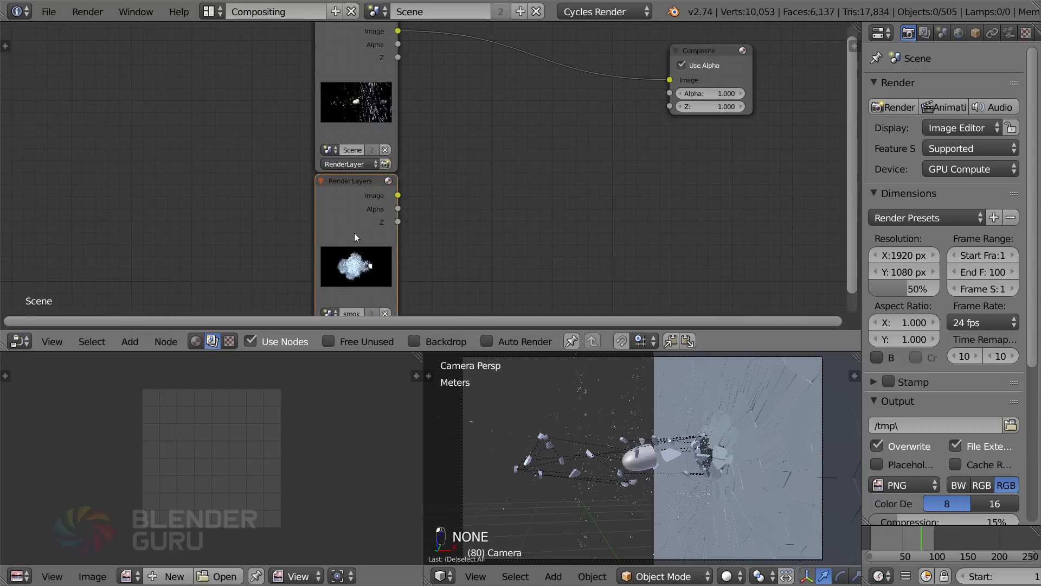
# Insert a color Mix node into the link between the main scene's Render Layers node and the Composite node
pyautogui.scroll(-4, 414, 210)
pyautogui.hotkey('shift', 'a')
pyautogui.moveTo(406, 160)
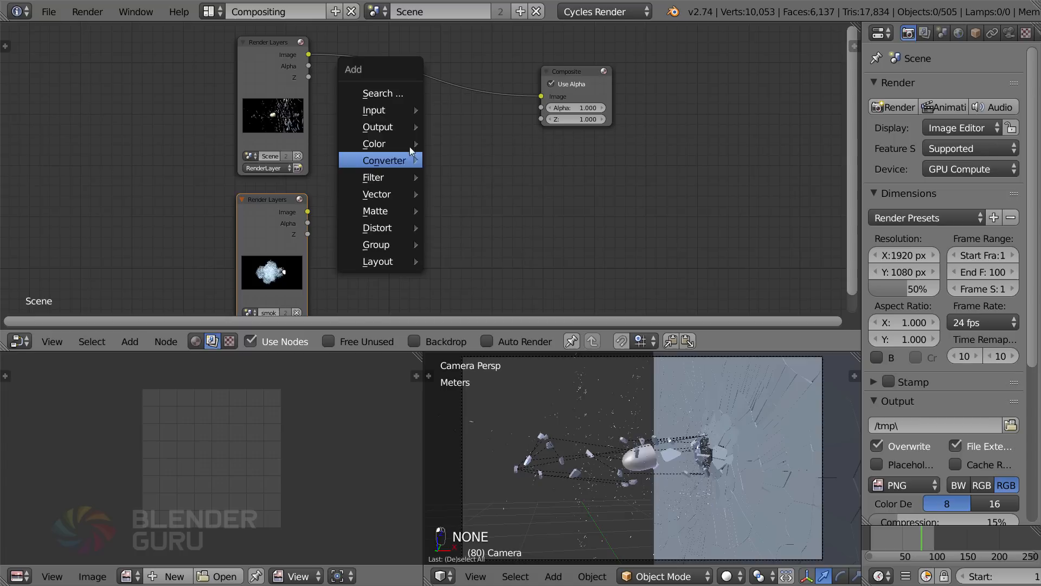
pyautogui.moveTo(405, 144)
pyautogui.click(458, 143)
pyautogui.click(462, 68)
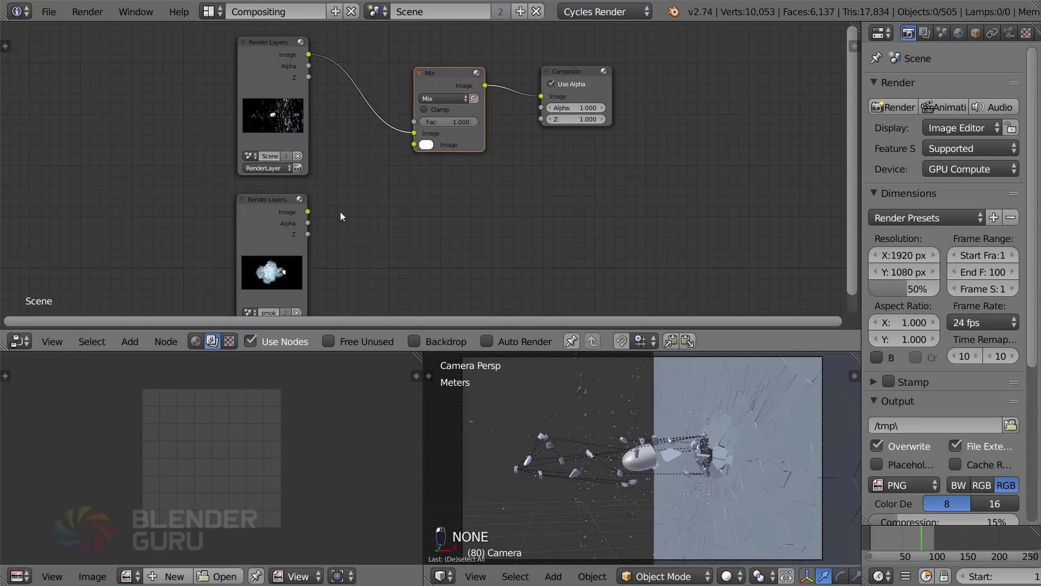
# Feed the smoke image into the Mix node's second Image input, set its blend mode to Screen and enable the backdrop
pyautogui.moveTo(308, 211); pyautogui.dragTo(414, 144)
pyautogui.click(441, 98)
pyautogui.click(443, 154)
pyautogui.click(441, 341)
pyautogui.scroll(-2, 674, 193)
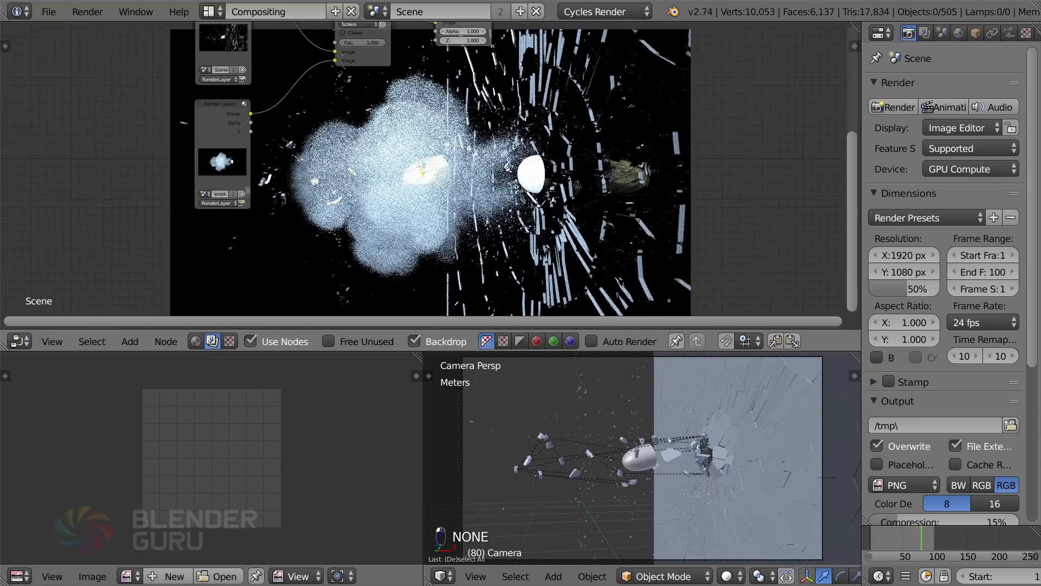
# Save the file and render frame 80 with the smoke composited over the main scene
pyautogui.hotkey('ctrl', 's')
pyautogui.click(675, 193)
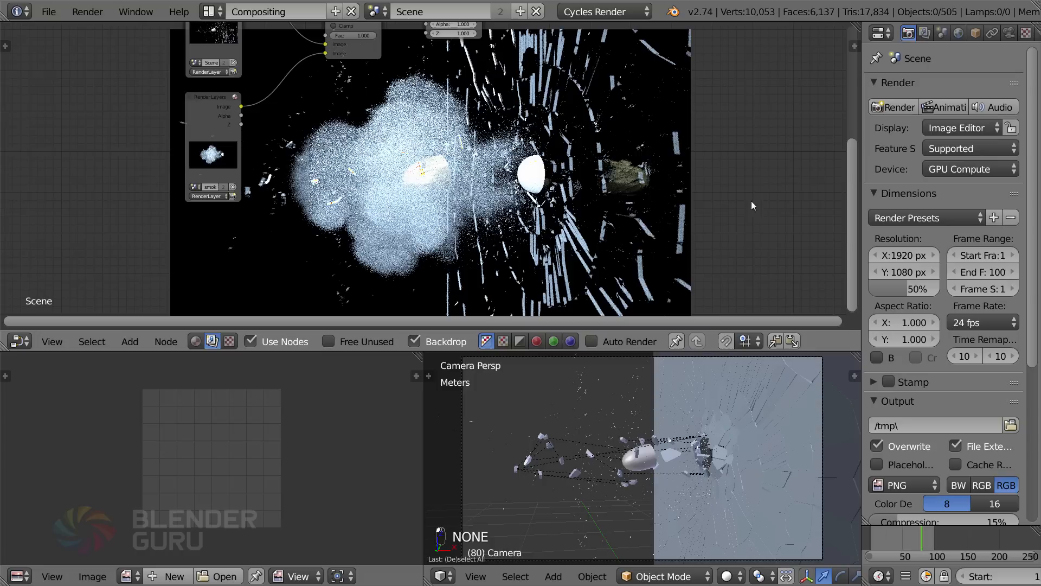
pyautogui.press('F12')
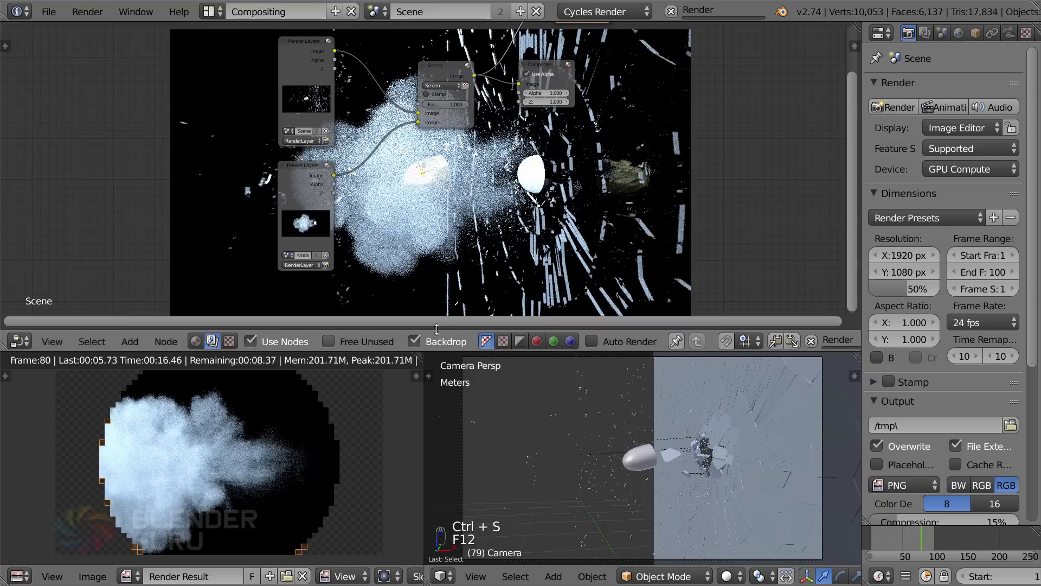
pyautogui.scroll(-1, 710, 431)
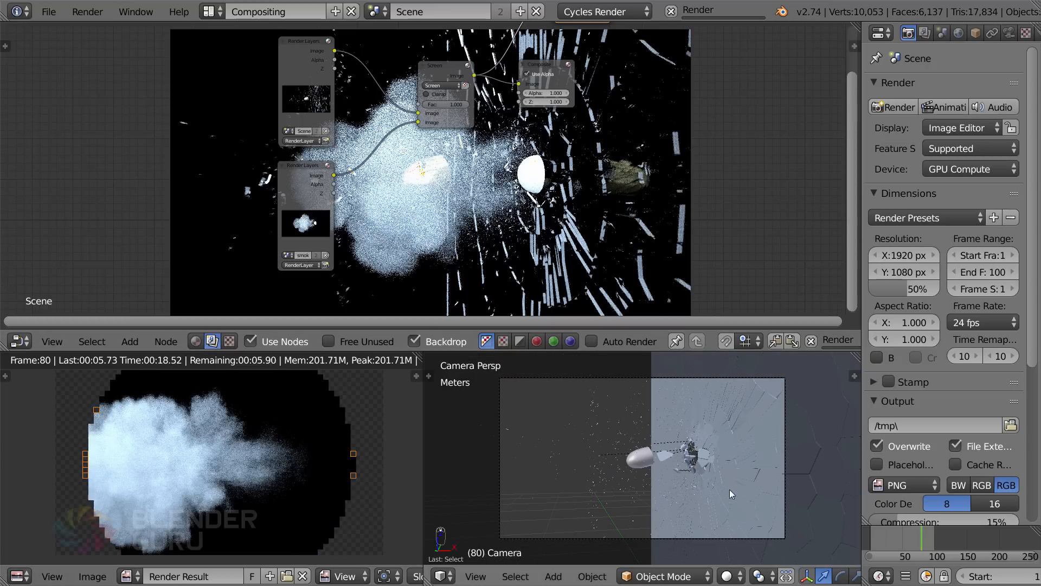
pyautogui.scroll(1, 714, 482)
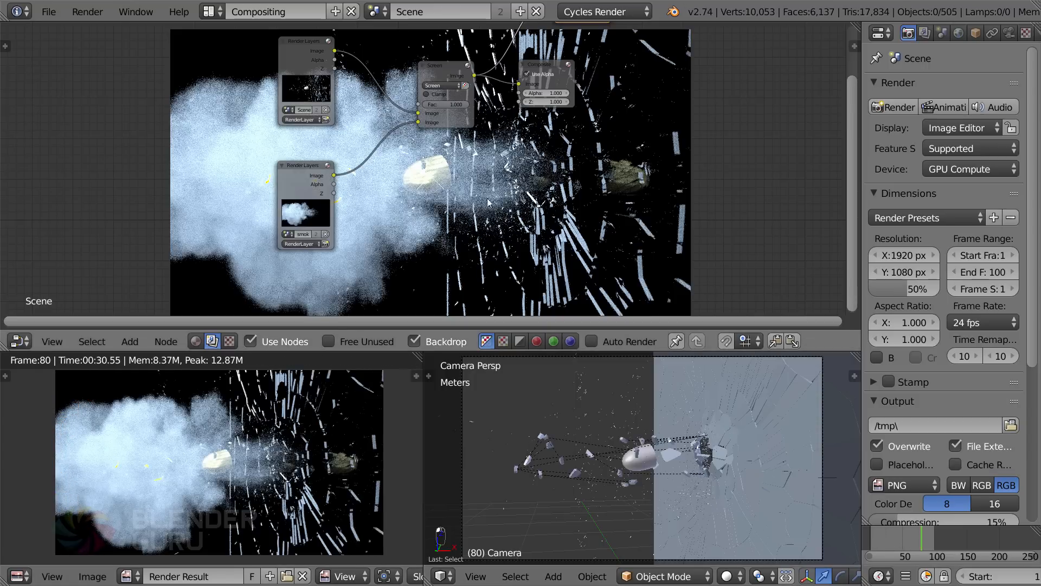
# Reduce the Screen node's factor to 0.099 to fade the smoke
pyautogui.scroll(1, 444, 106)
pyautogui.moveTo(455, 87); pyautogui.dragTo(402, 86)
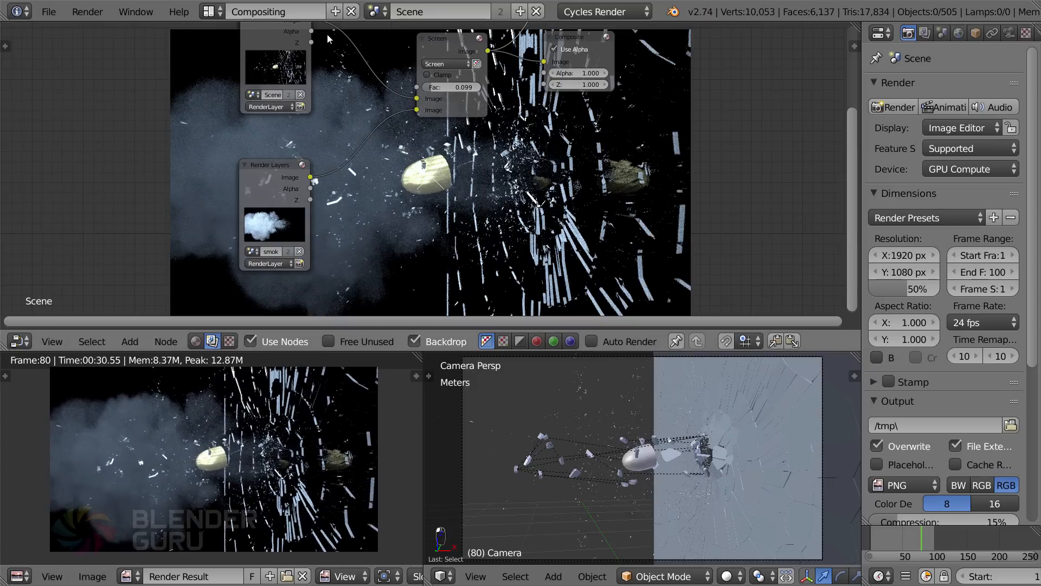
# Switch to the Default screen layout and inspect the glass at frames 1 and 7 from the camera view
pyautogui.click(224, 14)
pyautogui.click(239, 85)
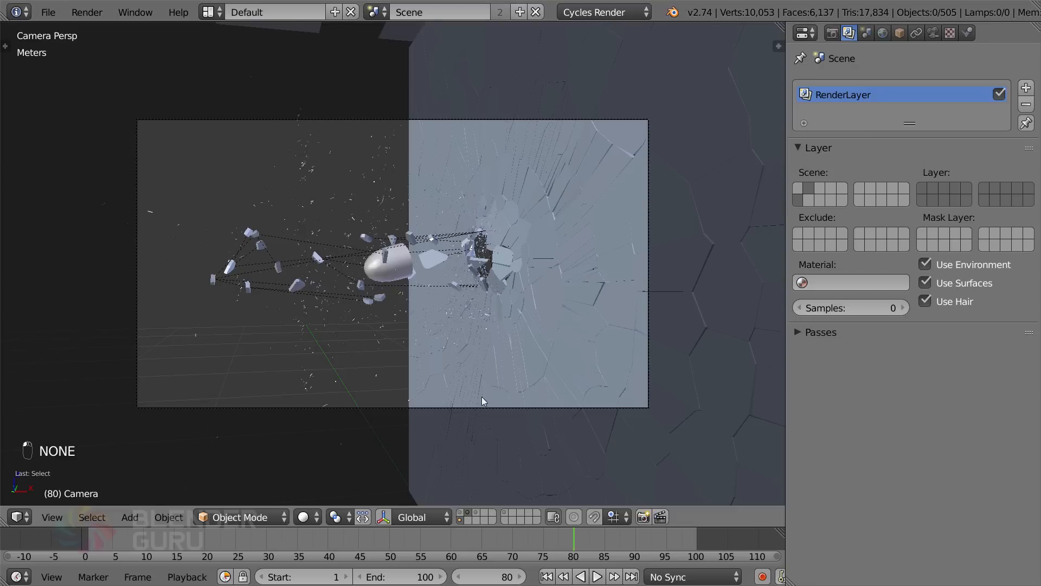
pyautogui.moveTo(393, 539)
pyautogui.mouseDown()
pyautogui.moveTo(170, 529)
pyautogui.moveTo(142, 563)
pyautogui.moveTo(121, 532)
pyautogui.moveTo(89, 532)
pyautogui.mouseUp()
pyautogui.press('z')
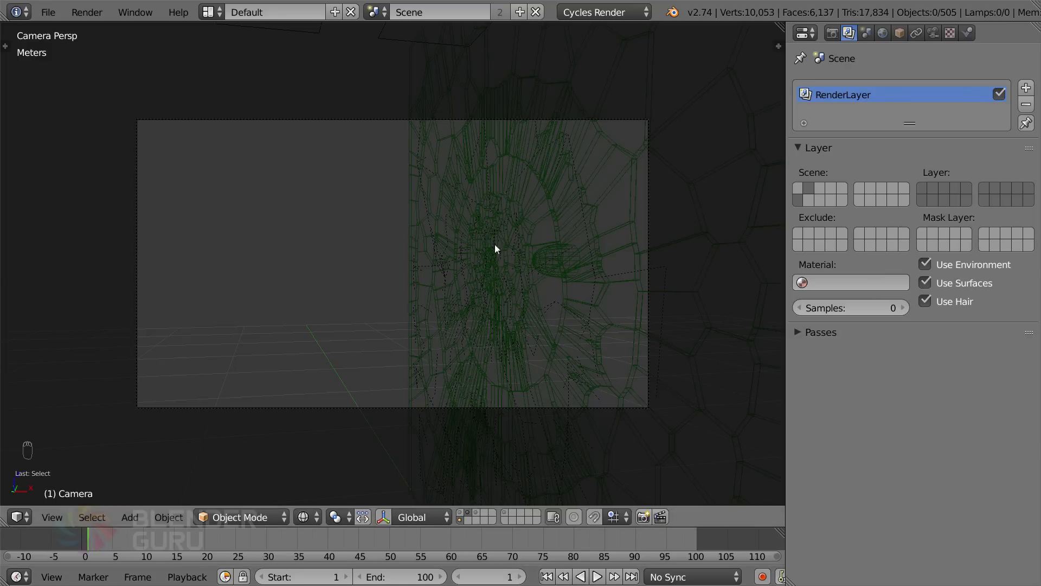
pyautogui.press('z')
pyautogui.moveTo(93, 539)
pyautogui.mouseDown()
pyautogui.moveTo(204, 562)
pyautogui.moveTo(128, 552)
pyautogui.mouseUp()
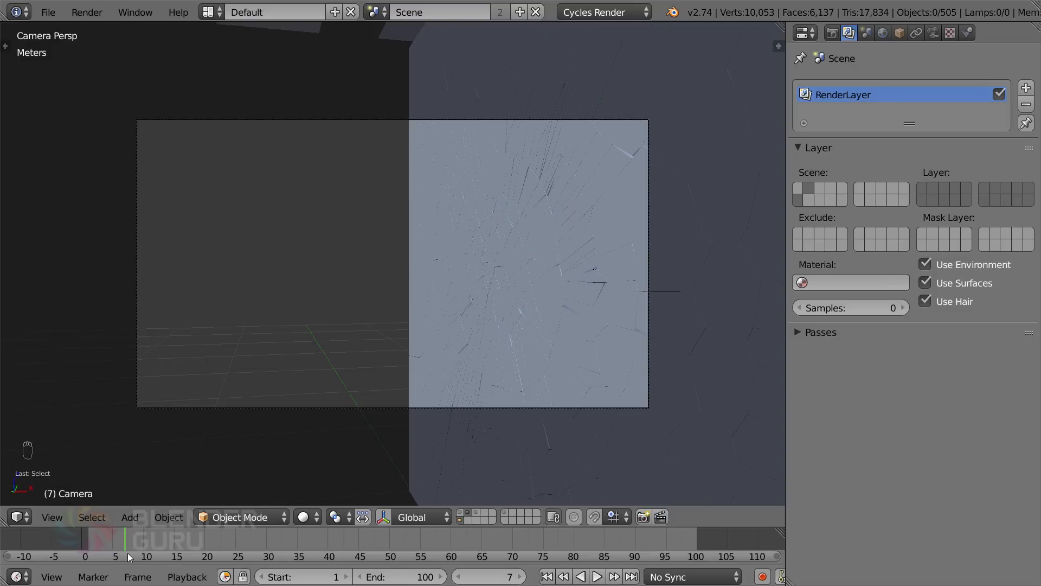
# Examine the fractured glass around frames 7 to 14 in solid and wireframe shading from several views
pyautogui.press('z')
pyautogui.moveTo(546, 267)
pyautogui.mouseDown(button='middle')
pyautogui.moveTo(632, 270)
pyautogui.moveTo(569, 275)
pyautogui.moveTo(383, 247)
pyautogui.mouseUp(button='middle')
pyautogui.press('z')
pyautogui.moveTo(458, 297); pyautogui.dragTo(426, 289, button='middle')
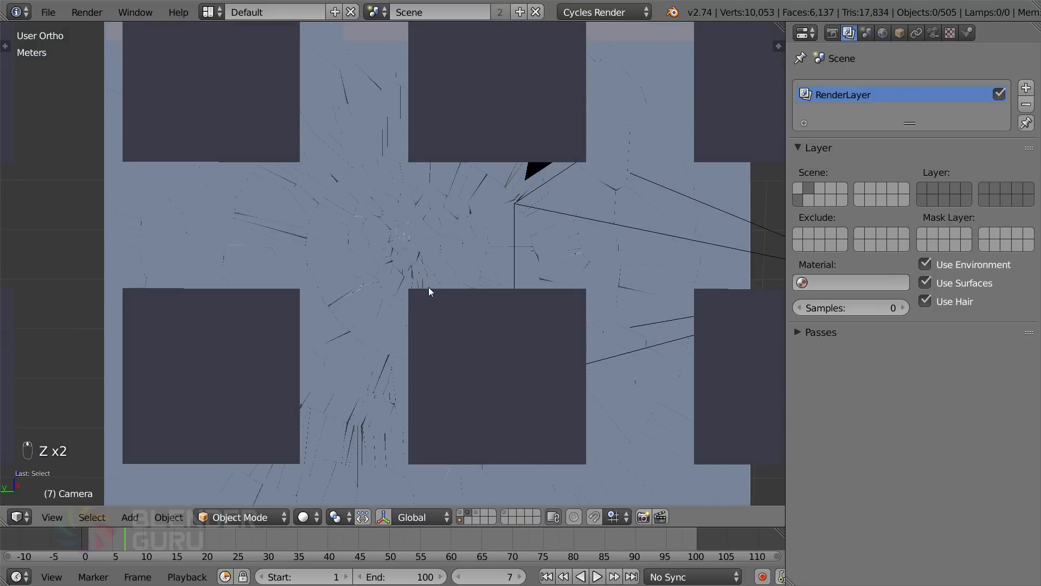
pyautogui.press('KP_0')
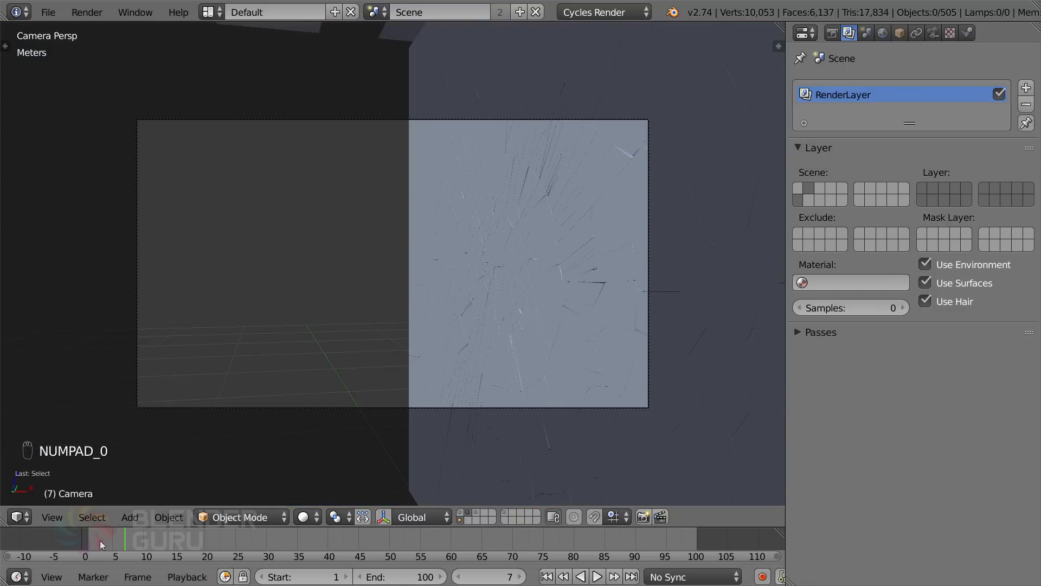
pyautogui.moveTo(120, 536)
pyautogui.mouseDown(button='right')
pyautogui.moveTo(229, 537)
pyautogui.moveTo(164, 555)
pyautogui.moveTo(137, 535)
pyautogui.moveTo(171, 535)
pyautogui.mouseUp(button='right')
pyautogui.press('z')
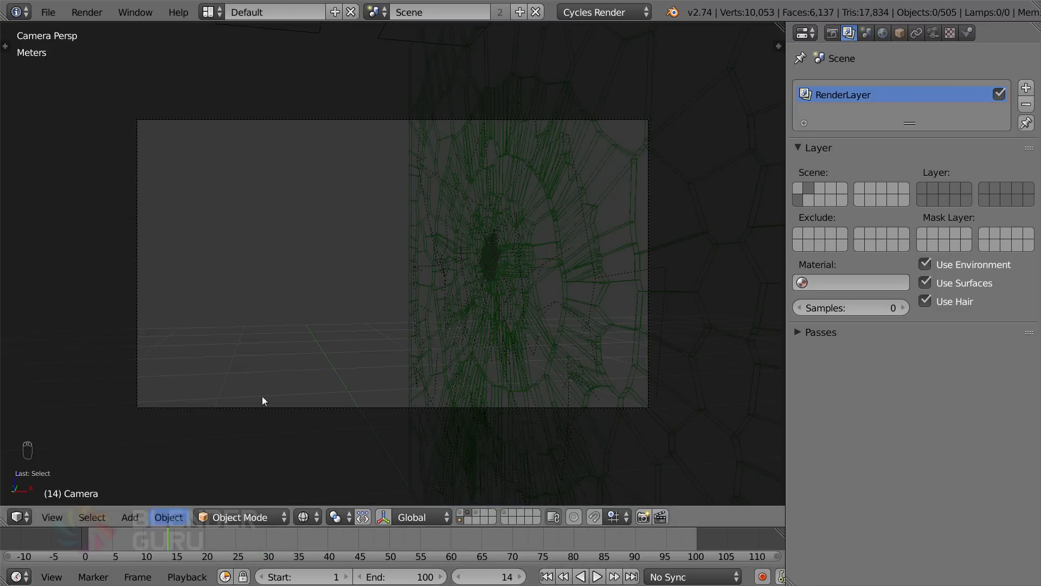
pyautogui.press('KP_3')
pyautogui.press('KP_1')
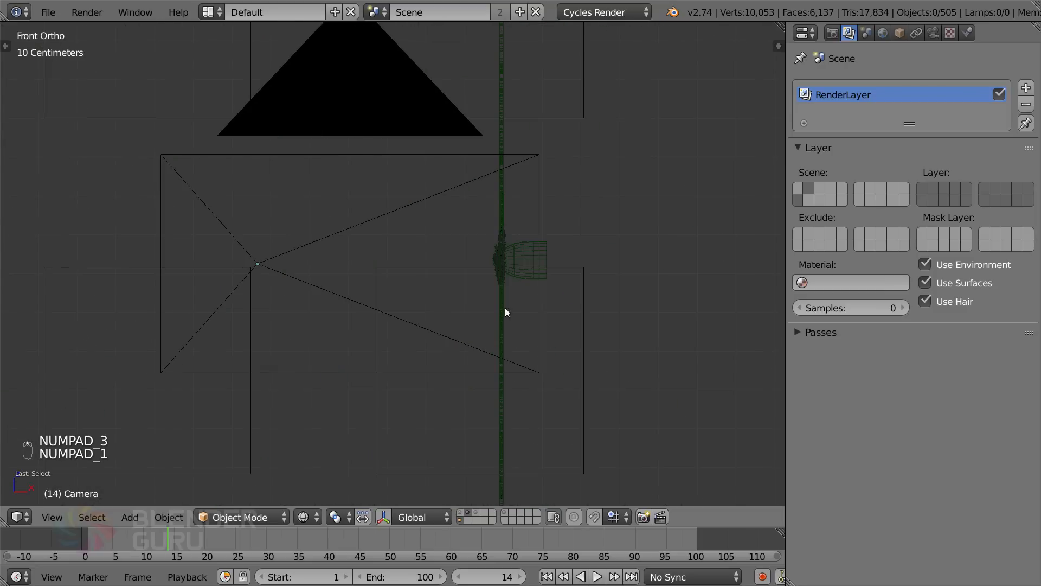
# Display only layer 1 and select the unbroken glass plane
pyautogui.click(476, 513)
pyautogui.scroll(-6, 501, 357)
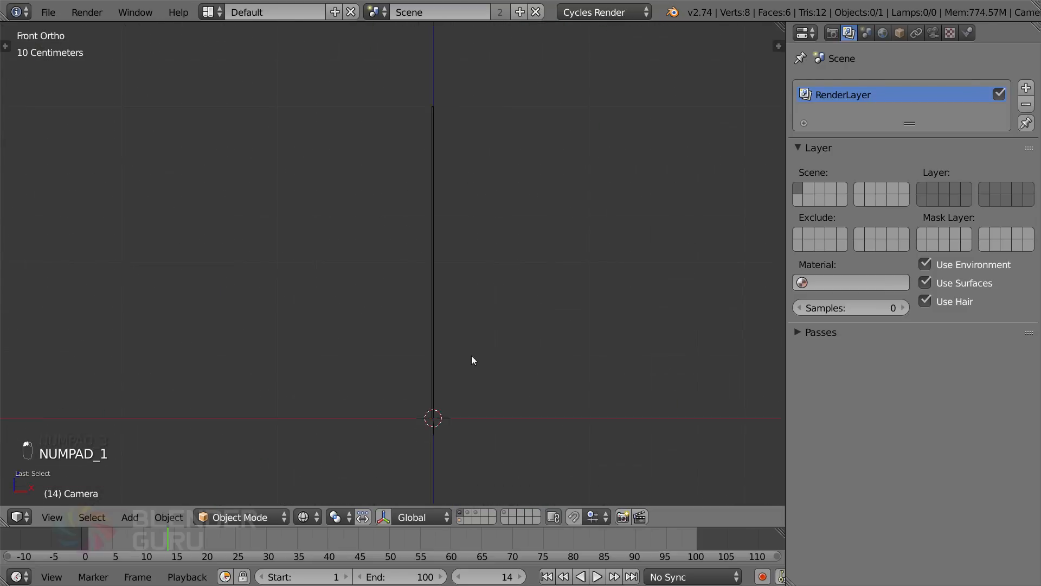
pyautogui.rightClick(418, 290)
pyautogui.moveTo(417, 285); pyautogui.dragTo(548, 304, button='middle')
# Remove the grease pencil layer GP_Layer containing the drawn crack guides from the plane
pyautogui.press('n')
pyautogui.scroll(8, 681, 281)
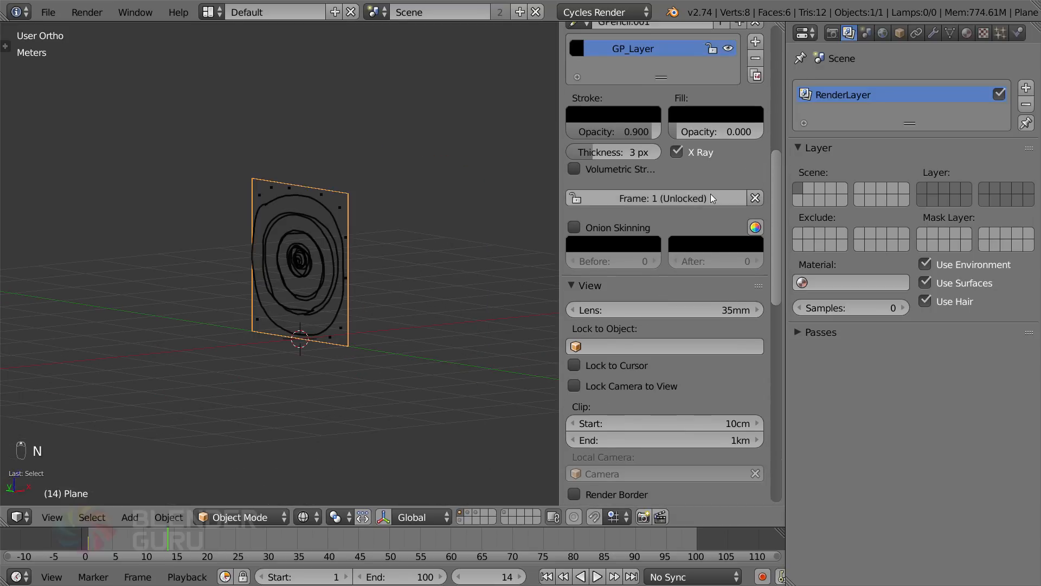
pyautogui.click(755, 145)
pyautogui.press('n')
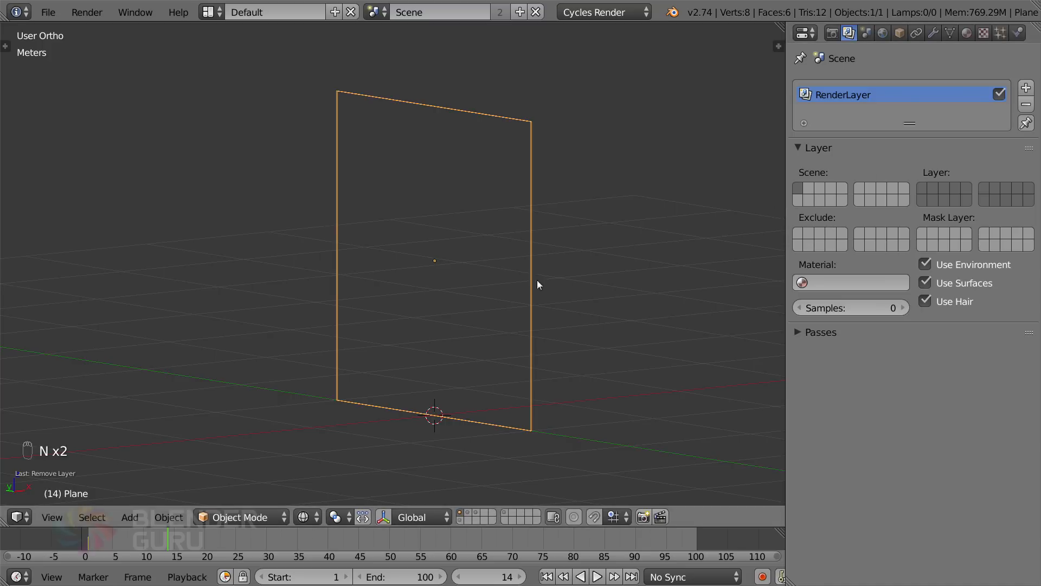
# Assign the existing glass material to the unbroken plane
pyautogui.click(964, 33)
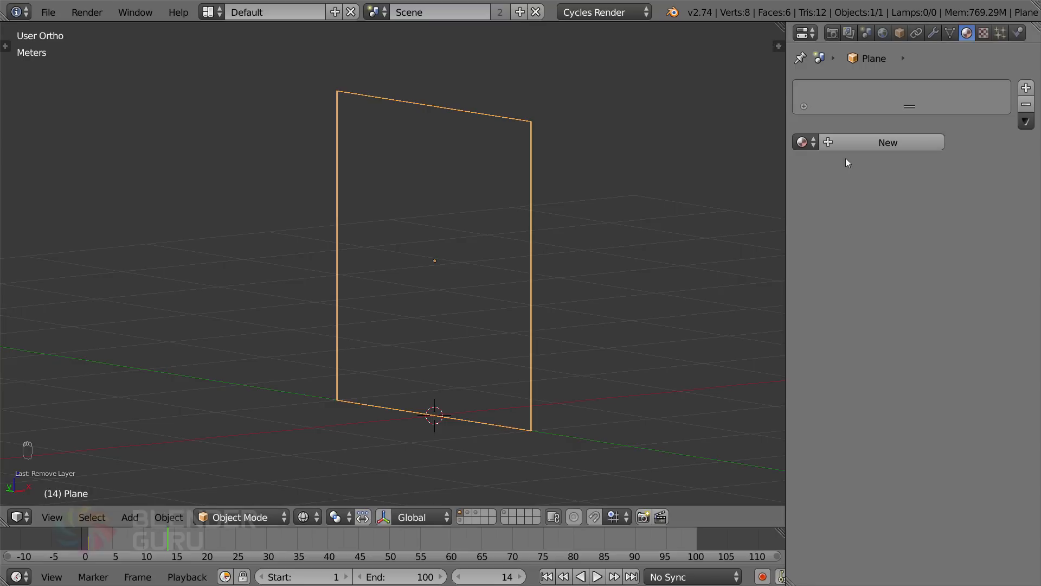
pyautogui.click(803, 142)
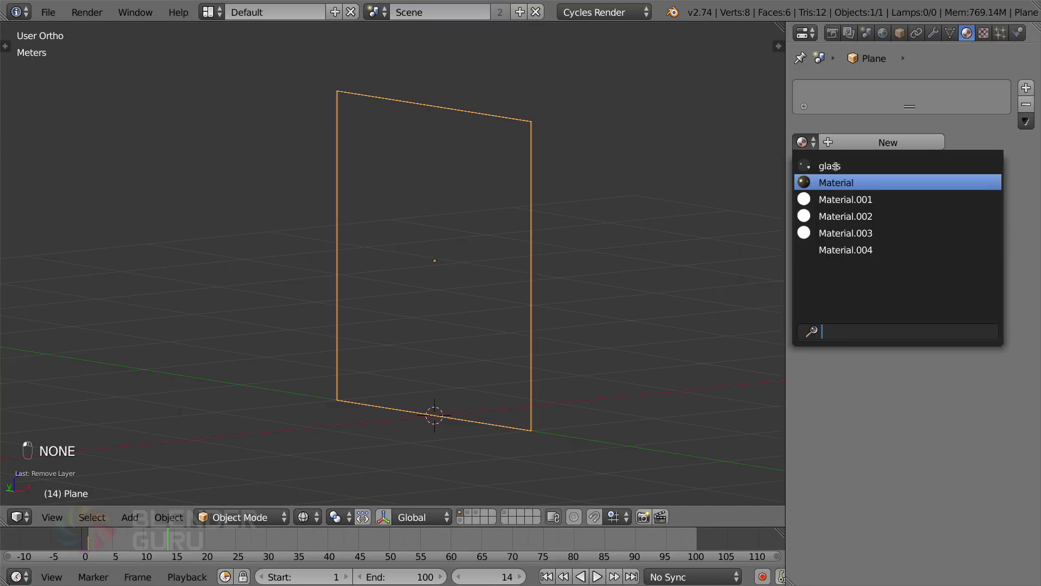
pyautogui.click(829, 163)
pyautogui.press('KP_0')
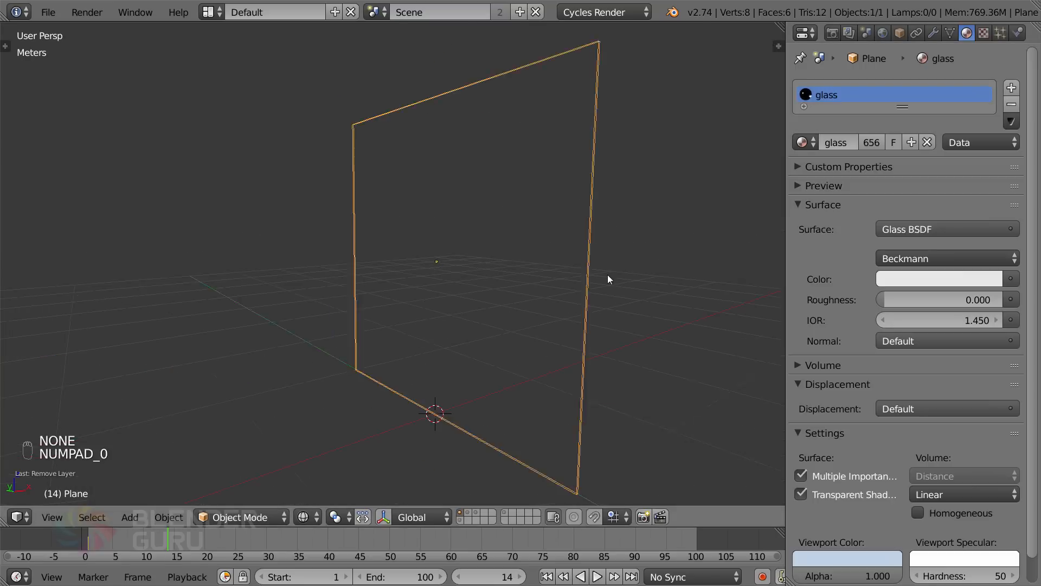
# Show layer 2 together with layer 1 and set the timeline to frame 12, just before the bullet reaches the glass
pyautogui.click(849, 33)
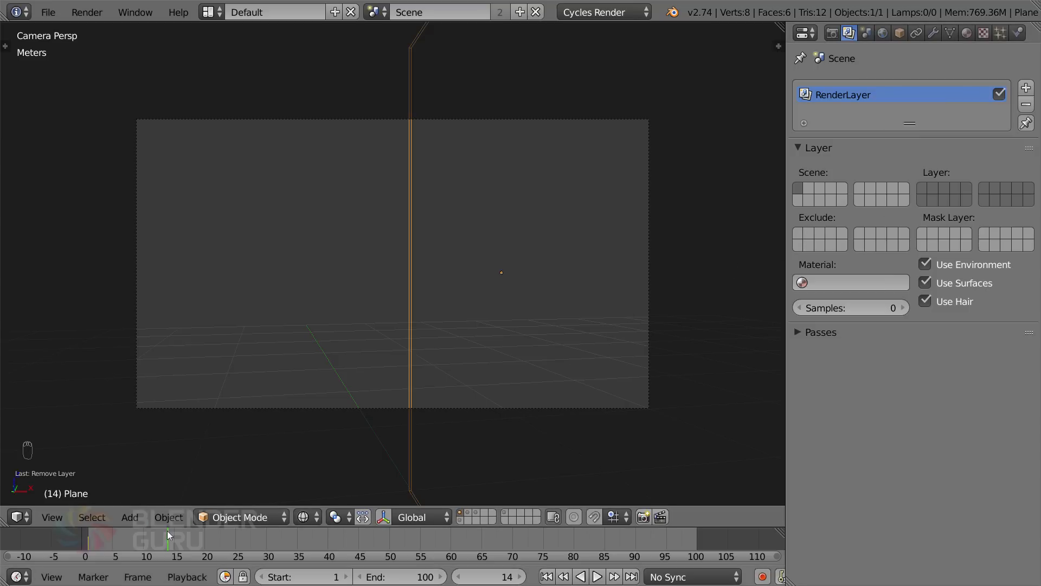
pyautogui.moveTo(167, 530)
pyautogui.mouseDown()
pyautogui.moveTo(148, 533)
pyautogui.moveTo(172, 534)
pyautogui.mouseUp()
pyautogui.keyDown('shift'); pyautogui.click(468, 513); pyautogui.keyUp('shift')
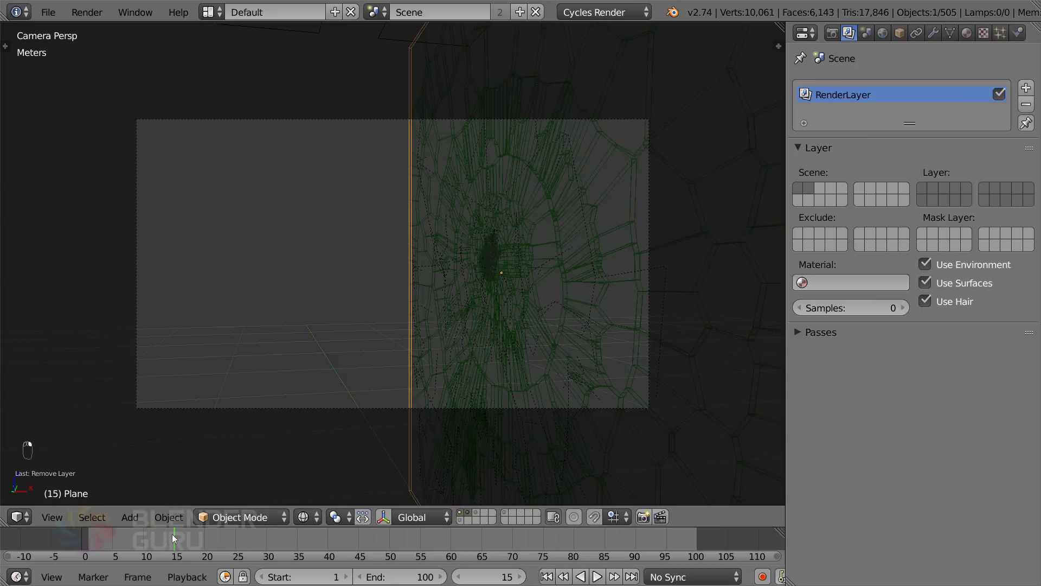
pyautogui.press('KP_1')
pyautogui.press('KP_Decimal')
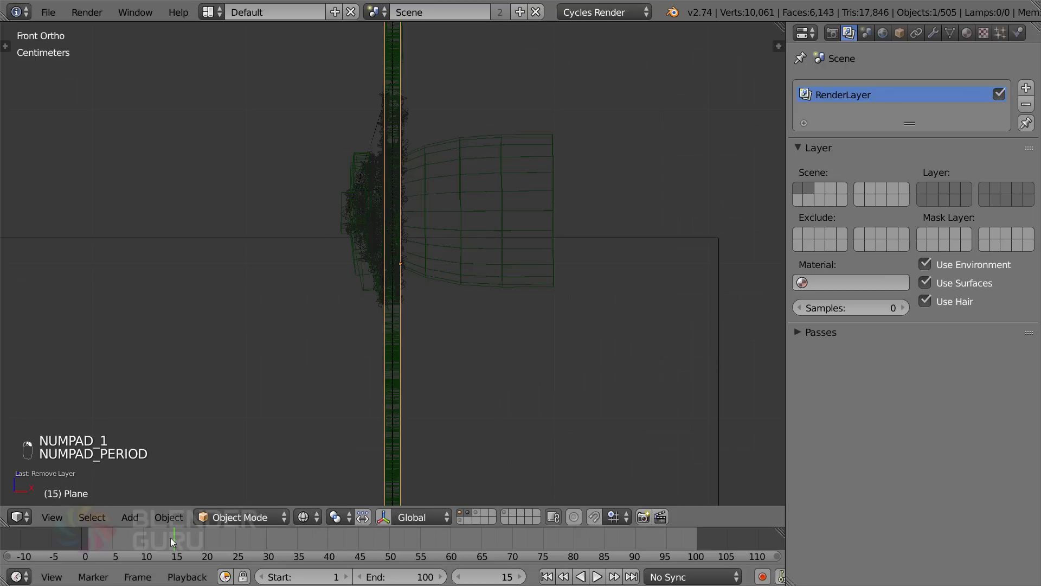
pyautogui.moveTo(171, 537); pyautogui.dragTo(154, 536)
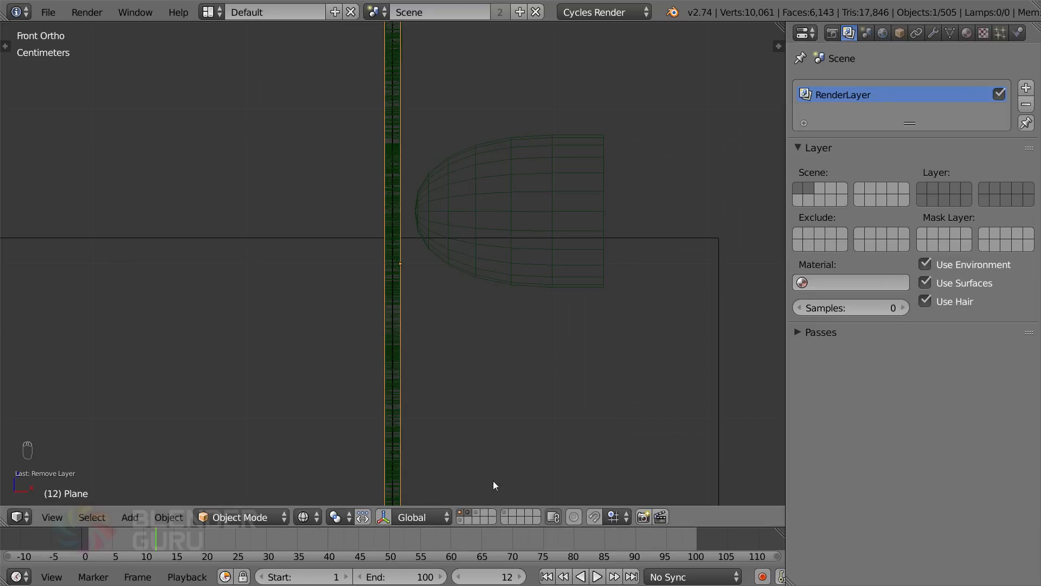
# Isolate layer 2, move the three arrays of square planes to layer 11 and display that layer too
pyautogui.click(467, 520)
pyautogui.scroll(-10, 450, 321)
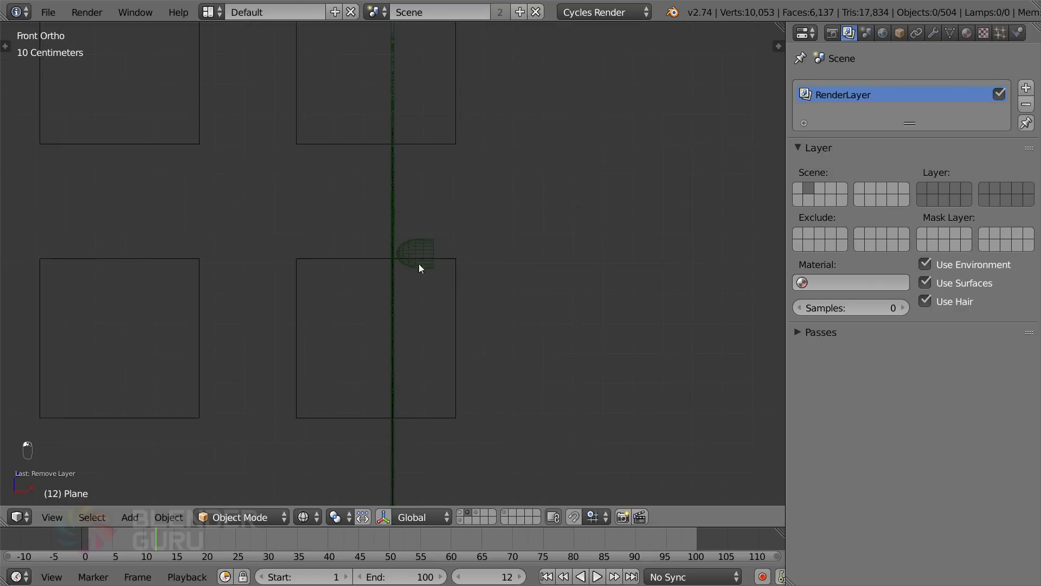
pyautogui.scroll(-4, 435, 293)
pyautogui.press('a')
pyautogui.press('a')
pyautogui.press('a')
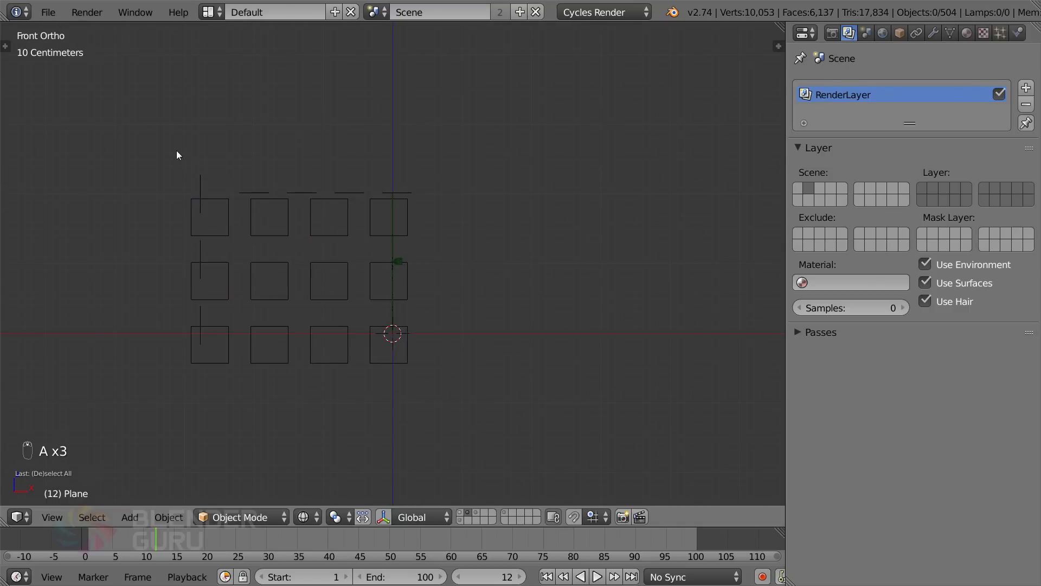
pyautogui.press('b')
pyautogui.moveTo(175, 145); pyautogui.dragTo(328, 379)
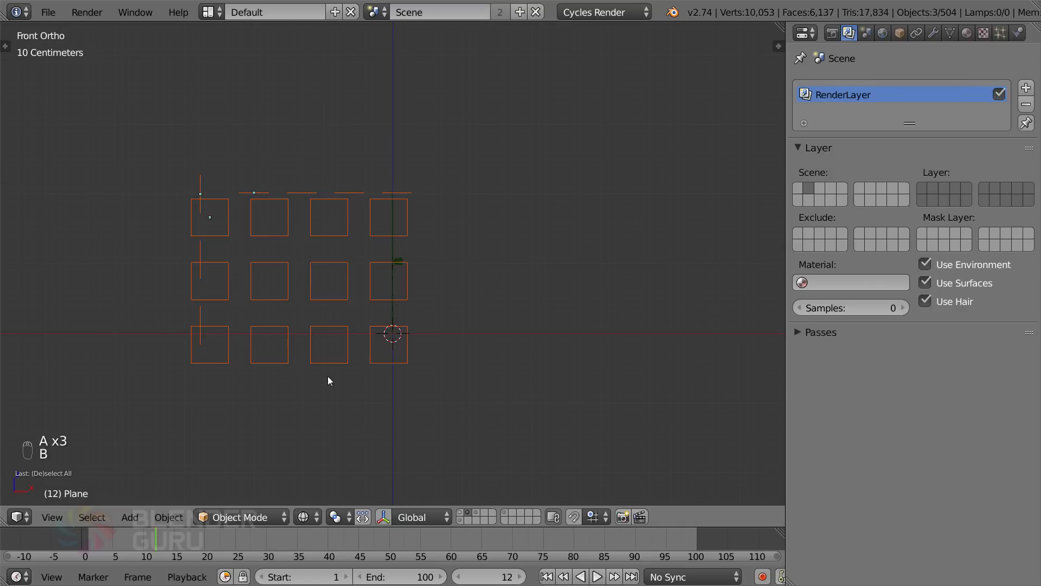
pyautogui.press('m')
pyautogui.click(463, 416)
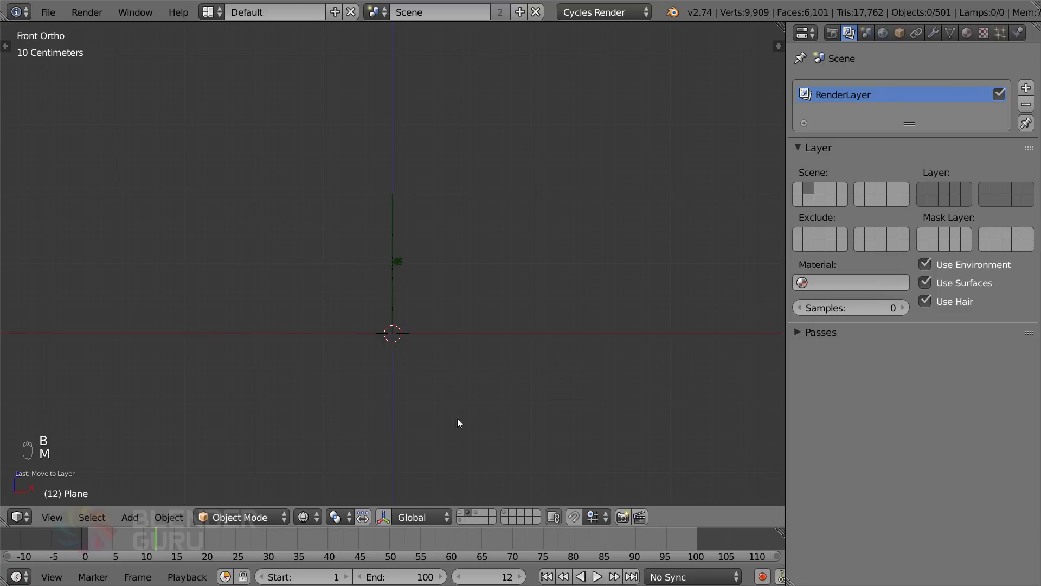
pyautogui.keyDown('shift'); pyautogui.click(463, 513); pyautogui.keyUp('shift')
pyautogui.scroll(3, 419, 316)
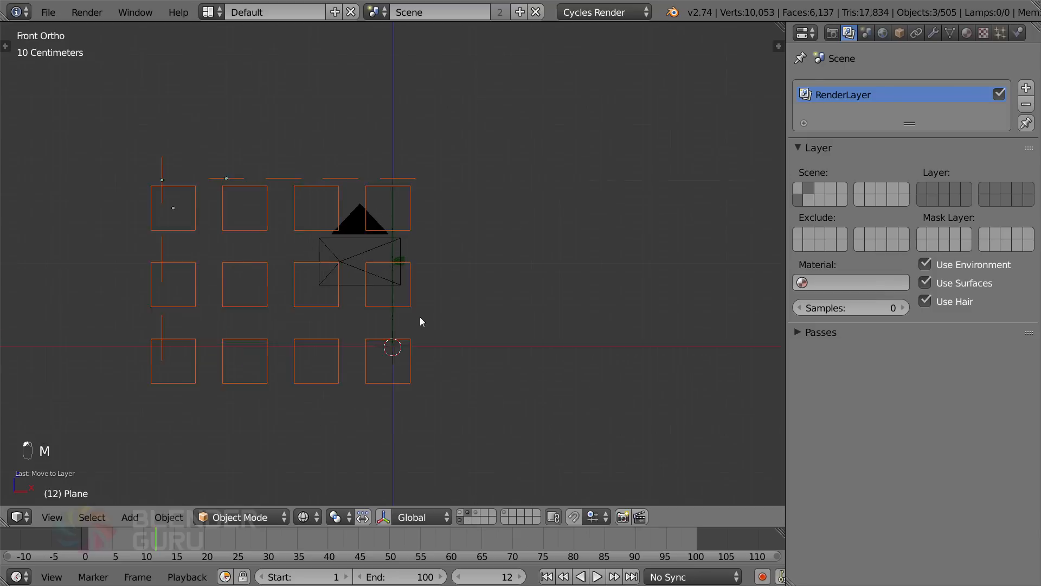
# Display only layer 2 with the fractured glass and the bullet
pyautogui.click(468, 513)
pyautogui.moveTo(462, 369); pyautogui.dragTo(483, 379, button='middle')
pyautogui.scroll(5, 483, 378)
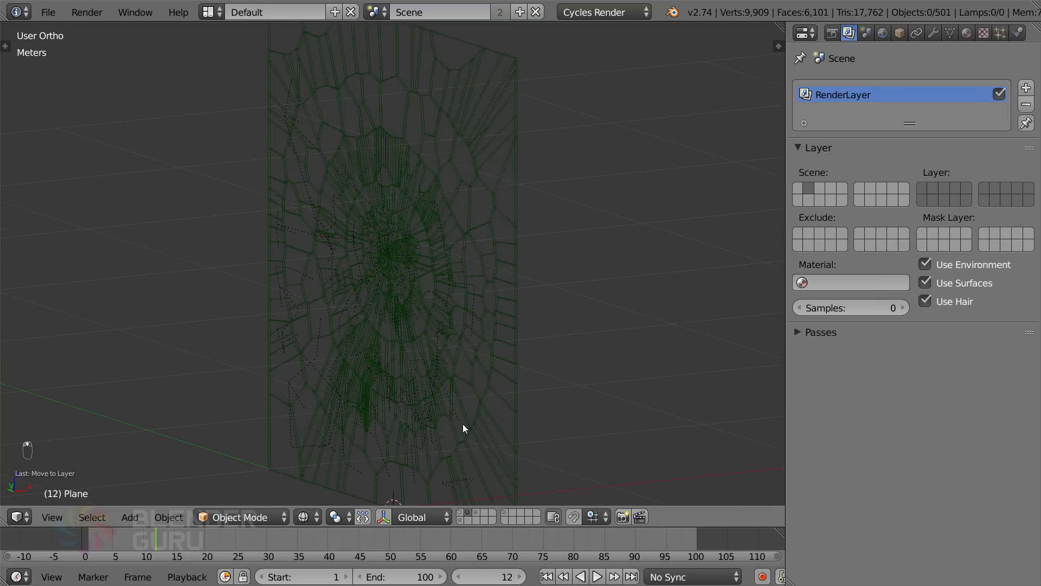
# Move the bullet to layer 11, together with the square planes
pyautogui.moveTo(443, 235); pyautogui.dragTo(376, 243, button='middle')
pyautogui.rightClick(433, 255)
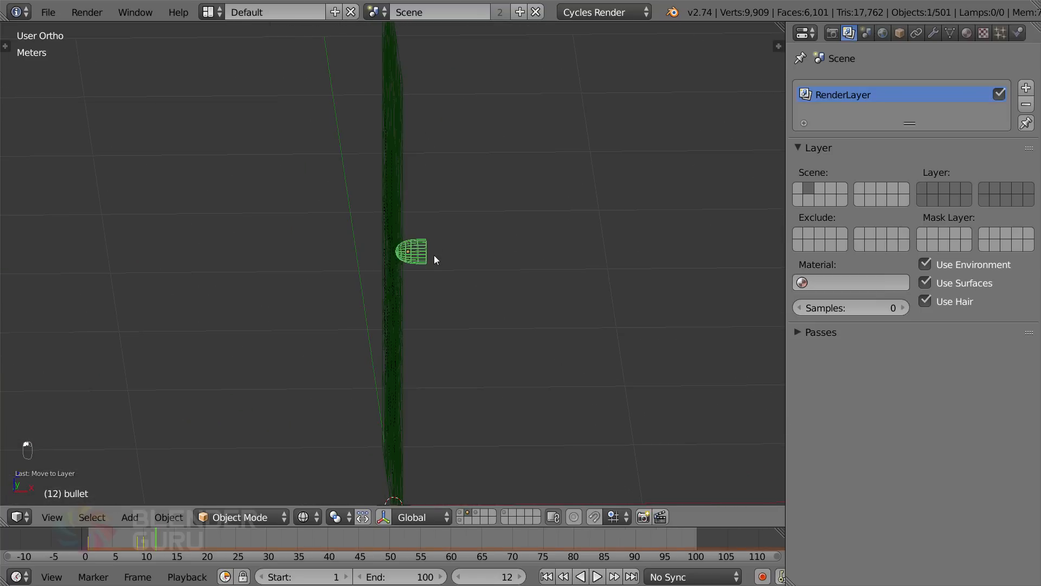
pyautogui.press('m')
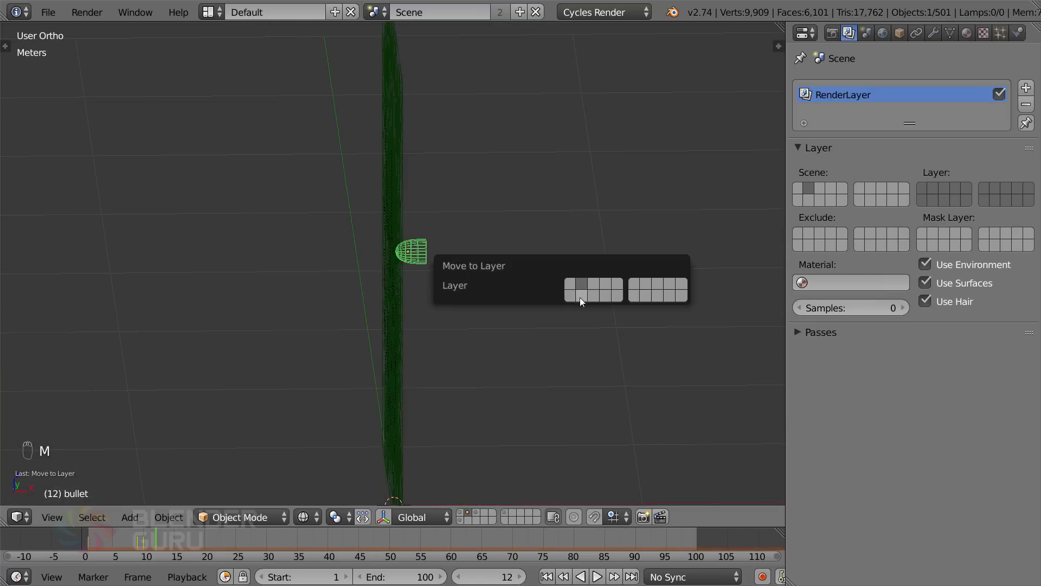
pyautogui.click(580, 297)
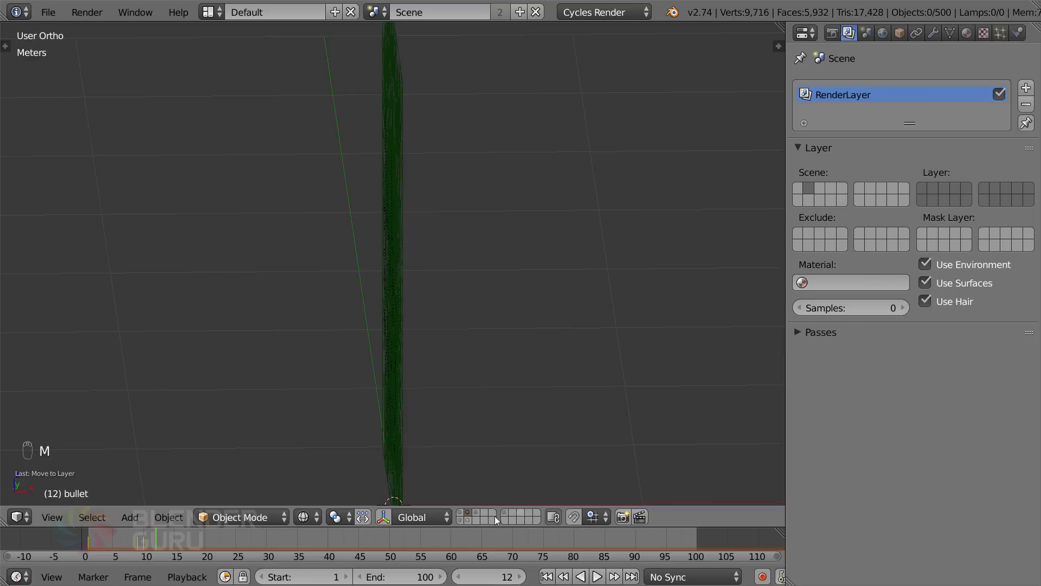
# Check layers 12, 1 and 2 one after another, examining the unbroken pane and the fractured glass in solid shading
pyautogui.click(467, 519)
pyautogui.press('F6')
pyautogui.click(631, 349)
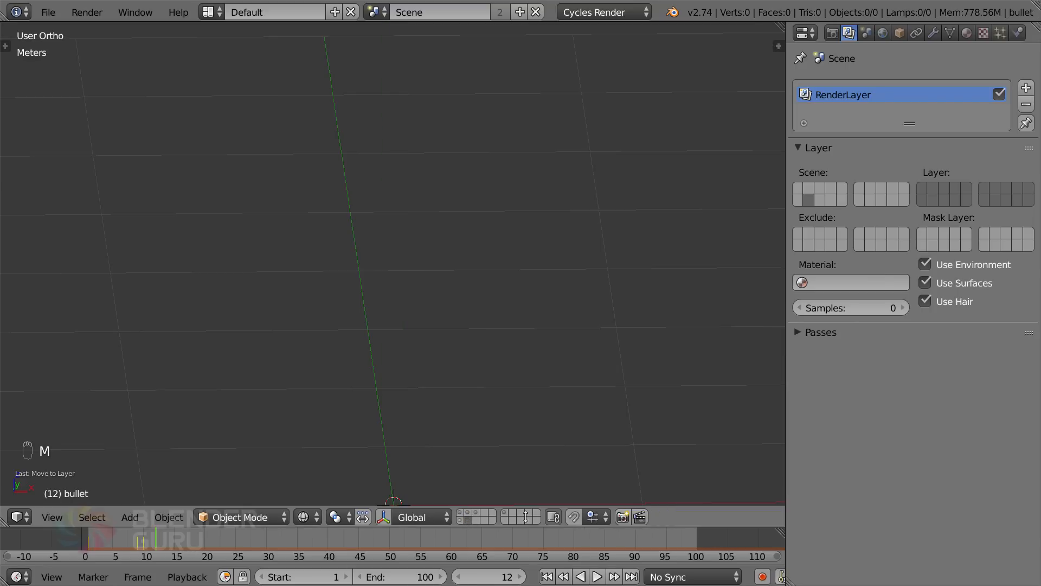
pyautogui.click(462, 511)
pyautogui.scroll(-2, 435, 294)
pyautogui.moveTo(437, 299); pyautogui.dragTo(463, 320, button='middle')
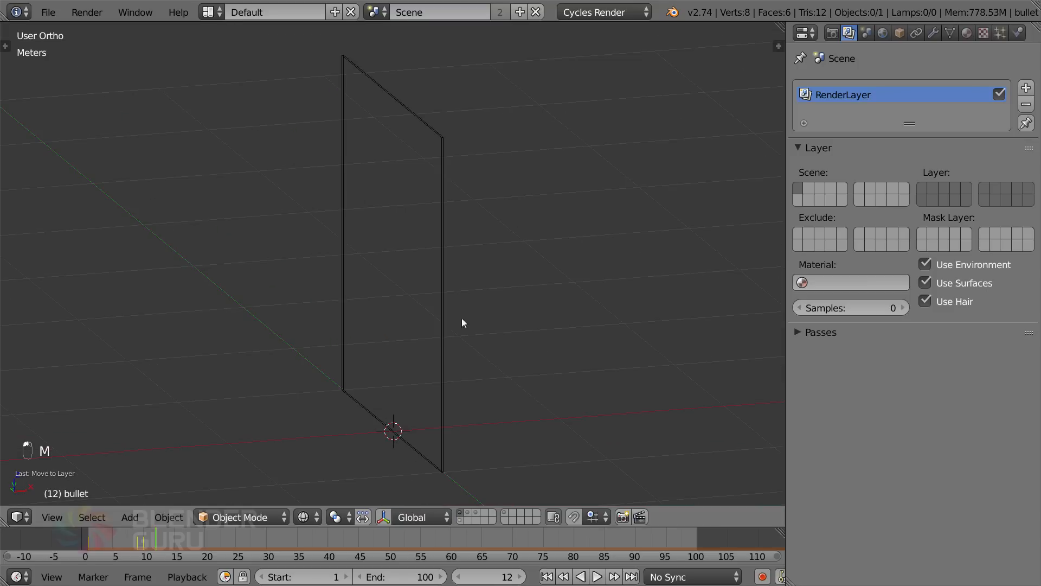
pyautogui.press('z')
pyautogui.click(467, 514)
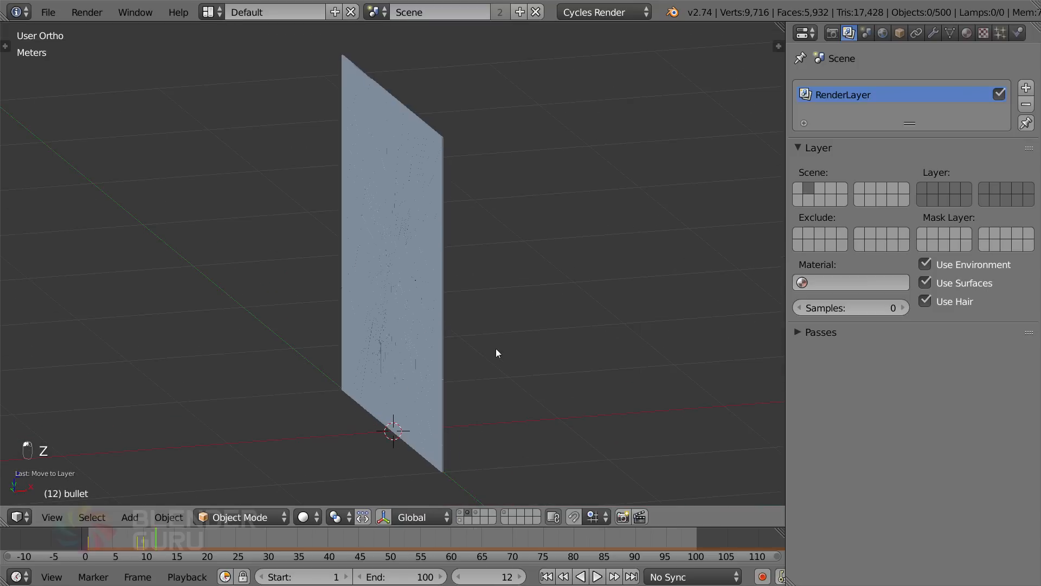
# Keyframe the render layer's Exclude setting, with layer 2 excluded at frame 12 and layer 1 excluded at frame 13
pyautogui.press('z')
pyautogui.scroll(-2, 460, 308)
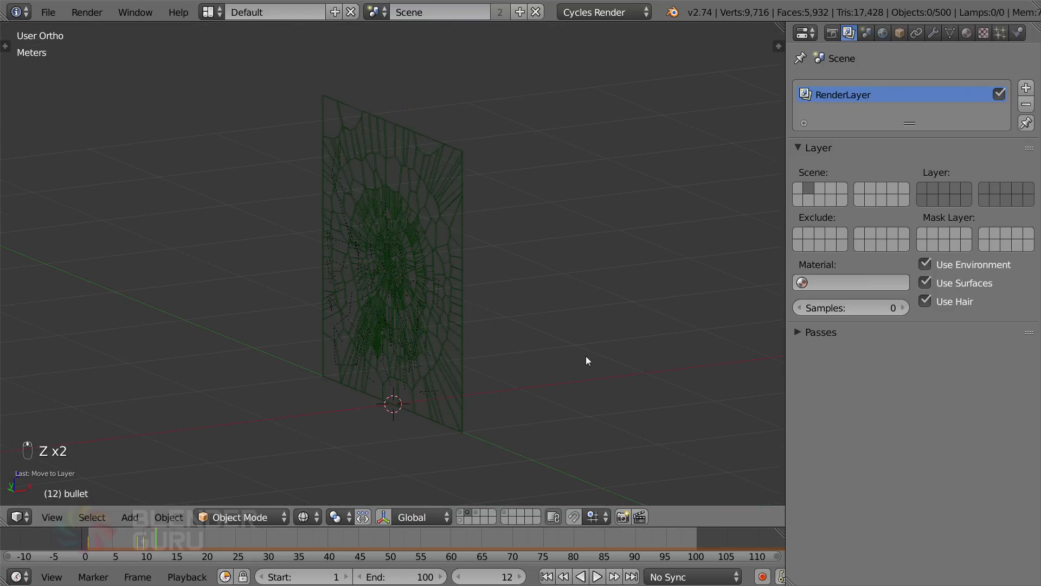
pyautogui.scroll(8, 344, 353)
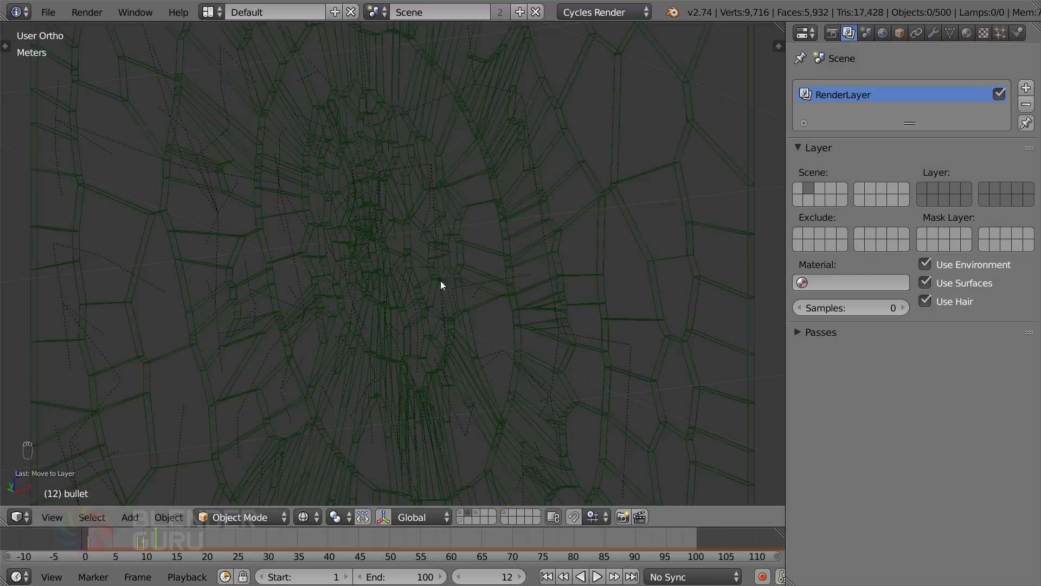
pyautogui.scroll(-6, 451, 310)
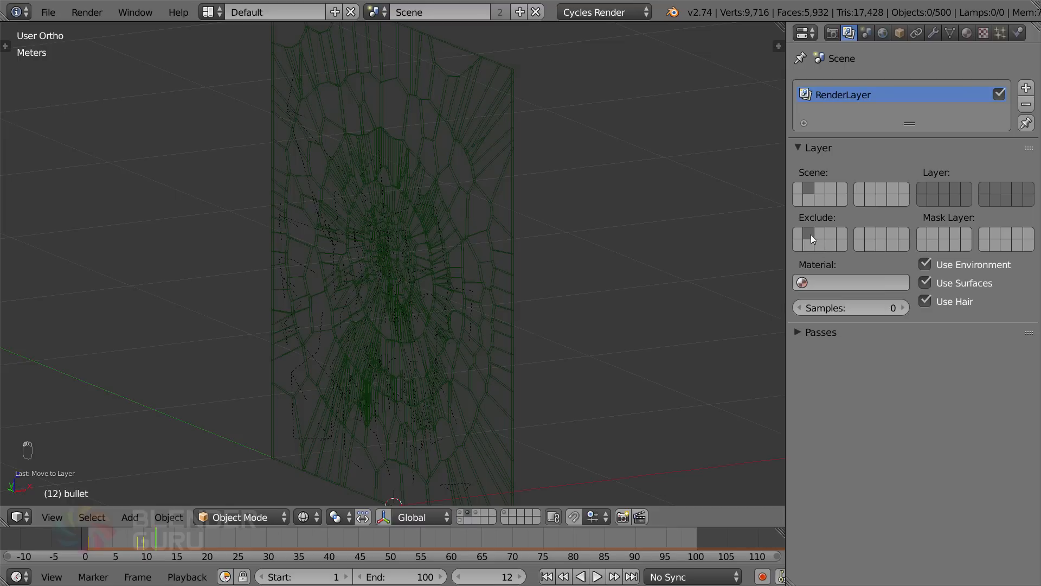
pyautogui.press('i')
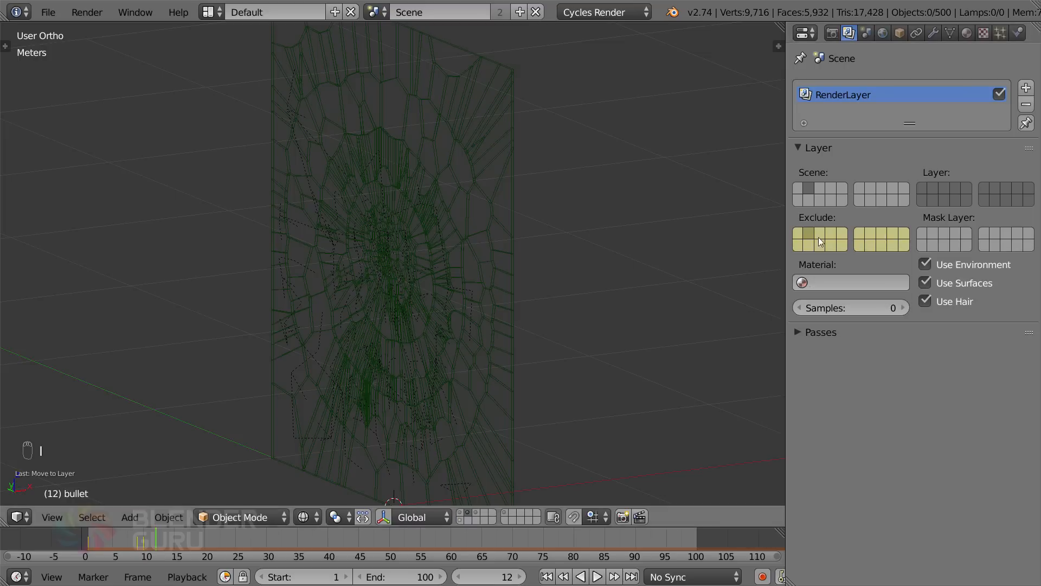
pyautogui.press('Right')
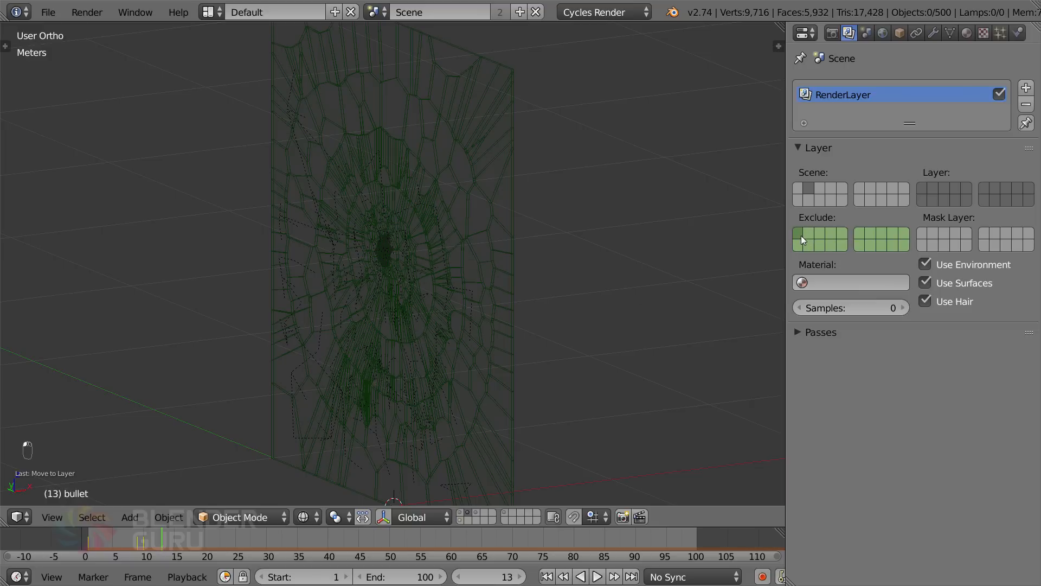
pyautogui.press('i')
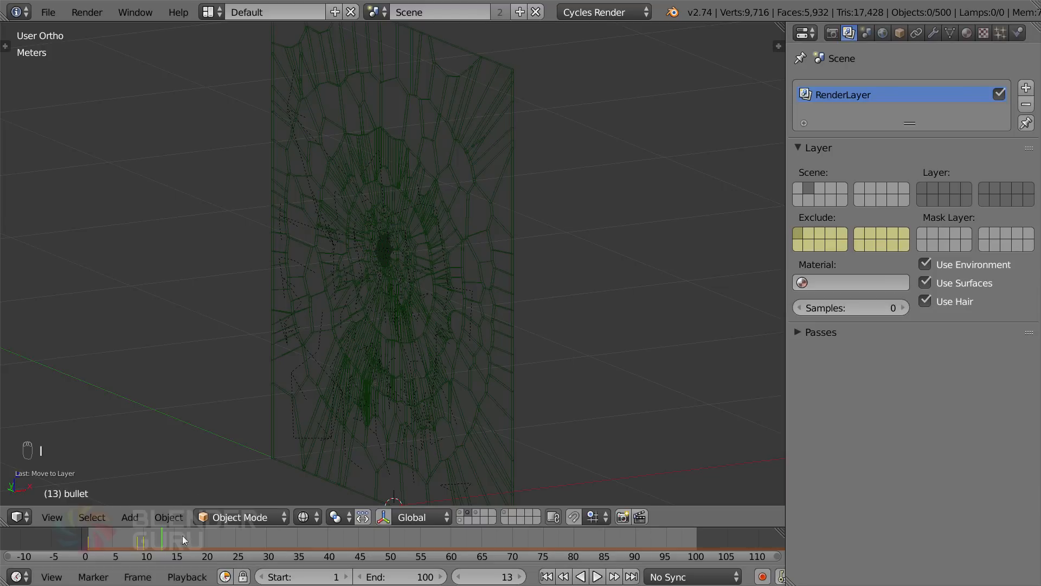
# Step back and forth between frames 12 and 13 to check the Exclude keyframes of the render layer
pyautogui.press('Left')
pyautogui.press('Right')
pyautogui.press('Right')
pyautogui.press('Left')
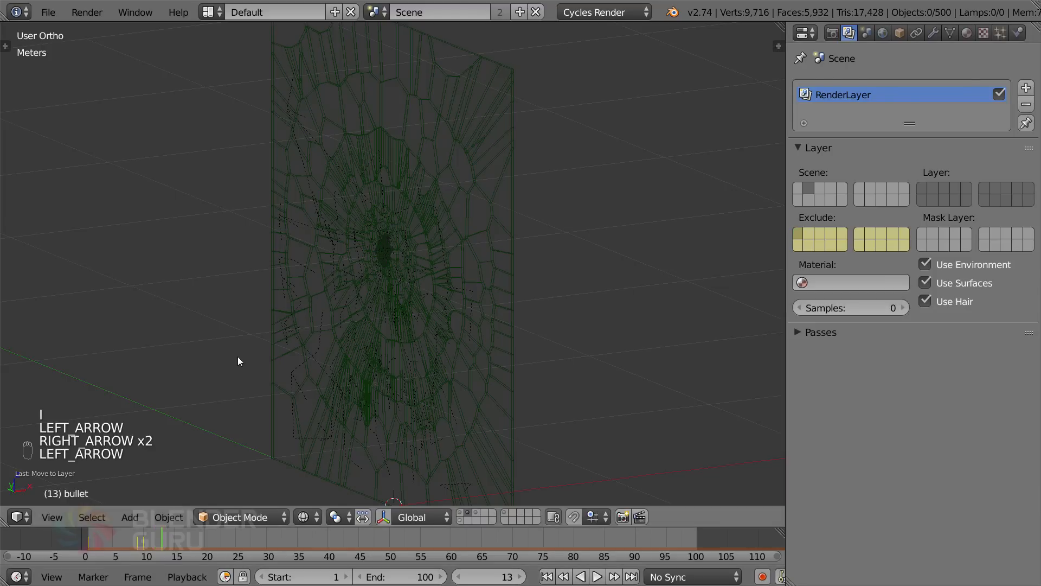
pyautogui.press('Left')
pyautogui.press('Left')
pyautogui.press('Right')
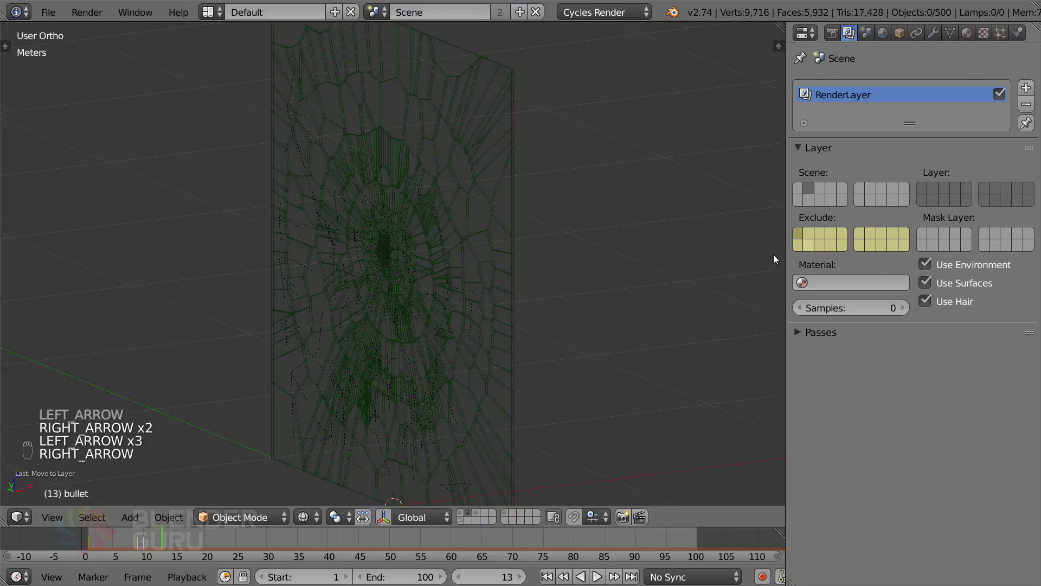
pyautogui.press('Left')
pyautogui.press('Right')
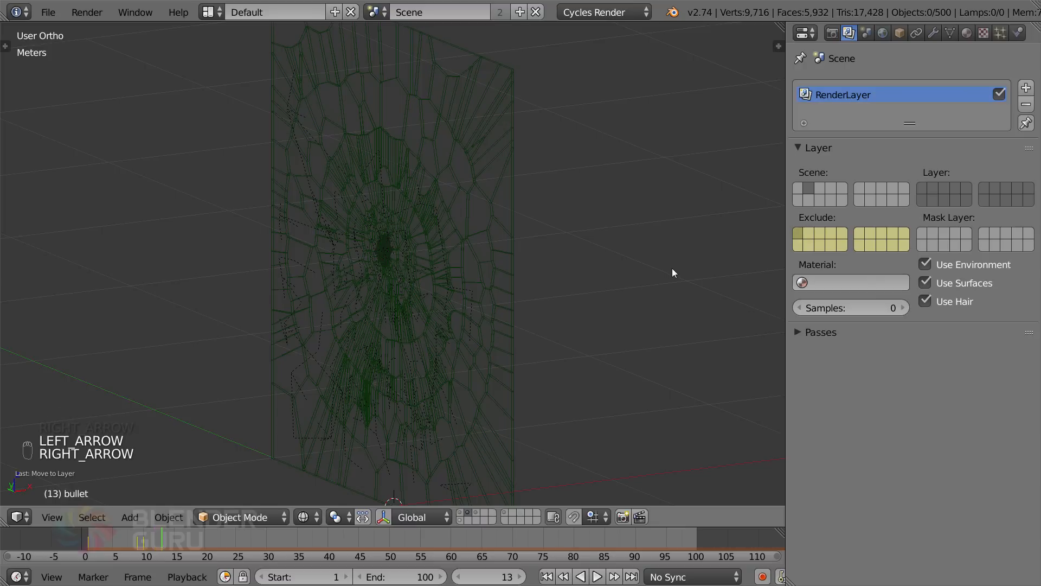
pyautogui.press('Left')
pyautogui.press('Right')
pyautogui.press('Left')
pyautogui.press('Right')
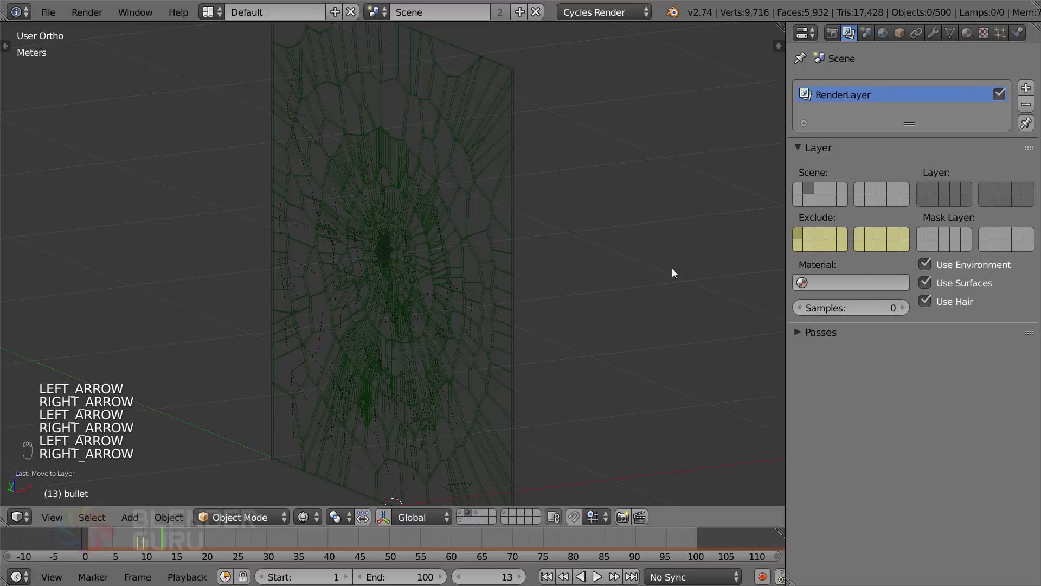
# Show layers 1 and 11 alongside layer 2 in the camera view and test-render frame 9
pyautogui.press('KP_0')
pyautogui.moveTo(156, 534); pyautogui.dragTo(137, 534)
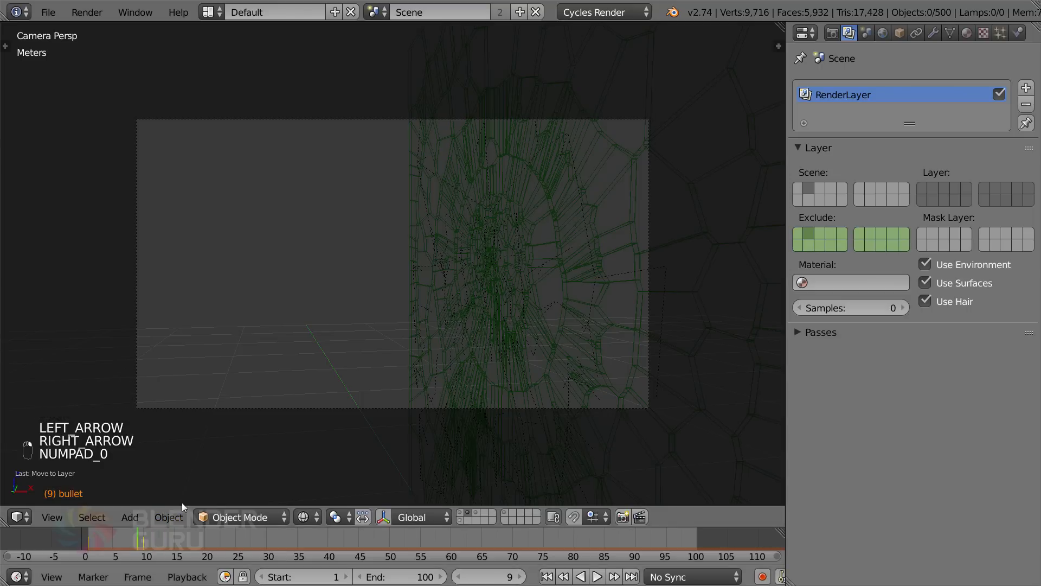
pyautogui.keyDown('shift'); pyautogui.click(461, 513); pyautogui.keyUp('shift')
pyautogui.keyDown('shift'); pyautogui.click(461, 519); pyautogui.keyUp('shift')
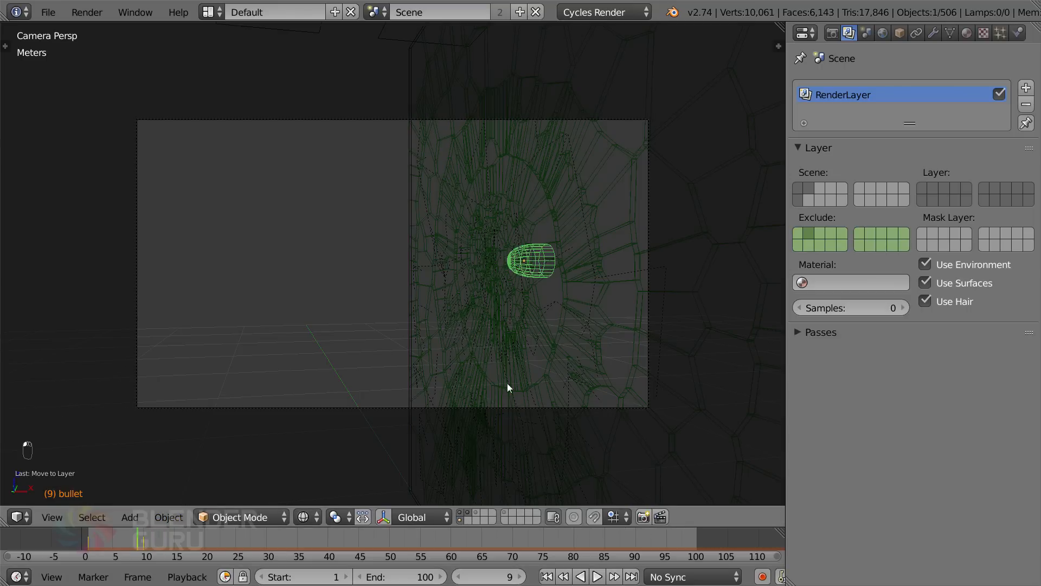
pyautogui.press('F12')
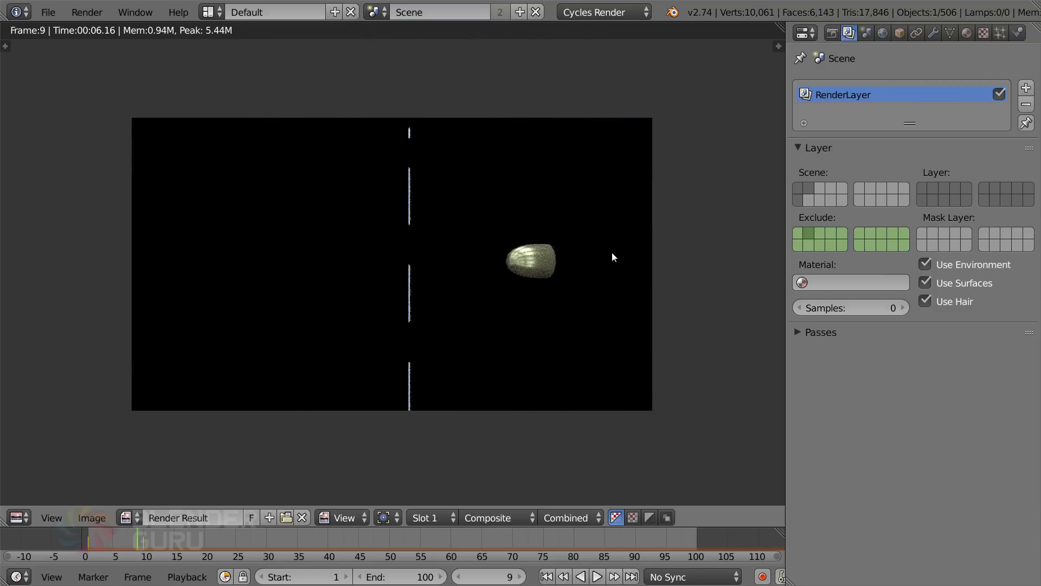
pyautogui.press('Escape')
# Switch the viewport to solid shading and test-render frame 30 to check the shattered glass and smoke
pyautogui.press('z')
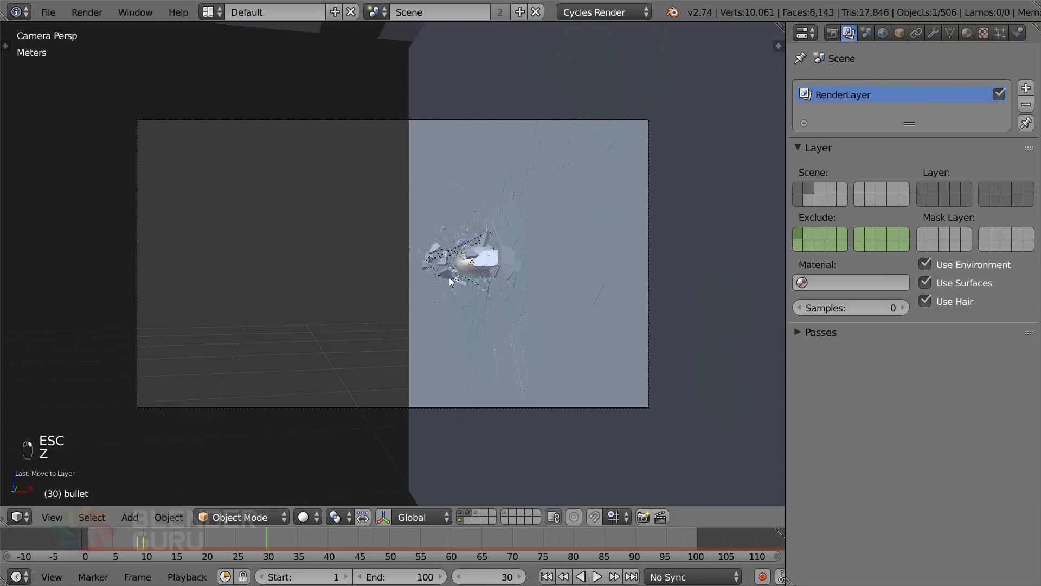
pyautogui.press('F12')
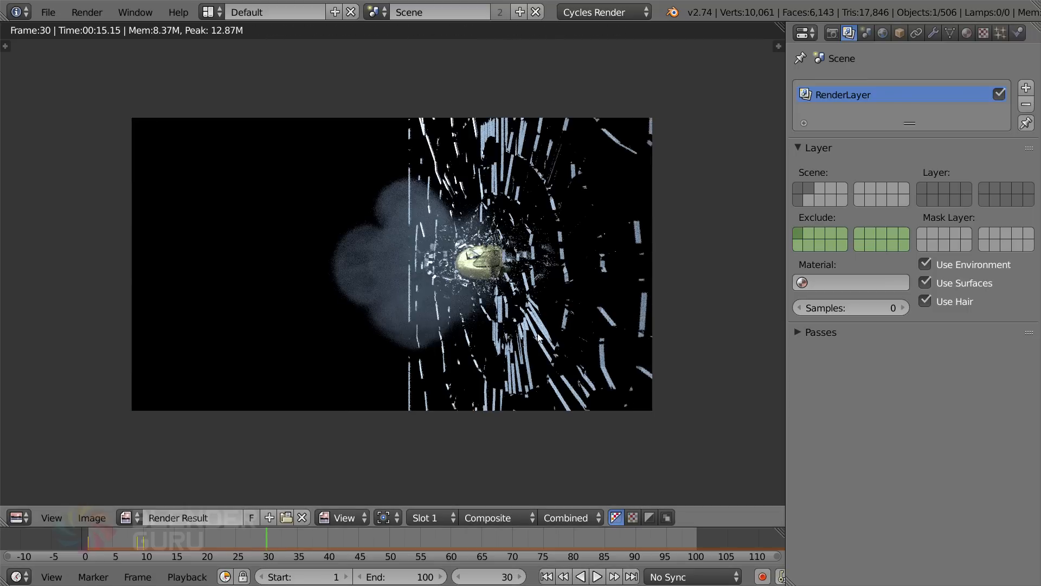
pyautogui.press('Escape')
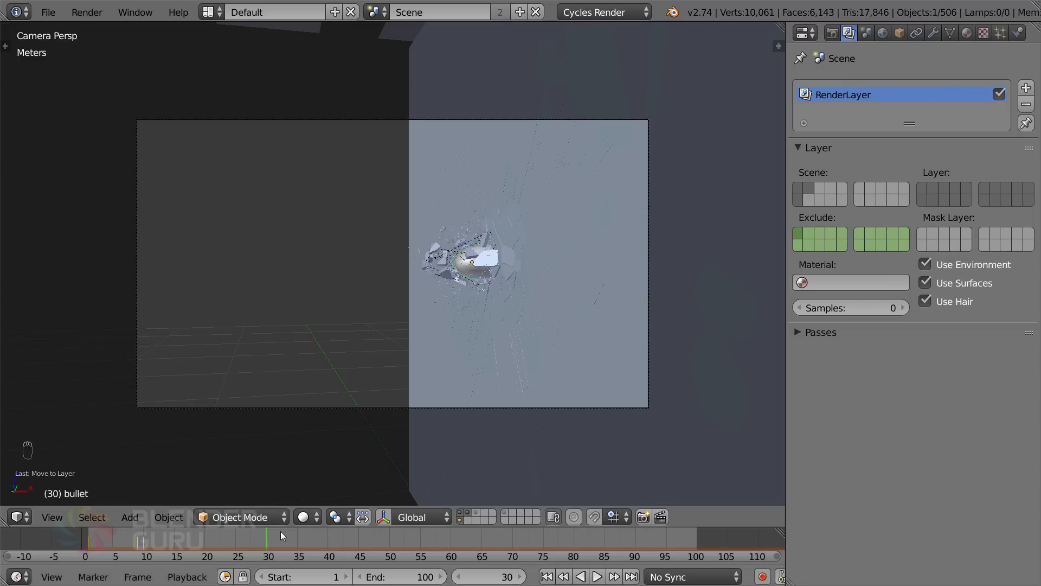
# Go to frame 88 and examine the bullet and flying shards from a free angle and through the camera
pyautogui.moveTo(279, 533); pyautogui.dragTo(626, 535)
pyautogui.press('KP_0')
pyautogui.moveTo(483, 324); pyautogui.dragTo(468, 284, button='middle')
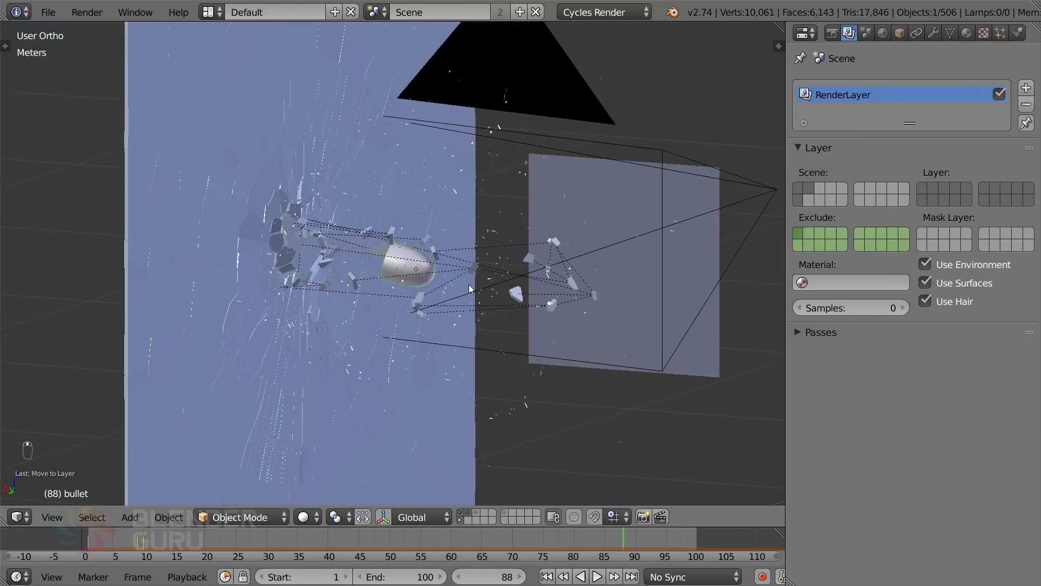
pyautogui.press('KP_0')
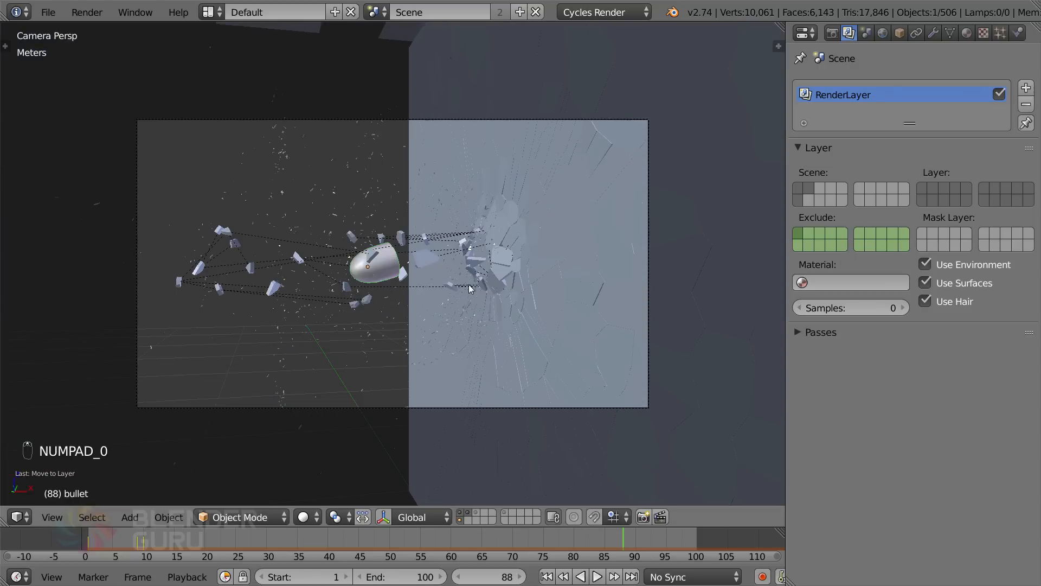
pyautogui.scroll(2, 469, 288)
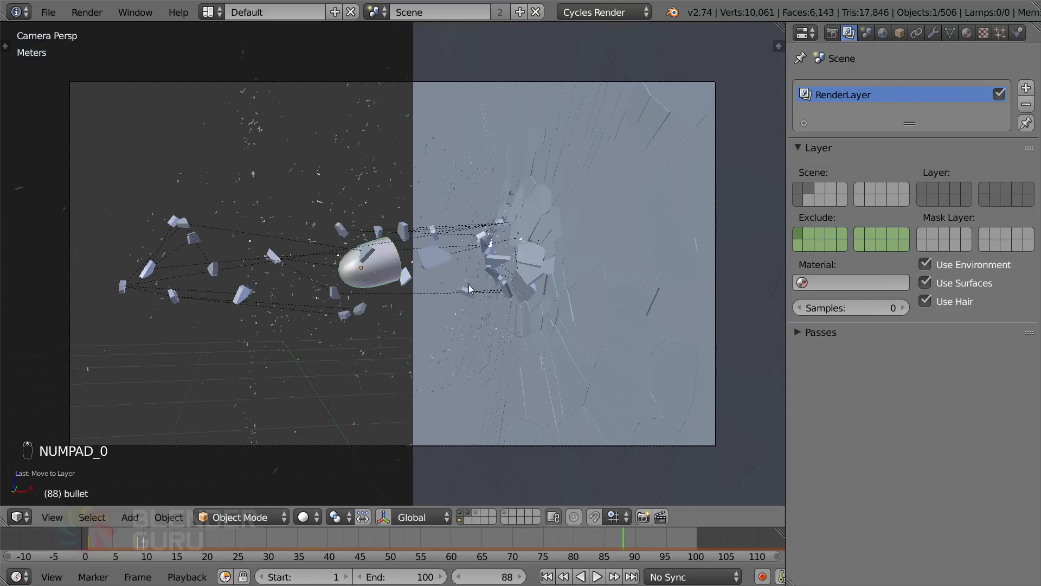
pyautogui.scroll(1, 544, 276)
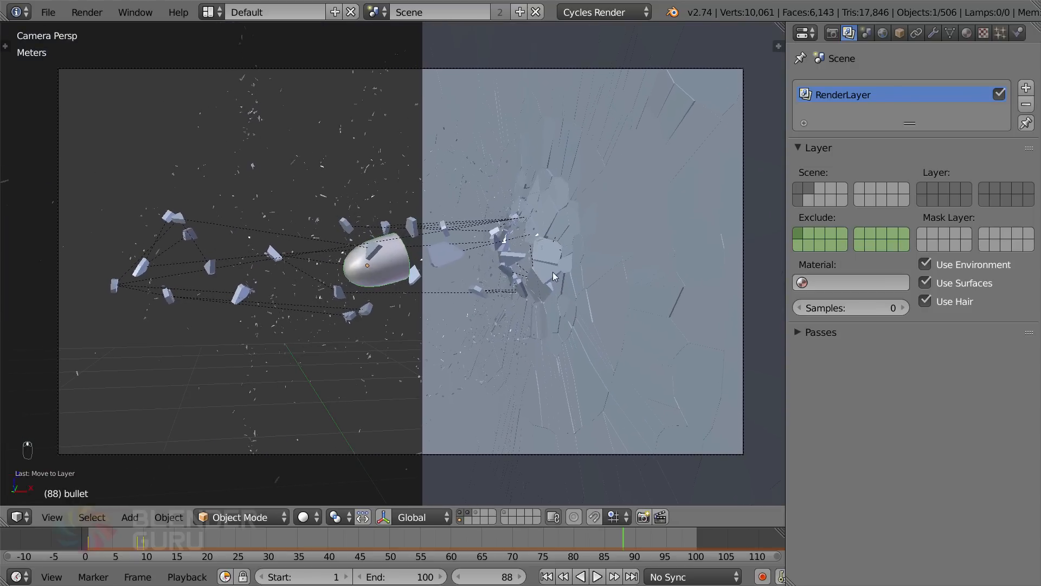
pyautogui.keyDown('shift'); pyautogui.moveTo(552, 272); pyautogui.dragTo(567, 275, button='middle'); pyautogui.keyUp('shift')
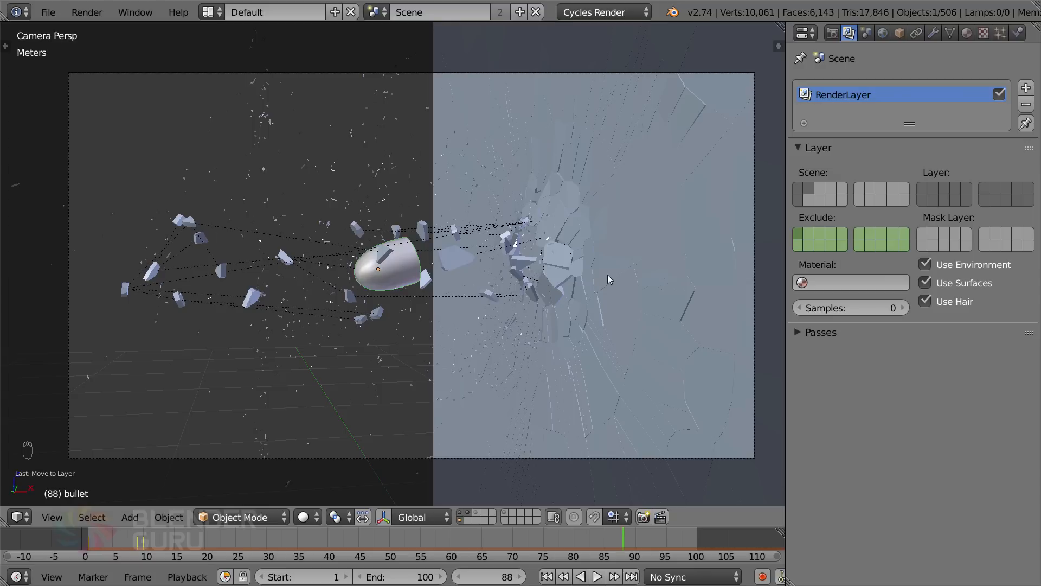
# Advance the timeline through frames 90, 91 and 92 to examine the late shard movement in the camera view
pyautogui.moveTo(623, 533)
pyautogui.mouseDown()
pyautogui.moveTo(384, 549)
pyautogui.moveTo(160, 550)
pyautogui.moveTo(398, 545)
pyautogui.moveTo(119, 532)
pyautogui.moveTo(347, 558)
pyautogui.moveTo(527, 533)
pyautogui.moveTo(647, 537)
pyautogui.moveTo(632, 538)
pyautogui.mouseUp()
pyautogui.press('z')
pyautogui.press('z')
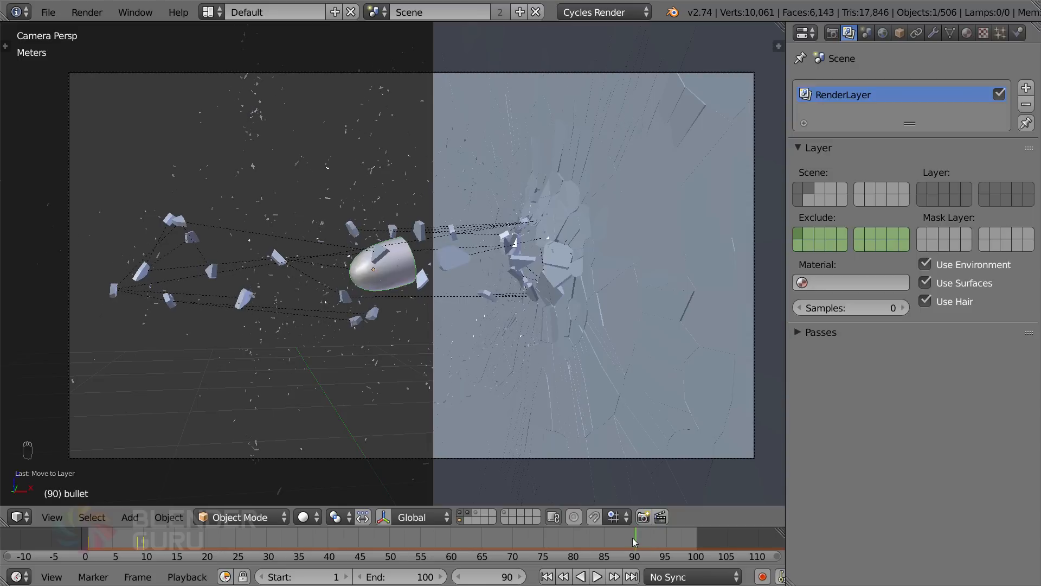
pyautogui.click(641, 538)
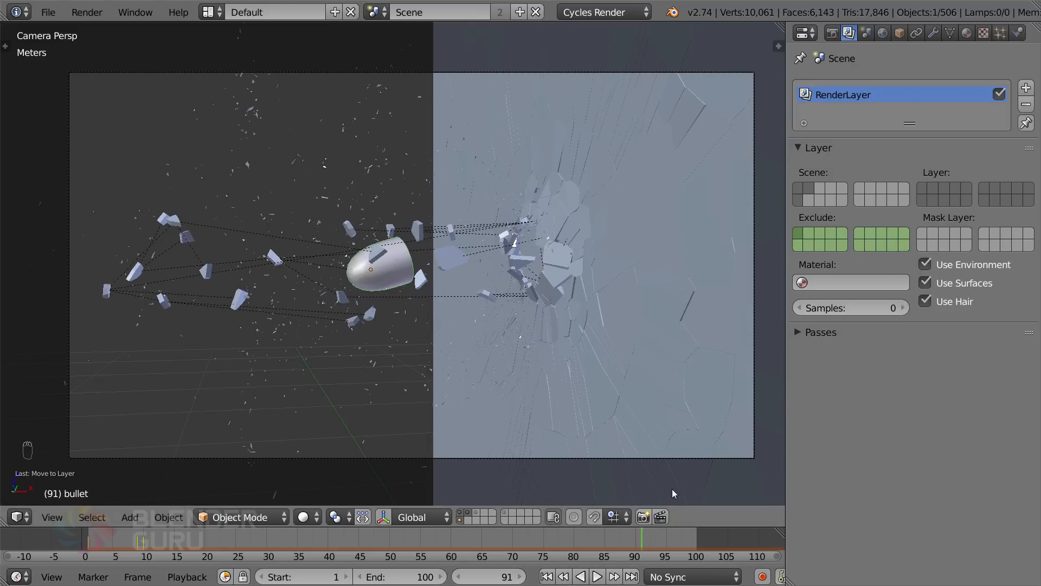
pyautogui.click(648, 535)
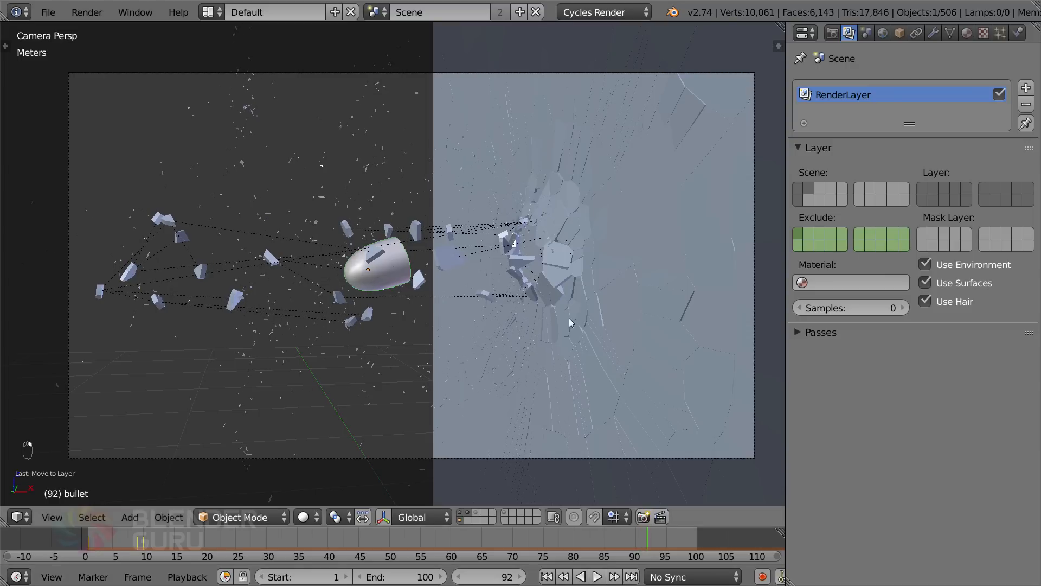